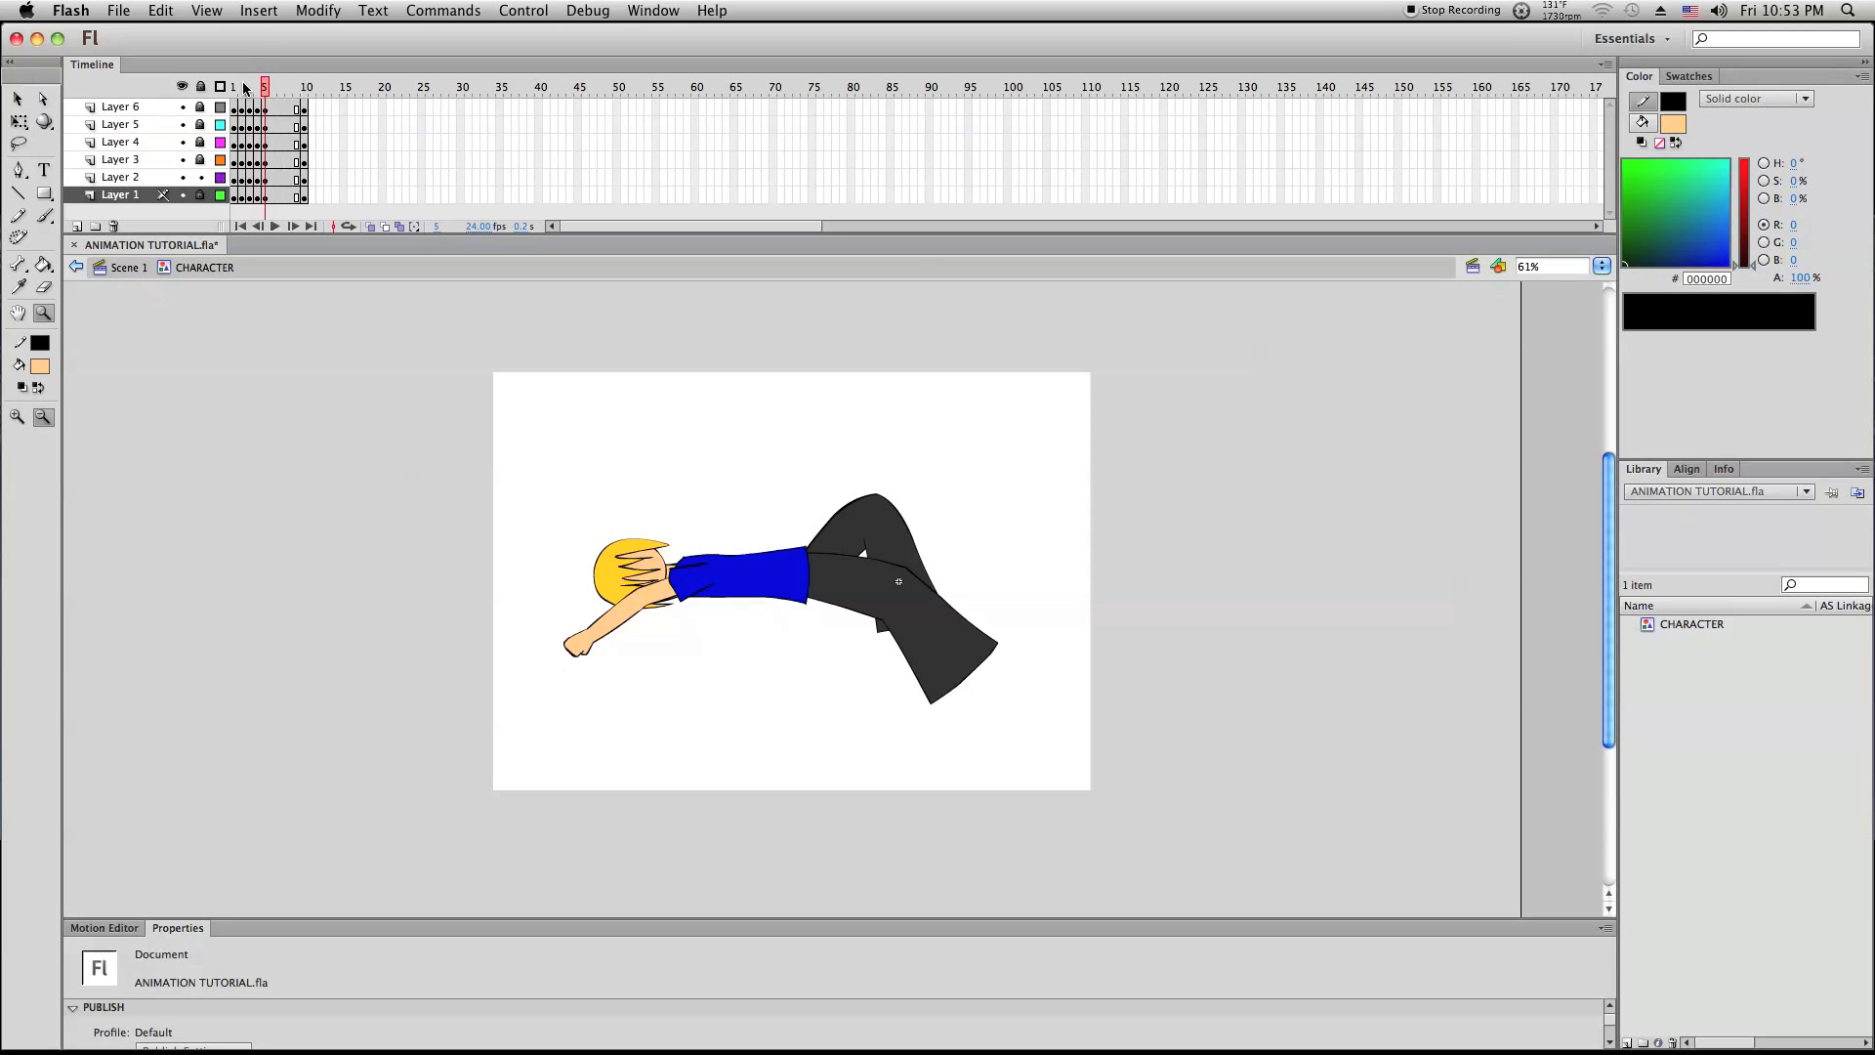
Move the keyframes at frames 5 and 10 on all six layers to frames 15 and 20
{"action": "left_click", "coordinate": [244, 88]}
{"action": "left_click_drag", "start_coordinate": [241, 92], "coordinate": [259, 93]}
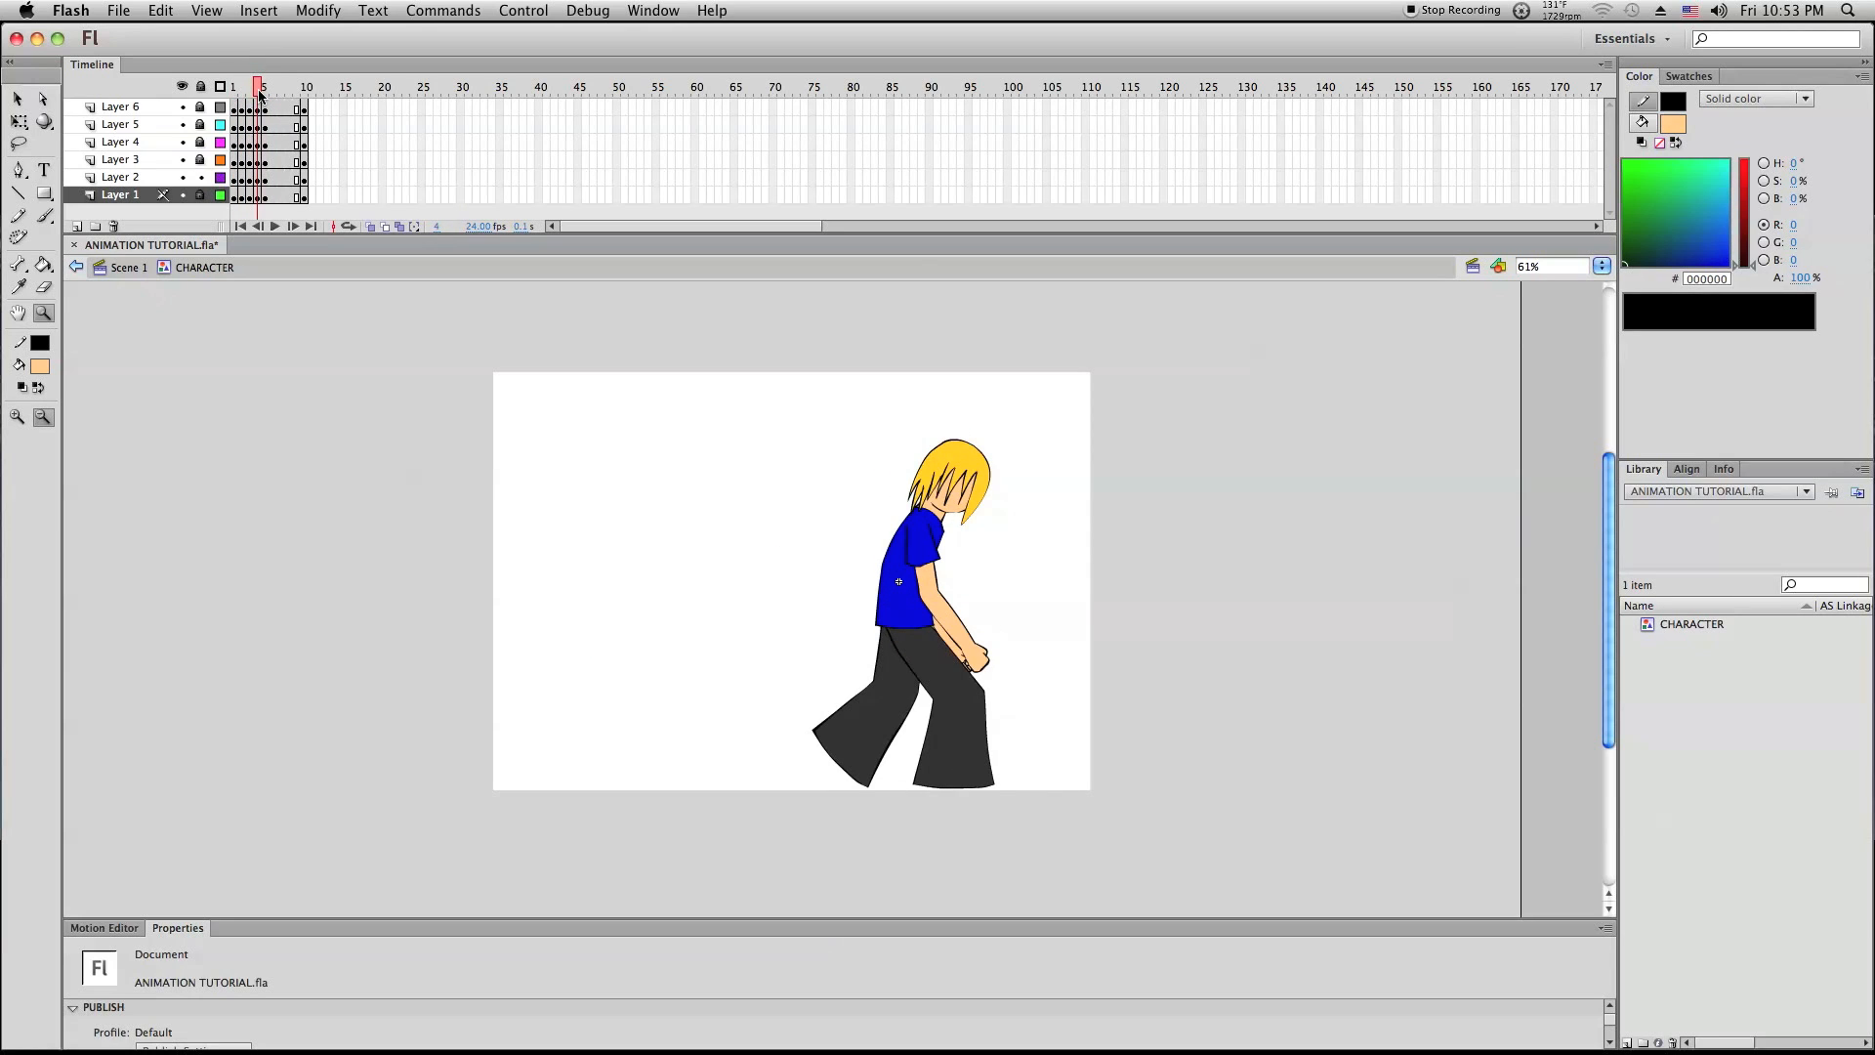
{"action": "left_click_drag", "start_coordinate": [260, 93], "coordinate": [266, 96]}
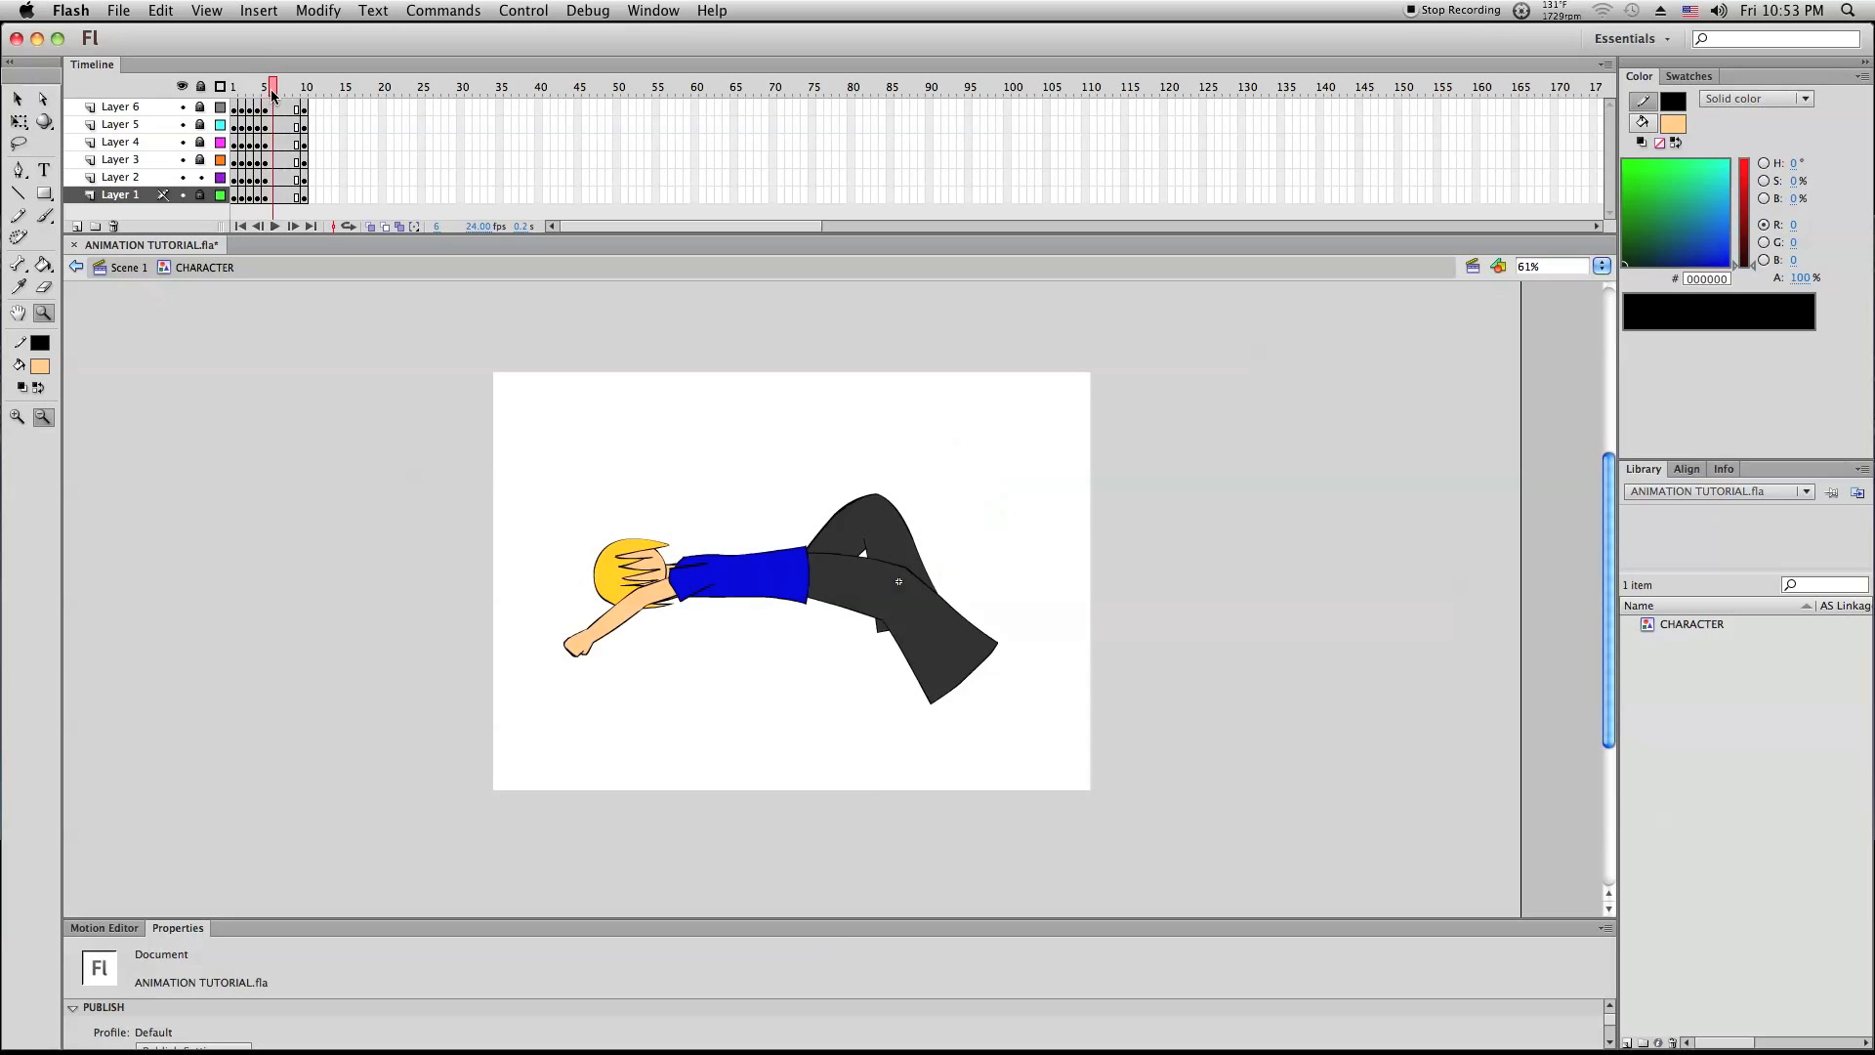
{"action": "left_click_drag", "start_coordinate": [266, 114], "coordinate": [342, 202]}
{"action": "left_click", "coordinate": [344, 301]}
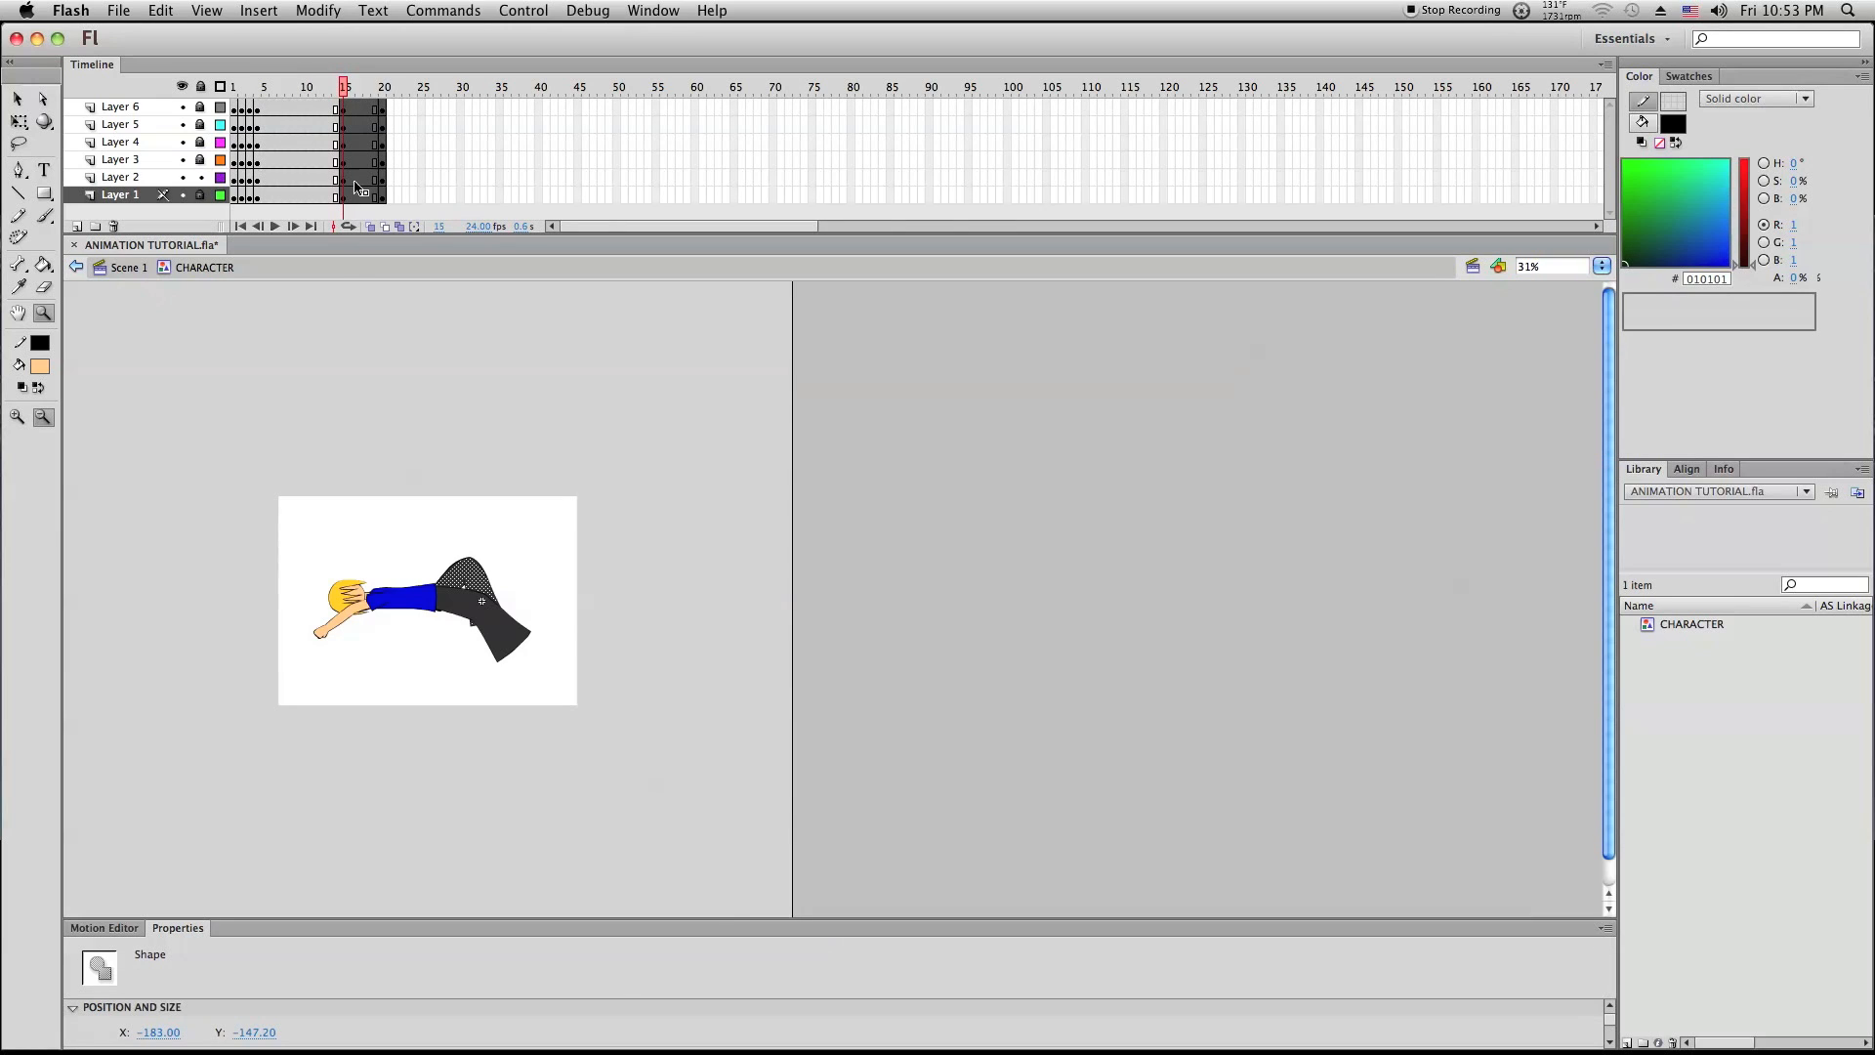
Shift the keyframes at frames 15 and 20 on all layers back to frames 11 and 16
{"action": "left_click_drag", "start_coordinate": [267, 490], "coordinate": [594, 715]}
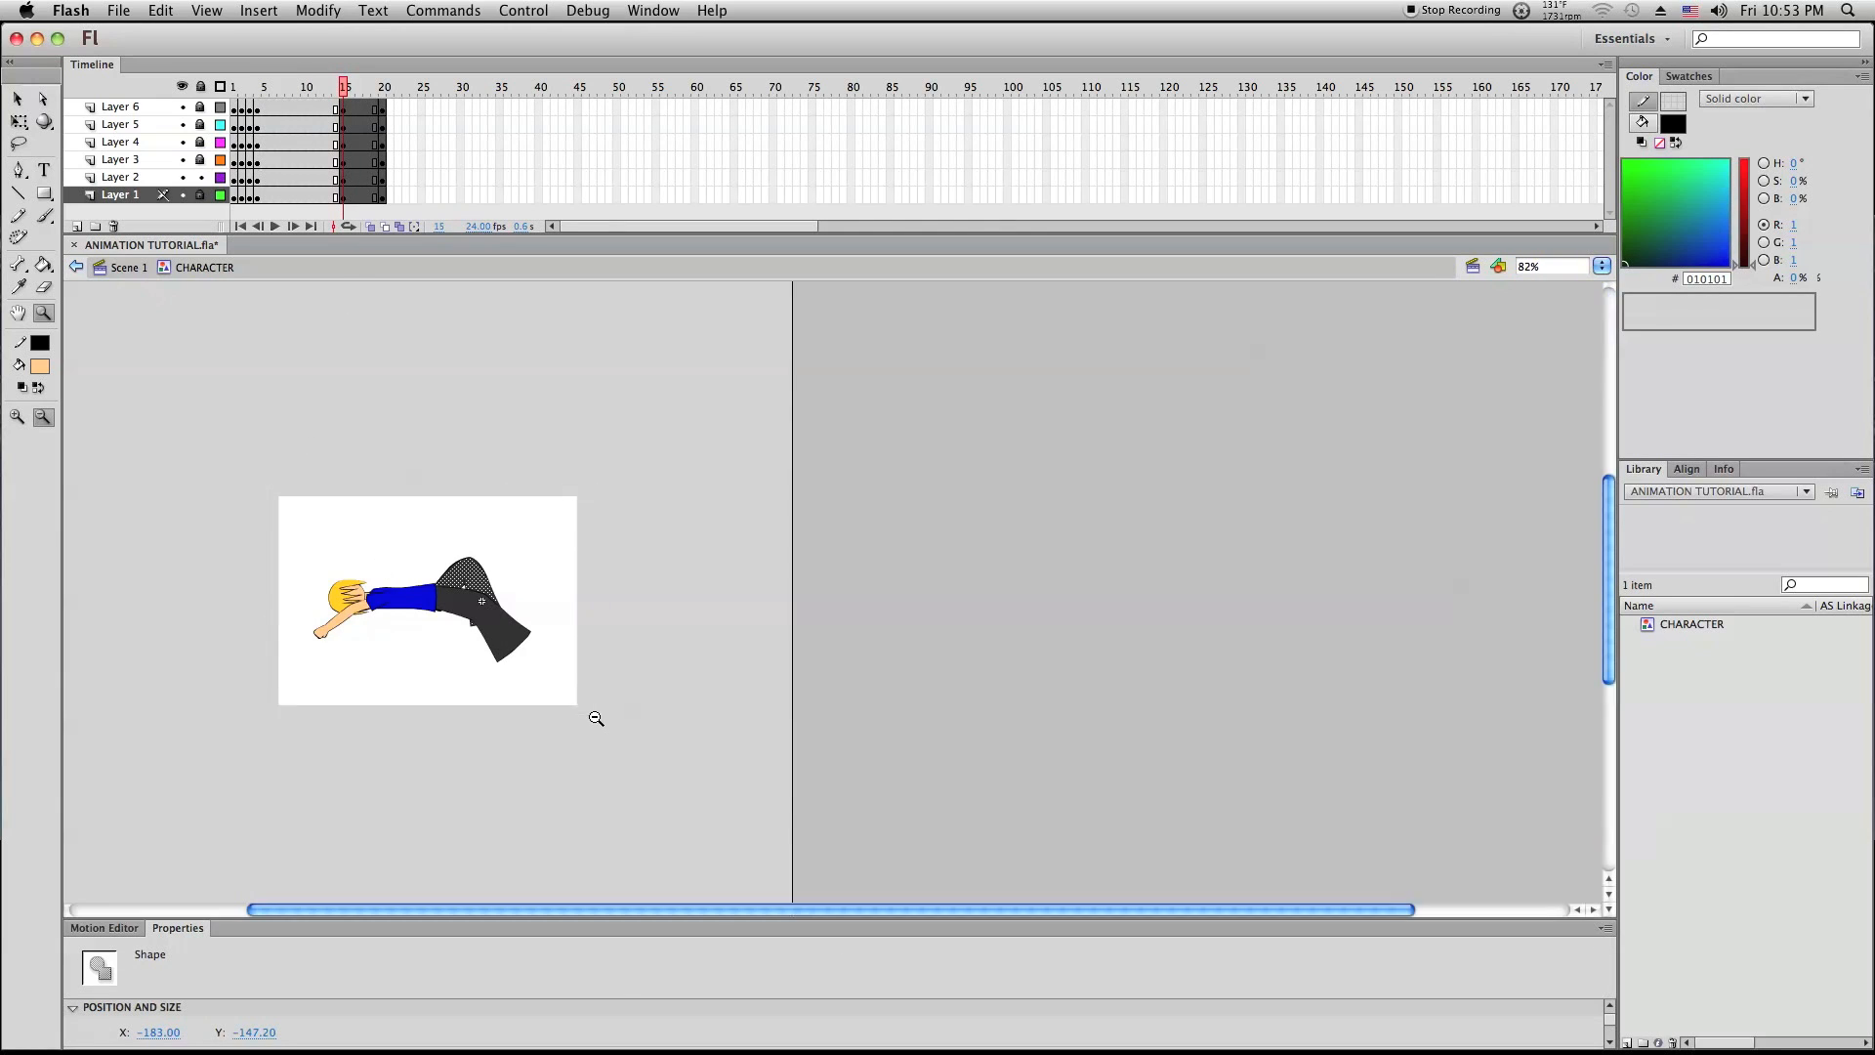
{"action": "left_click", "coordinate": [18, 99]}
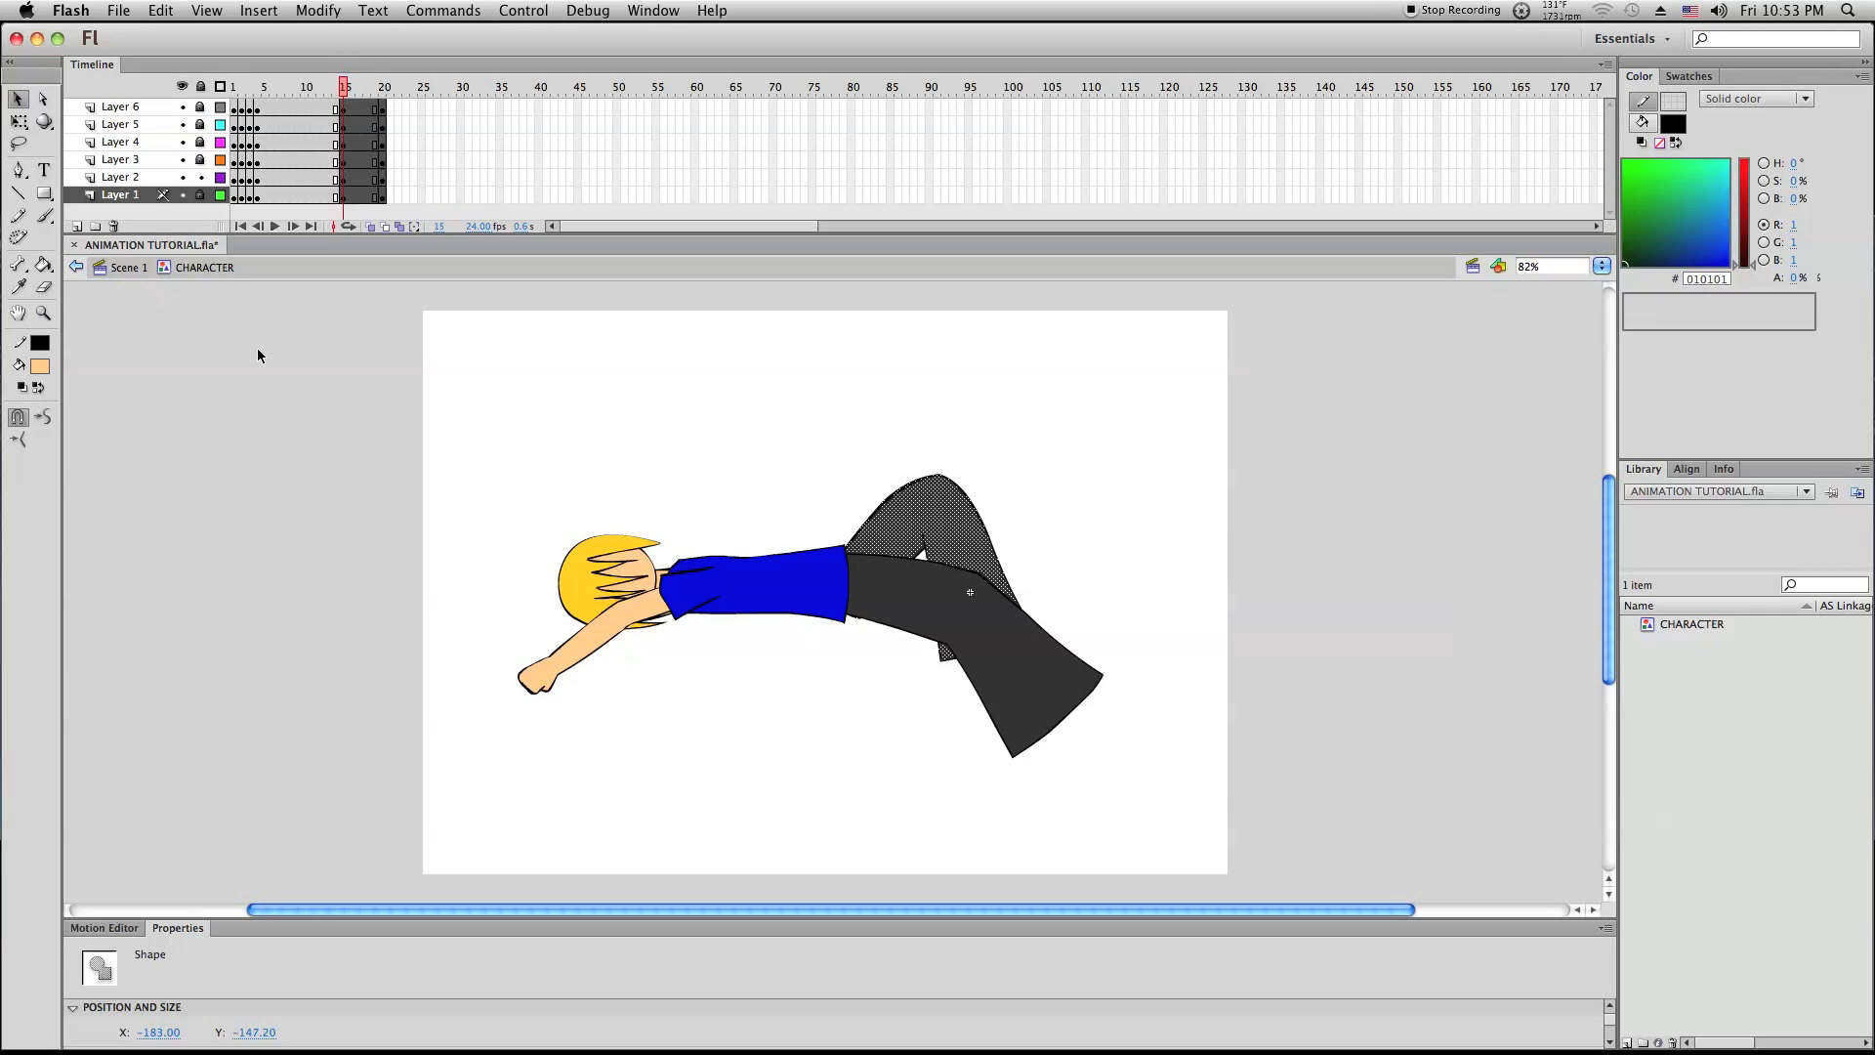
{"action": "left_click", "coordinate": [259, 353]}
{"action": "left_click_drag", "start_coordinate": [314, 87], "coordinate": [264, 100]}
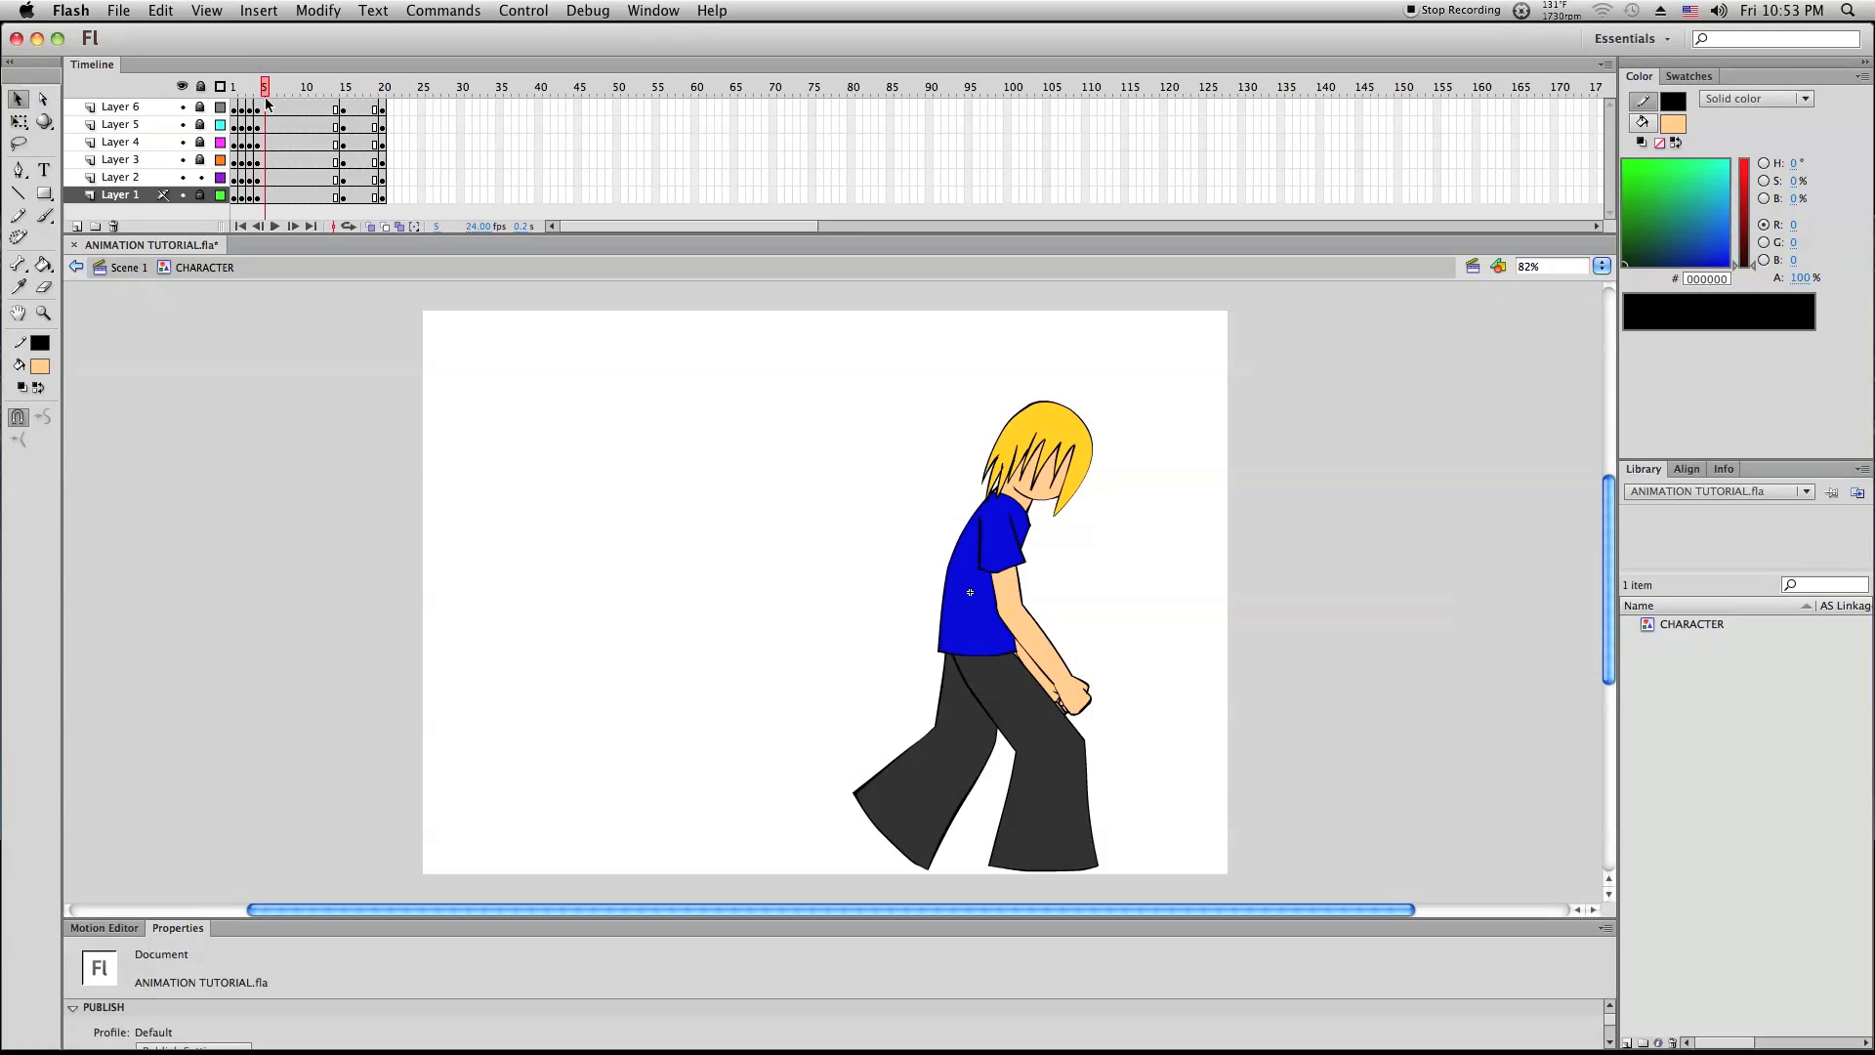
{"action": "left_click", "coordinate": [259, 94]}
{"action": "left_click", "coordinate": [265, 95]}
{"action": "left_click_drag", "start_coordinate": [346, 108], "coordinate": [311, 209]}
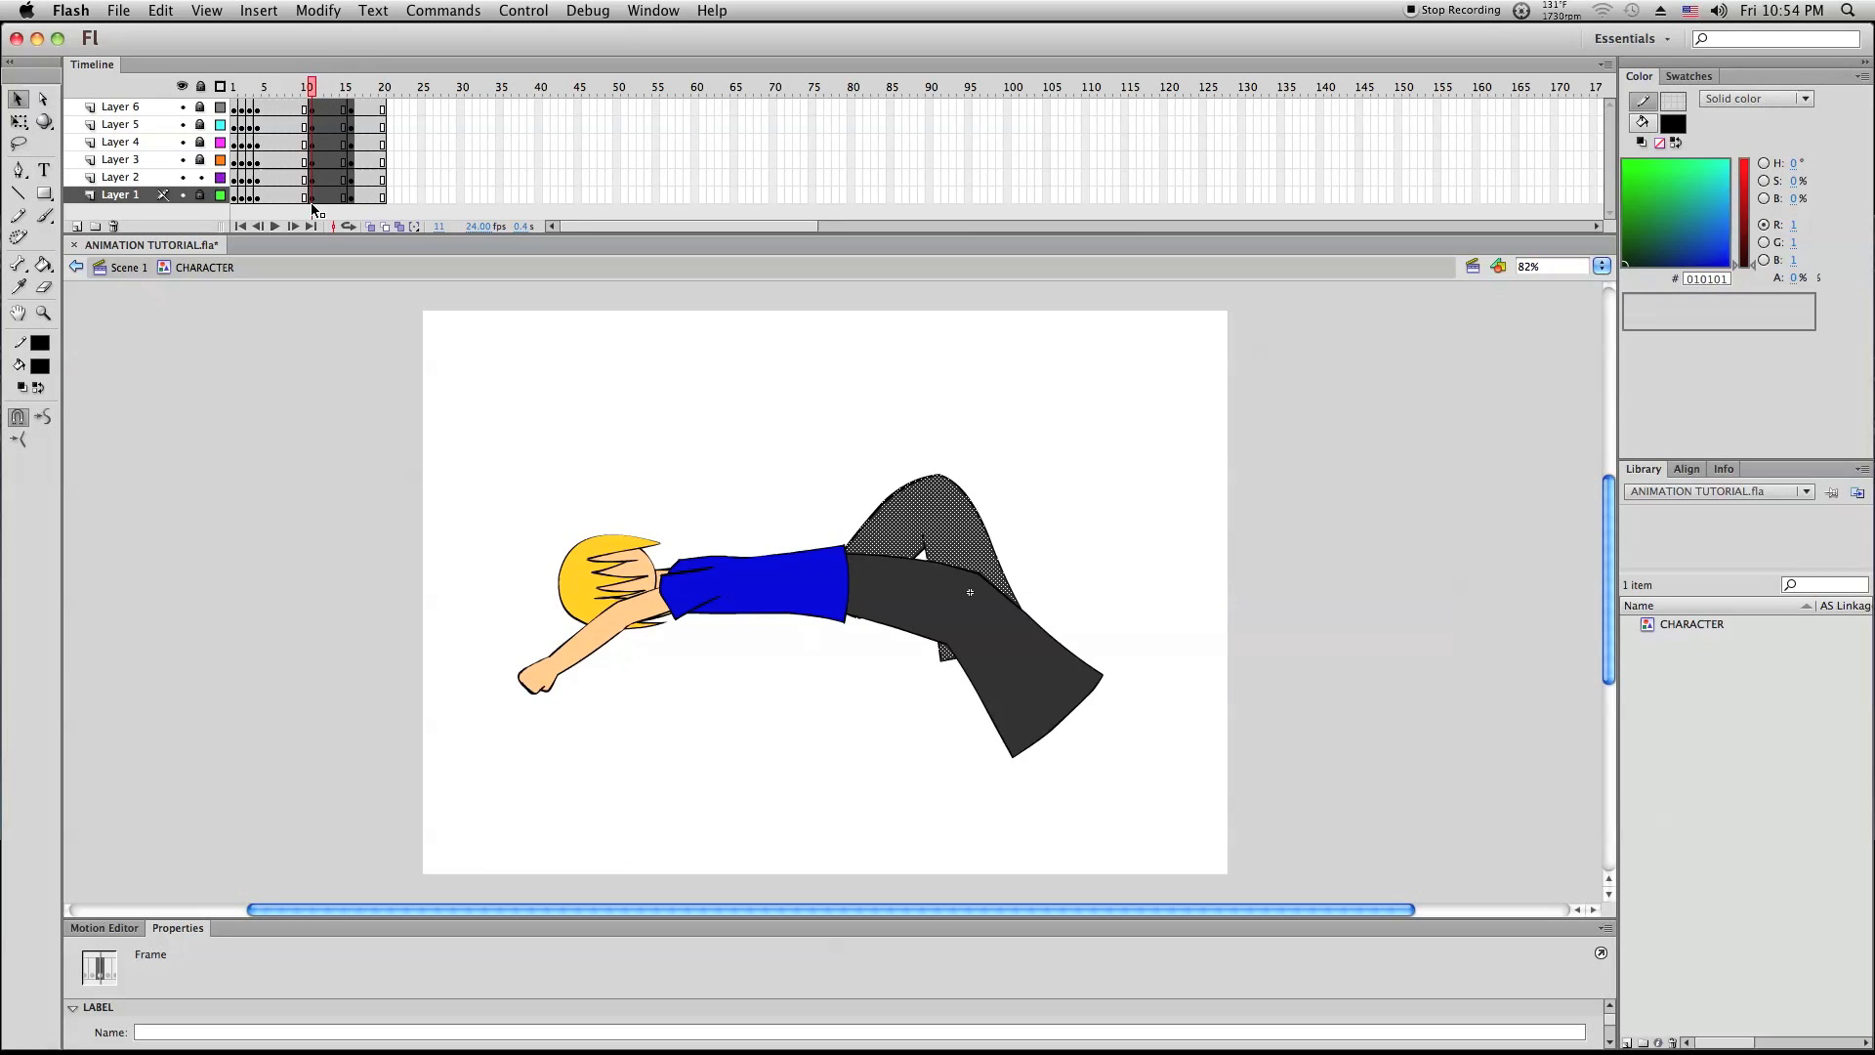
{"action": "key", "text": "super+z"}
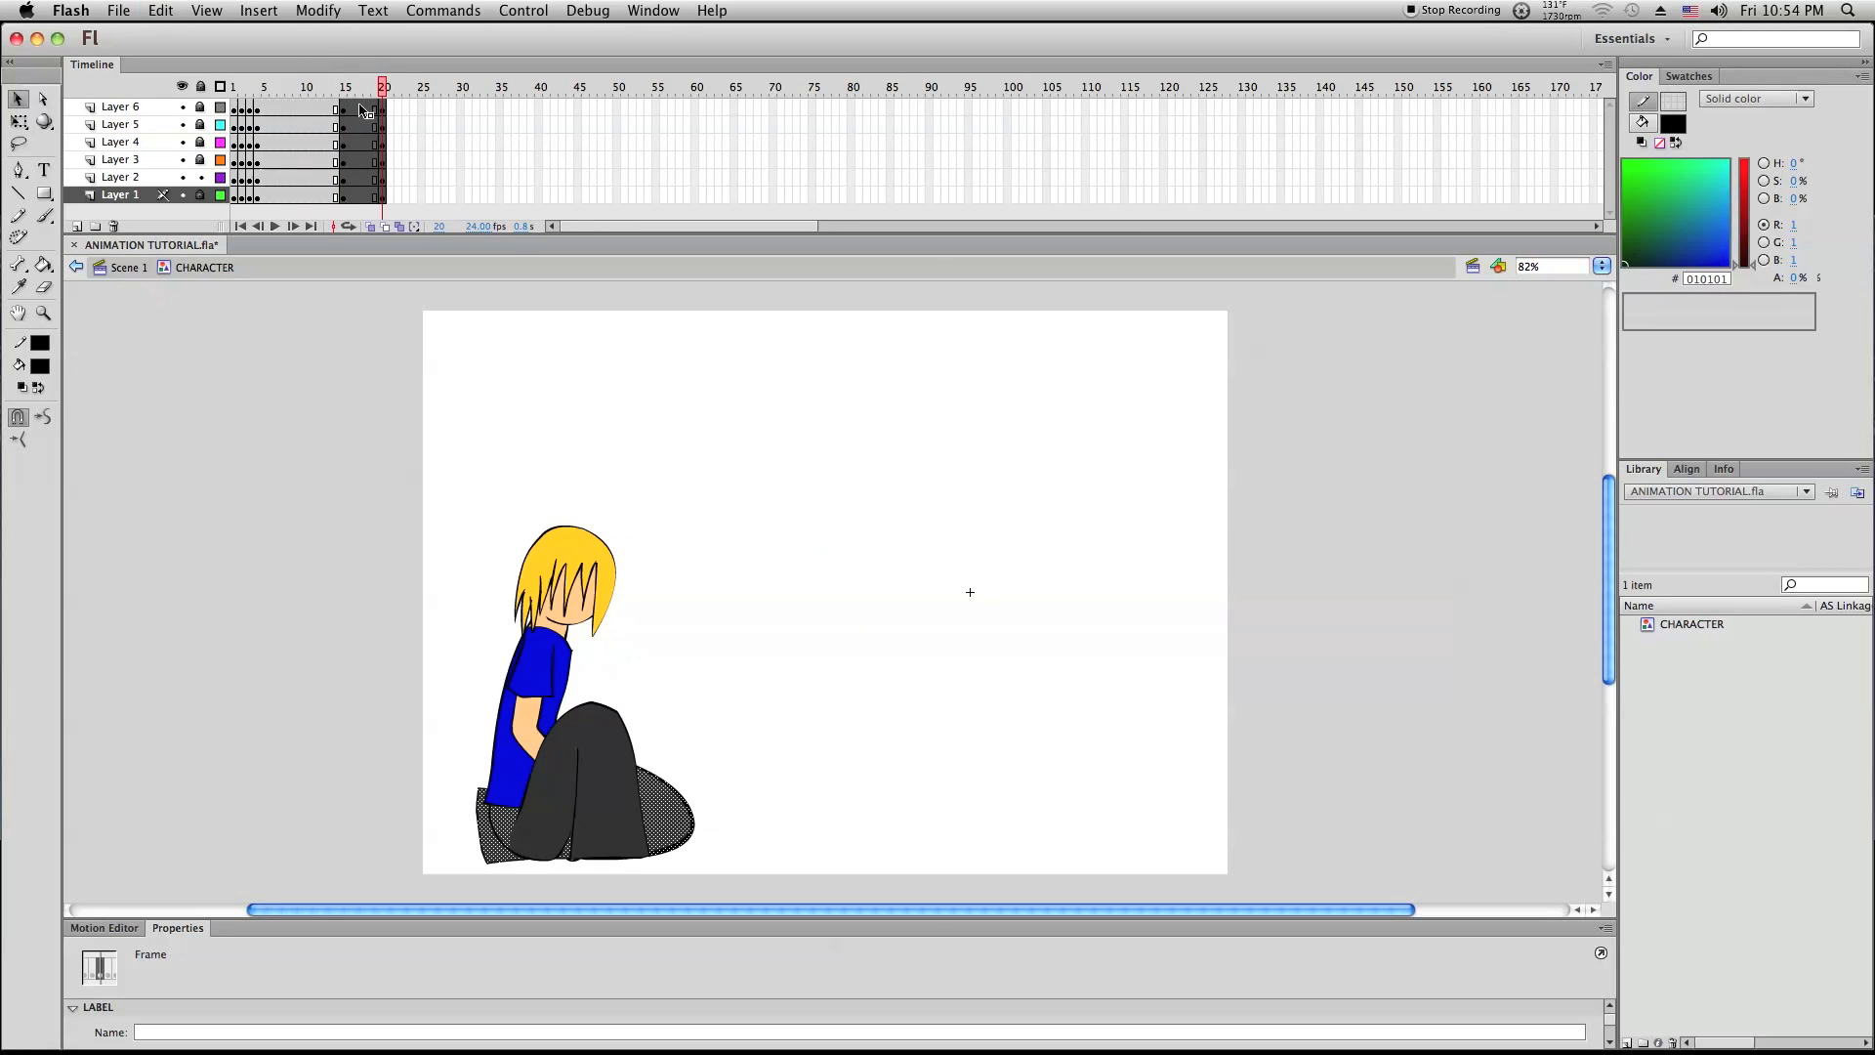
Remove the leftover frames after frame 16 on all layers
{"action": "left_click_drag", "start_coordinate": [362, 110], "coordinate": [359, 206]}
{"action": "right_click", "coordinate": [366, 189]}
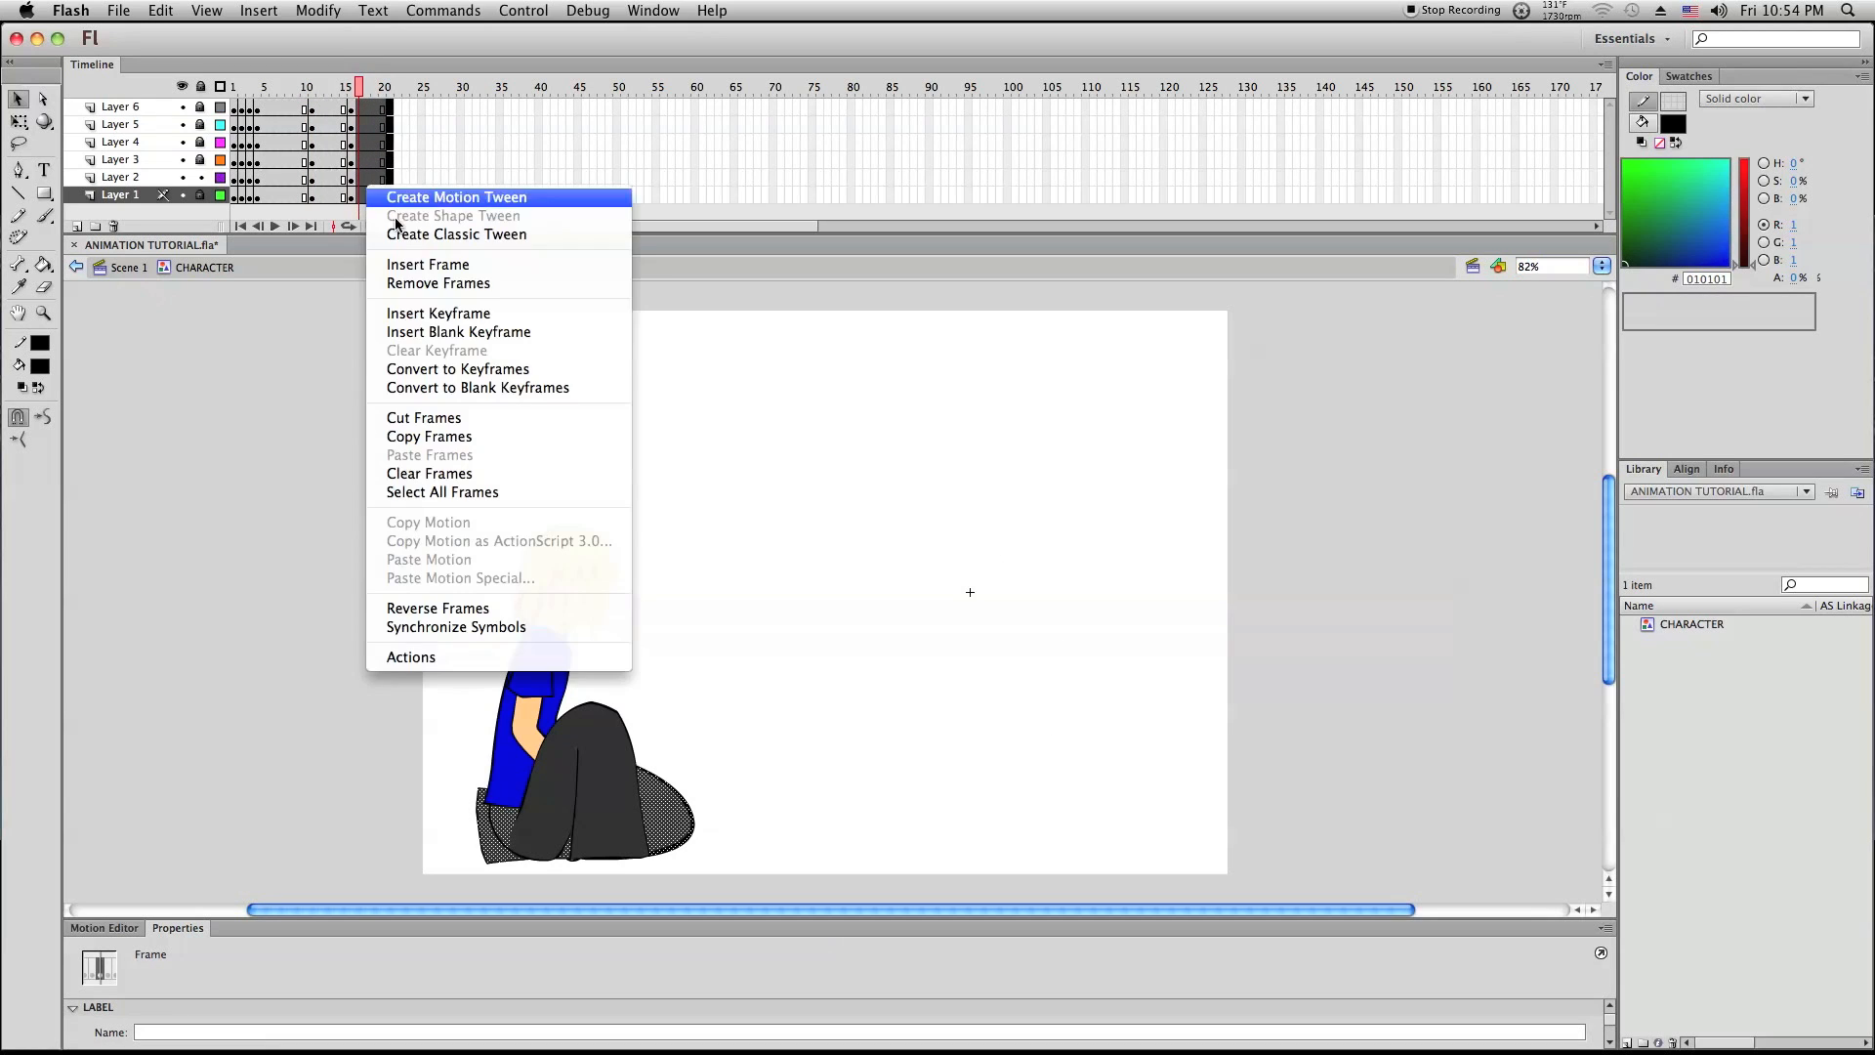
{"action": "left_click", "coordinate": [423, 291]}
{"action": "left_click", "coordinate": [338, 353]}
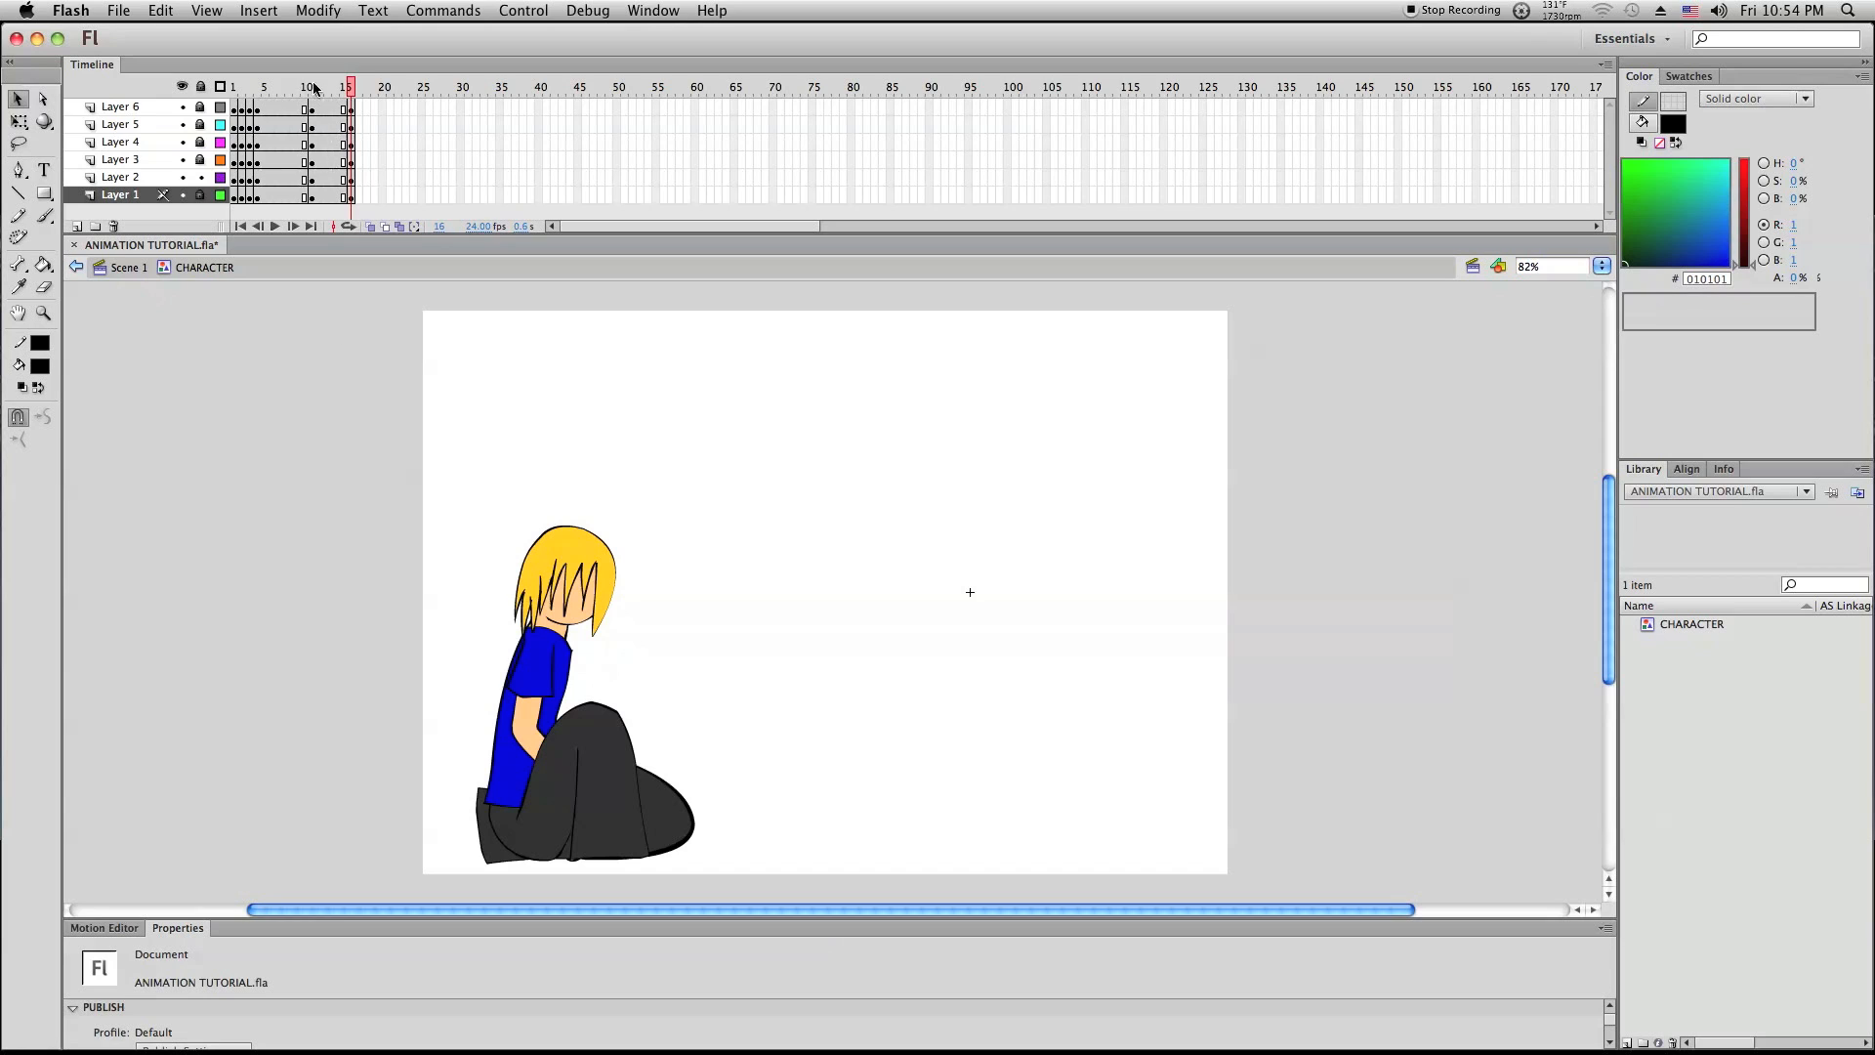
Remove two frames on all layers from the held walking pose just after frame 5, and return to frame 5
{"action": "left_click_drag", "start_coordinate": [284, 78], "coordinate": [325, 56]}
{"action": "left_click", "coordinate": [262, 88]}
{"action": "left_click", "coordinate": [263, 88]}
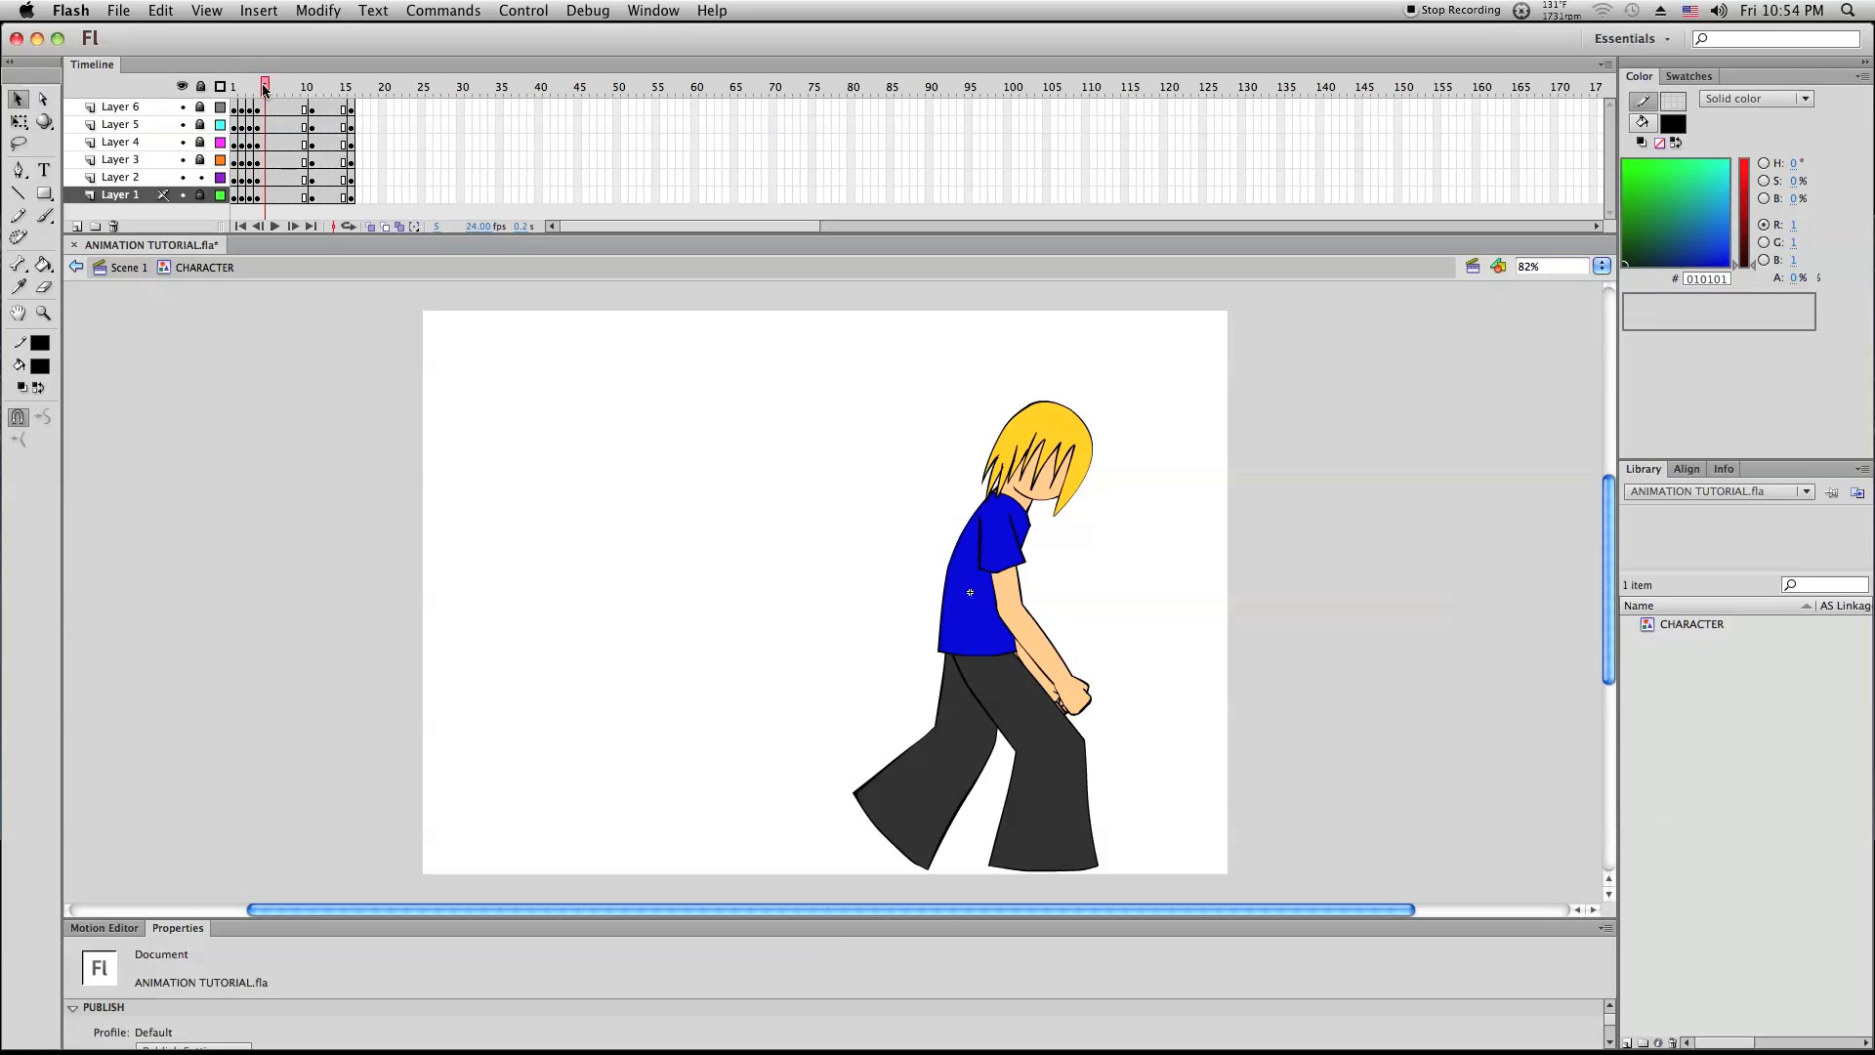
{"action": "left_click_drag", "start_coordinate": [280, 110], "coordinate": [280, 200]}
{"action": "right_click", "coordinate": [280, 200]}
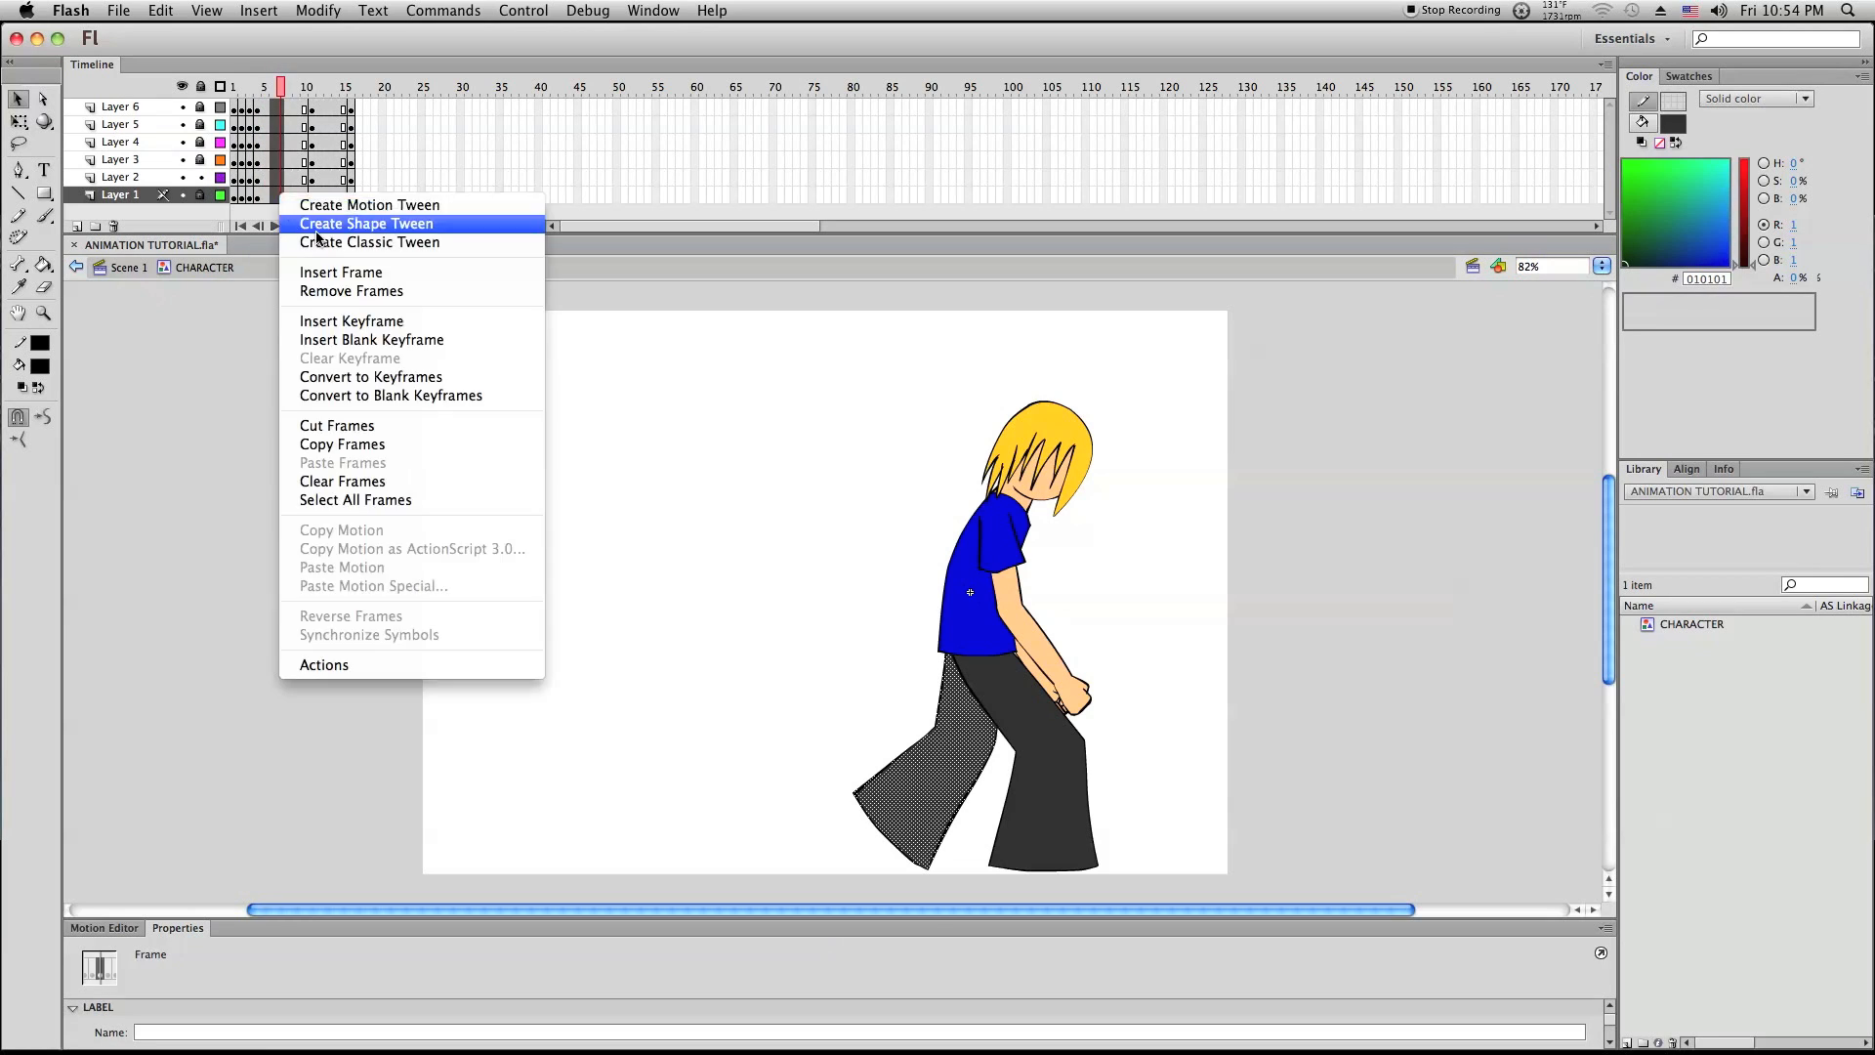
{"action": "left_click", "coordinate": [312, 289]}
{"action": "left_click_drag", "start_coordinate": [280, 95], "coordinate": [265, 95]}
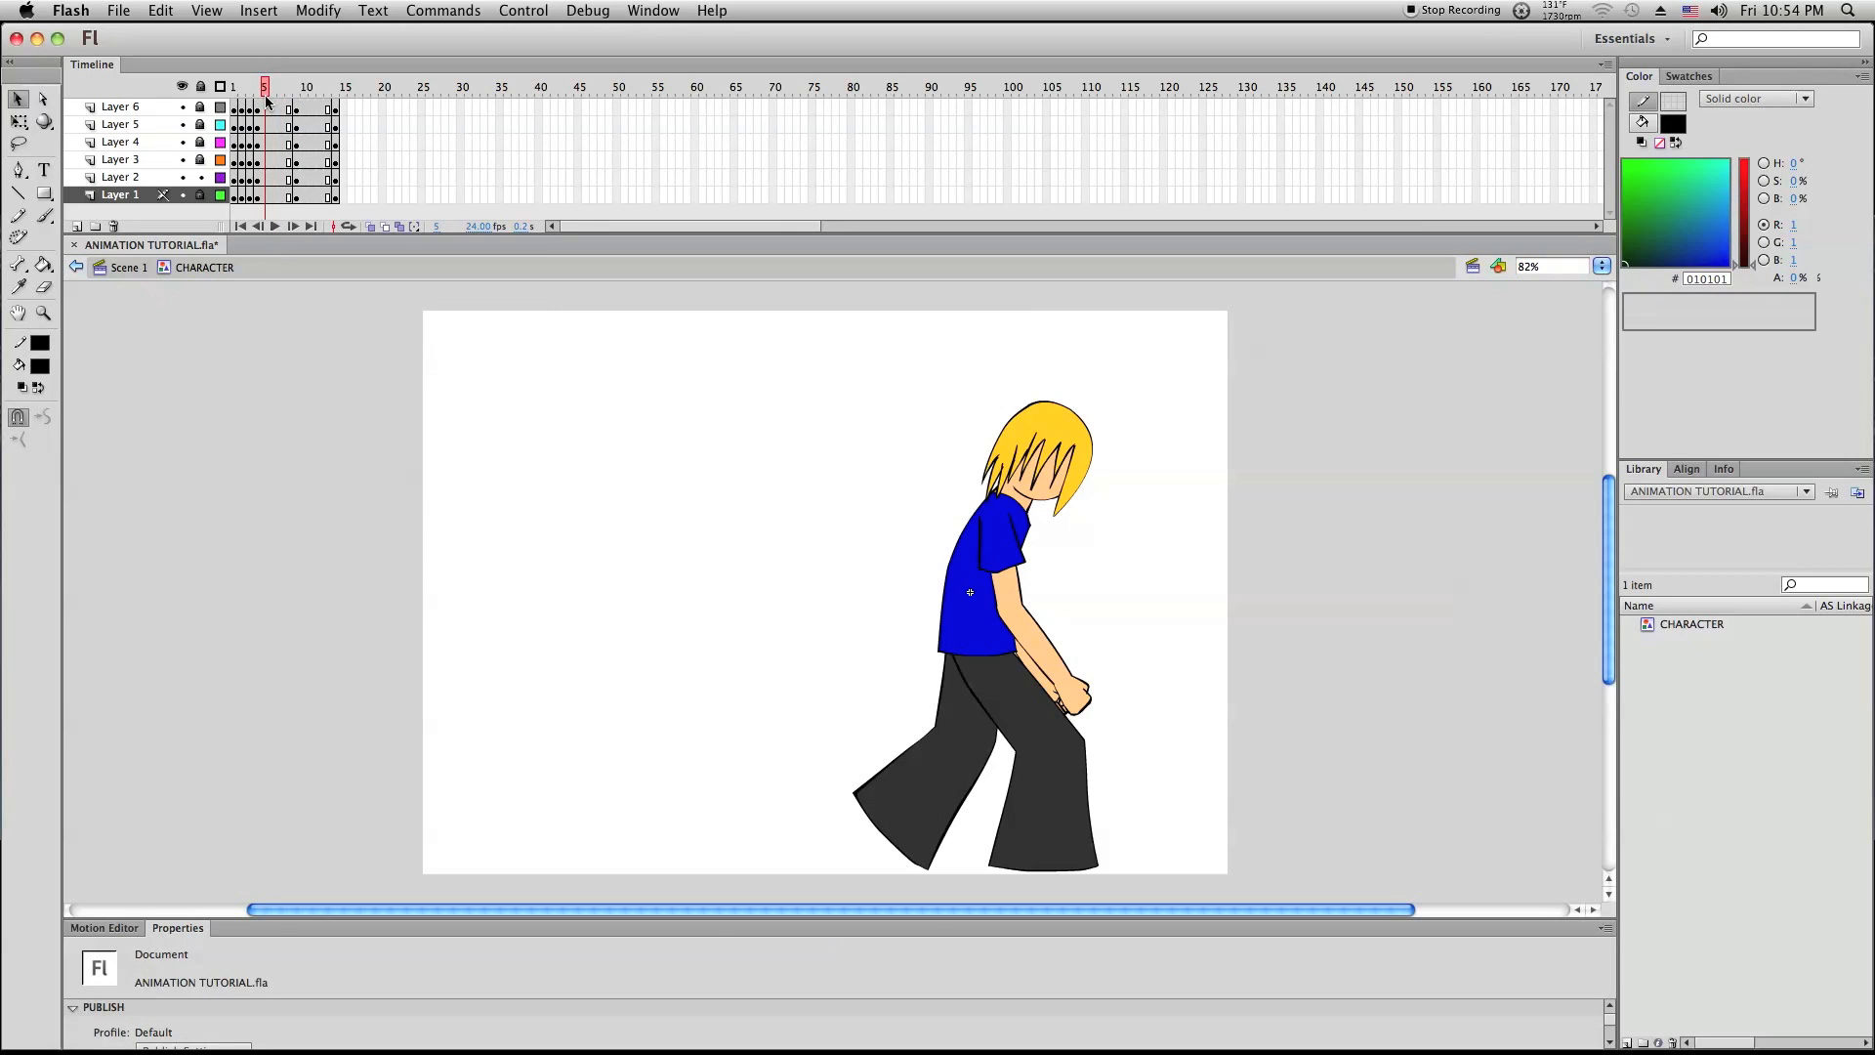
Turn on onion skinning reaching to frame 9, and insert a keyframe at frame 5 on all layers
{"action": "left_click", "coordinate": [371, 226]}
{"action": "left_click_drag", "start_coordinate": [247, 88], "coordinate": [257, 88]}
{"action": "left_click_drag", "start_coordinate": [263, 142], "coordinate": [266, 223]}
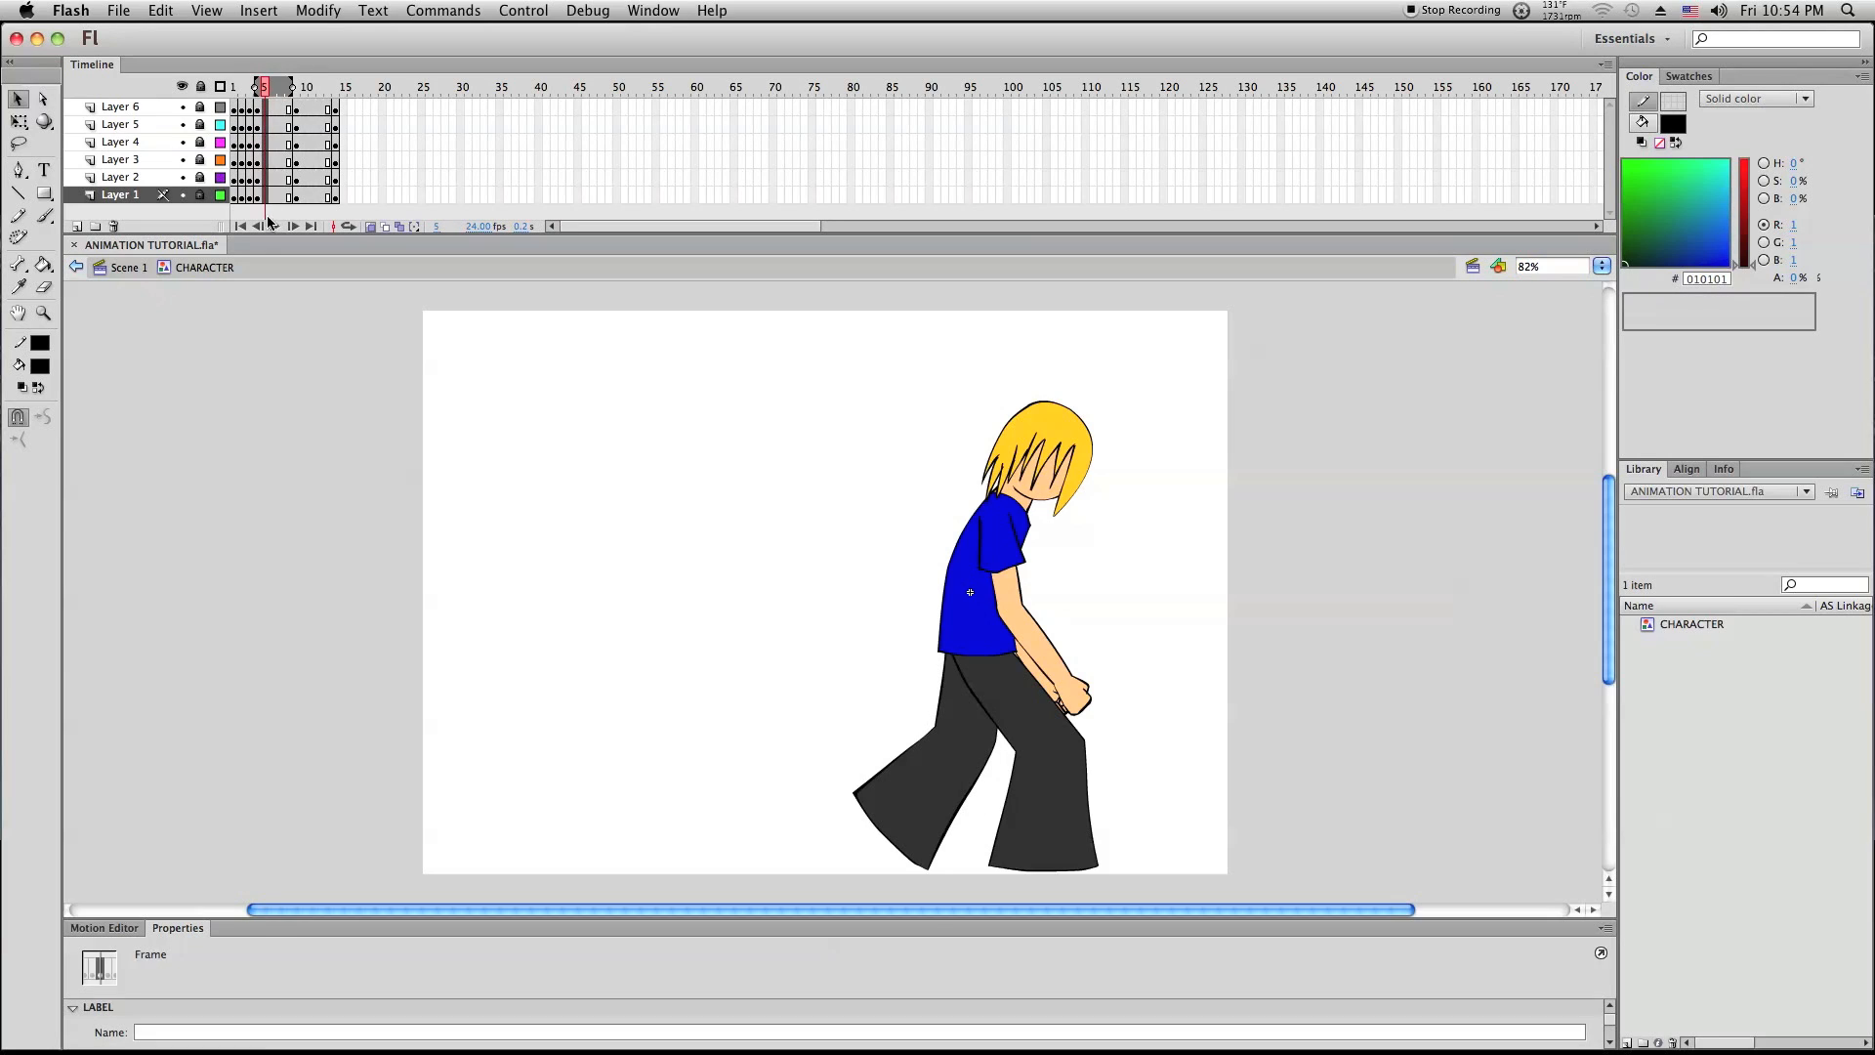
{"action": "right_click", "coordinate": [266, 103]}
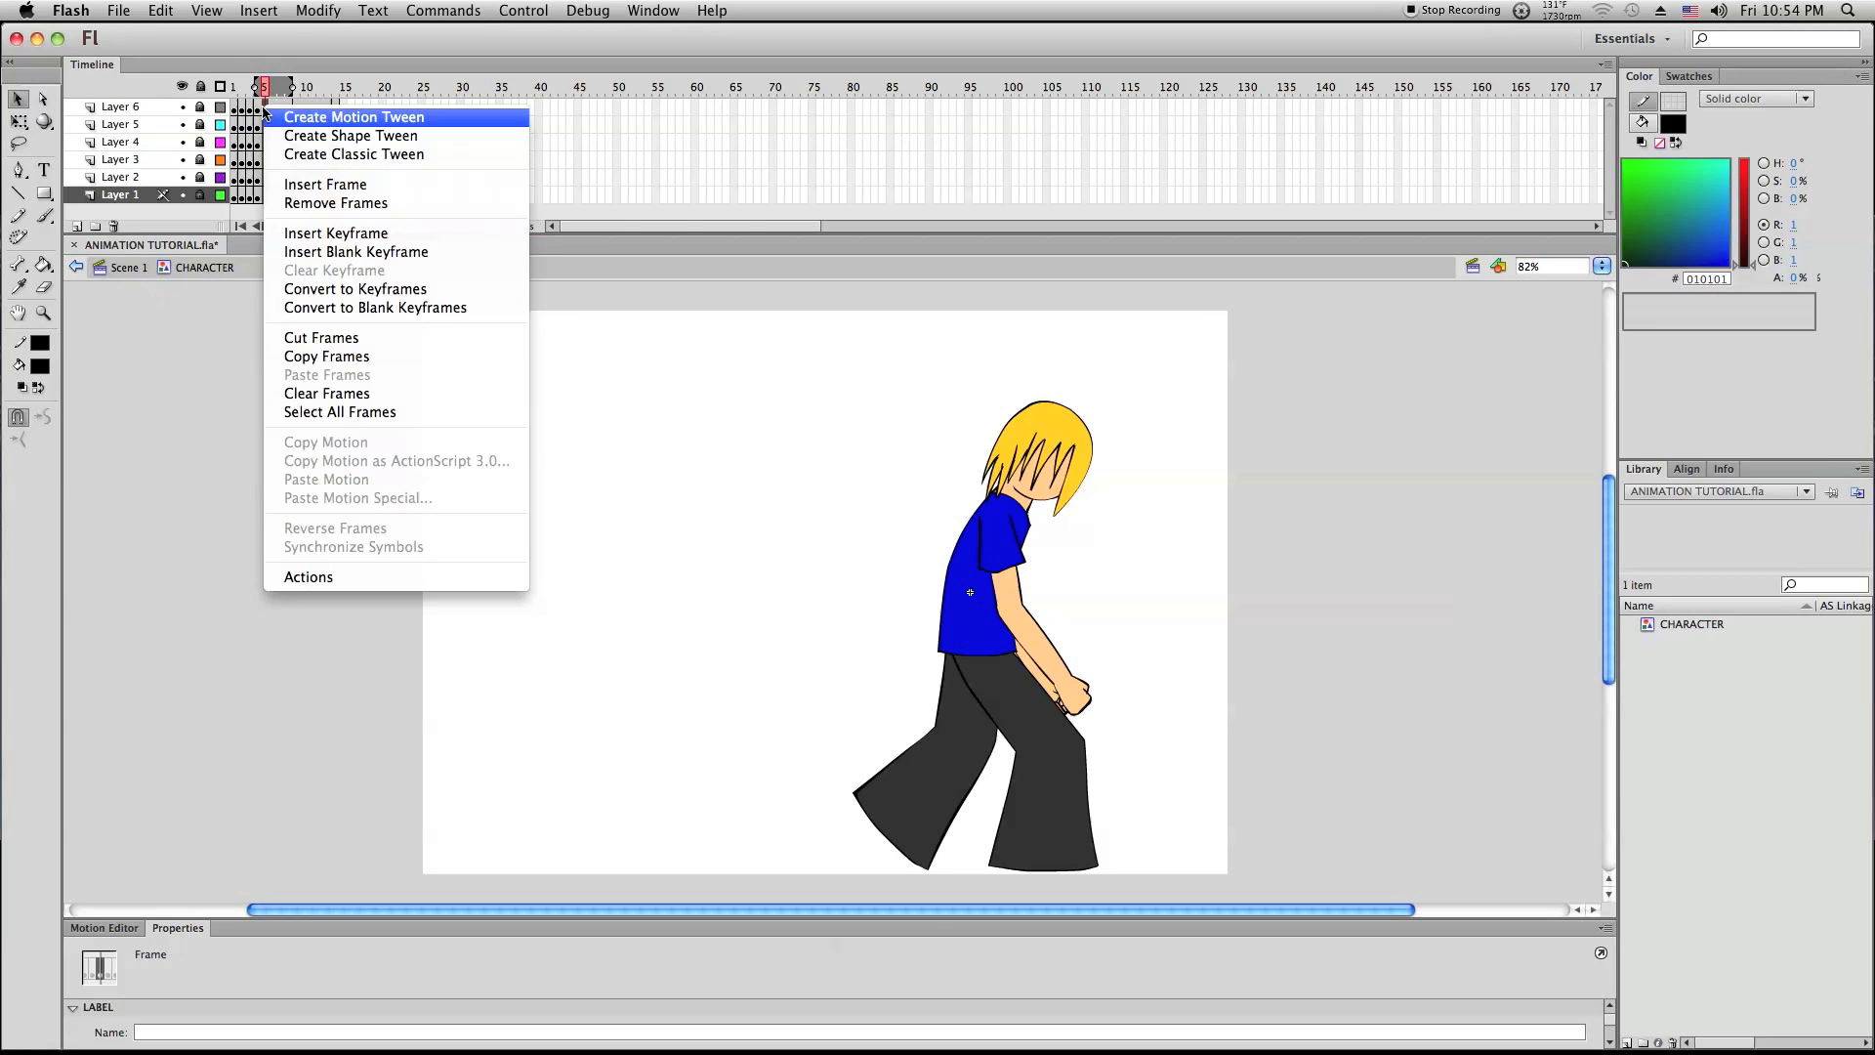
{"action": "left_click", "coordinate": [329, 237]}
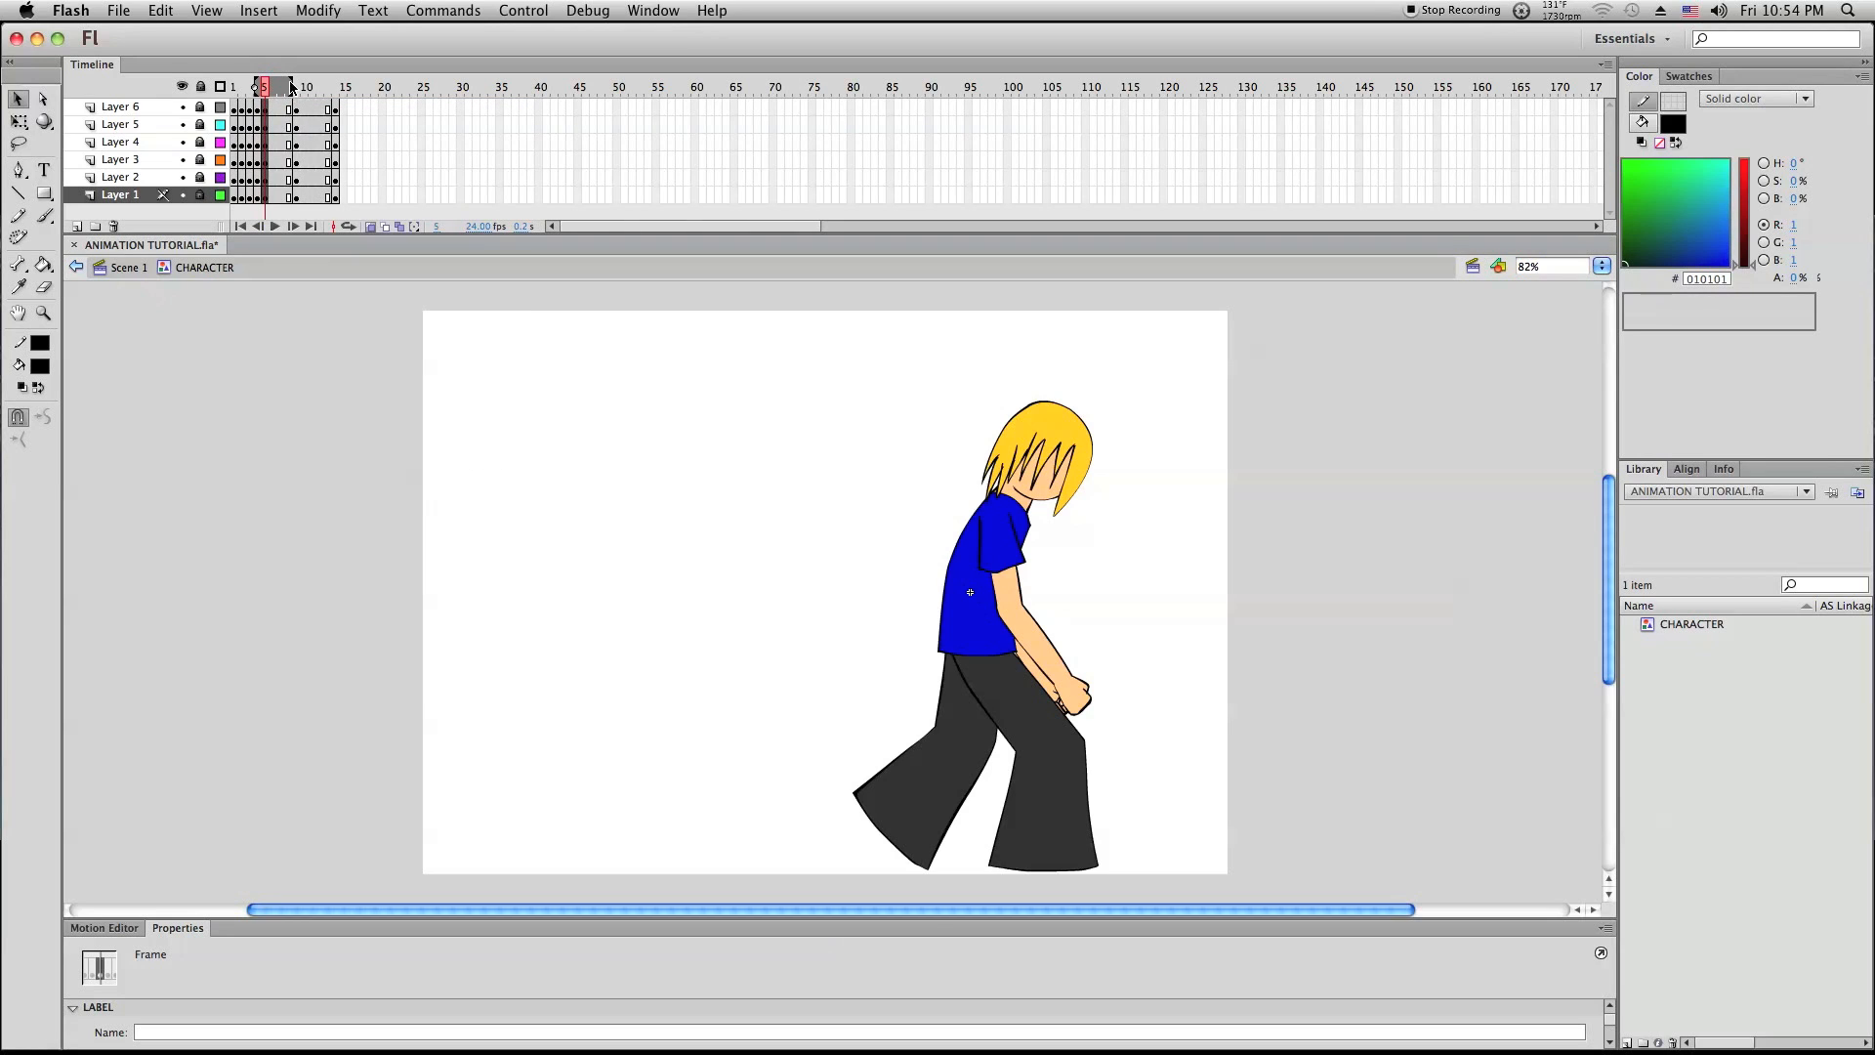
{"action": "left_click", "coordinate": [458, 434]}
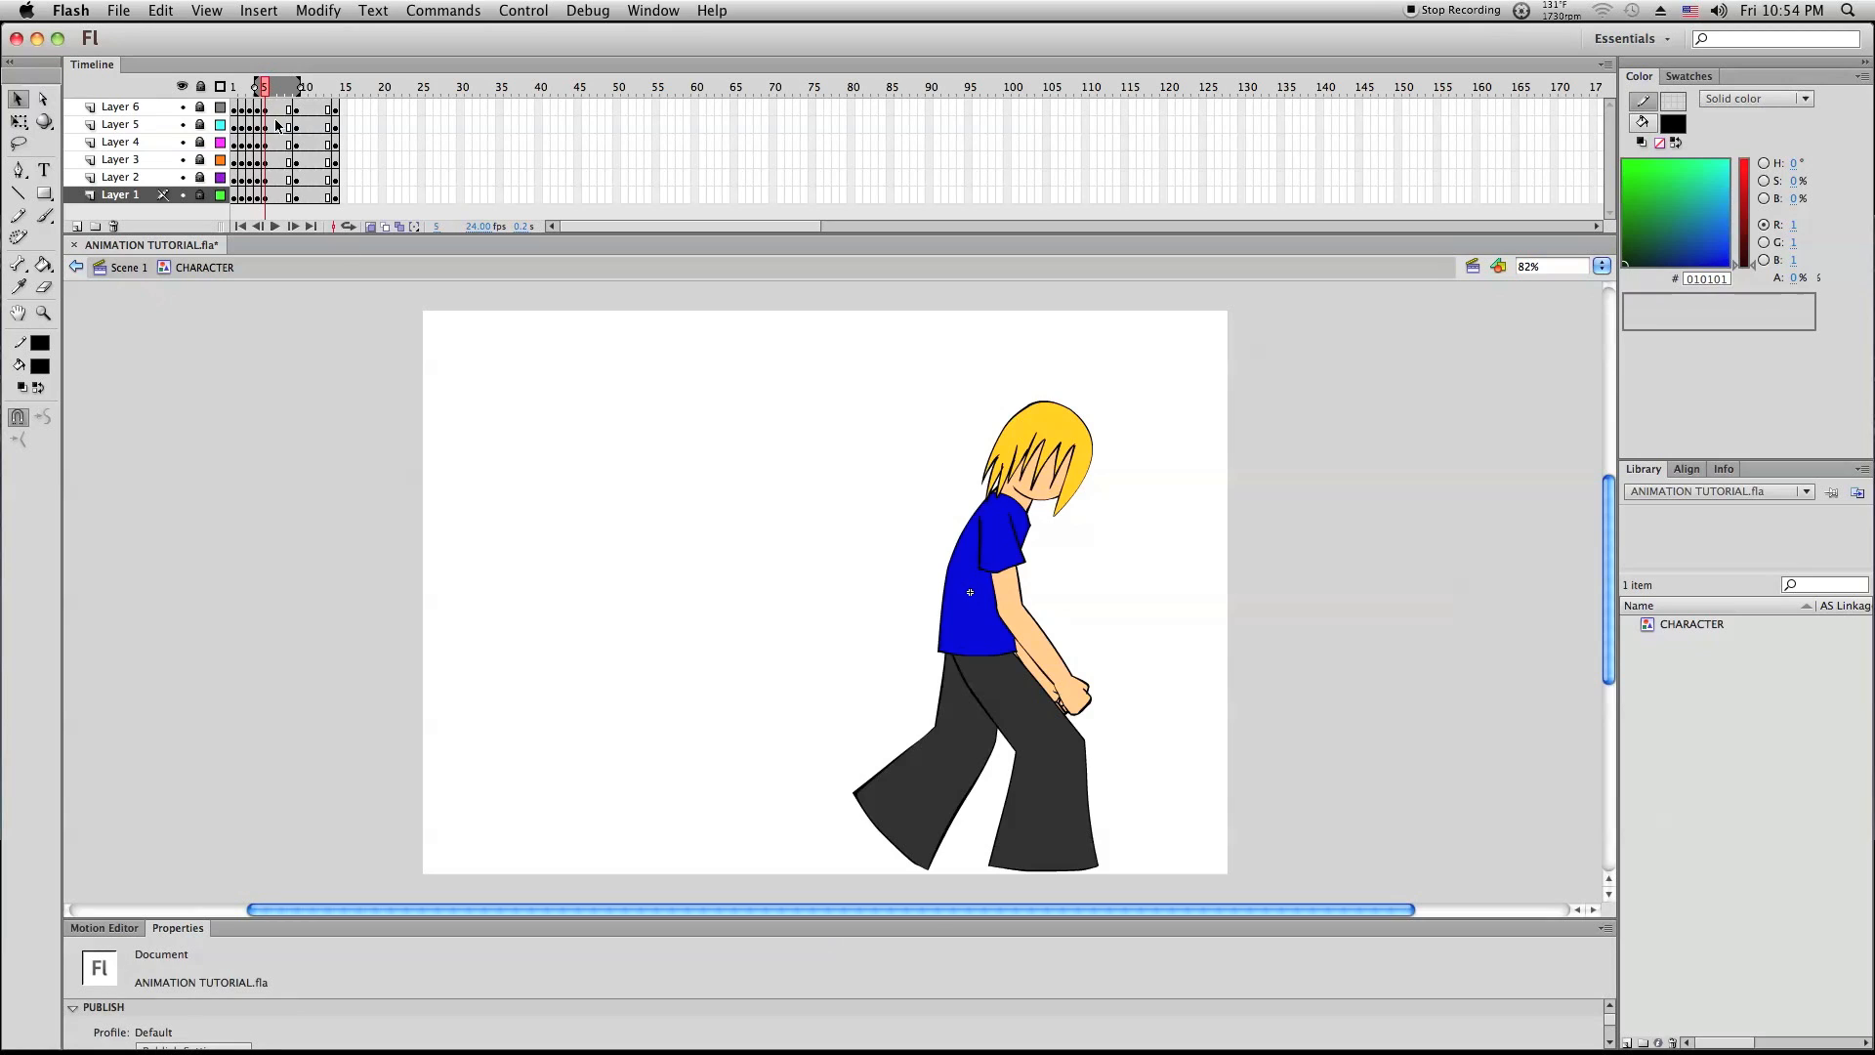
Unlock all layers so that the onion skin shows the neighbouring pose
{"action": "left_click", "coordinate": [181, 86]}
{"action": "left_click", "coordinate": [186, 87]}
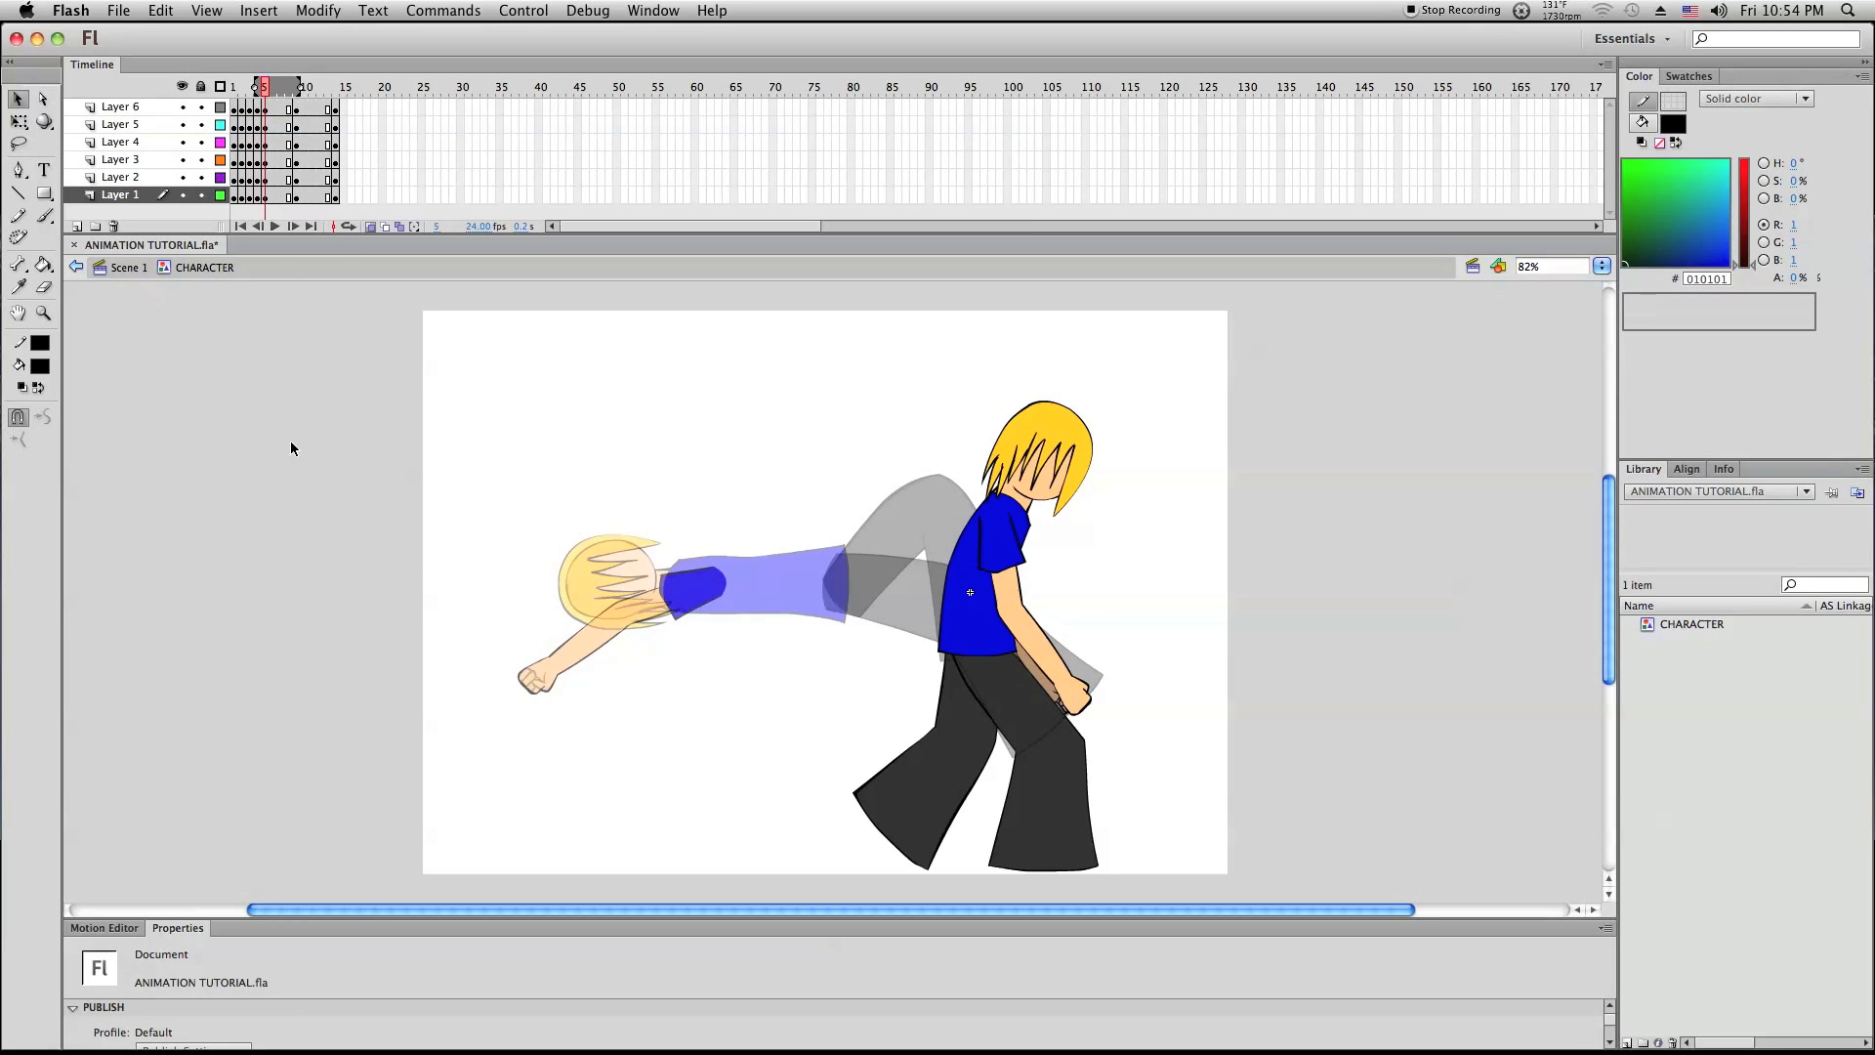
{"action": "left_click", "coordinate": [45, 316]}
{"action": "left_click_drag", "start_coordinate": [772, 496], "coordinate": [1602, 890]}
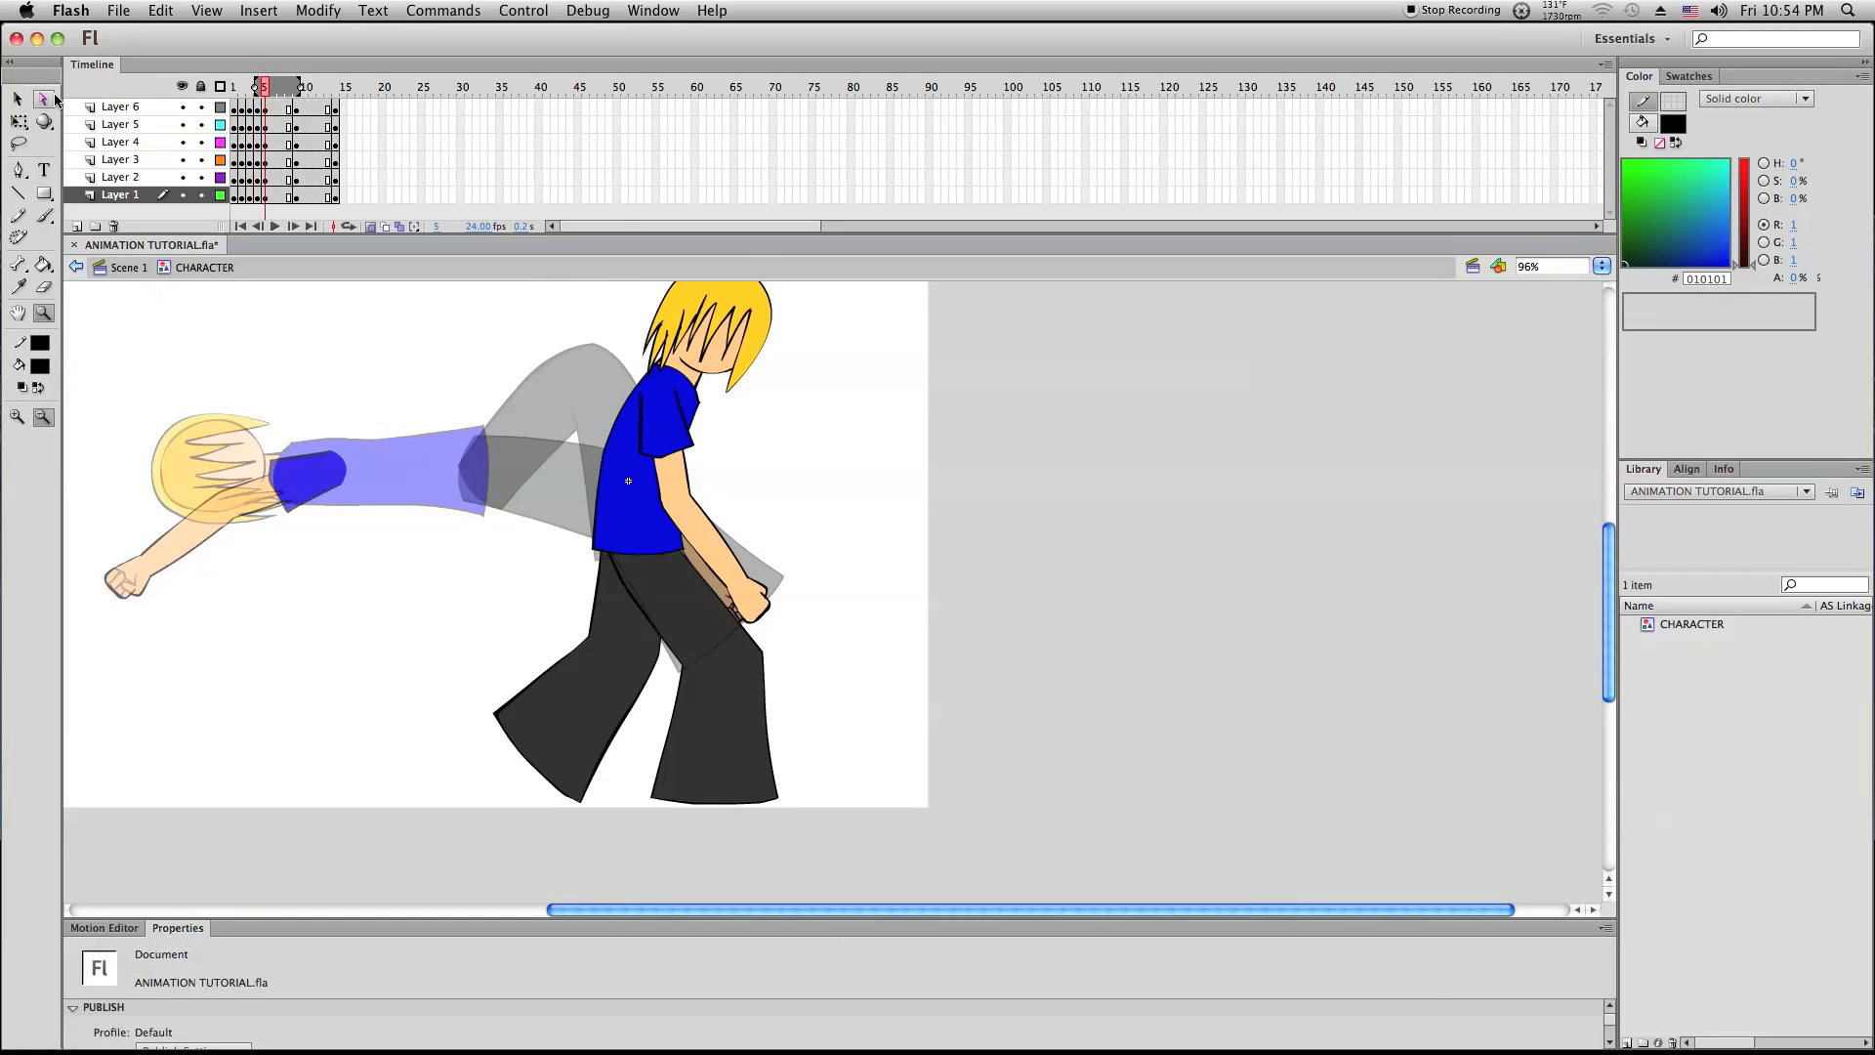
{"action": "left_click", "coordinate": [16, 99]}
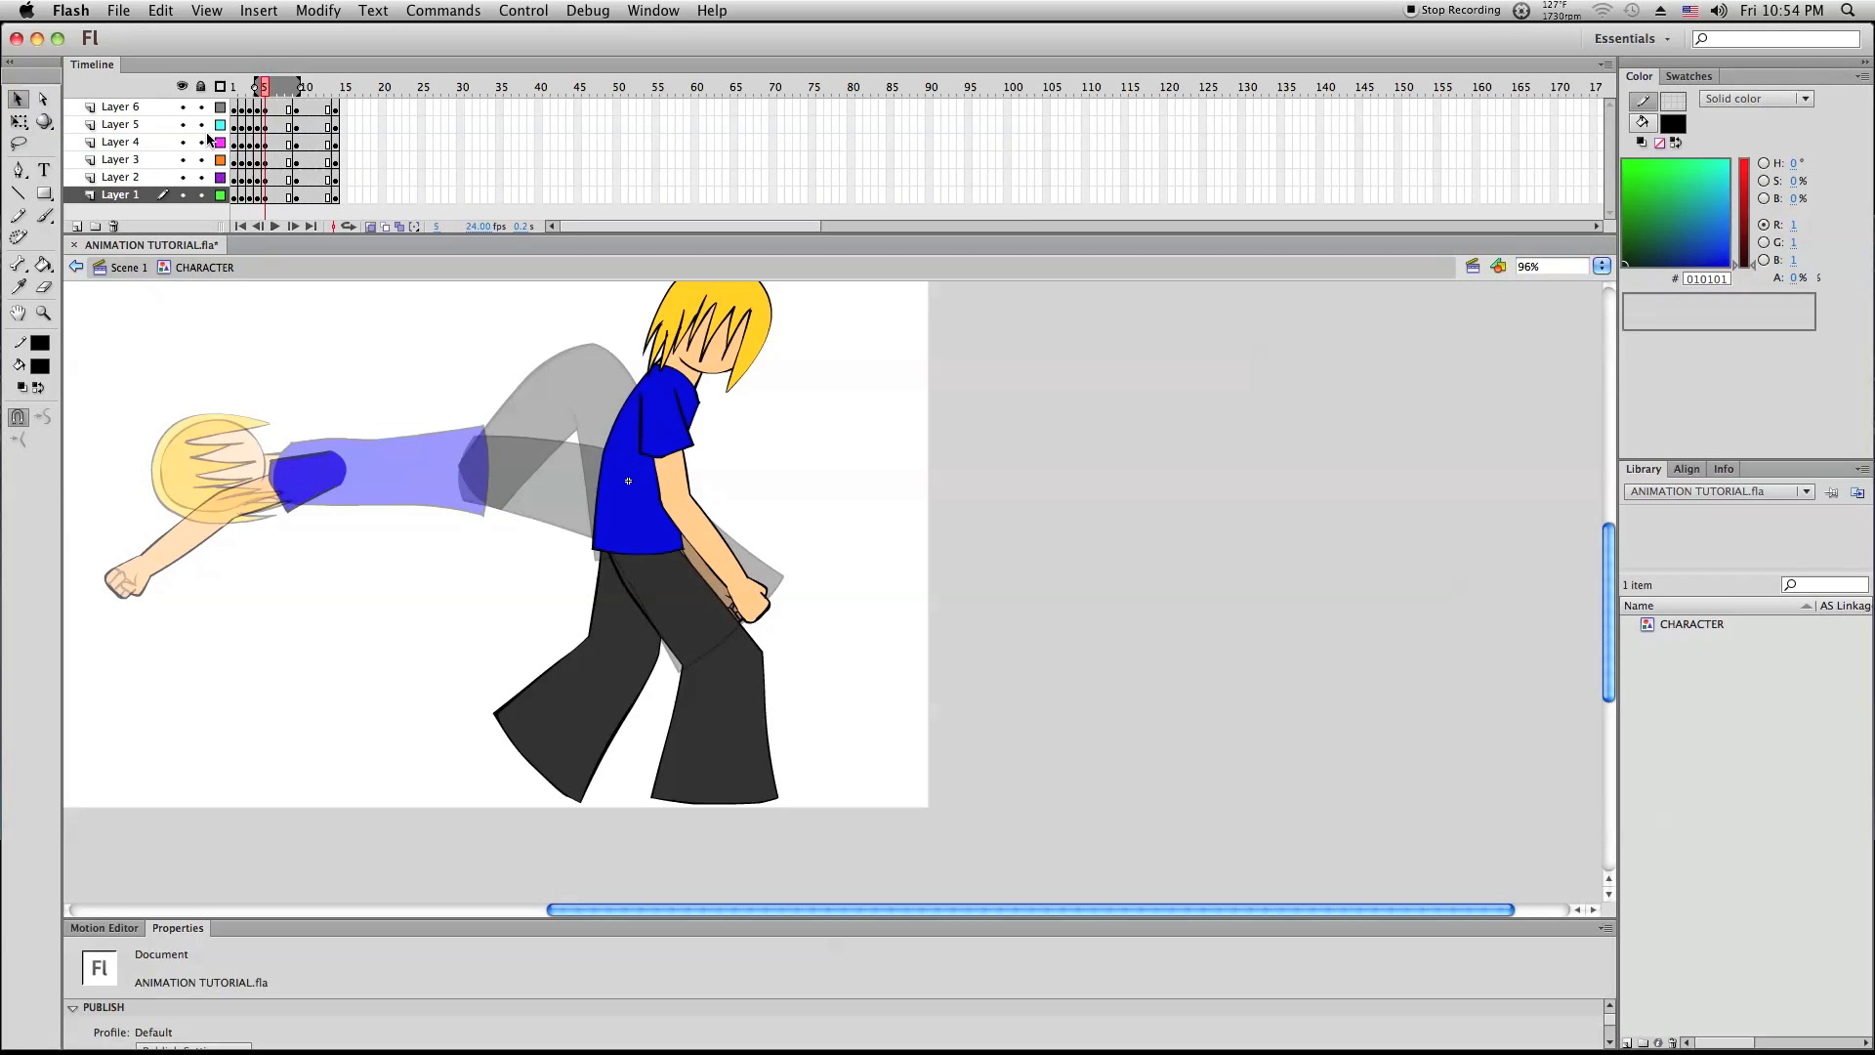
Lock layers 1, 2, 4 and 5, keeping the front leg's Layer 3 editable
{"action": "left_click", "coordinate": [742, 696]}
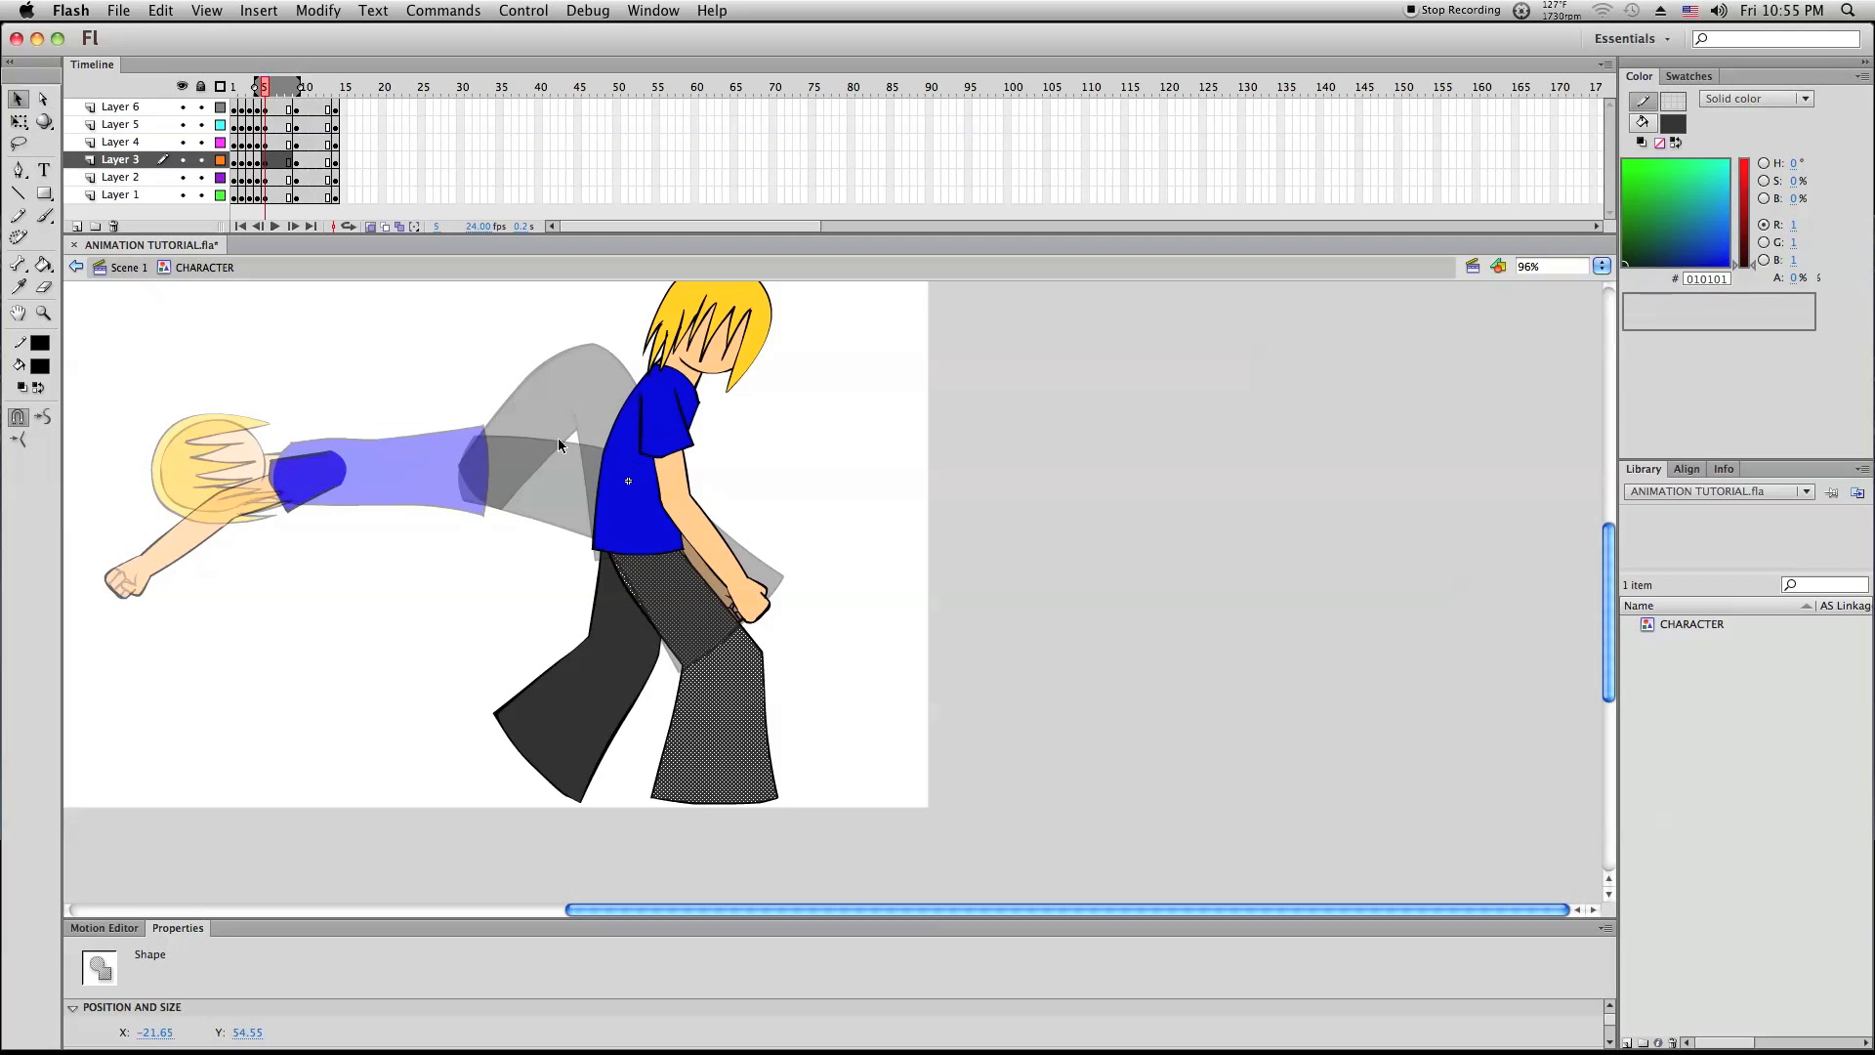
{"action": "left_click", "coordinate": [43, 313]}
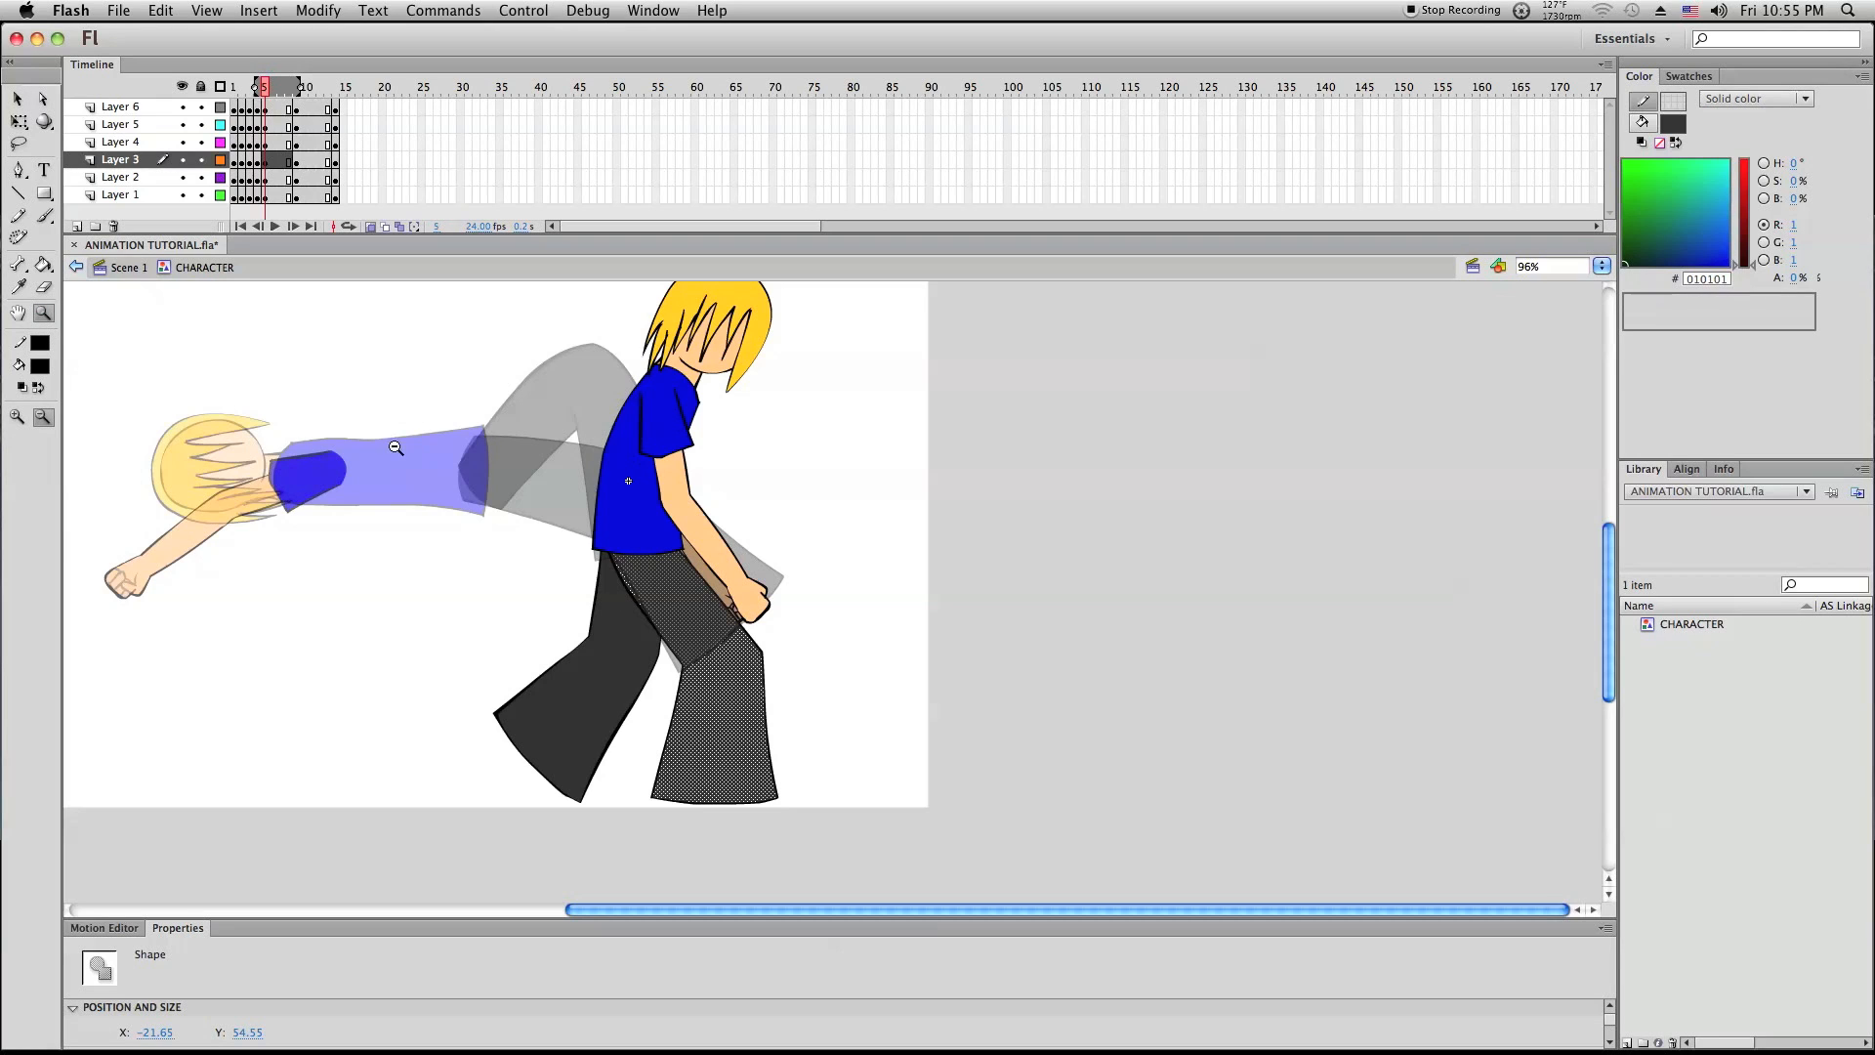
{"action": "left_click", "coordinate": [392, 447]}
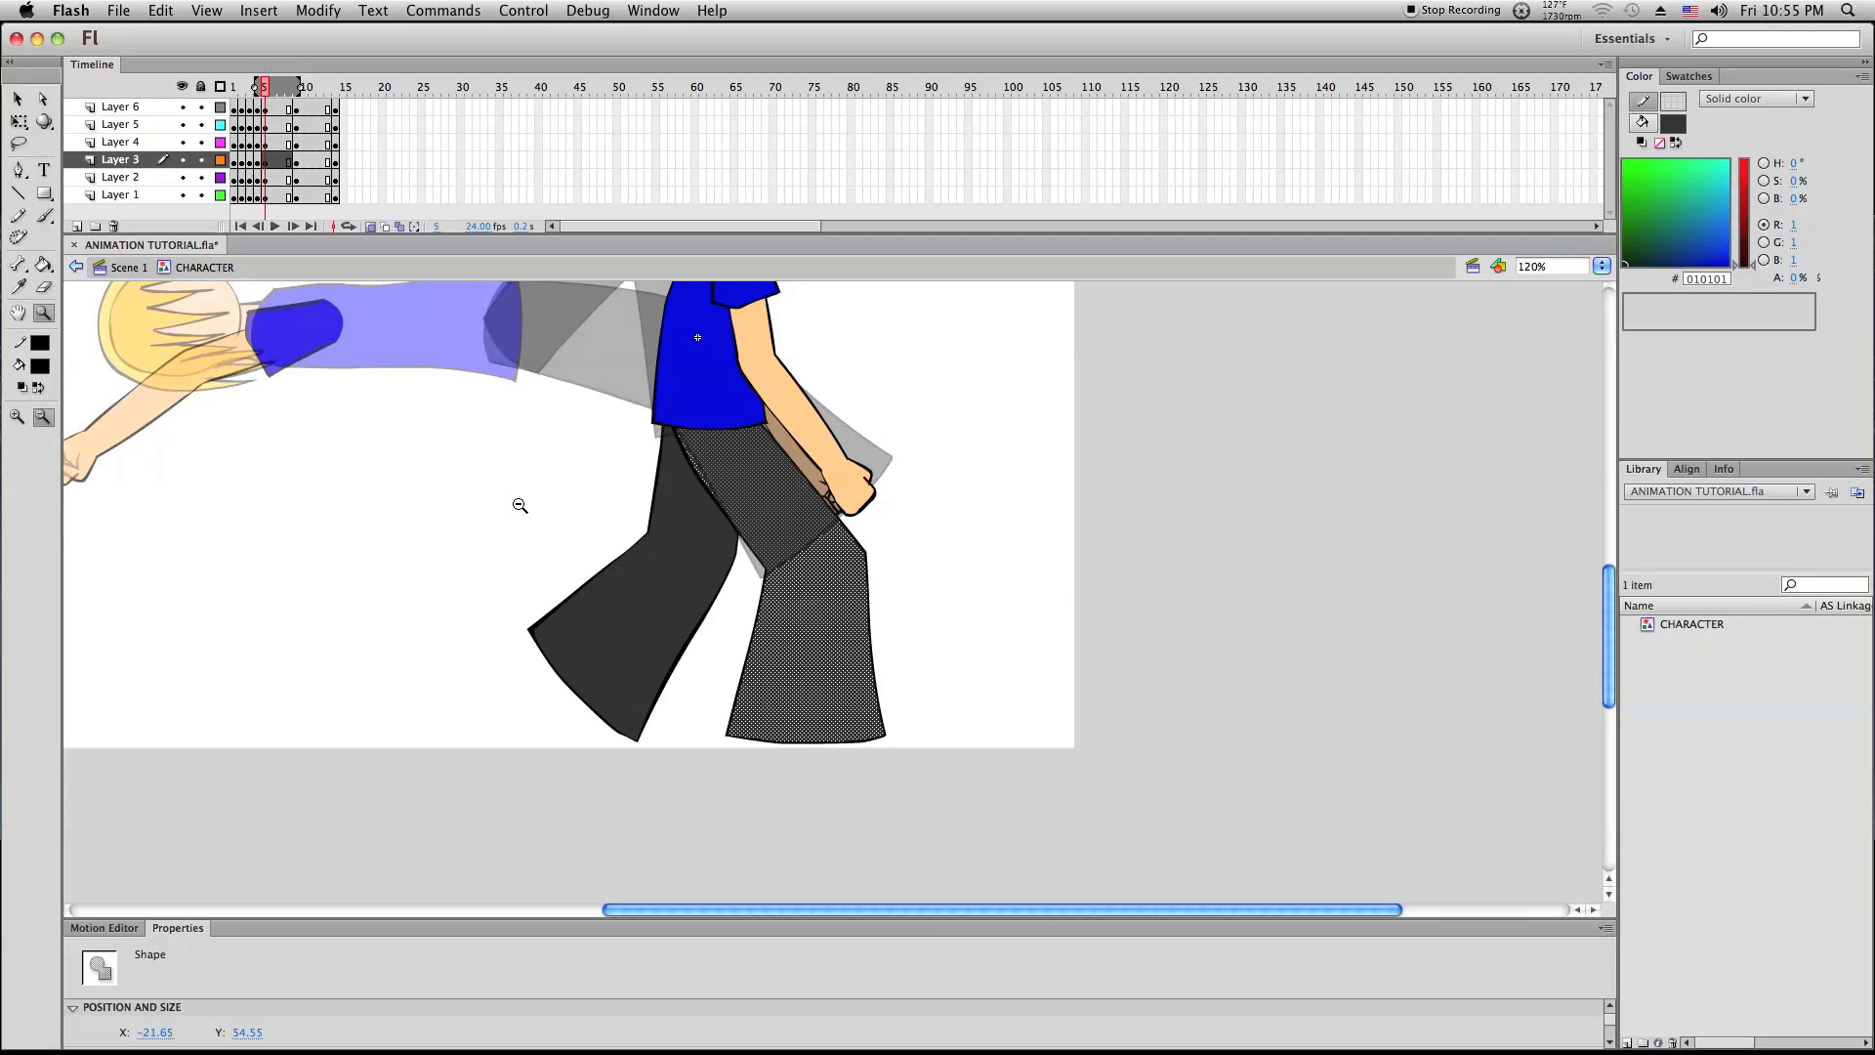
{"action": "left_click", "coordinate": [19, 121]}
{"action": "left_click", "coordinate": [438, 475]}
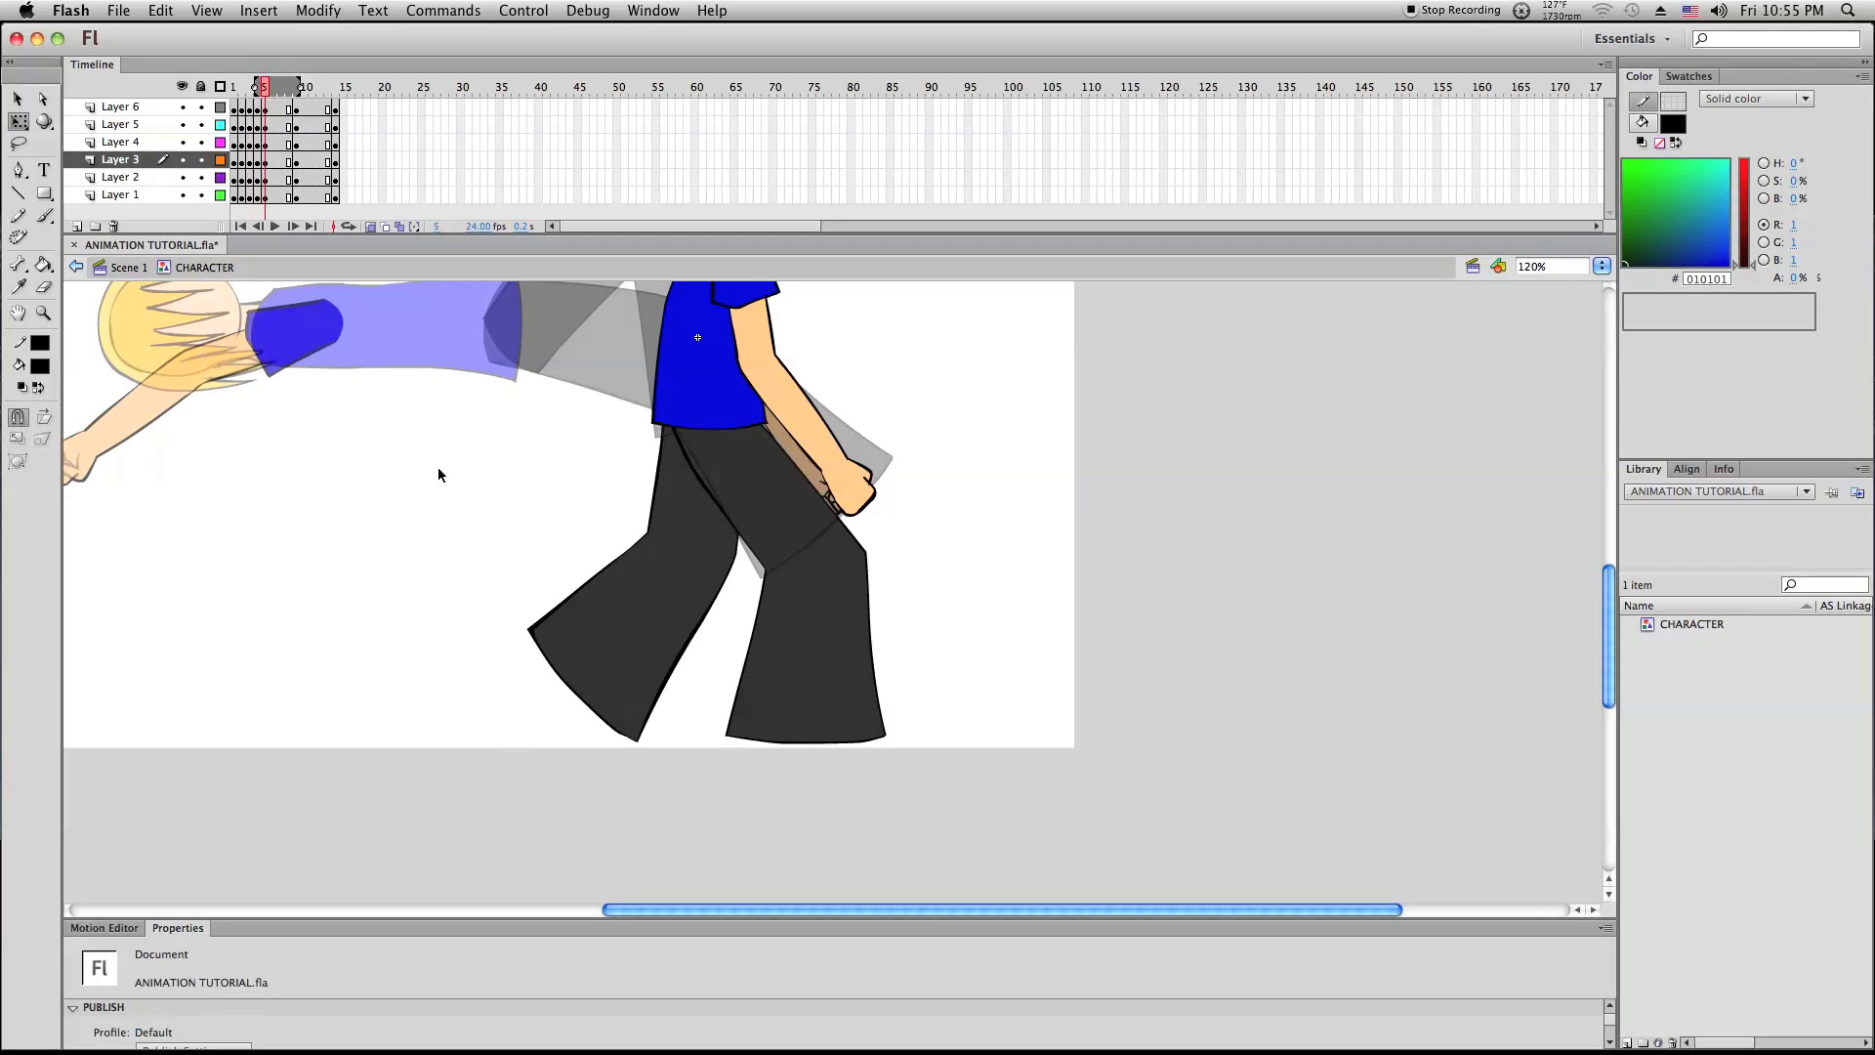
{"action": "left_click", "coordinate": [200, 124]}
{"action": "left_click", "coordinate": [201, 142]}
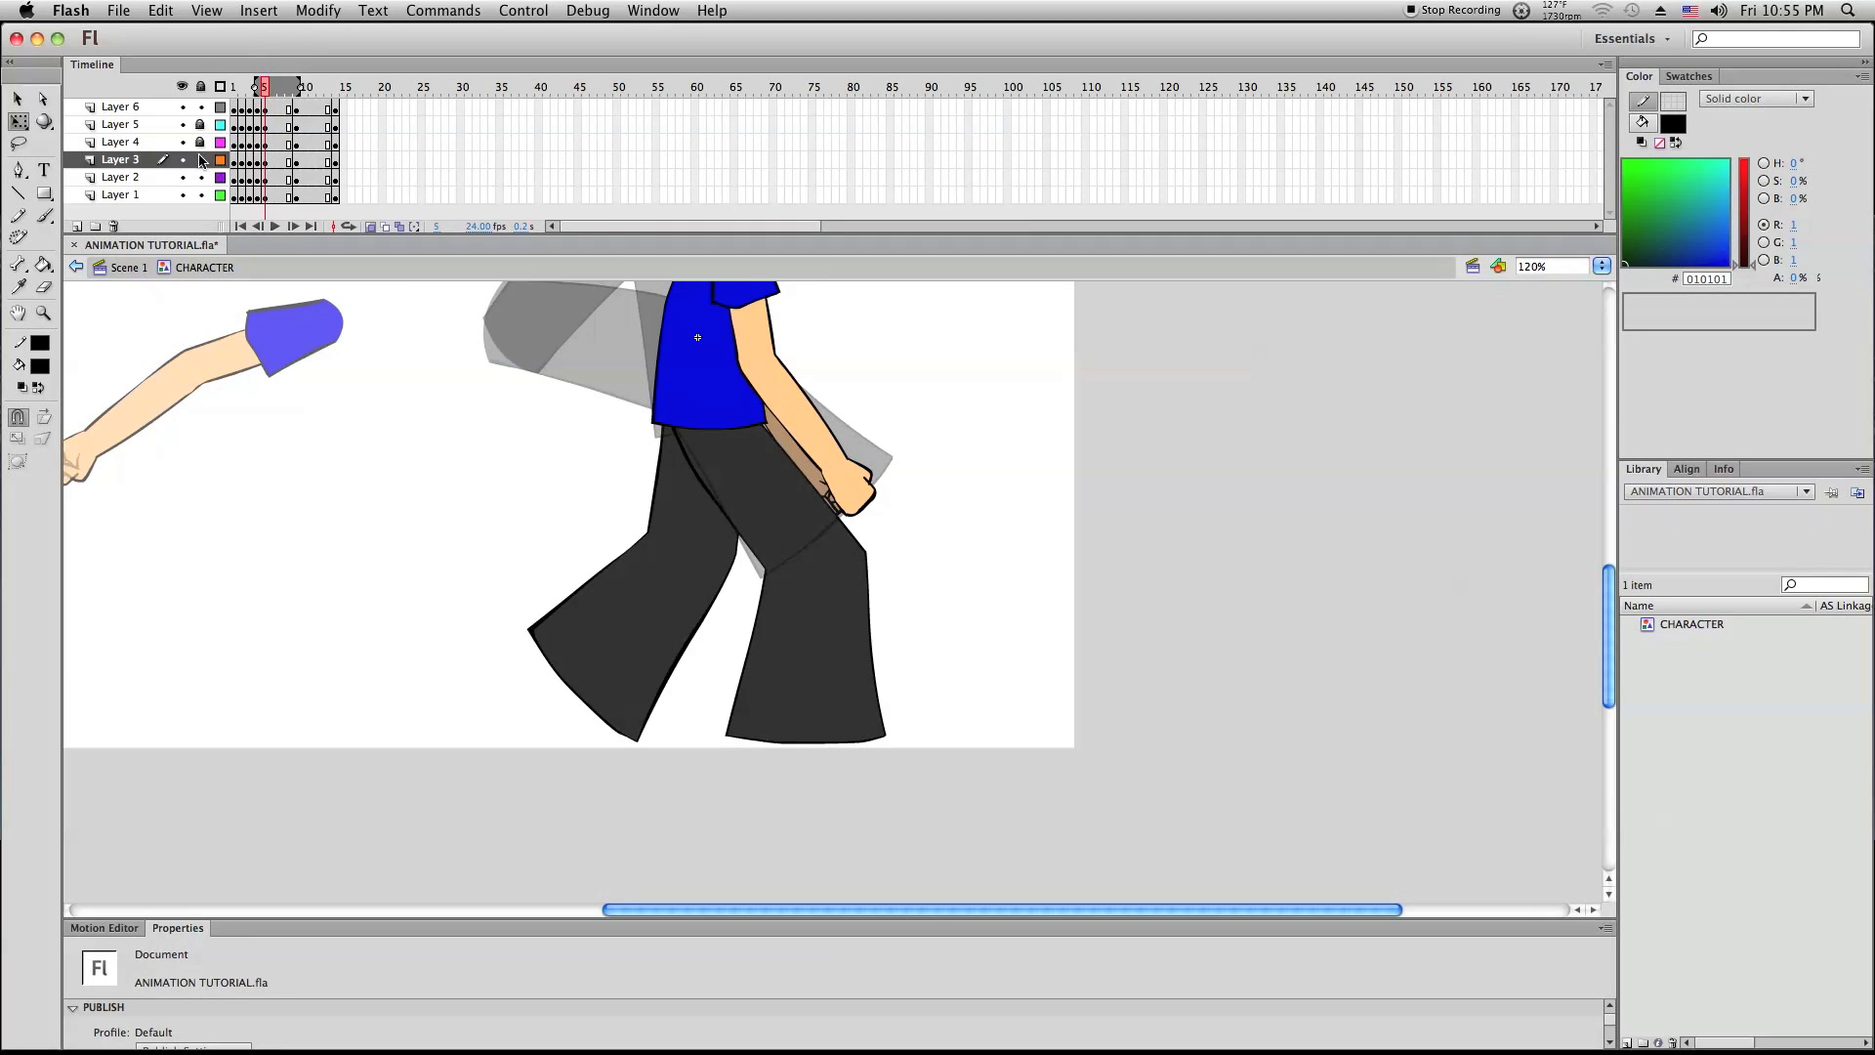
{"action": "left_click", "coordinate": [201, 194]}
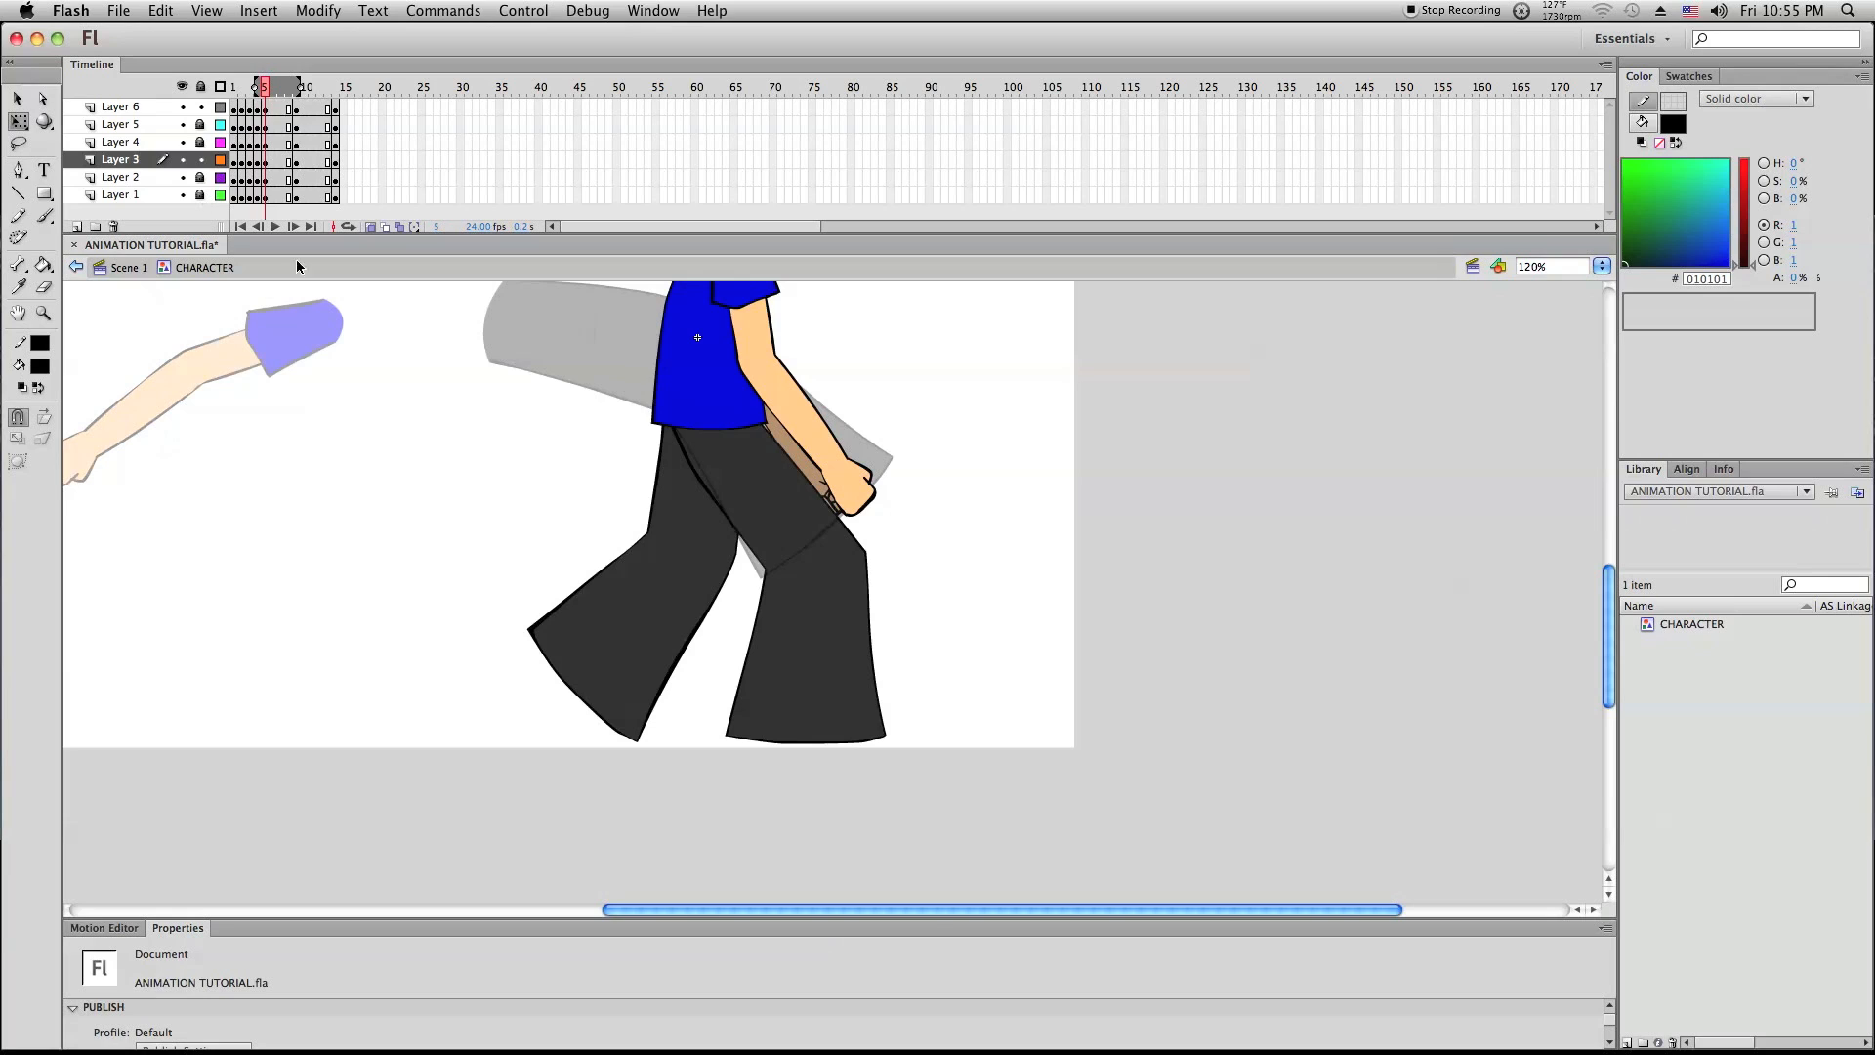
{"action": "left_click_drag", "start_coordinate": [606, 792], "coordinate": [207, 510]}
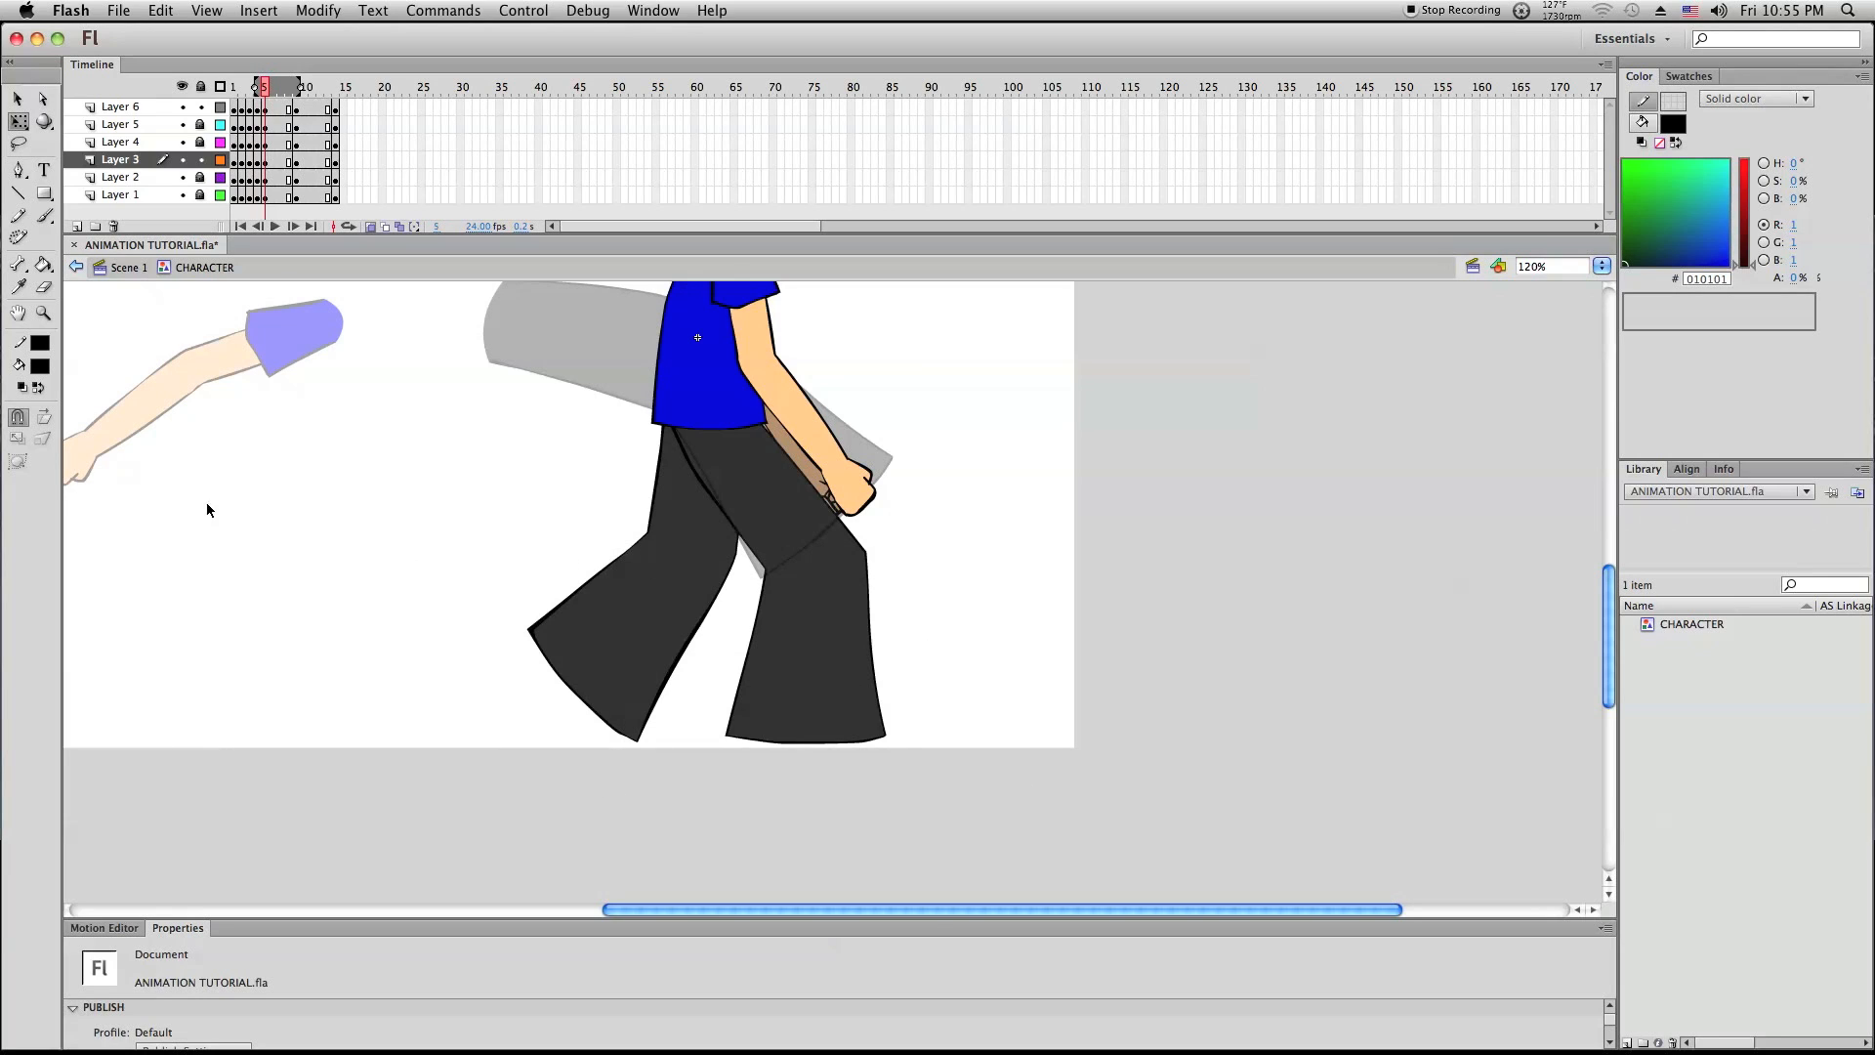
Try to delete the front leg's artwork at frame 5, and undo the deletion
{"action": "left_click", "coordinate": [43, 288]}
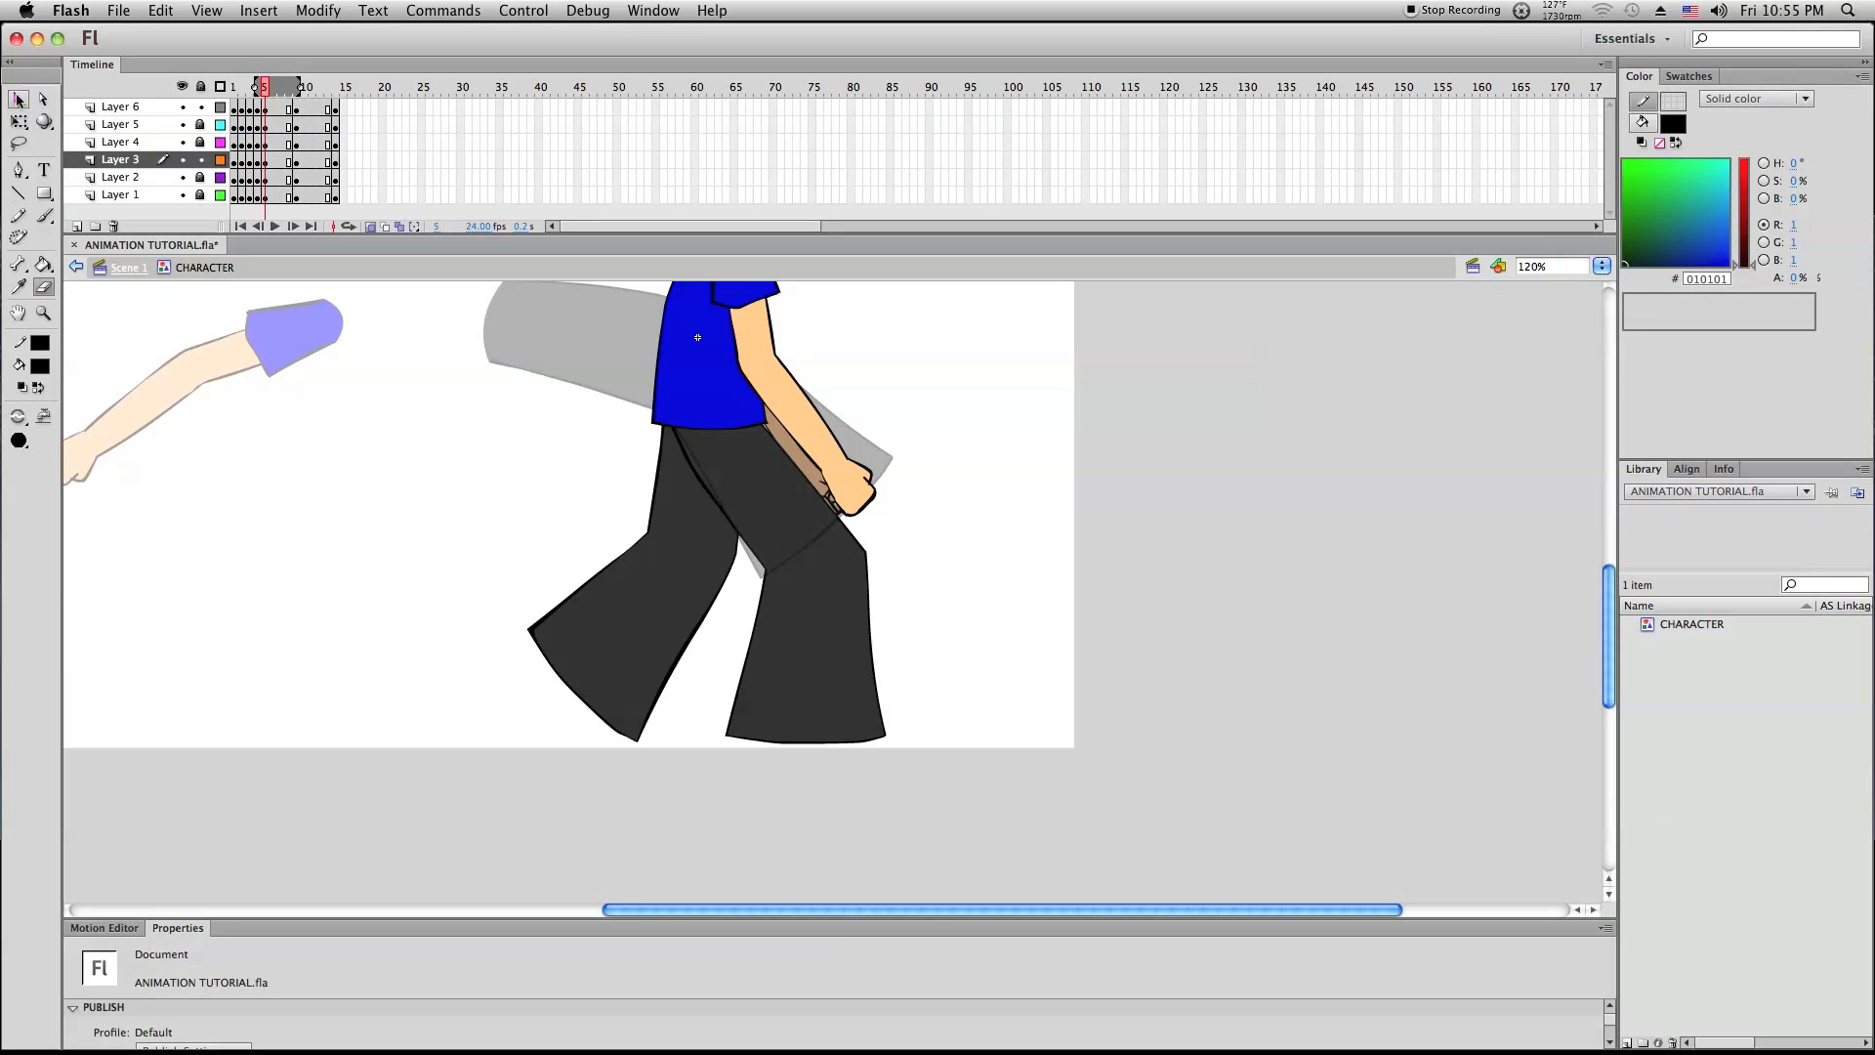
{"action": "left_click", "coordinate": [19, 121]}
{"action": "left_click_drag", "start_coordinate": [465, 285], "coordinate": [1196, 859]}
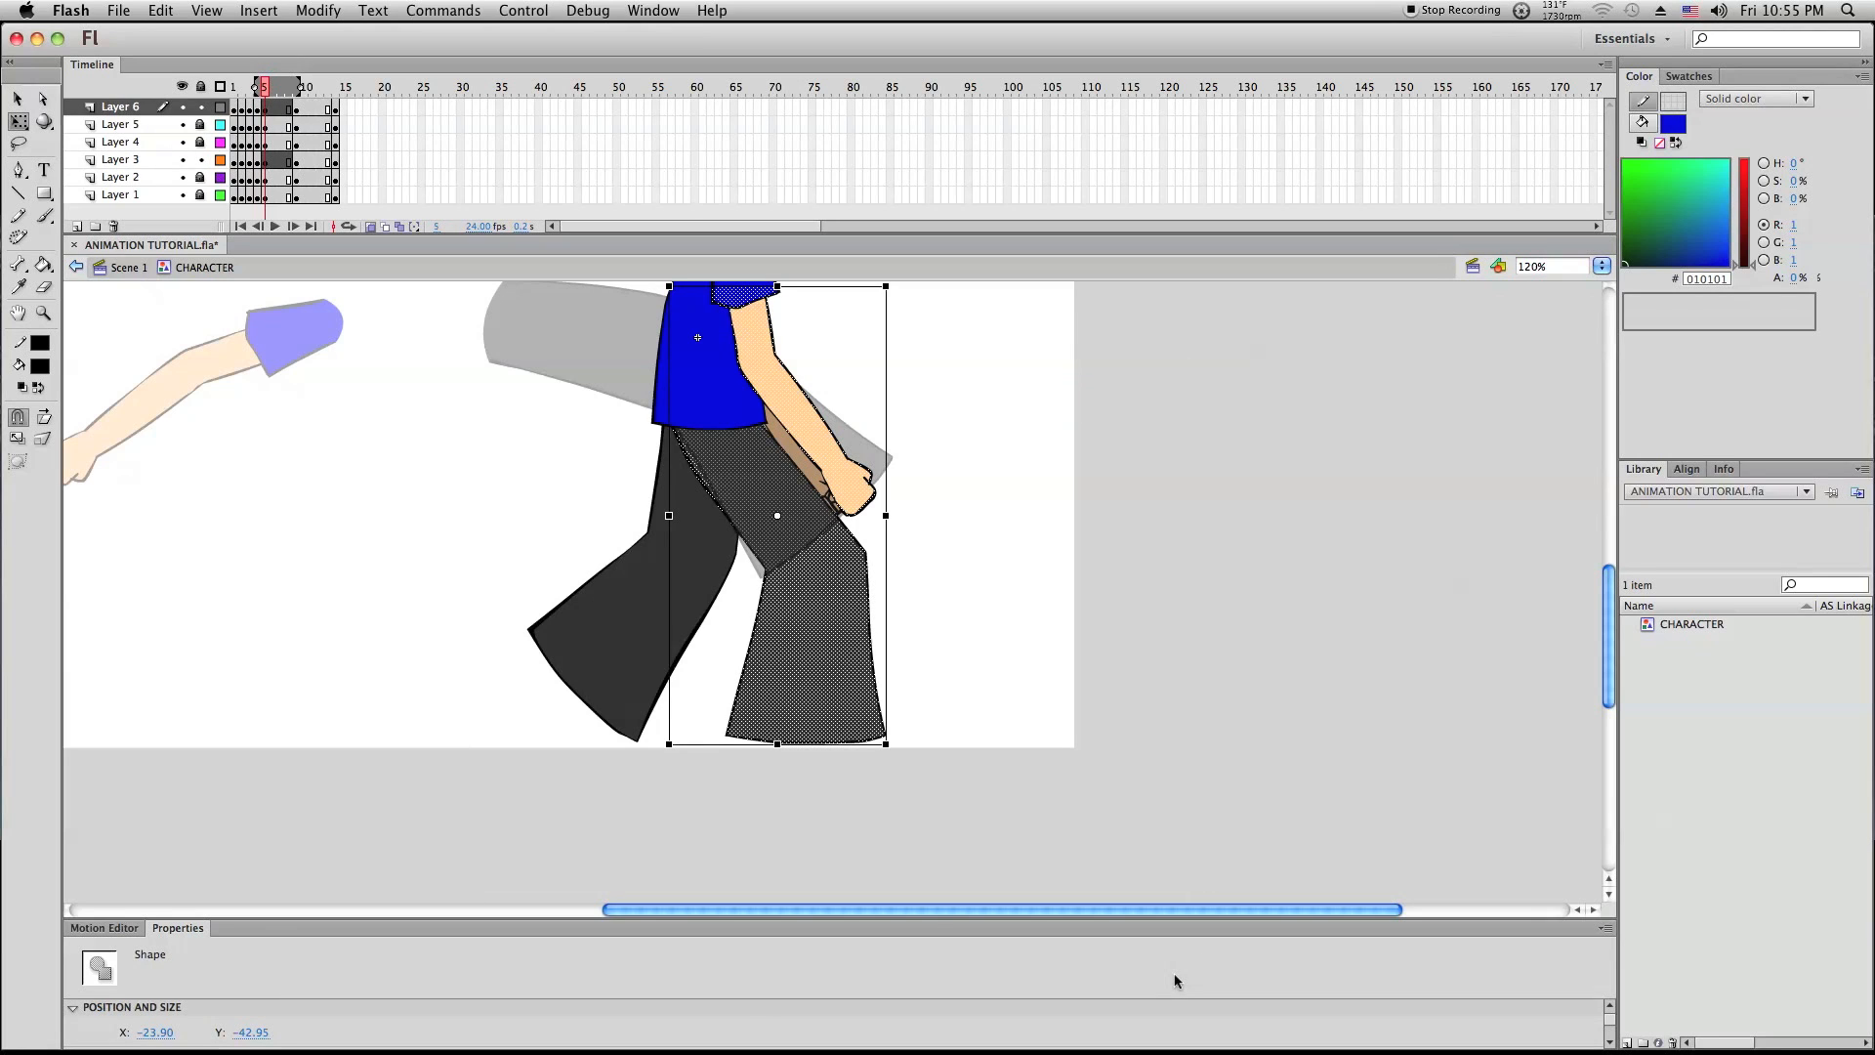
{"action": "key", "text": "Delete"}
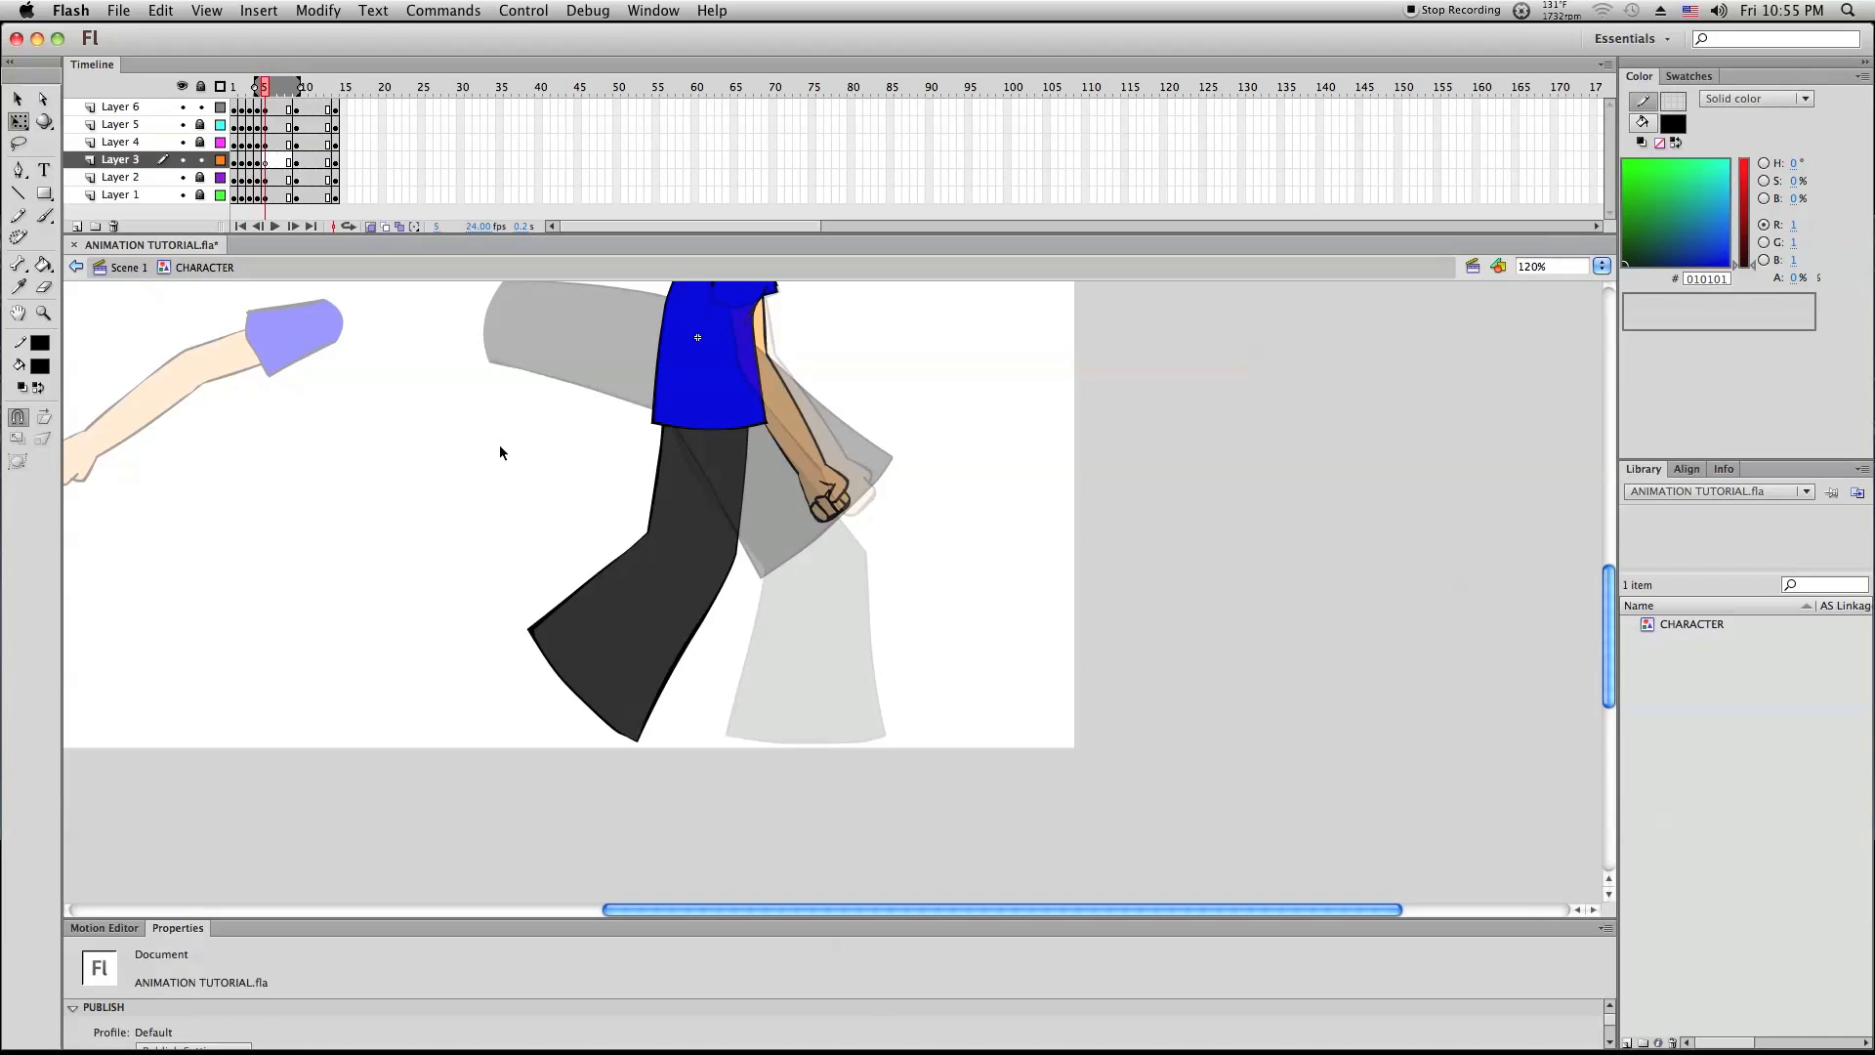
{"action": "key", "text": "super+z"}
{"action": "left_click", "coordinate": [442, 378]}
{"action": "left_click_drag", "start_coordinate": [442, 378], "coordinate": [444, 476]}
Lock Layer 6 and delete the front leg's artwork at frame 5 on Layer 3
{"action": "left_click", "coordinate": [200, 107]}
{"action": "left_click_drag", "start_coordinate": [317, 839], "coordinate": [1308, 285]}
{"action": "key", "text": "Delete"}
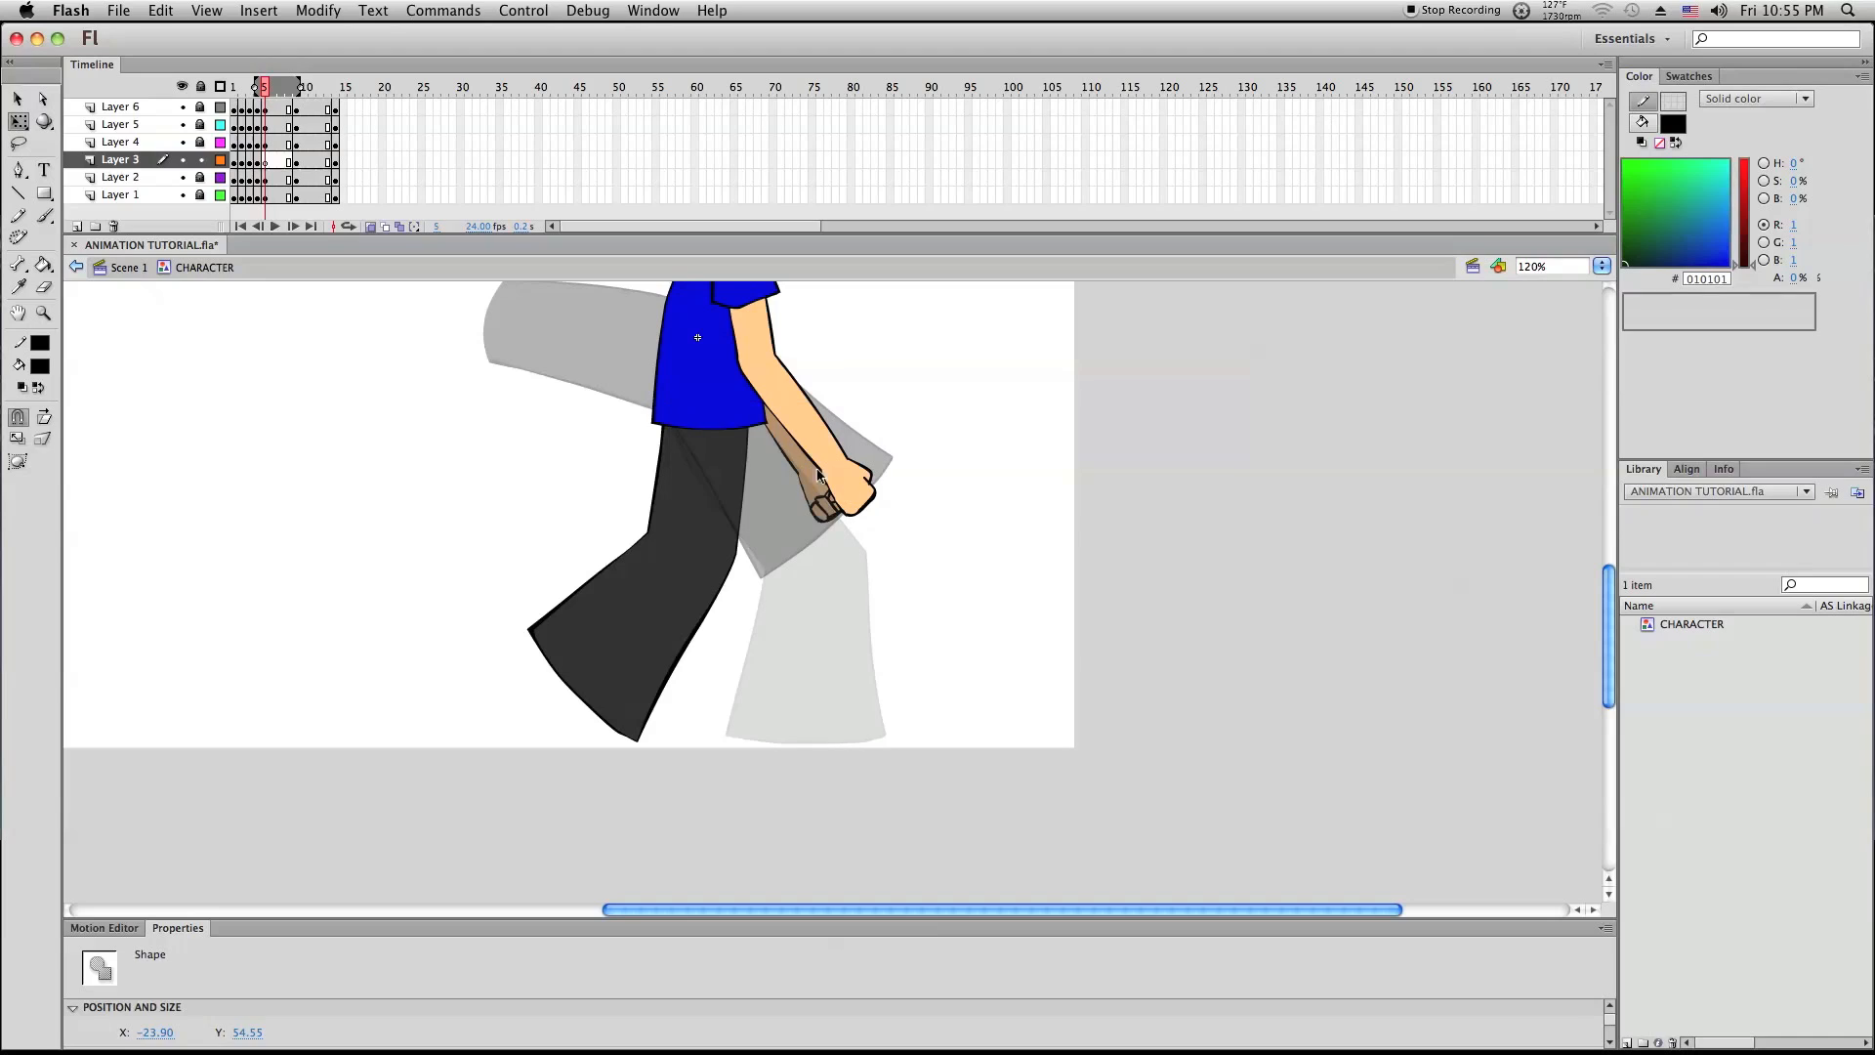
Brush a long black line from the shirt hem's front corner diagonally down and forward as the new front leg's front edge
{"action": "left_click", "coordinate": [45, 216]}
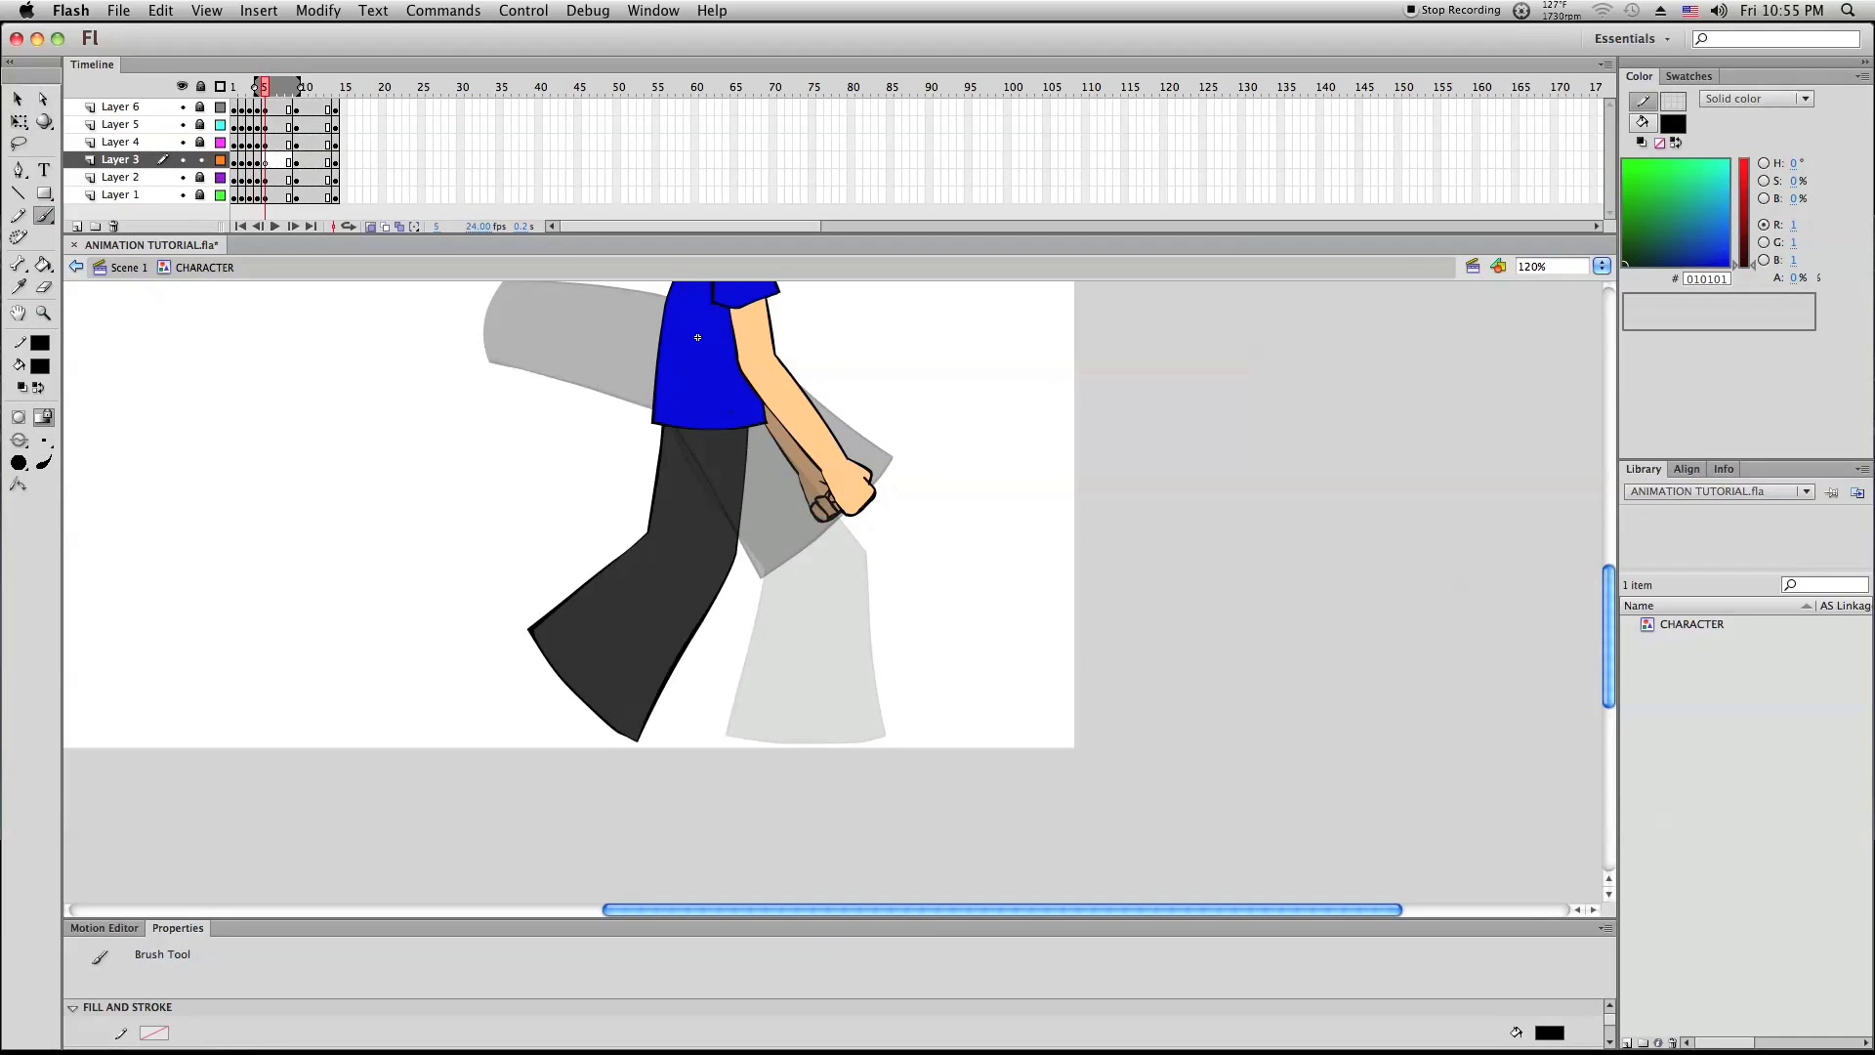
{"action": "left_click_drag", "start_coordinate": [766, 438], "coordinate": [779, 468]}
{"action": "key", "text": "super+z"}
{"action": "left_click_drag", "start_coordinate": [759, 427], "coordinate": [1140, 807]}
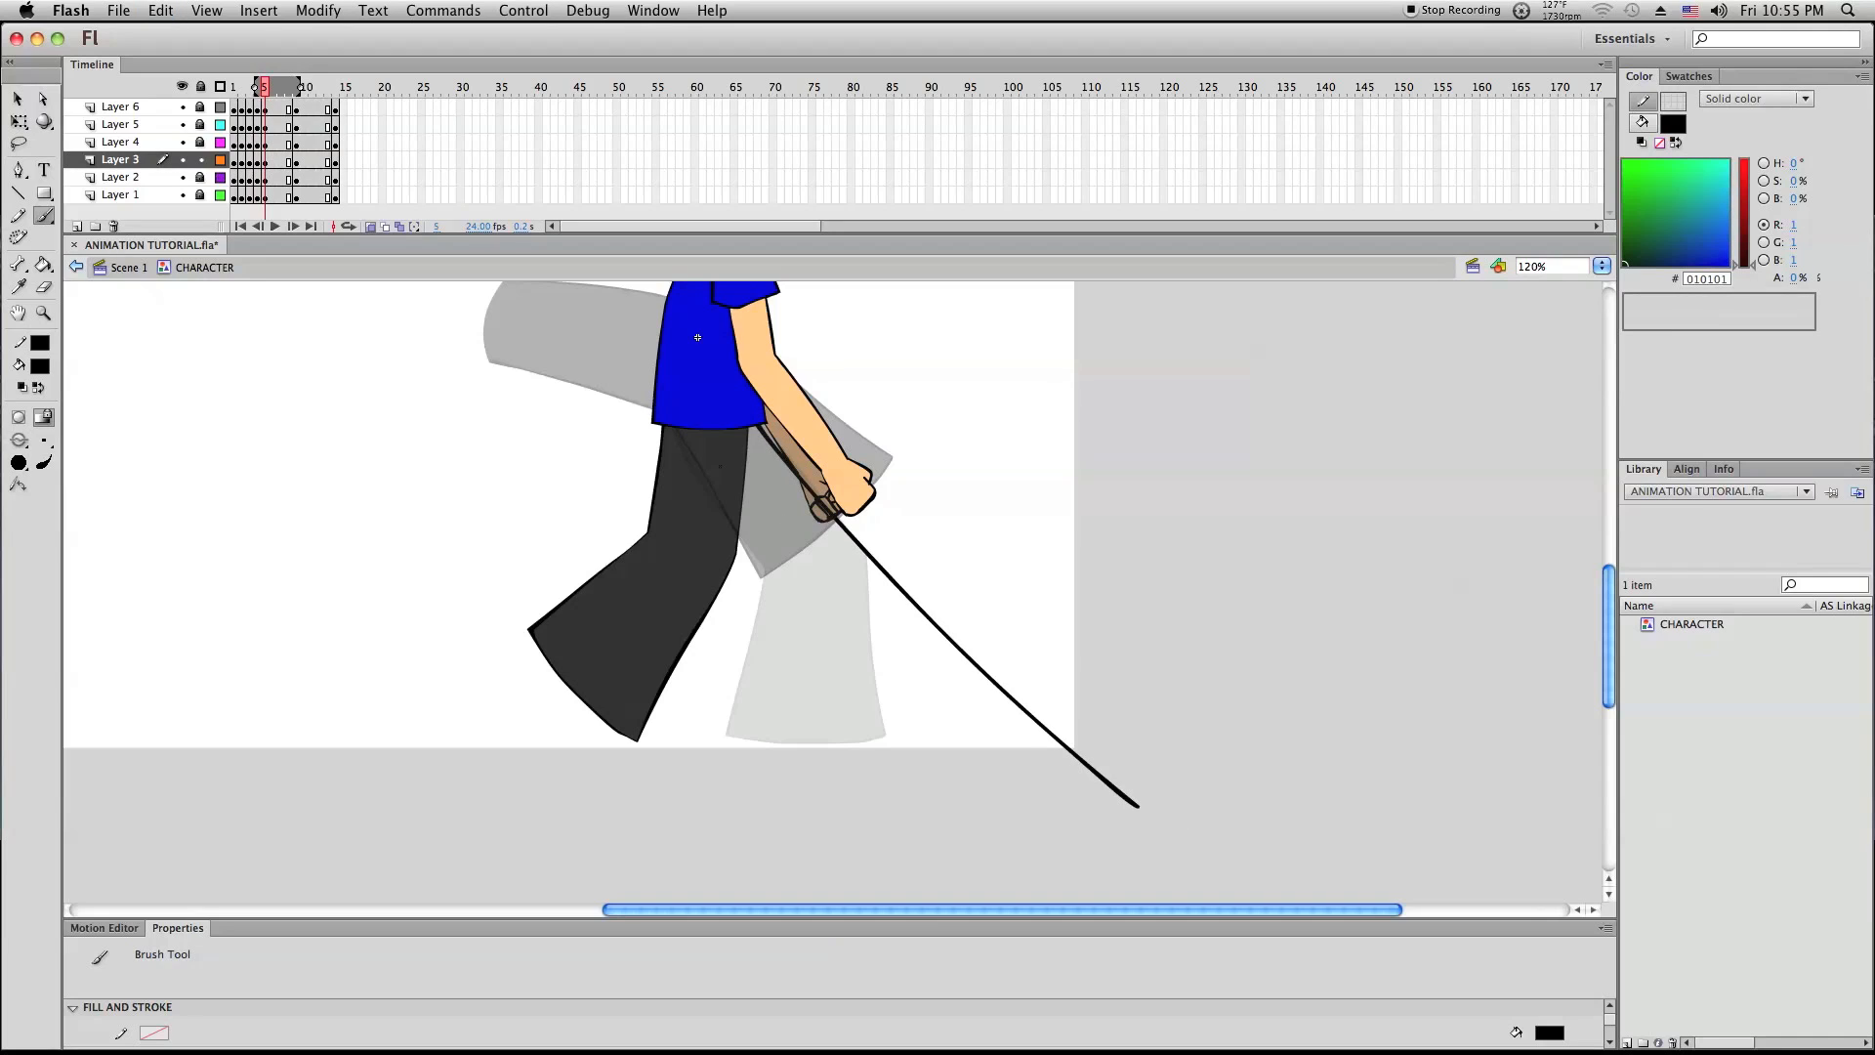
Brush the front leg's back edge from the waist down to the ankle, and a curved hem line crossing both edges
{"action": "left_click_drag", "start_coordinate": [674, 427], "coordinate": [1036, 870]}
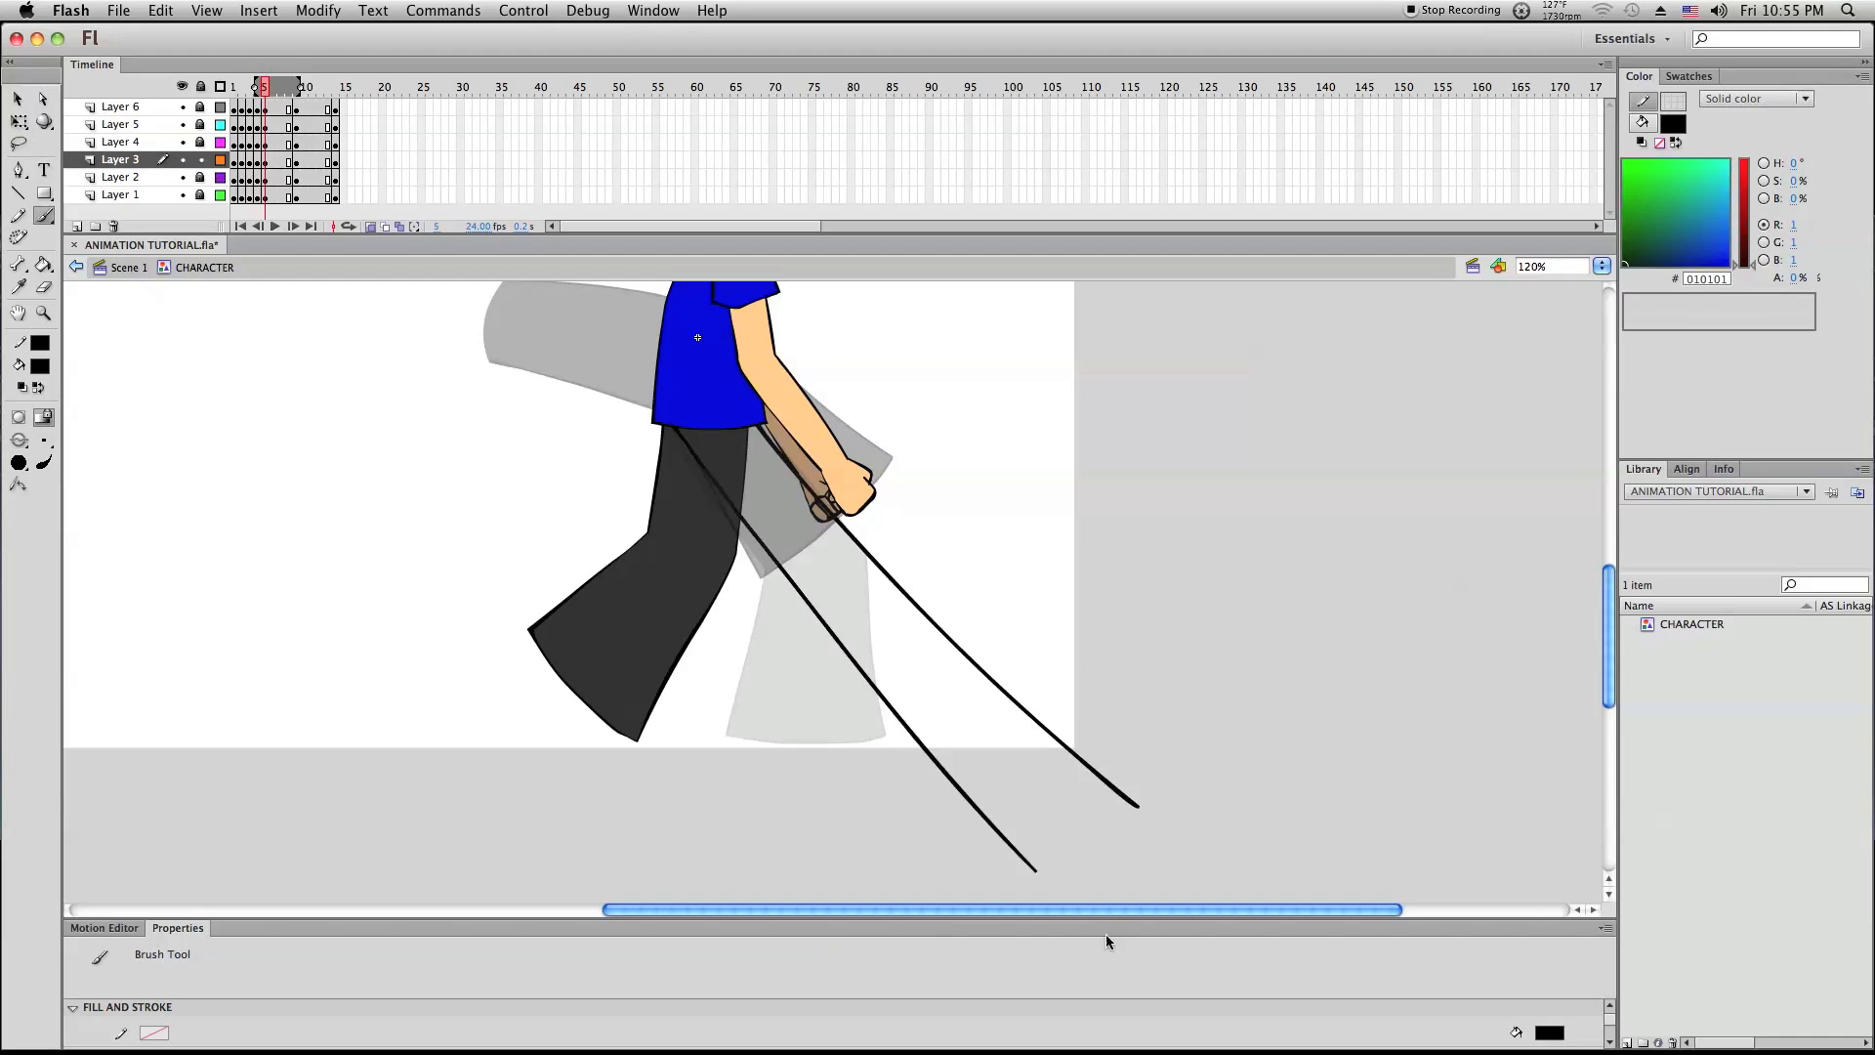
{"action": "key", "text": "super+z"}
{"action": "left_click_drag", "start_coordinate": [674, 430], "coordinate": [981, 878]}
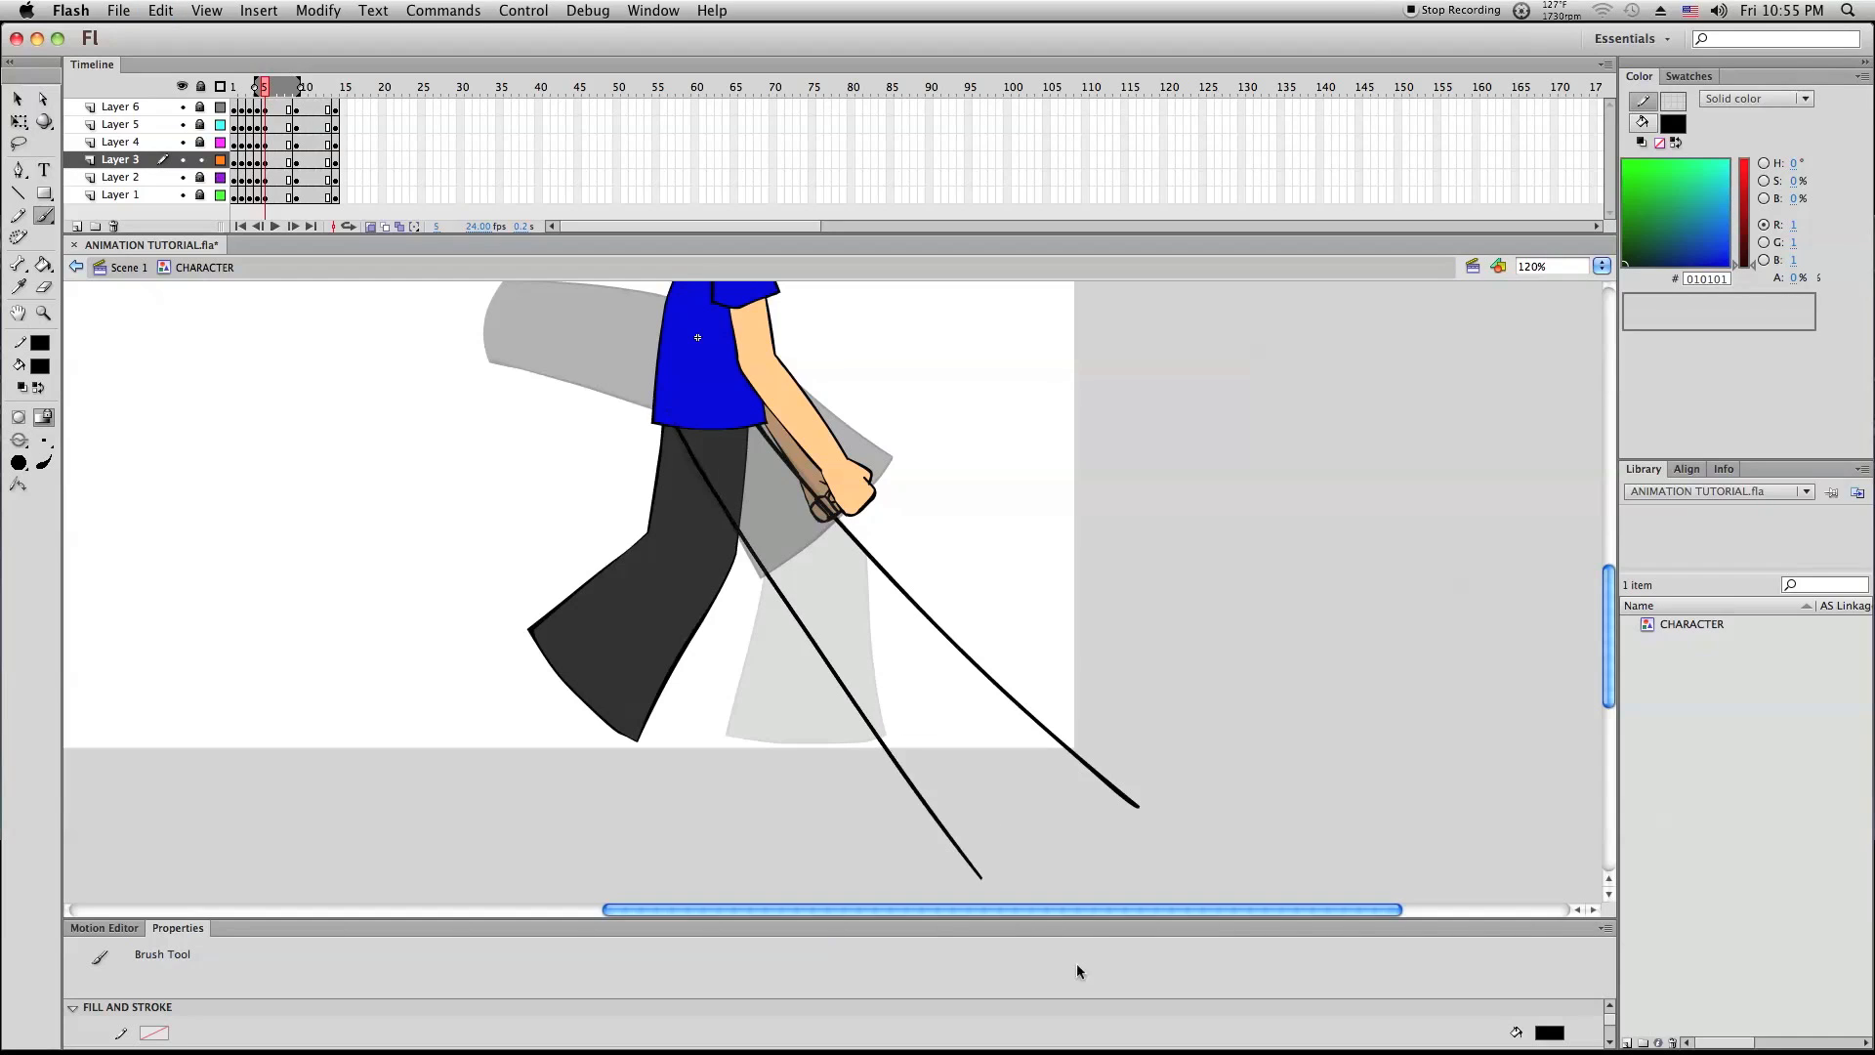
{"action": "key", "text": "super+z"}
{"action": "left_click_drag", "start_coordinate": [672, 428], "coordinate": [852, 759]}
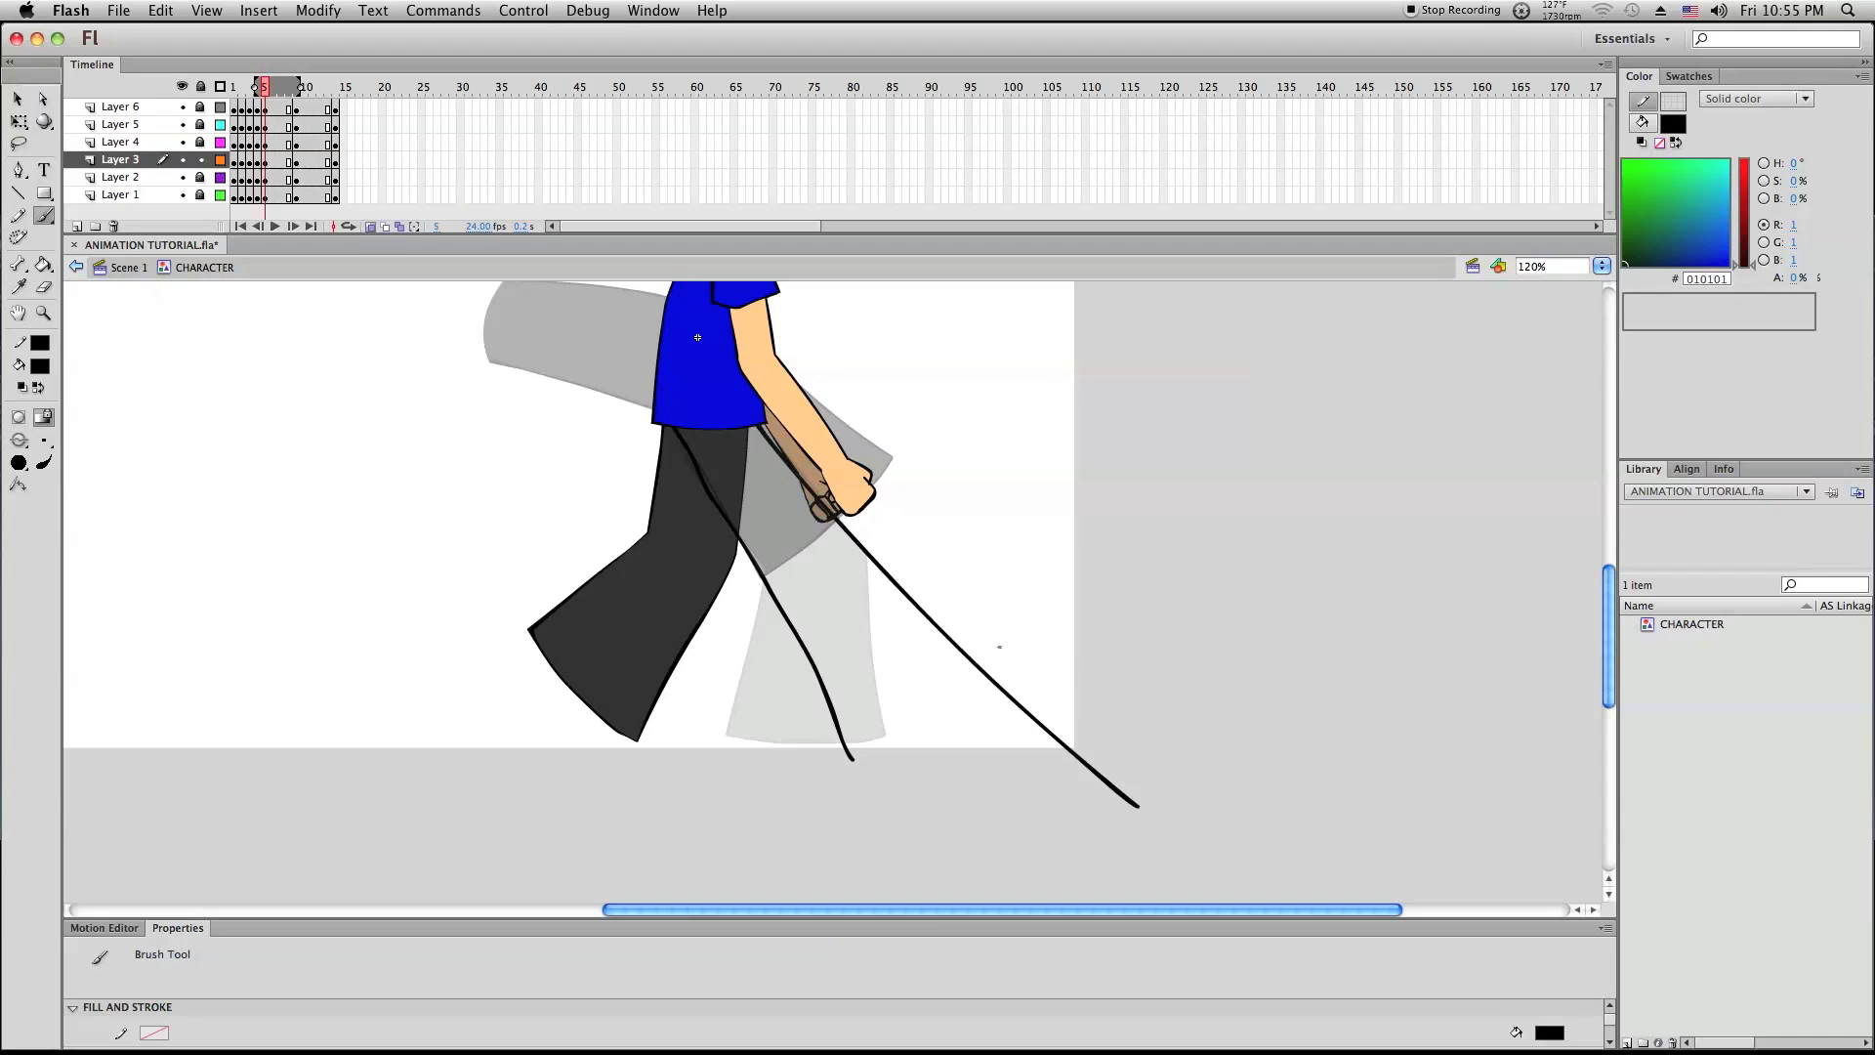
{"action": "mouse_move", "coordinate": [1016, 618]}
{"action": "left_mouse_down"}
{"action": "mouse_move", "coordinate": [878, 738]}
{"action": "mouse_move", "coordinate": [633, 844]}
{"action": "left_mouse_up"}
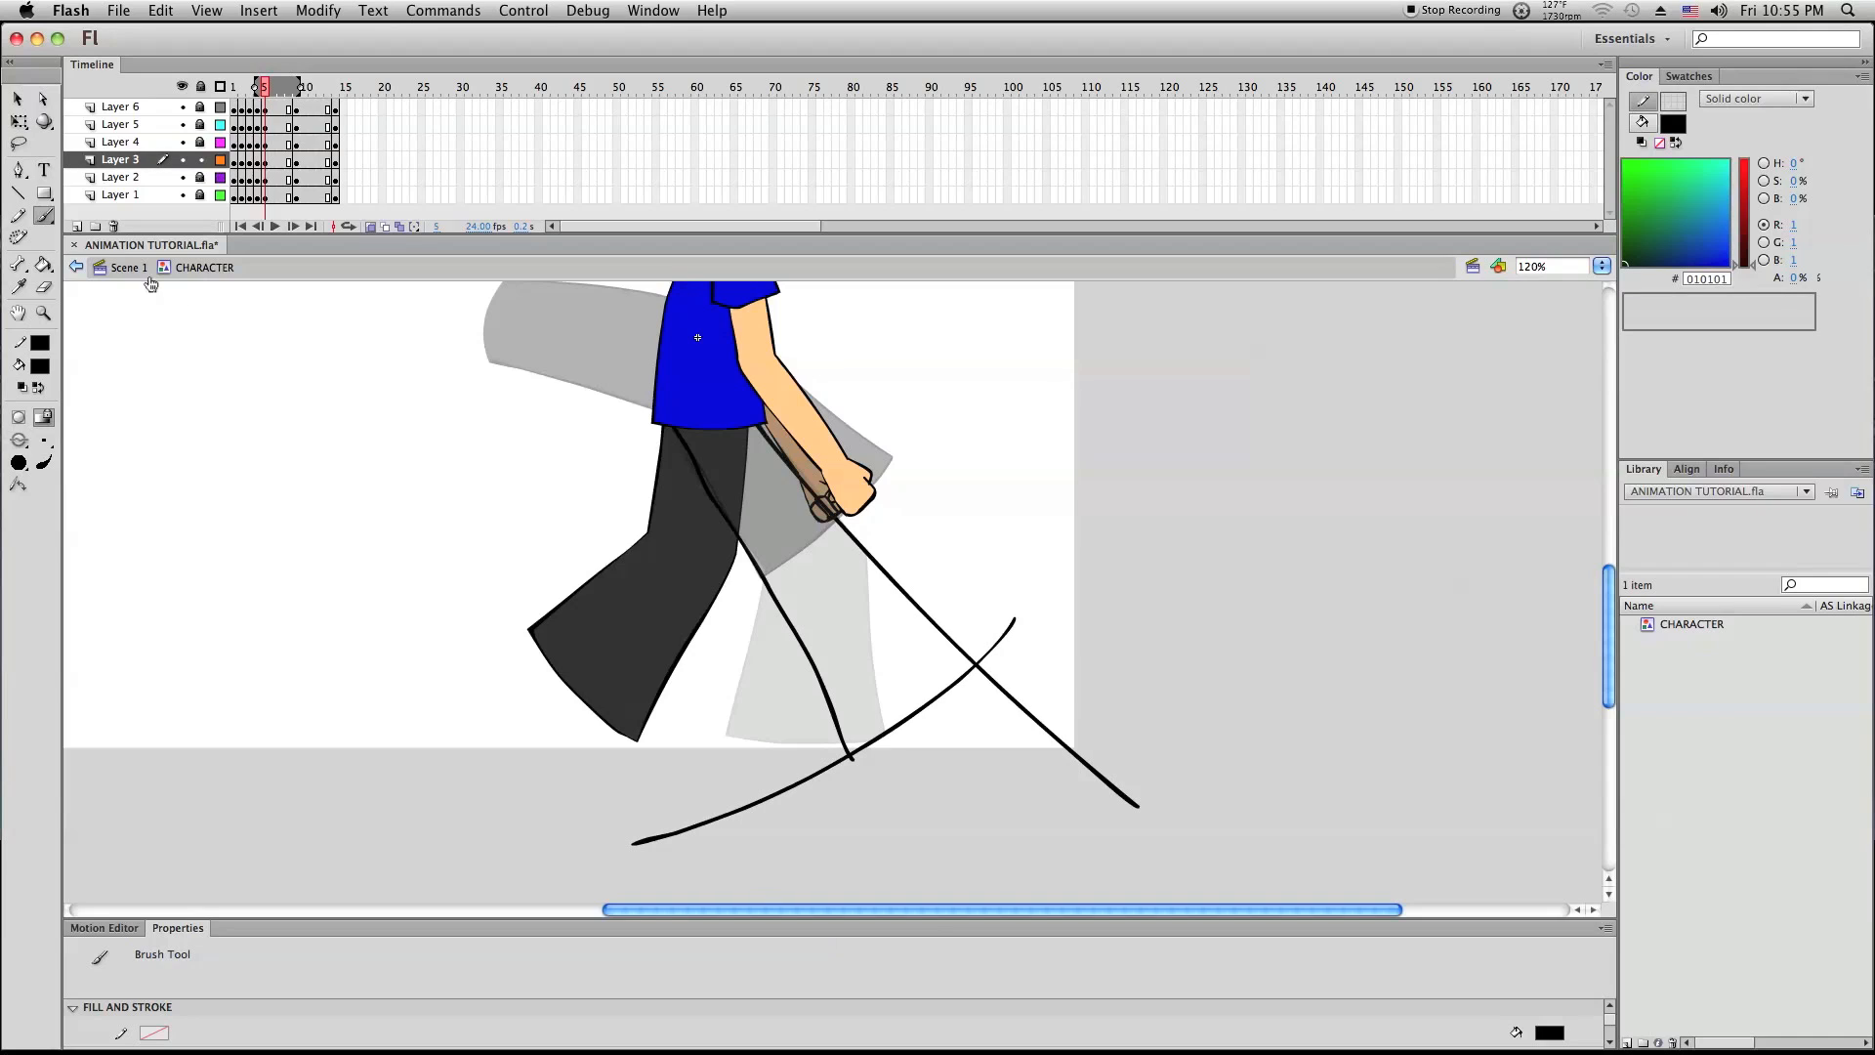
Delete the stroke ends that overshoot the two lower corners of the front leg outline
{"action": "left_click", "coordinate": [17, 99]}
{"action": "left_click", "coordinate": [46, 313]}
{"action": "left_click_drag", "start_coordinate": [577, 615], "coordinate": [1081, 767]}
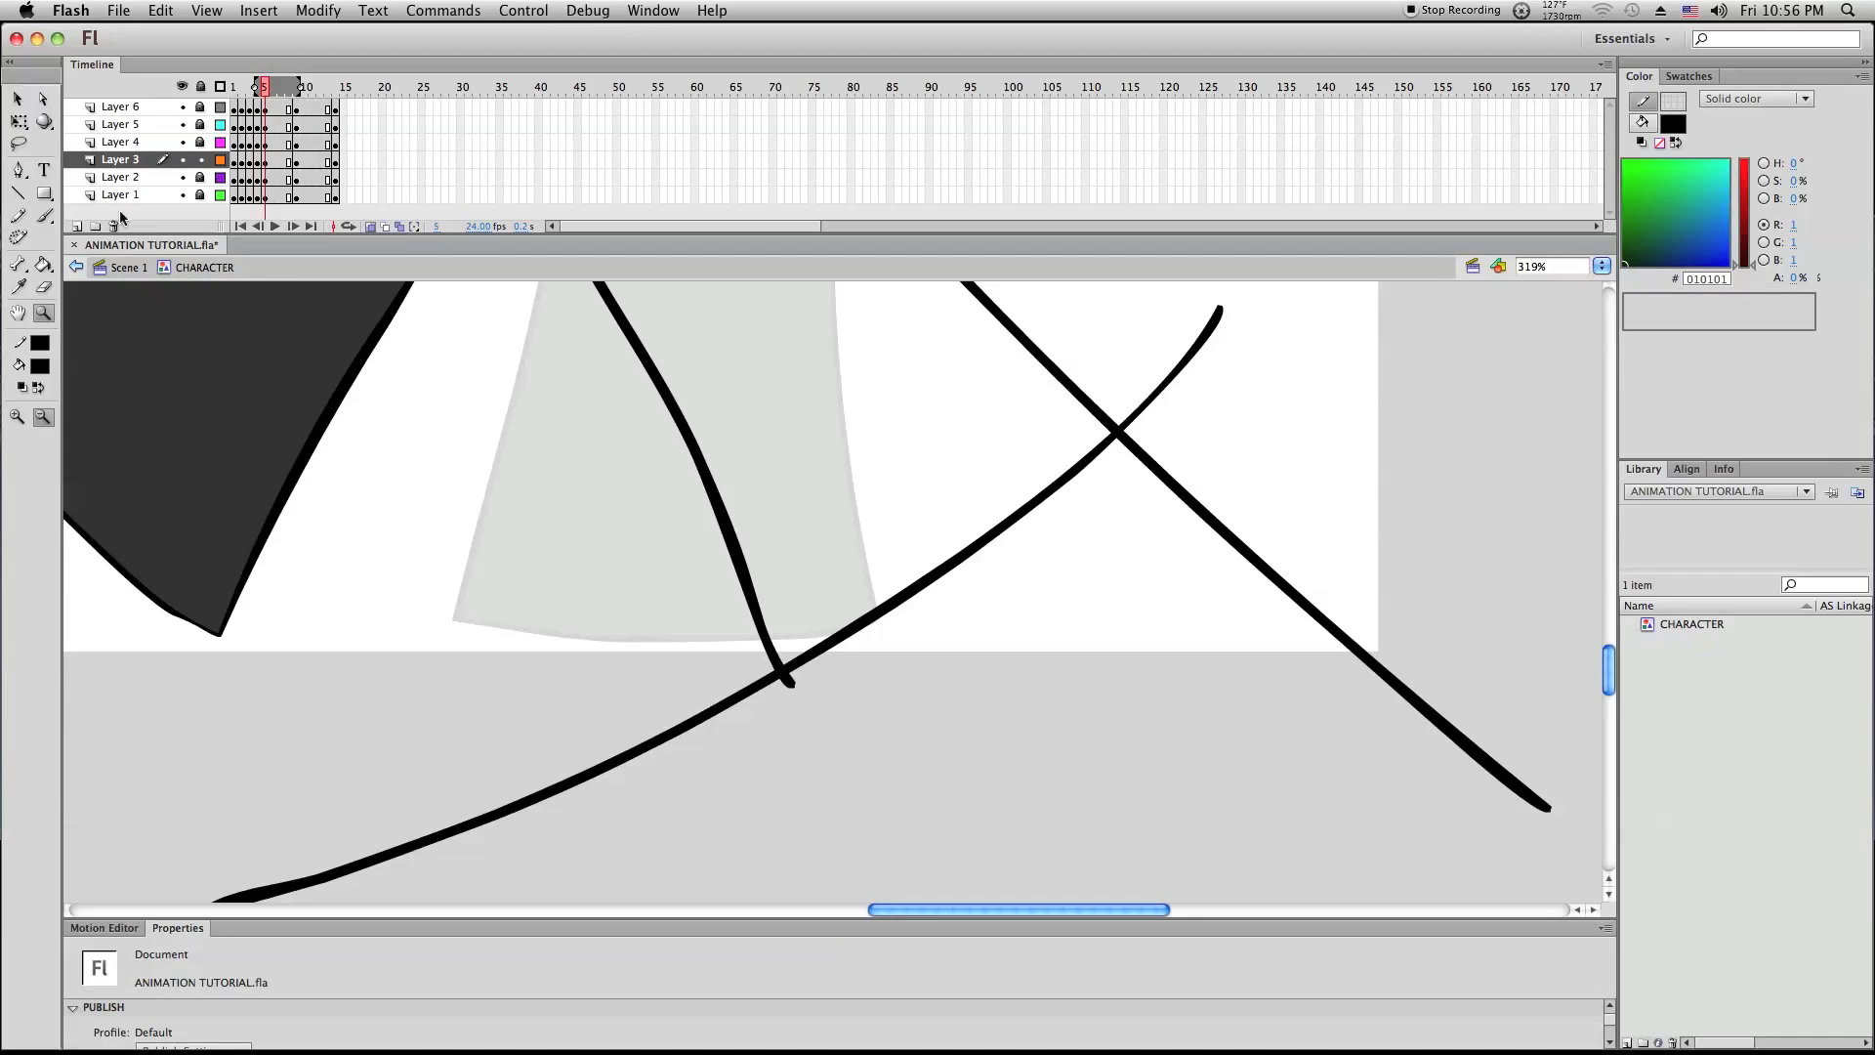
{"action": "left_click", "coordinate": [19, 194]}
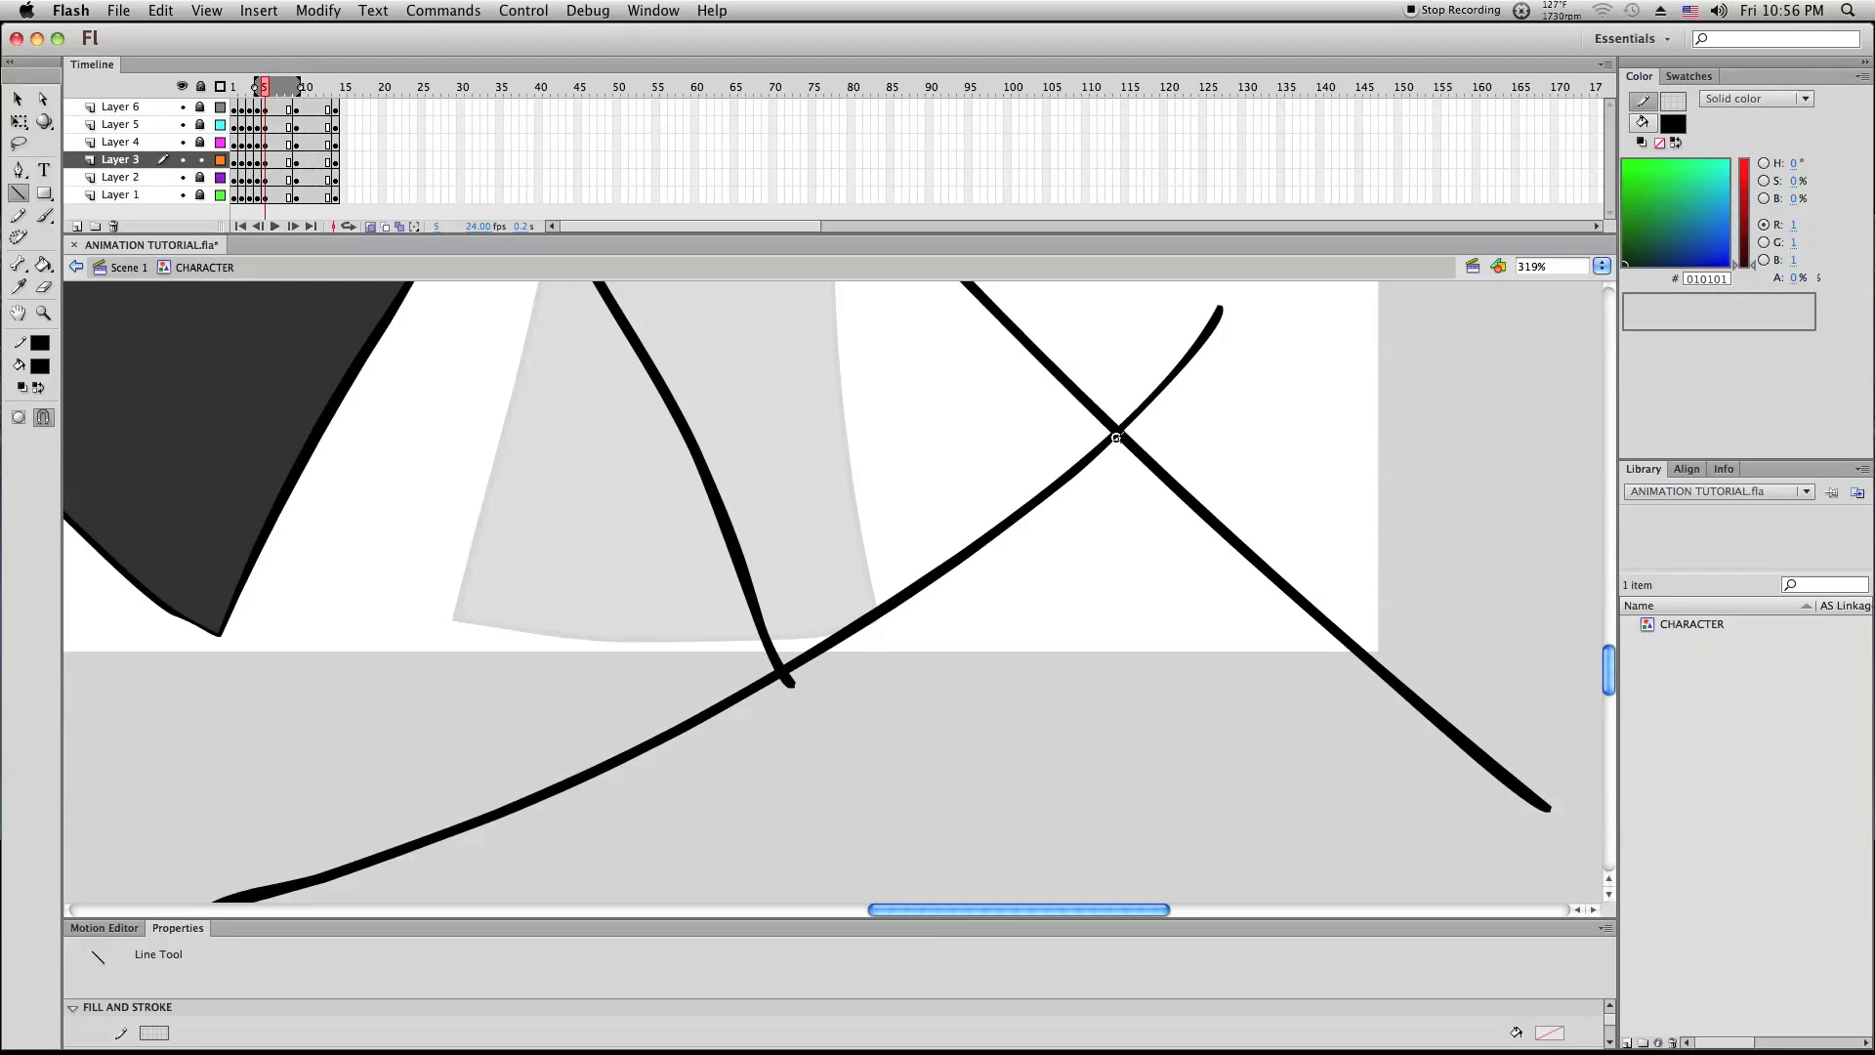
{"action": "left_click", "coordinate": [17, 99]}
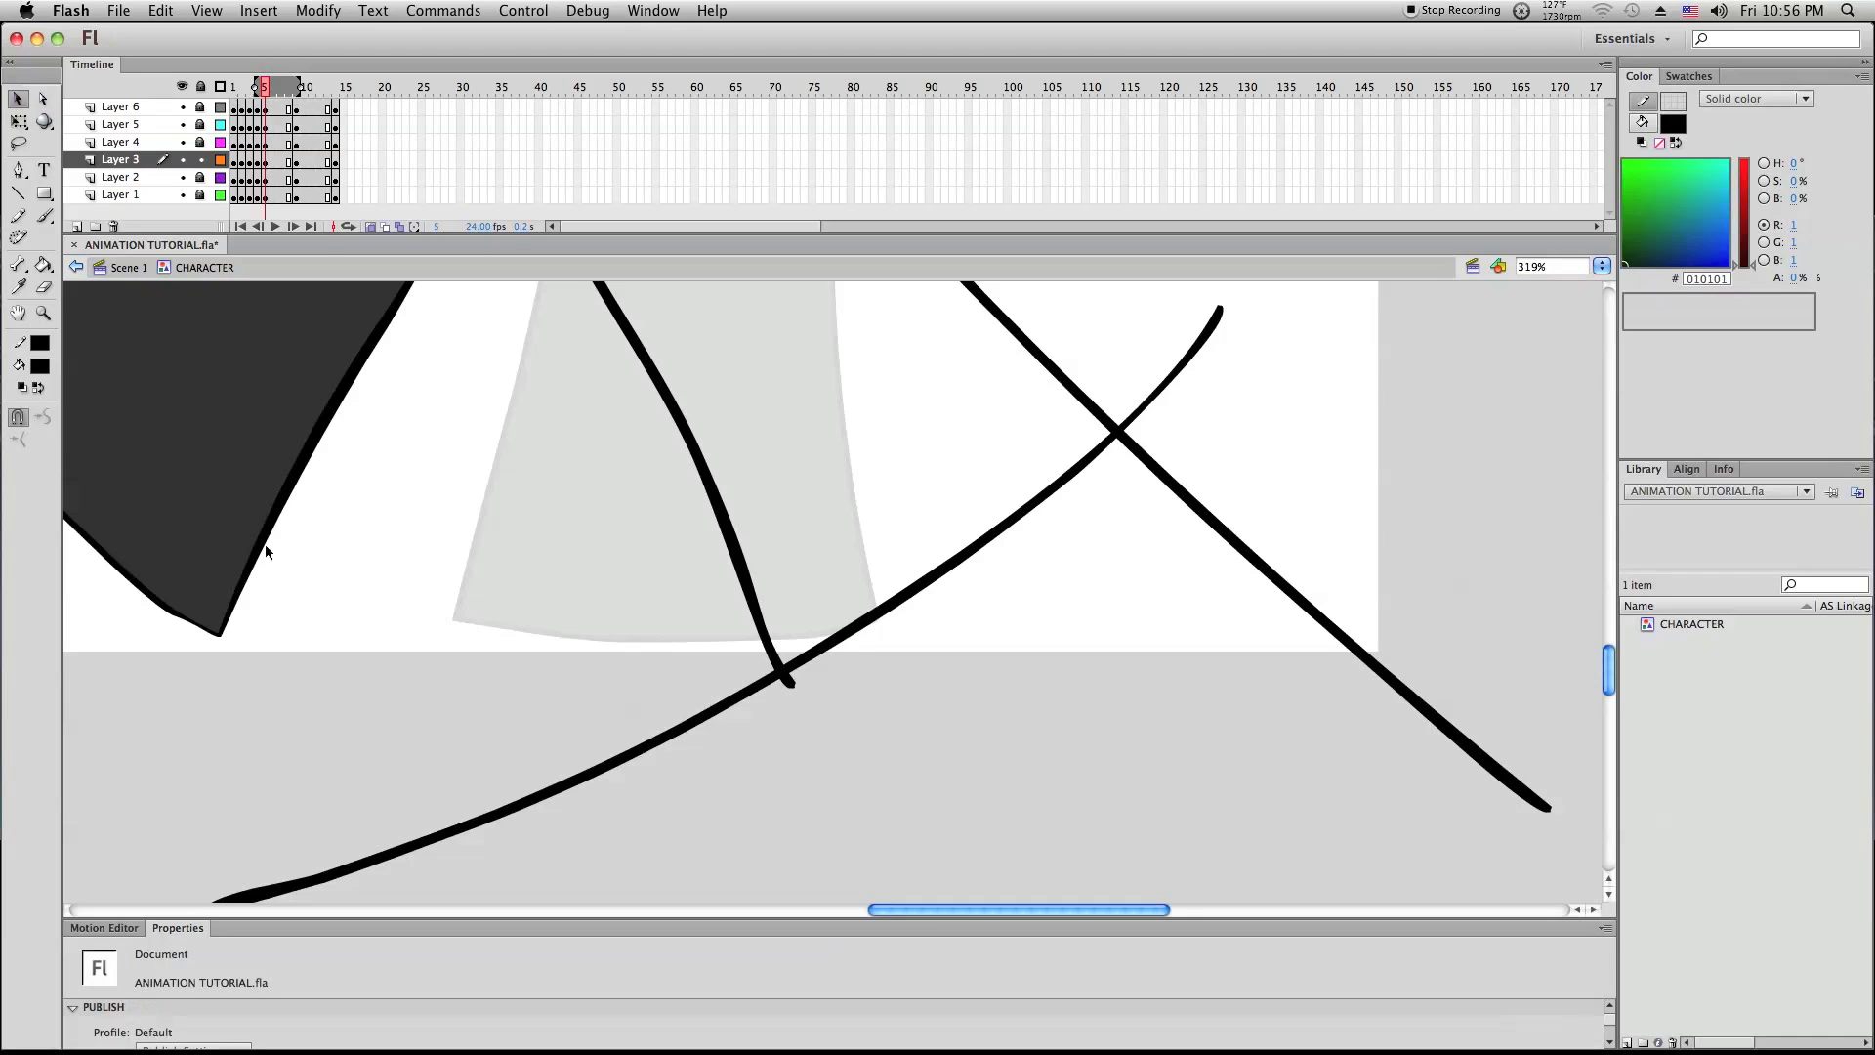
{"action": "left_click", "coordinate": [768, 691]}
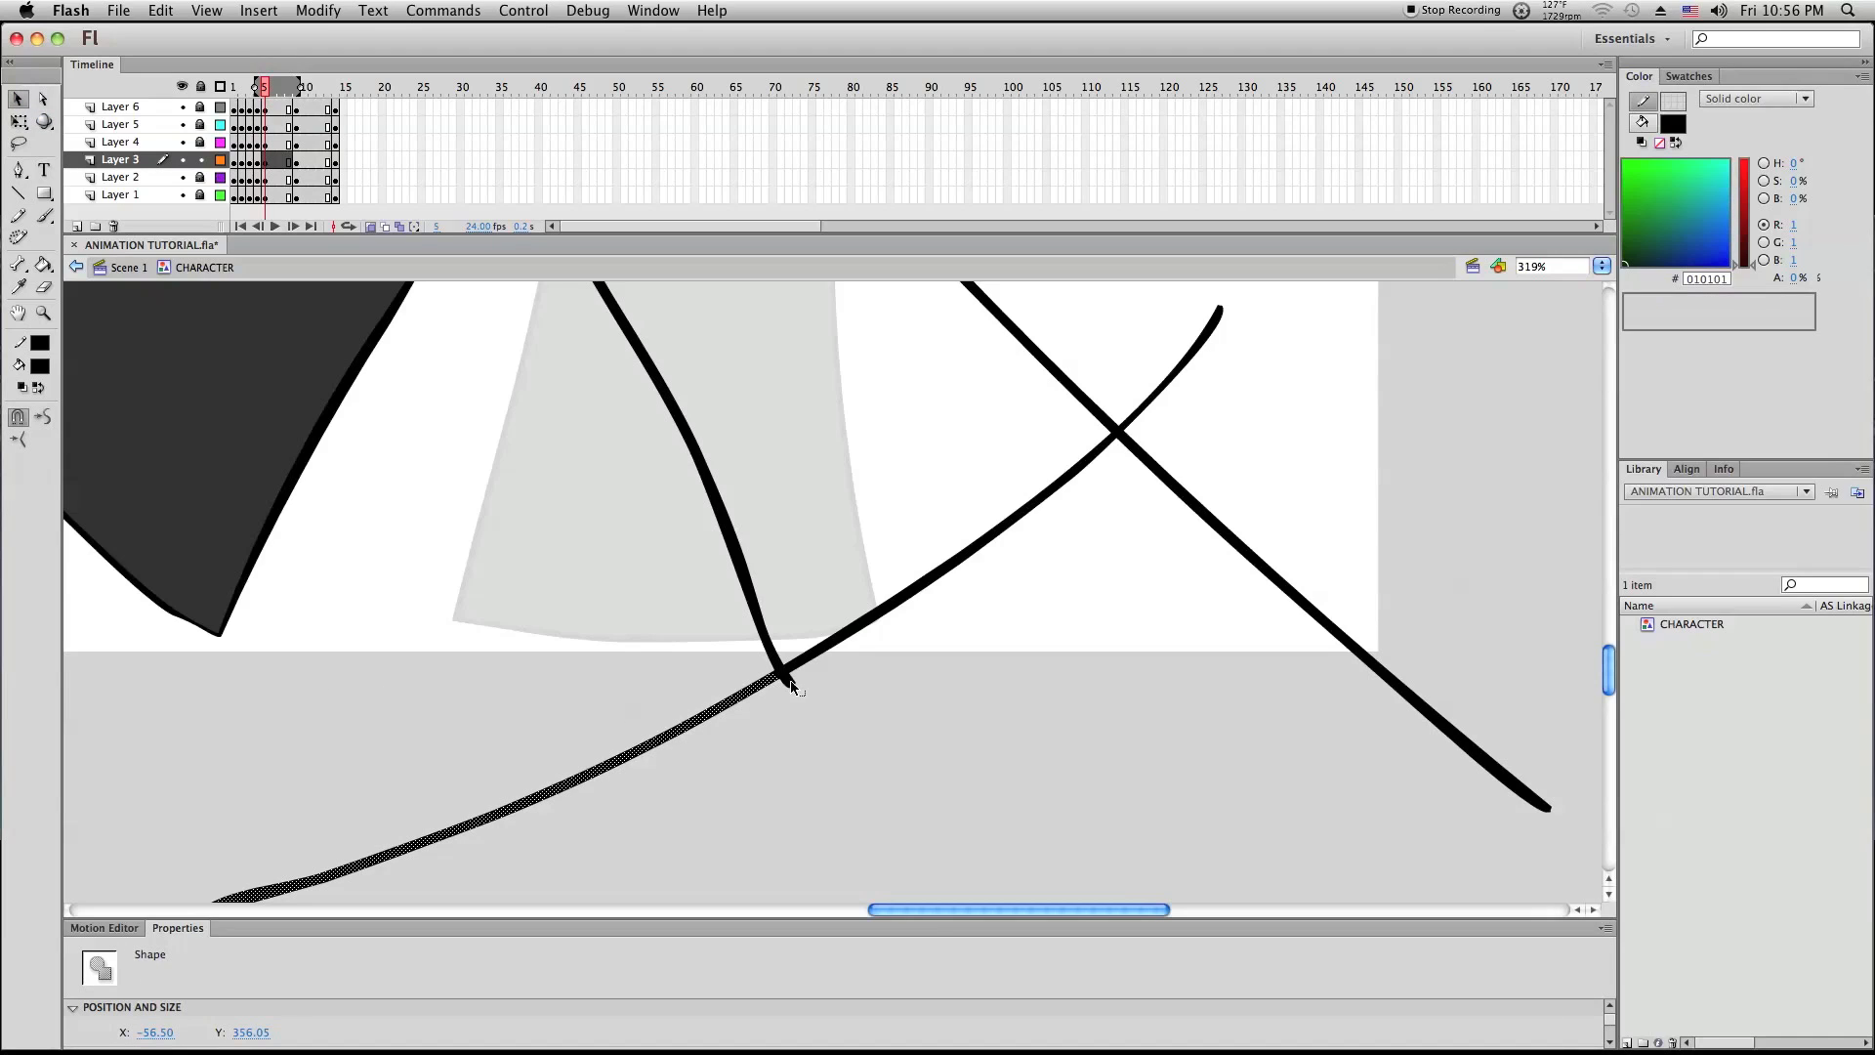
{"action": "left_click", "coordinate": [1279, 578], "text": "shift"}
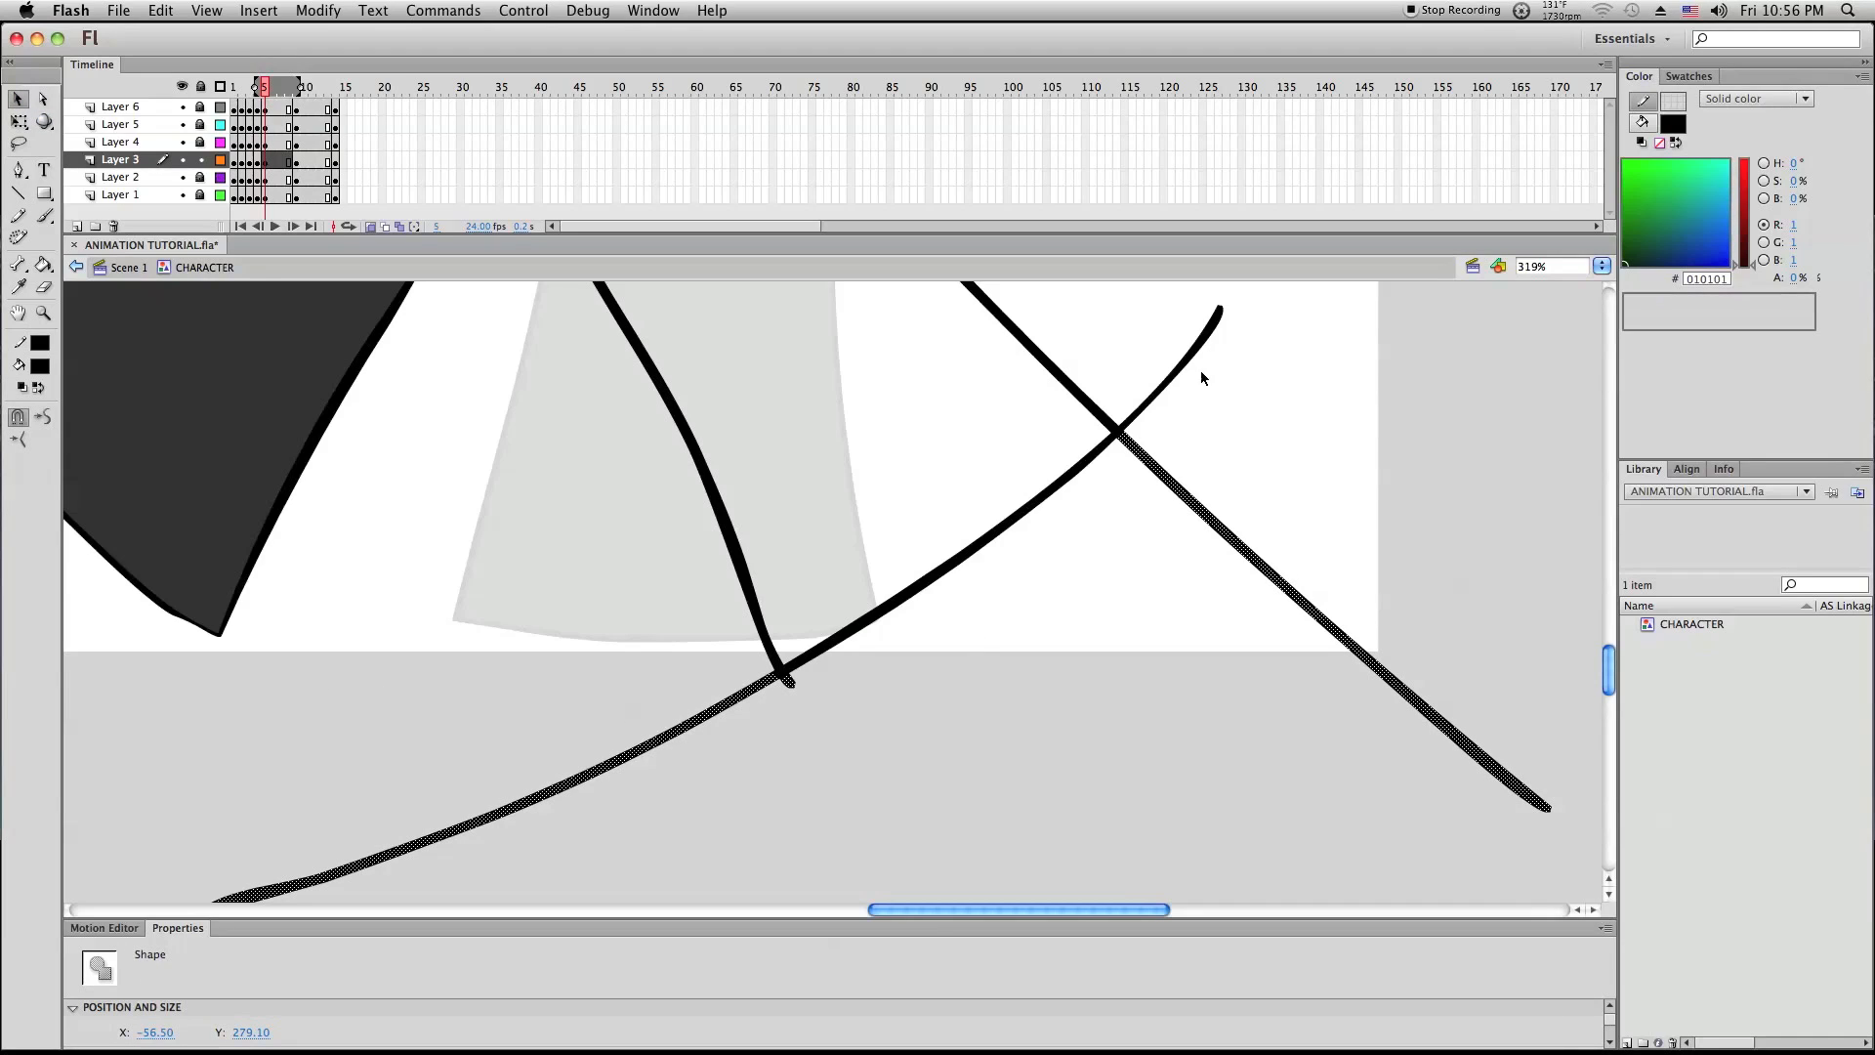
{"action": "left_click", "coordinate": [1191, 356], "text": "shift"}
{"action": "key", "text": "Delete"}
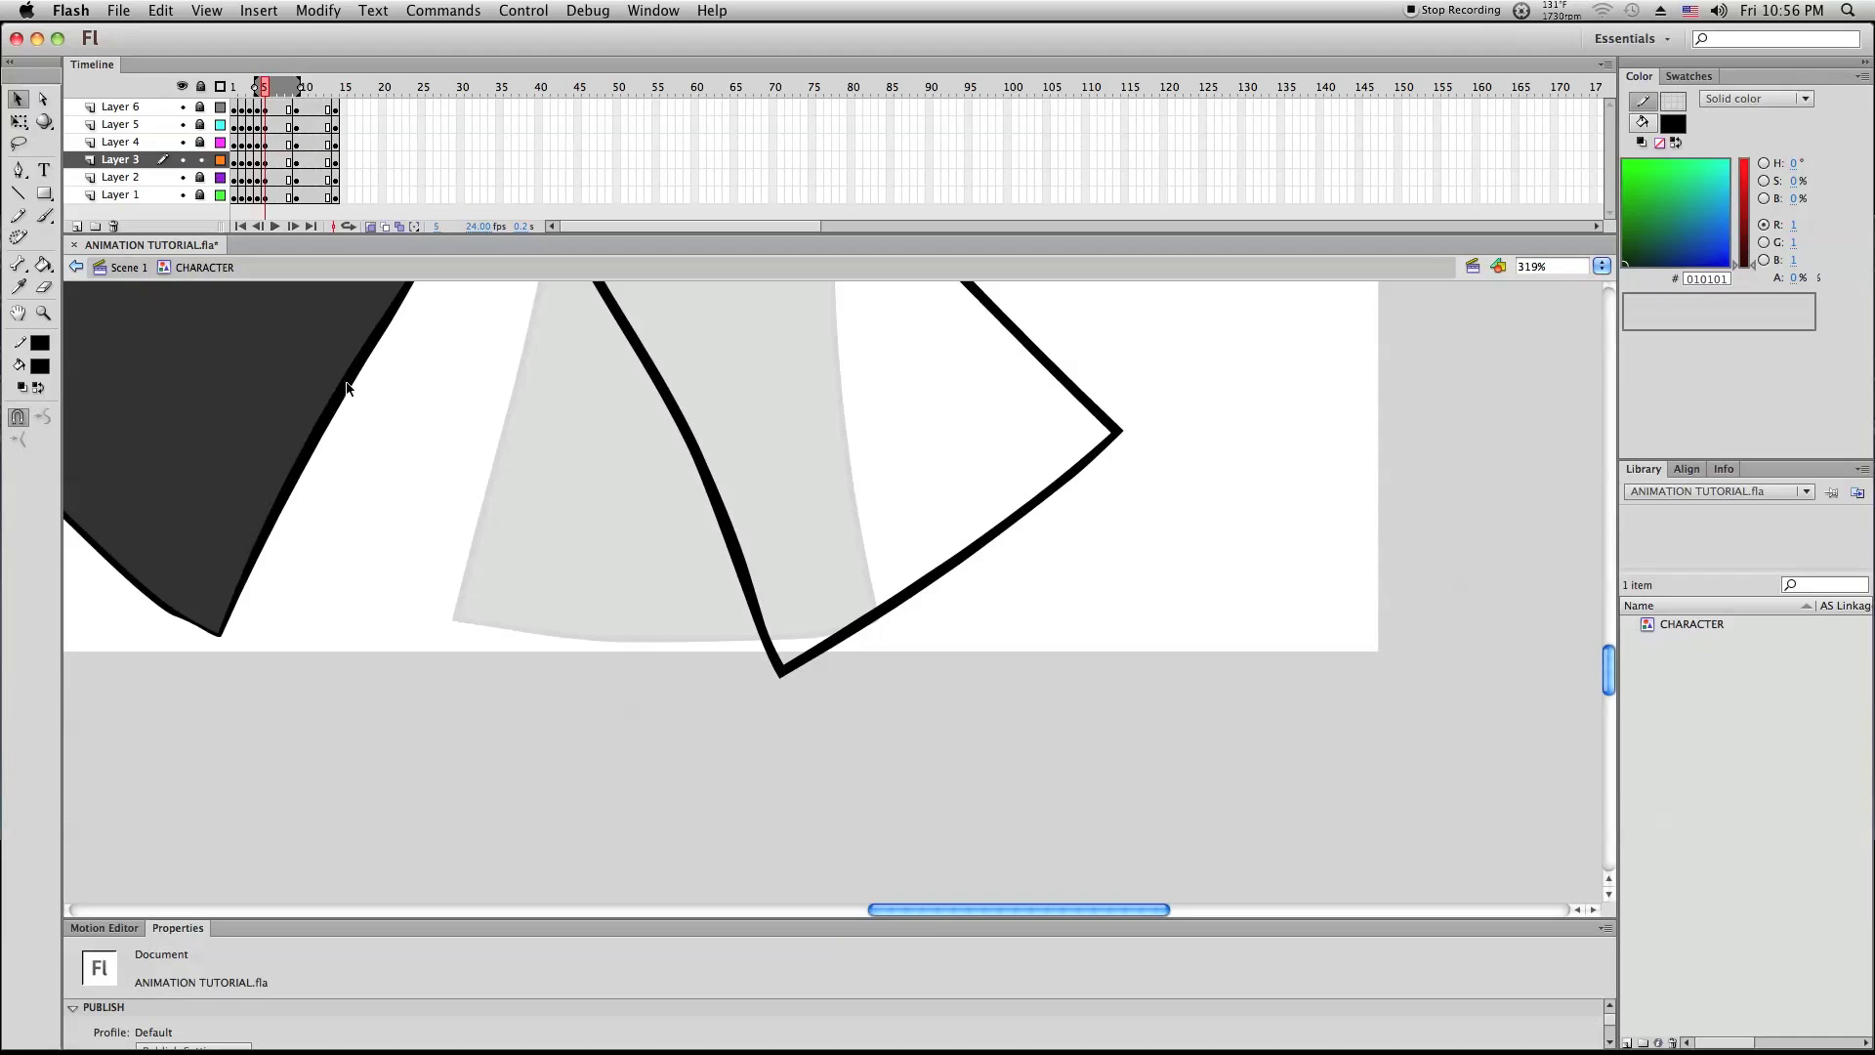
{"action": "left_click", "coordinate": [784, 674]}
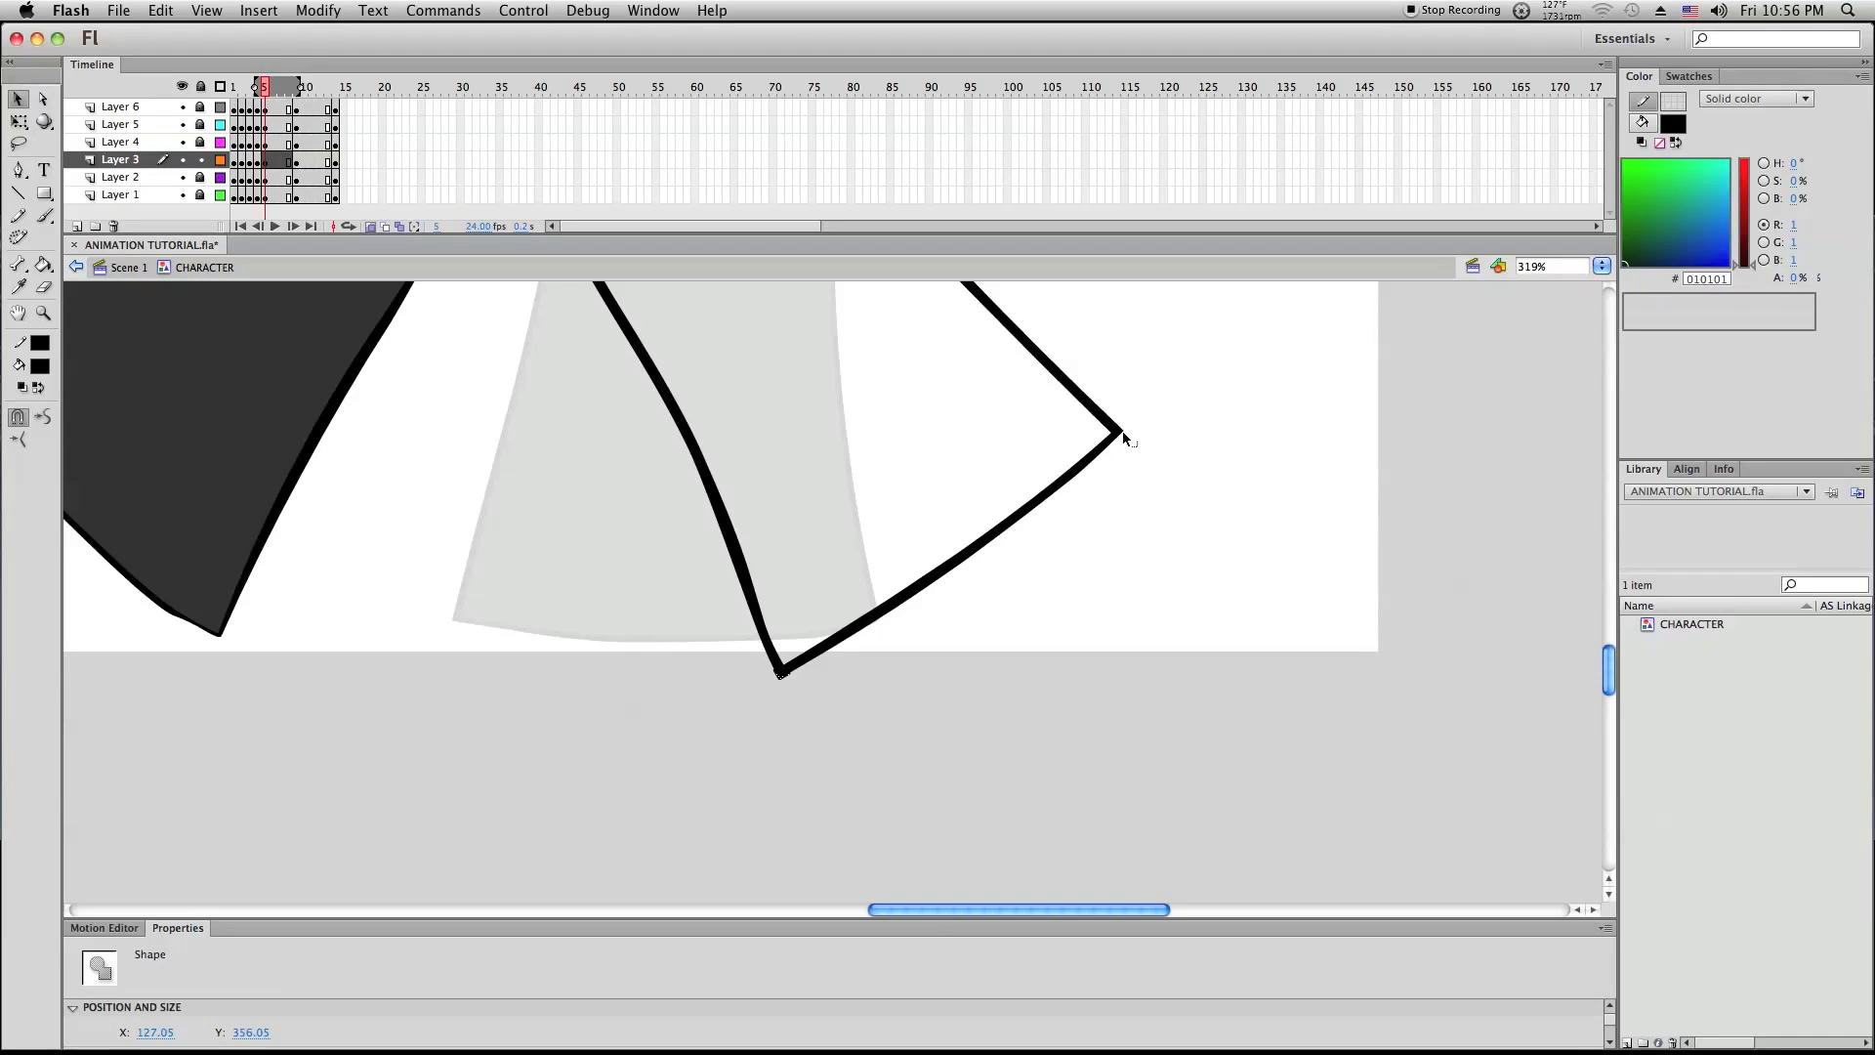
{"action": "key", "text": "Delete"}
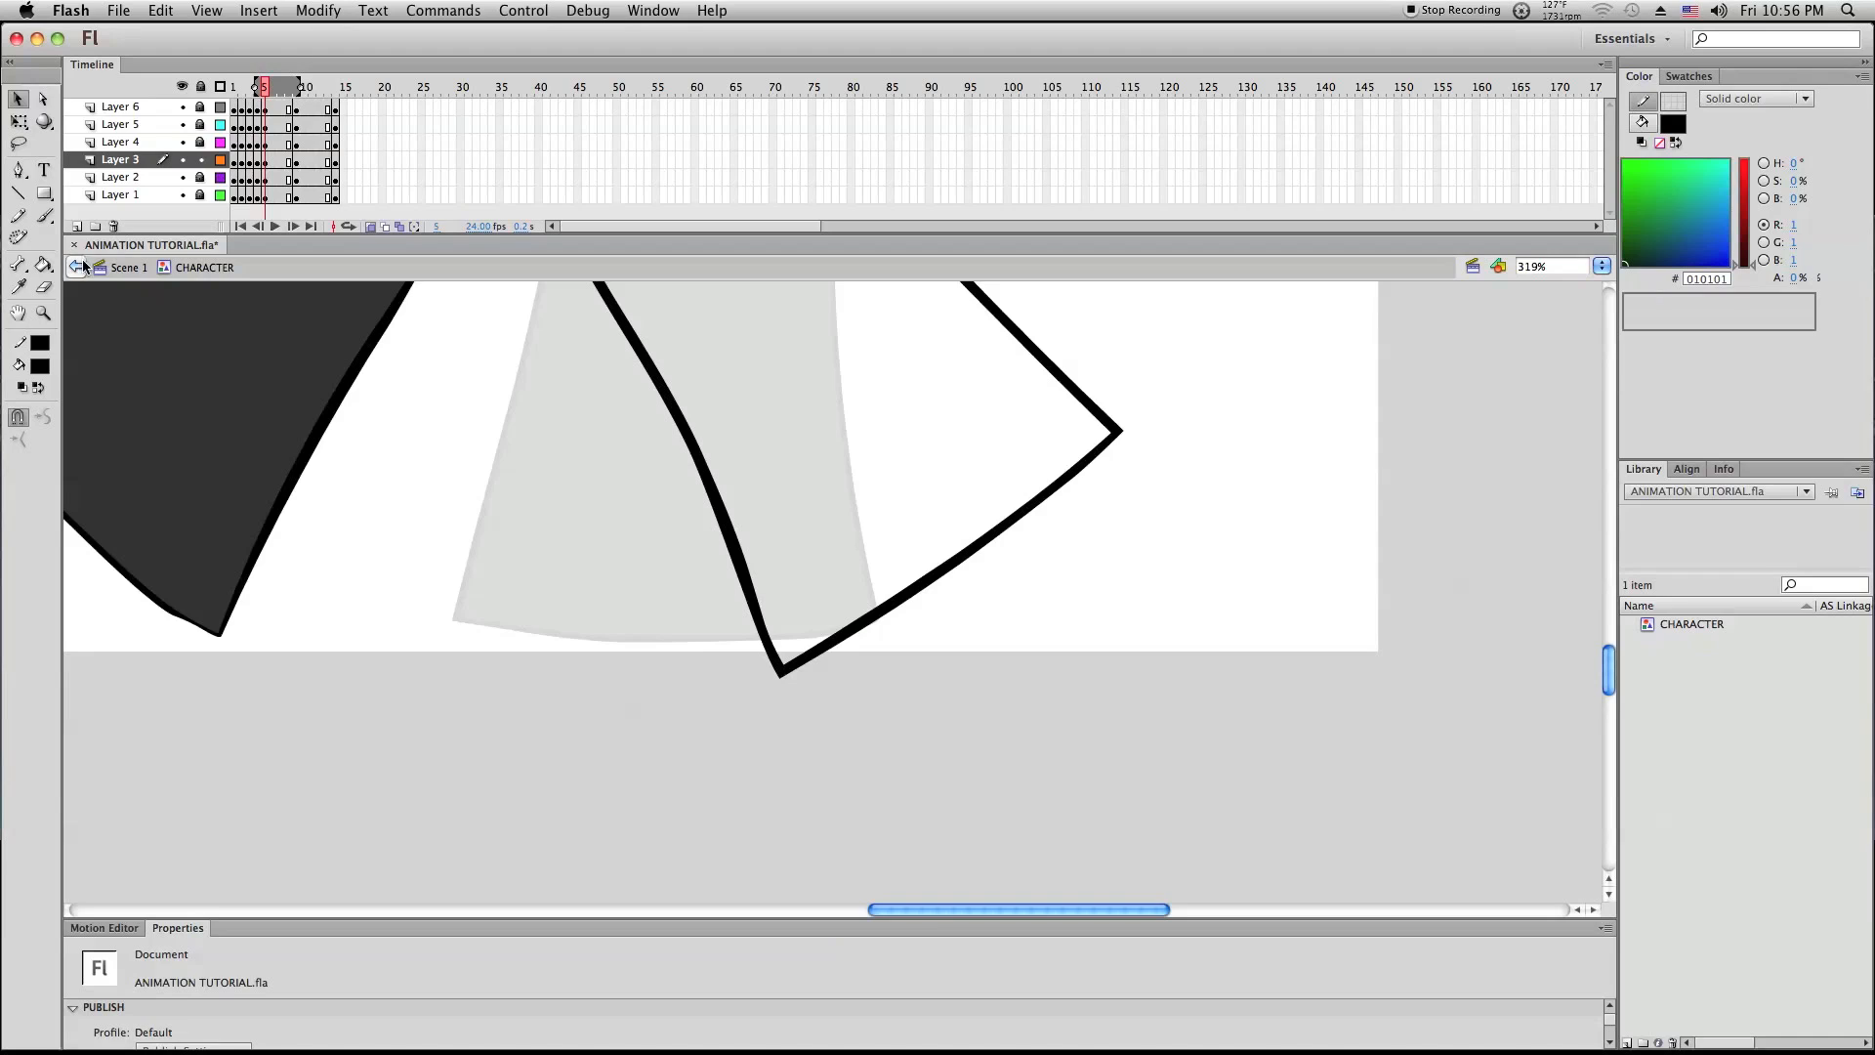
Hide all layers except the front leg's Layer 3
{"action": "left_click", "coordinate": [43, 313]}
{"action": "scroll", "coordinate": [542, 398], "scroll_direction": "up", "scroll_amount": 4}
{"action": "left_click", "coordinate": [580, 391]}
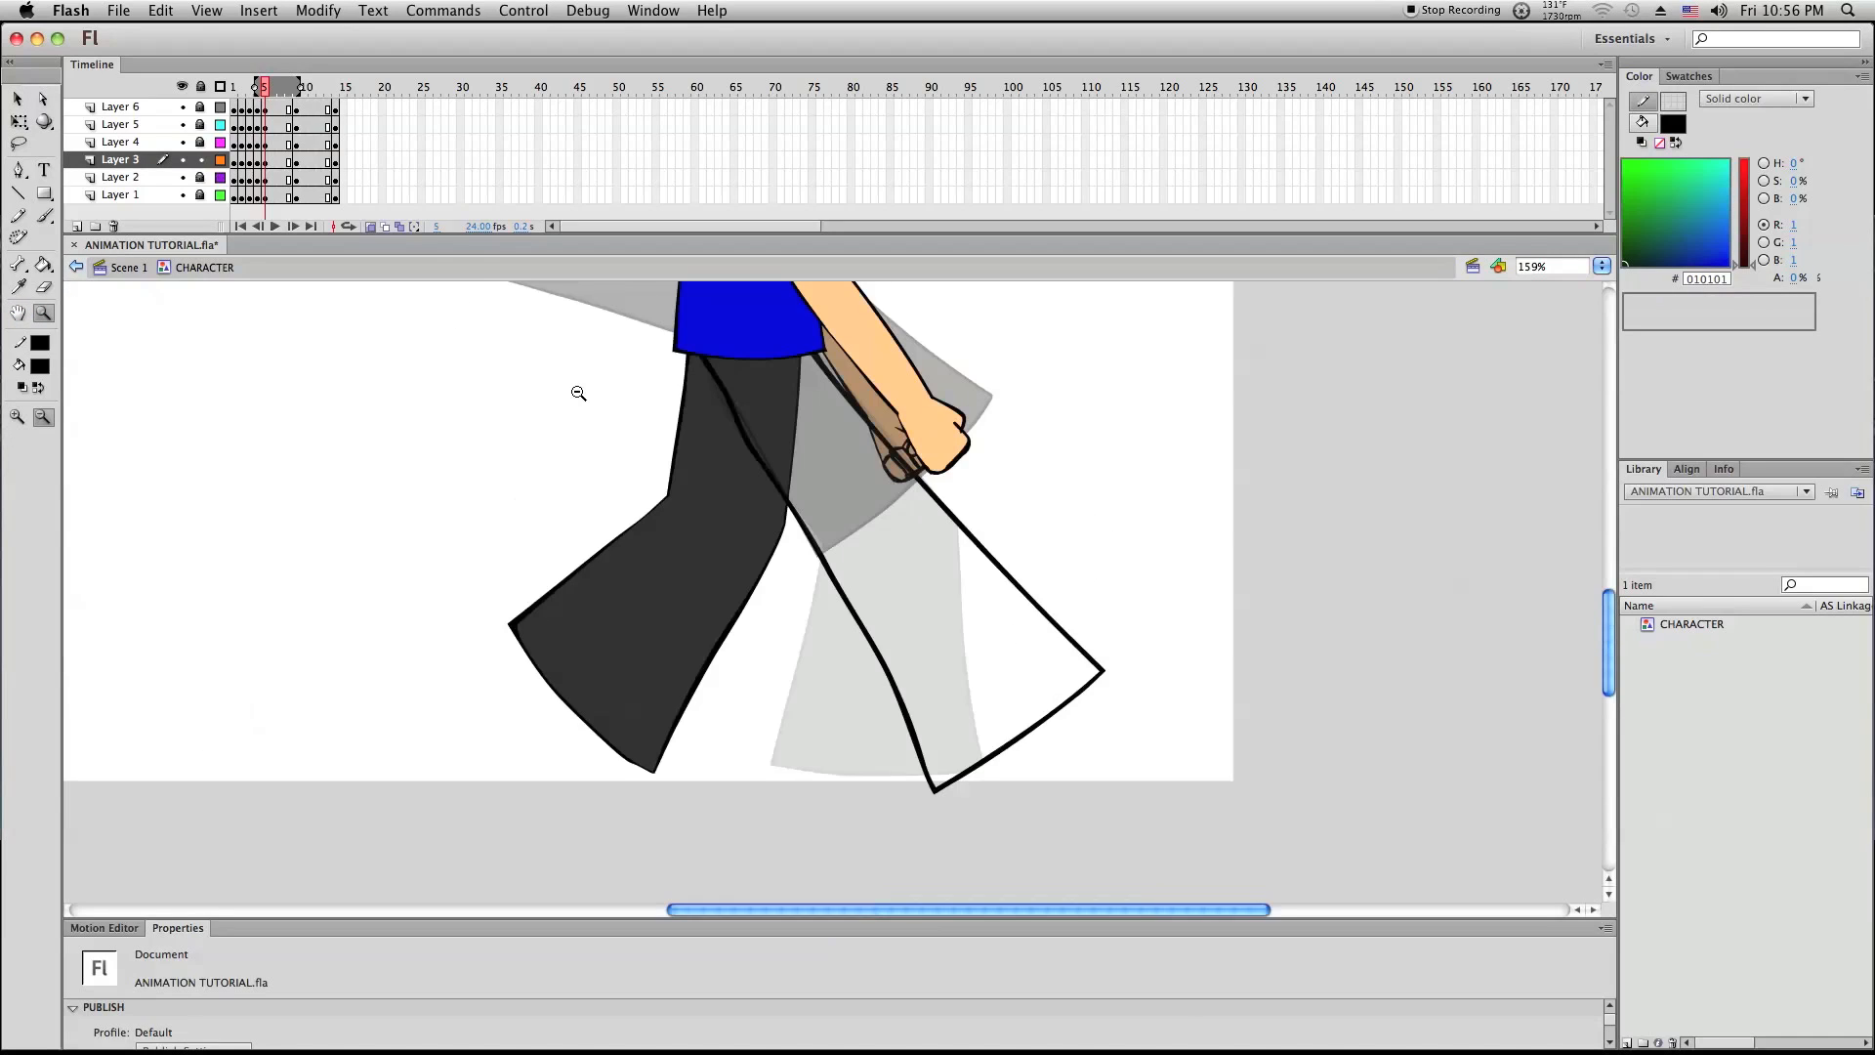
{"action": "scroll", "coordinate": [580, 392], "scroll_direction": "up", "scroll_amount": 1}
{"action": "left_click", "coordinate": [182, 87]}
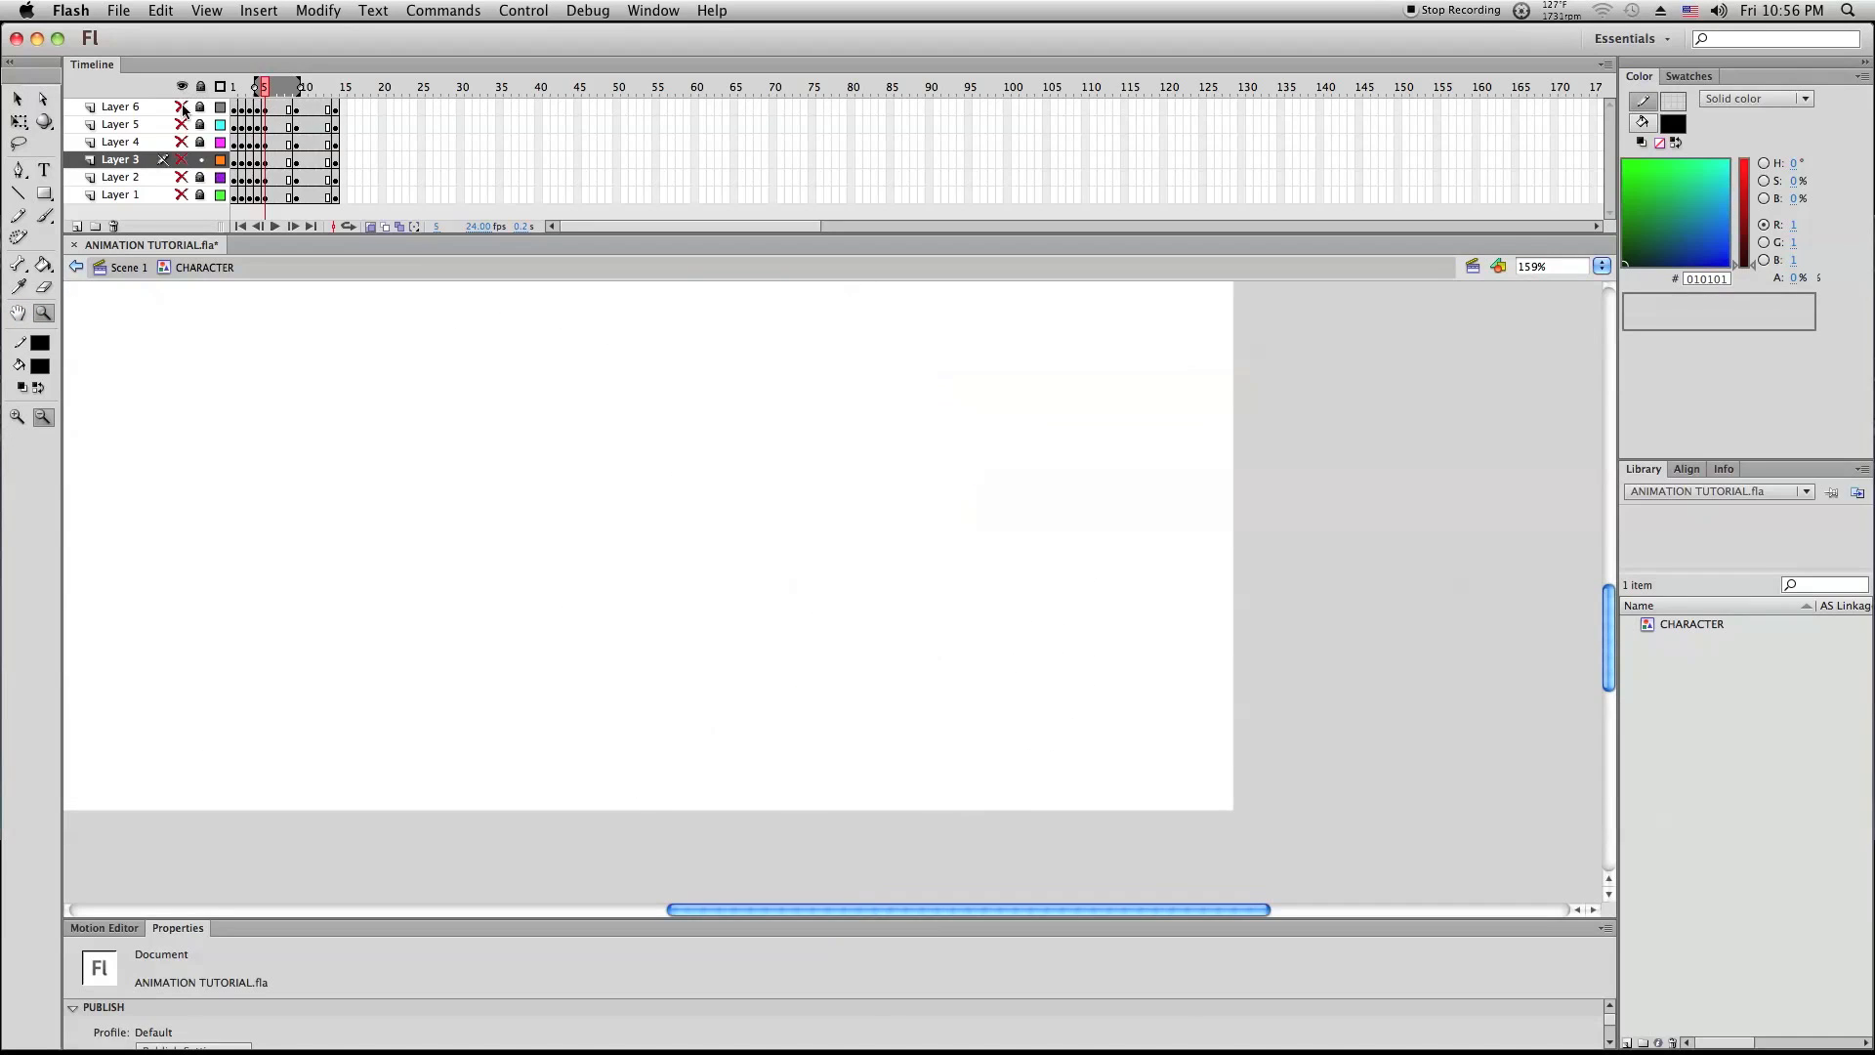
{"action": "left_click", "coordinate": [181, 159]}
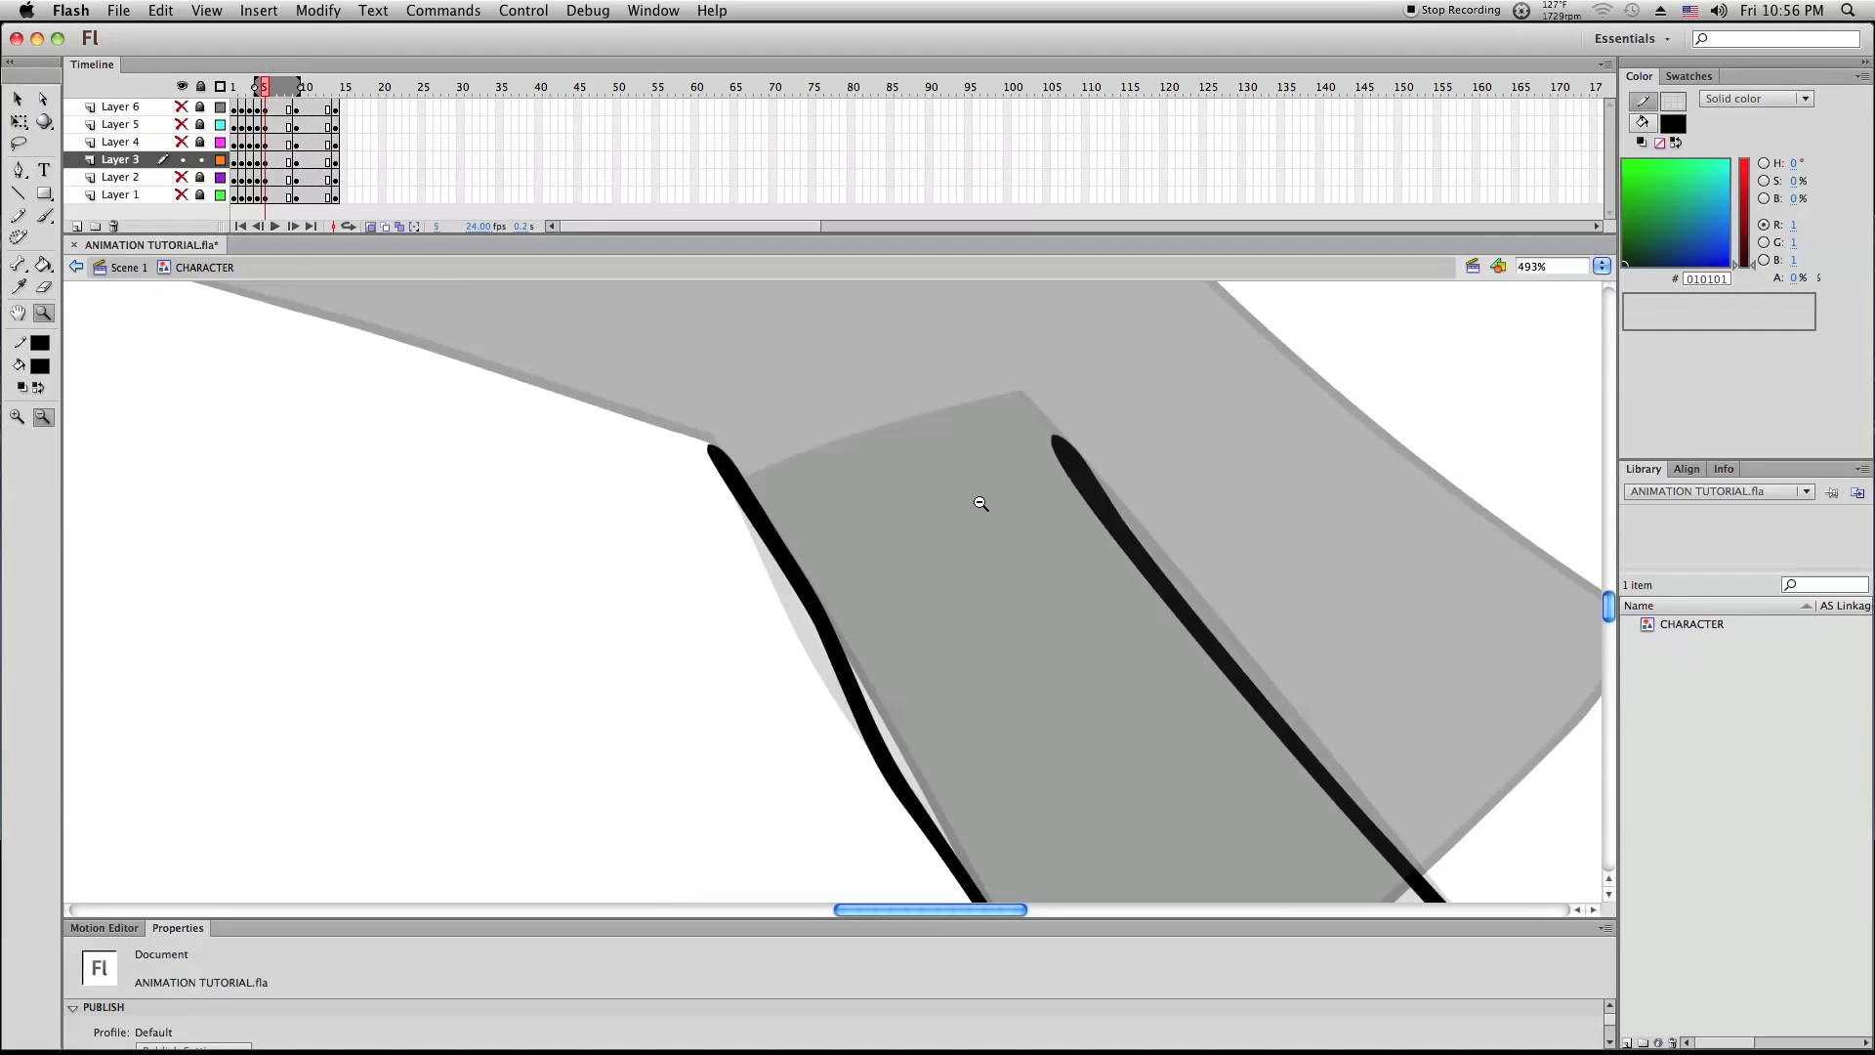
Stretch the top end of the leg's front edge line up past the waist and smooth the bend in the back edge line
{"action": "left_click_drag", "start_coordinate": [480, 328], "coordinate": [981, 505]}
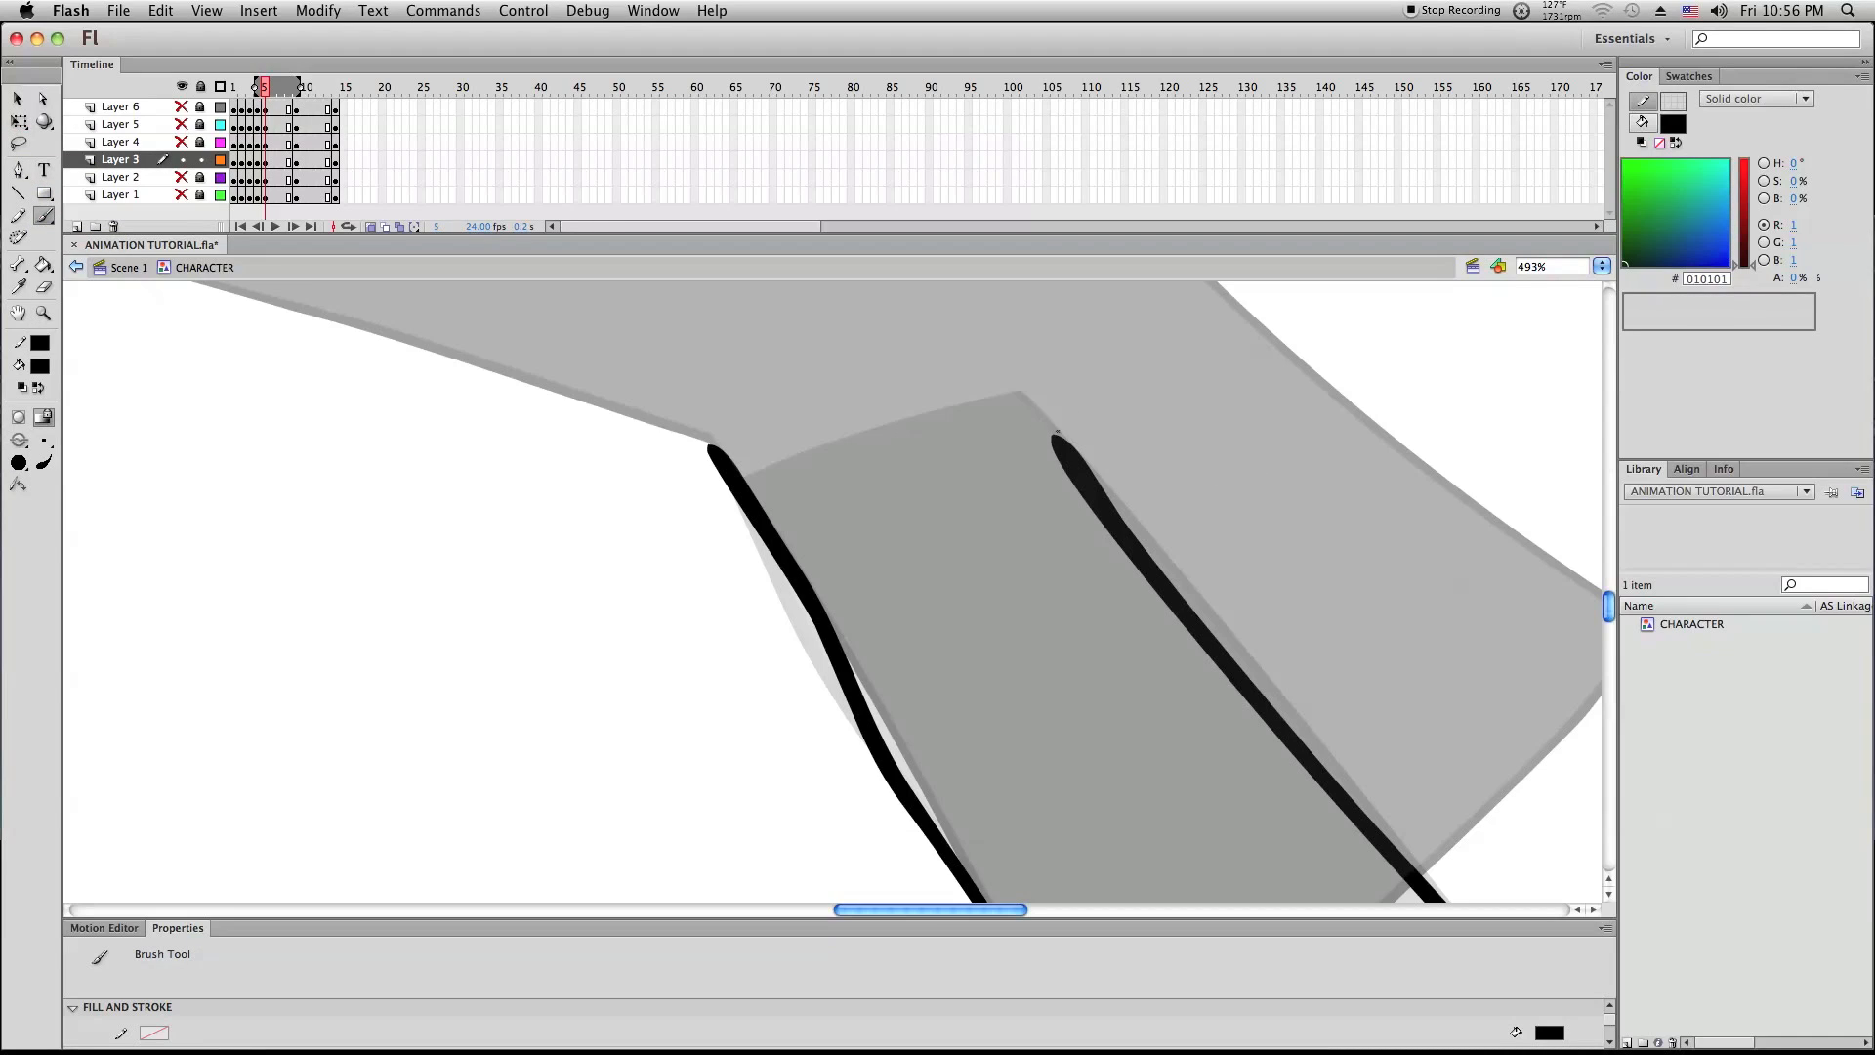
{"action": "key", "text": "v"}
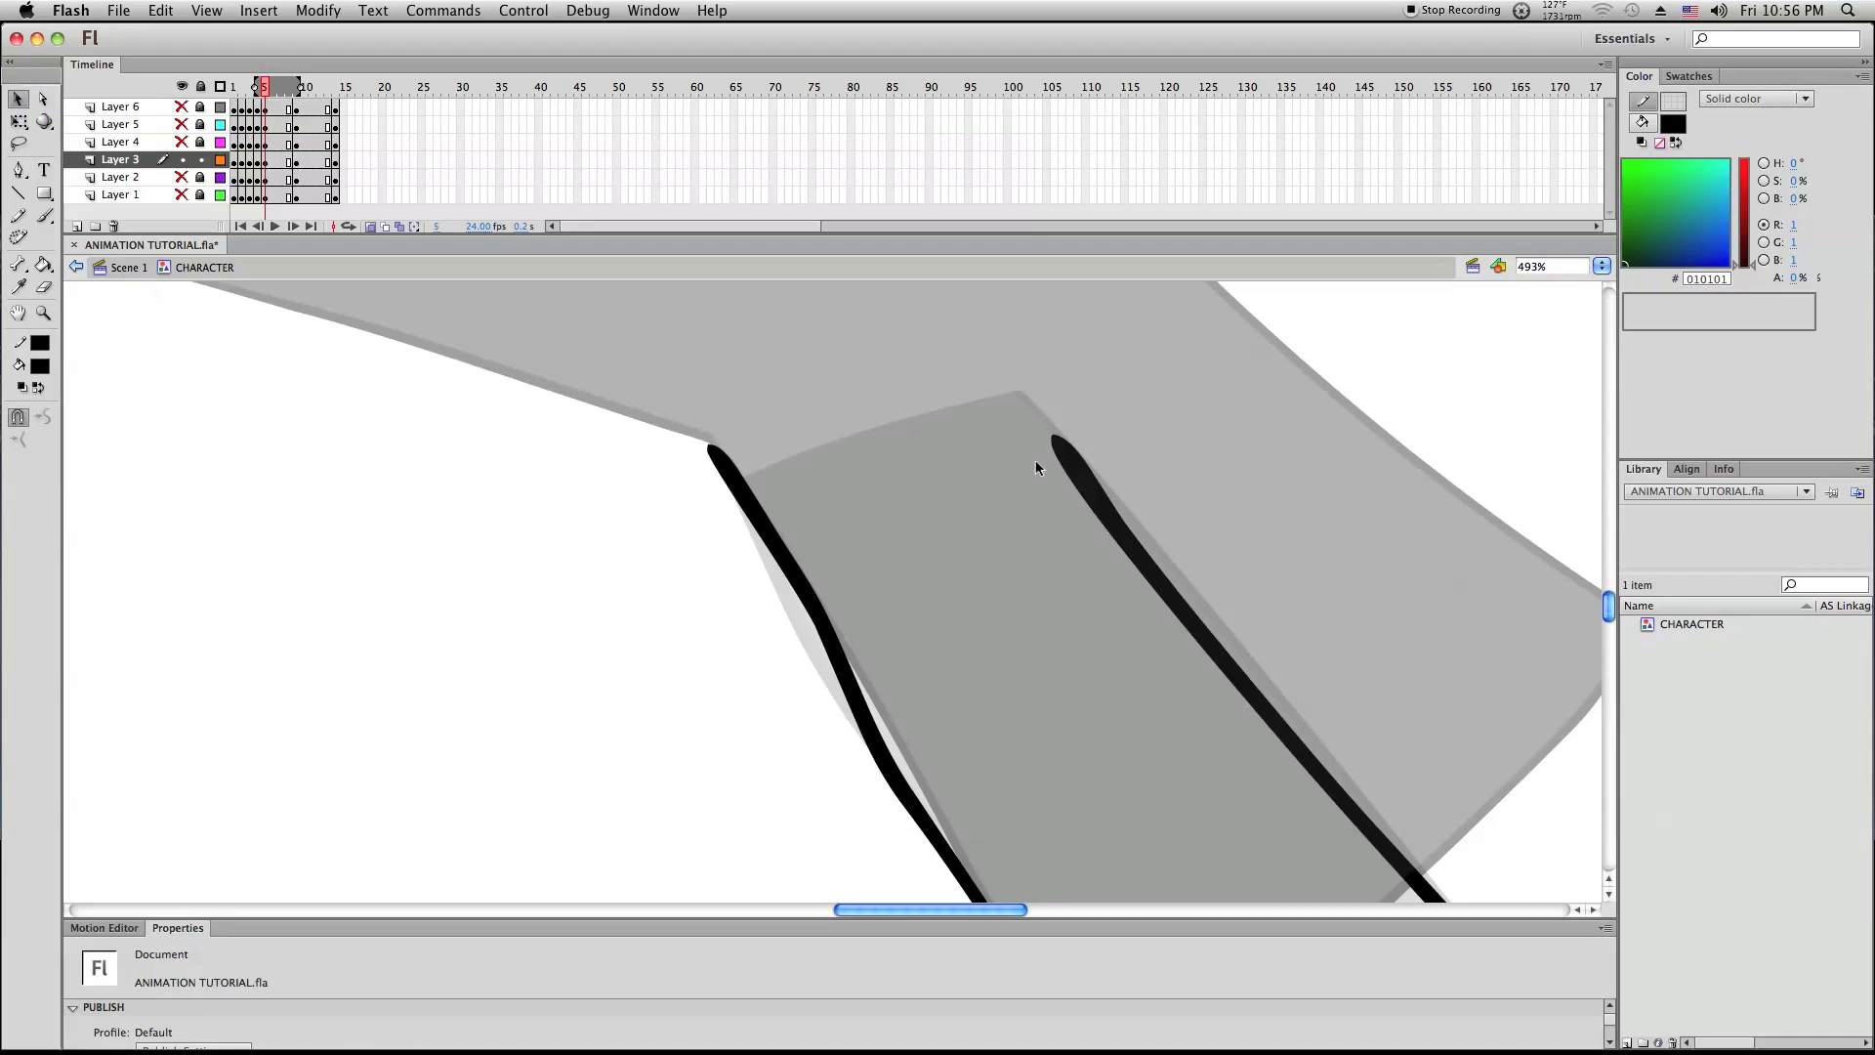
{"action": "left_click_drag", "start_coordinate": [1055, 444], "coordinate": [981, 339]}
{"action": "mouse_move", "coordinate": [1054, 437]}
{"action": "left_mouse_down"}
{"action": "mouse_move", "coordinate": [1026, 354]}
{"action": "mouse_move", "coordinate": [992, 353]}
{"action": "mouse_move", "coordinate": [996, 314]}
{"action": "left_mouse_up"}
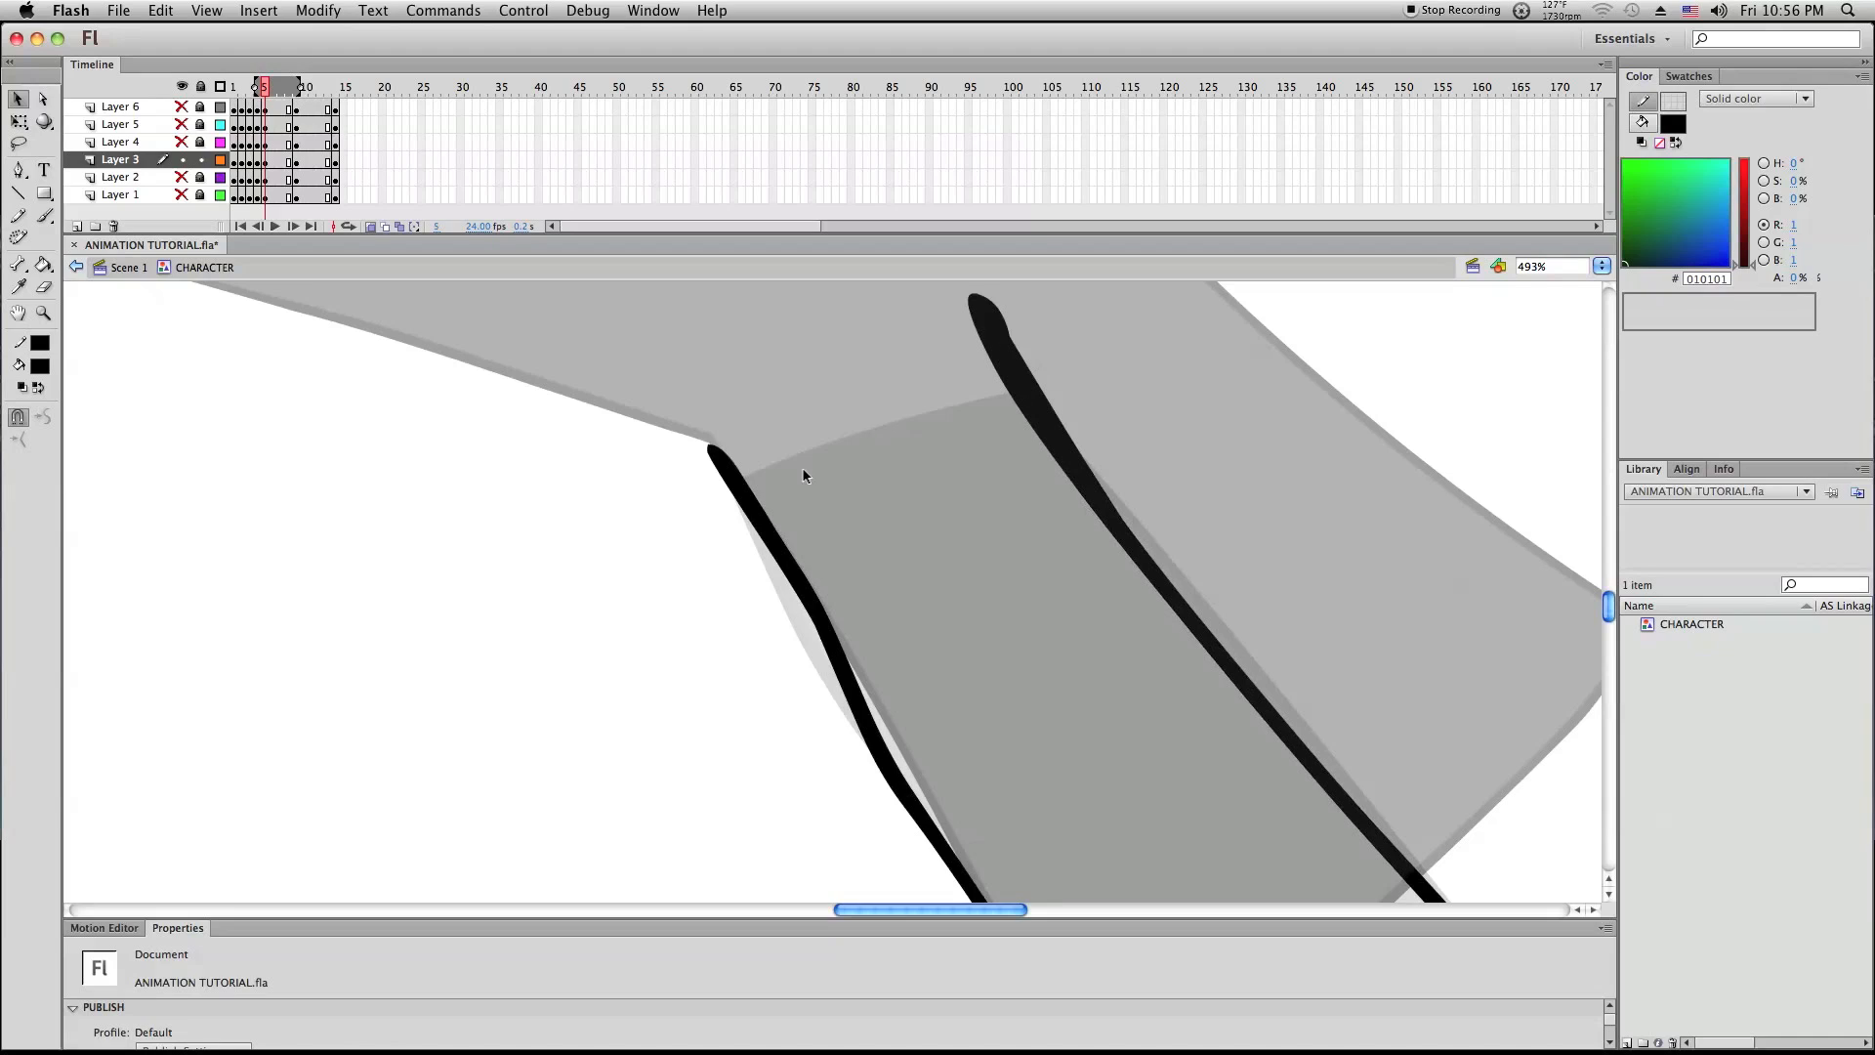
{"action": "left_click_drag", "start_coordinate": [817, 630], "coordinate": [805, 600]}
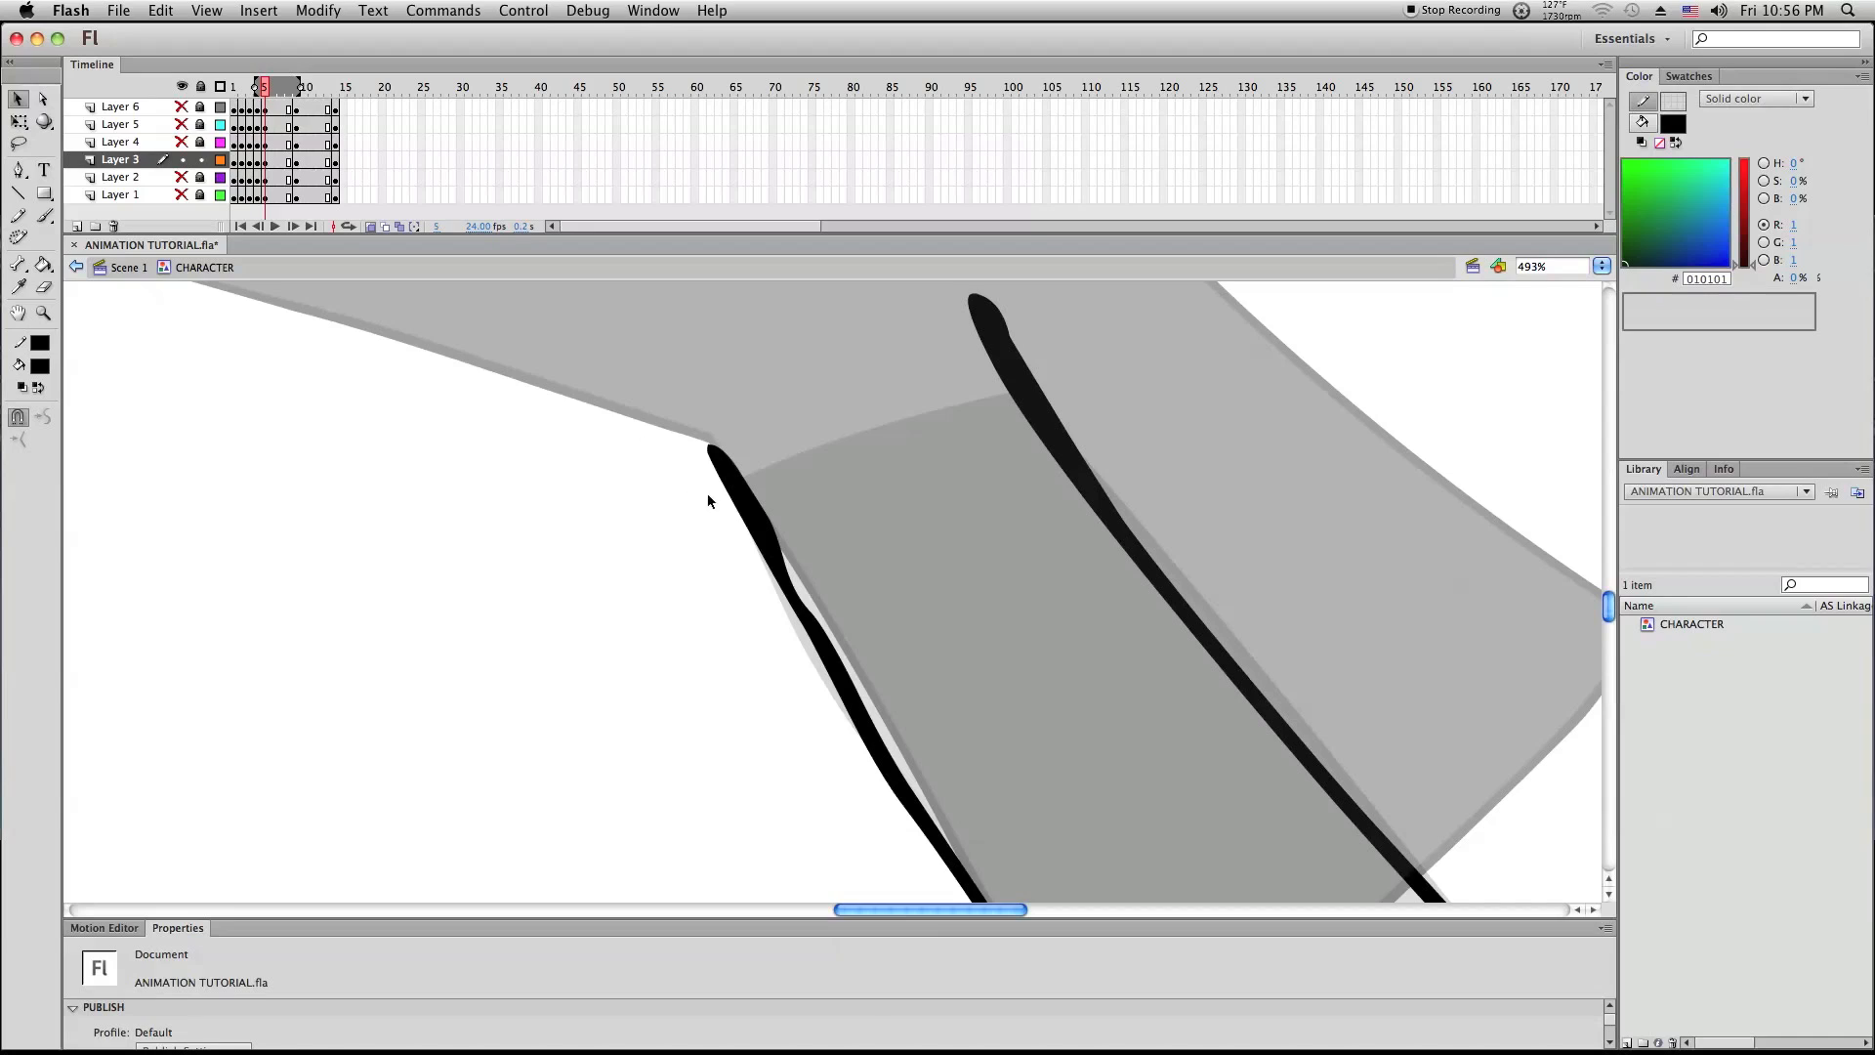
{"action": "key", "text": "super+z"}
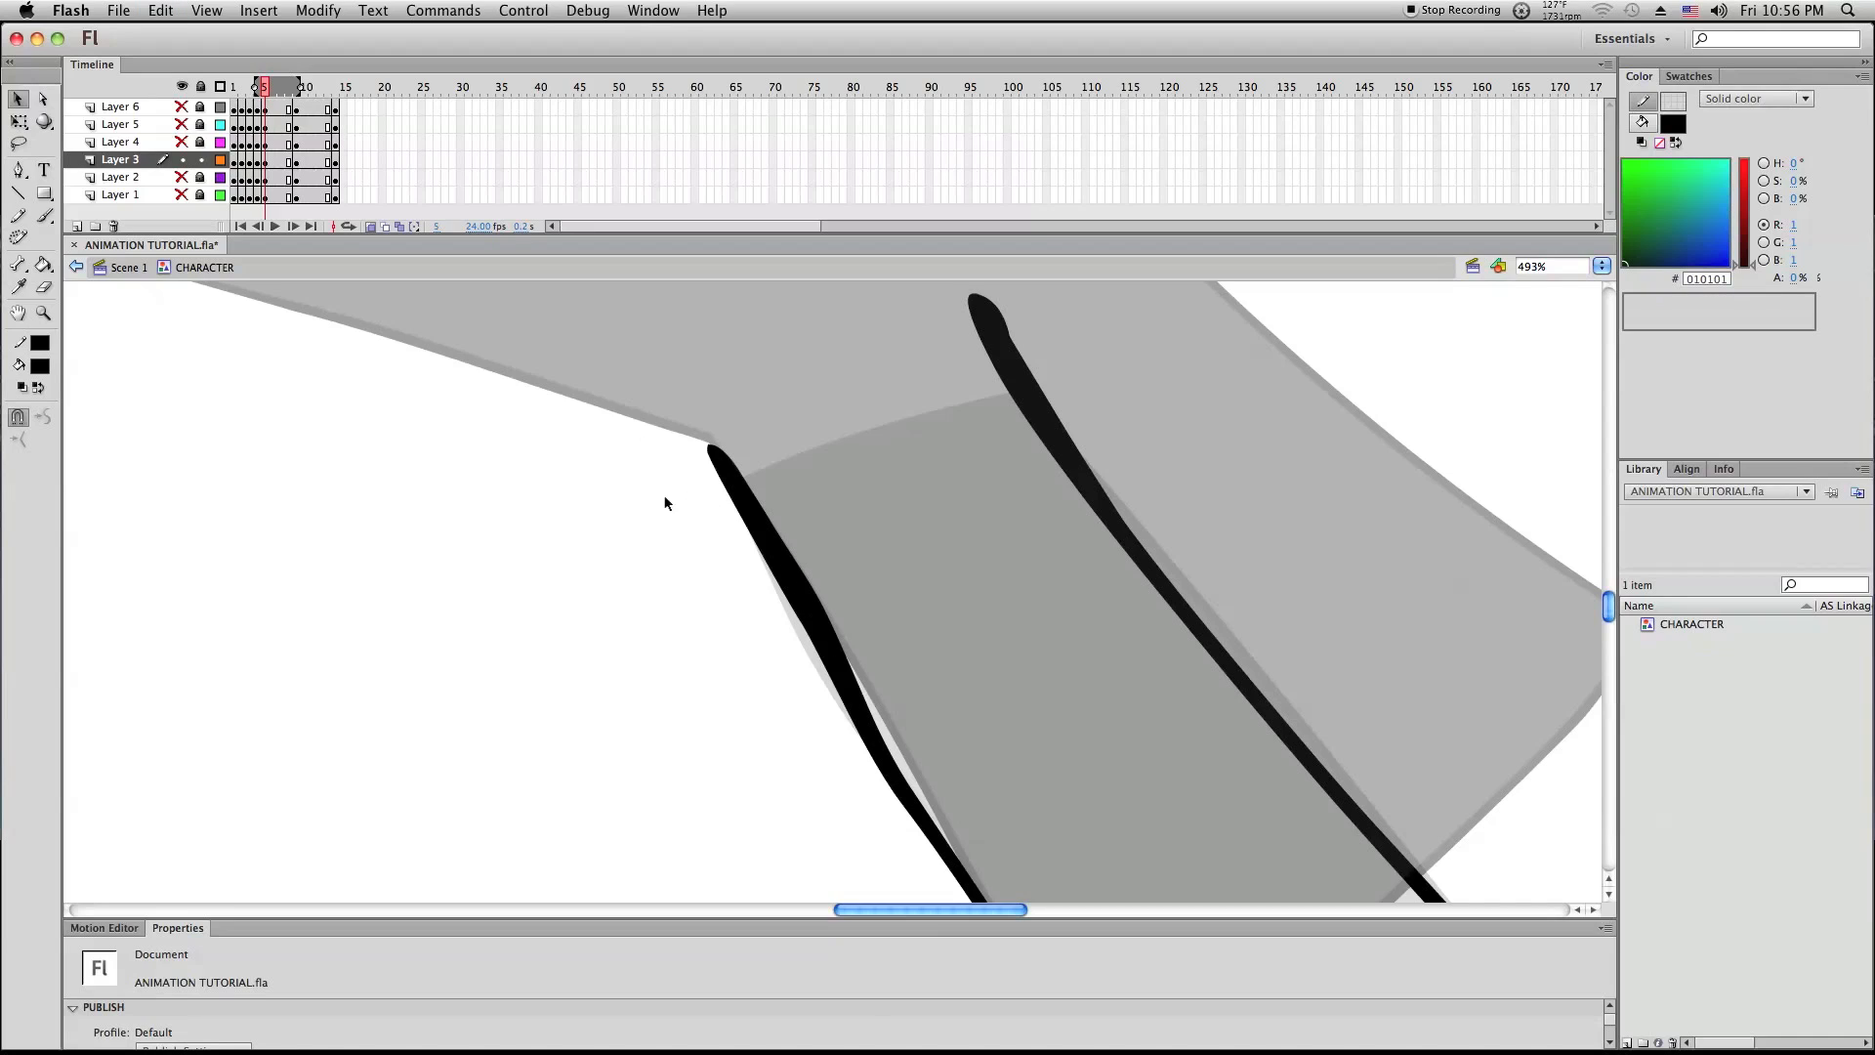
Draw a straight line beside the leg, show Layer 3 as outlines, bend the line into an arc and place it across the leg's top
{"action": "left_click", "coordinate": [20, 194]}
{"action": "mouse_move", "coordinate": [440, 553]}
{"action": "left_mouse_down"}
{"action": "mouse_move", "coordinate": [715, 448]}
{"action": "mouse_move", "coordinate": [688, 469]}
{"action": "left_mouse_up"}
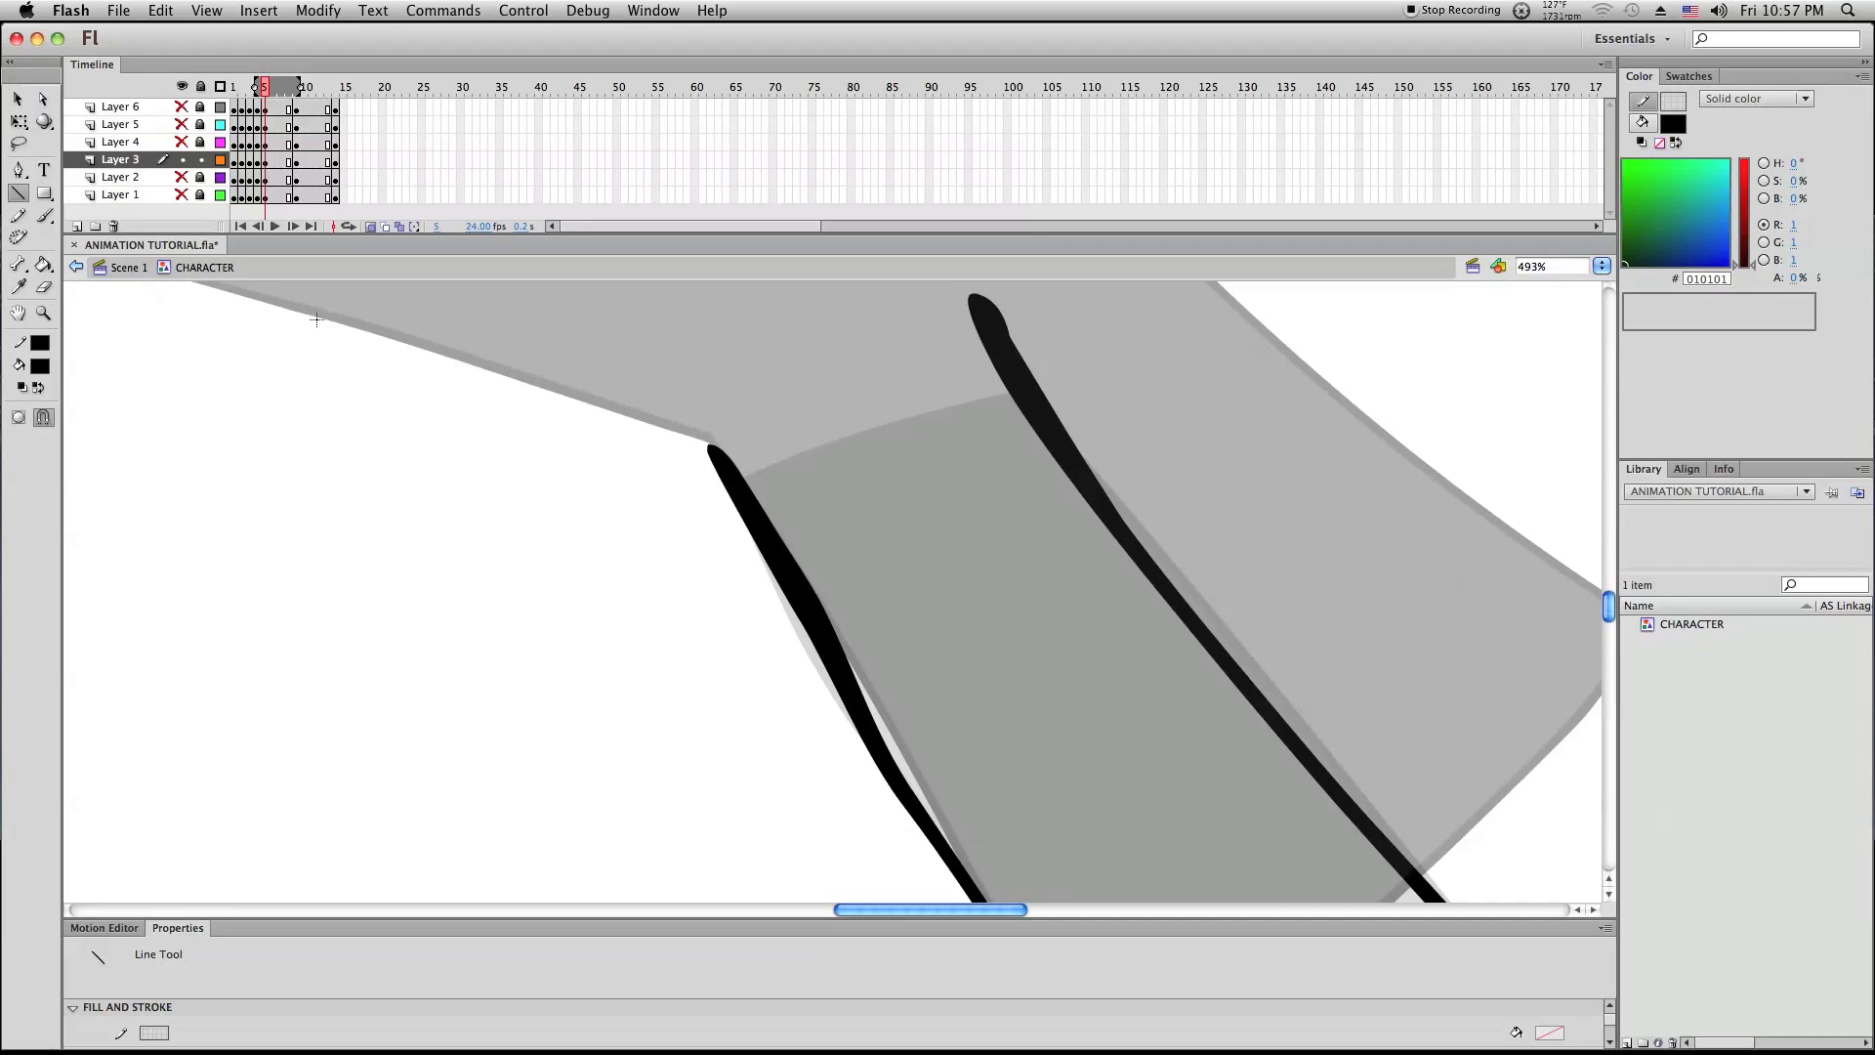
{"action": "left_click", "coordinate": [17, 100]}
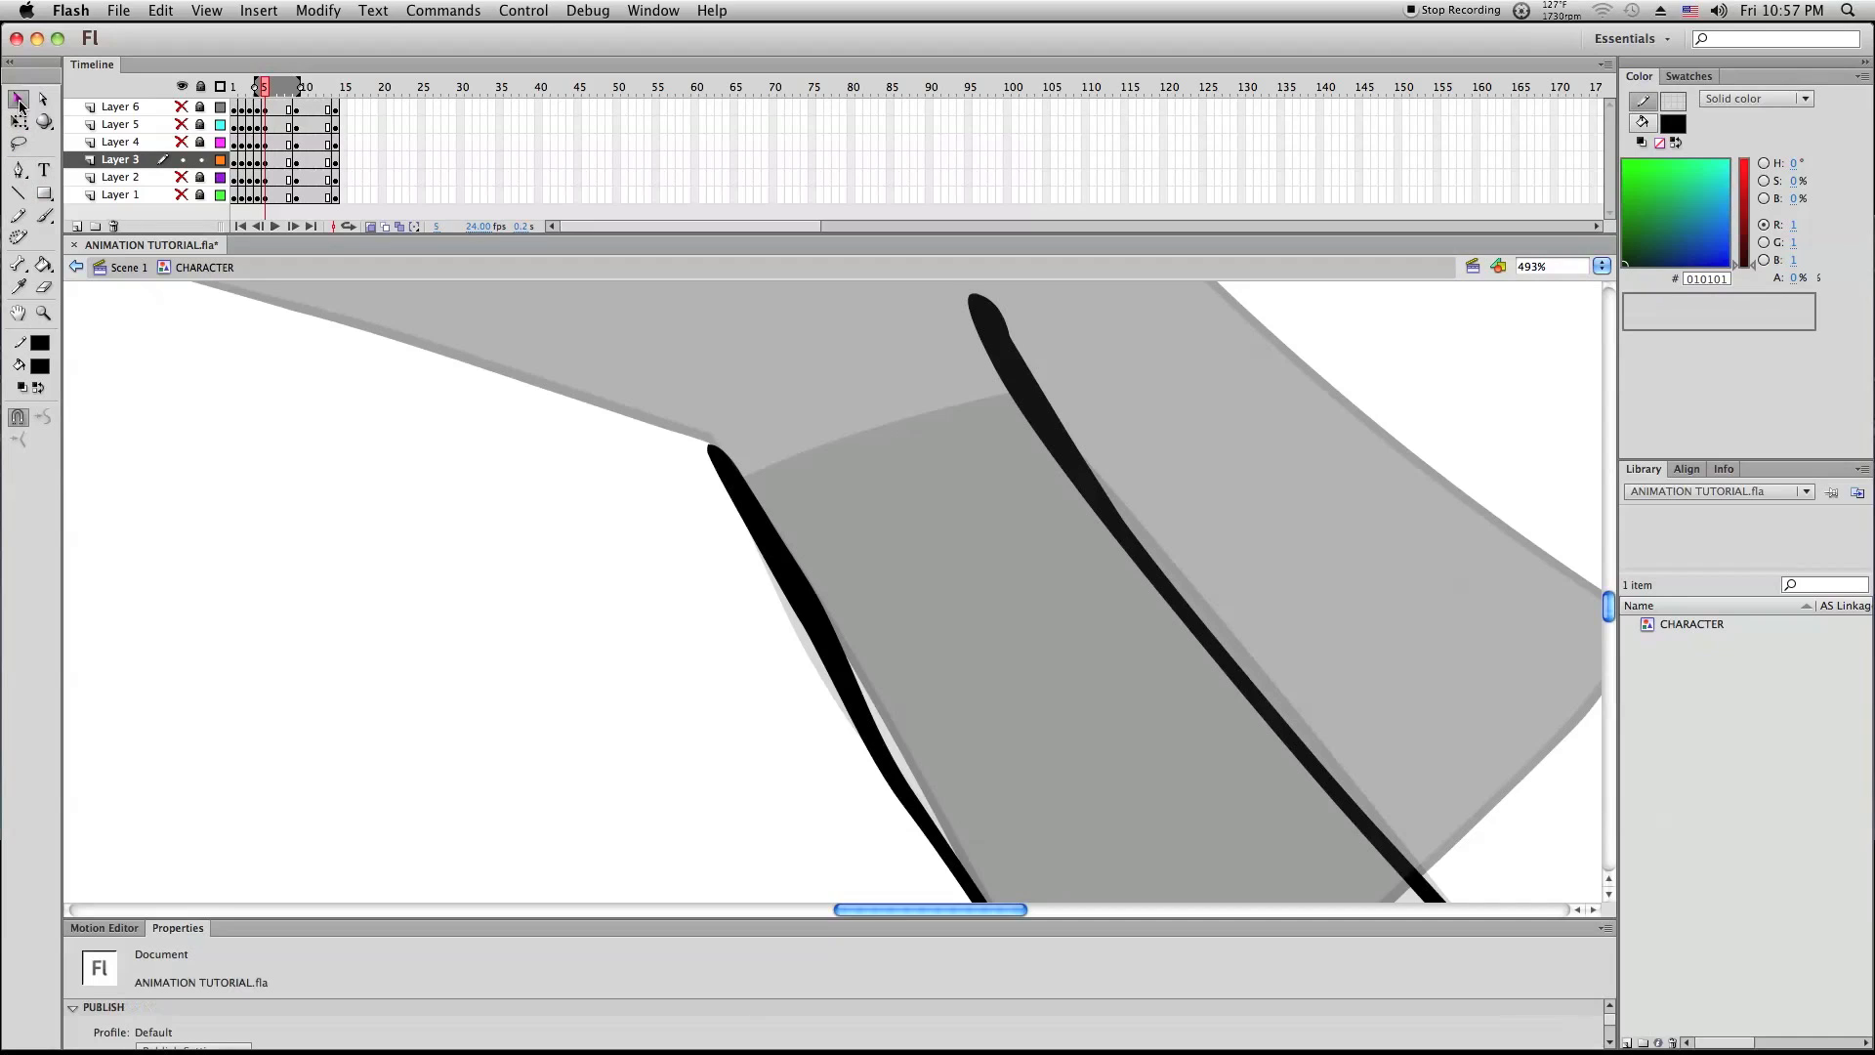
{"action": "left_click", "coordinate": [220, 159]}
{"action": "mouse_move", "coordinate": [439, 554]}
{"action": "left_mouse_down"}
{"action": "mouse_move", "coordinate": [70, 647]}
{"action": "mouse_move", "coordinate": [82, 663]}
{"action": "left_mouse_up"}
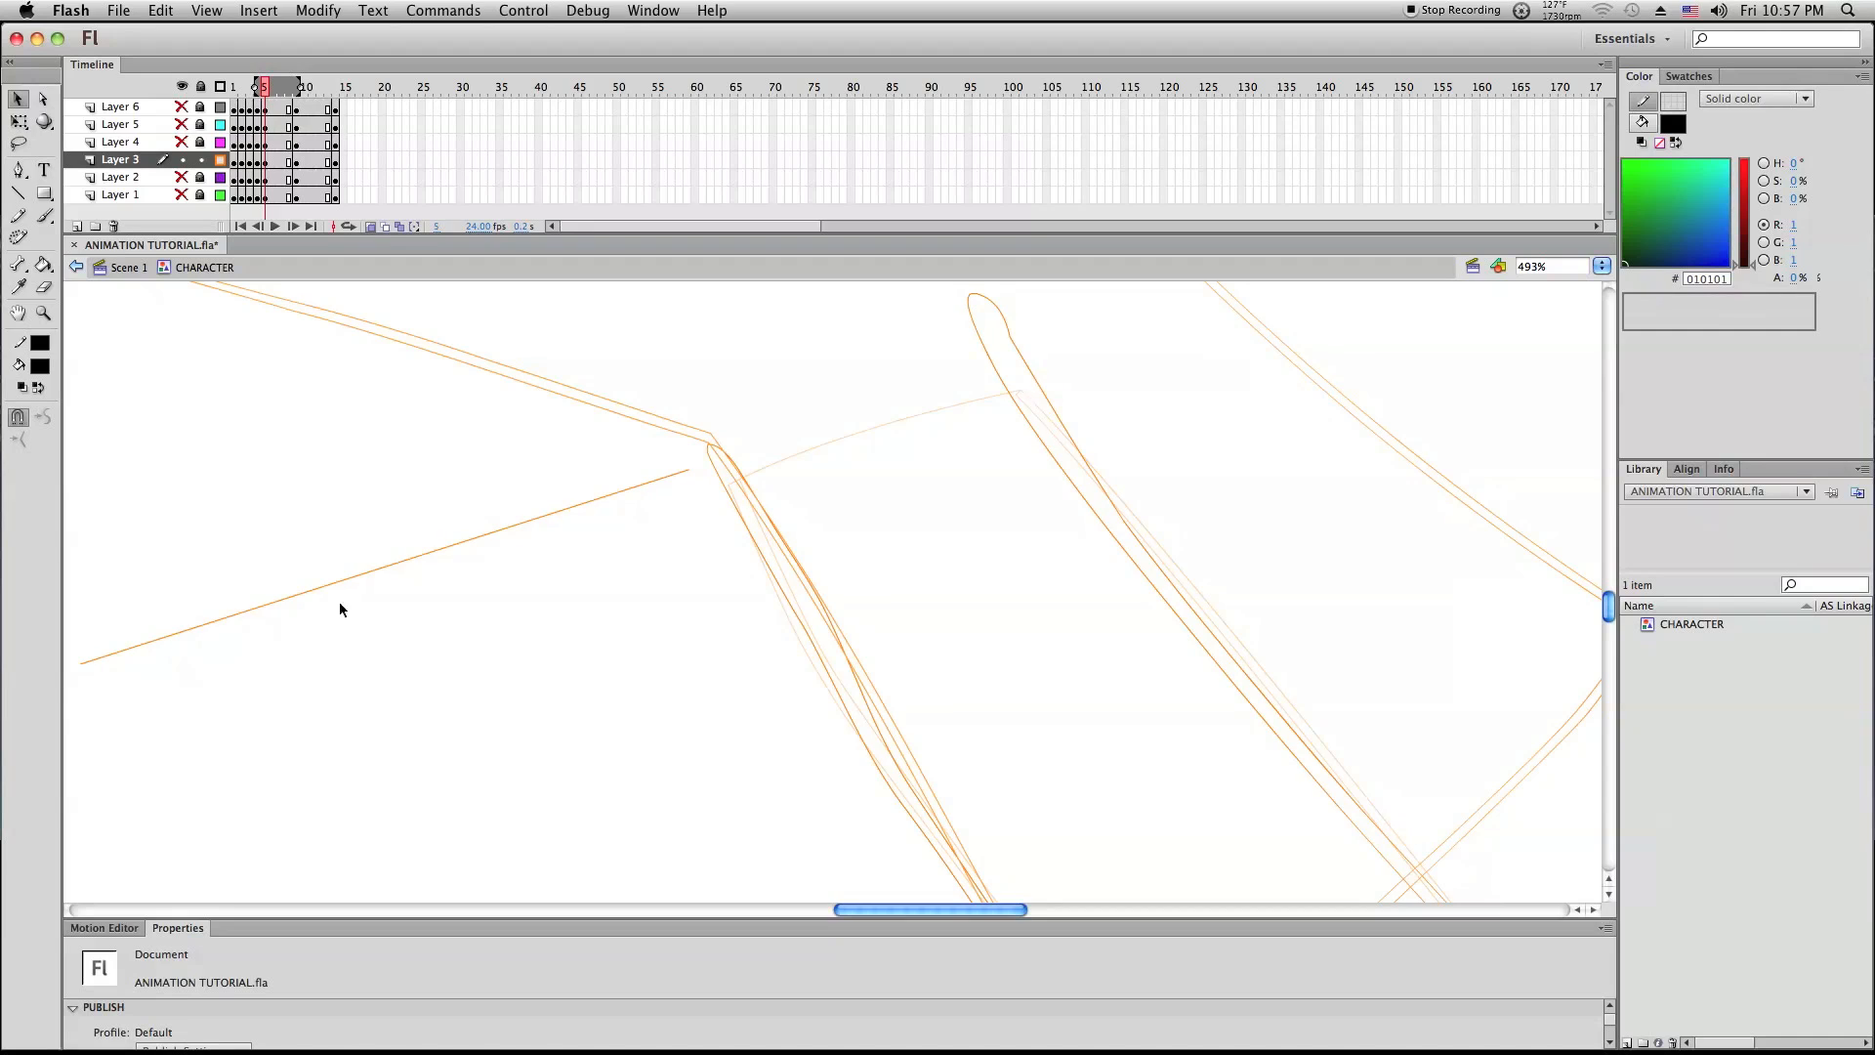
{"action": "left_click_drag", "start_coordinate": [434, 555], "coordinate": [412, 525]}
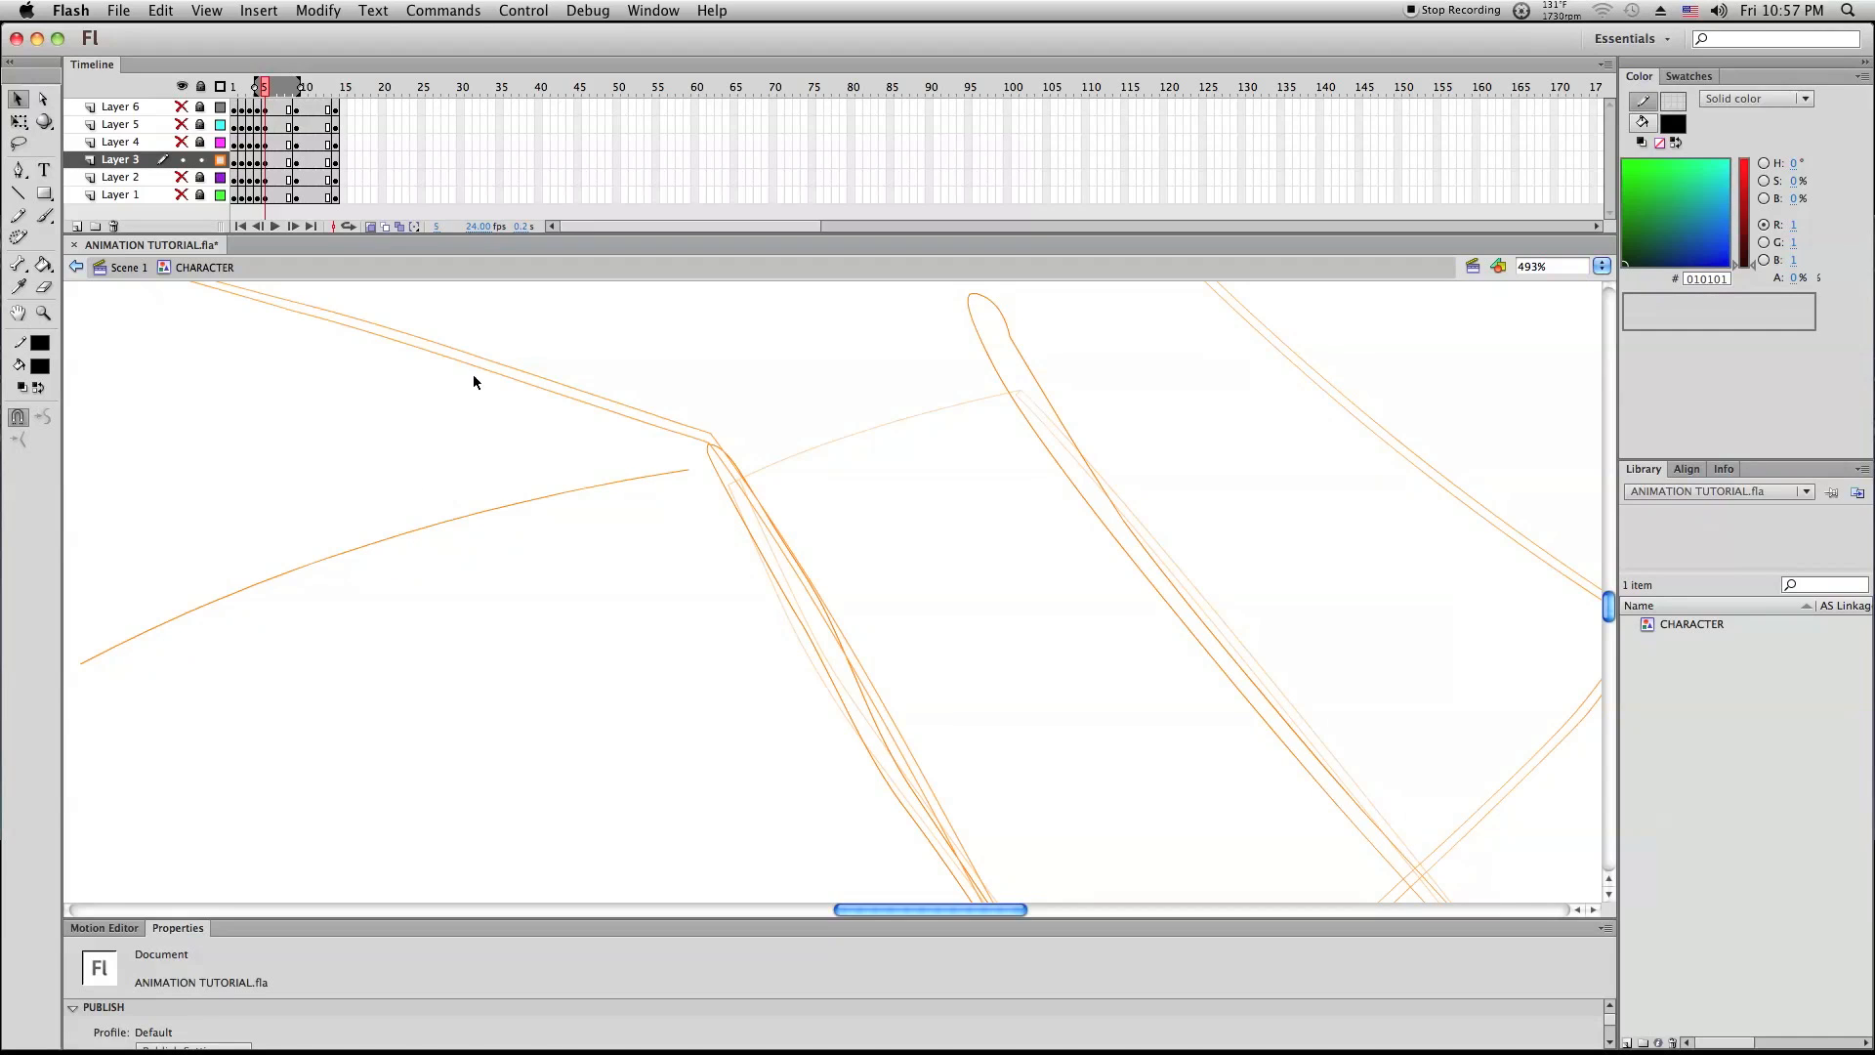
{"action": "left_click", "coordinate": [442, 528]}
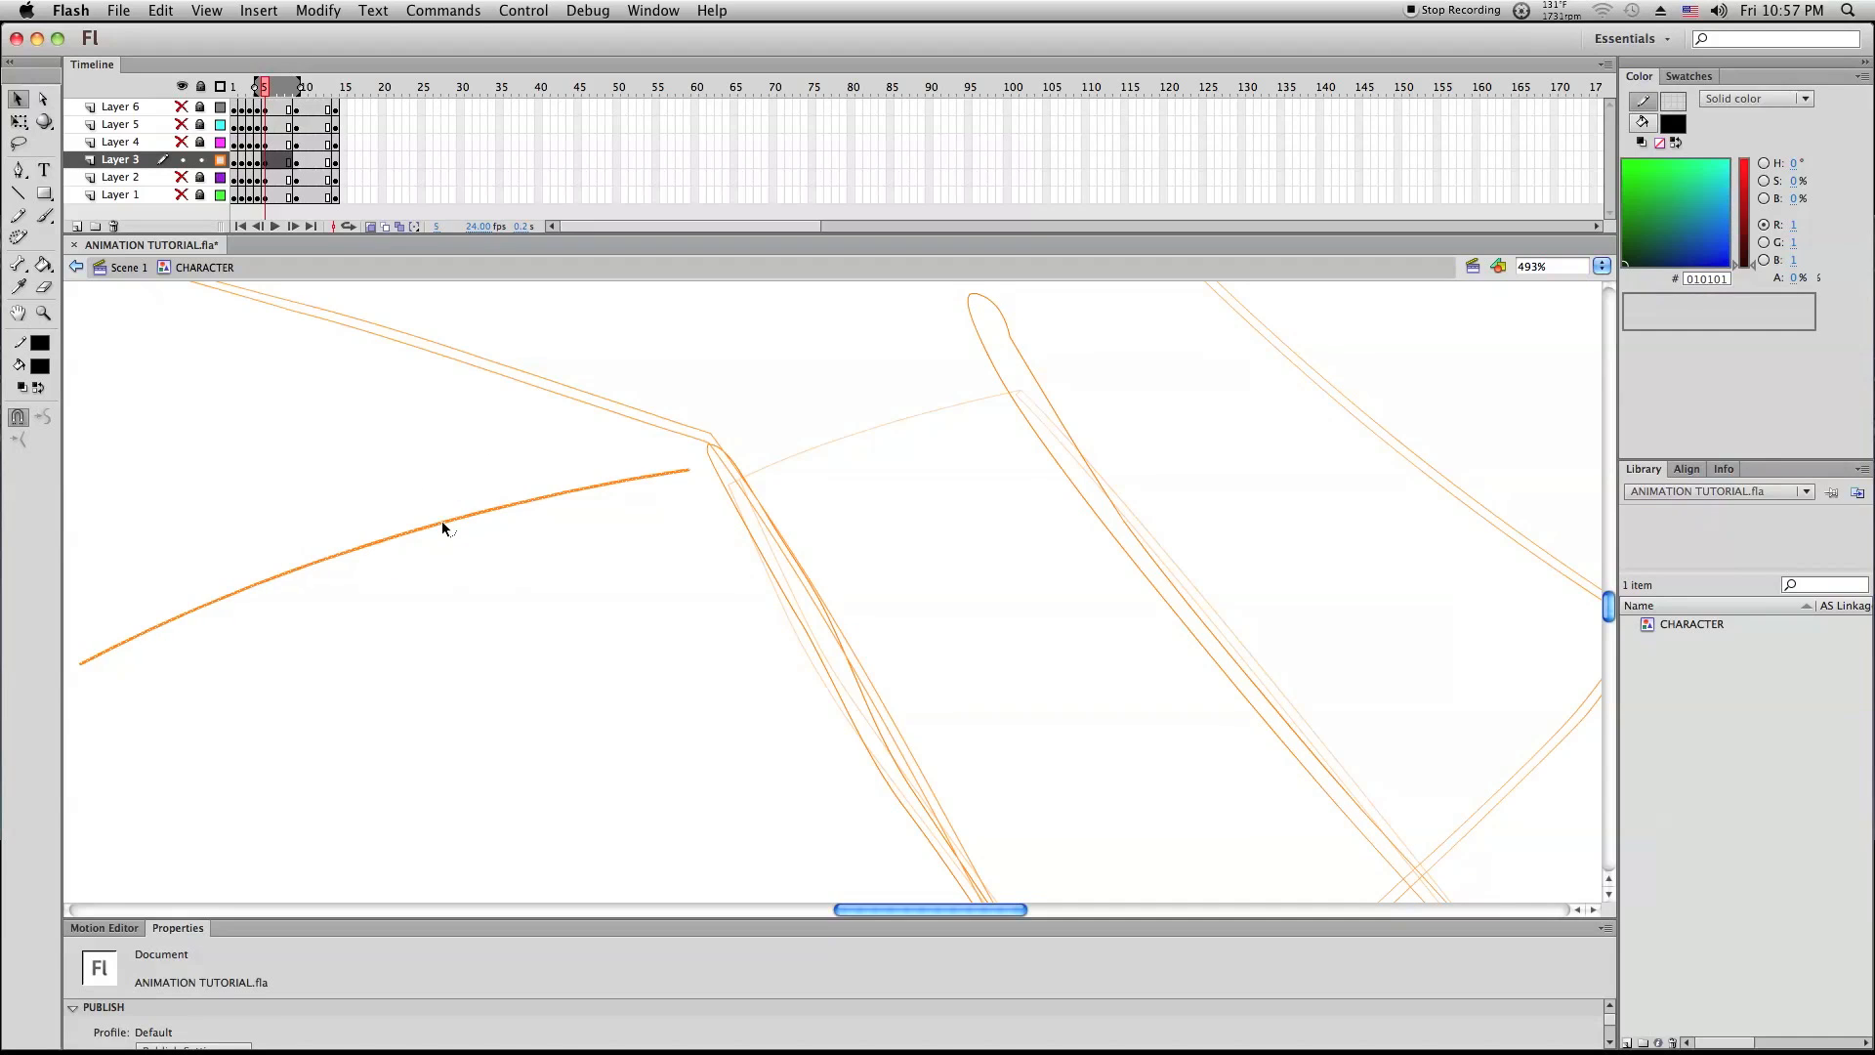
{"action": "mouse_move", "coordinate": [442, 527]}
{"action": "left_mouse_down"}
{"action": "mouse_move", "coordinate": [641, 502]}
{"action": "mouse_move", "coordinate": [946, 410]}
{"action": "left_mouse_up"}
Delete the arc's overhanging ends and the tips of the leg edge lines above the arc
{"action": "left_click", "coordinate": [654, 515]}
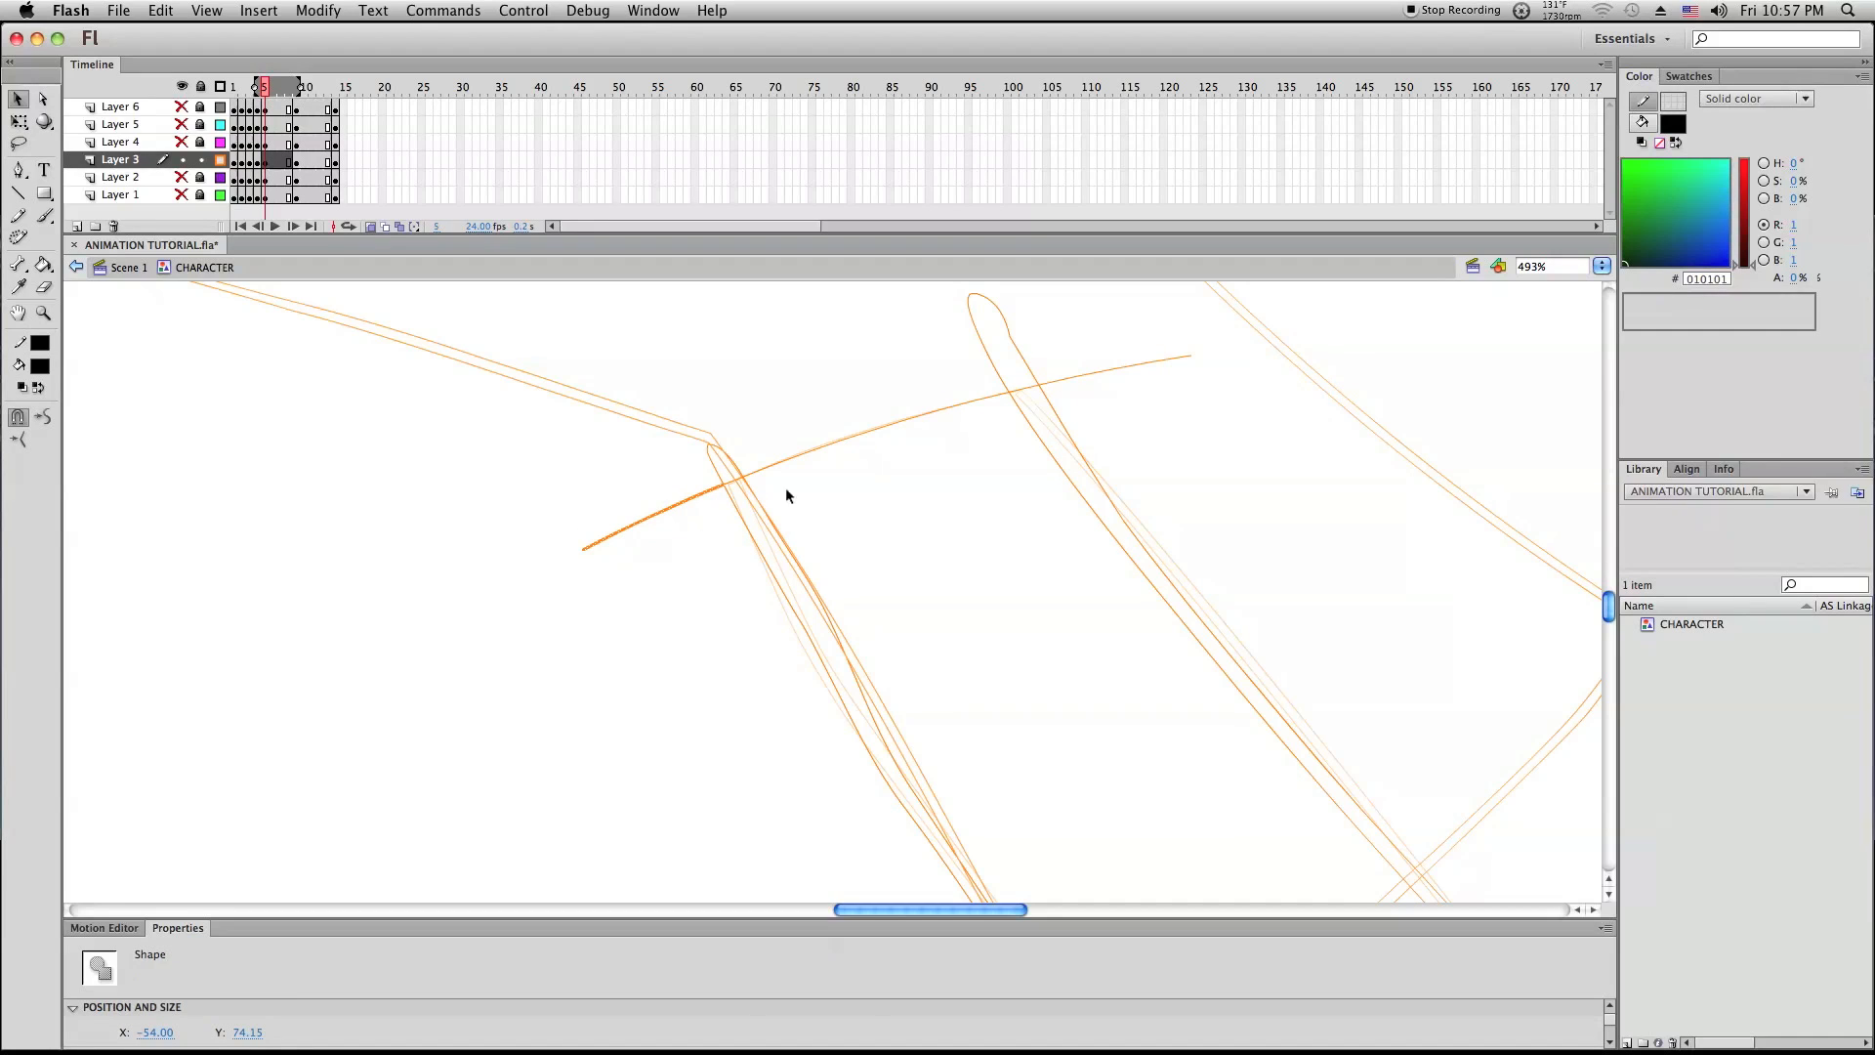
{"action": "left_click", "coordinate": [1012, 346], "text": "shift"}
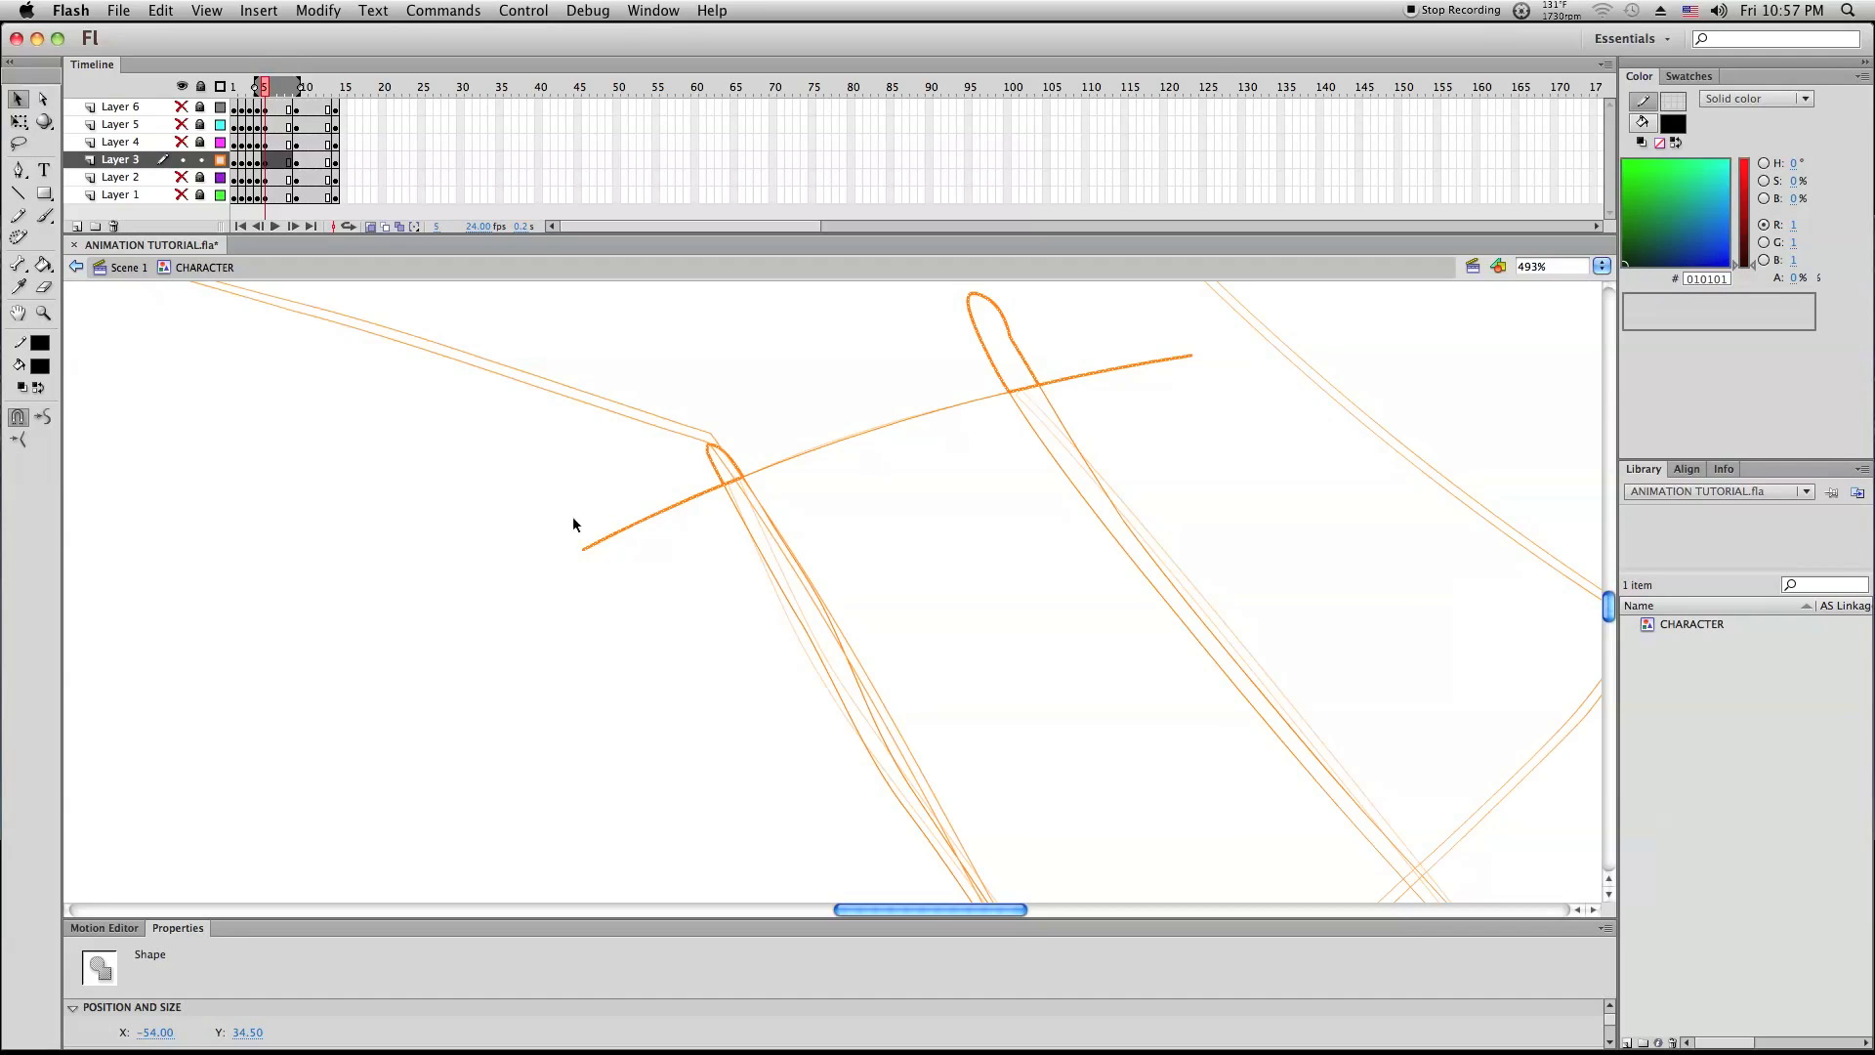
{"action": "left_click", "coordinate": [410, 521]}
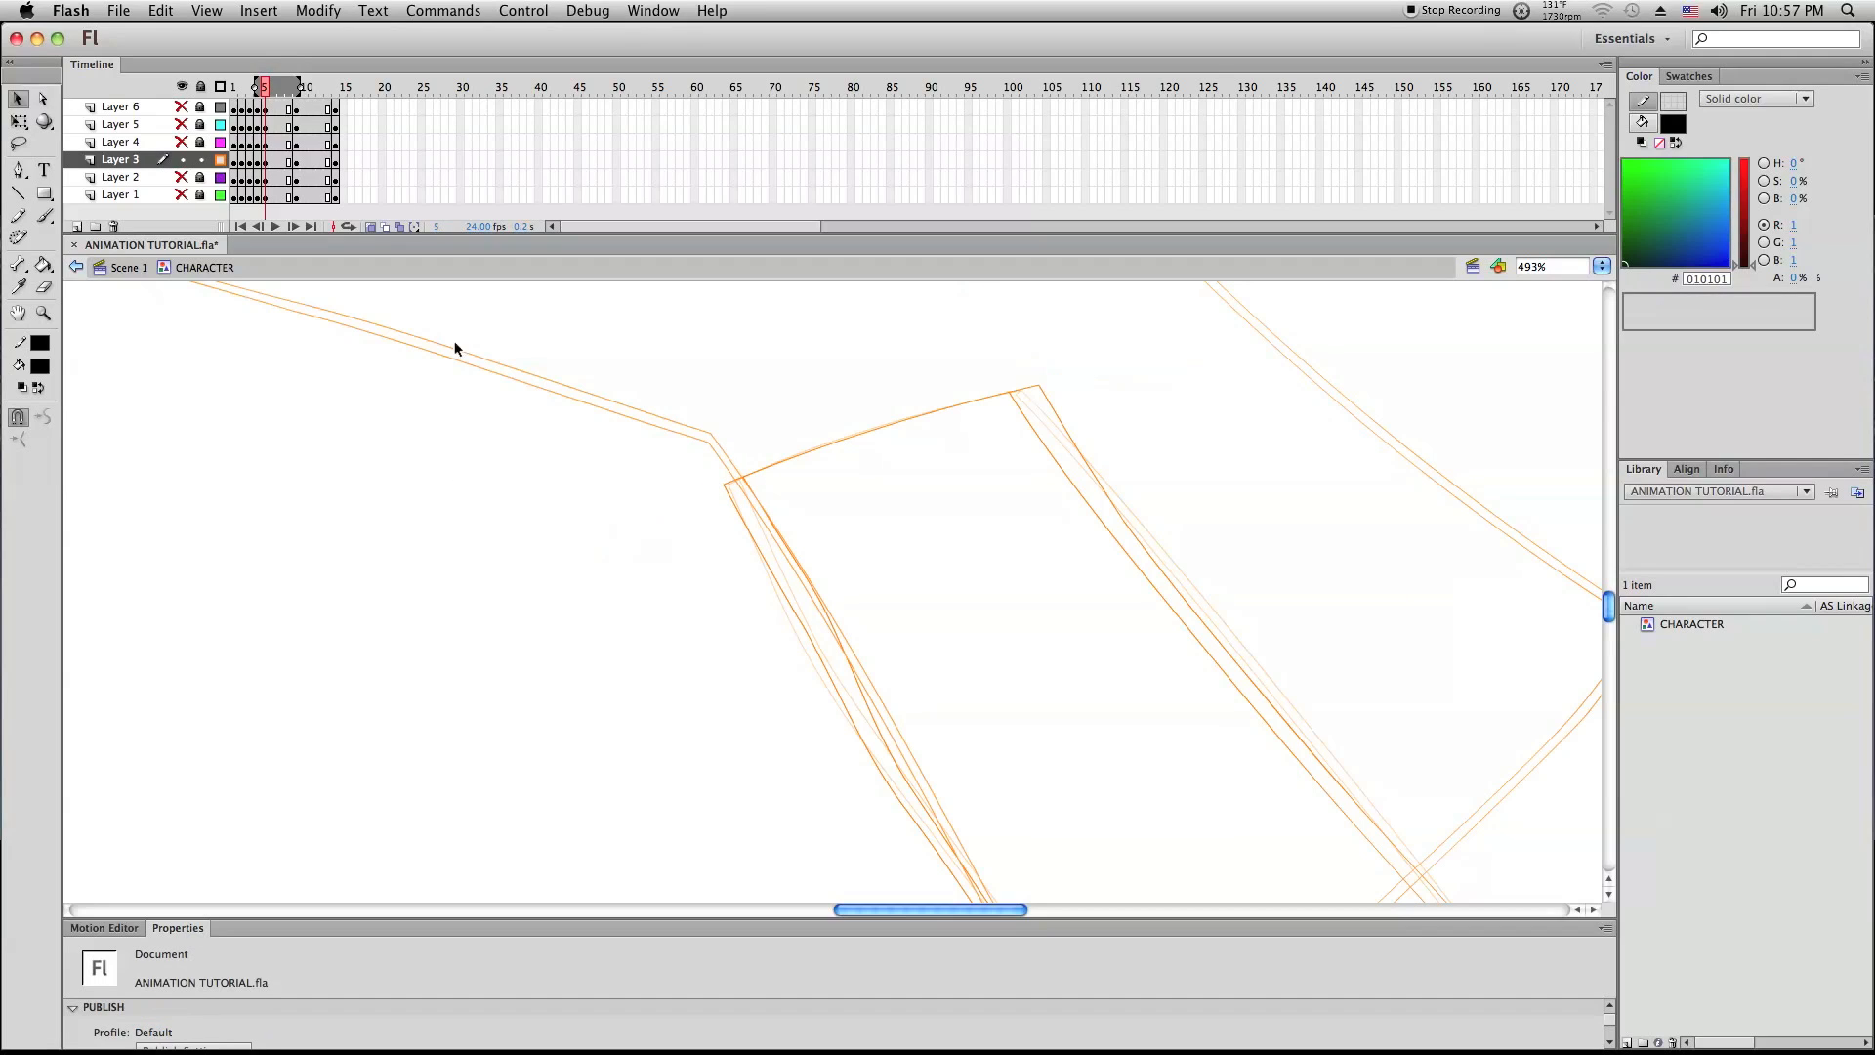
Turn off the outline display of Layer 3 and show all layers again
{"action": "left_click", "coordinate": [220, 159]}
{"action": "left_click", "coordinate": [182, 88]}
{"action": "left_click", "coordinate": [43, 313]}
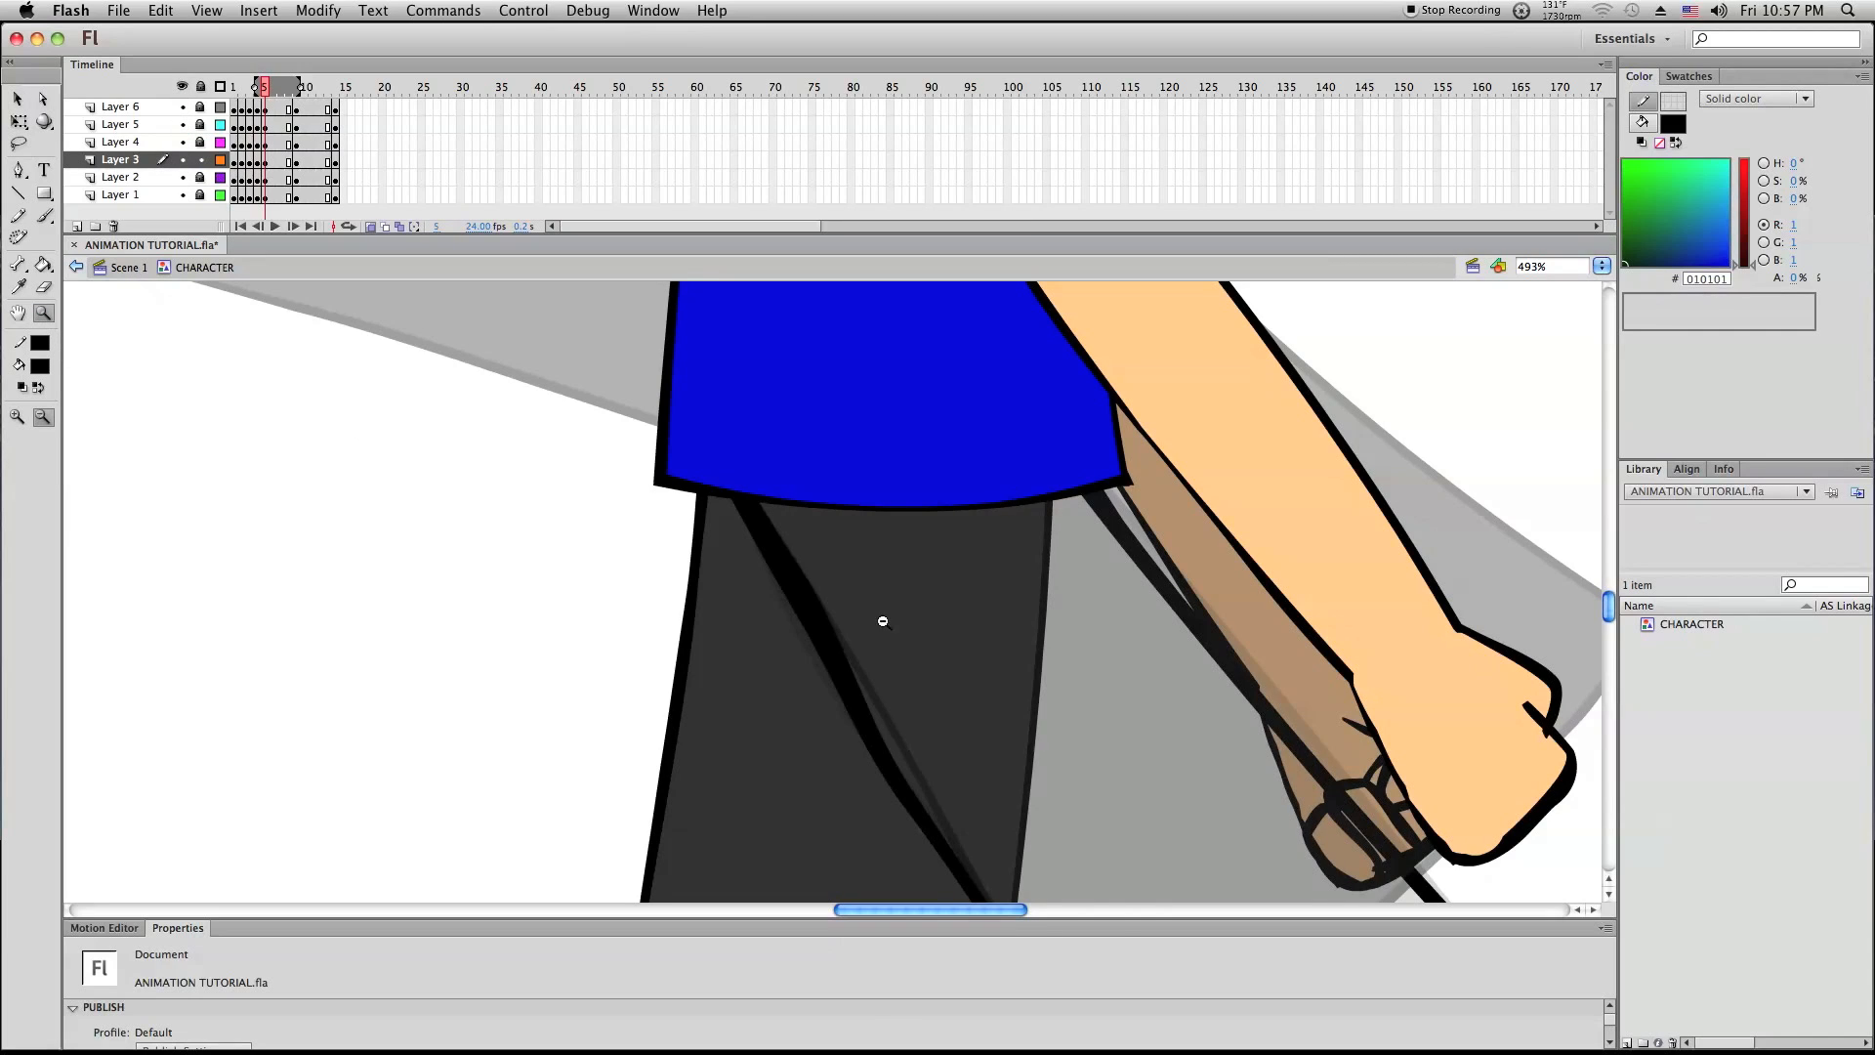
{"action": "left_click", "coordinate": [891, 637]}
{"action": "left_click", "coordinate": [890, 637]}
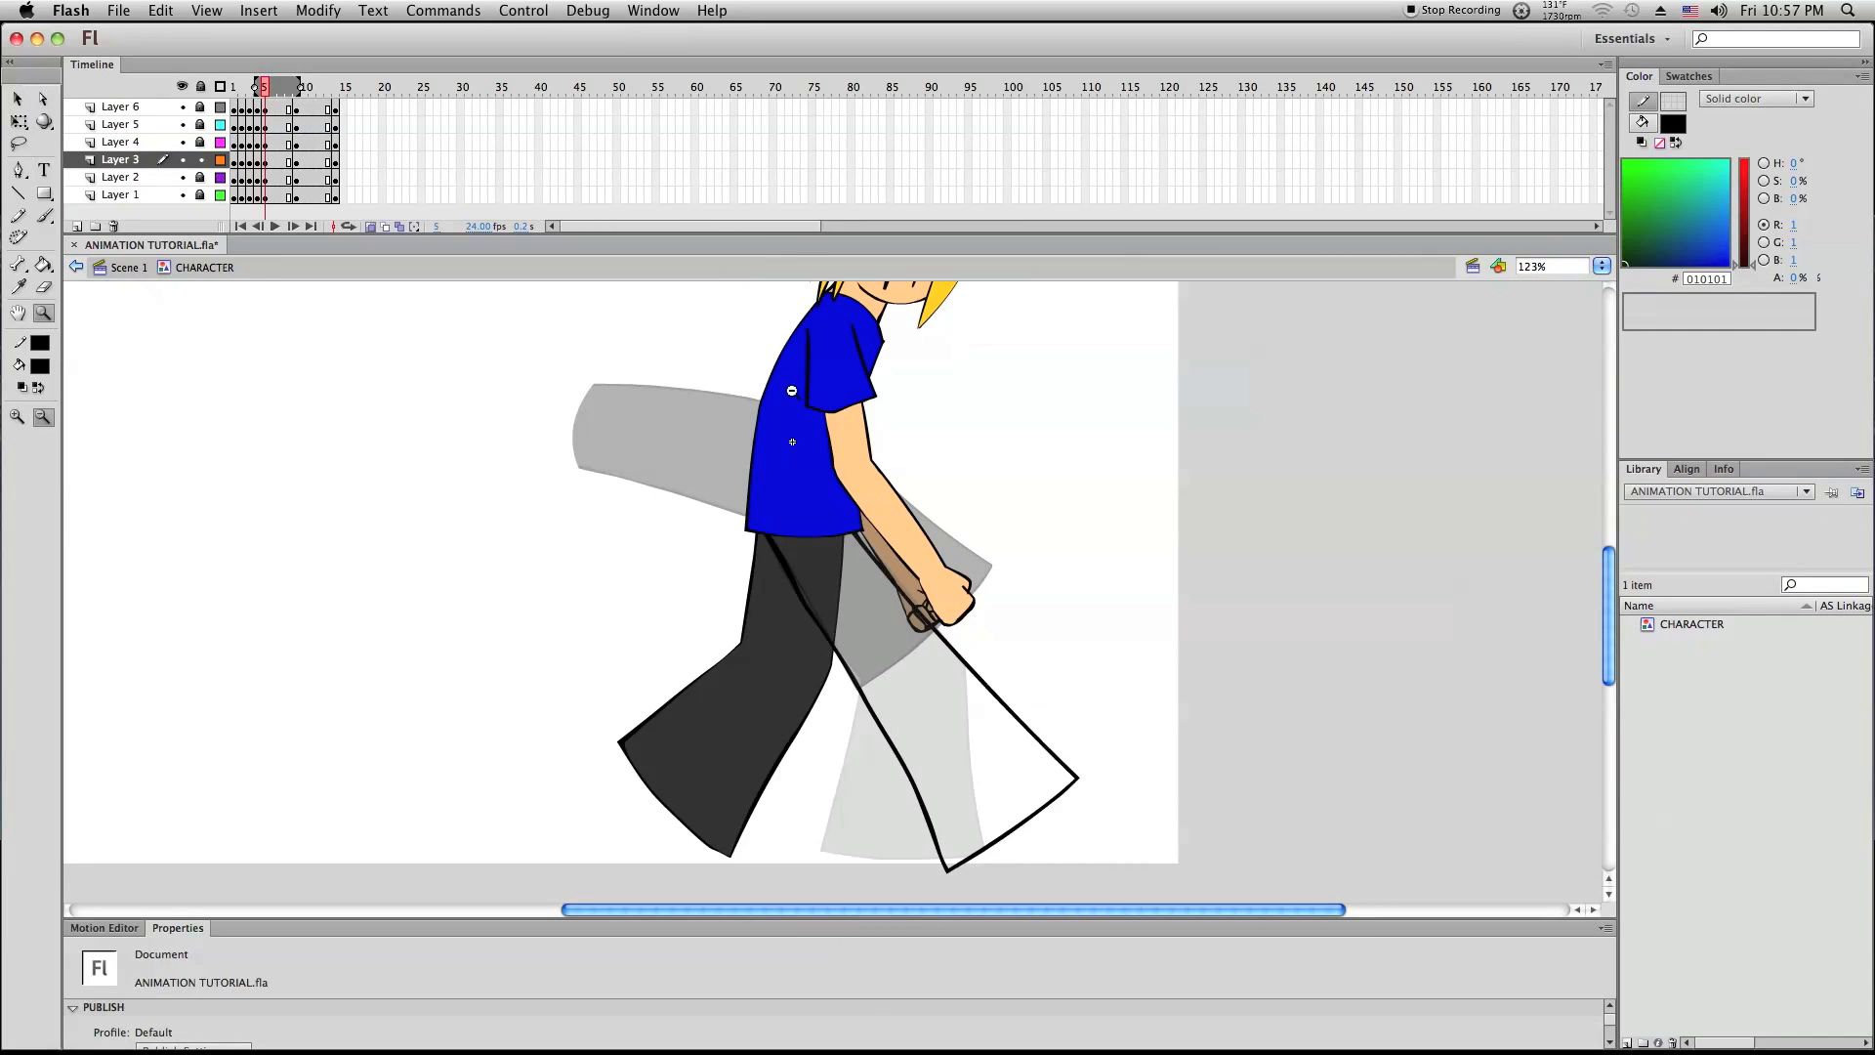
Unlock all layers, sample the back leg's dark grey trouser colour and fill the new front leg outline with it
{"action": "left_click", "coordinate": [18, 286]}
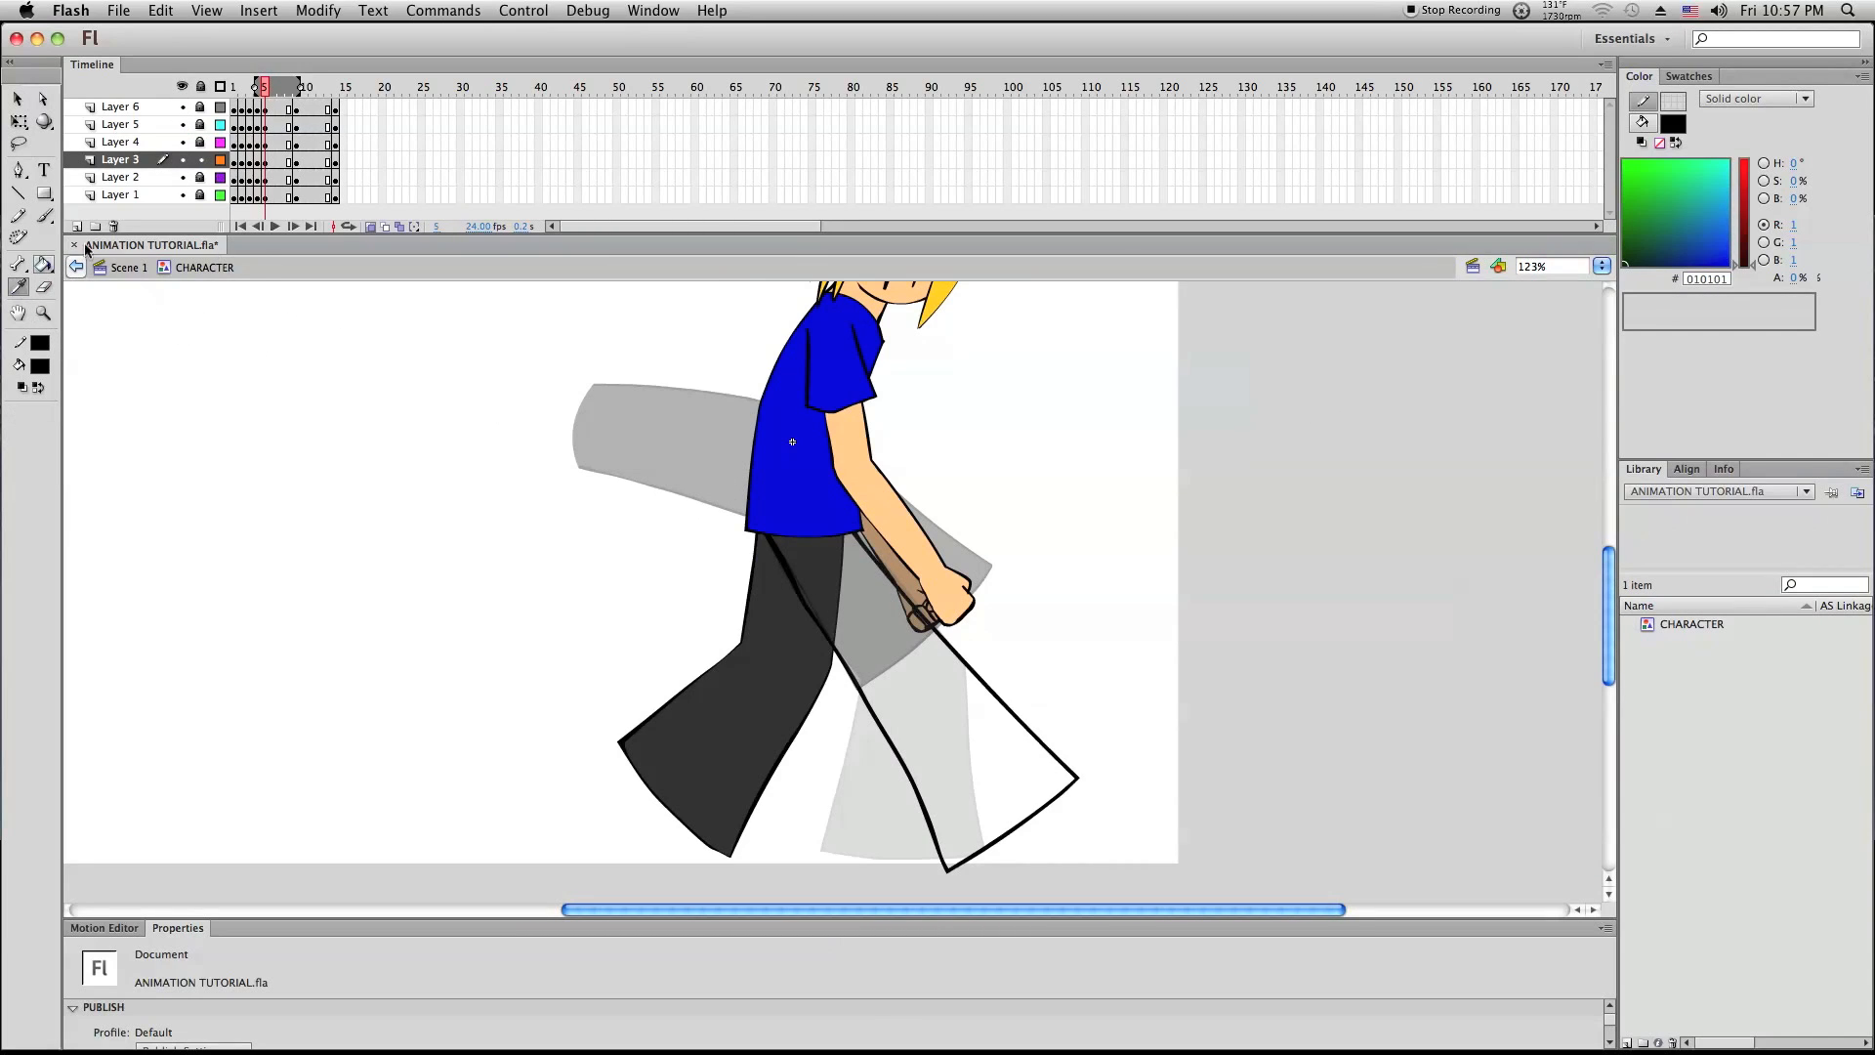
{"action": "left_click", "coordinate": [200, 86]}
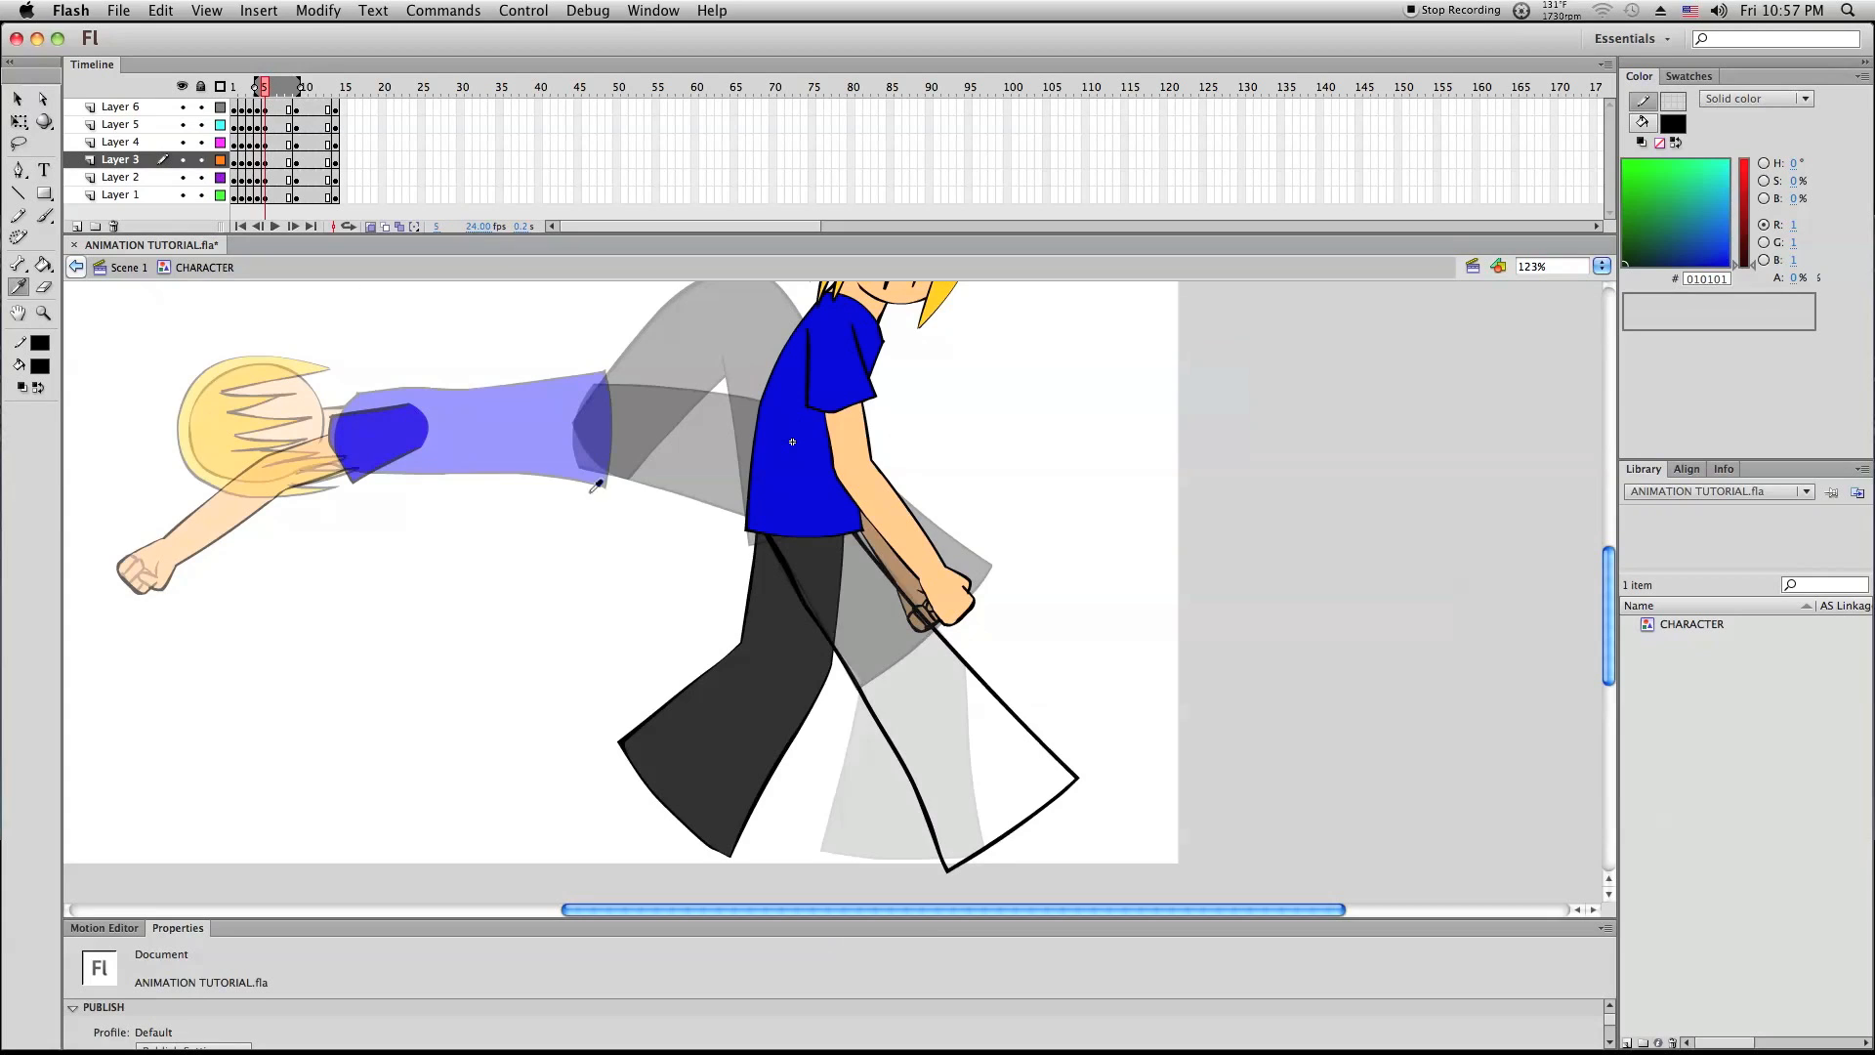
{"action": "left_click", "coordinate": [783, 641]}
{"action": "left_click", "coordinate": [959, 686]}
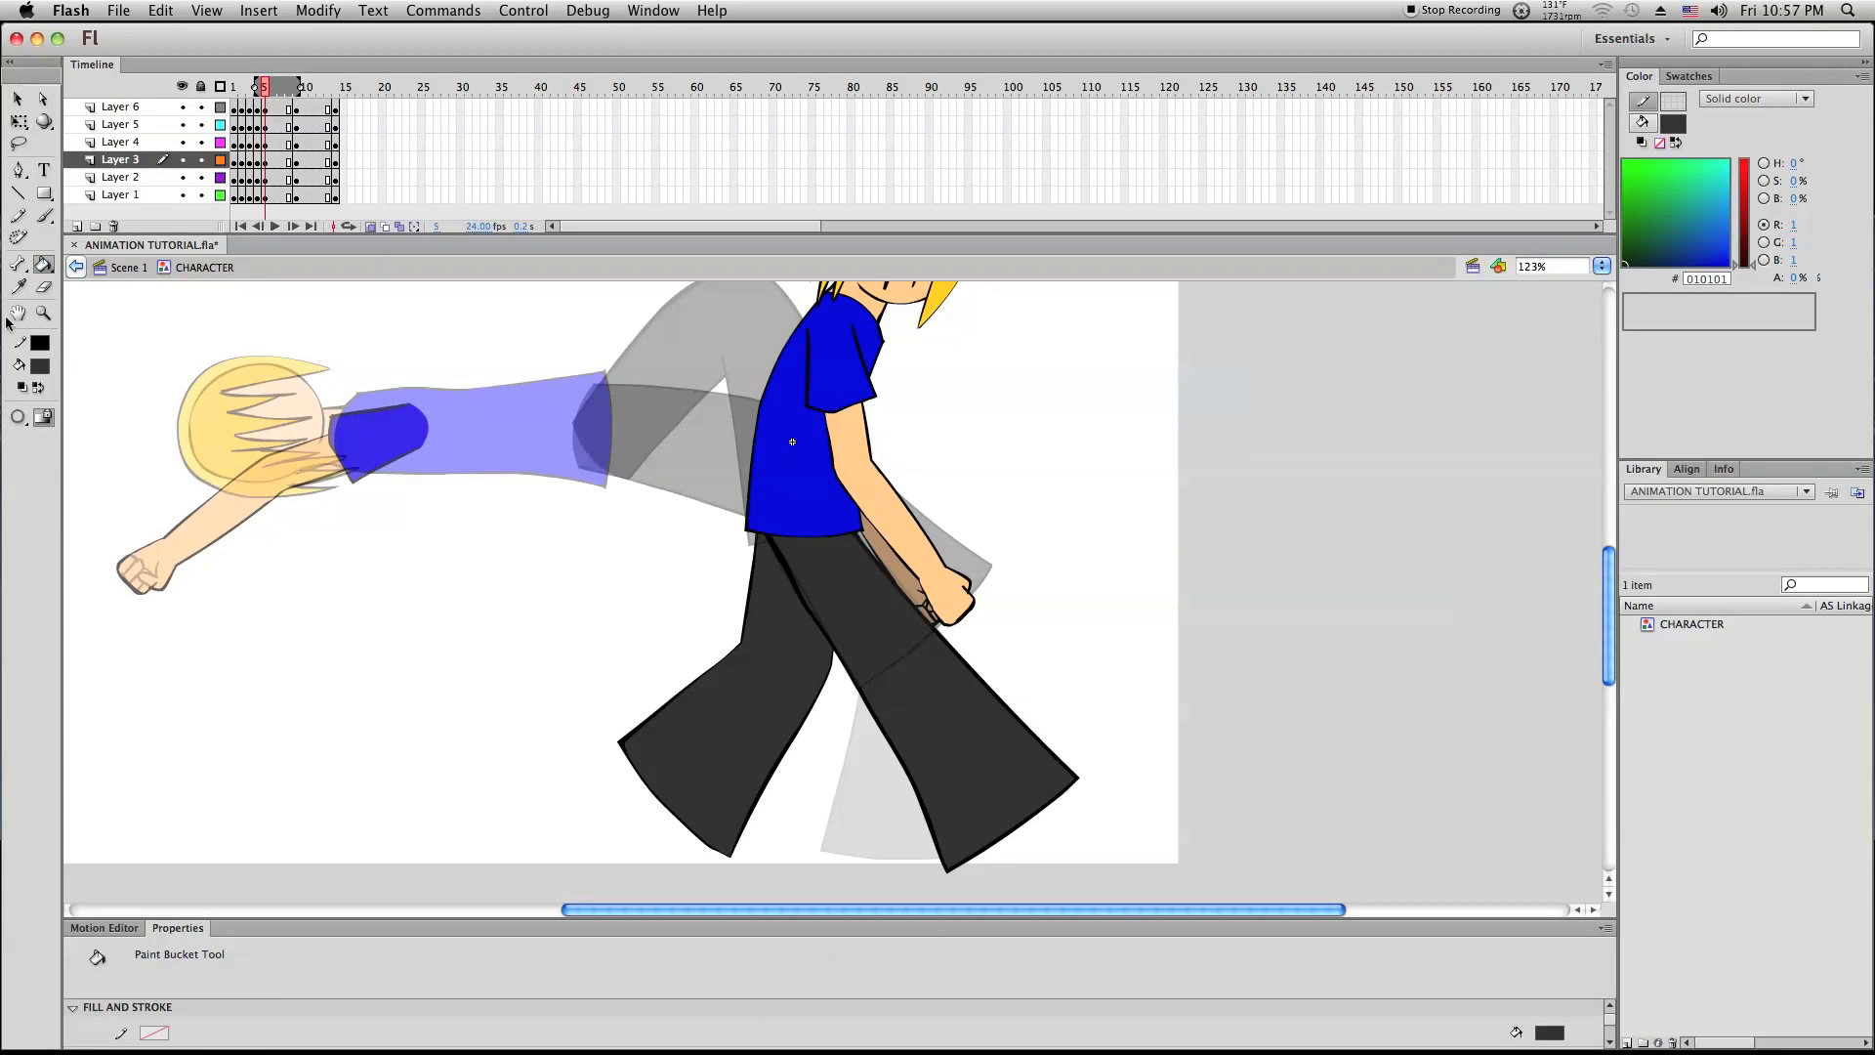
Turn off onion skinning so only the frame 5 pose is shown
{"action": "left_click", "coordinate": [19, 99]}
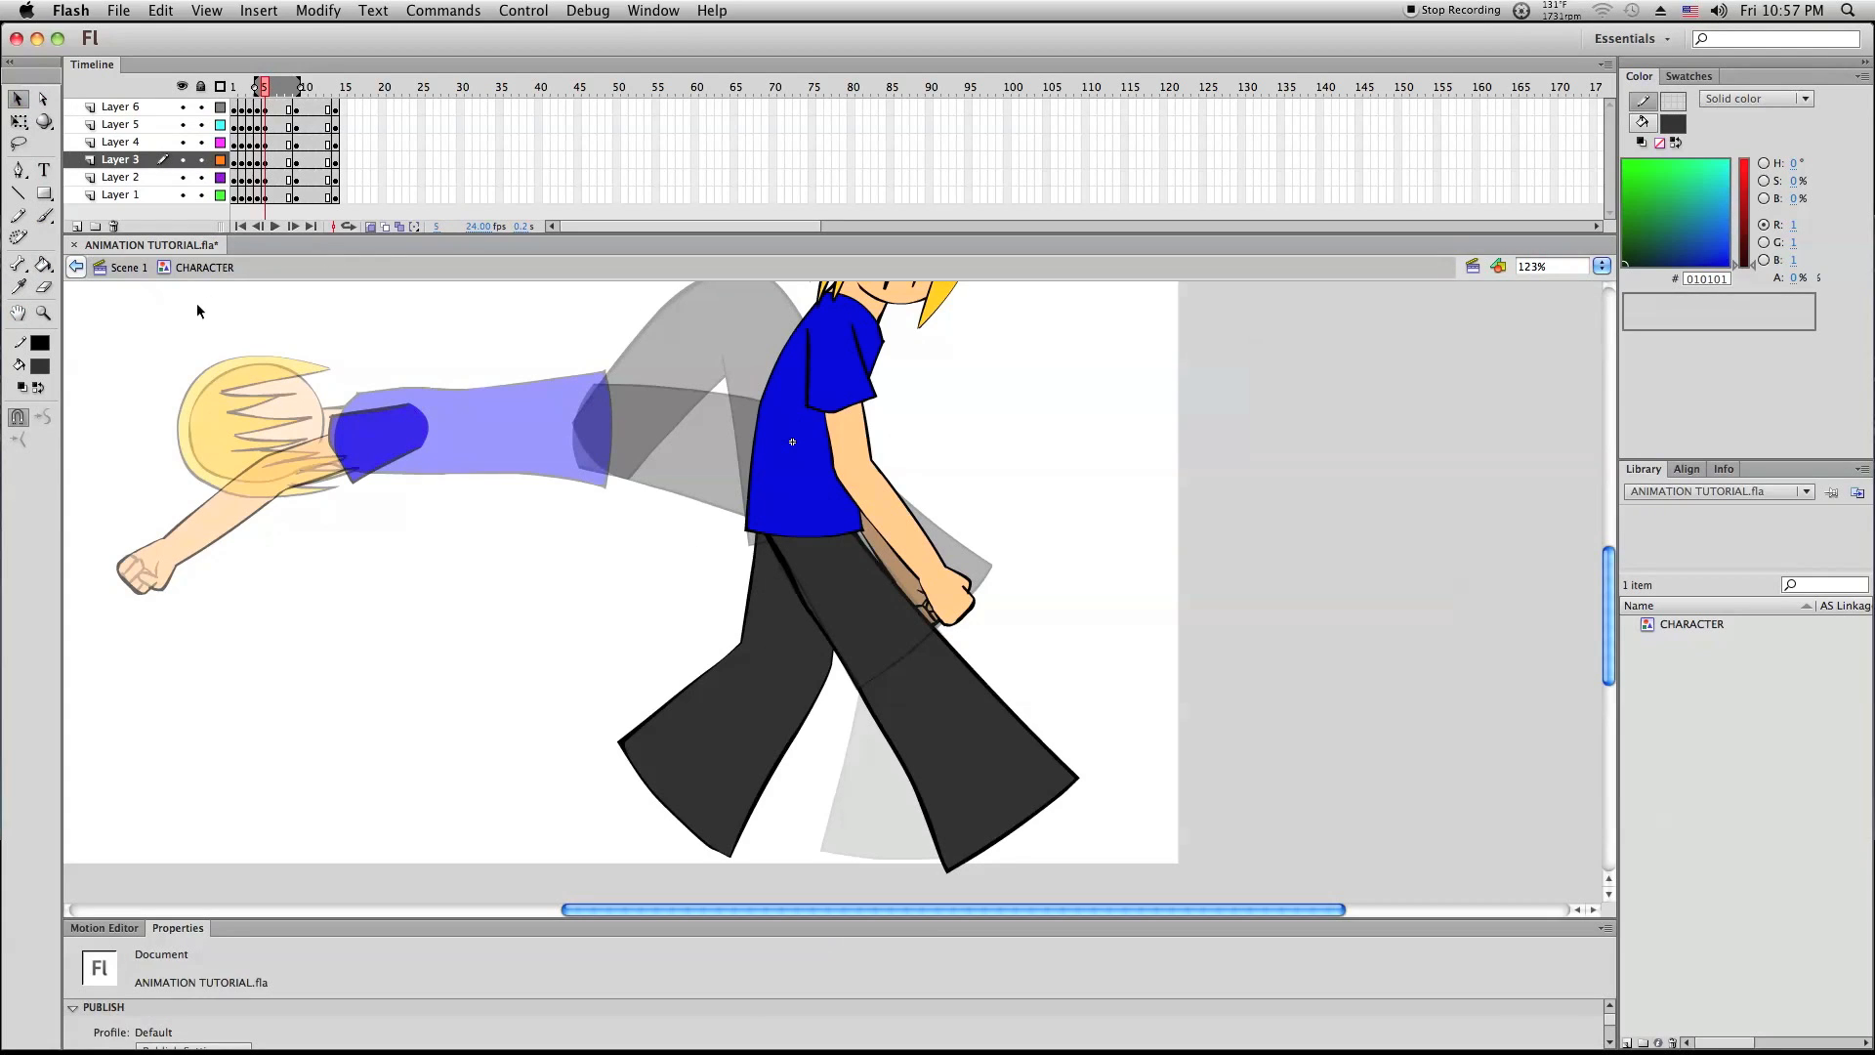
{"action": "left_click_drag", "start_coordinate": [1609, 570], "coordinate": [1608, 578]}
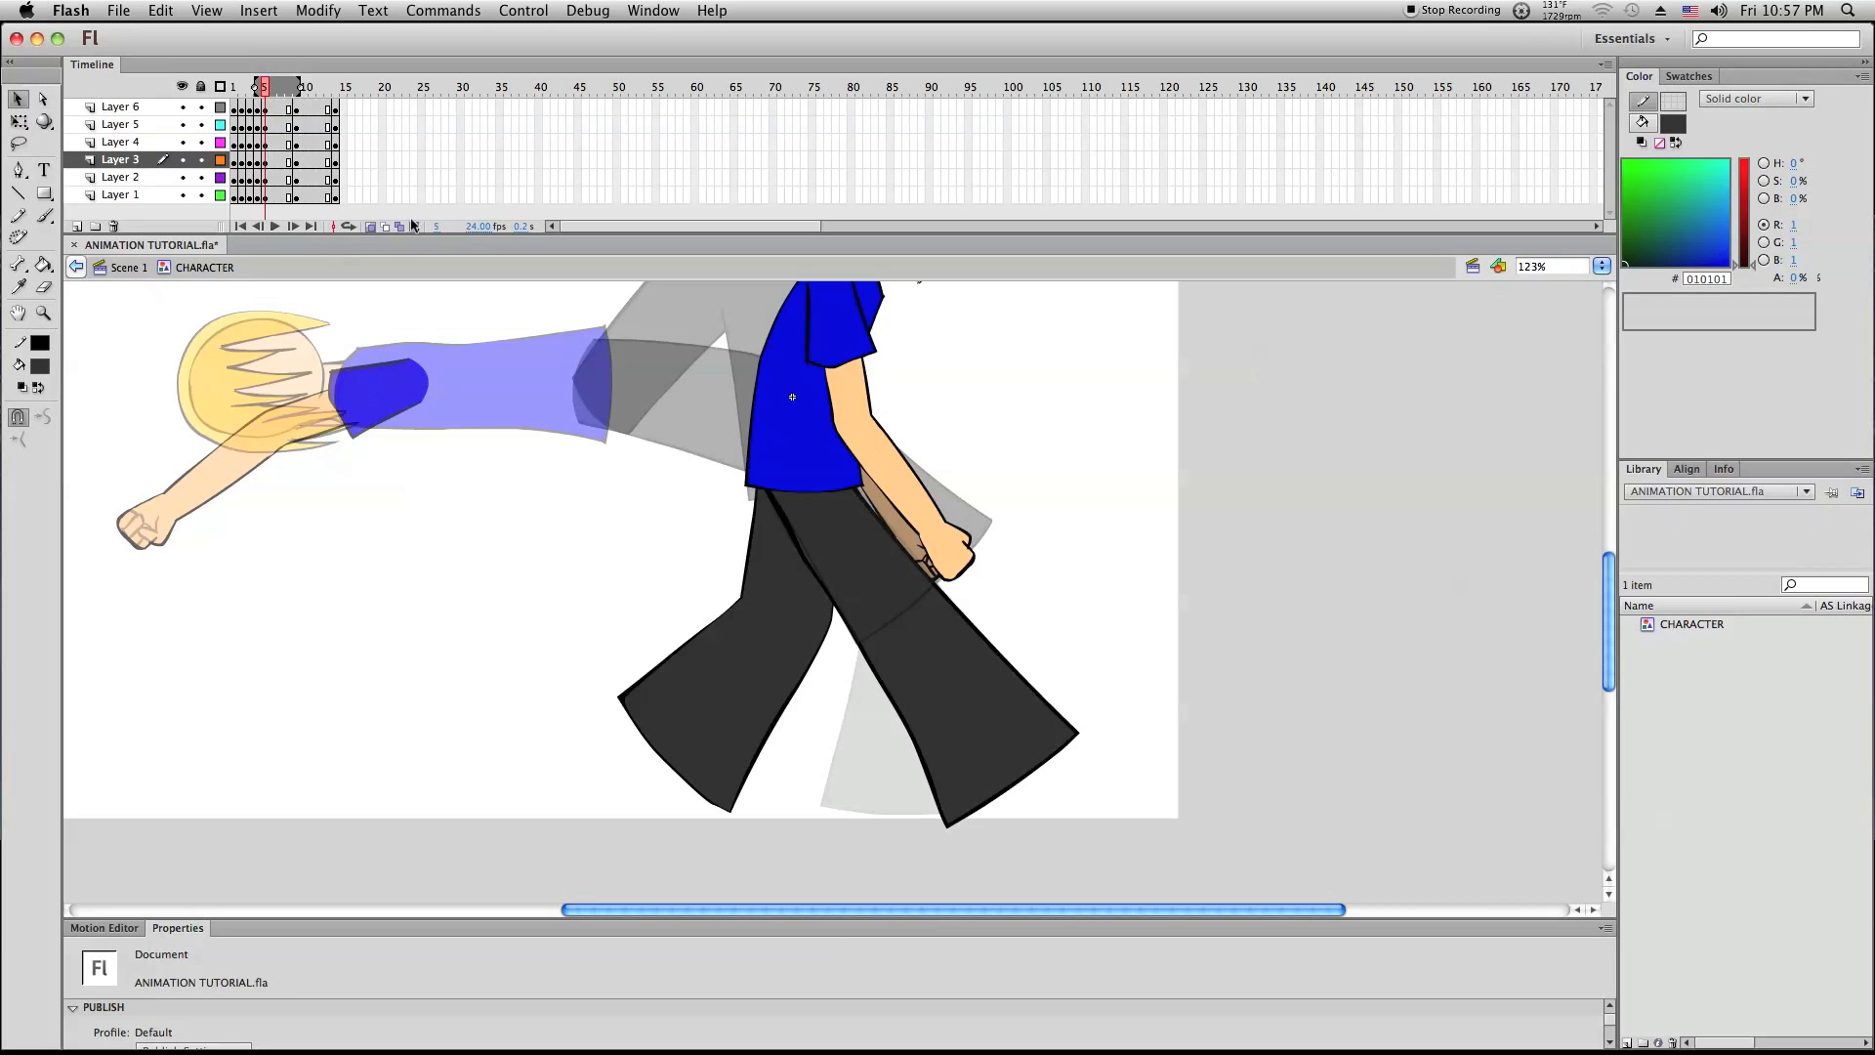
{"action": "left_click", "coordinate": [371, 228]}
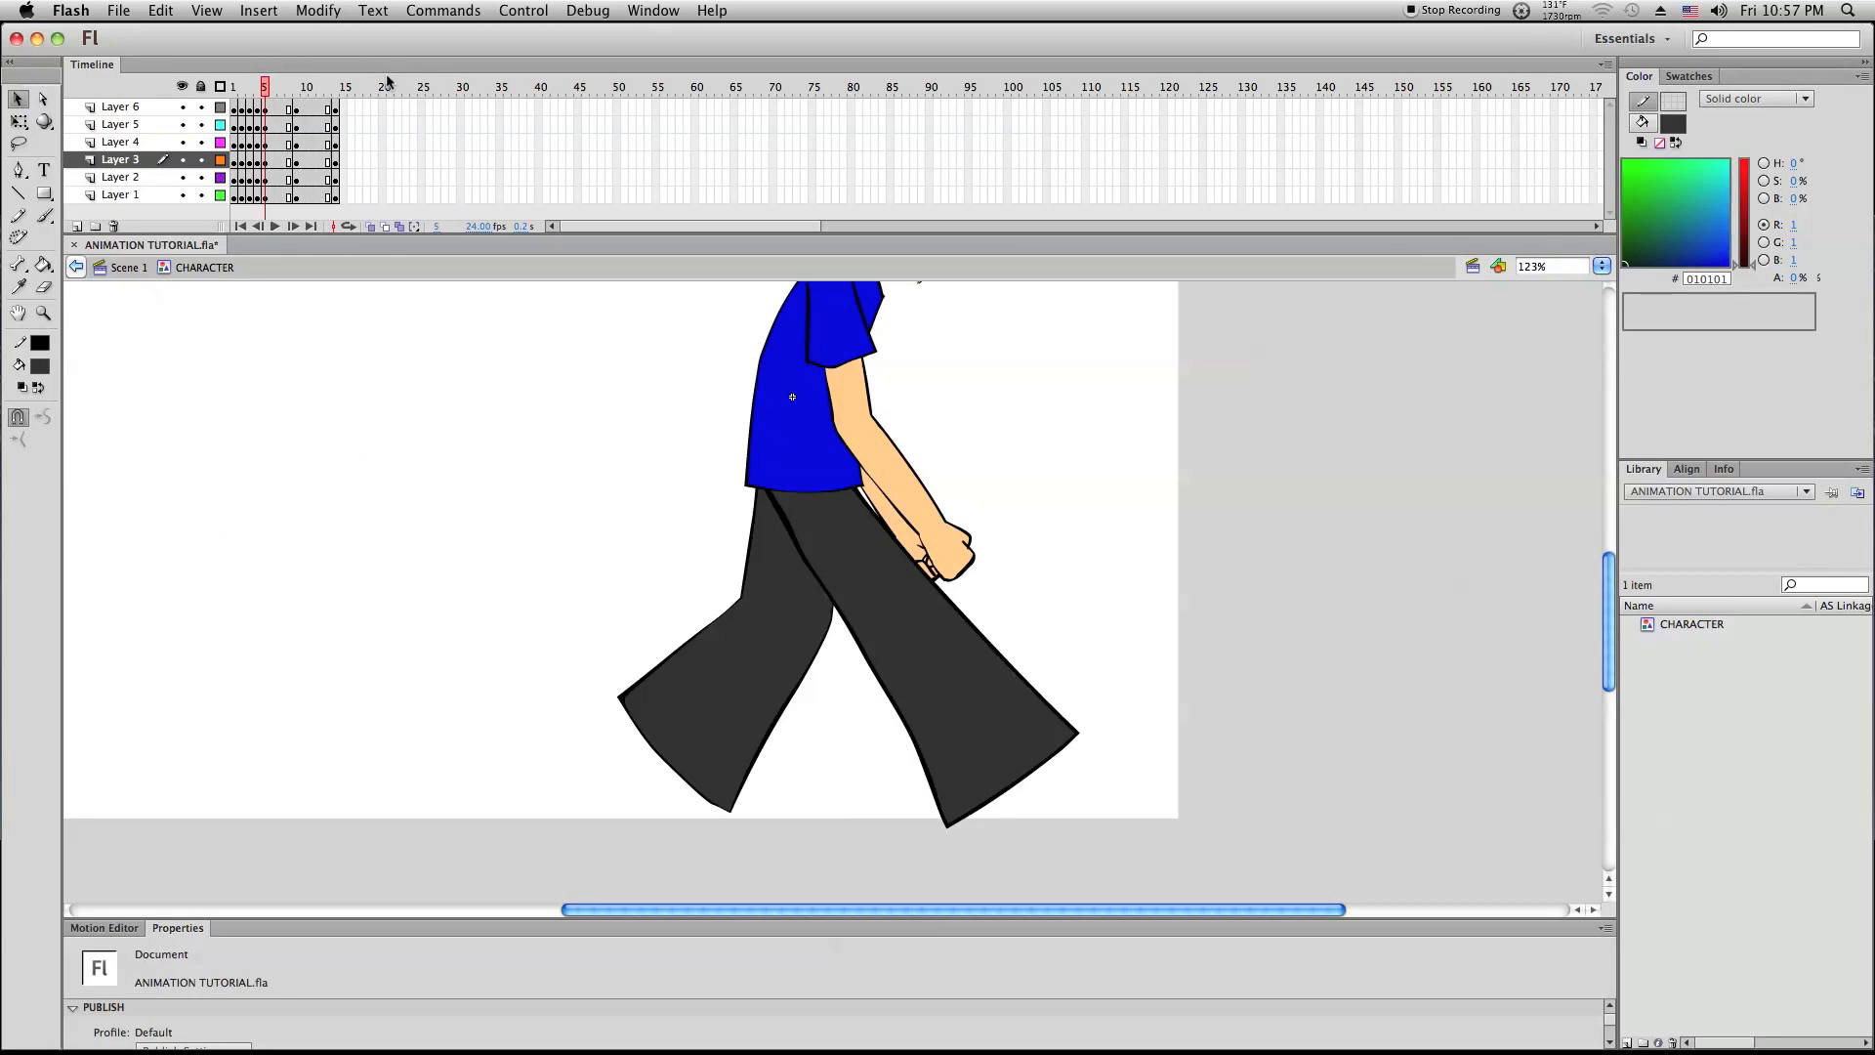
Lock all layers except Layer 3, rotate the front leg's lower half toward the back leg and align it beneath the knee
{"action": "key", "text": "q"}
{"action": "left_click", "coordinate": [202, 88]}
{"action": "left_click", "coordinate": [200, 160]}
{"action": "left_click_drag", "start_coordinate": [699, 841], "coordinate": [1260, 618]}
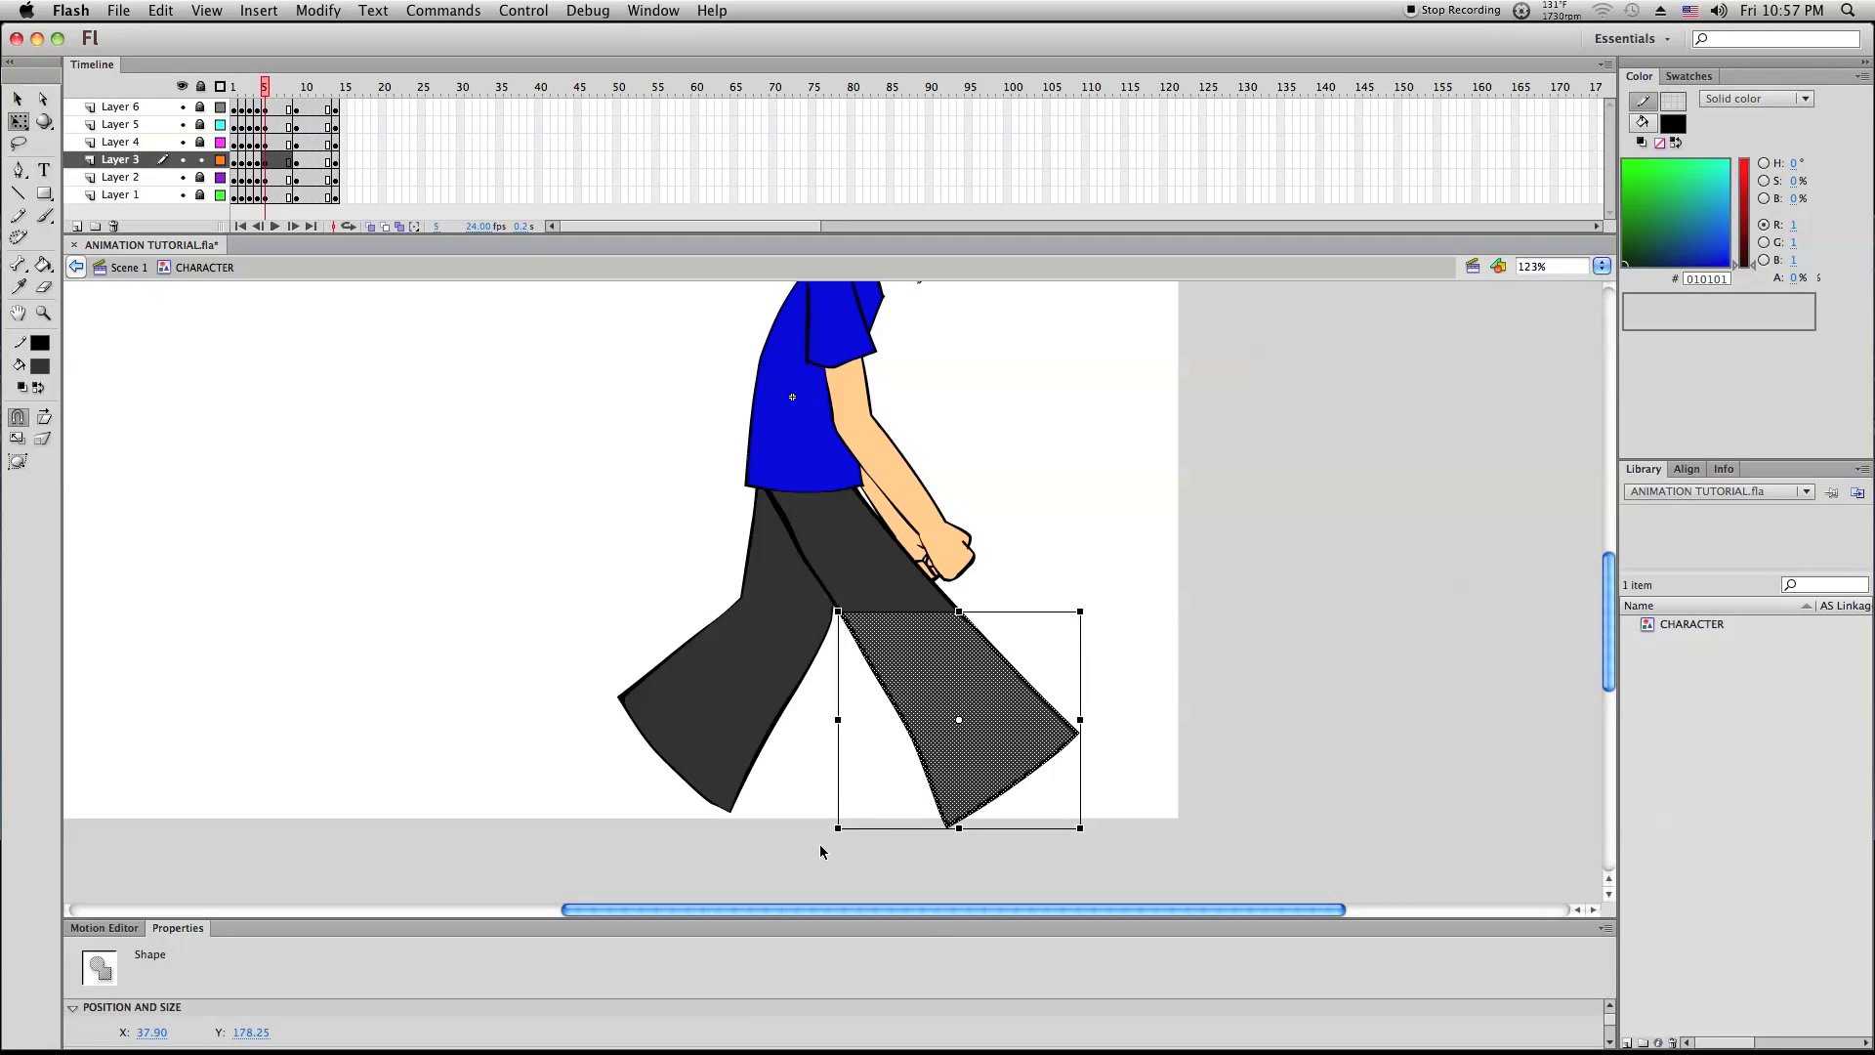
{"action": "left_click_drag", "start_coordinate": [831, 831], "coordinate": [792, 811]}
{"action": "left_click_drag", "start_coordinate": [946, 757], "coordinate": [906, 760]}
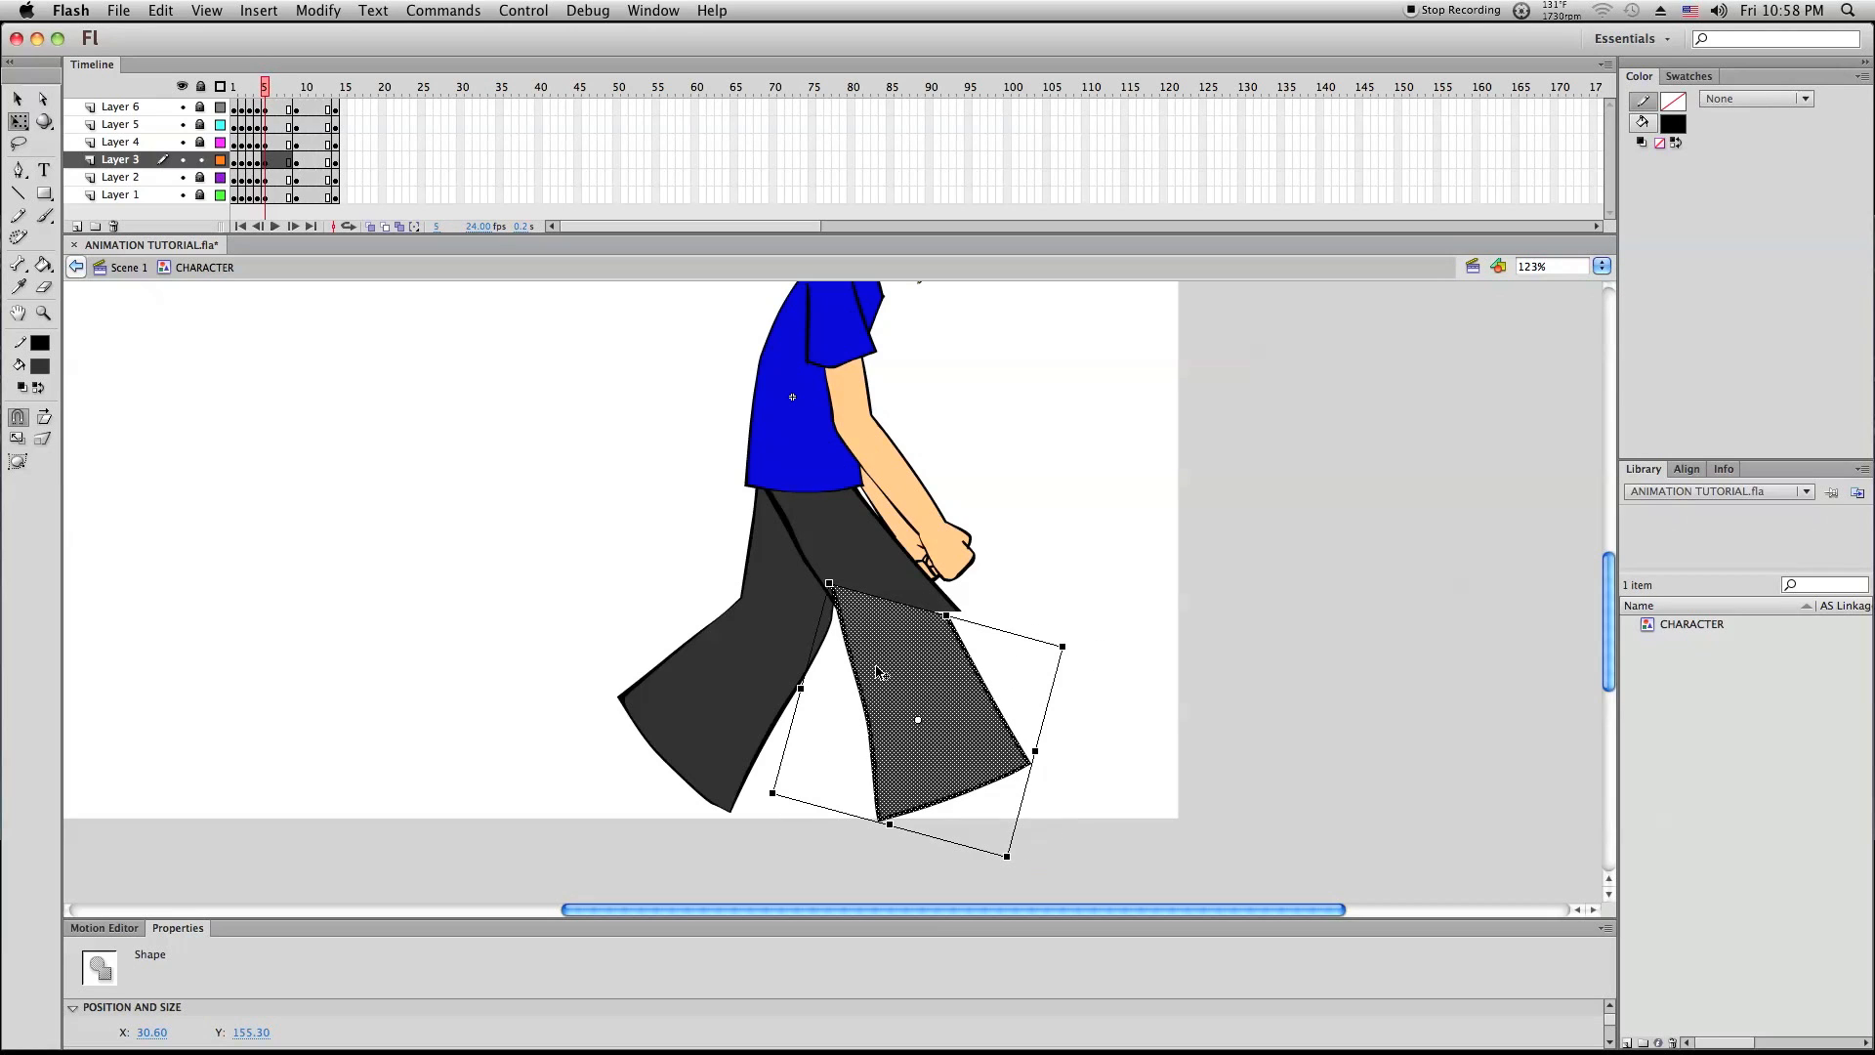
{"action": "left_click_drag", "start_coordinate": [901, 674], "coordinate": [914, 673]}
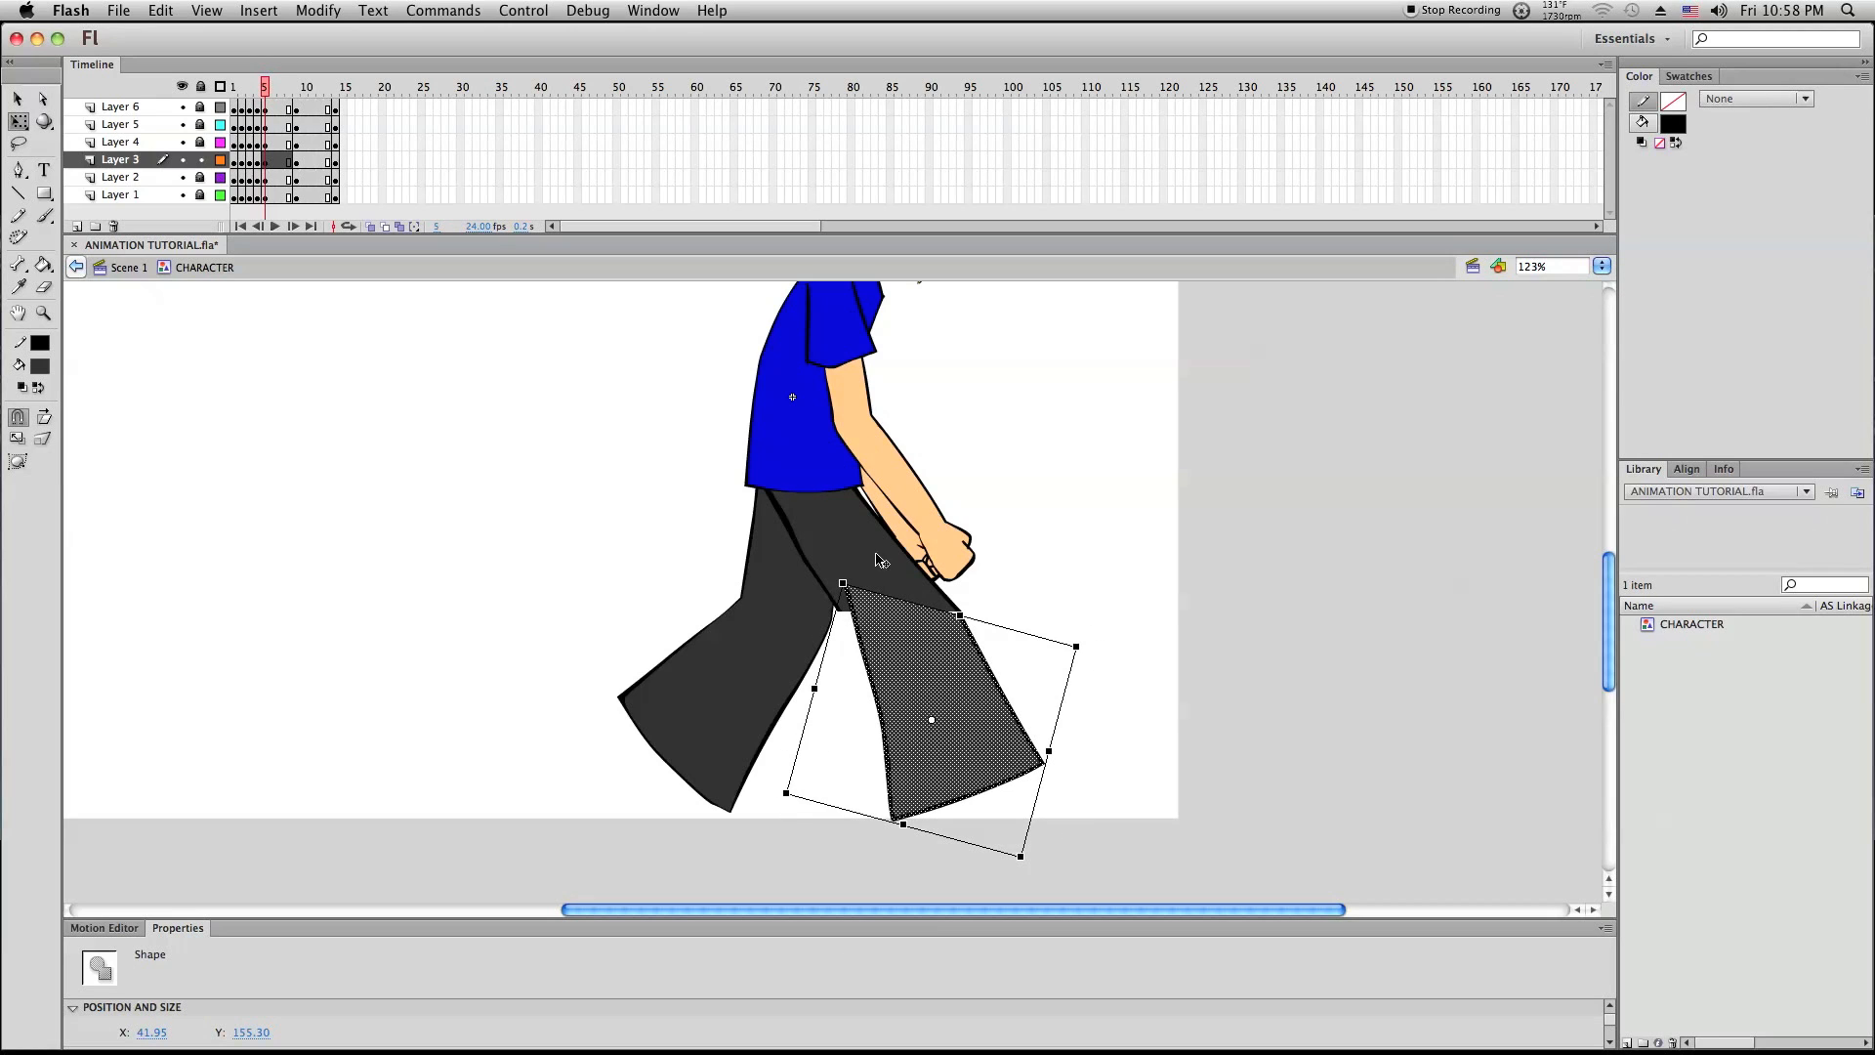
Move the front leg's lower half aside, trim its slanted top edge straight and place it back just beneath the thigh
{"action": "left_click", "coordinate": [43, 313]}
{"action": "left_click_drag", "start_coordinate": [586, 468], "coordinate": [1249, 844]}
{"action": "left_click", "coordinate": [18, 121]}
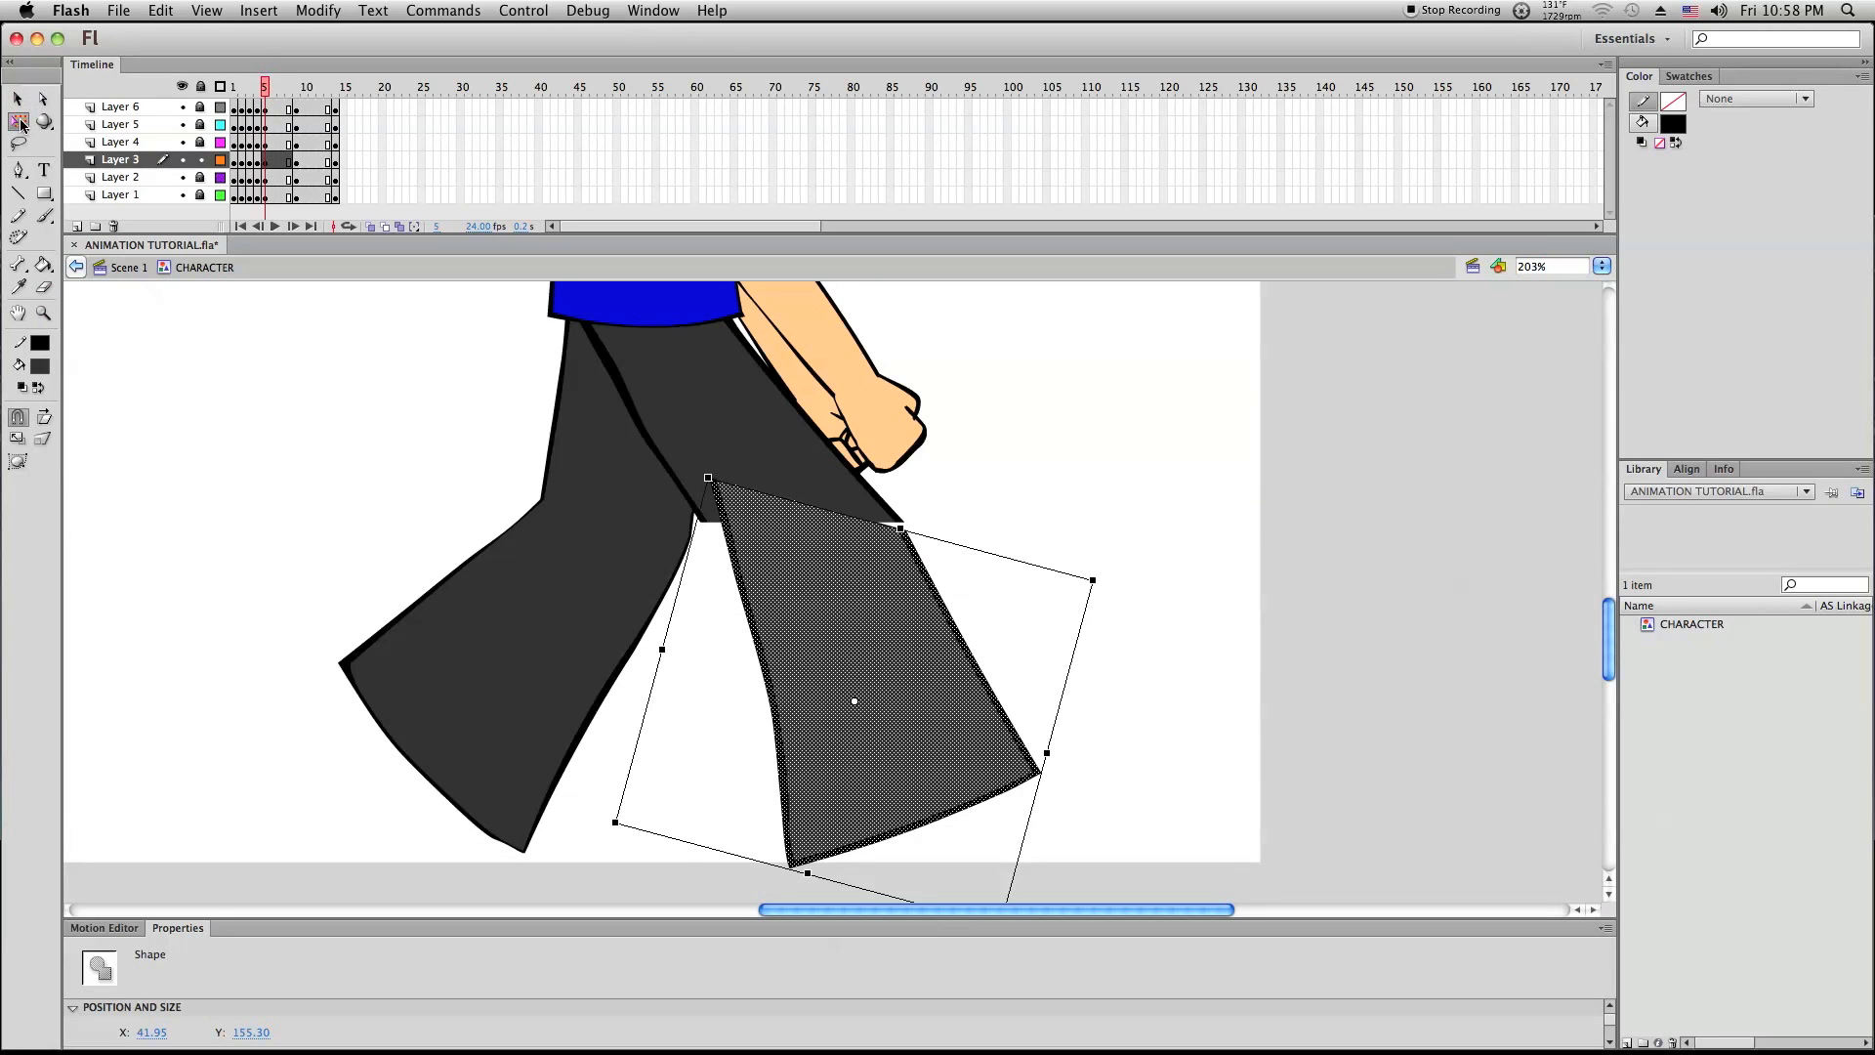
{"action": "left_click_drag", "start_coordinate": [938, 672], "coordinate": [1269, 640]}
{"action": "left_click_drag", "start_coordinate": [1031, 437], "coordinate": [1330, 532]}
{"action": "key", "text": "Delete"}
{"action": "left_click_drag", "start_coordinate": [1504, 519], "coordinate": [1013, 947]}
{"action": "left_click_drag", "start_coordinate": [1176, 683], "coordinate": [819, 714]}
{"action": "left_click", "coordinate": [918, 516]}
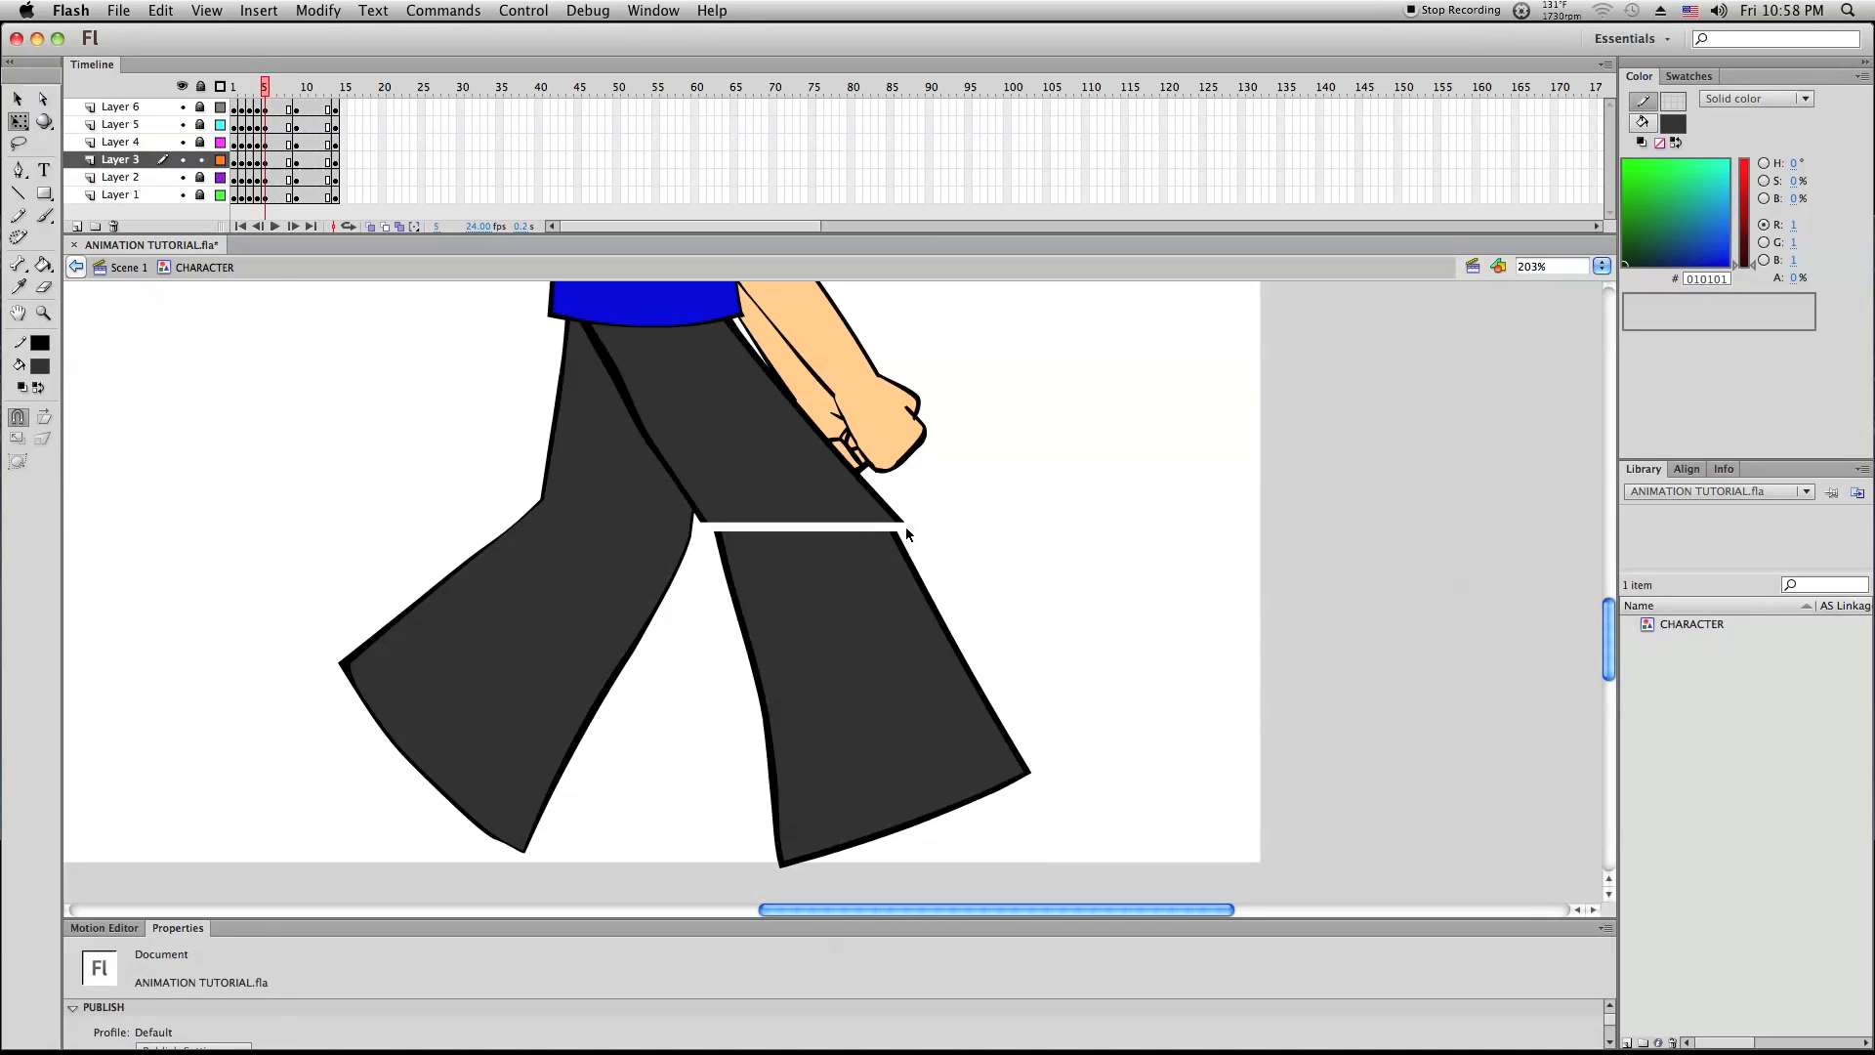
Join the thigh's lower corners to the lower leg's top corners to close the knee gap, and refine the thigh's back outline
{"action": "left_click_drag", "start_coordinate": [890, 524], "coordinate": [897, 532]}
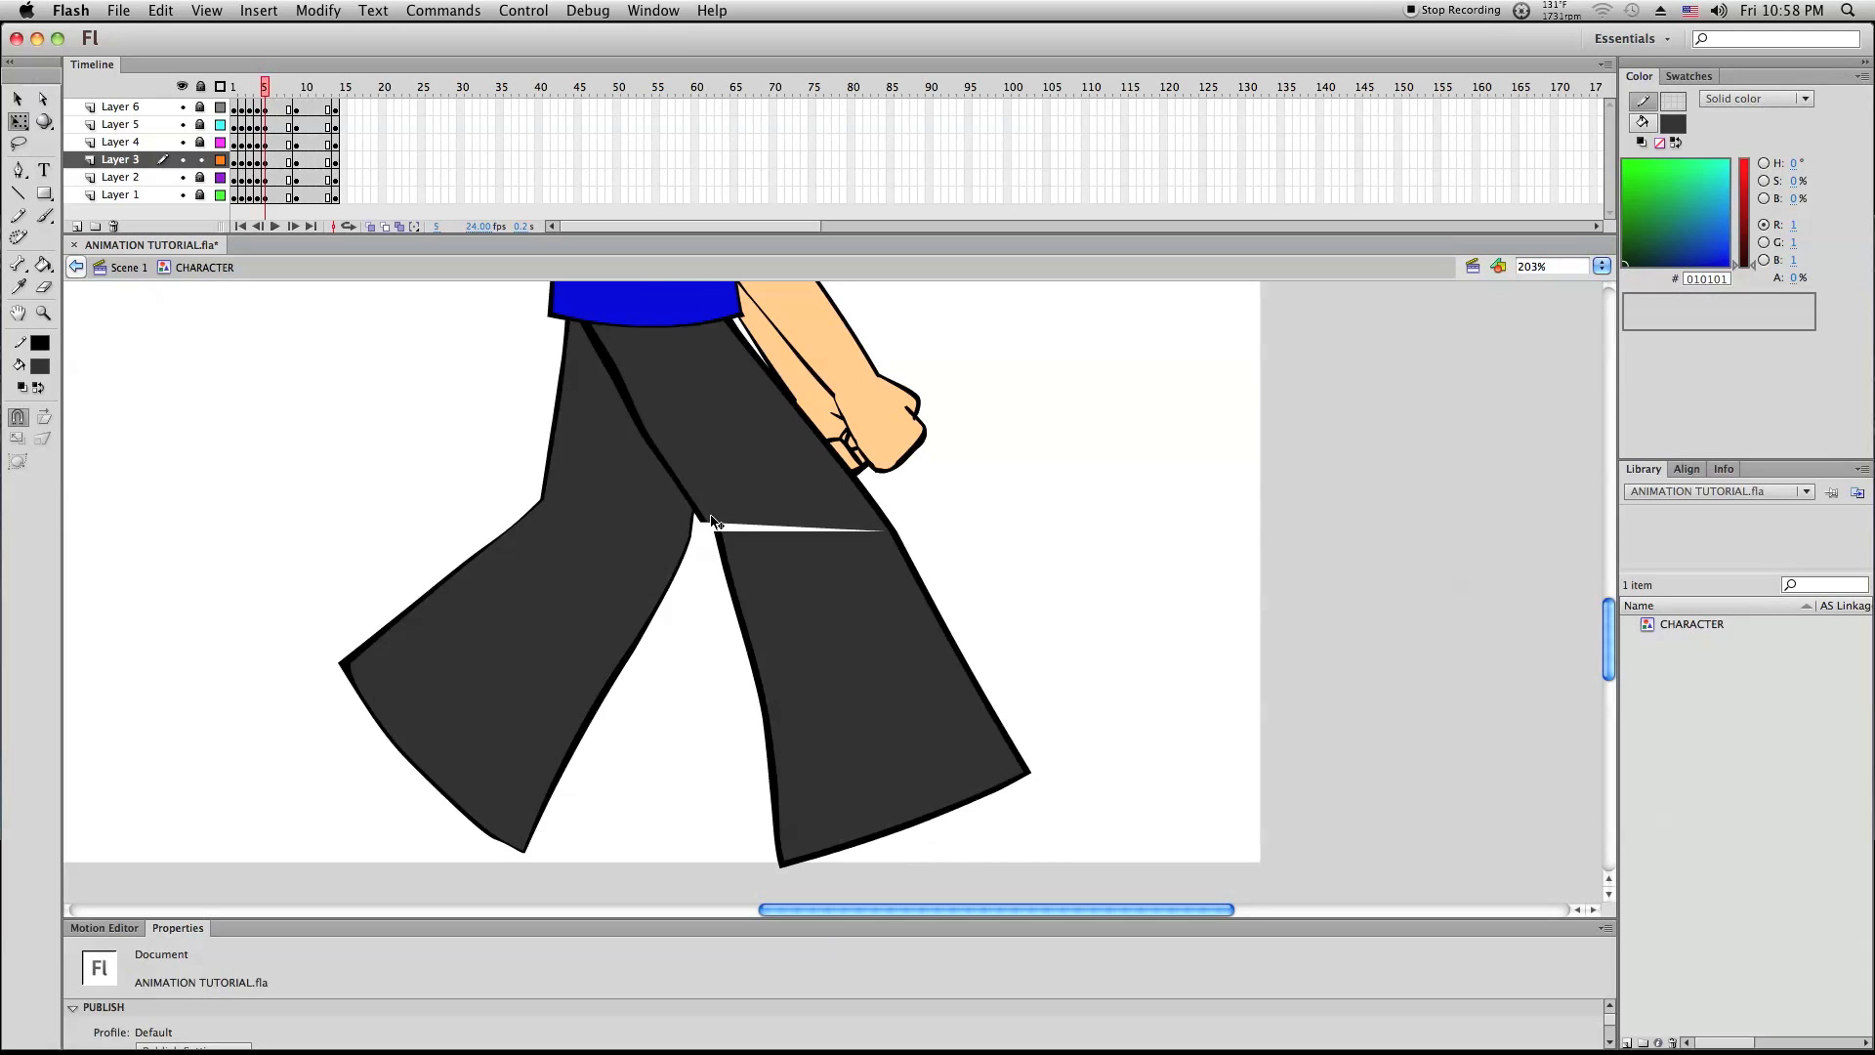
{"action": "left_click_drag", "start_coordinate": [716, 528], "coordinate": [702, 524]}
{"action": "mouse_move", "coordinate": [605, 367]}
{"action": "left_mouse_down"}
{"action": "mouse_move", "coordinate": [624, 391]}
{"action": "mouse_move", "coordinate": [596, 340]}
{"action": "mouse_move", "coordinate": [617, 394]}
{"action": "left_mouse_up"}
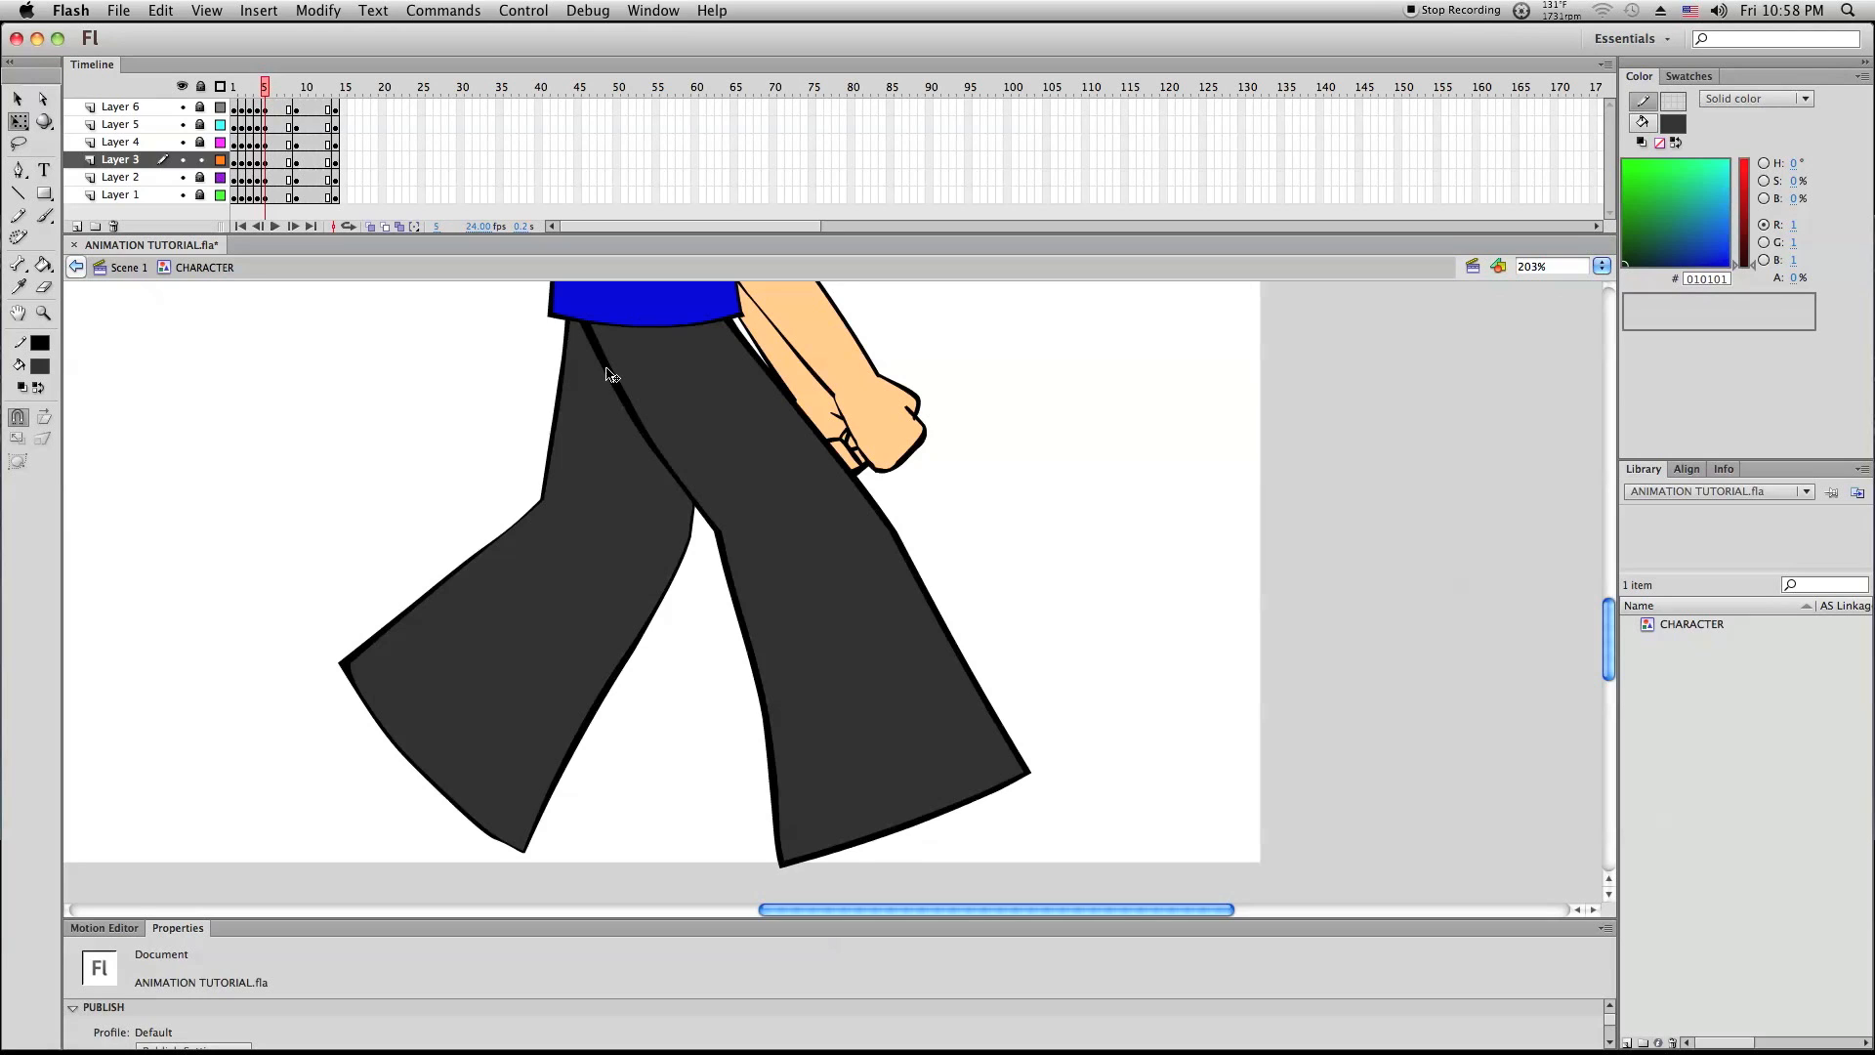
Unlock Layer 2 with Layer 3 locked, rotate the back leg forward toward the front leg and reposition it under the hip
{"action": "left_click", "coordinate": [41, 314]}
{"action": "left_click", "coordinate": [500, 400]}
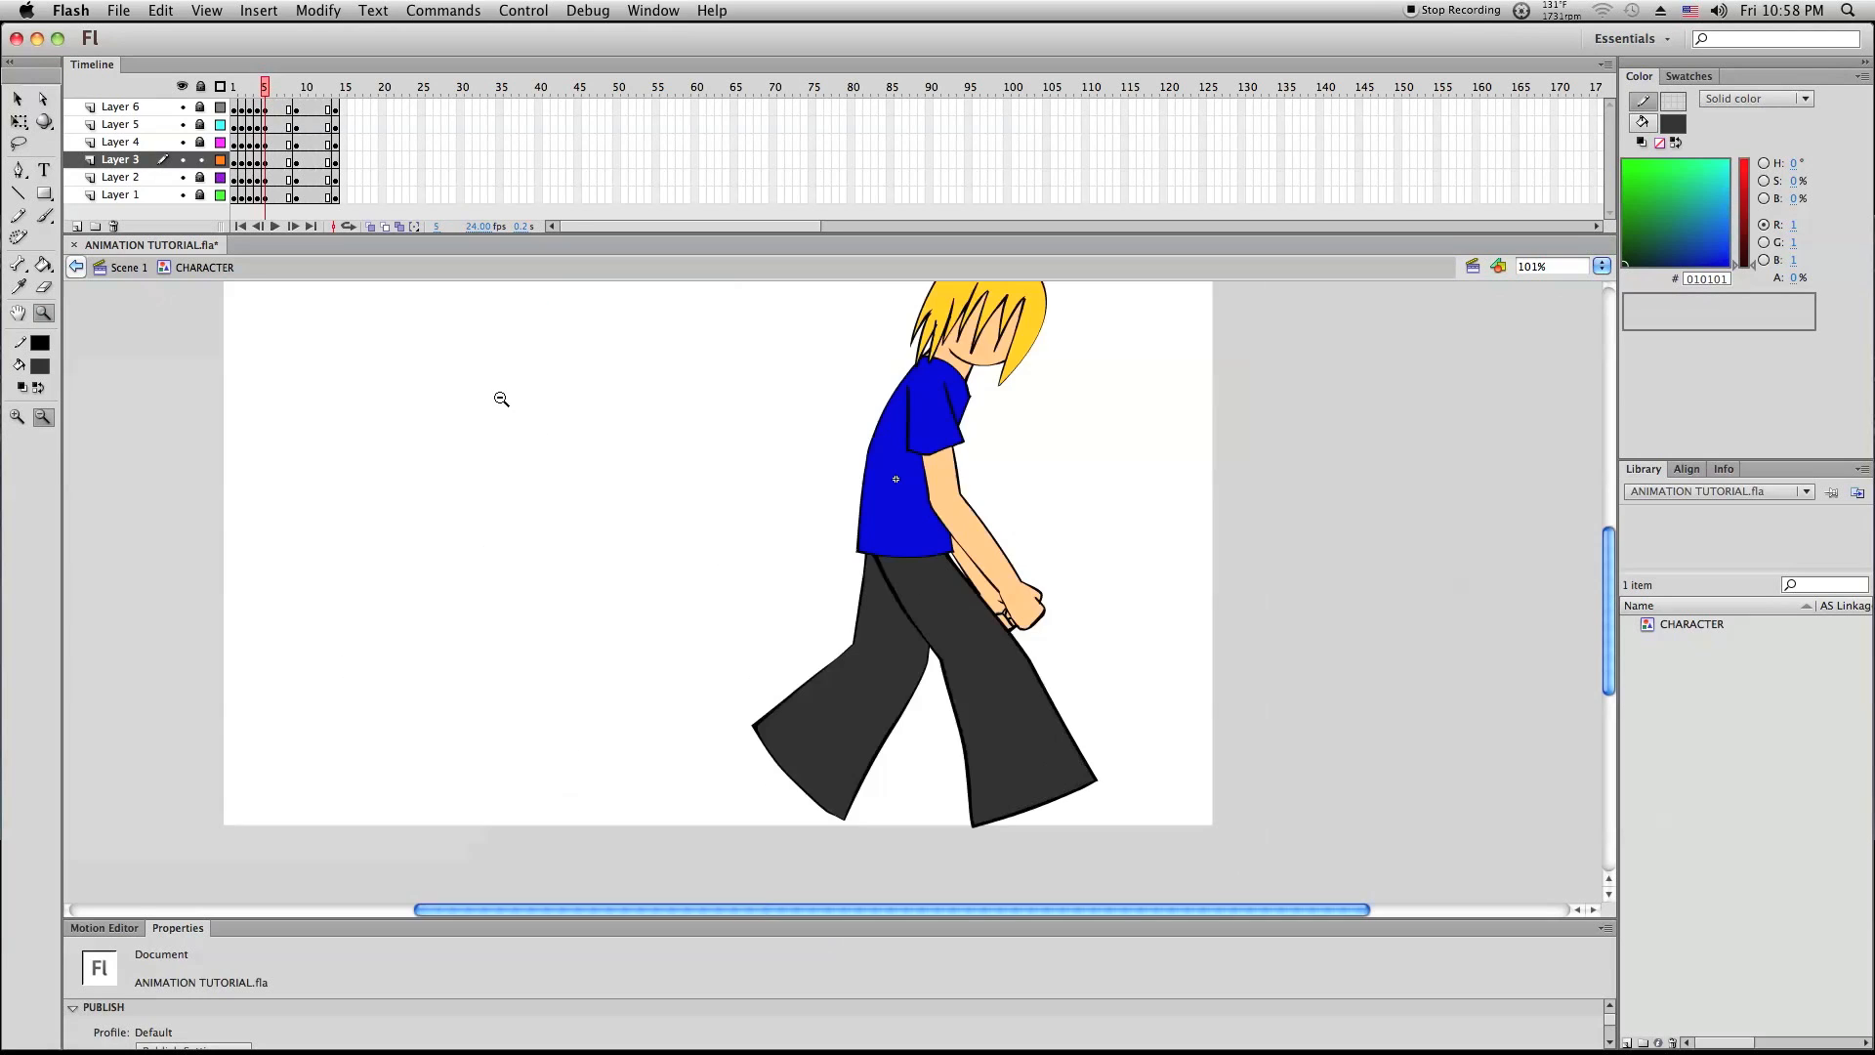
{"action": "left_click", "coordinate": [823, 520]}
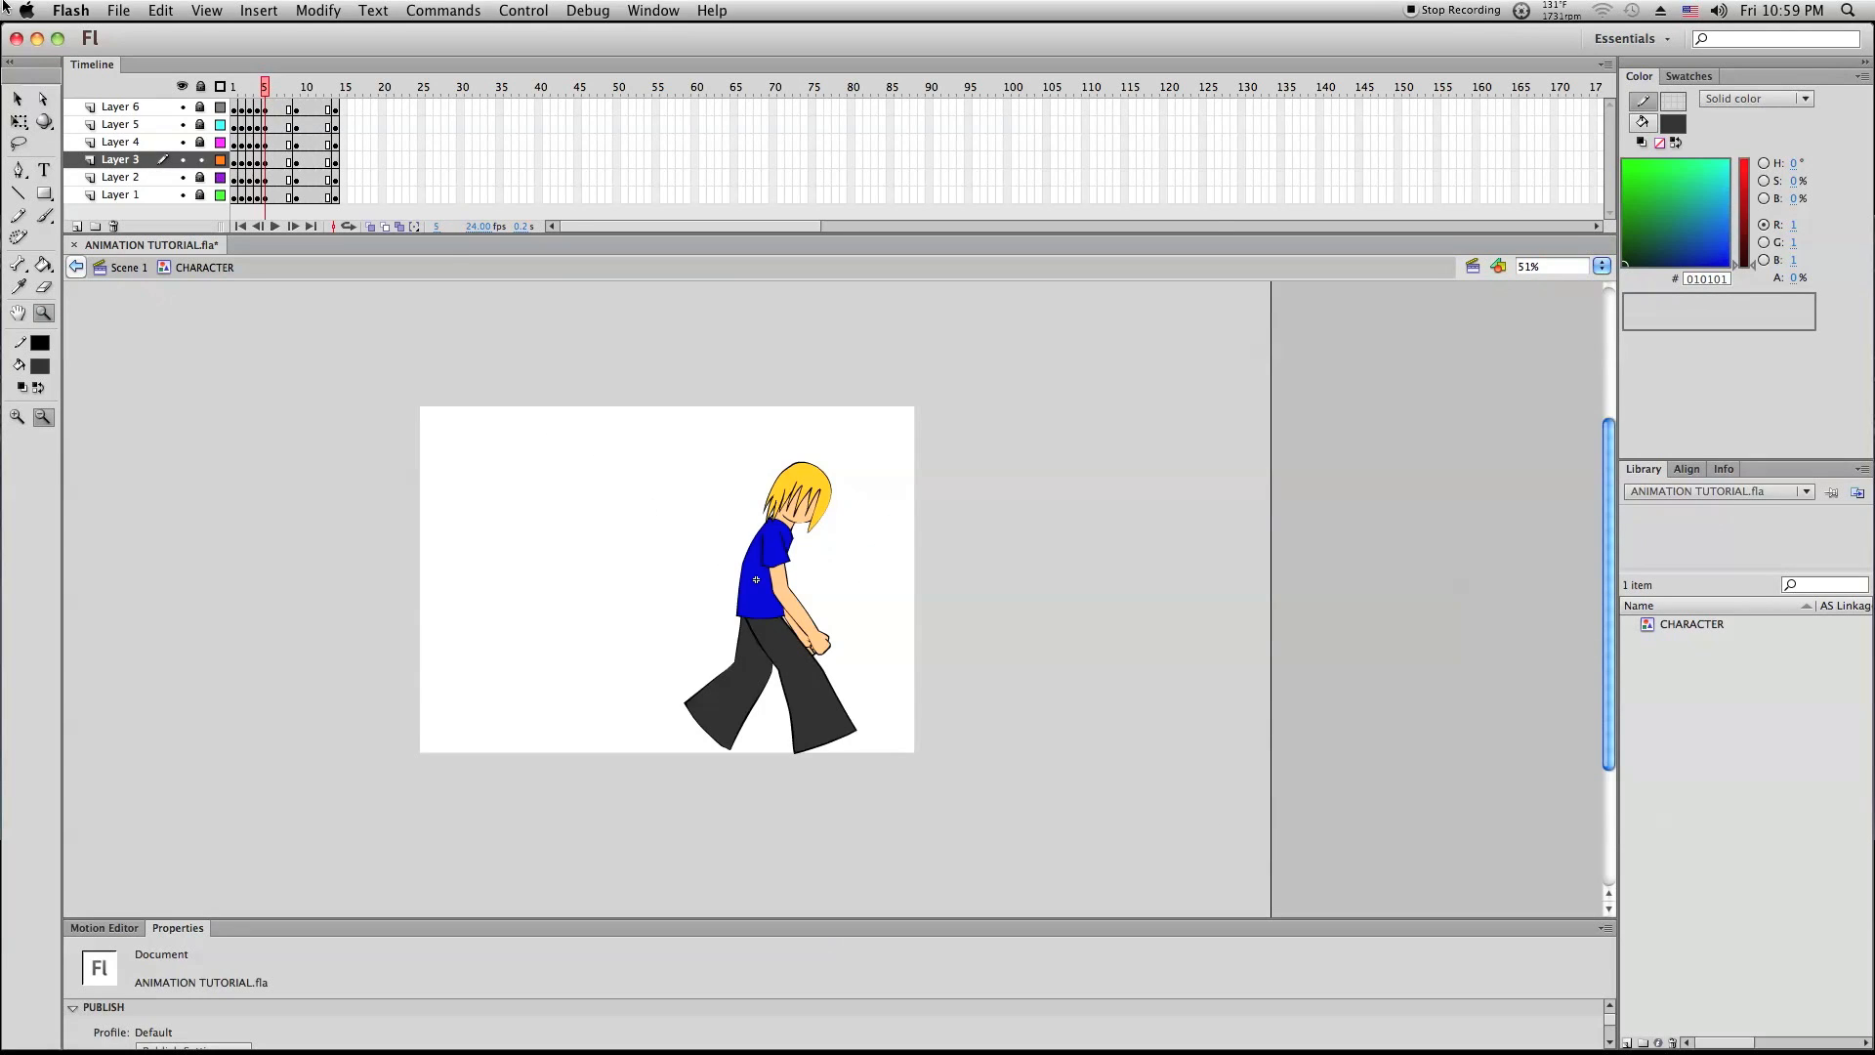
{"action": "left_click_drag", "start_coordinate": [582, 530], "coordinate": [917, 846]}
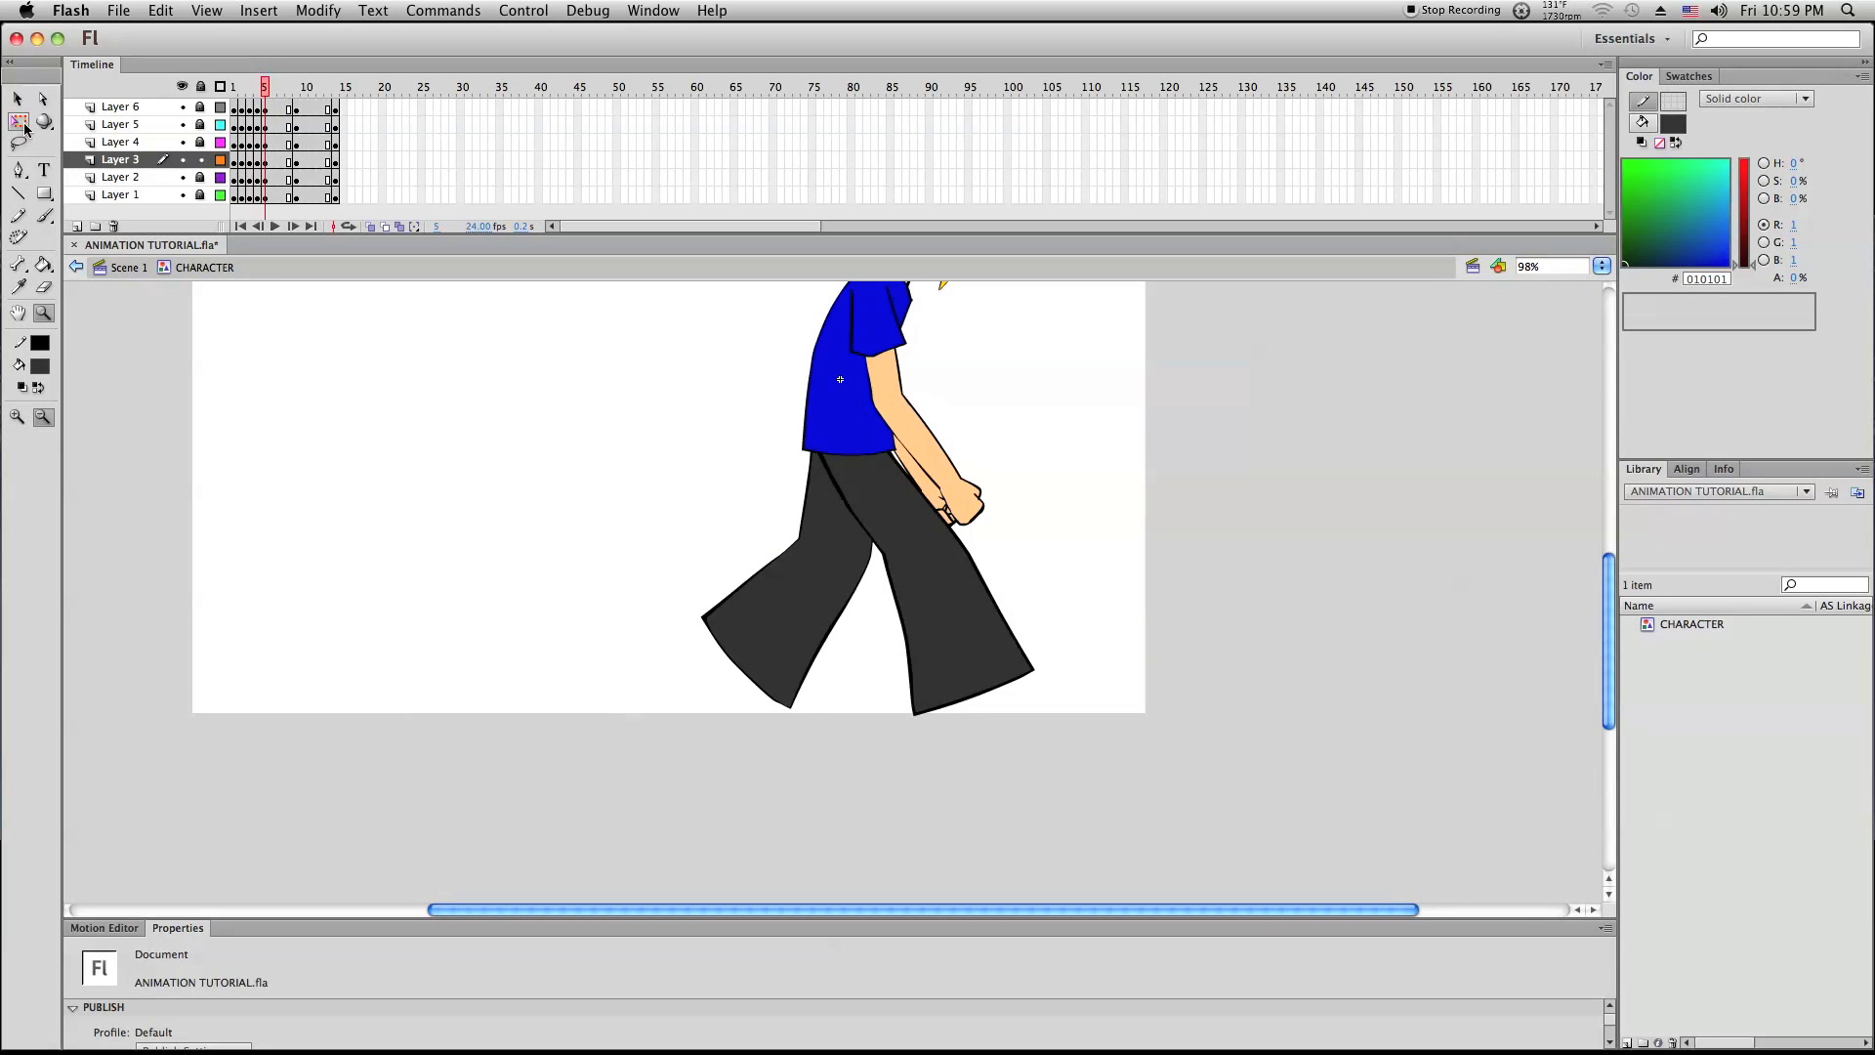
{"action": "left_click", "coordinate": [20, 121]}
{"action": "left_click", "coordinate": [201, 177]}
{"action": "left_click", "coordinate": [141, 164]}
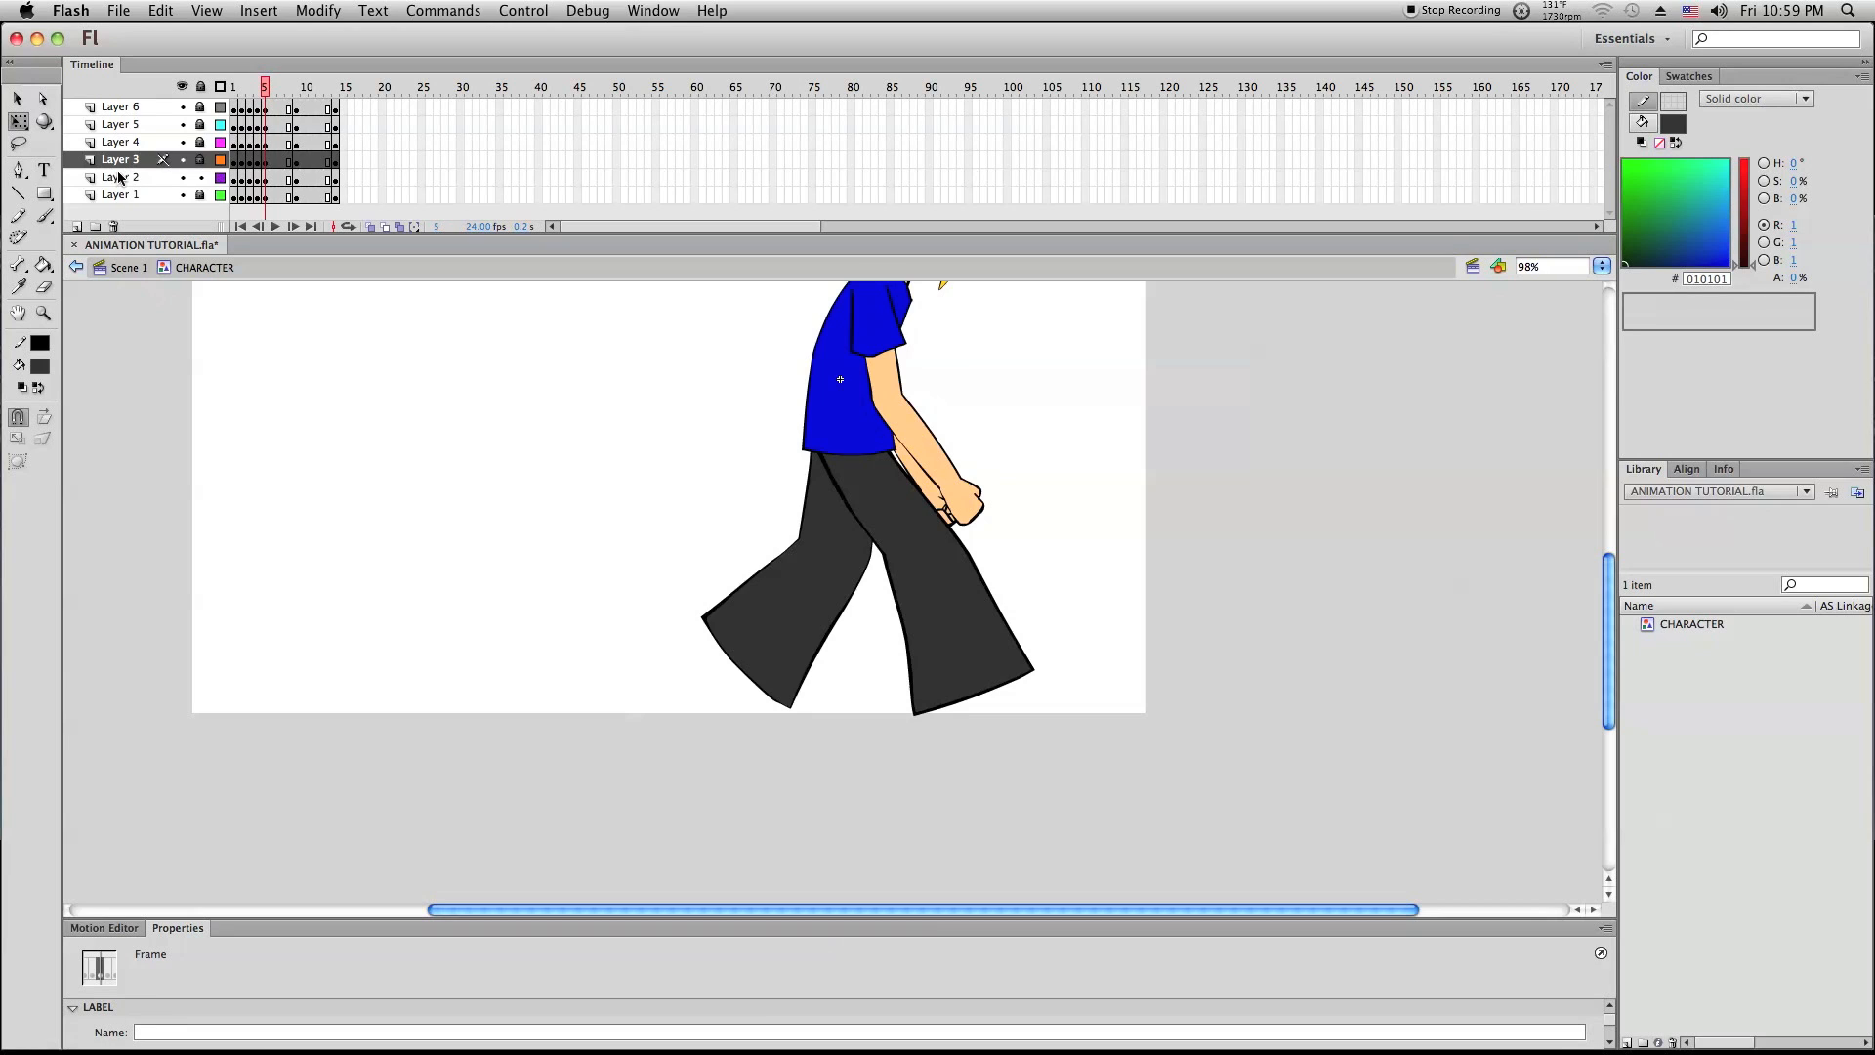
{"action": "left_click", "coordinate": [117, 176]}
{"action": "left_click_drag", "start_coordinate": [886, 706], "coordinate": [889, 711]}
{"action": "key", "text": "super+z"}
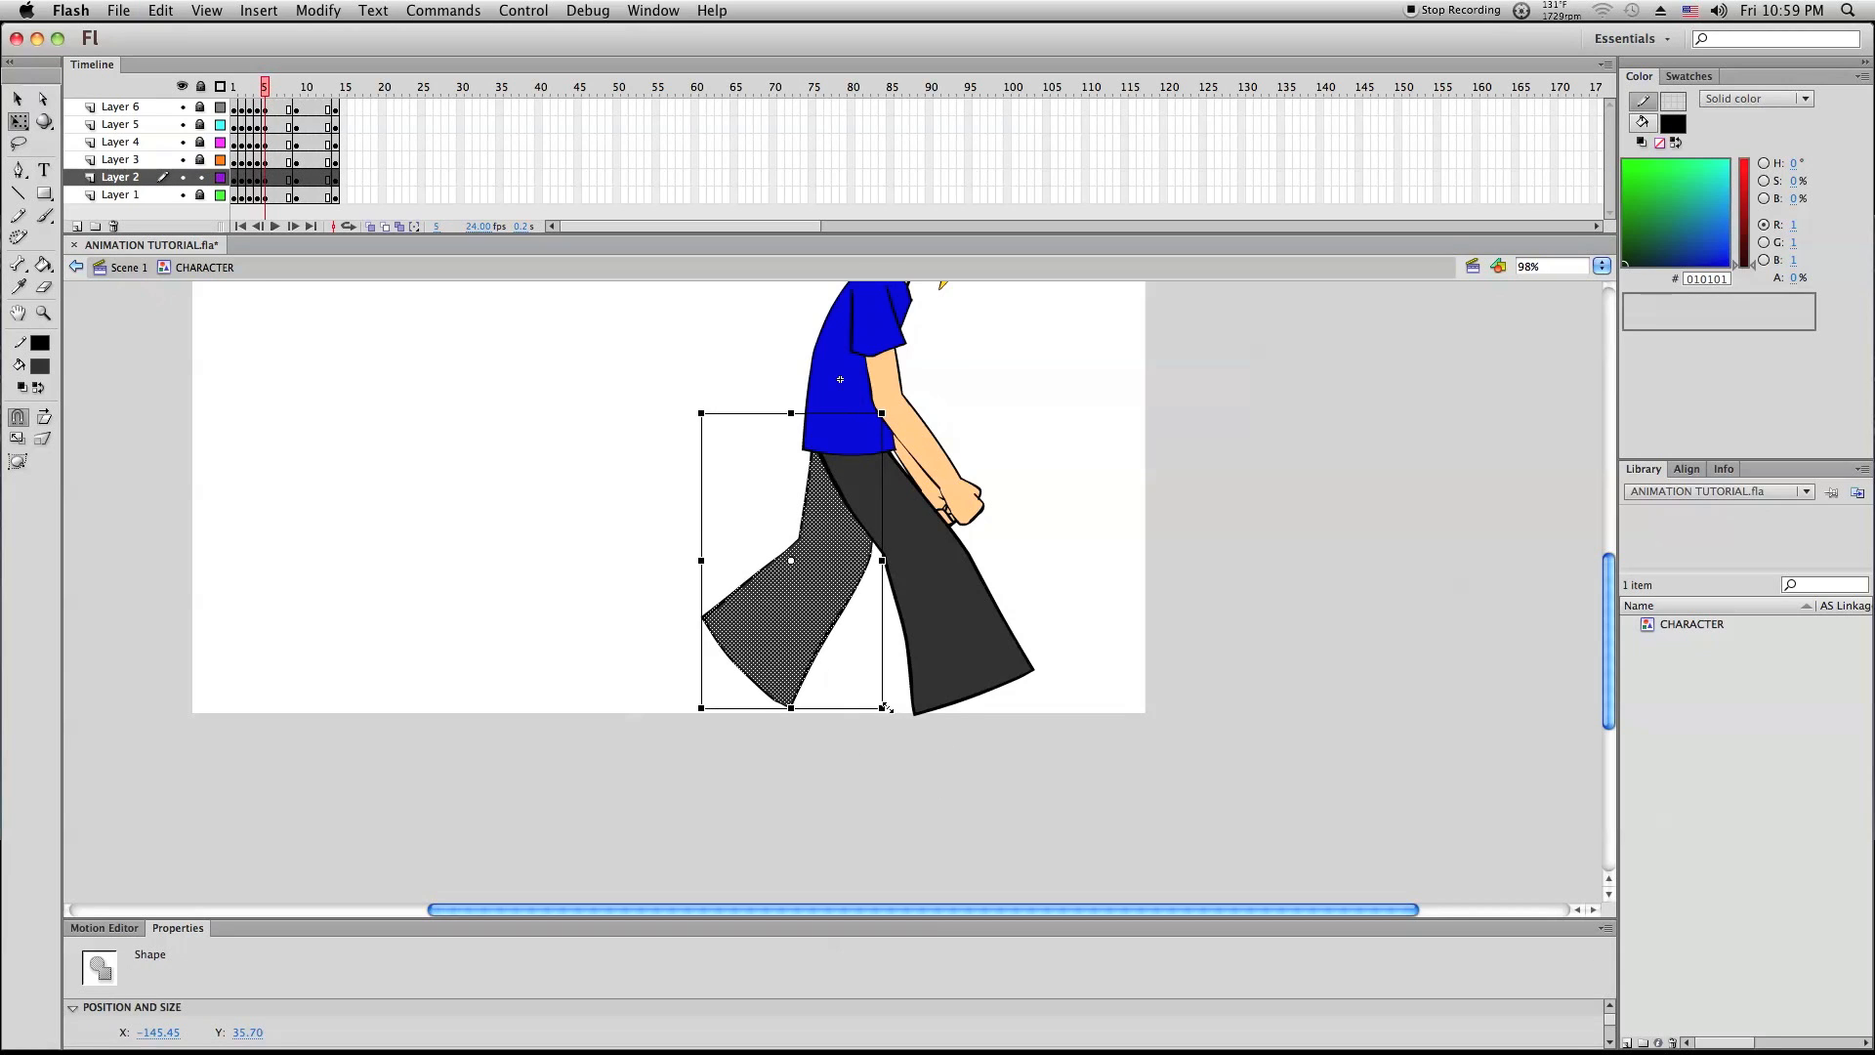
{"action": "left_click_drag", "start_coordinate": [882, 718], "coordinate": [932, 714]}
{"action": "left_click_drag", "start_coordinate": [781, 623], "coordinate": [813, 642]}
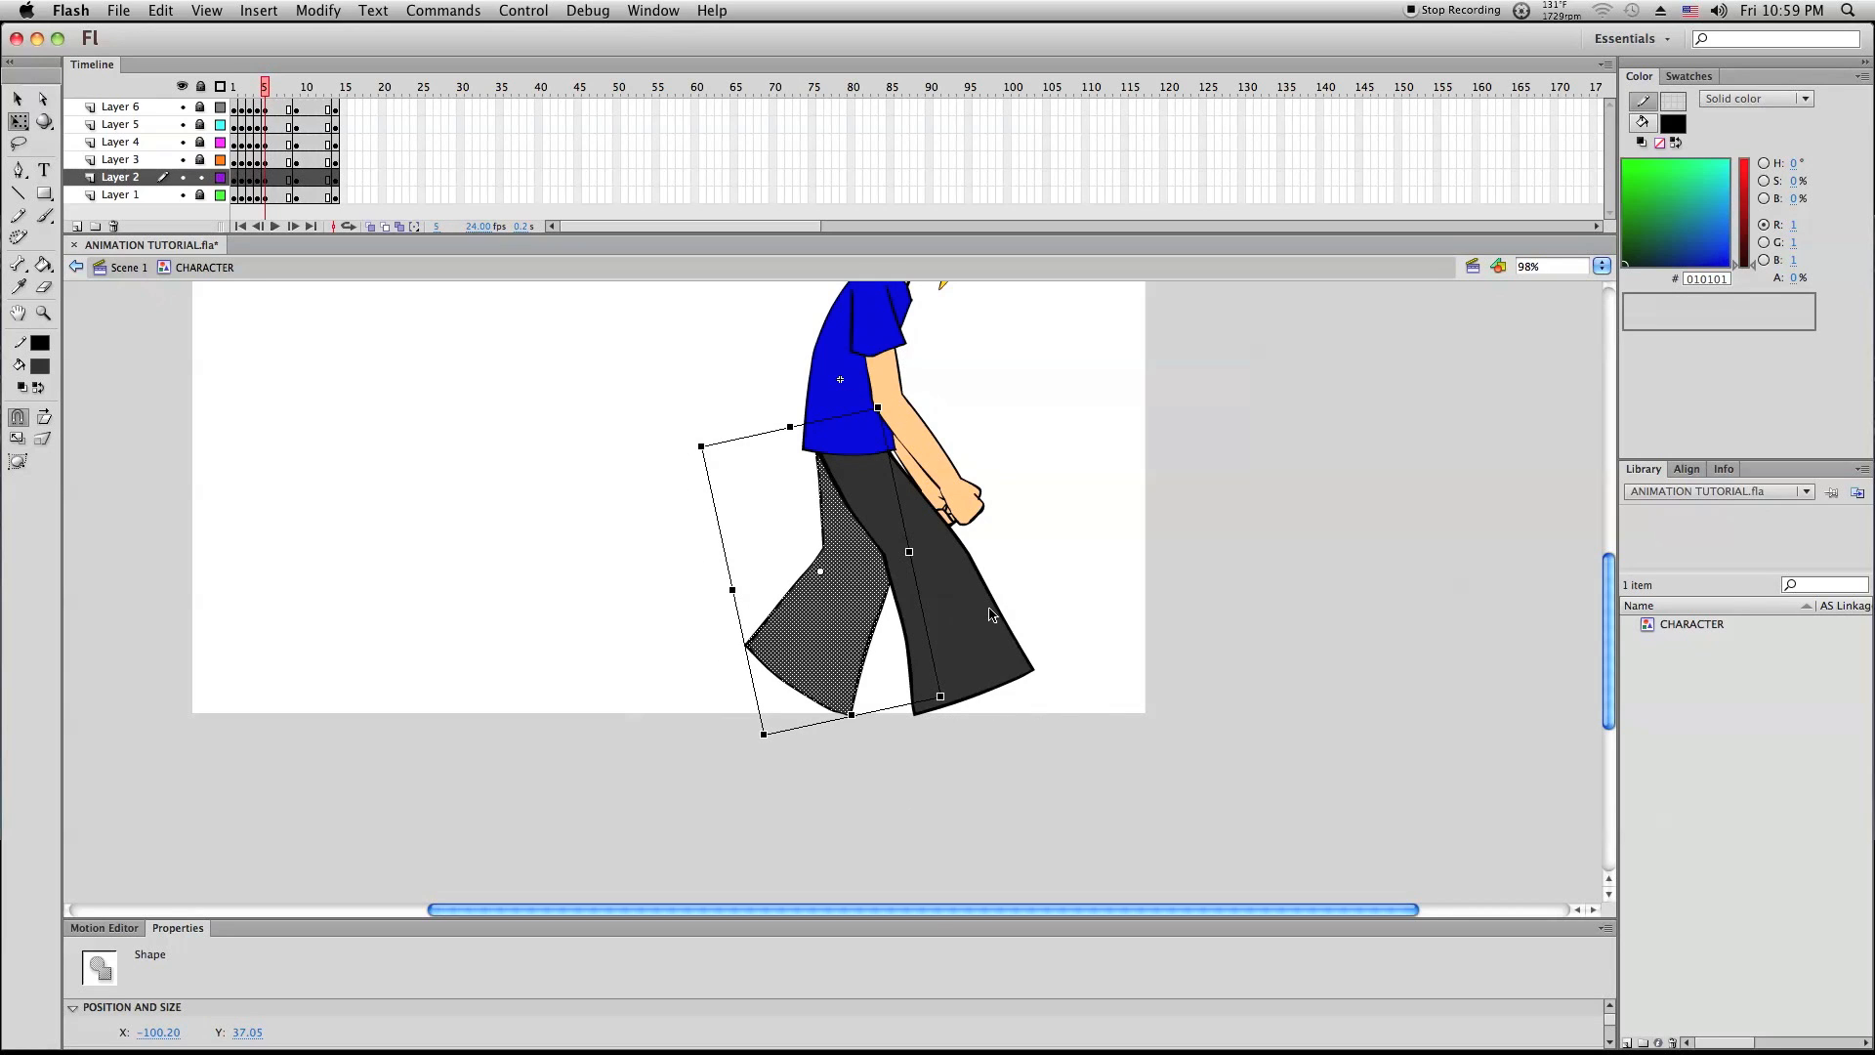
{"action": "left_click", "coordinate": [1065, 584]}
{"action": "double_click", "coordinate": [1065, 584]}
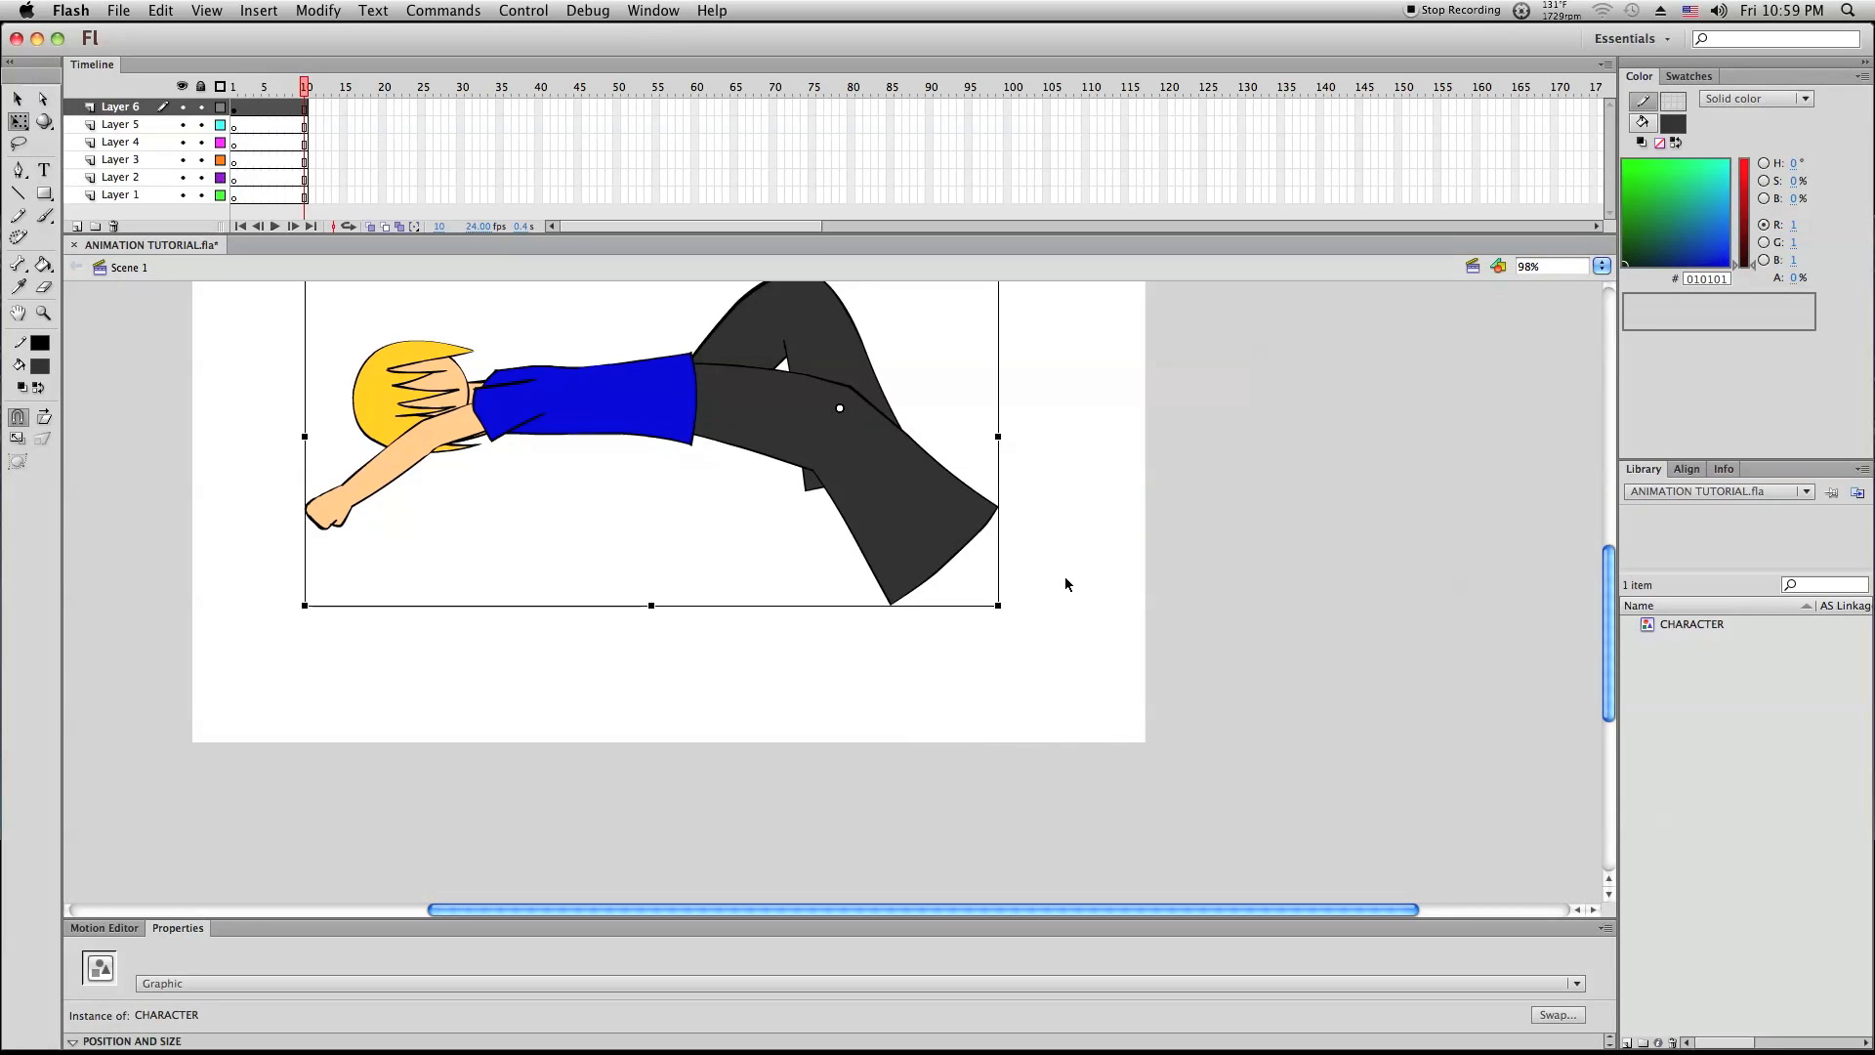
{"action": "scroll", "coordinate": [848, 549], "scroll_direction": "up", "scroll_amount": 2}
{"action": "scroll", "coordinate": [848, 549], "scroll_direction": "up", "scroll_amount": 1}
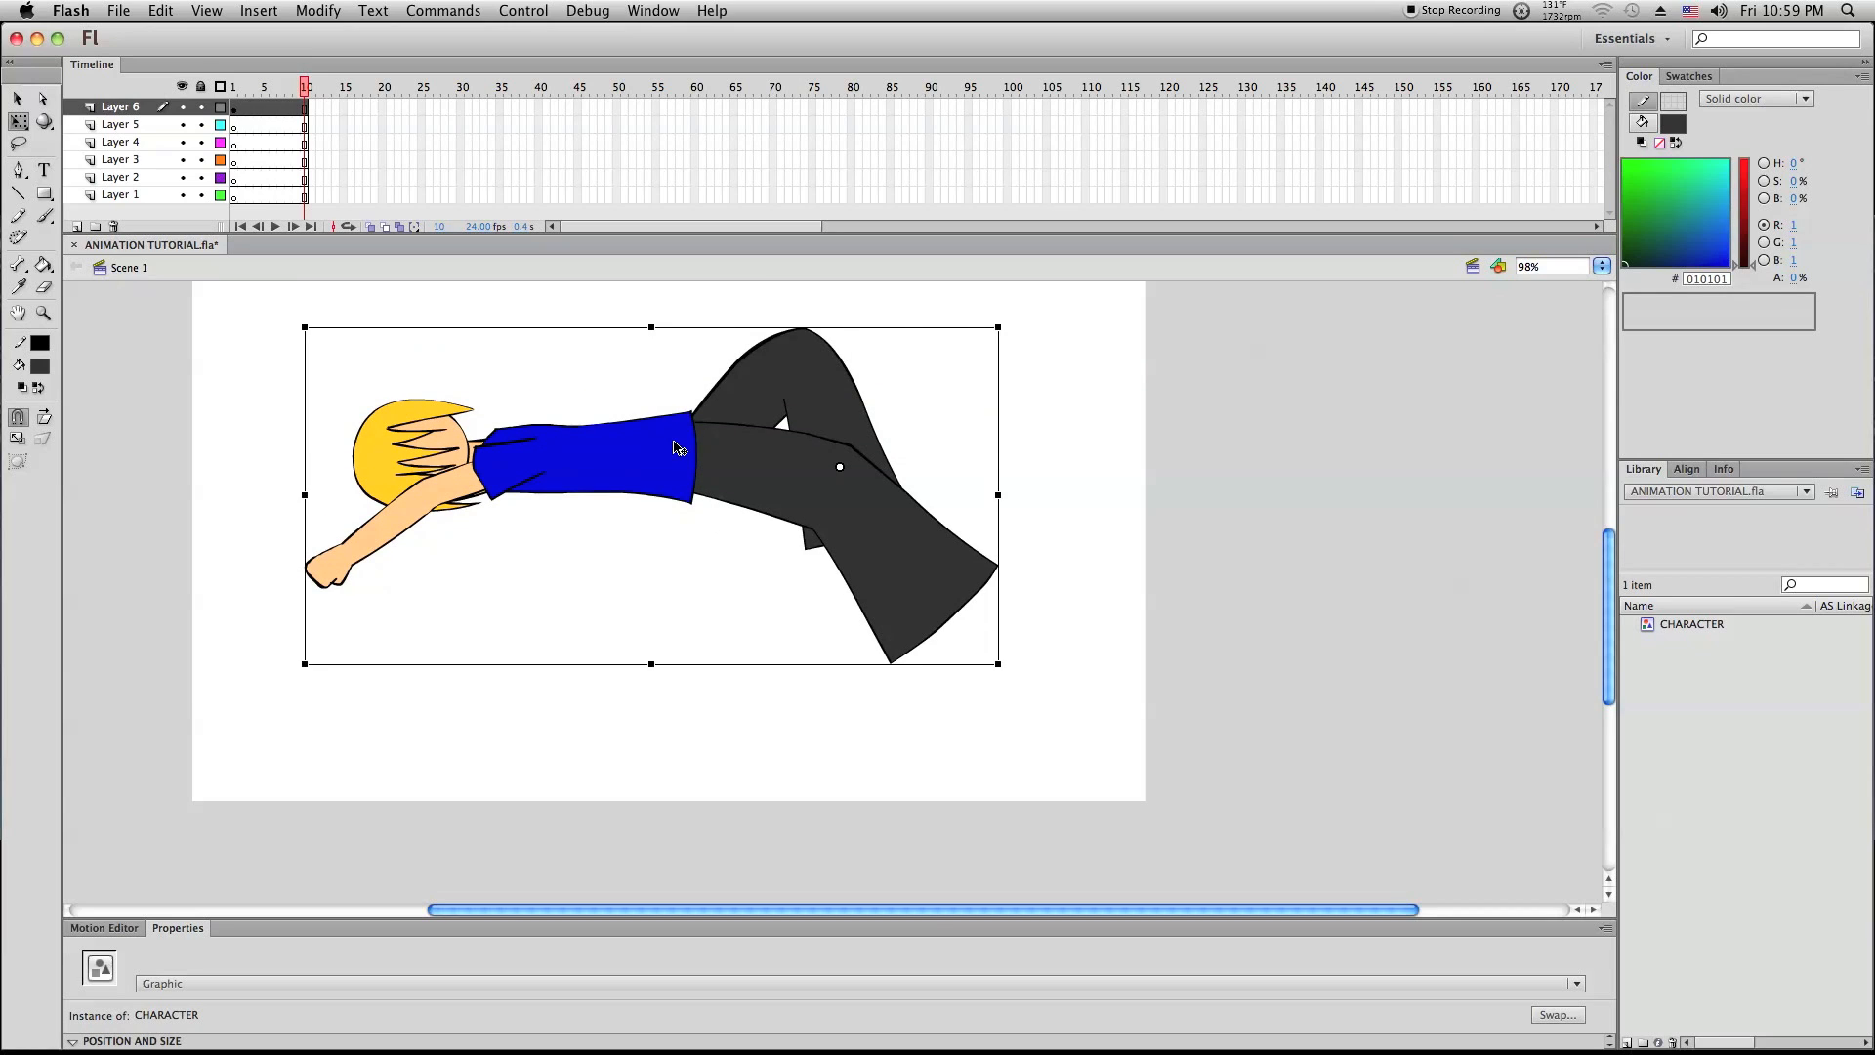
{"action": "double_click", "coordinate": [677, 448]}
{"action": "left_click_drag", "start_coordinate": [306, 87], "coordinate": [263, 105]}
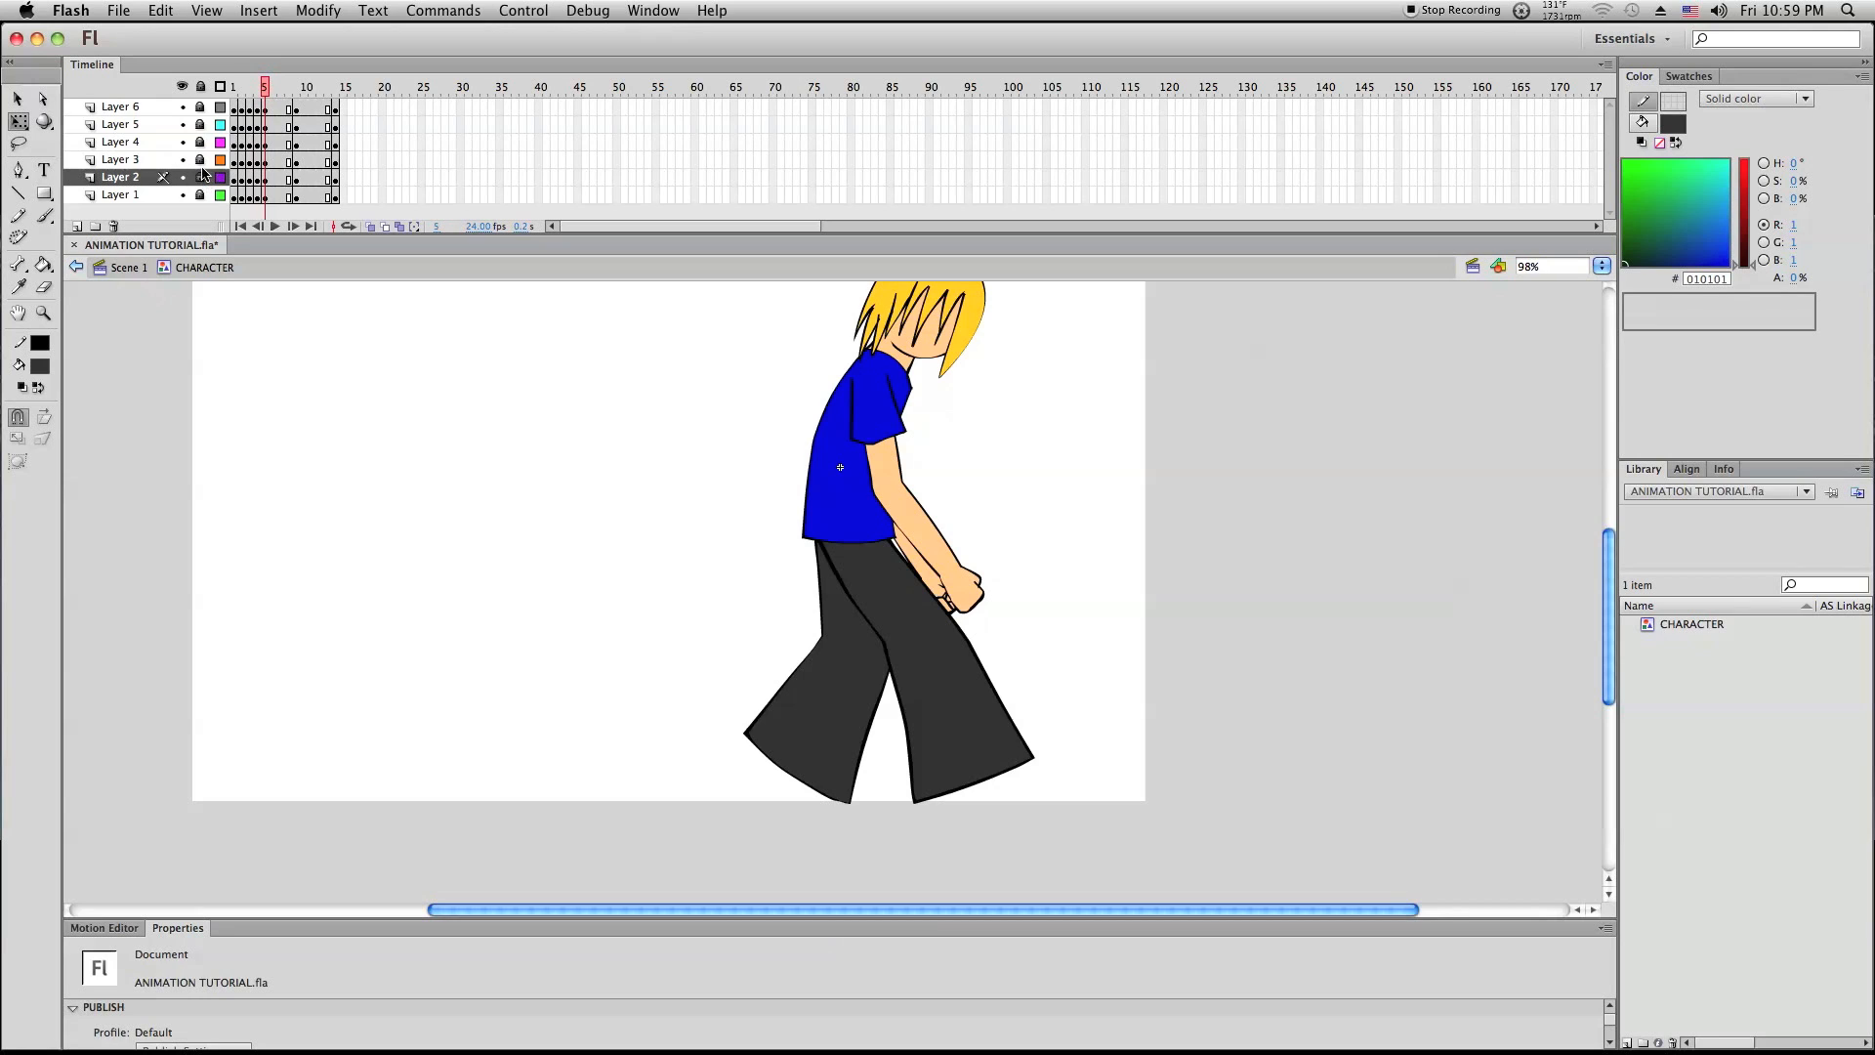
Lock Layer 2, unlock Layers 1 and 6, then rotate both arms forward and reposition them at the shoulder
{"action": "left_click", "coordinate": [201, 107]}
{"action": "left_click", "coordinate": [201, 178]}
{"action": "left_click", "coordinate": [200, 196]}
{"action": "right_click", "coordinate": [308, 403]}
{"action": "left_click", "coordinate": [410, 493]}
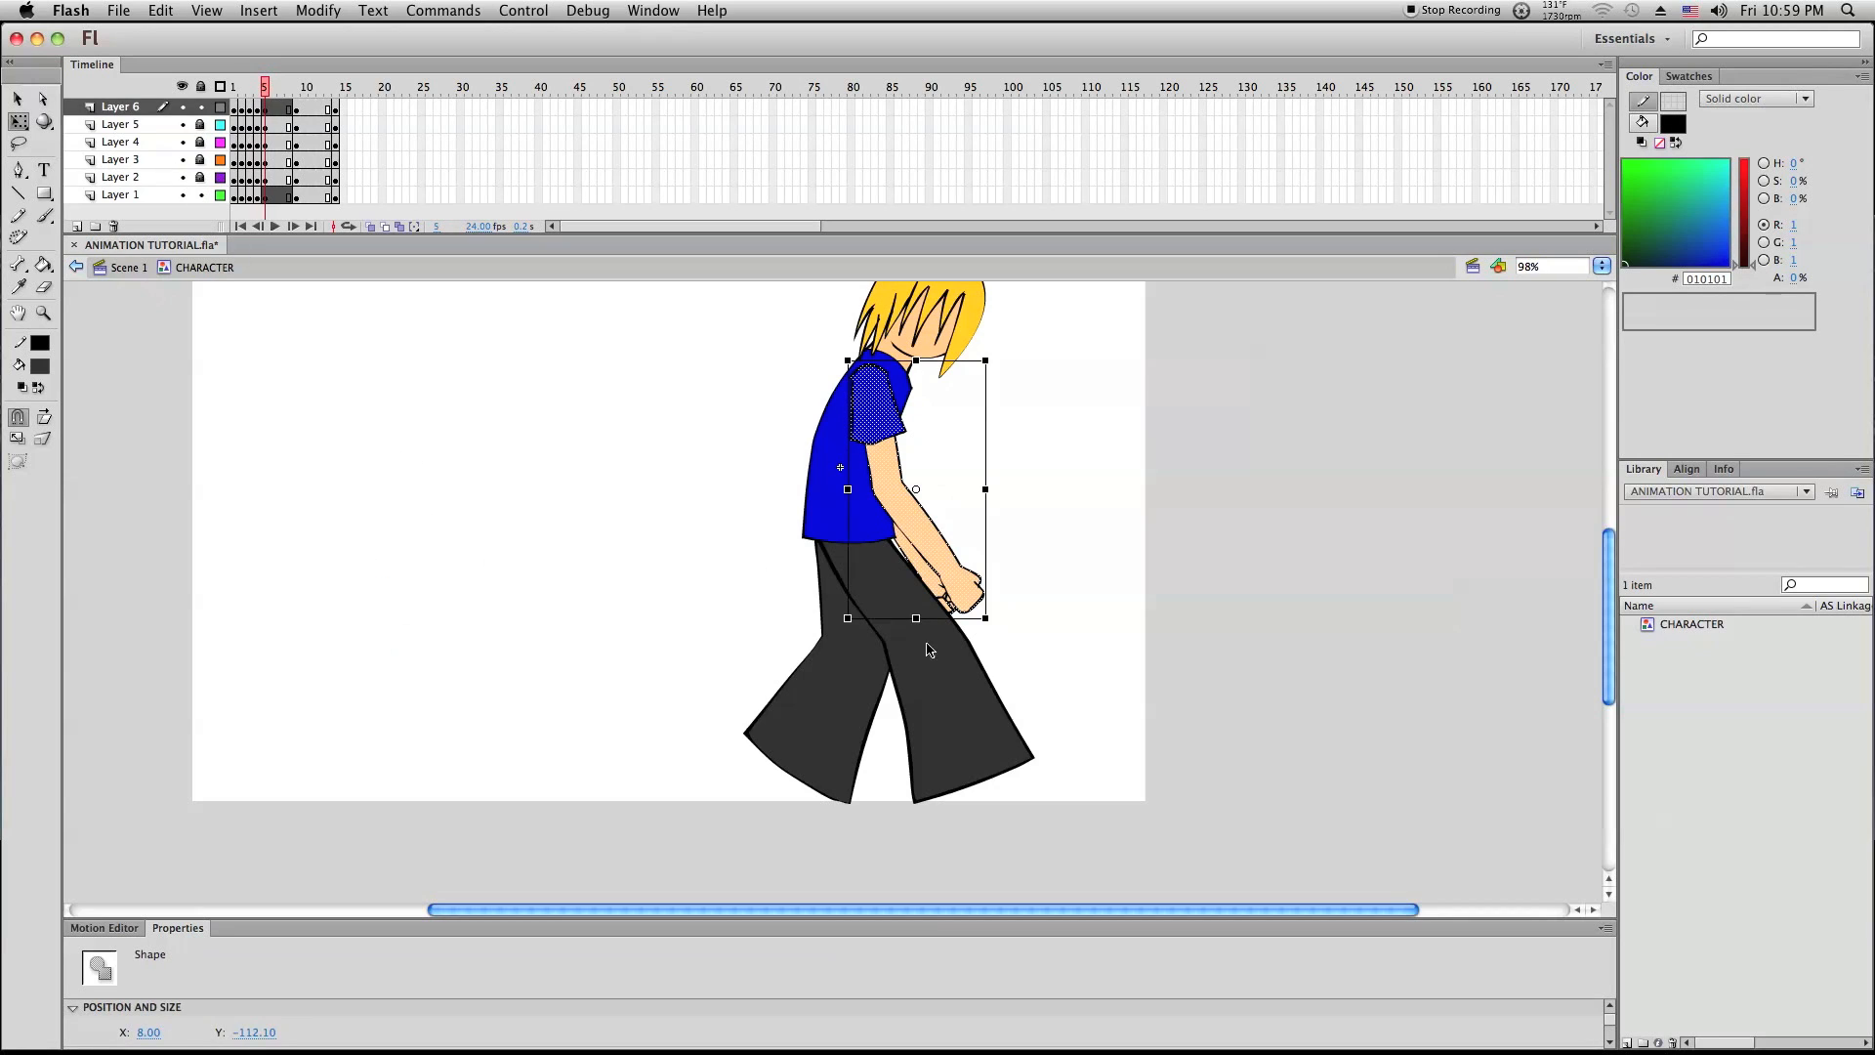
{"action": "left_click_drag", "start_coordinate": [999, 620], "coordinate": [1037, 613]}
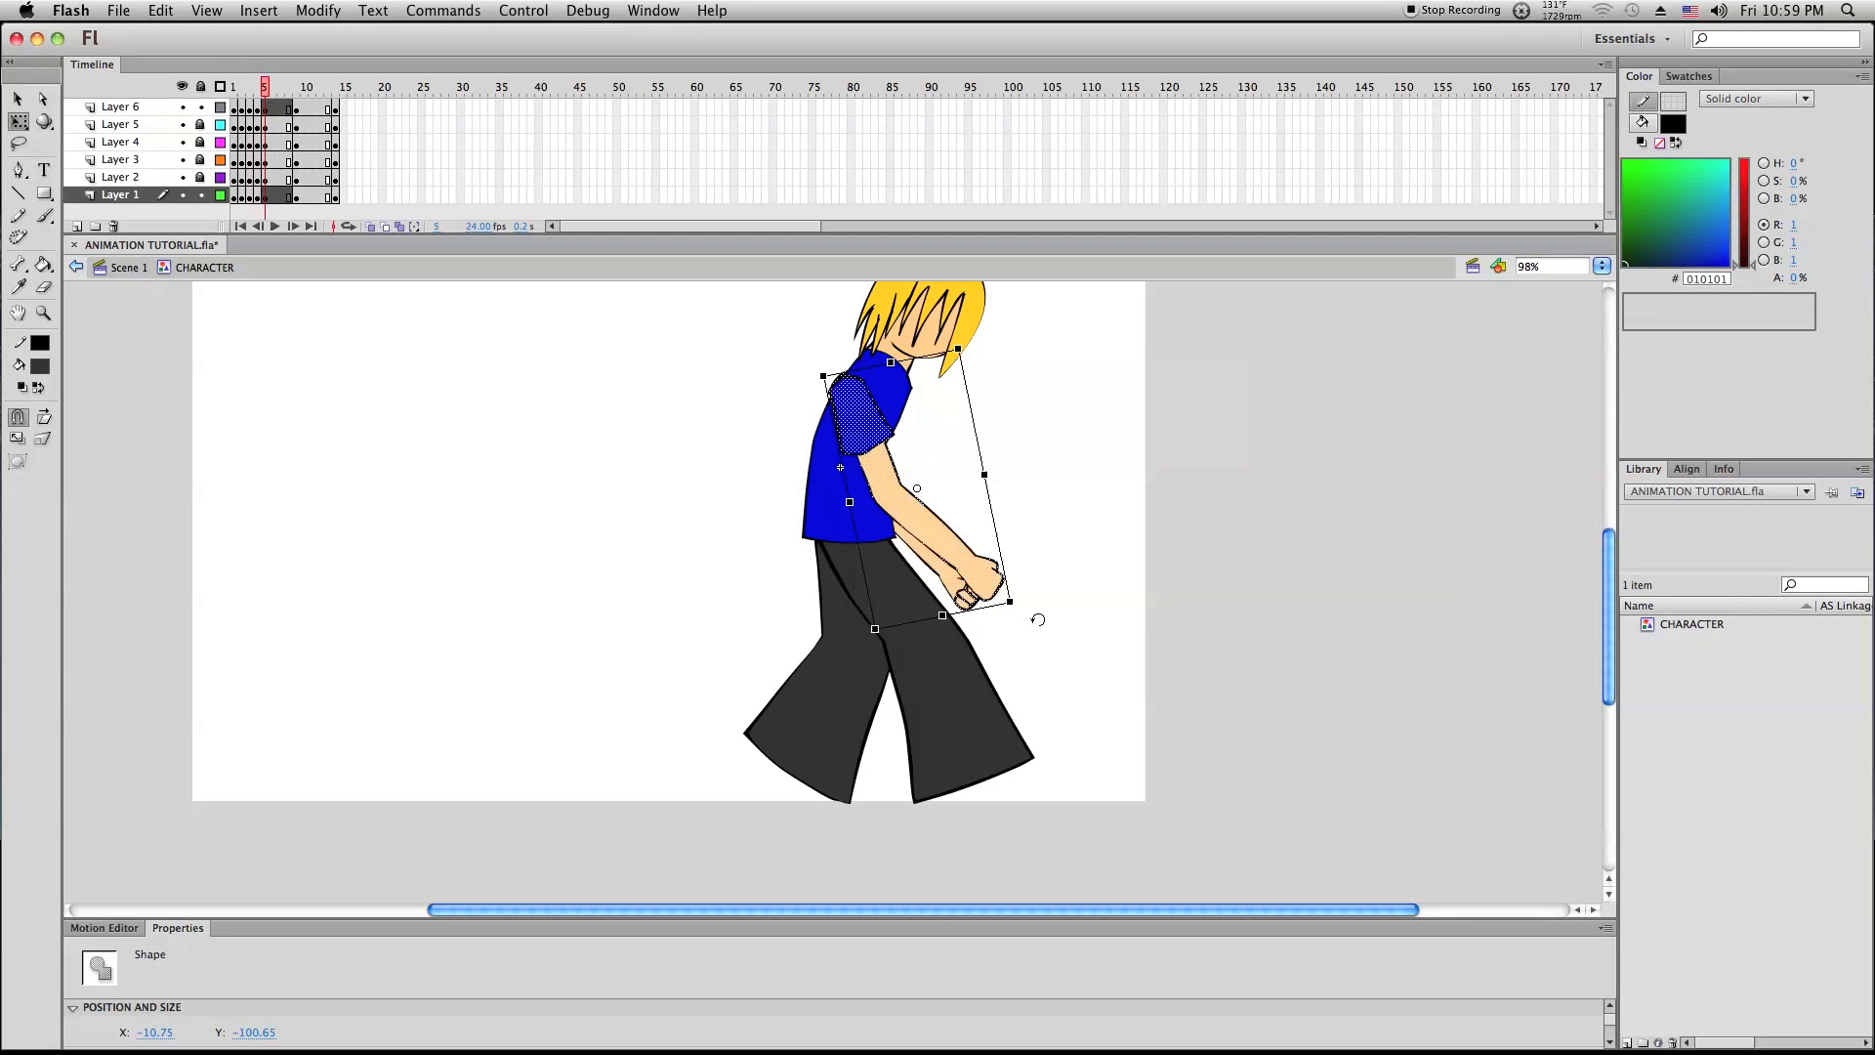
{"action": "left_click_drag", "start_coordinate": [892, 494], "coordinate": [917, 485]}
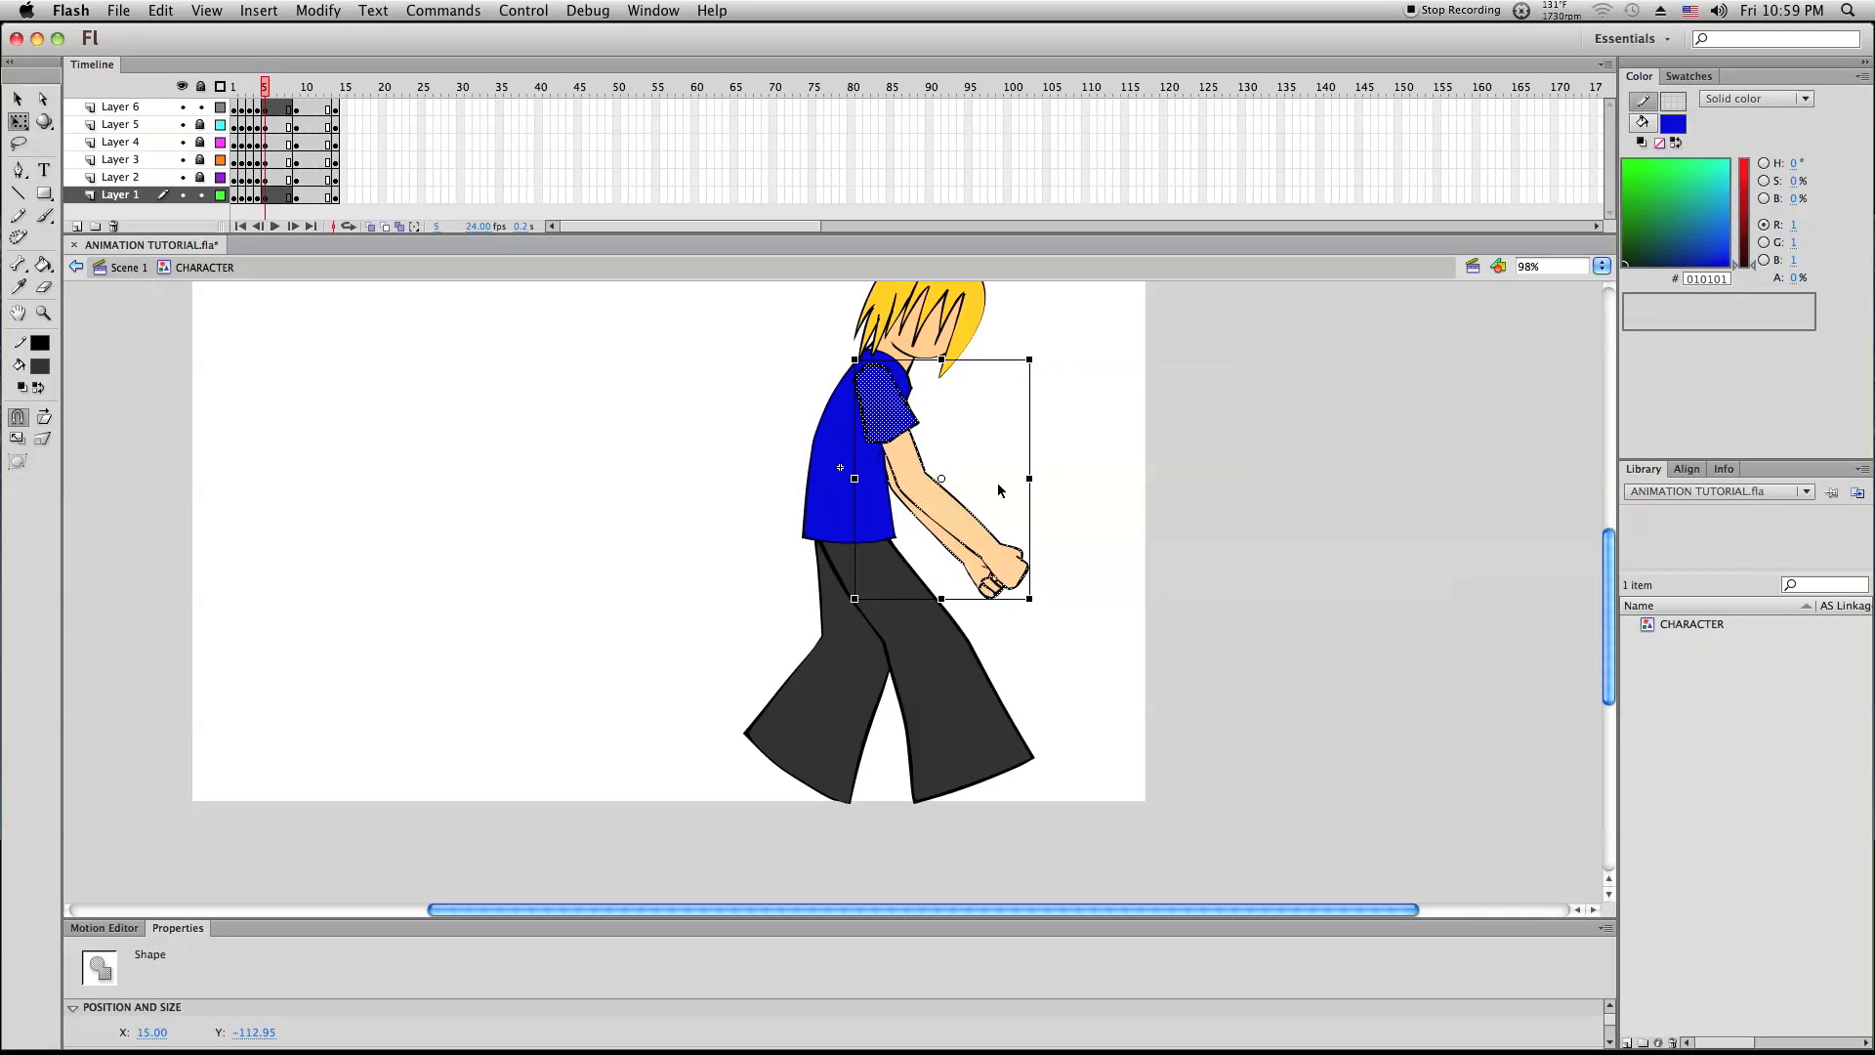
{"action": "left_click_drag", "start_coordinate": [1029, 604], "coordinate": [1031, 590]}
{"action": "left_click", "coordinate": [1125, 554]}
{"action": "scroll", "coordinate": [1125, 555], "scroll_direction": "up", "scroll_amount": 3}
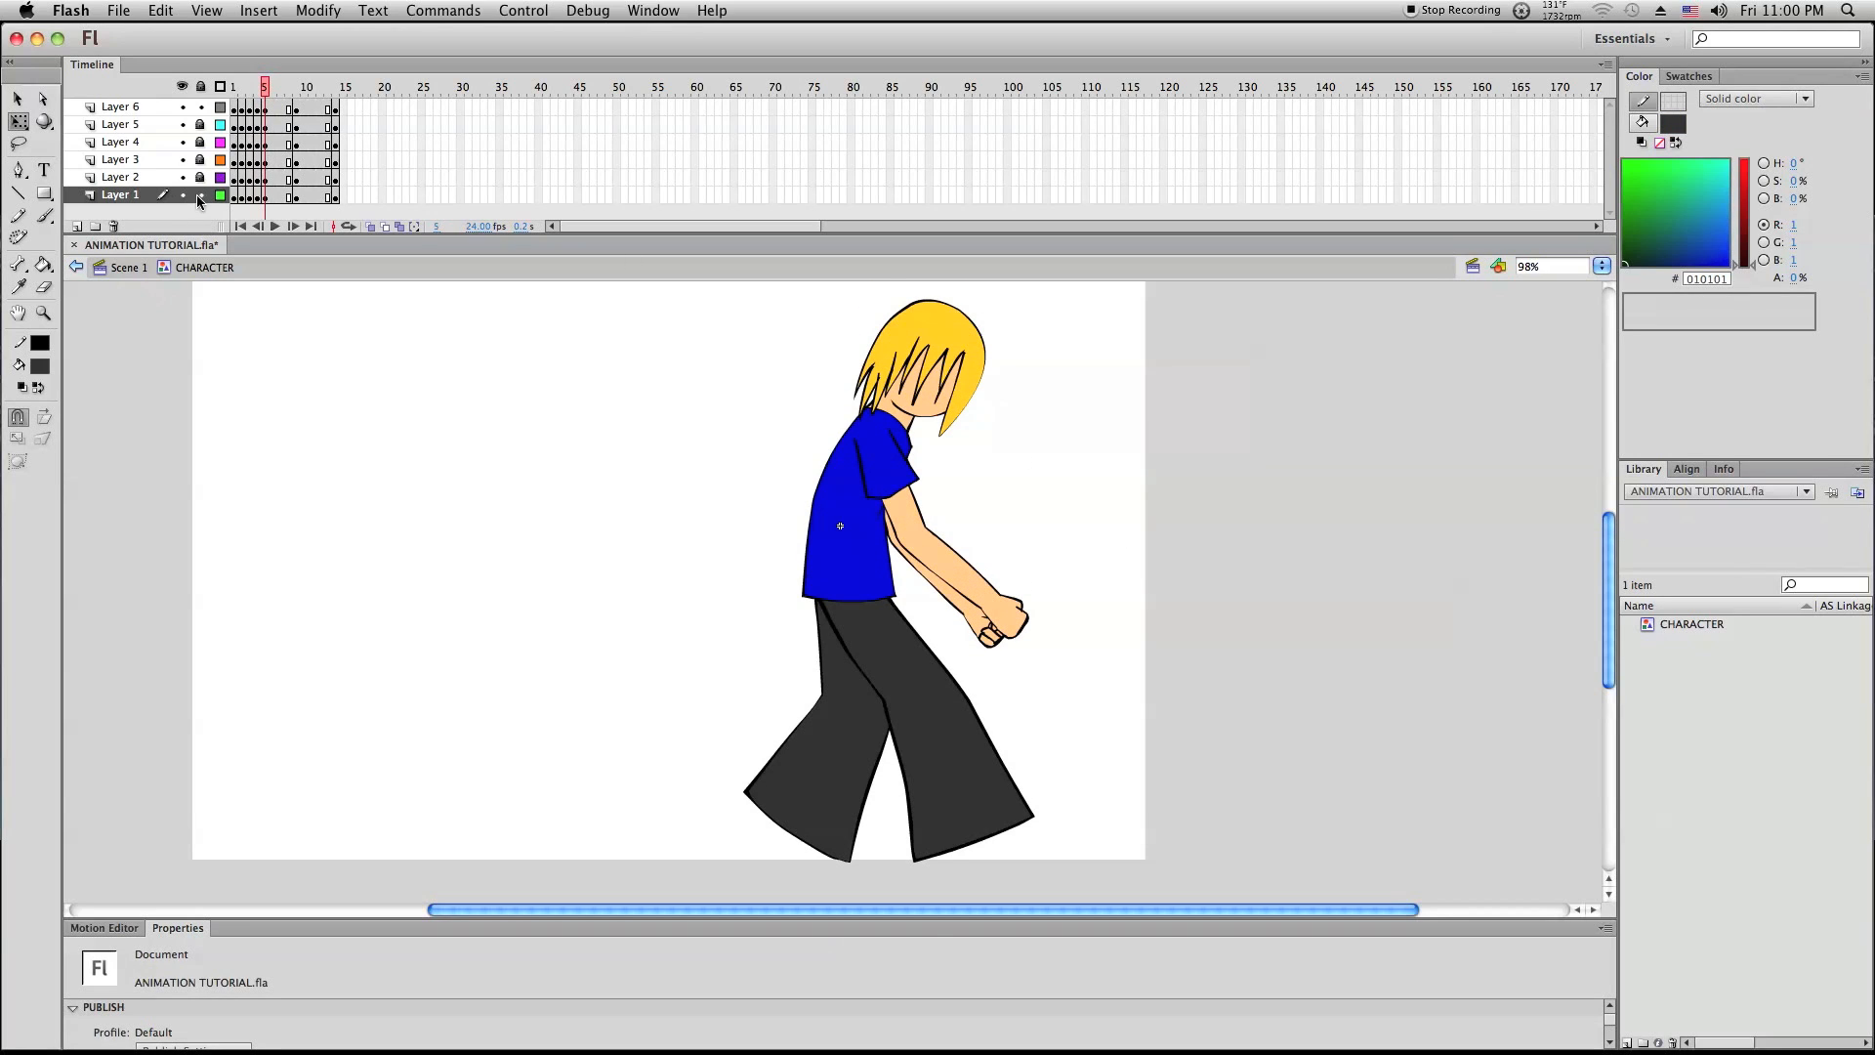
Lock the arm layers, unlock Layers 4 and 5, tilt the head and upper torso backward and realign them with the lower torso
{"action": "left_click_drag", "start_coordinate": [200, 195], "coordinate": [201, 107]}
{"action": "left_click", "coordinate": [201, 142]}
{"action": "scroll", "coordinate": [693, 291], "scroll_direction": "up", "scroll_amount": 3}
{"action": "left_click_drag", "start_coordinate": [674, 354], "coordinate": [1051, 617]}
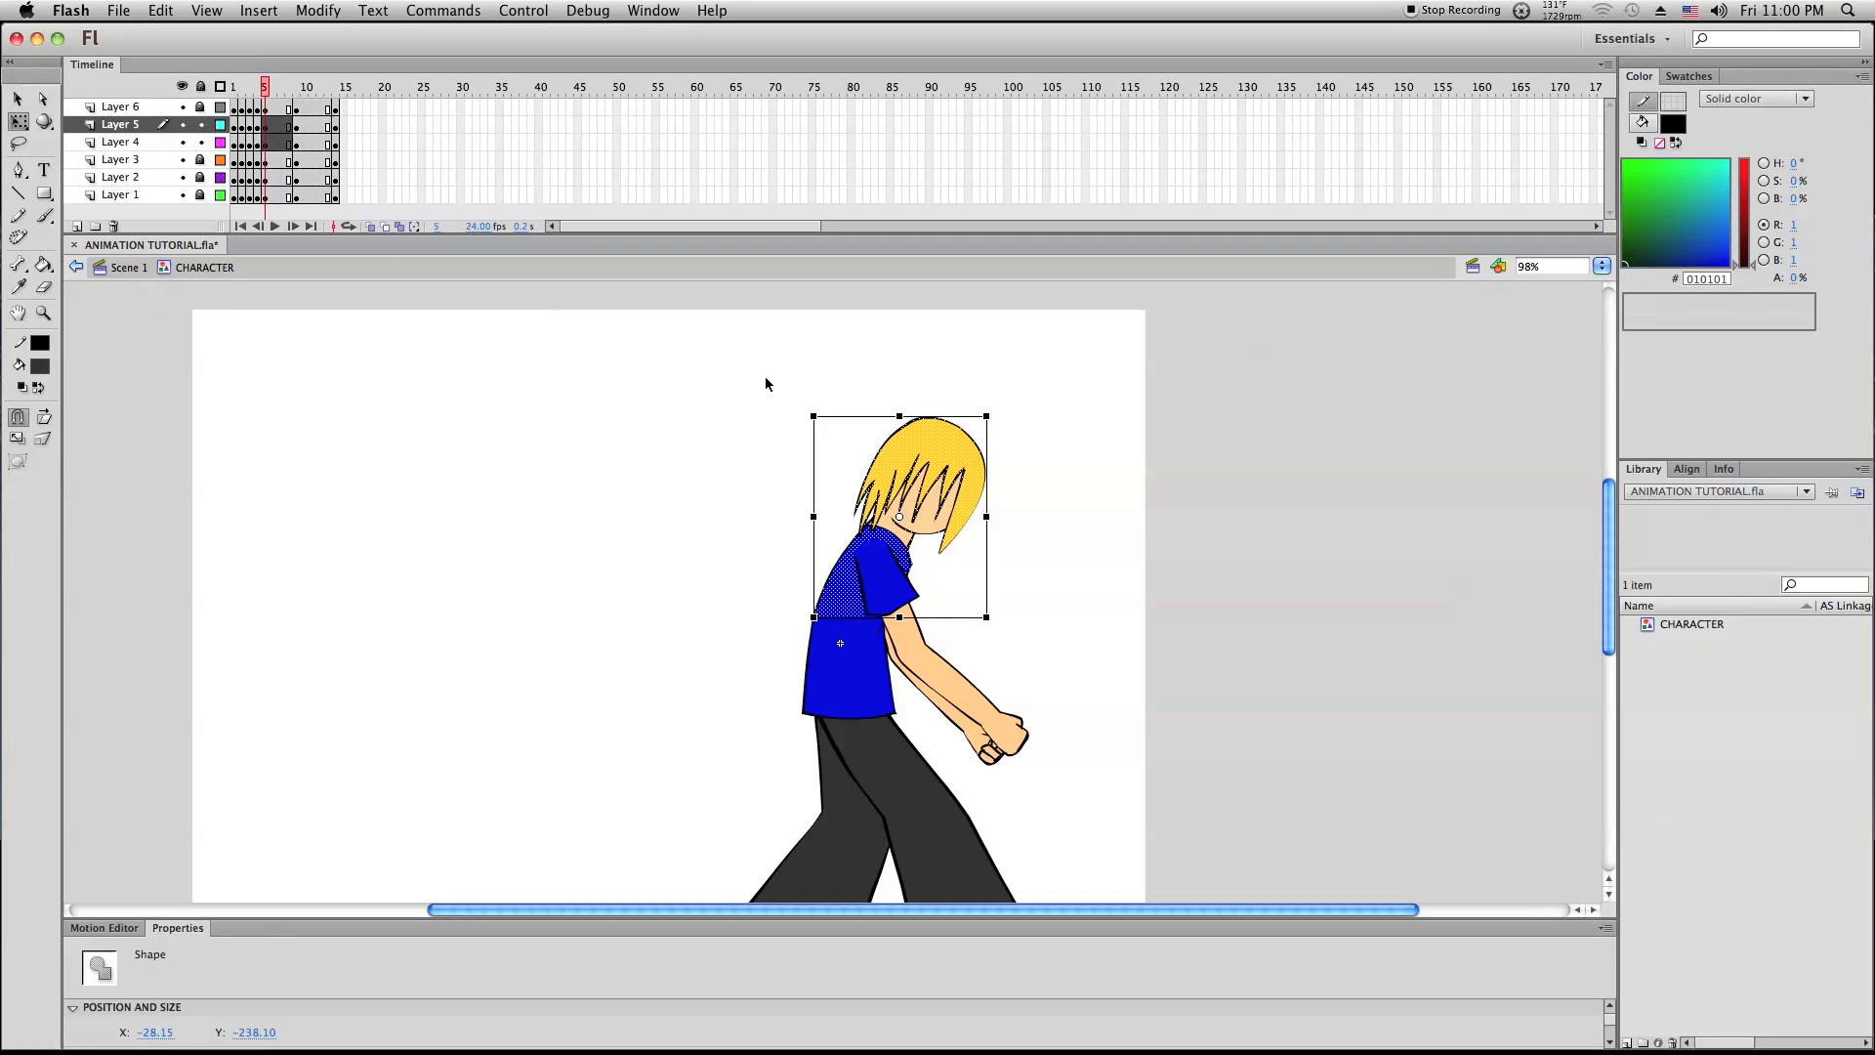
{"action": "left_click_drag", "start_coordinate": [819, 412], "coordinate": [796, 413]}
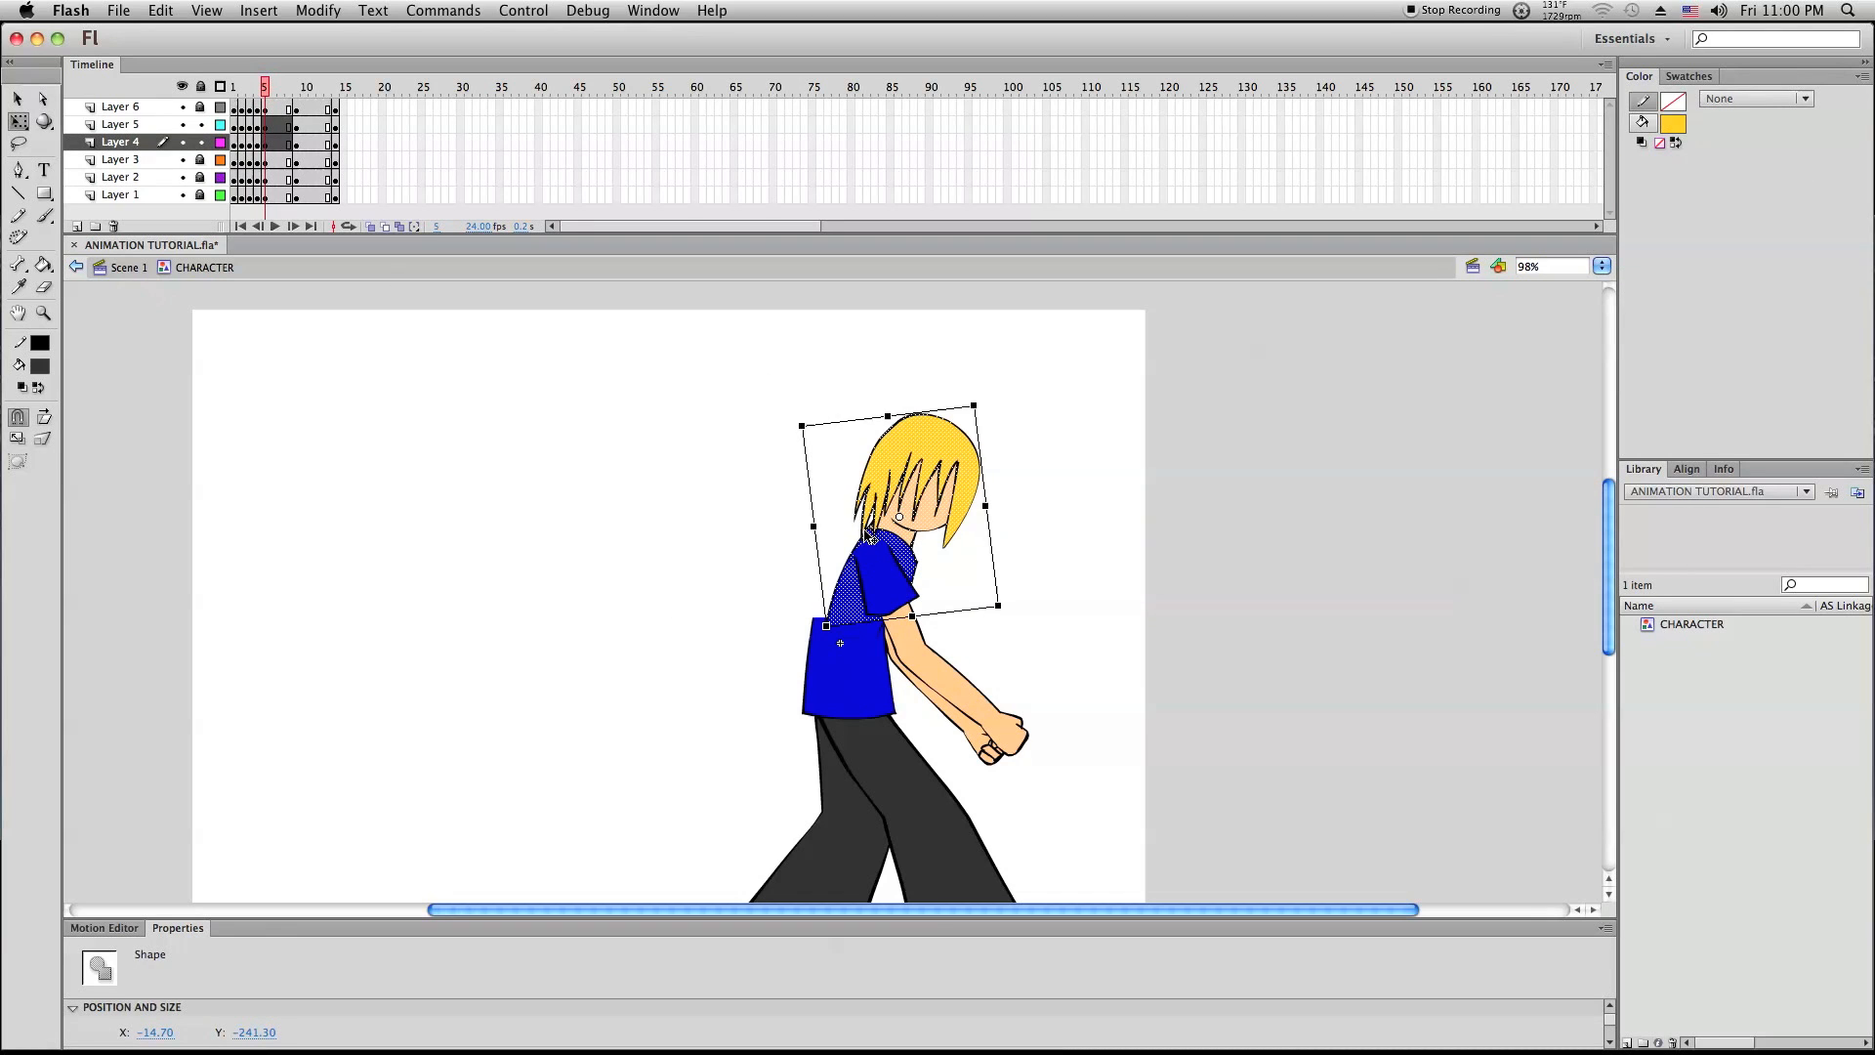
{"action": "left_click_drag", "start_coordinate": [872, 560], "coordinate": [857, 559]}
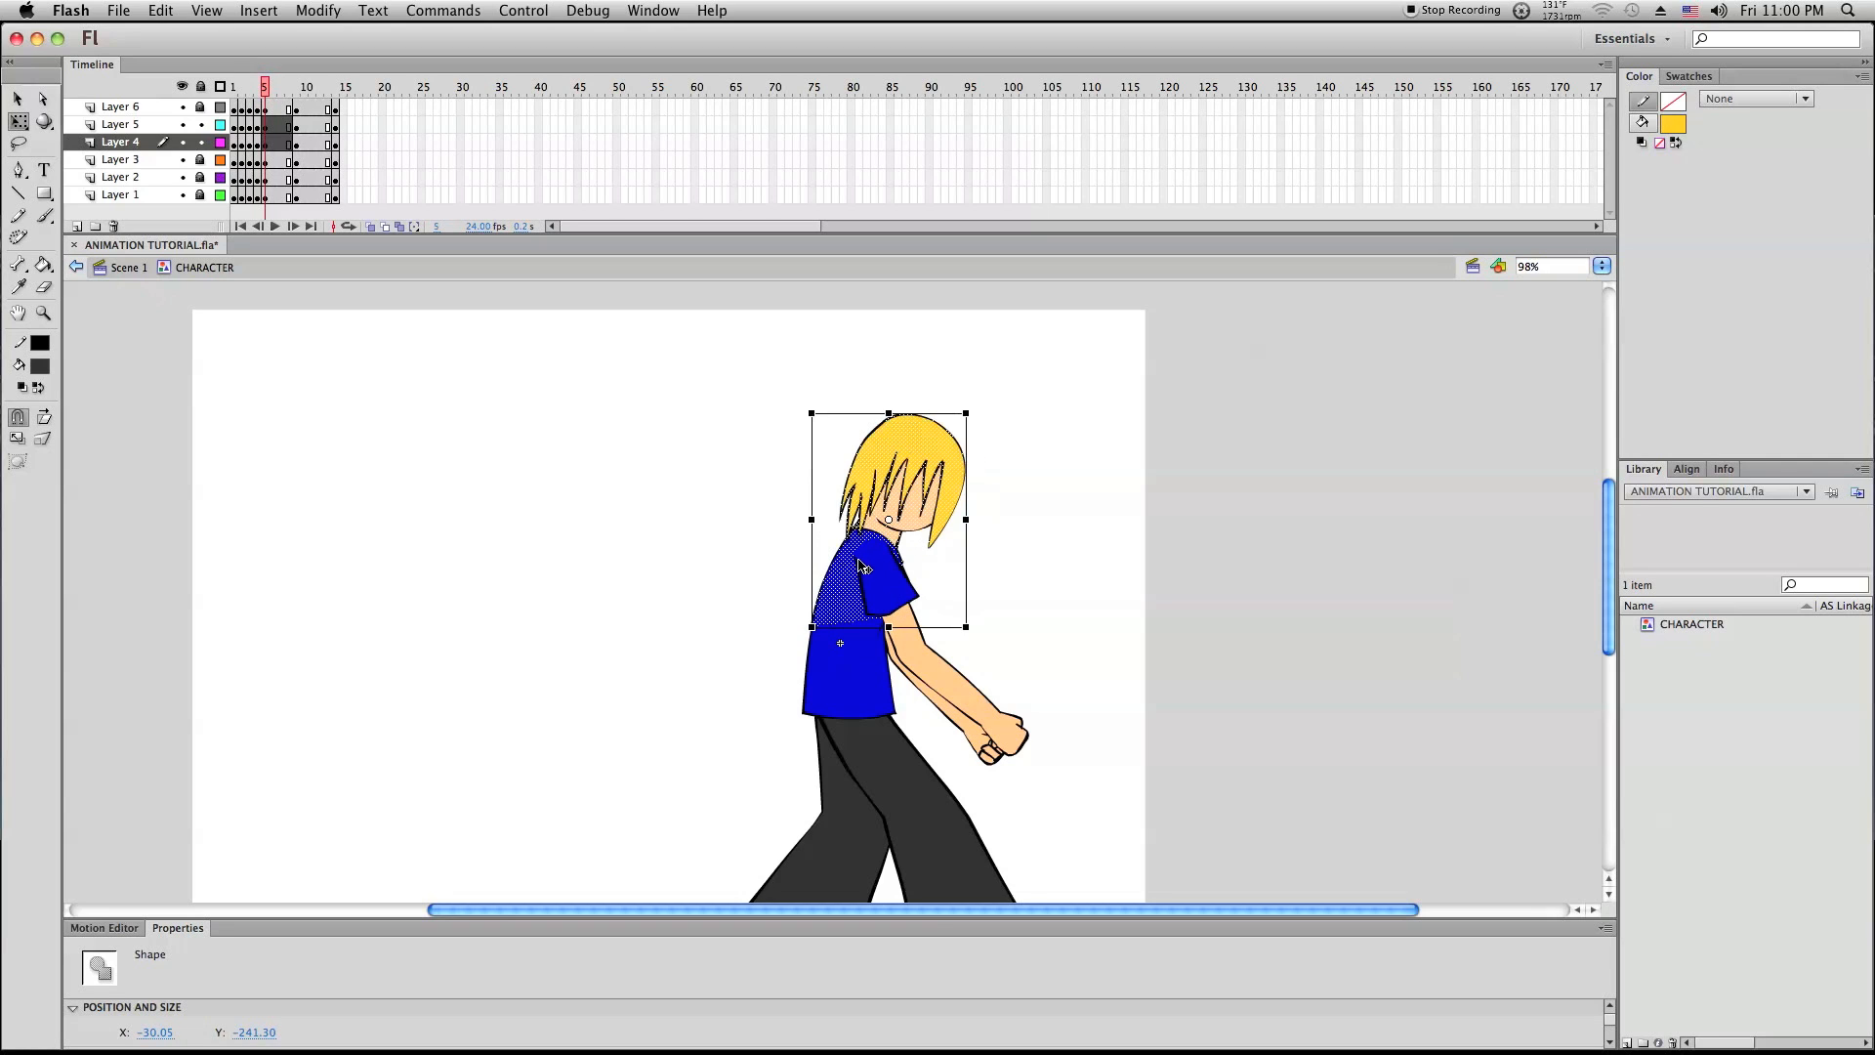
{"action": "left_click", "coordinate": [1156, 598]}
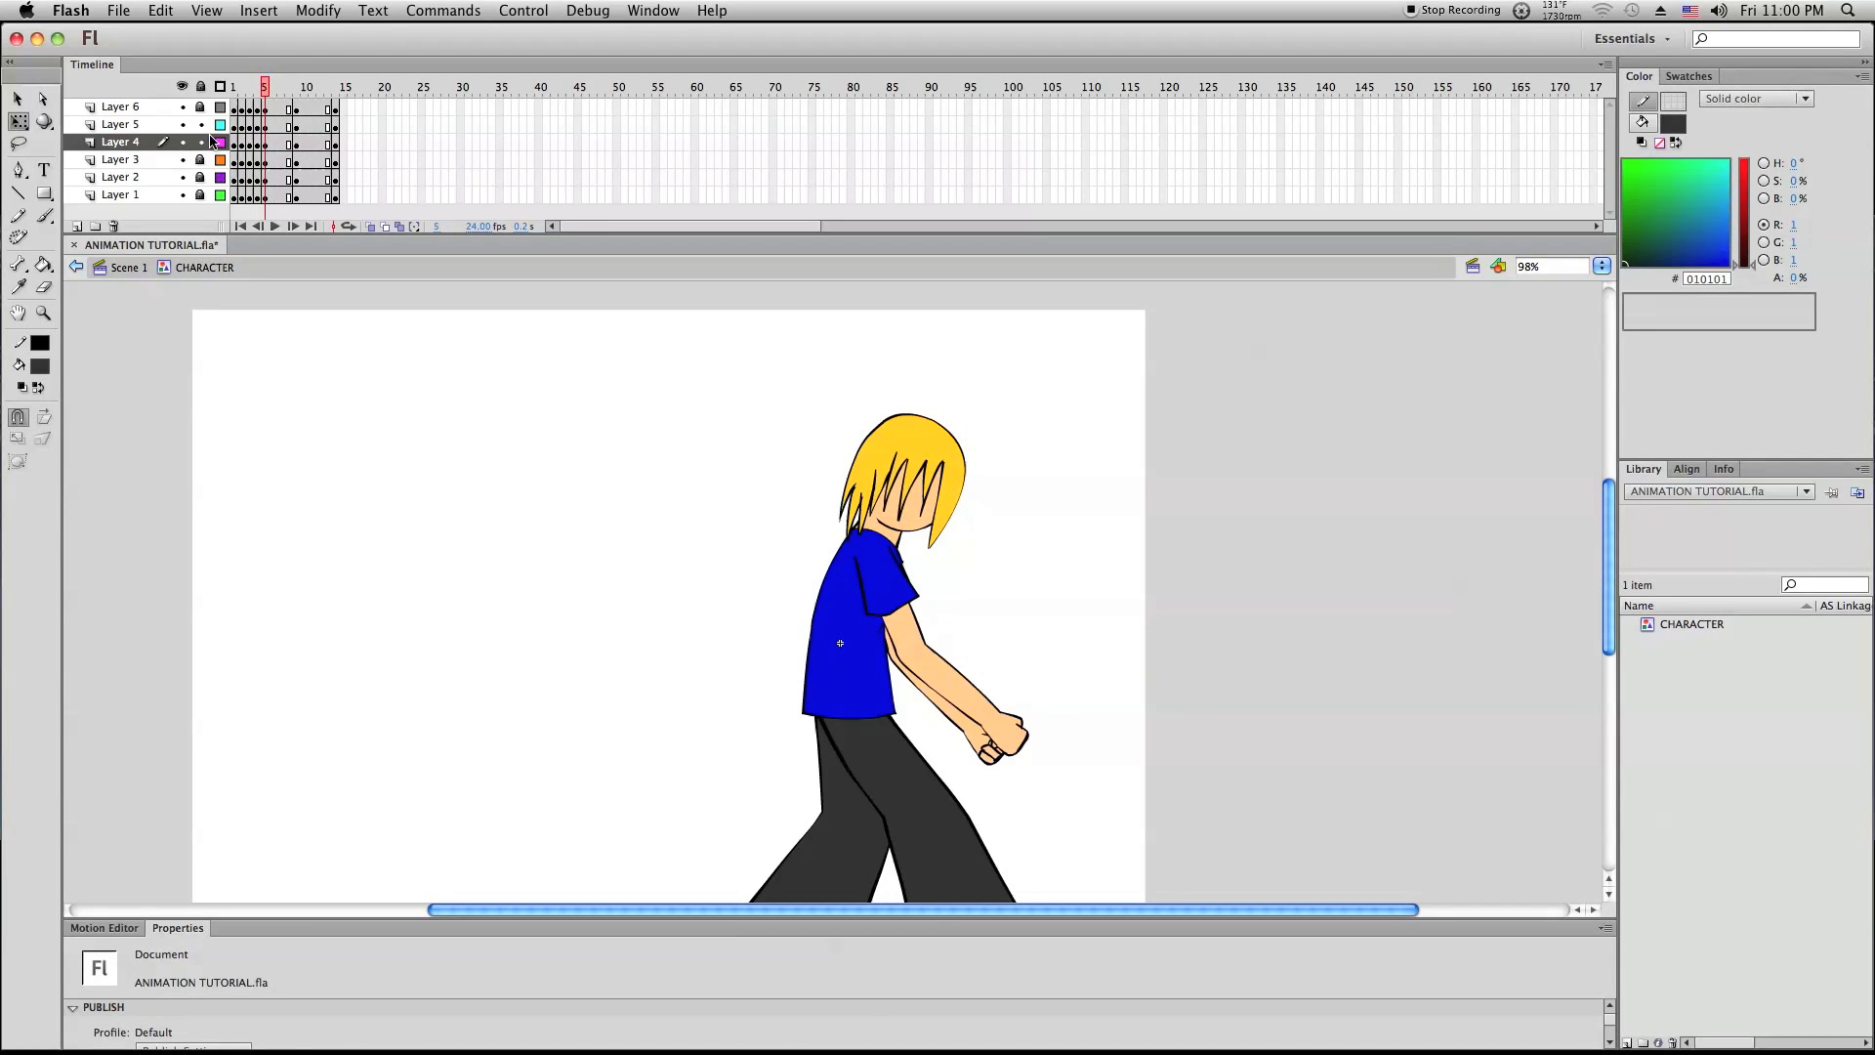
Lock Layers 4 and 5, unlock Layers 1 and 6, and nudge both arms slightly back toward the torso
{"action": "left_click_drag", "start_coordinate": [200, 142], "coordinate": [201, 131]}
{"action": "left_click", "coordinate": [201, 107]}
{"action": "left_click", "coordinate": [200, 177]}
{"action": "left_click", "coordinate": [201, 194]}
{"action": "right_click", "coordinate": [342, 389]}
{"action": "left_click", "coordinate": [392, 486]}
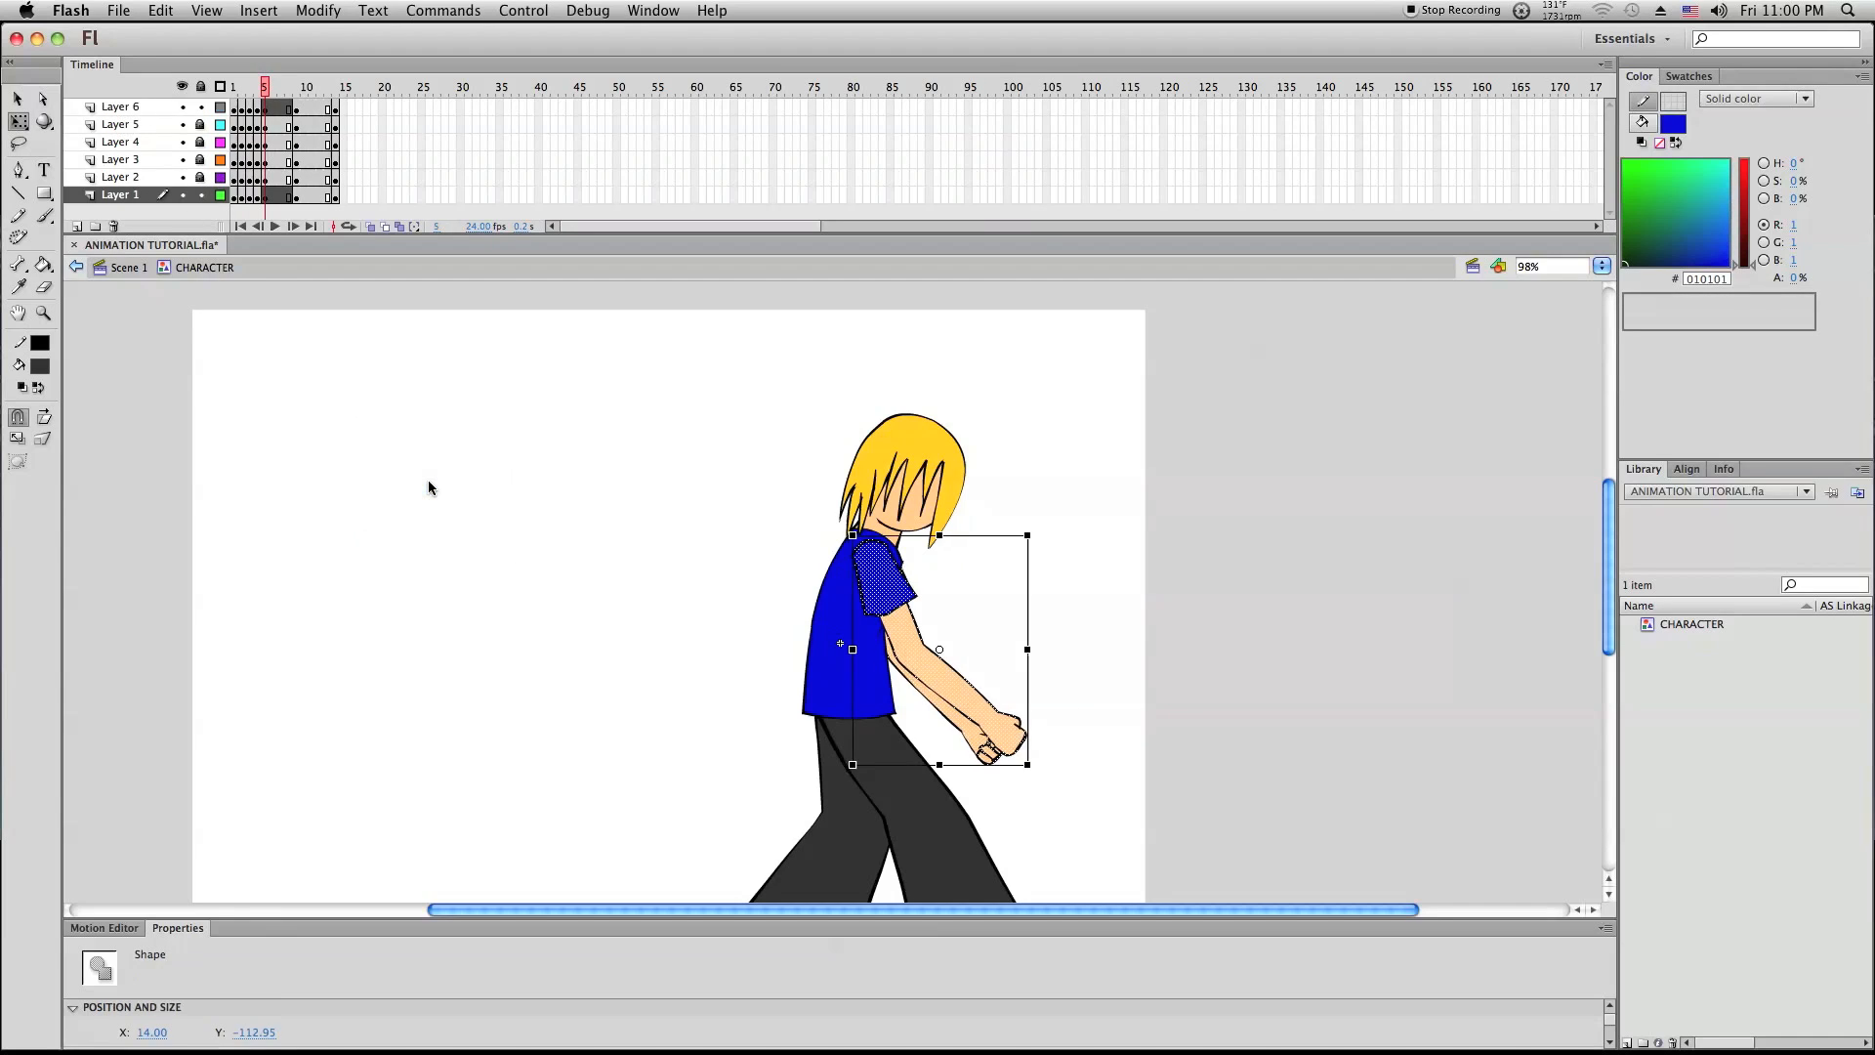
{"action": "left_click", "coordinate": [986, 504]}
{"action": "scroll", "coordinate": [986, 504], "scroll_direction": "down", "scroll_amount": 2}
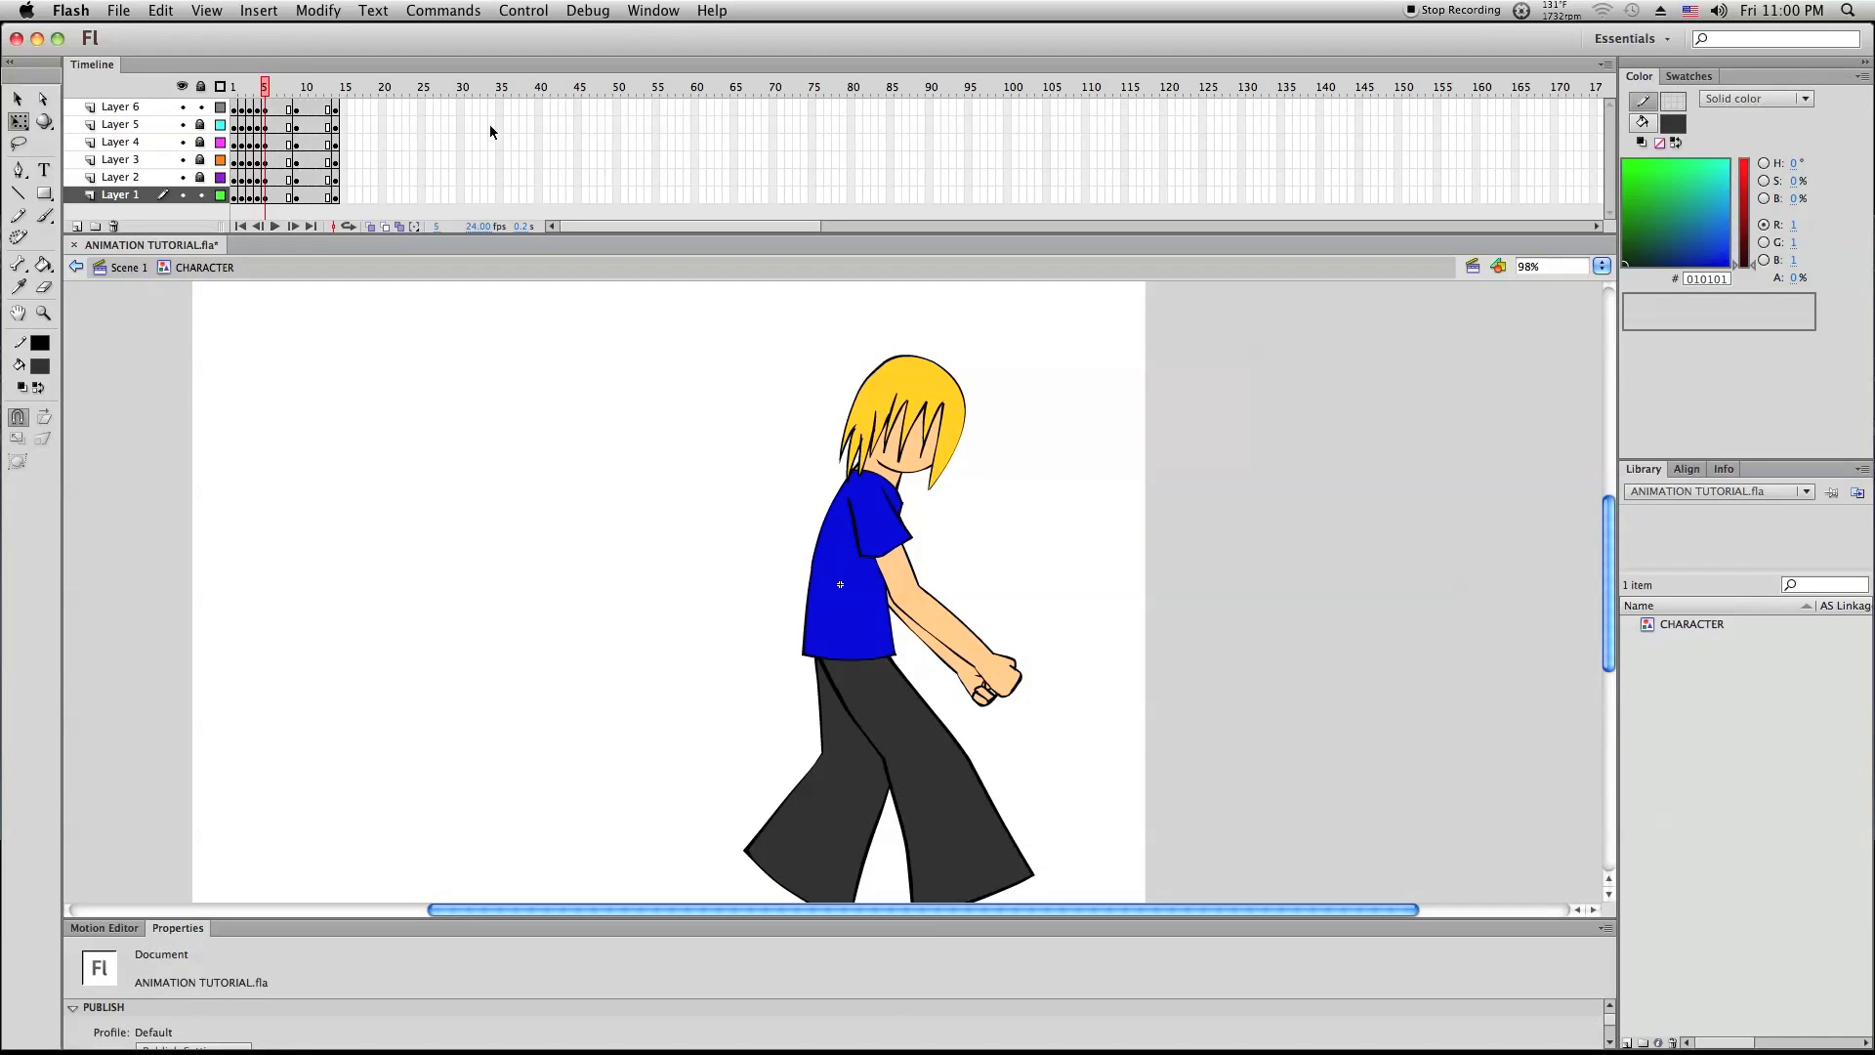
Unlock Layers 2 to 5 and stretch both legs at frame 5 slightly upward into the torso
{"action": "mouse_move", "coordinate": [264, 86]}
{"action": "left_mouse_down"}
{"action": "mouse_move", "coordinate": [294, 94]}
{"action": "mouse_move", "coordinate": [264, 110]}
{"action": "left_mouse_up"}
{"action": "scroll", "coordinate": [440, 398], "scroll_direction": "down", "scroll_amount": 3}
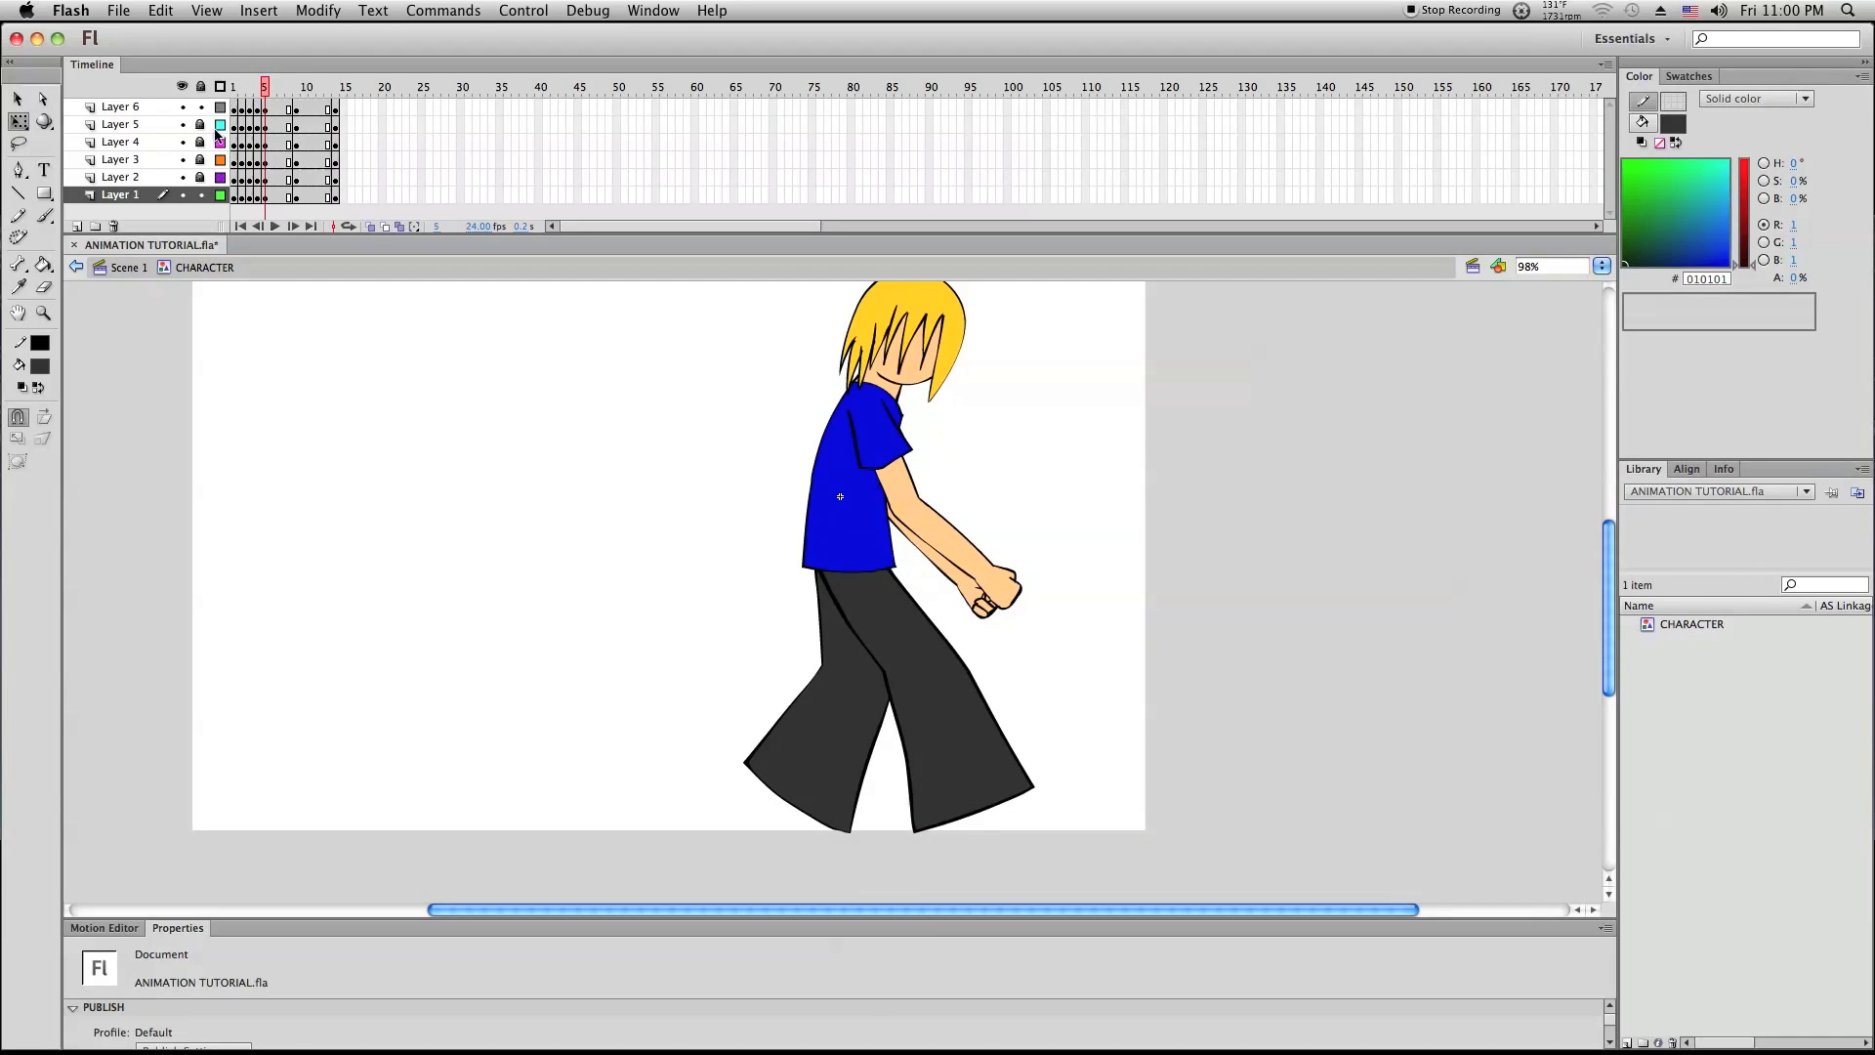
{"action": "left_click_drag", "start_coordinate": [202, 179], "coordinate": [202, 124]}
{"action": "left_click", "coordinate": [265, 178]}
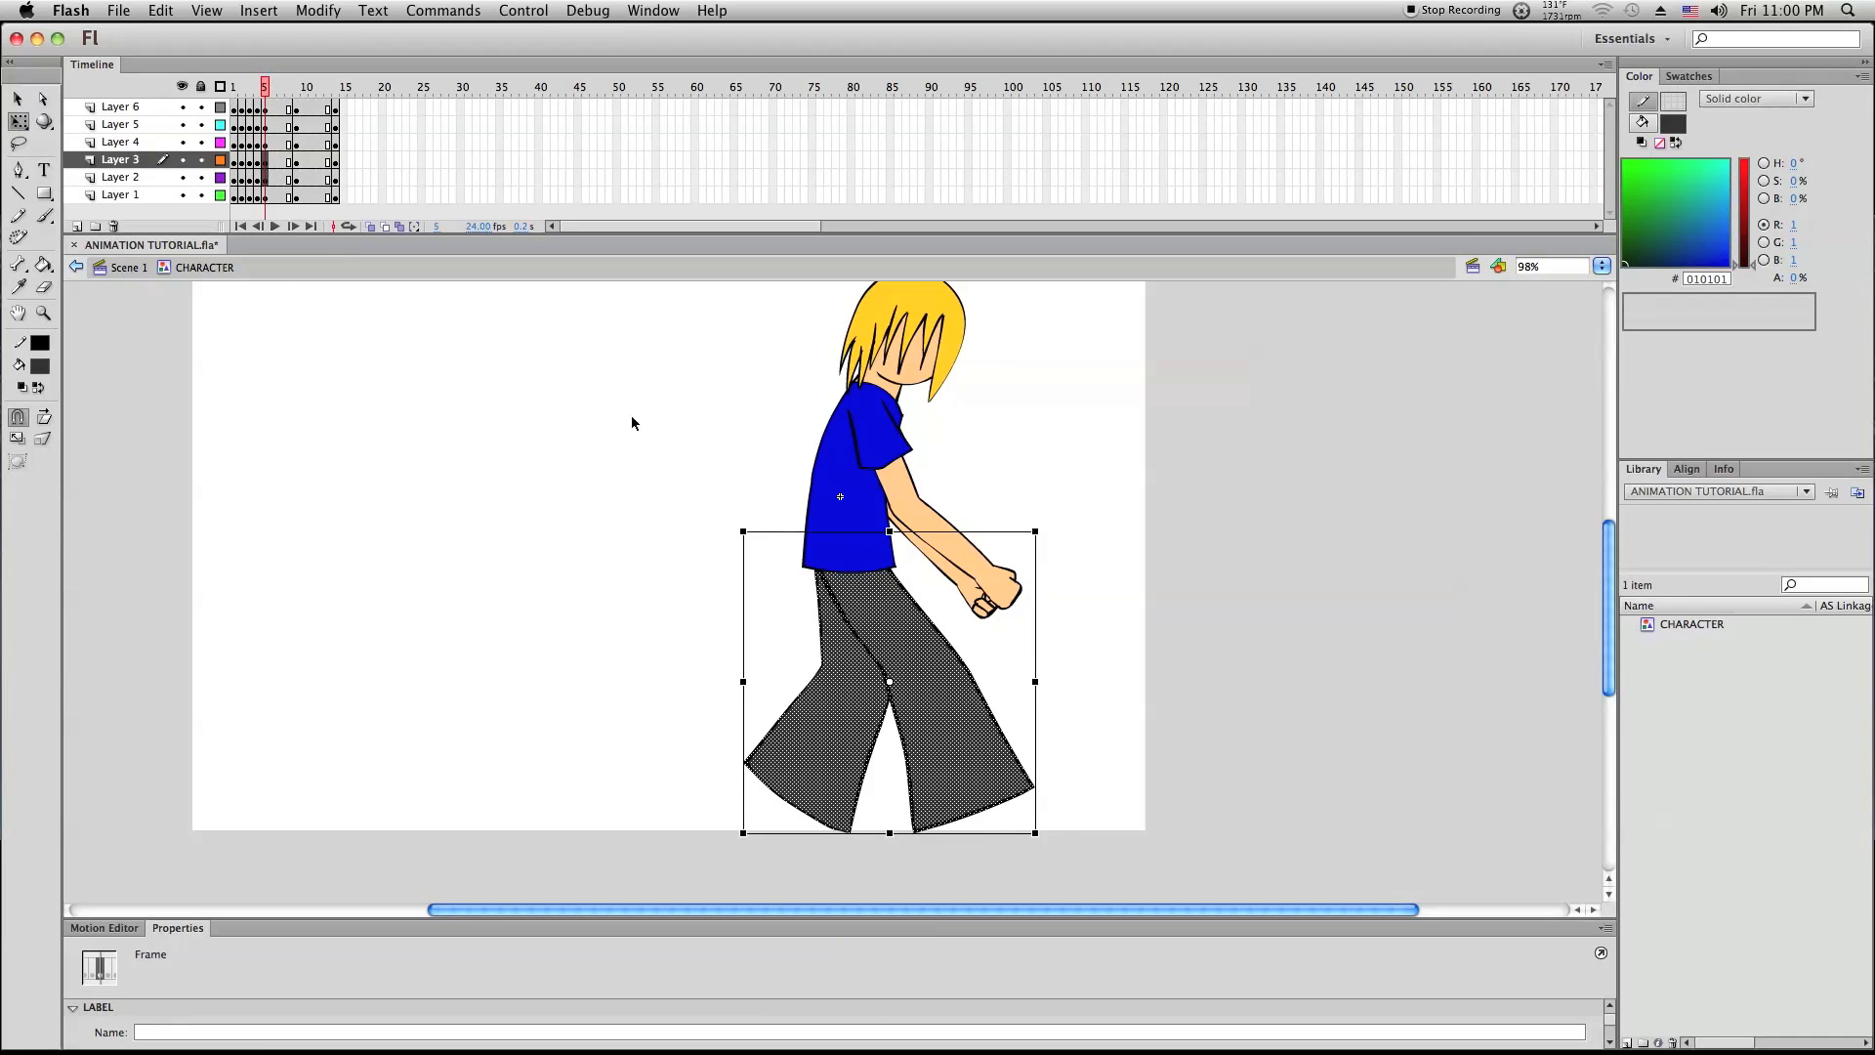
{"action": "left_click_drag", "start_coordinate": [886, 532], "coordinate": [887, 524]}
{"action": "left_click", "coordinate": [659, 506]}
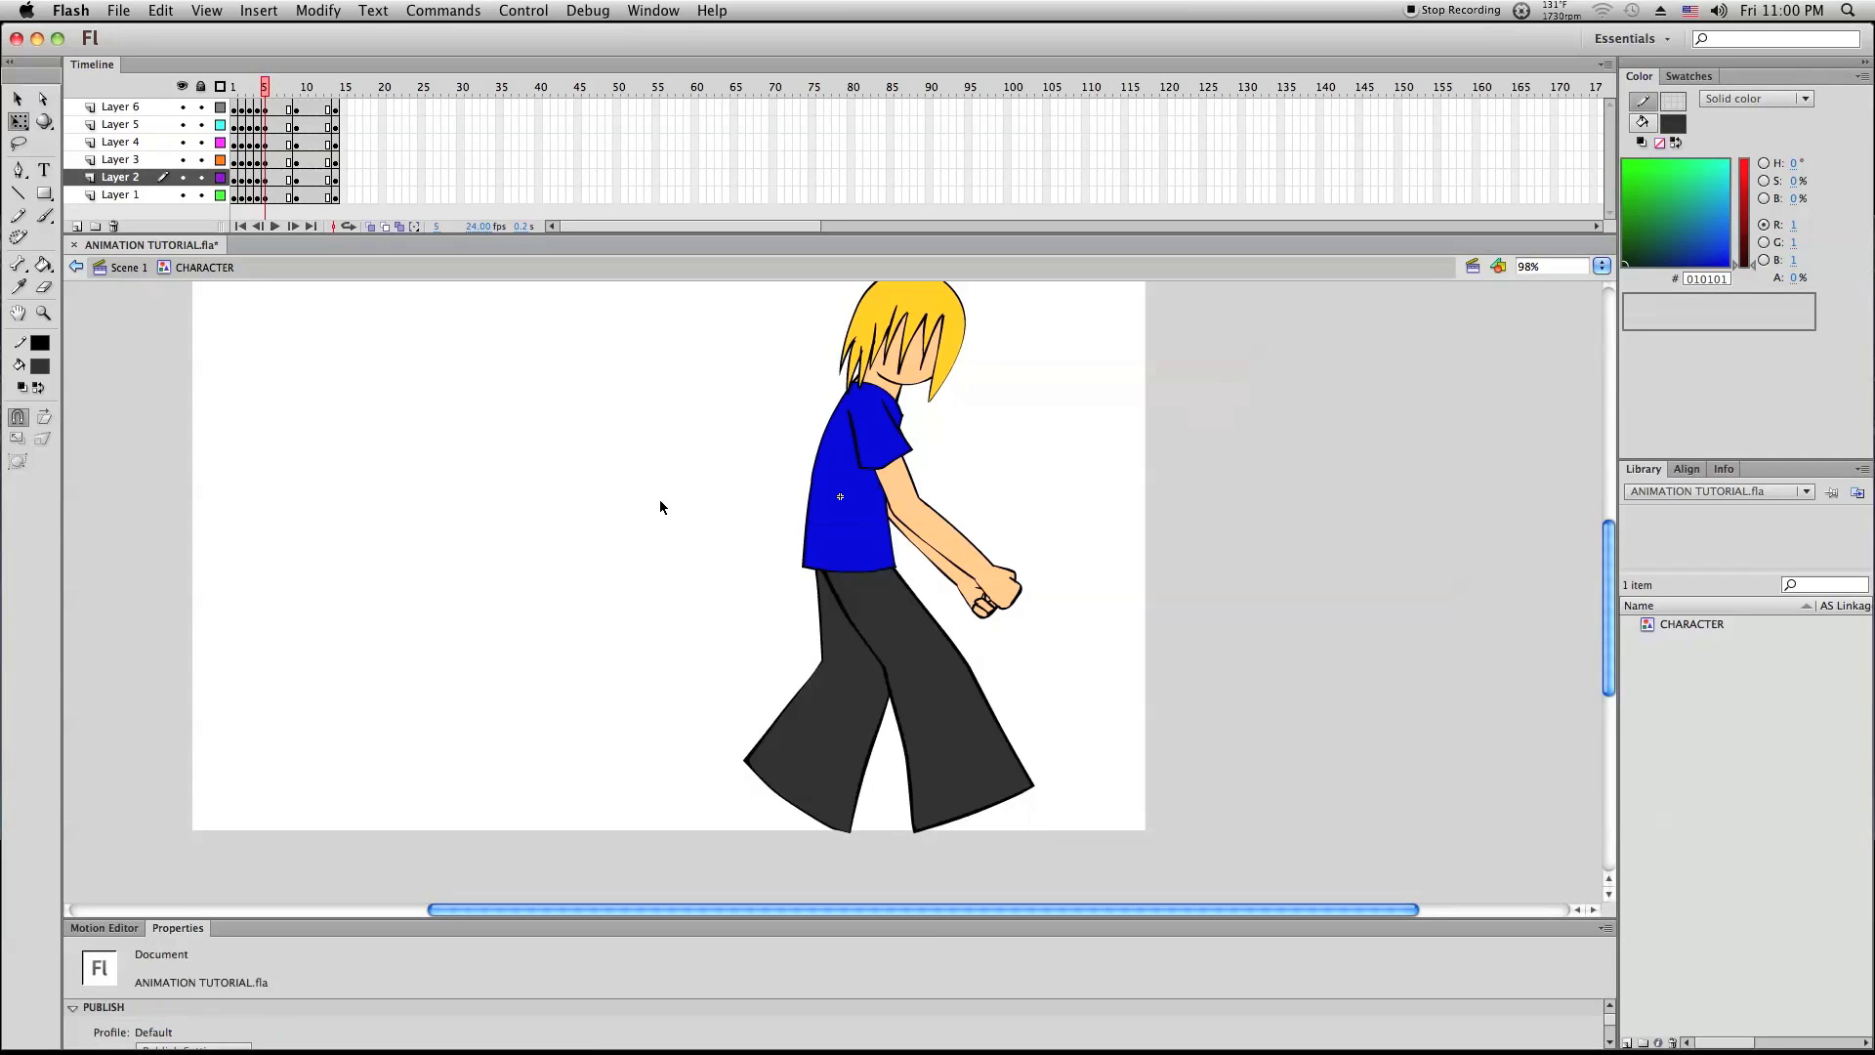
Lock Layers 2 and 3 and nudge the head, torso and arms together slightly up to X -38.45, Y -245.30
{"action": "scroll", "coordinate": [654, 493], "scroll_direction": "up", "scroll_amount": 1}
{"action": "left_click_drag", "start_coordinate": [200, 177], "coordinate": [200, 159]}
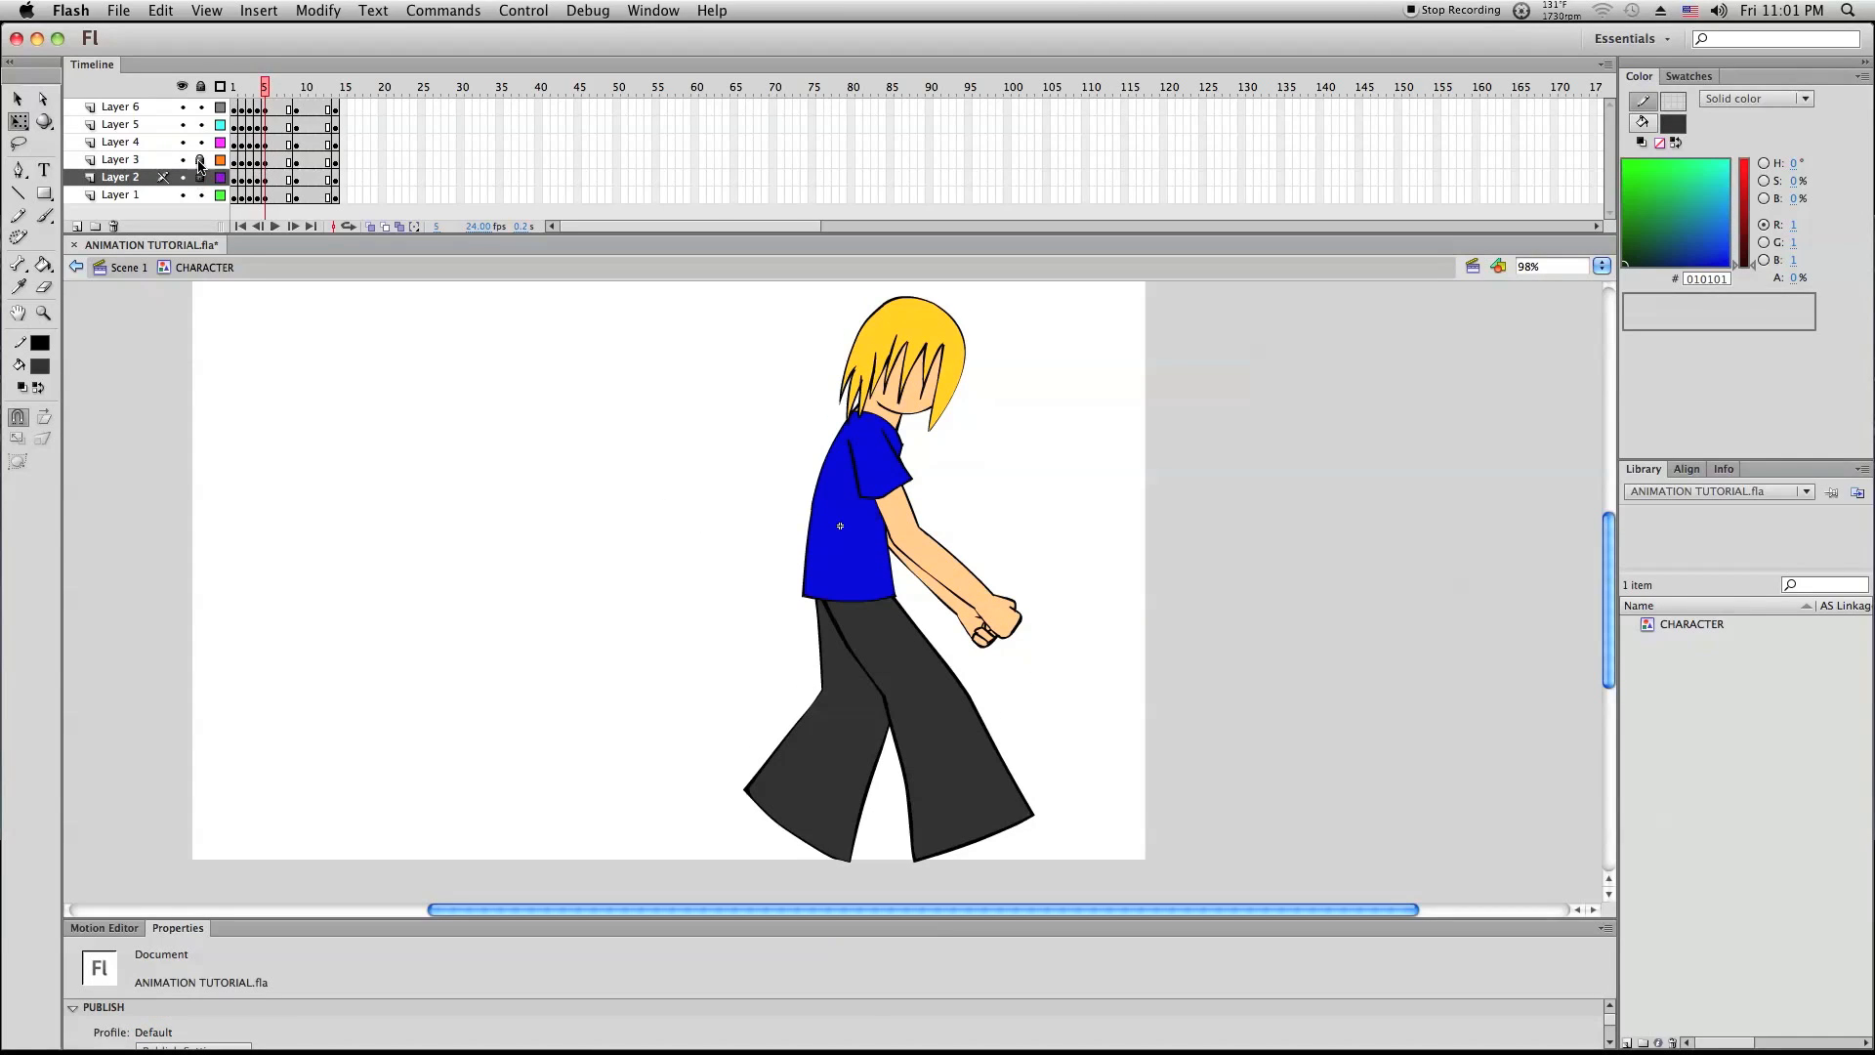
{"action": "right_click", "coordinate": [413, 495]}
{"action": "left_click", "coordinate": [488, 593]}
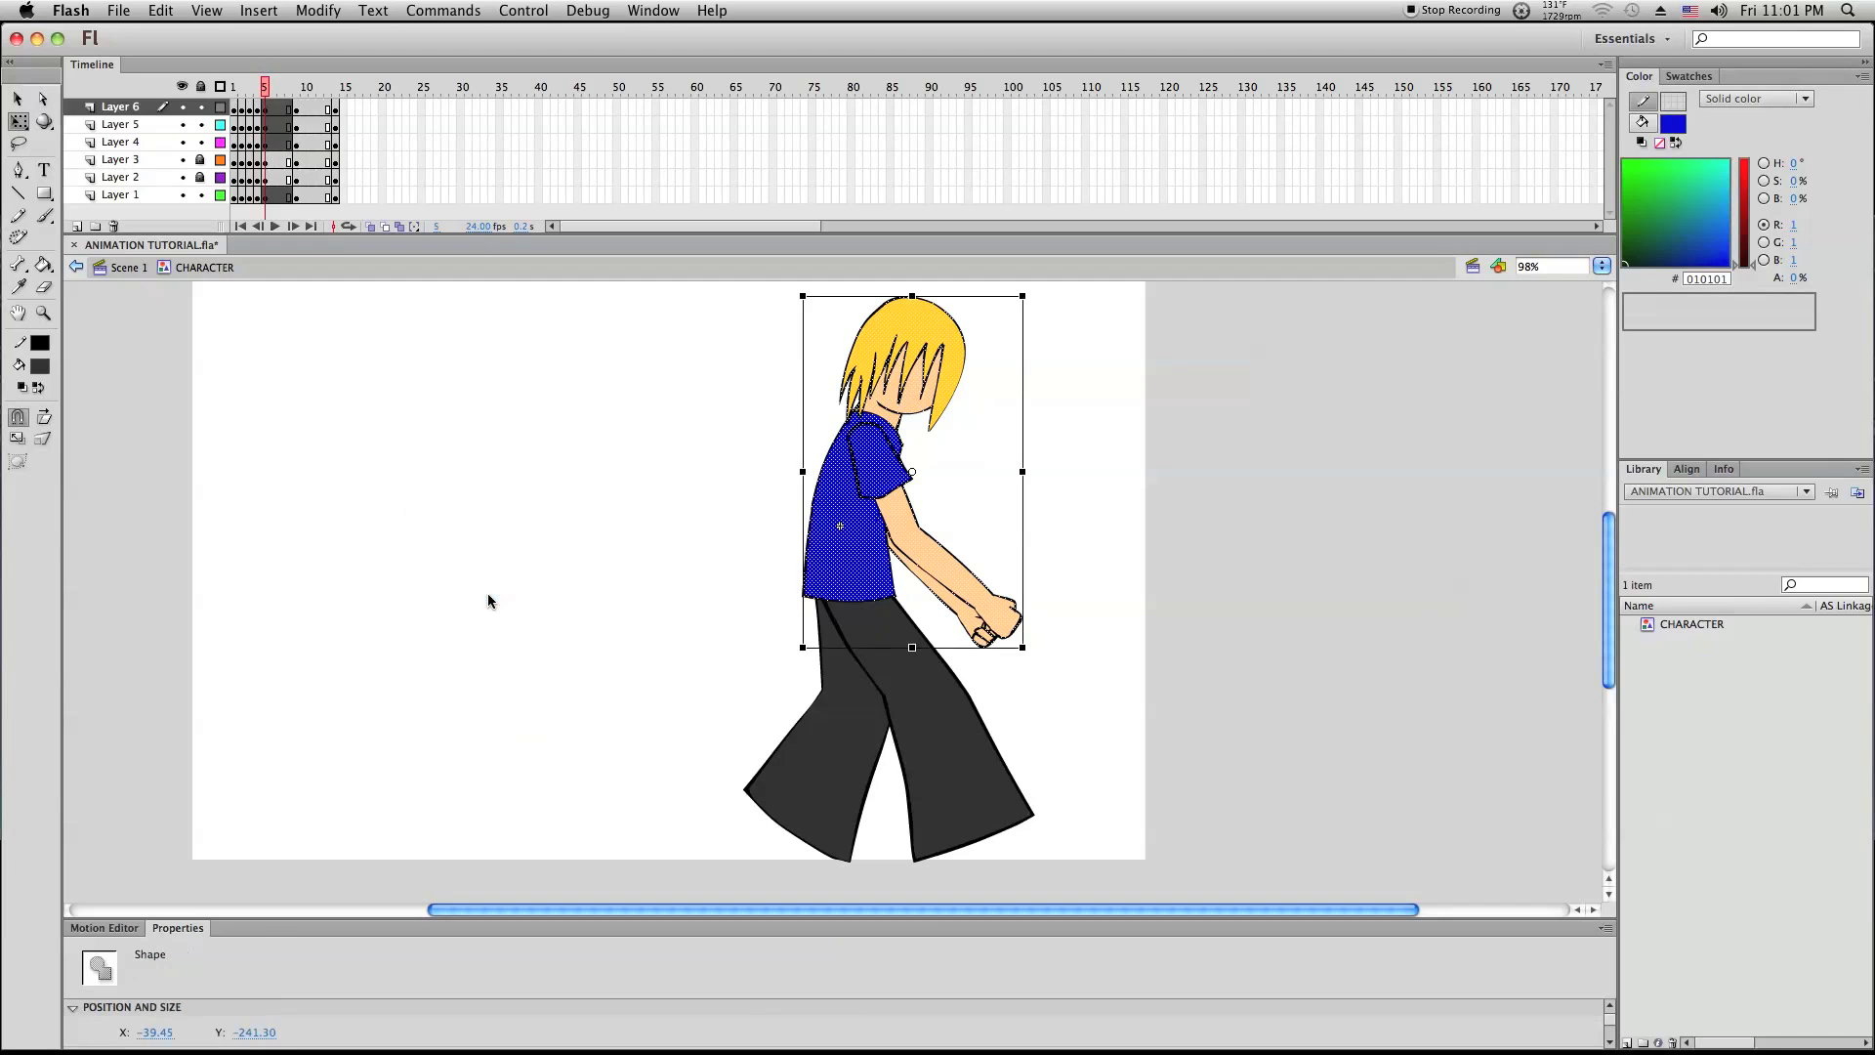
{"action": "key", "text": "Up"}
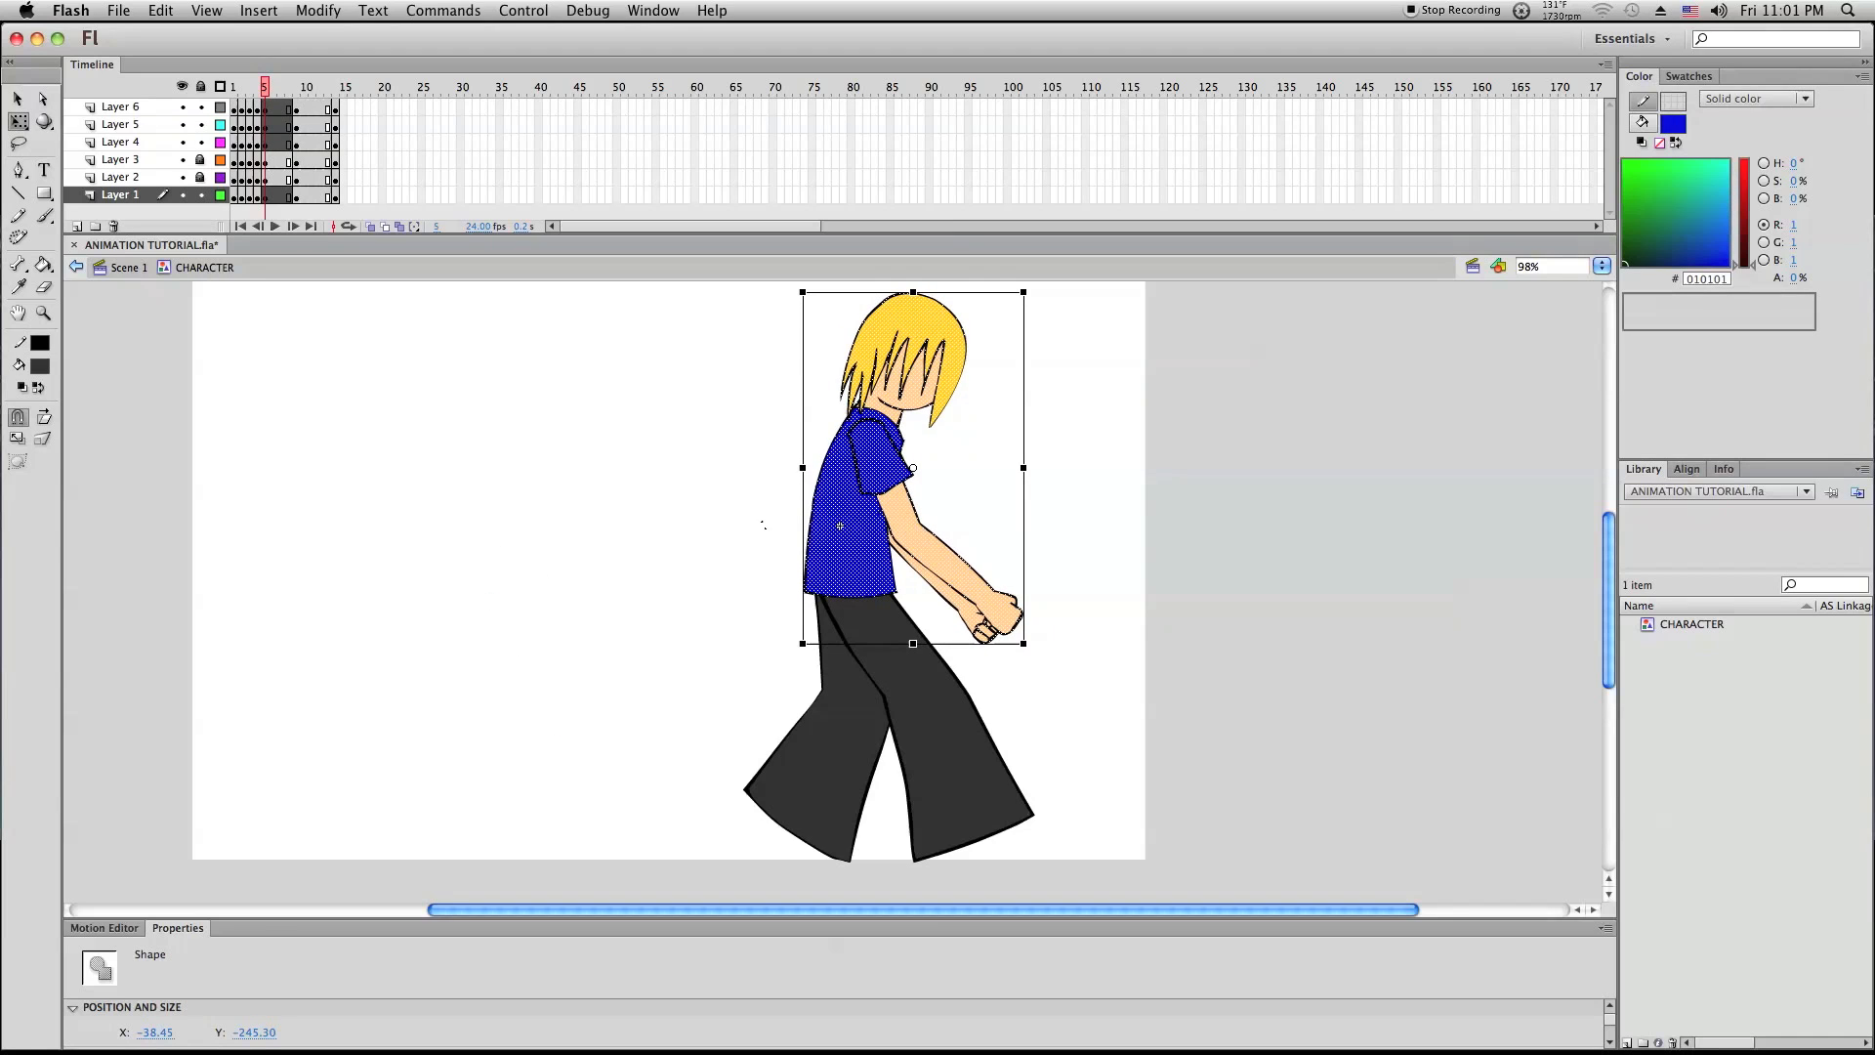
Unlock Layers 2 and 3 and shift the whole character at frame 5 backward to X -108.20, Y -245.30
{"action": "left_click", "coordinate": [1088, 492]}
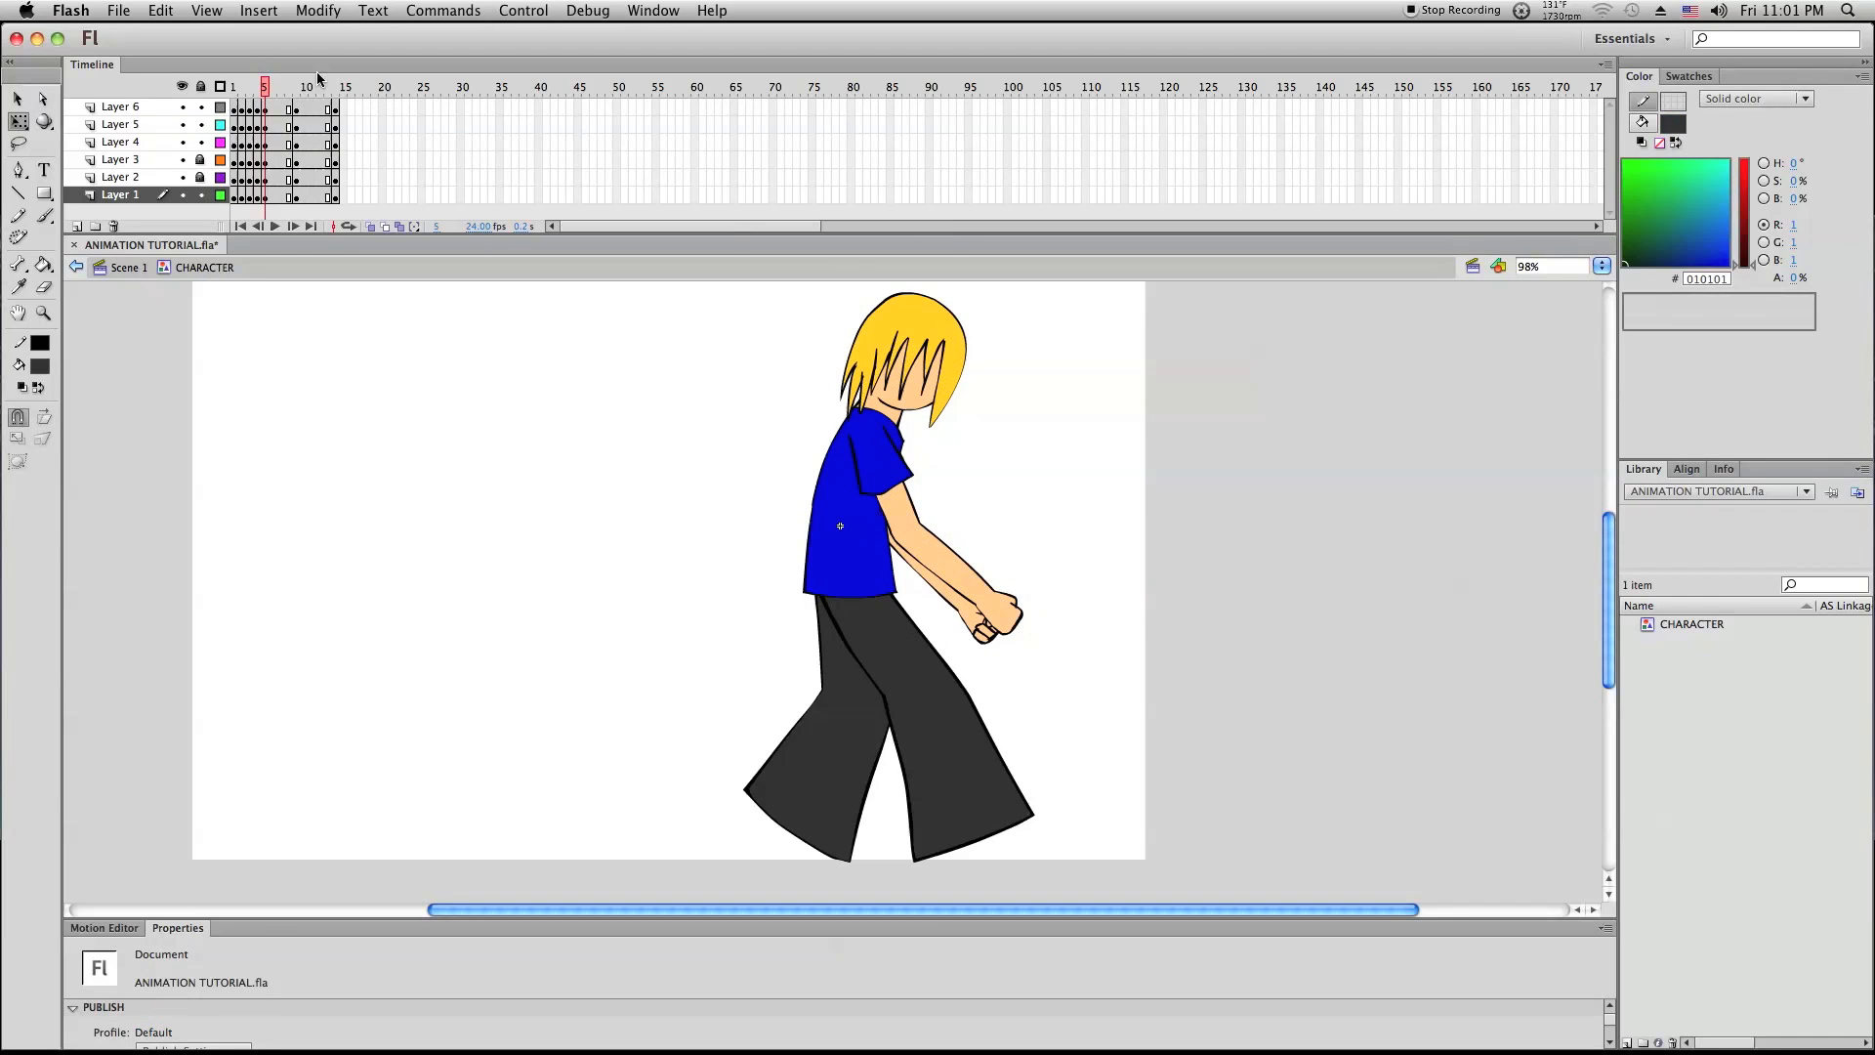
{"action": "left_click_drag", "start_coordinate": [264, 87], "coordinate": [264, 87]}
{"action": "mouse_move", "coordinate": [266, 87]}
{"action": "left_mouse_down"}
{"action": "mouse_move", "coordinate": [221, 110]}
{"action": "mouse_move", "coordinate": [265, 116]}
{"action": "left_mouse_up"}
{"action": "right_click", "coordinate": [566, 479]}
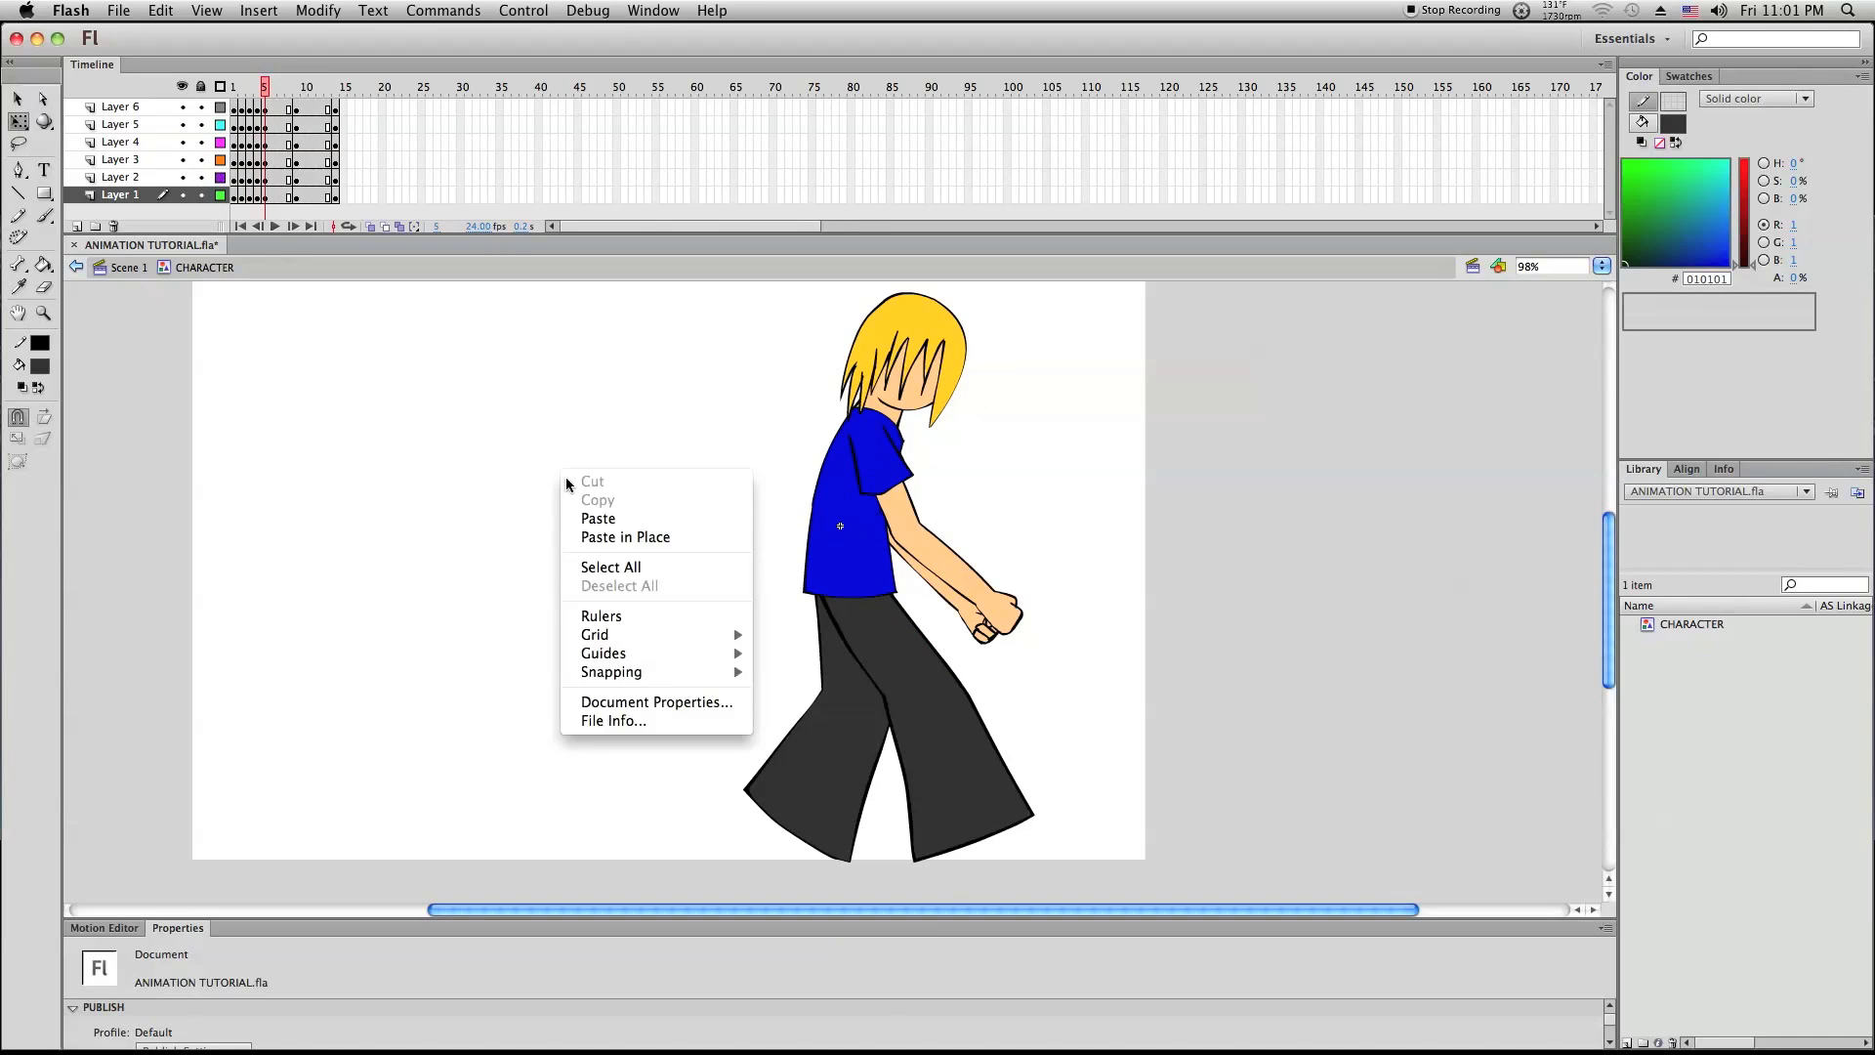
{"action": "left_click", "coordinate": [626, 564]}
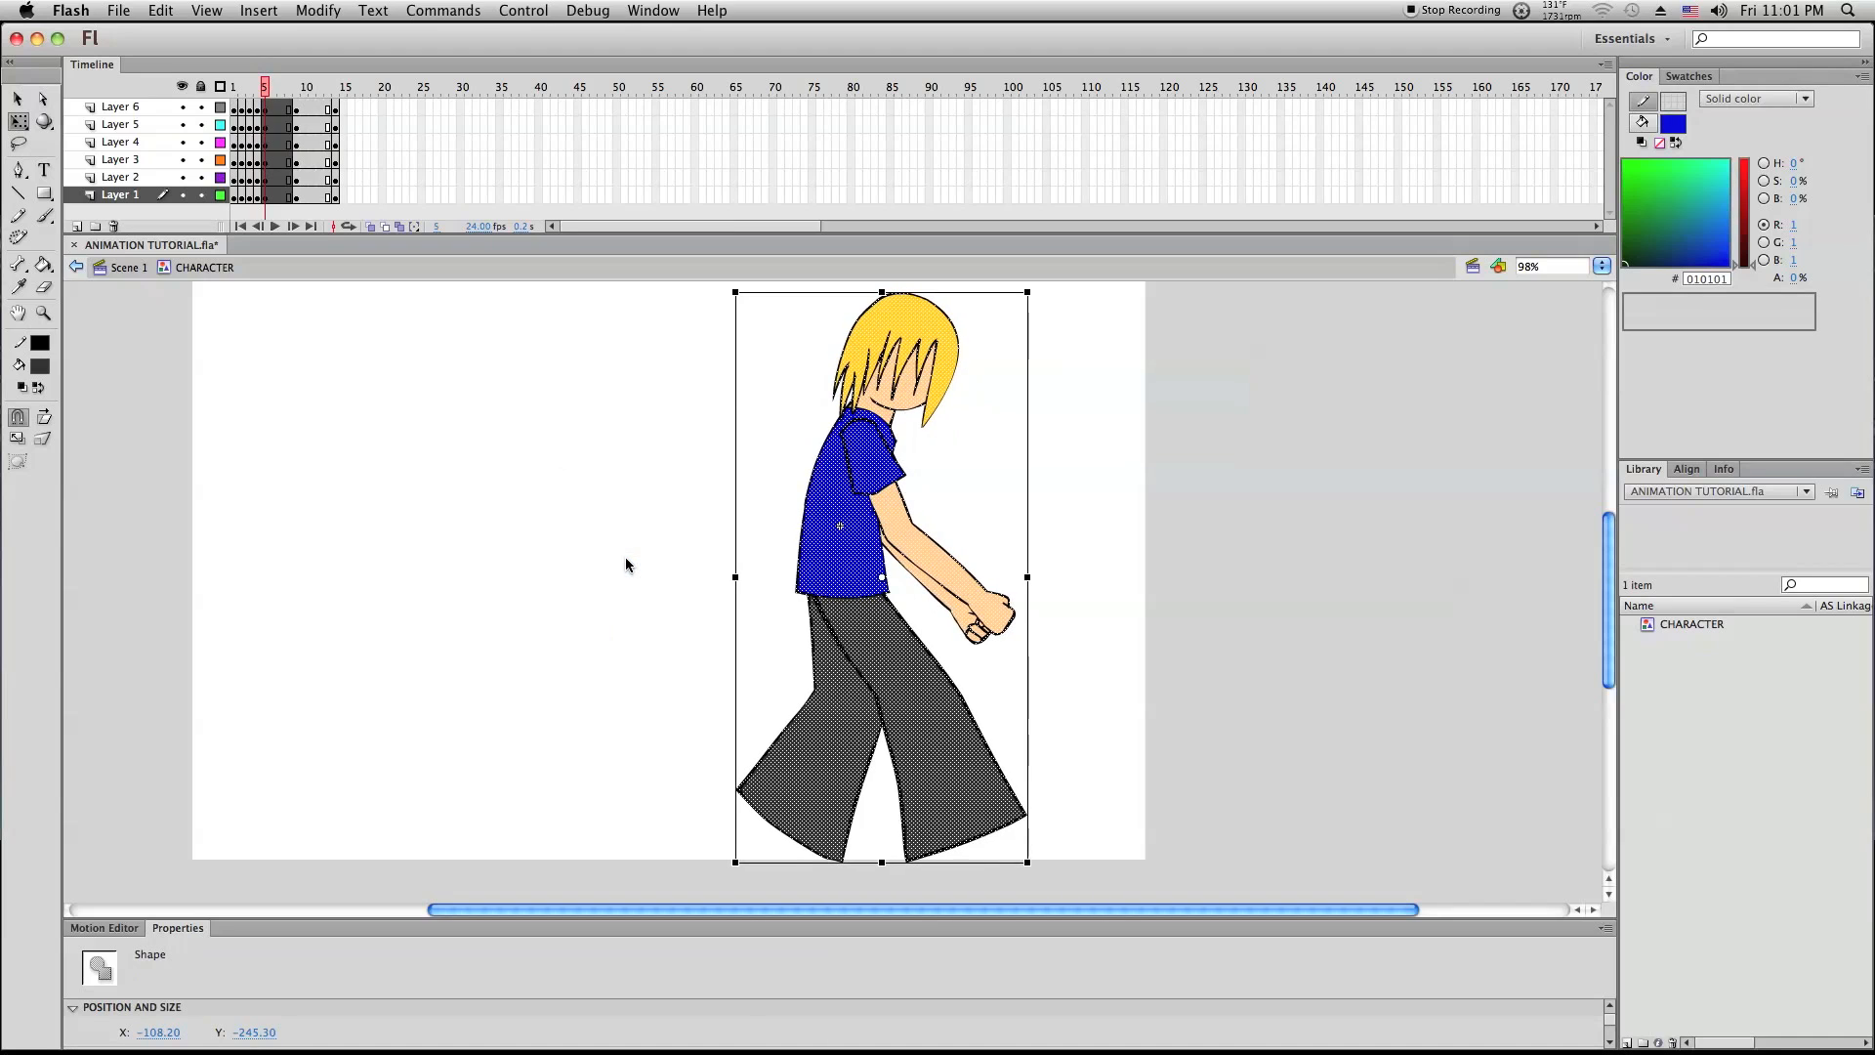
{"action": "left_click", "coordinate": [619, 497]}
Nudge the whole character at frame 5 further backward to X -118.20, keeping Y at -245.30
{"action": "left_click_drag", "start_coordinate": [266, 83], "coordinate": [264, 105]}
{"action": "right_click", "coordinate": [491, 421]}
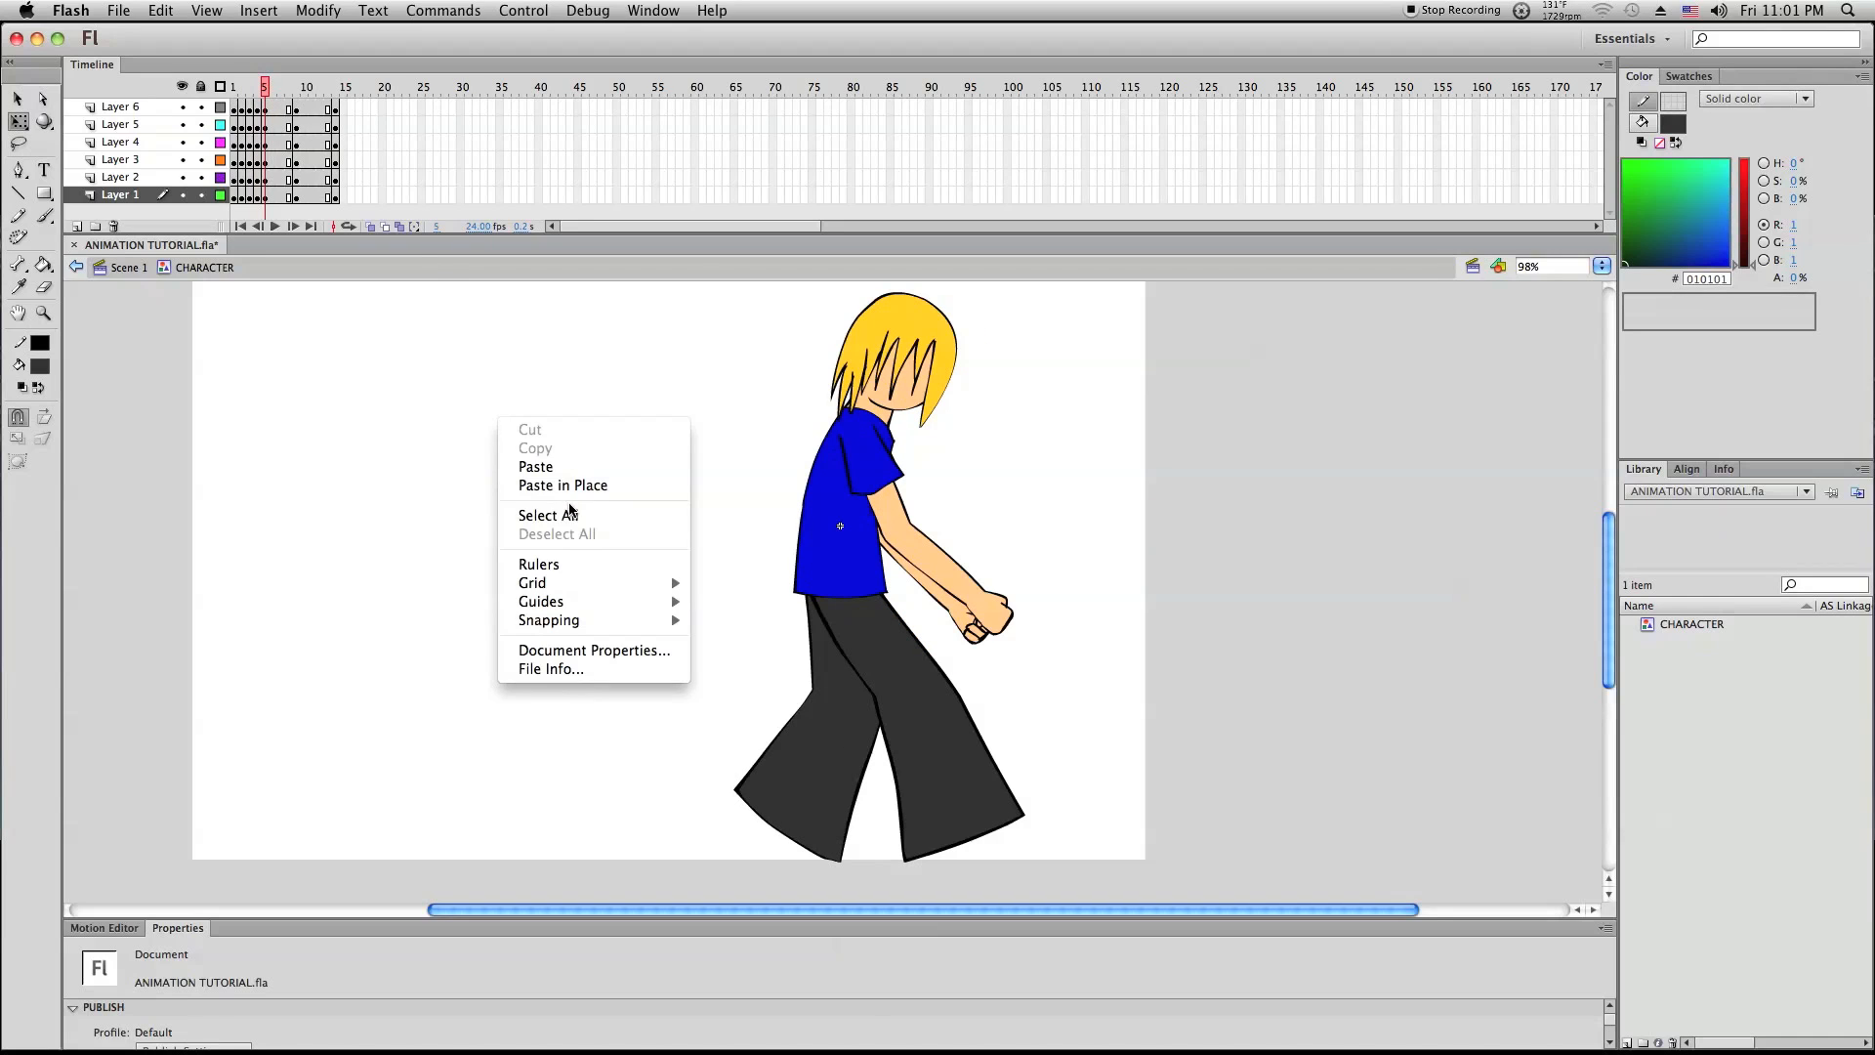
{"action": "left_click", "coordinate": [573, 519]}
{"action": "key", "text": "Left"}
{"action": "key", "text": "Left"}
{"action": "key", "text": "Left"}
{"action": "key", "text": "Left"}
{"action": "key", "text": "Left"}
{"action": "key", "text": "Left"}
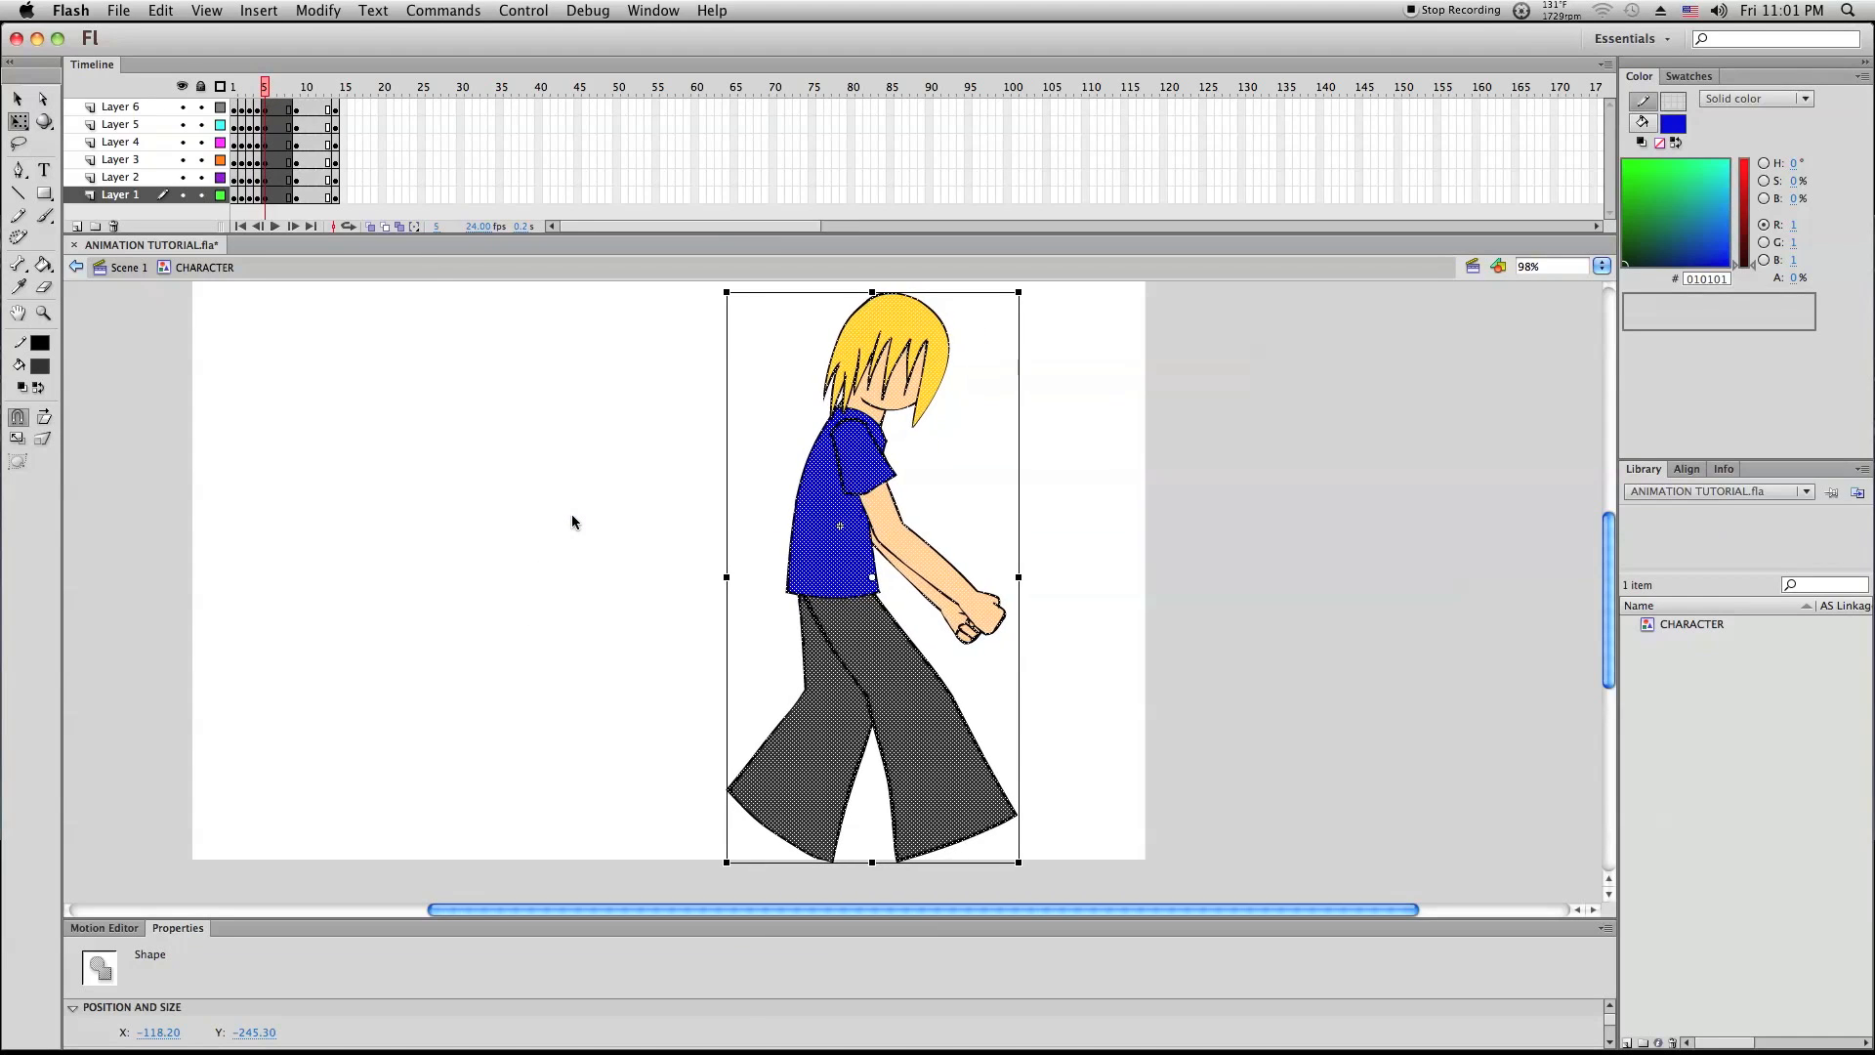
{"action": "left_click", "coordinate": [572, 520]}
Check the falling pose at frame 9 and insert keyframes at frame 6 on all six layers
{"action": "left_click_drag", "start_coordinate": [264, 89], "coordinate": [273, 96]}
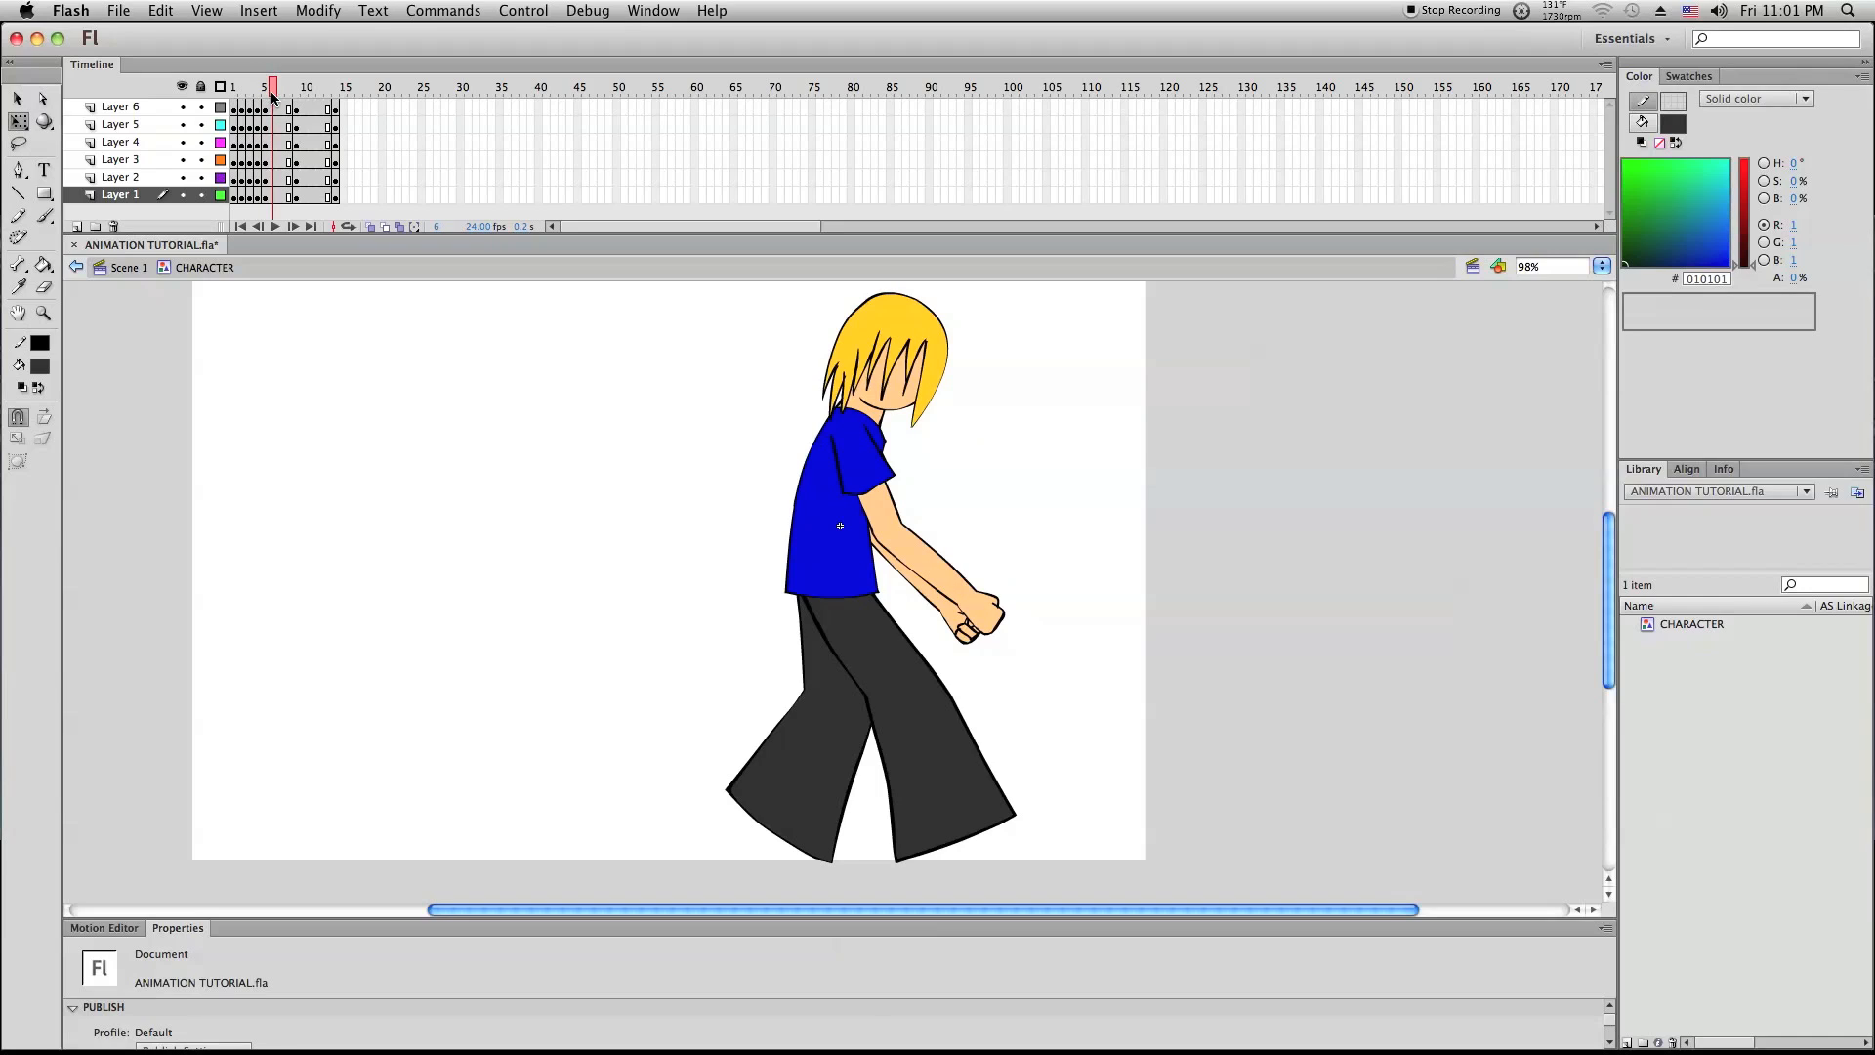
{"action": "left_click", "coordinate": [294, 95]}
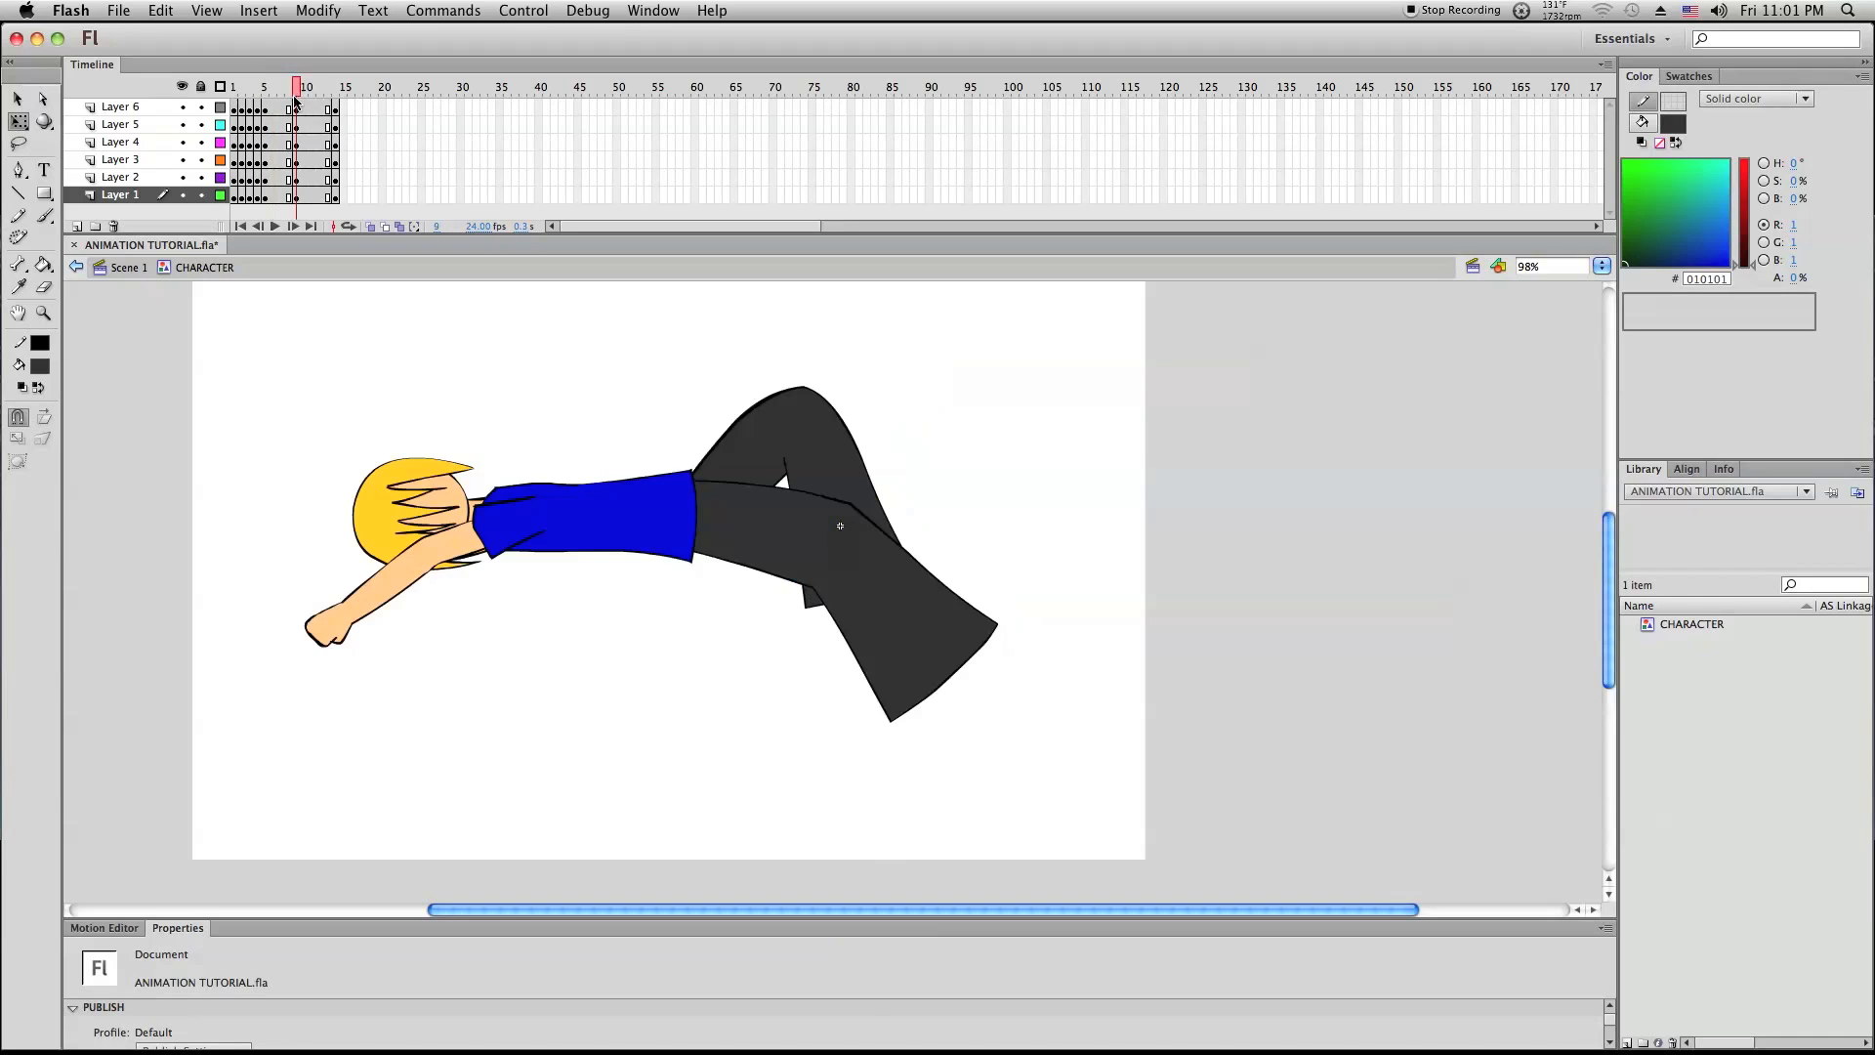
{"action": "left_click_drag", "start_coordinate": [295, 101], "coordinate": [273, 101]}
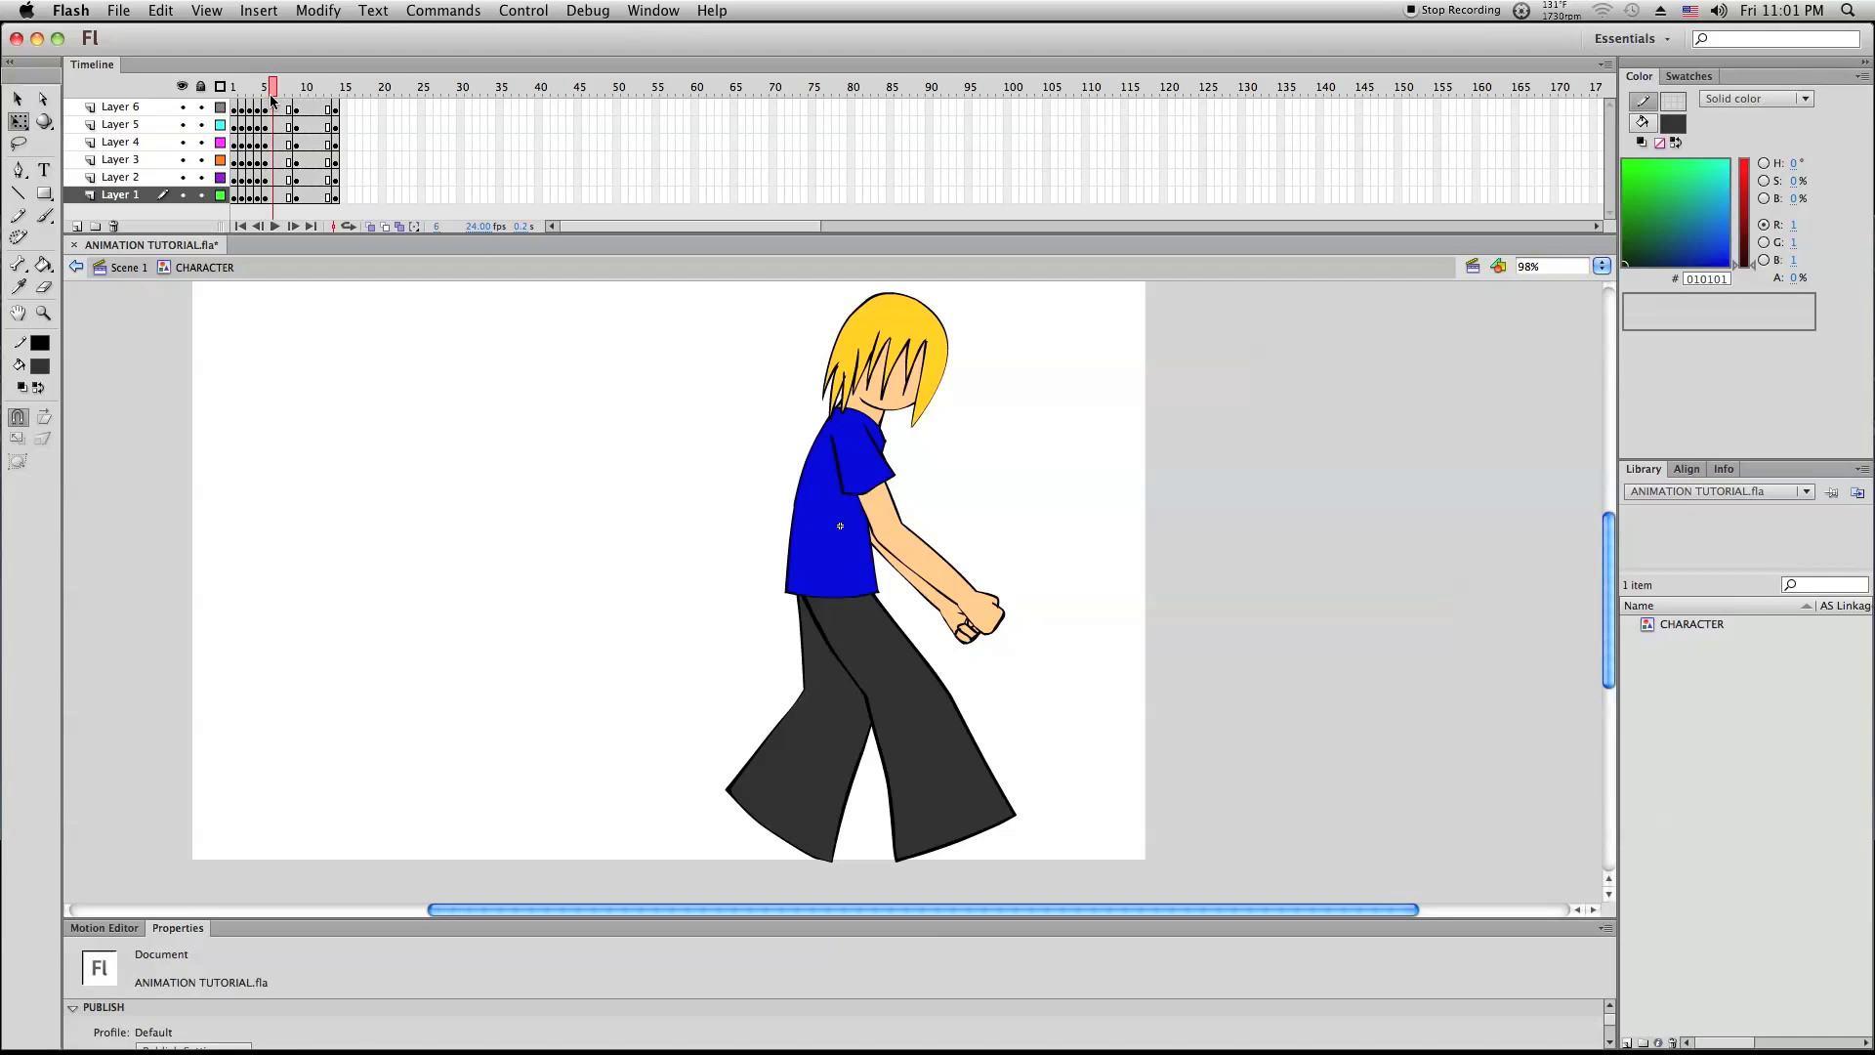
{"action": "left_click_drag", "start_coordinate": [275, 110], "coordinate": [273, 195]}
{"action": "right_click", "coordinate": [273, 194]}
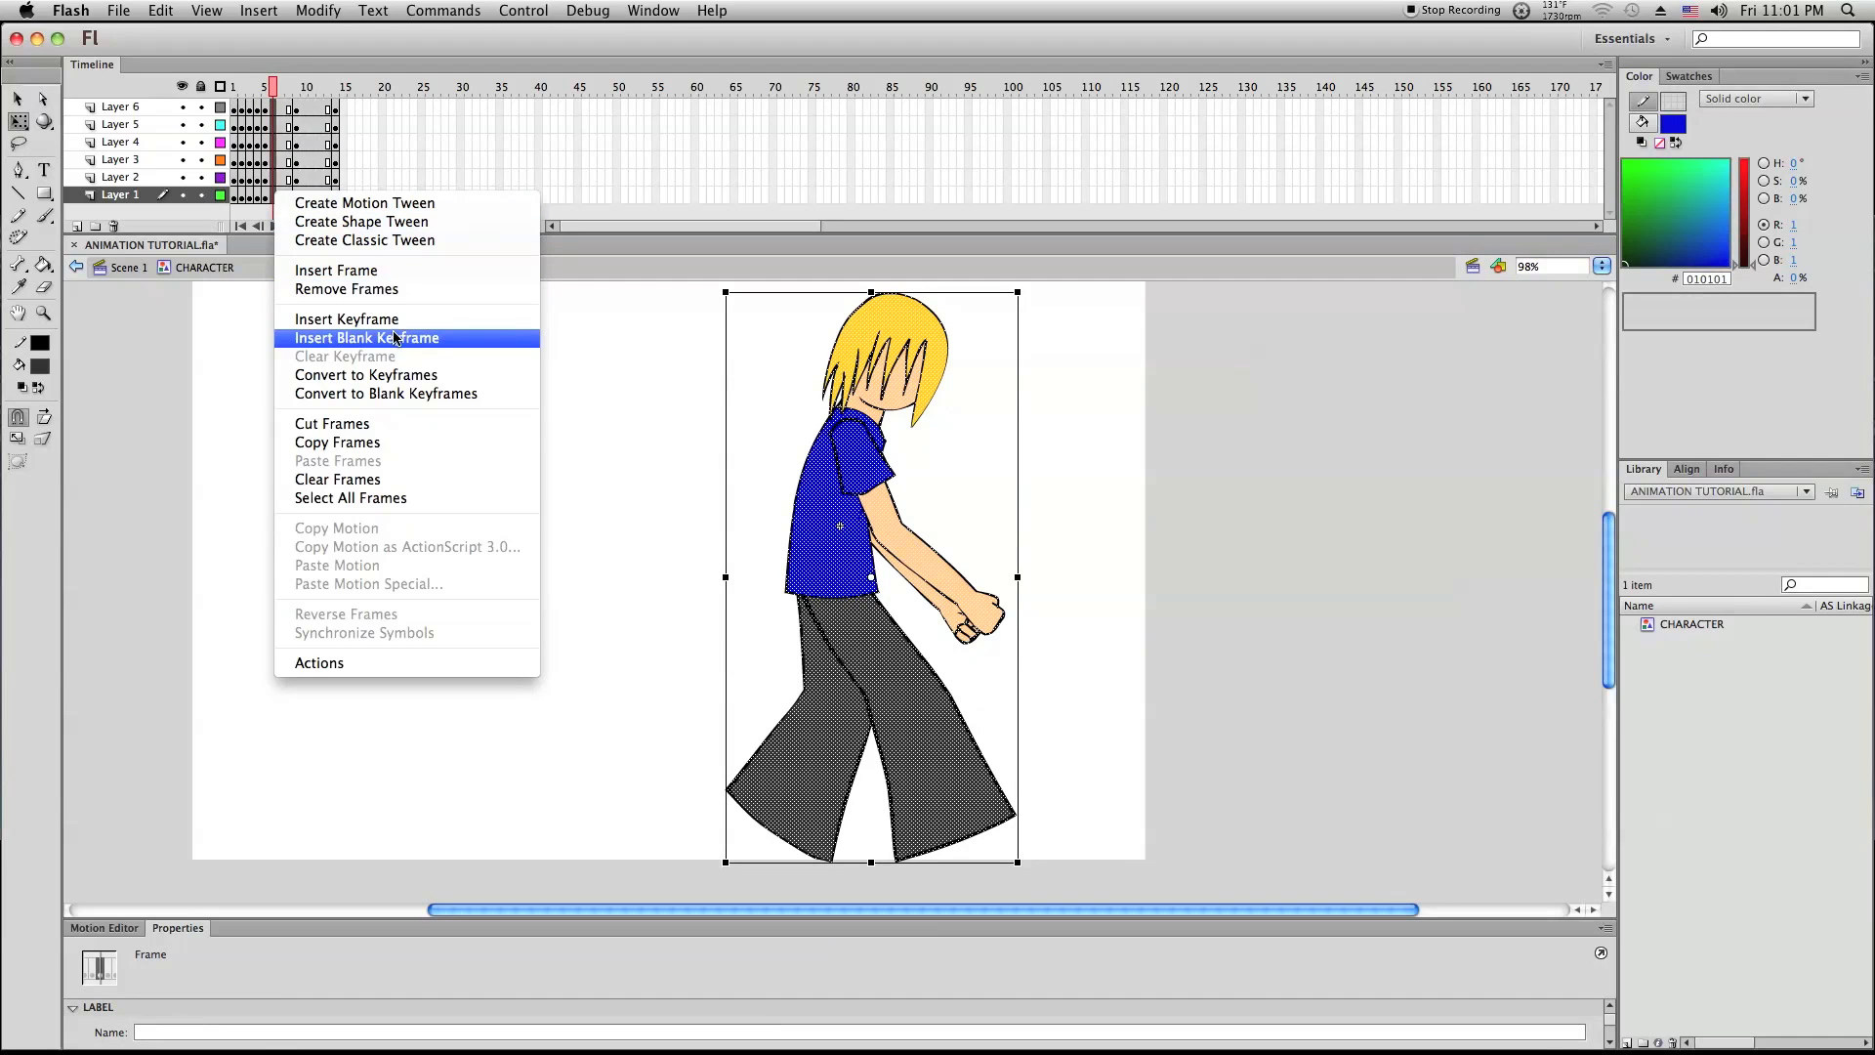
{"action": "left_click", "coordinate": [351, 319]}
{"action": "left_click", "coordinate": [523, 563]}
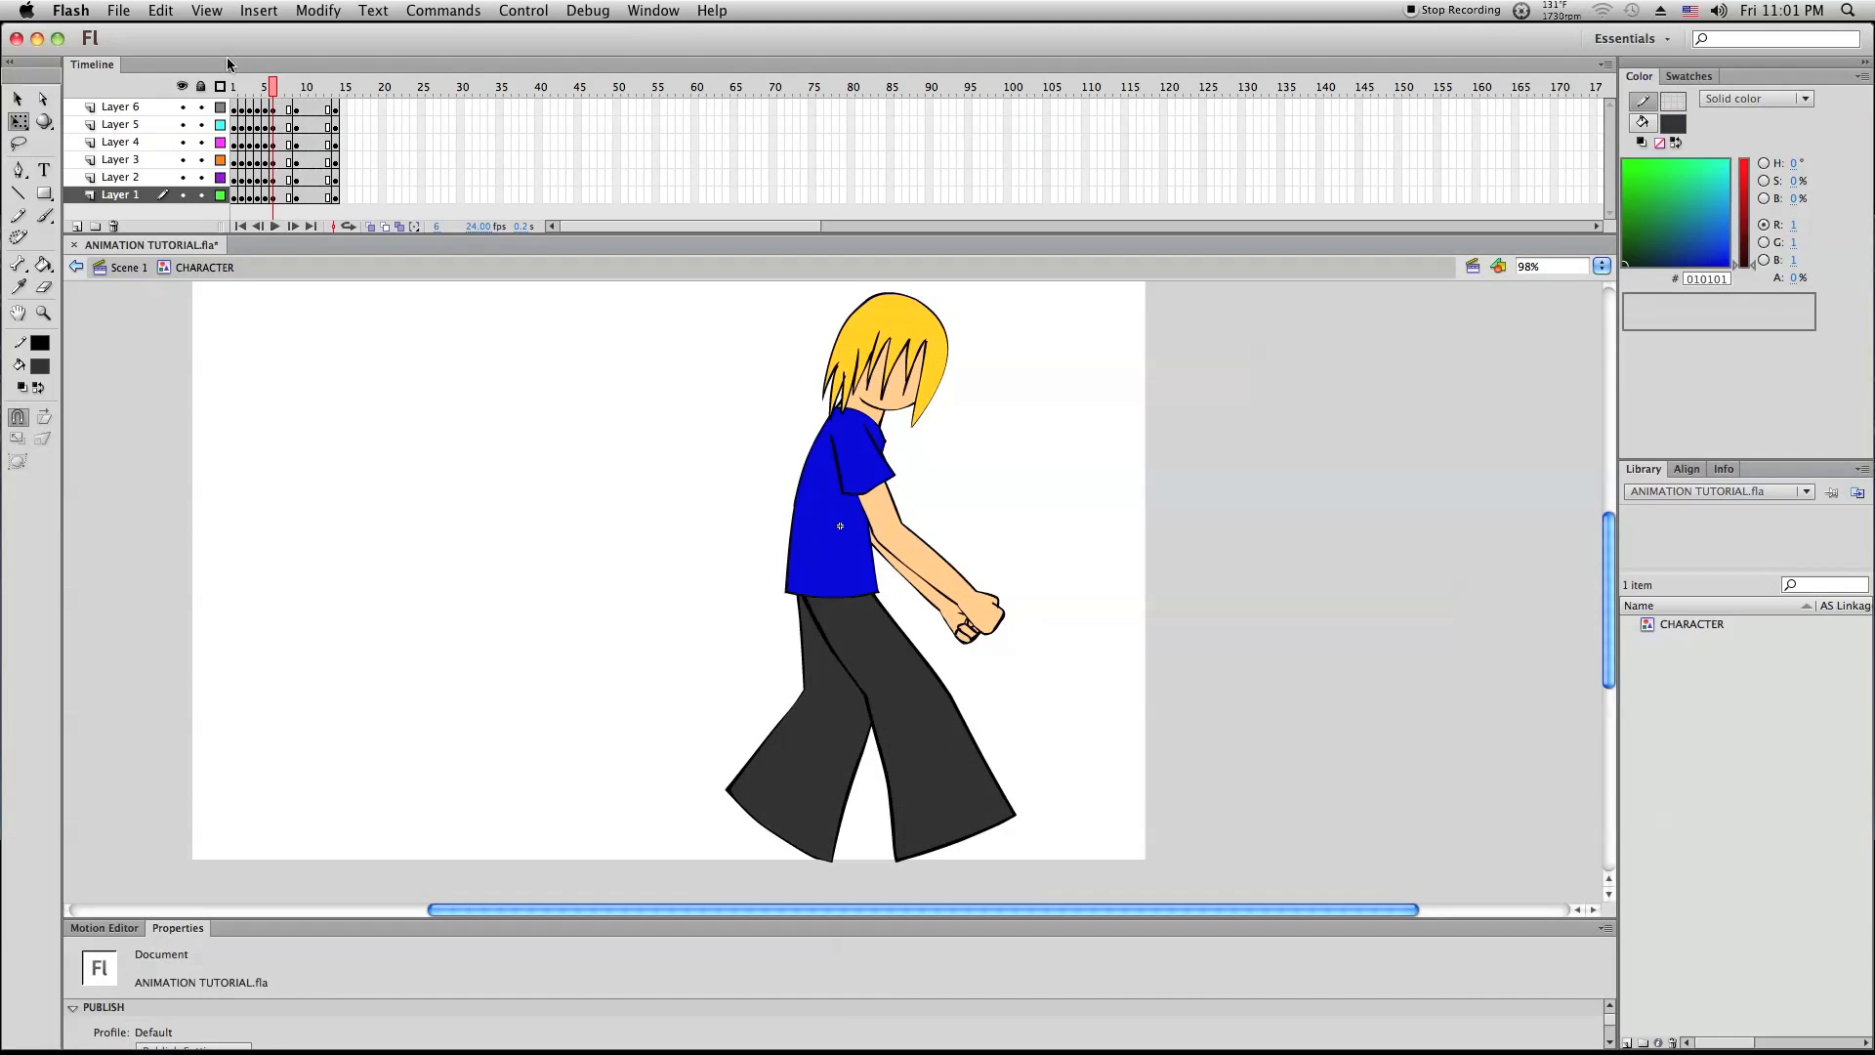
Lock every layer except Layer 3 to isolate the front leg at frame 6
{"action": "left_click_drag", "start_coordinate": [200, 106], "coordinate": [205, 196]}
{"action": "left_click", "coordinate": [201, 160]}
{"action": "left_click", "coordinate": [146, 158]}
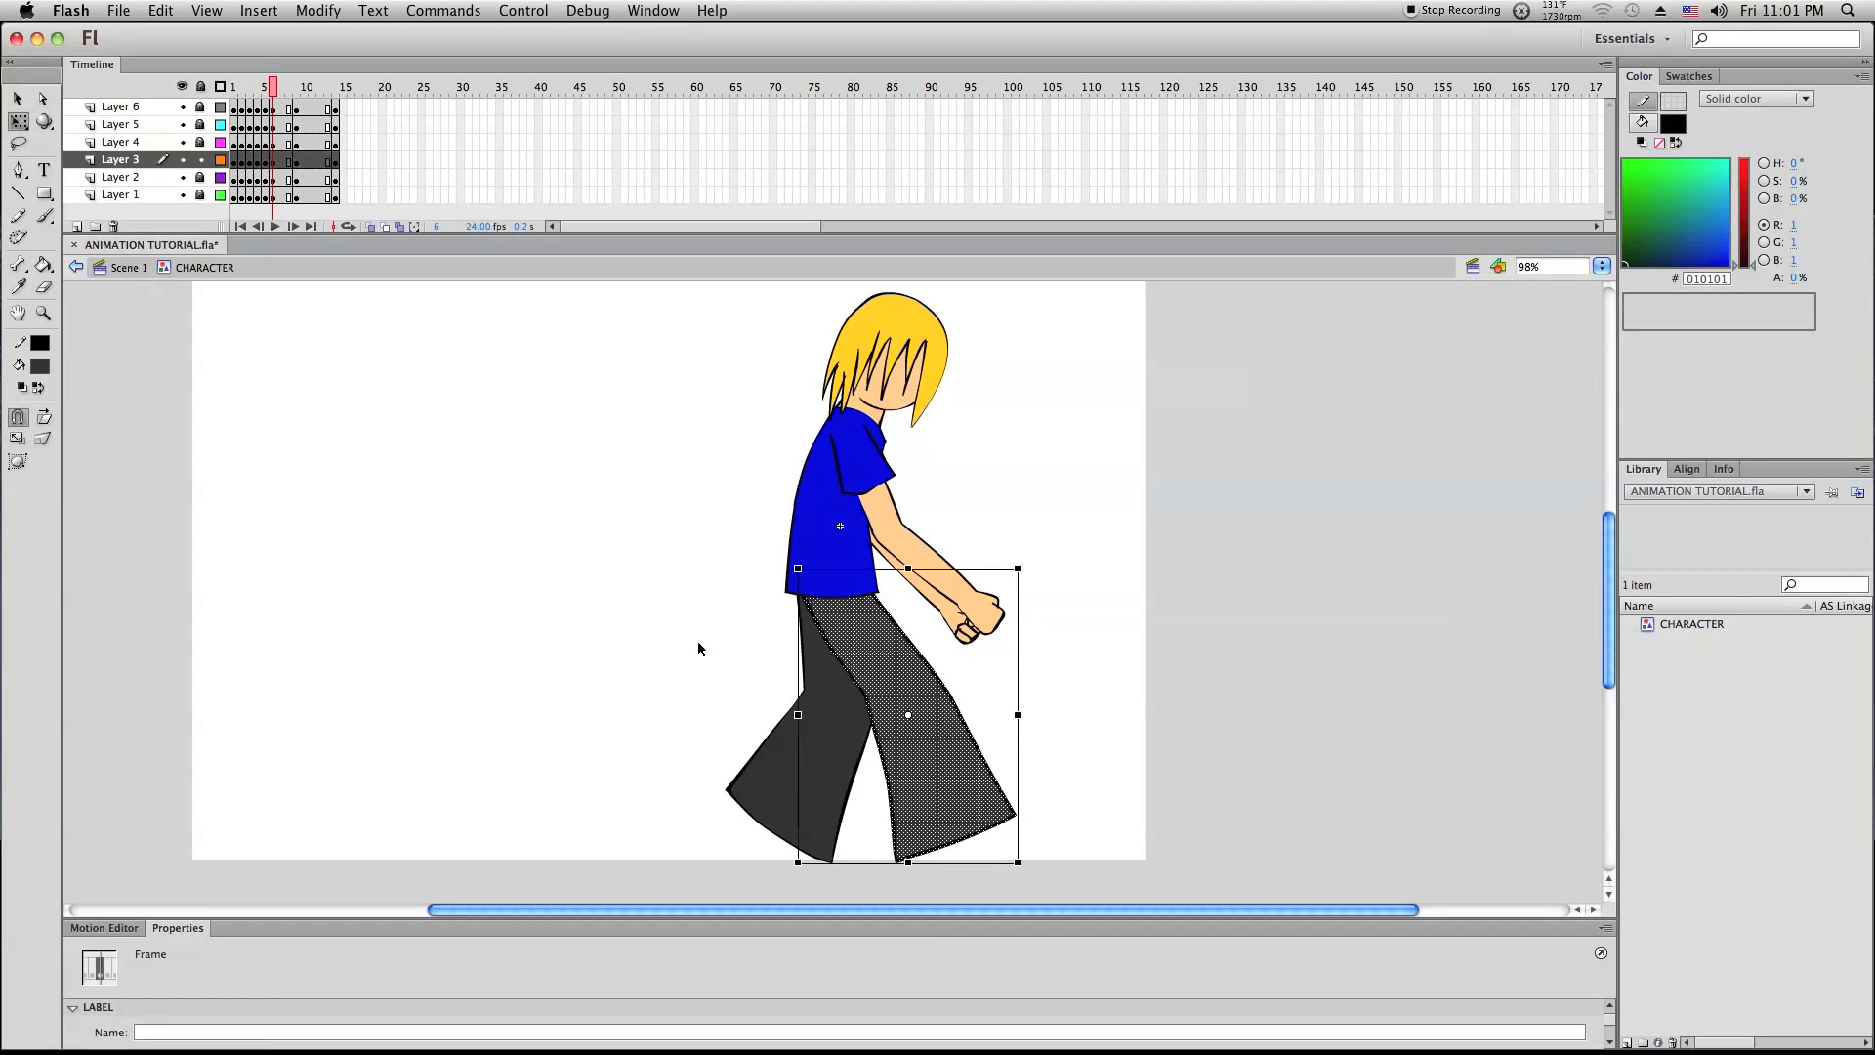
{"action": "left_click", "coordinate": [1125, 813]}
{"action": "left_click_drag", "start_coordinate": [850, 862], "coordinate": [897, 898]}
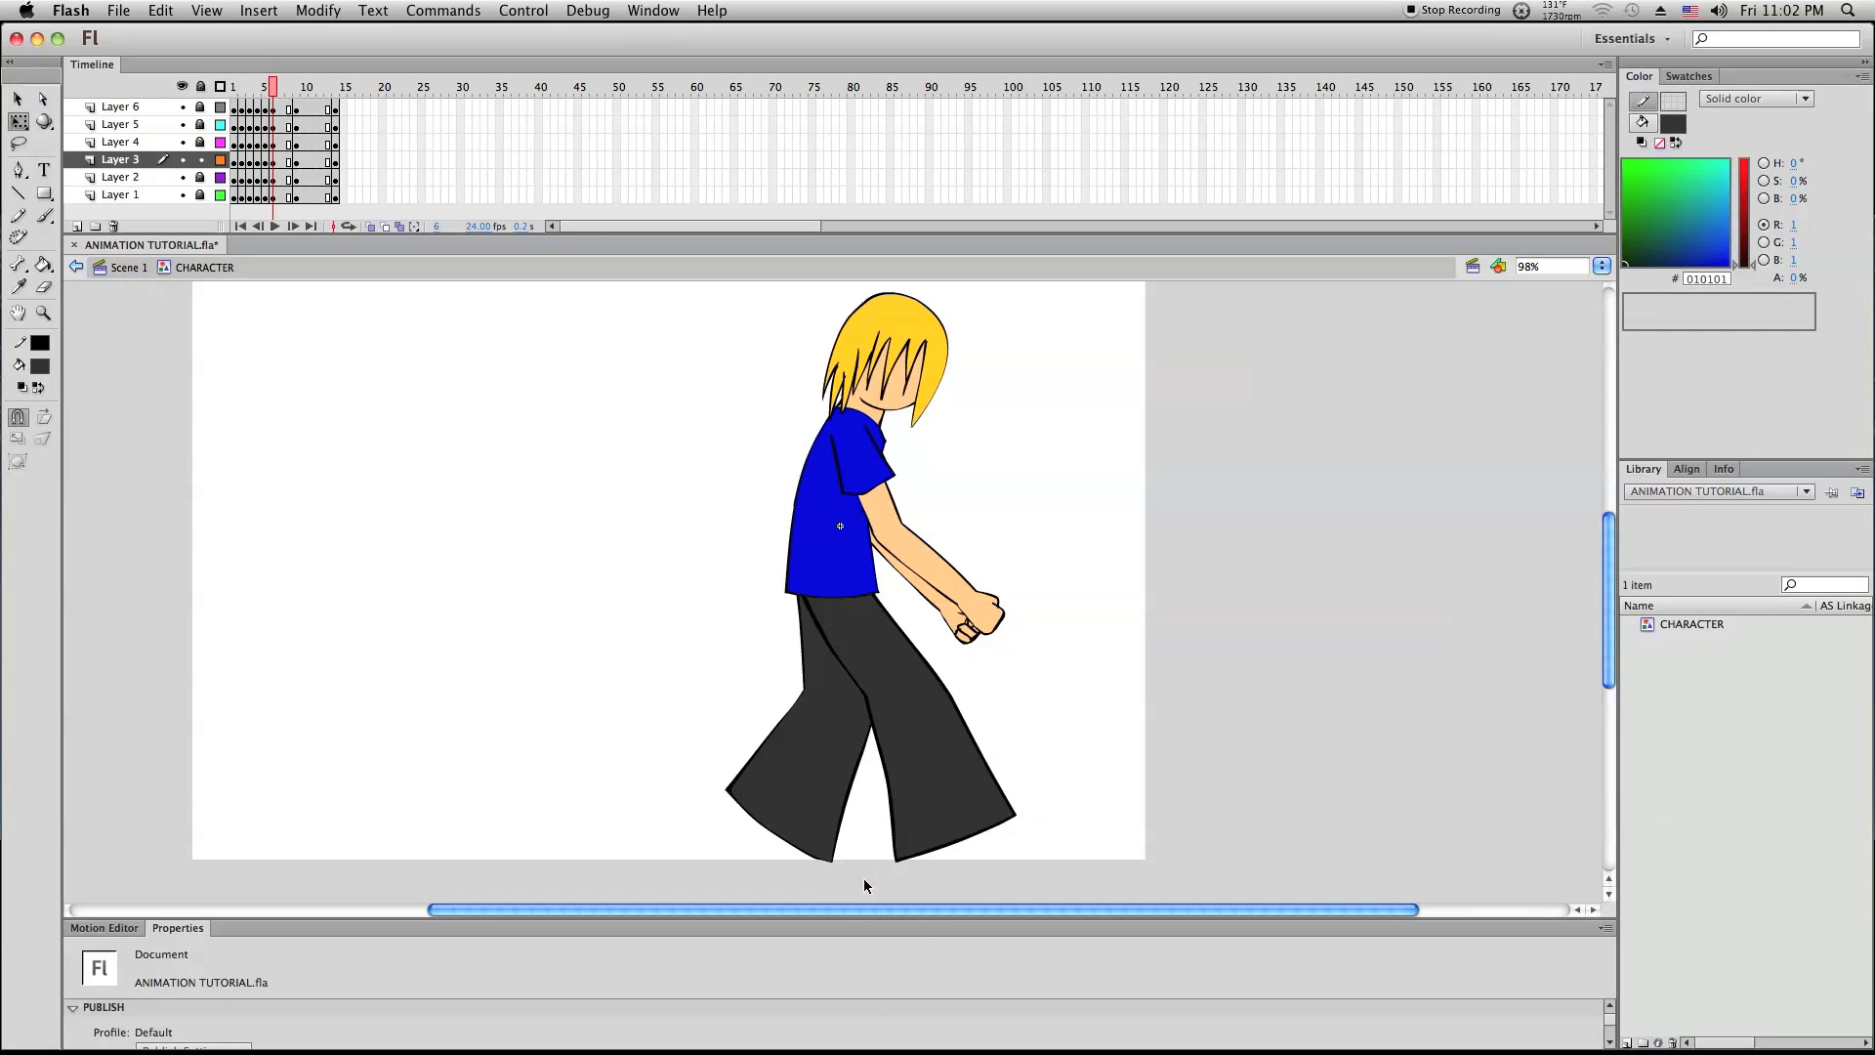
Display Layer 3 as outlines and draw a horizontal dividing line across the front leg's knee
{"action": "left_click", "coordinate": [43, 312]}
{"action": "left_click_drag", "start_coordinate": [570, 563], "coordinate": [860, 748]}
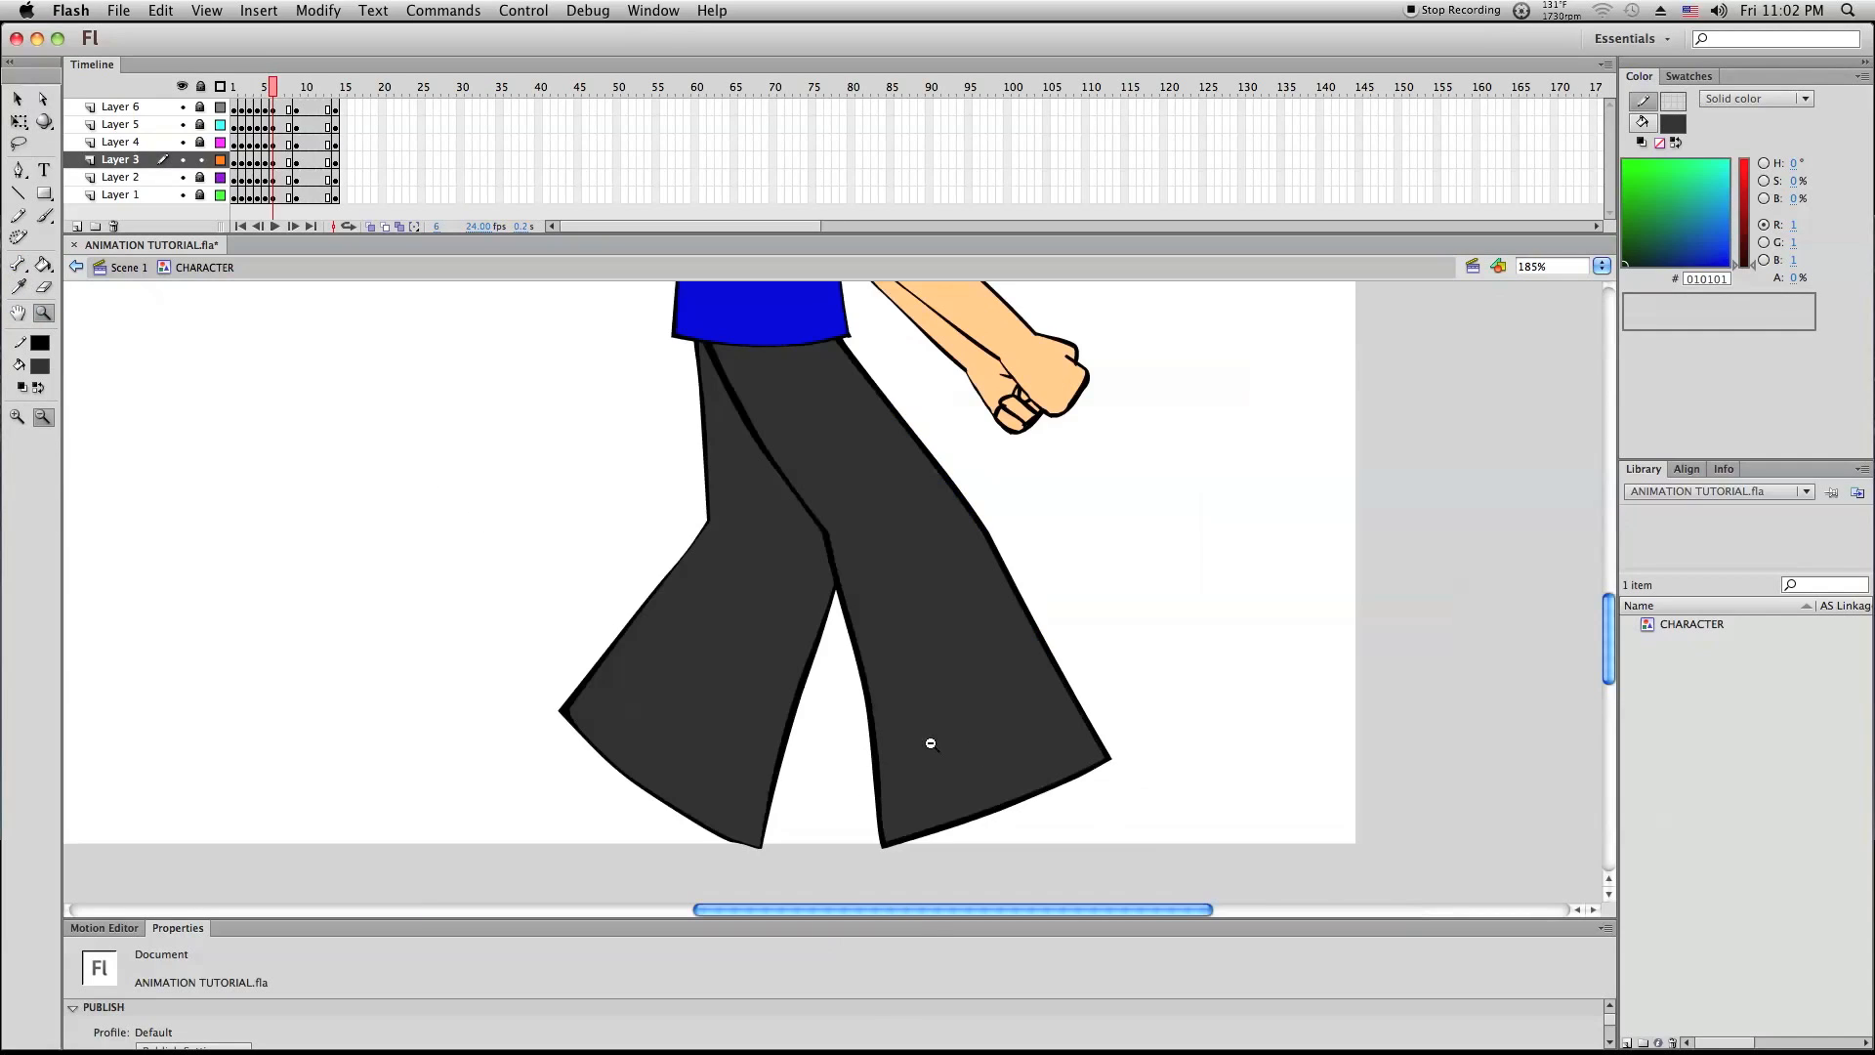
{"action": "left_click", "coordinate": [18, 194]}
{"action": "mouse_move", "coordinate": [796, 538]}
{"action": "left_mouse_down"}
{"action": "mouse_move", "coordinate": [762, 547]}
{"action": "mouse_move", "coordinate": [821, 532]}
{"action": "left_mouse_up"}
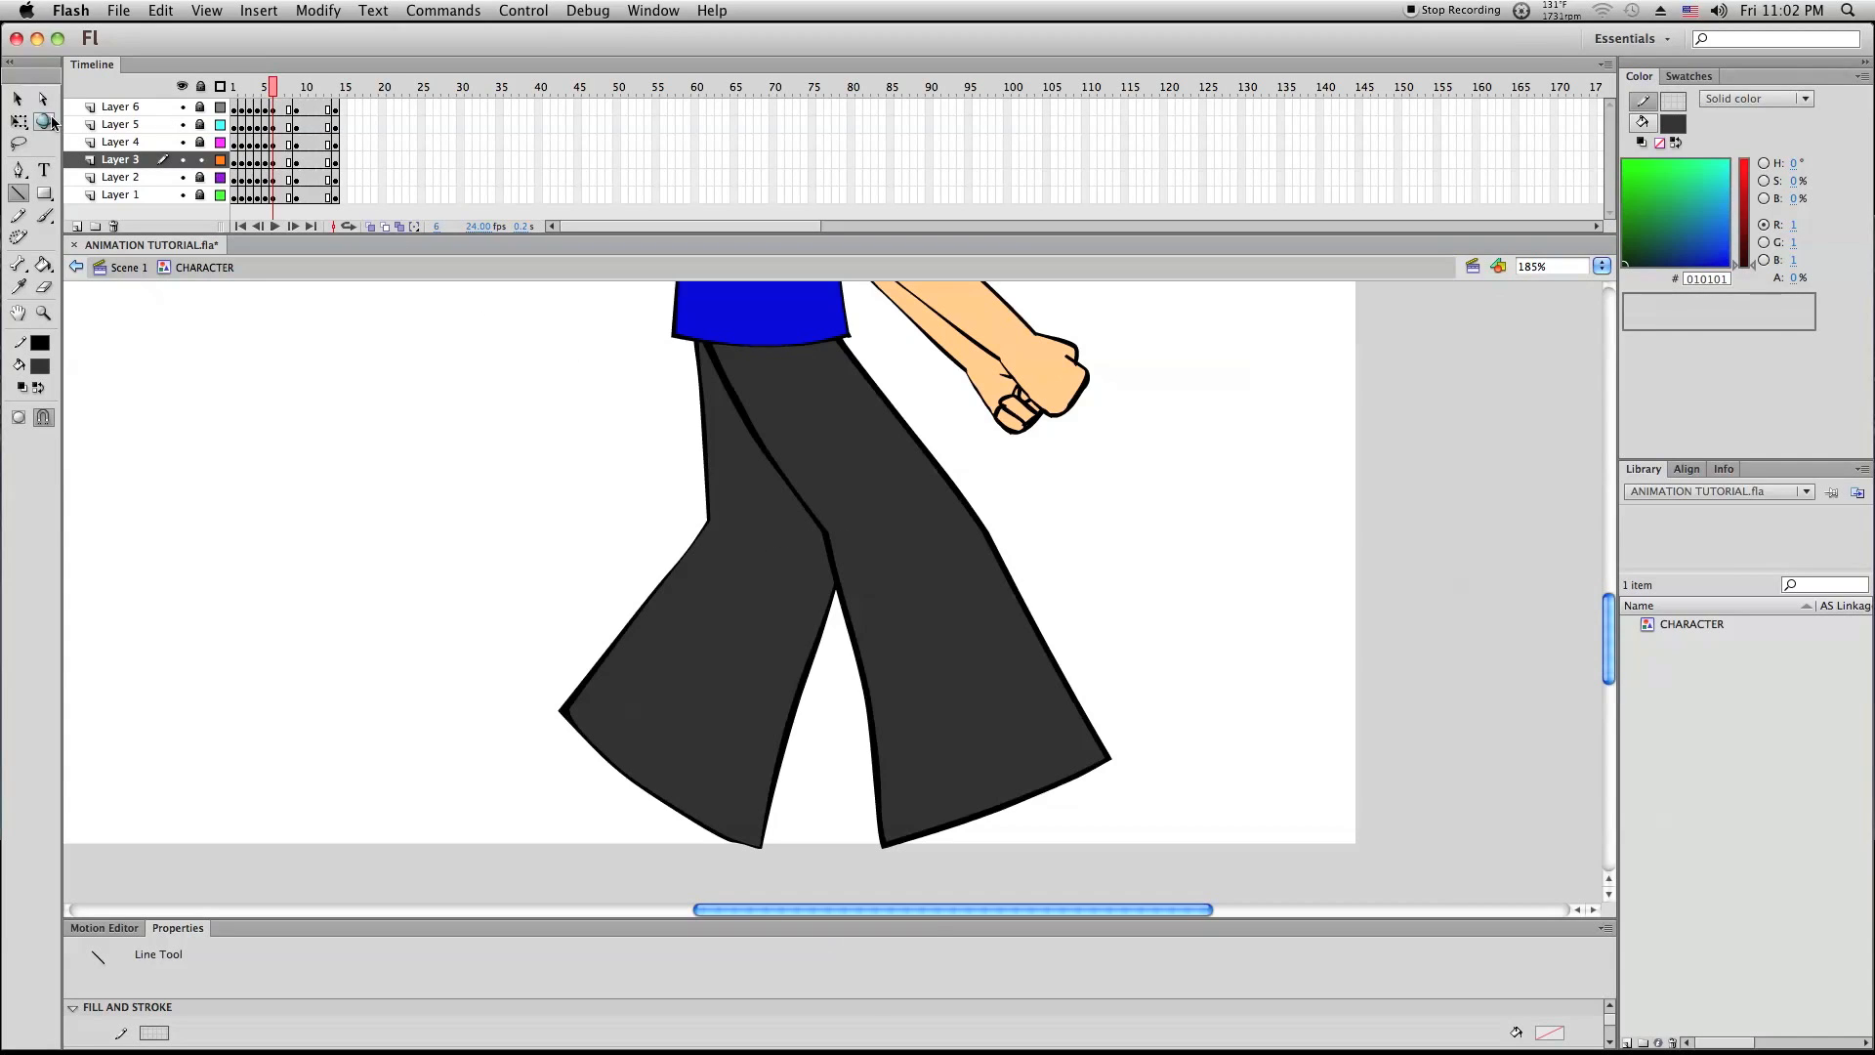
{"action": "left_click", "coordinate": [17, 99]}
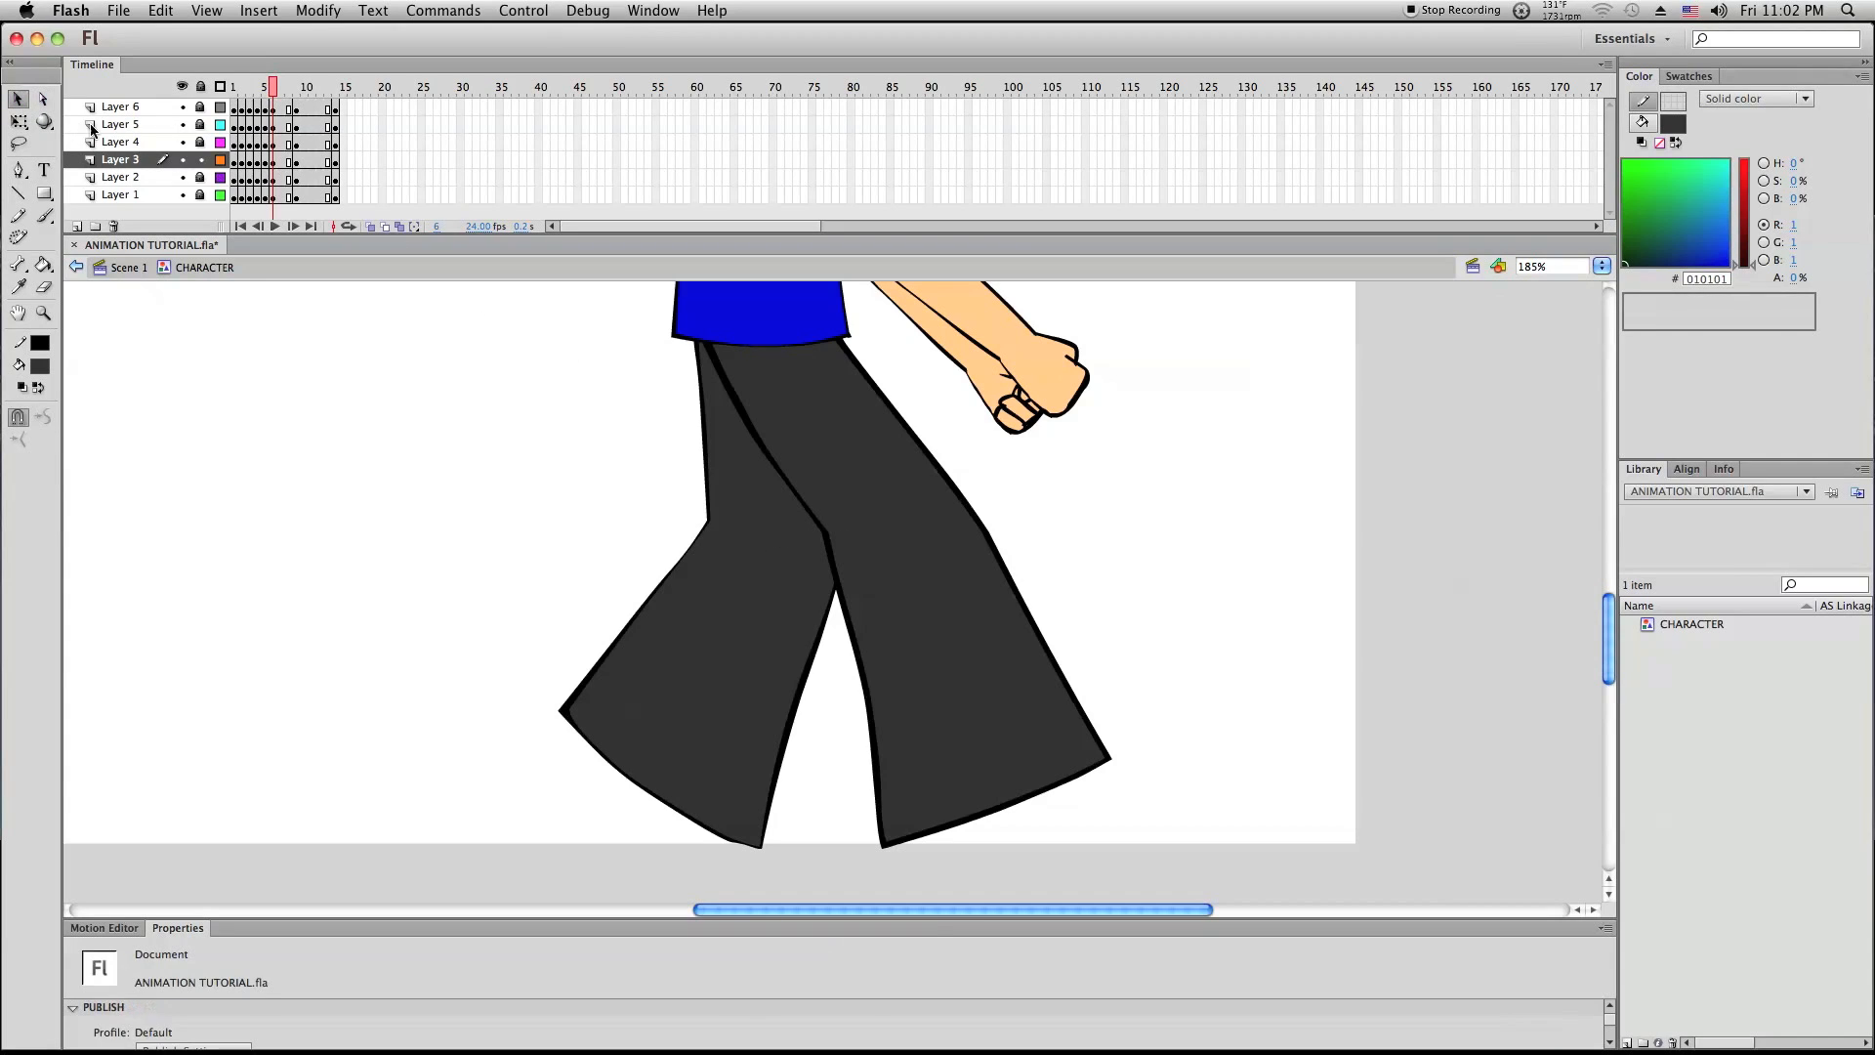
{"action": "left_click", "coordinate": [219, 160]}
{"action": "left_click_drag", "start_coordinate": [770, 549], "coordinate": [825, 532]}
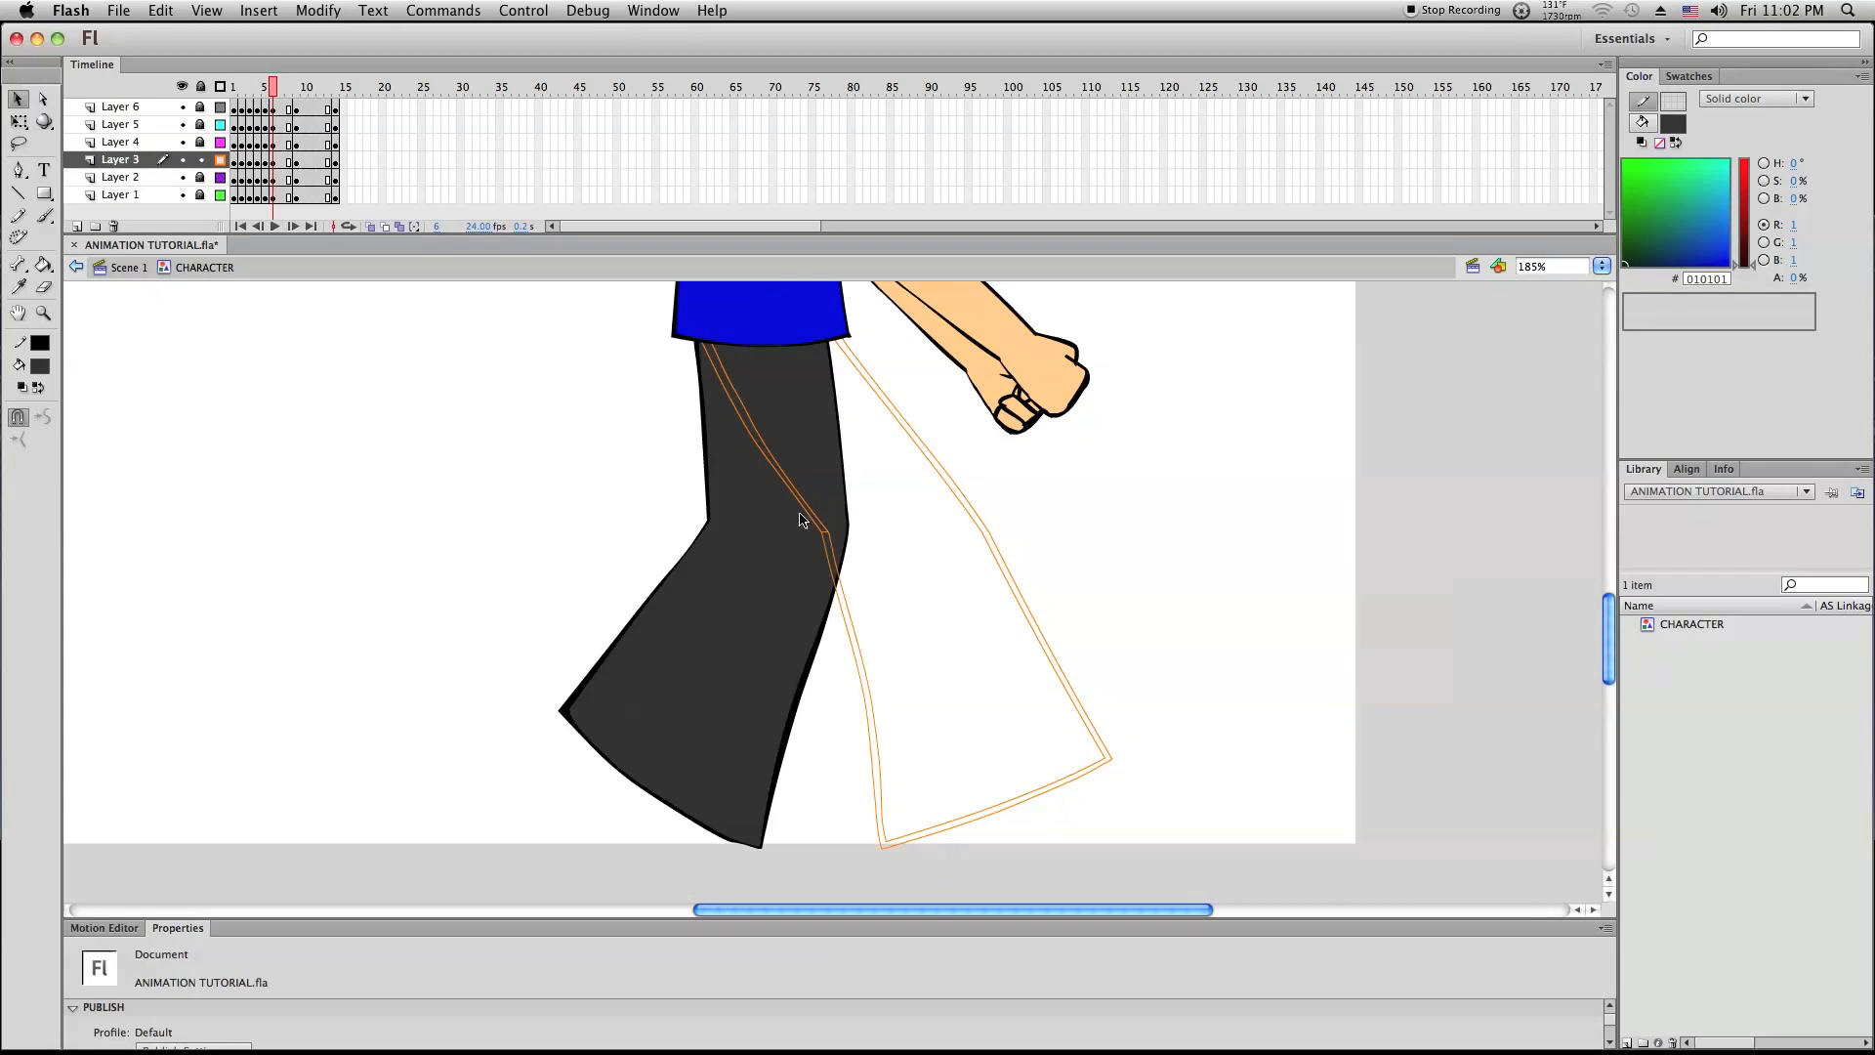
{"action": "left_click", "coordinate": [18, 192]}
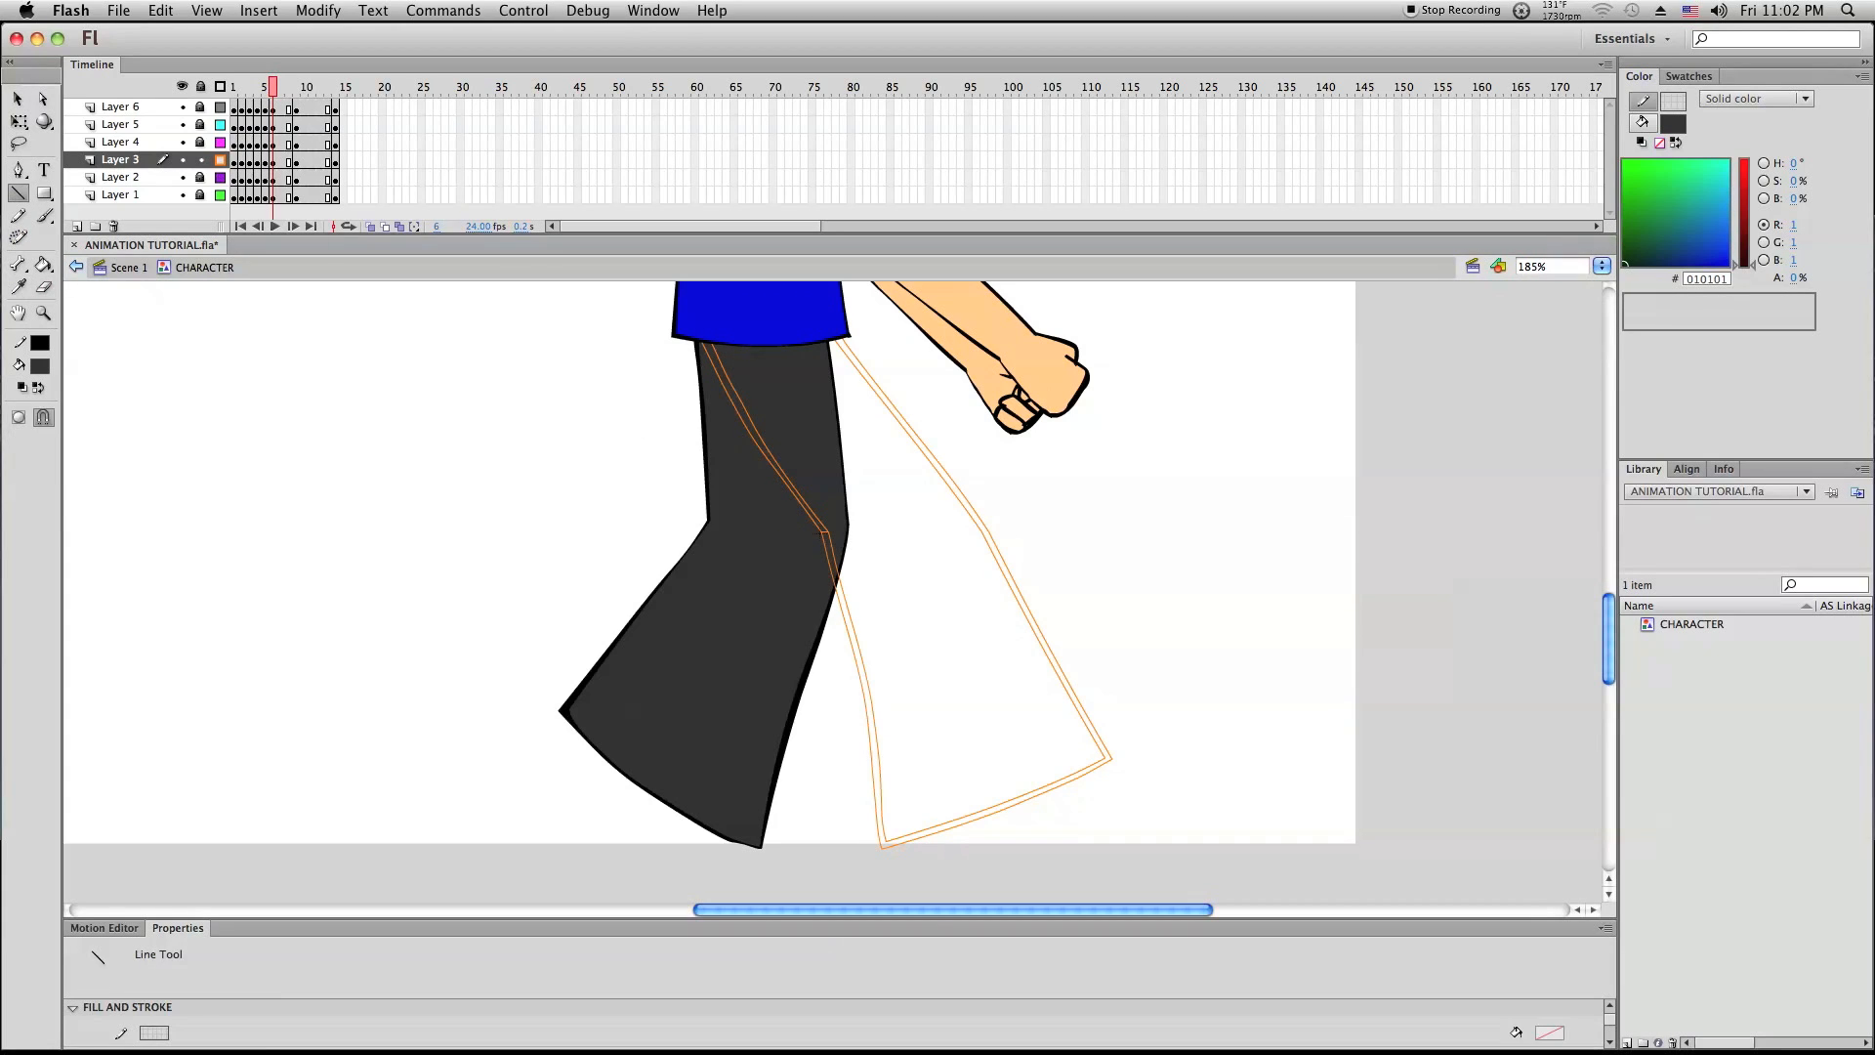
{"action": "left_click_drag", "start_coordinate": [828, 532], "coordinate": [982, 532]}
{"action": "left_click_drag", "start_coordinate": [981, 532], "coordinate": [988, 533]}
{"action": "left_click", "coordinate": [17, 98]}
Select the front leg below the knee line and rotate it slightly forward about the back of the knee
{"action": "double_click", "coordinate": [847, 612]}
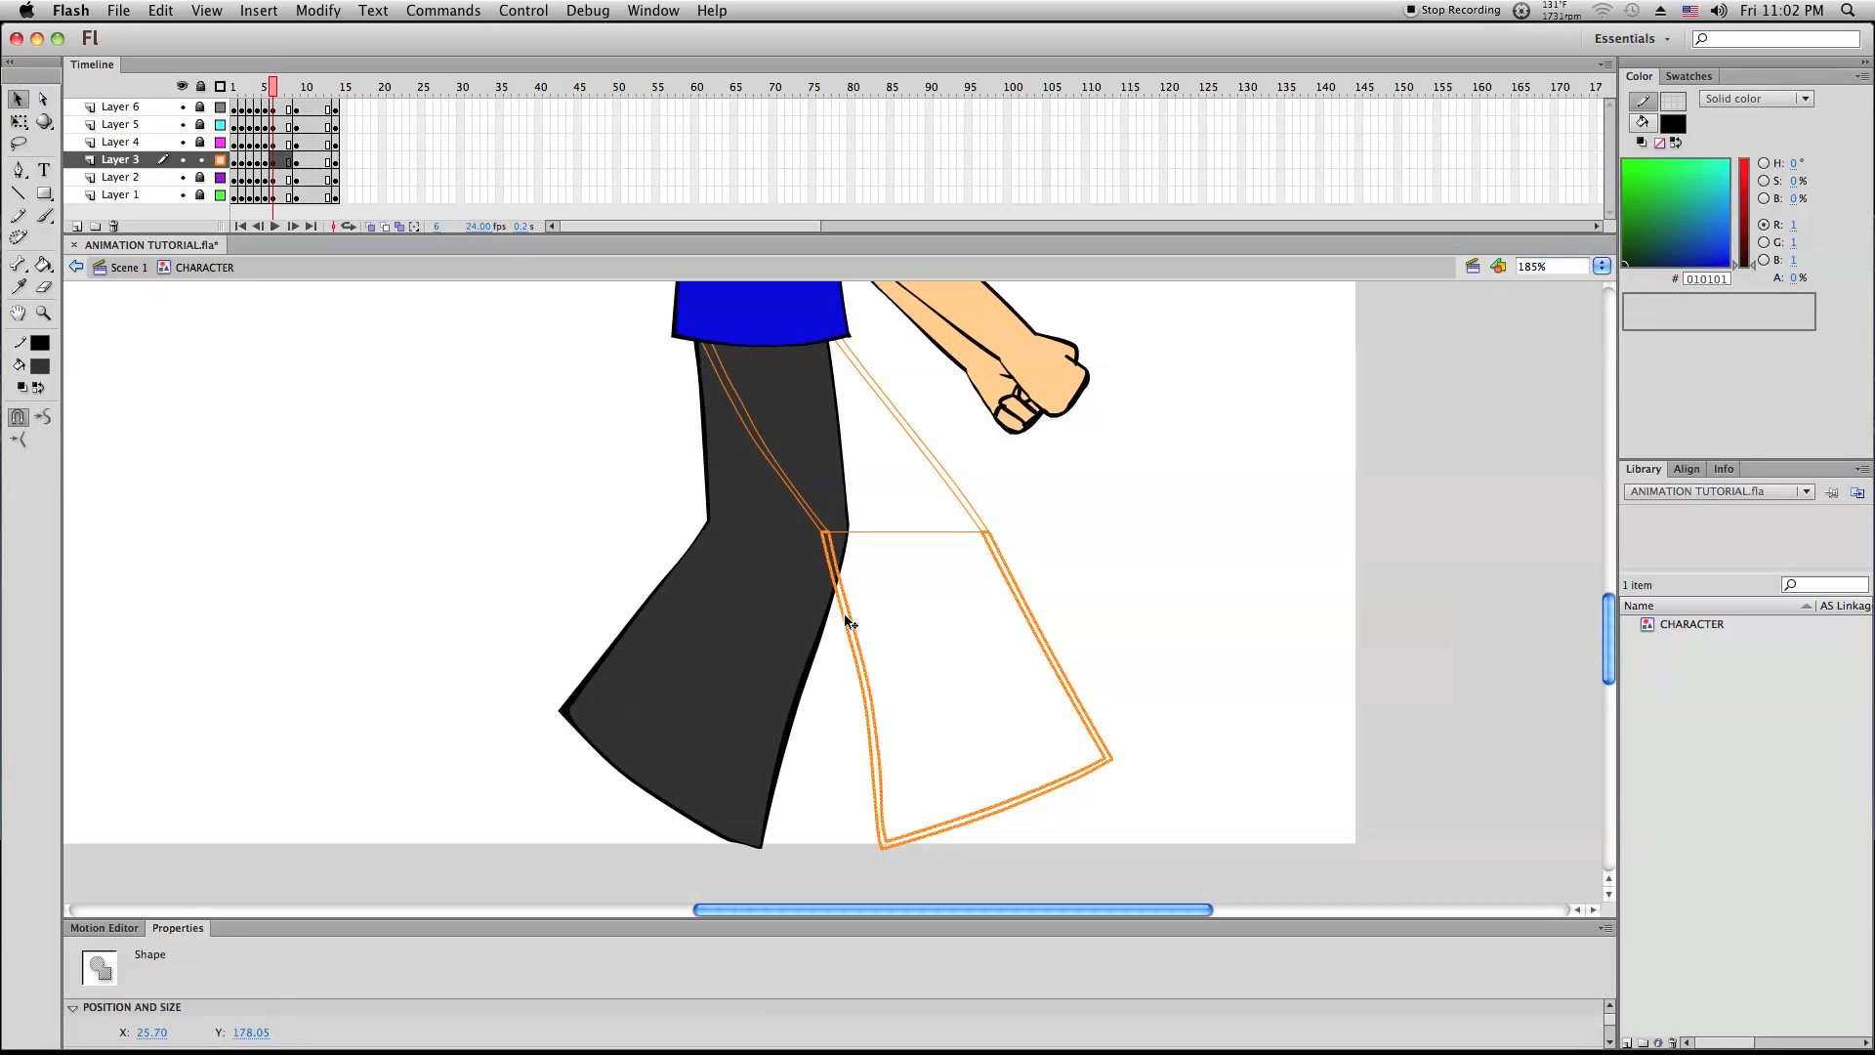
{"action": "double_click", "coordinate": [858, 631]}
{"action": "left_click", "coordinate": [19, 121]}
{"action": "left_click", "coordinate": [1116, 853]}
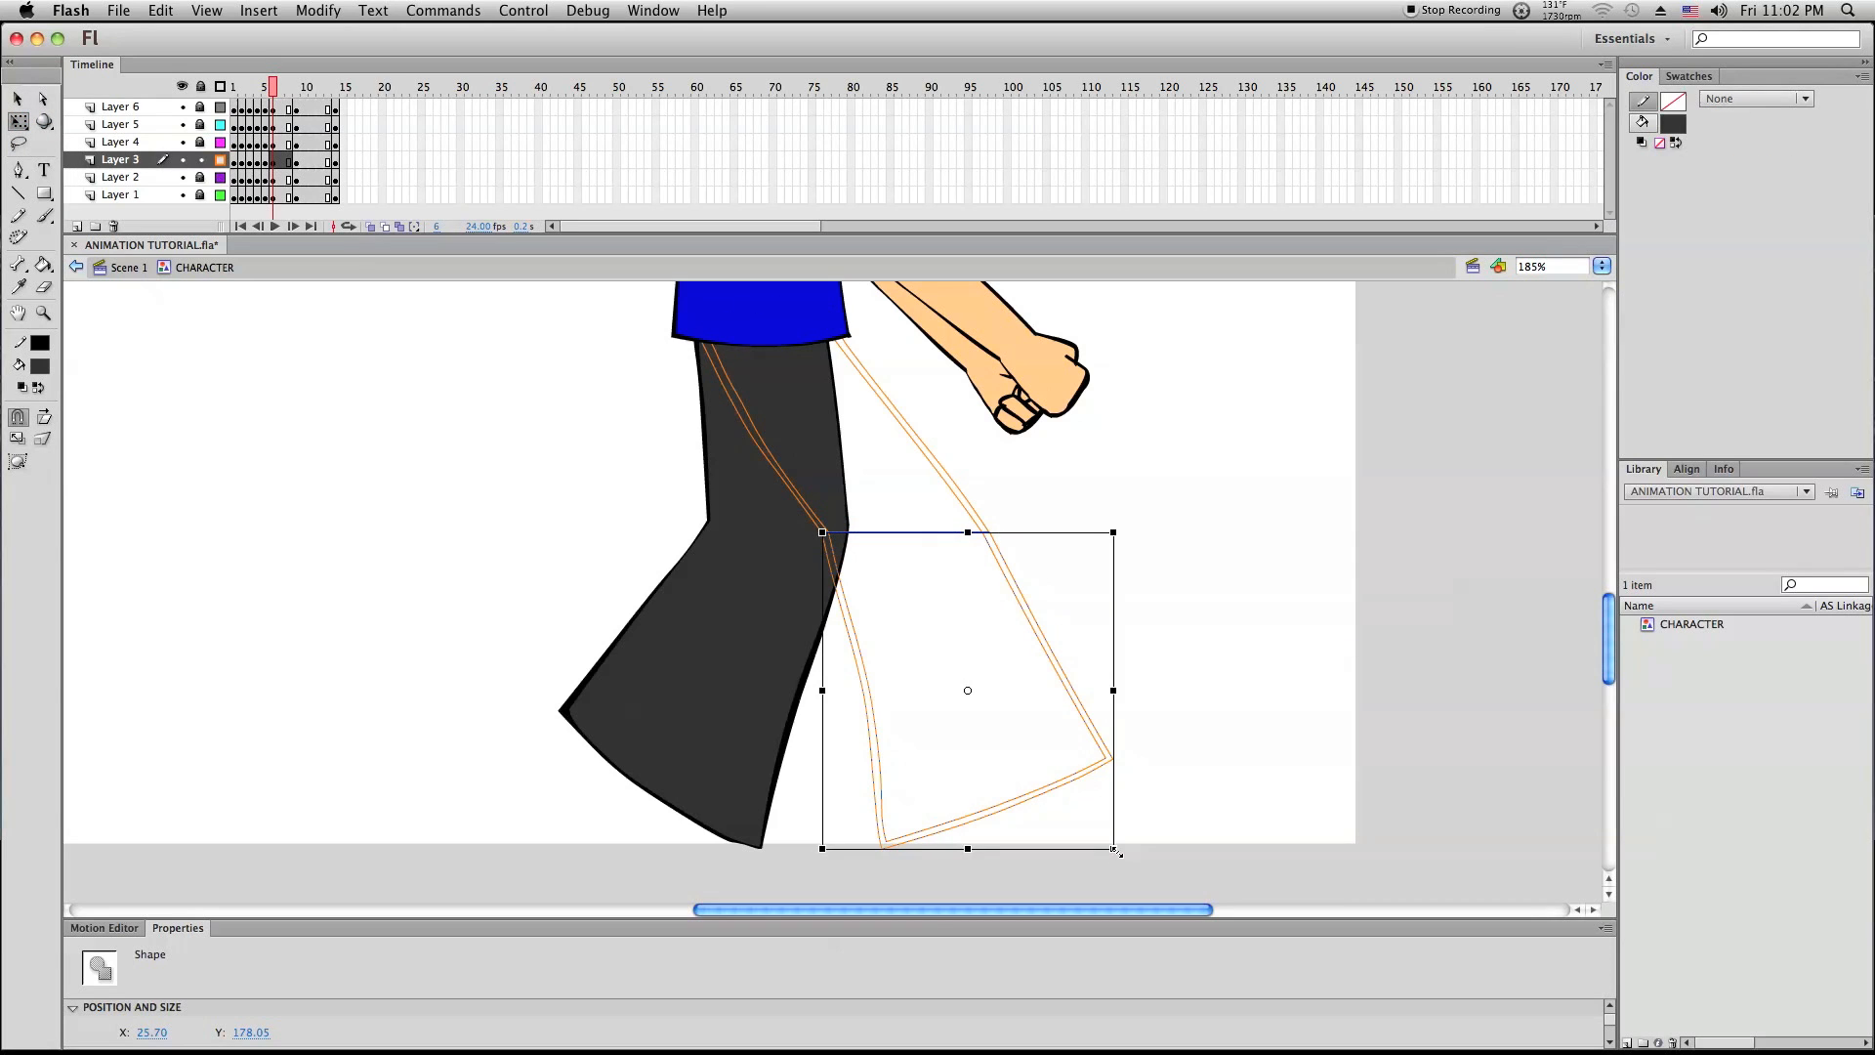
{"action": "left_click_drag", "start_coordinate": [1118, 851], "coordinate": [1193, 816]}
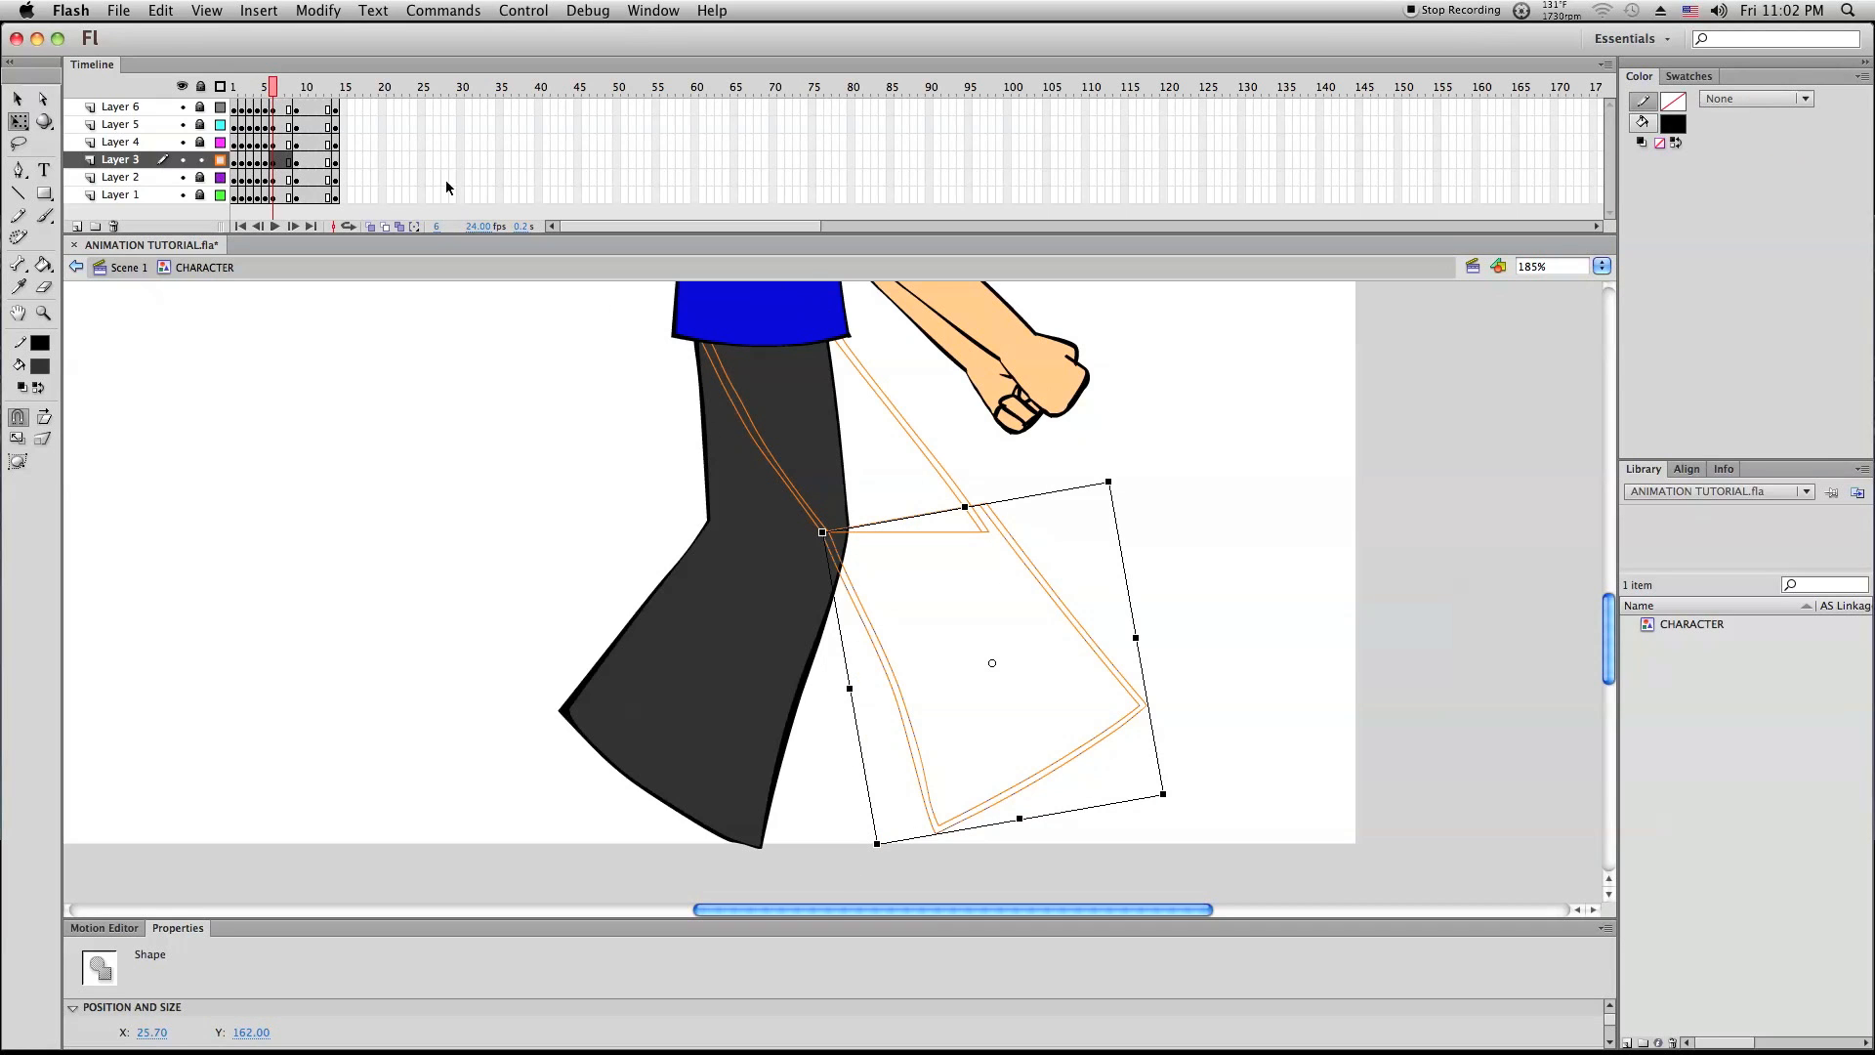
{"action": "left_click", "coordinate": [18, 99]}
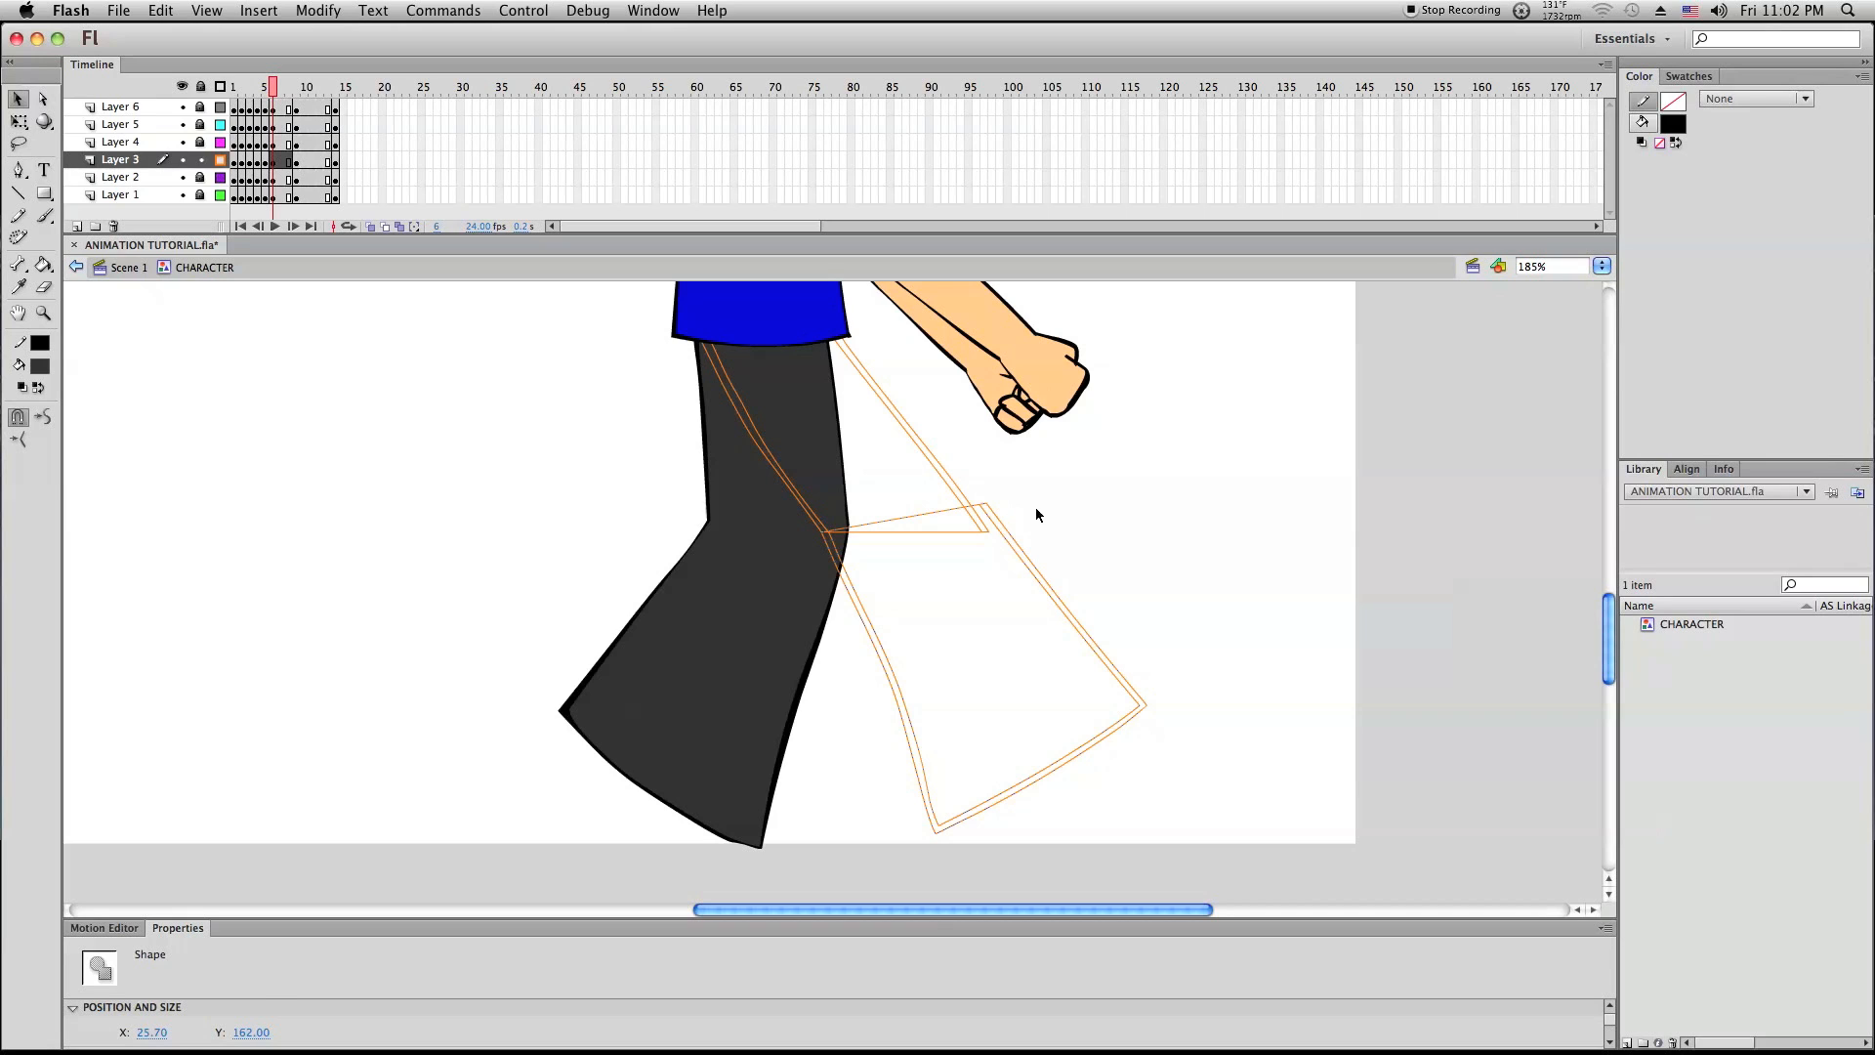
{"action": "key", "text": "Delete"}
{"action": "key", "text": "super+z"}
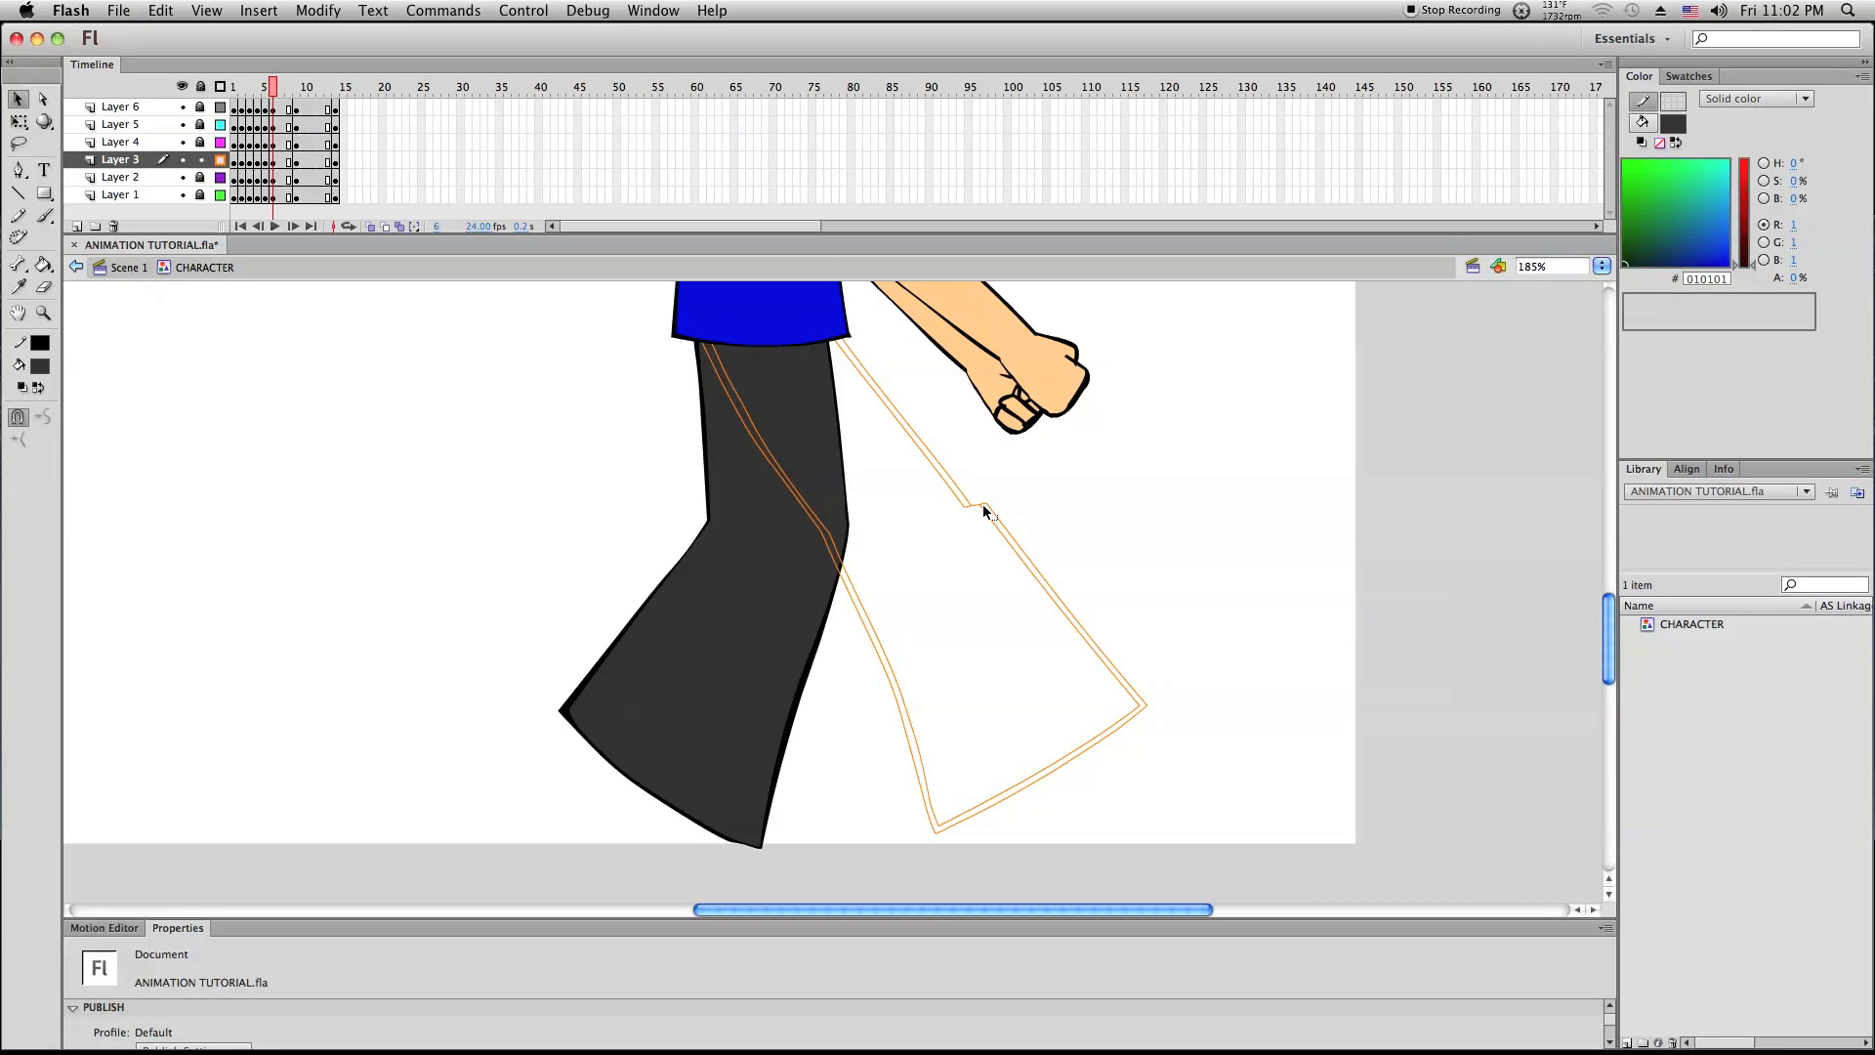
{"action": "key", "text": "super+z"}
Pull the rotated lower leg away from the thigh and rejoin it along the knee line at X 14.75, Y 178.05
{"action": "left_click_drag", "start_coordinate": [1025, 554], "coordinate": [1216, 529]}
{"action": "left_click_drag", "start_coordinate": [1242, 424], "coordinate": [1746, 998]}
{"action": "key", "text": "Delete"}
{"action": "left_click_drag", "start_coordinate": [1242, 536], "coordinate": [992, 533]}
{"action": "left_click", "coordinate": [1023, 528]}
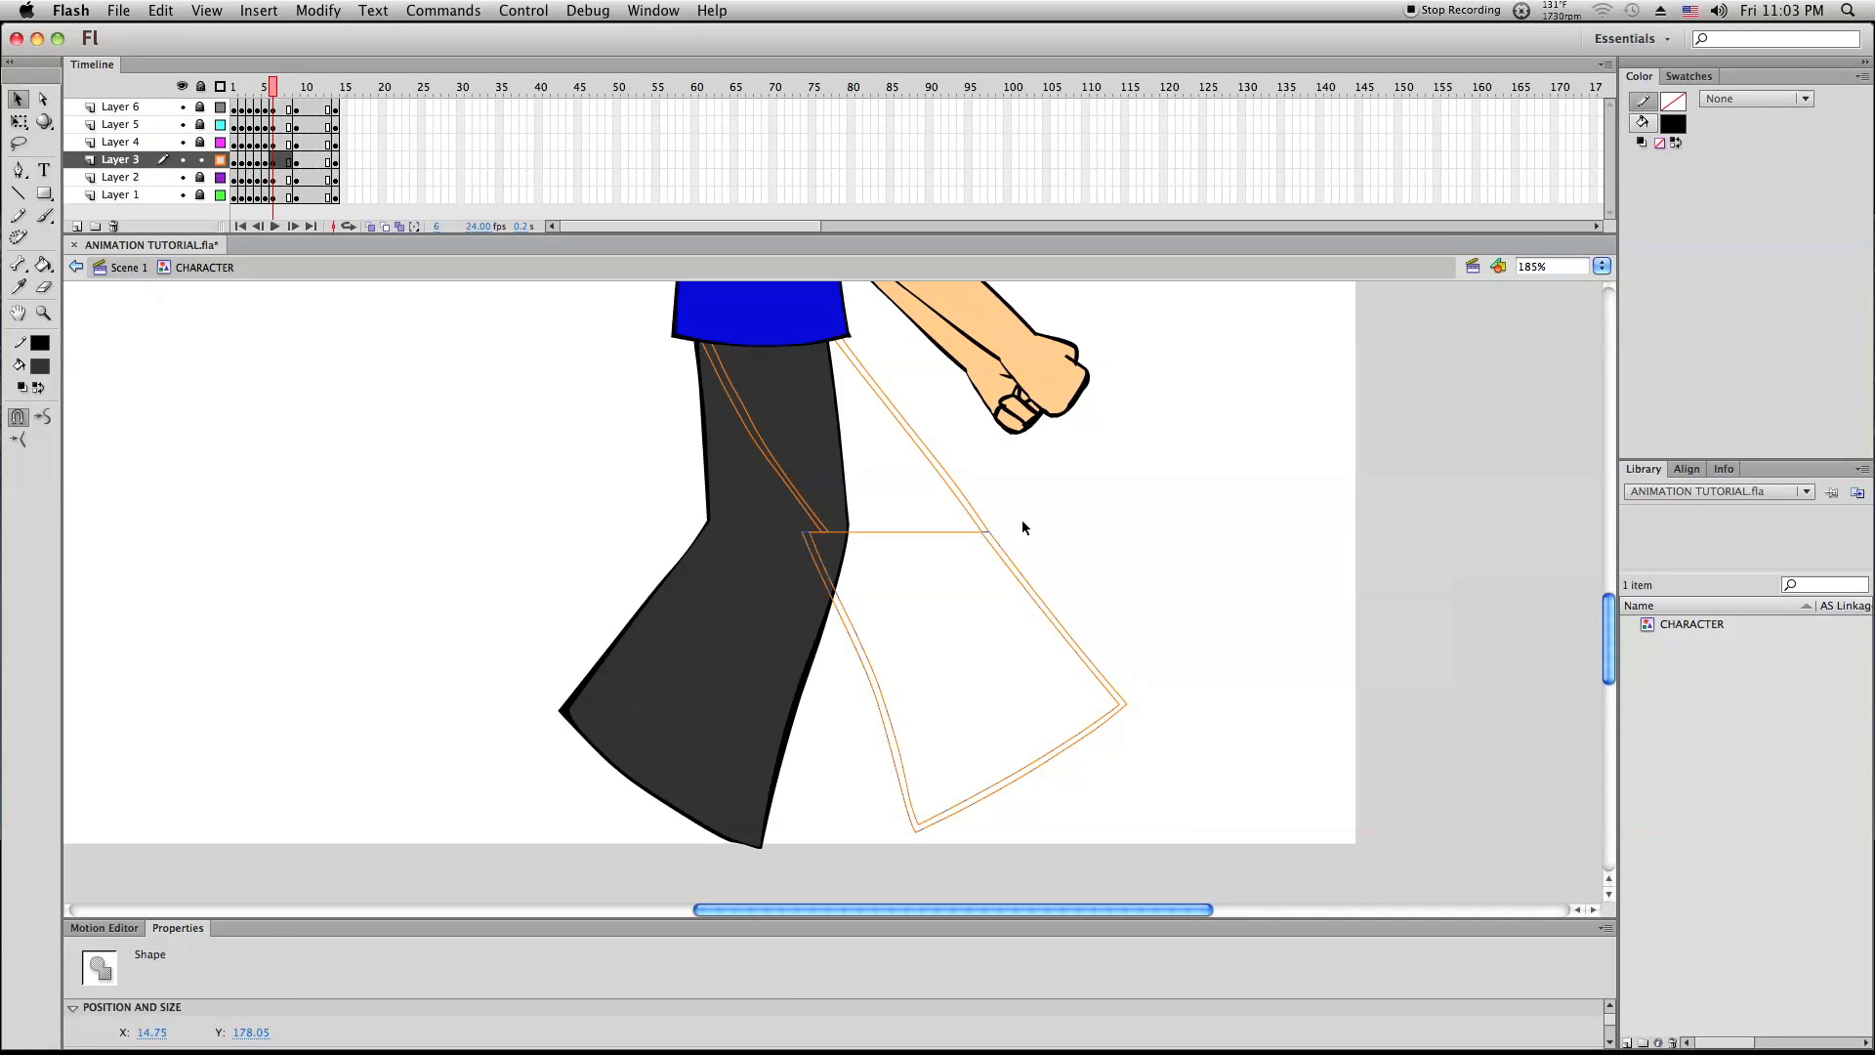
Narrow the front lower leg from both sides to match the thigh's width at the knee
{"action": "left_click", "coordinate": [19, 121]}
{"action": "left_click_drag", "start_coordinate": [800, 683], "coordinate": [822, 682]}
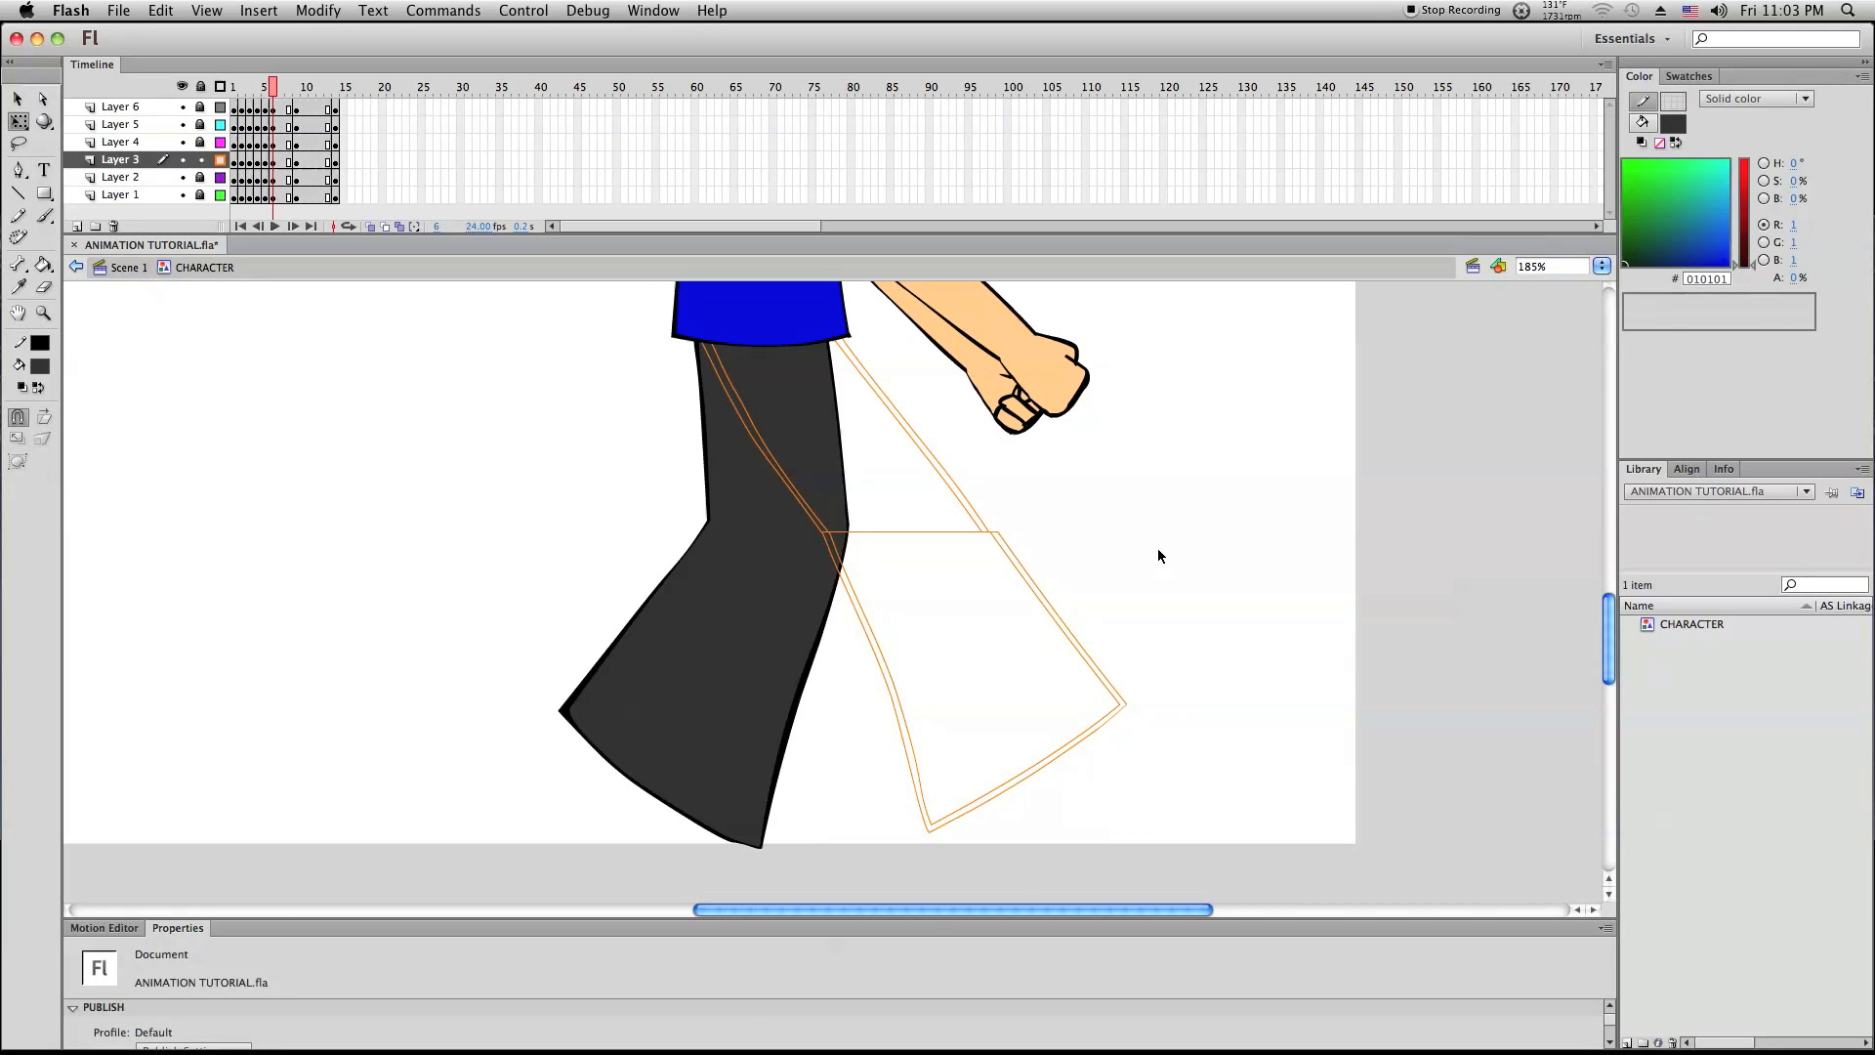
{"action": "left_click_drag", "start_coordinate": [1129, 683], "coordinate": [1113, 684]}
{"action": "left_click", "coordinate": [1158, 608]}
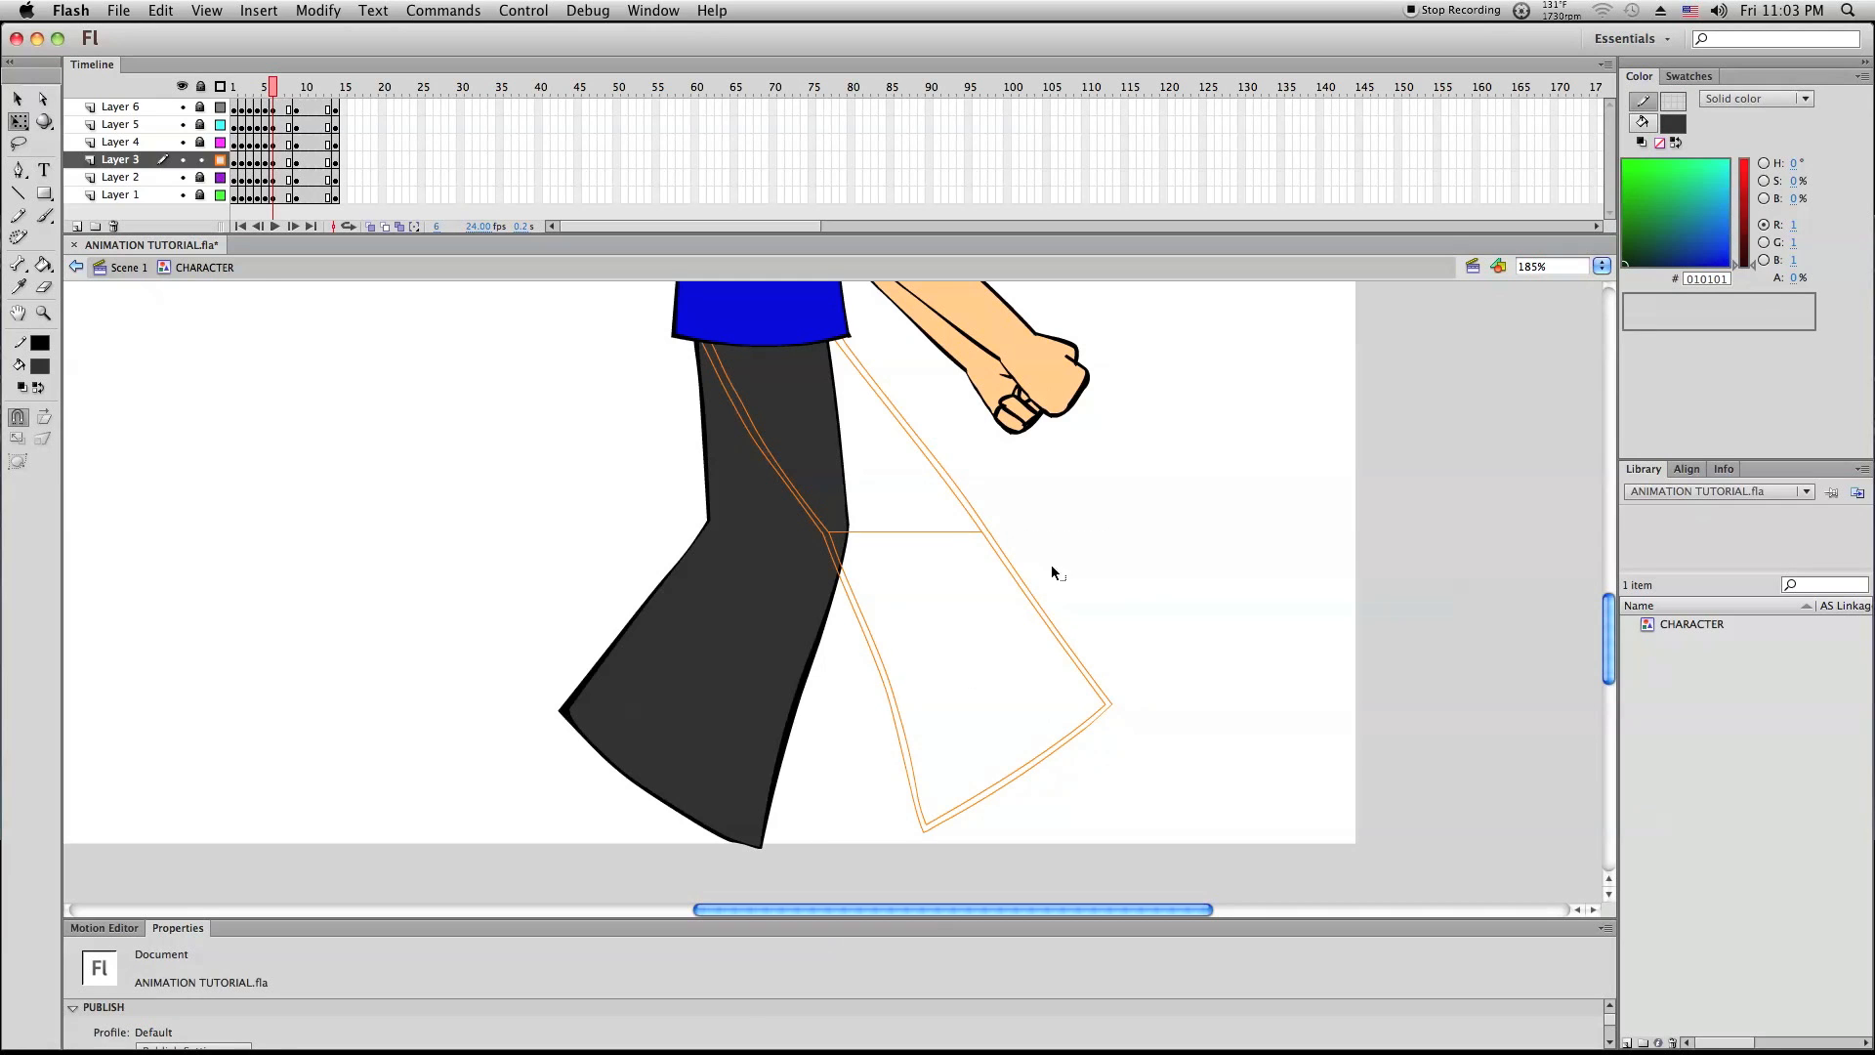
Delete the dividing line at the front knee and restore the filled display of Layer 3
{"action": "left_click", "coordinate": [864, 532]}
{"action": "key", "text": "Delete"}
{"action": "left_click", "coordinate": [221, 88]}
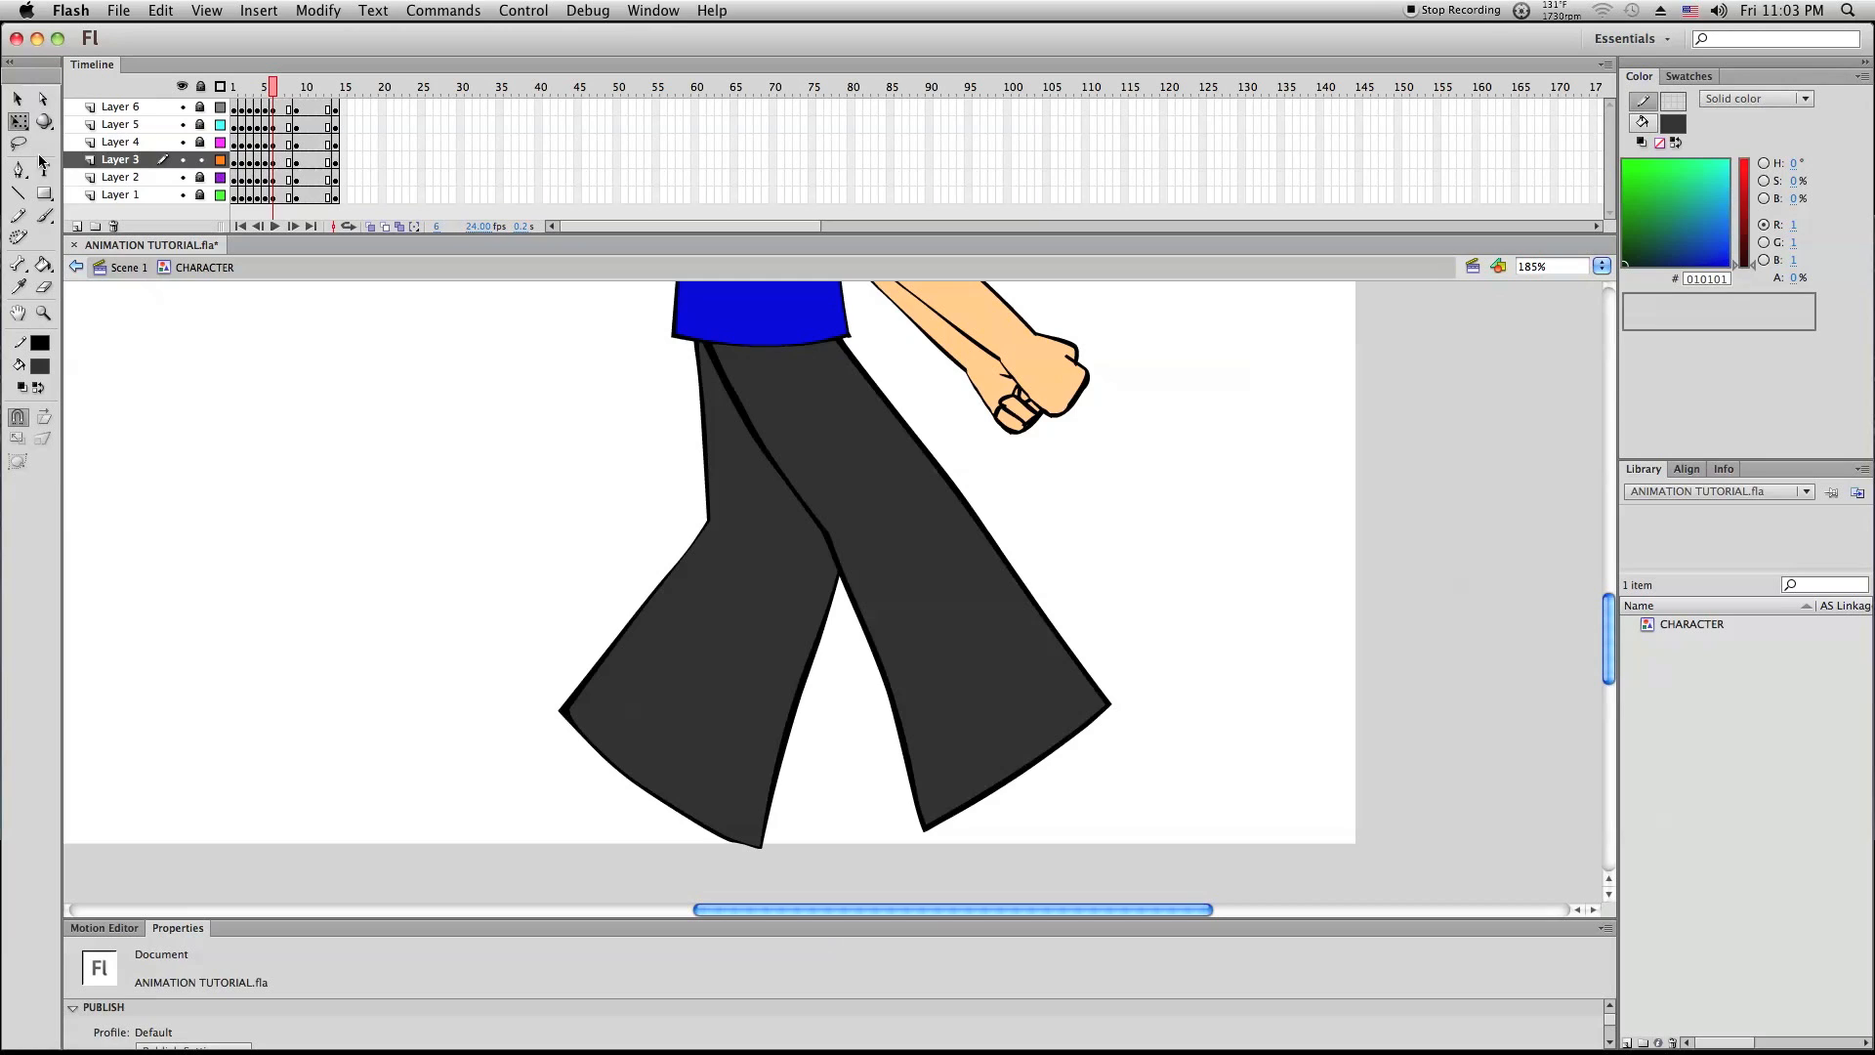
Unlock all layers and copy the front leg from Layer 3 at frame 5, leaving the original in place
{"action": "left_click", "coordinate": [43, 312]}
{"action": "left_click", "coordinate": [805, 427]}
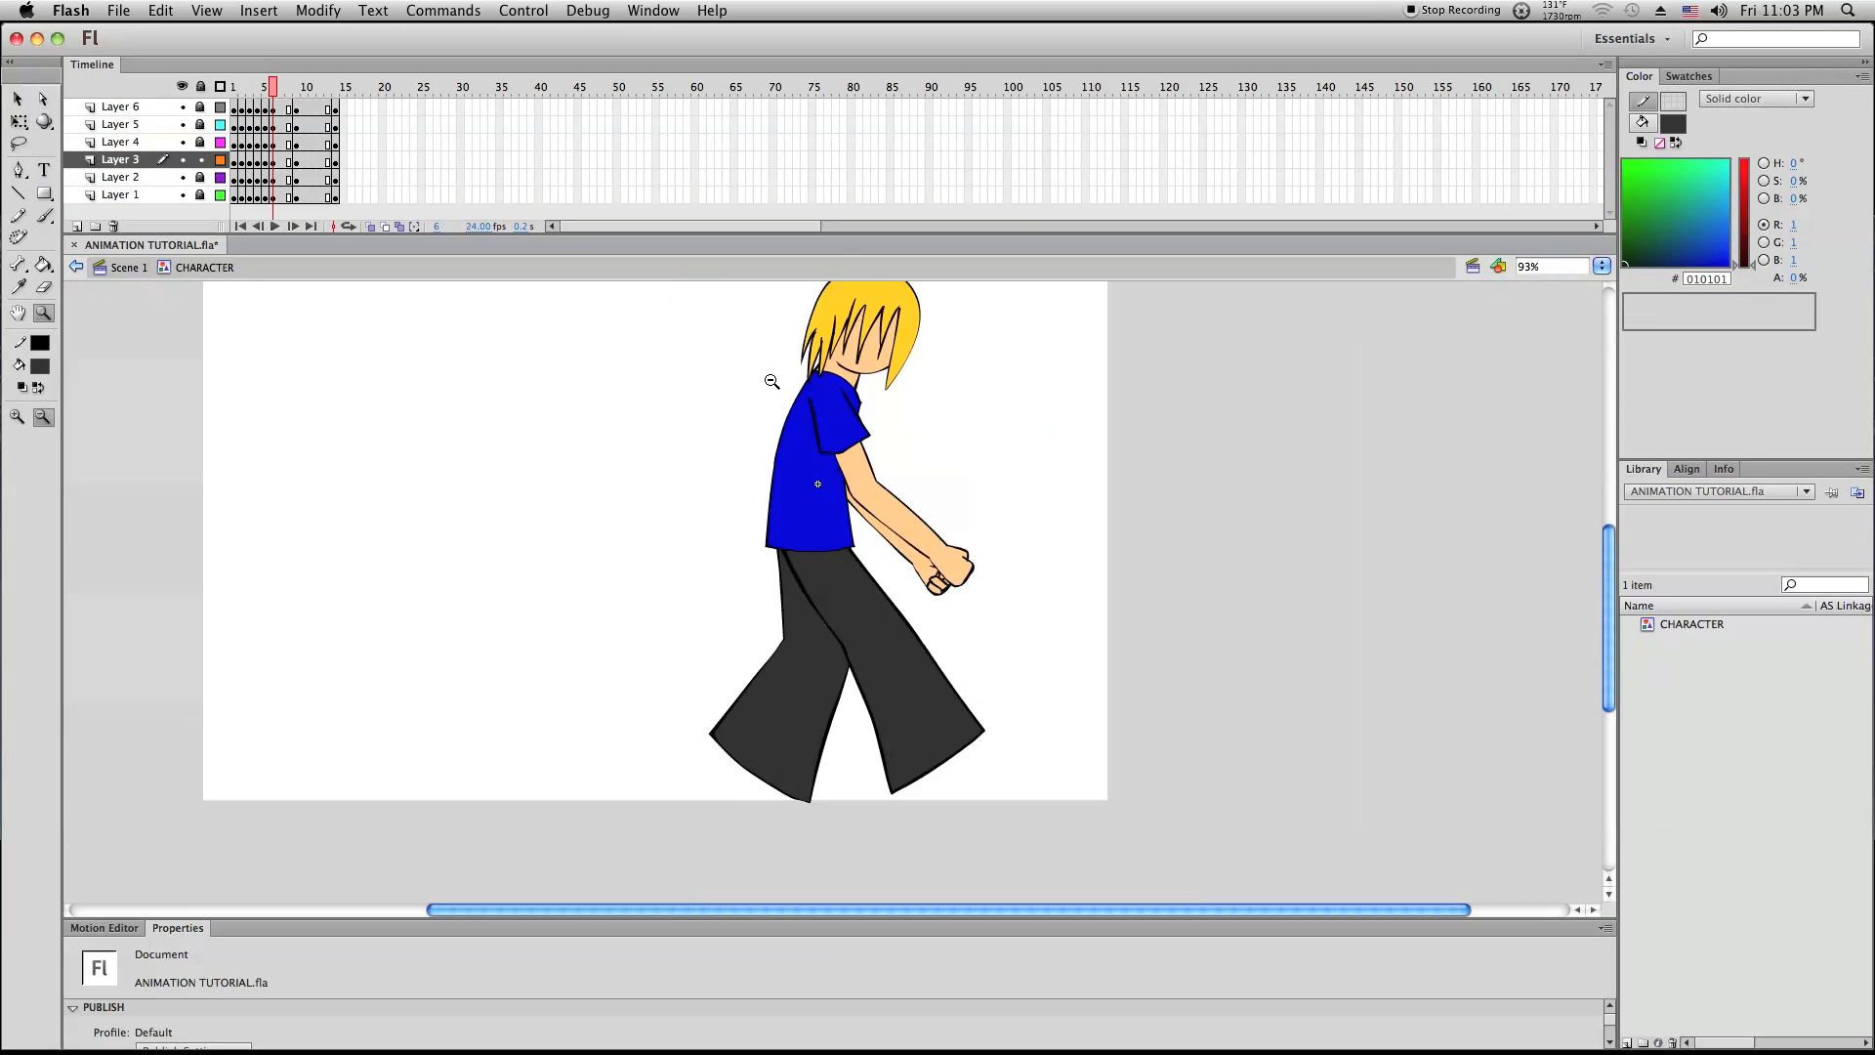
{"action": "left_click", "coordinate": [18, 121]}
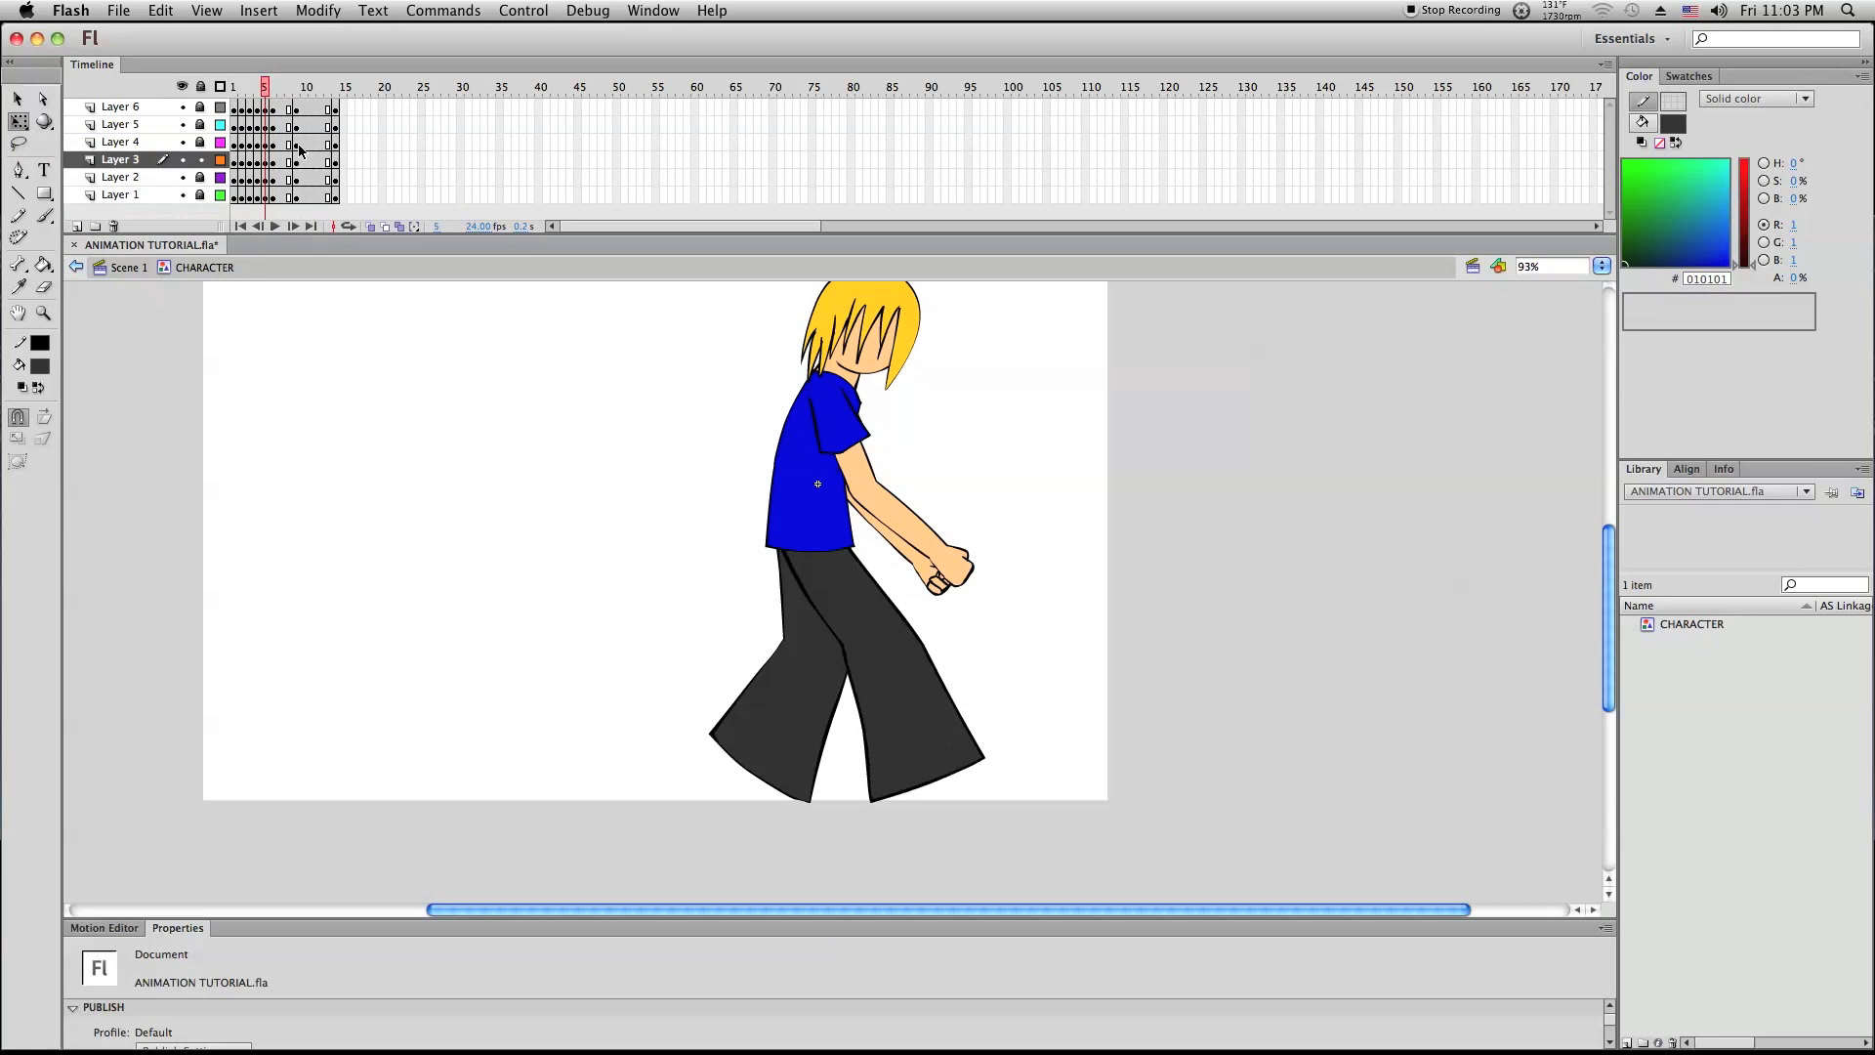
{"action": "left_click", "coordinate": [202, 86]}
{"action": "left_click", "coordinate": [202, 86]}
{"action": "key", "text": "super+a"}
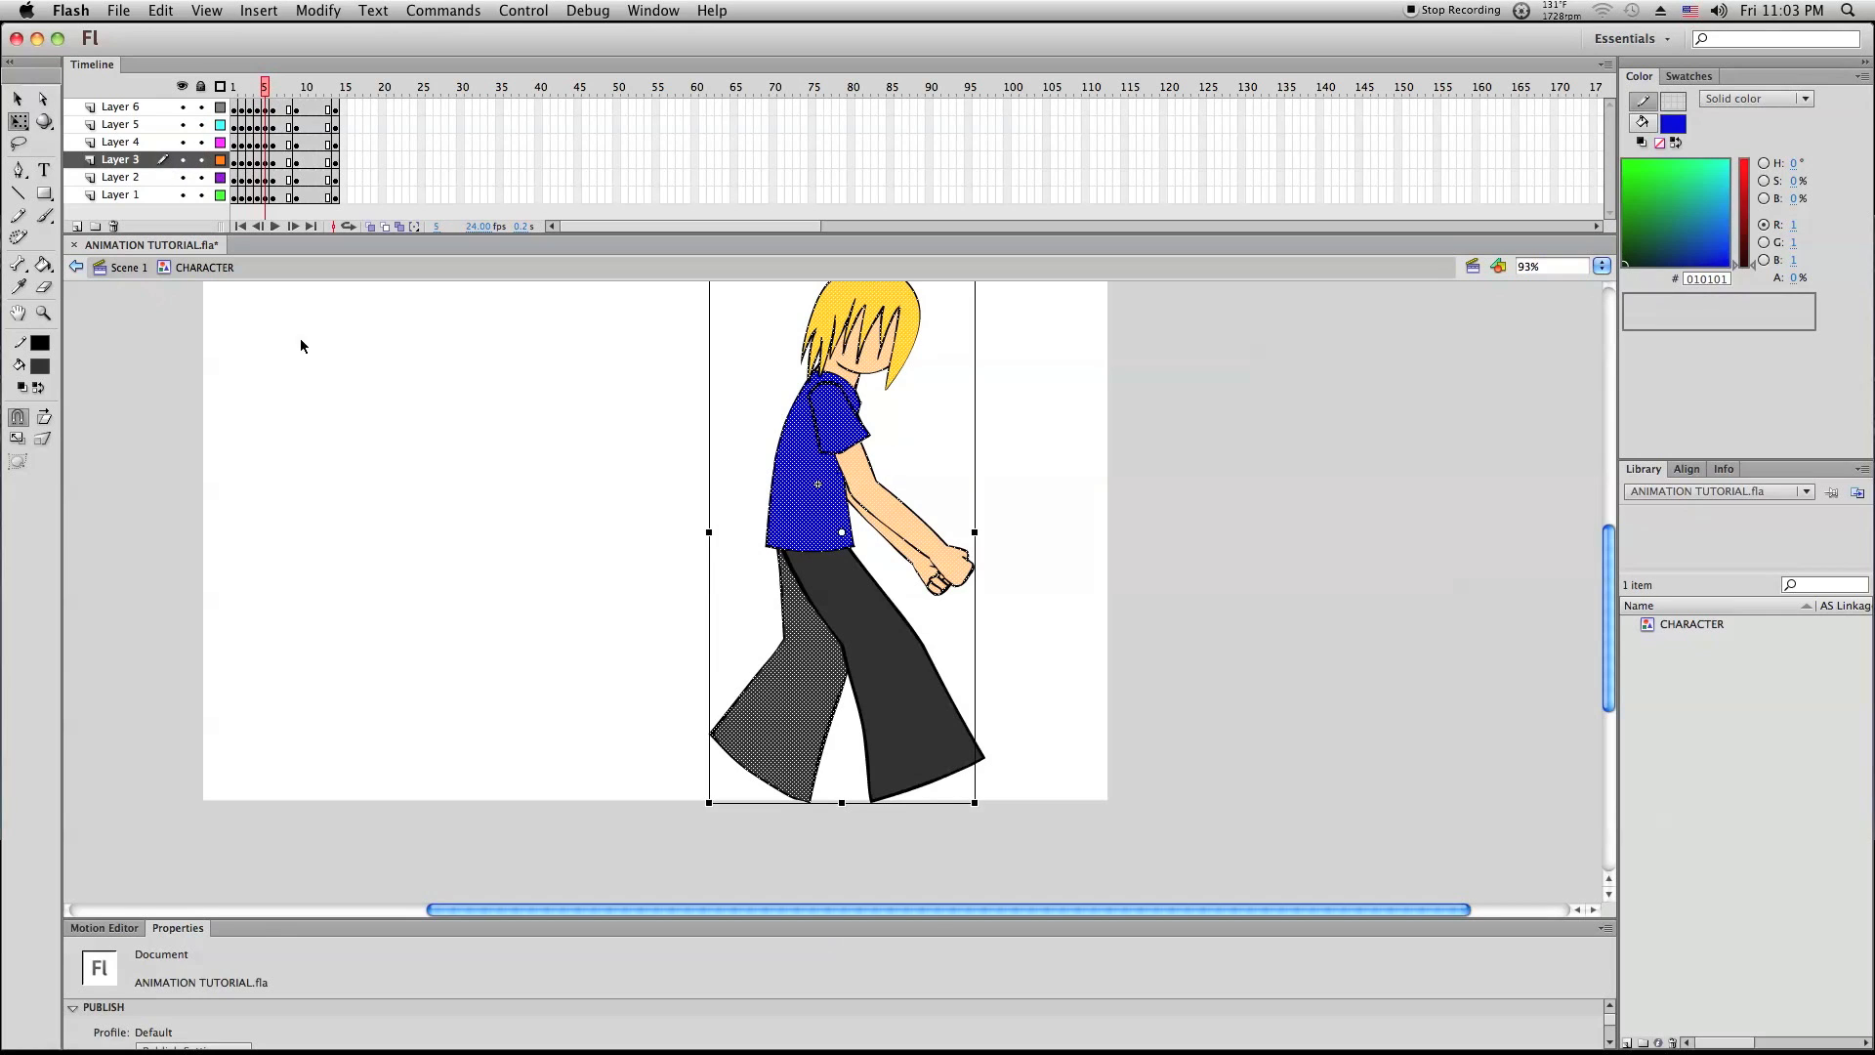
{"action": "left_click", "coordinate": [494, 590]}
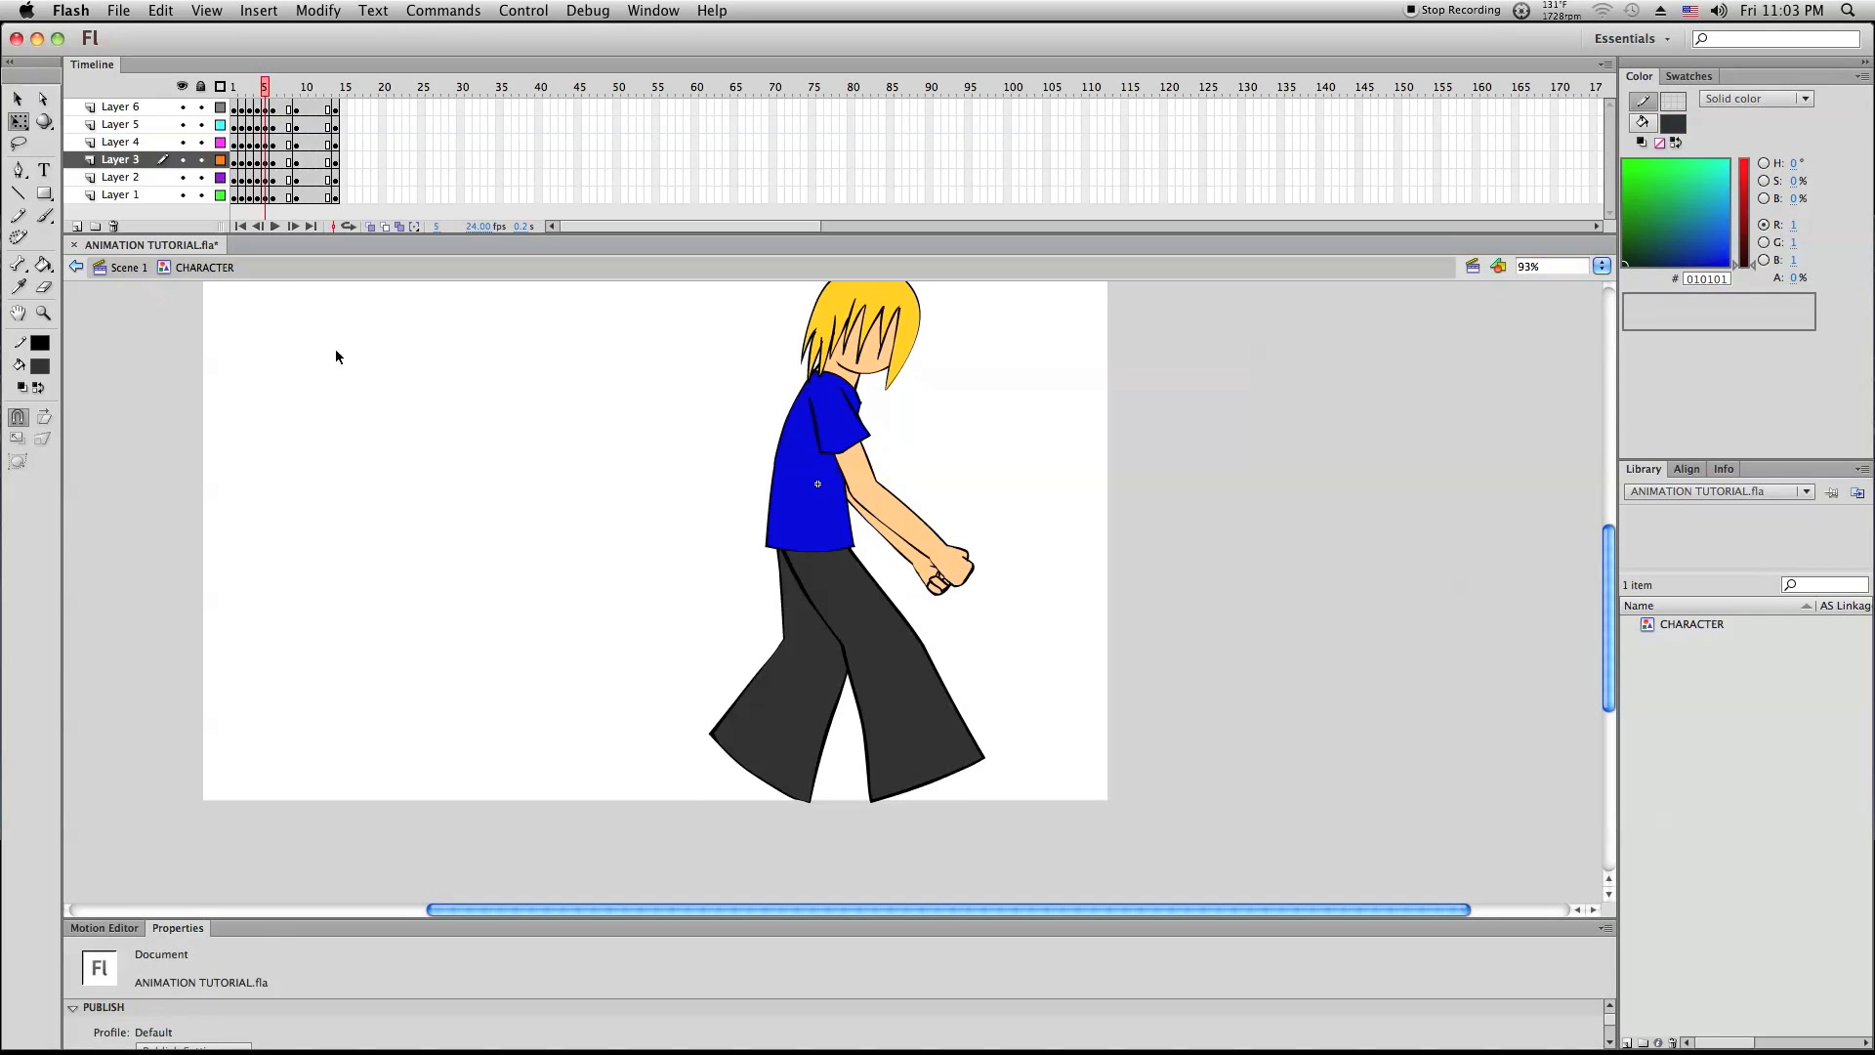
{"action": "left_click", "coordinate": [108, 161]}
{"action": "key", "text": "Delete"}
{"action": "key", "text": "super+z"}
{"action": "left_click", "coordinate": [326, 399]}
Return to frame 6 and lock every layer except Layer 2, which holds the back leg
{"action": "left_click", "coordinate": [275, 87]}
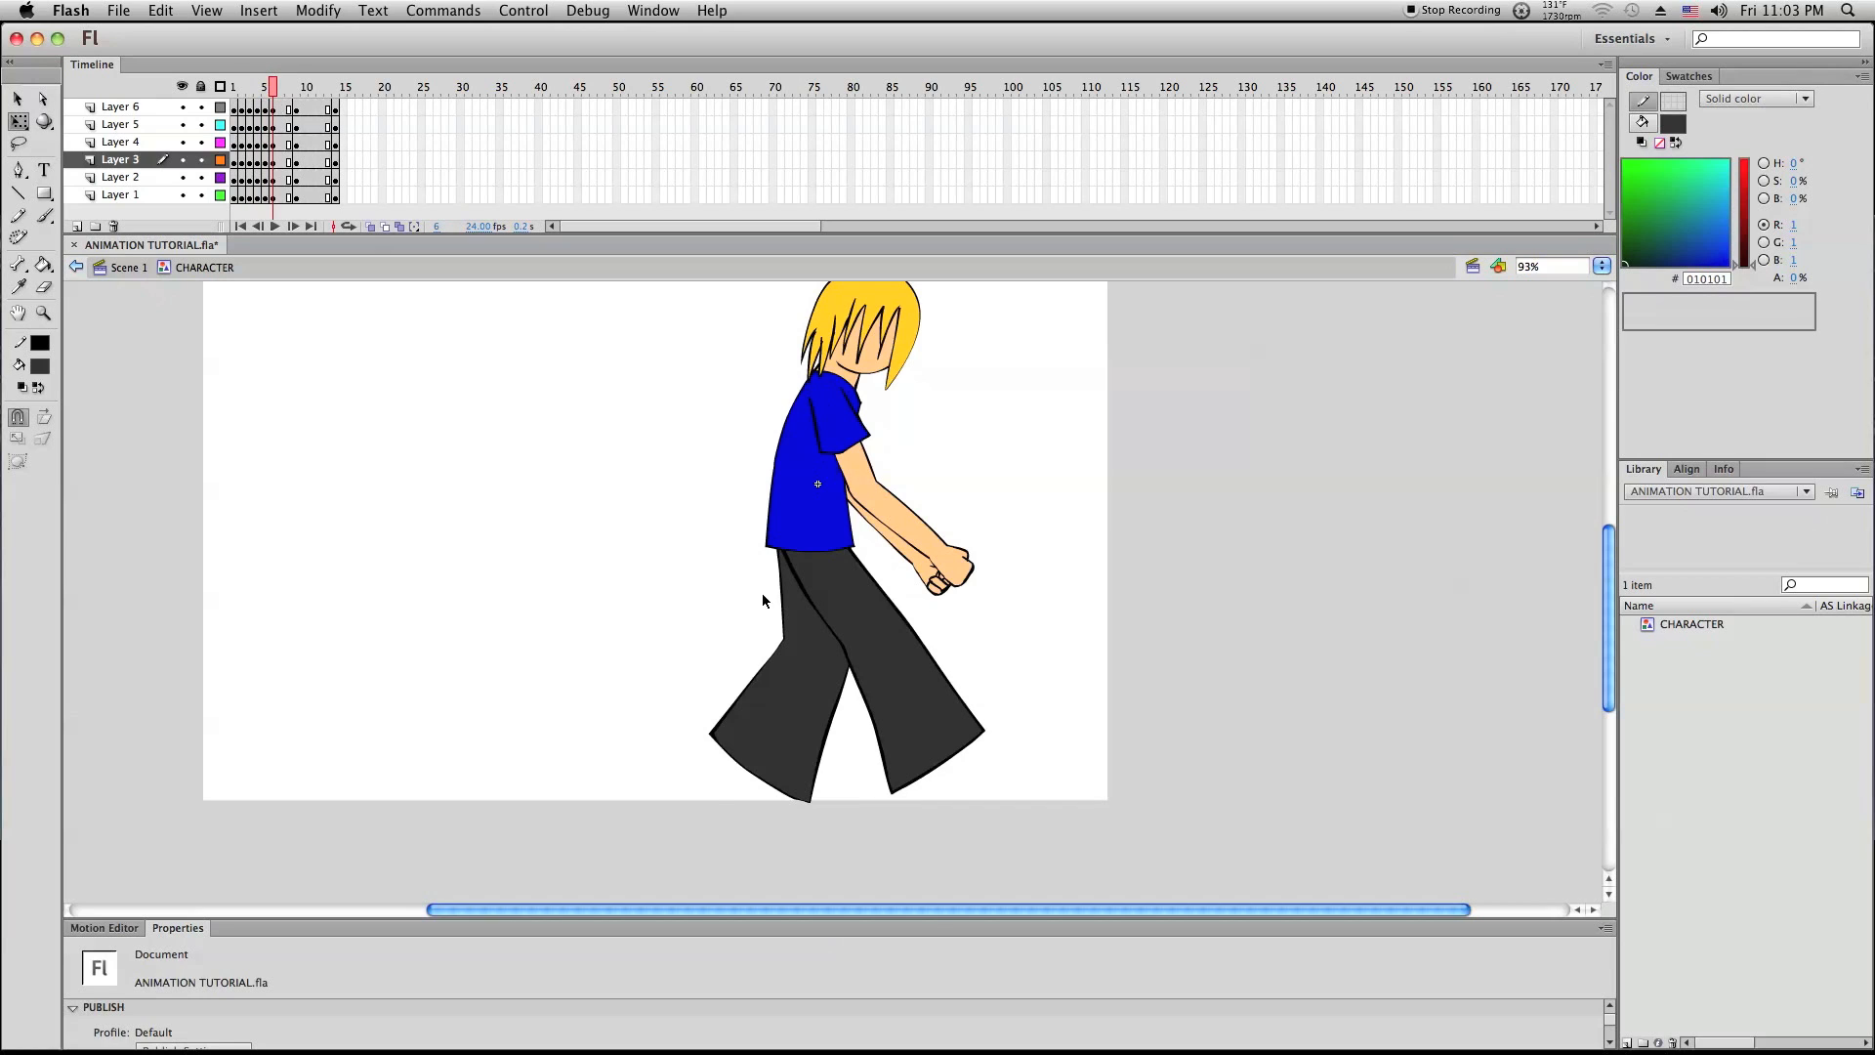
{"action": "left_click", "coordinate": [795, 683]}
{"action": "left_click", "coordinate": [372, 444]}
{"action": "left_click", "coordinate": [199, 87]}
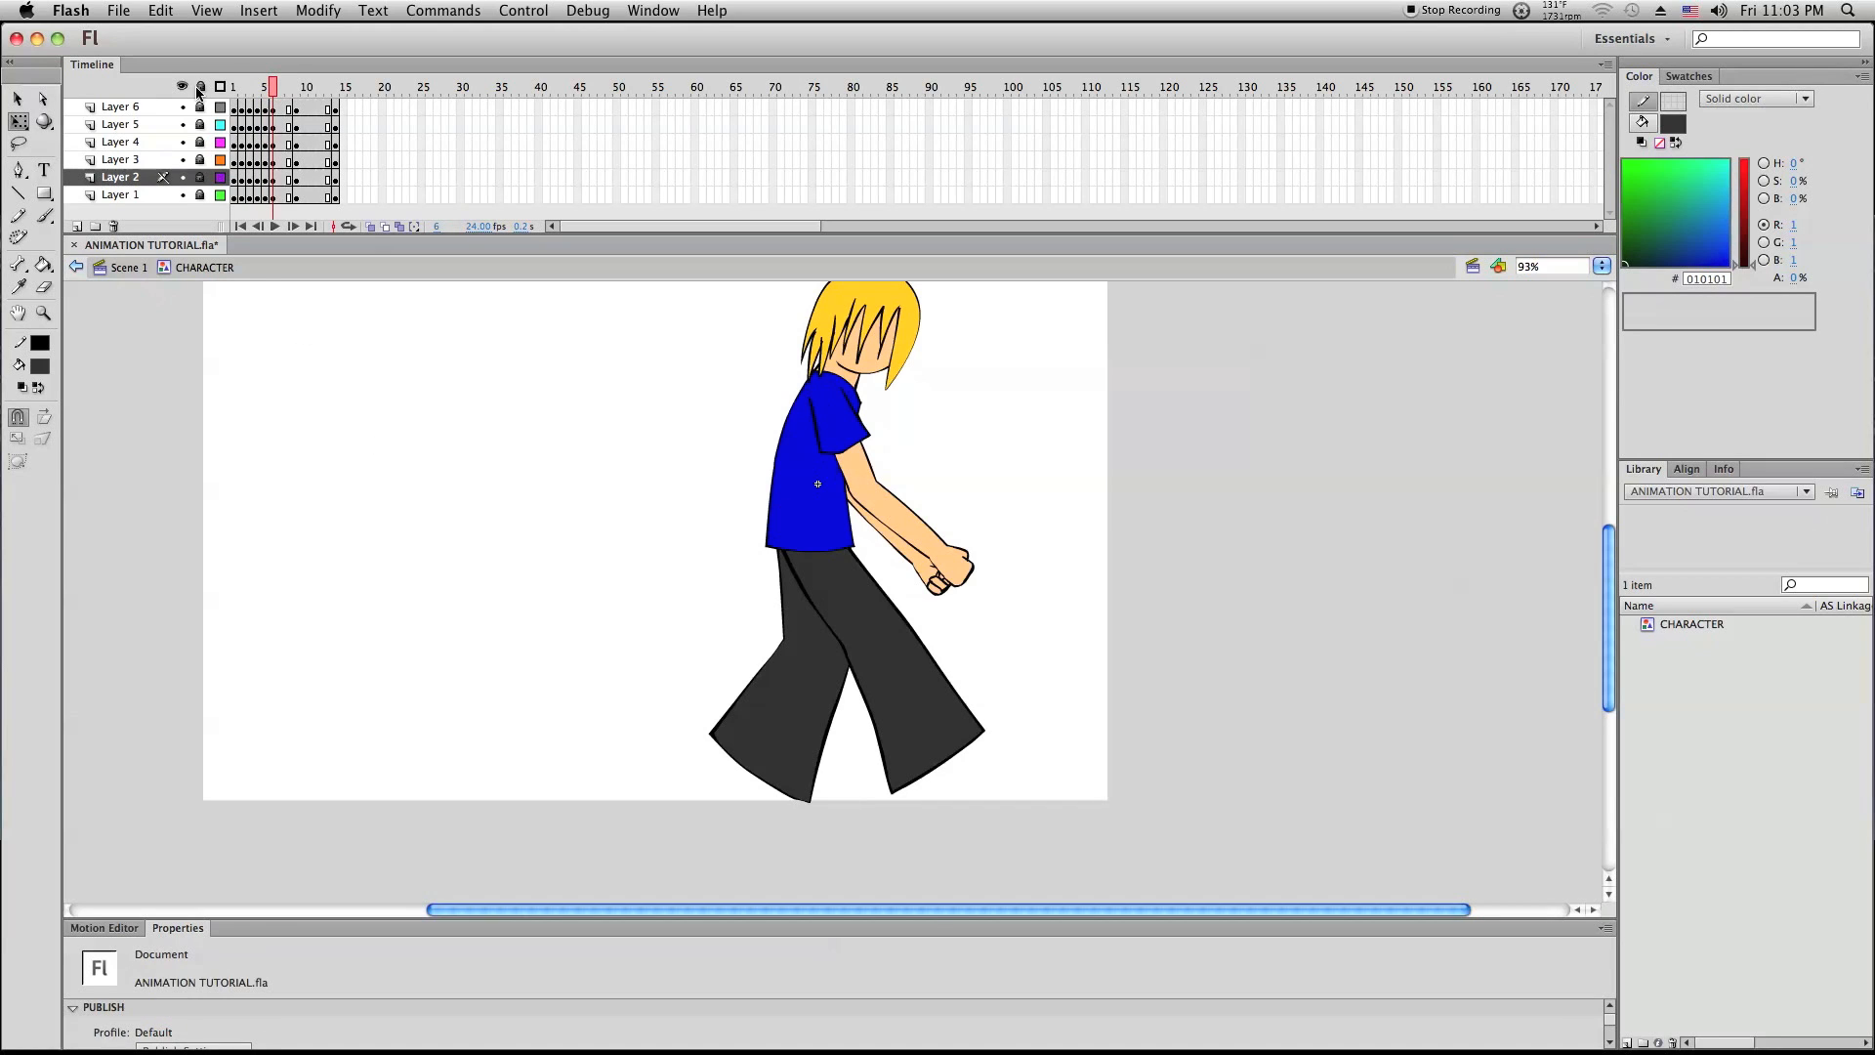
{"action": "left_click", "coordinate": [201, 177]}
Move the back leg on Layer 2 aside to X -419.35, Y 28.10 and paste the copied front leg in place
{"action": "right_click", "coordinate": [526, 453]}
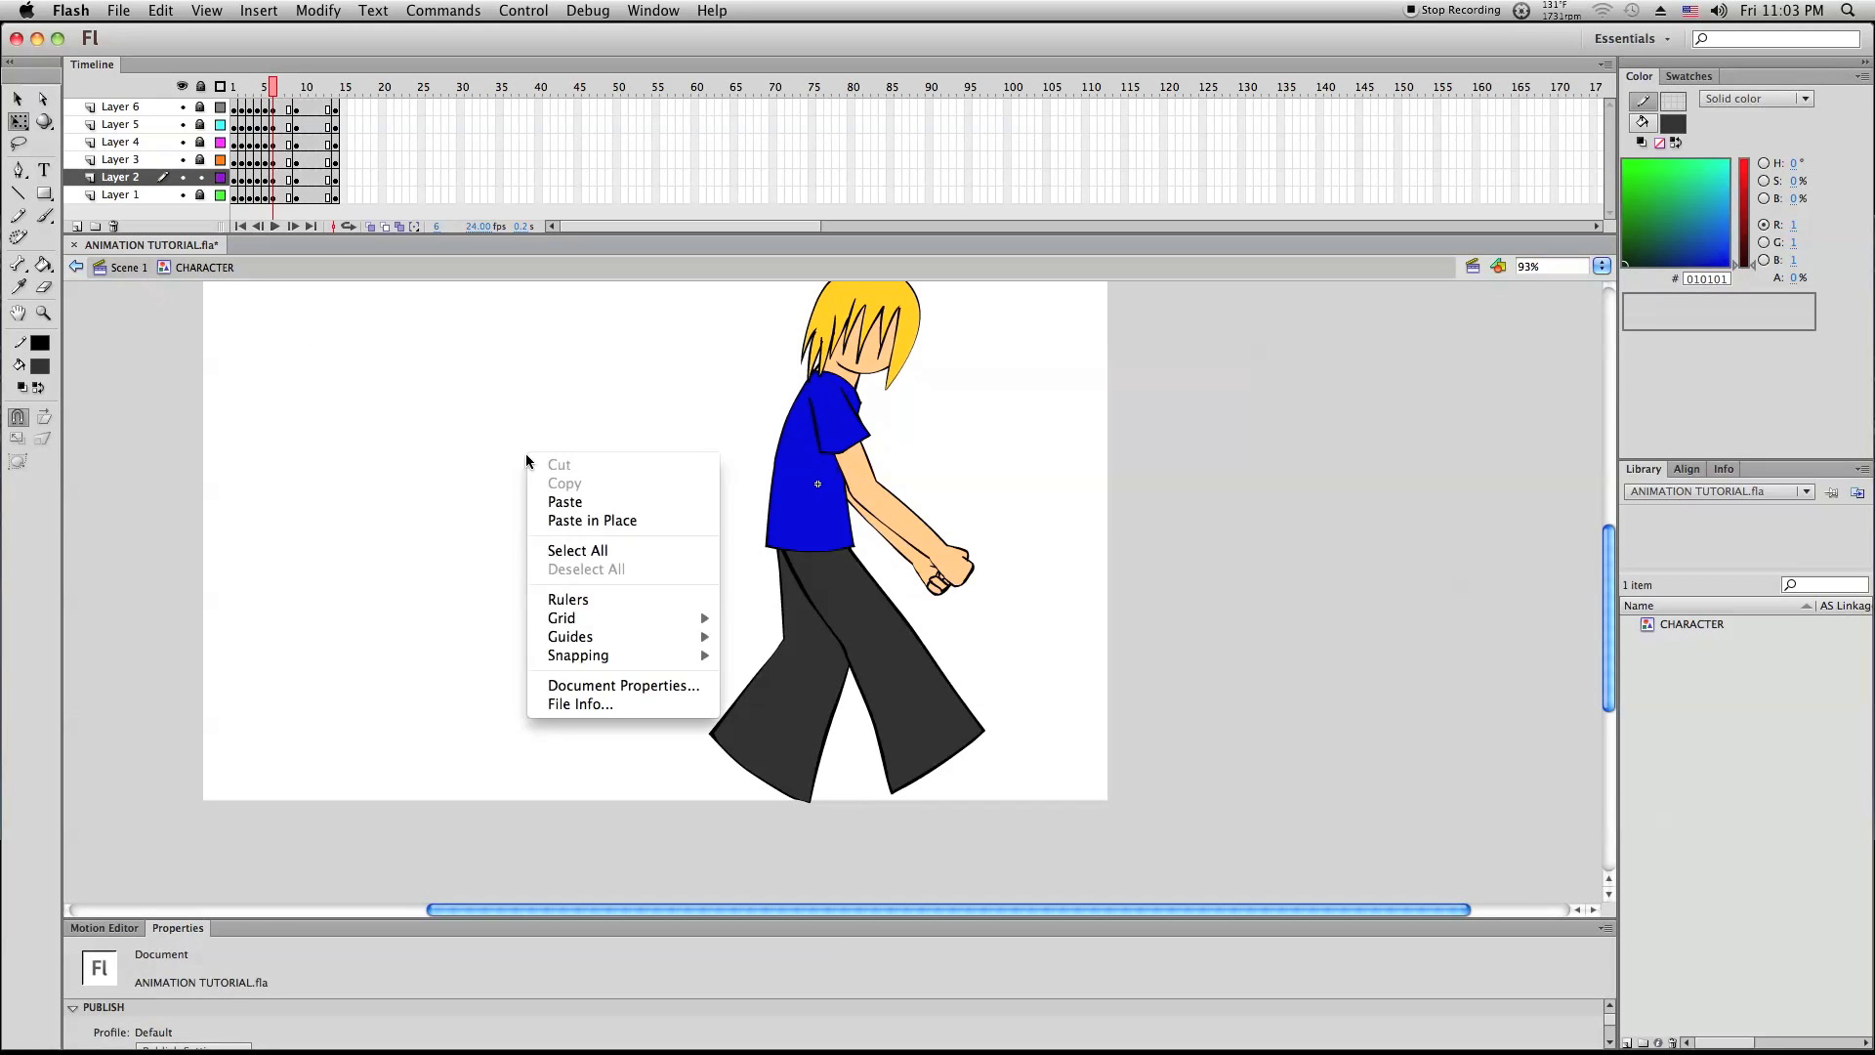
{"action": "left_click", "coordinate": [577, 550]}
{"action": "left_click_drag", "start_coordinate": [791, 634], "coordinate": [519, 634]}
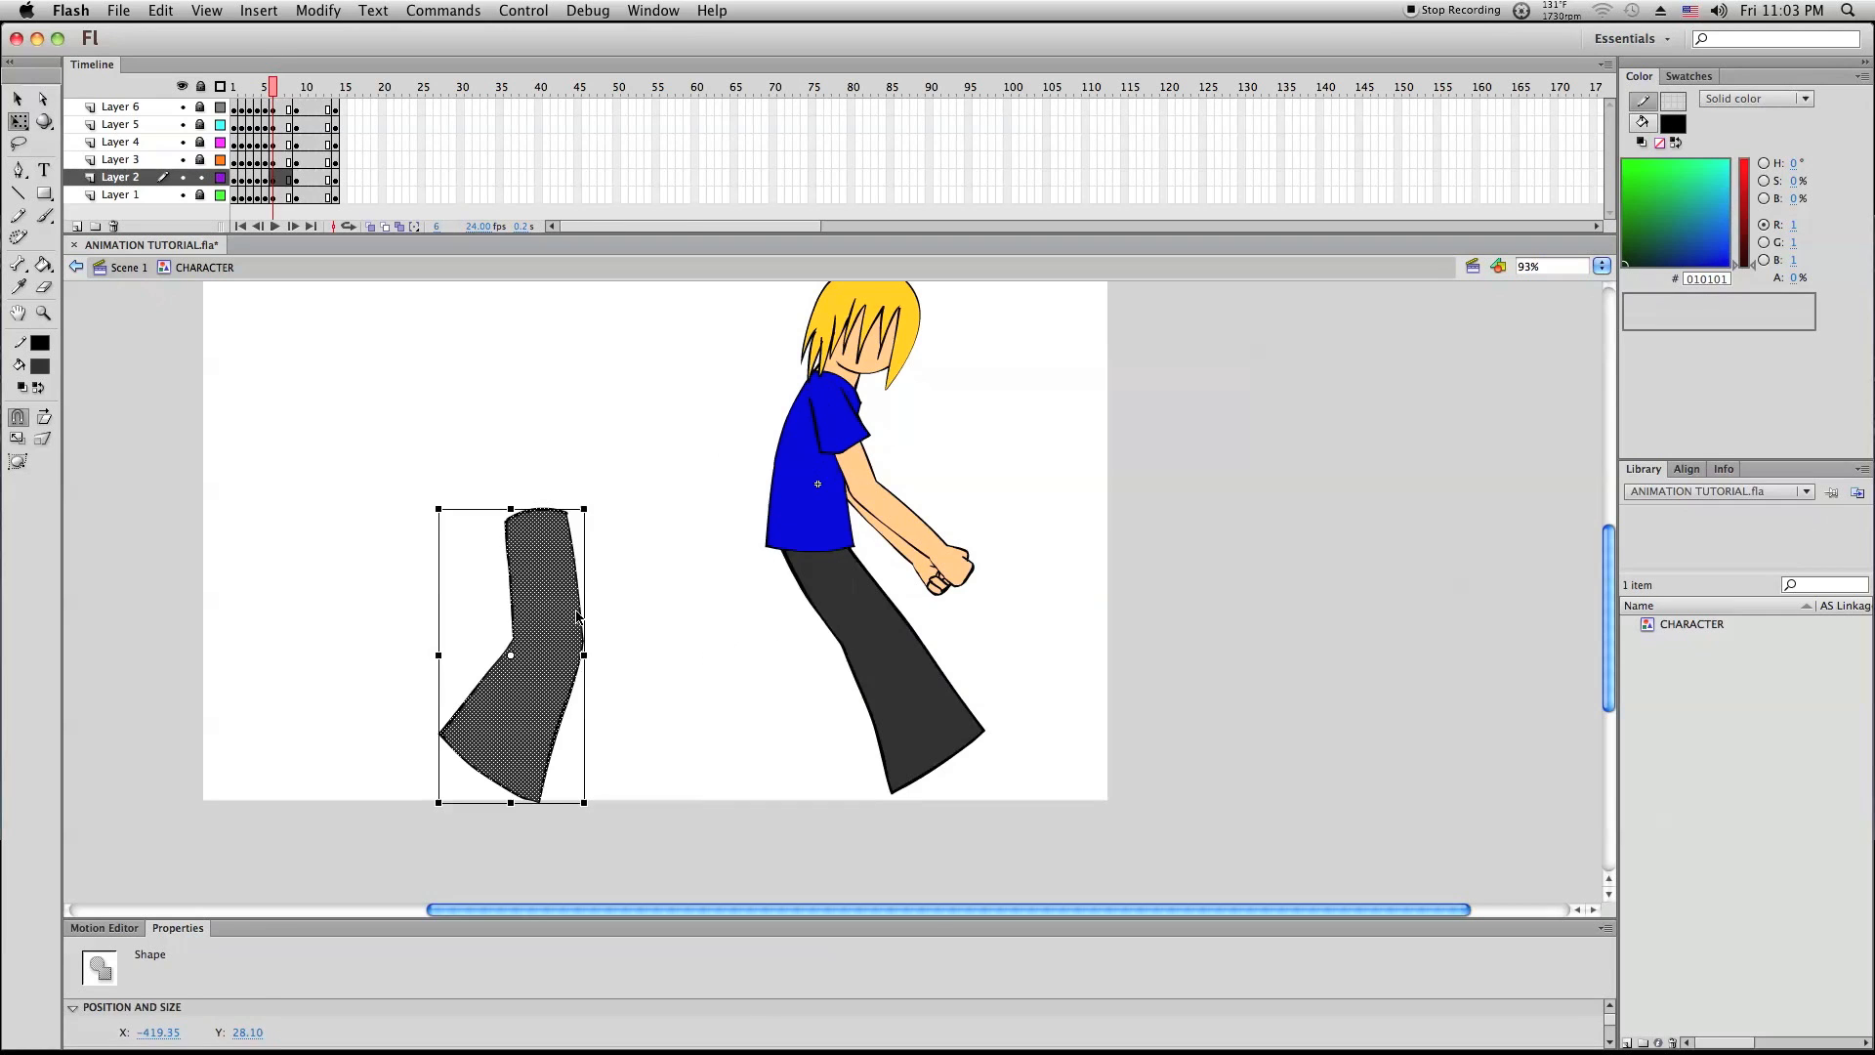
{"action": "right_click", "coordinate": [684, 549]}
{"action": "left_click", "coordinate": [767, 616]}
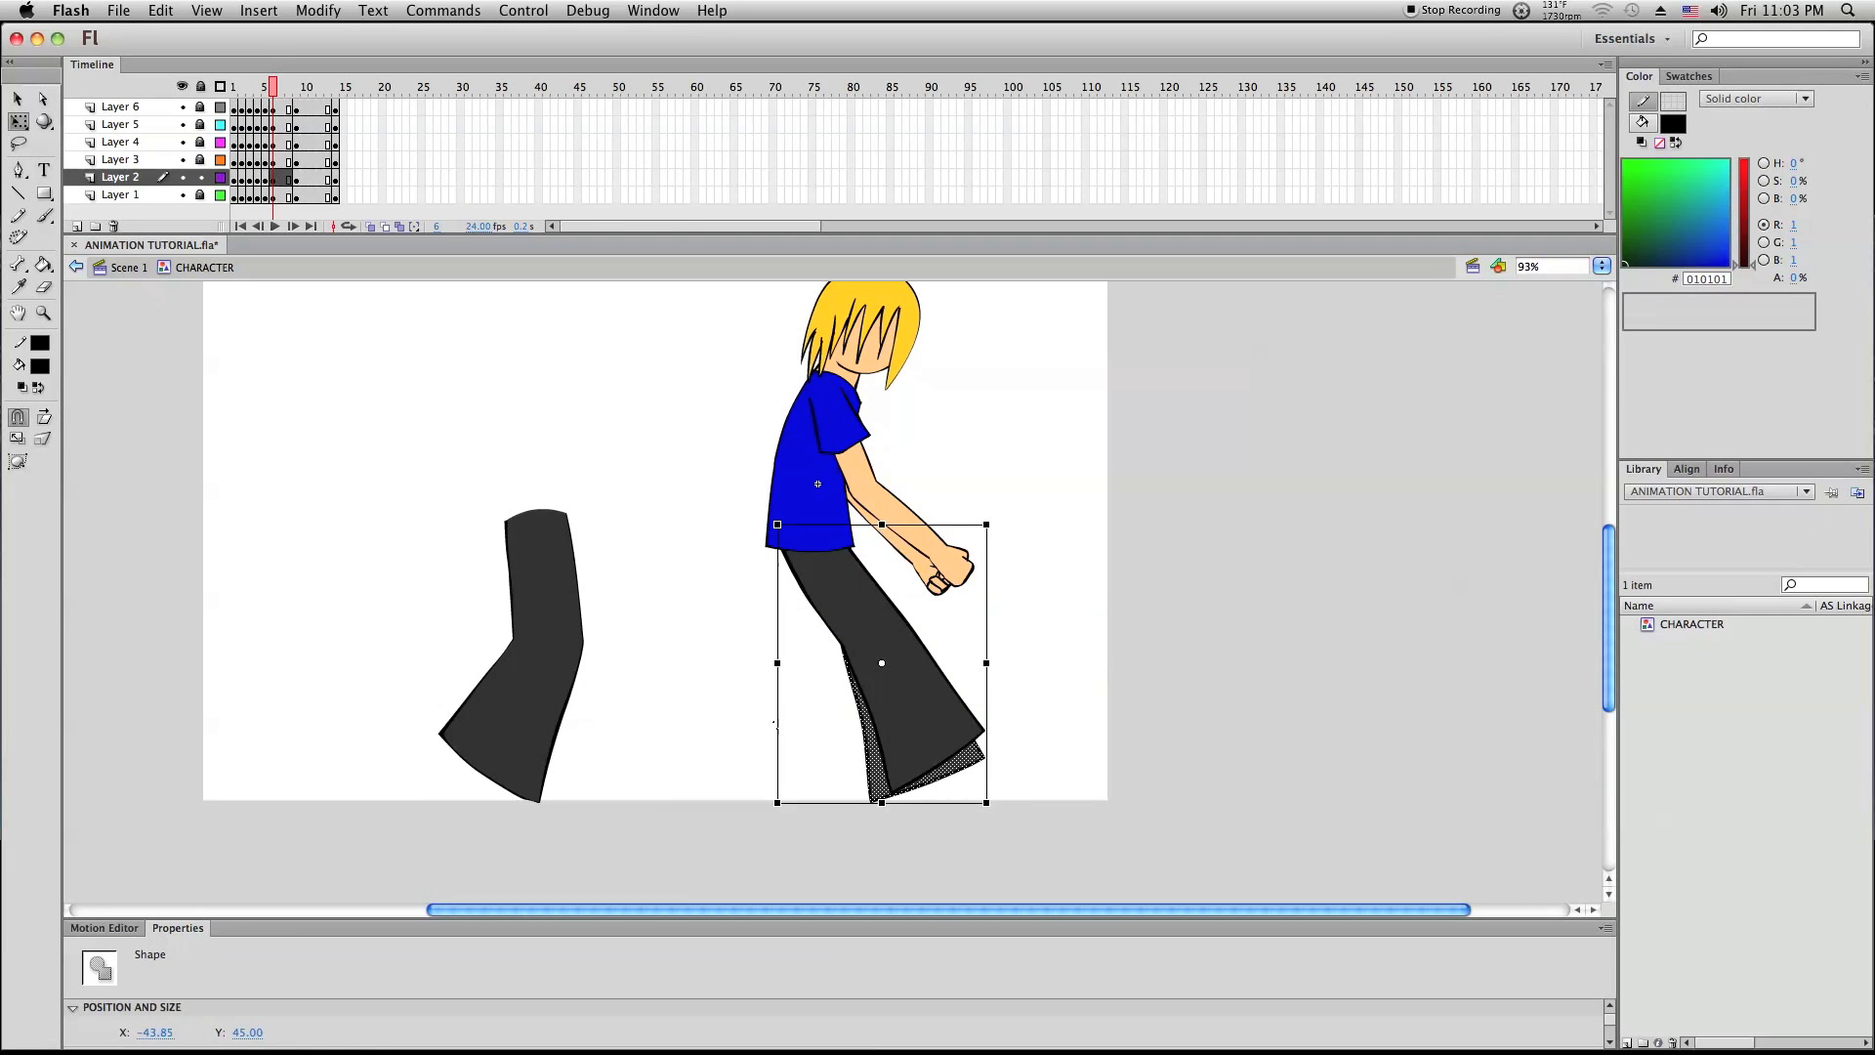
Rotate the pasted back leg slightly clockwise, realign it under the hip, and delete the old leg set aside on Layer 2
{"action": "left_click_drag", "start_coordinate": [773, 794], "coordinate": [730, 779]}
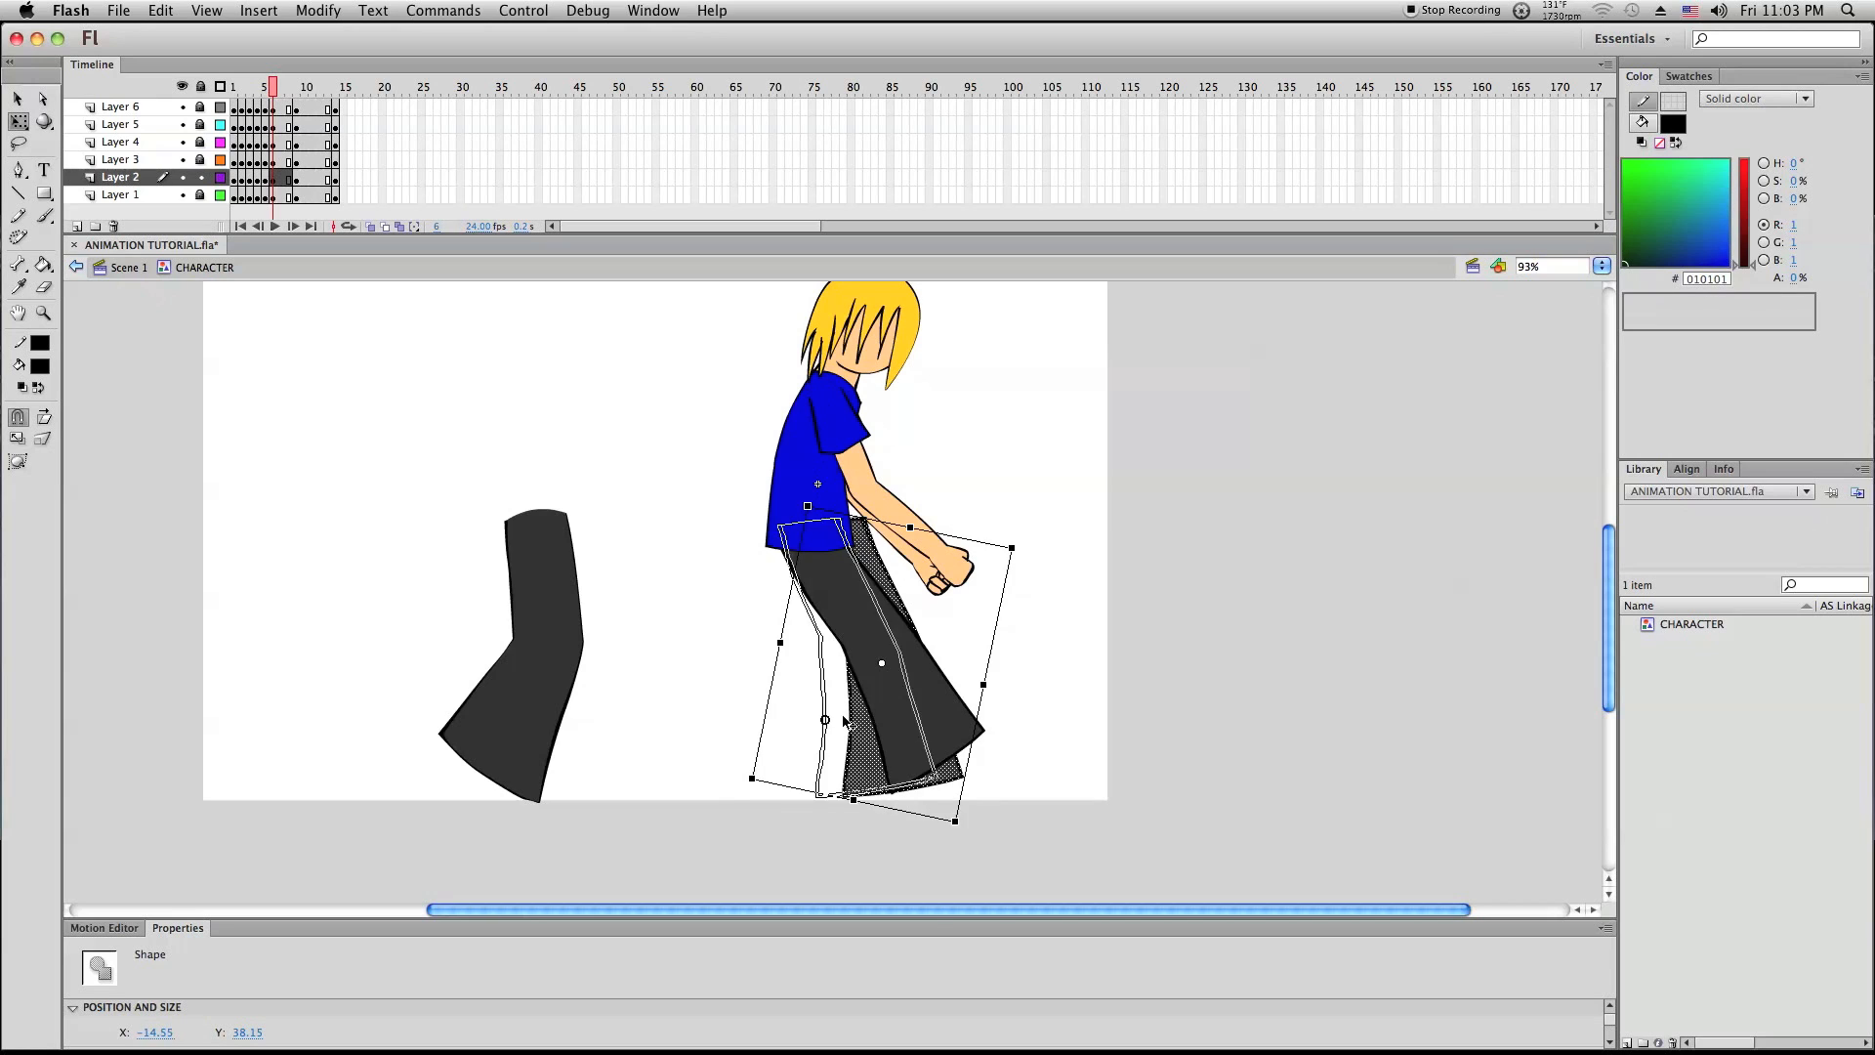
{"action": "left_click", "coordinate": [1030, 687]}
{"action": "left_click_drag", "start_coordinate": [680, 418], "coordinate": [330, 900]}
{"action": "key", "text": "Delete"}
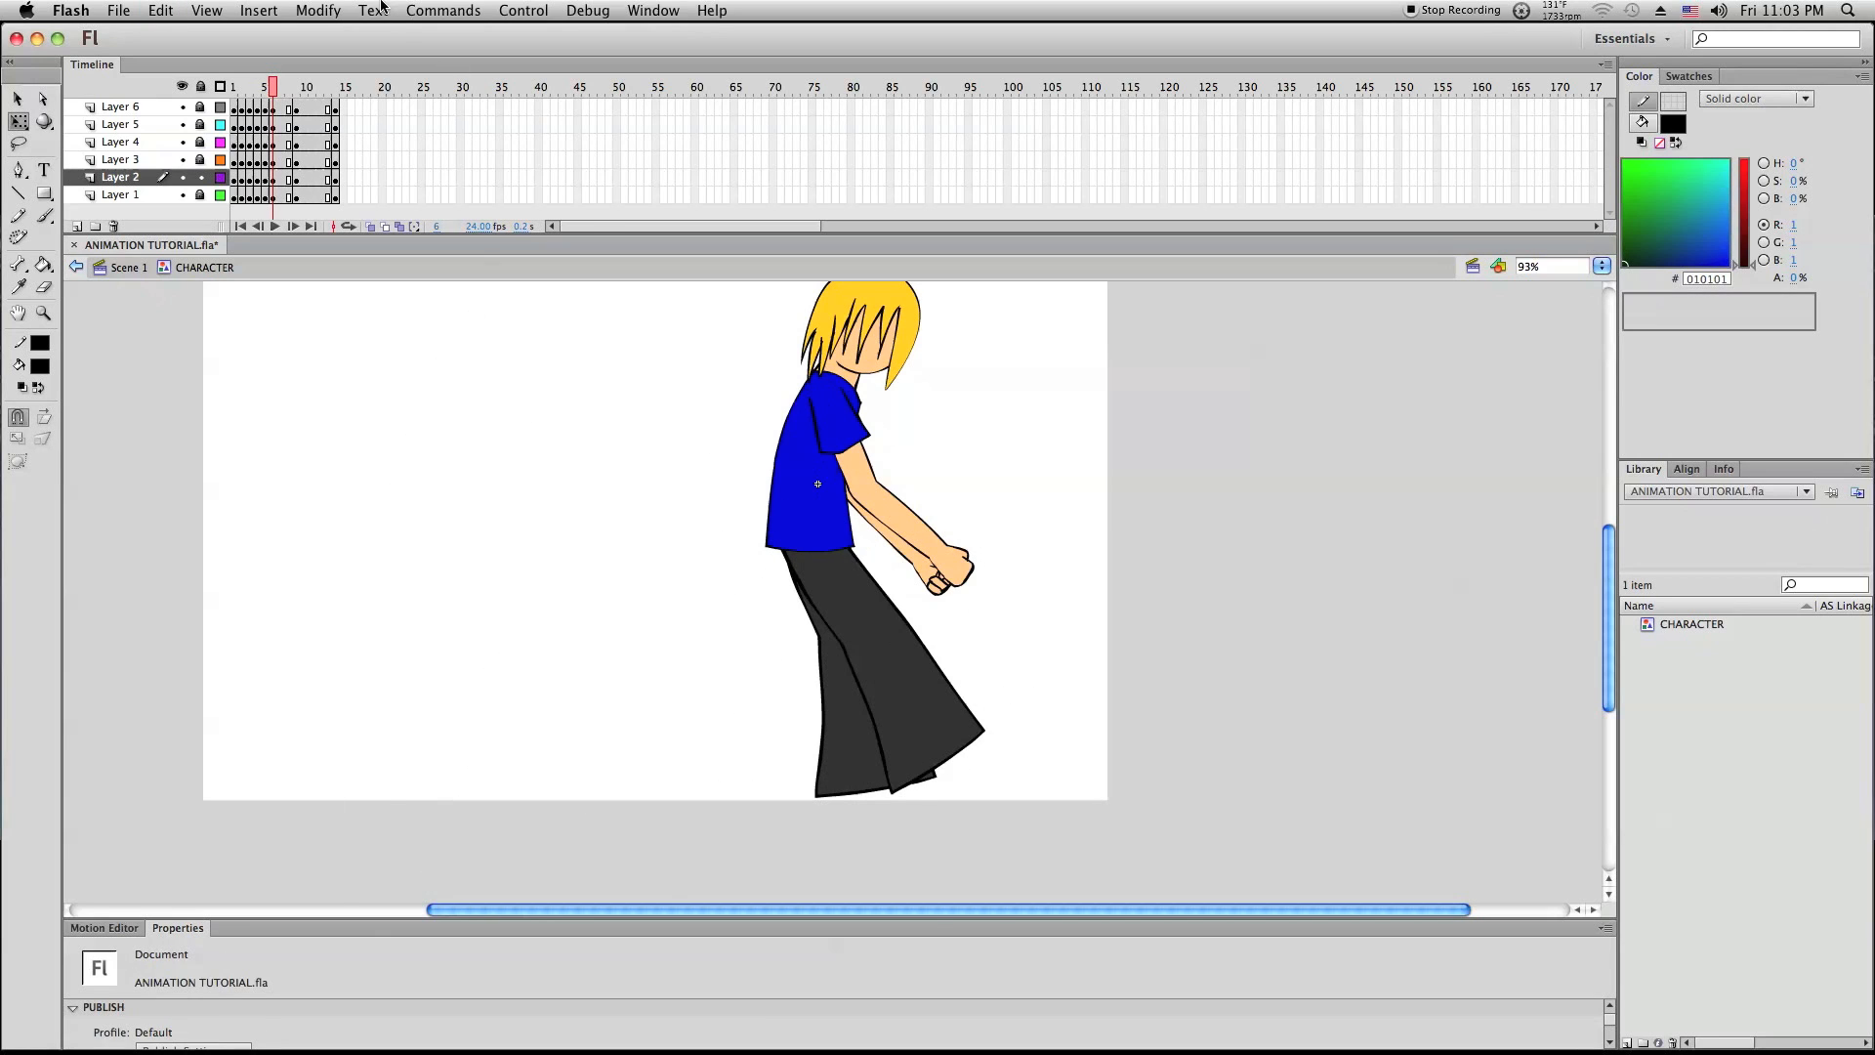
Nudge the back leg on Layer 2 to X -53.45, Y 38.15 and check the motion between frames 5 and 6
{"action": "left_click", "coordinate": [164, 181]}
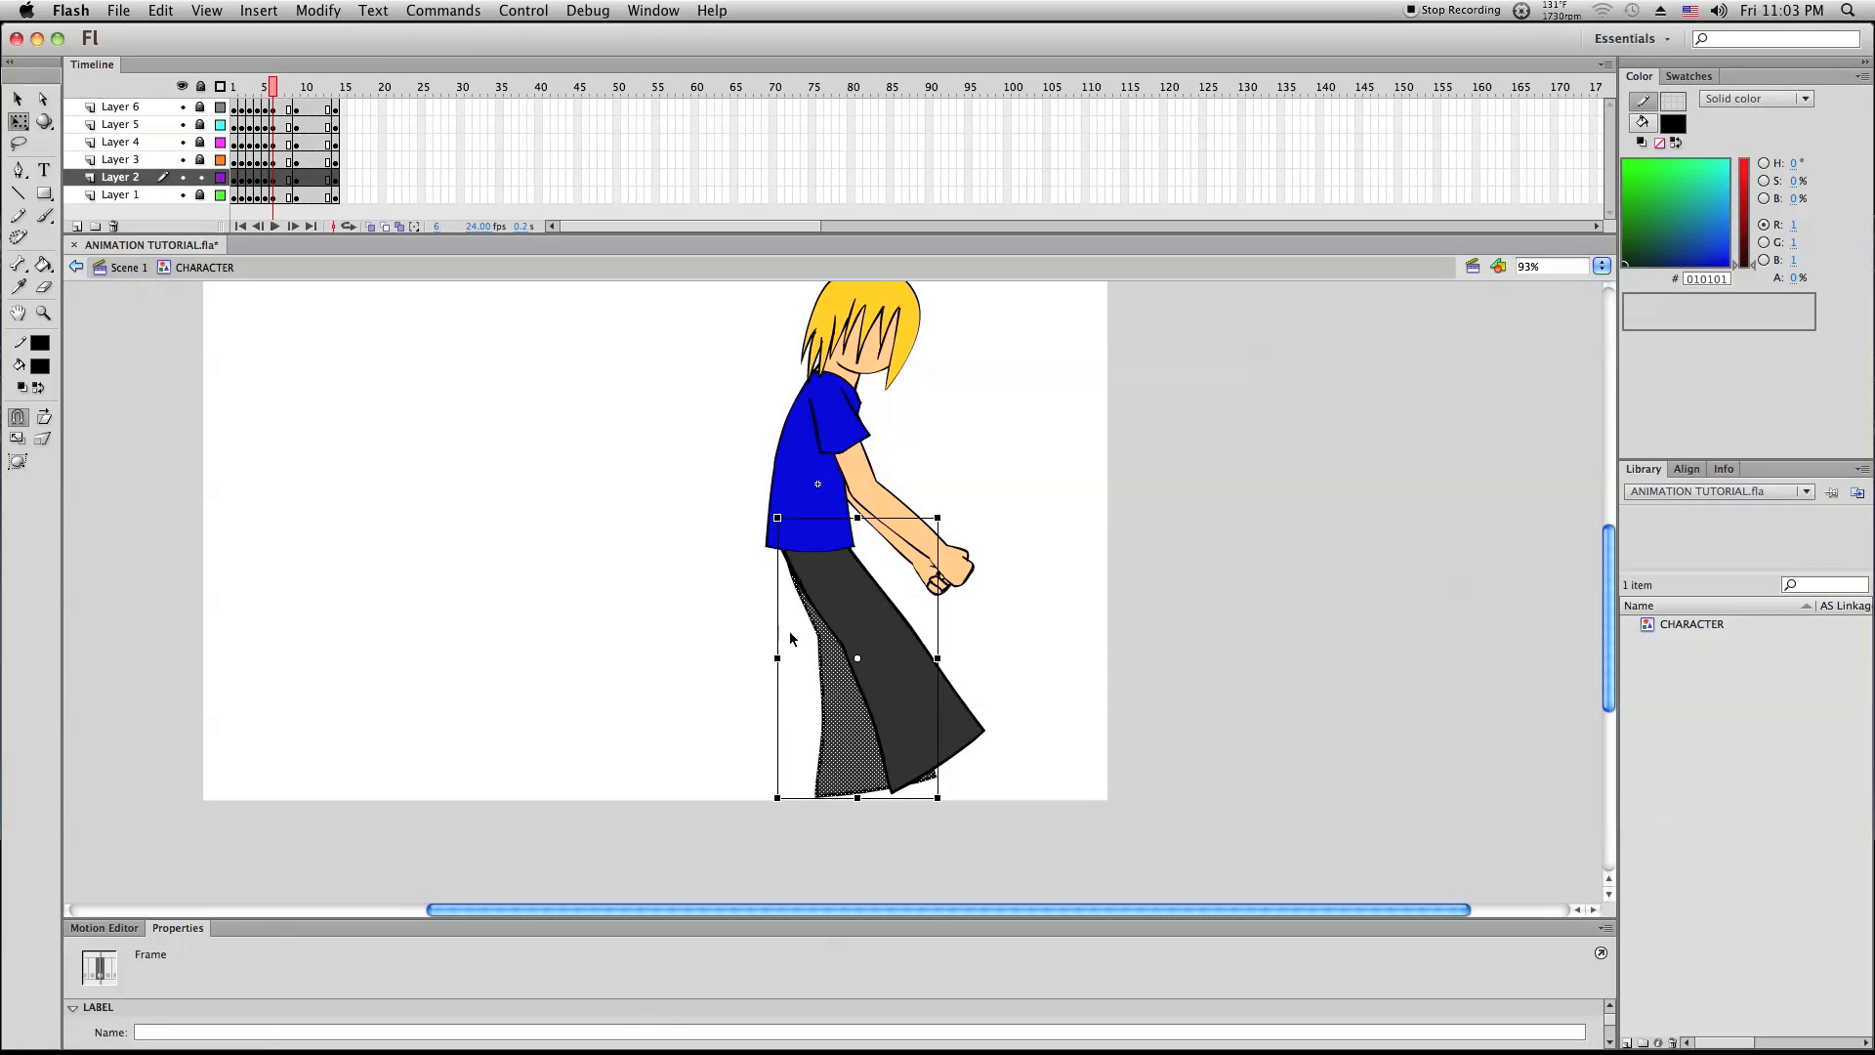
{"action": "left_click", "coordinate": [1075, 628]}
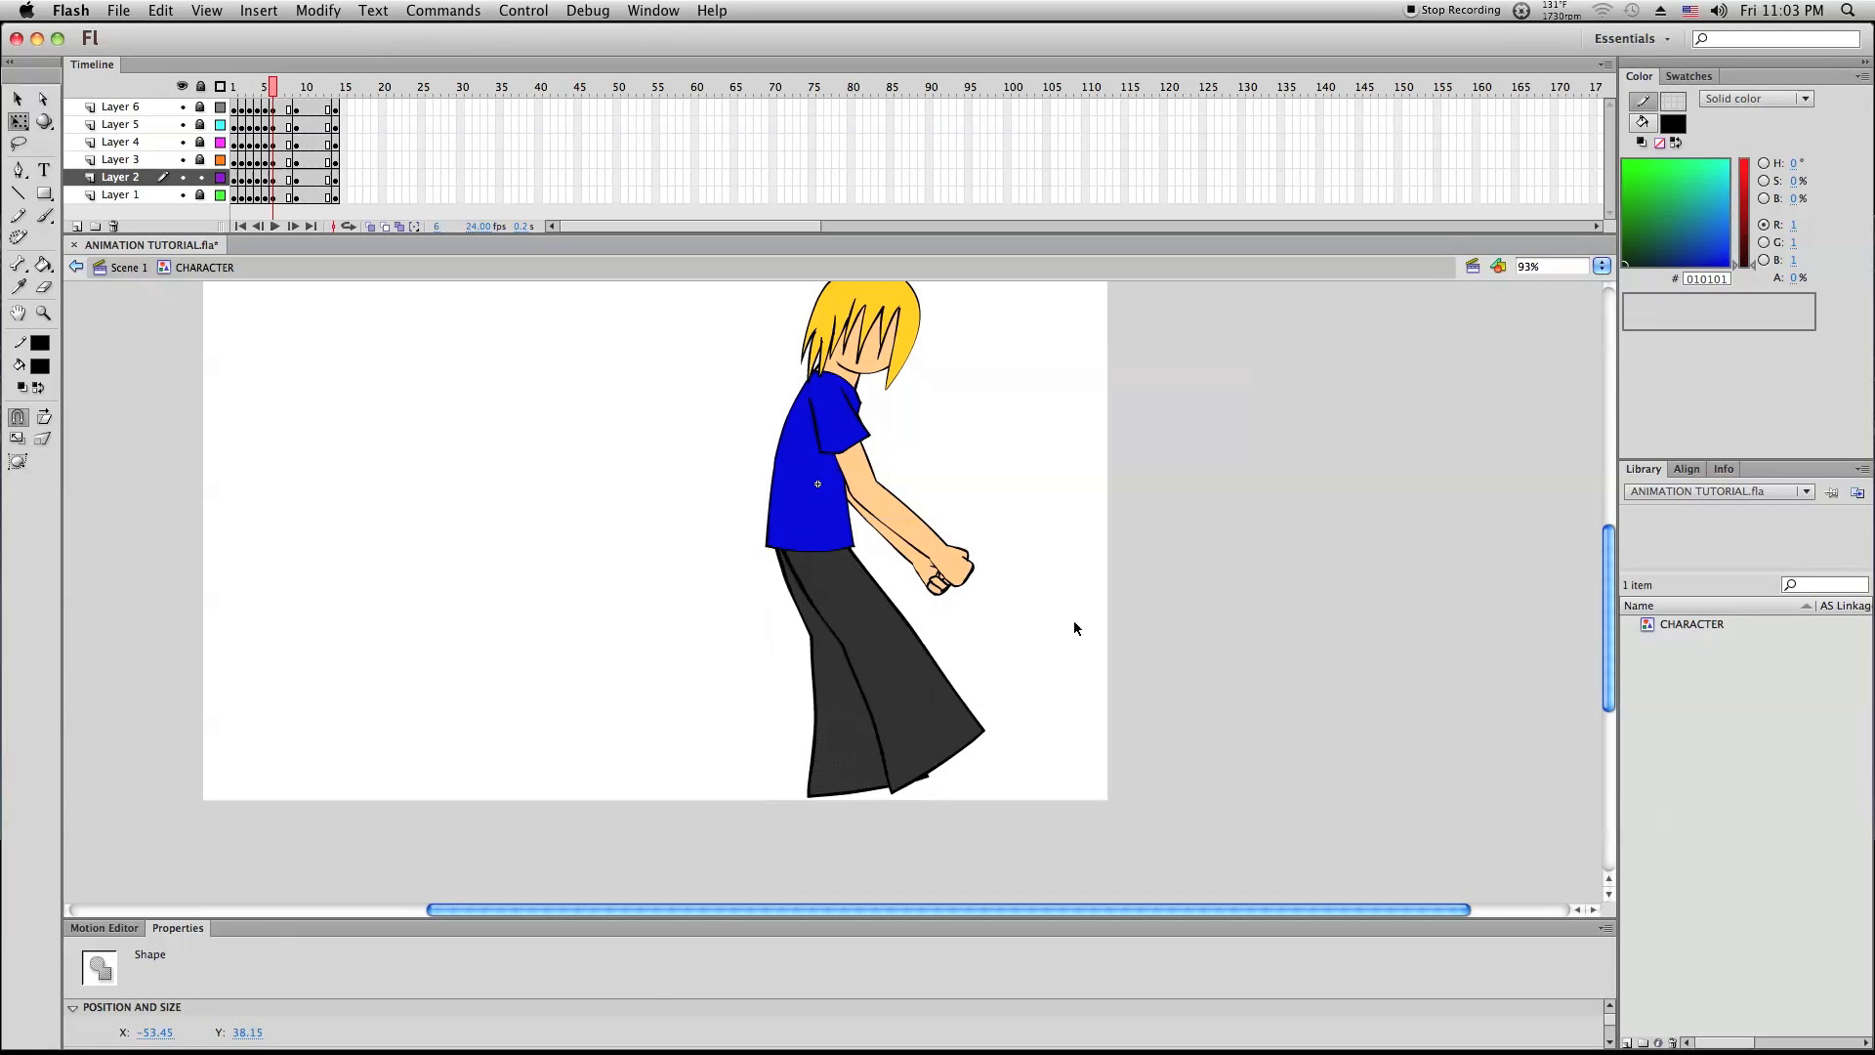
{"action": "left_click", "coordinate": [264, 86]}
{"action": "left_click_drag", "start_coordinate": [266, 88], "coordinate": [276, 91]}
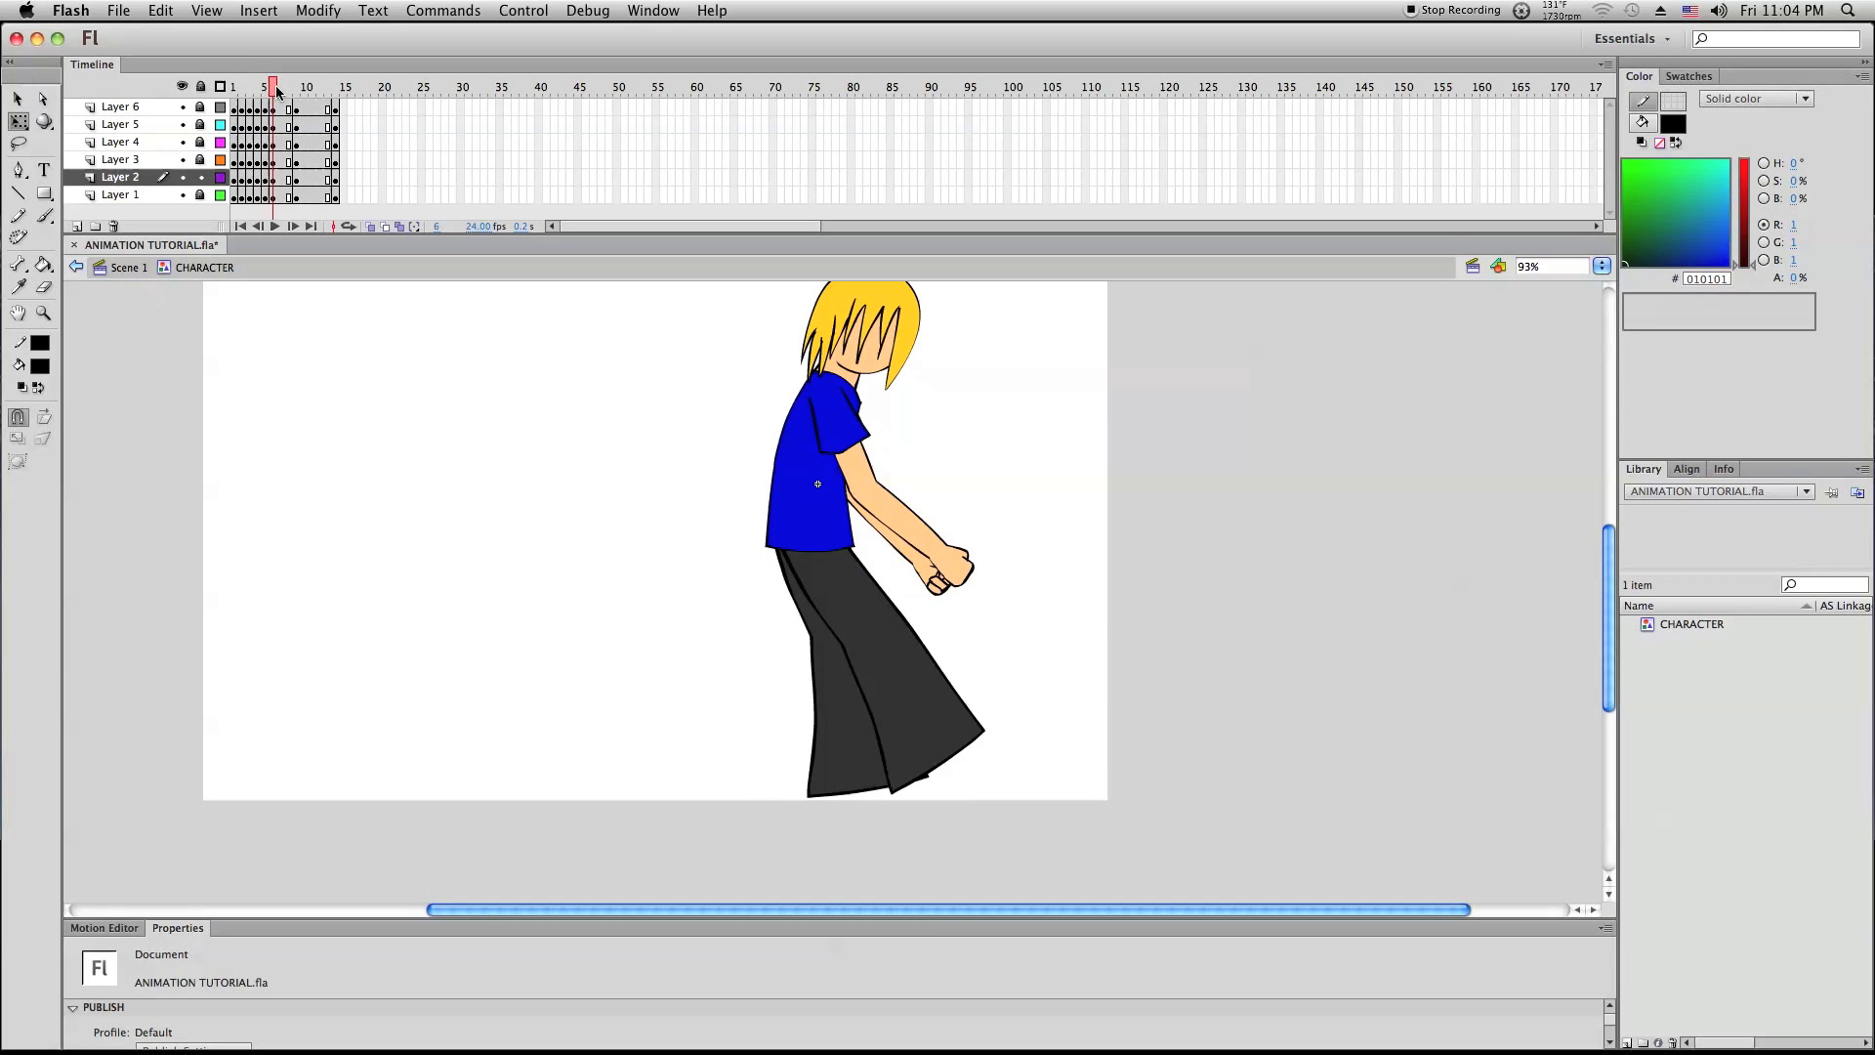
Leave only Layers 1 and 6 unlocked and rotate both arms together counterclockwise about the shoulder so they reach forward
{"action": "left_click", "coordinate": [199, 86]}
{"action": "left_click", "coordinate": [835, 404]}
{"action": "left_click", "coordinate": [691, 376]}
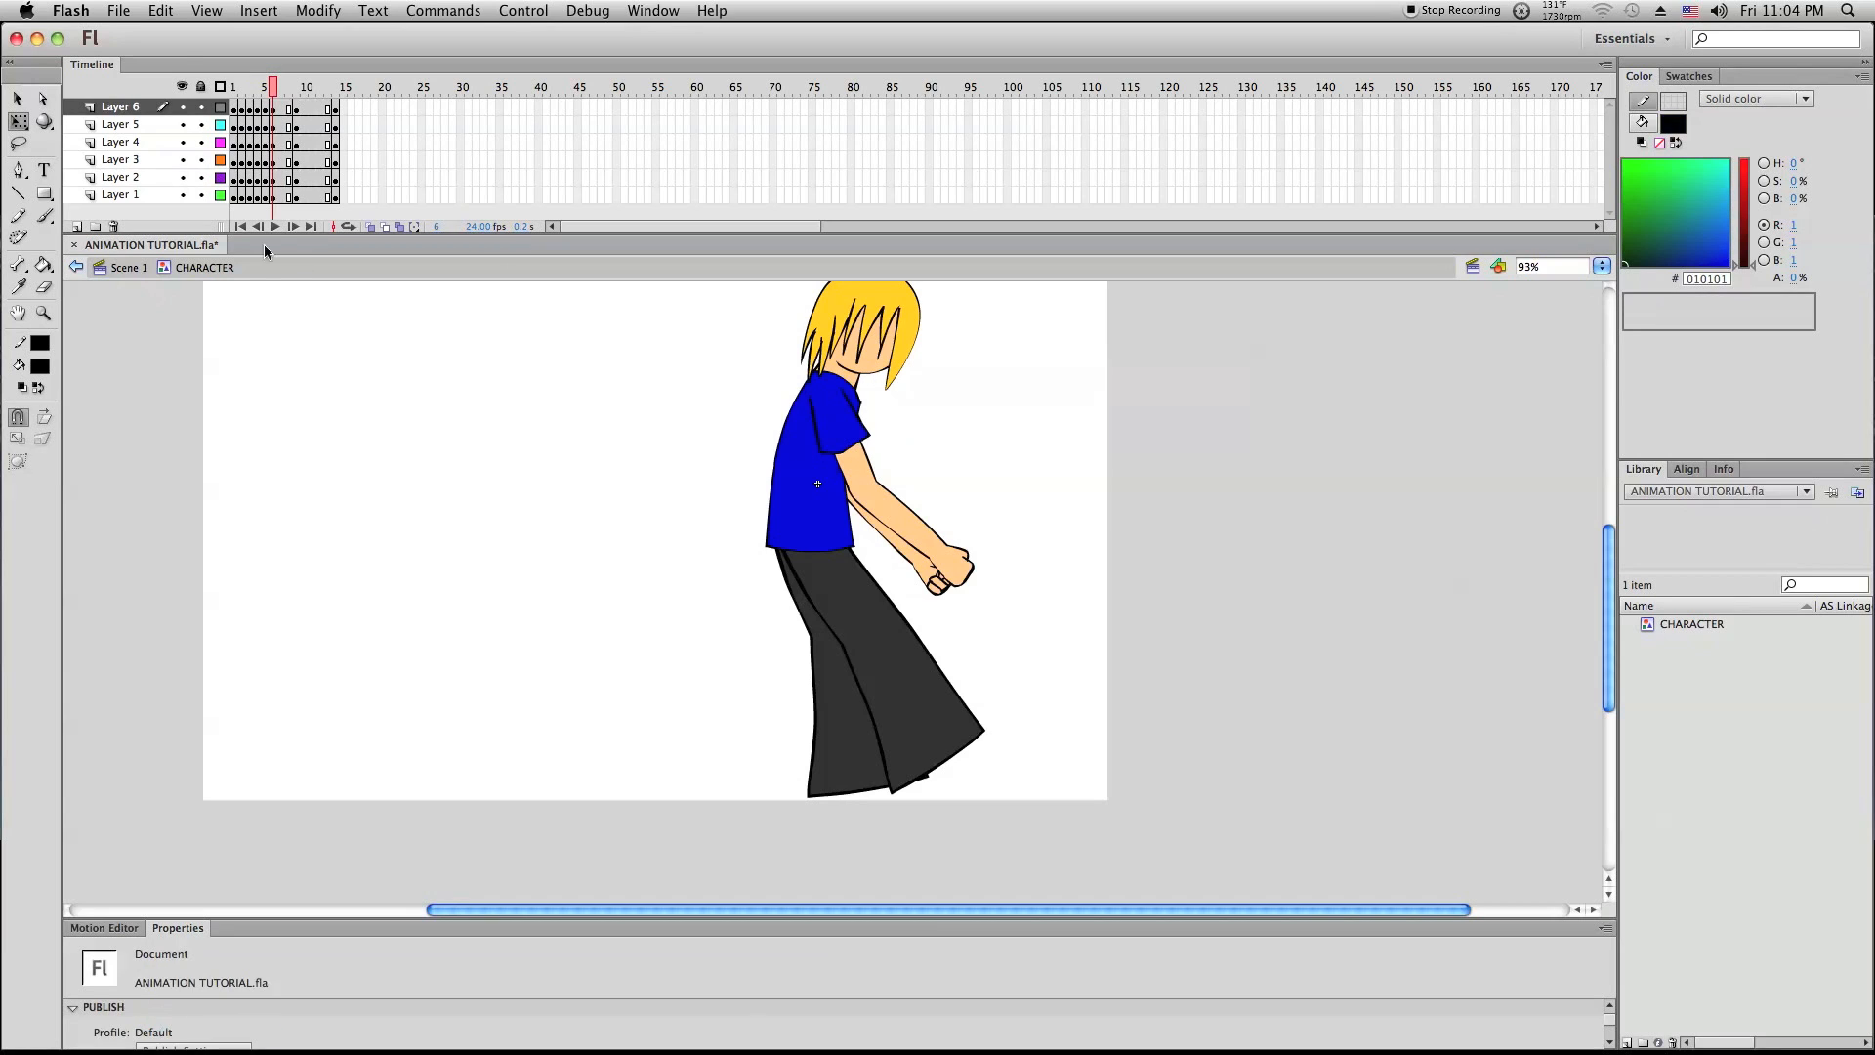
{"action": "left_click_drag", "start_coordinate": [200, 124], "coordinate": [200, 179]}
{"action": "right_click", "coordinate": [187, 337]}
{"action": "left_click", "coordinate": [238, 426]}
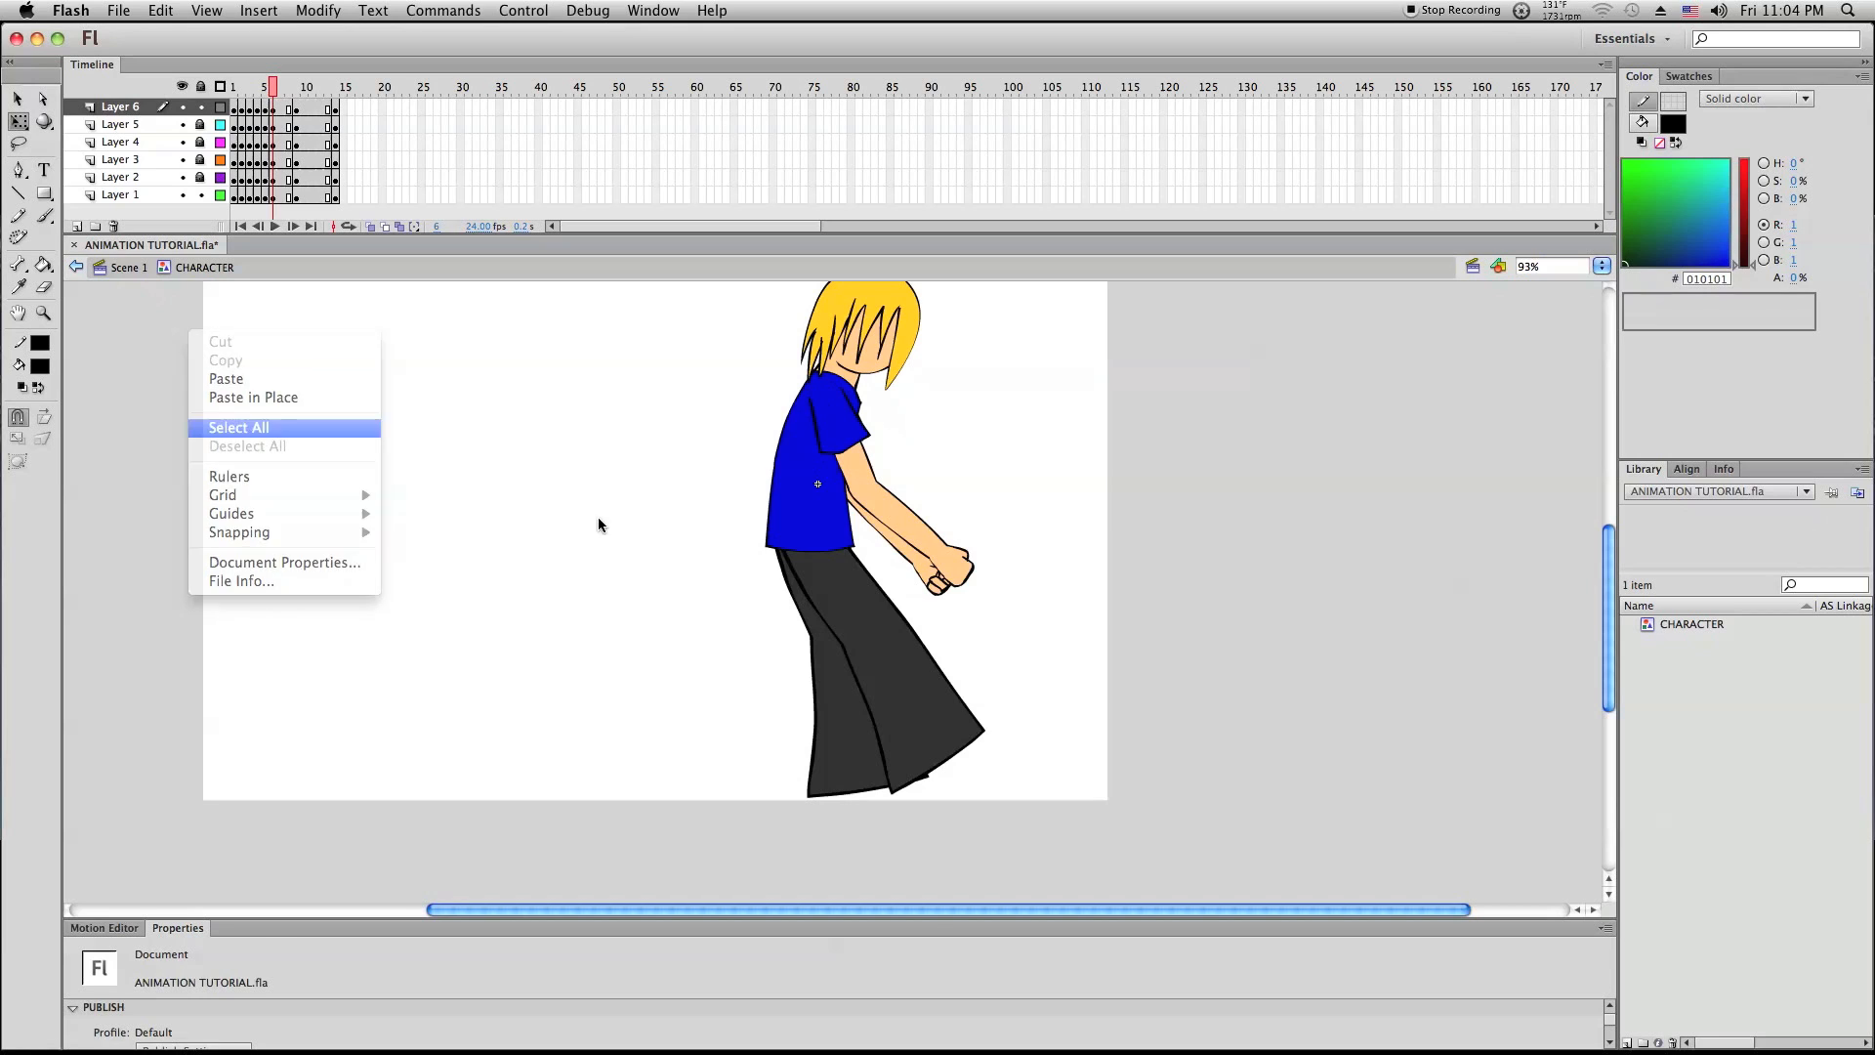
{"action": "left_click_drag", "start_coordinate": [815, 364], "coordinate": [844, 416]}
{"action": "left_click", "coordinate": [826, 444]}
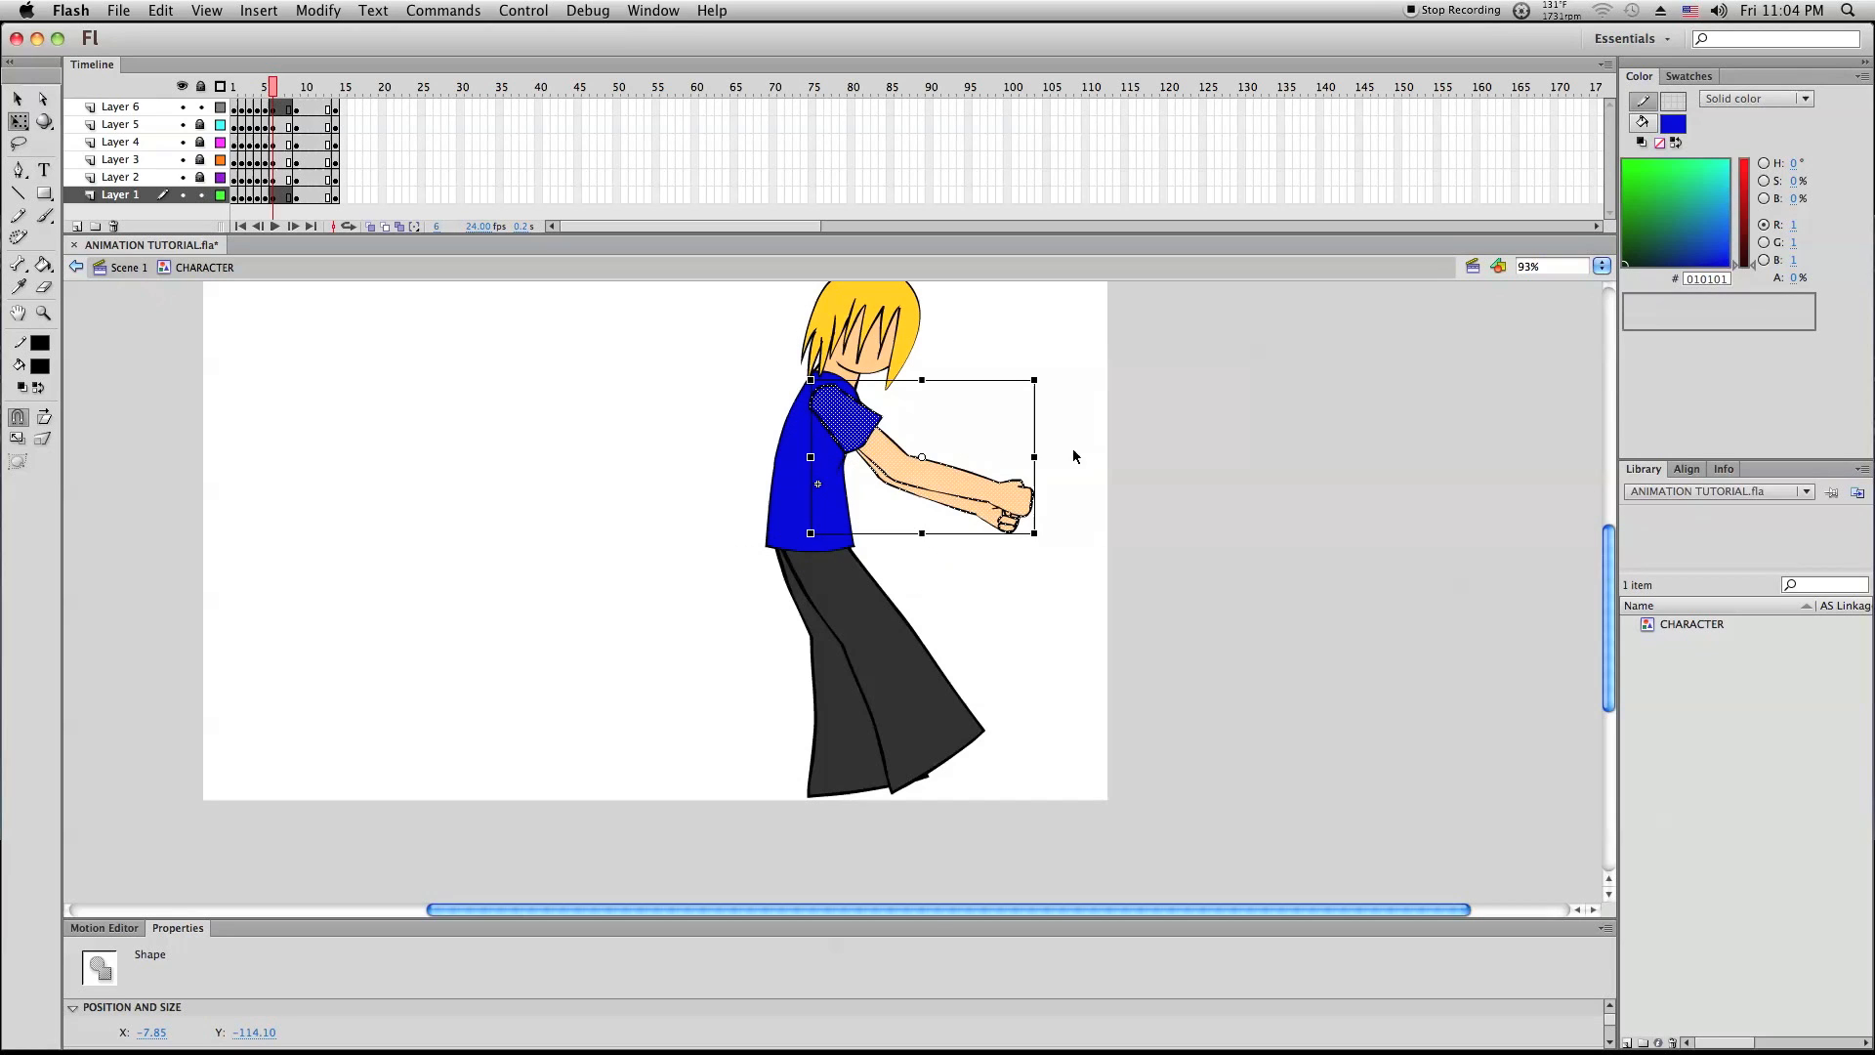
{"action": "left_click", "coordinate": [1130, 456]}
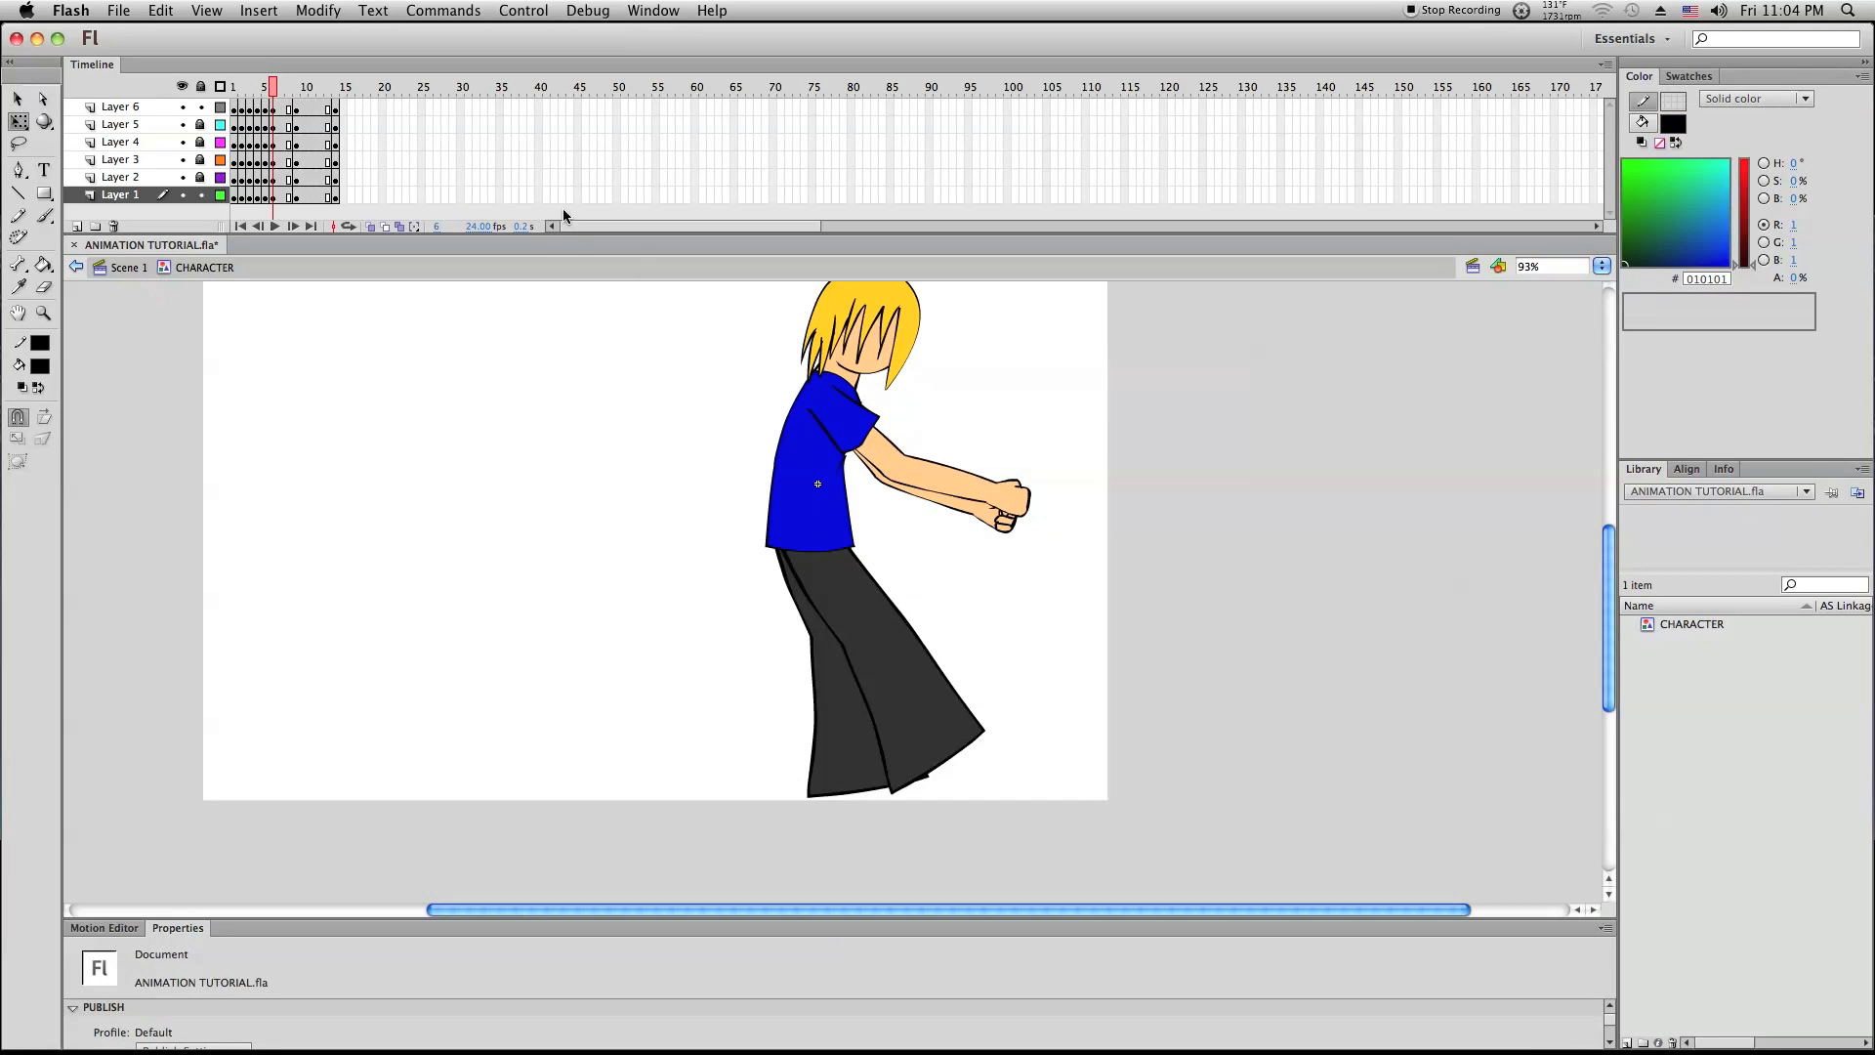
Examine the shoulder up close, hide and lock the arm layers 1 and 6, and compare the torso with frame 3
{"action": "scroll", "coordinate": [726, 483], "scroll_direction": "up", "scroll_amount": 3}
{"action": "left_click", "coordinate": [43, 313]}
{"action": "left_click_drag", "start_coordinate": [595, 407], "coordinate": [918, 601]}
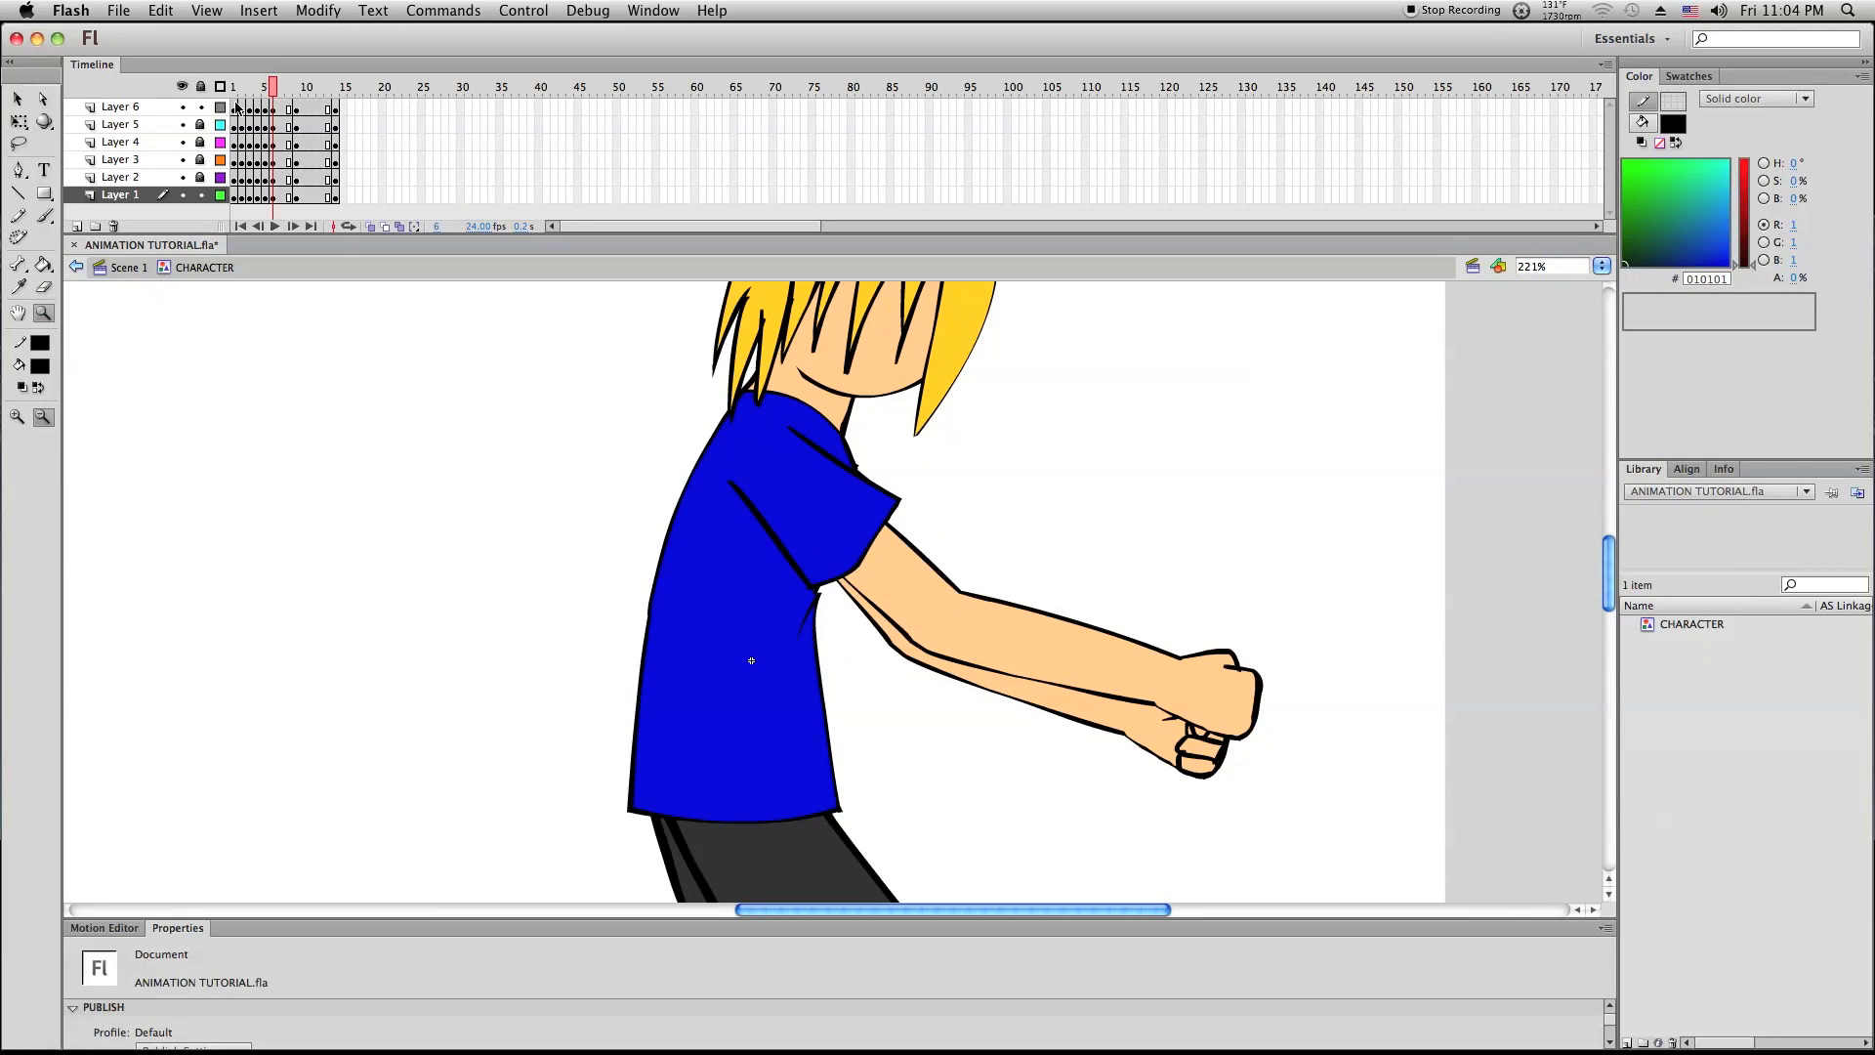
{"action": "left_click", "coordinate": [18, 99]}
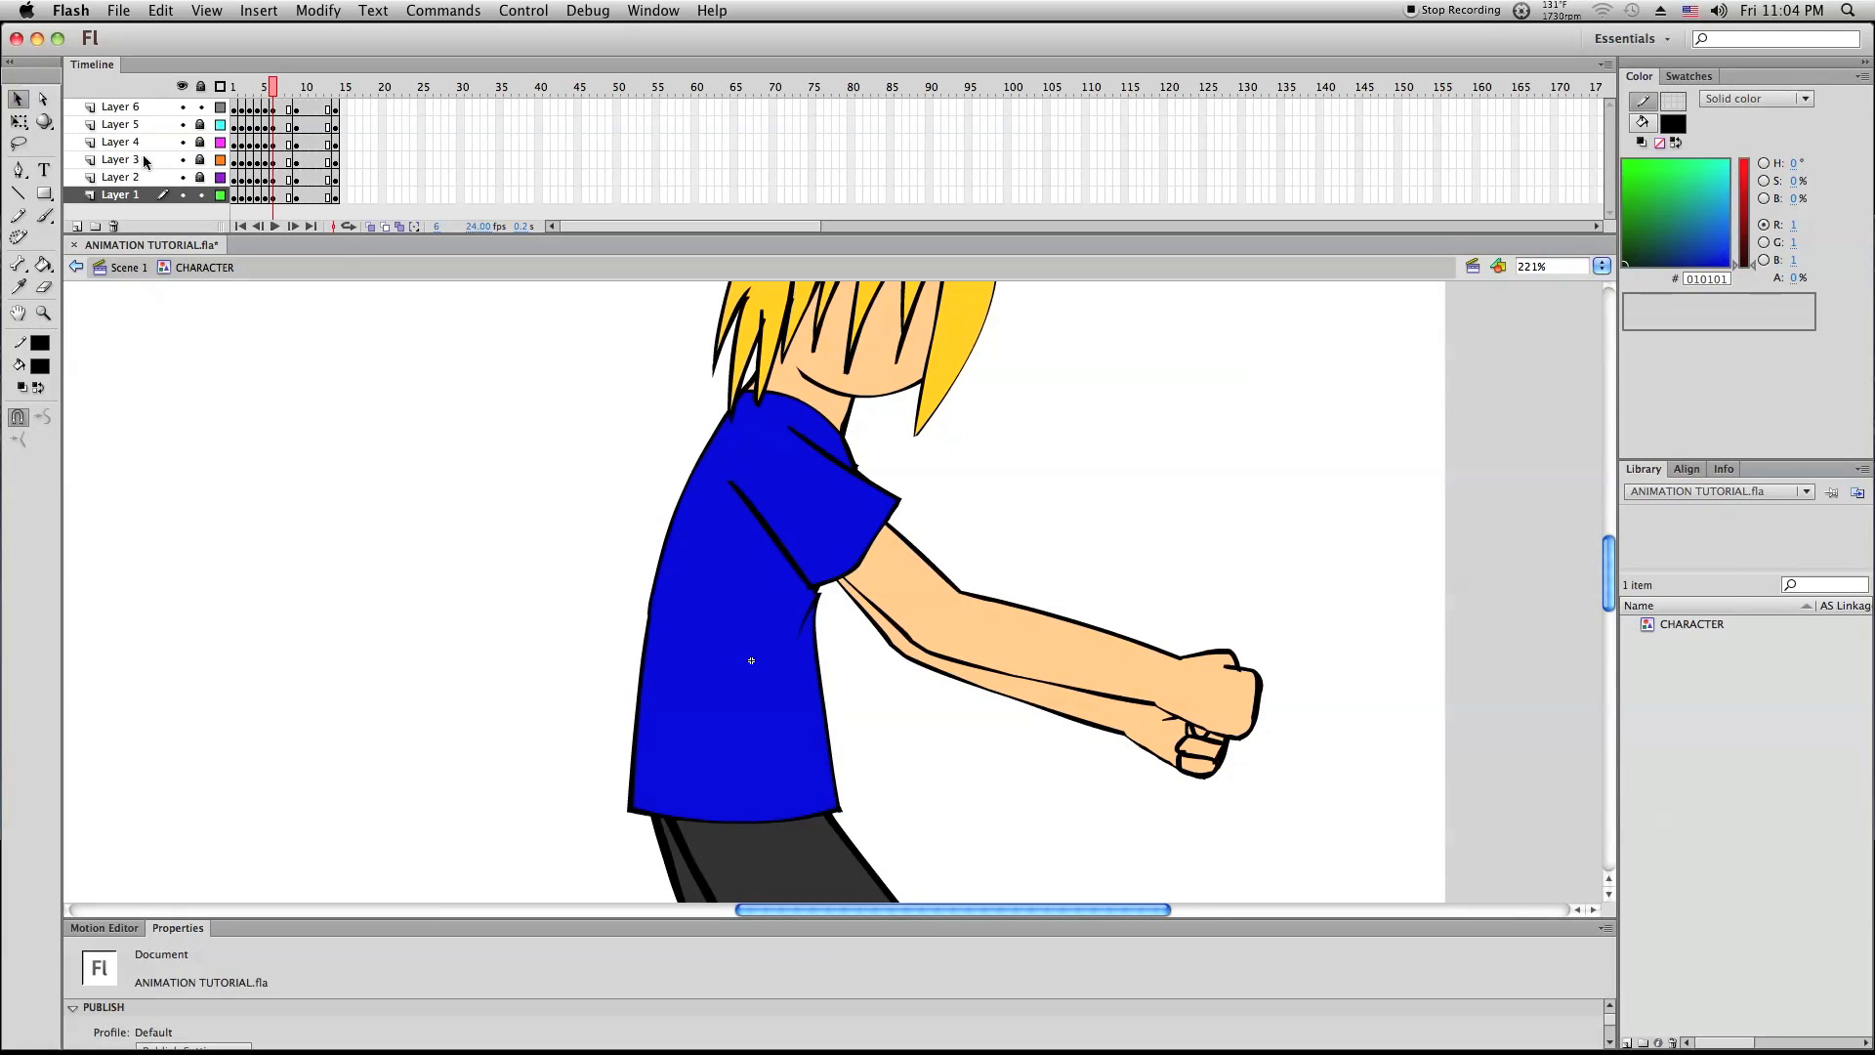
{"action": "left_click", "coordinate": [183, 194]}
{"action": "left_click", "coordinate": [182, 106]}
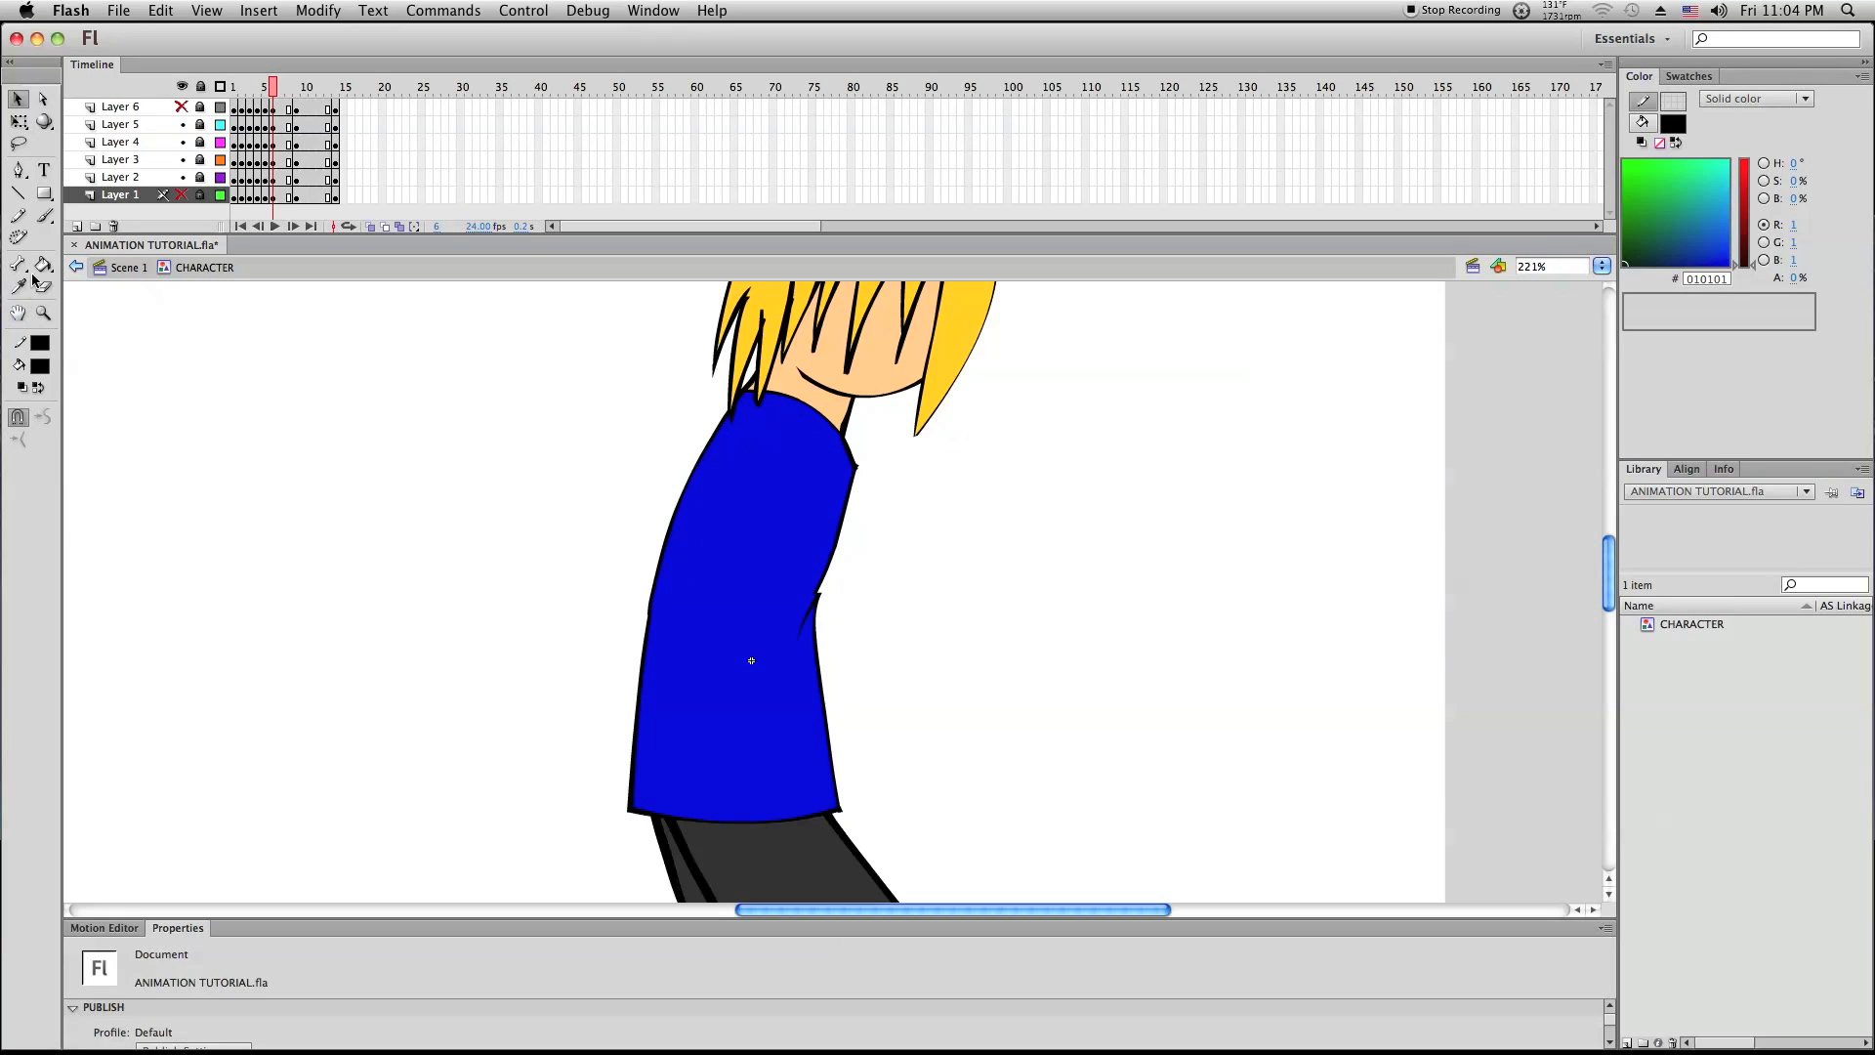
{"action": "left_click", "coordinate": [43, 313]}
{"action": "left_click", "coordinate": [716, 587]}
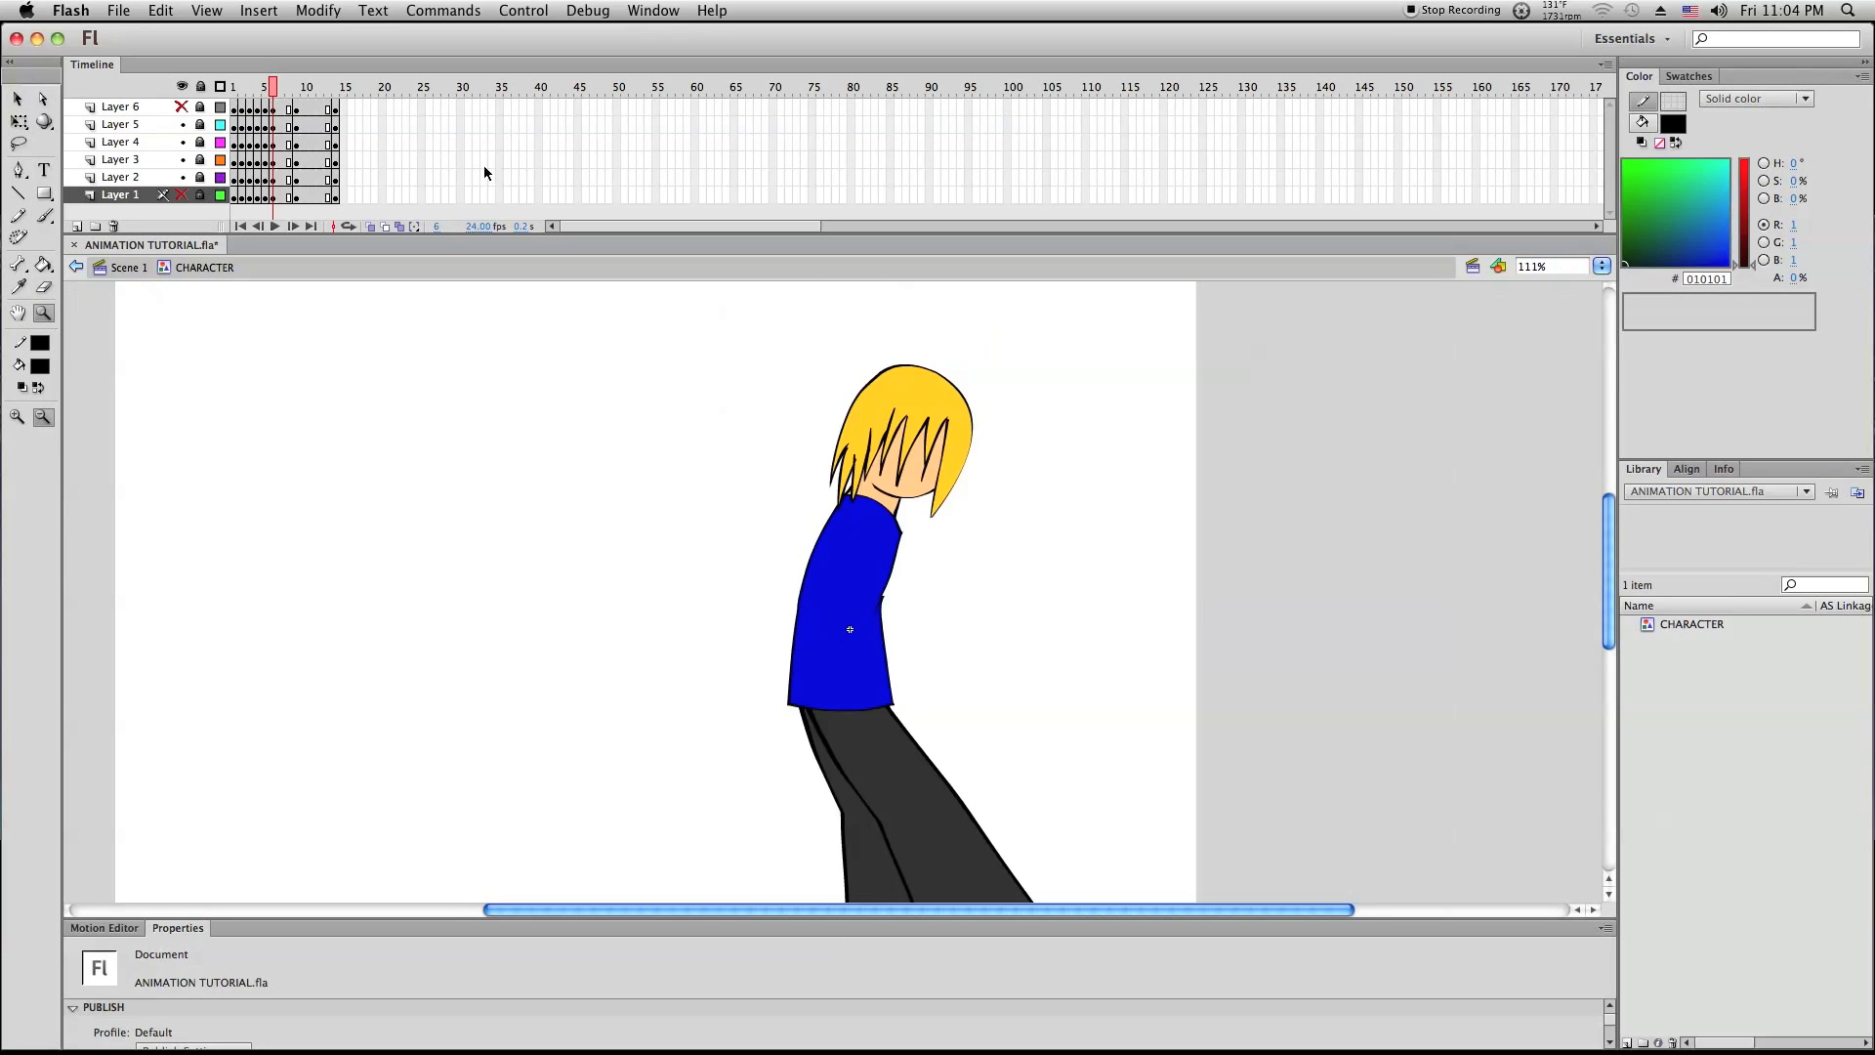
{"action": "scroll", "coordinate": [701, 422], "scroll_direction": "down", "scroll_amount": 3}
{"action": "left_click_drag", "start_coordinate": [268, 96], "coordinate": [249, 90]}
{"action": "key", "text": "v"}
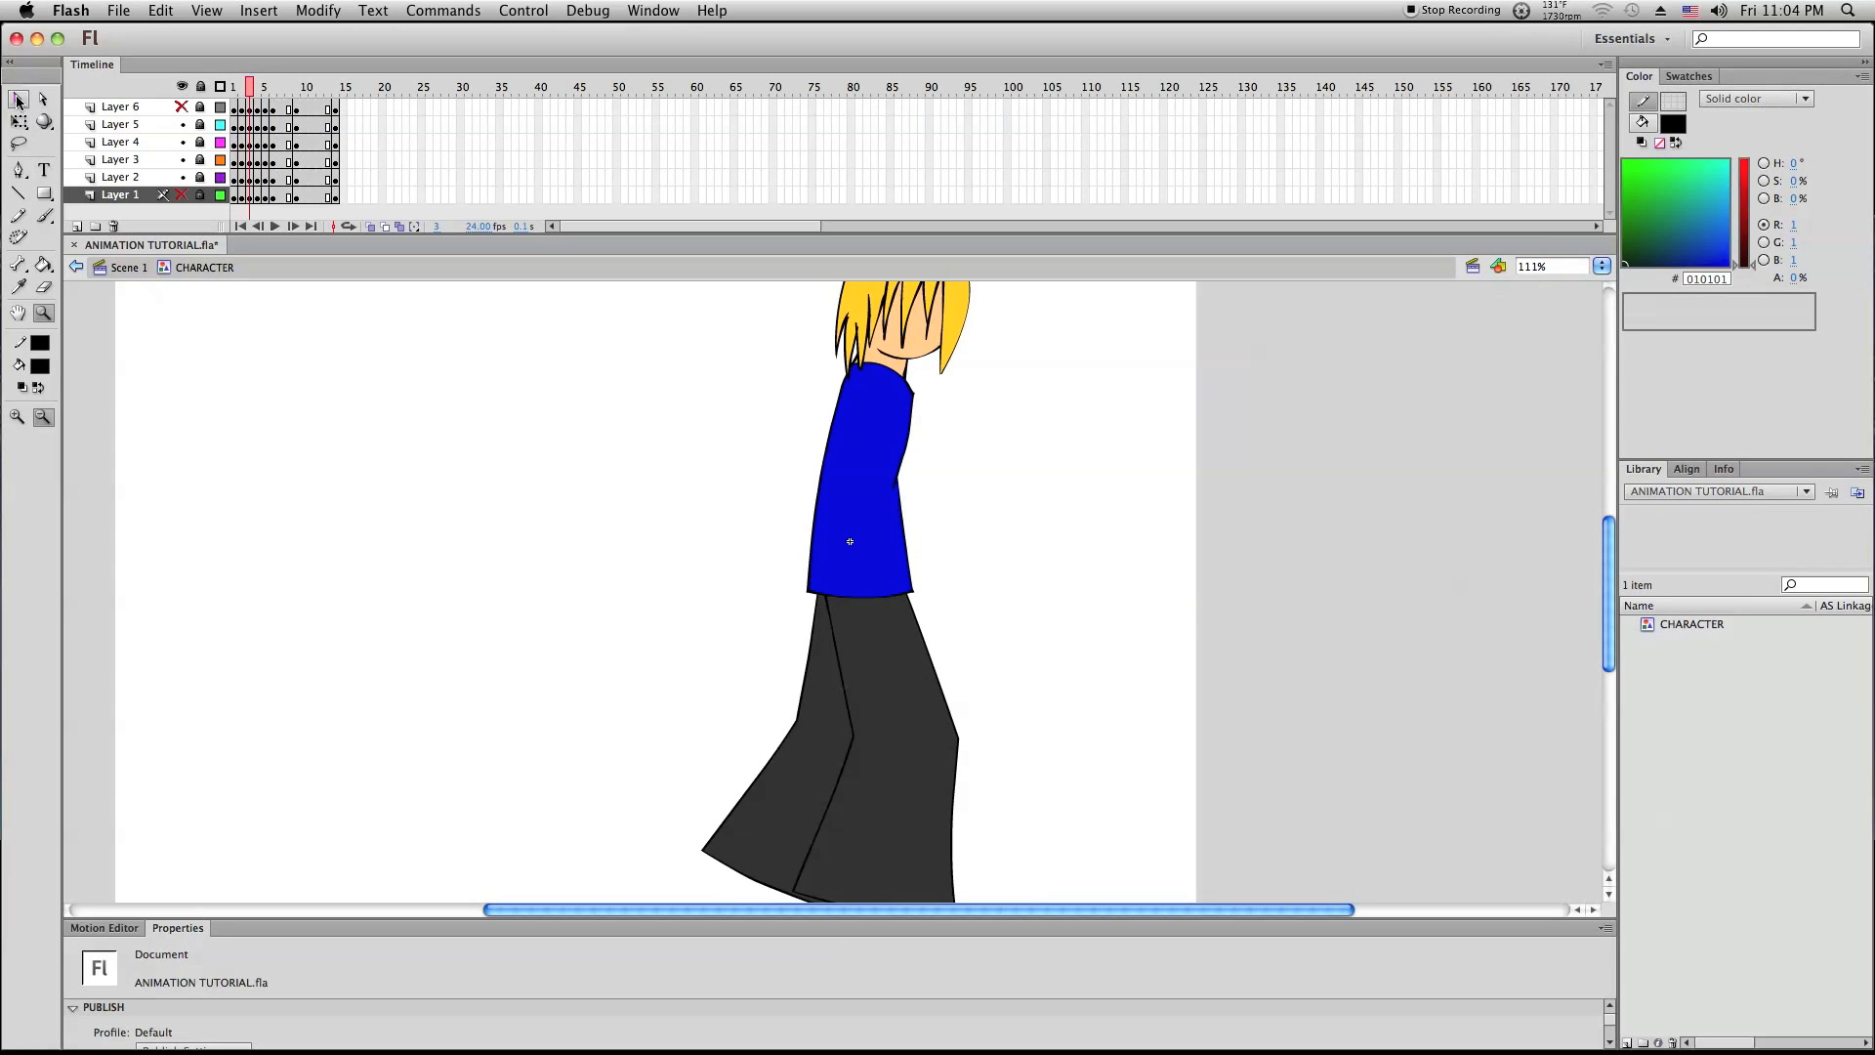
Show and unlock all layers, copy the Layer 4 torso from frame 3, and return to frame 6 with only Layer 4 unlocked
{"action": "left_click", "coordinate": [181, 86]}
{"action": "left_click", "coordinate": [200, 86]}
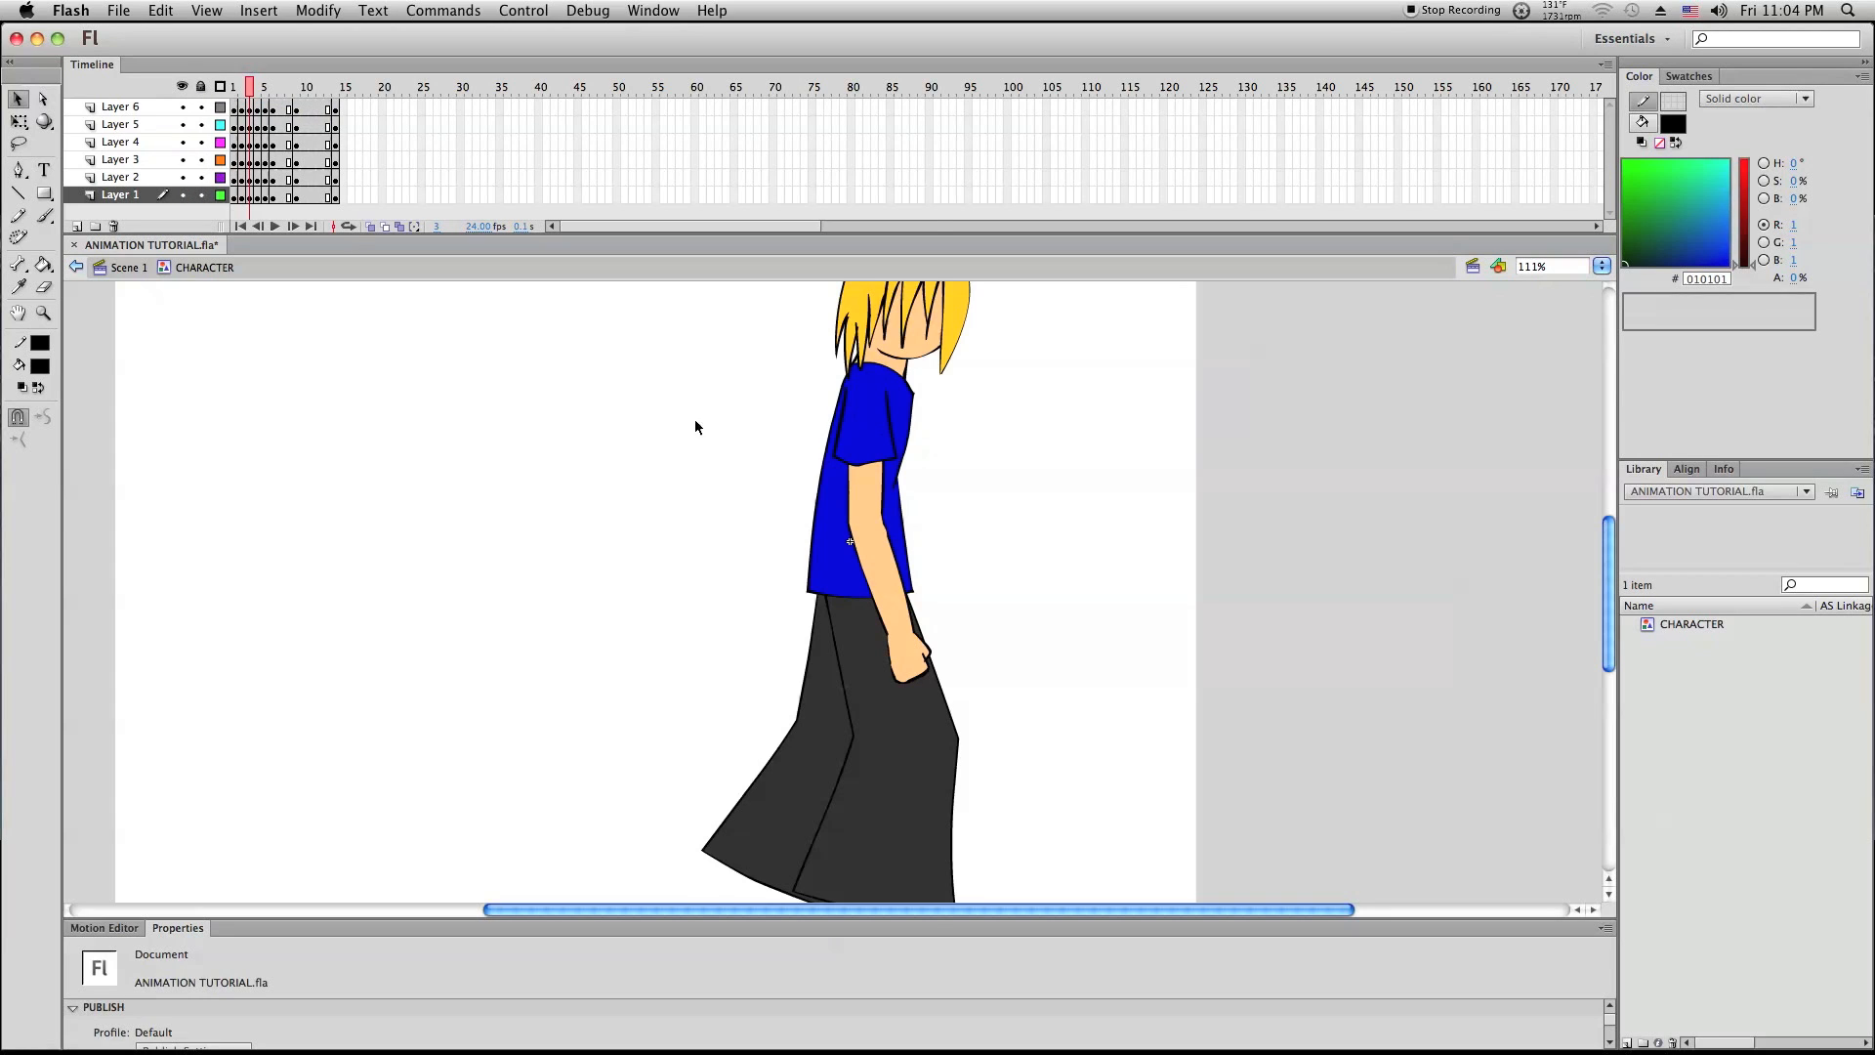
{"action": "left_click", "coordinate": [250, 145]}
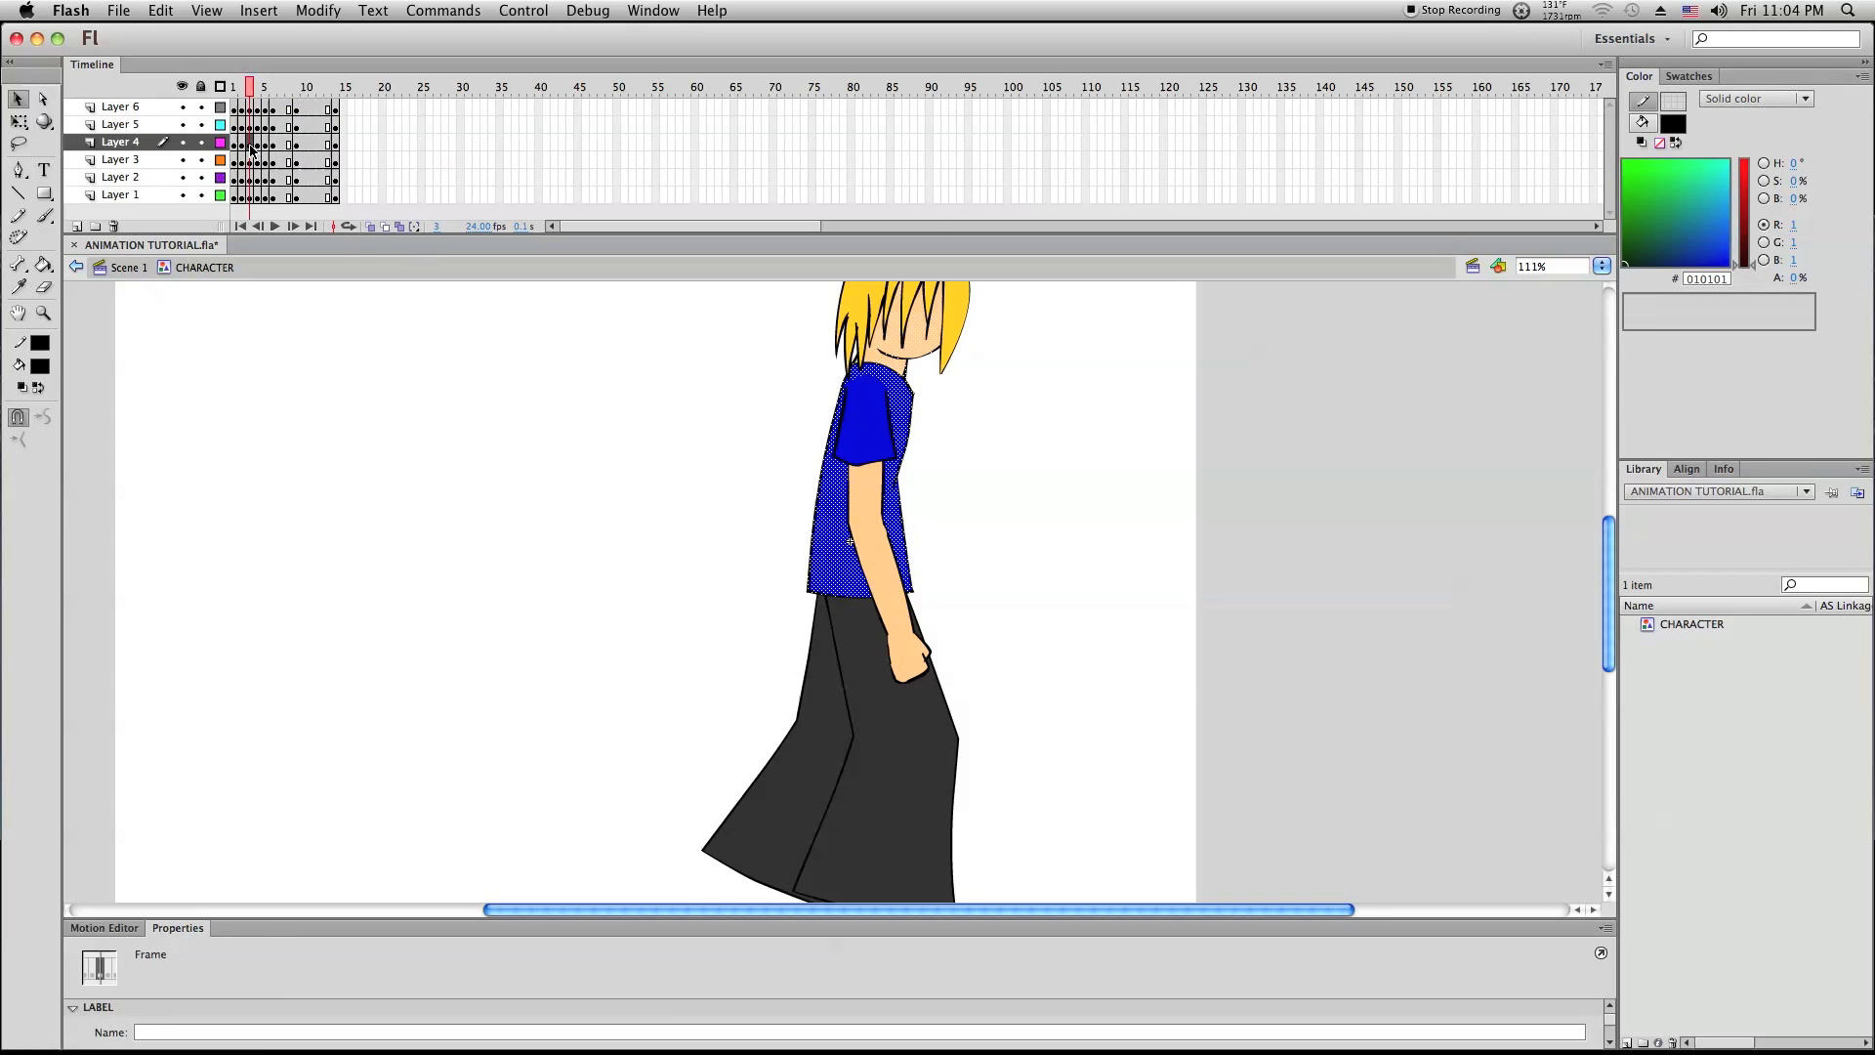
{"action": "left_click", "coordinate": [375, 361]}
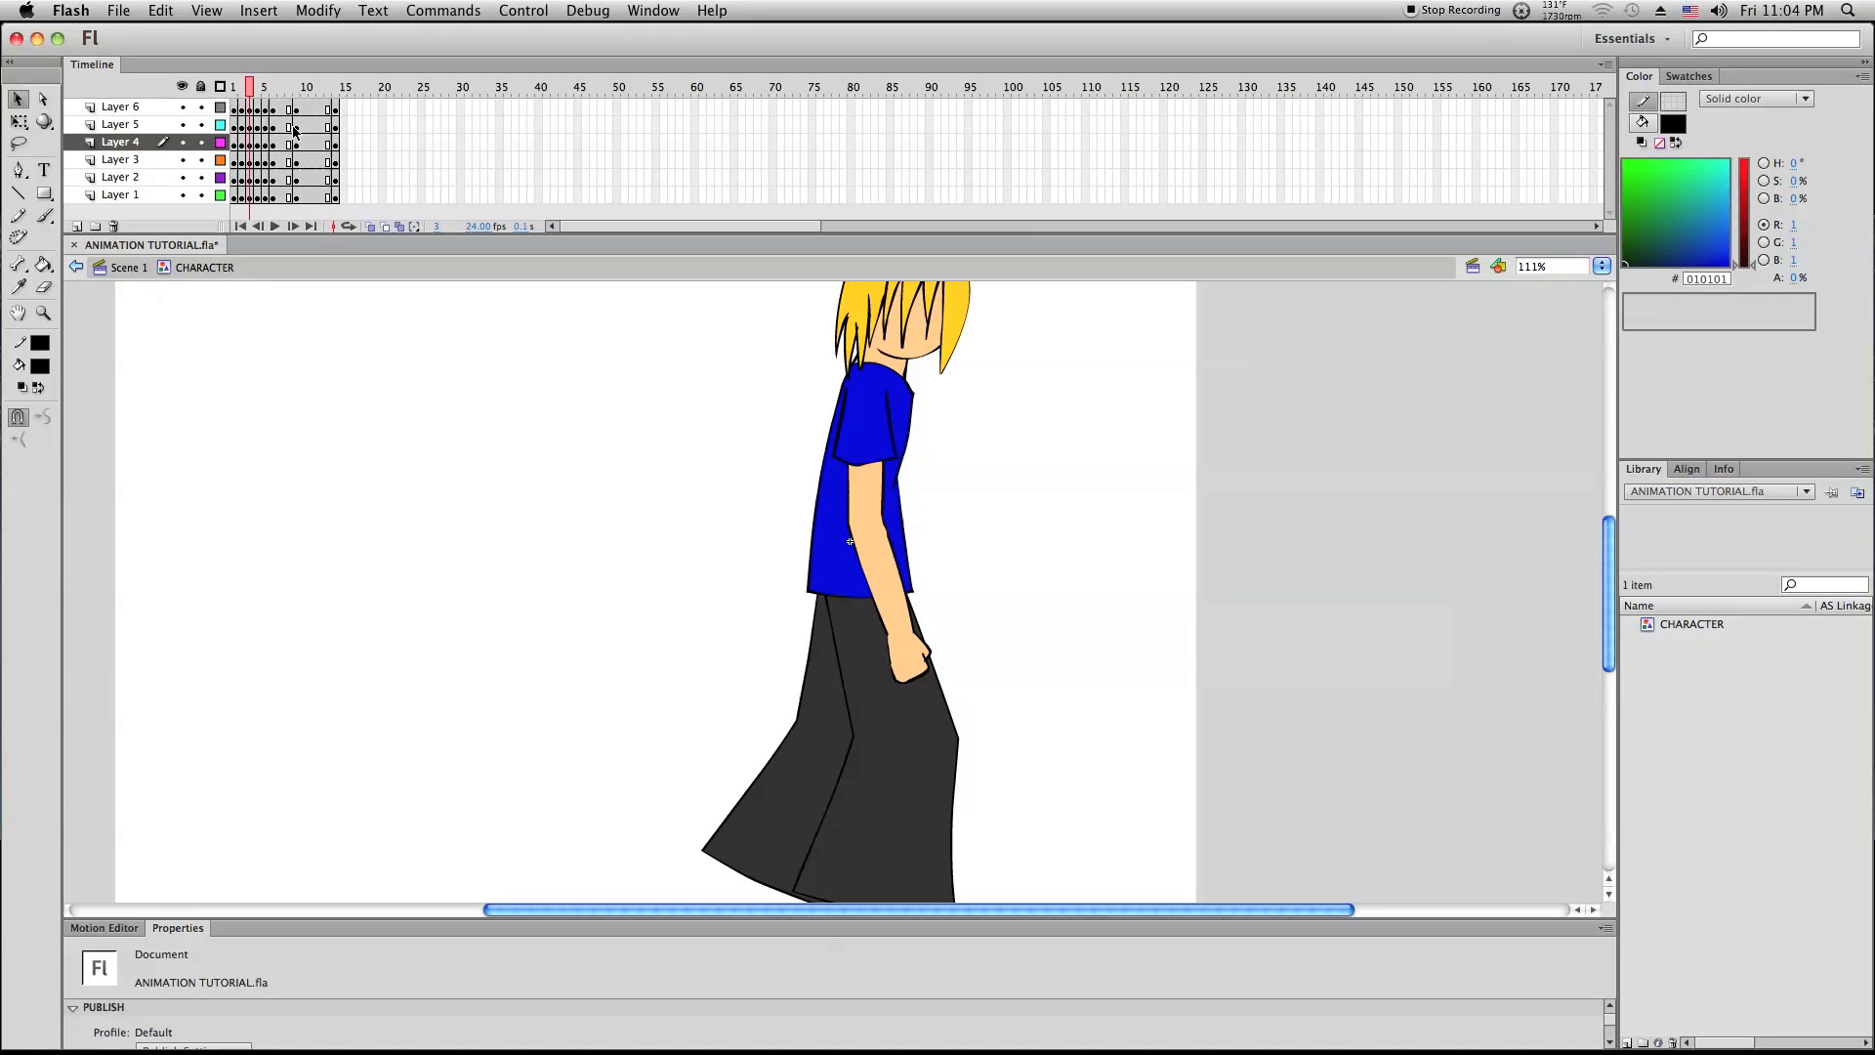
{"action": "left_click", "coordinate": [273, 90]}
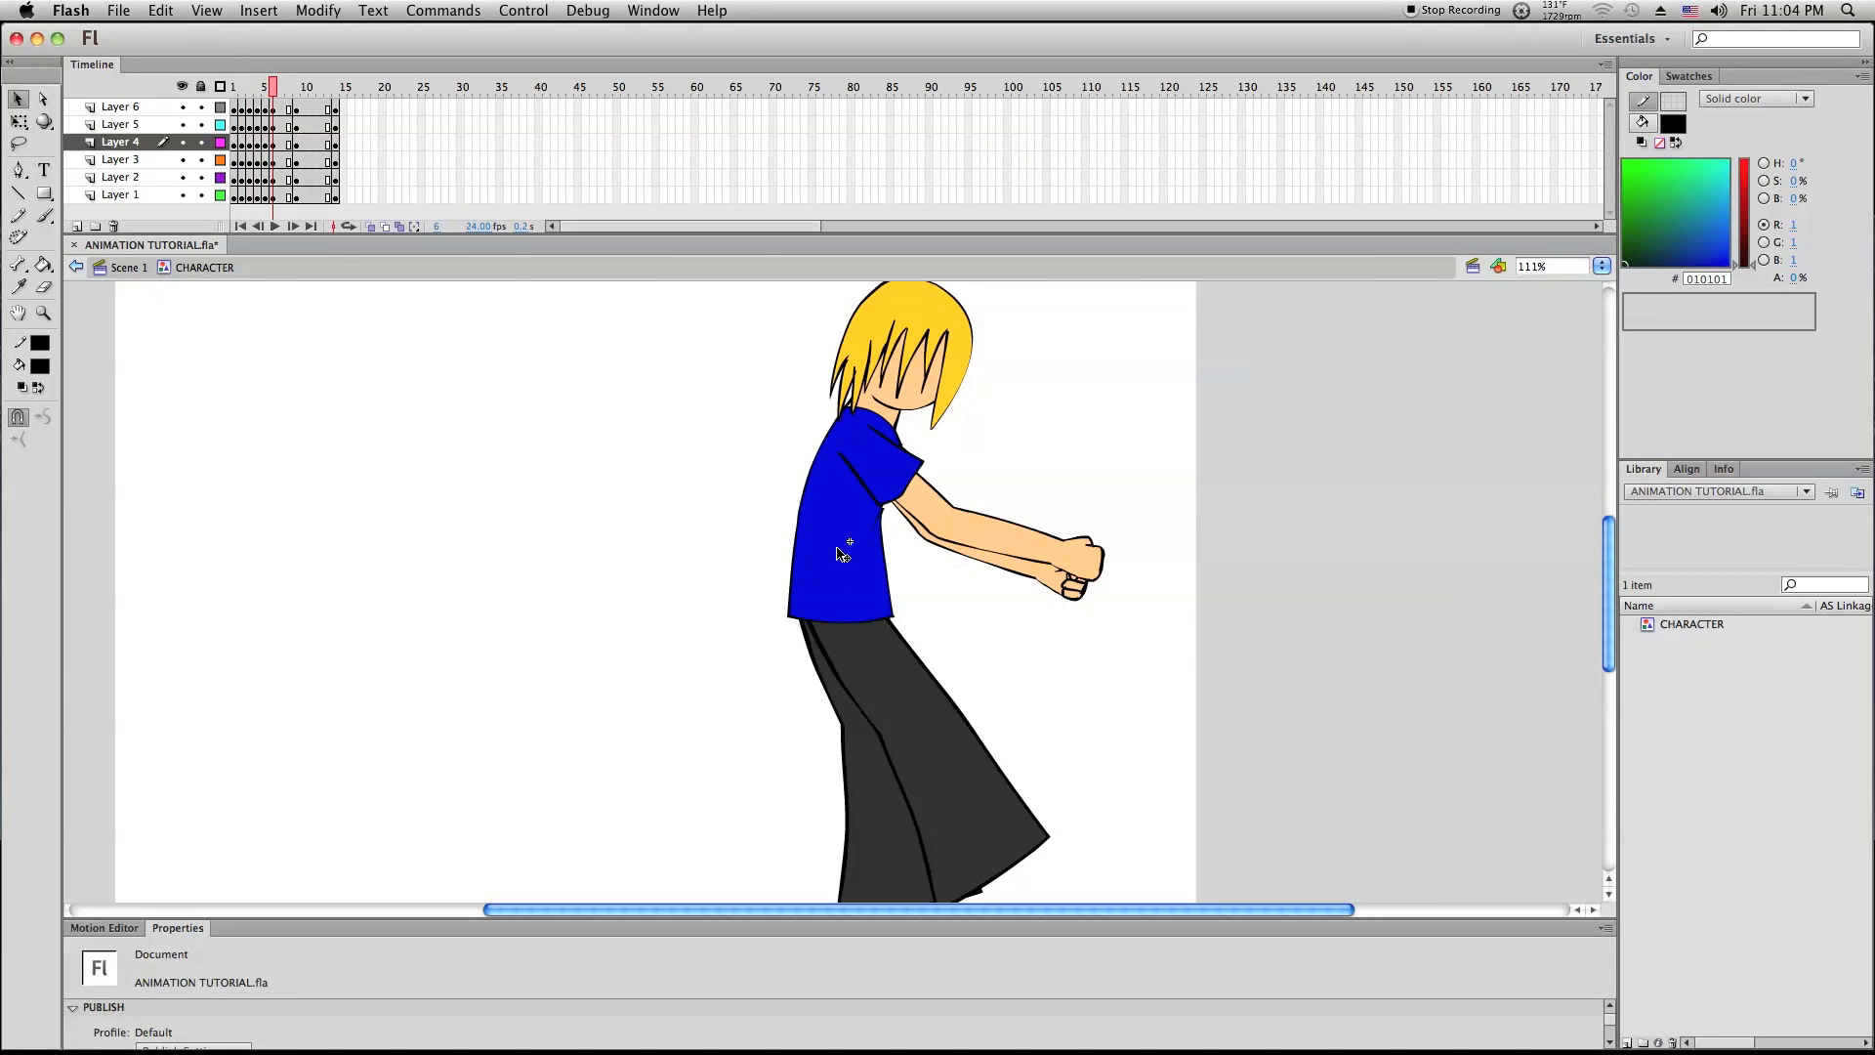
{"action": "left_click", "coordinate": [200, 86]}
{"action": "left_click", "coordinate": [201, 142]}
Try to paste the copied torso in place on Layer 4 and shift it over the existing torso
{"action": "right_click", "coordinate": [285, 355]}
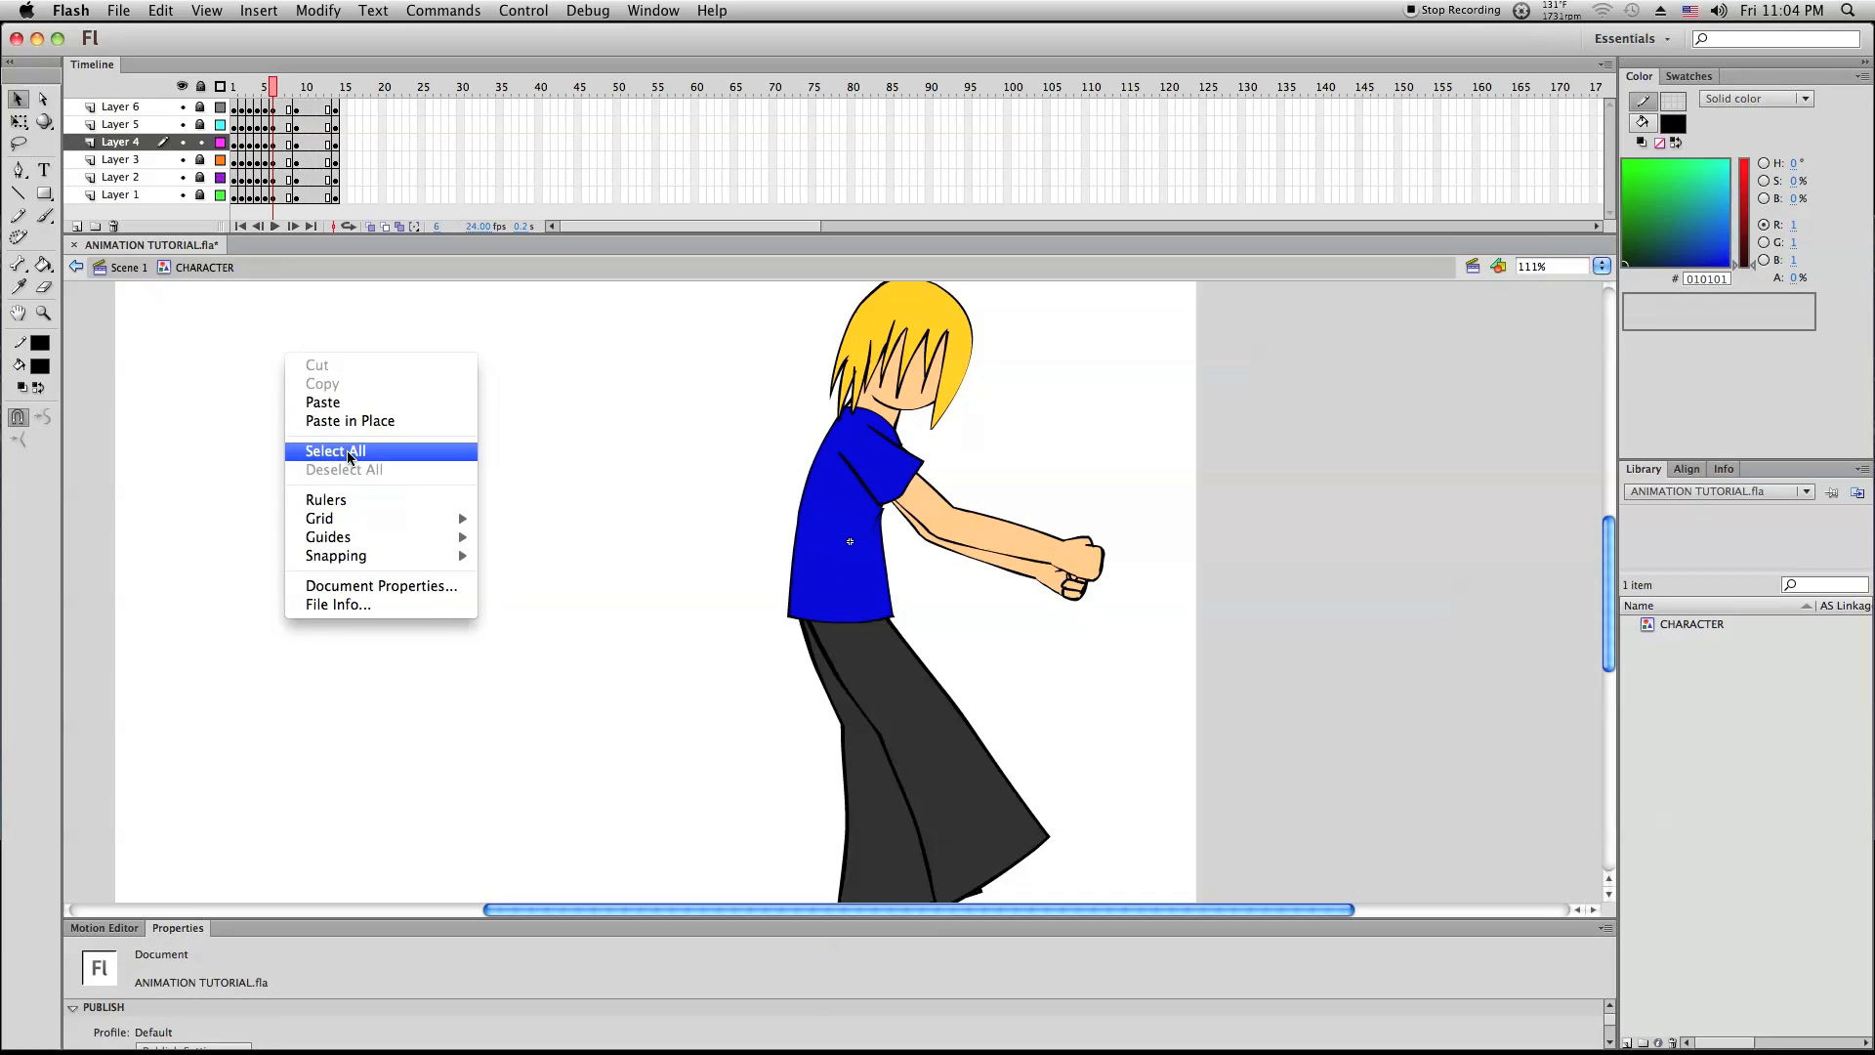
{"action": "left_click", "coordinate": [351, 421]}
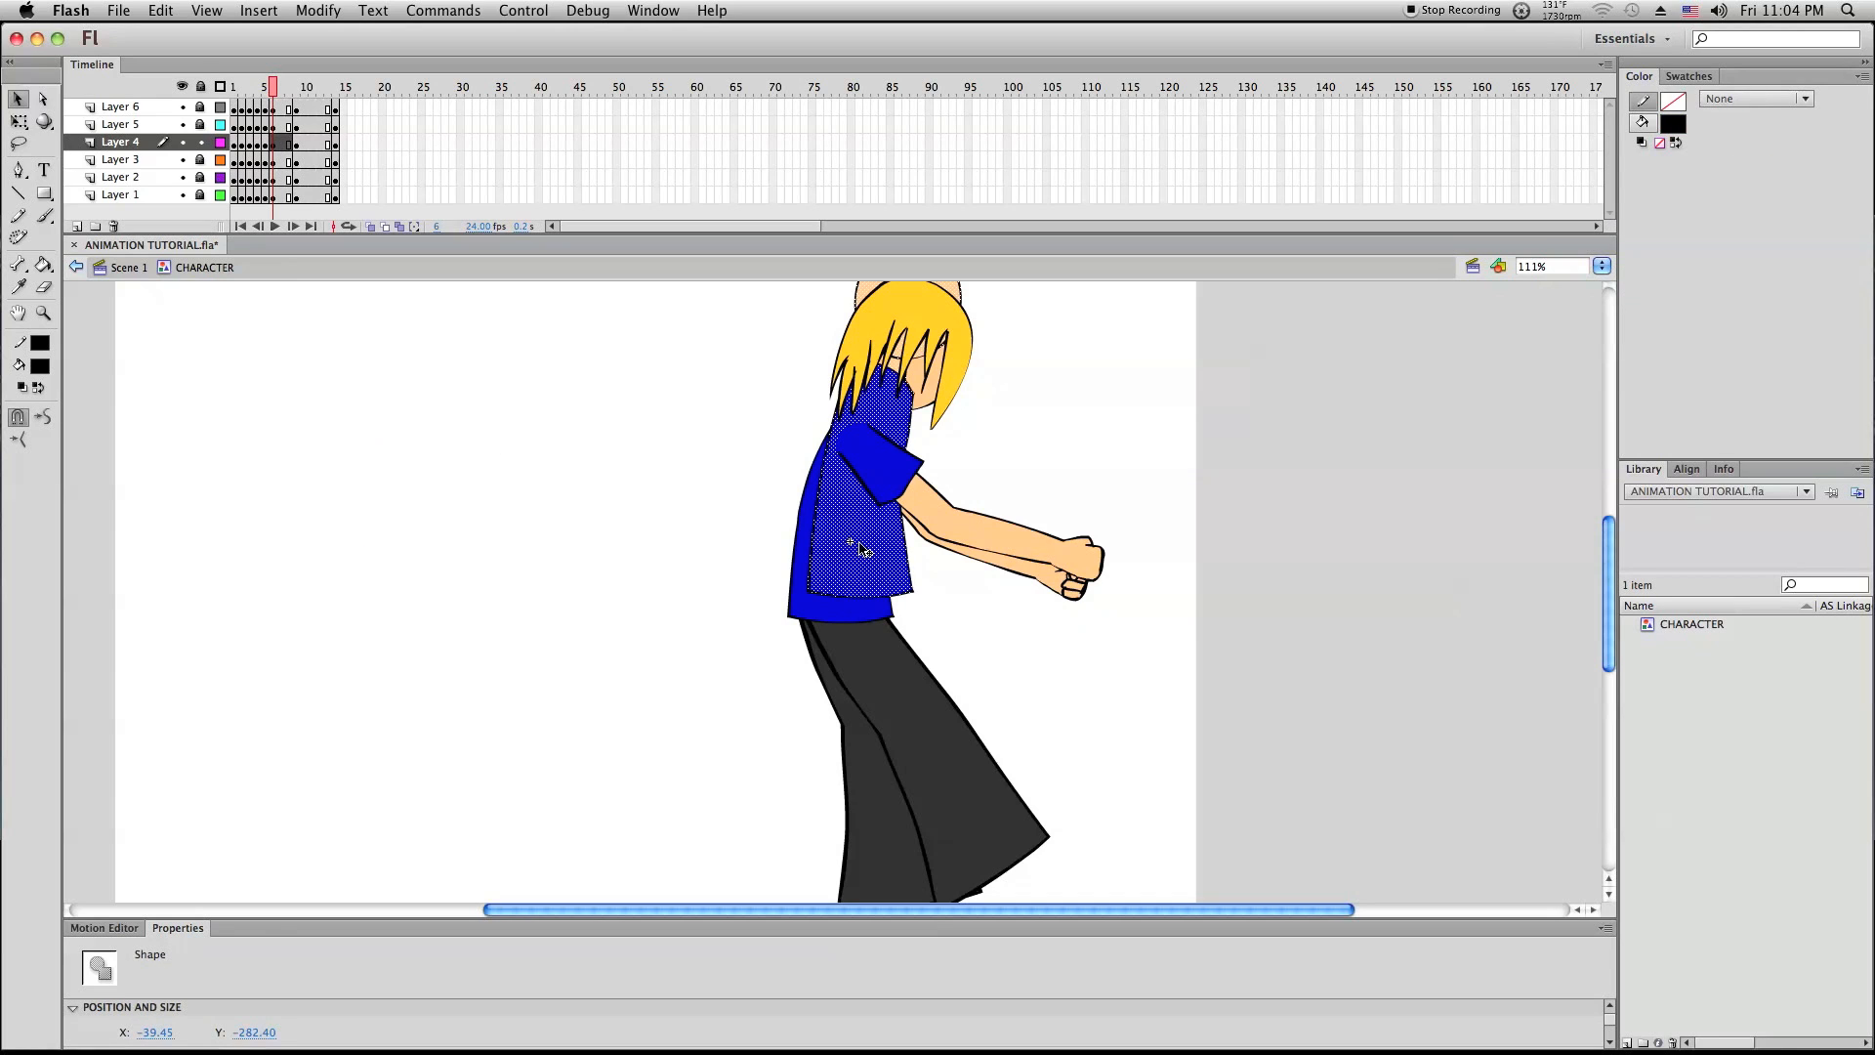
{"action": "left_click_drag", "start_coordinate": [863, 550], "coordinate": [841, 573]}
{"action": "scroll", "coordinate": [938, 617], "scroll_direction": "up", "scroll_amount": 3}
{"action": "key", "text": "super+z"}
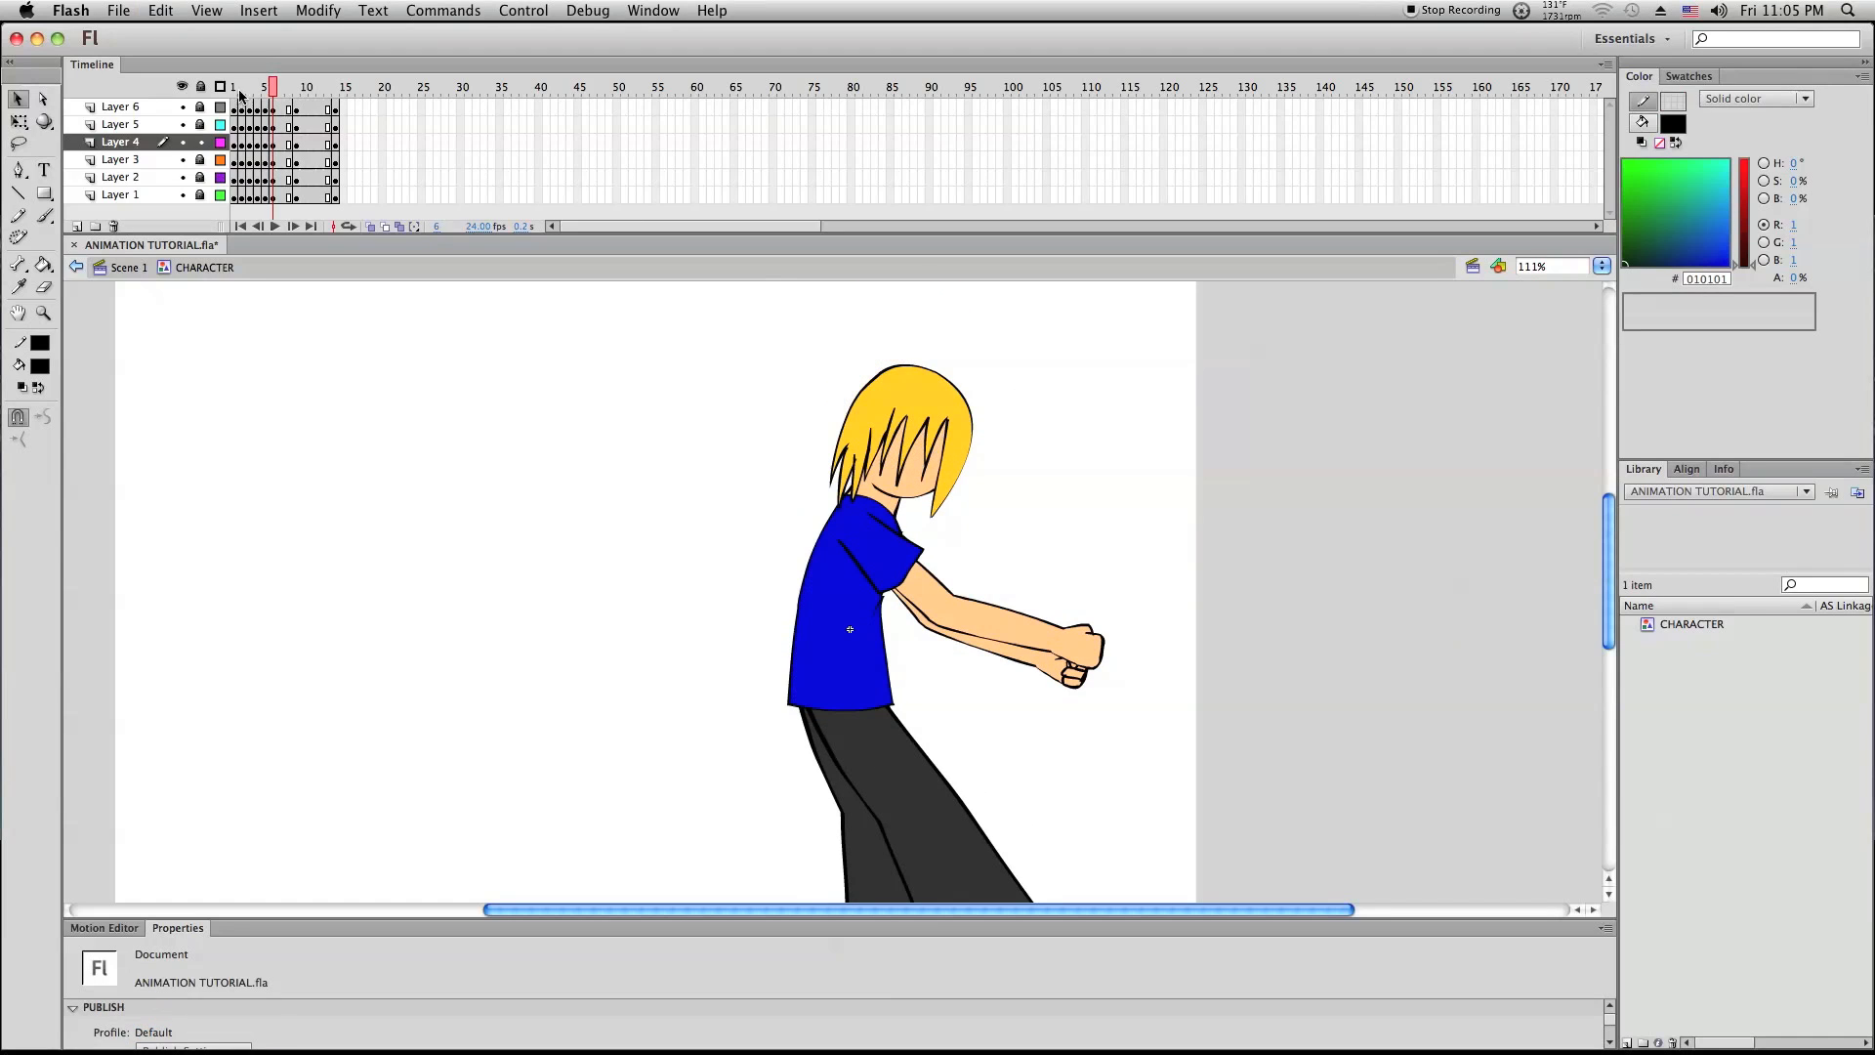
Move the old torso on Layer 4 aside, paste the copied torso in its position above the legs, and delete the old pieces
{"action": "left_click", "coordinate": [105, 144]}
{"action": "left_click_drag", "start_coordinate": [840, 586], "coordinate": [542, 591]}
{"action": "right_click", "coordinate": [711, 457]}
{"action": "left_click", "coordinate": [744, 521]}
{"action": "left_click", "coordinate": [543, 598]}
{"action": "key", "text": "Delete"}
{"action": "left_click", "coordinate": [621, 463]}
{"action": "key", "text": "Delete"}
{"action": "double_click", "coordinate": [612, 494]}
{"action": "key", "text": "Delete"}
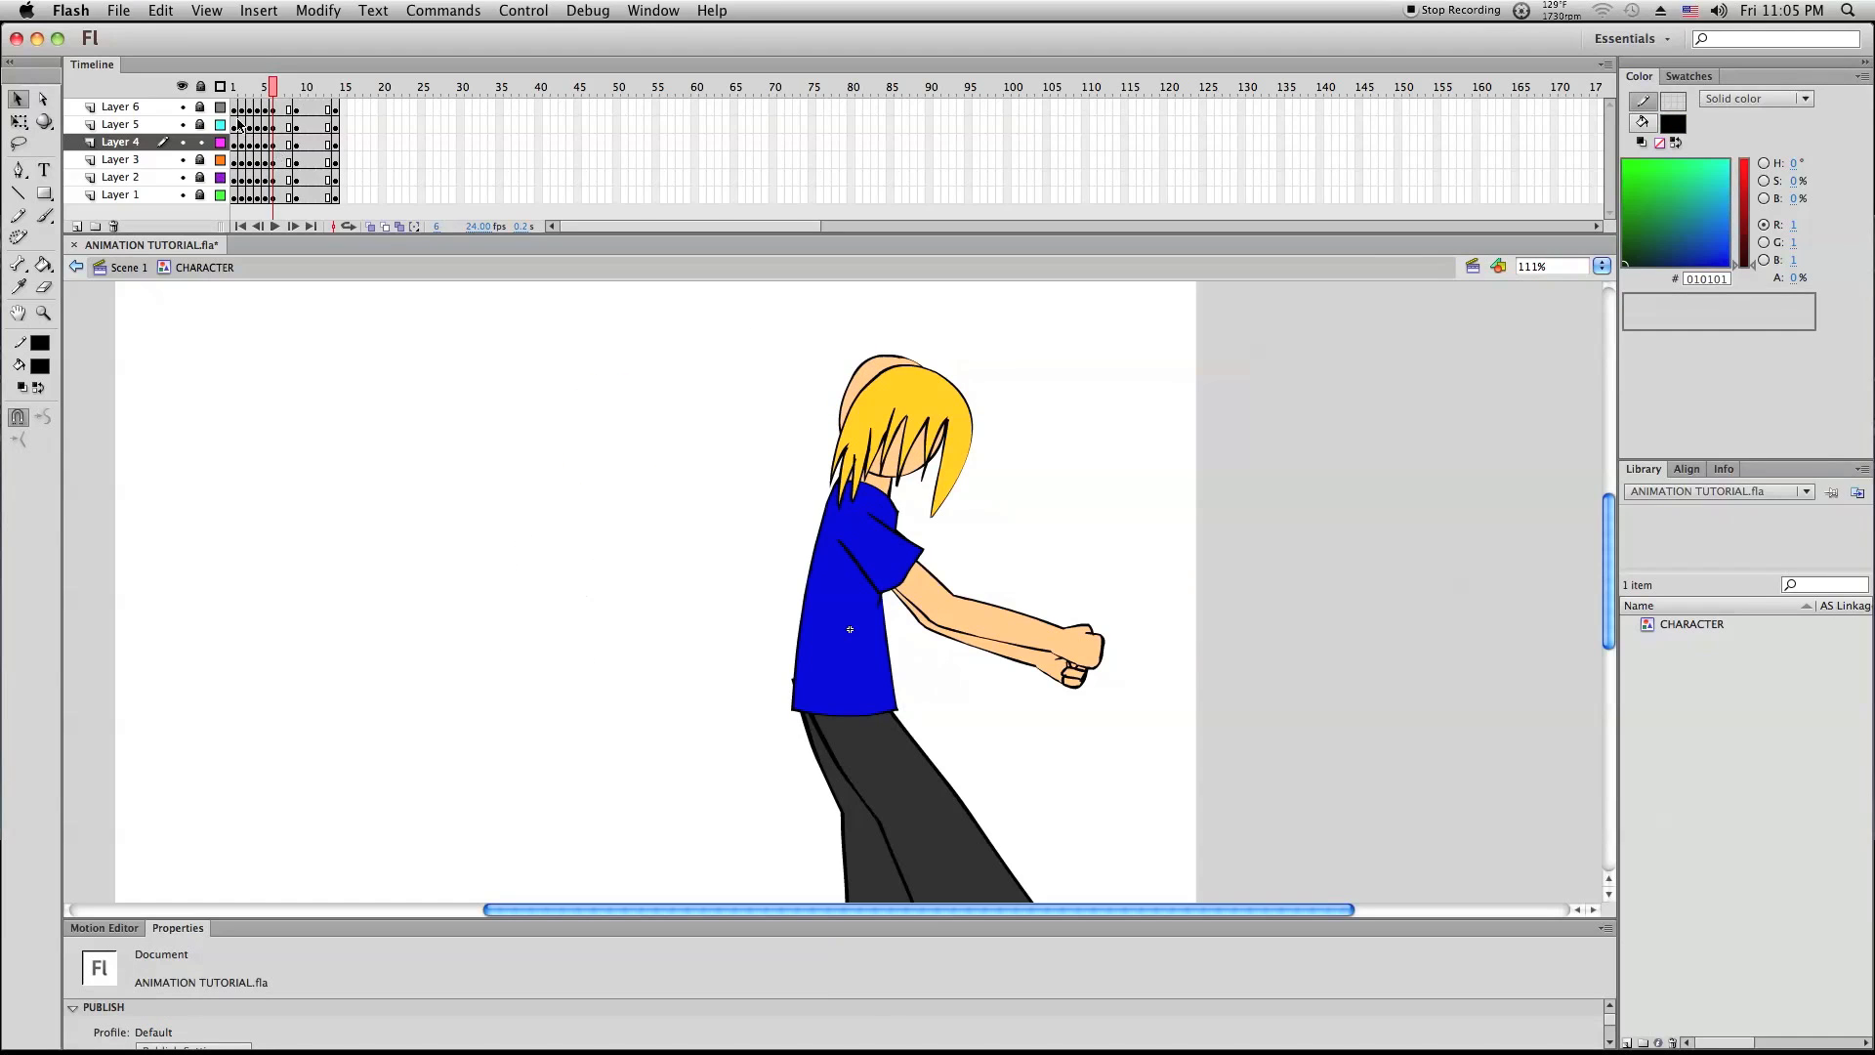
Lock every layer except Layer 5, move the hair onto the new head and rotate it slightly counterclockwise to X -28.70, Y -261.80
{"action": "left_click", "coordinate": [200, 86]}
{"action": "left_click", "coordinate": [198, 124]}
{"action": "left_click", "coordinate": [134, 124]}
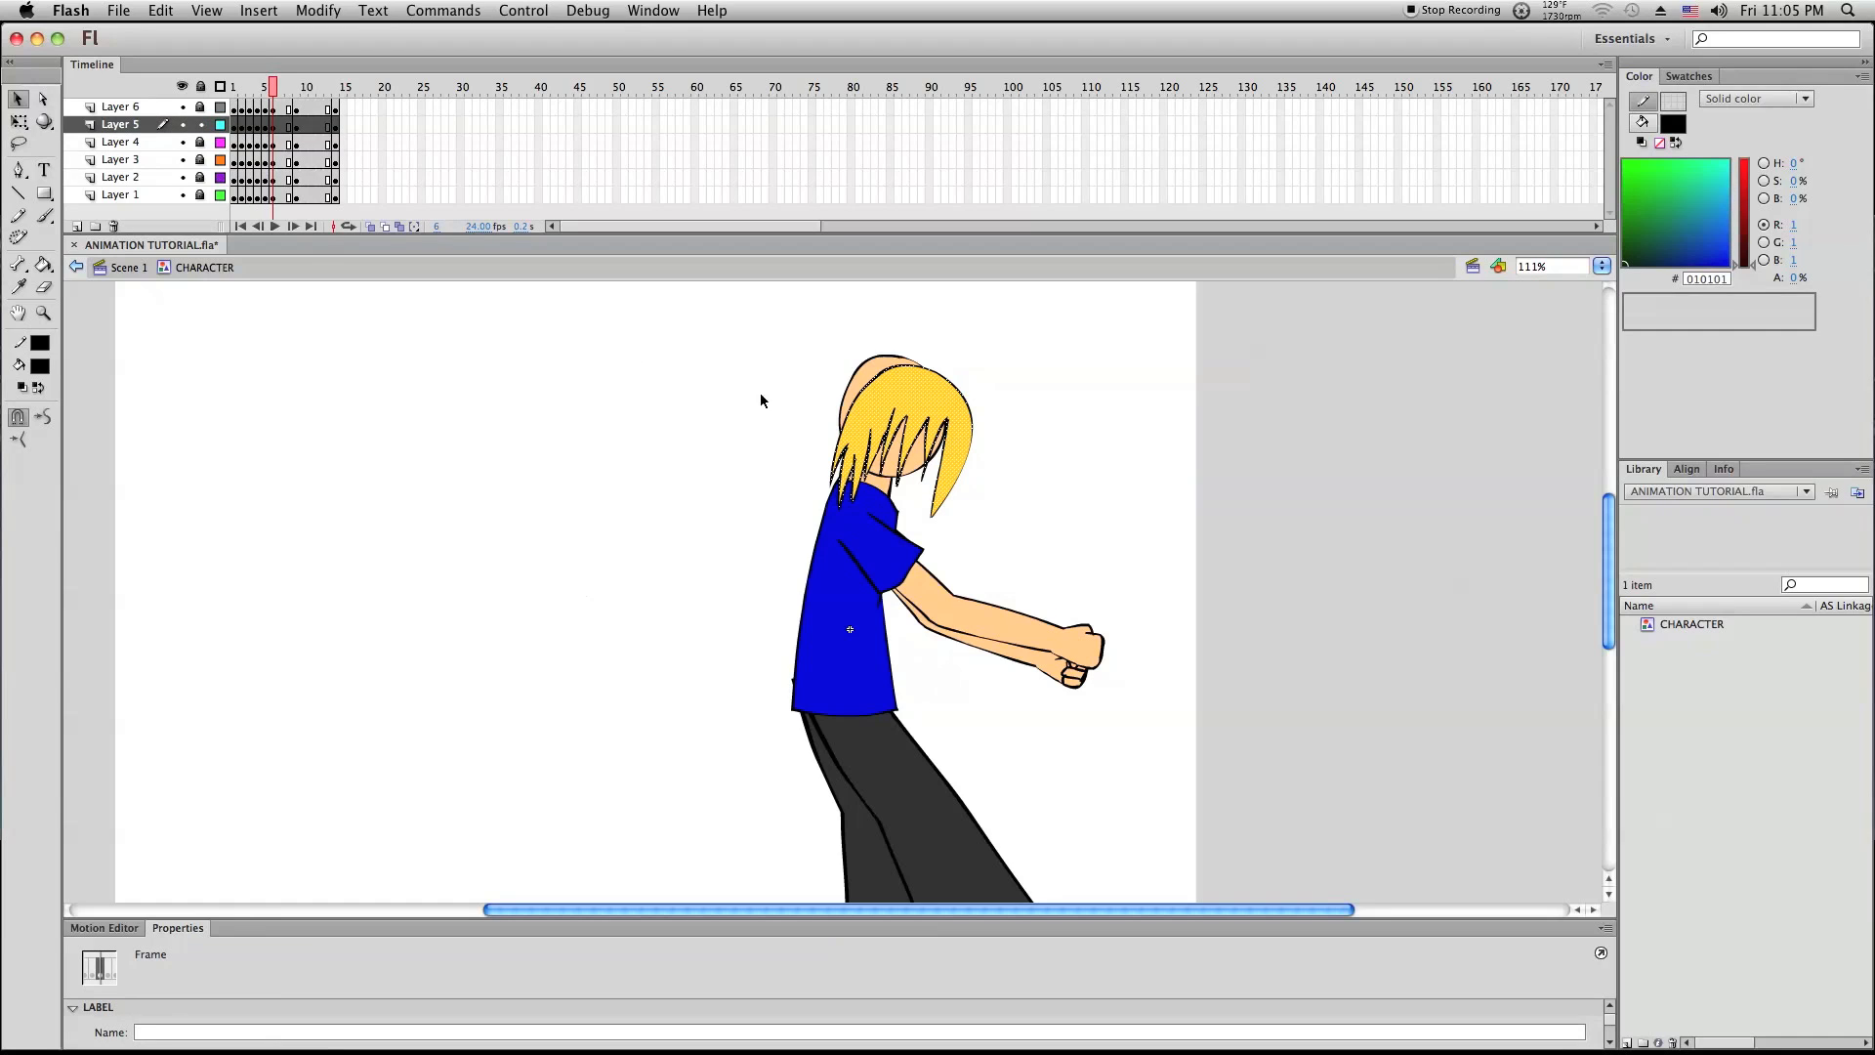
{"action": "left_click_drag", "start_coordinate": [920, 412], "coordinate": [902, 394]}
{"action": "left_click", "coordinate": [18, 122]}
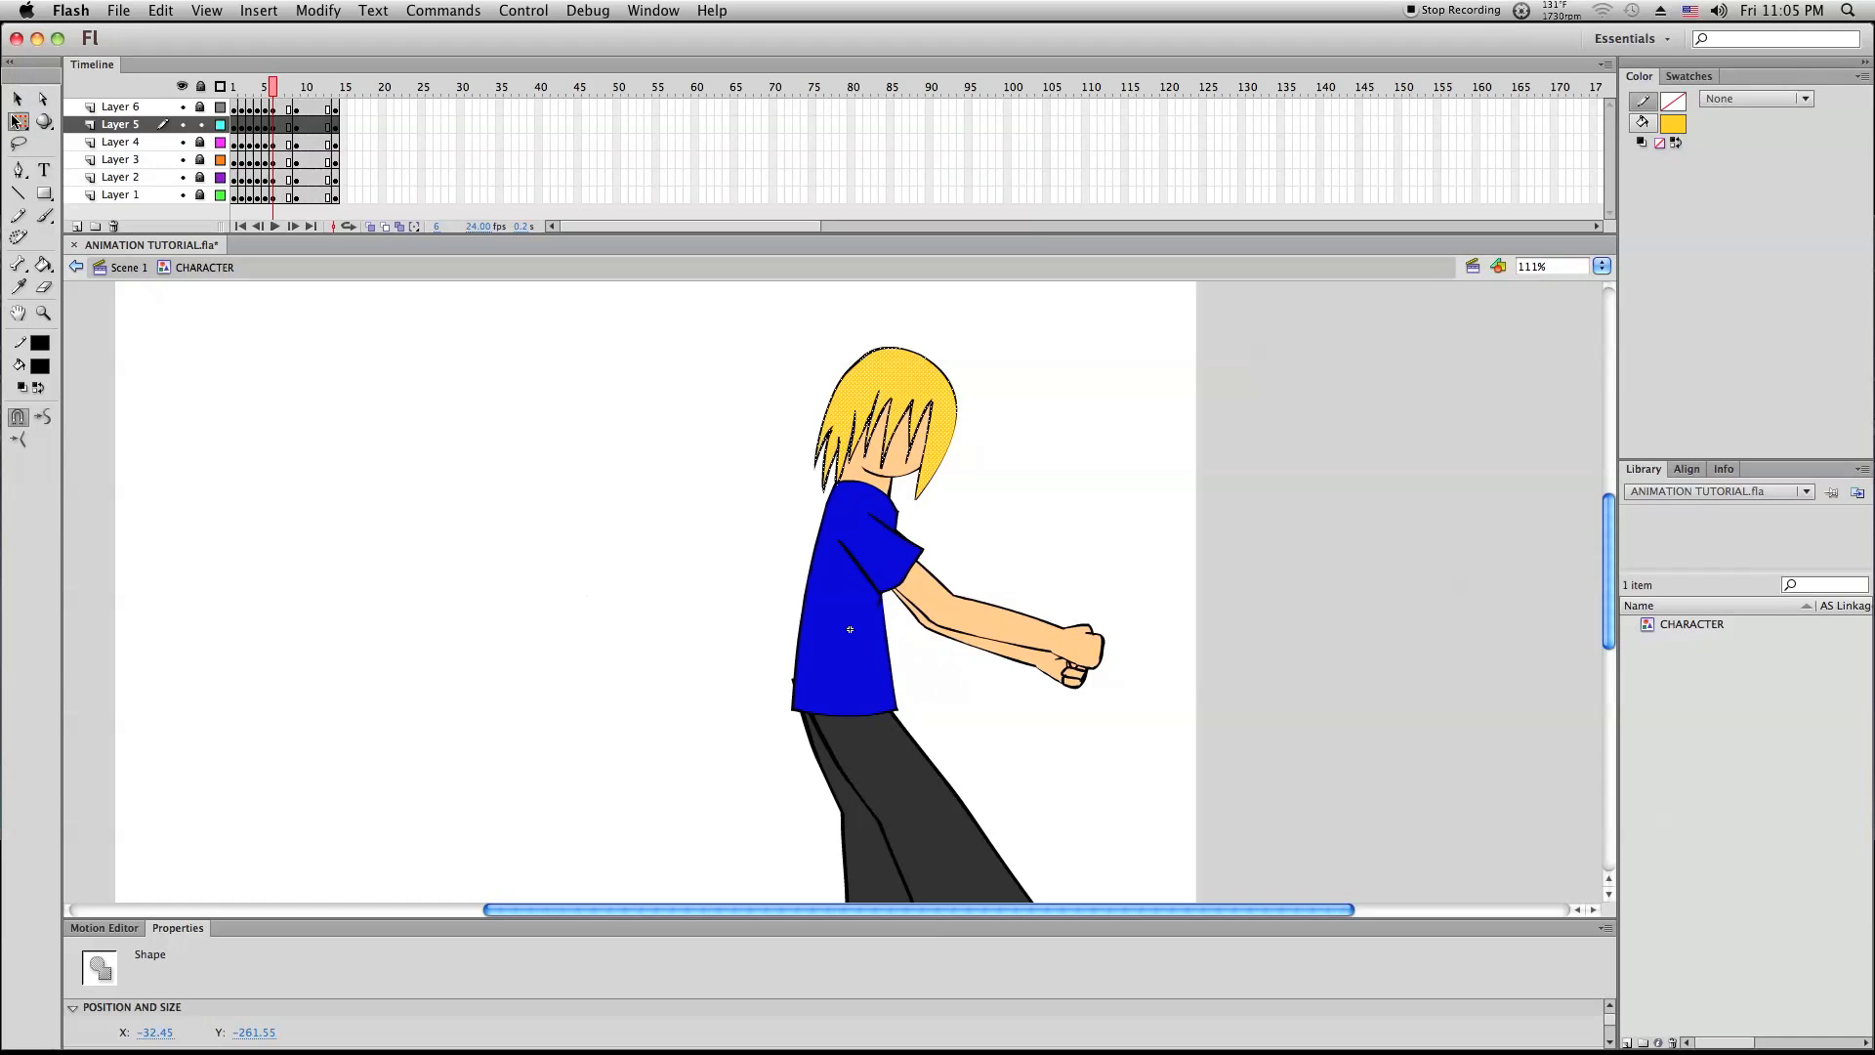
{"action": "left_click_drag", "start_coordinate": [811, 329], "coordinate": [814, 339]}
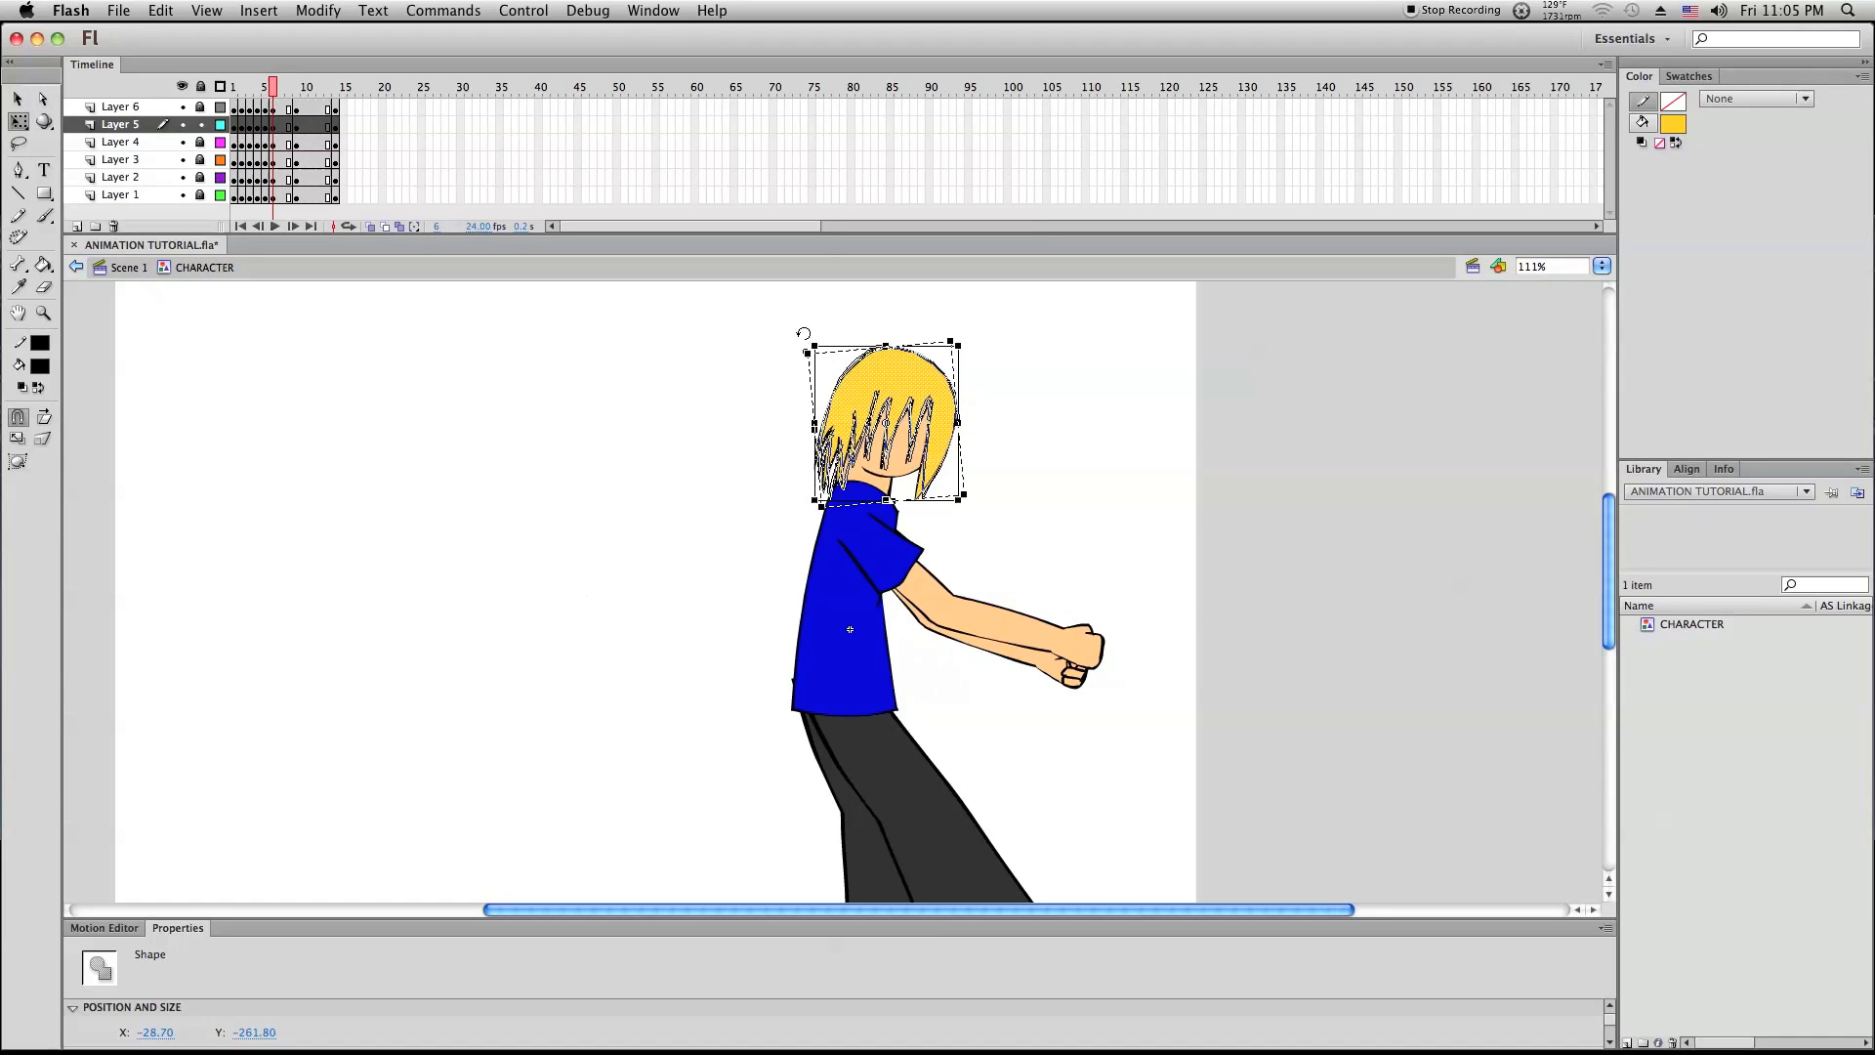
{"action": "left_click", "coordinate": [1055, 391]}
{"action": "scroll", "coordinate": [1162, 444], "scroll_direction": "down", "scroll_amount": 1}
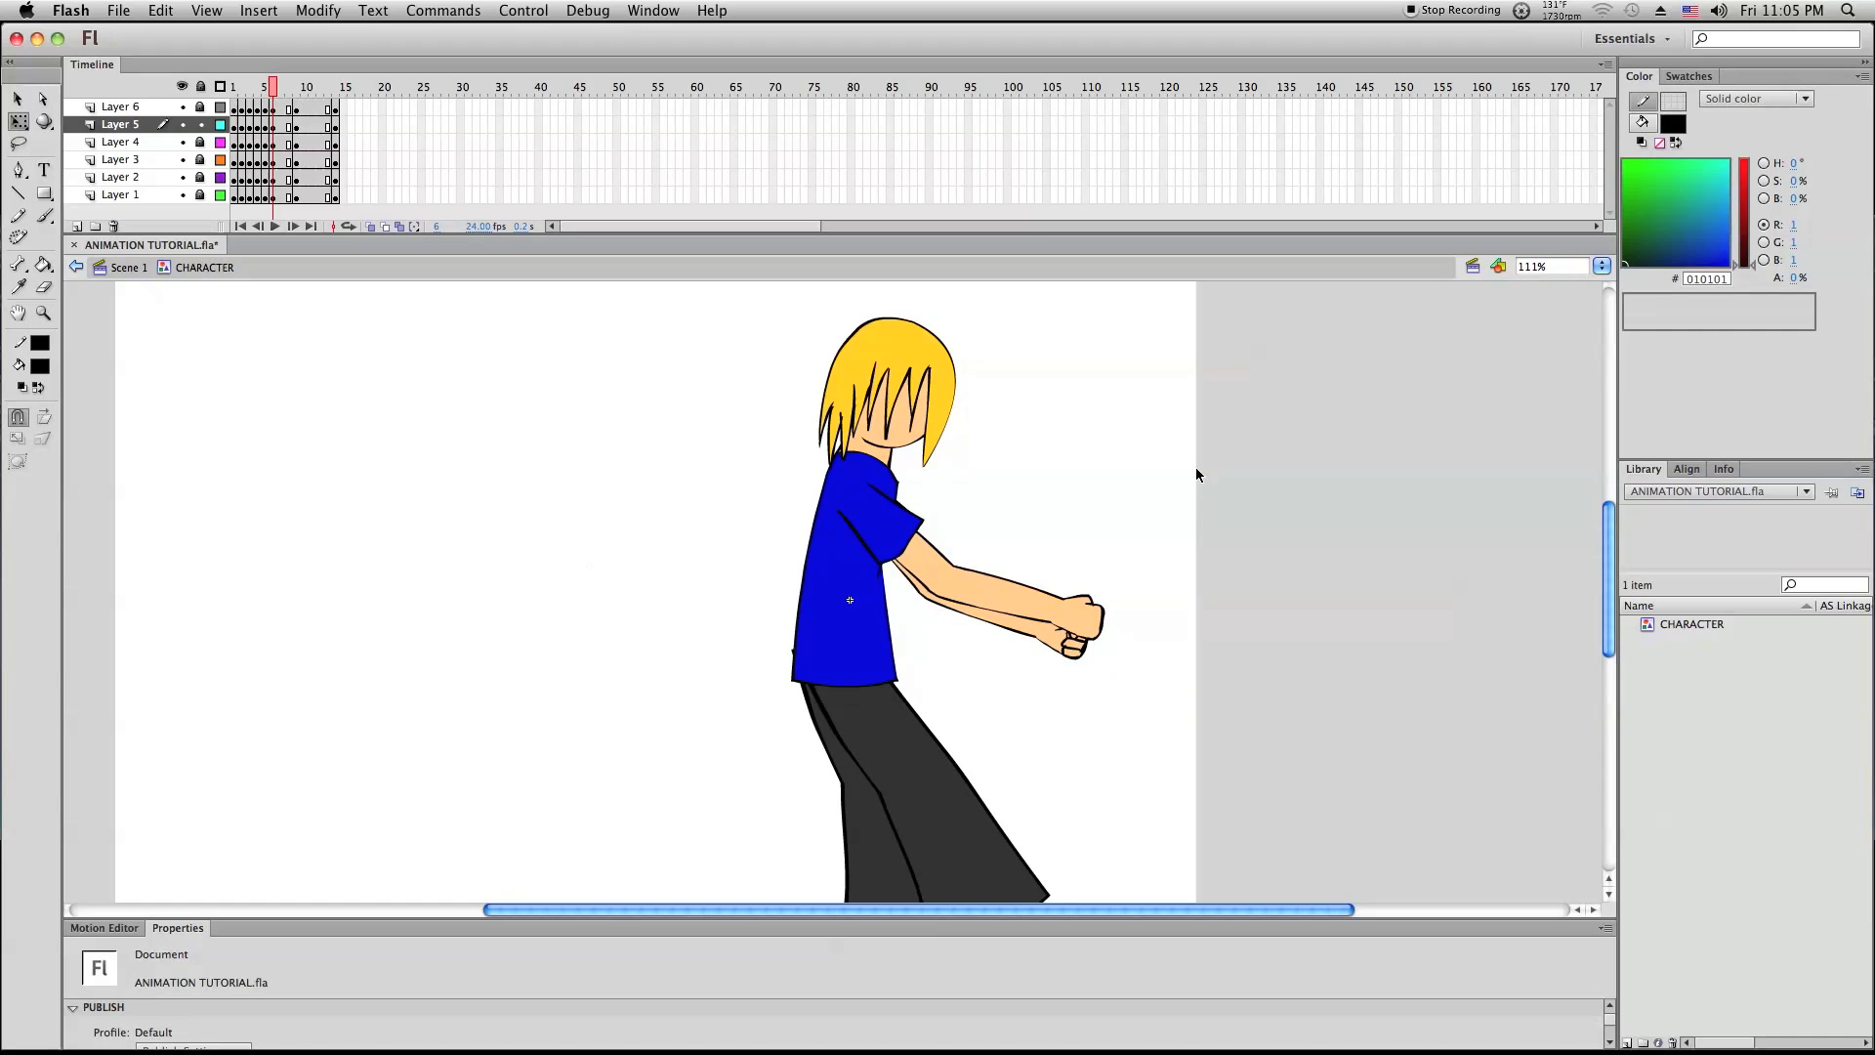
{"action": "scroll", "coordinate": [1198, 475], "scroll_direction": "down", "scroll_amount": 3}
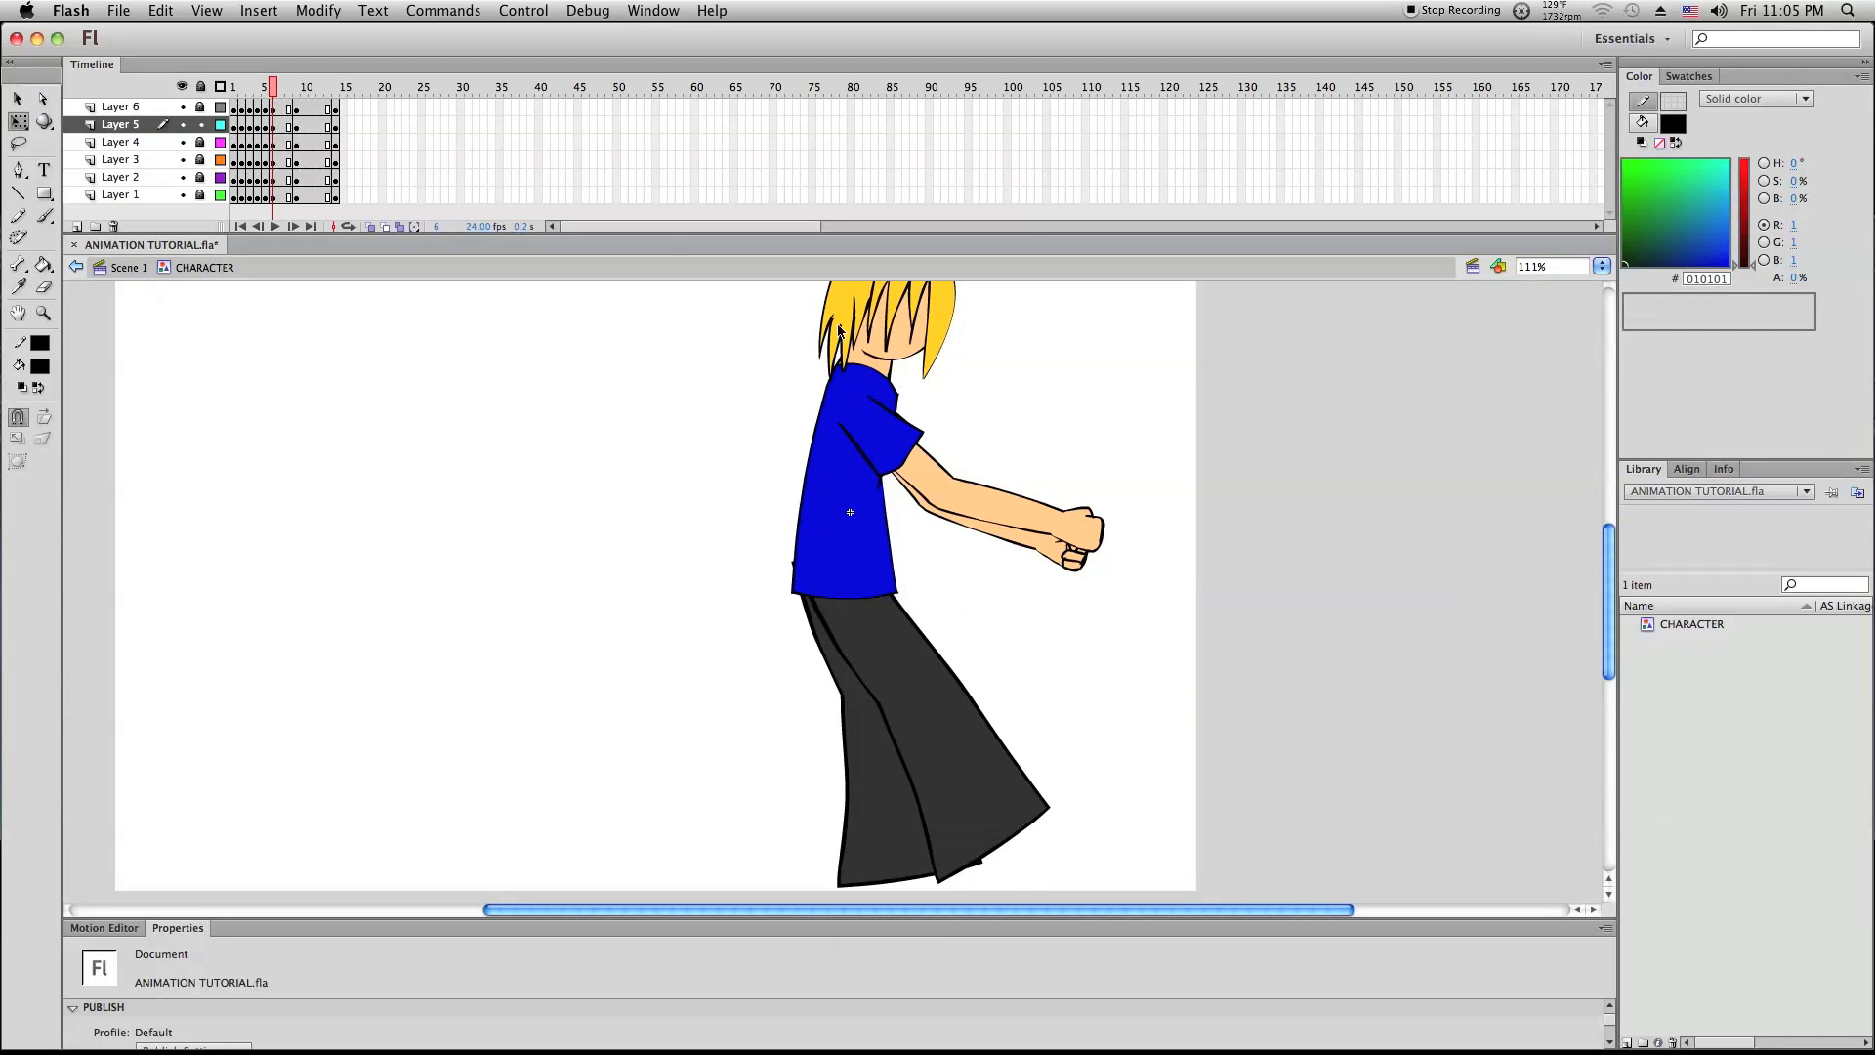
Unlock Layer 4 and nudge the hair, head and torso together to a selection position of X -246.10, Y -261.80
{"action": "left_click", "coordinate": [202, 143]}
{"action": "right_click", "coordinate": [351, 398]}
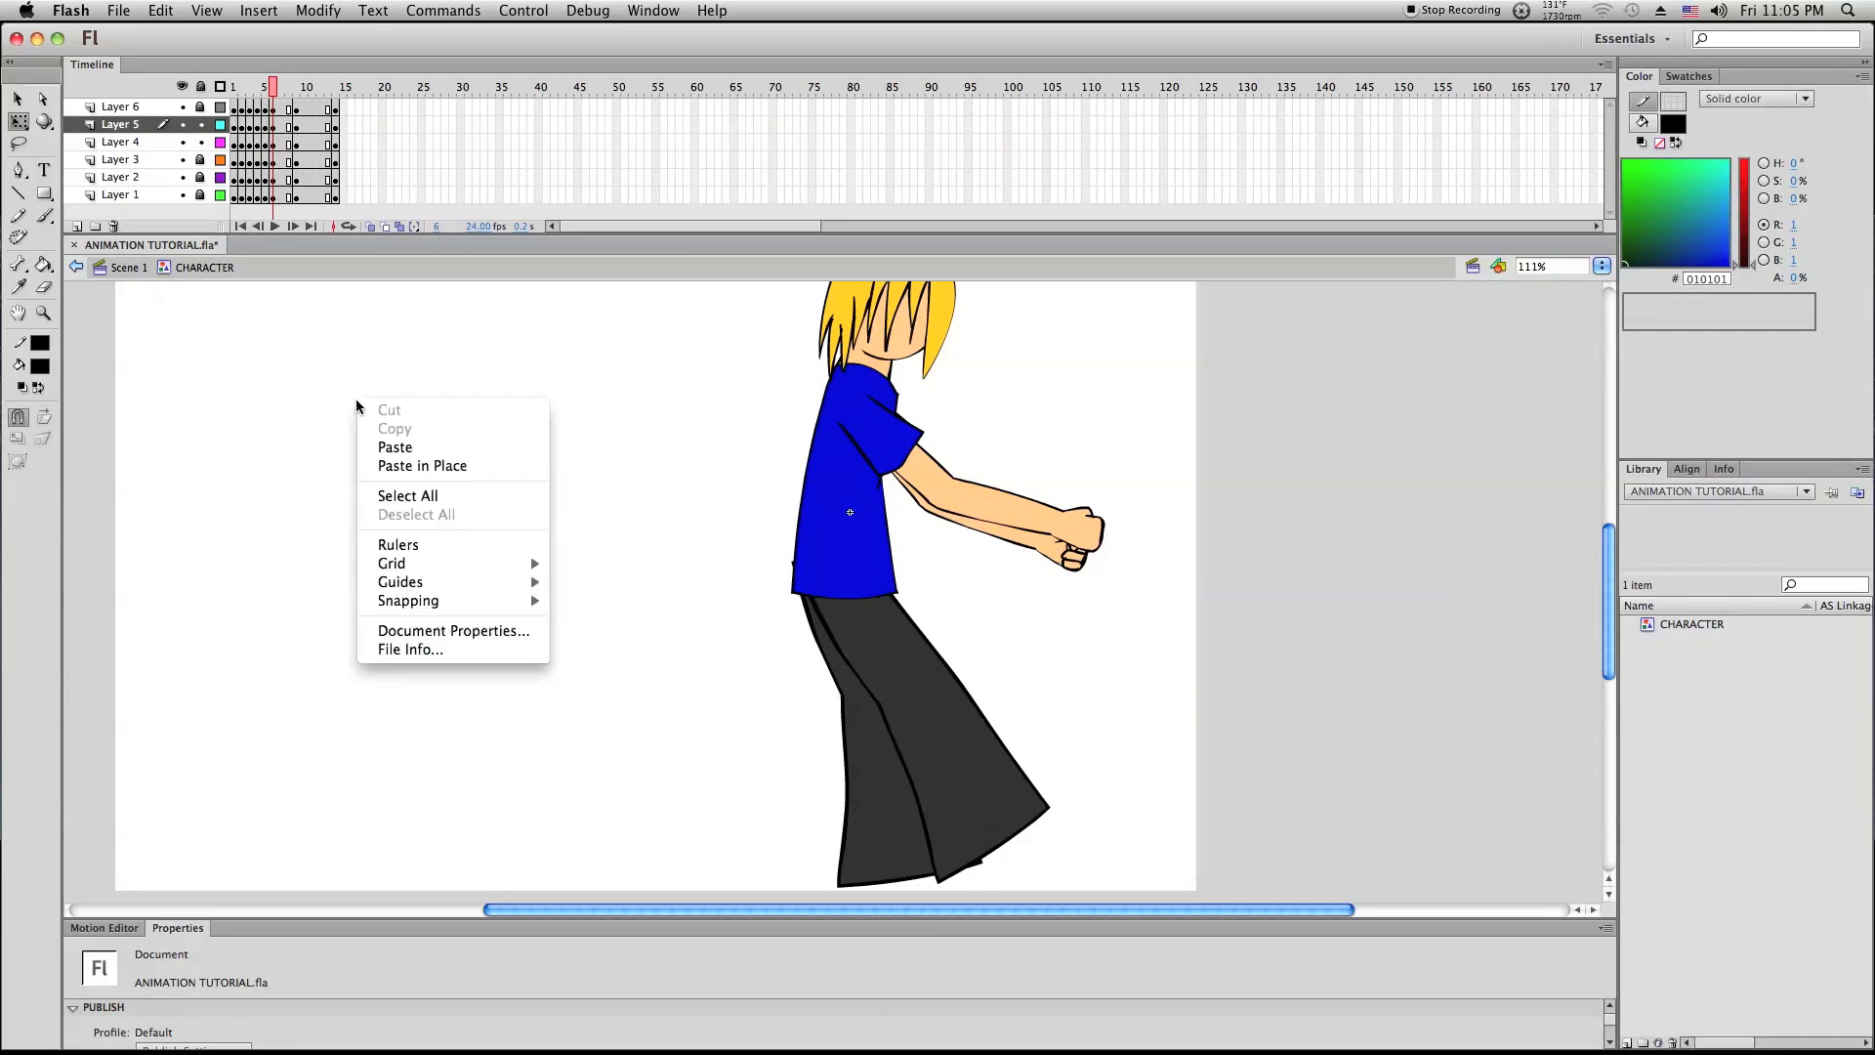
{"action": "left_click", "coordinate": [494, 496]}
{"action": "key", "text": "Left"}
{"action": "key", "text": "Left"}
{"action": "key", "text": "Left"}
{"action": "key", "text": "Left"}
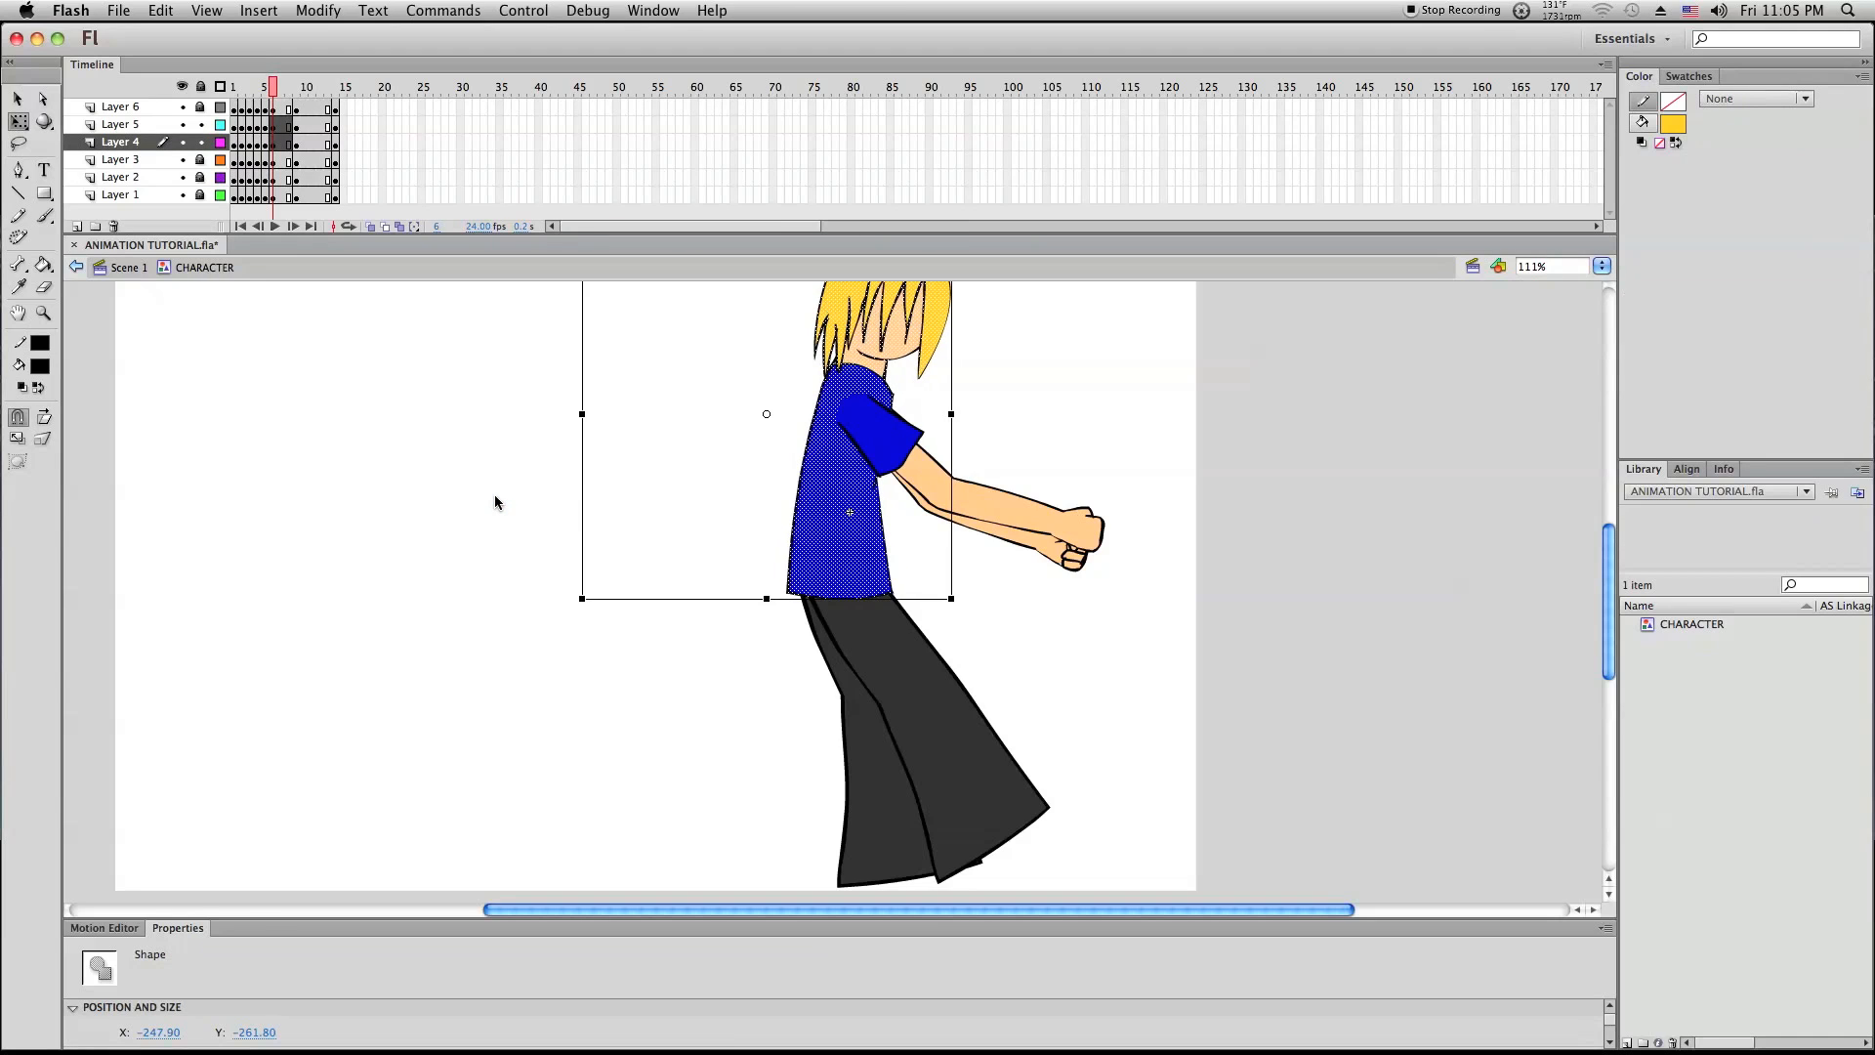
{"action": "scroll", "coordinate": [494, 494], "scroll_direction": "up", "scroll_amount": 4}
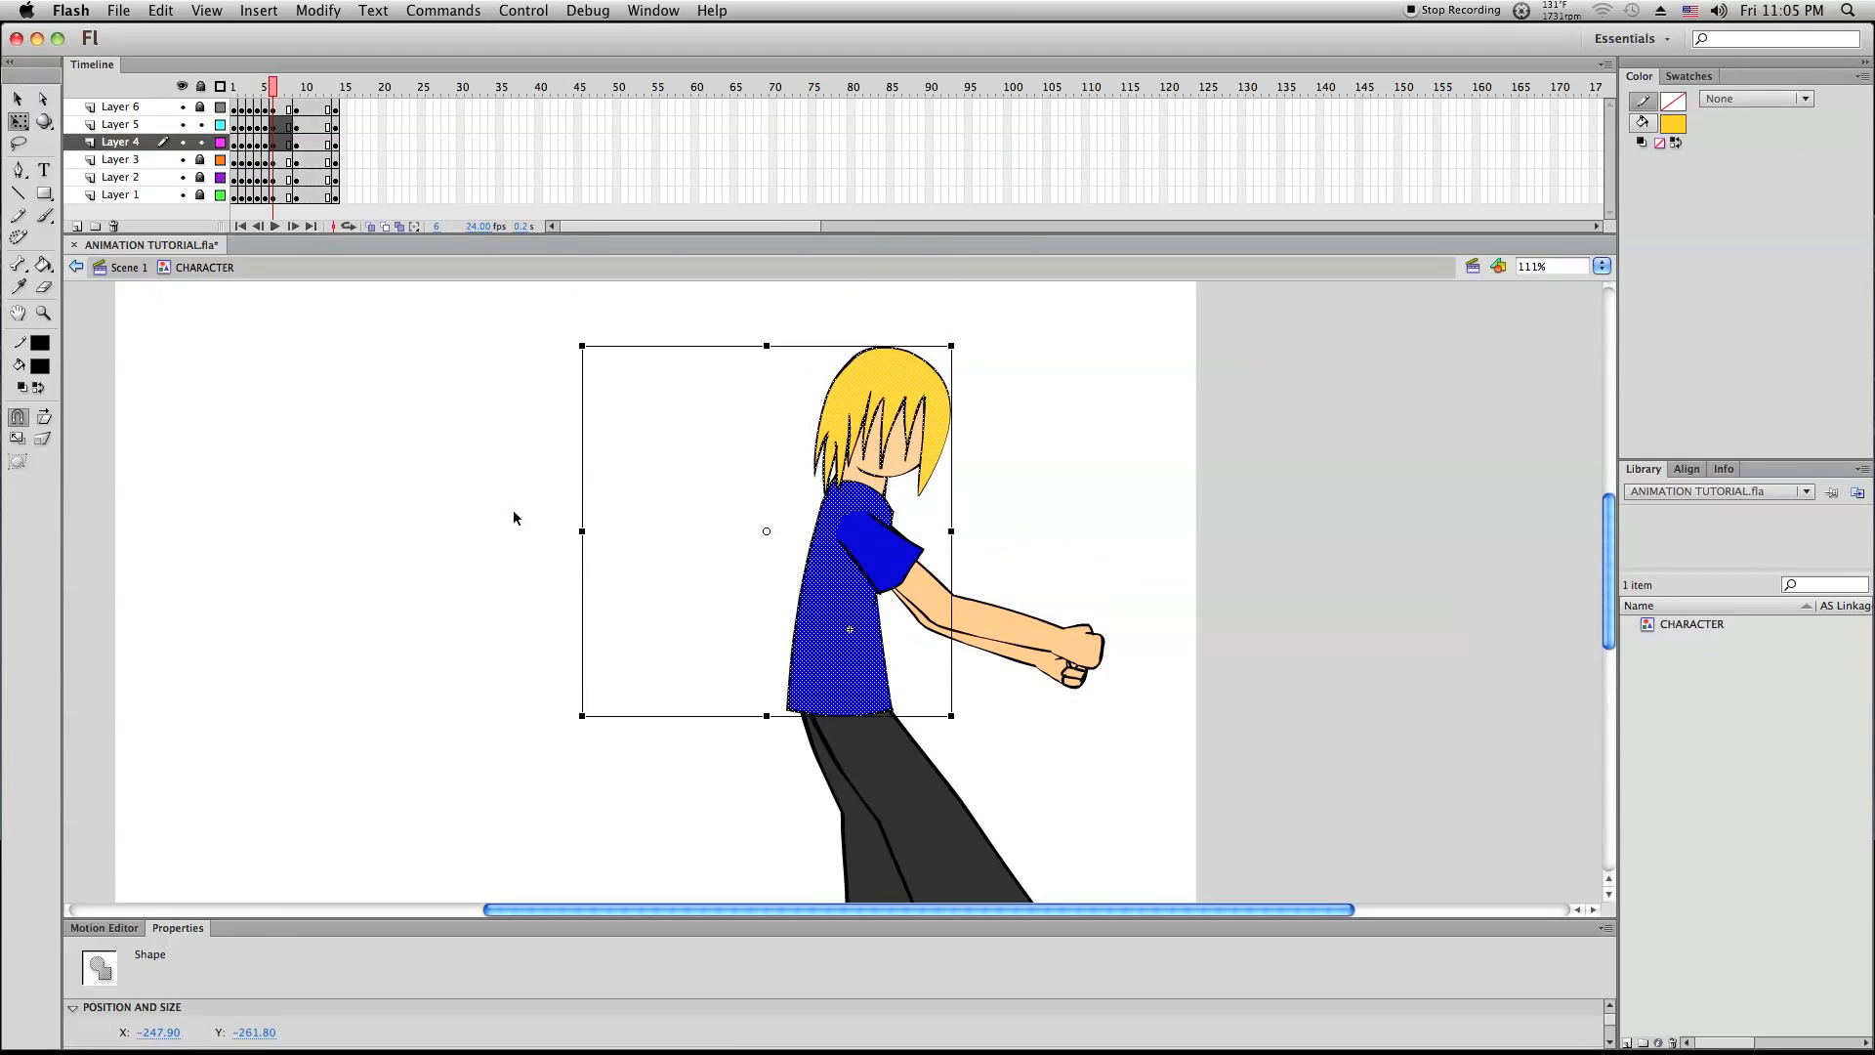
{"action": "scroll", "coordinate": [526, 518], "scroll_direction": "down", "scroll_amount": 1}
{"action": "key", "text": "Right"}
{"action": "key", "text": "Right"}
{"action": "key", "text": "Right"}
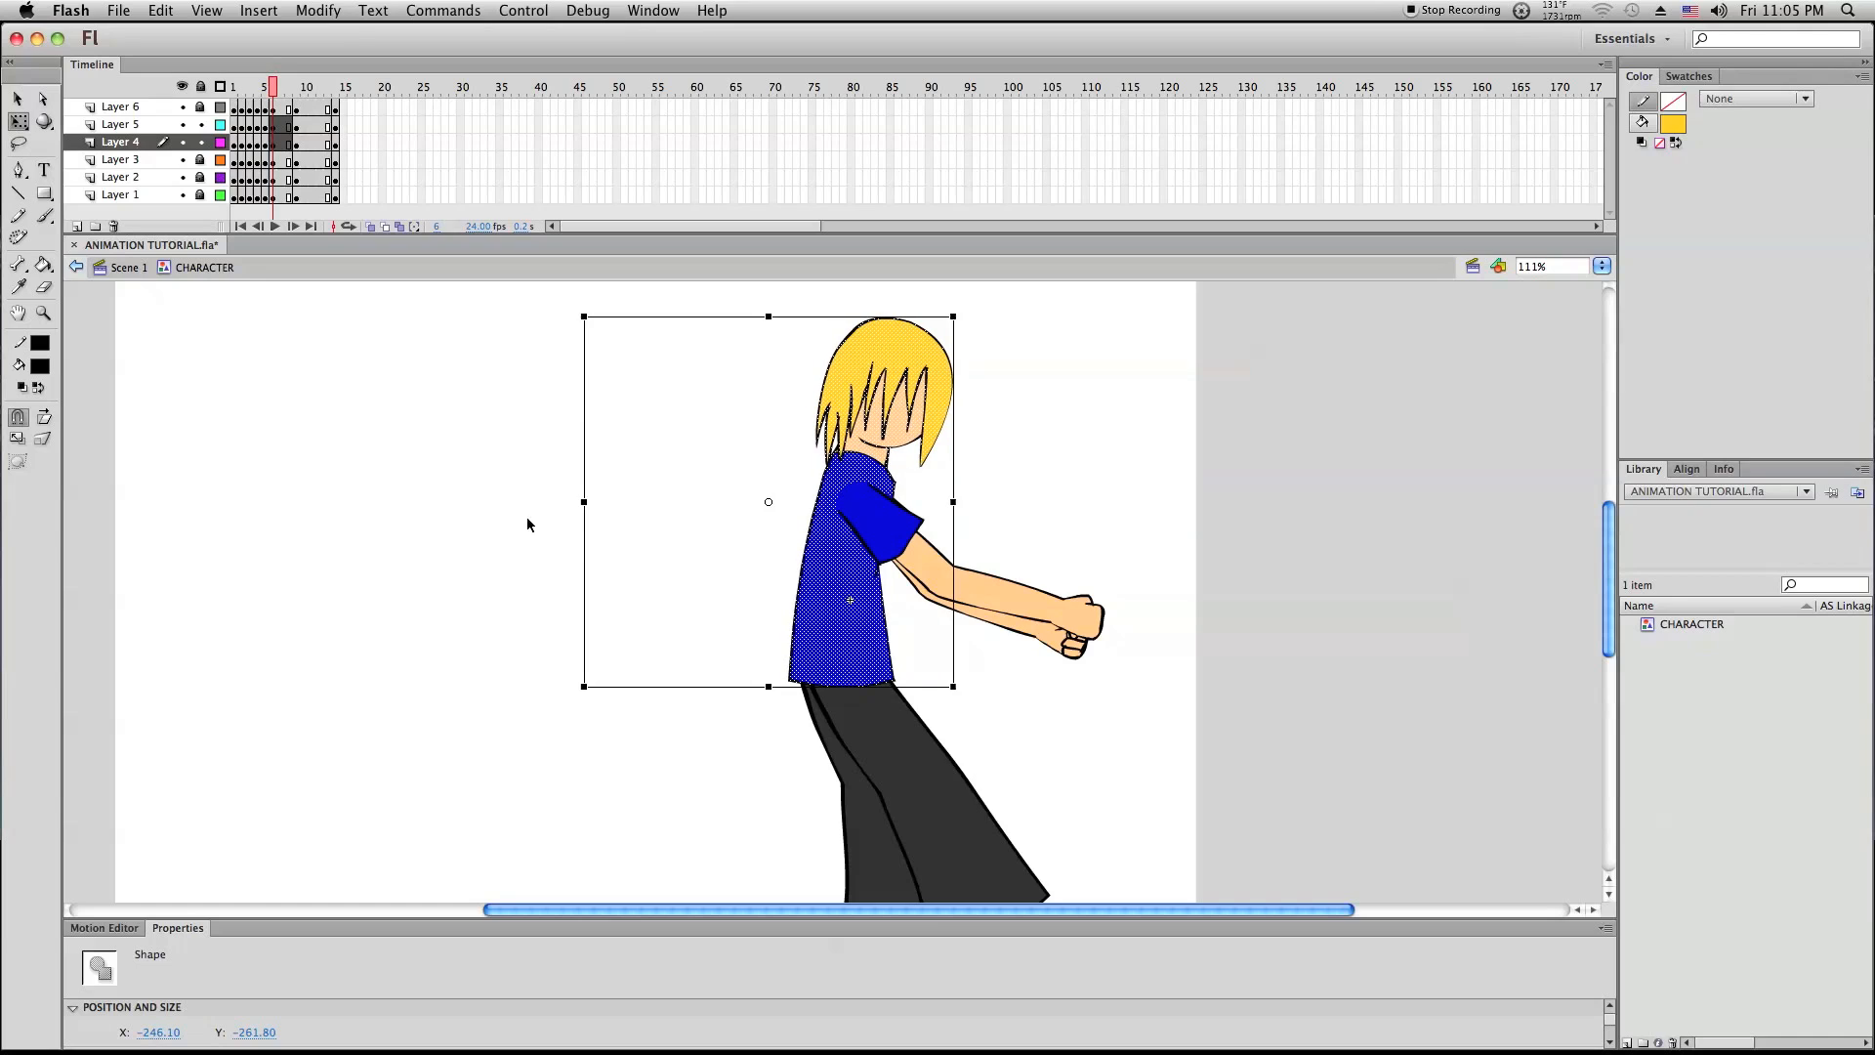
{"action": "left_click", "coordinate": [481, 491]}
{"action": "left_click_drag", "start_coordinate": [347, 828], "coordinate": [762, 10]}
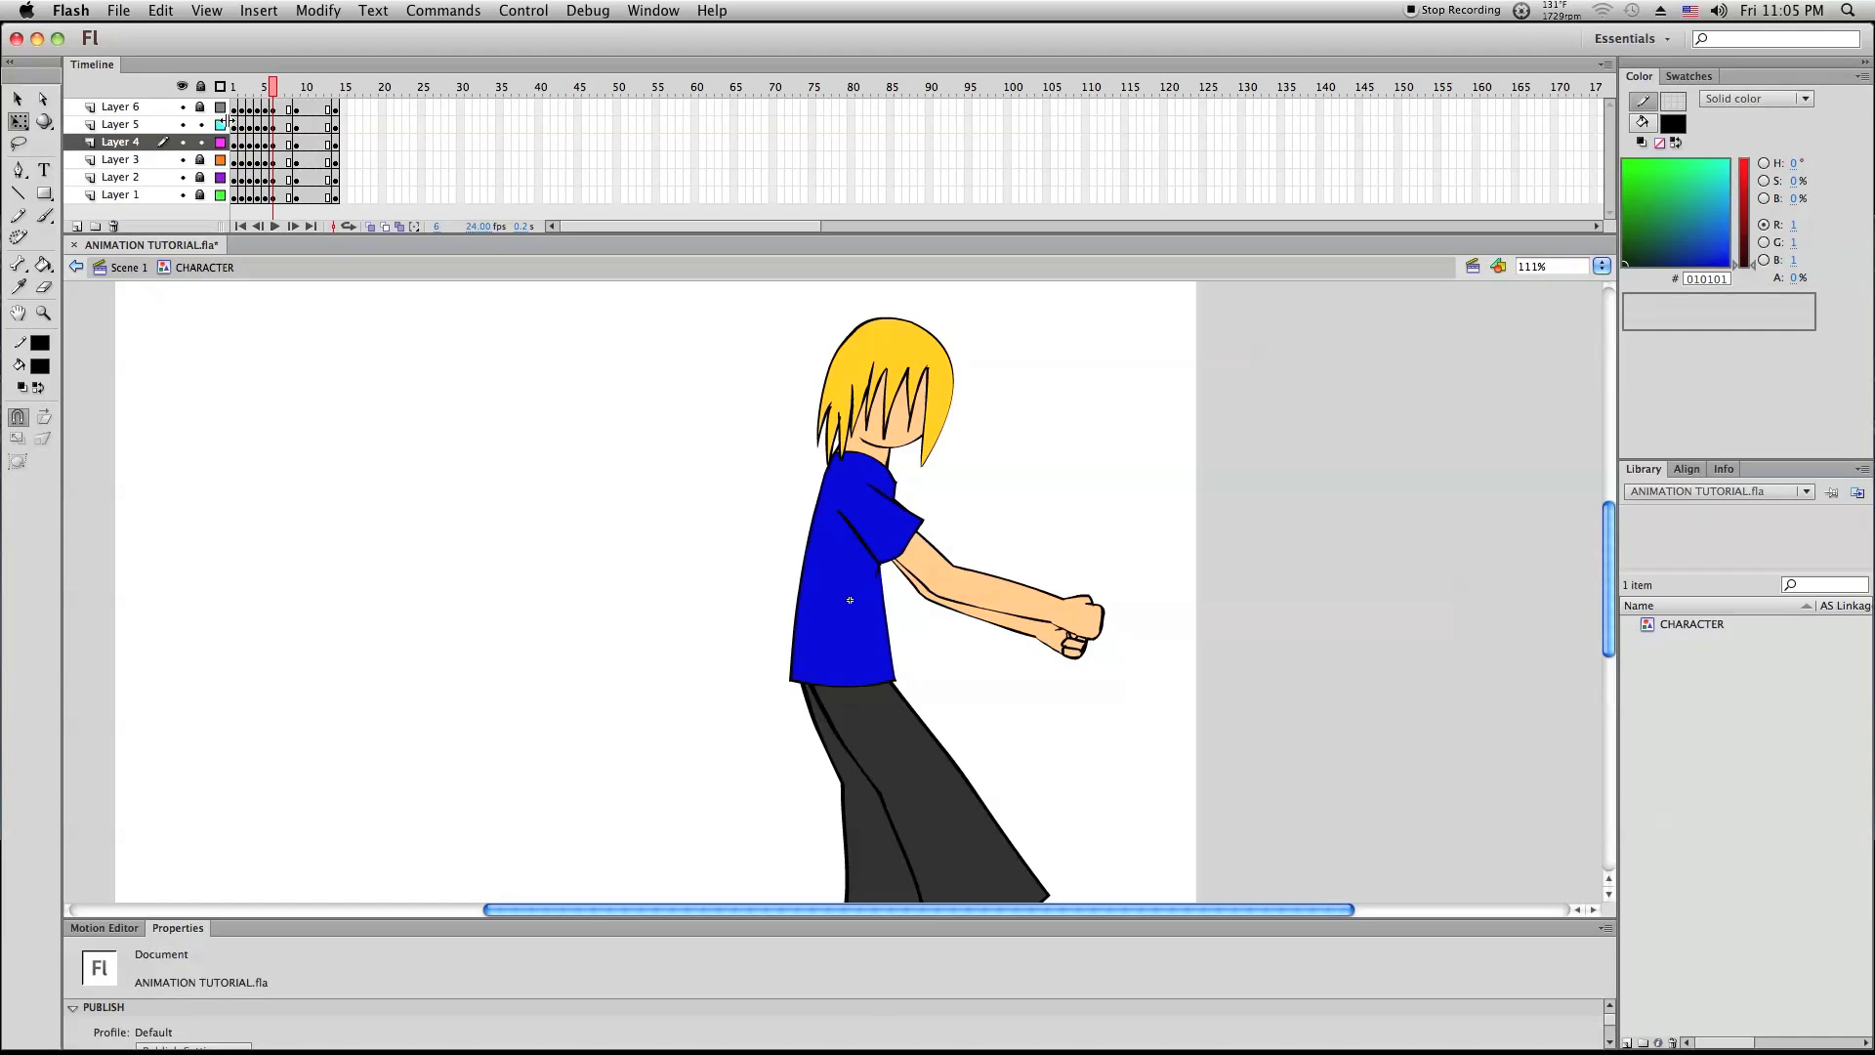
Unlock all layers, select the whole character at frame 6 and move it back to X -90.85, Y -261.80
{"action": "scroll", "coordinate": [773, 465], "scroll_direction": "down", "scroll_amount": 3}
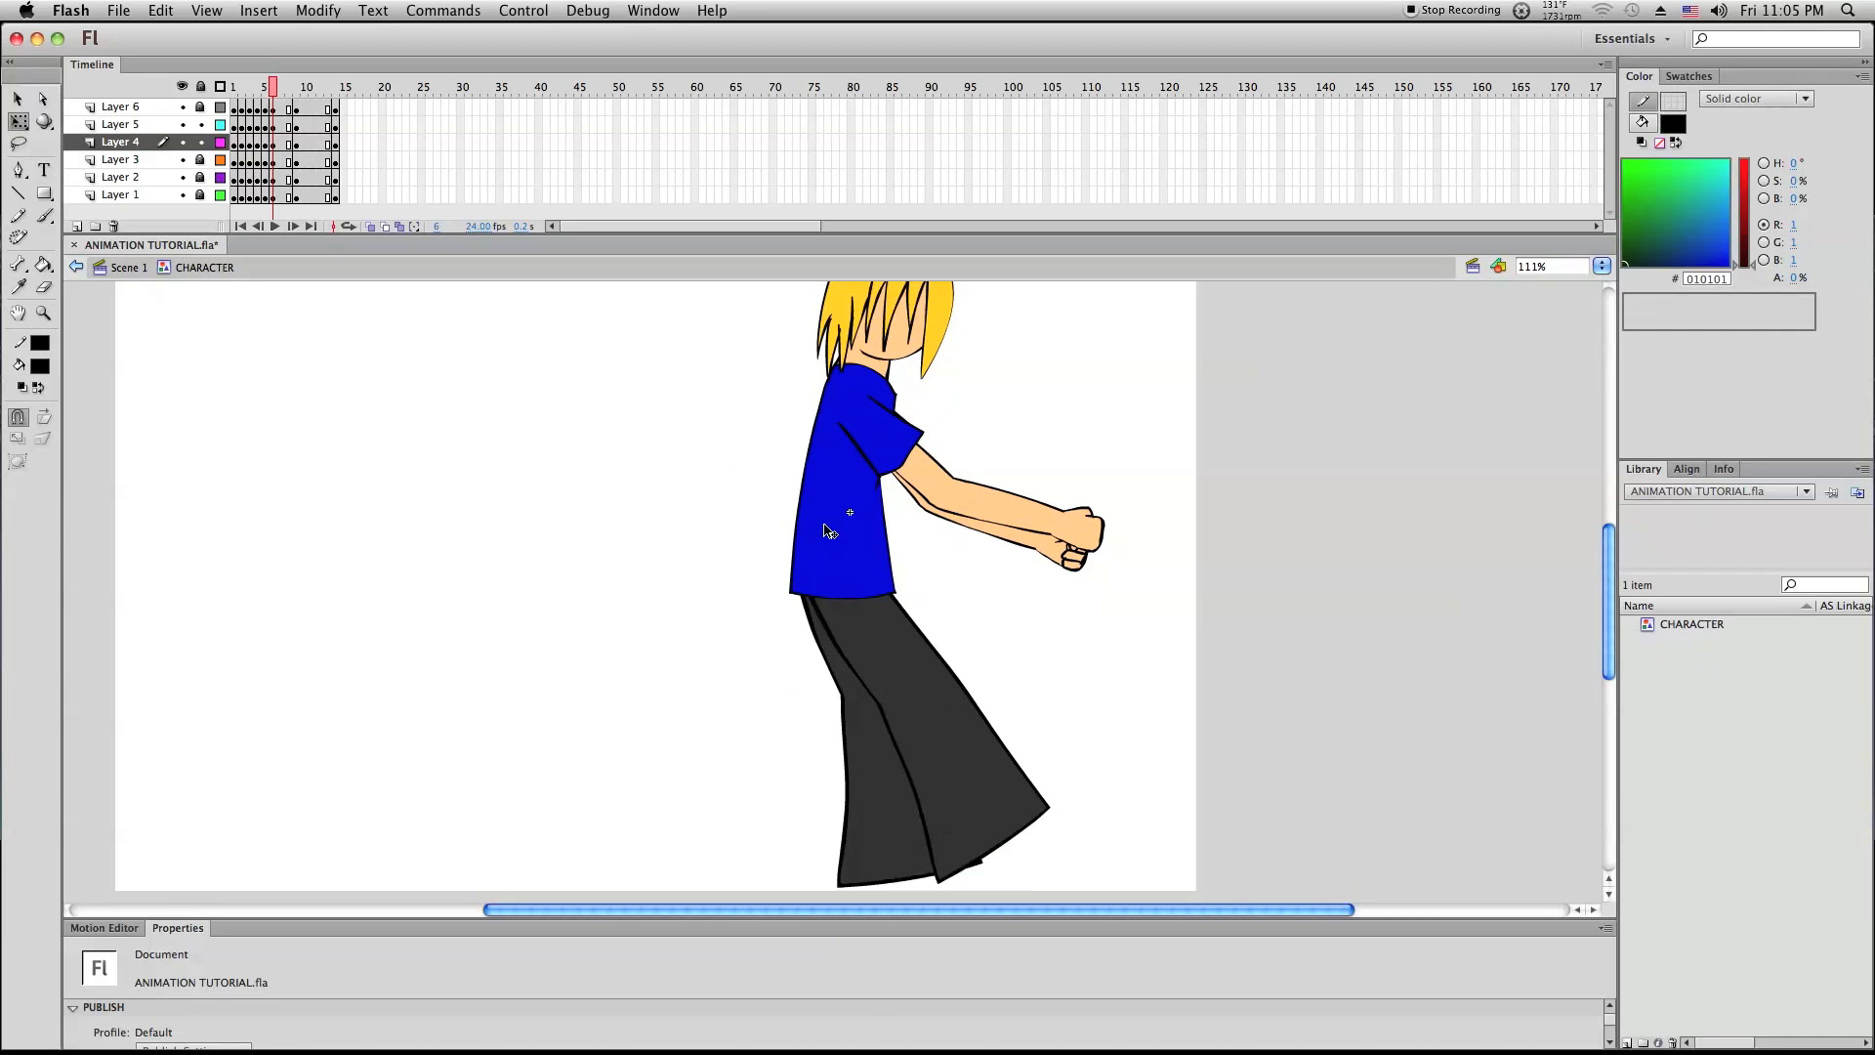
{"action": "mouse_move", "coordinate": [272, 87]}
{"action": "left_mouse_down"}
{"action": "mouse_move", "coordinate": [246, 98]}
{"action": "mouse_move", "coordinate": [275, 101]}
{"action": "left_mouse_up"}
{"action": "left_click", "coordinate": [200, 86]}
{"action": "left_click", "coordinate": [200, 86]}
{"action": "right_click", "coordinate": [320, 289]}
{"action": "left_click", "coordinate": [481, 391]}
{"action": "left_click_drag", "start_coordinate": [879, 506], "coordinate": [842, 507]}
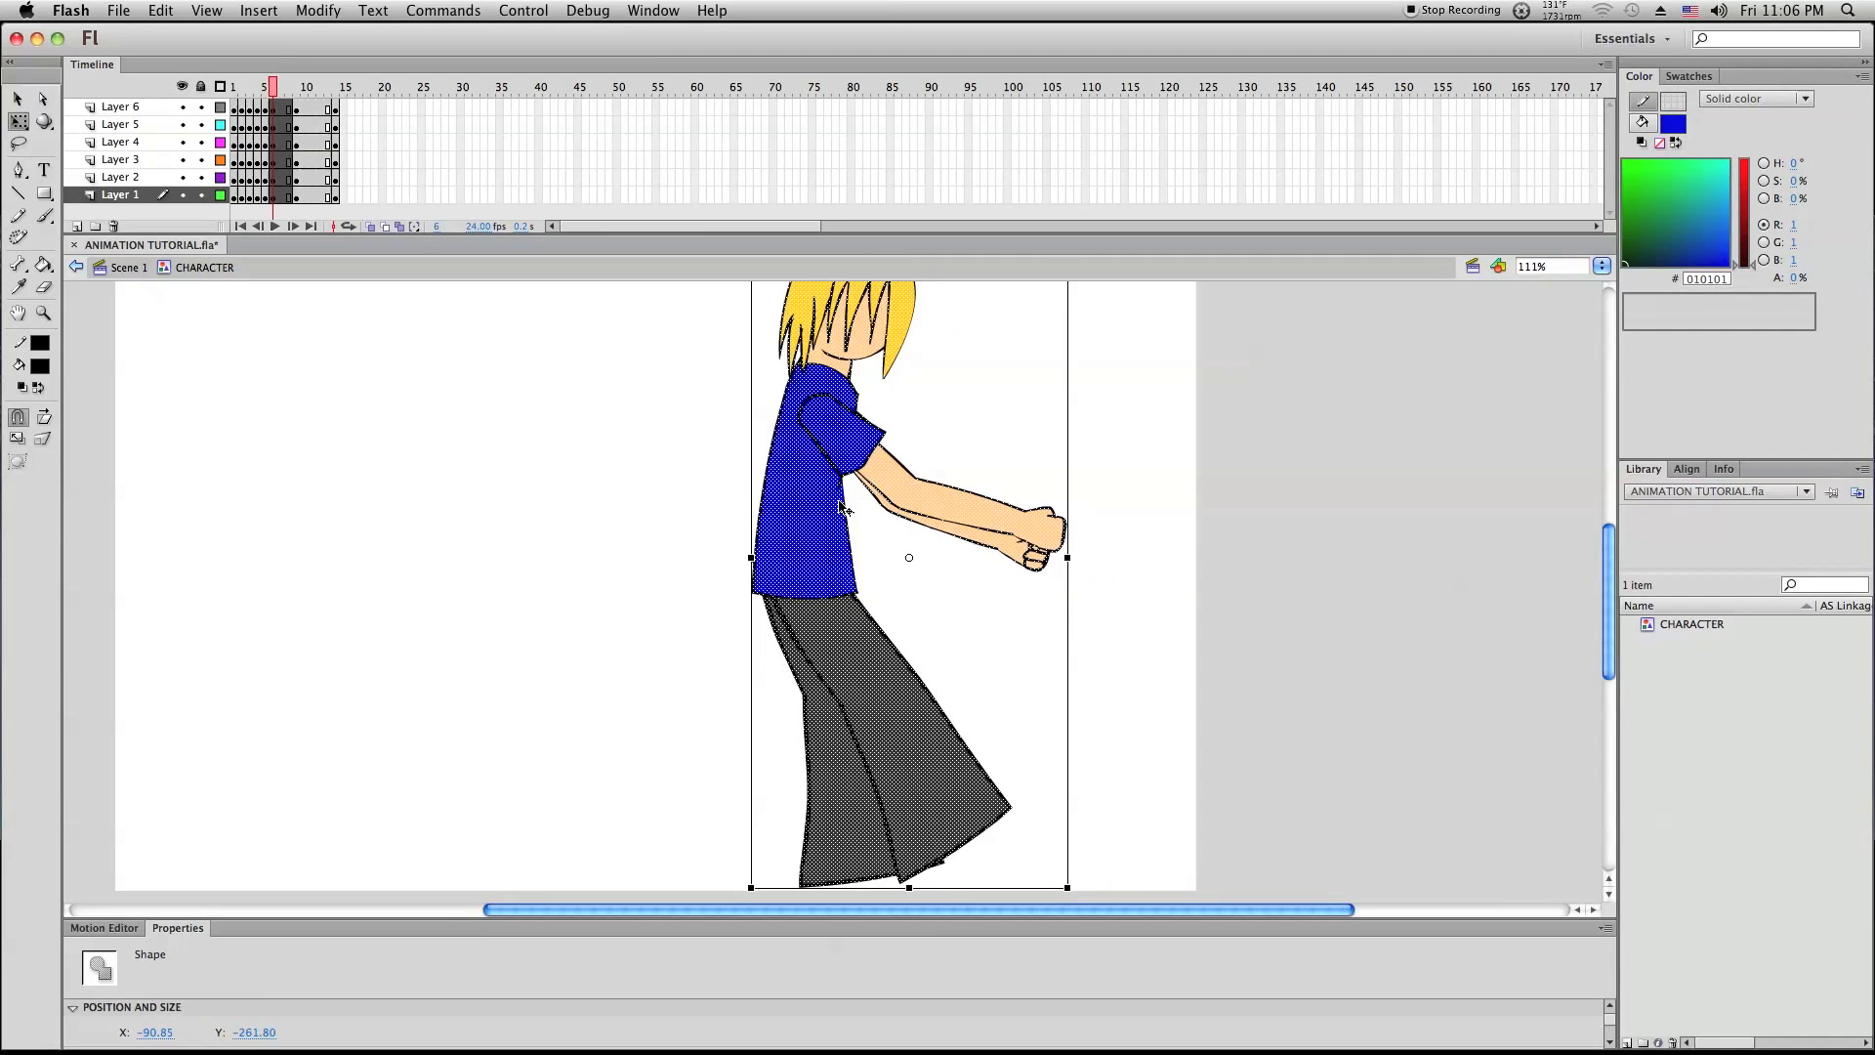
{"action": "left_click", "coordinate": [1262, 529]}
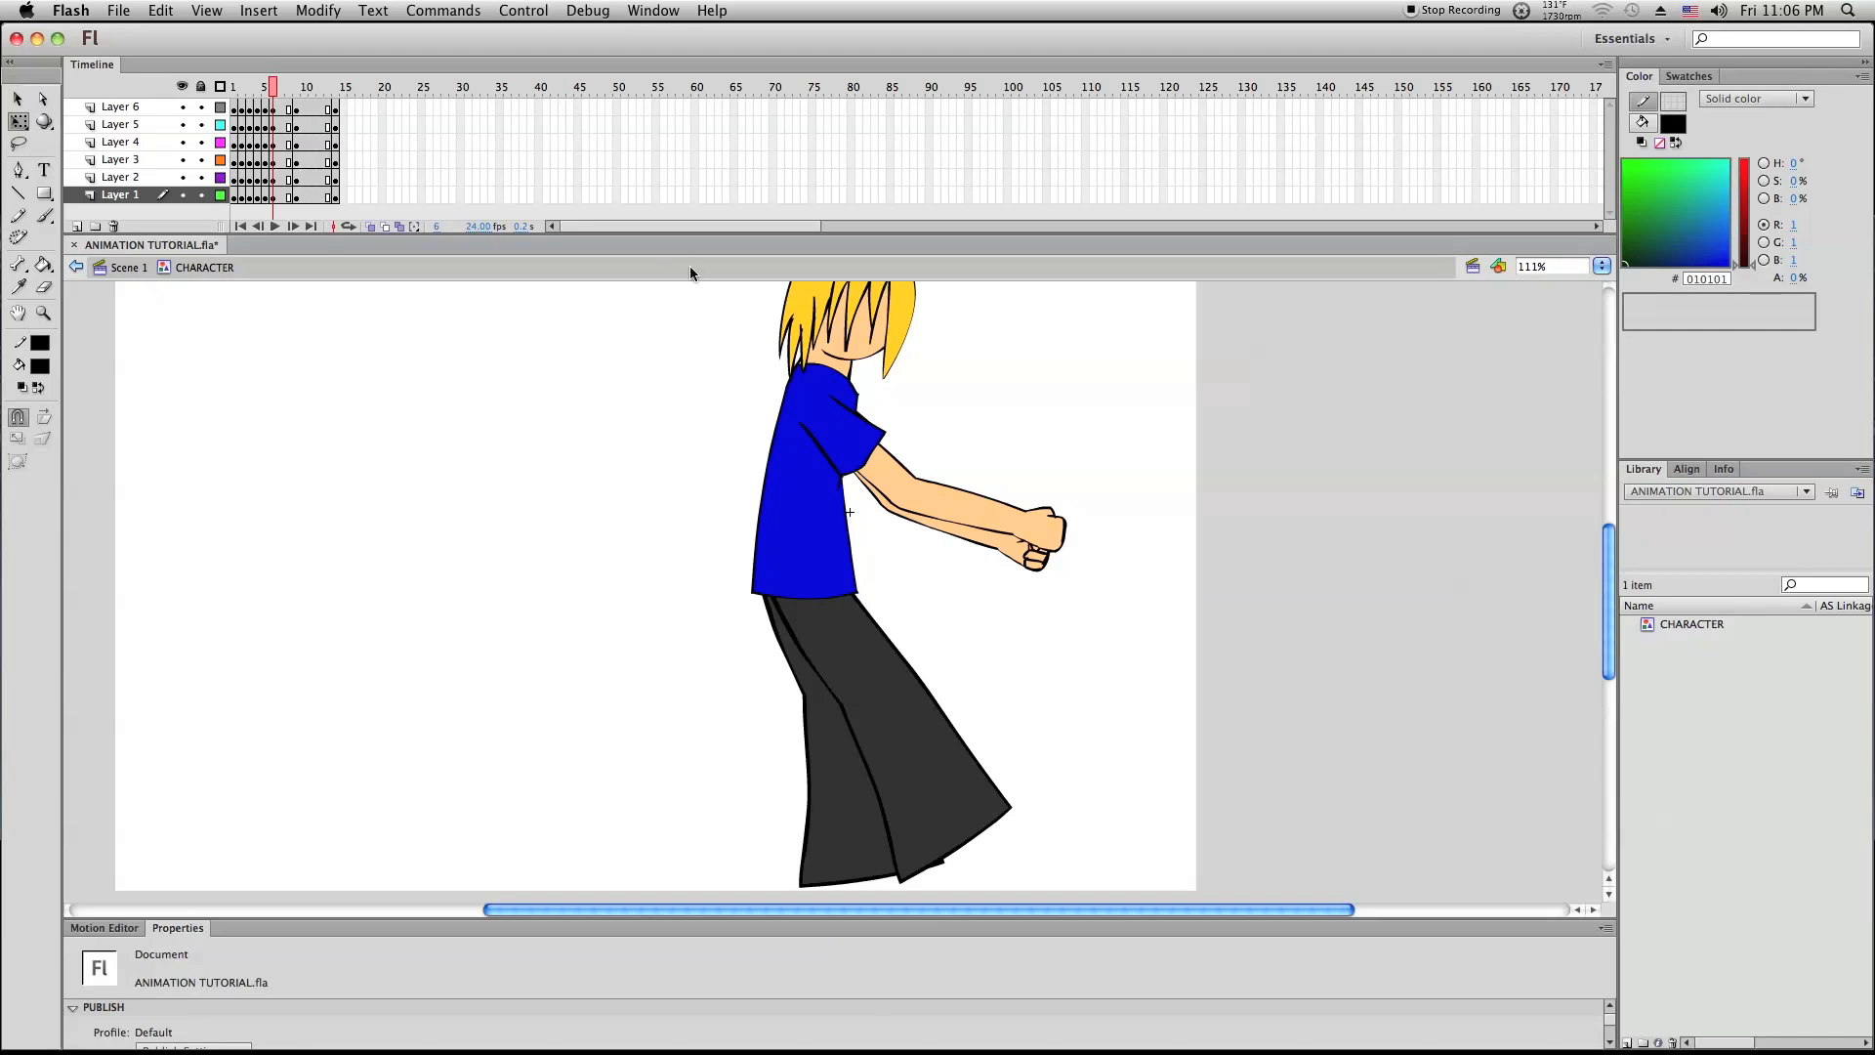
Lock every layer except Layers 1 and 6, select both arms at frame 6 and move them back toward the torso's shoulder
{"action": "scroll", "coordinate": [823, 394], "scroll_direction": "up", "scroll_amount": 2}
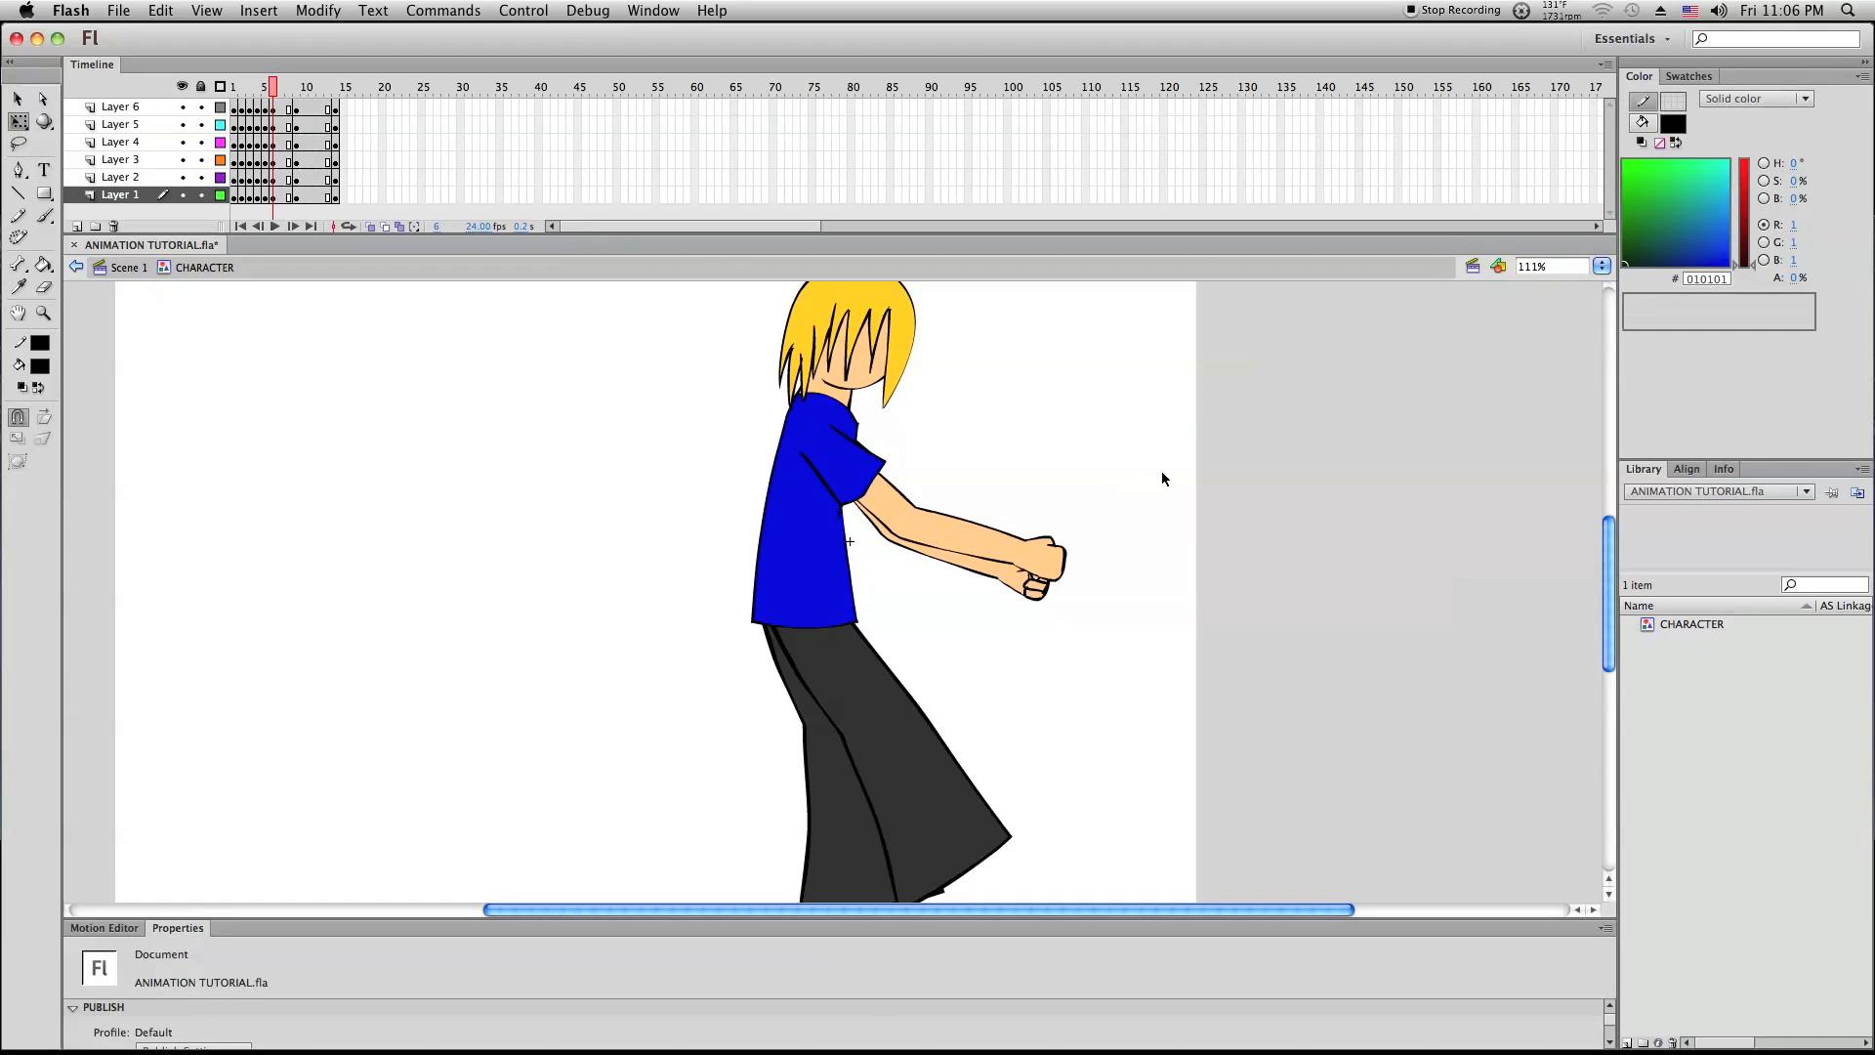
{"action": "left_click", "coordinate": [145, 196]}
{"action": "left_click", "coordinate": [202, 88]}
{"action": "left_click", "coordinate": [201, 107]}
{"action": "left_click", "coordinate": [200, 196]}
{"action": "right_click", "coordinate": [449, 377]}
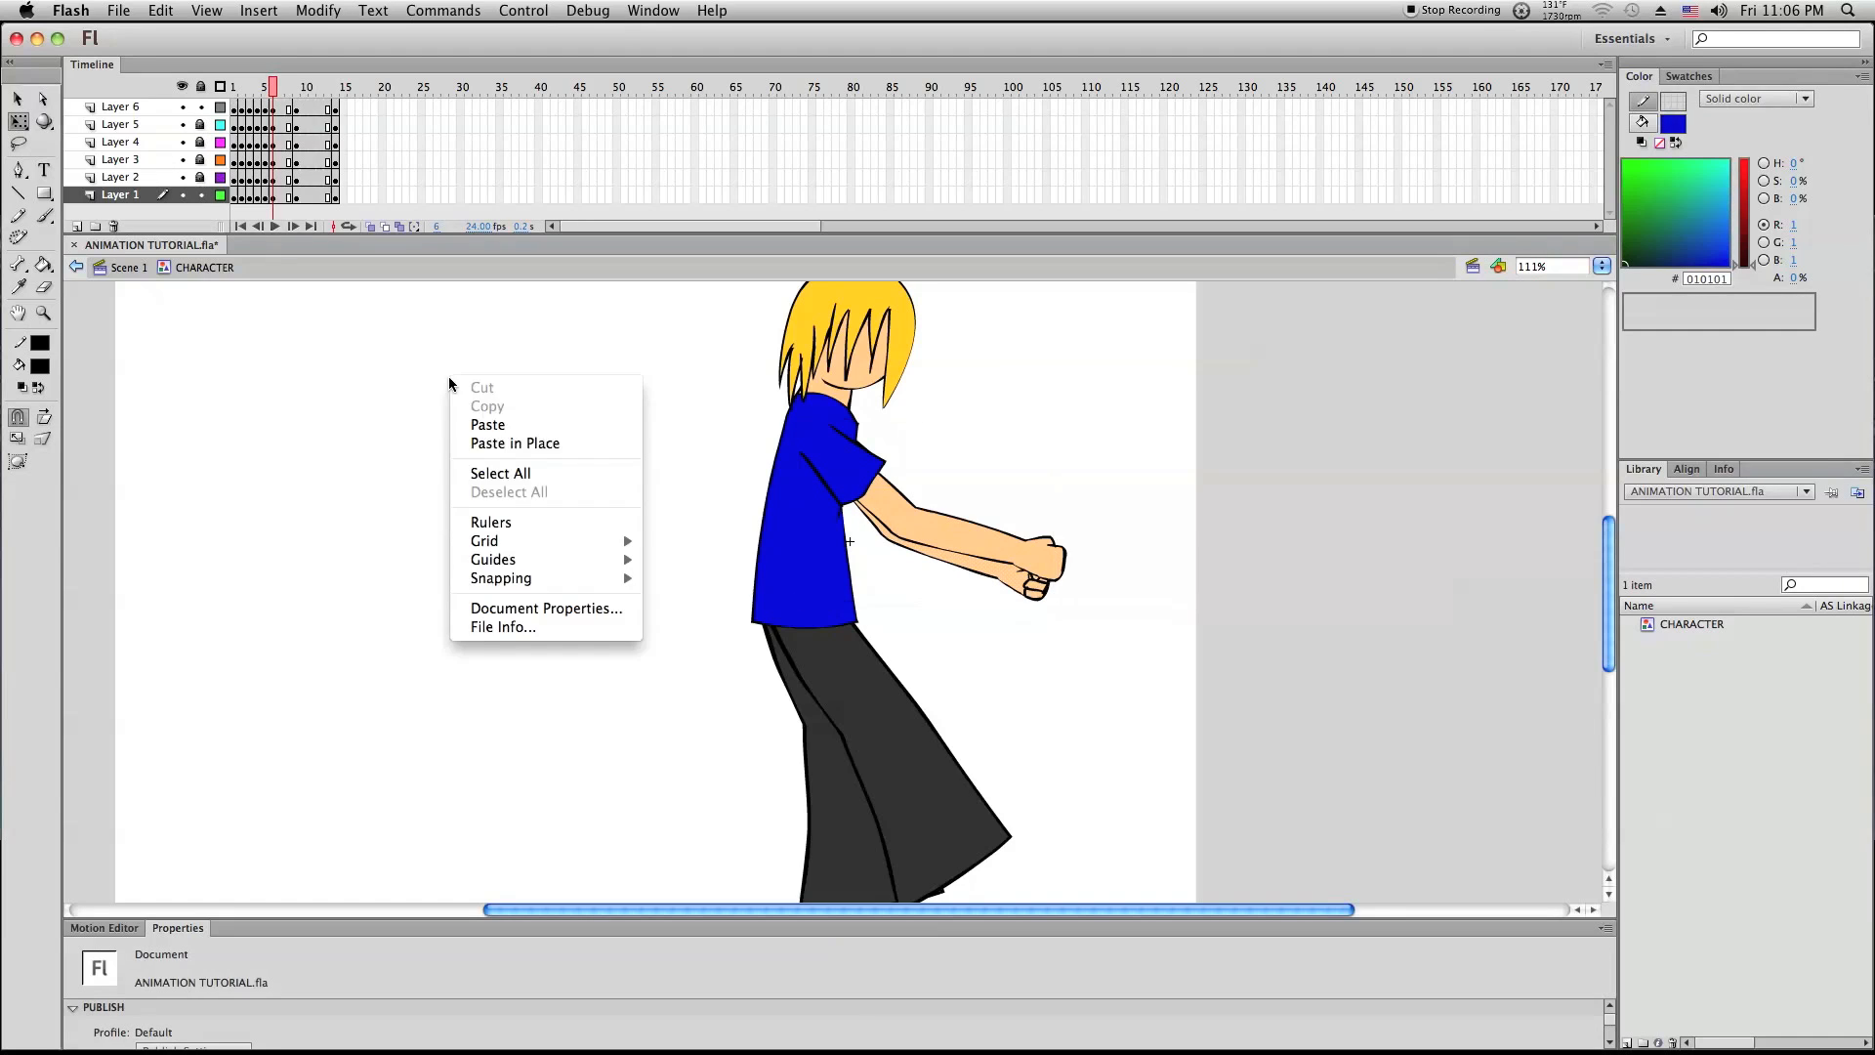
{"action": "left_click", "coordinate": [544, 474]}
{"action": "left_click_drag", "start_coordinate": [1067, 509], "coordinate": [1036, 506]}
{"action": "left_click_drag", "start_coordinate": [852, 458], "coordinate": [840, 448]}
{"action": "left_click", "coordinate": [1072, 466]}
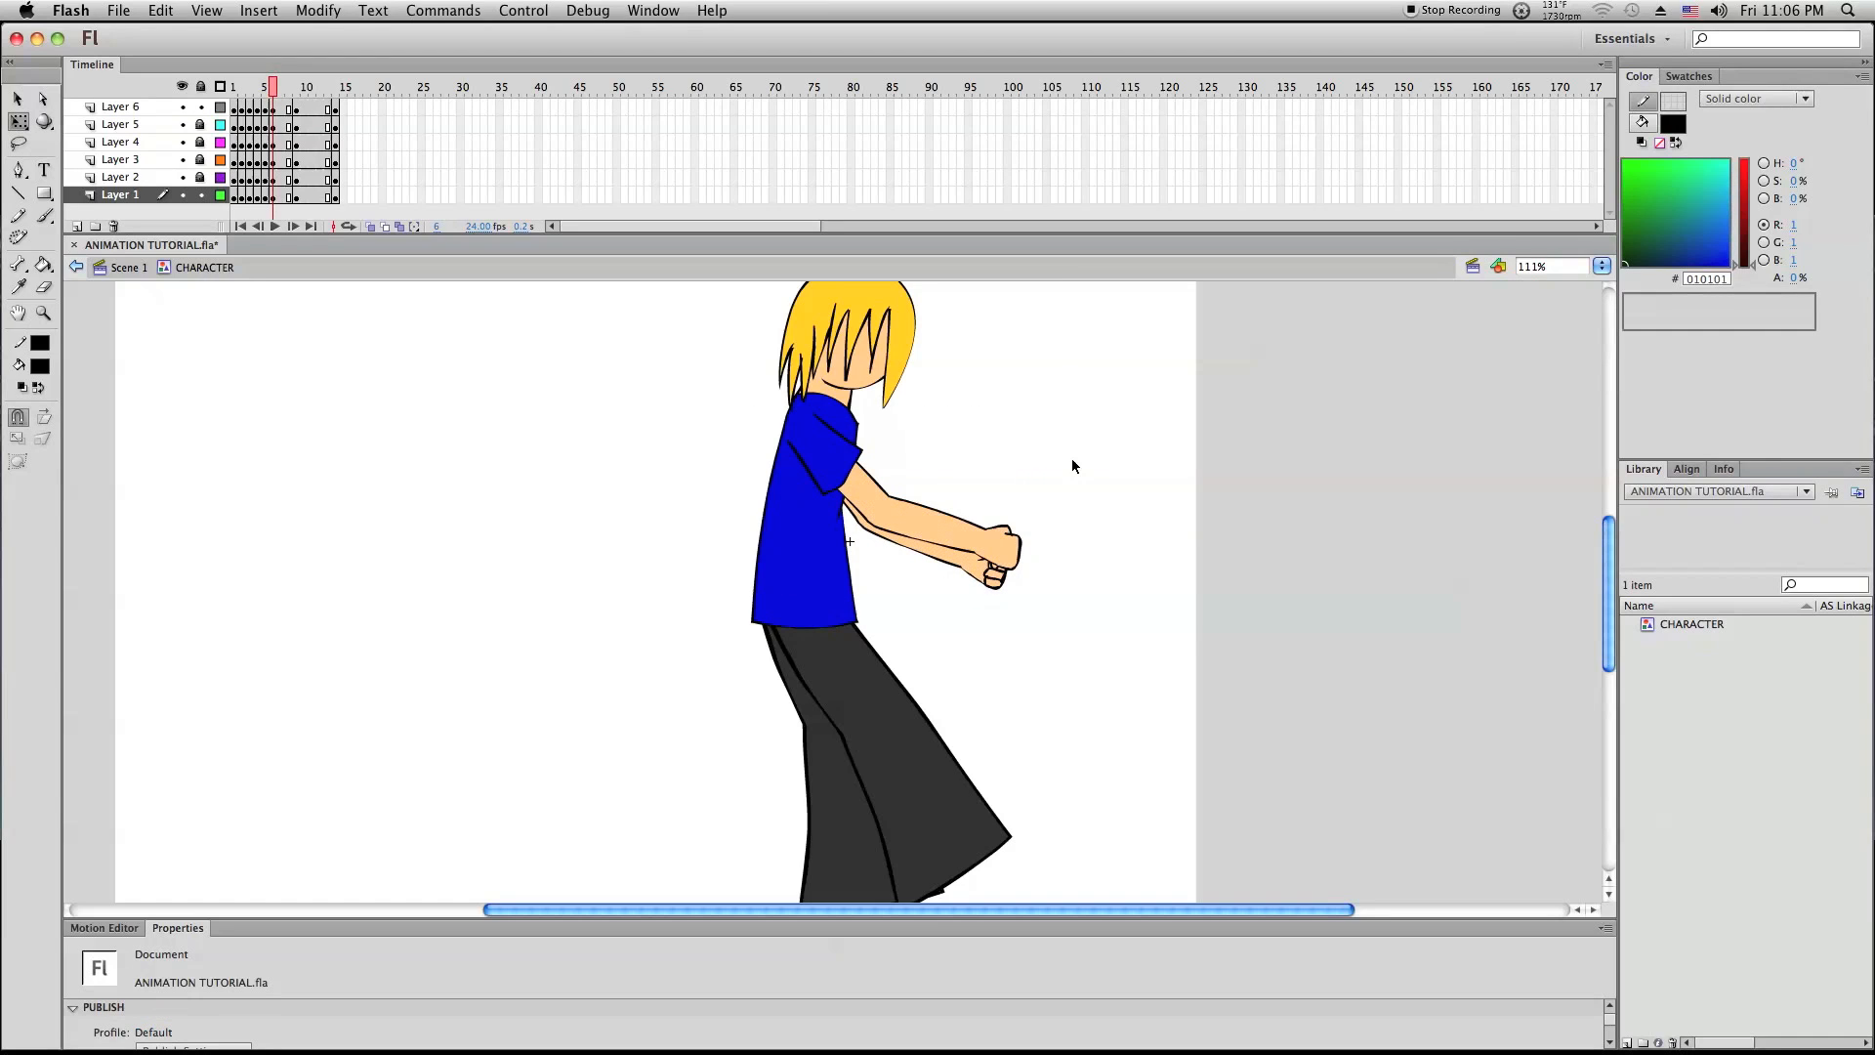
Select both arms again and nudge them slightly to X -55.40, Y -128.10
{"action": "scroll", "coordinate": [1072, 466], "scroll_direction": "down", "scroll_amount": 1}
{"action": "scroll", "coordinate": [1072, 466], "scroll_direction": "up", "scroll_amount": 1}
{"action": "right_click", "coordinate": [600, 388]}
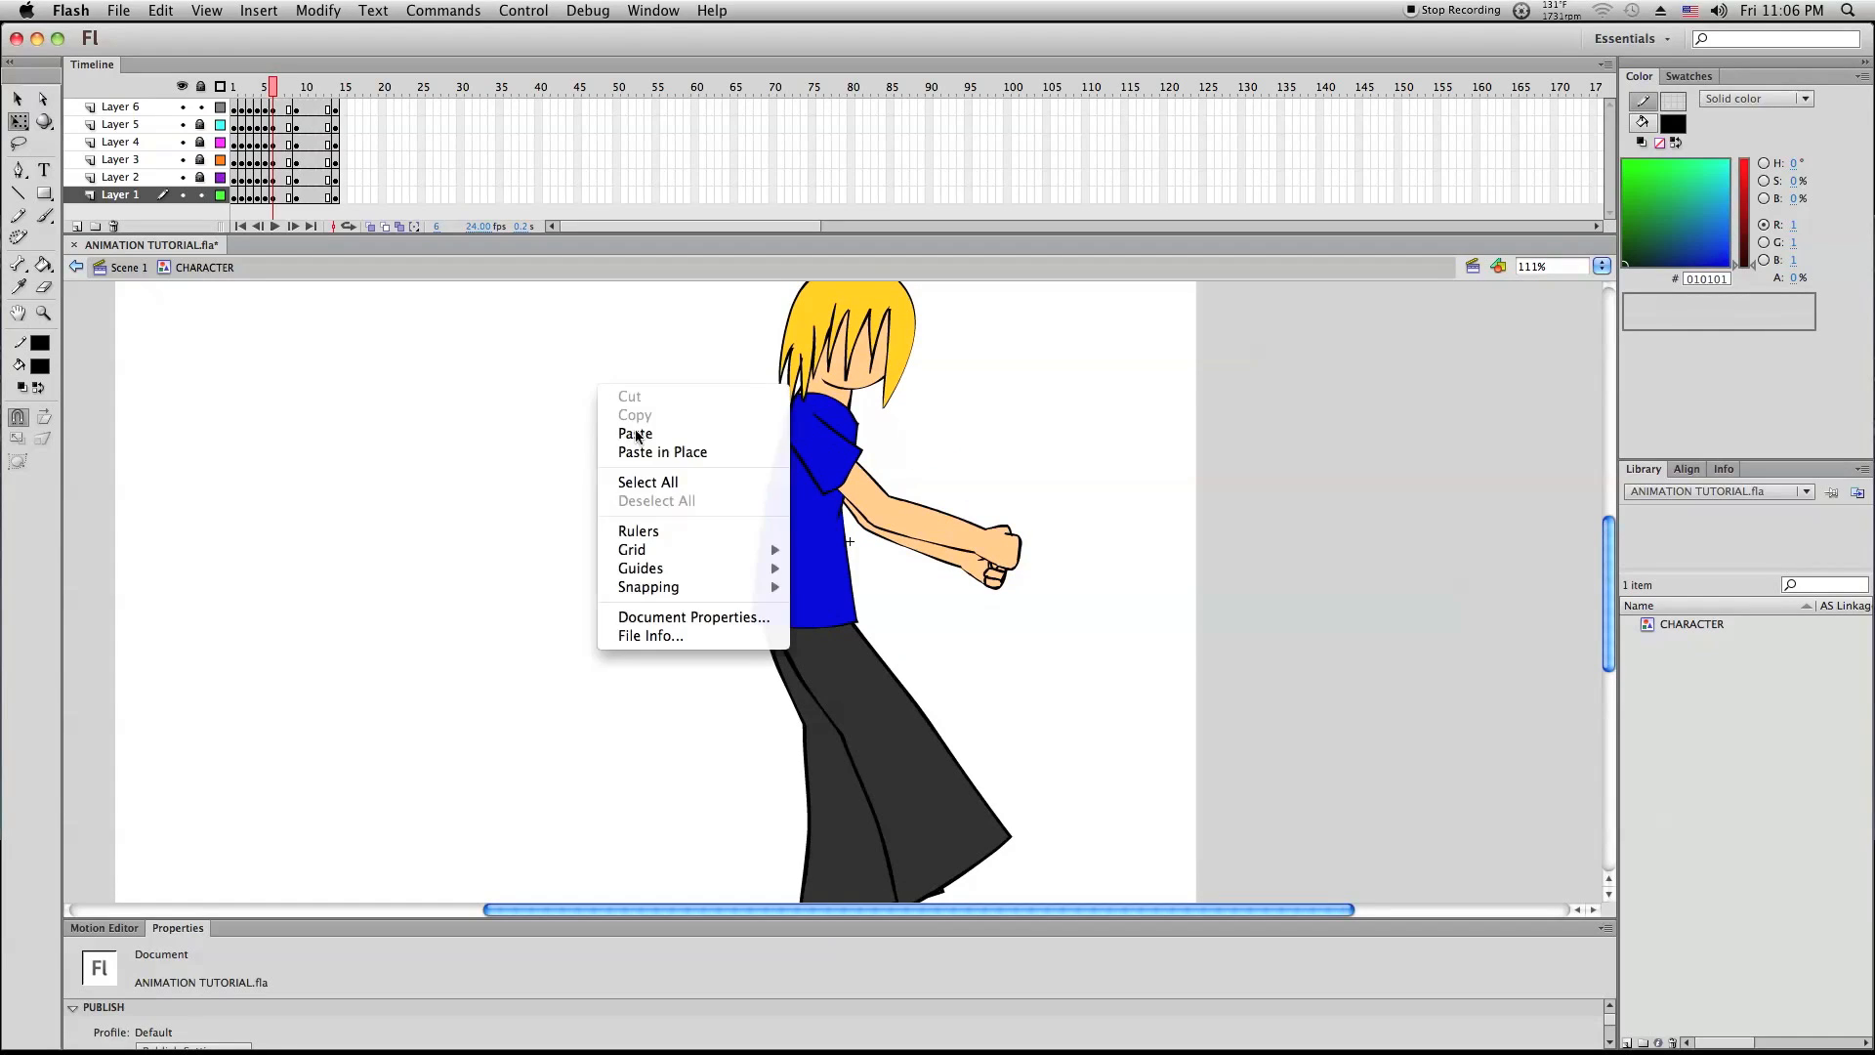
{"action": "left_click", "coordinate": [652, 482]}
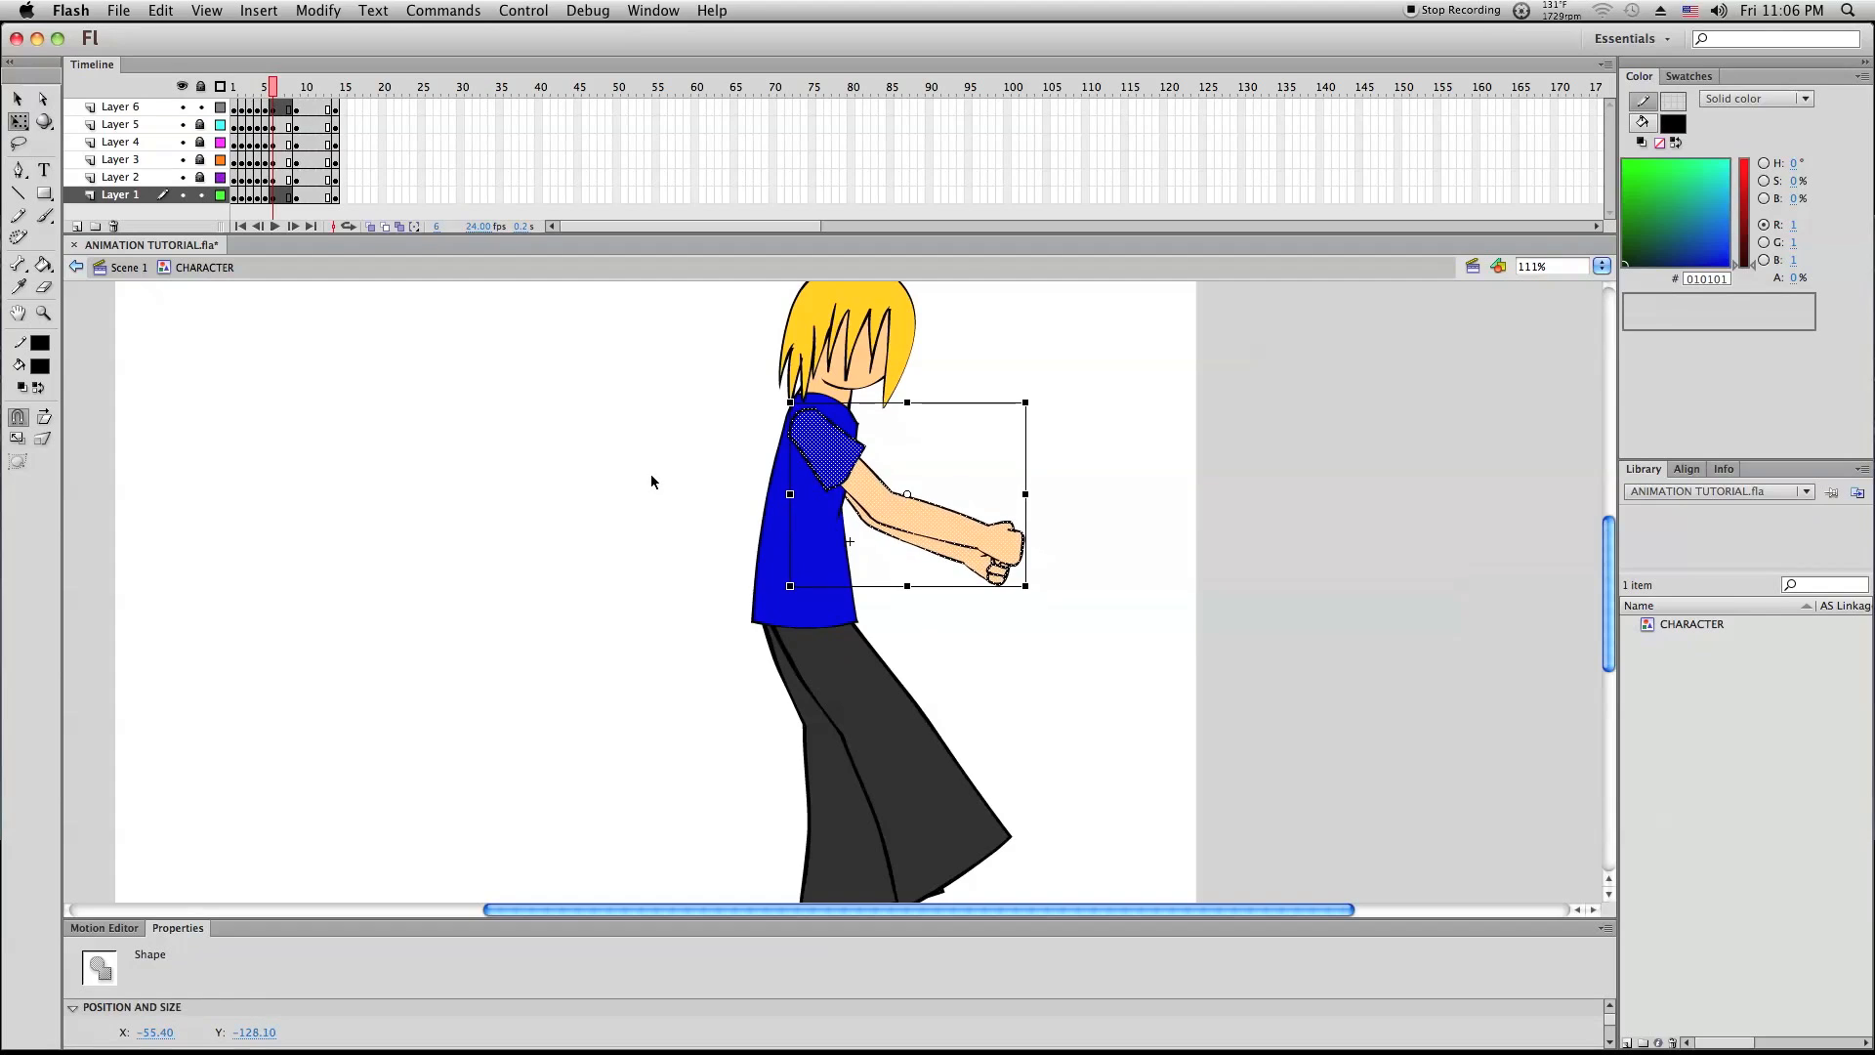
{"action": "left_click", "coordinate": [652, 482]}
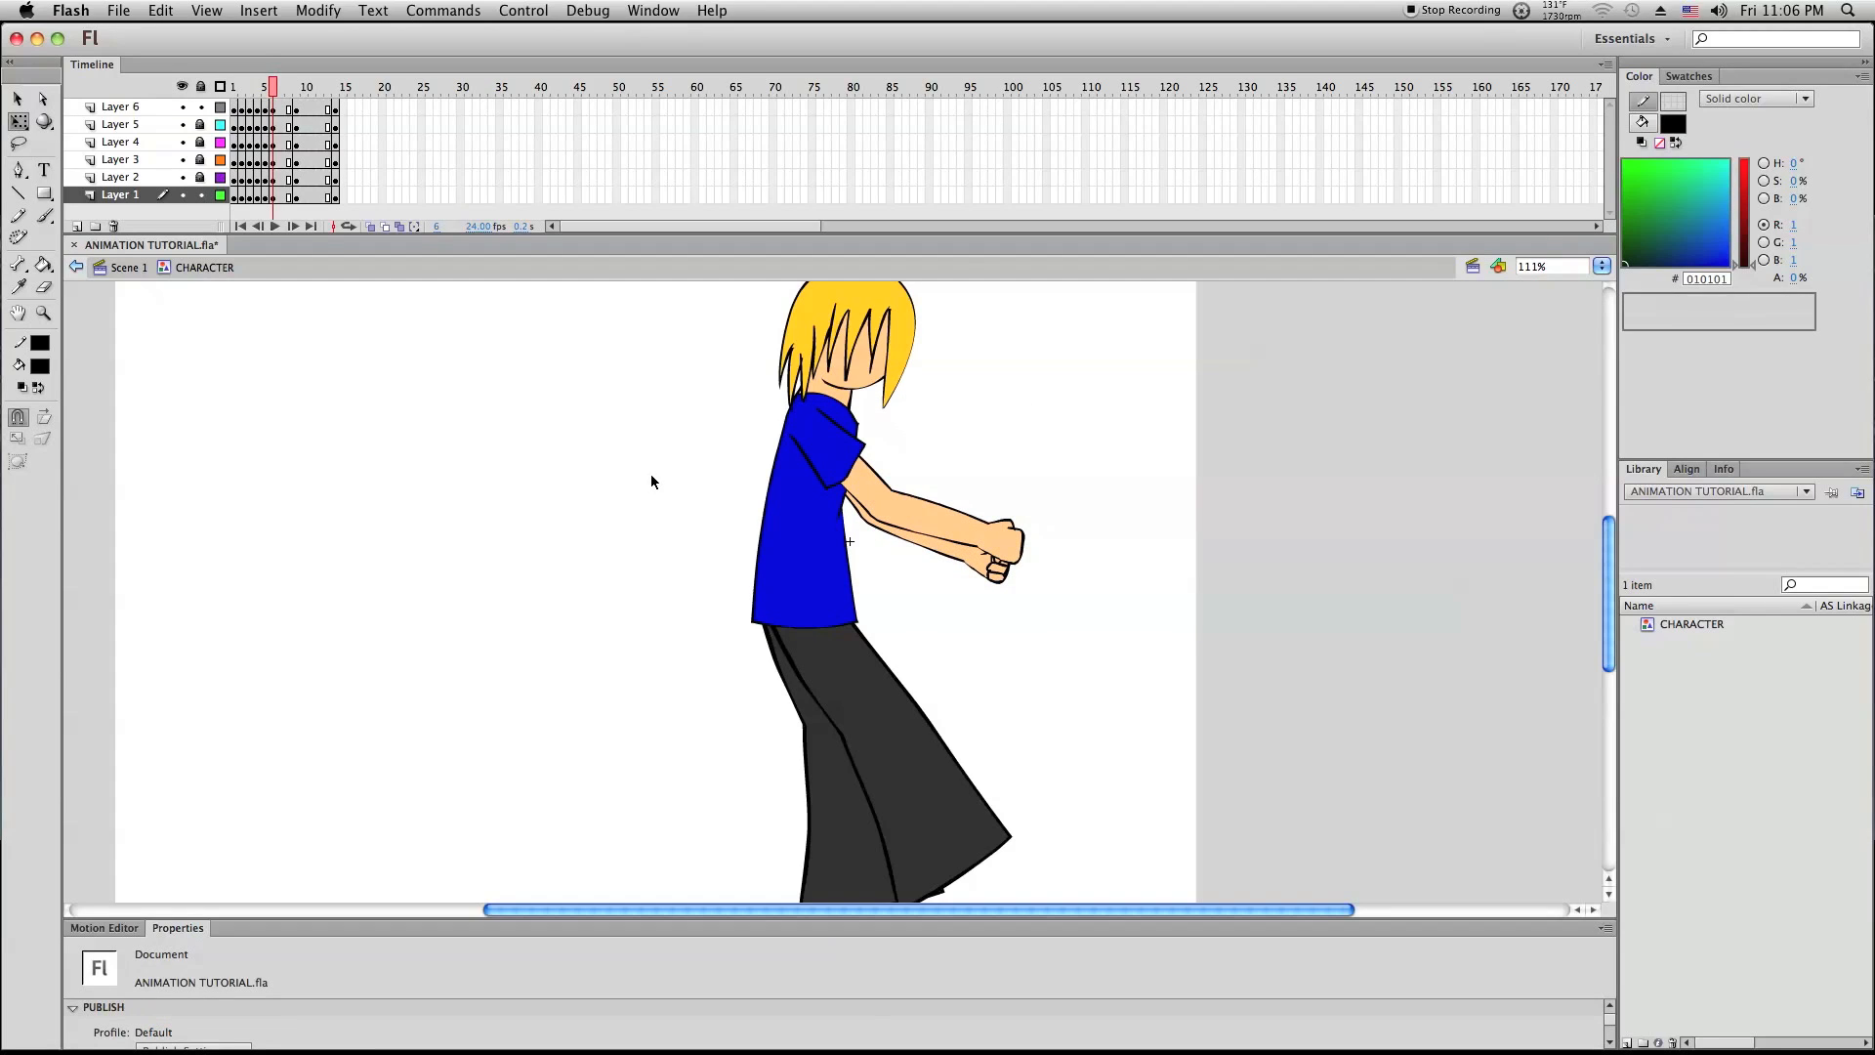
{"action": "scroll", "coordinate": [651, 476], "scroll_direction": "down", "scroll_amount": 3}
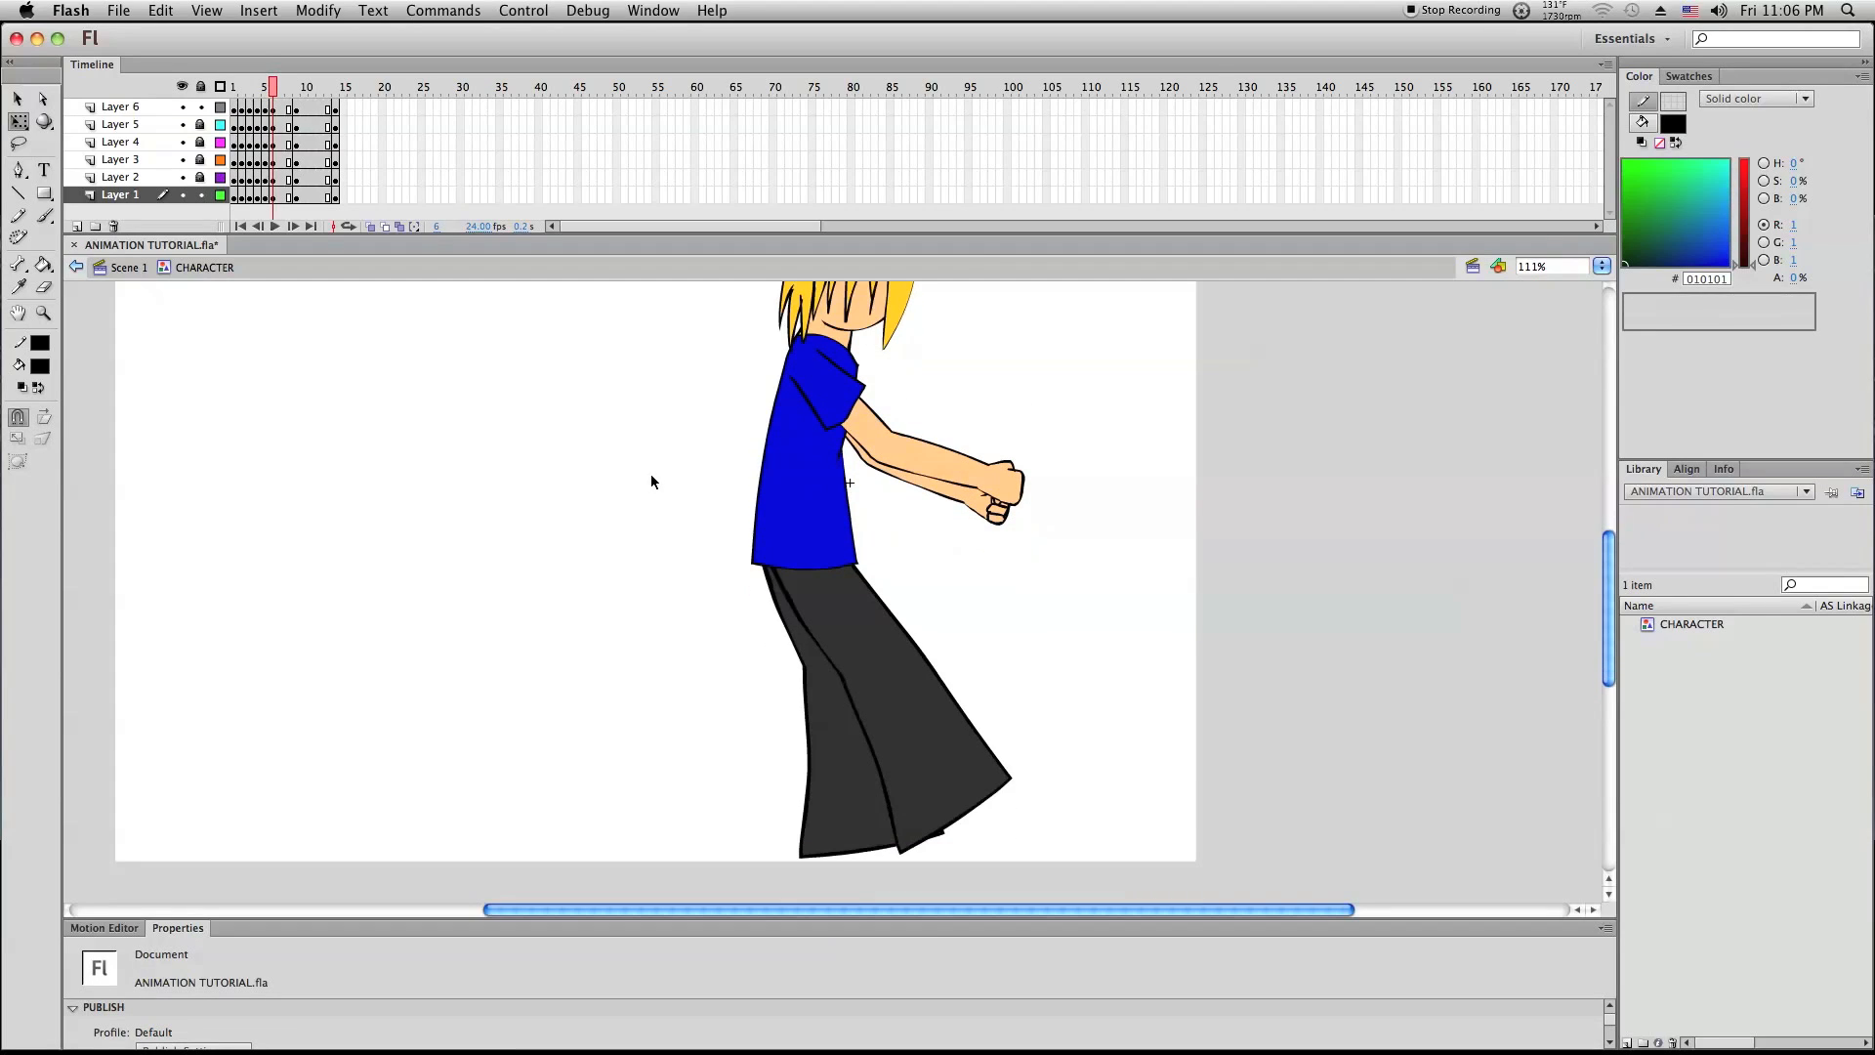
Compare frames 5 and 6, select both arms at frame 6 and nudge them up to Y -129.90
{"action": "left_click_drag", "start_coordinate": [275, 93], "coordinate": [274, 108]}
{"action": "left_click", "coordinate": [265, 117]}
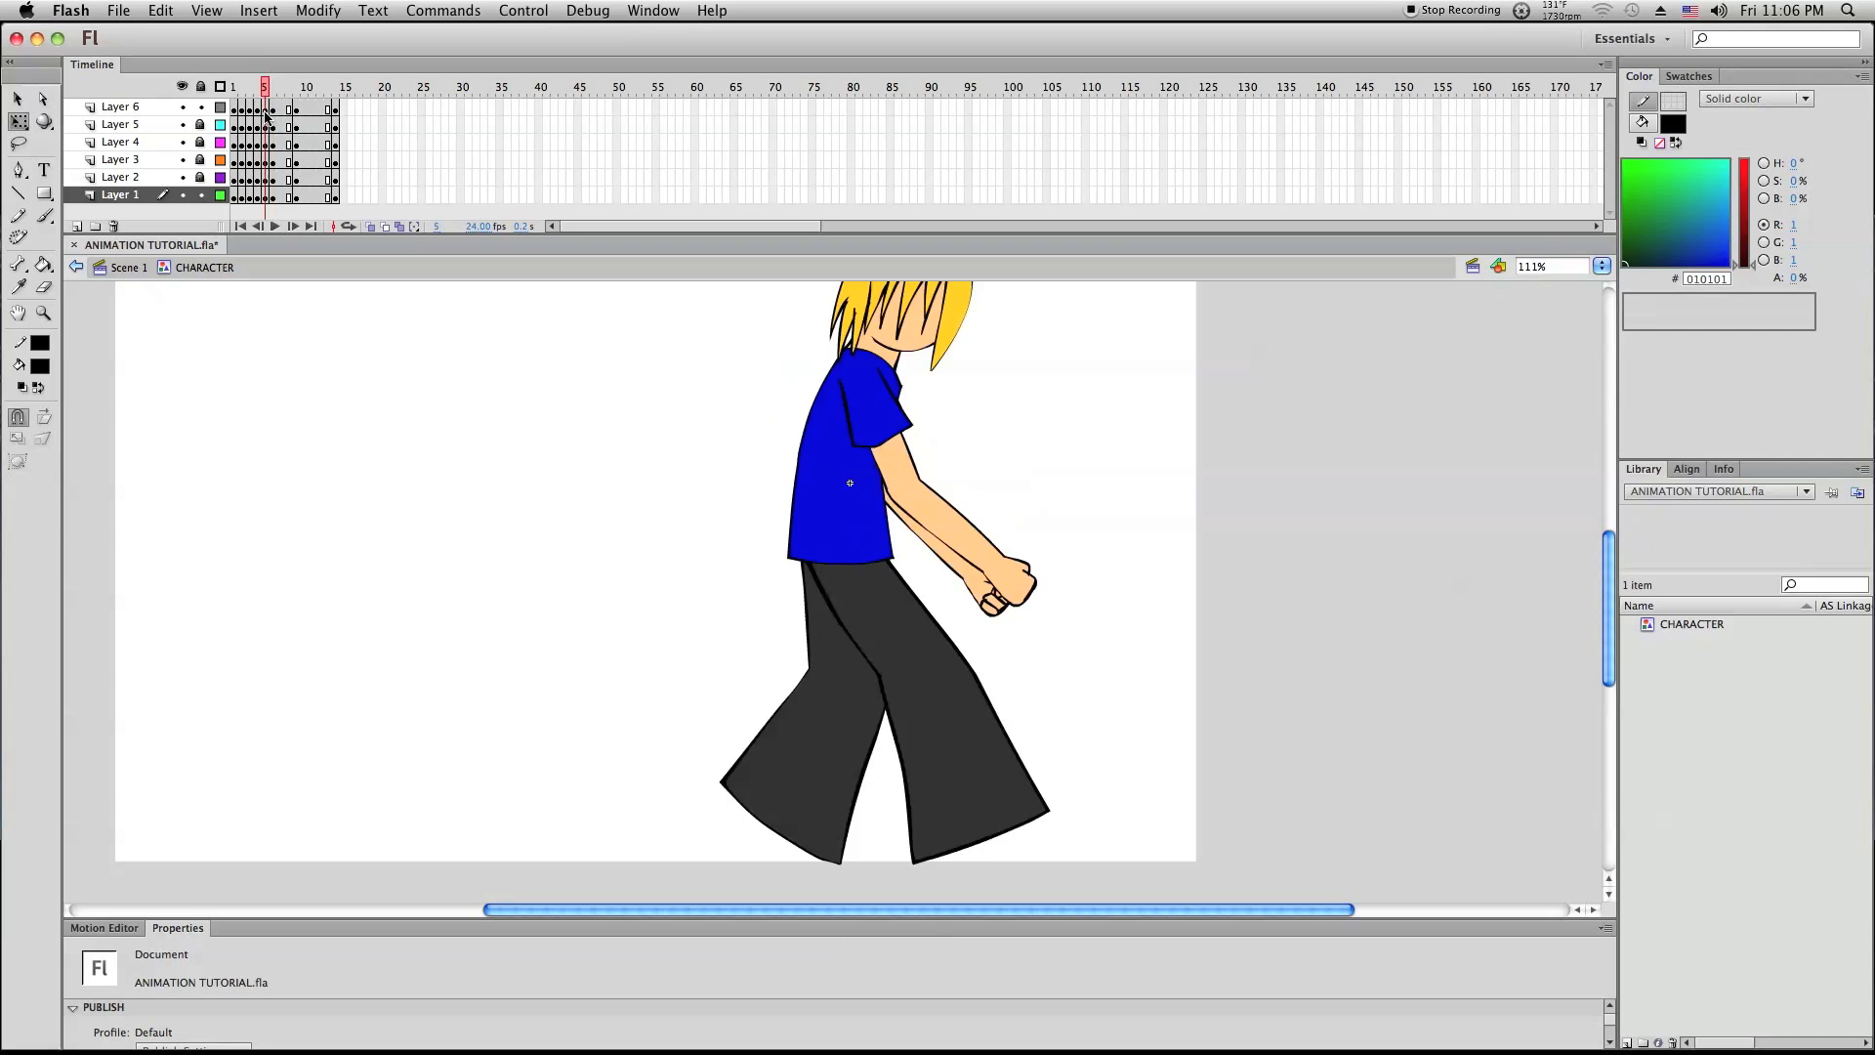
{"action": "left_click", "coordinate": [274, 118]}
{"action": "right_click", "coordinate": [512, 641]}
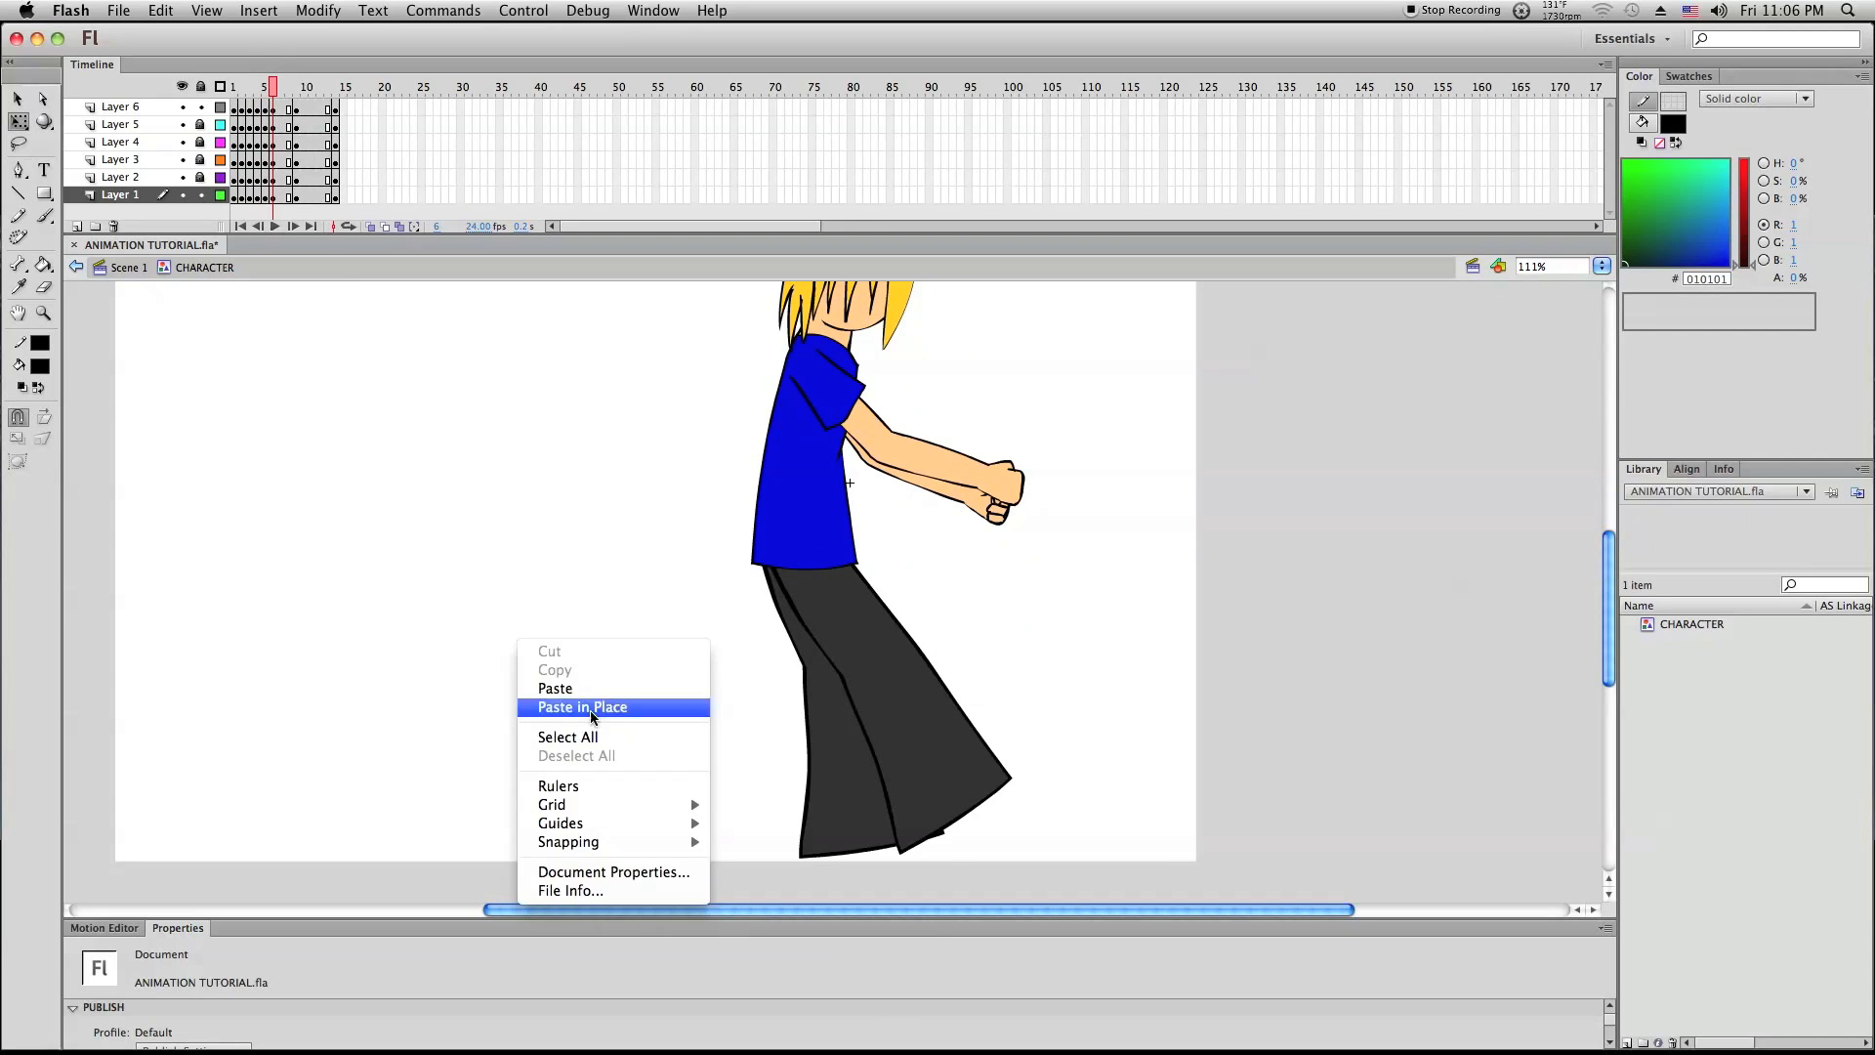
{"action": "left_click", "coordinate": [586, 739]}
{"action": "scroll", "coordinate": [640, 664], "scroll_direction": "up", "scroll_amount": 2}
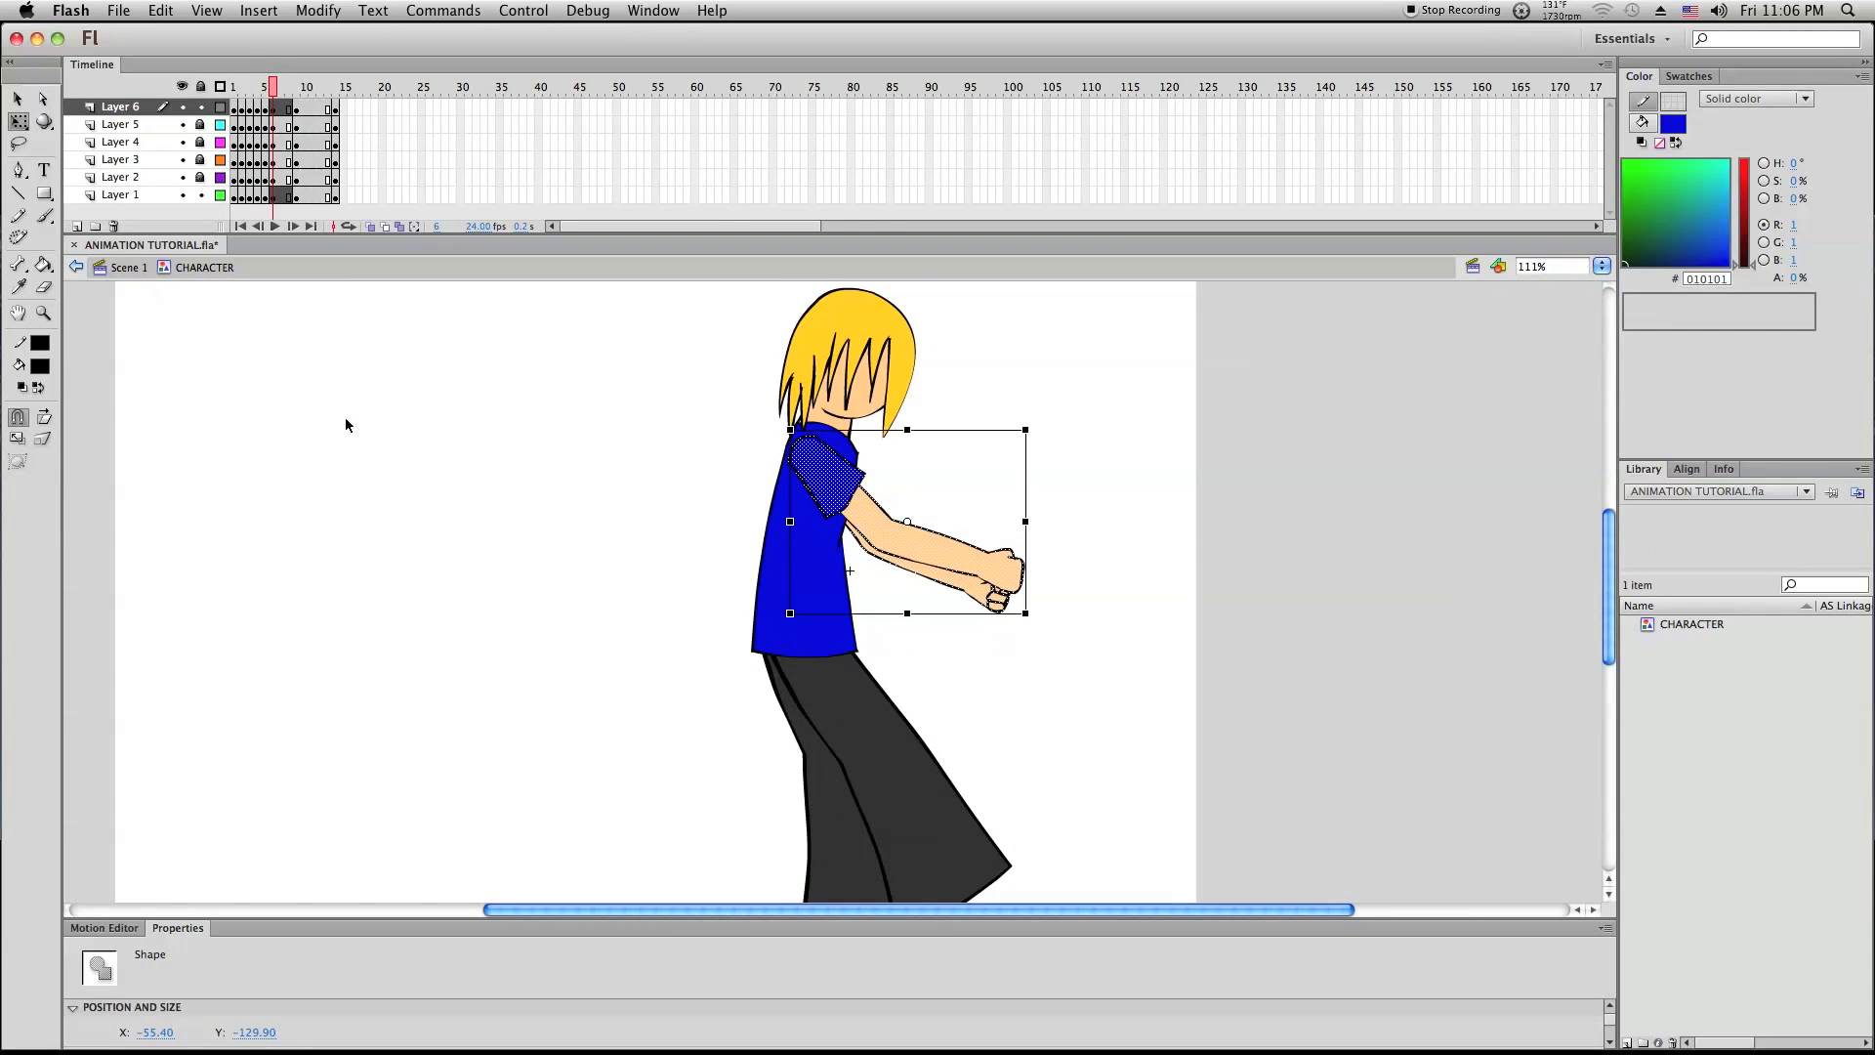
{"action": "left_click", "coordinate": [280, 284]}
Select the whole character with all layers unlocked, tilt it slightly counterclockwise and position it at X -103.00, Y -261.05
{"action": "right_click", "coordinate": [235, 437]}
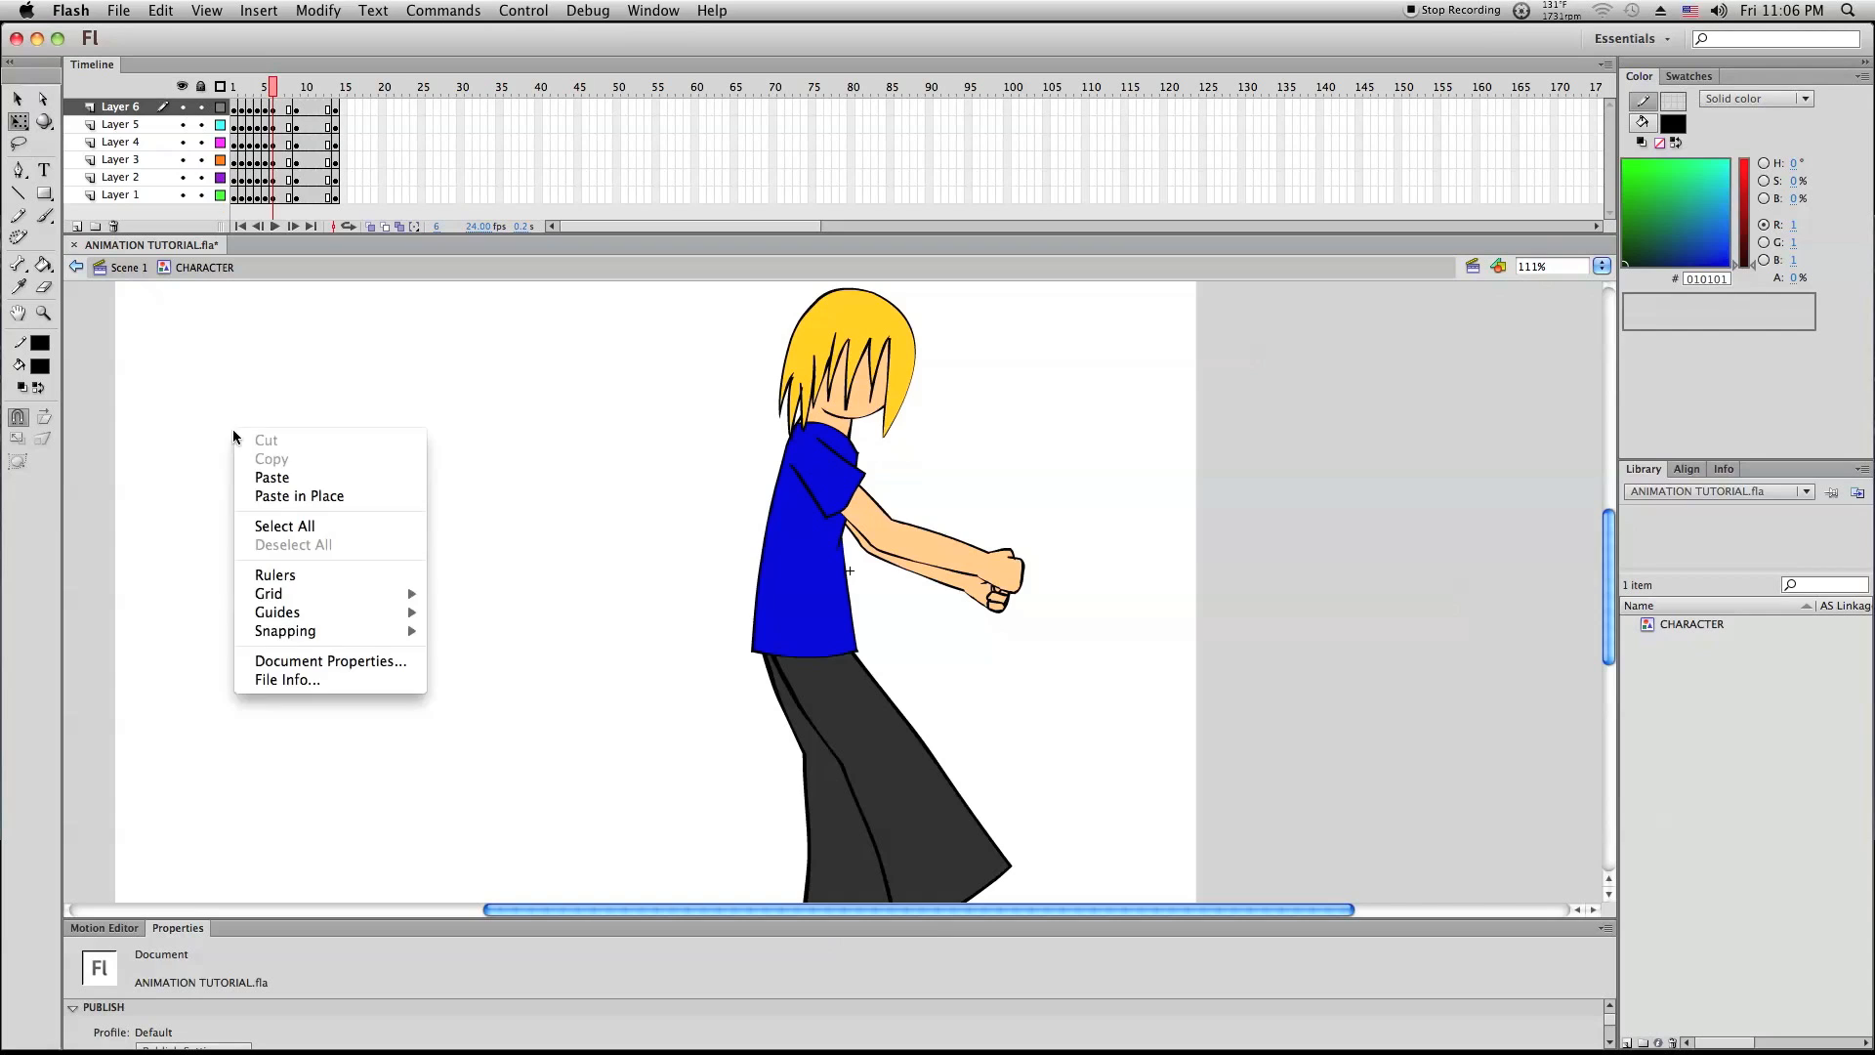
{"action": "left_click", "coordinate": [306, 527]}
{"action": "key", "text": "Up"}
{"action": "key", "text": "Up"}
{"action": "scroll", "coordinate": [674, 424], "scroll_direction": "down", "scroll_amount": 2}
{"action": "scroll", "coordinate": [675, 425], "scroll_direction": "up", "scroll_amount": 2}
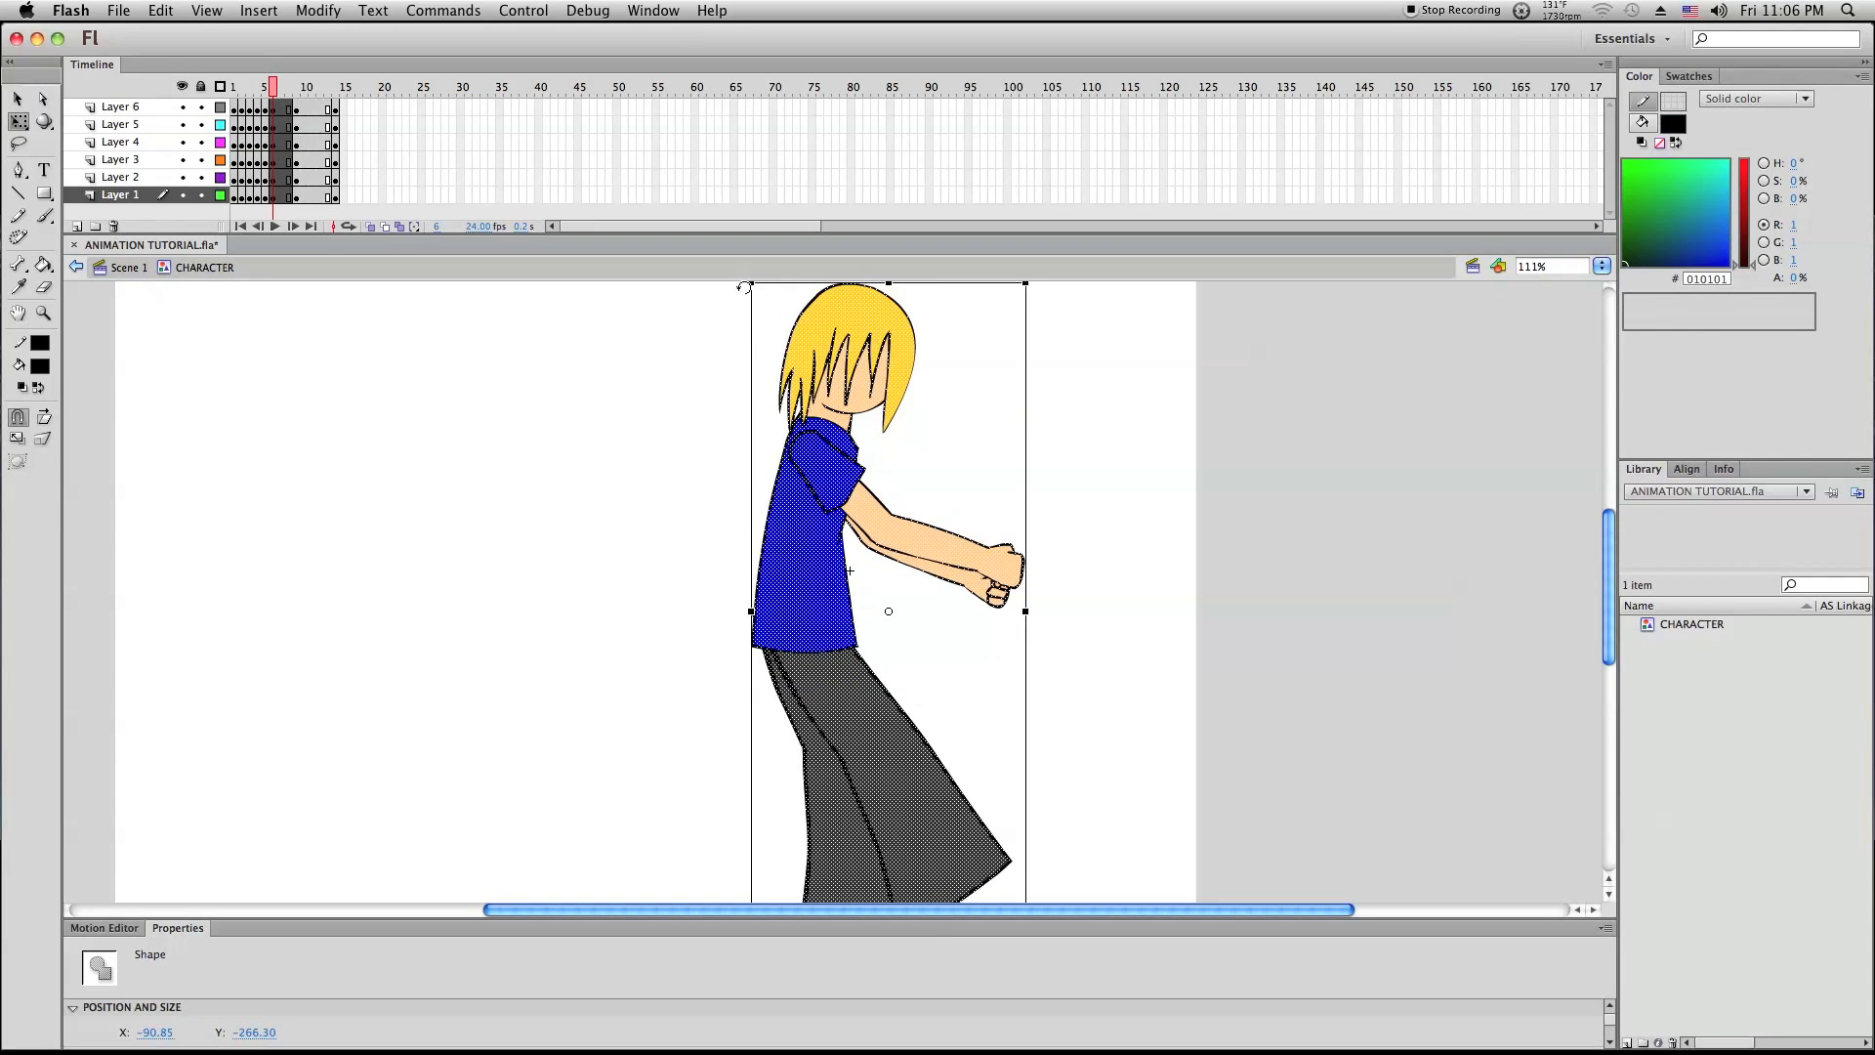
{"action": "left_click_drag", "start_coordinate": [743, 284], "coordinate": [705, 298]}
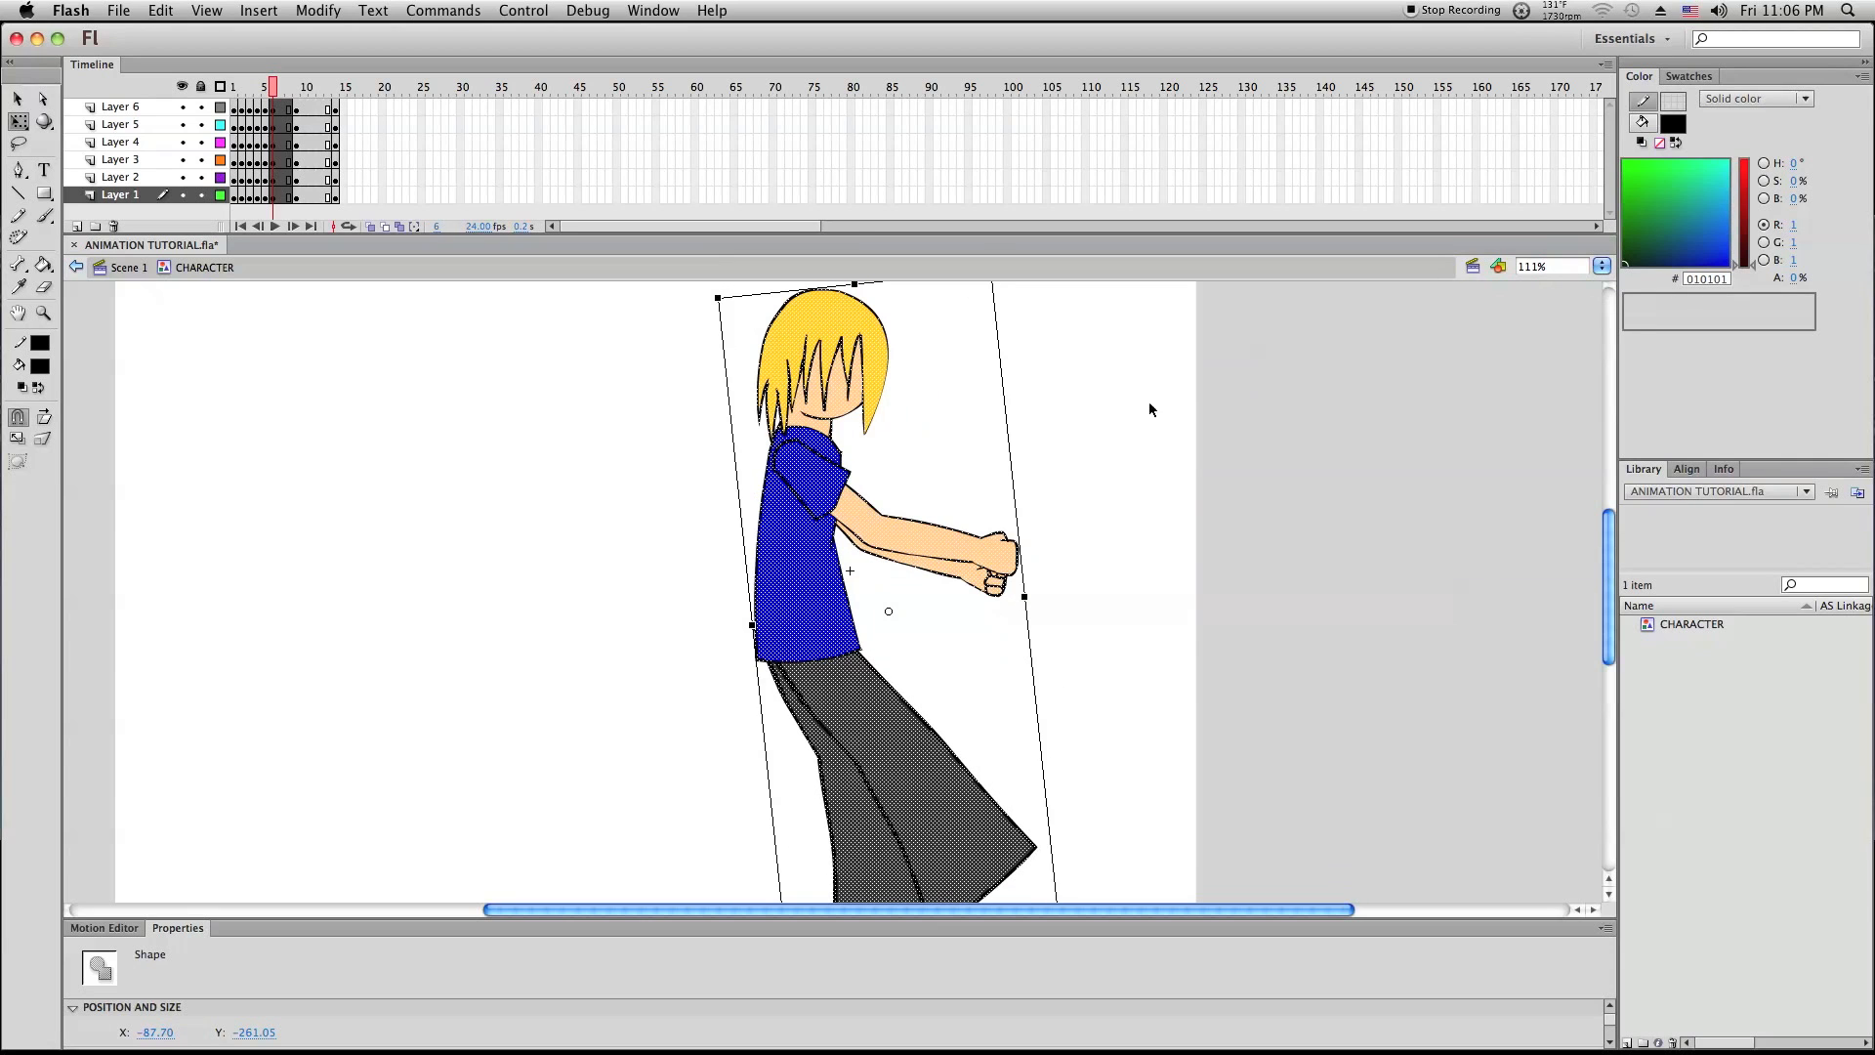
{"action": "left_click", "coordinate": [1263, 435]}
{"action": "scroll", "coordinate": [1263, 435], "scroll_direction": "down", "scroll_amount": 1}
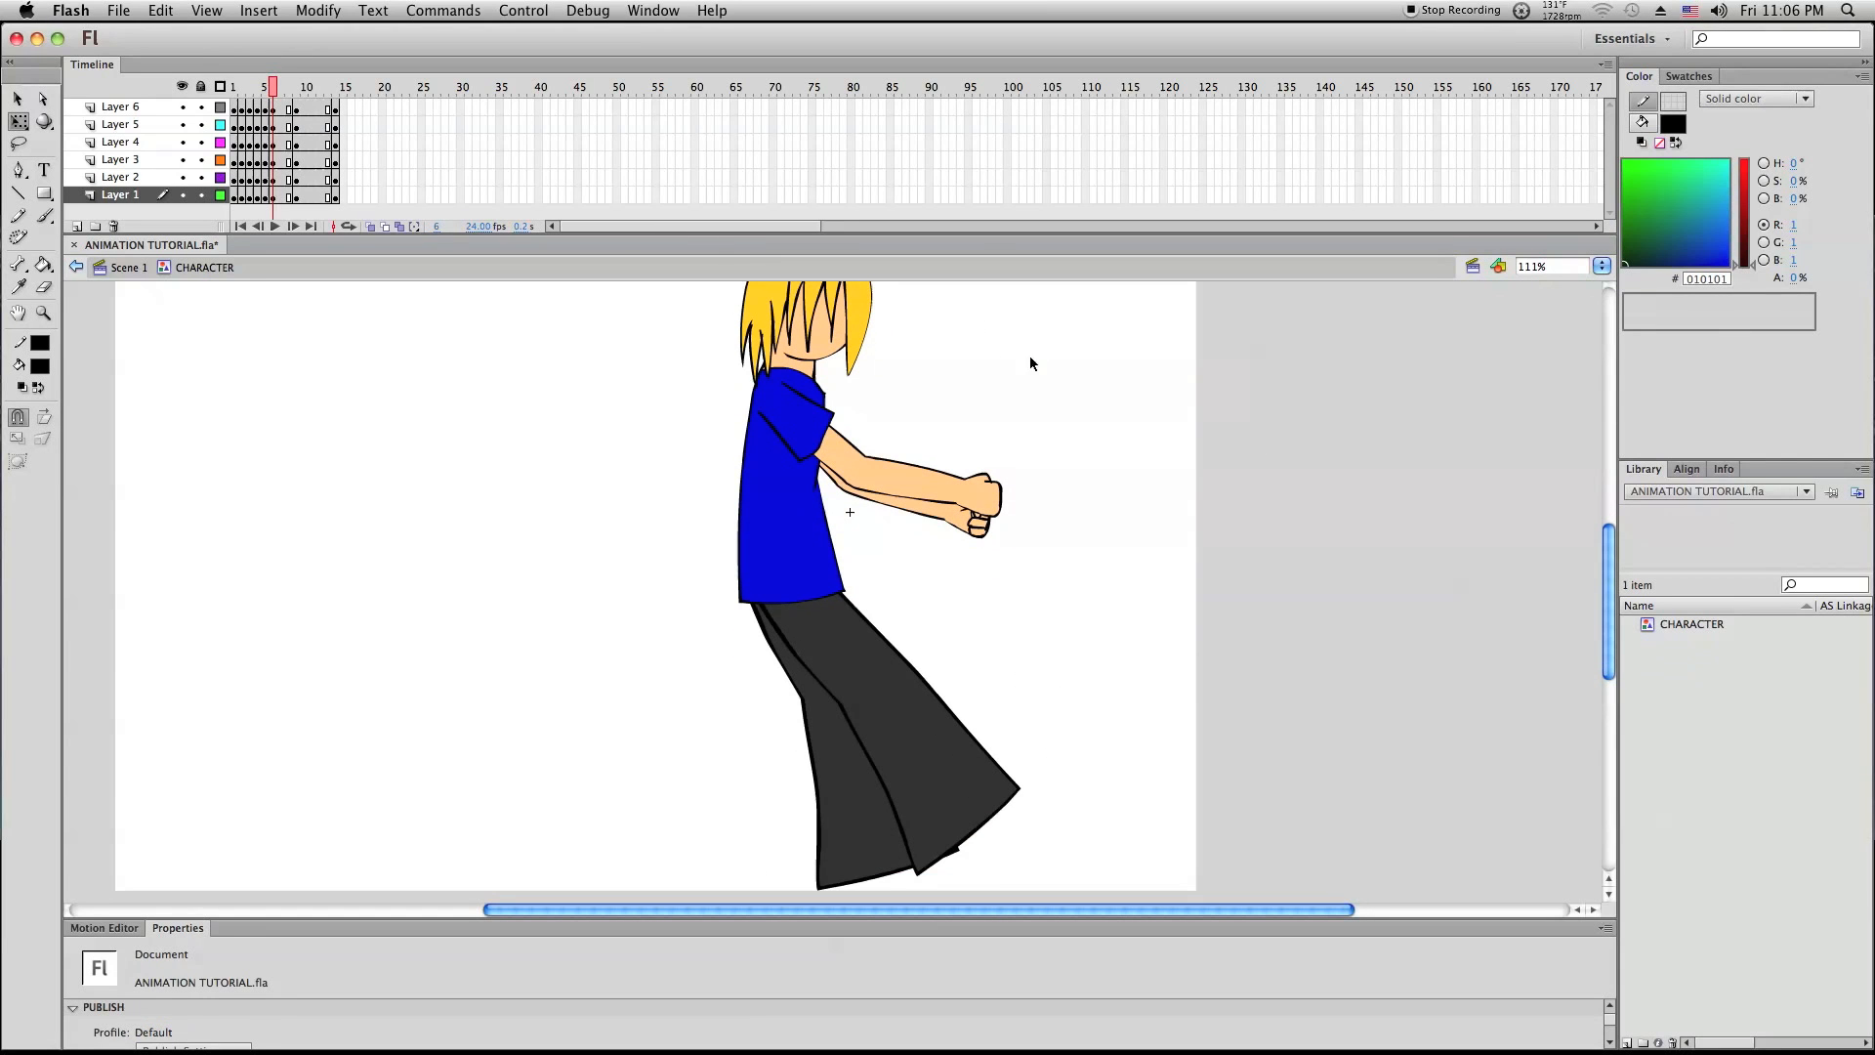
Scrub through frames 1 to 8 with the whole stage in view to review the transition from walking to falling
{"action": "left_click_drag", "start_coordinate": [273, 88], "coordinate": [224, 90]}
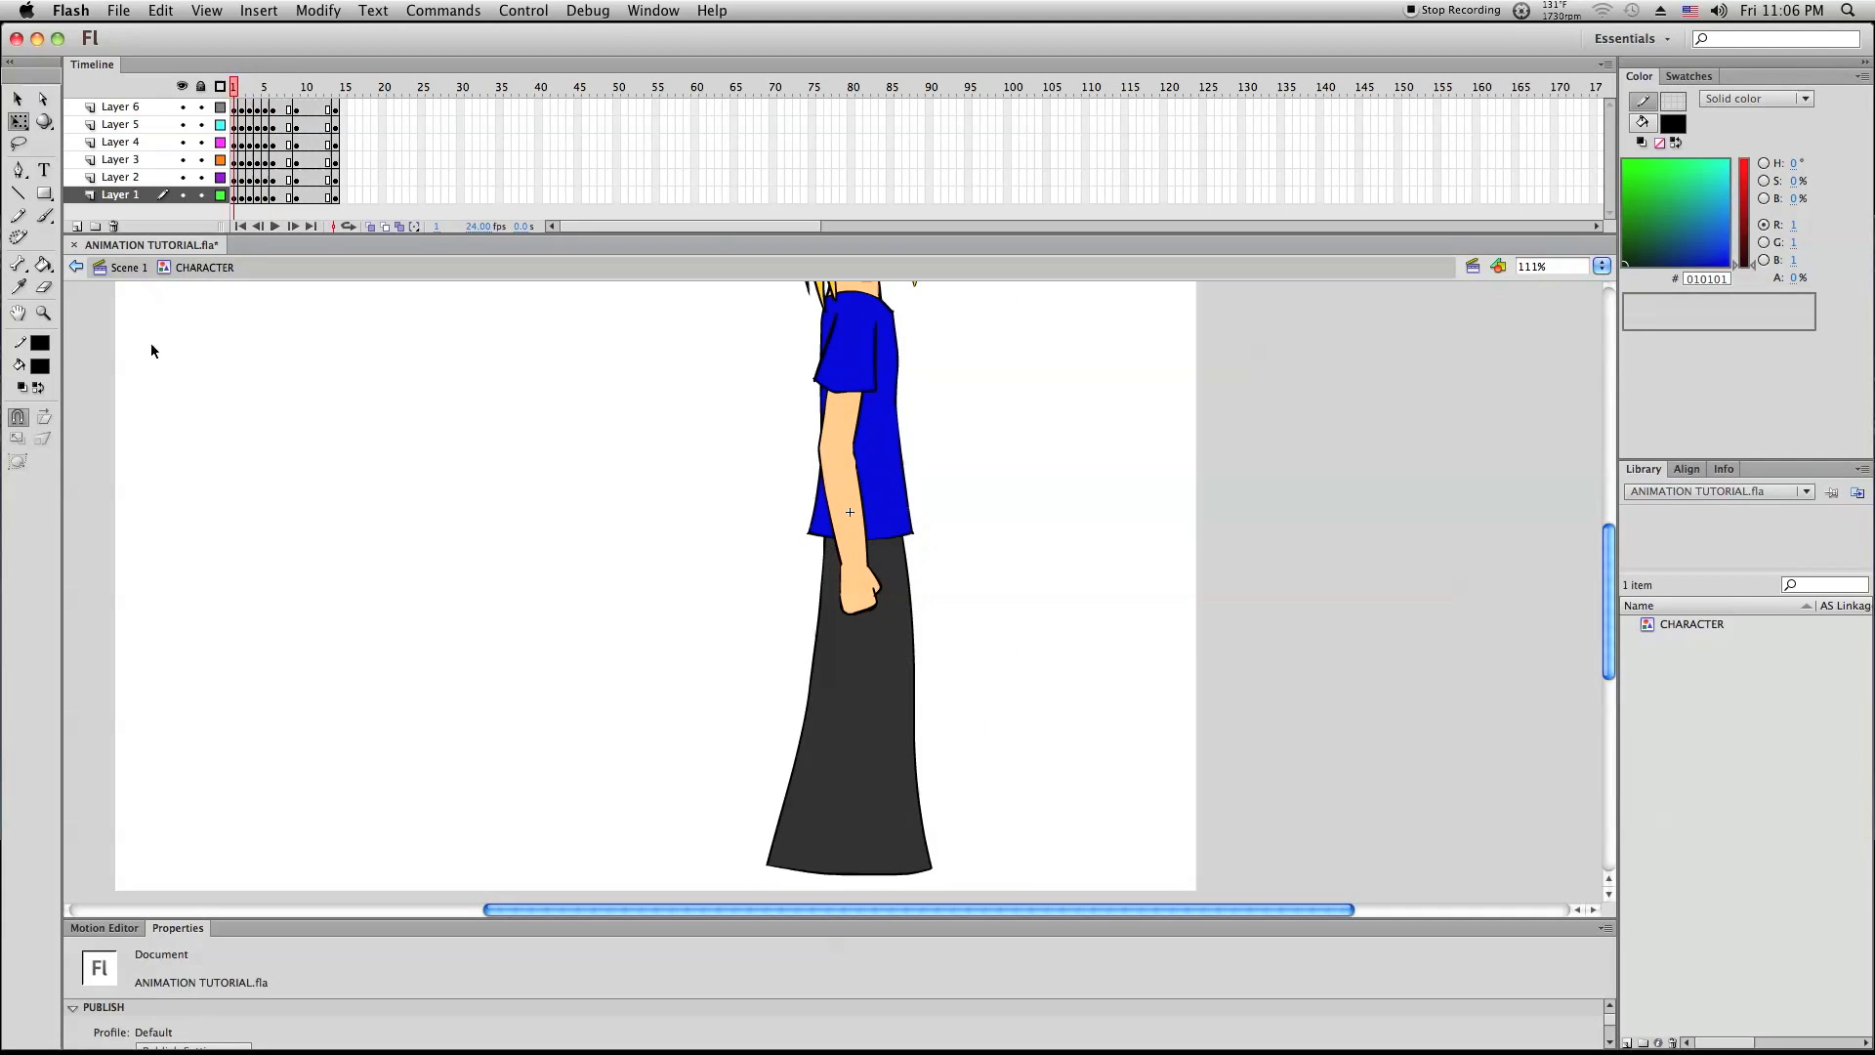
{"action": "left_click", "coordinate": [43, 312]}
{"action": "left_click", "coordinate": [571, 466]}
{"action": "left_click_drag", "start_coordinate": [663, 407], "coordinate": [1030, 852]}
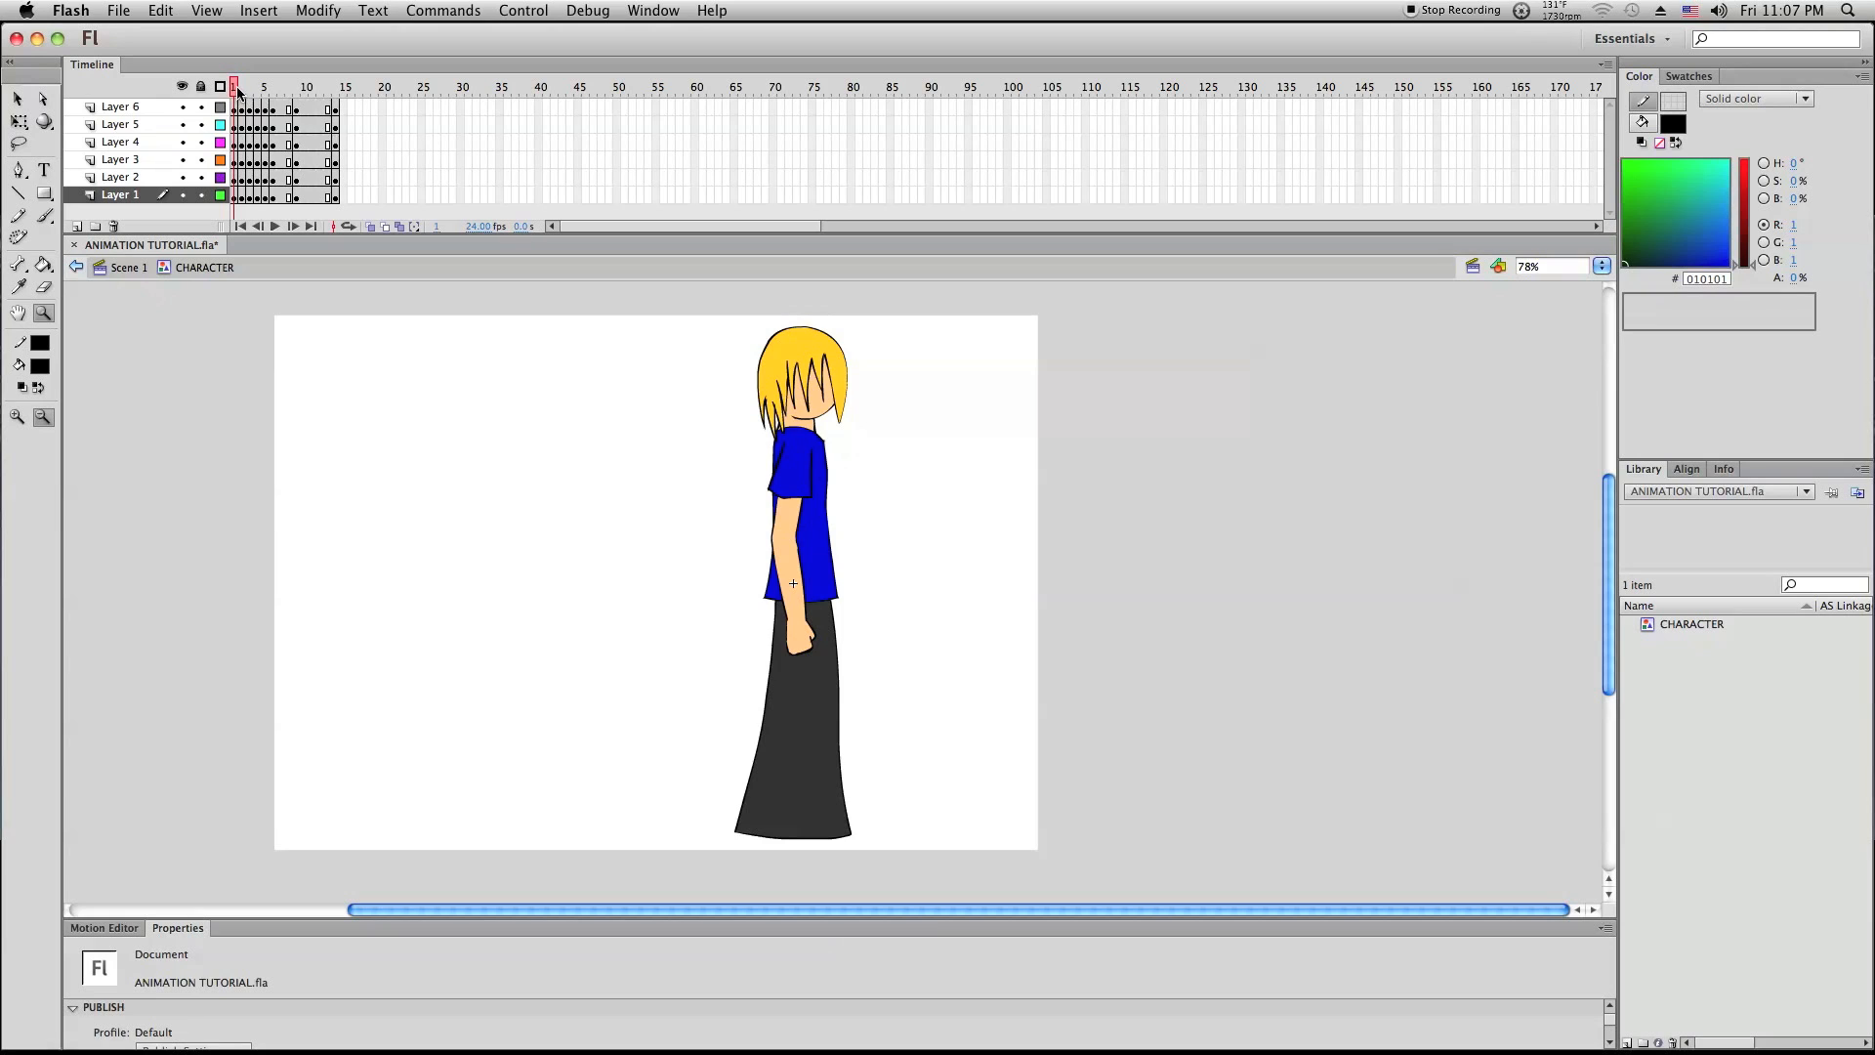
{"action": "left_click_drag", "start_coordinate": [237, 91], "coordinate": [284, 113]}
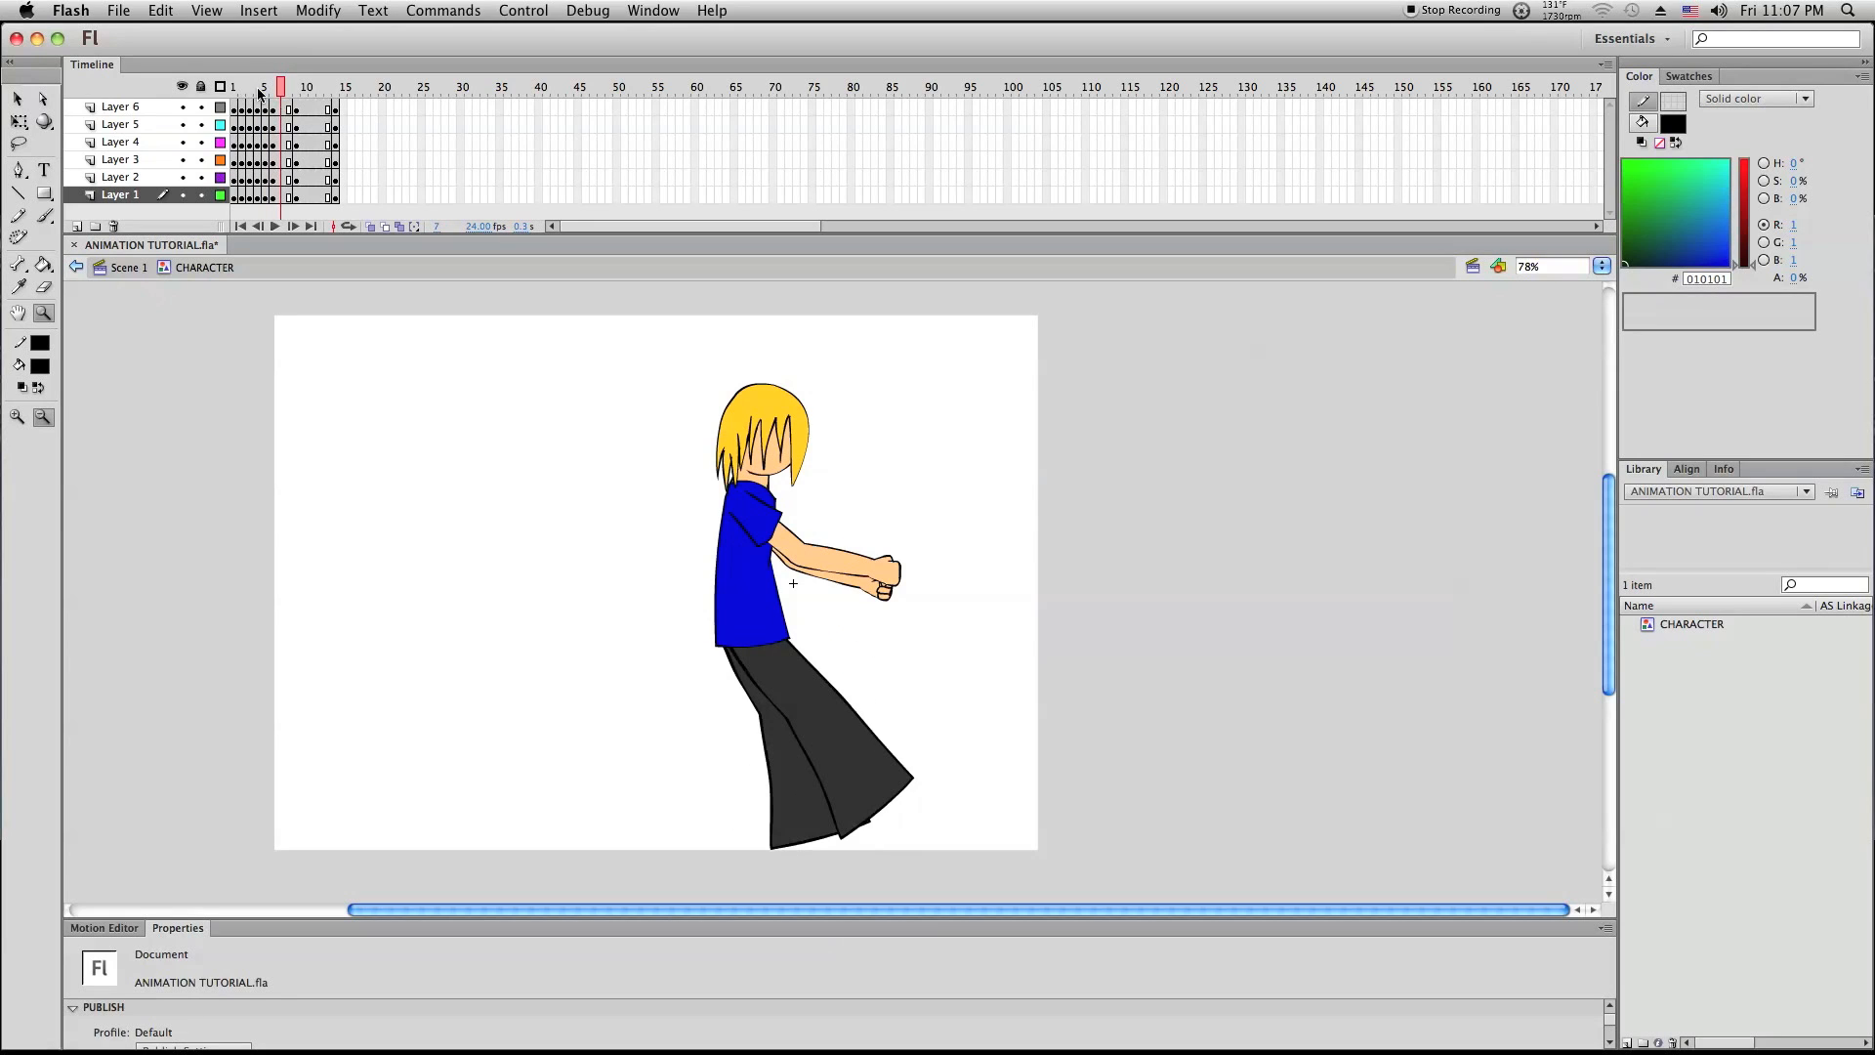
{"action": "left_click", "coordinate": [297, 91]}
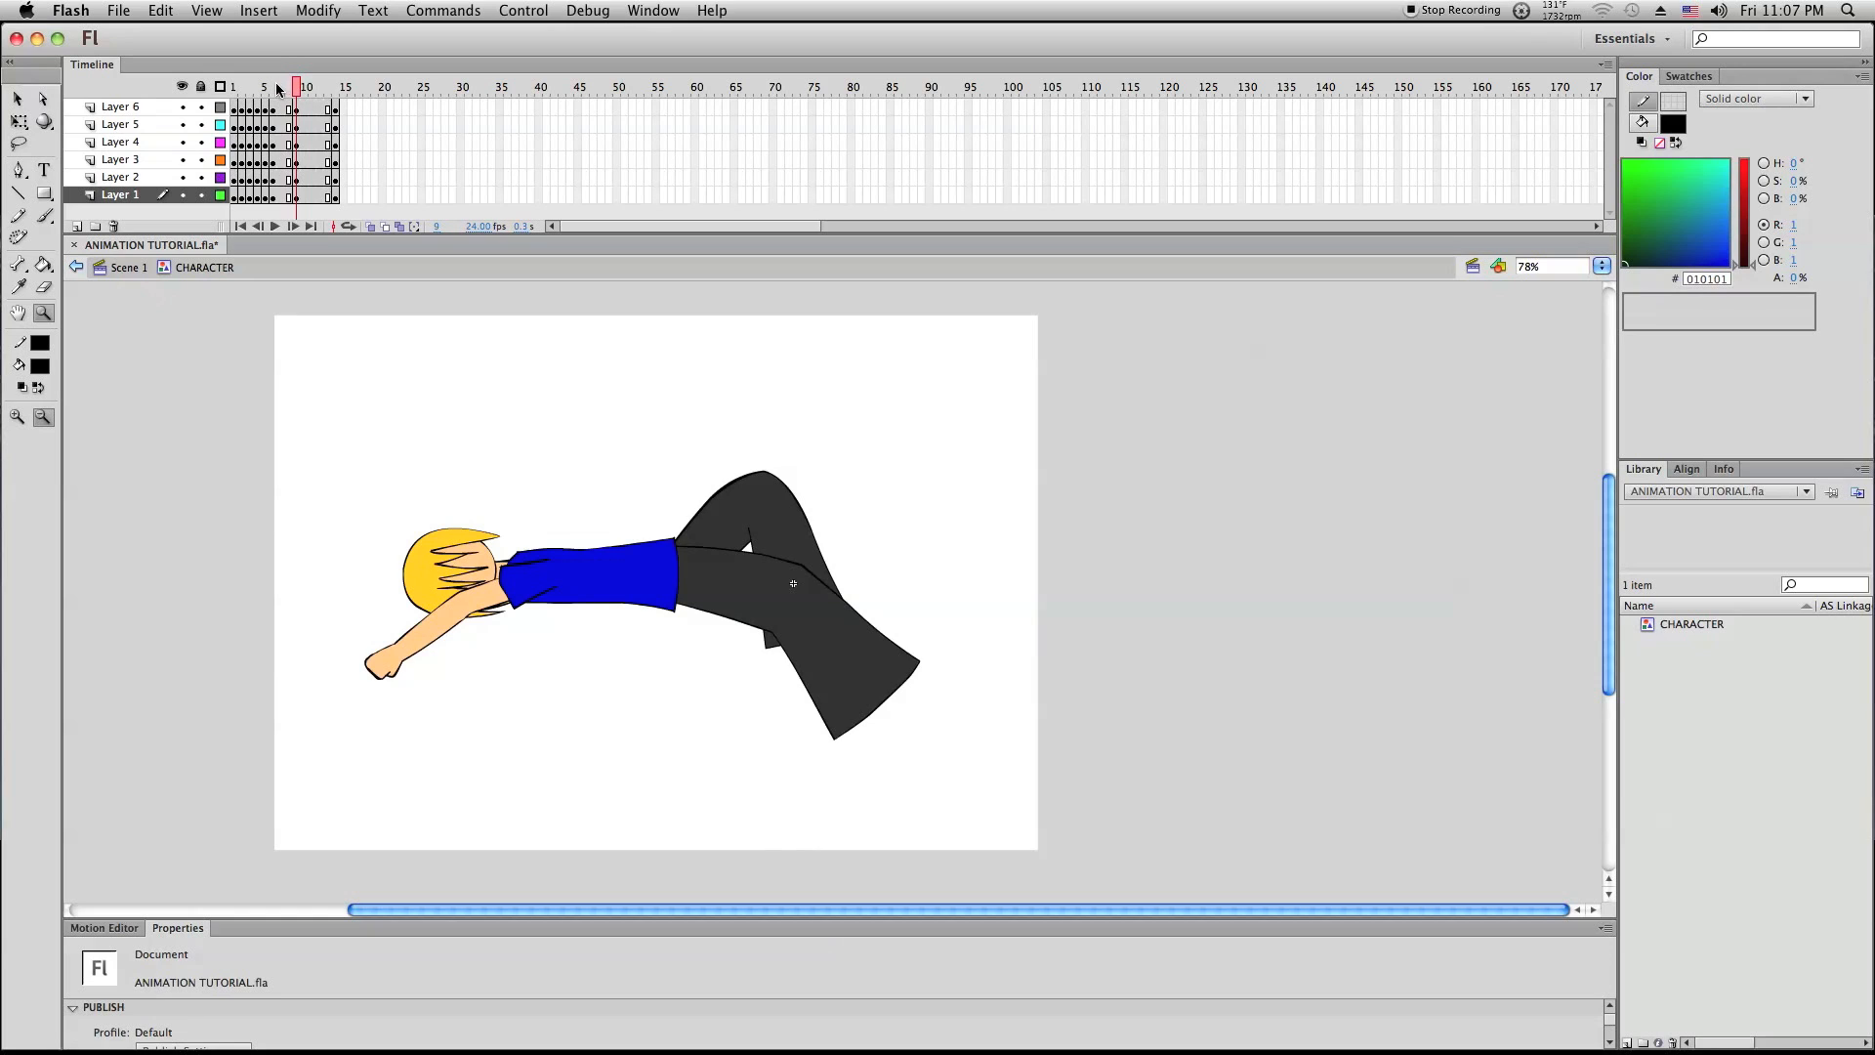
{"action": "left_click", "coordinate": [279, 89]}
{"action": "left_click", "coordinate": [280, 90]}
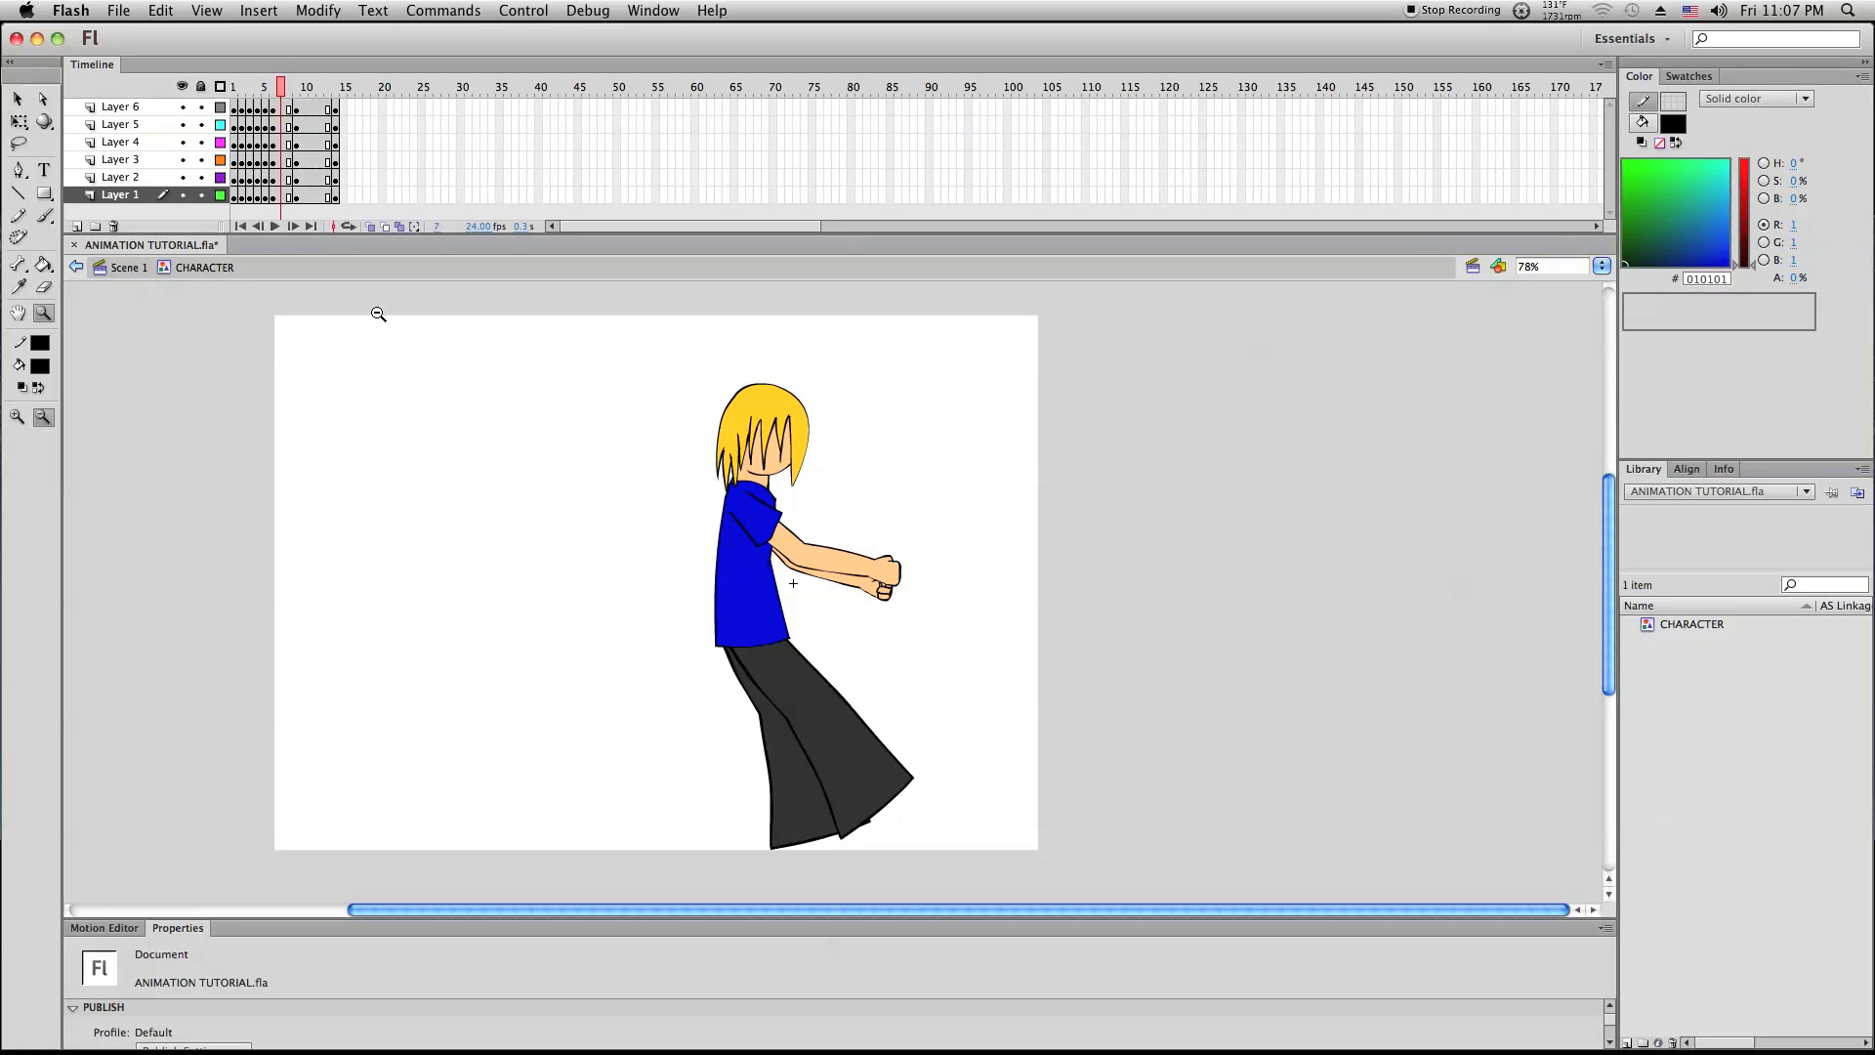
Turn on onion skinning at frame 7 and save the animation file
{"action": "left_click", "coordinate": [17, 98]}
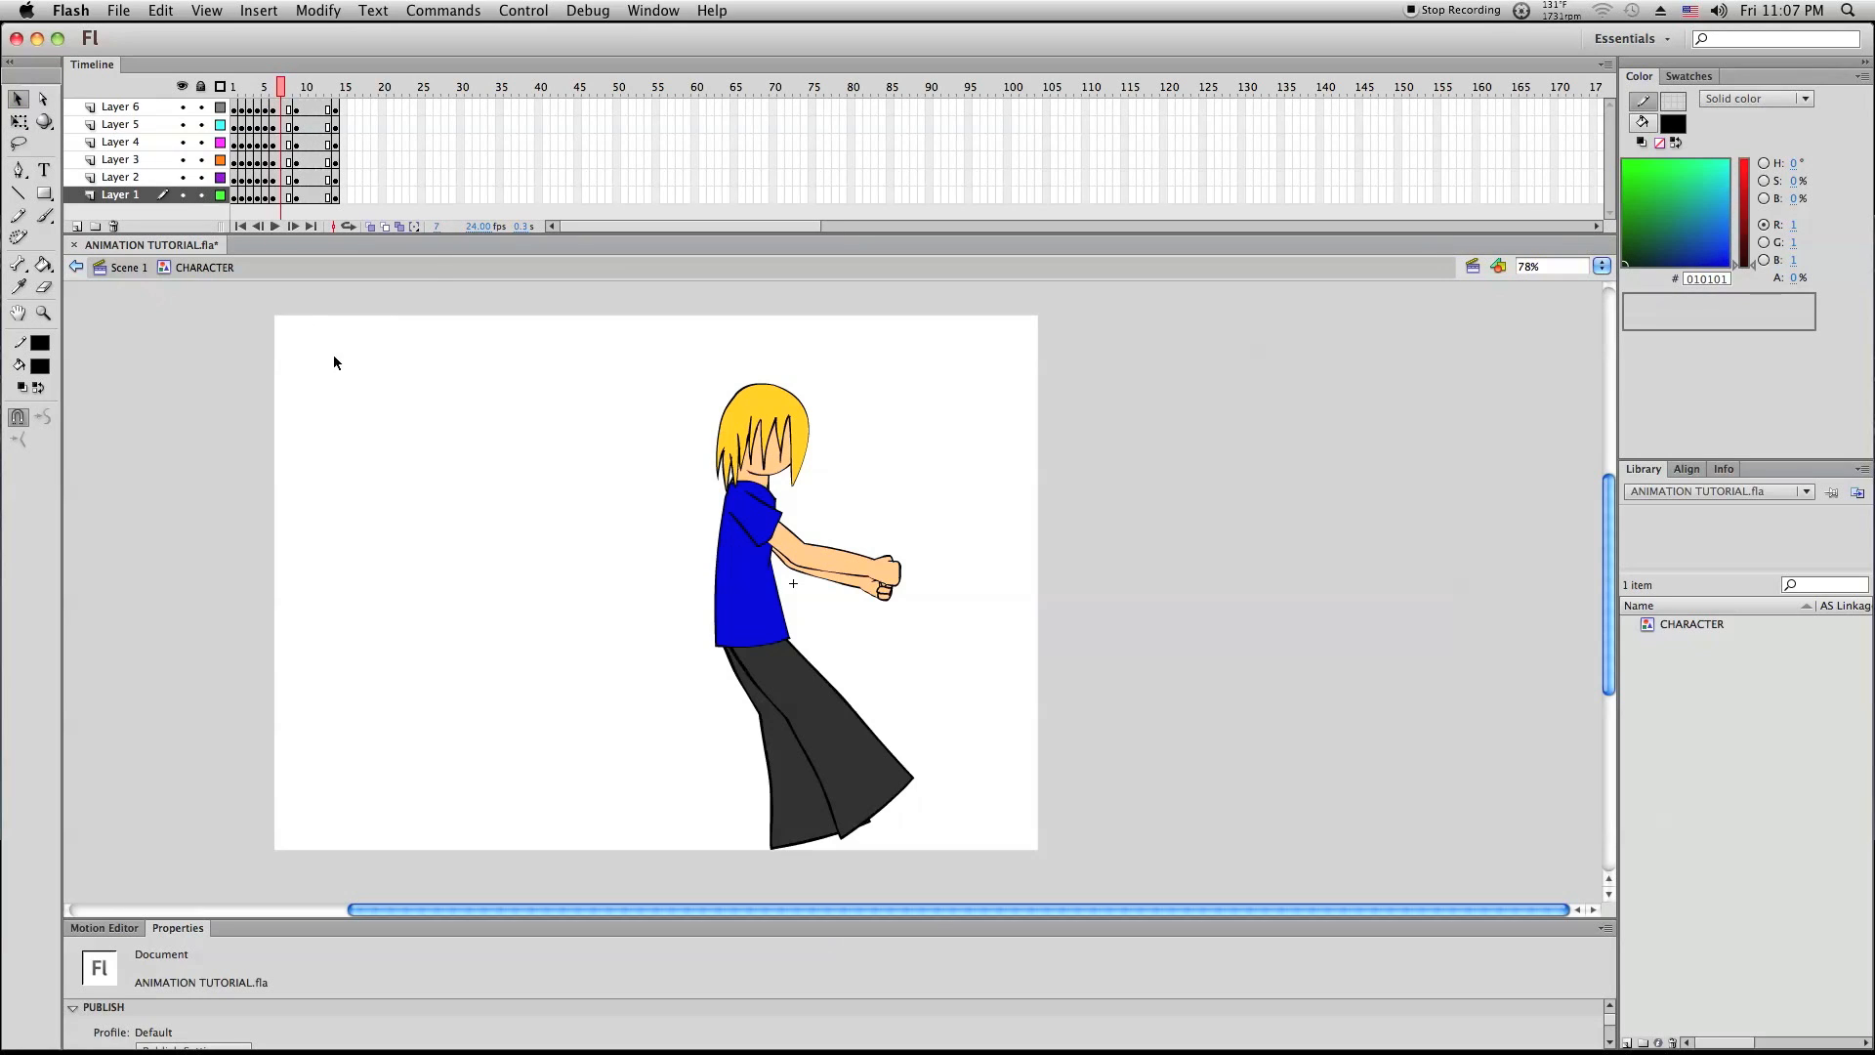
{"action": "left_click", "coordinate": [371, 225]}
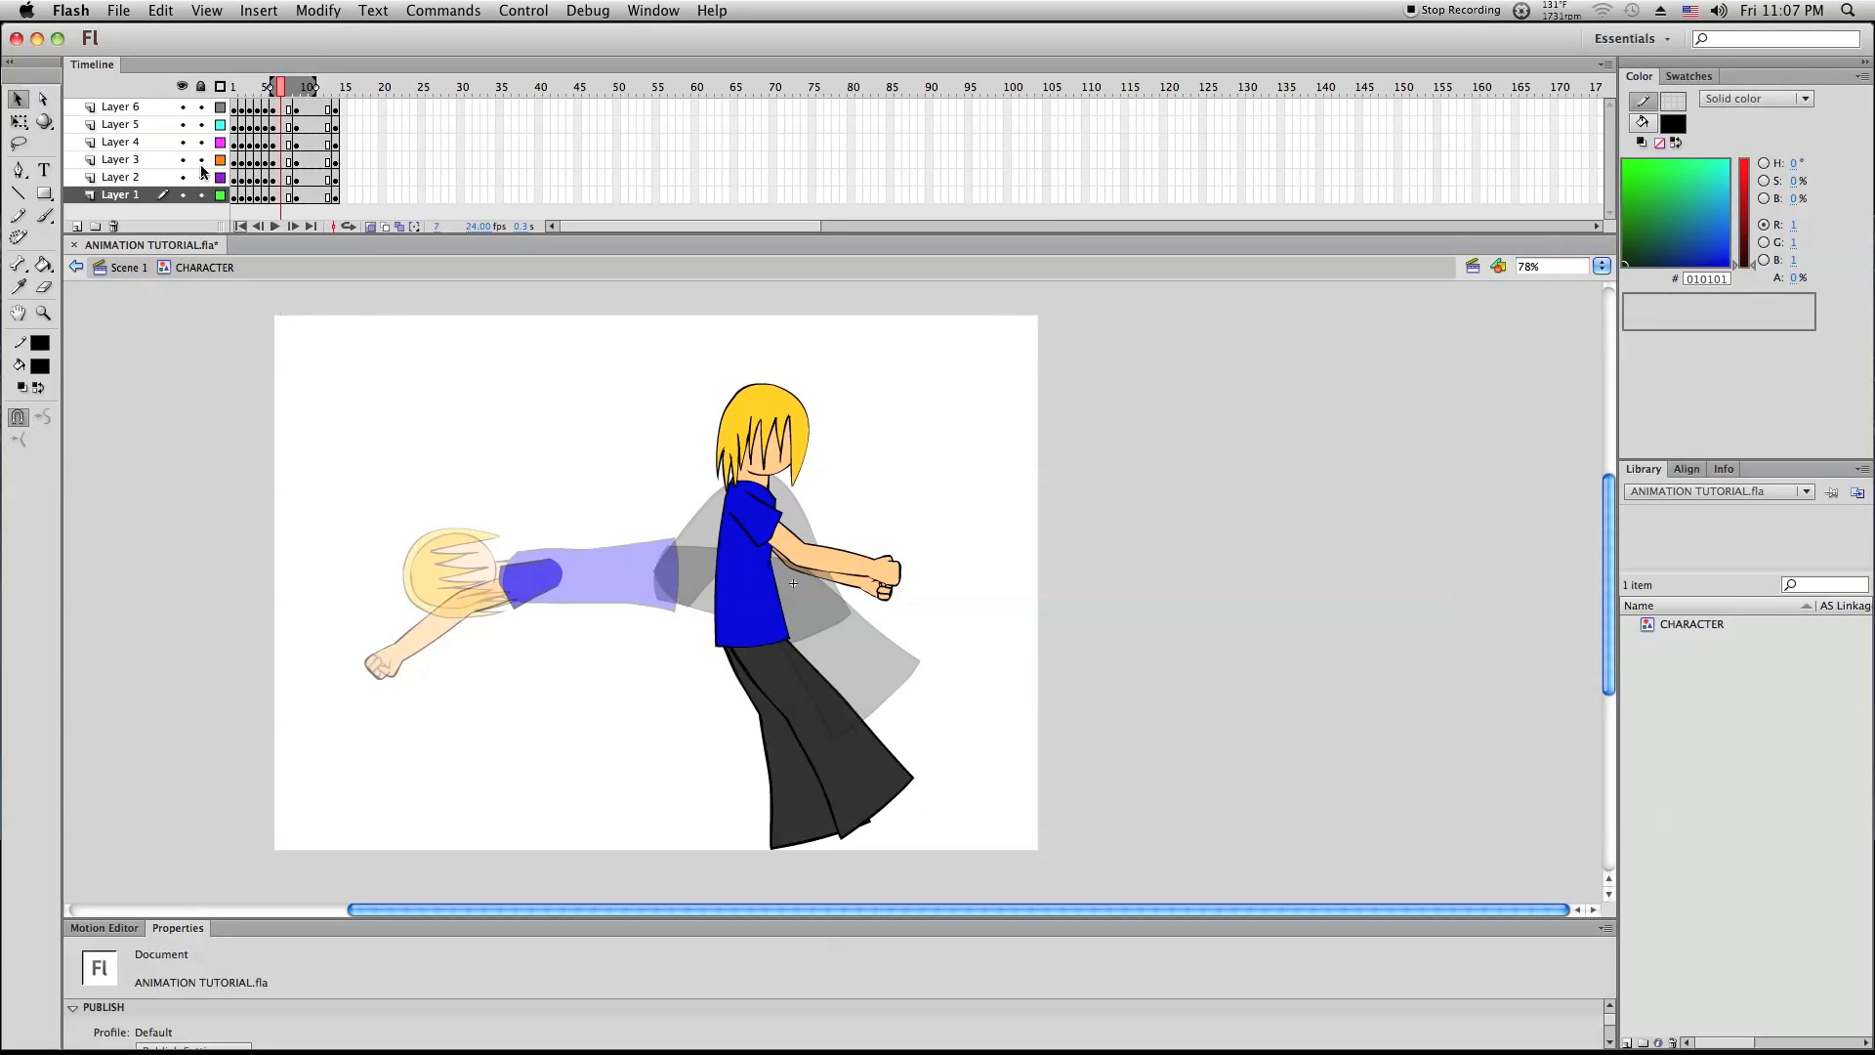
{"action": "left_click", "coordinate": [119, 10]}
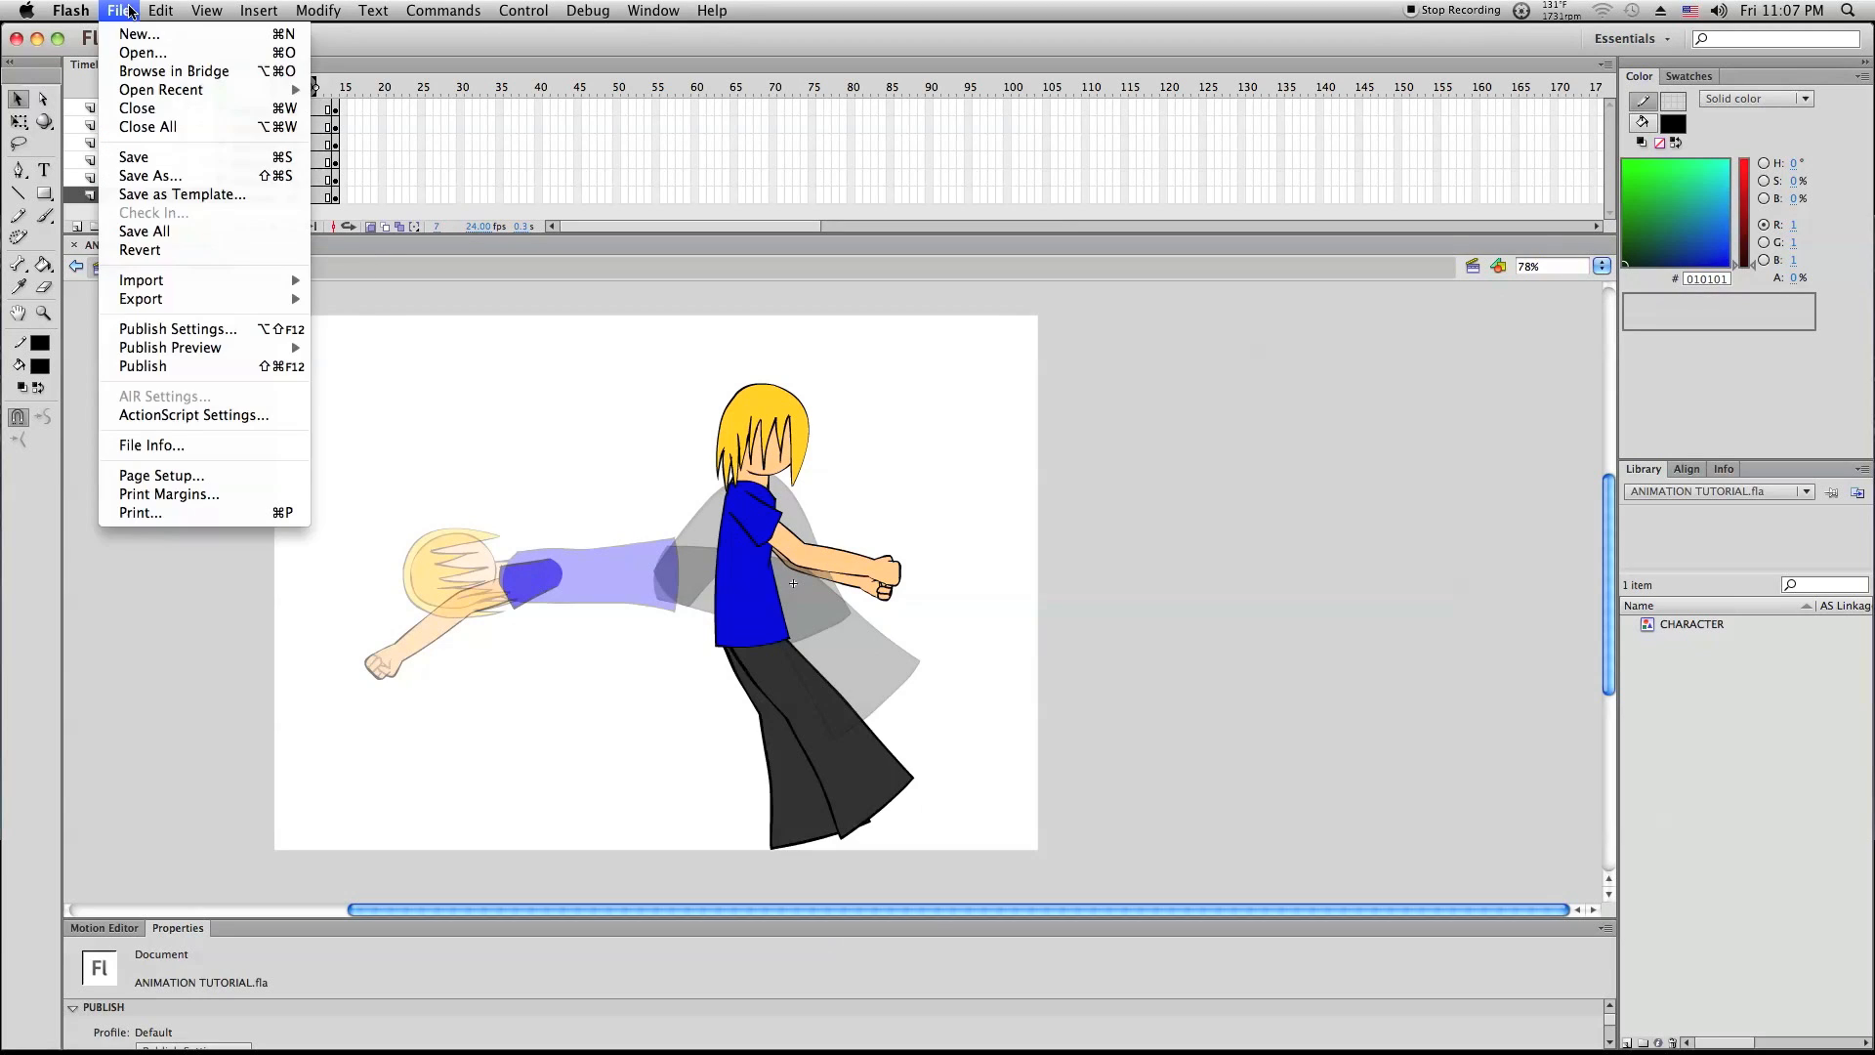
{"action": "left_click", "coordinate": [147, 158]}
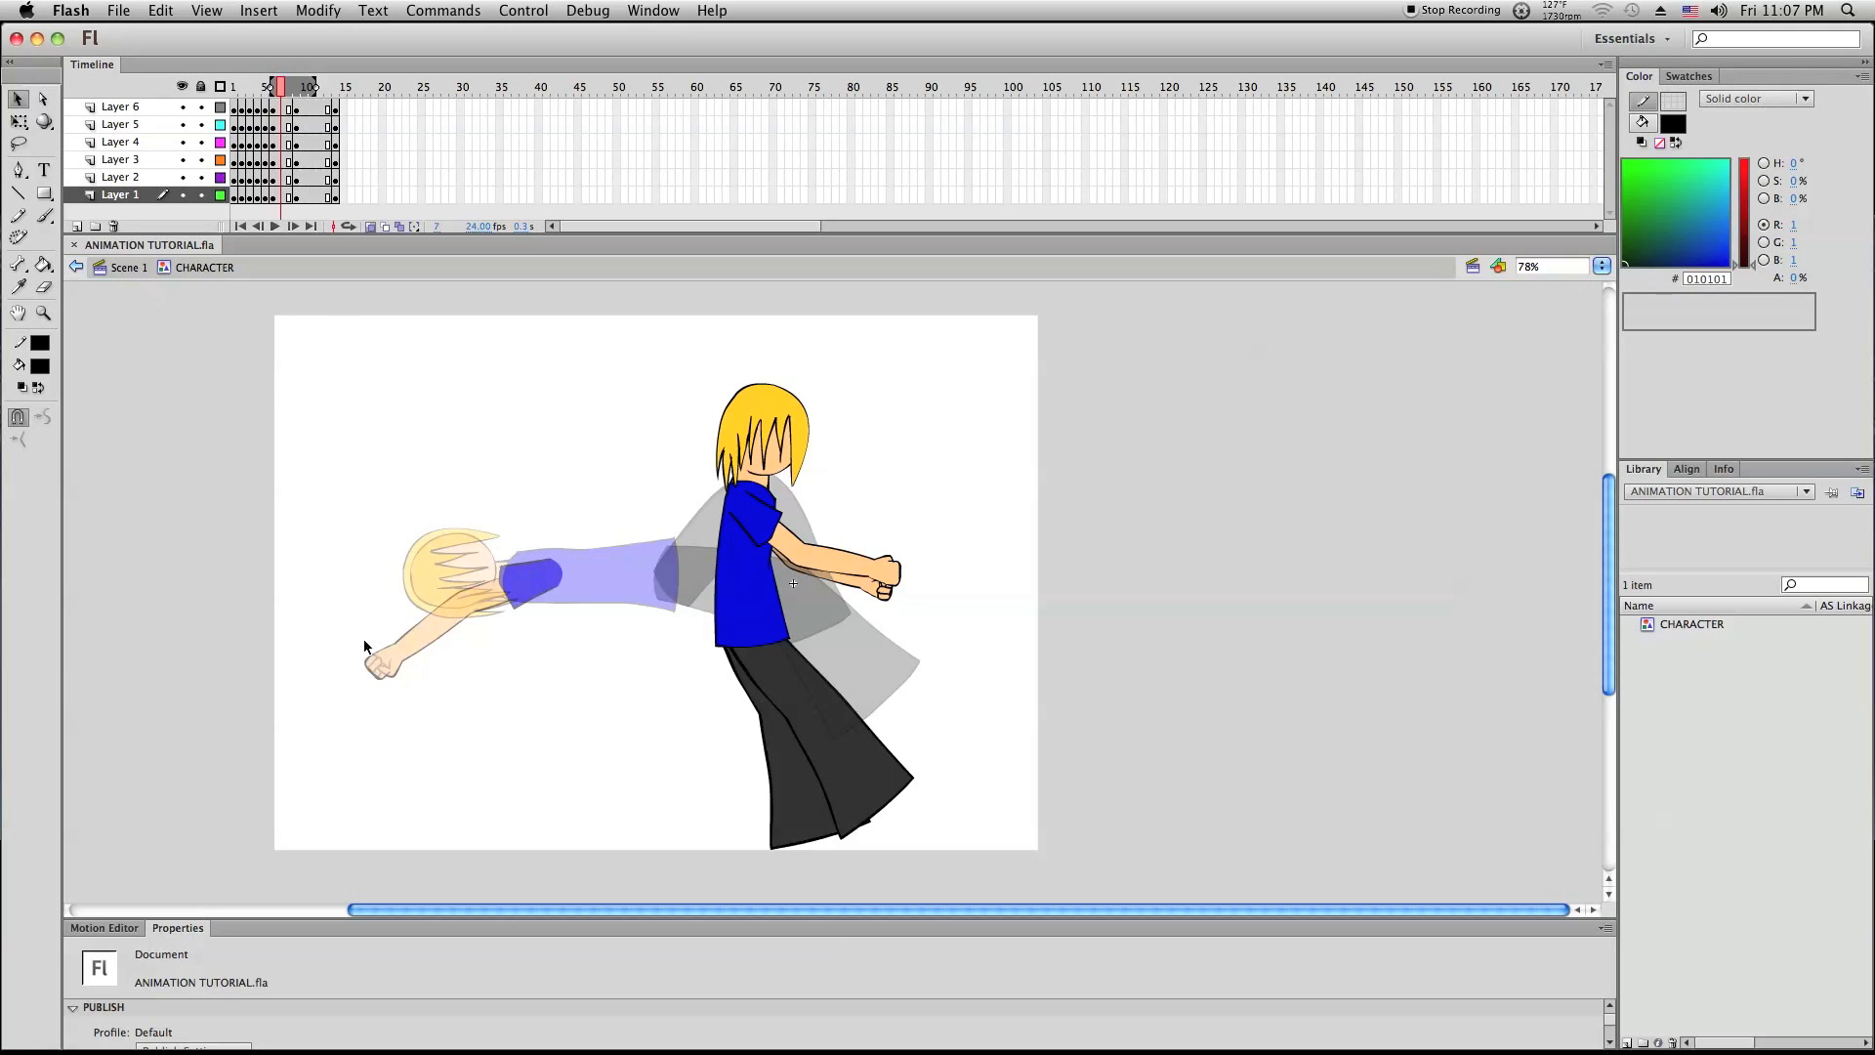
Insert keyframes at frame 7 on all six layers
{"action": "left_click_drag", "start_coordinate": [317, 323], "coordinate": [299, 356]}
{"action": "left_click", "coordinate": [282, 143]}
{"action": "left_click_drag", "start_coordinate": [283, 88], "coordinate": [283, 197]}
{"action": "right_click", "coordinate": [283, 197]}
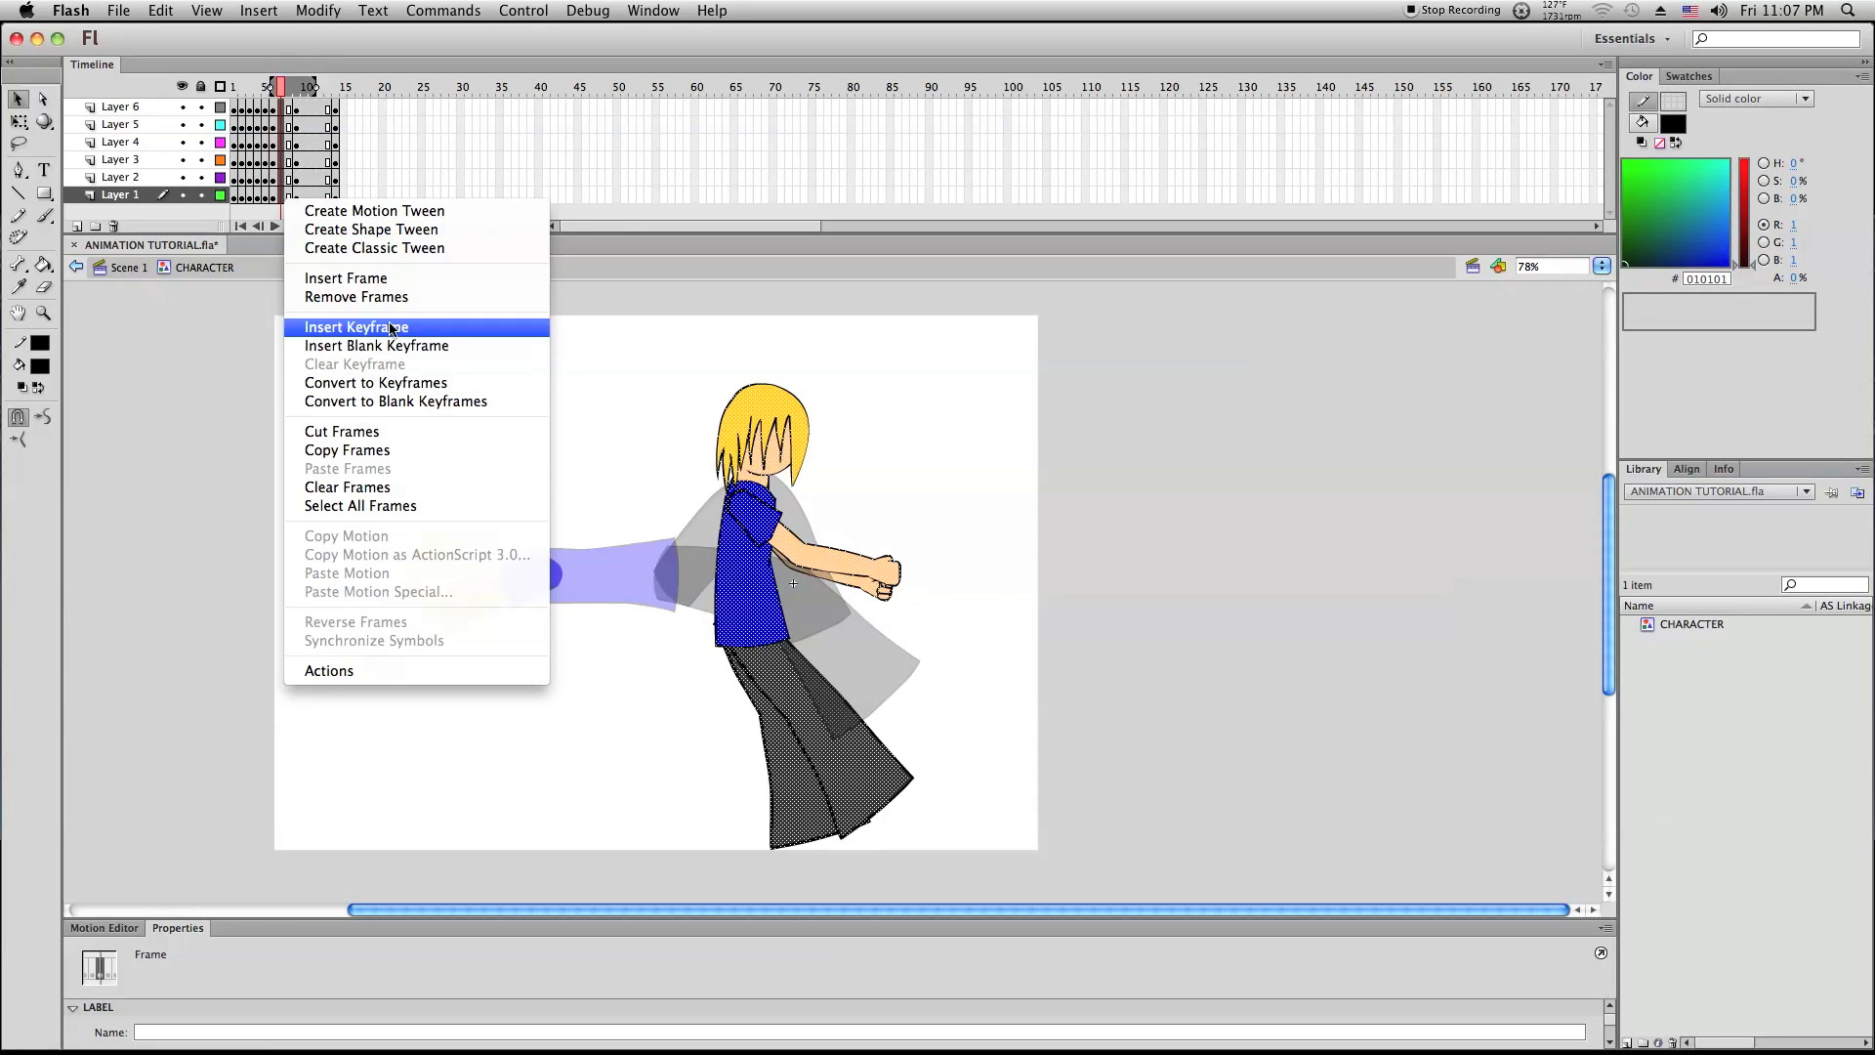
{"action": "left_click", "coordinate": [356, 326]}
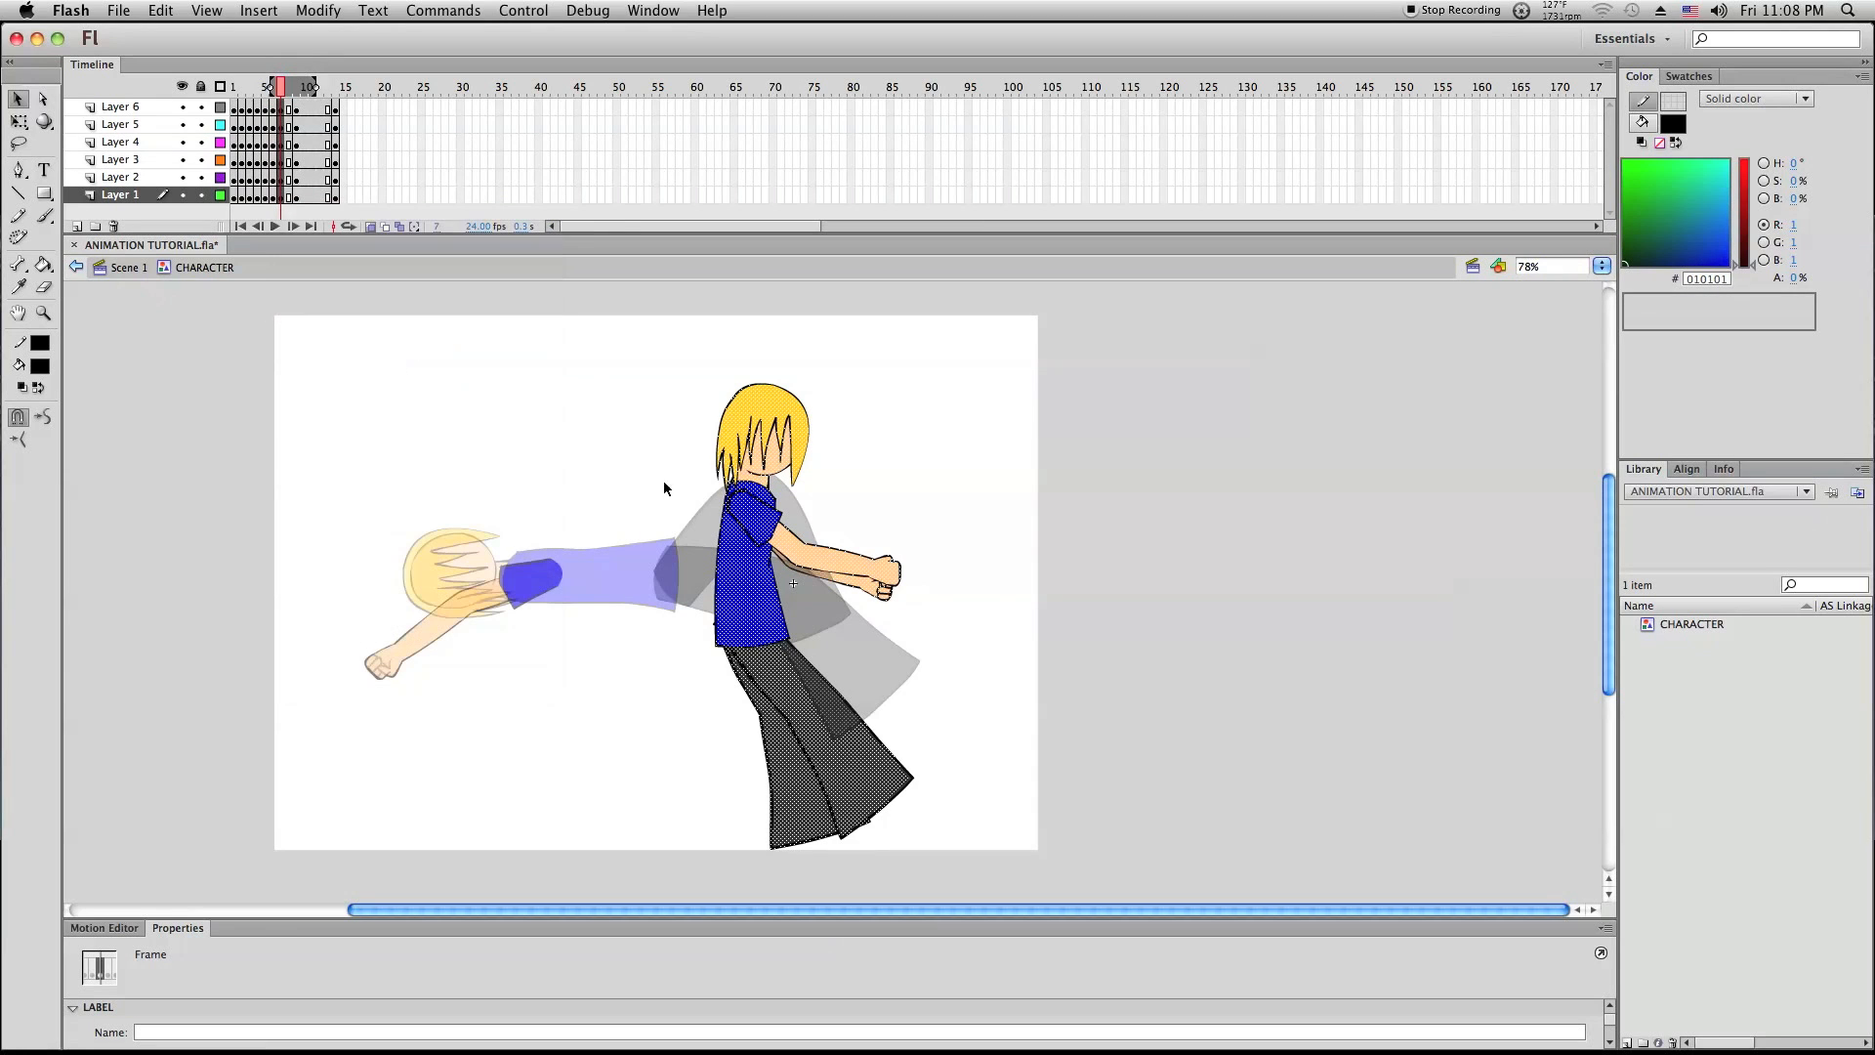
Shift the frame 7 character left toward the falling pose, rotate it strongly counterclockwise and raise it to X -383.00, Y -227.25
{"action": "left_click", "coordinate": [19, 121]}
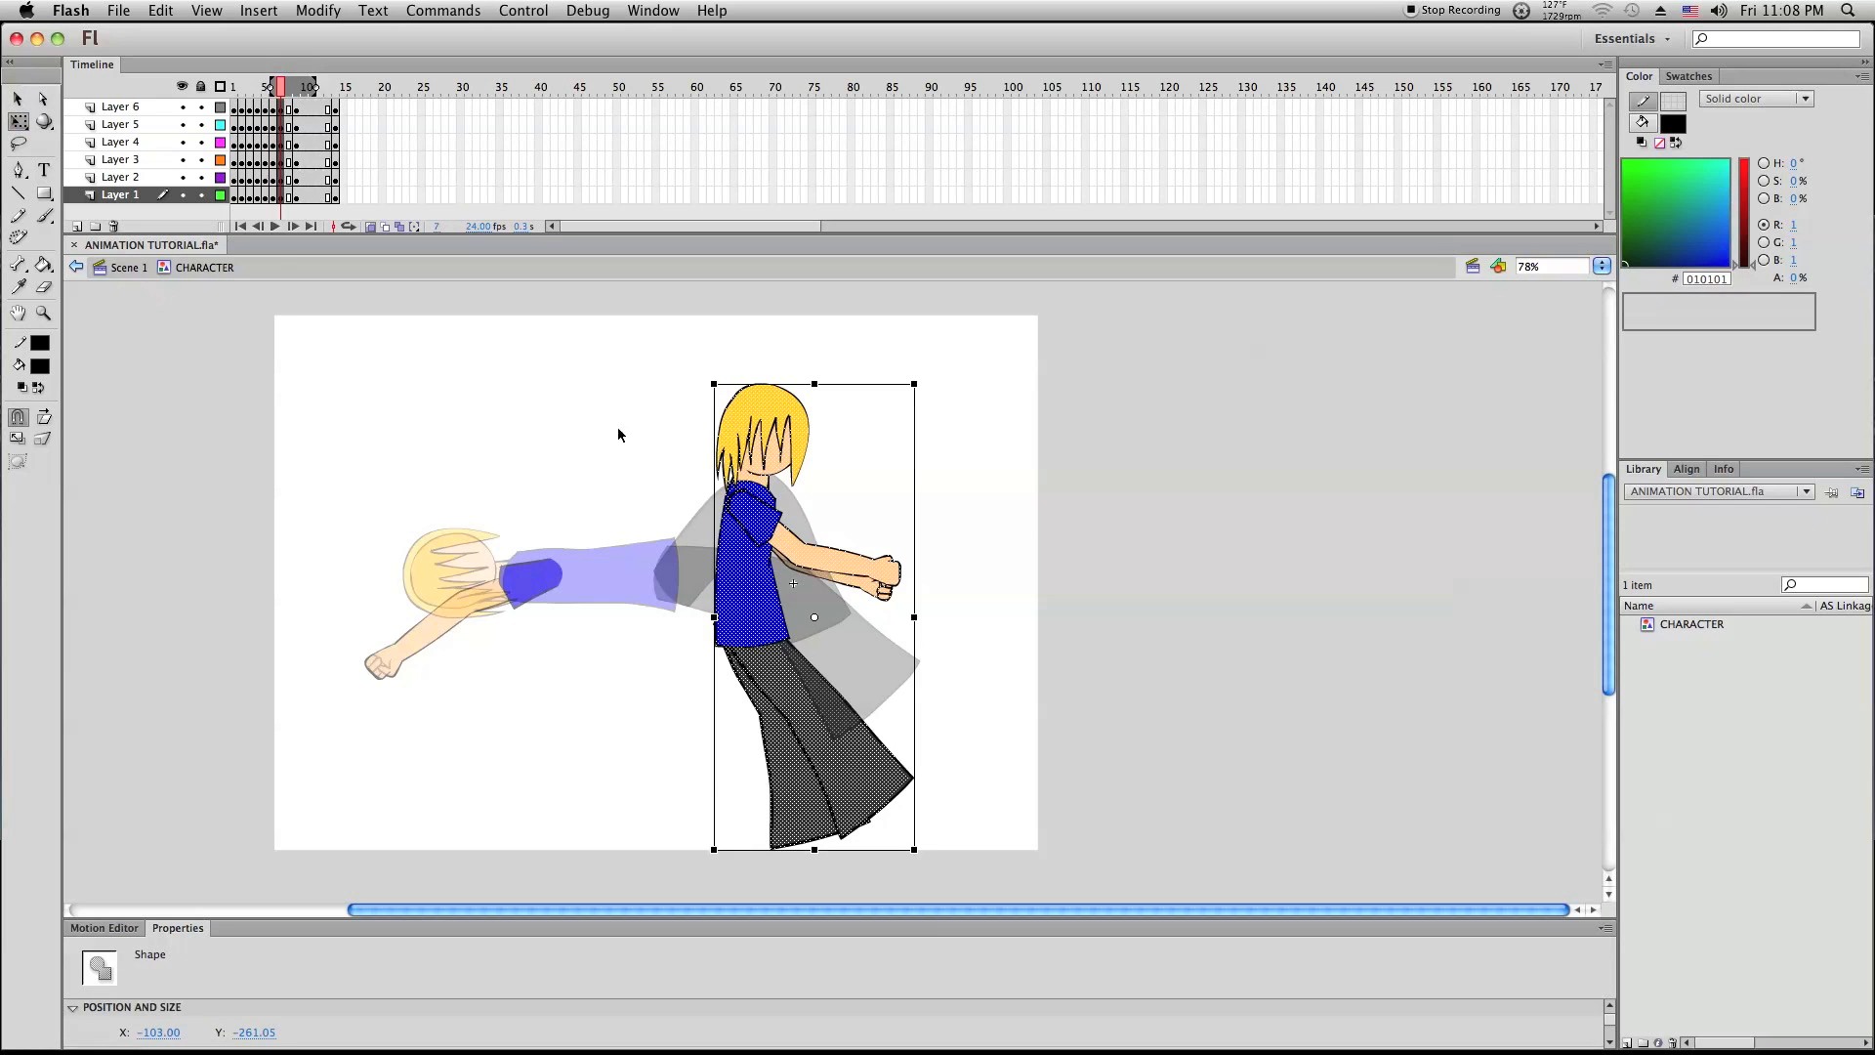
{"action": "left_click_drag", "start_coordinate": [747, 452], "coordinate": [627, 448]}
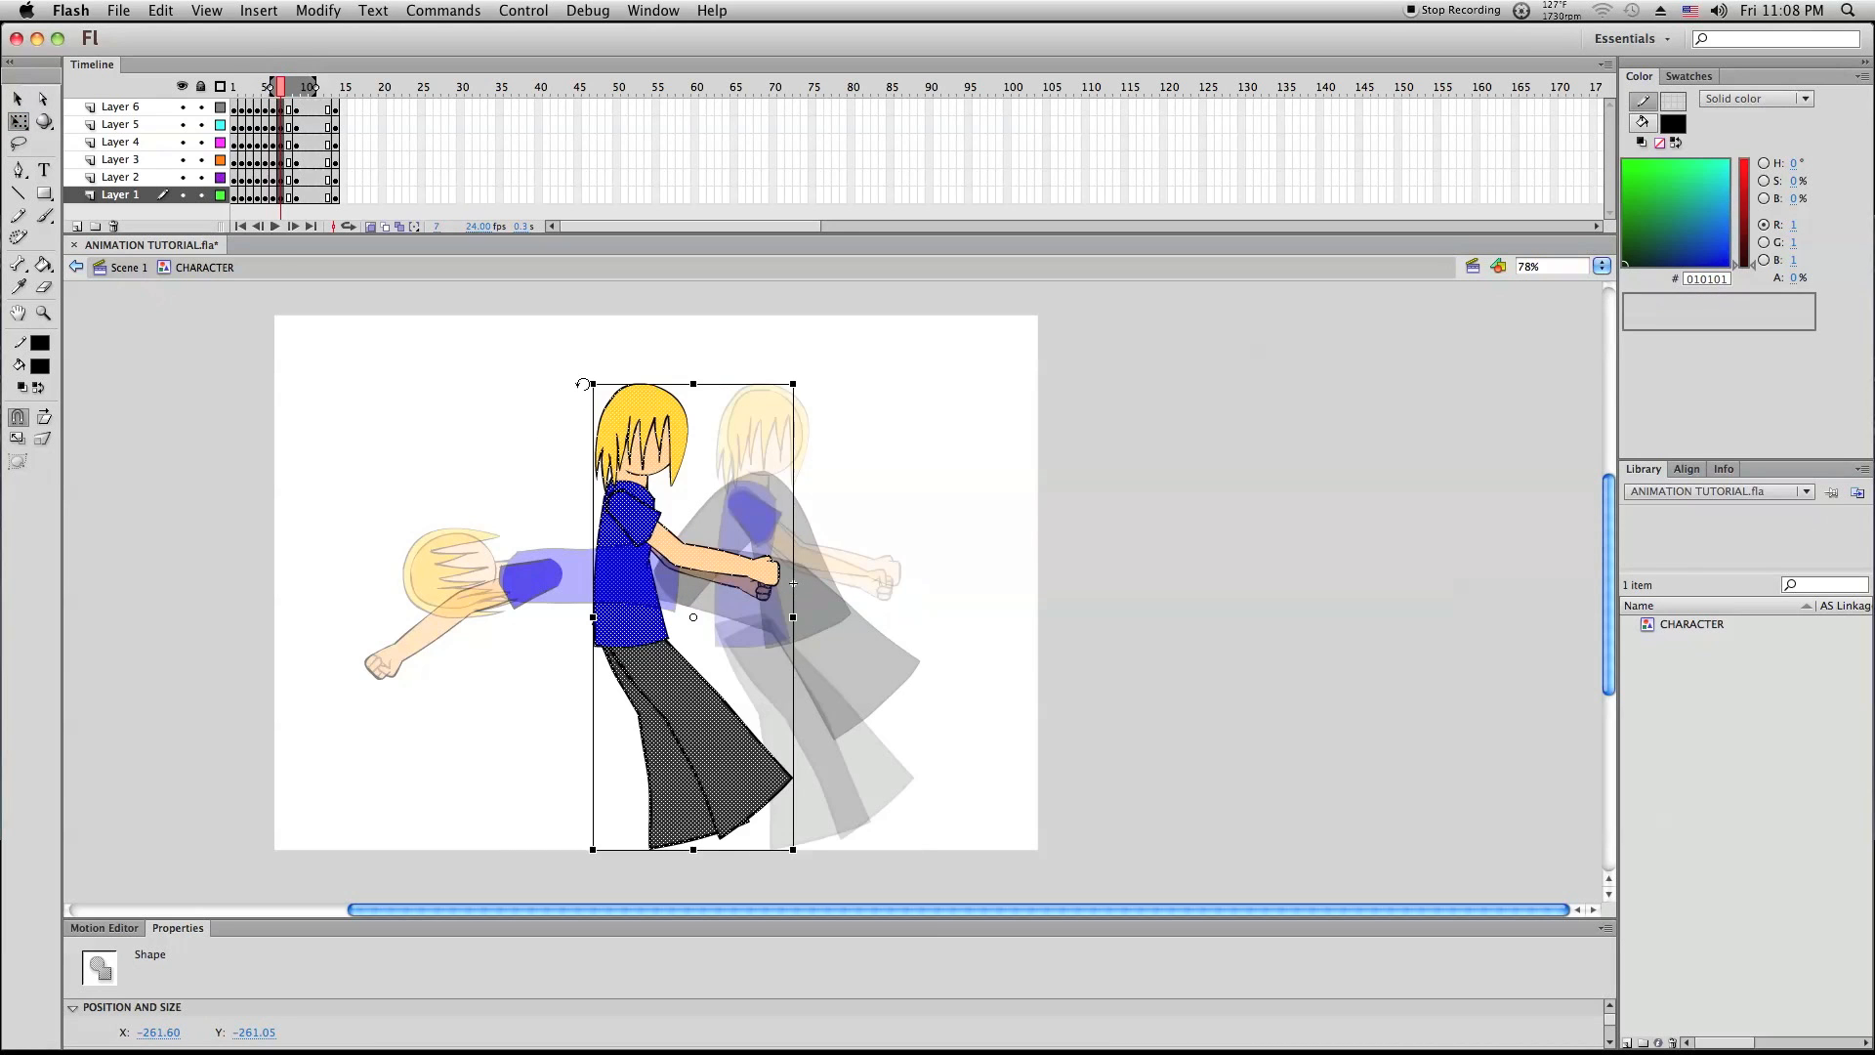
{"action": "left_click_drag", "start_coordinate": [577, 379], "coordinate": [462, 486]}
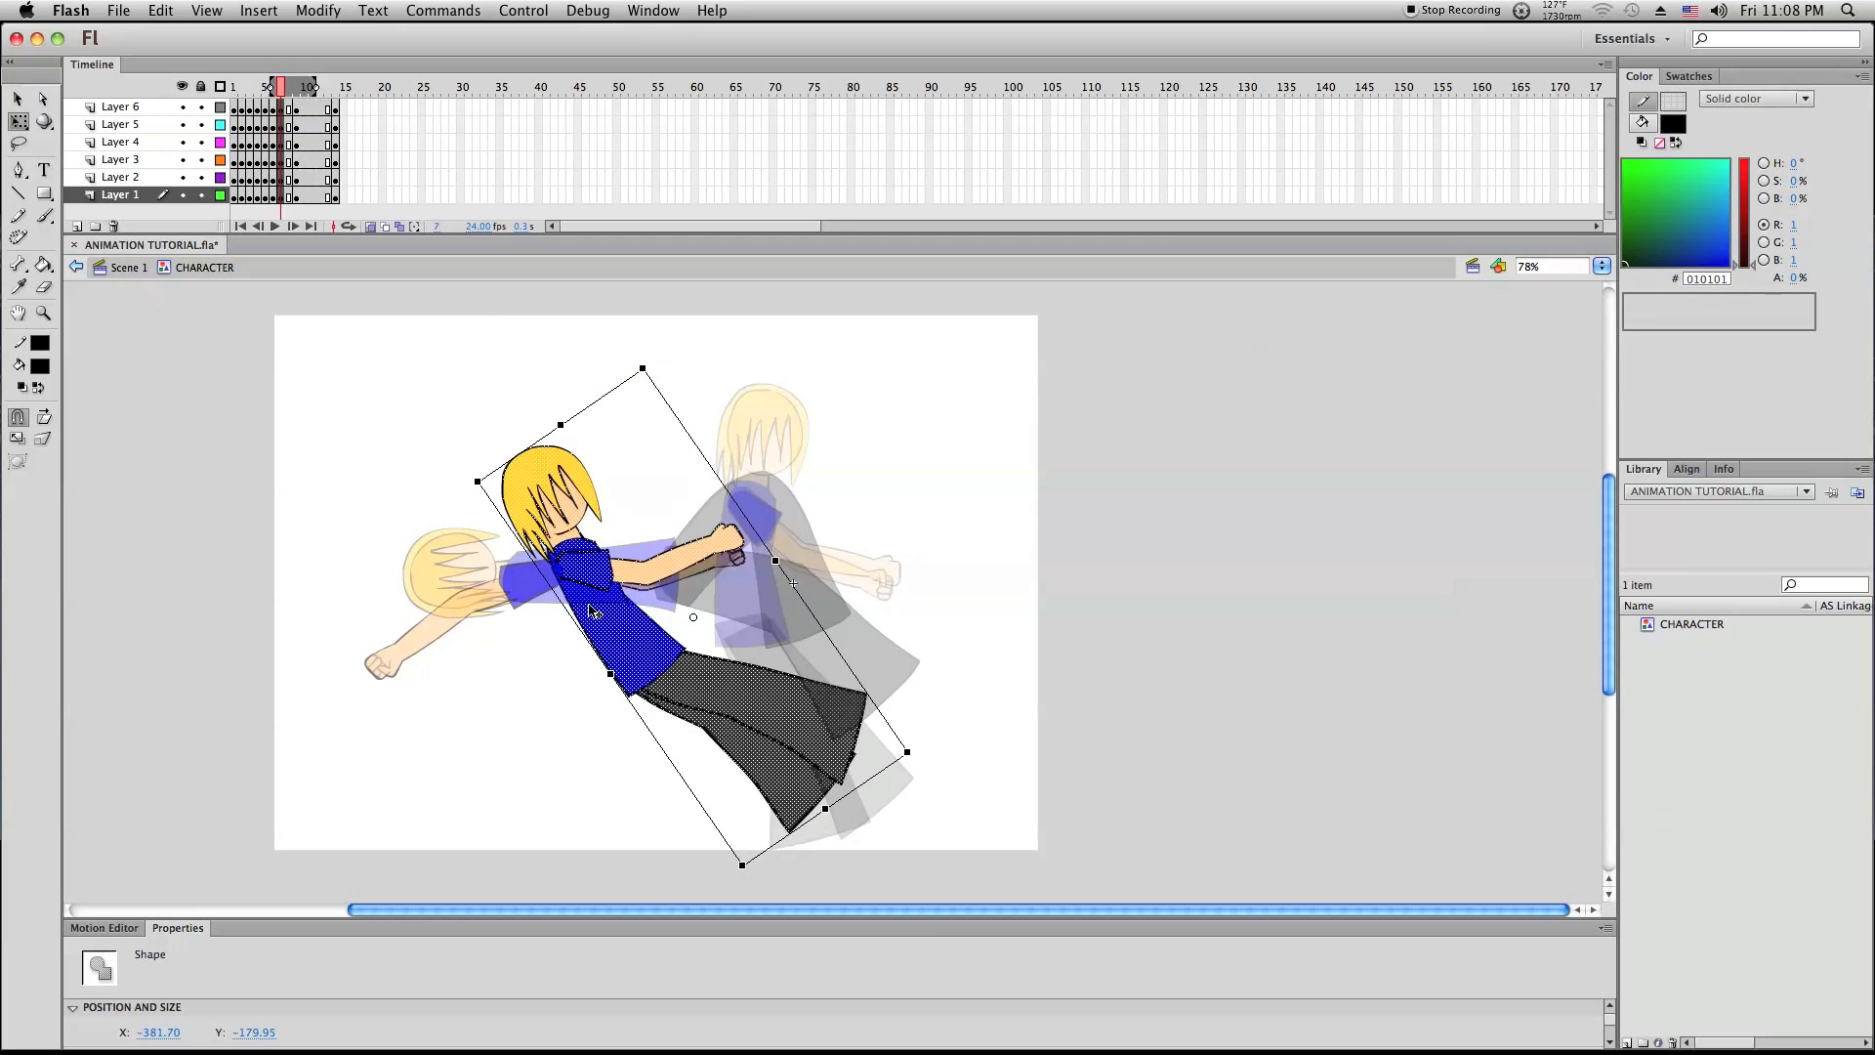
{"action": "left_click_drag", "start_coordinate": [635, 652], "coordinate": [637, 617]}
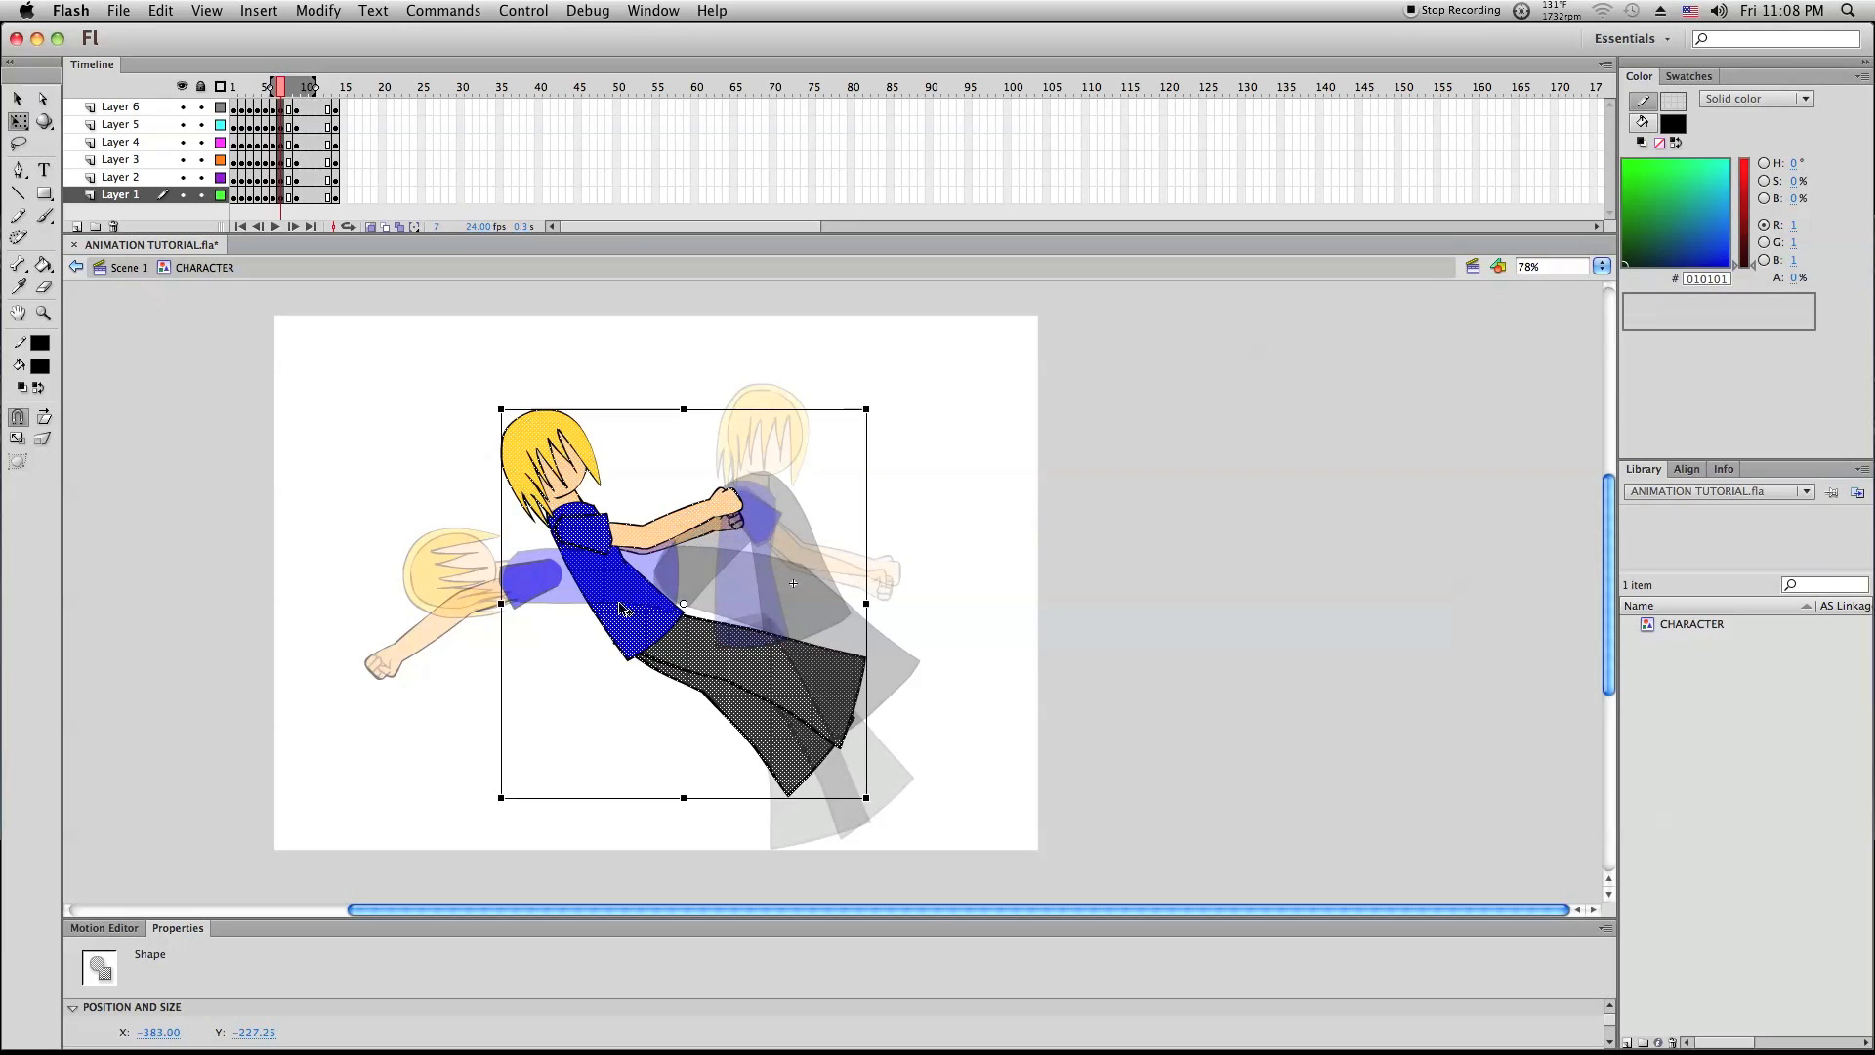
Move the frame 7 character back right between the onion-skinned poses, rotate it slightly clockwise and place it at X -287.10, Y -233.35
{"action": "left_click", "coordinate": [44, 313]}
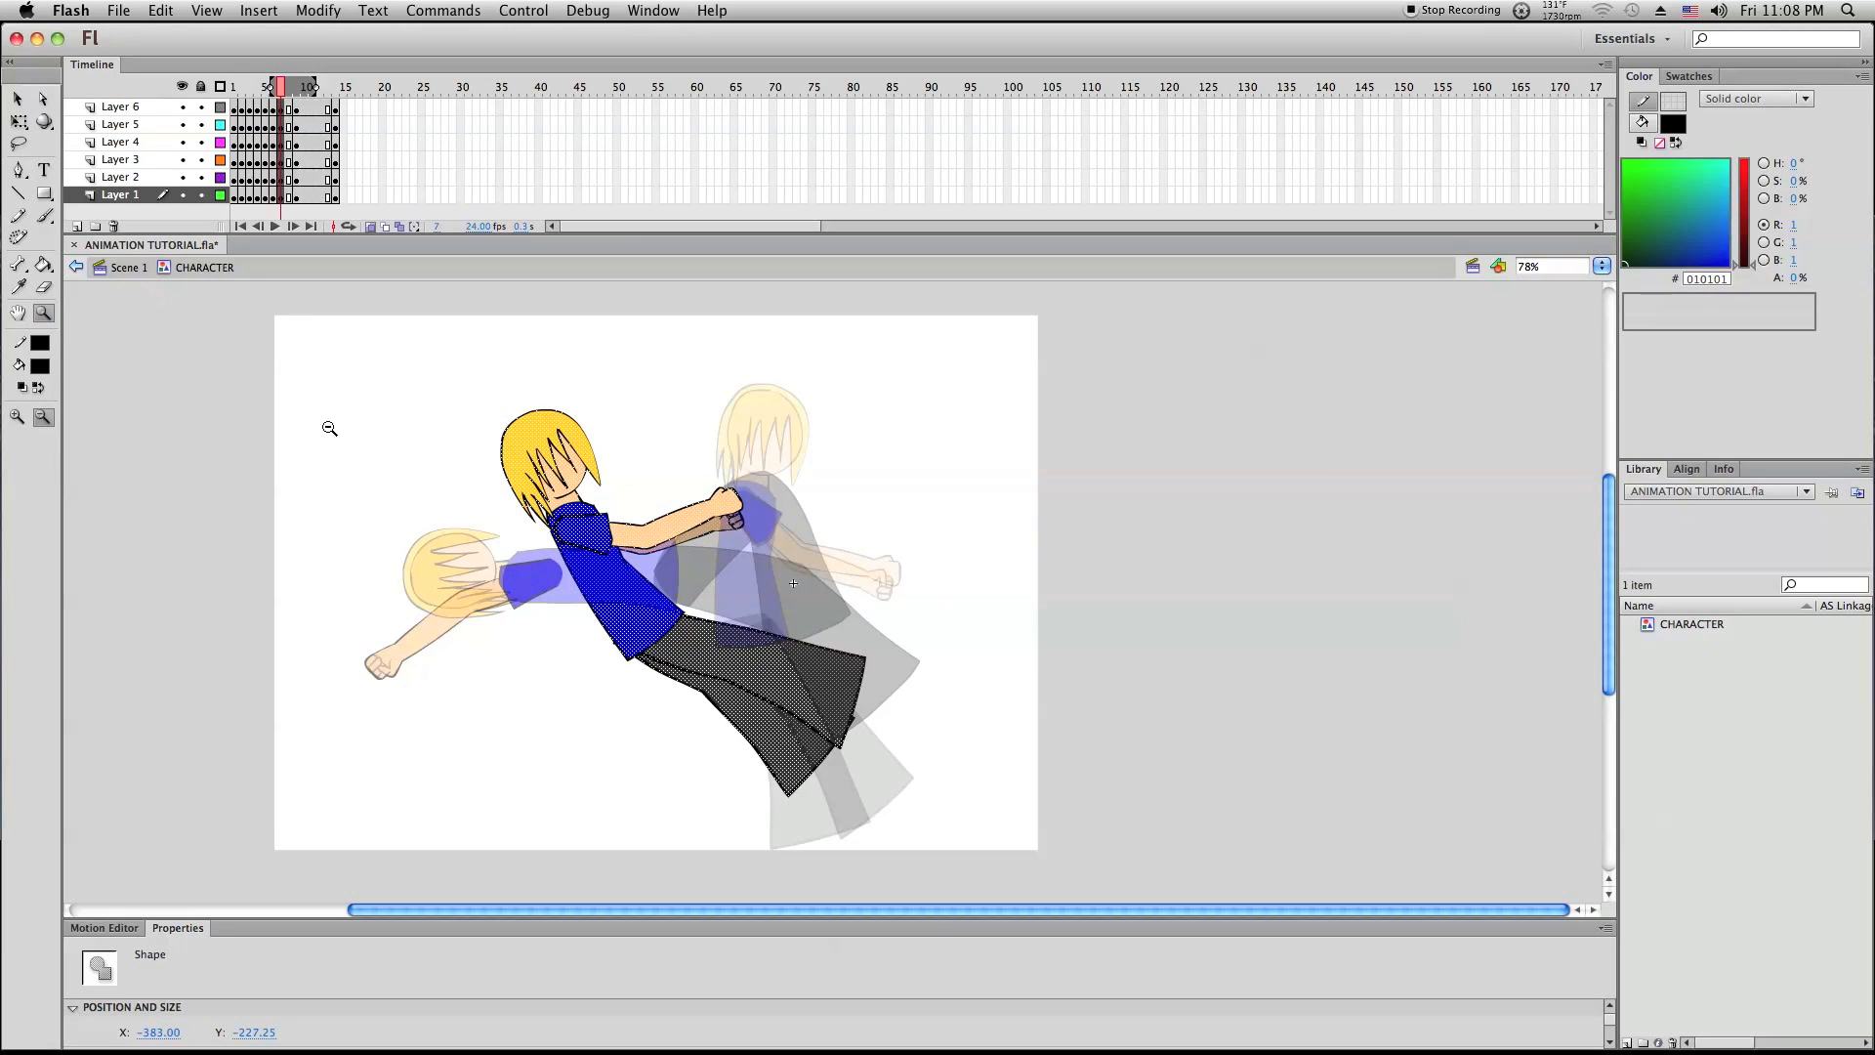
{"action": "left_click_drag", "start_coordinate": [388, 404], "coordinate": [1045, 866]}
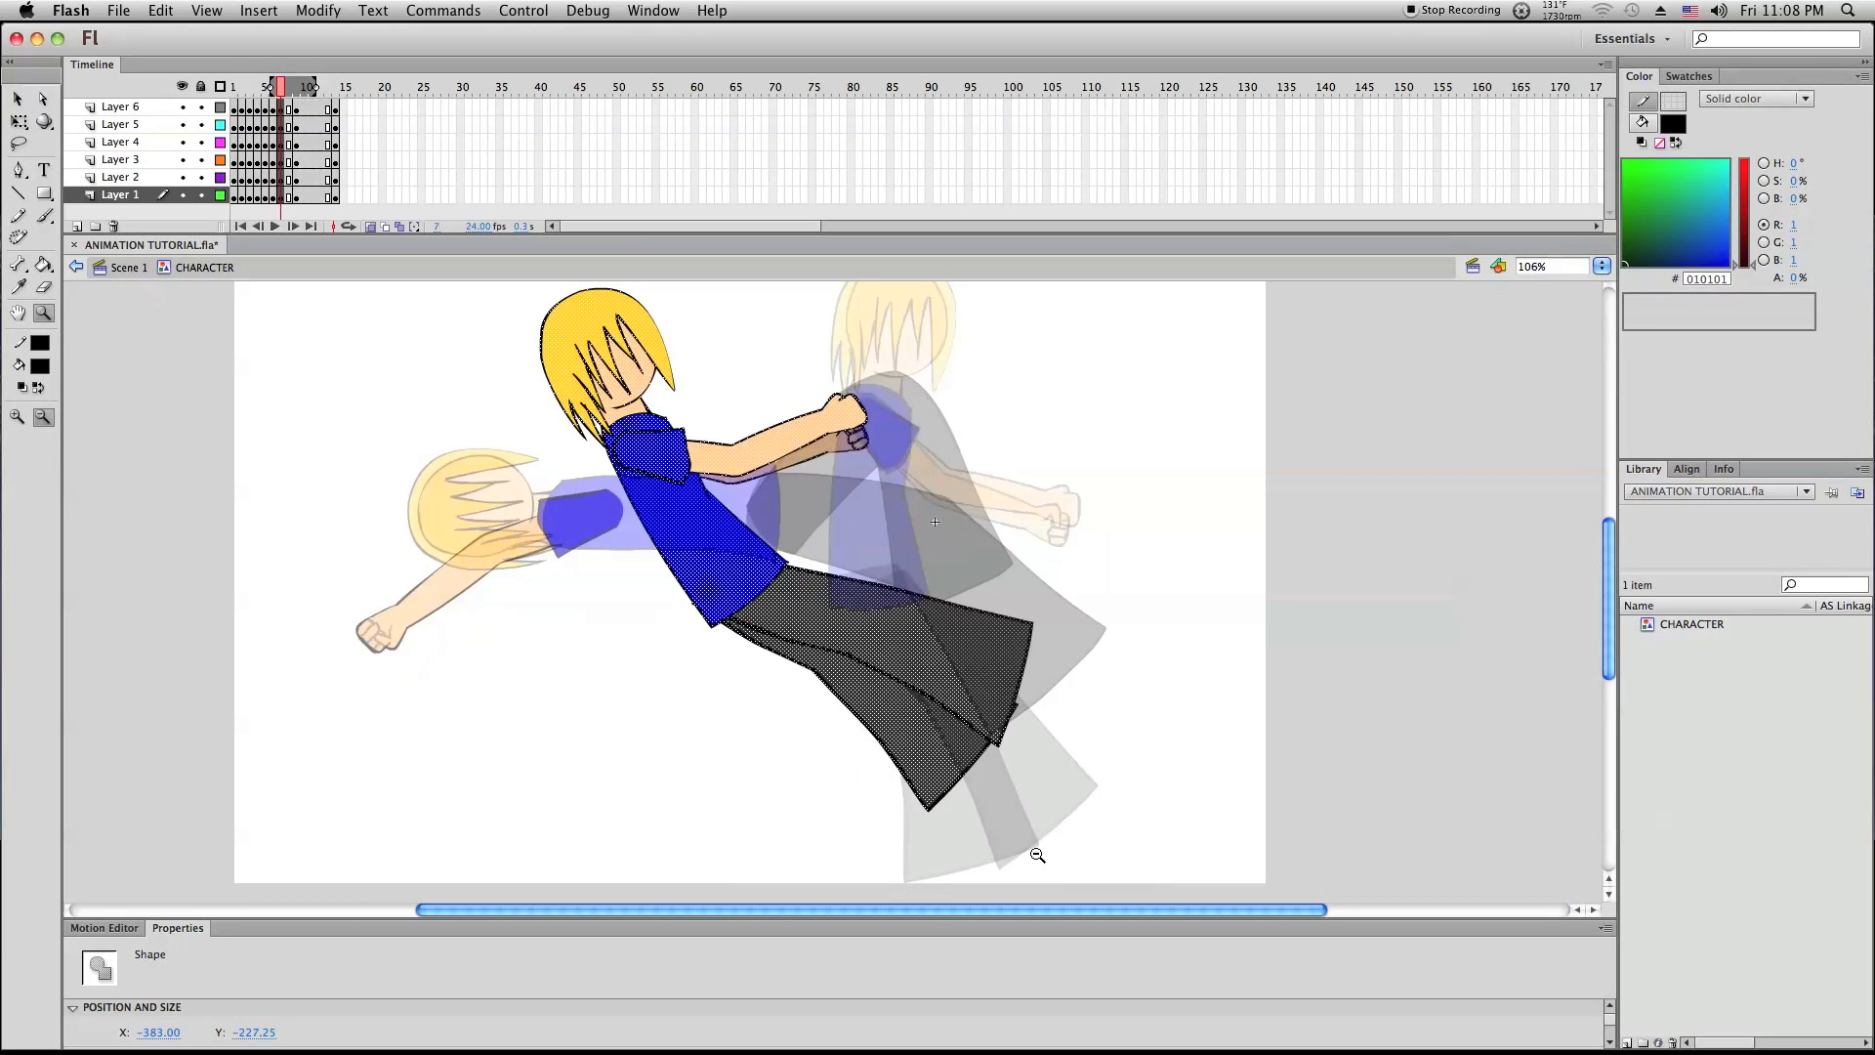
{"action": "left_click", "coordinate": [19, 121]}
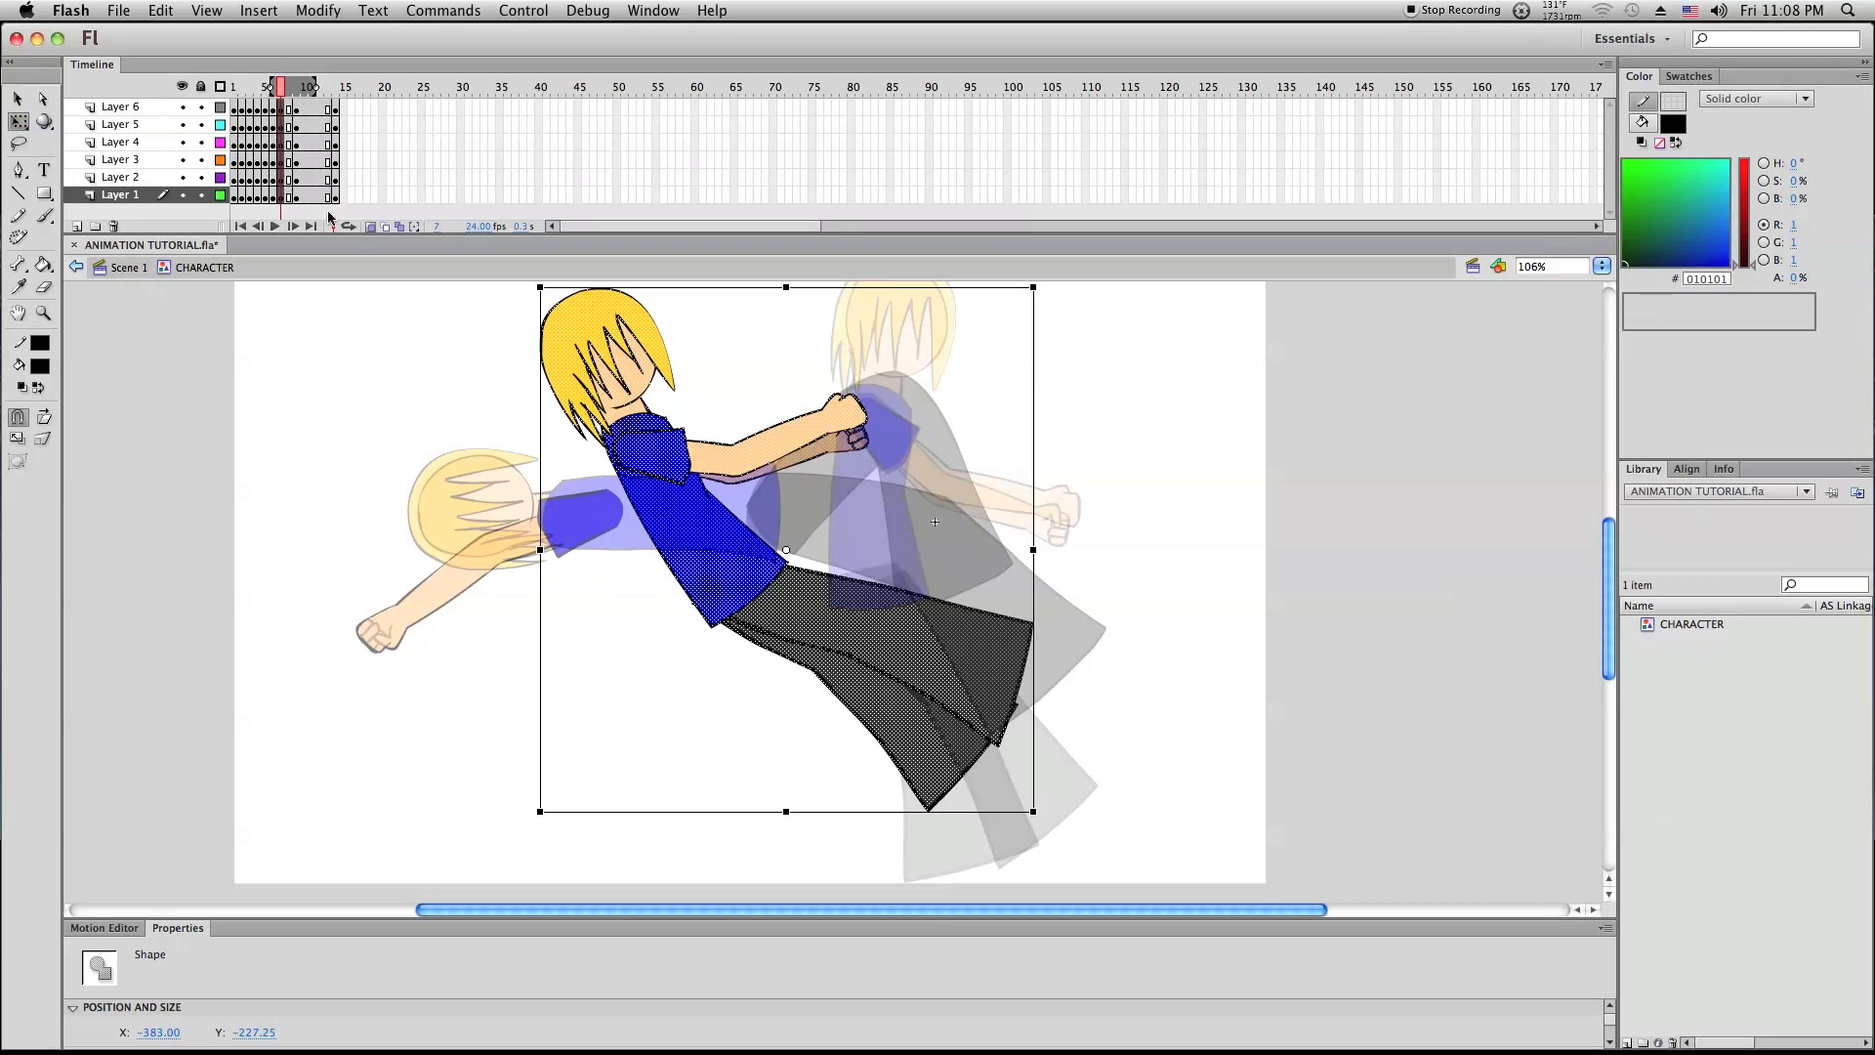
{"action": "scroll", "coordinate": [574, 325], "scroll_direction": "up", "scroll_amount": 1}
{"action": "left_click_drag", "start_coordinate": [598, 440], "coordinate": [669, 438]}
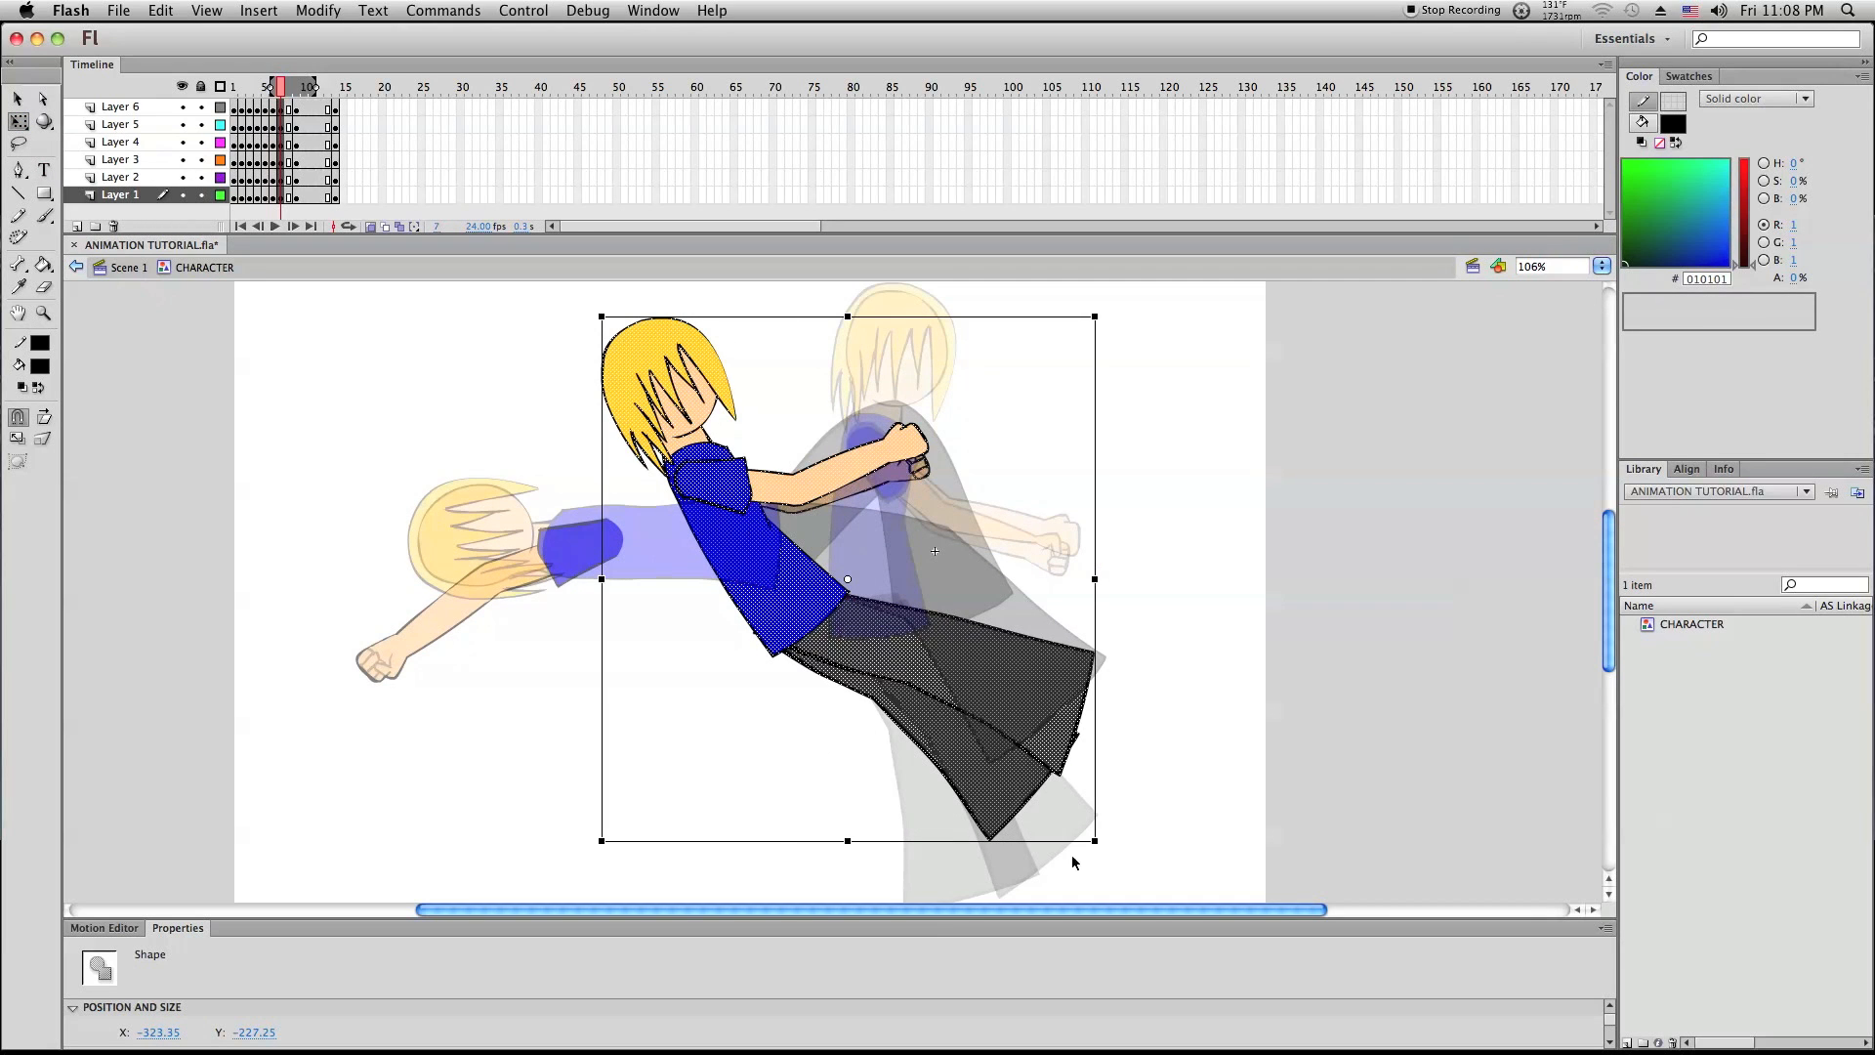
{"action": "left_click_drag", "start_coordinate": [1100, 842], "coordinate": [1093, 851]}
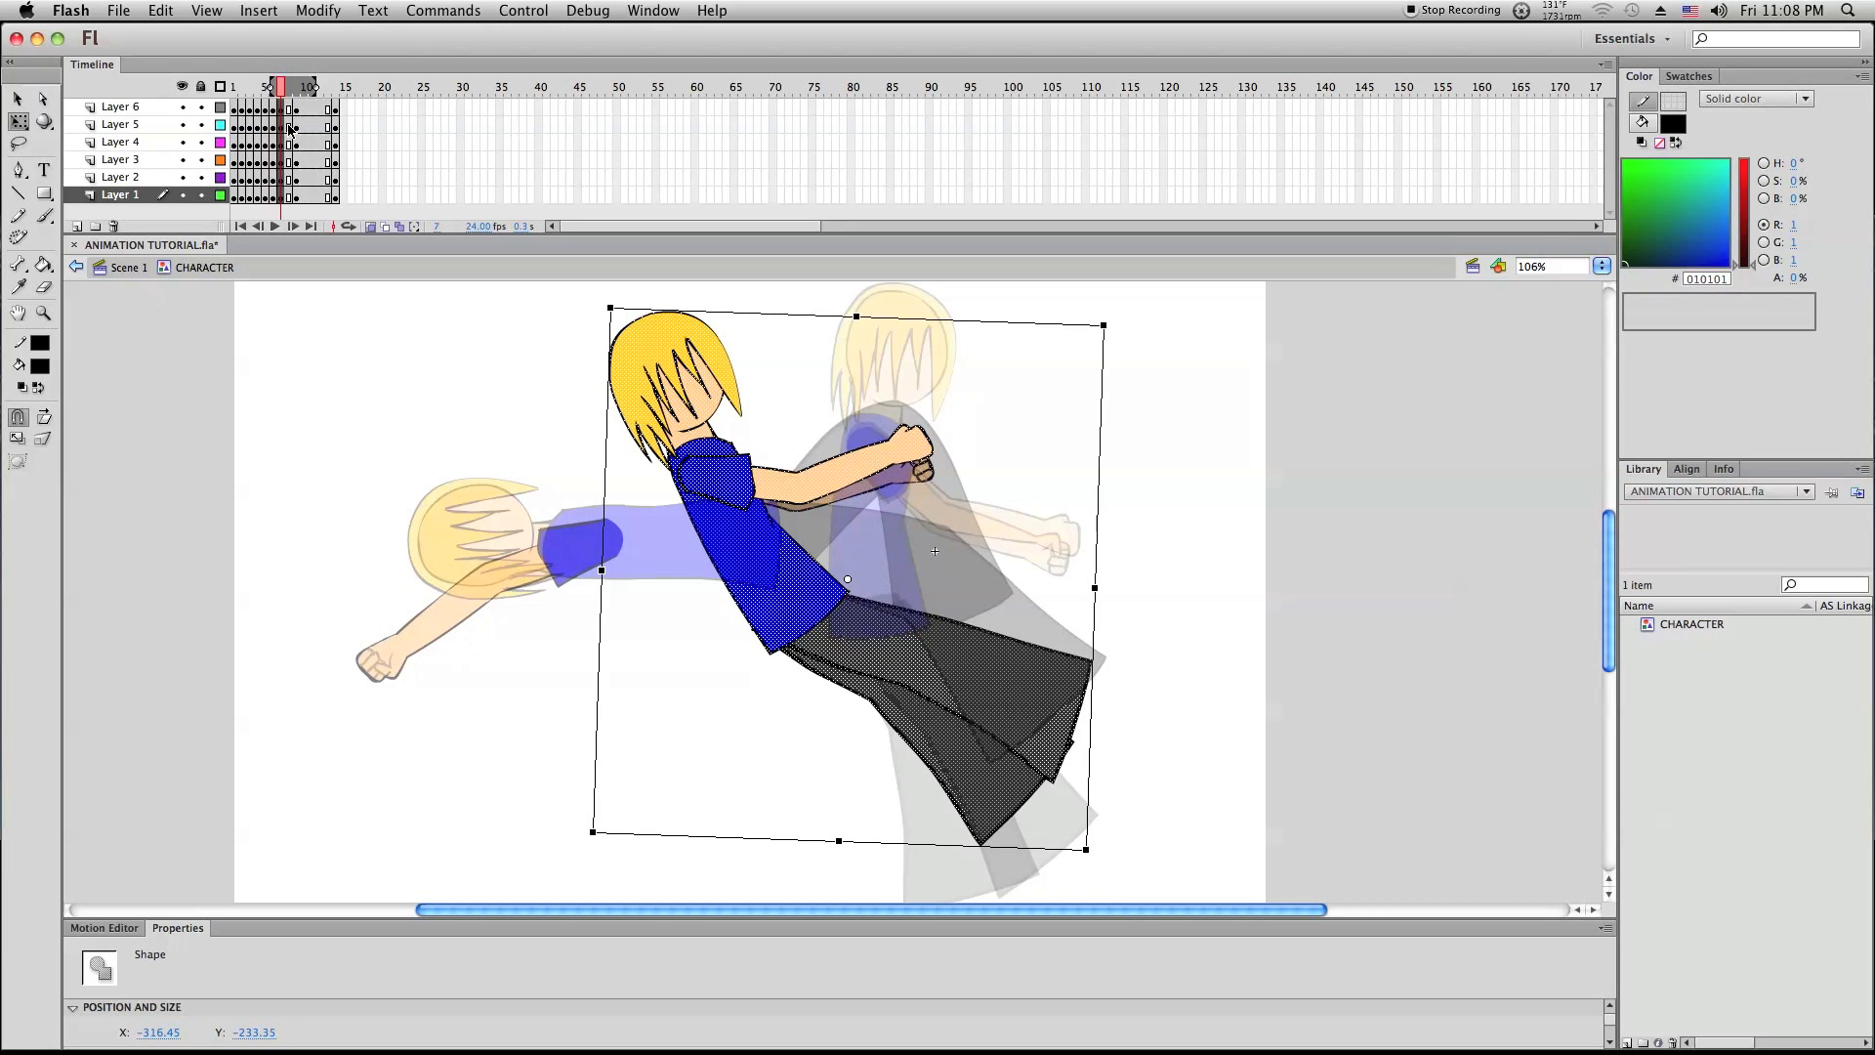
{"action": "left_click_drag", "start_coordinate": [679, 422], "coordinate": [710, 421]}
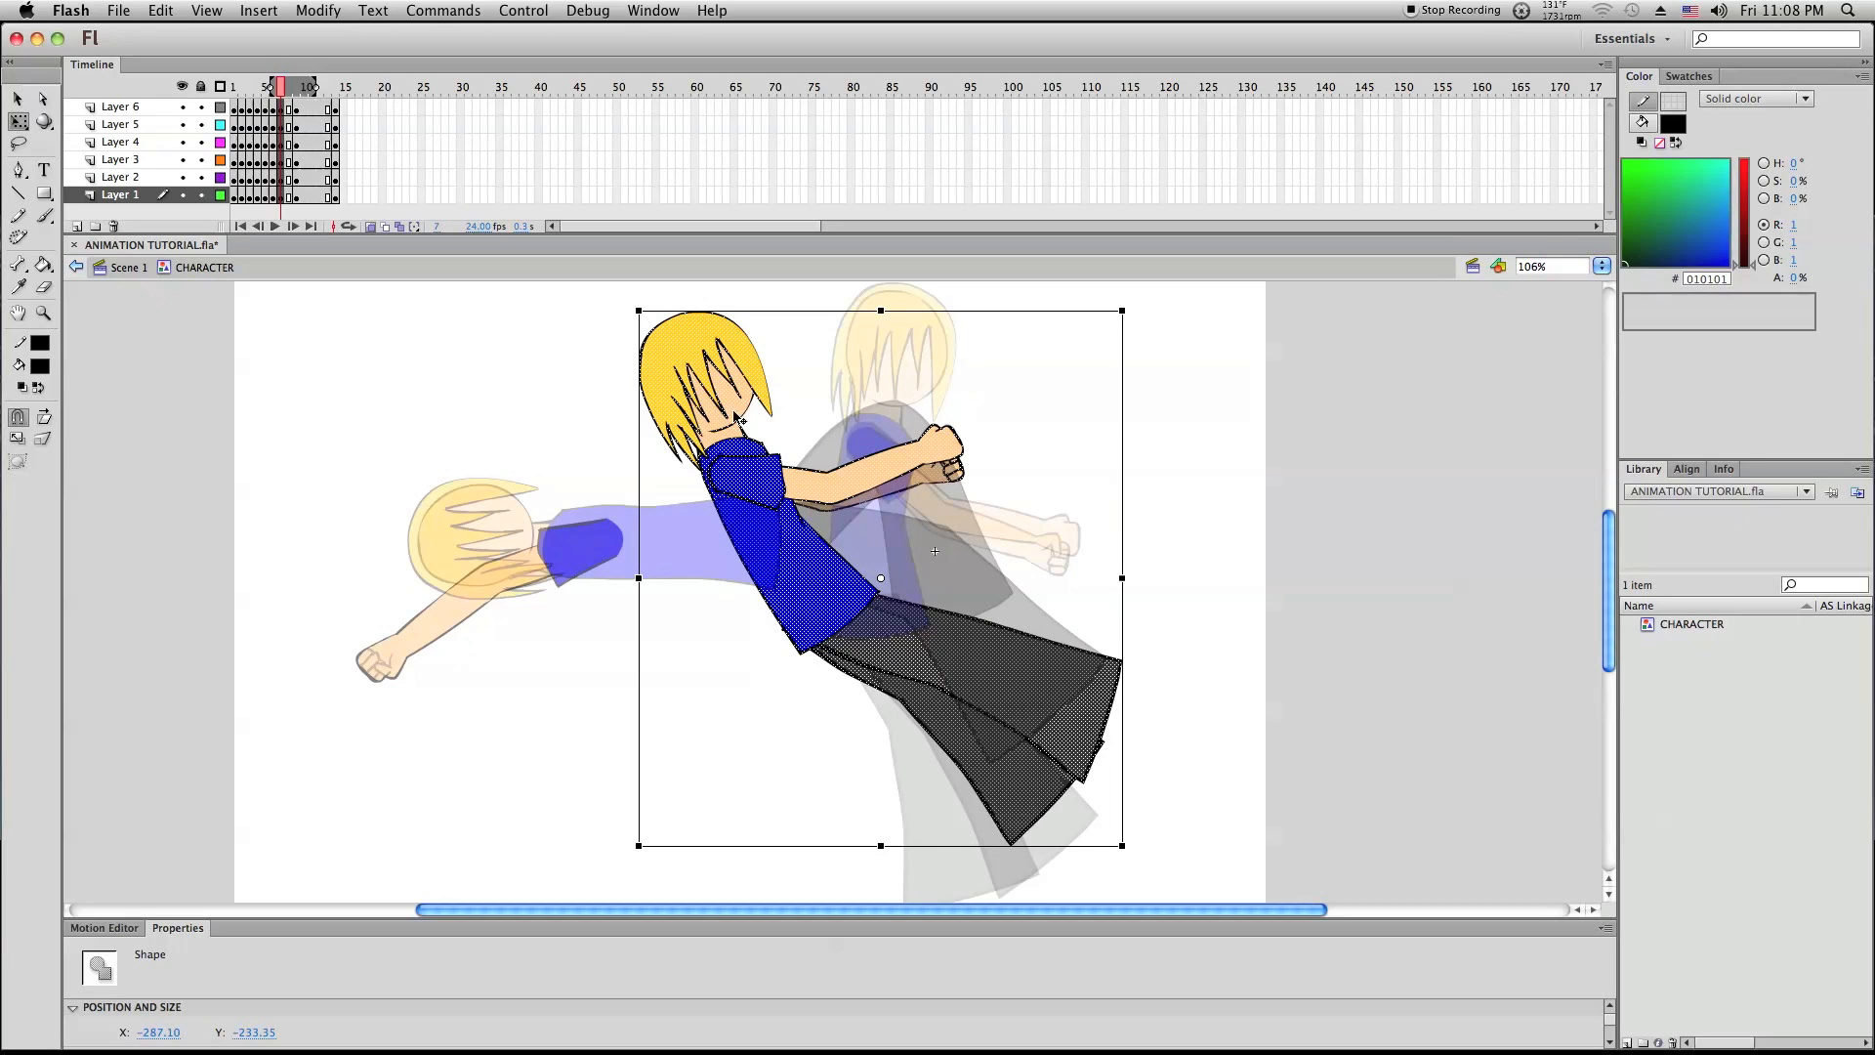
Compare the pose with frame 9, then select the whole frame 7 character and nudge it slightly right
{"action": "left_click_drag", "start_coordinate": [278, 90], "coordinate": [296, 89]}
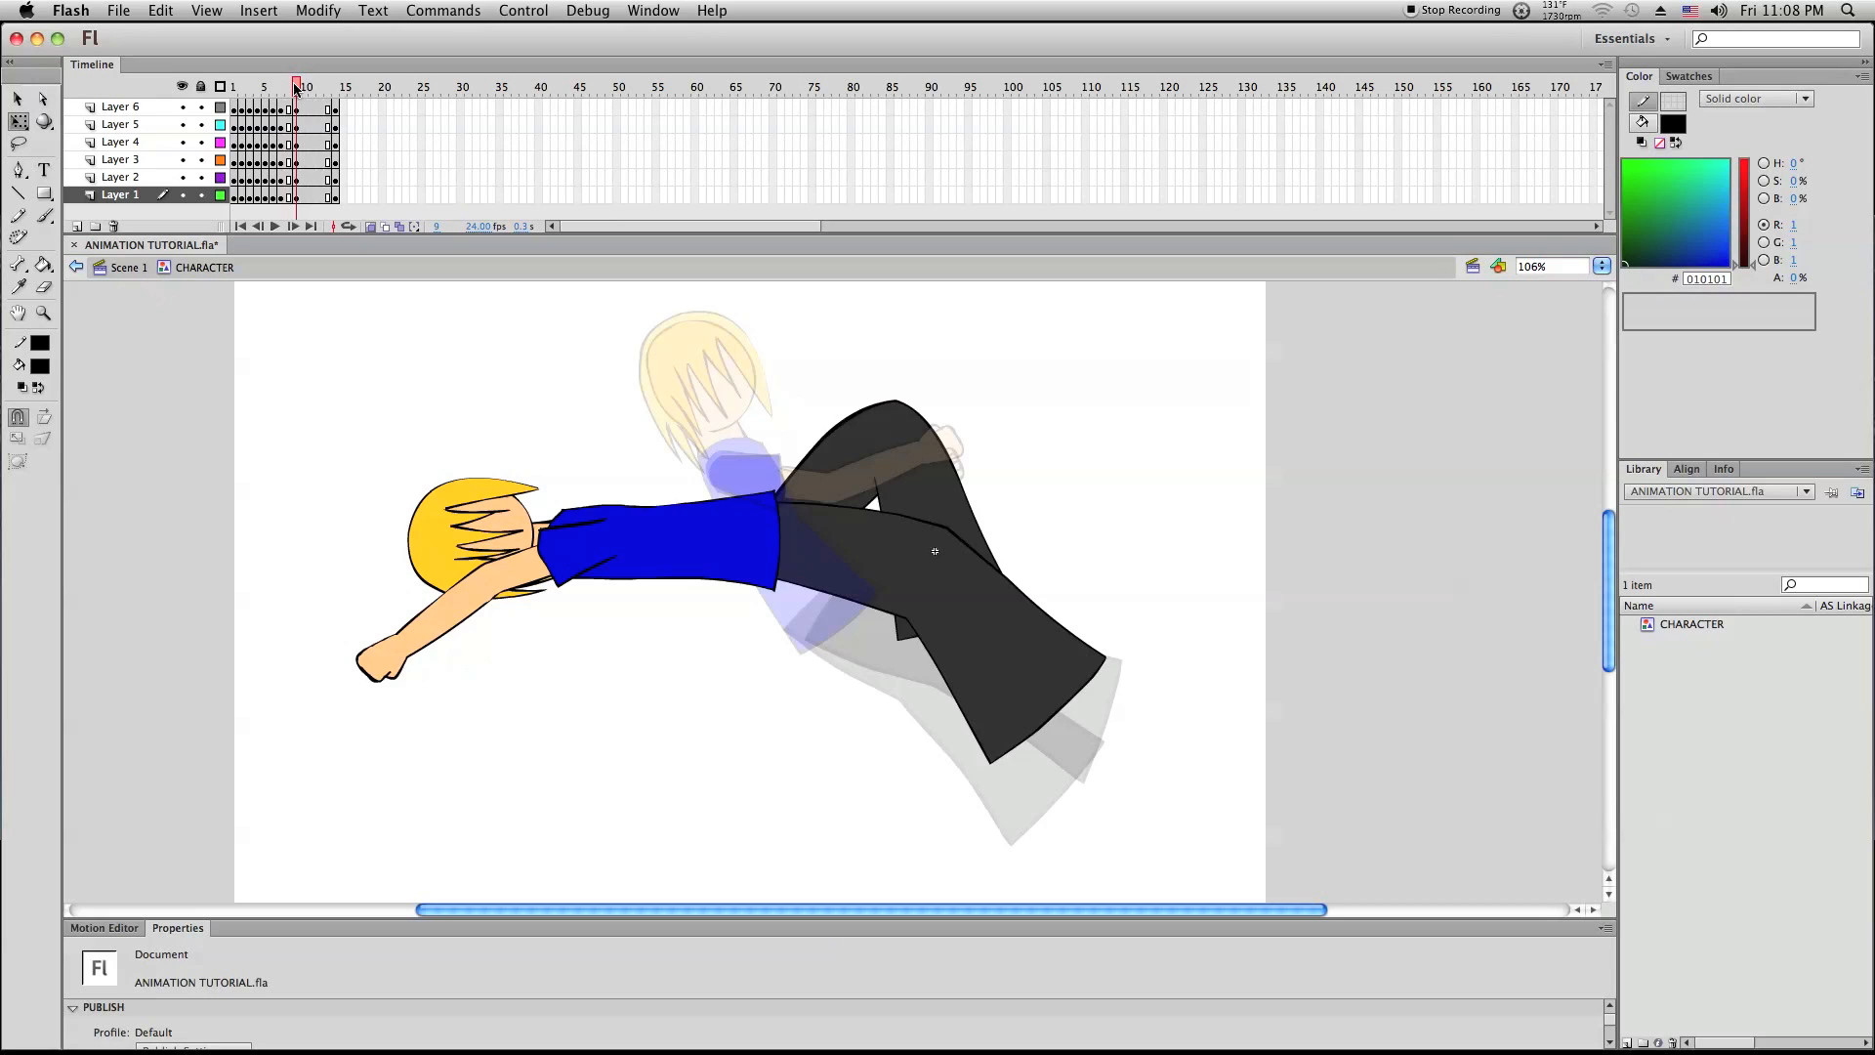
{"action": "left_click_drag", "start_coordinate": [296, 88], "coordinate": [281, 91]}
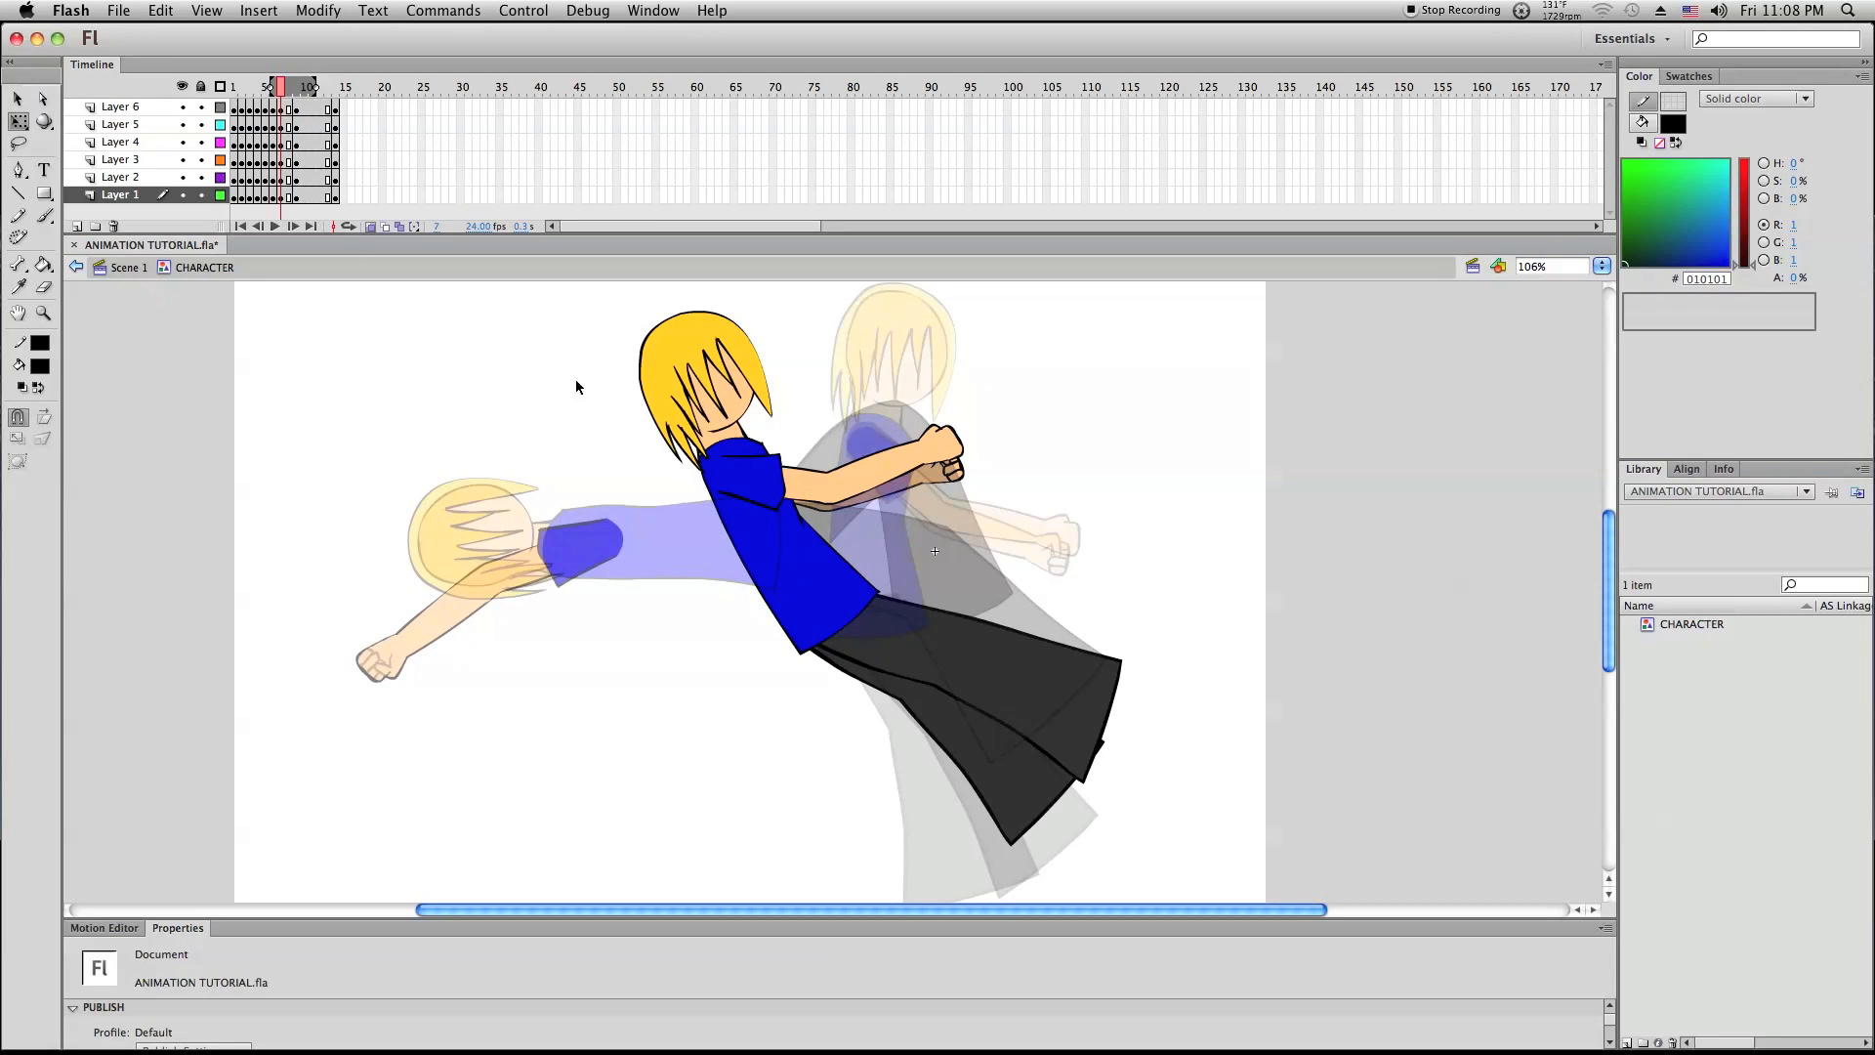
{"action": "right_click", "coordinate": [494, 400]}
{"action": "left_click", "coordinate": [526, 509]}
{"action": "key", "text": "Right"}
{"action": "key", "text": "Right"}
{"action": "key", "text": "Right"}
{"action": "key", "text": "Right"}
{"action": "left_click", "coordinate": [448, 390]}
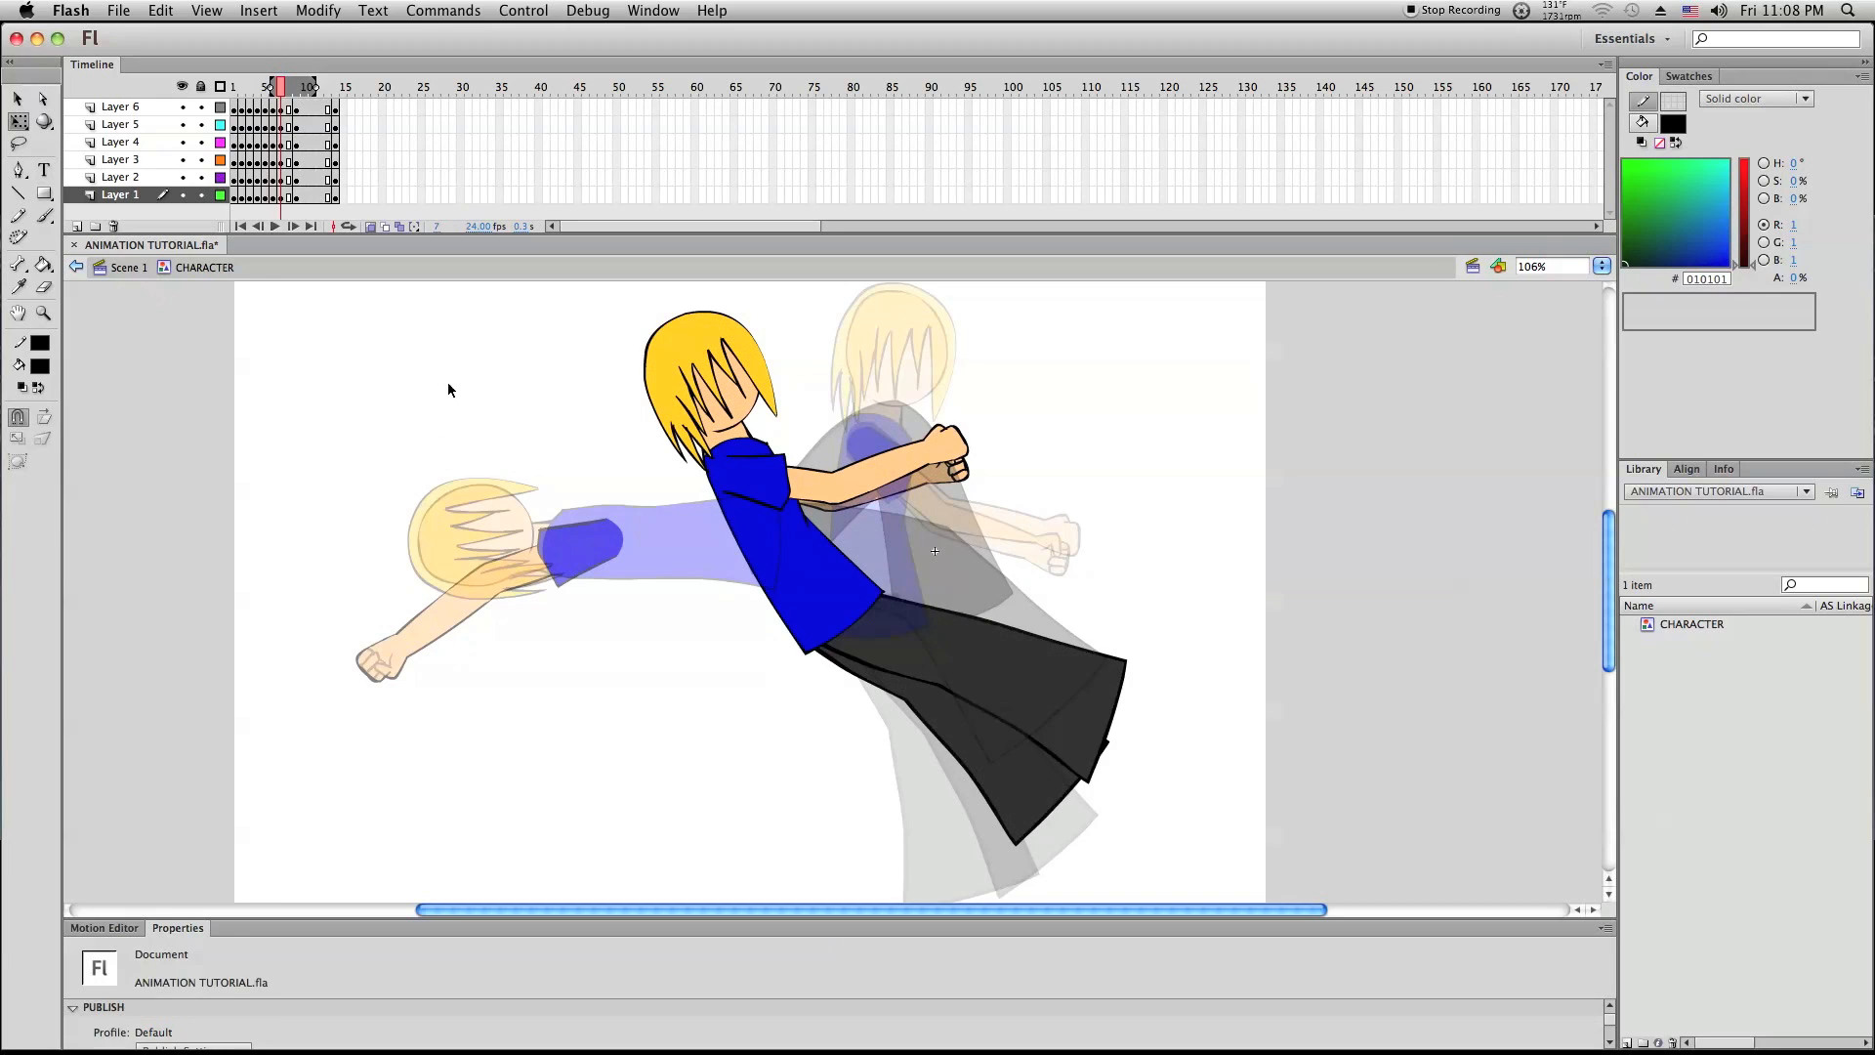
Isolate the arms on Layers 6 and 1 at frame 7, rotate them counterclockwise and place them at the shoulder at X -215.80, Y -222.45
{"action": "scroll", "coordinate": [783, 705], "scroll_direction": "down", "scroll_amount": 3}
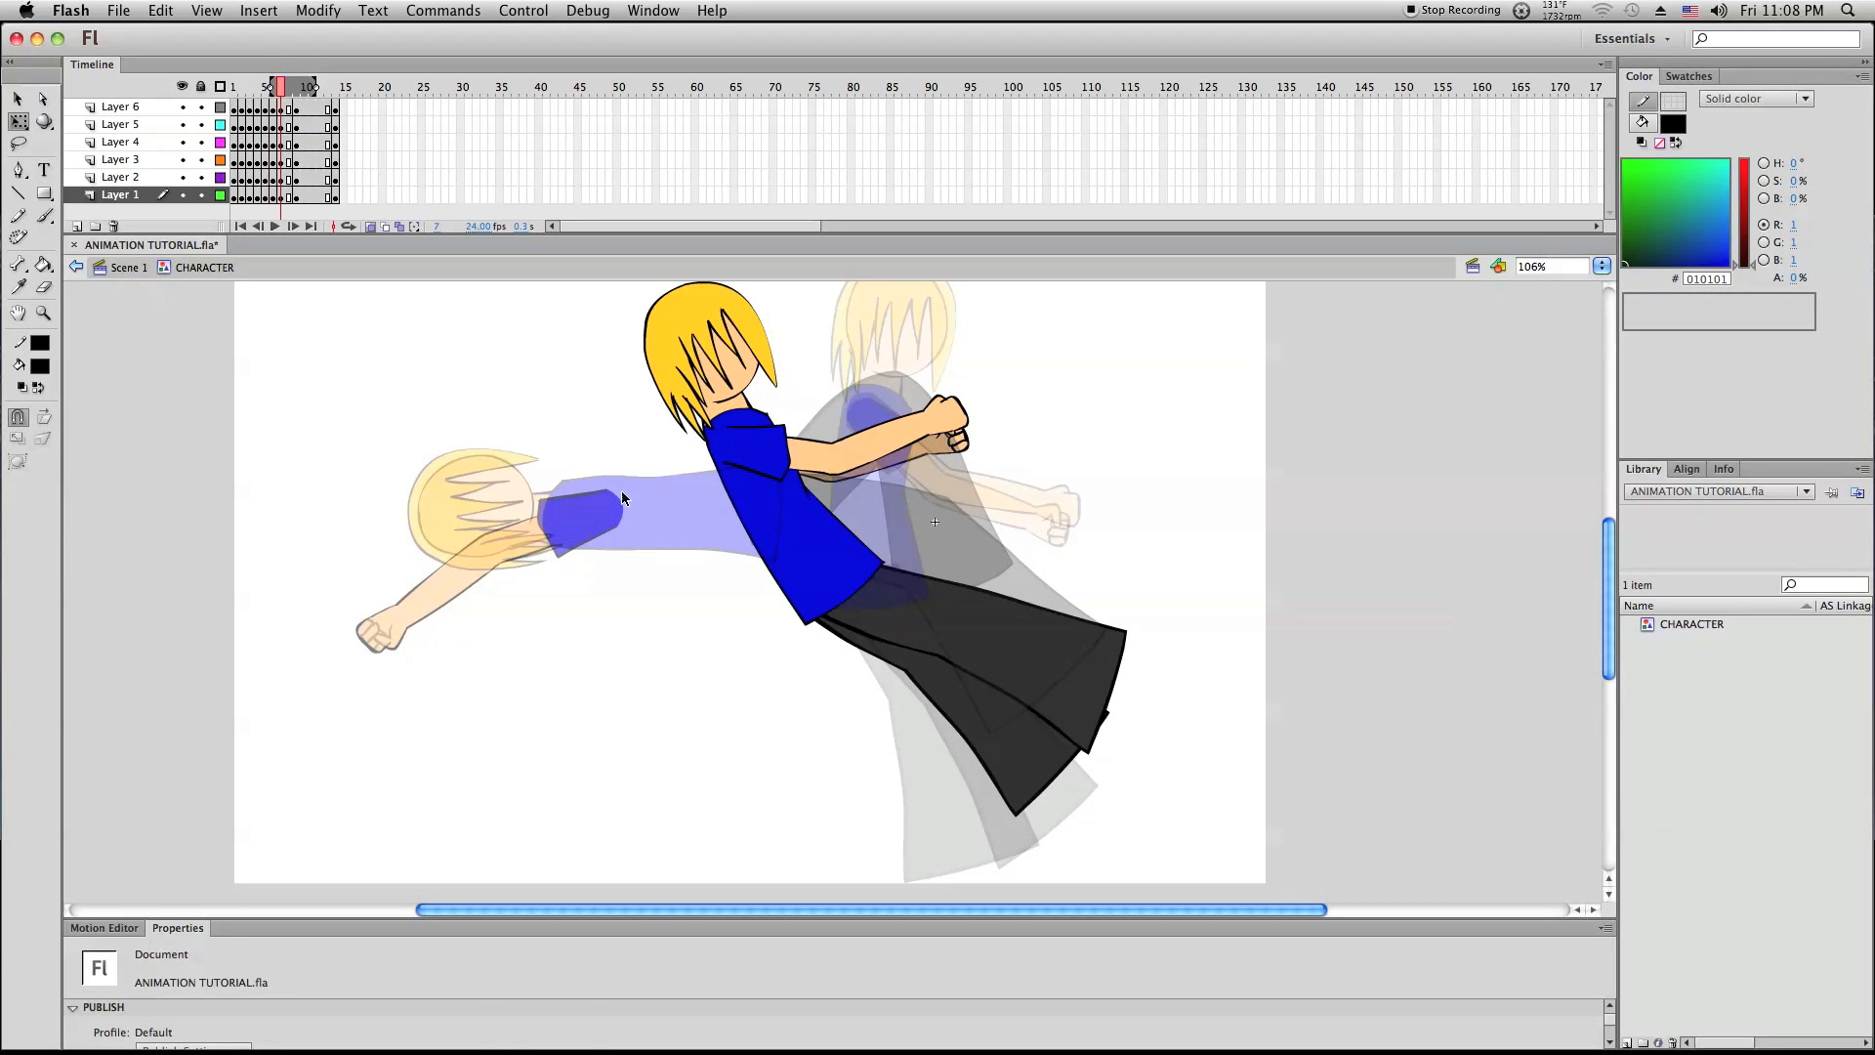
{"action": "left_click", "coordinate": [19, 121]}
{"action": "left_click", "coordinate": [179, 312]}
{"action": "left_click", "coordinate": [200, 87]}
{"action": "left_click", "coordinate": [200, 108]}
{"action": "left_click", "coordinate": [200, 195]}
{"action": "right_click", "coordinate": [286, 452]}
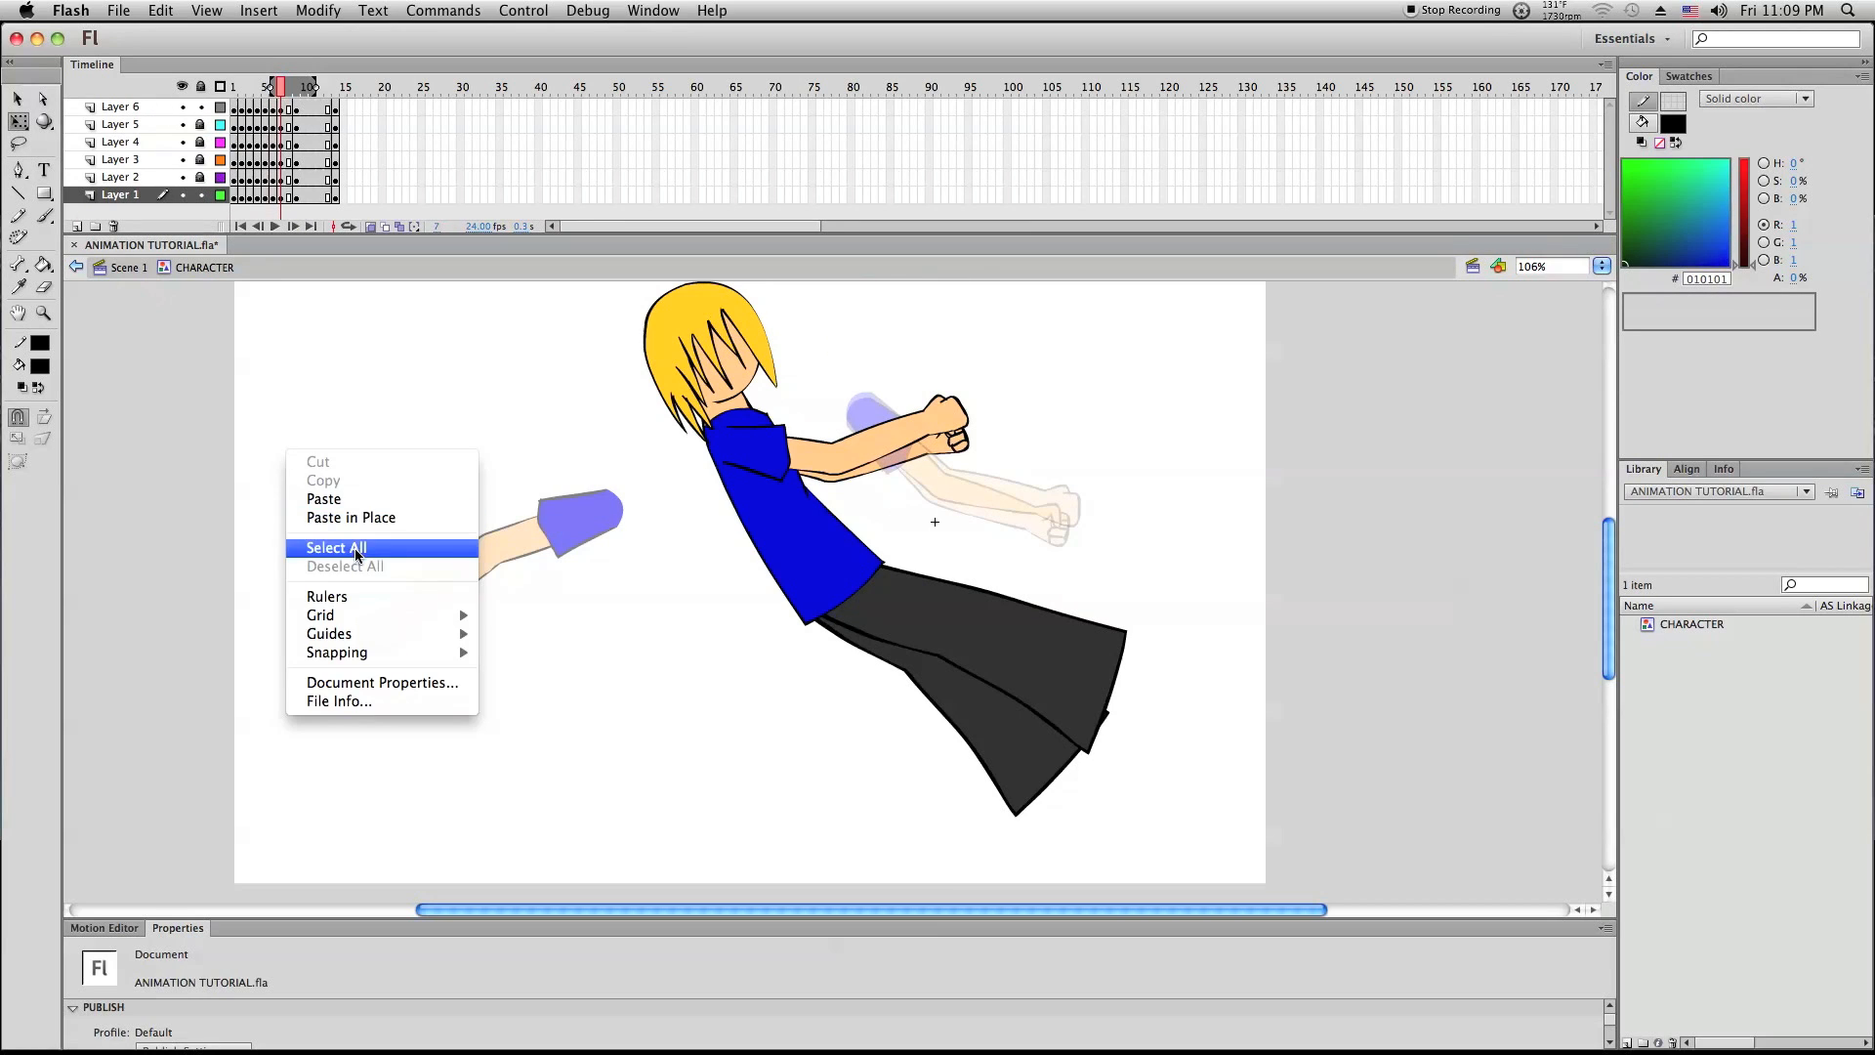
{"action": "left_click", "coordinate": [356, 554]}
{"action": "left_click_drag", "start_coordinate": [962, 386], "coordinate": [904, 348]}
{"action": "left_click_drag", "start_coordinate": [805, 483], "coordinate": [788, 439]}
{"action": "key", "text": "Right"}
{"action": "key", "text": "Right"}
{"action": "key", "text": "Right"}
{"action": "key", "text": "Right"}
{"action": "key", "text": "Right"}
{"action": "key", "text": "Up"}
{"action": "key", "text": "Up"}
{"action": "key", "text": "Up"}
{"action": "key", "text": "Up"}
{"action": "key", "text": "Up"}
{"action": "key", "text": "Up"}
{"action": "key", "text": "Up"}
{"action": "key", "text": "Up"}
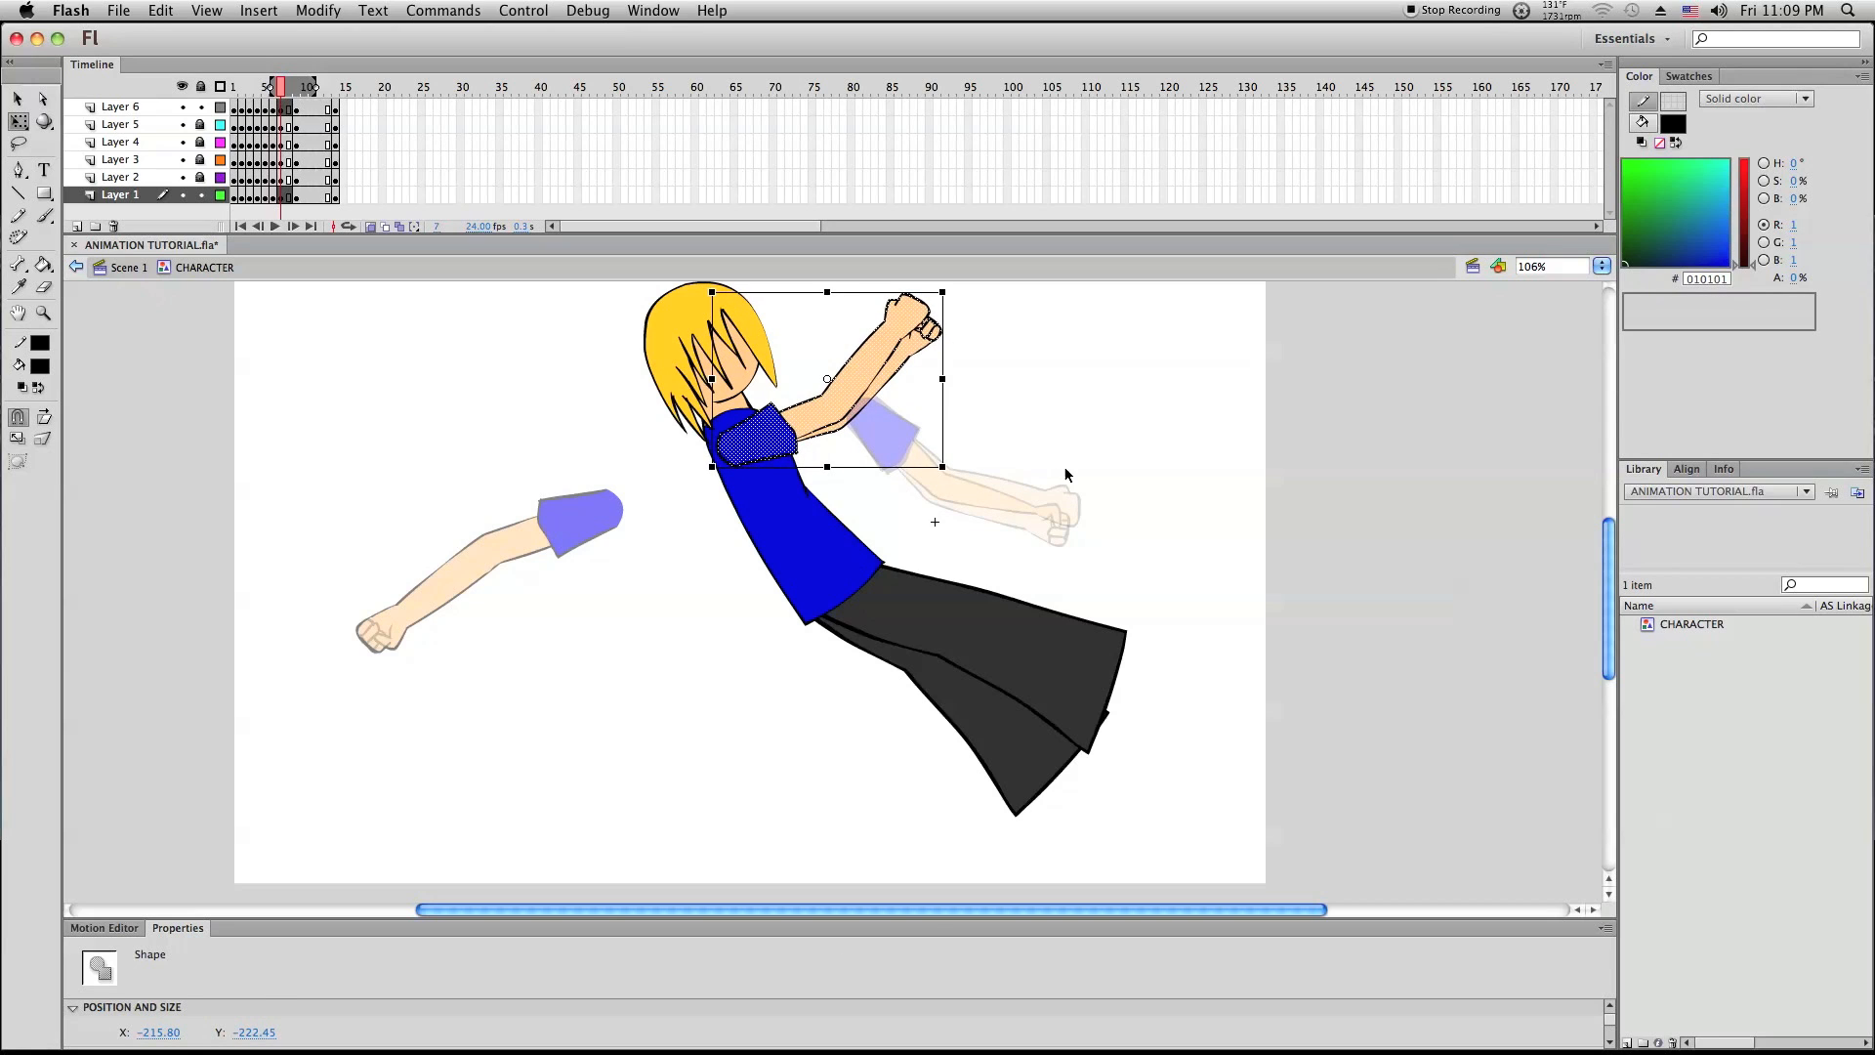
{"action": "left_click", "coordinate": [1065, 473]}
{"action": "left_click", "coordinate": [200, 86]}
{"action": "left_click", "coordinate": [200, 86]}
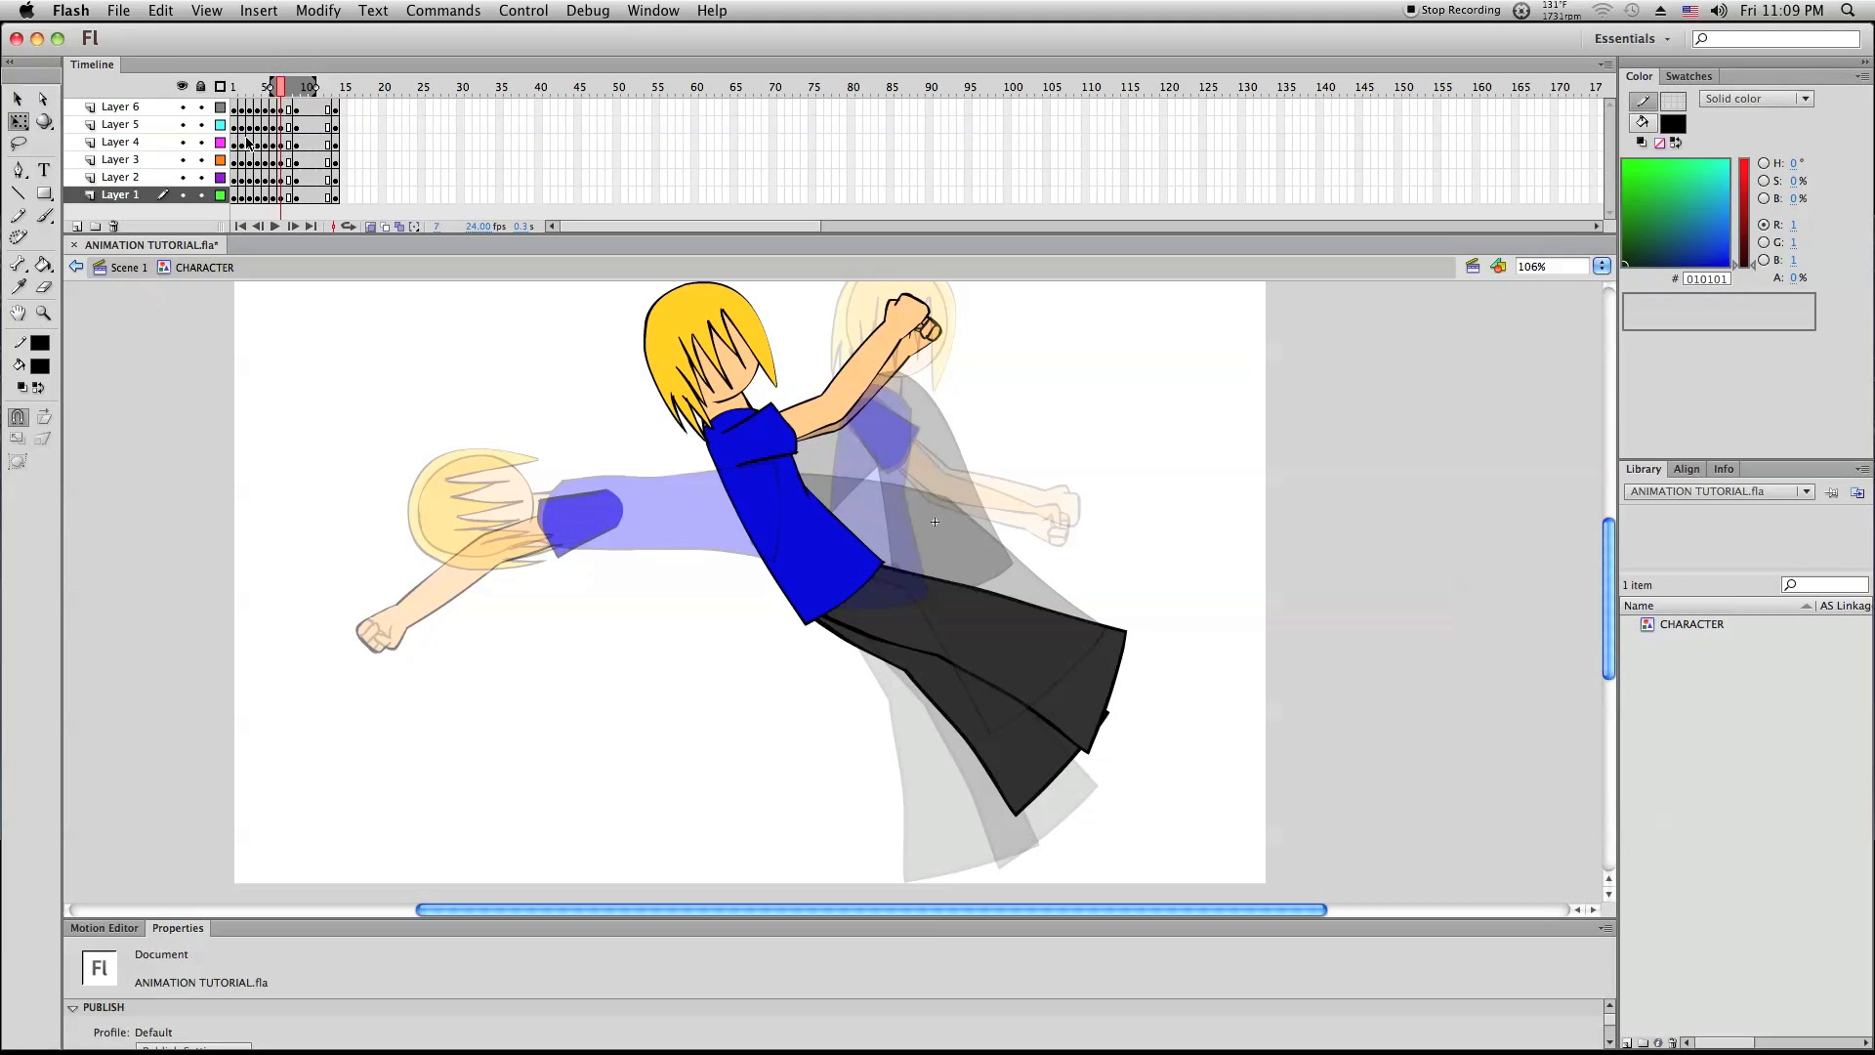
Turn off onion skinning and copy the torso and head from Layer 4 at frame 2
{"action": "left_click_drag", "start_coordinate": [281, 91], "coordinate": [244, 97]}
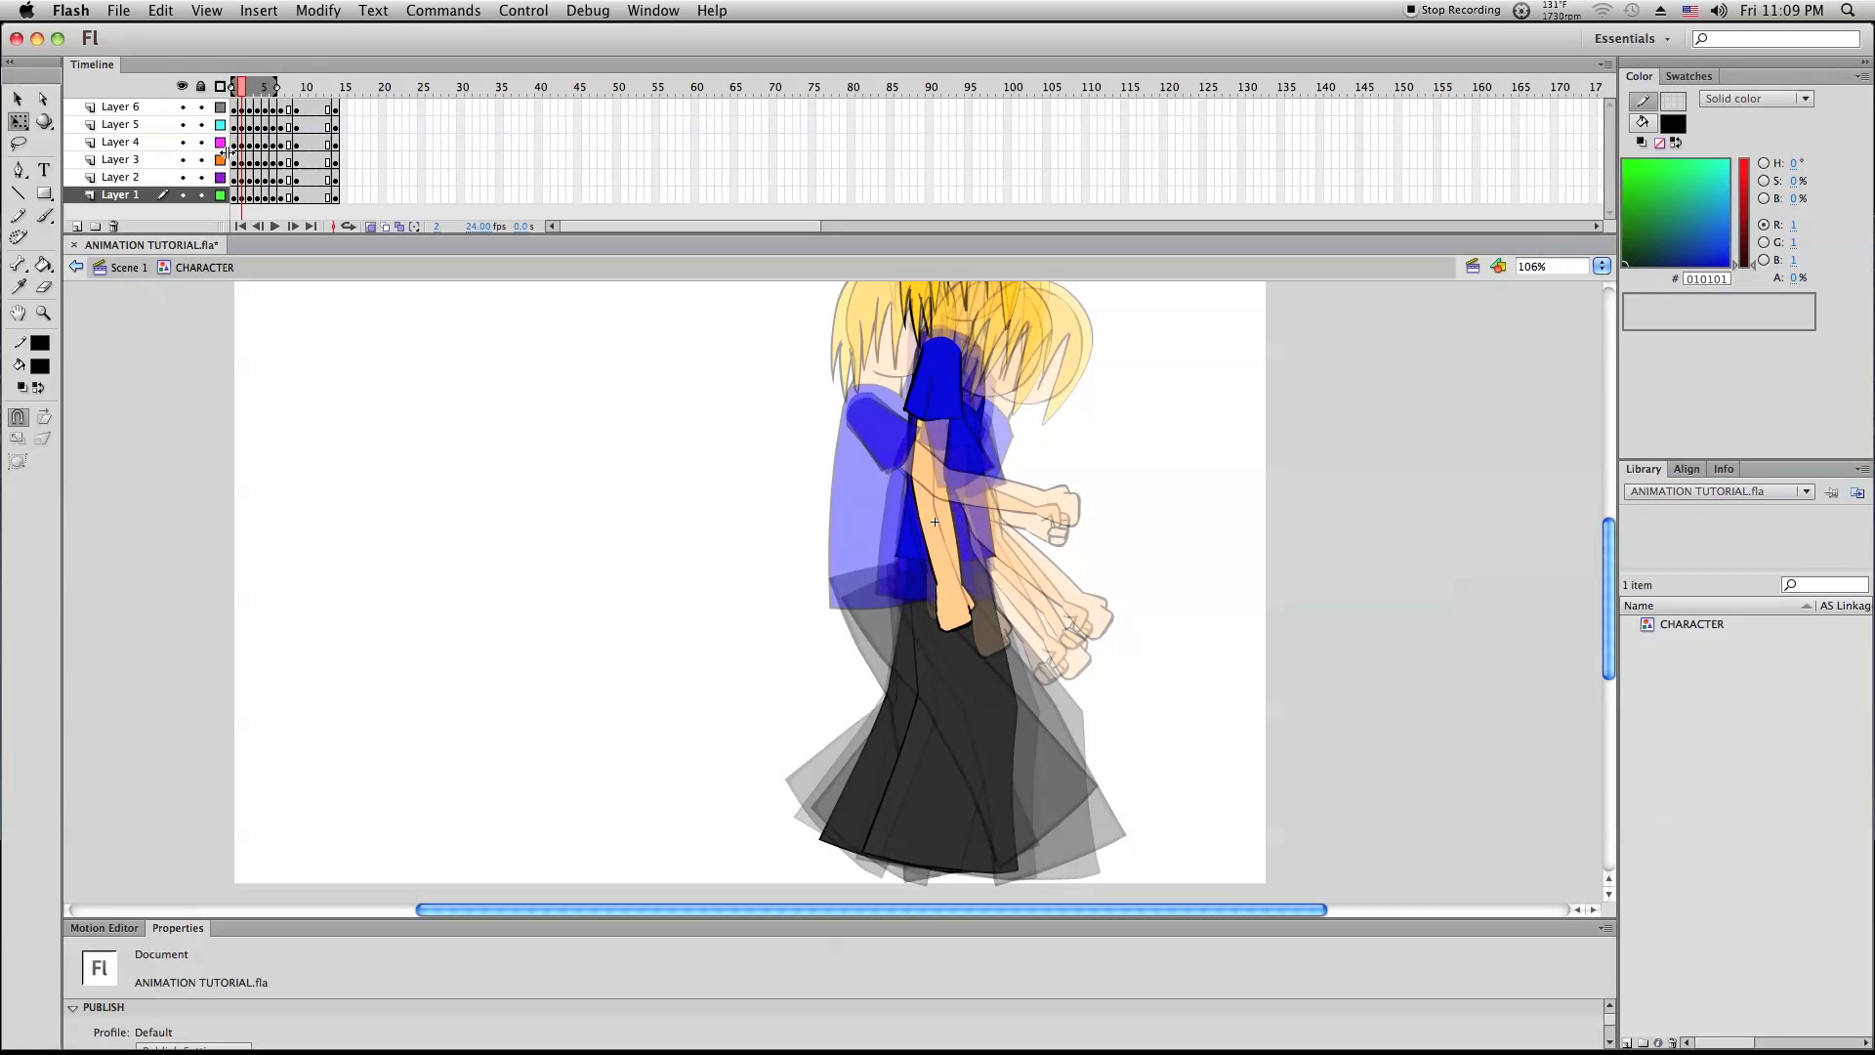
{"action": "left_click", "coordinate": [369, 227]}
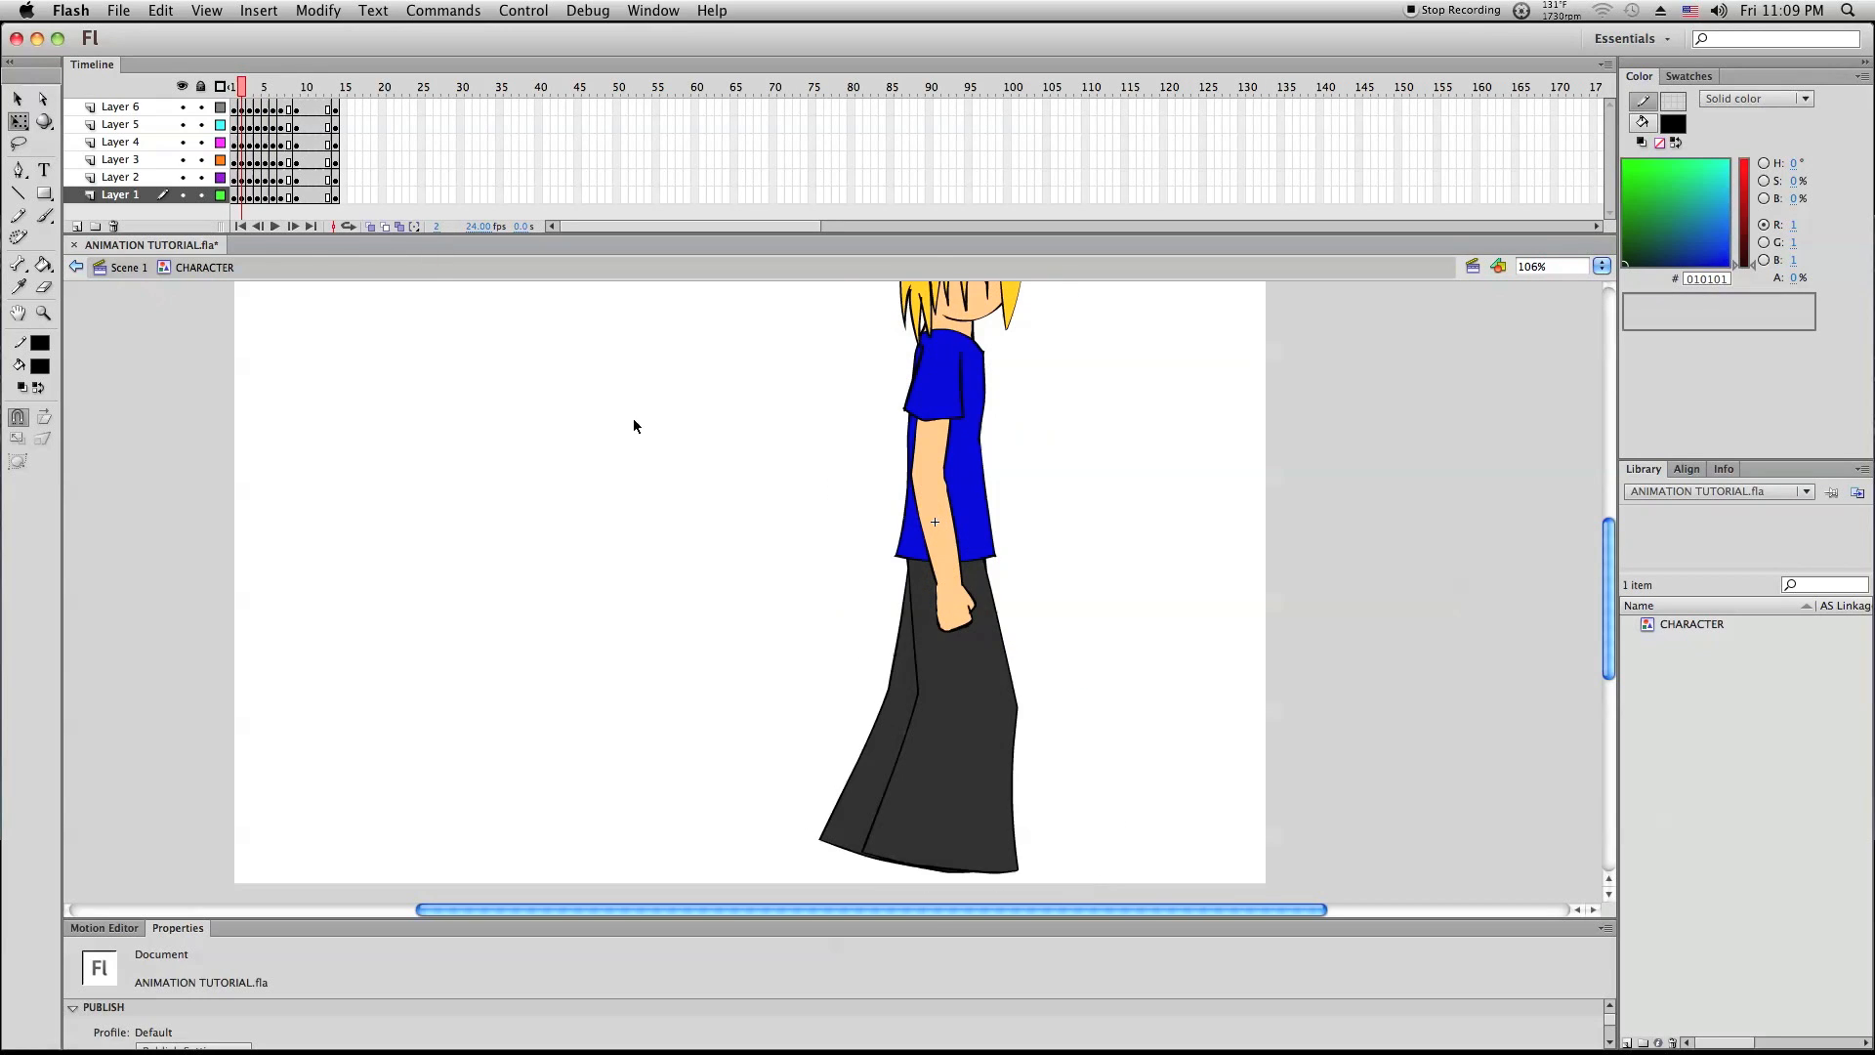
{"action": "scroll", "coordinate": [632, 418], "scroll_direction": "up", "scroll_amount": 1}
{"action": "scroll", "coordinate": [605, 550], "scroll_direction": "up", "scroll_amount": 2}
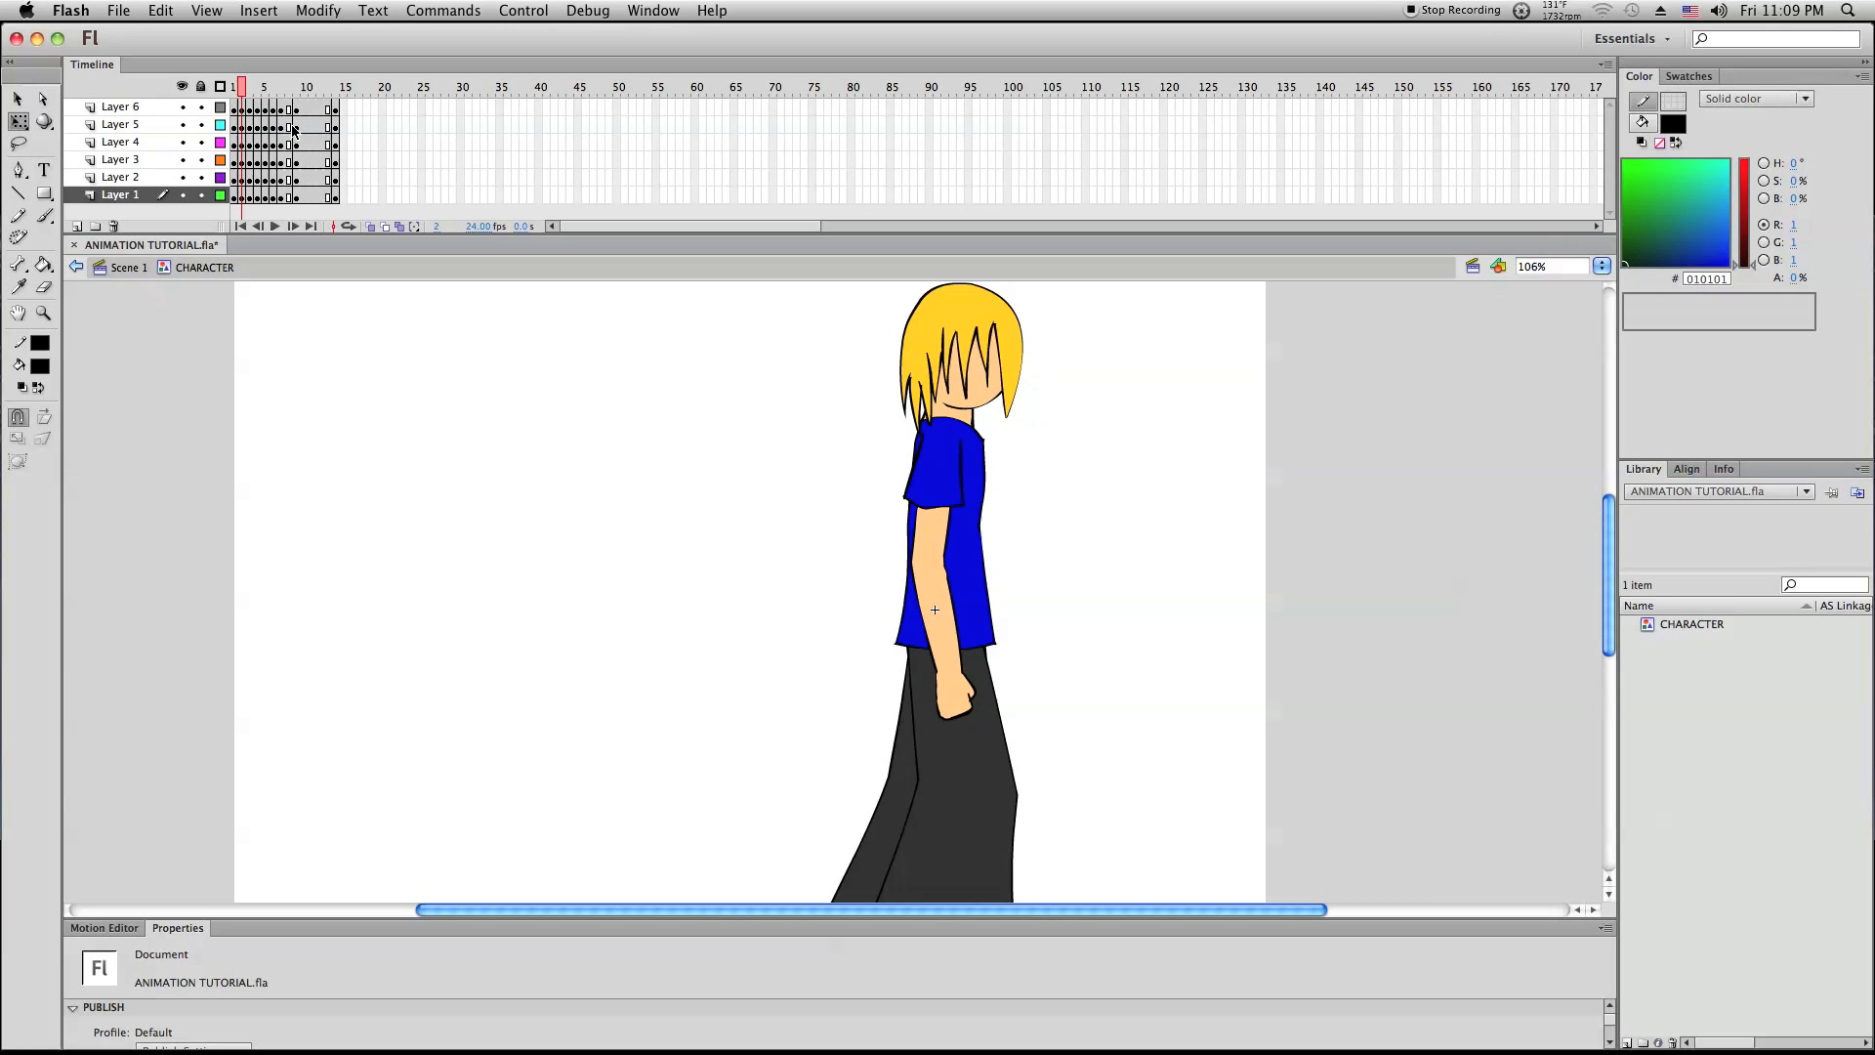
{"action": "left_click_drag", "start_coordinate": [244, 89], "coordinate": [245, 91]}
{"action": "left_click", "coordinate": [937, 544]}
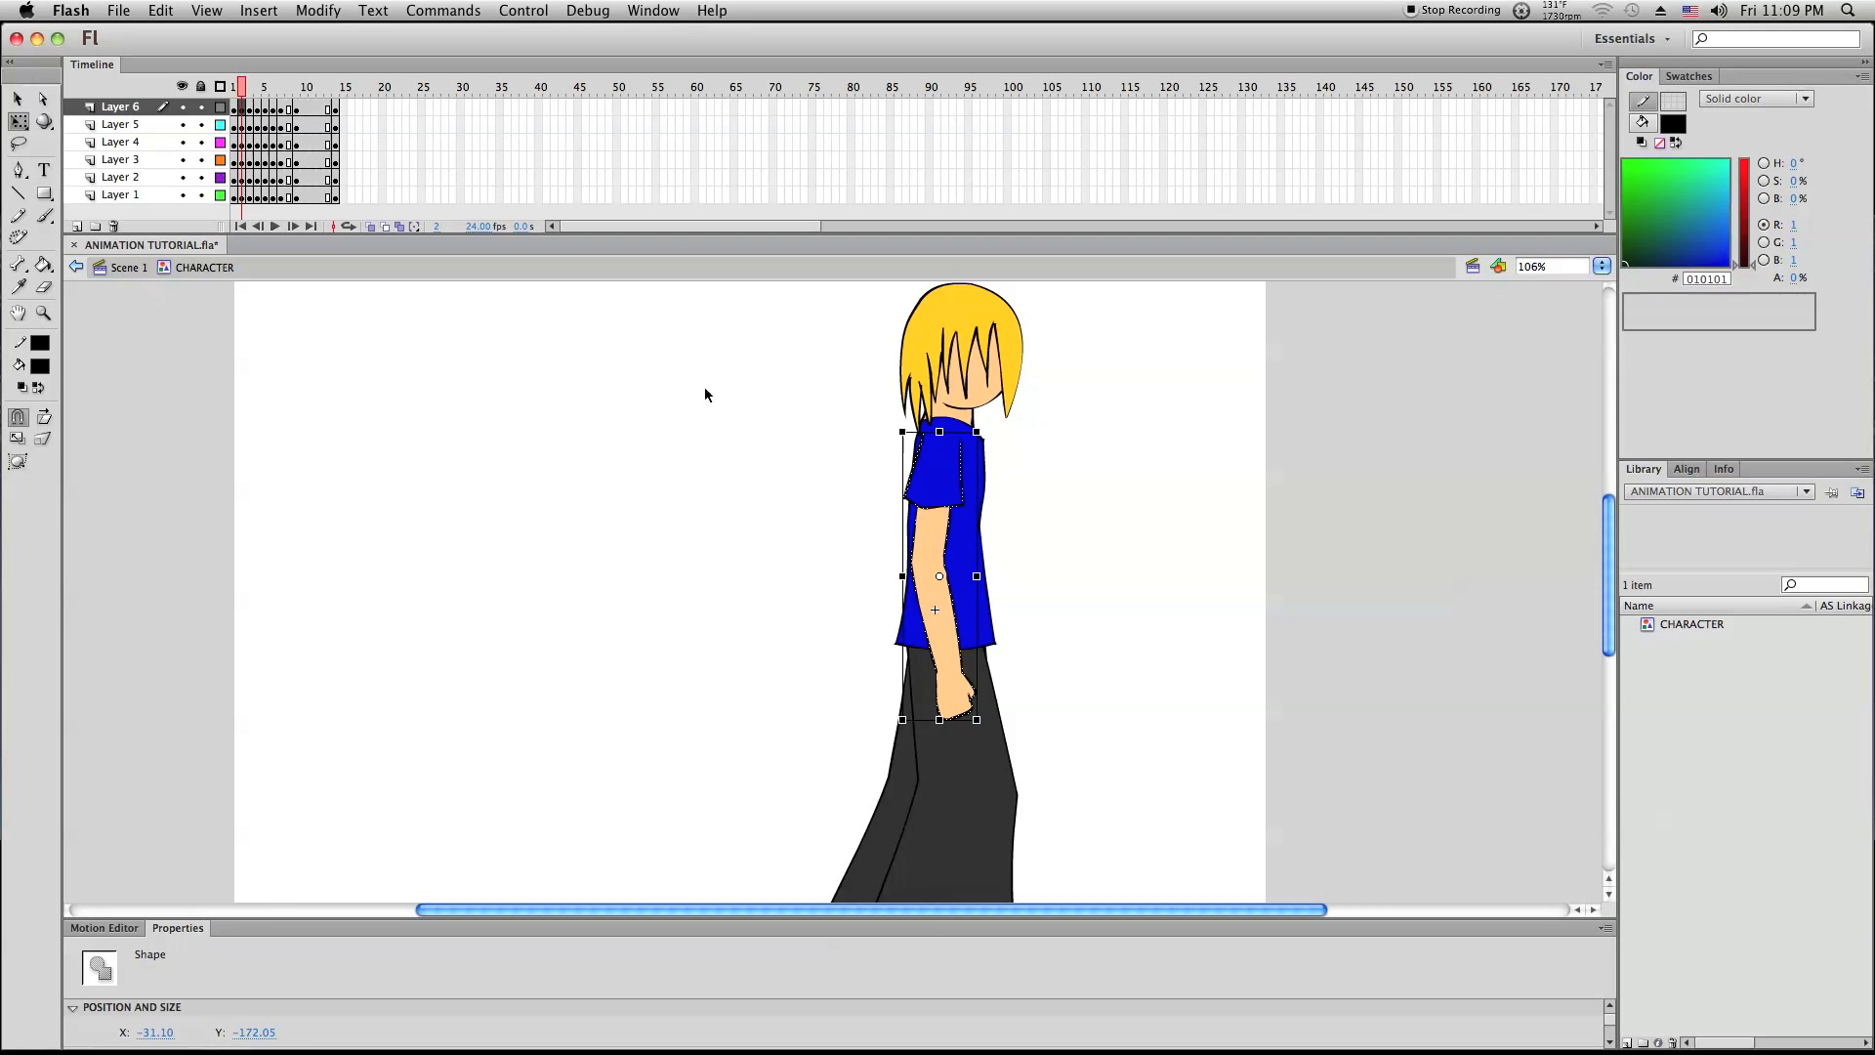
{"action": "left_click", "coordinate": [1055, 590]}
{"action": "left_click", "coordinate": [151, 142]}
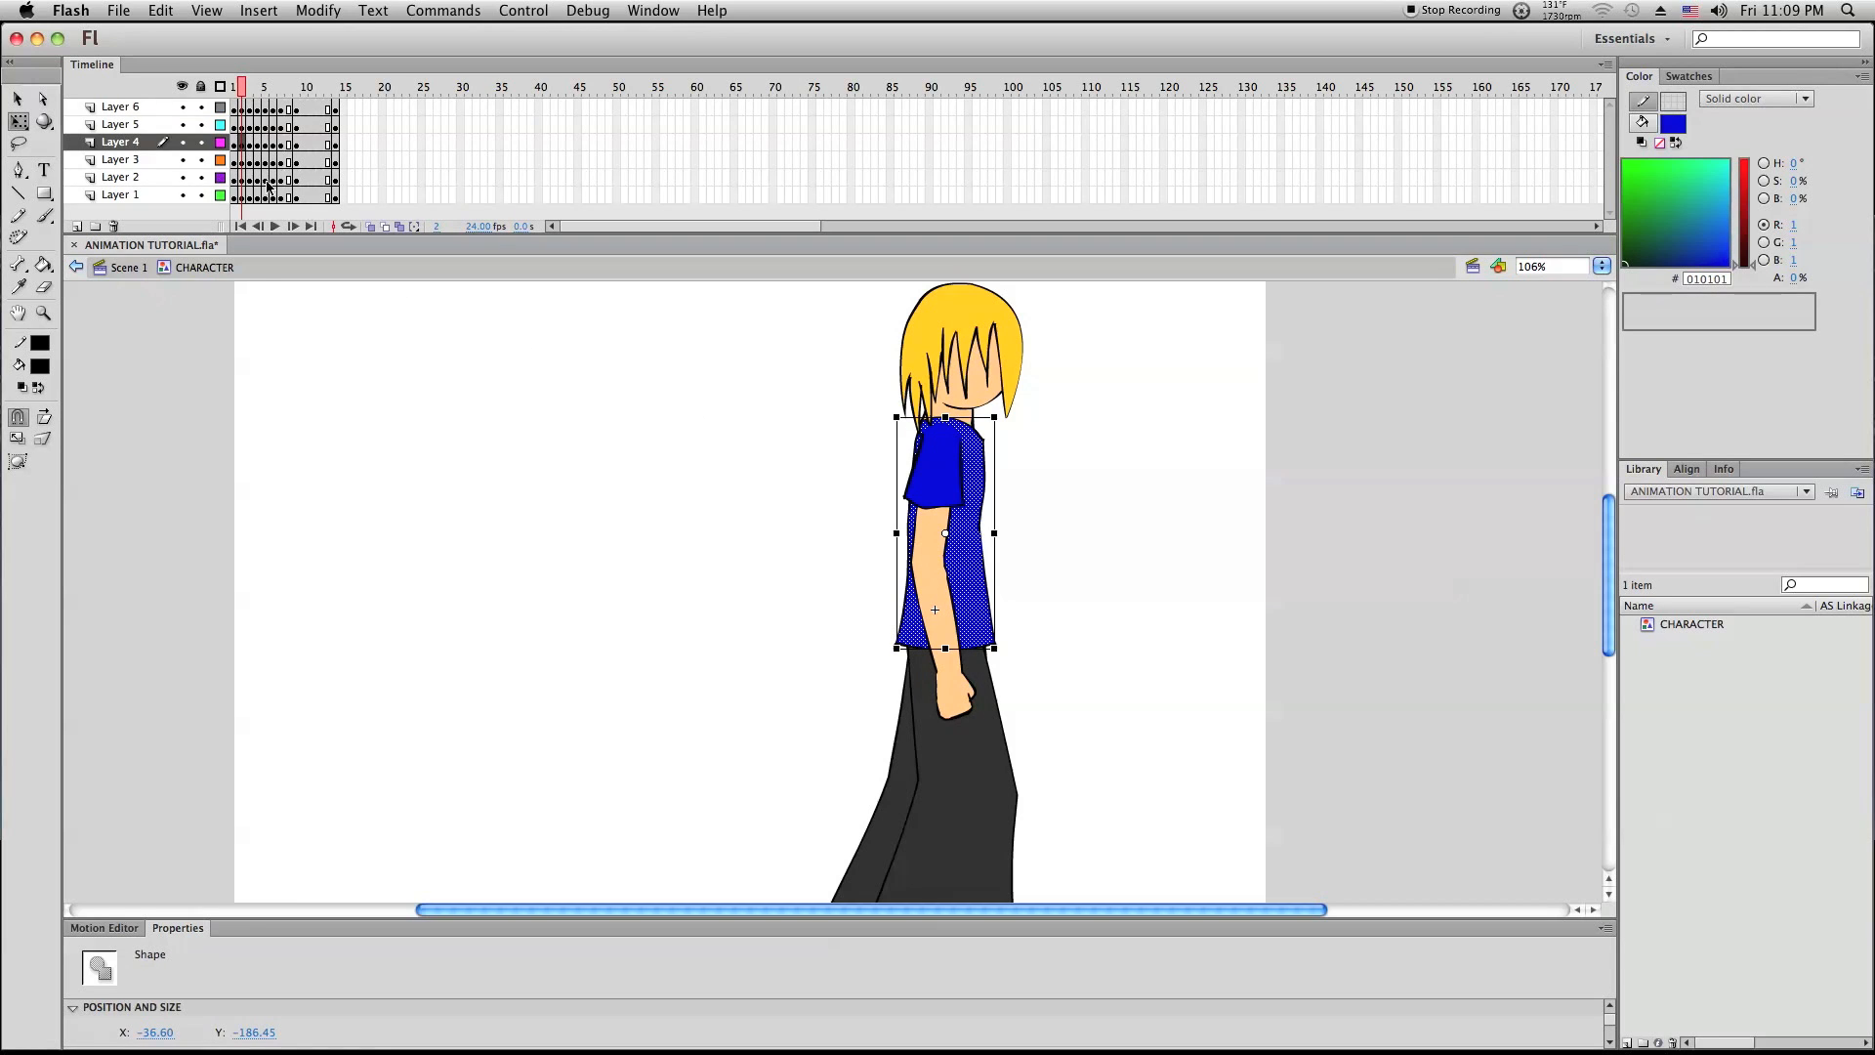
{"action": "left_click", "coordinate": [298, 420]}
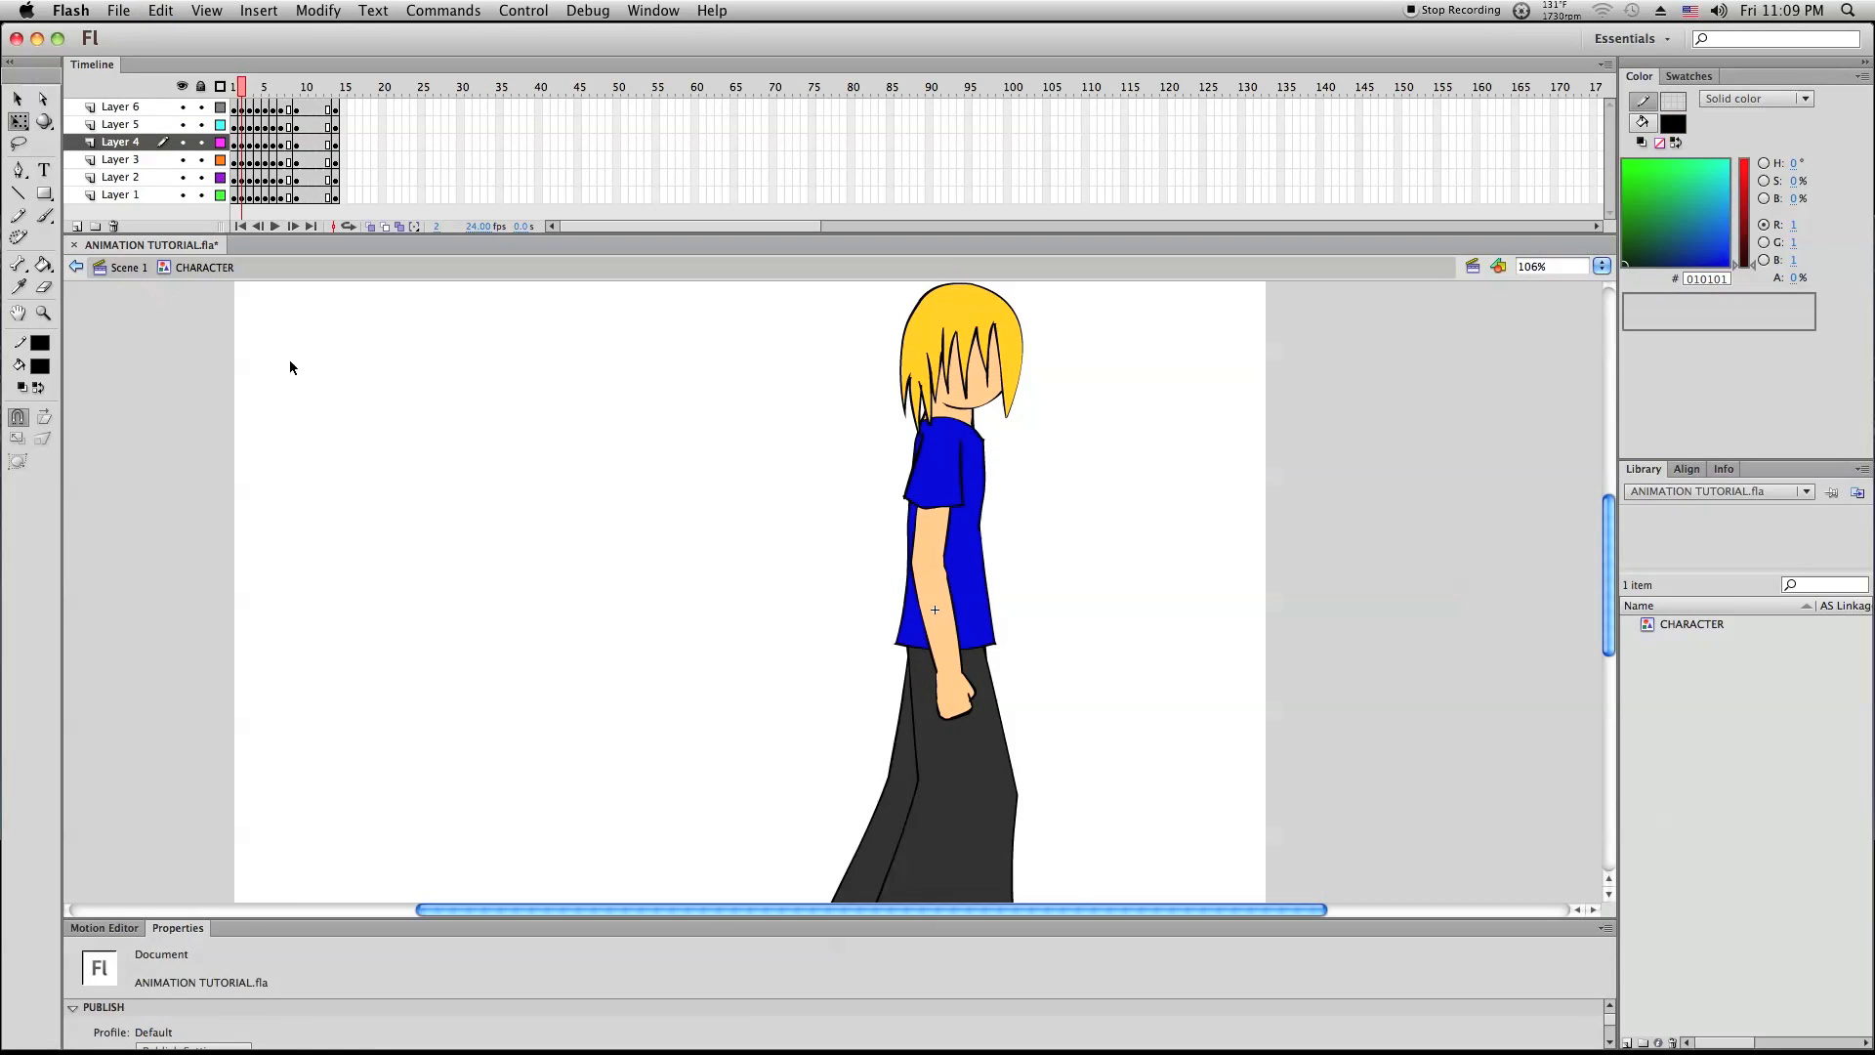
Lock every layer except Layer 4, paste the torso in place at frame 7, rotate it counterclockwise and position it at X -299.25, Y -223.95
{"action": "left_click_drag", "start_coordinate": [270, 90], "coordinate": [282, 98]}
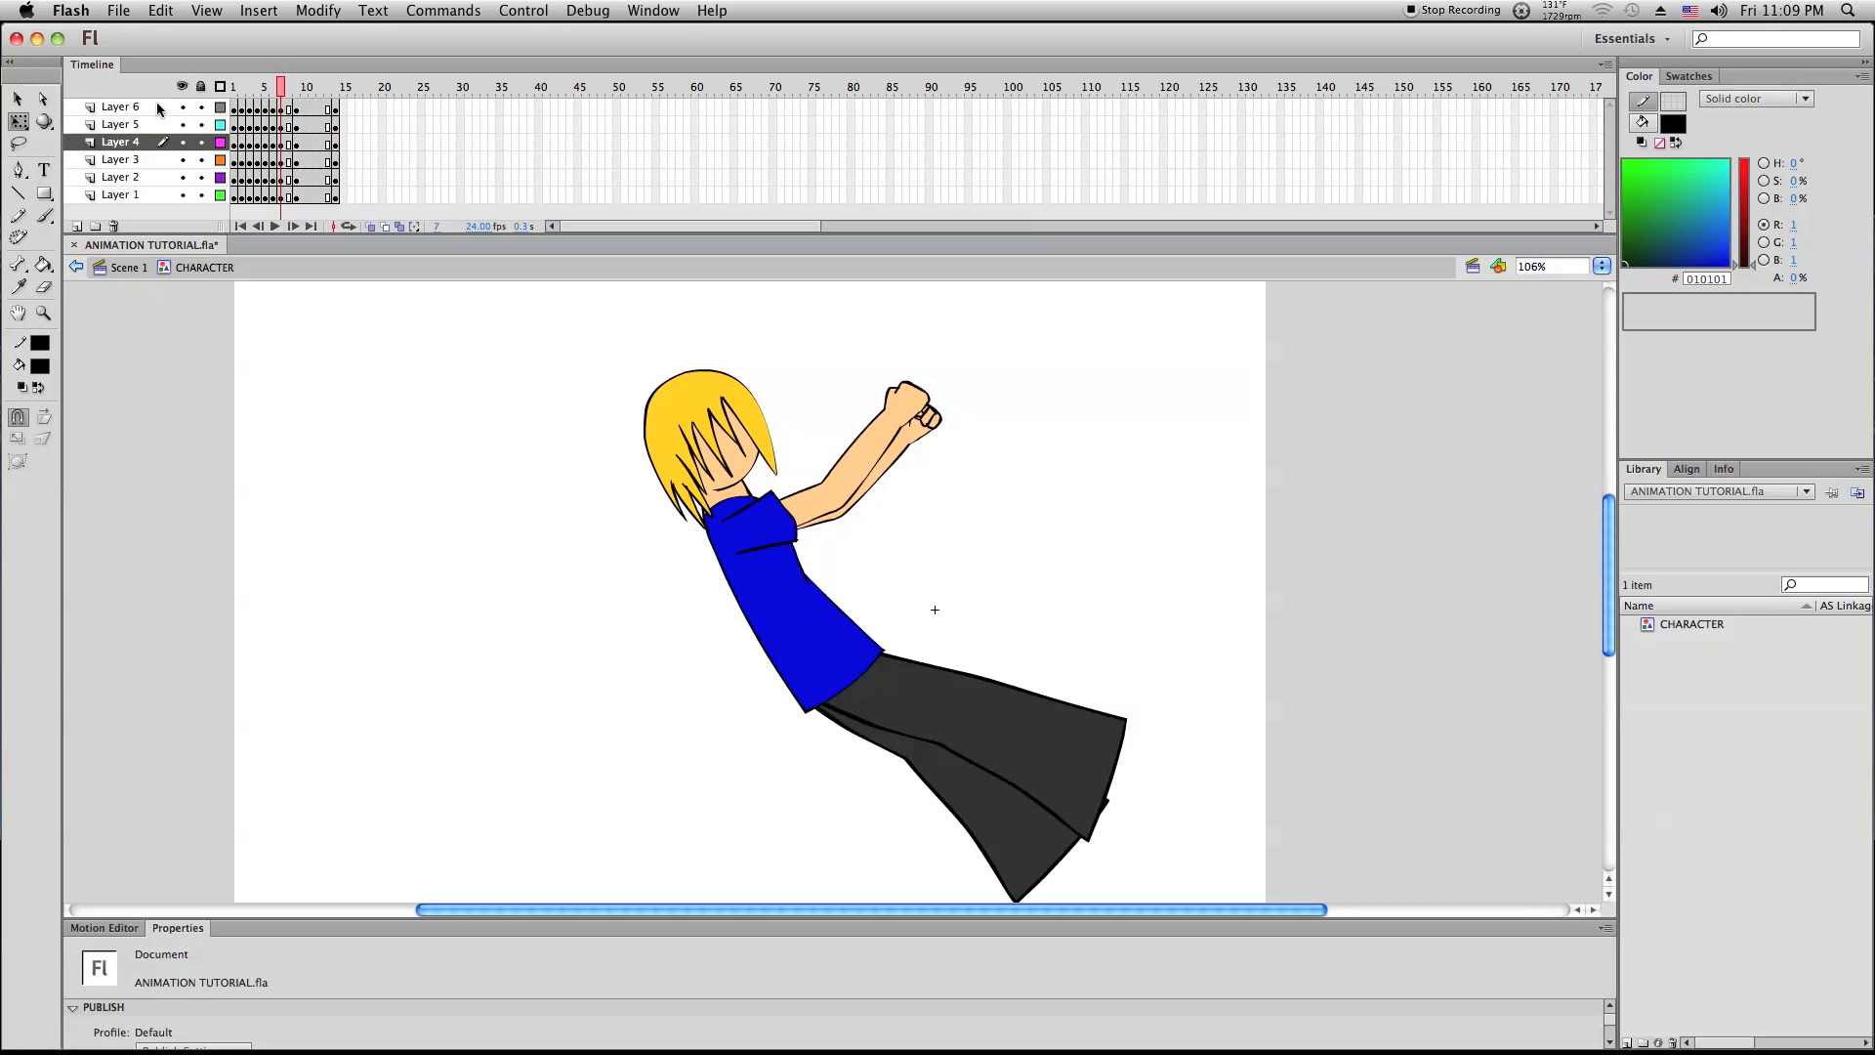
{"action": "left_click", "coordinate": [200, 88]}
{"action": "right_click", "coordinate": [212, 359]}
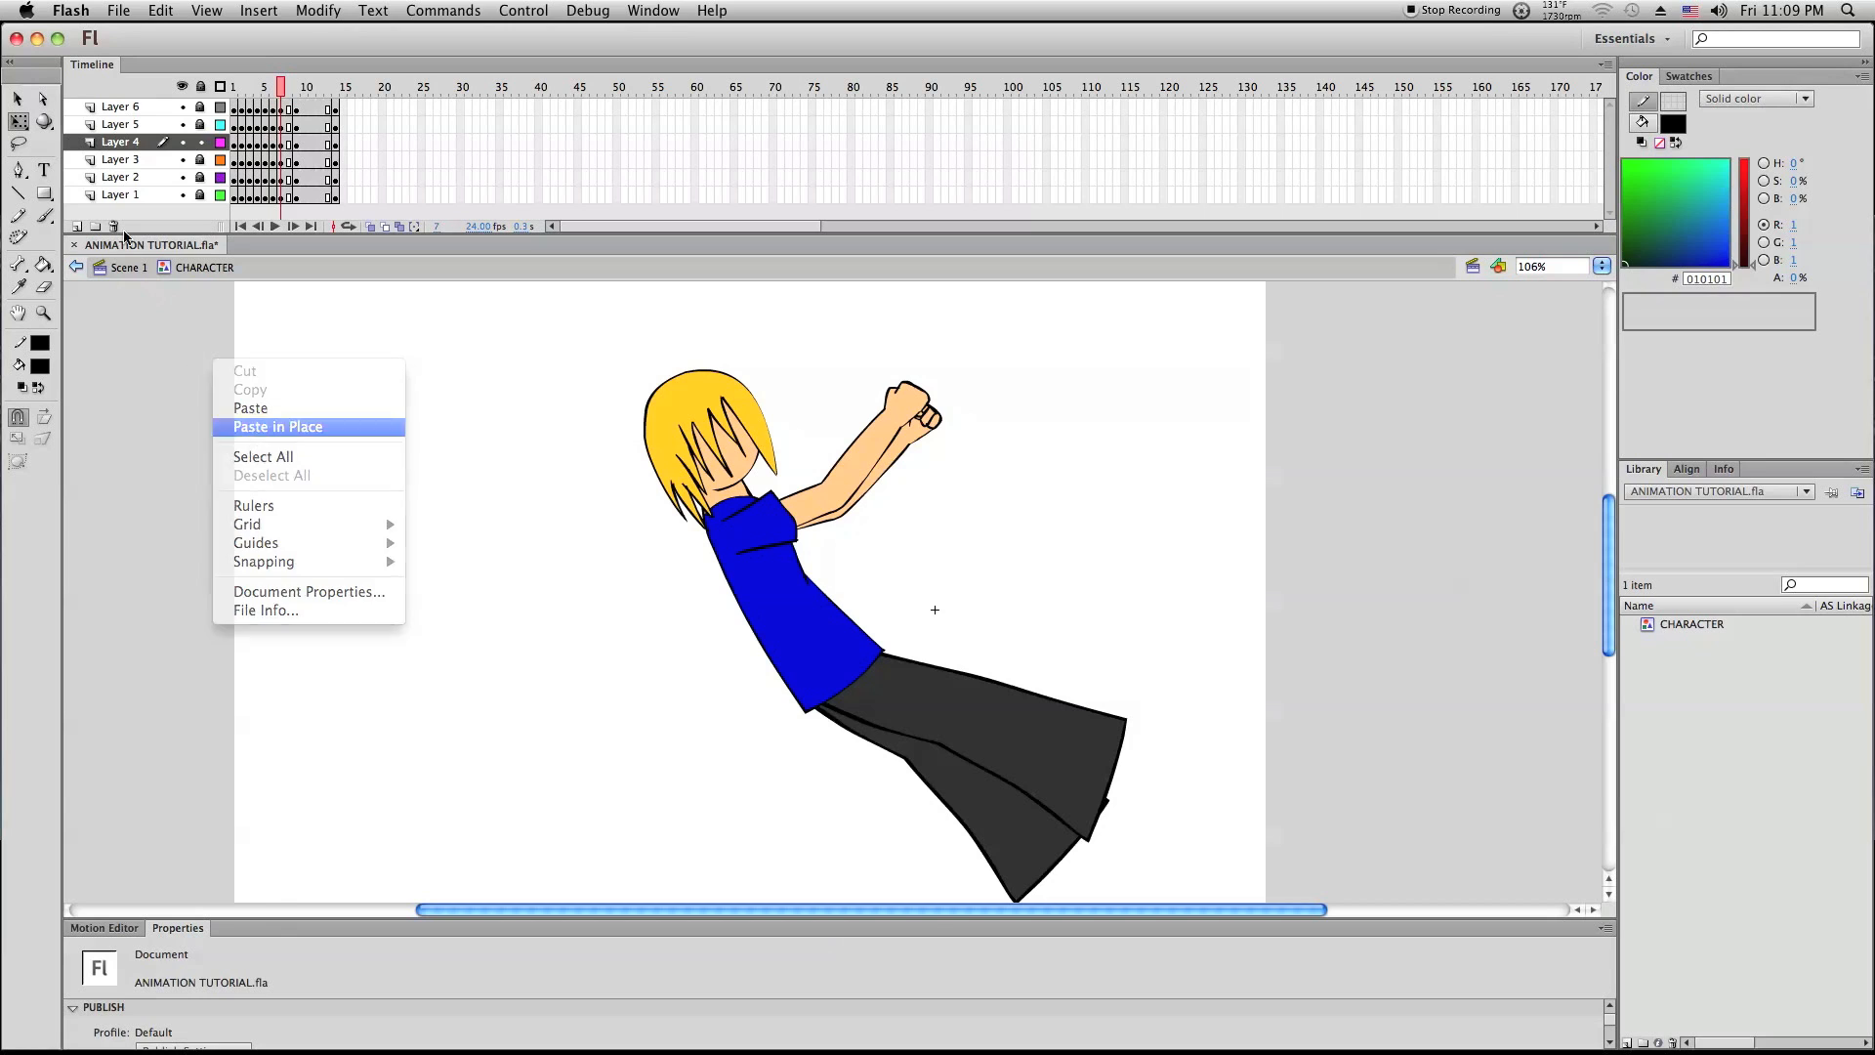
{"action": "left_click", "coordinate": [259, 427]}
{"action": "left_click_drag", "start_coordinate": [890, 288], "coordinate": [795, 338]}
{"action": "left_click_drag", "start_coordinate": [952, 500], "coordinate": [762, 553]}
{"action": "left_click_drag", "start_coordinate": [593, 408], "coordinate": [578, 426]}
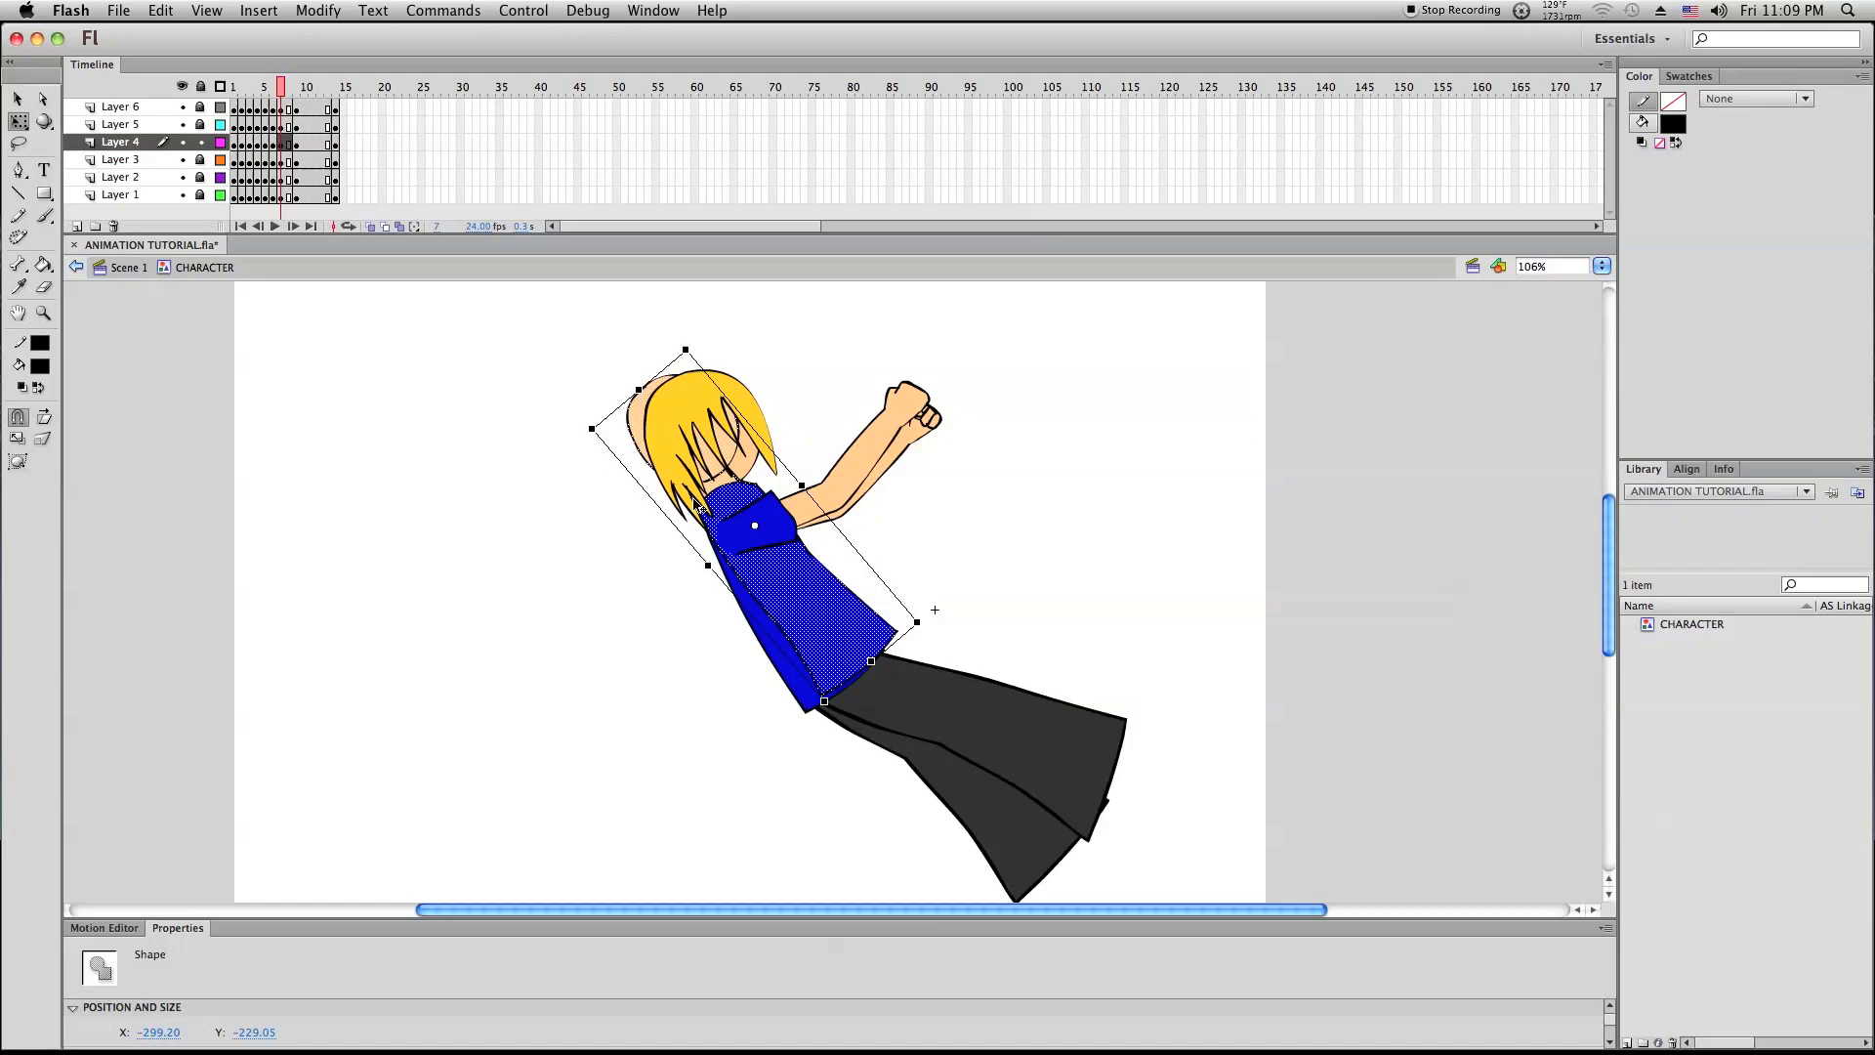
{"action": "left_click_drag", "start_coordinate": [759, 583], "coordinate": [751, 588]}
{"action": "left_click_drag", "start_coordinate": [674, 347], "coordinate": [685, 339]}
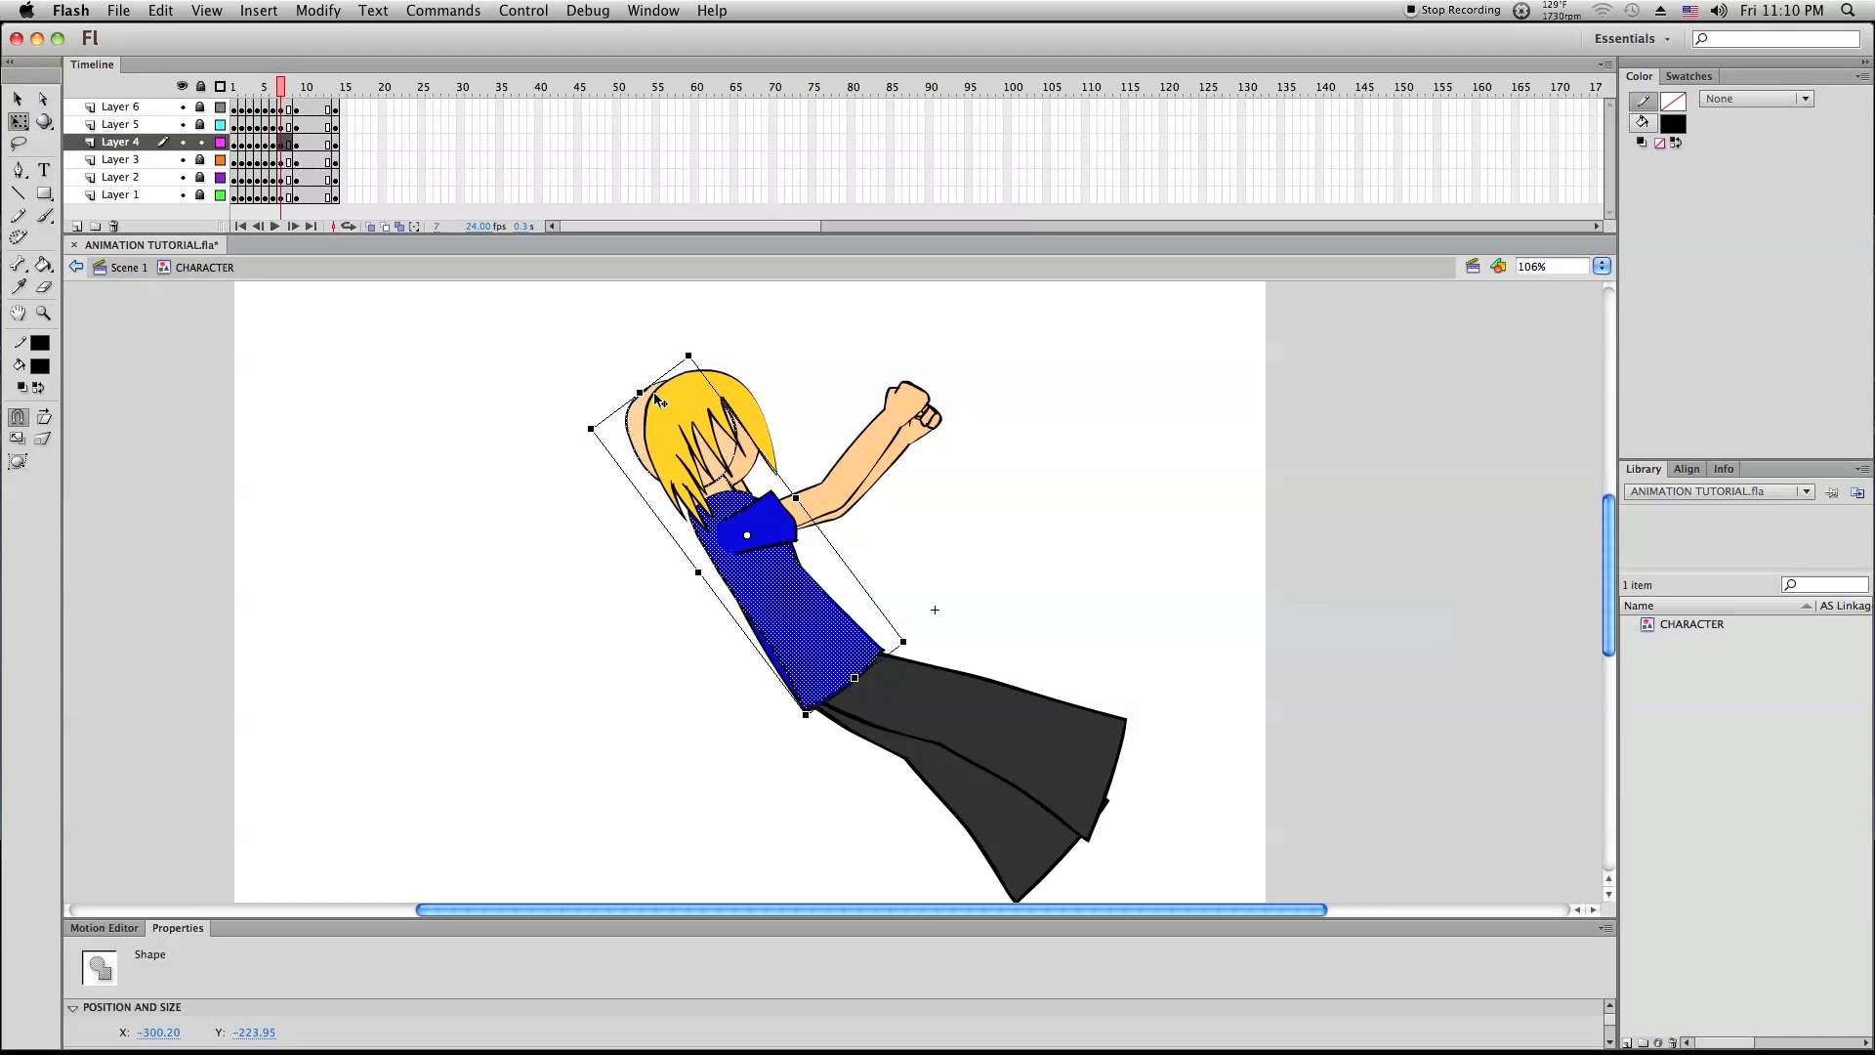
{"action": "key", "text": "Right"}
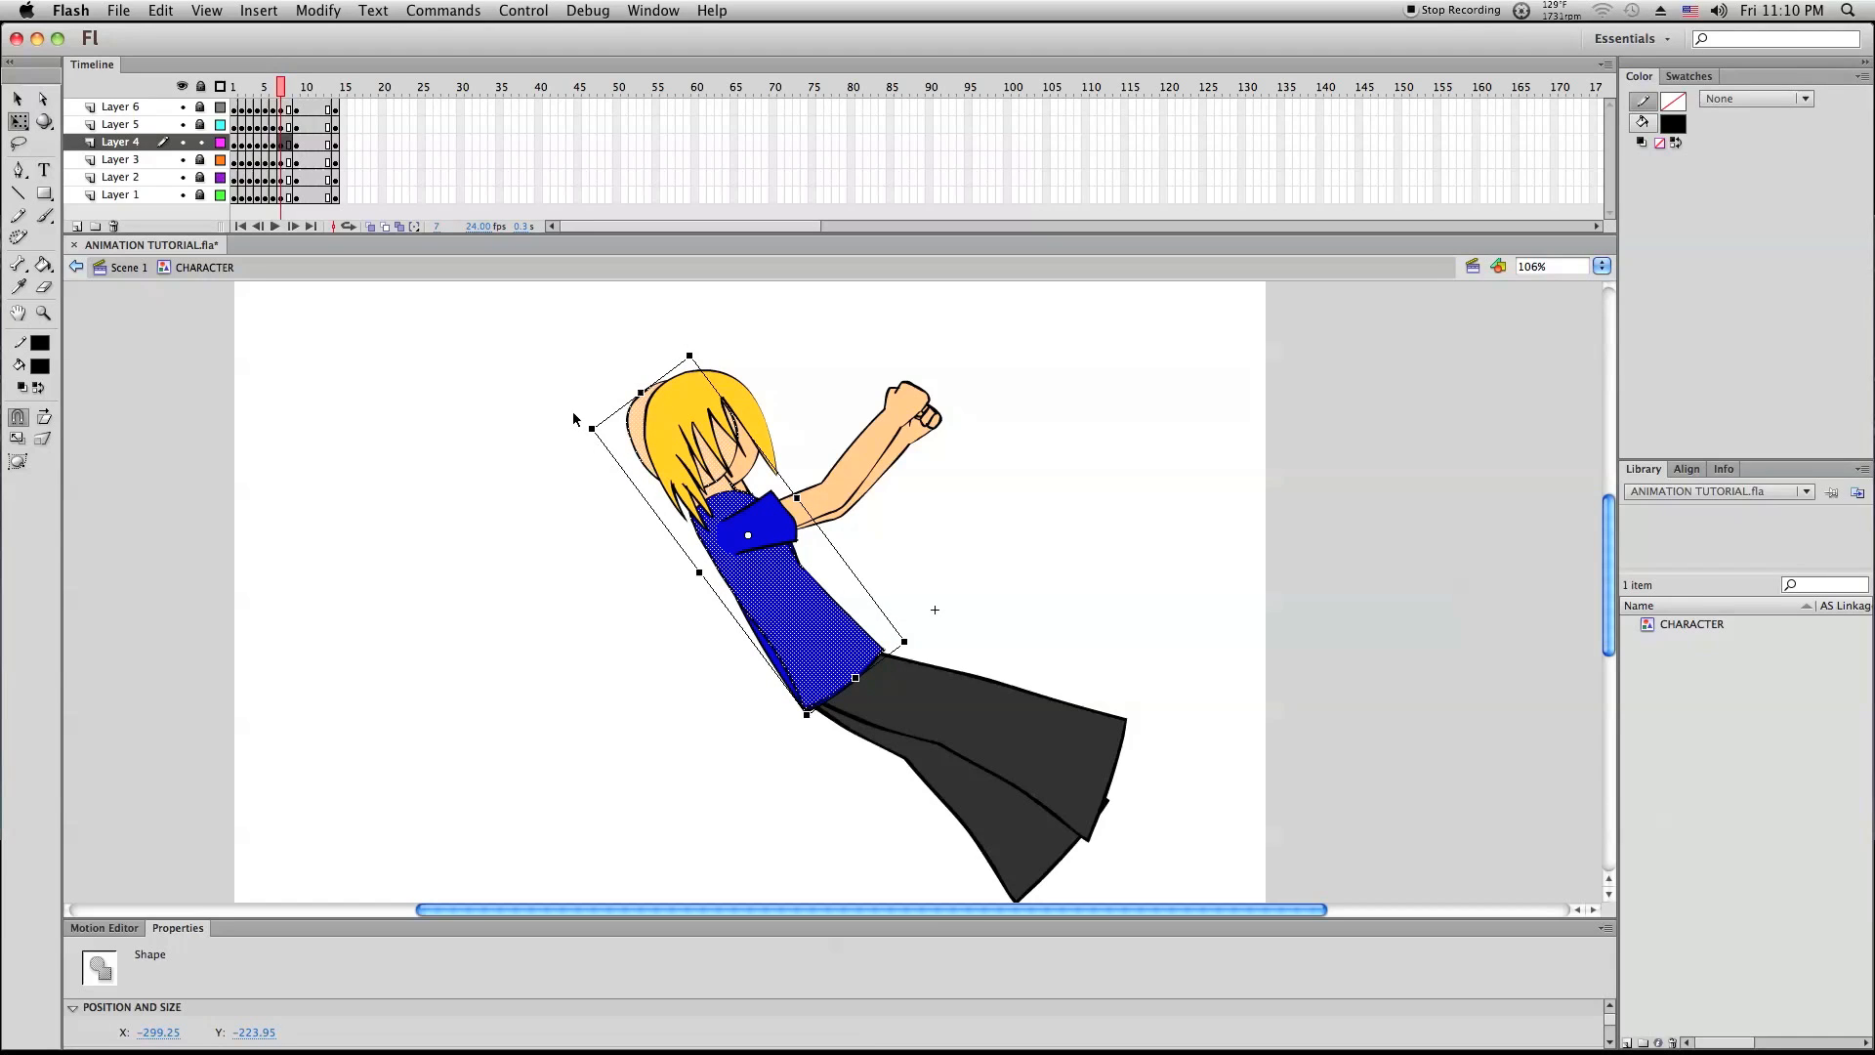
Rotate the pasted torso slightly further counterclockwise and shift it onto the waist at X -318.50, Y -206.85
{"action": "left_click_drag", "start_coordinate": [577, 418], "coordinate": [564, 430]}
{"action": "key", "text": "Left"}
{"action": "key", "text": "Left"}
{"action": "key", "text": "Left"}
{"action": "key", "text": "Left"}
{"action": "key", "text": "Left"}
{"action": "key", "text": "Left"}
{"action": "key", "text": "Left"}
{"action": "key", "text": "Left"}
{"action": "key", "text": "Left"}
{"action": "key", "text": "Left"}
{"action": "key", "text": "Down"}
{"action": "key", "text": "Down"}
{"action": "key", "text": "Down"}
{"action": "key", "text": "Down"}
{"action": "key", "text": "Down"}
{"action": "key", "text": "Down"}
{"action": "key", "text": "Down"}
{"action": "key", "text": "Down"}
{"action": "key", "text": "Down"}
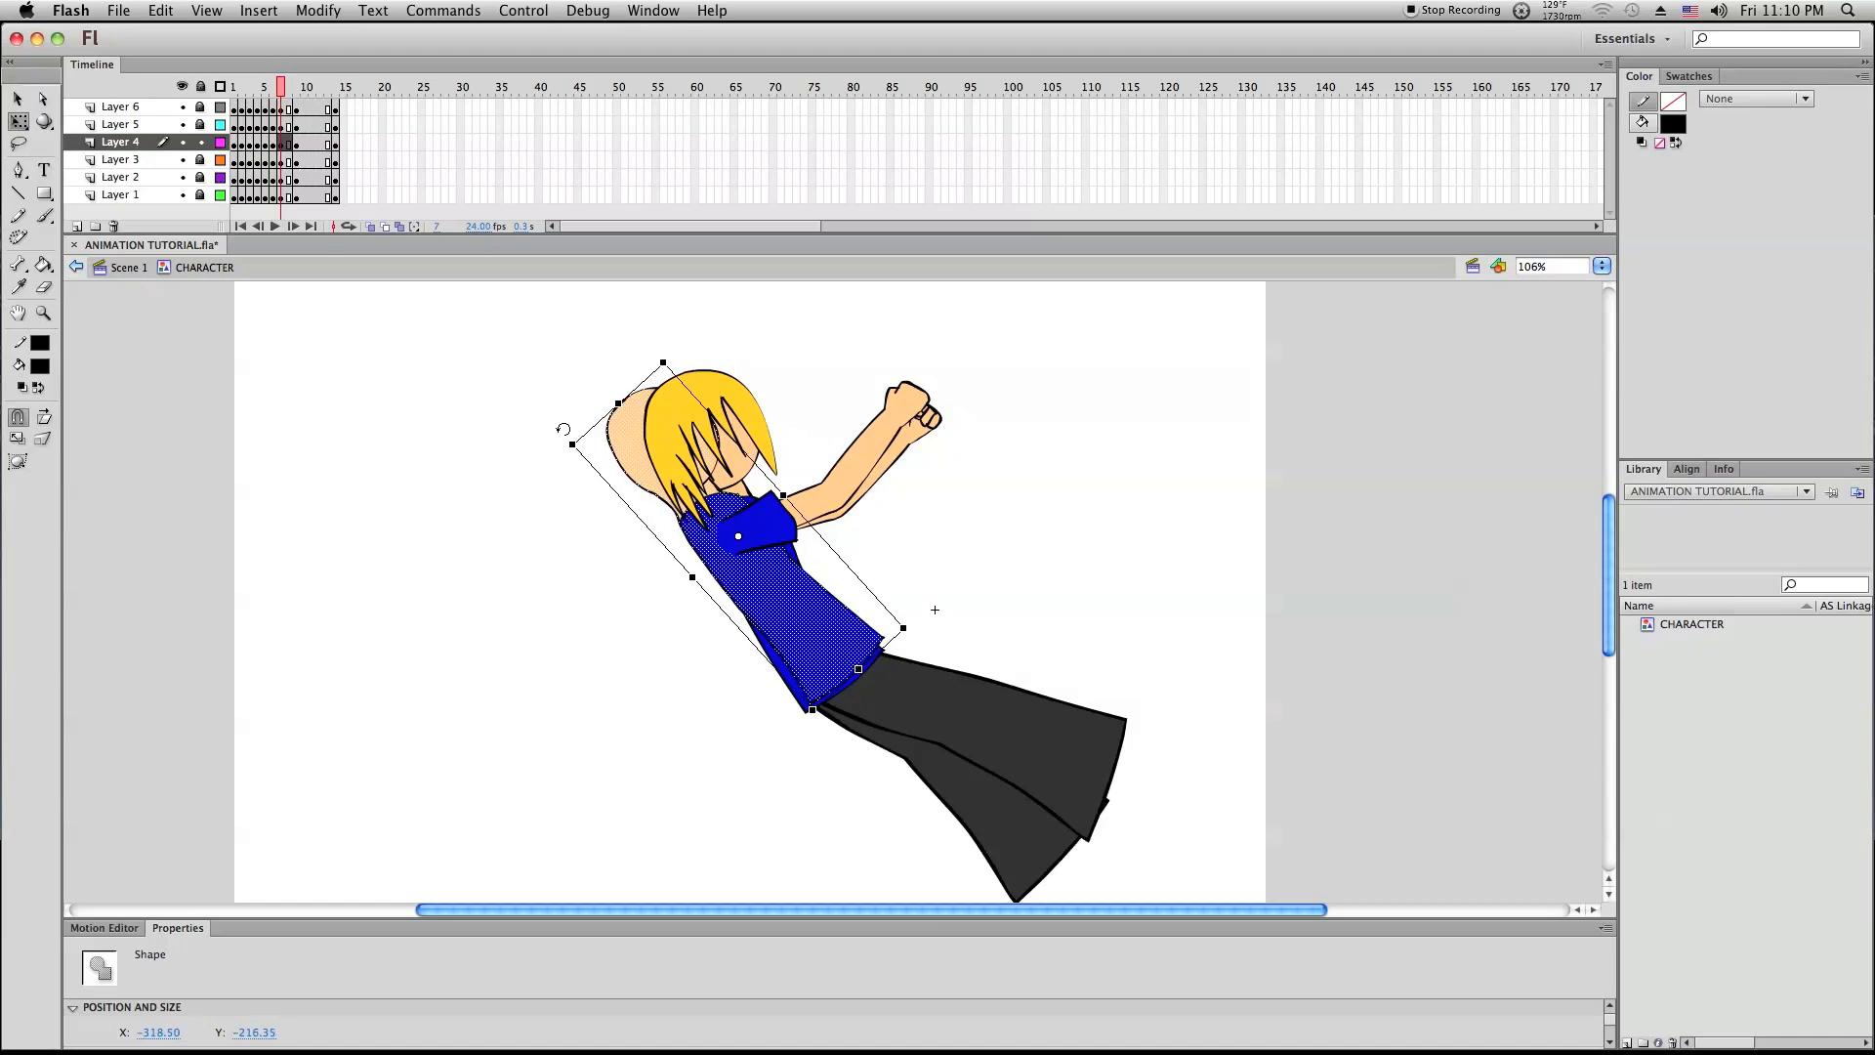
{"action": "key", "text": "Down"}
{"action": "key", "text": "Down"}
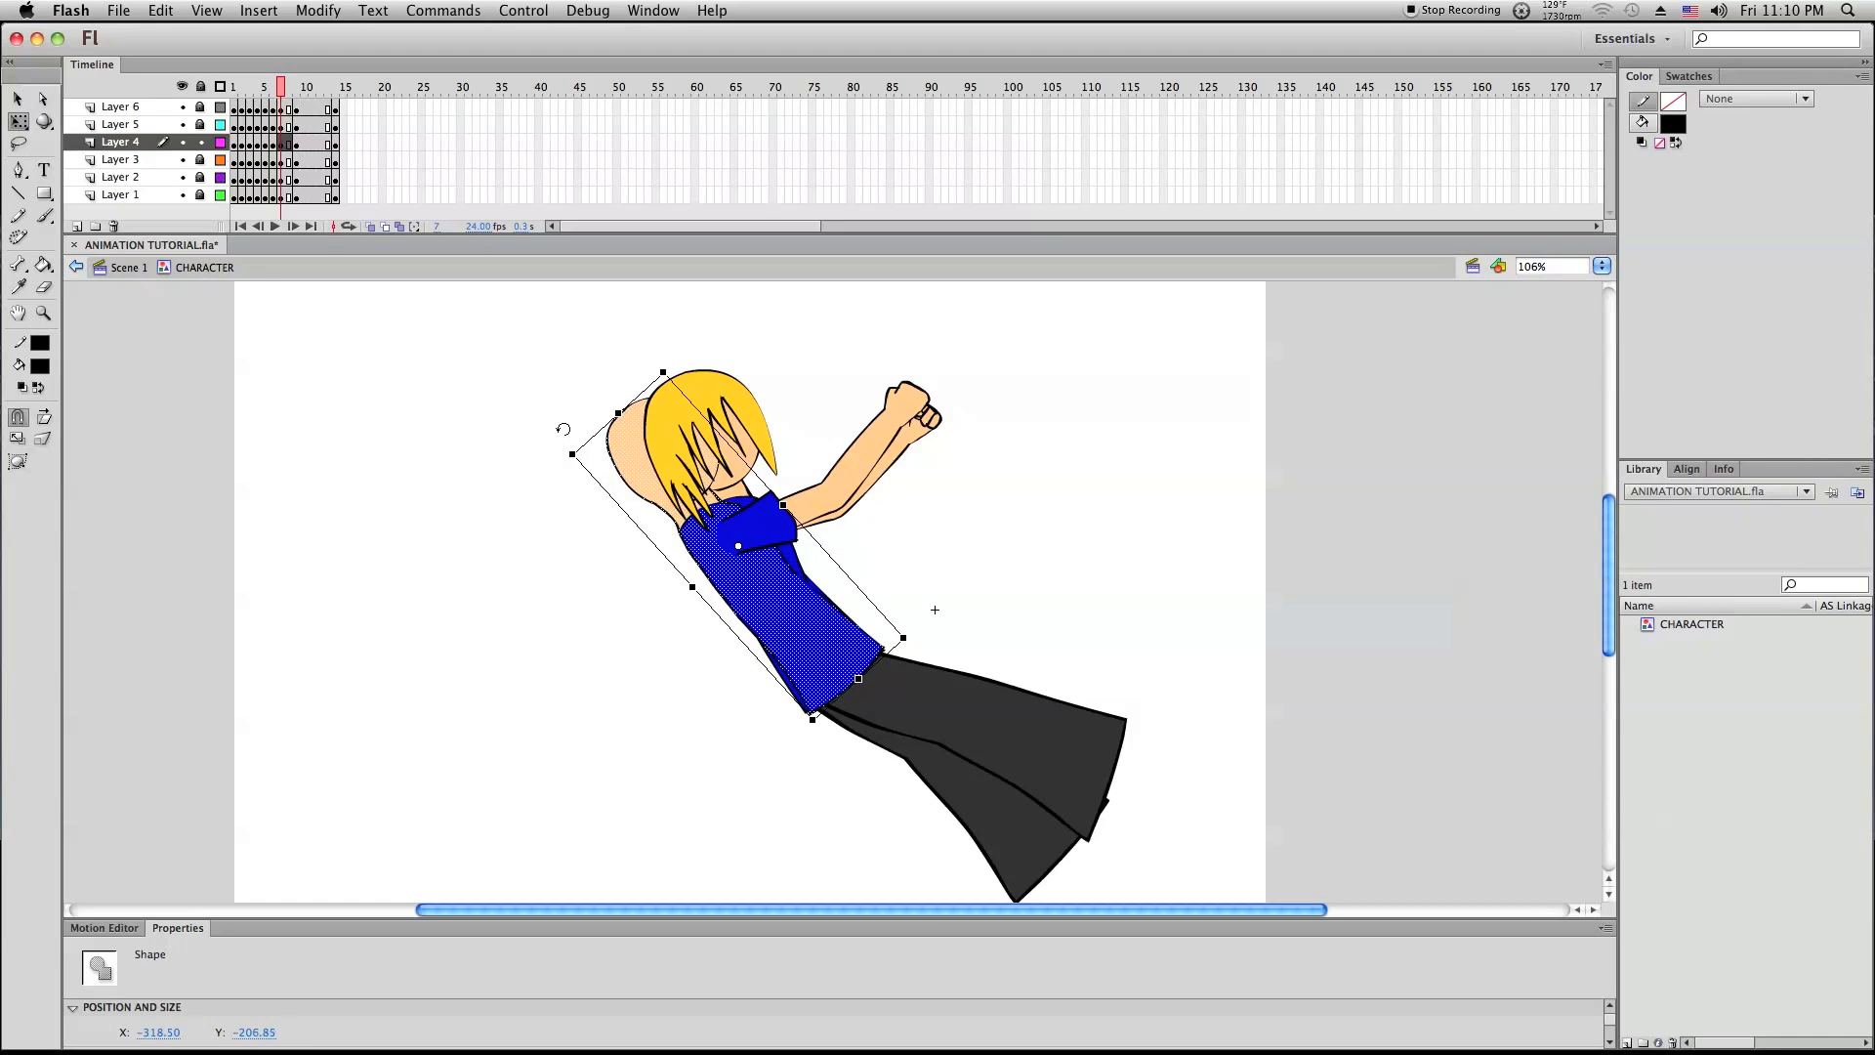
Replace the old frame 7 torso with the rotated copy: move the old one aside, paste the copy in place and delete the old one
{"action": "left_click", "coordinate": [636, 556]}
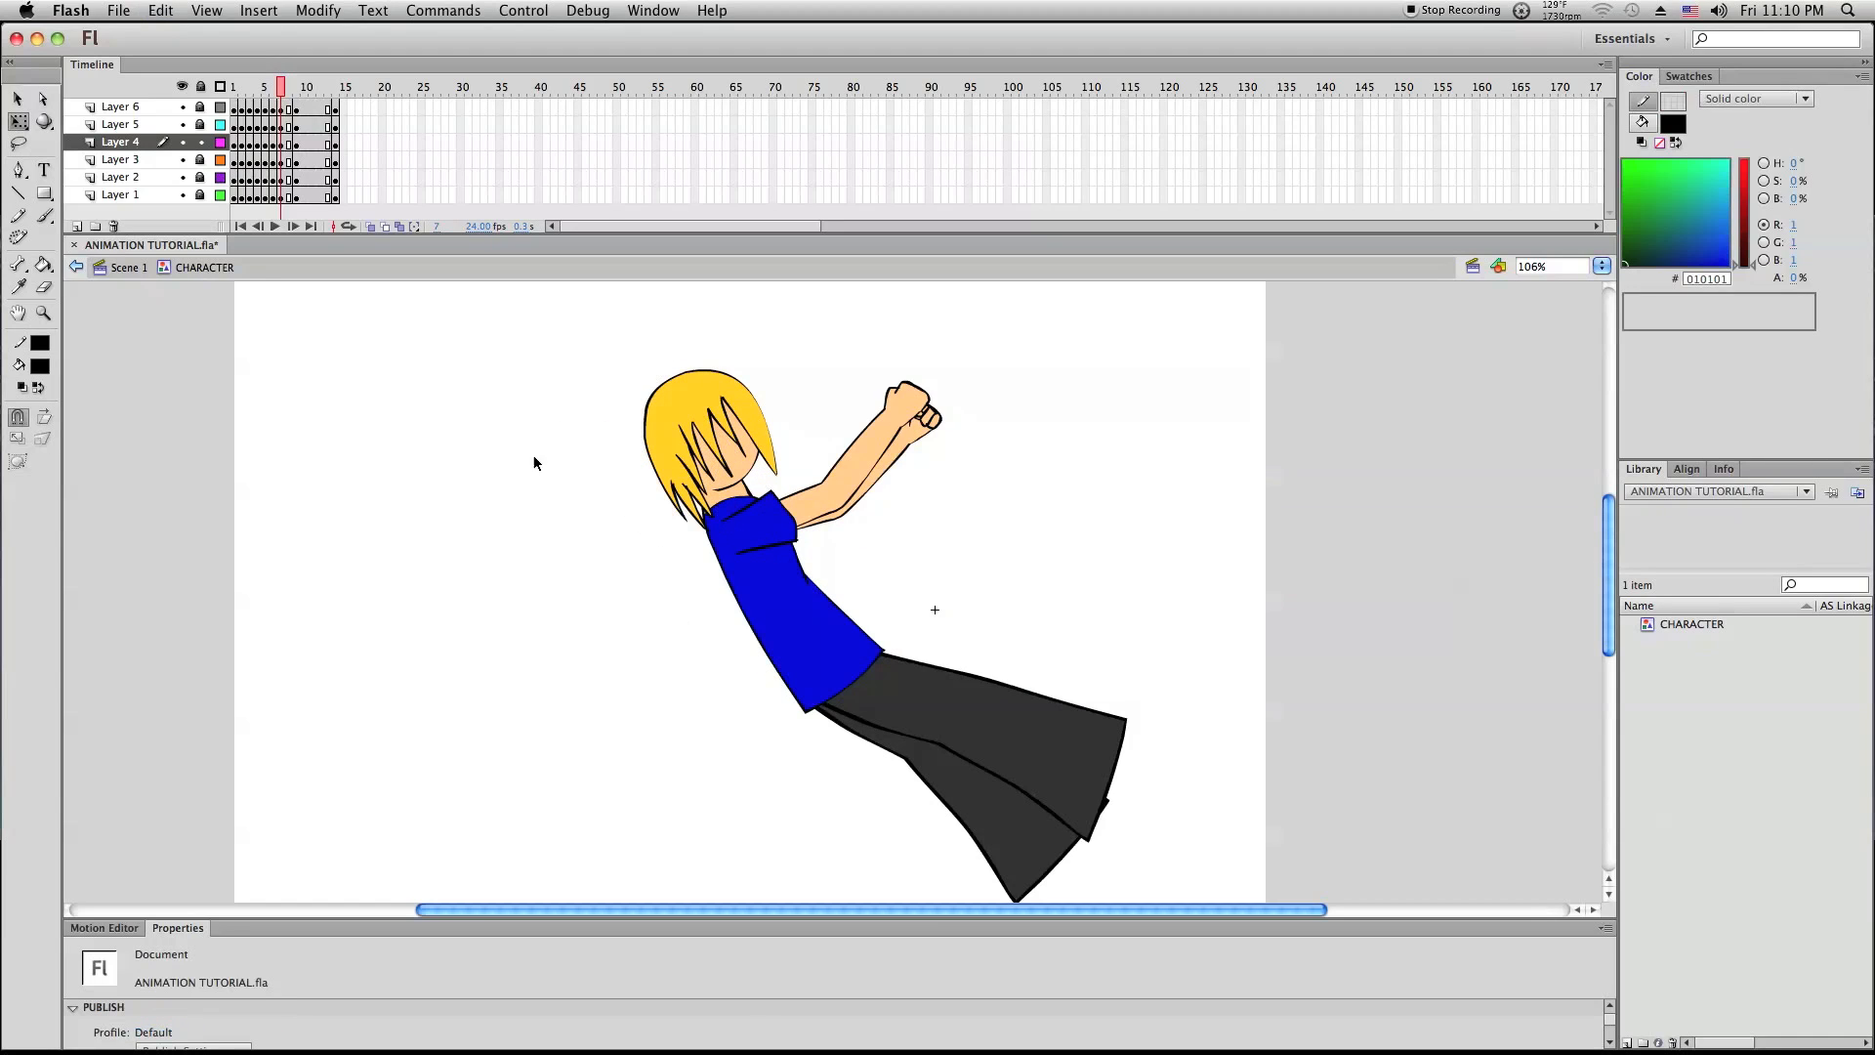
{"action": "left_click", "coordinate": [814, 632]}
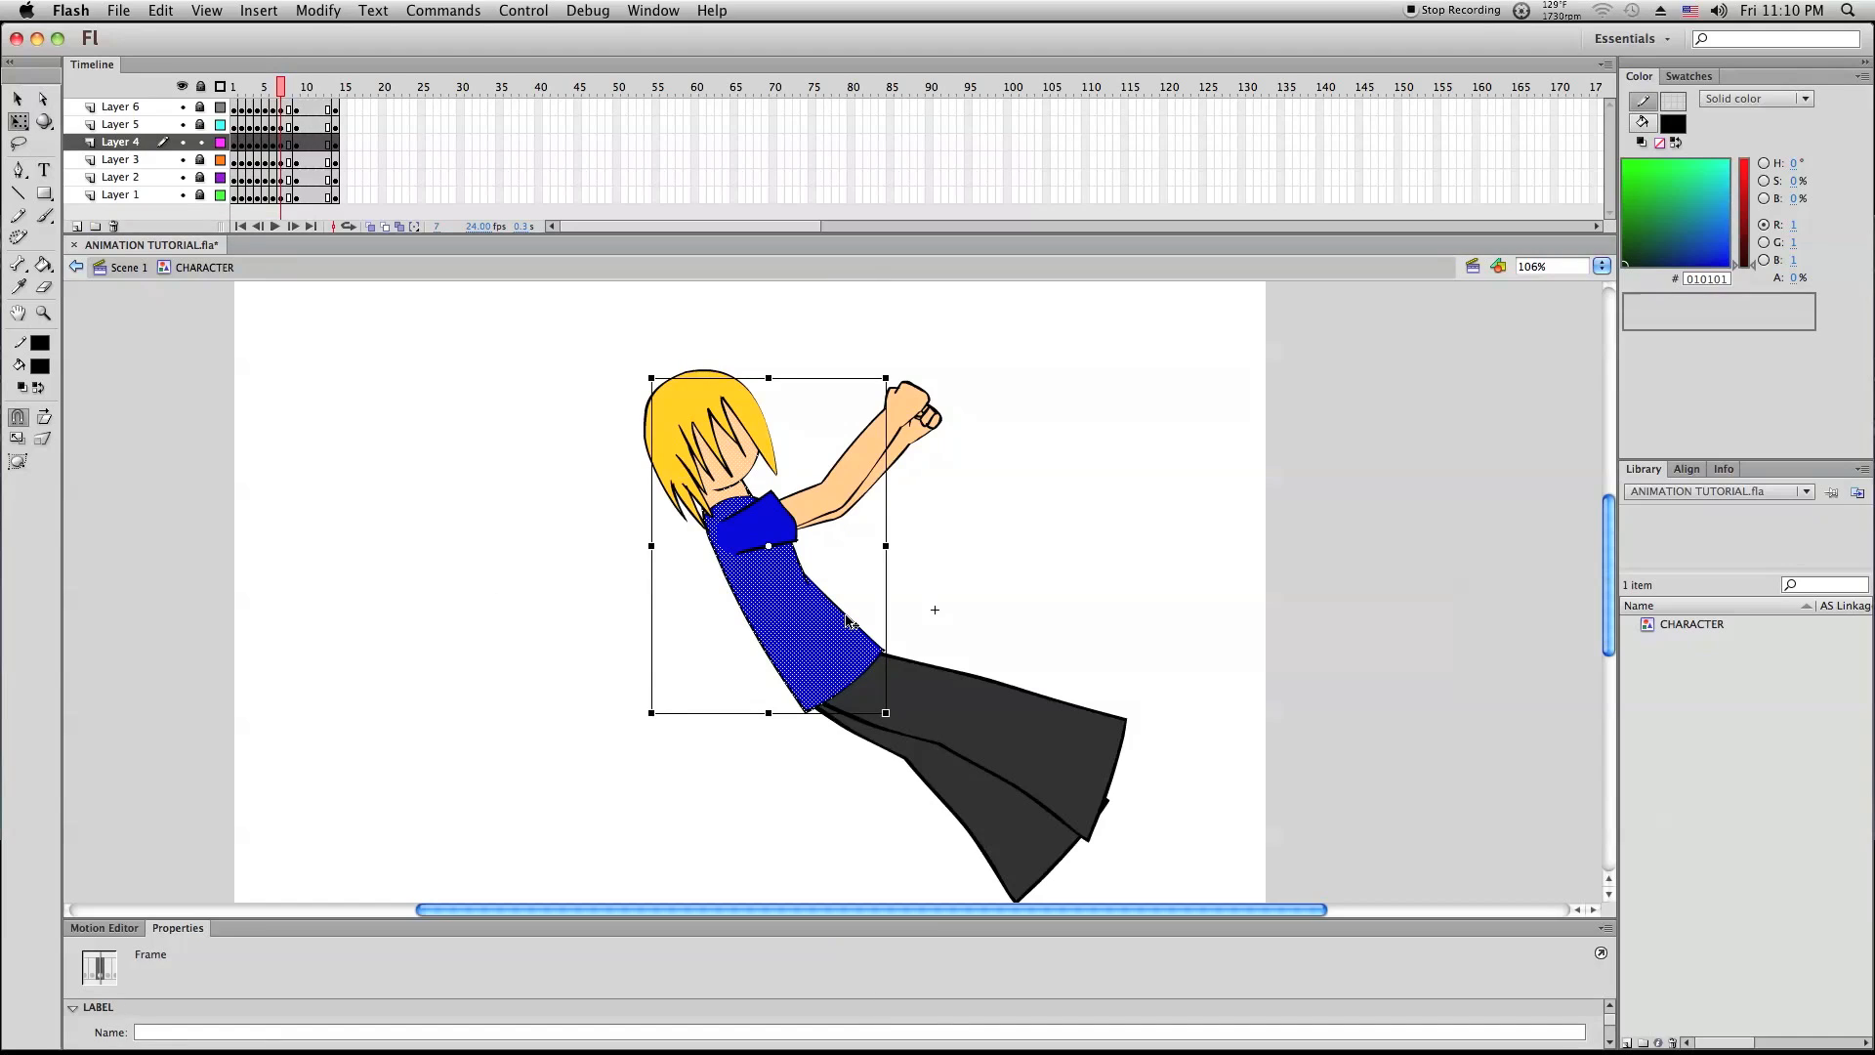
{"action": "left_click_drag", "start_coordinate": [795, 645], "coordinate": [343, 646]}
{"action": "right_click", "coordinate": [465, 516]}
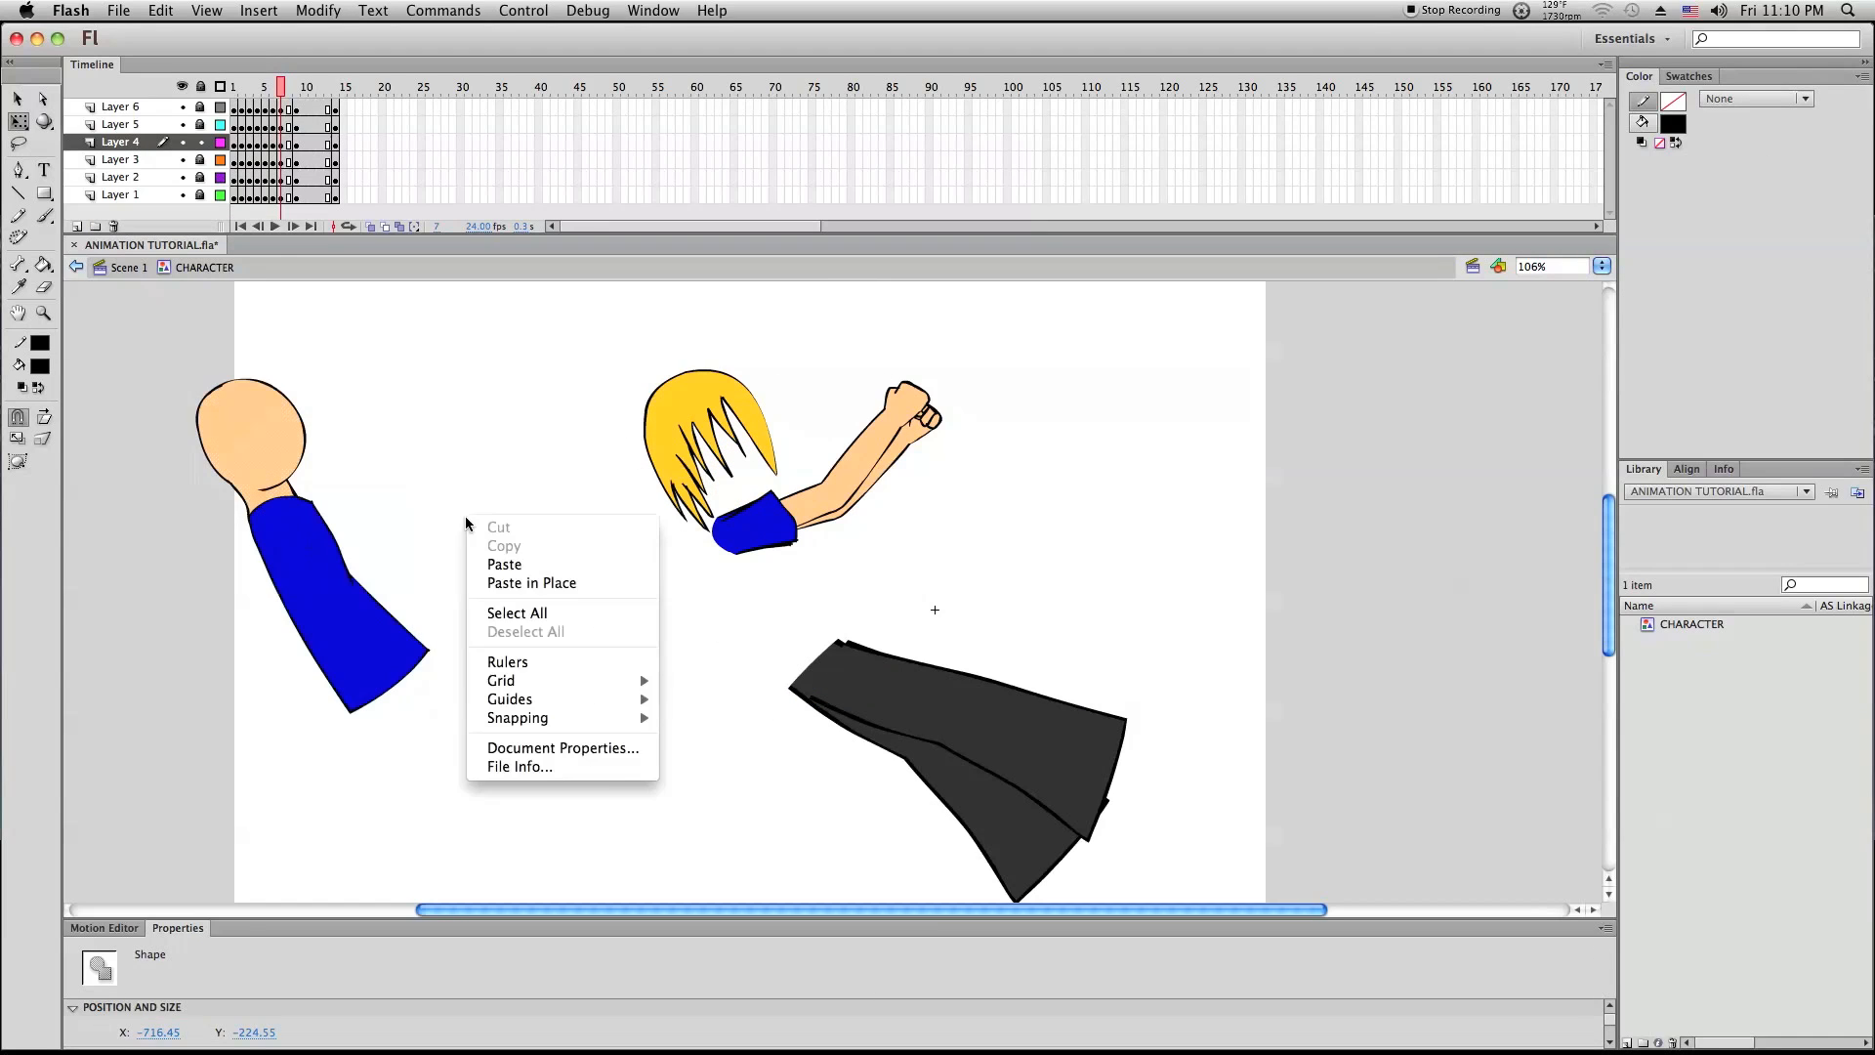
{"action": "left_click", "coordinate": [517, 583]}
{"action": "left_click_drag", "start_coordinate": [499, 732], "coordinate": [17, 313]}
{"action": "key", "text": "Delete"}
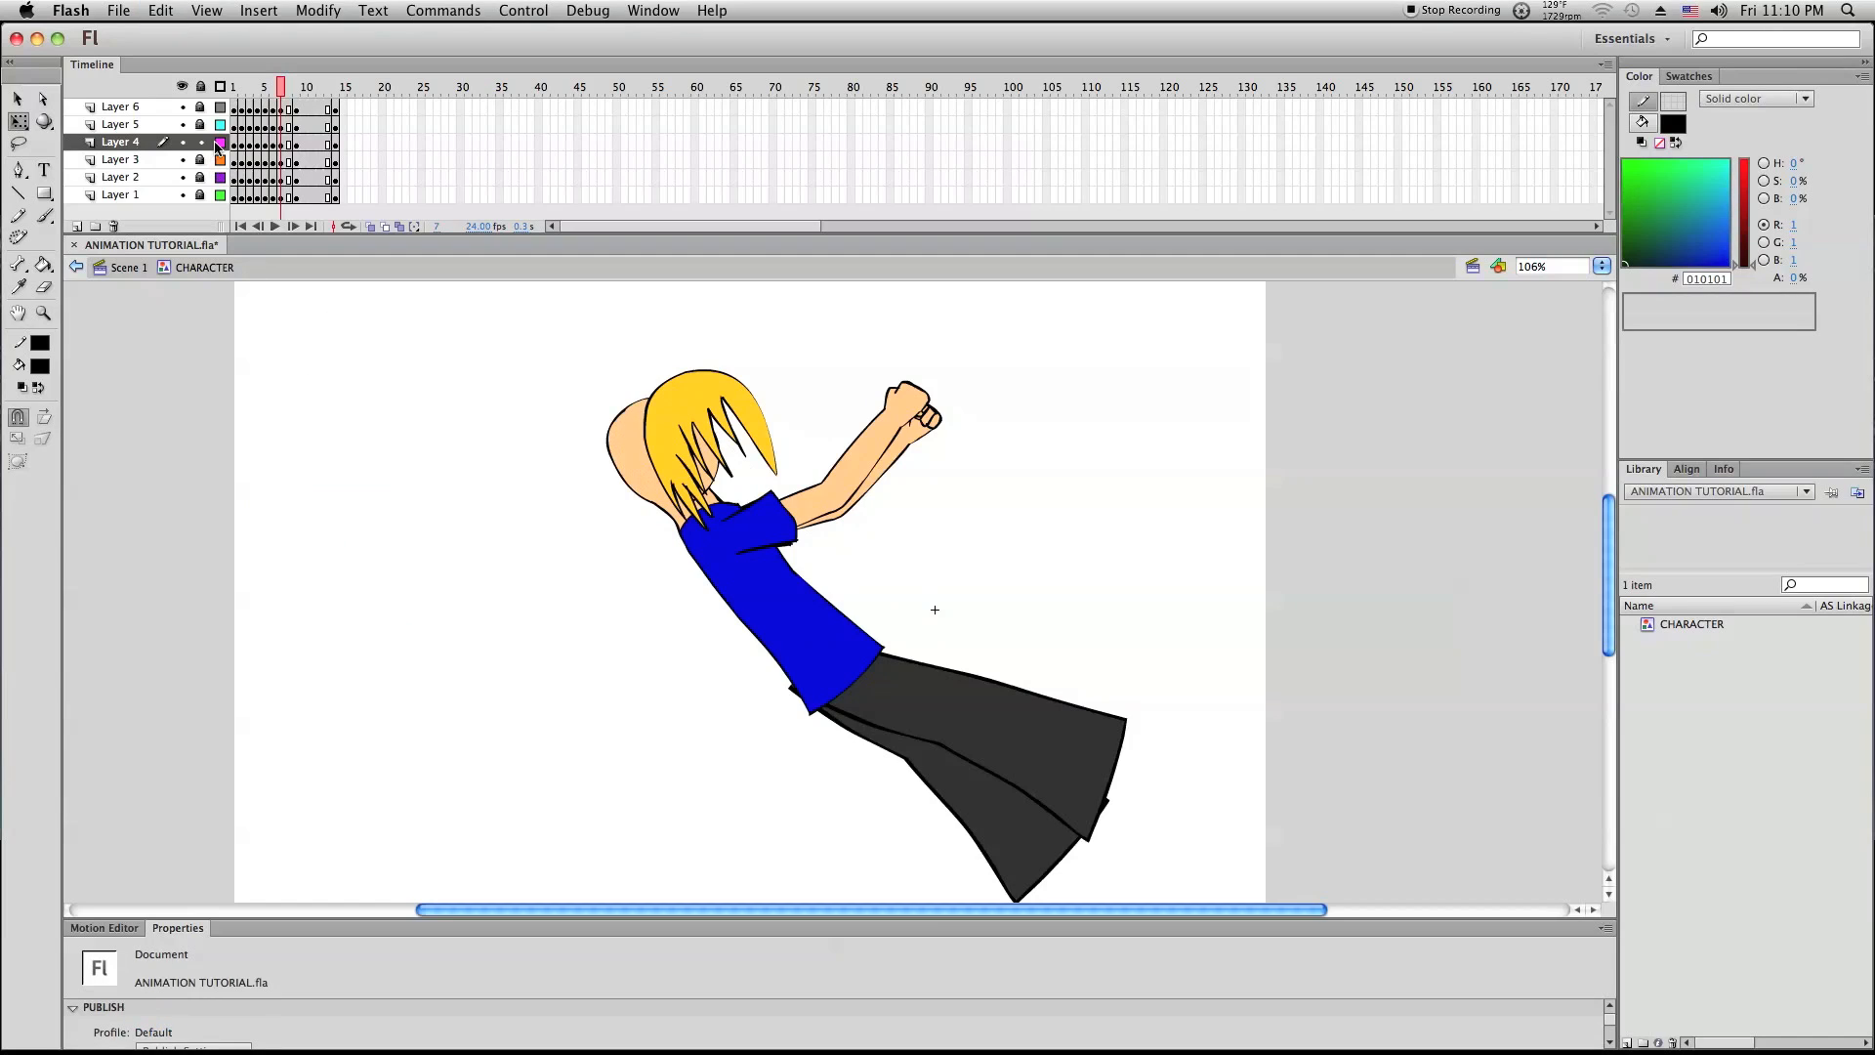
Unlock Layer 5, rotate the hair counterclockwise and fit it over the tilted head at X -331.00, Y -220.60
{"action": "left_click", "coordinate": [203, 128]}
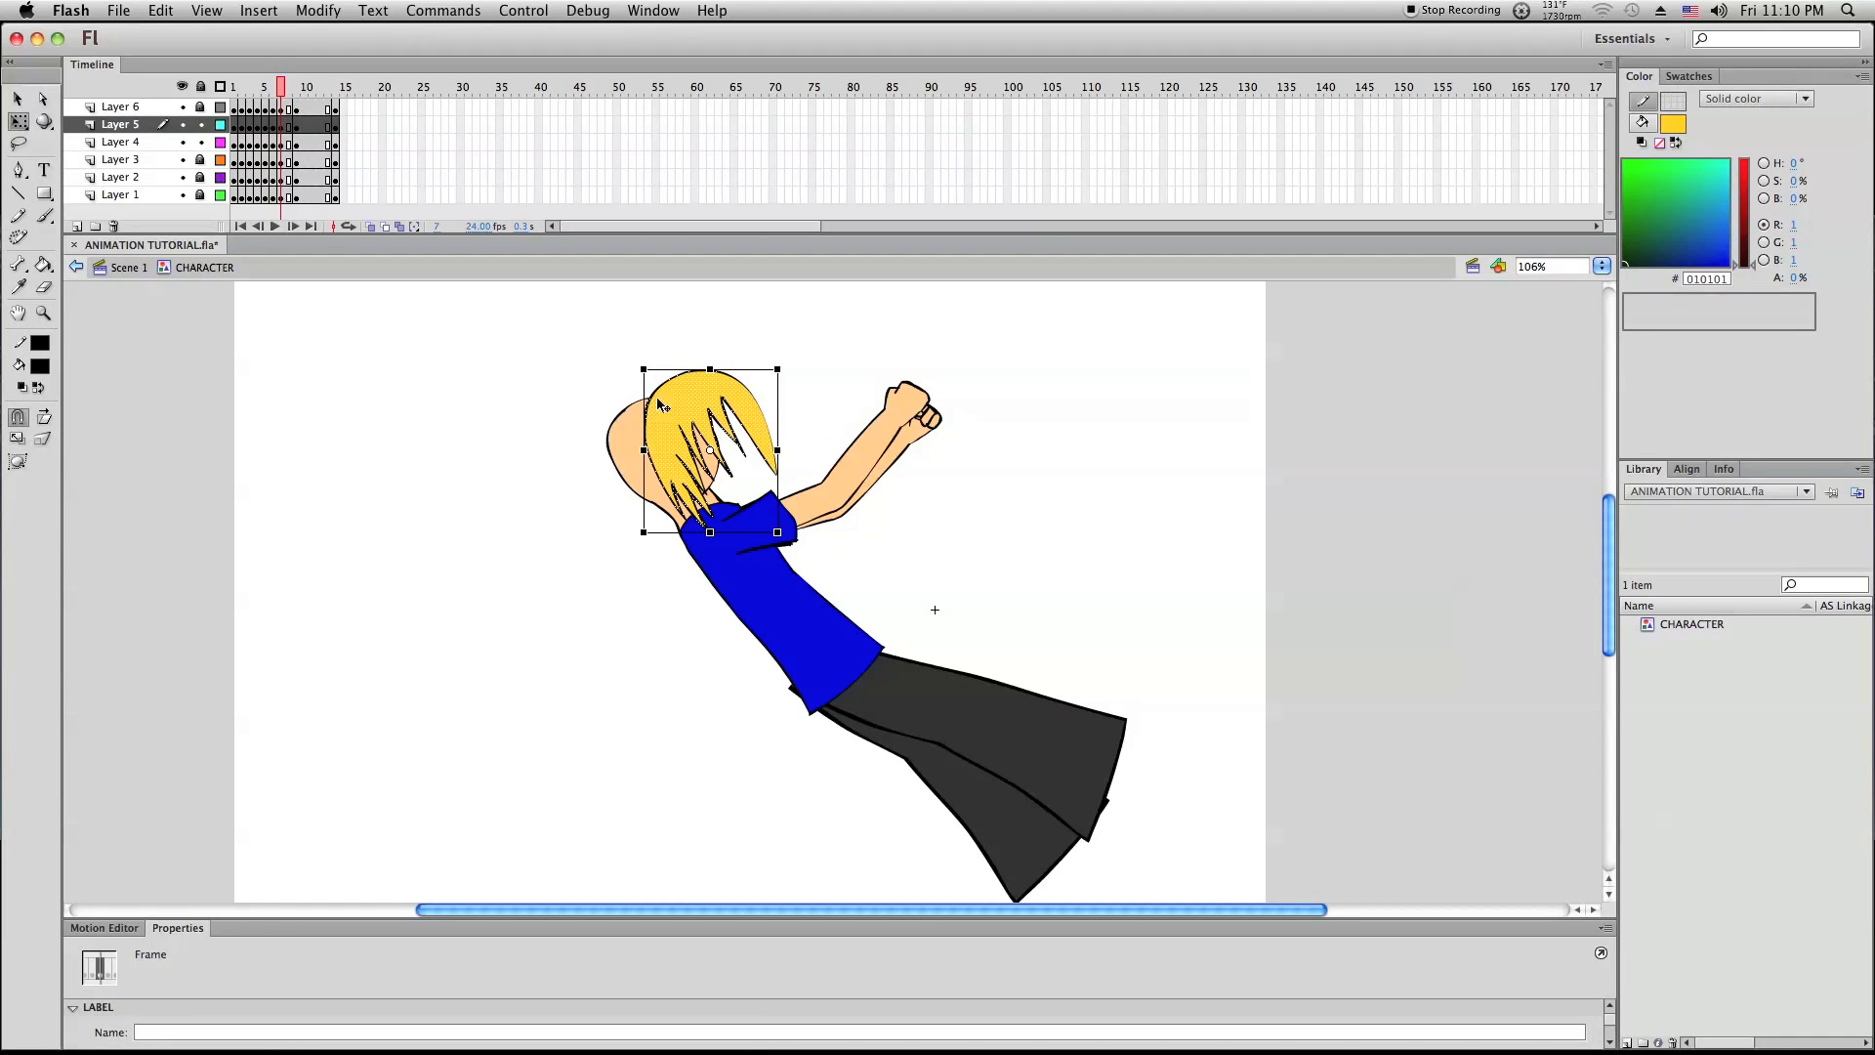
{"action": "left_click_drag", "start_coordinate": [648, 361], "coordinate": [626, 387]}
{"action": "left_click_drag", "start_coordinate": [653, 449], "coordinate": [608, 461]}
{"action": "key", "text": "Right"}
{"action": "key", "text": "Right"}
{"action": "key", "text": "Right"}
{"action": "key", "text": "Up"}
{"action": "key", "text": "Up"}
{"action": "key", "text": "Up"}
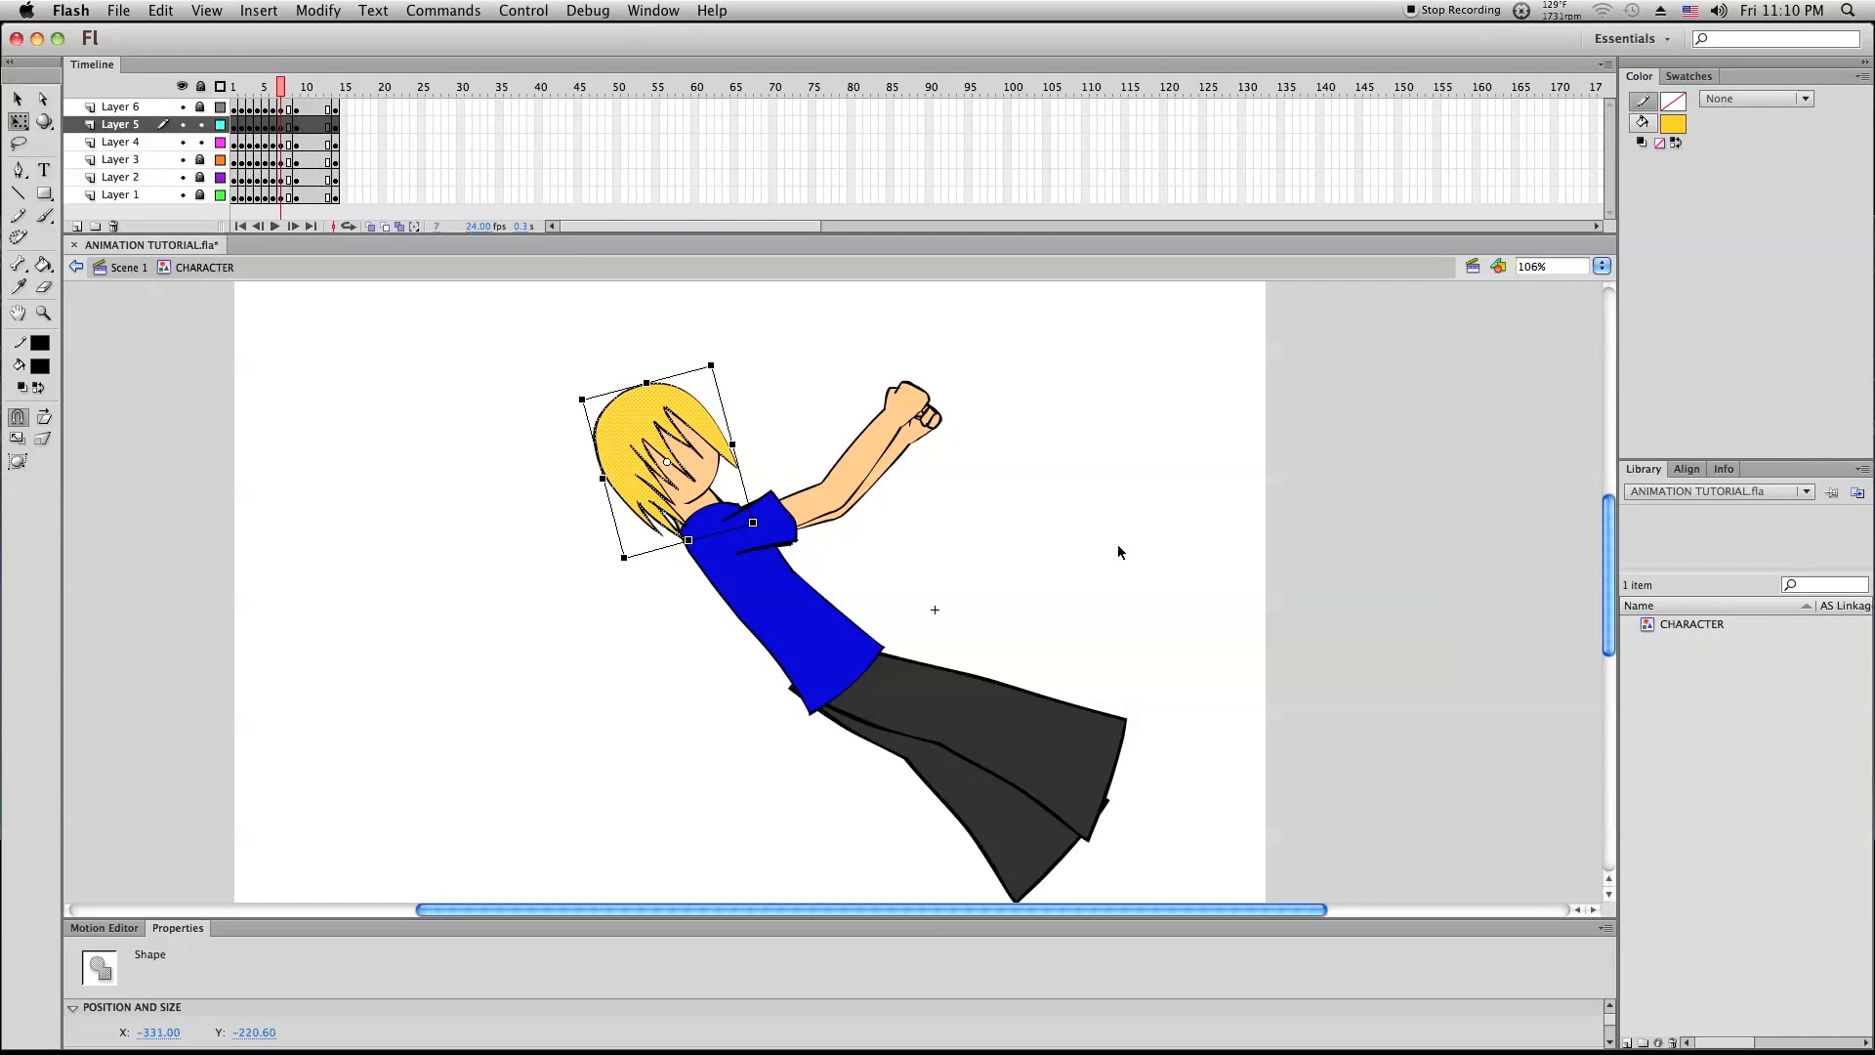
{"action": "left_click", "coordinate": [1124, 523]}
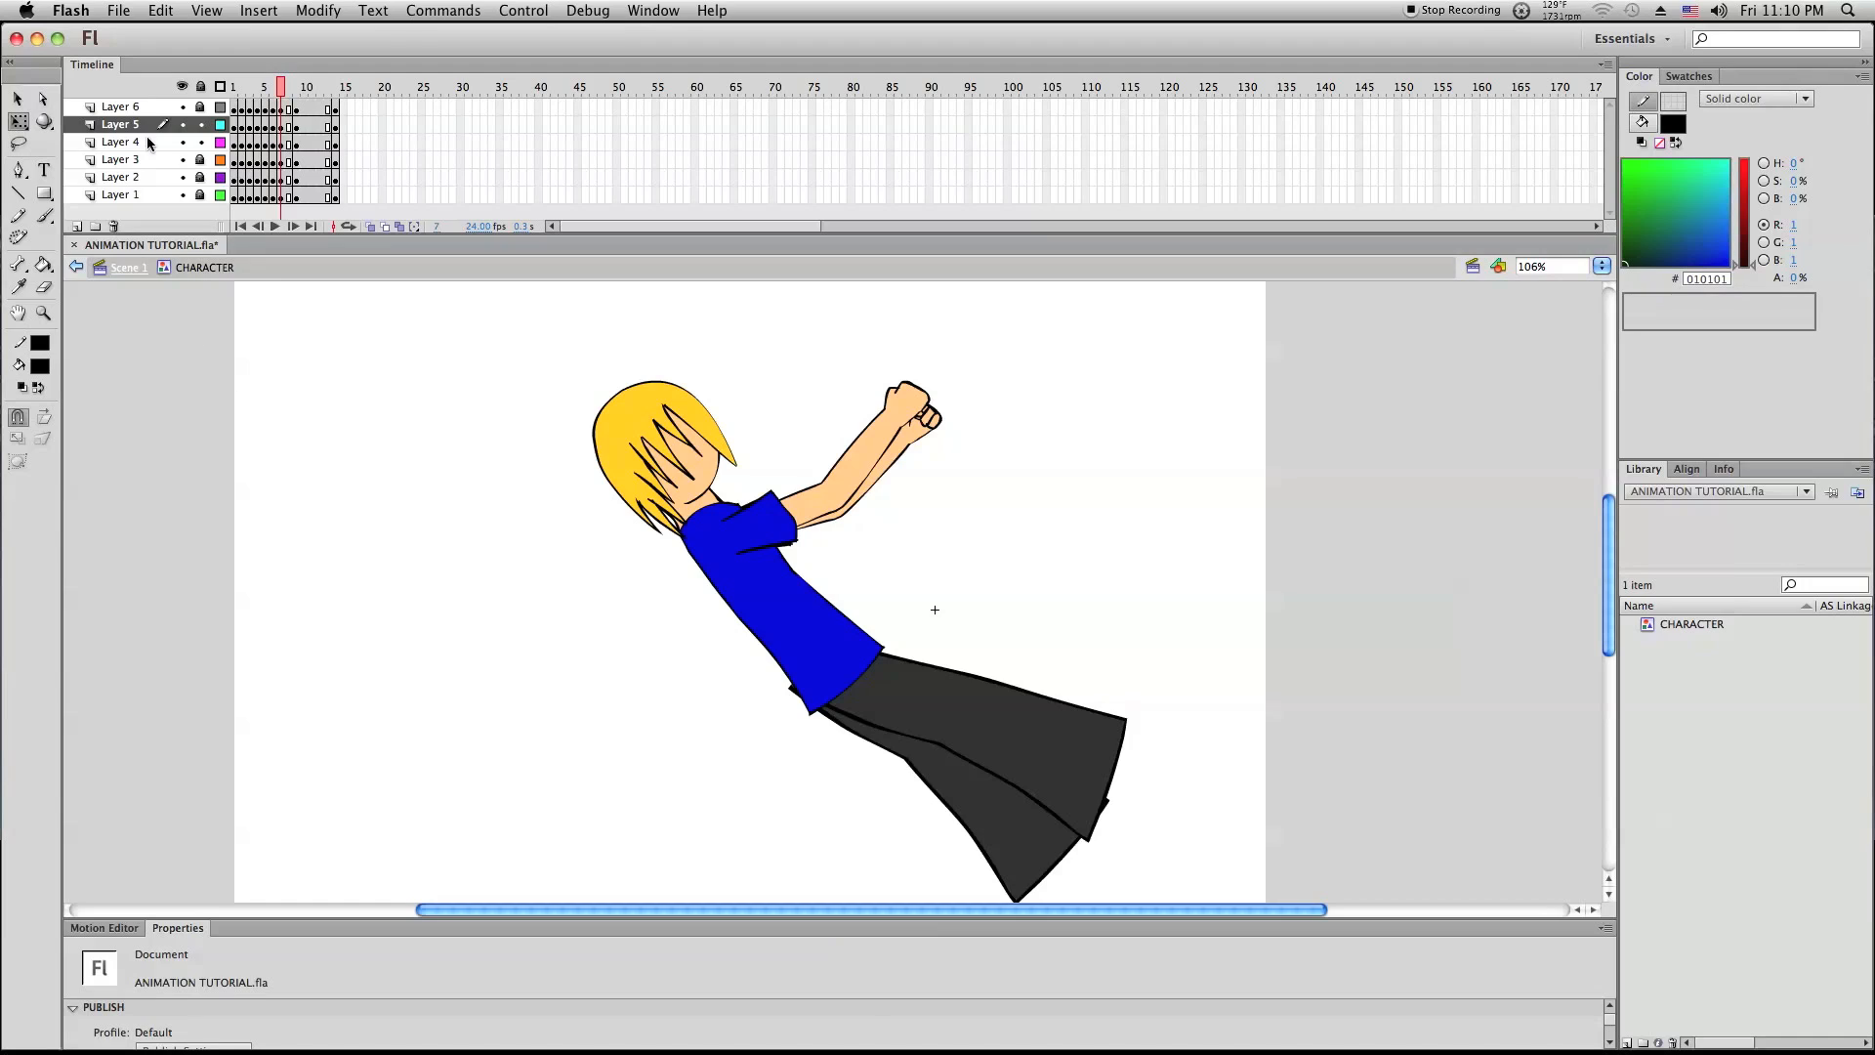
Unlock all layers and nudge both frame 7 legs slightly right and up against the rotated torso
{"action": "left_click", "coordinate": [201, 86]}
{"action": "left_click", "coordinate": [281, 180]}
{"action": "key", "text": "Right"}
{"action": "key", "text": "Right"}
{"action": "key", "text": "Right"}
{"action": "key", "text": "Right"}
{"action": "key", "text": "Right"}
{"action": "key", "text": "Up"}
{"action": "key", "text": "Up"}
{"action": "key", "text": "Up"}
{"action": "key", "text": "Up"}
{"action": "key", "text": "Up"}
{"action": "key", "text": "Down"}
{"action": "key", "text": "Down"}
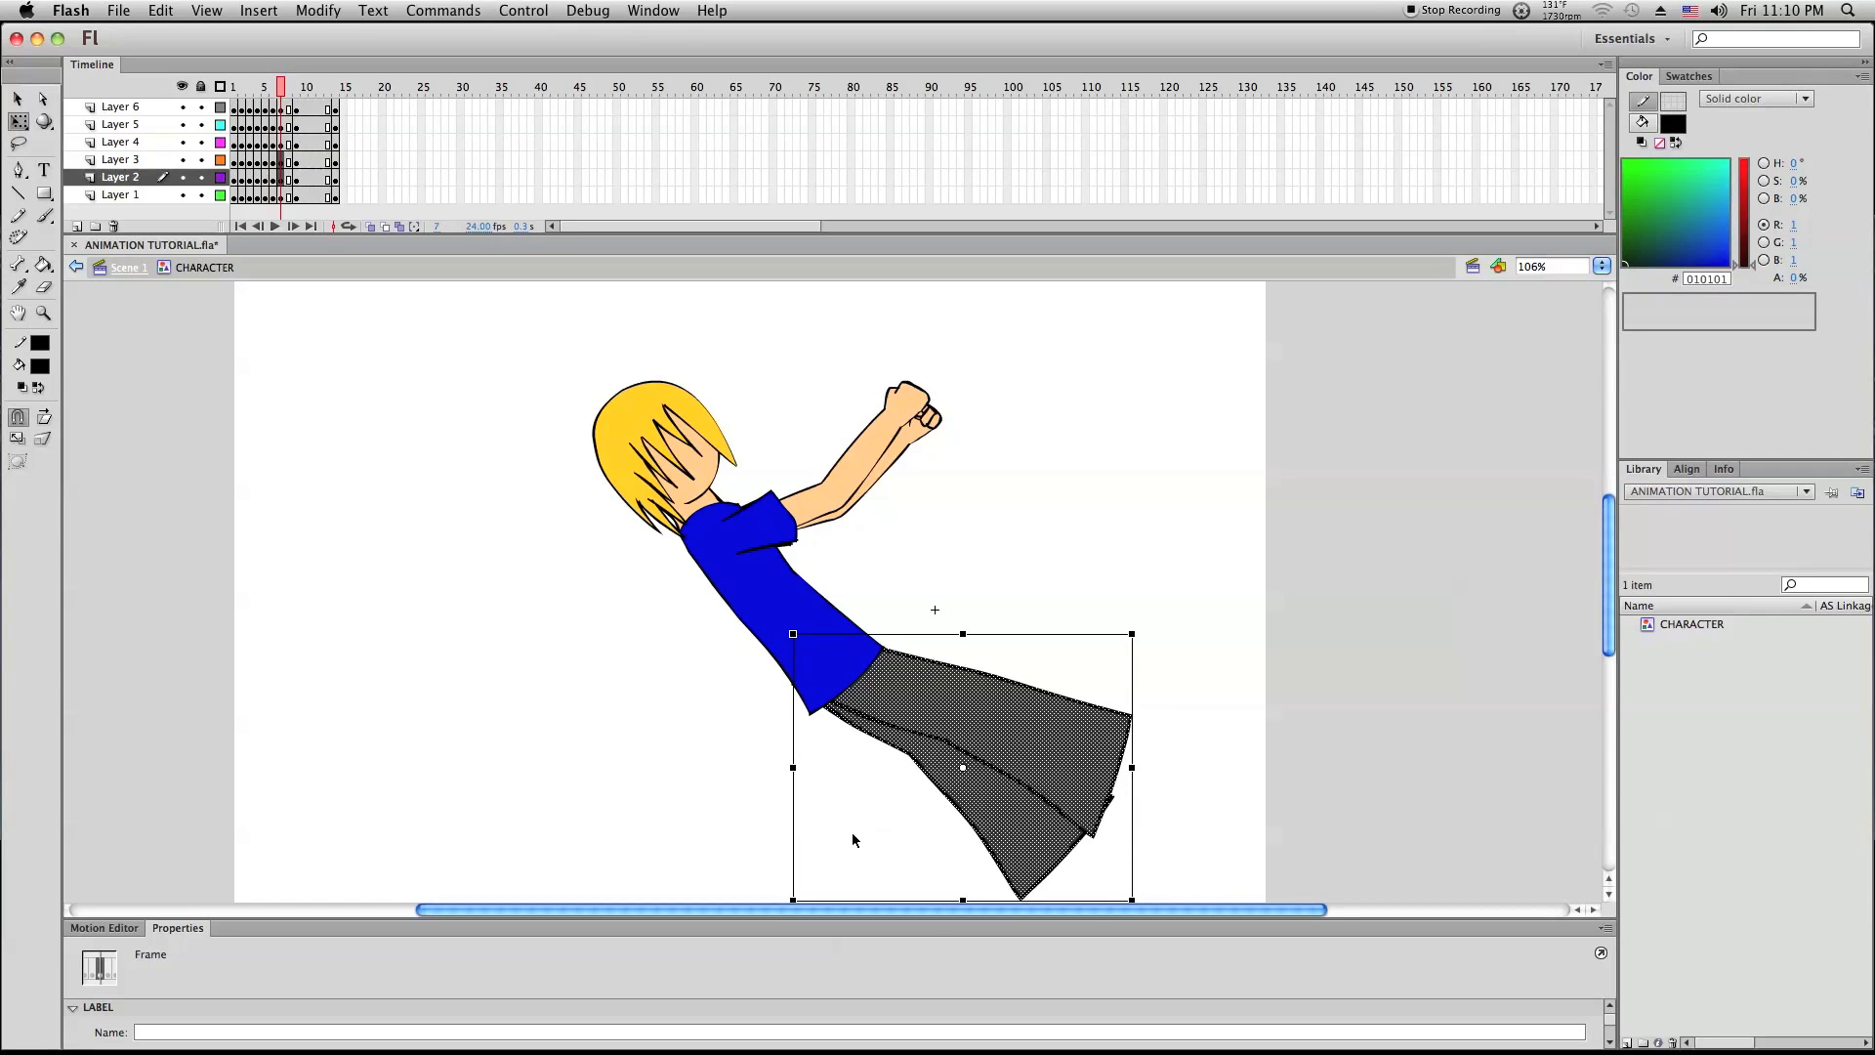
Fine-tune the legs' fit under the shirt's hem by shifting them slightly left
{"action": "left_click_drag", "start_coordinate": [796, 768], "coordinate": [802, 767]}
{"action": "scroll", "coordinate": [852, 745], "scroll_direction": "down", "scroll_amount": 1}
{"action": "left_click_drag", "start_coordinate": [843, 653], "coordinate": [834, 650]}
{"action": "left_click", "coordinate": [911, 540]}
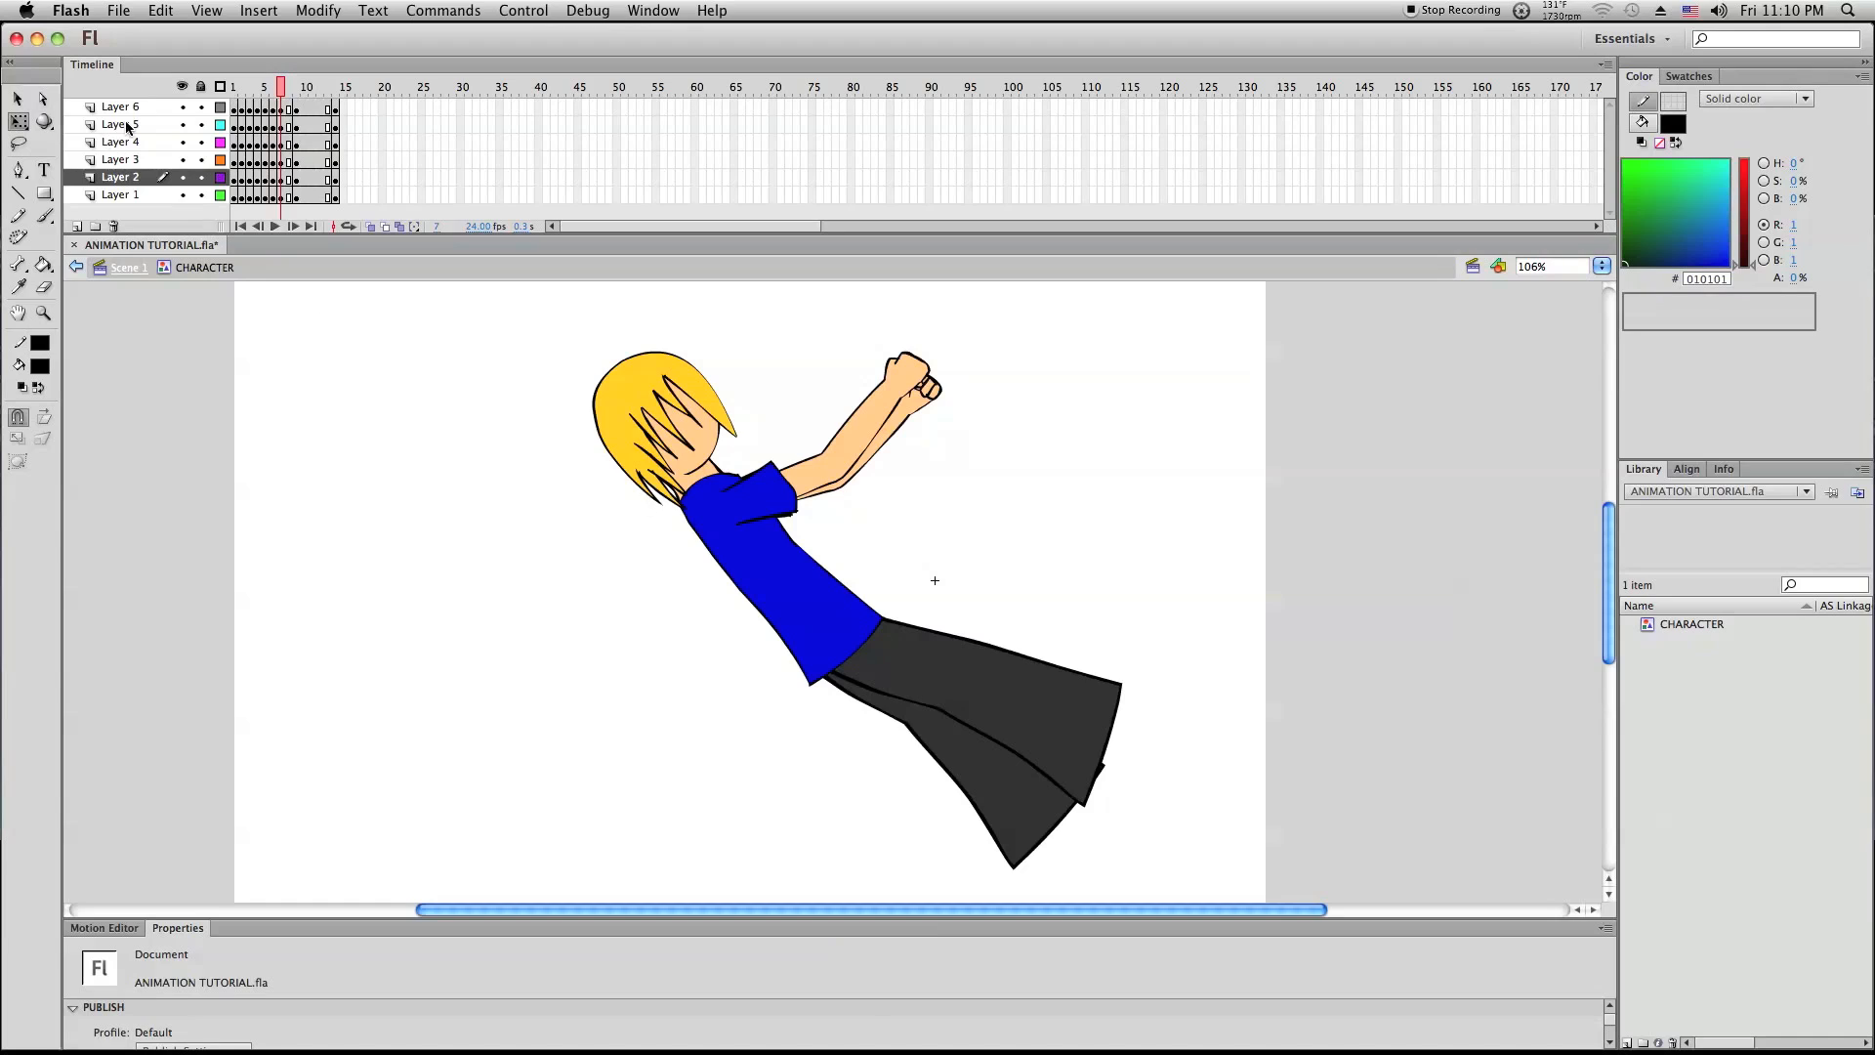
With only Layer 4 unlocked, pull the shirt's front hem corner outward past the trousers and curve the front outline and blue fill to follow it
{"action": "left_click", "coordinate": [200, 86]}
{"action": "left_click_drag", "start_coordinate": [685, 800], "coordinate": [965, 580]}
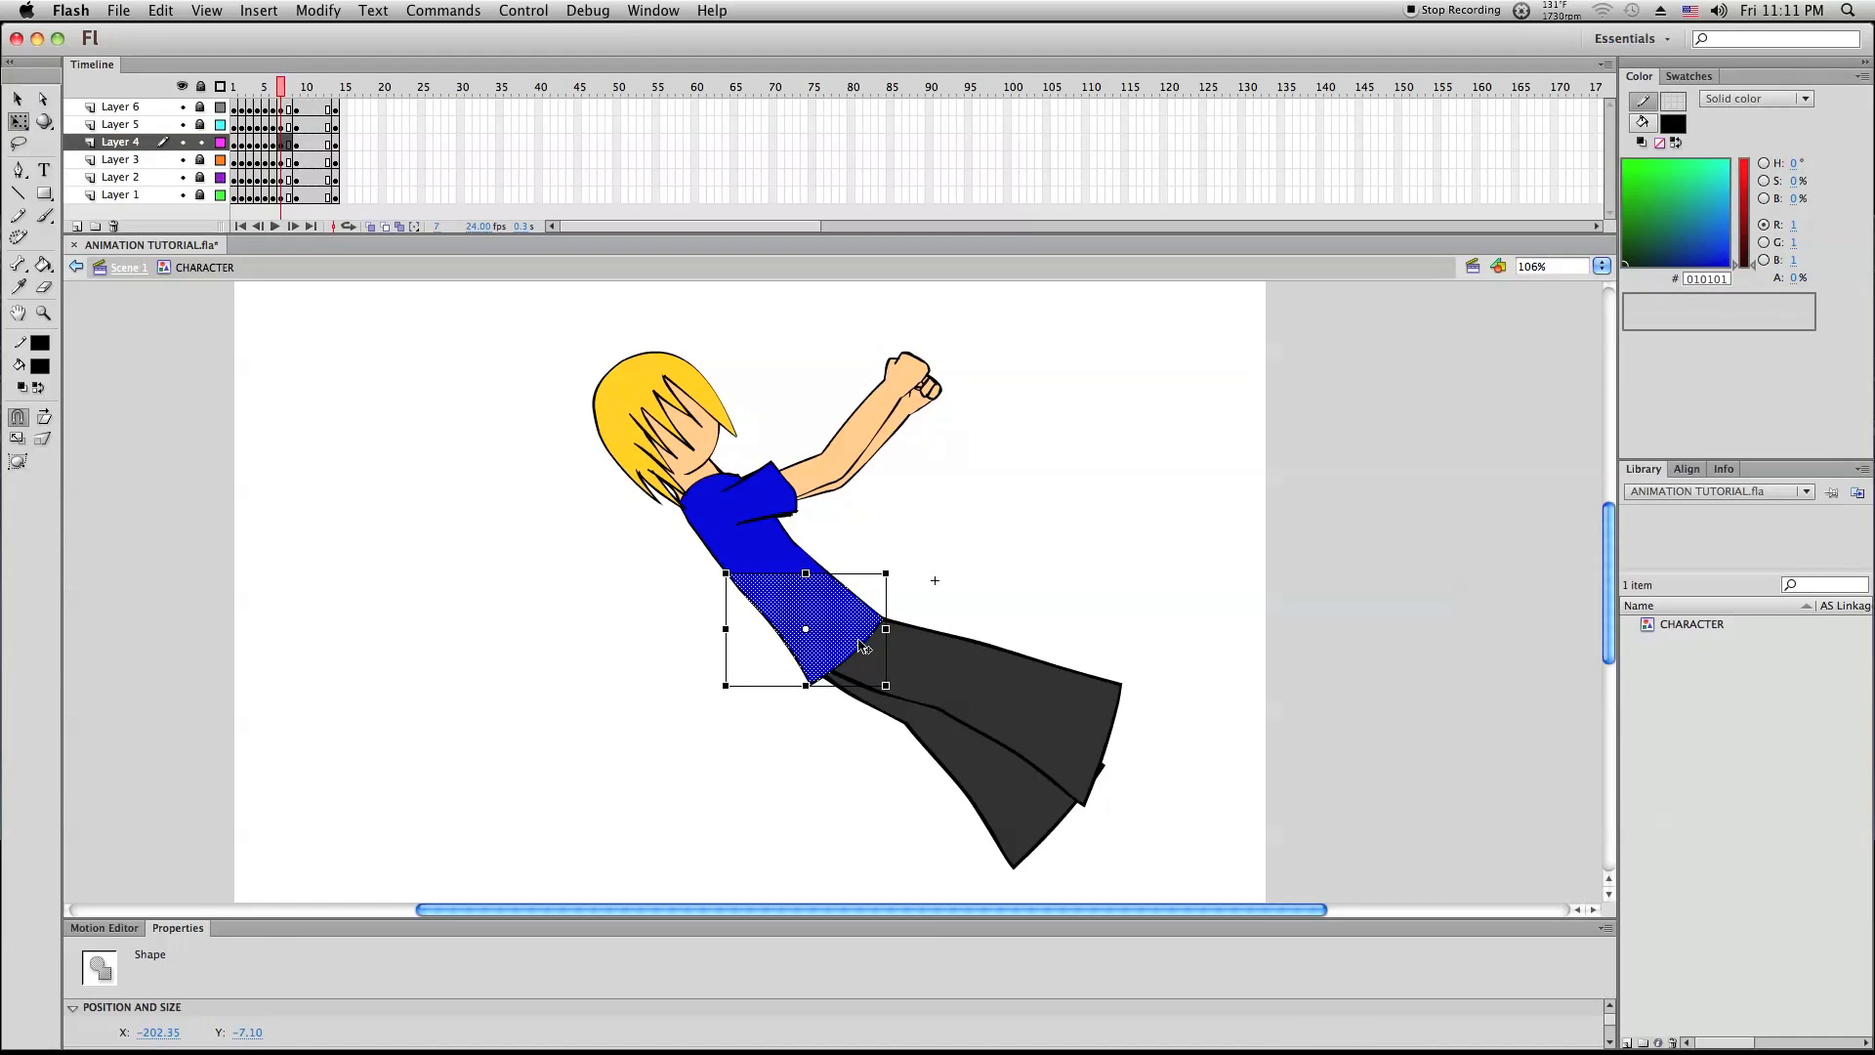
{"action": "left_click", "coordinate": [43, 315]}
{"action": "left_click_drag", "start_coordinate": [675, 554], "coordinate": [1091, 726]}
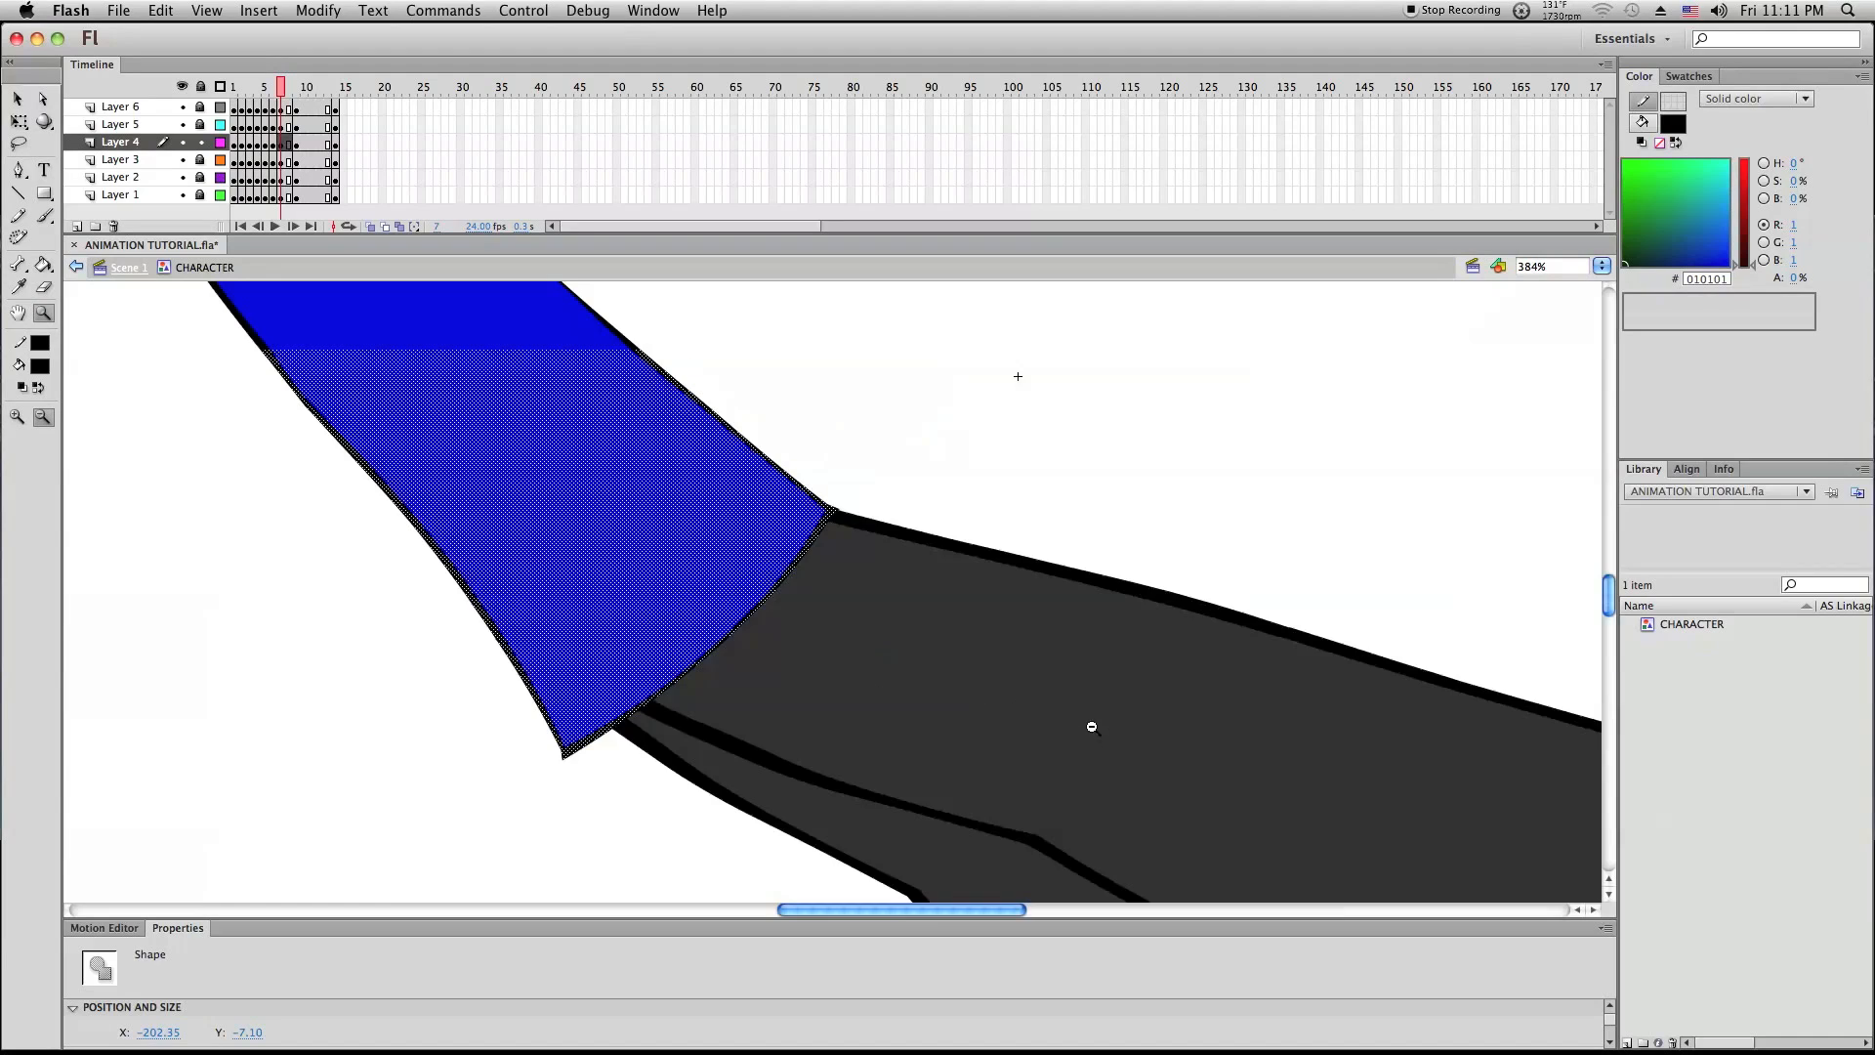
{"action": "scroll", "coordinate": [1000, 701], "scroll_direction": "up", "scroll_amount": 1}
{"action": "key", "text": "super+z"}
{"action": "left_click", "coordinate": [15, 99]}
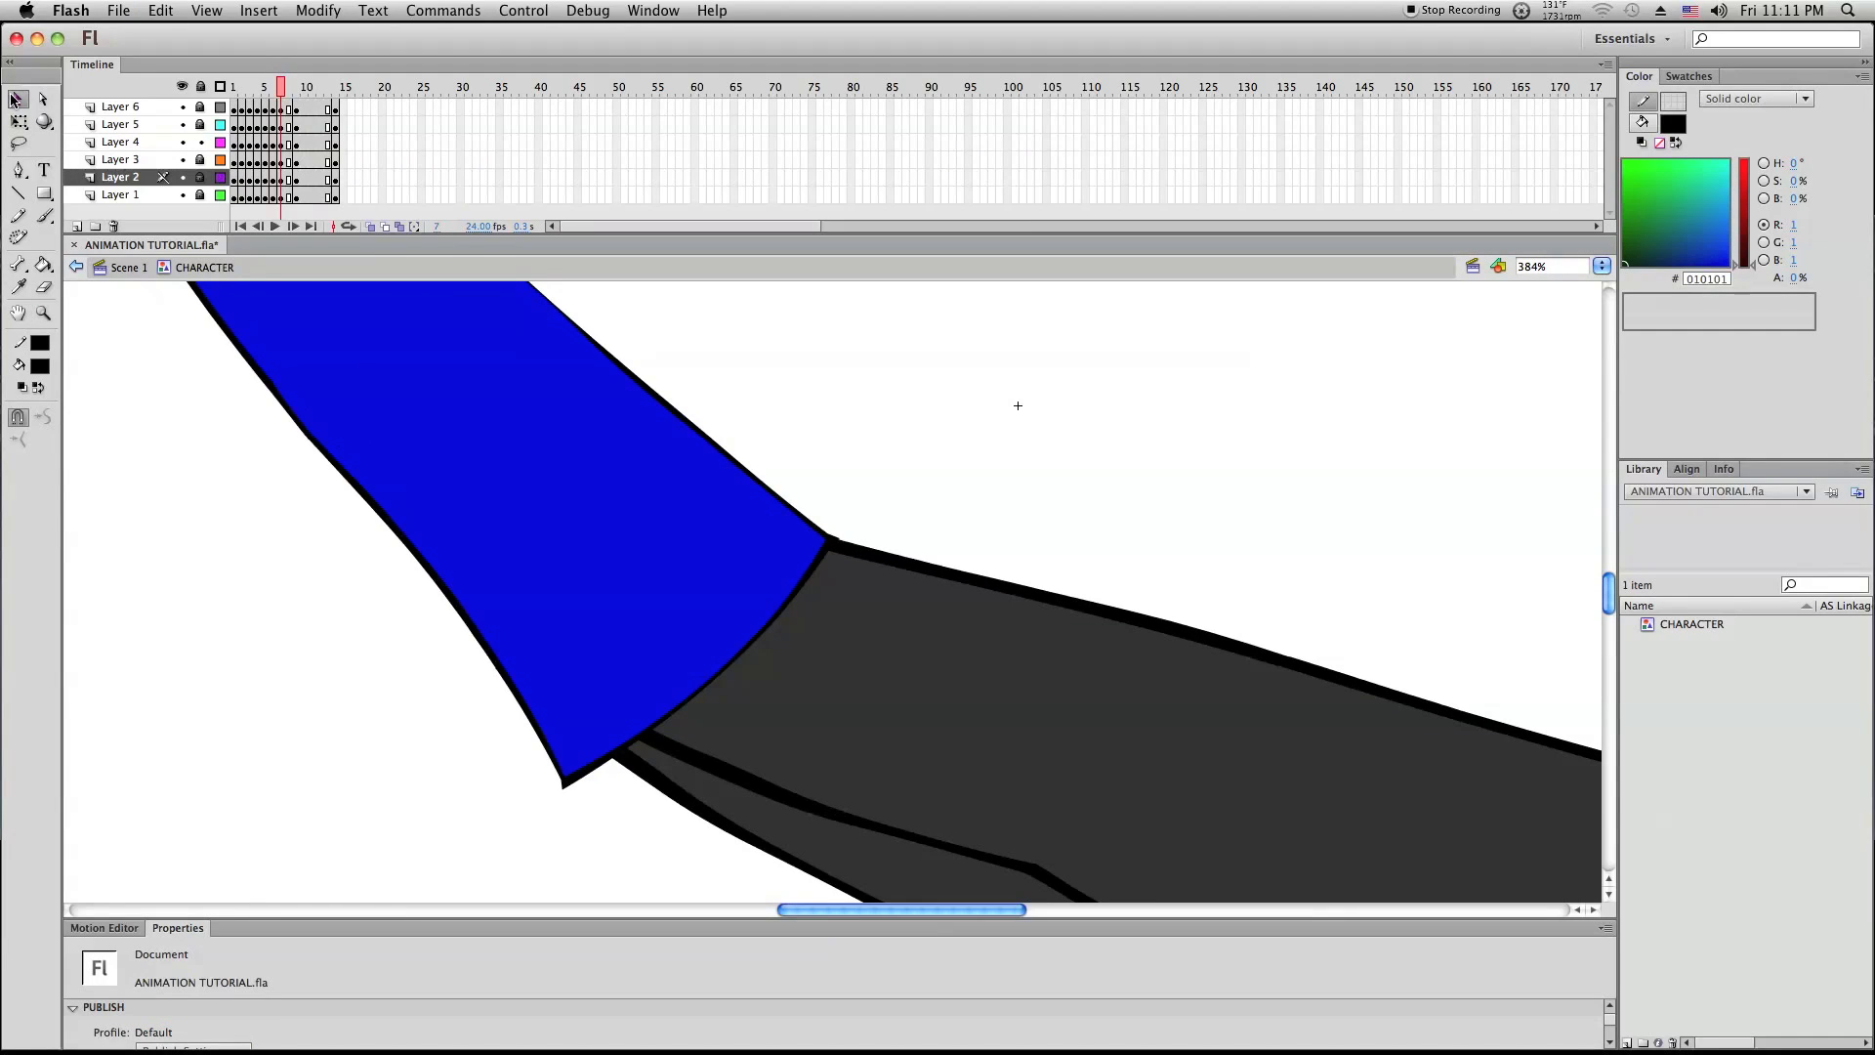
{"action": "mouse_move", "coordinate": [837, 543]}
{"action": "left_mouse_down"}
{"action": "mouse_move", "coordinate": [878, 486]}
{"action": "mouse_move", "coordinate": [704, 430]}
{"action": "mouse_move", "coordinate": [670, 384]}
{"action": "left_mouse_up"}
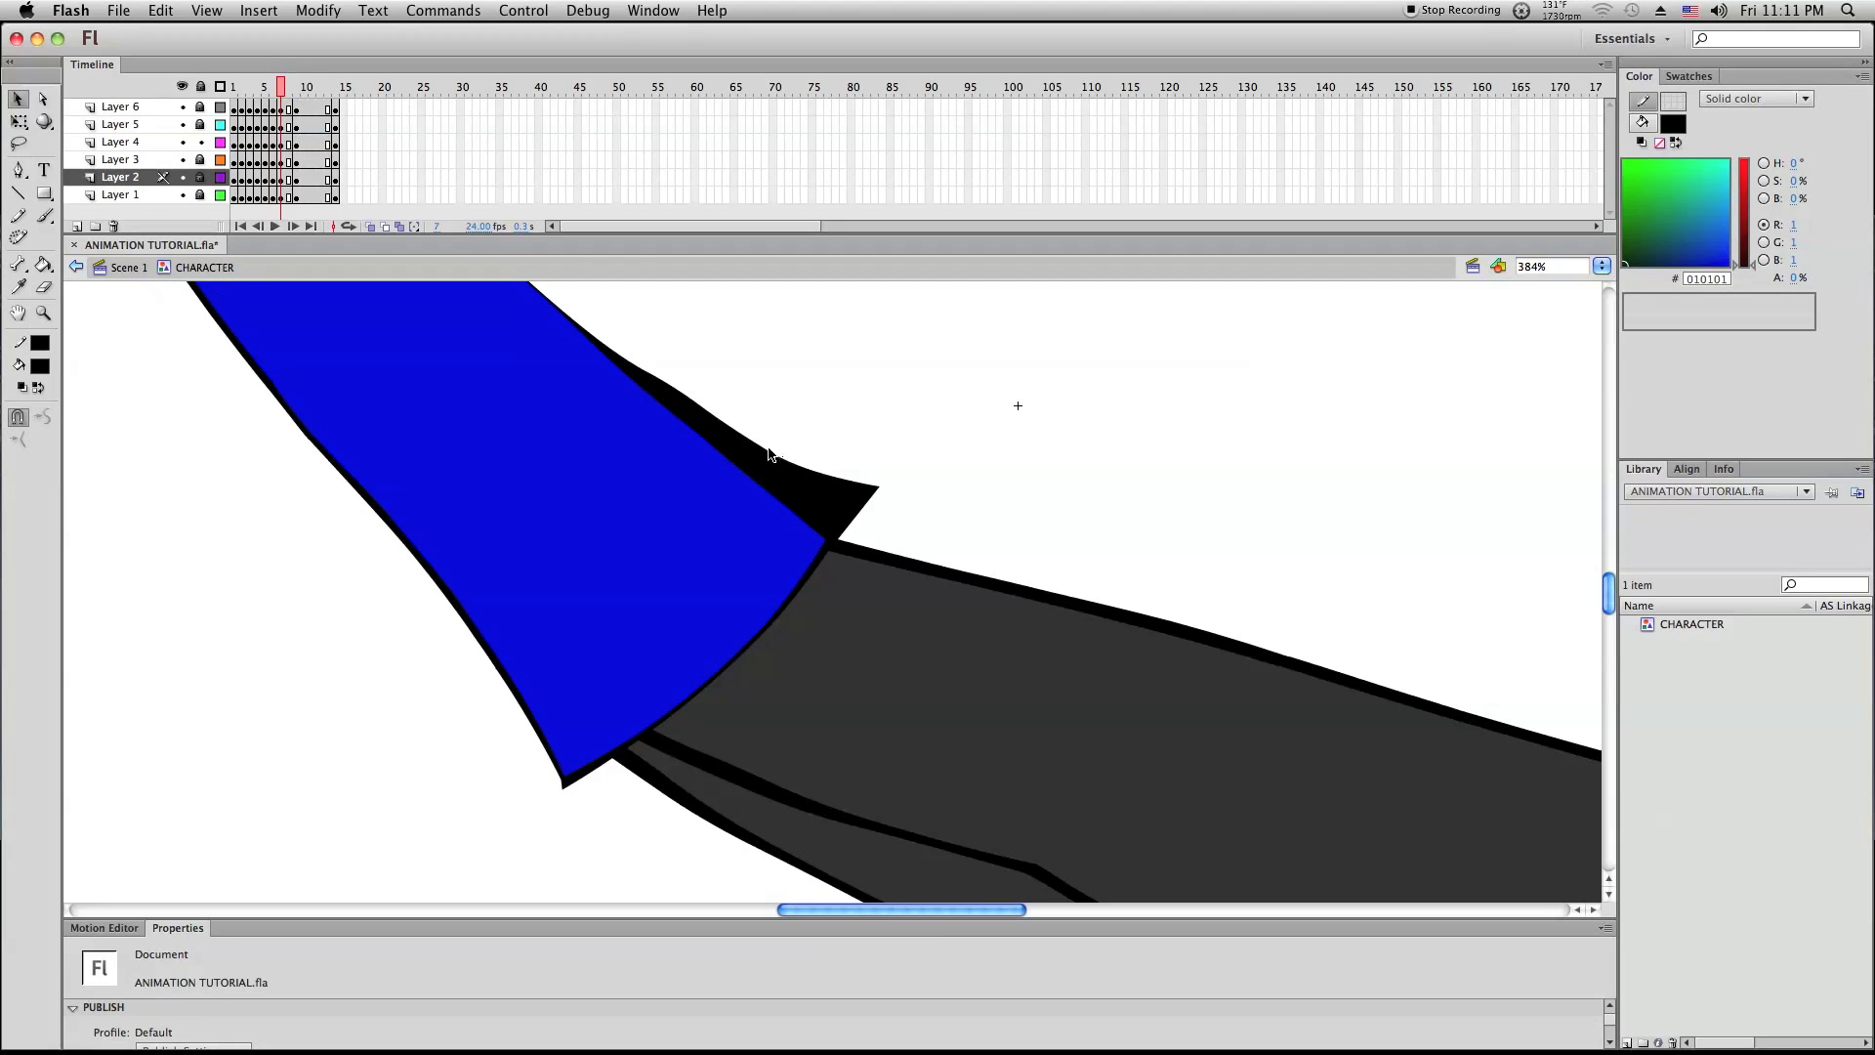
{"action": "left_click_drag", "start_coordinate": [770, 453], "coordinate": [778, 448]}
{"action": "left_click_drag", "start_coordinate": [825, 545], "coordinate": [860, 496]}
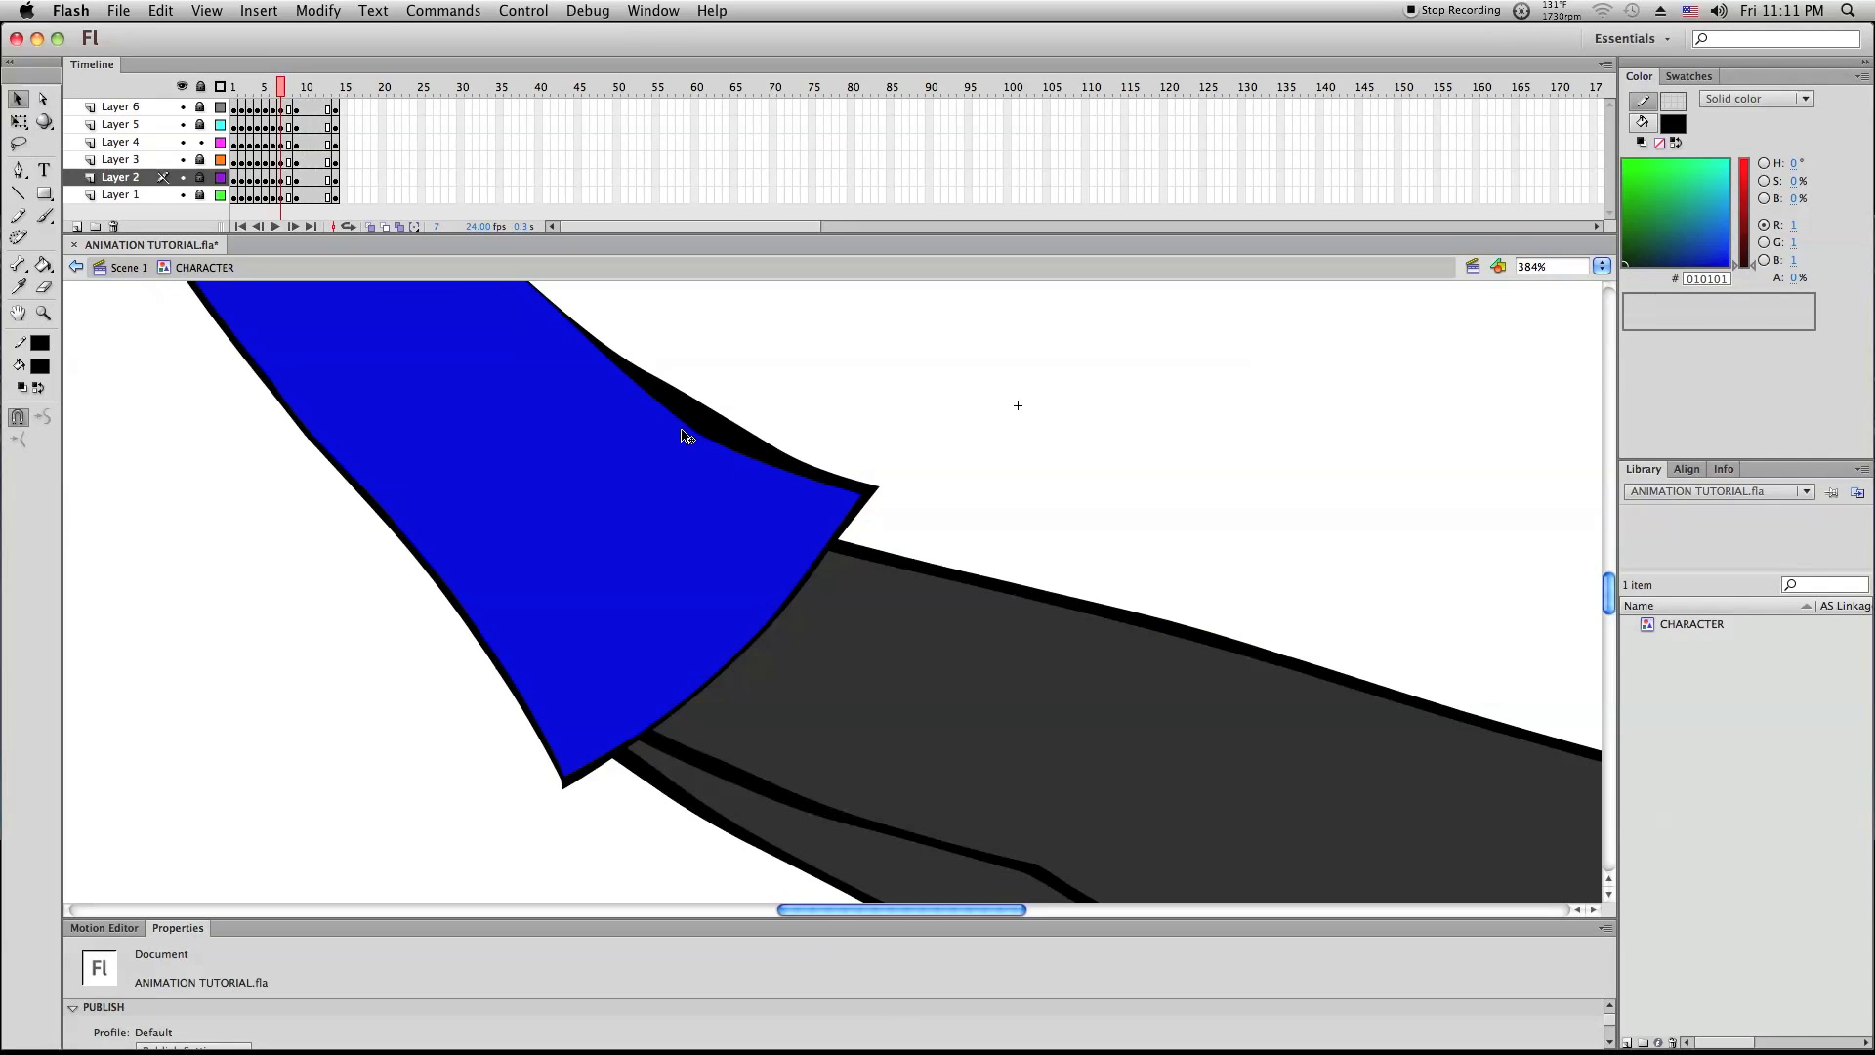
{"action": "left_click_drag", "start_coordinate": [699, 435], "coordinate": [695, 413]}
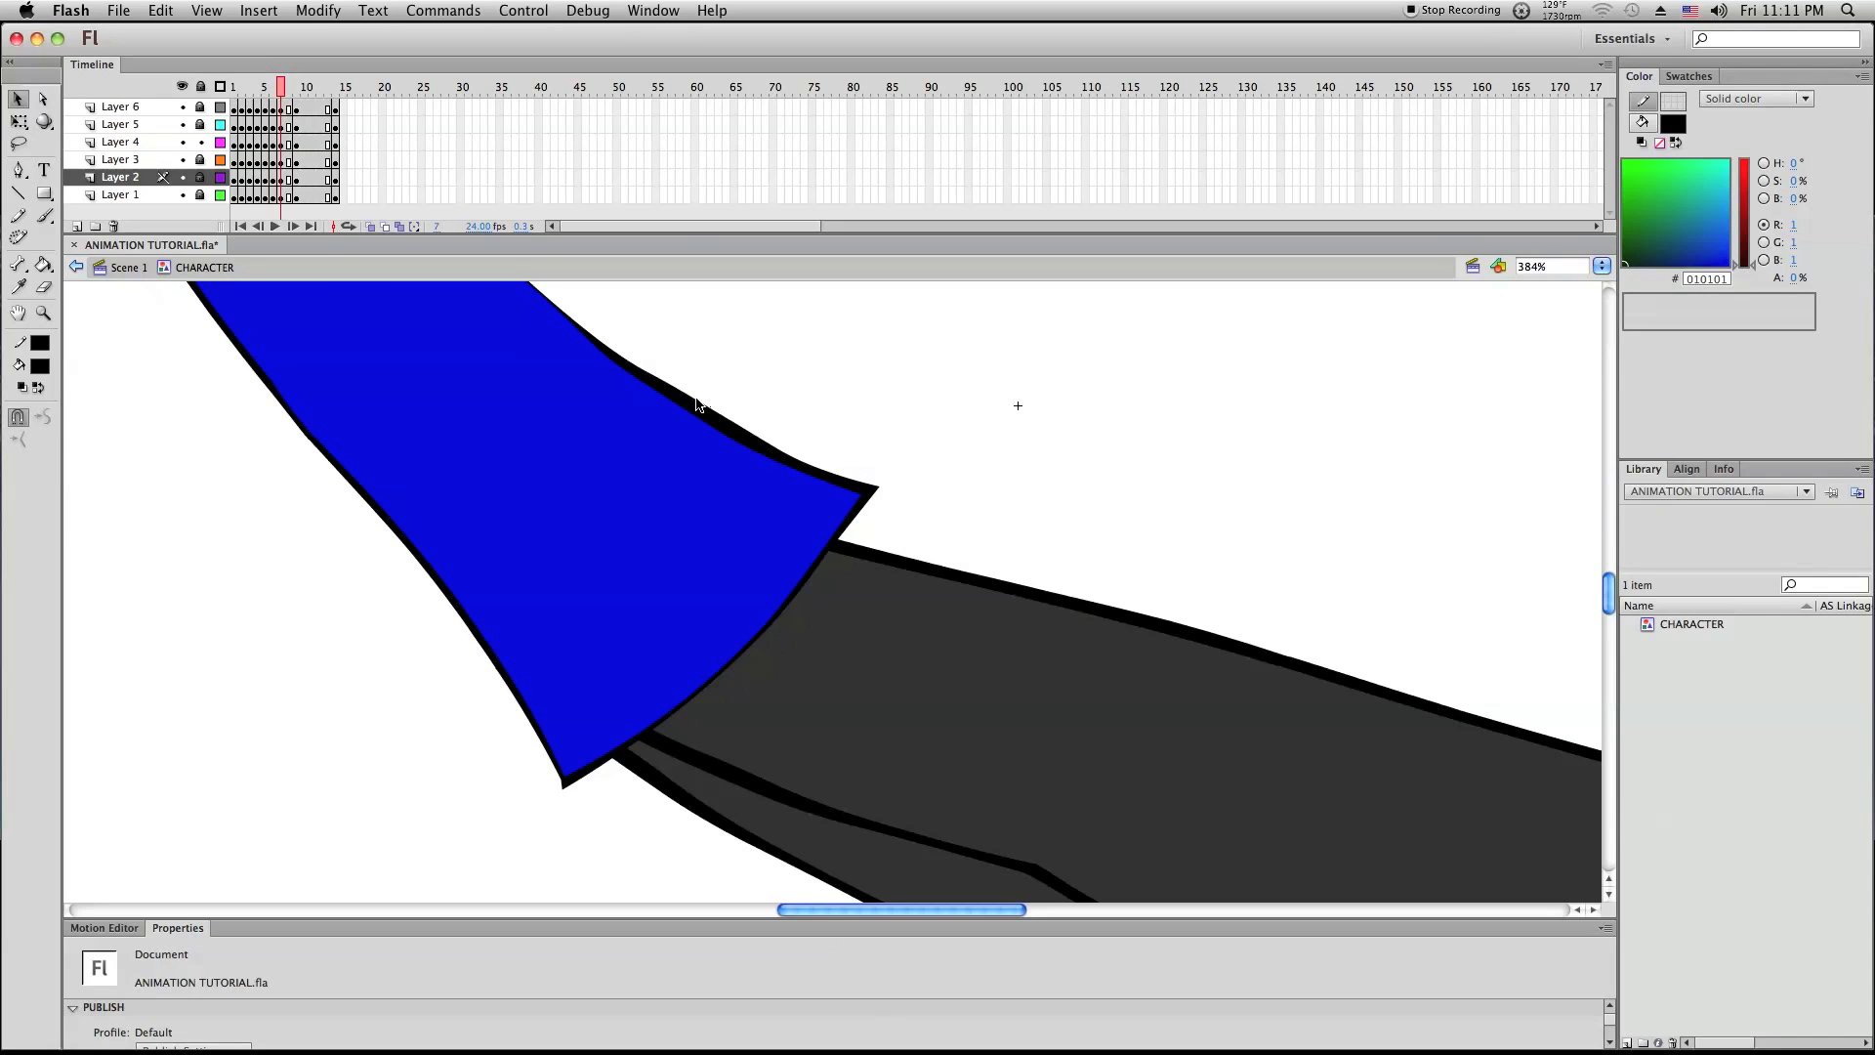
Pull the shirt's front outline in against the blue fill and push the lower back outline outward
{"action": "left_click_drag", "start_coordinate": [702, 406], "coordinate": [681, 443]}
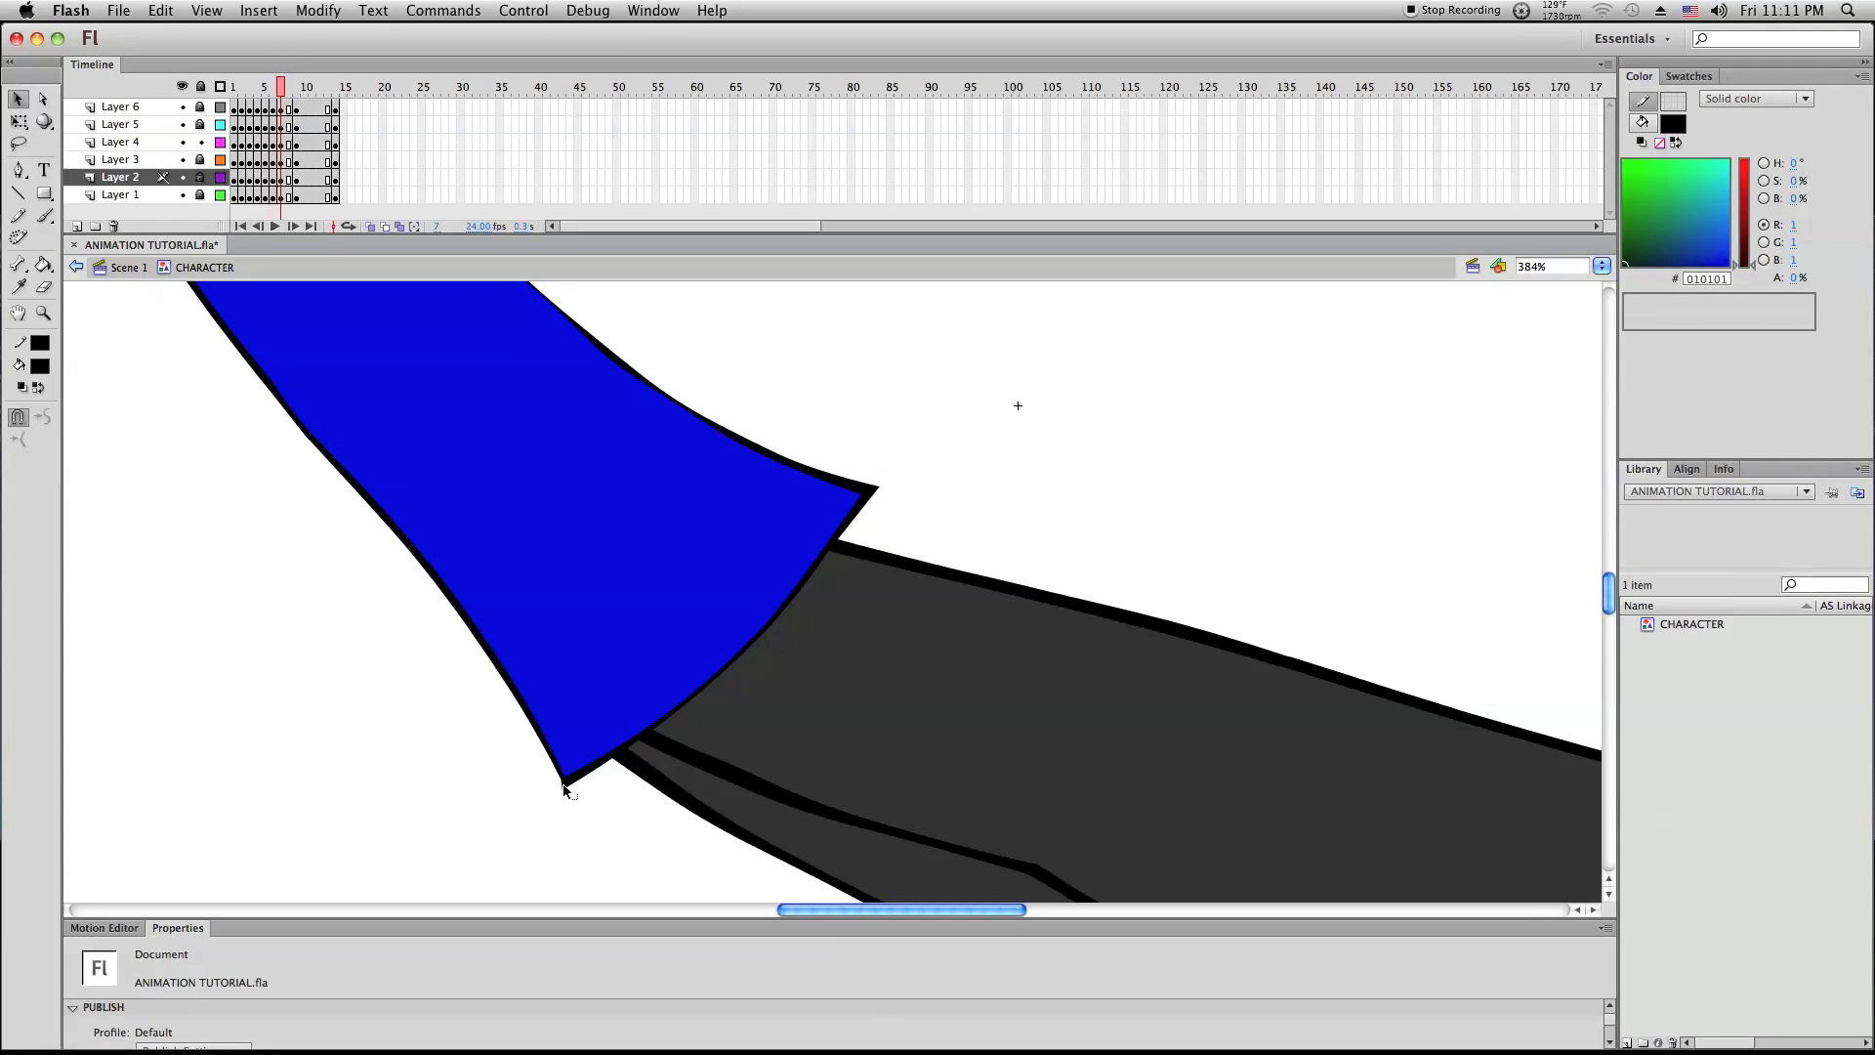
{"action": "scroll", "coordinate": [534, 723], "scroll_direction": "up", "scroll_amount": 4}
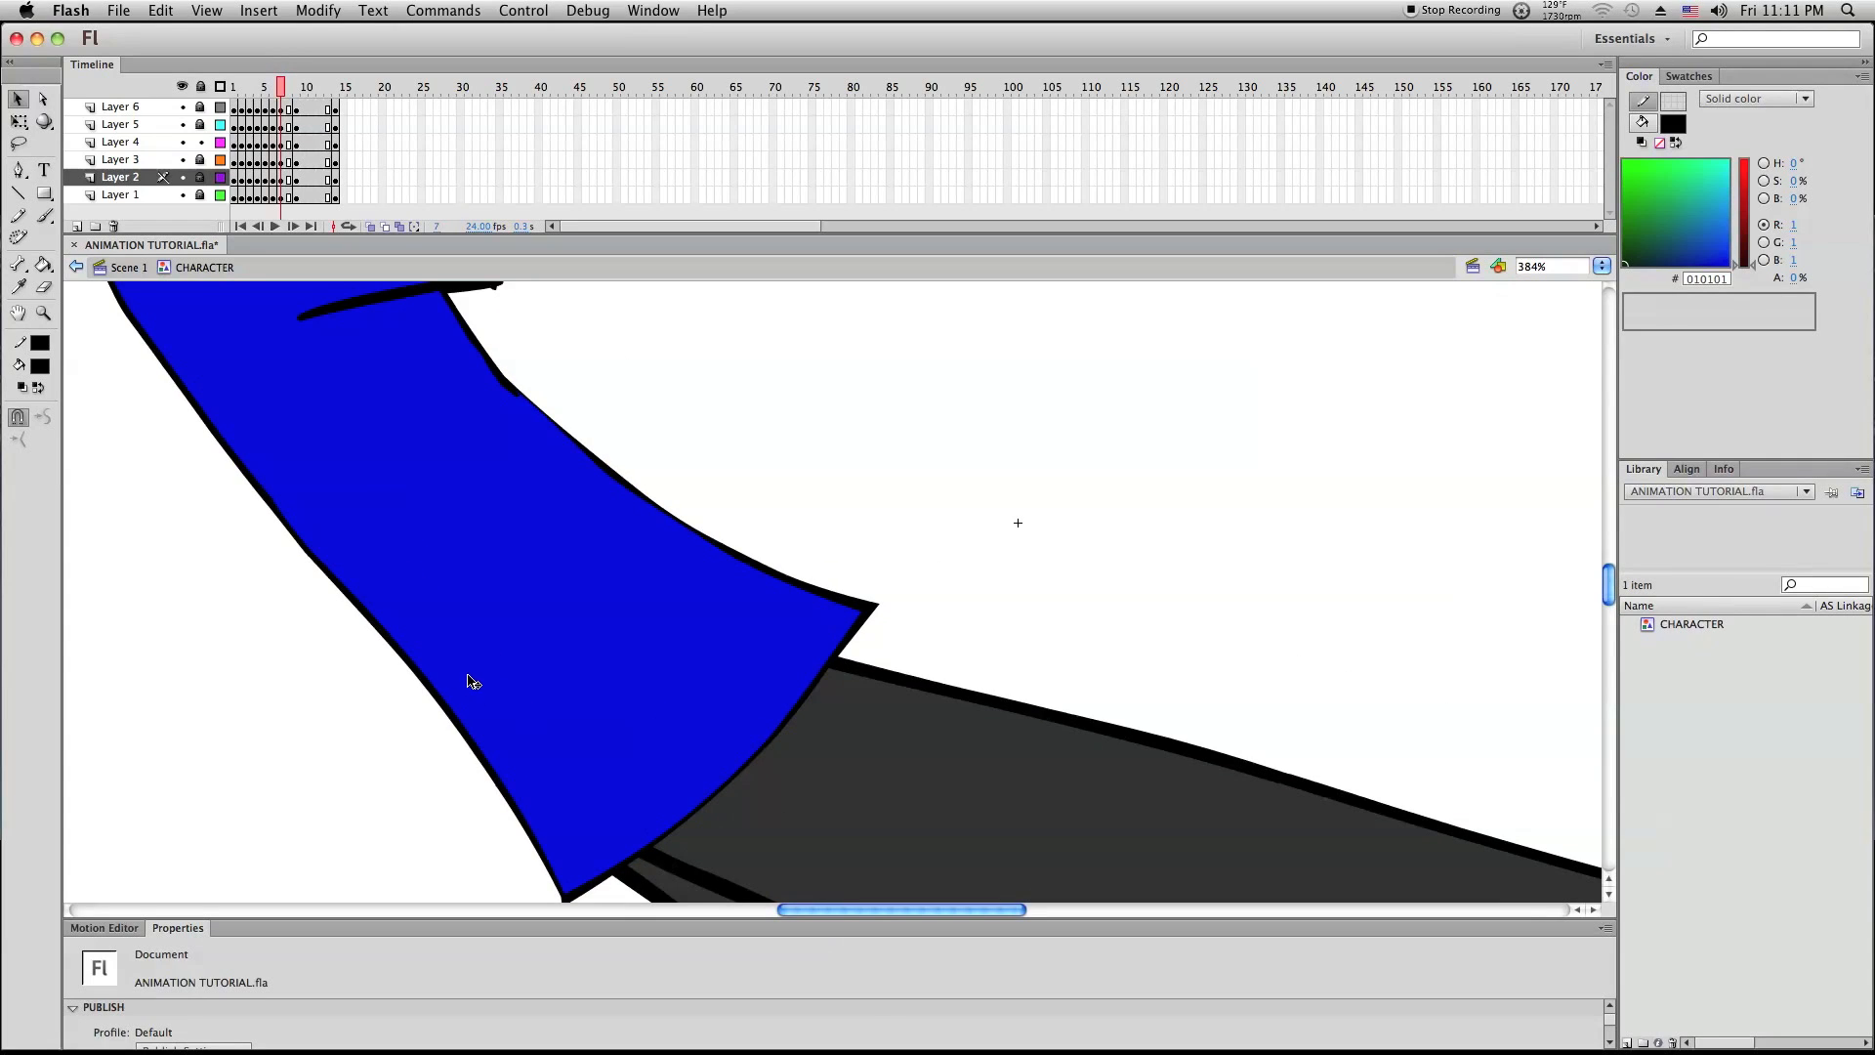
{"action": "mouse_move", "coordinate": [418, 682]}
{"action": "left_mouse_down"}
{"action": "mouse_move", "coordinate": [390, 668]}
{"action": "mouse_move", "coordinate": [398, 702]}
{"action": "left_mouse_up"}
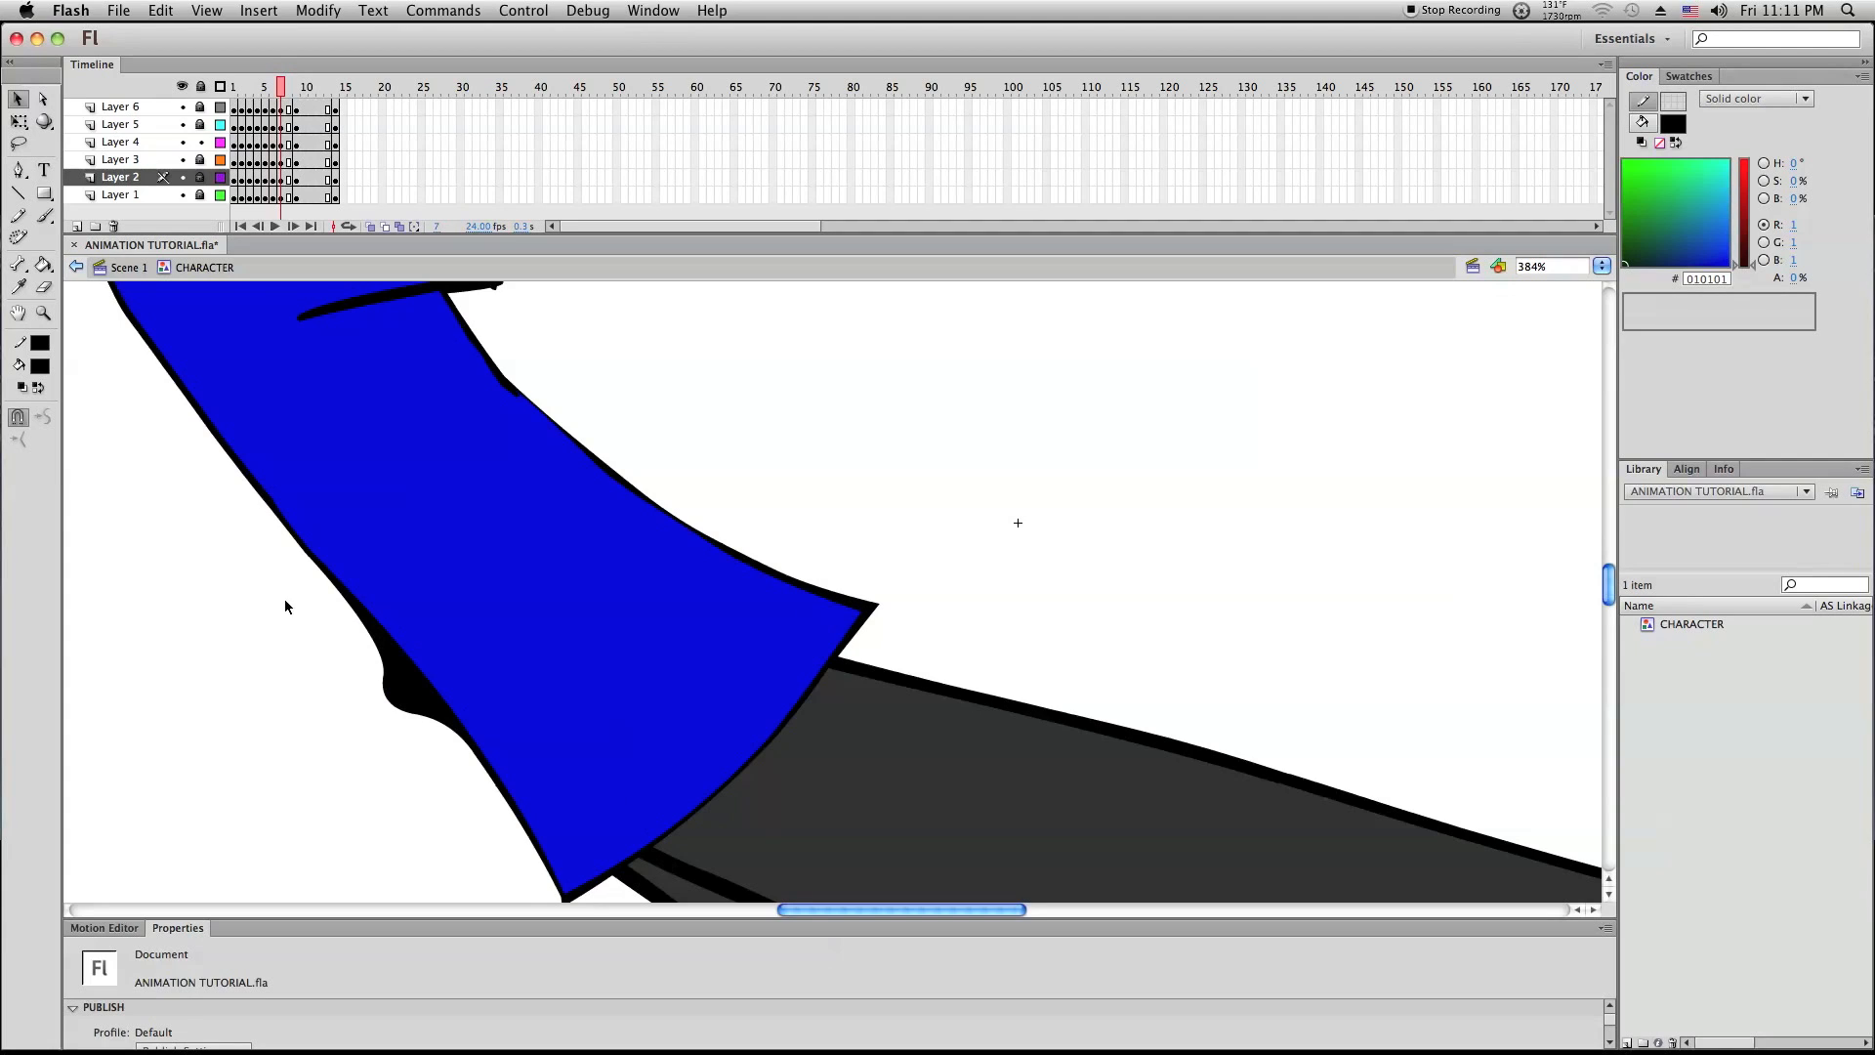
Draw a short diagonal line across the shirt's back outline on Layer 4 and display that layer as outlines
{"action": "left_click", "coordinate": [20, 193]}
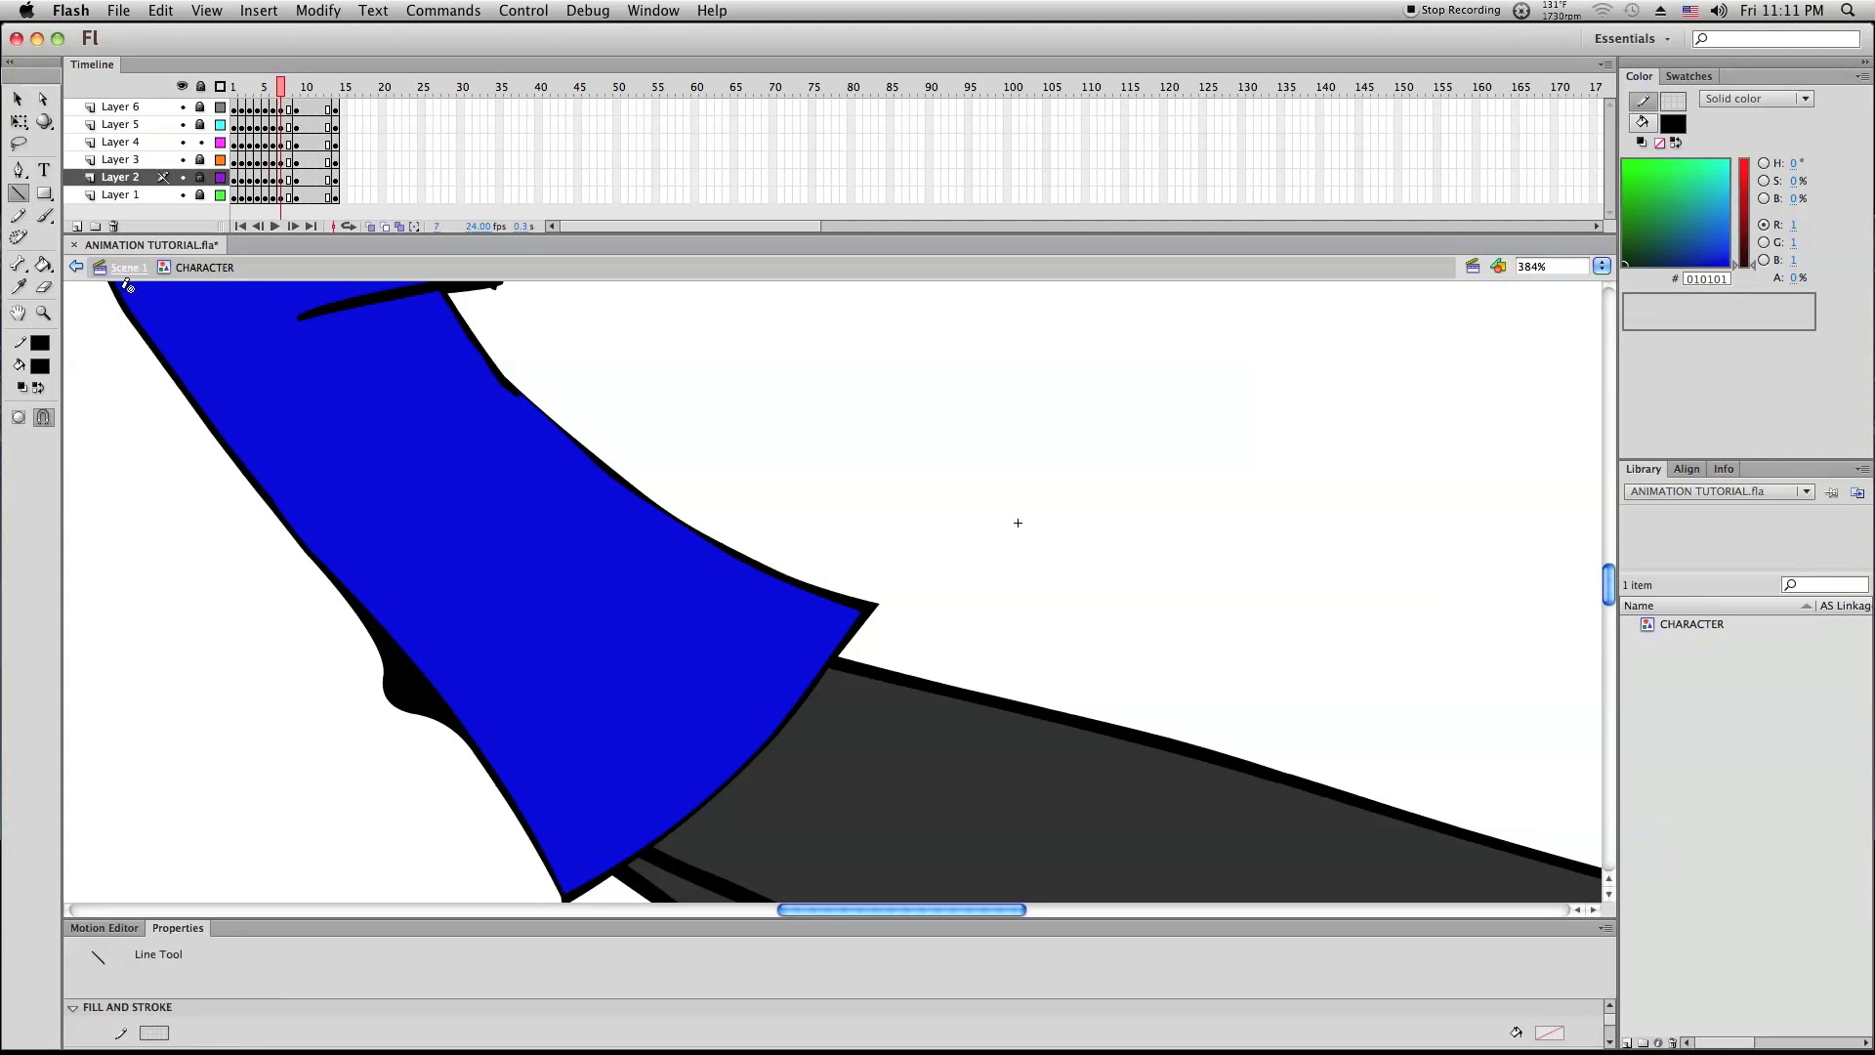
{"action": "left_click", "coordinate": [156, 145]}
{"action": "right_click", "coordinate": [219, 605]}
{"action": "left_click", "coordinate": [223, 553]}
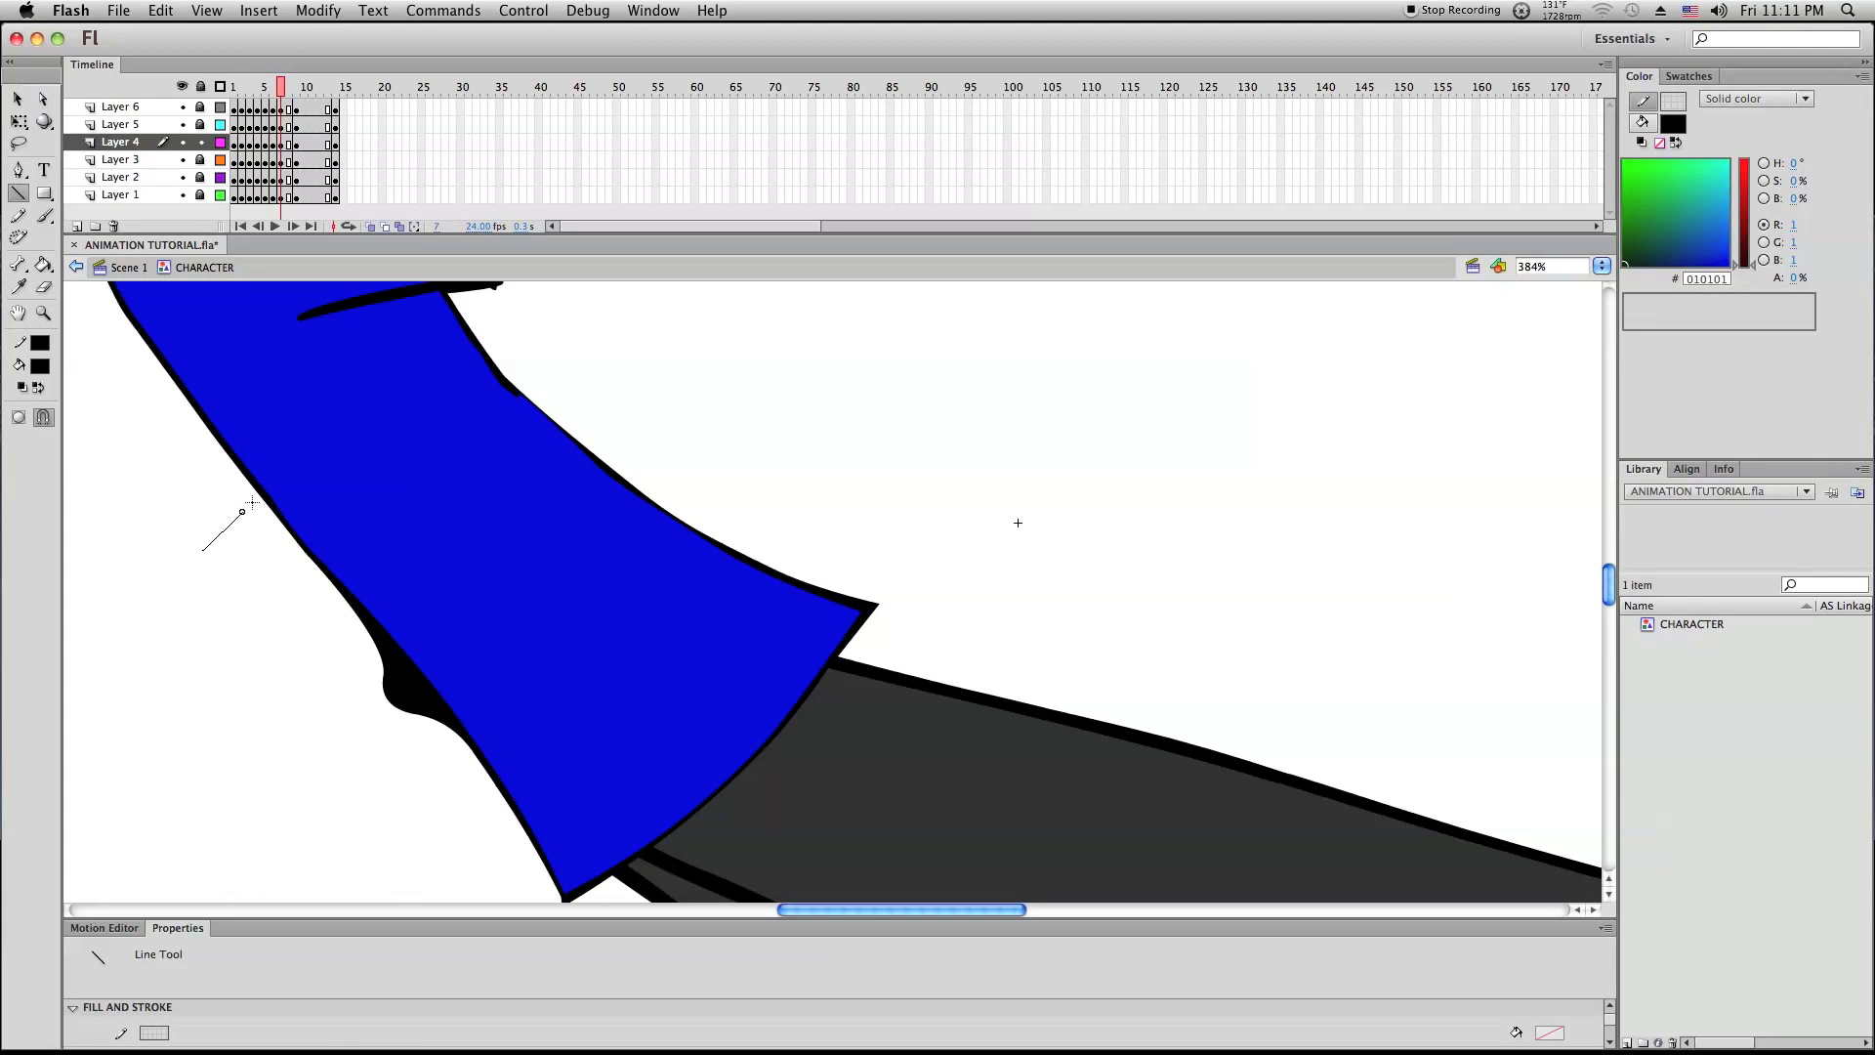
{"action": "left_click", "coordinate": [18, 100]}
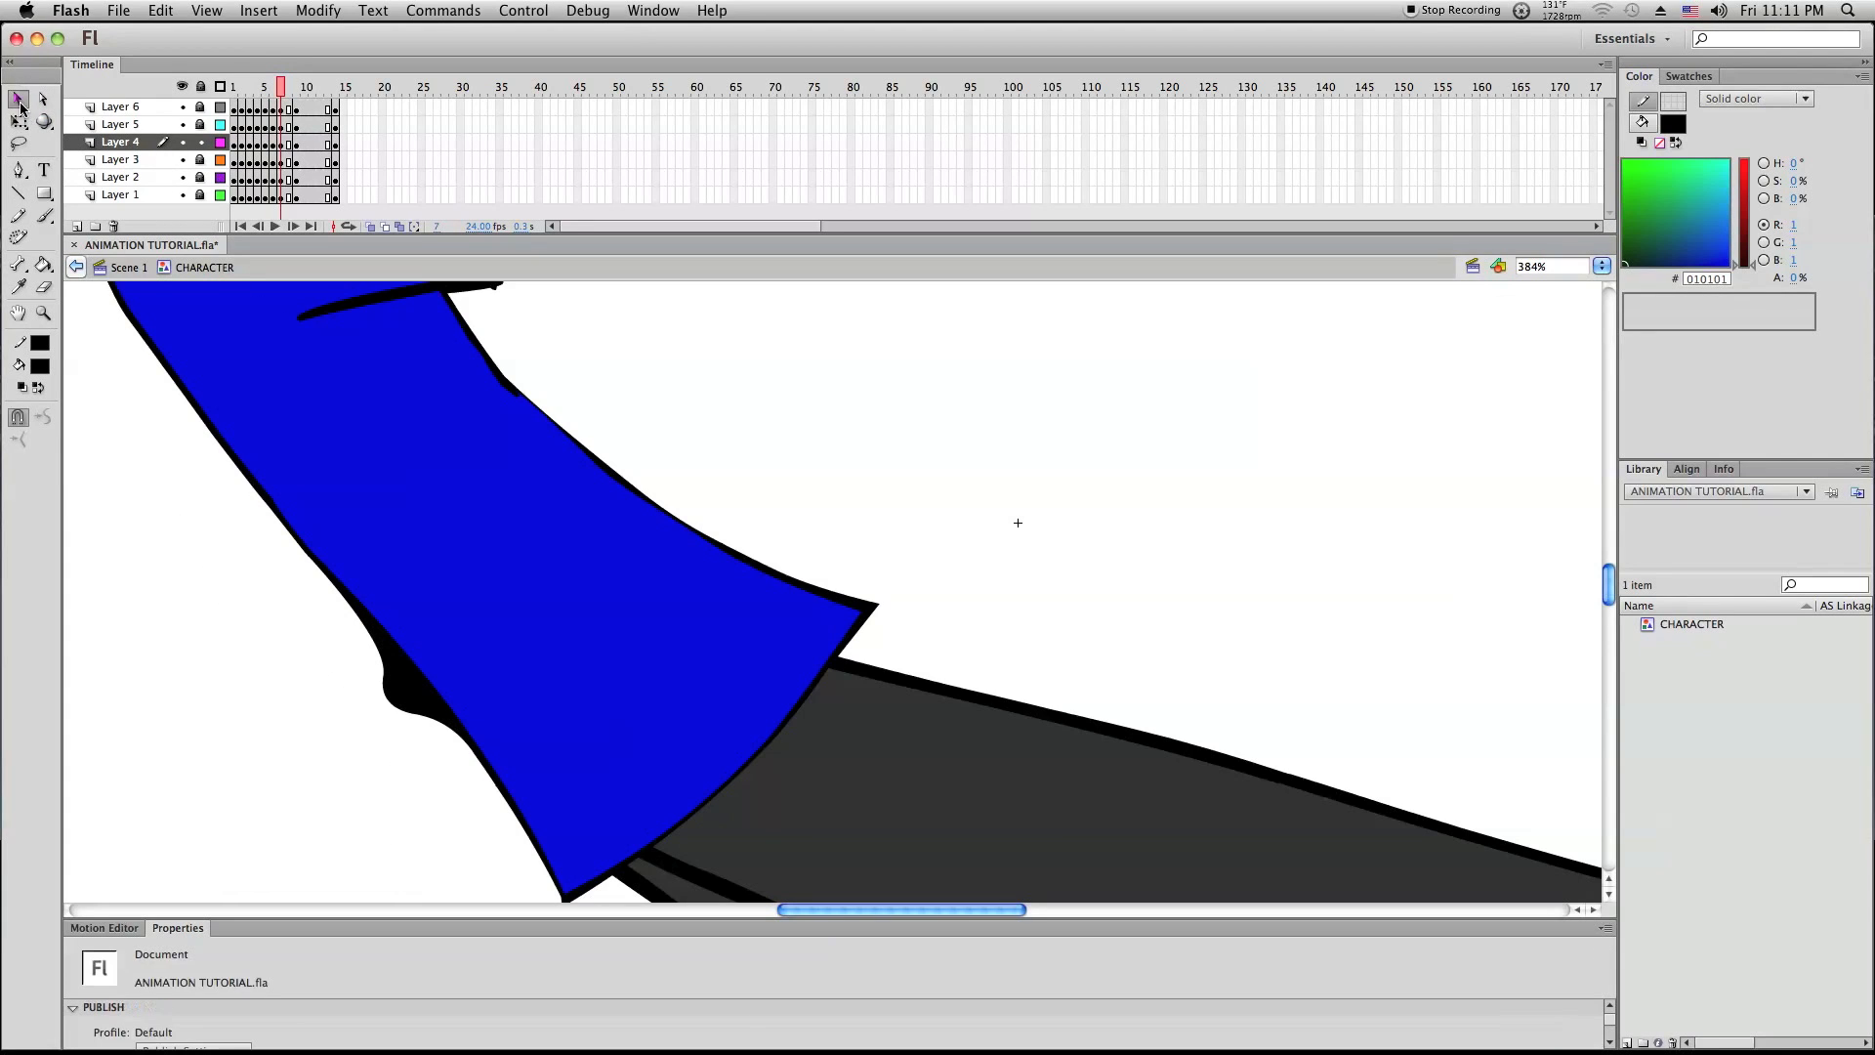
{"action": "left_click", "coordinate": [220, 142]}
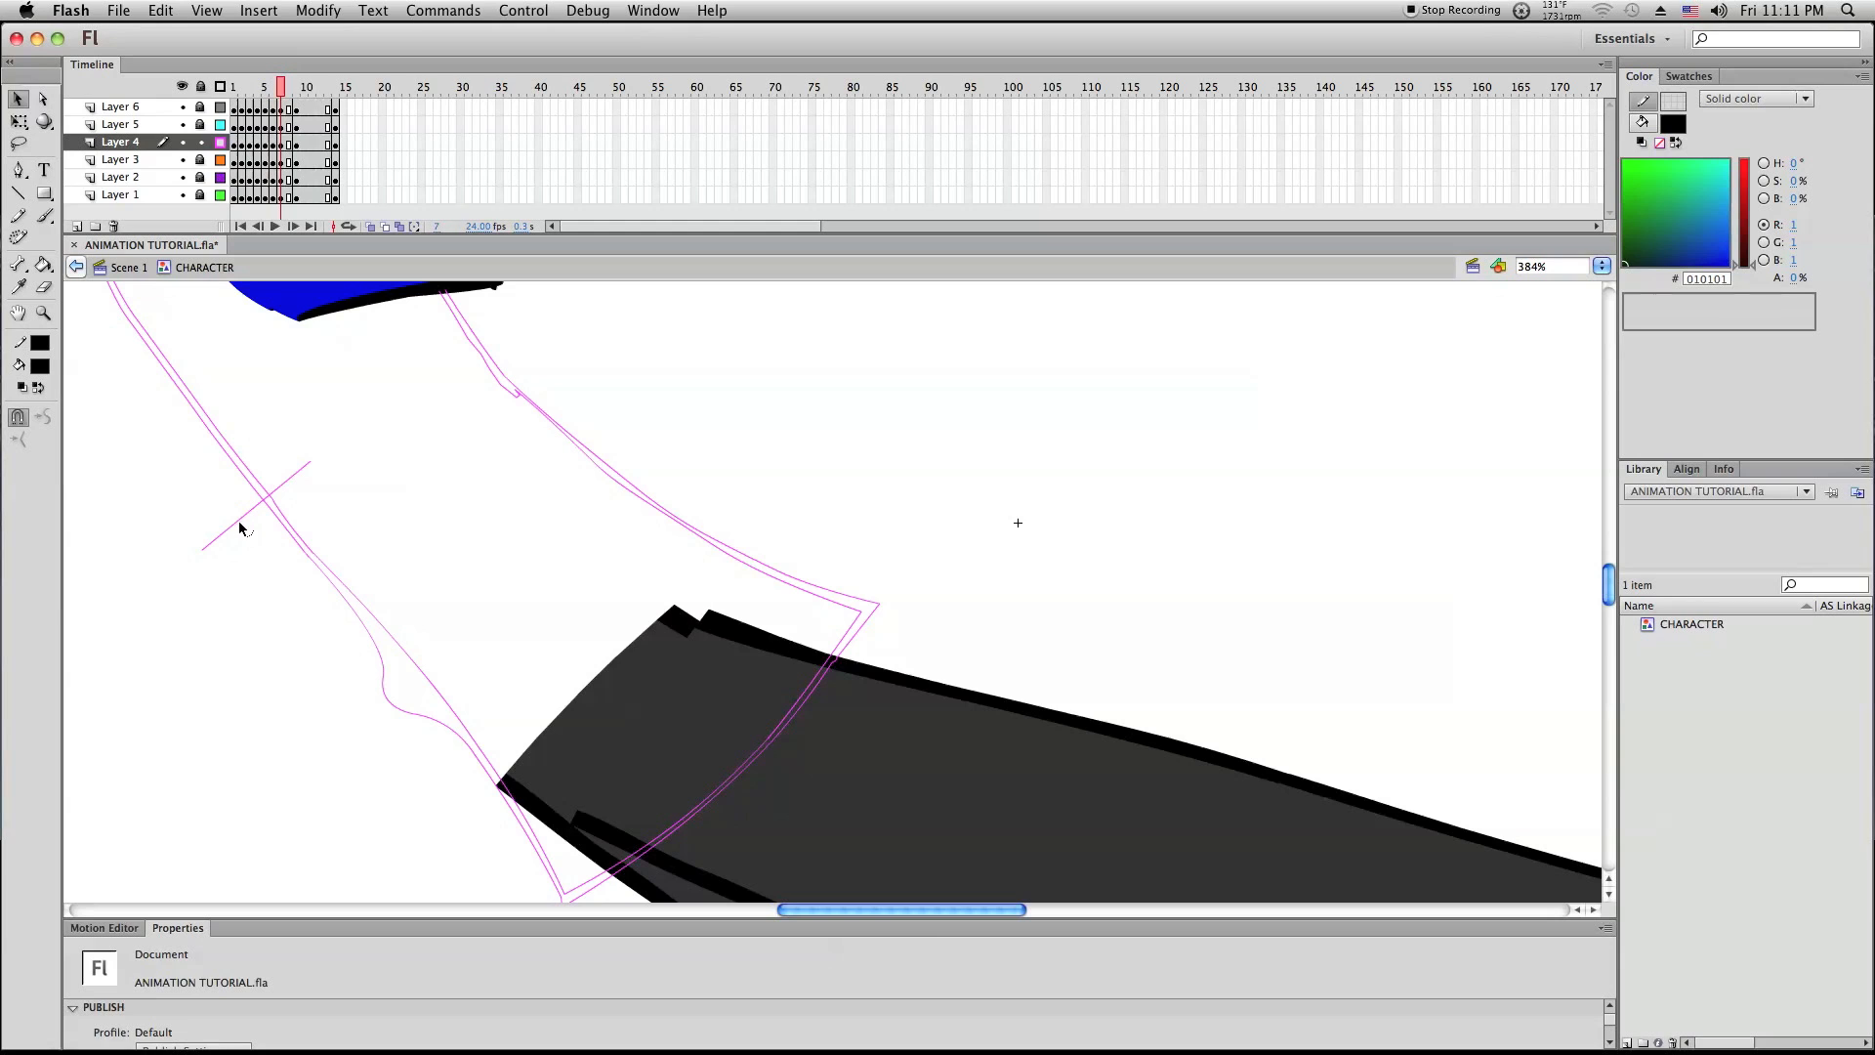
{"action": "left_click", "coordinate": [252, 518]}
{"action": "left_click", "coordinate": [305, 667]}
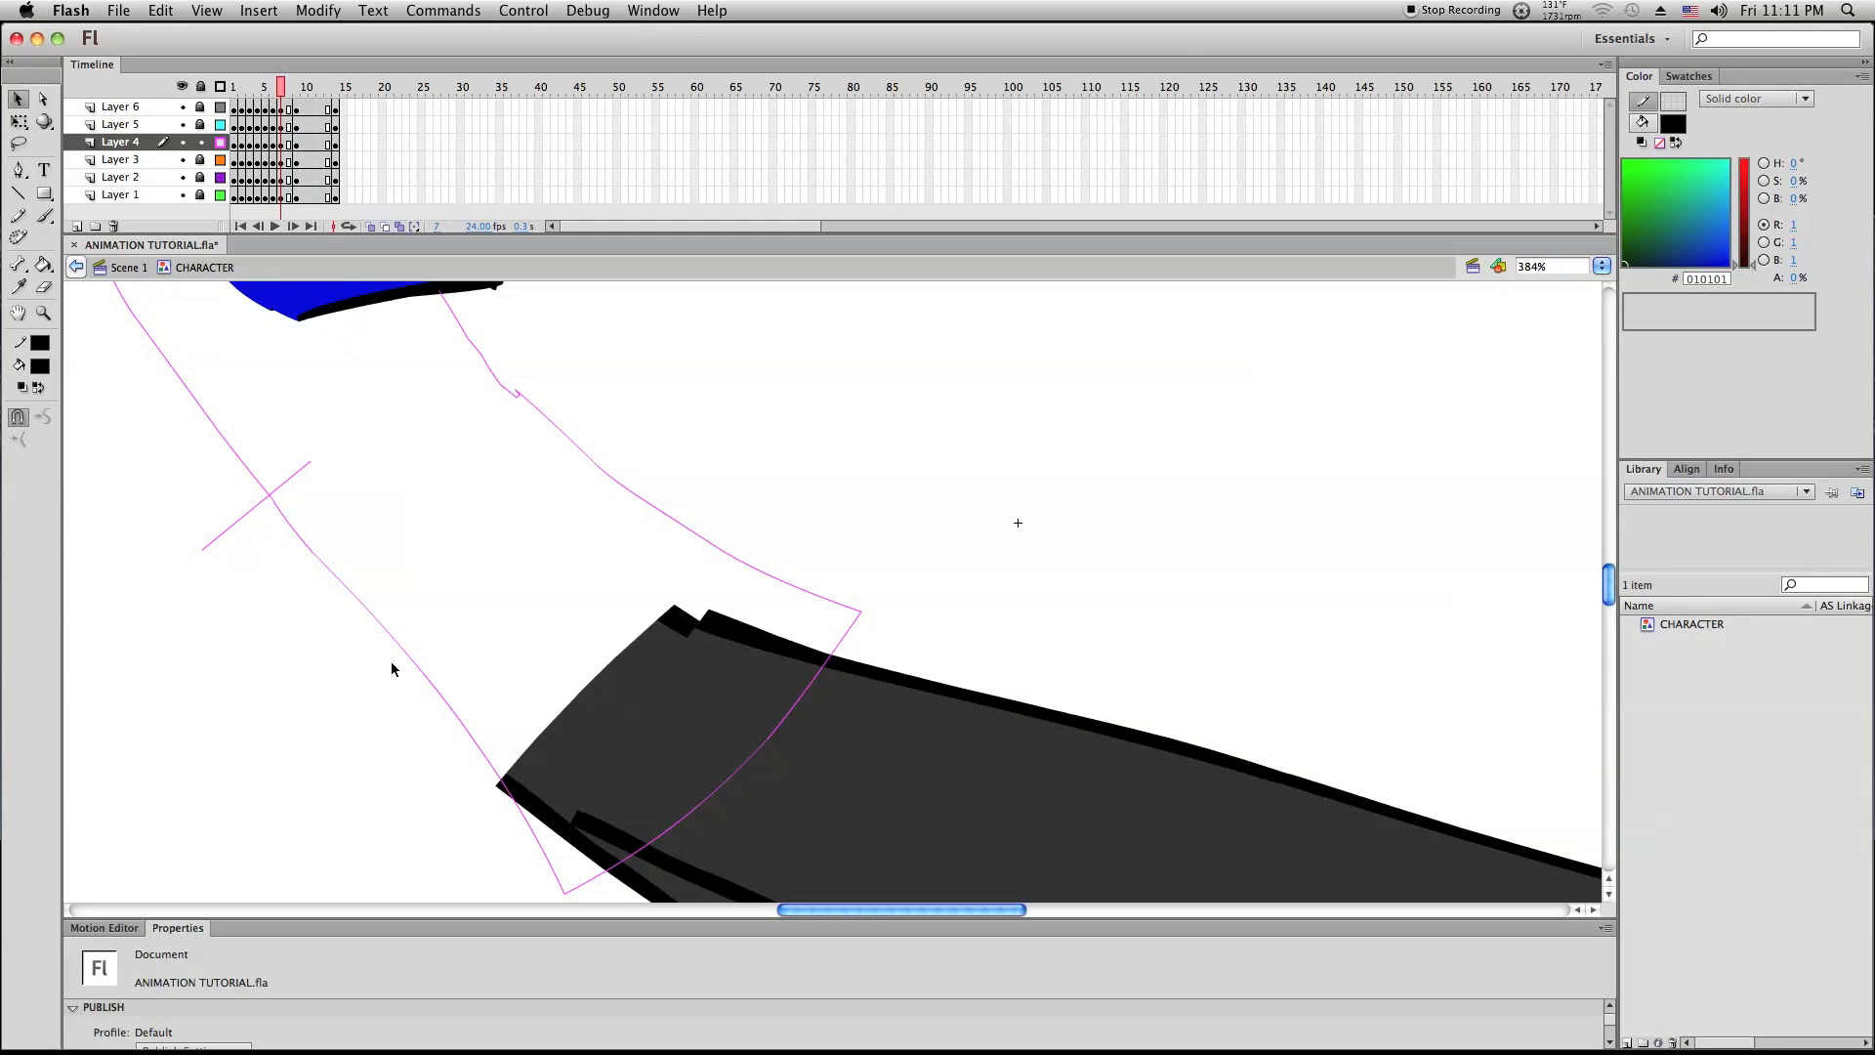
{"action": "left_click", "coordinate": [388, 661]}
{"action": "left_click", "coordinate": [258, 621]}
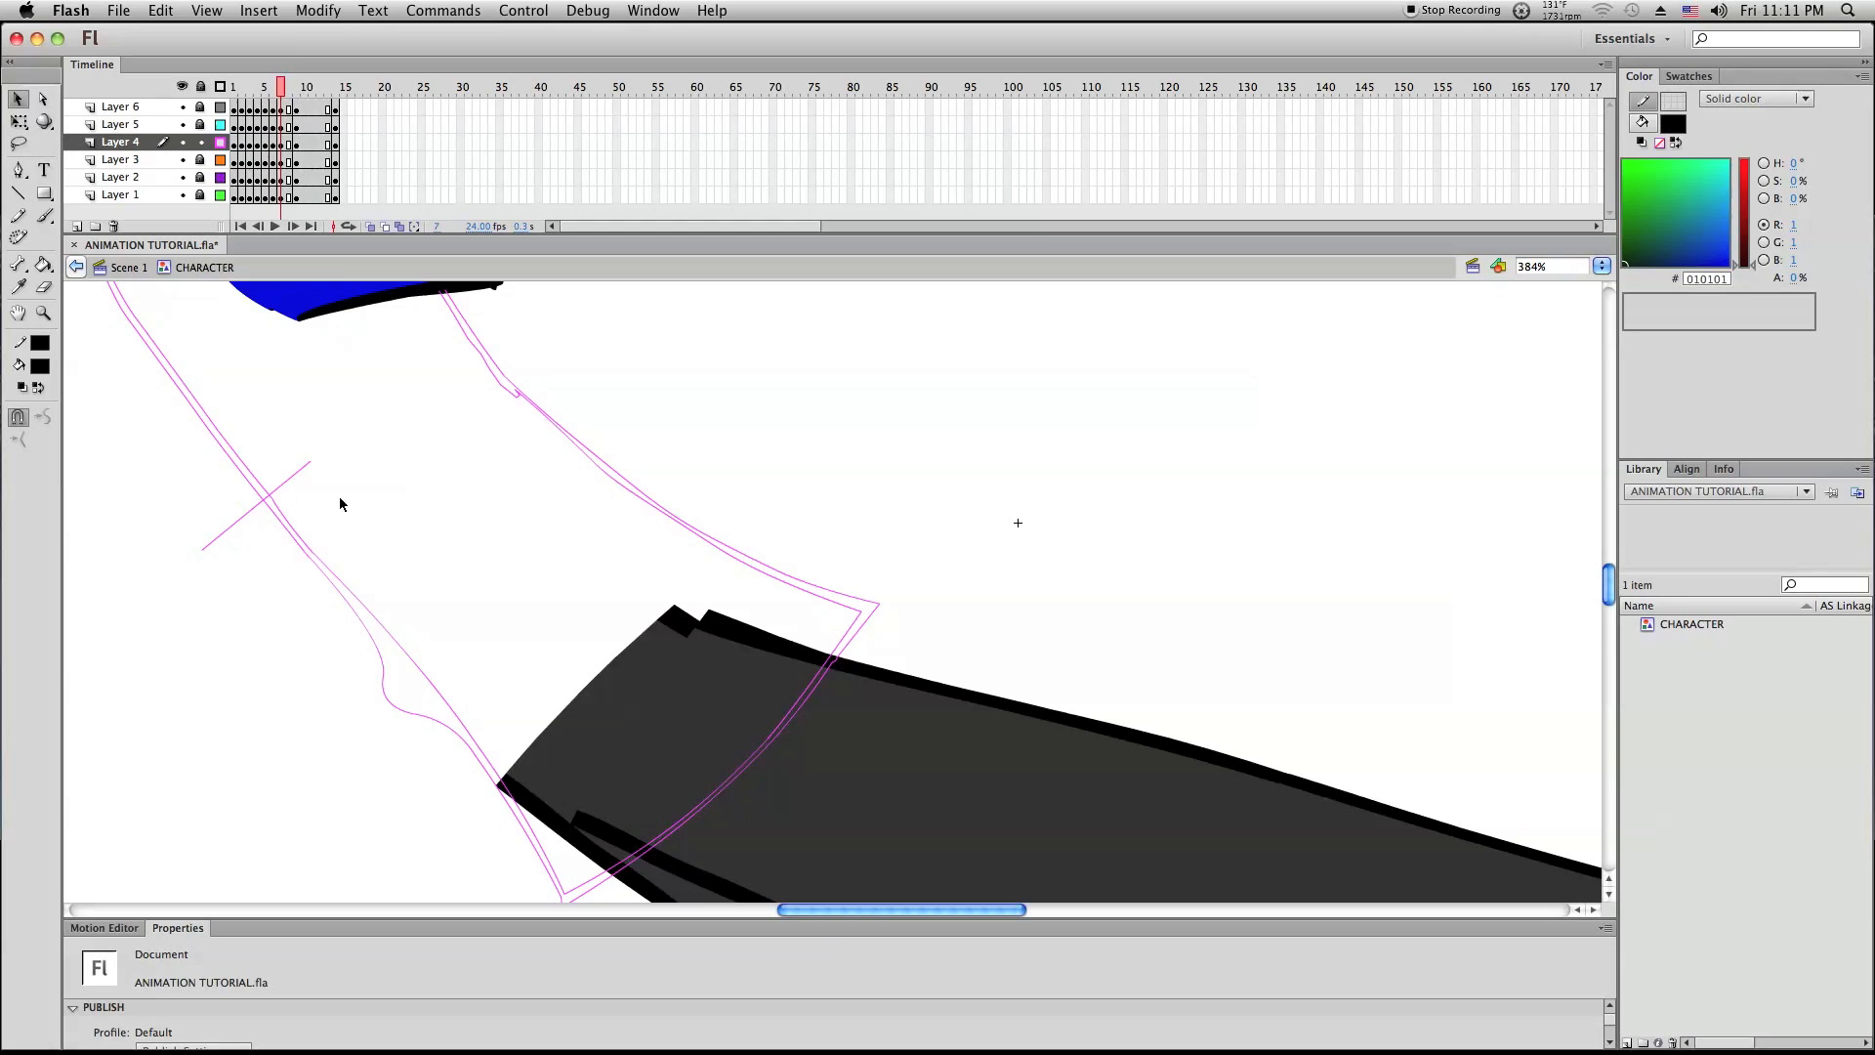
Pull the shirt's lower back contours inward beneath the crossing line, clear of the back edge
{"action": "scroll", "coordinate": [316, 475], "scroll_direction": "down", "scroll_amount": 2}
{"action": "key", "text": "n"}
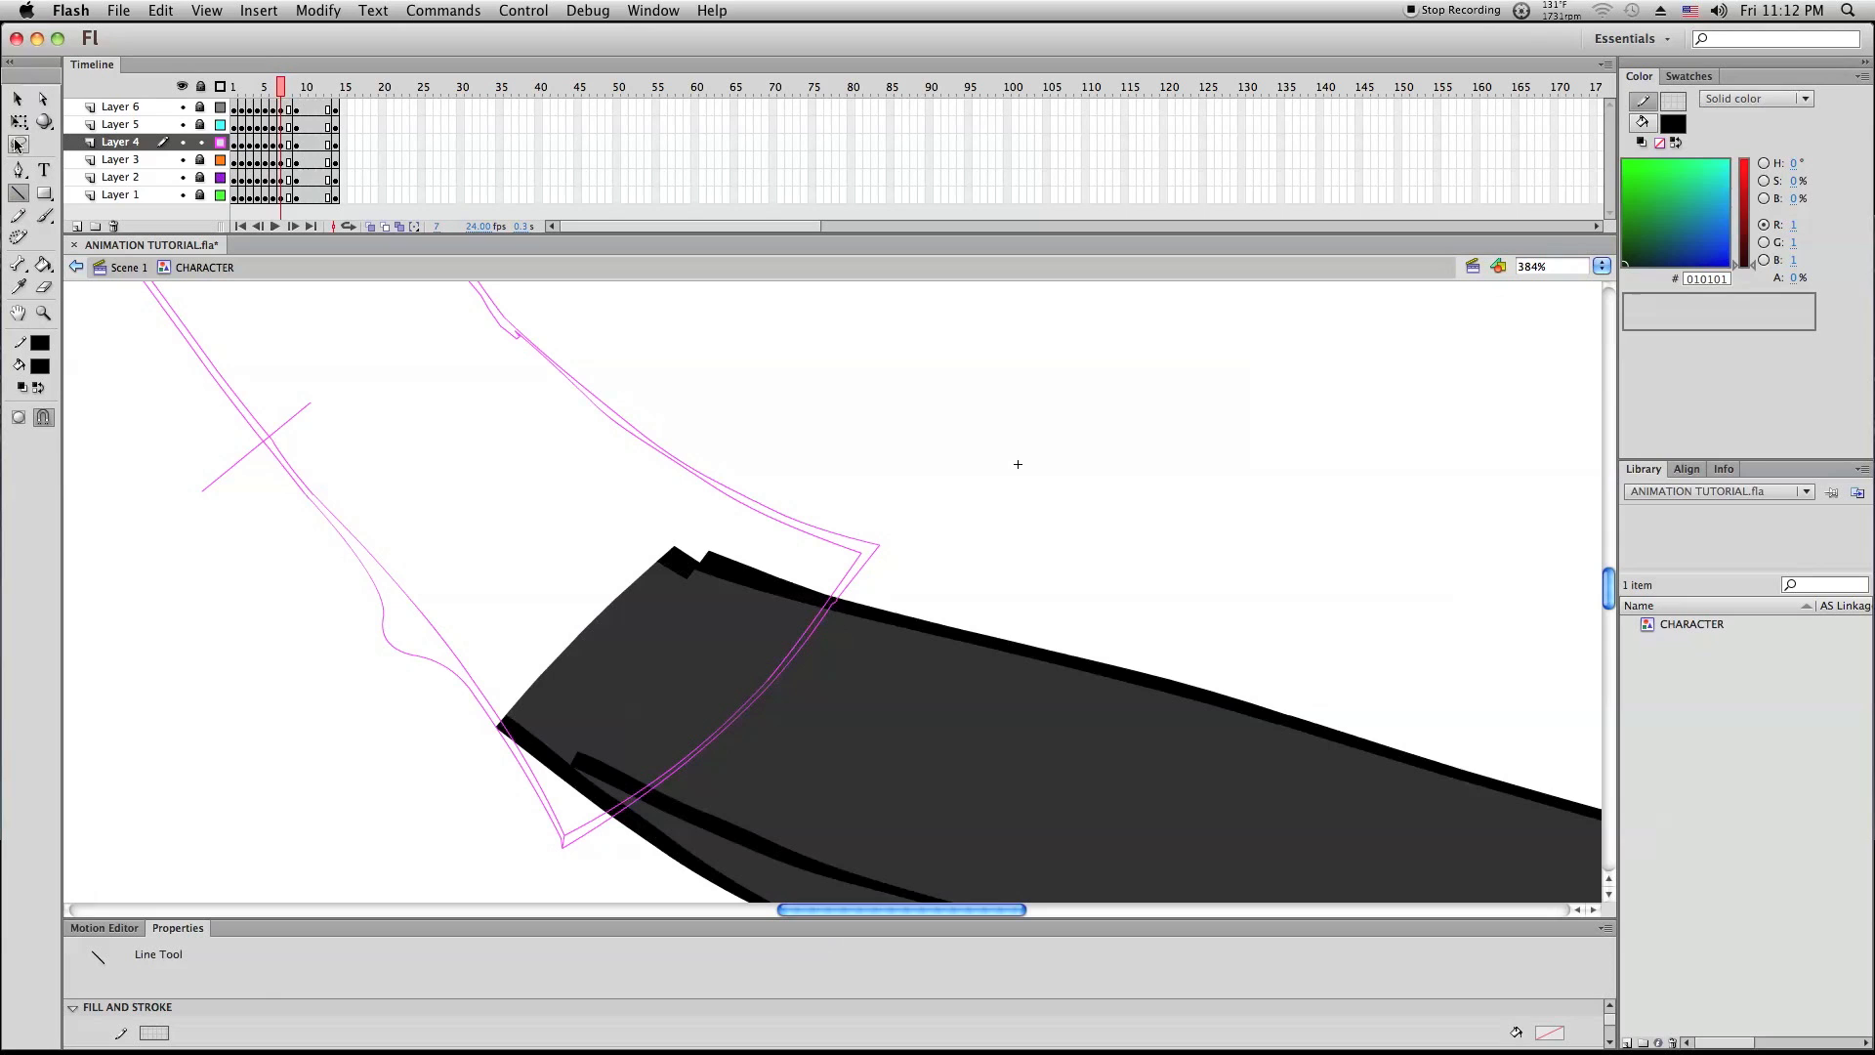
{"action": "left_click", "coordinate": [18, 99]}
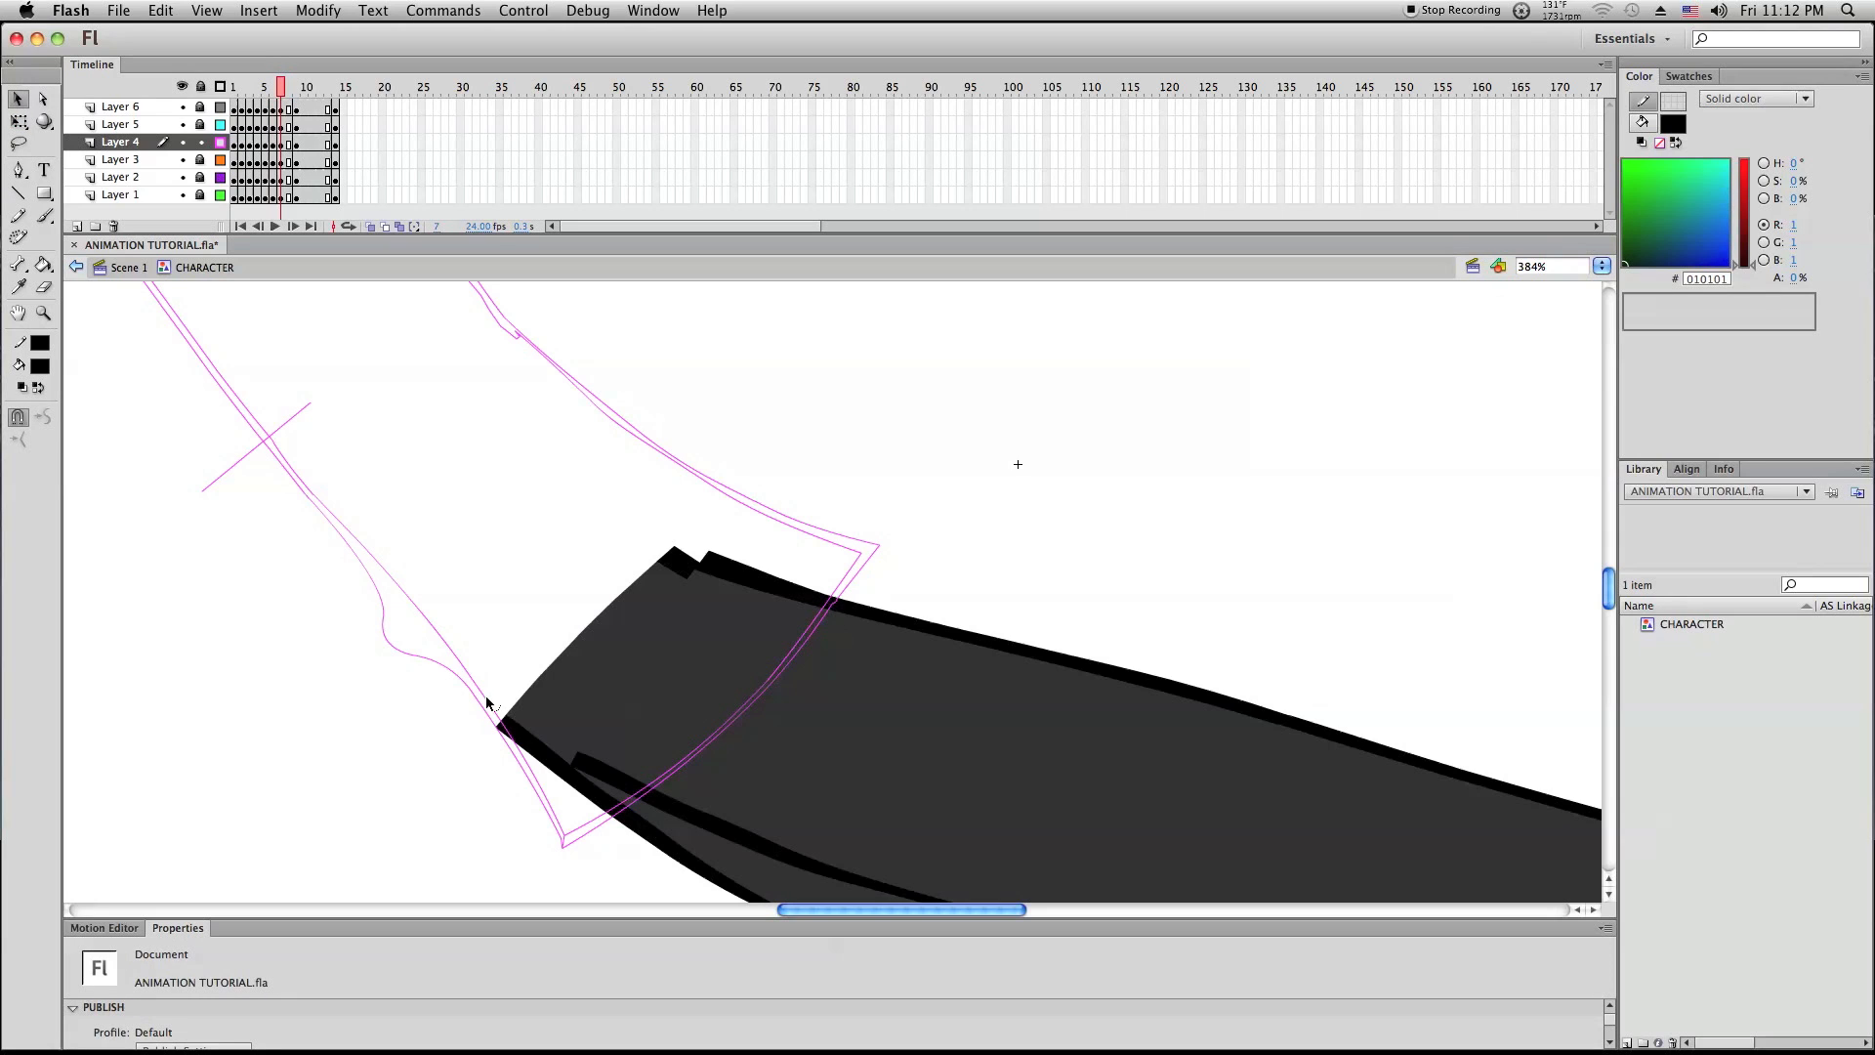
{"action": "mouse_move", "coordinate": [498, 720]}
{"action": "left_mouse_down"}
{"action": "mouse_move", "coordinate": [298, 818]}
{"action": "mouse_move", "coordinate": [380, 712]}
{"action": "mouse_move", "coordinate": [615, 586]}
{"action": "mouse_move", "coordinate": [596, 595]}
{"action": "left_mouse_up"}
{"action": "mouse_move", "coordinate": [431, 626]}
{"action": "left_mouse_down"}
{"action": "mouse_move", "coordinate": [507, 524]}
{"action": "mouse_move", "coordinate": [351, 519]}
{"action": "mouse_move", "coordinate": [444, 460]}
{"action": "mouse_move", "coordinate": [323, 488]}
{"action": "mouse_move", "coordinate": [490, 426]}
{"action": "mouse_move", "coordinate": [299, 480]}
{"action": "mouse_move", "coordinate": [518, 495]}
{"action": "left_mouse_up"}
{"action": "mouse_move", "coordinate": [310, 498]}
{"action": "left_mouse_down"}
{"action": "mouse_move", "coordinate": [460, 448]}
{"action": "mouse_move", "coordinate": [449, 422]}
{"action": "left_mouse_up"}
{"action": "mouse_move", "coordinate": [291, 472]}
{"action": "left_mouse_down"}
{"action": "mouse_move", "coordinate": [368, 418]}
{"action": "mouse_move", "coordinate": [351, 415]}
{"action": "left_mouse_up"}
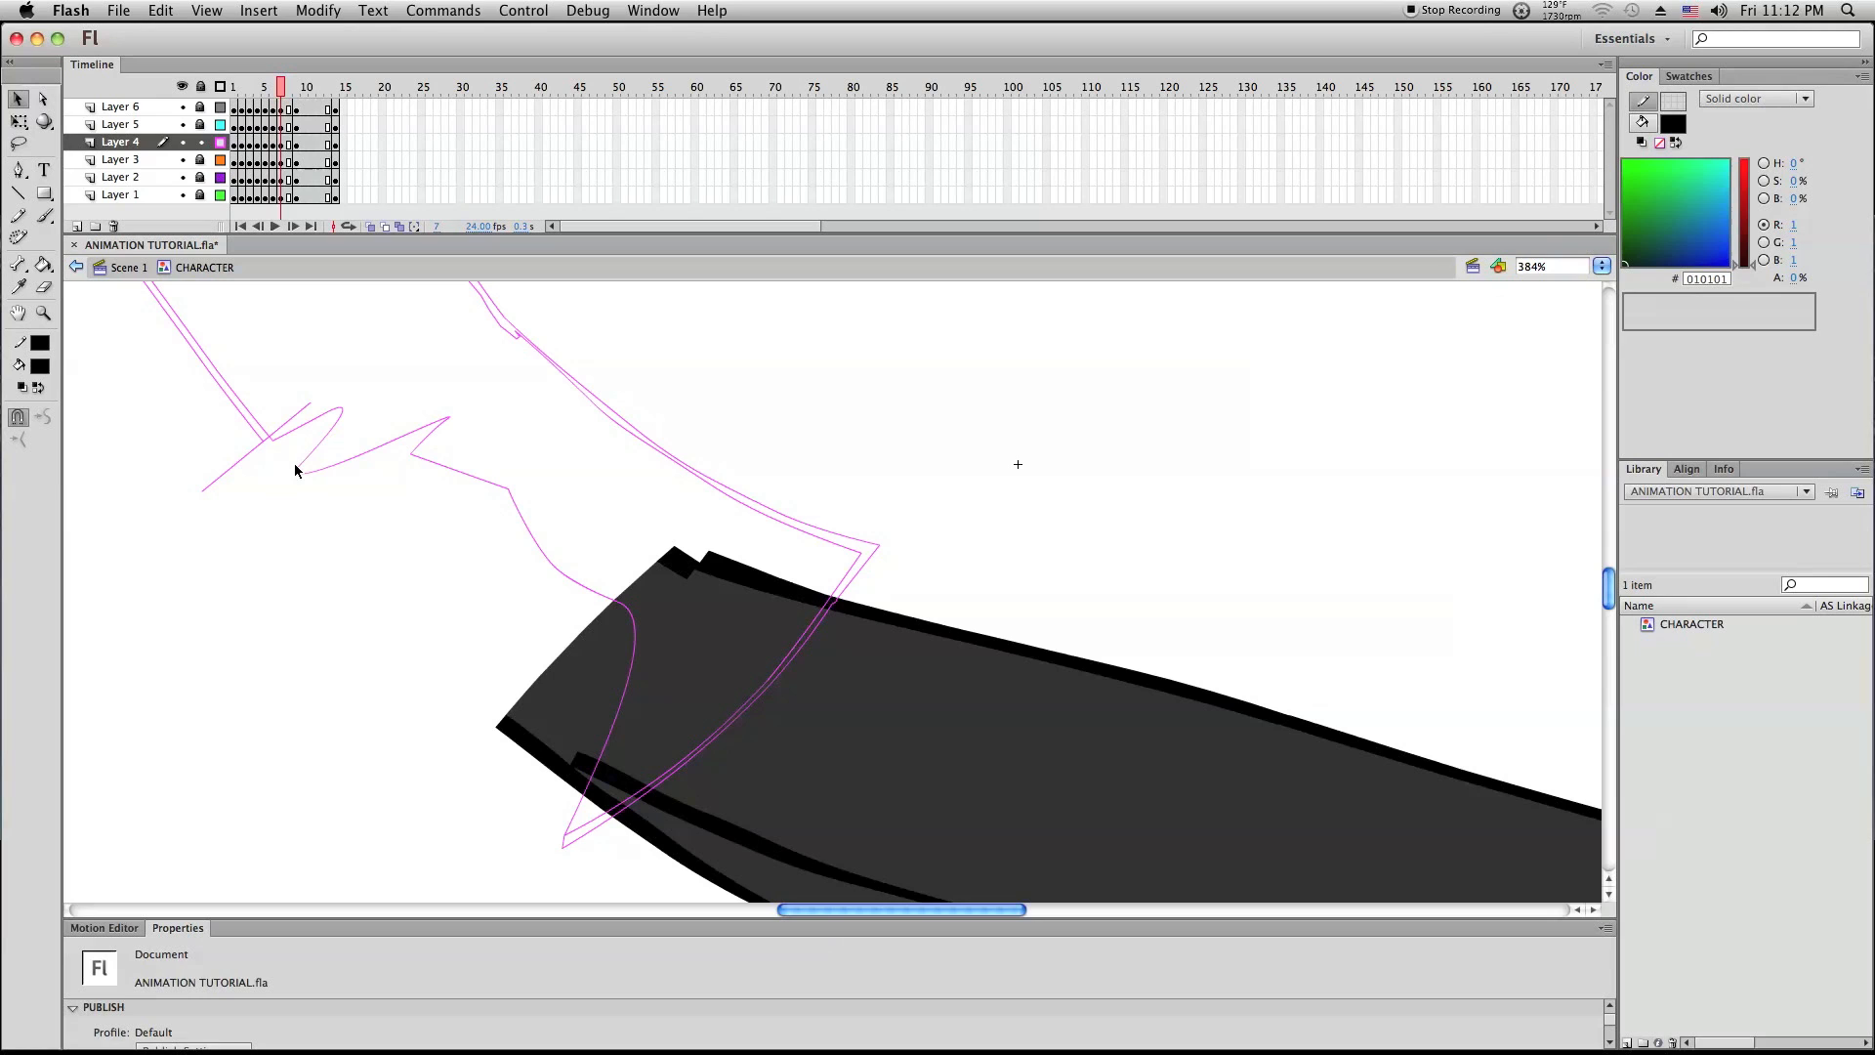
{"action": "mouse_move", "coordinate": [297, 477]}
{"action": "left_mouse_down"}
{"action": "mouse_move", "coordinate": [436, 418]}
{"action": "mouse_move", "coordinate": [386, 403]}
{"action": "left_mouse_up"}
Stretch two parallel straight edges from the crossing line down to the back hem corner and turn off Layer 4's outline display
{"action": "mouse_move", "coordinate": [276, 446]}
{"action": "left_mouse_down"}
{"action": "mouse_move", "coordinate": [418, 385]}
{"action": "mouse_move", "coordinate": [384, 364]}
{"action": "mouse_move", "coordinate": [293, 381]}
{"action": "mouse_move", "coordinate": [514, 837]}
{"action": "mouse_move", "coordinate": [577, 824]}
{"action": "mouse_move", "coordinate": [548, 833]}
{"action": "left_mouse_up"}
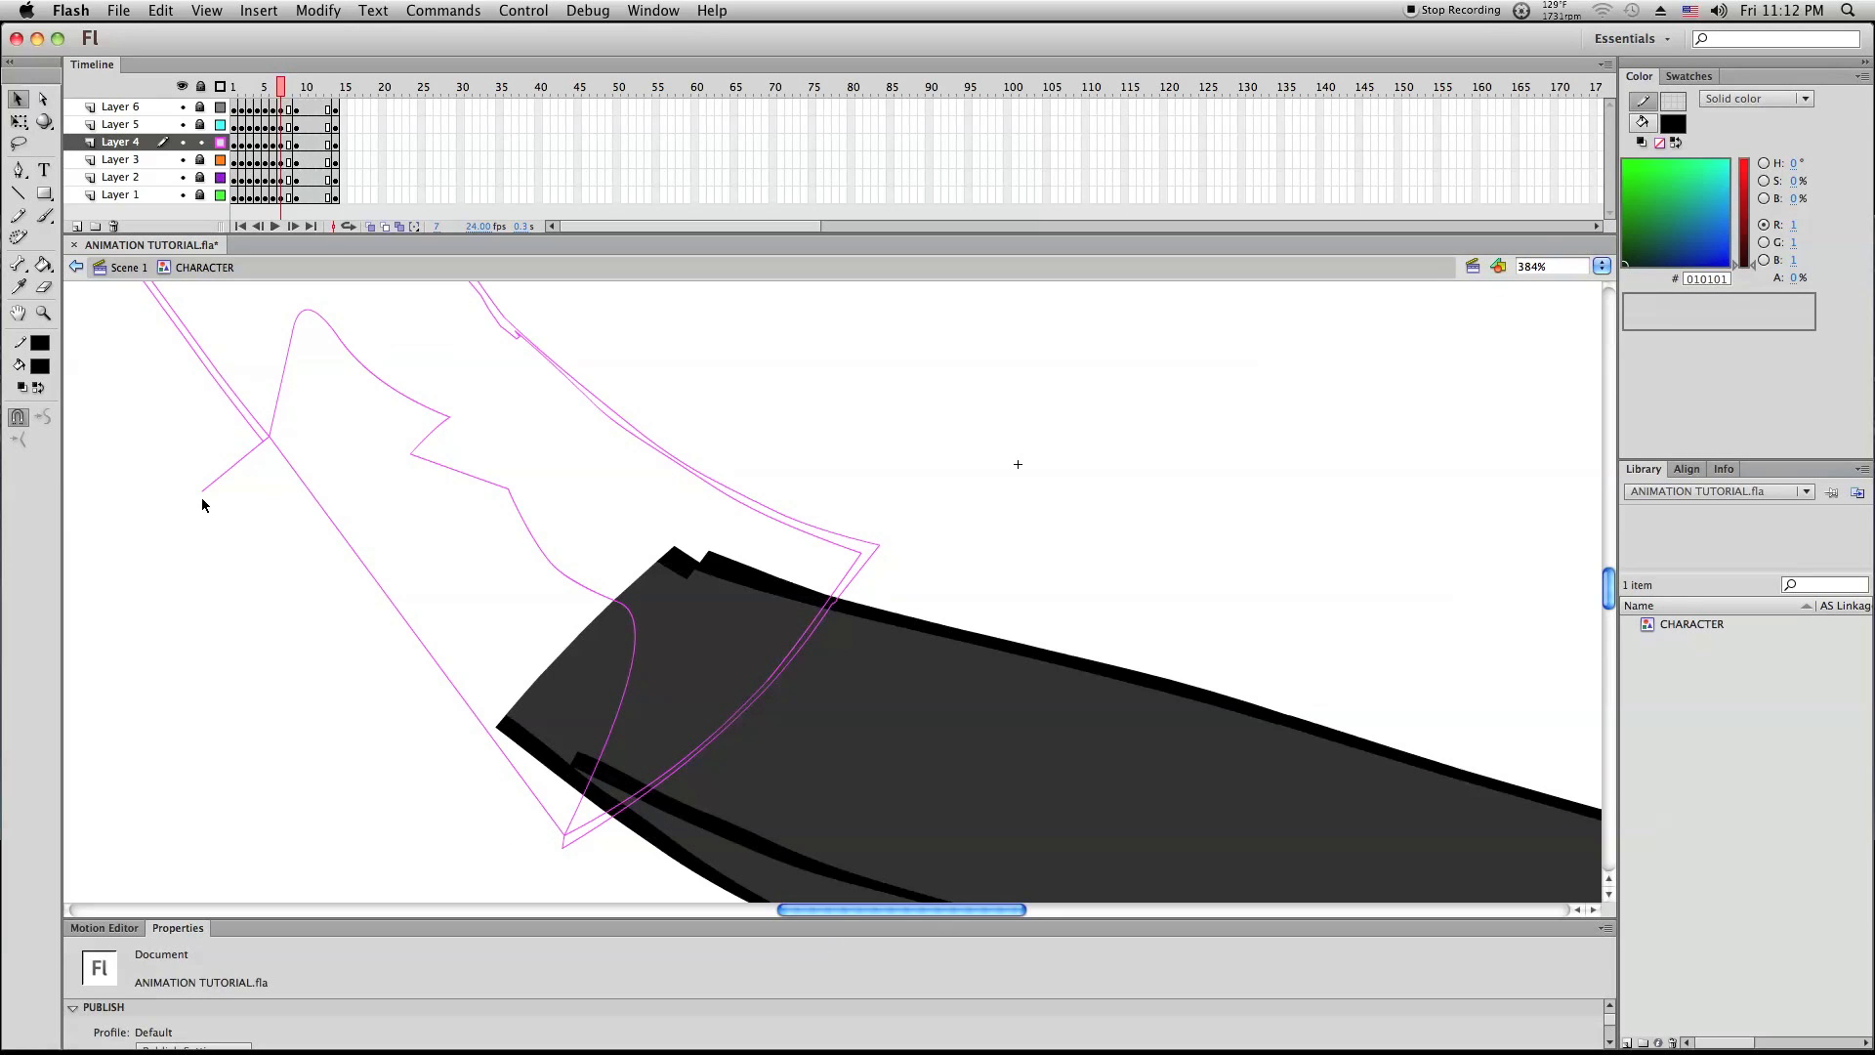
{"action": "left_click_drag", "start_coordinate": [203, 490], "coordinate": [564, 842]}
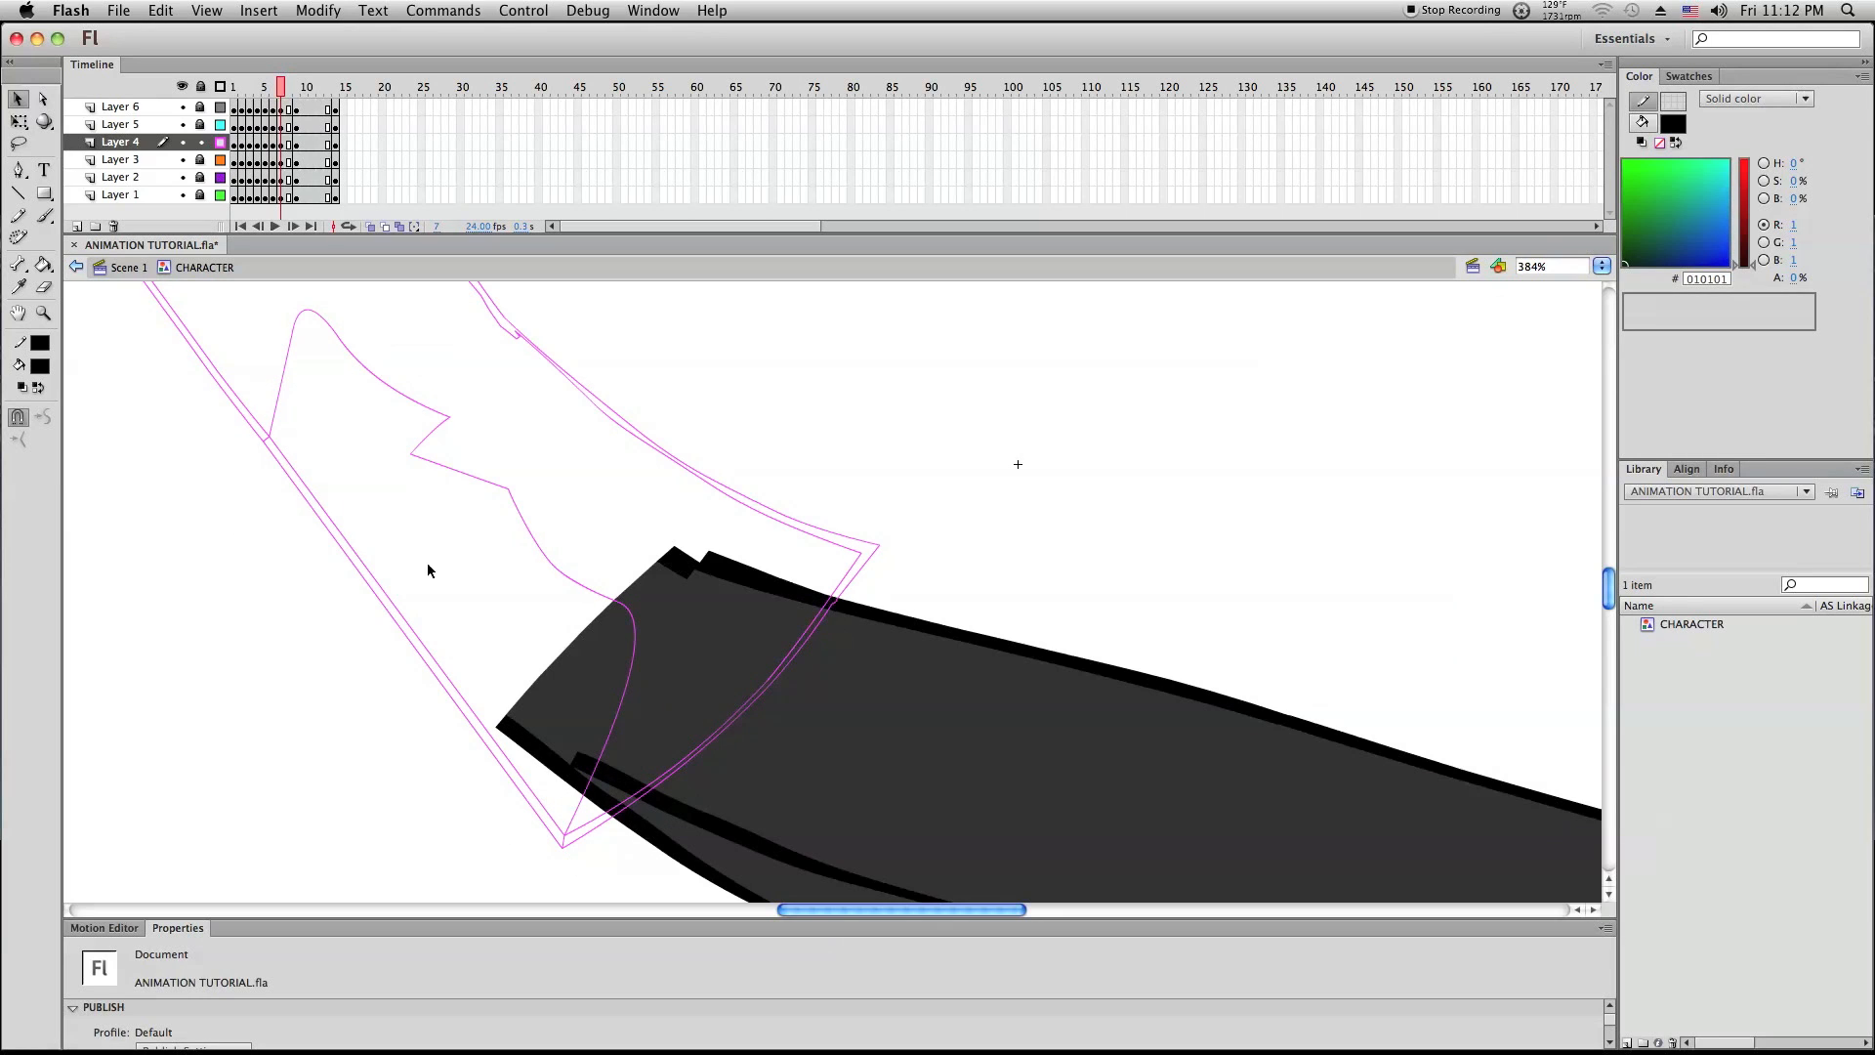
{"action": "left_click", "coordinate": [221, 142]}
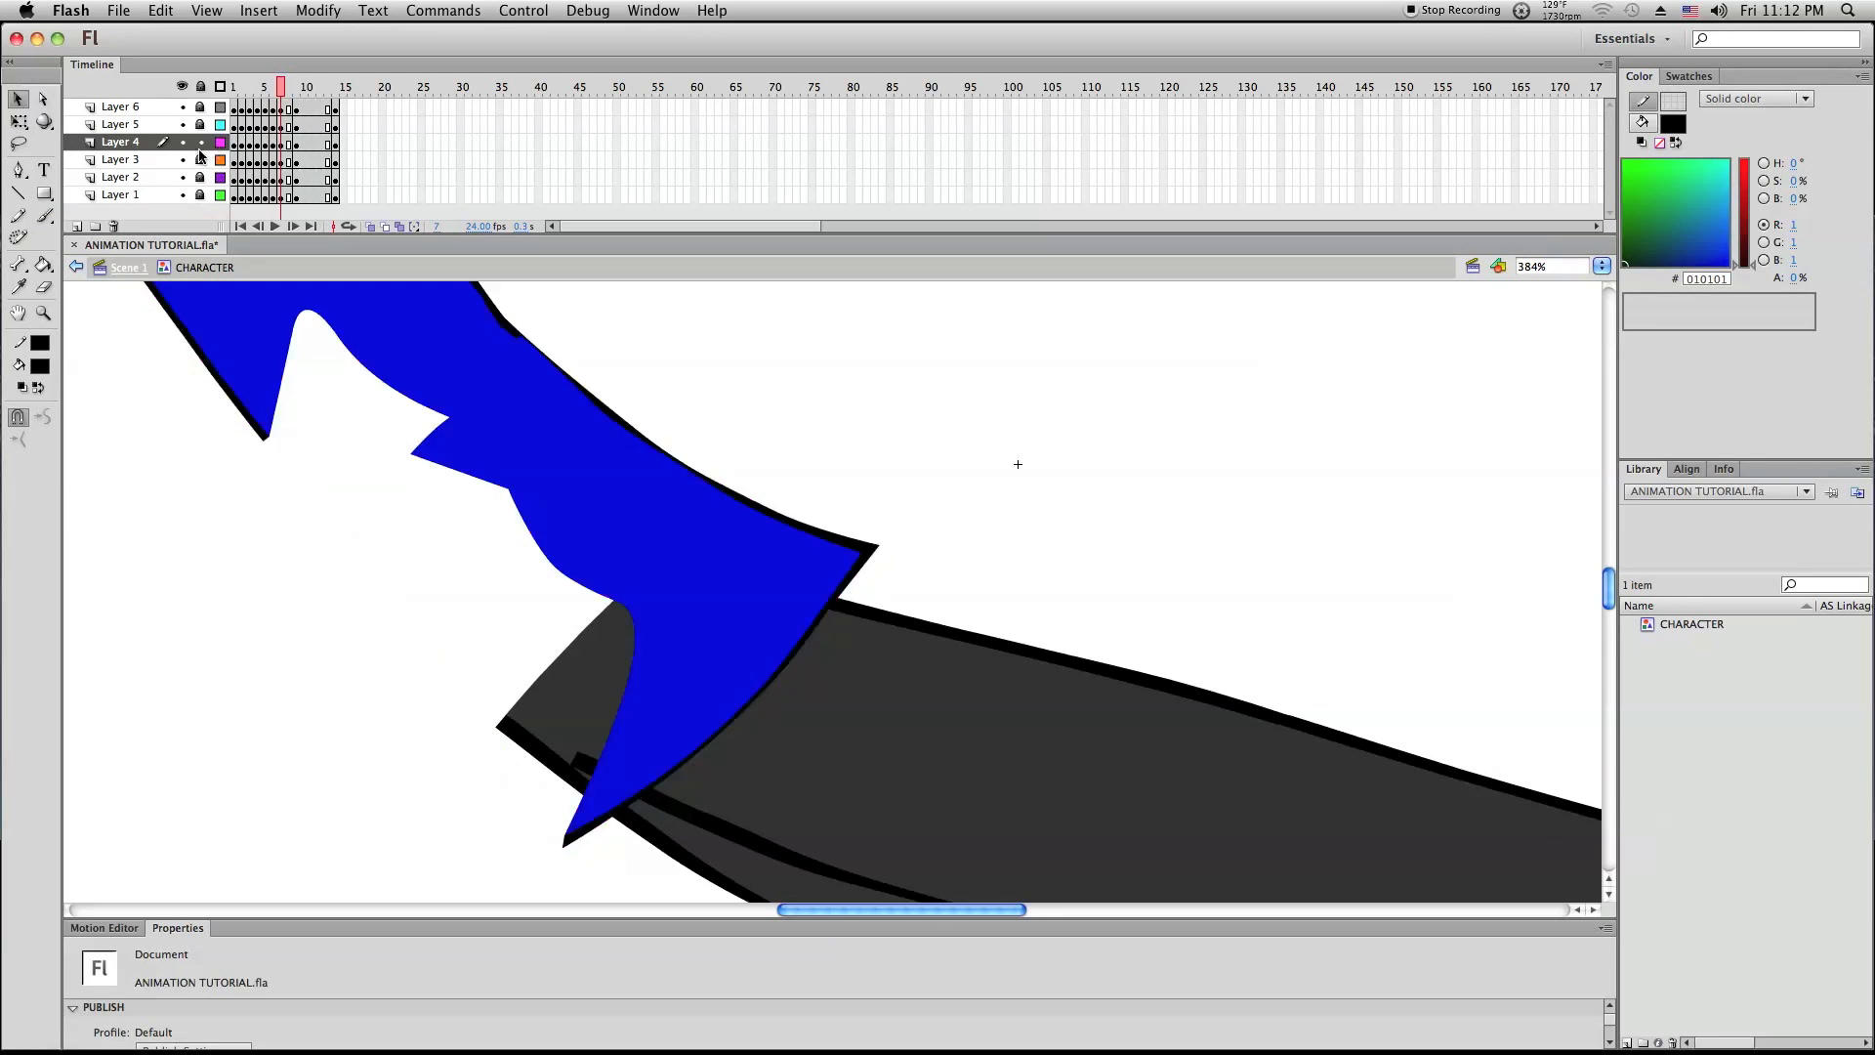
Fill the rebuilt back outline with black and the empty area inside the shirt with its sampled blue
{"action": "left_click", "coordinate": [18, 286]}
{"action": "left_click", "coordinate": [199, 363]}
{"action": "left_click", "coordinate": [294, 478]}
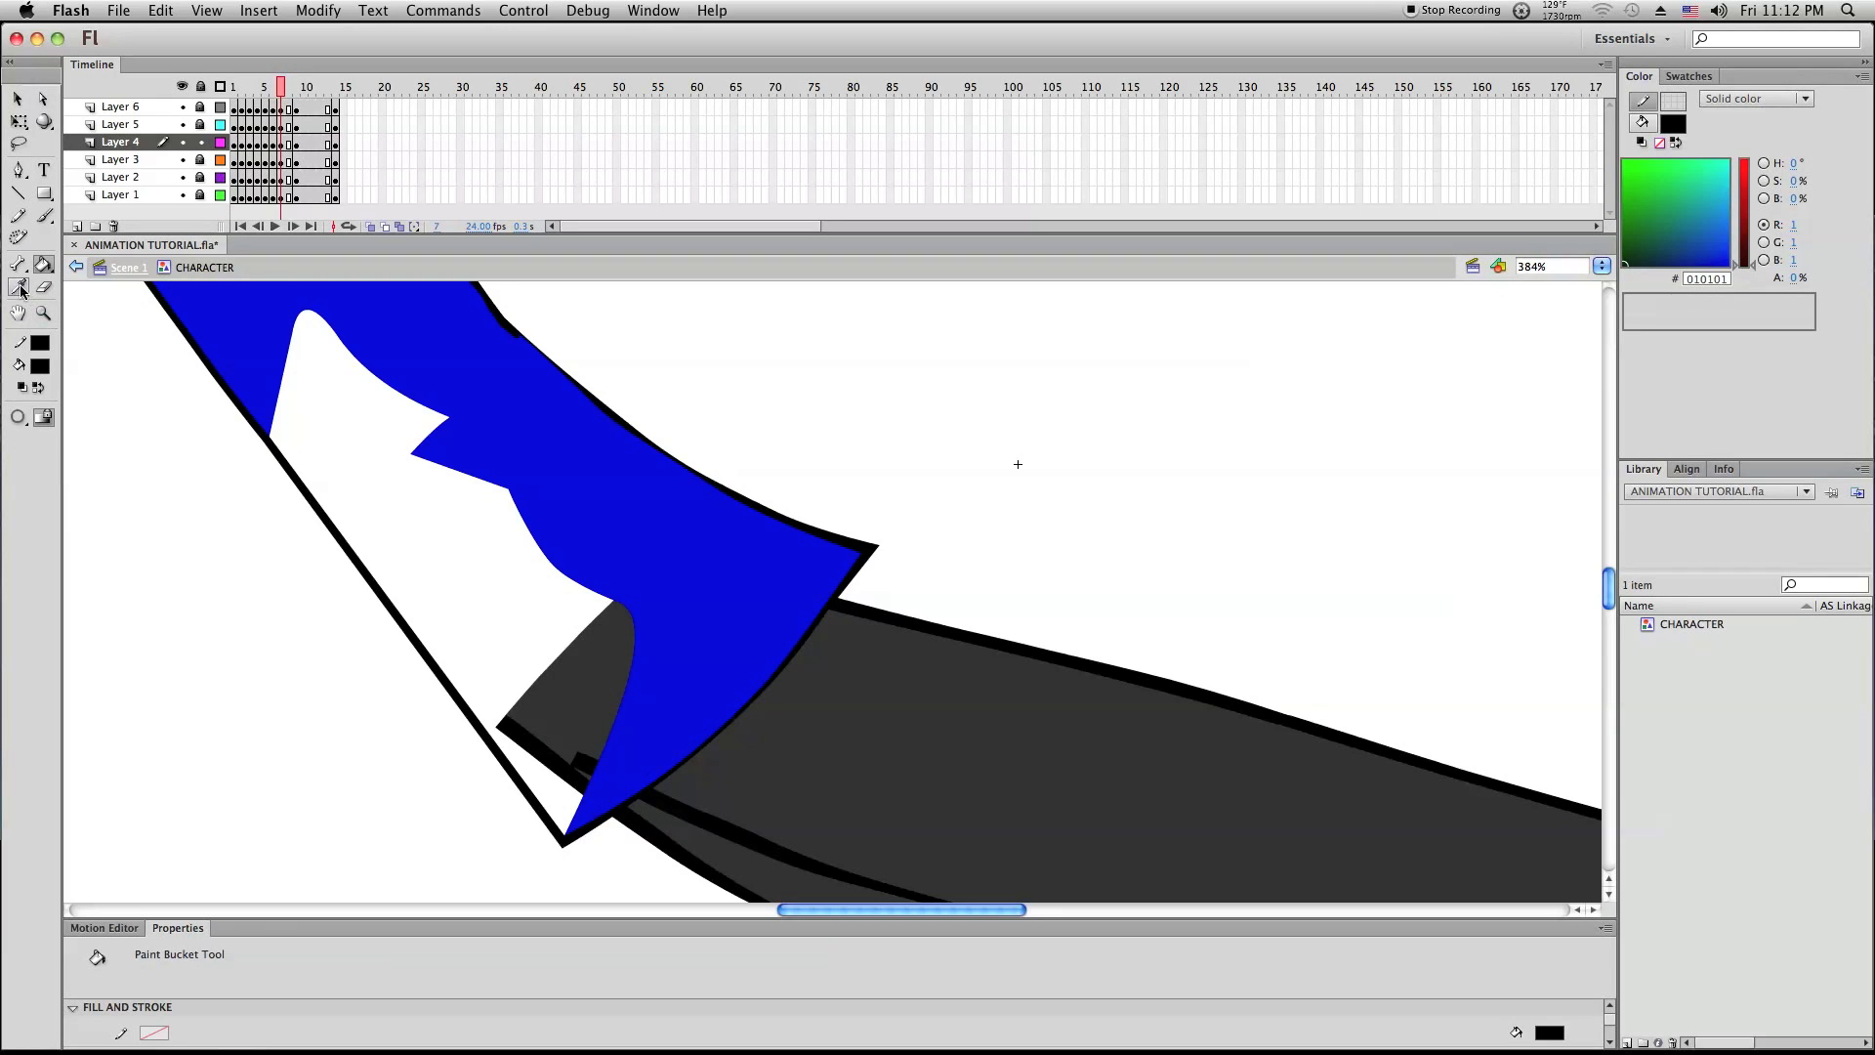
{"action": "left_click", "coordinate": [19, 288]}
{"action": "left_click", "coordinate": [226, 330]}
{"action": "left_click", "coordinate": [351, 398]}
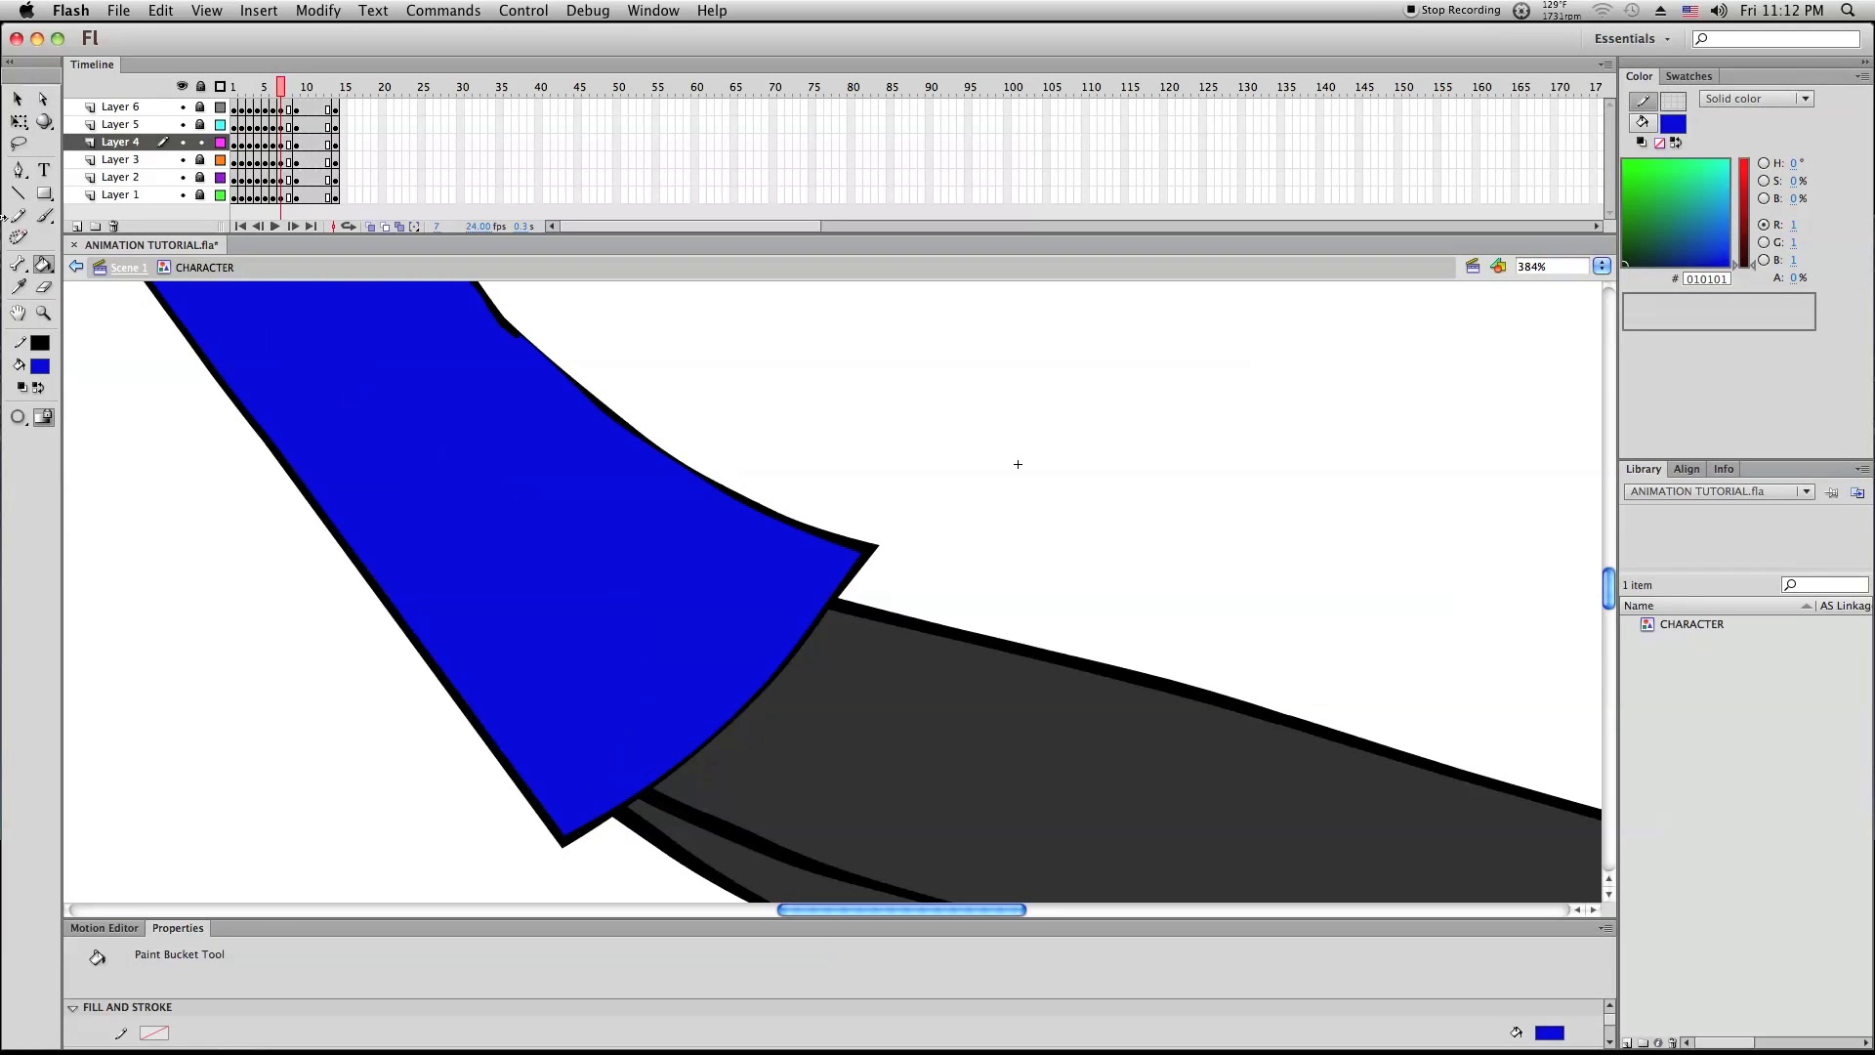
Curve the shirt's straight lower back outline outward and bend the blue fill's edge to follow it
{"action": "left_click", "coordinate": [18, 99]}
{"action": "left_click", "coordinate": [290, 478]}
{"action": "left_click", "coordinate": [299, 481], "text": "shift"}
{"action": "left_click", "coordinate": [265, 445]}
{"action": "left_click_drag", "start_coordinate": [265, 442], "coordinate": [274, 449]}
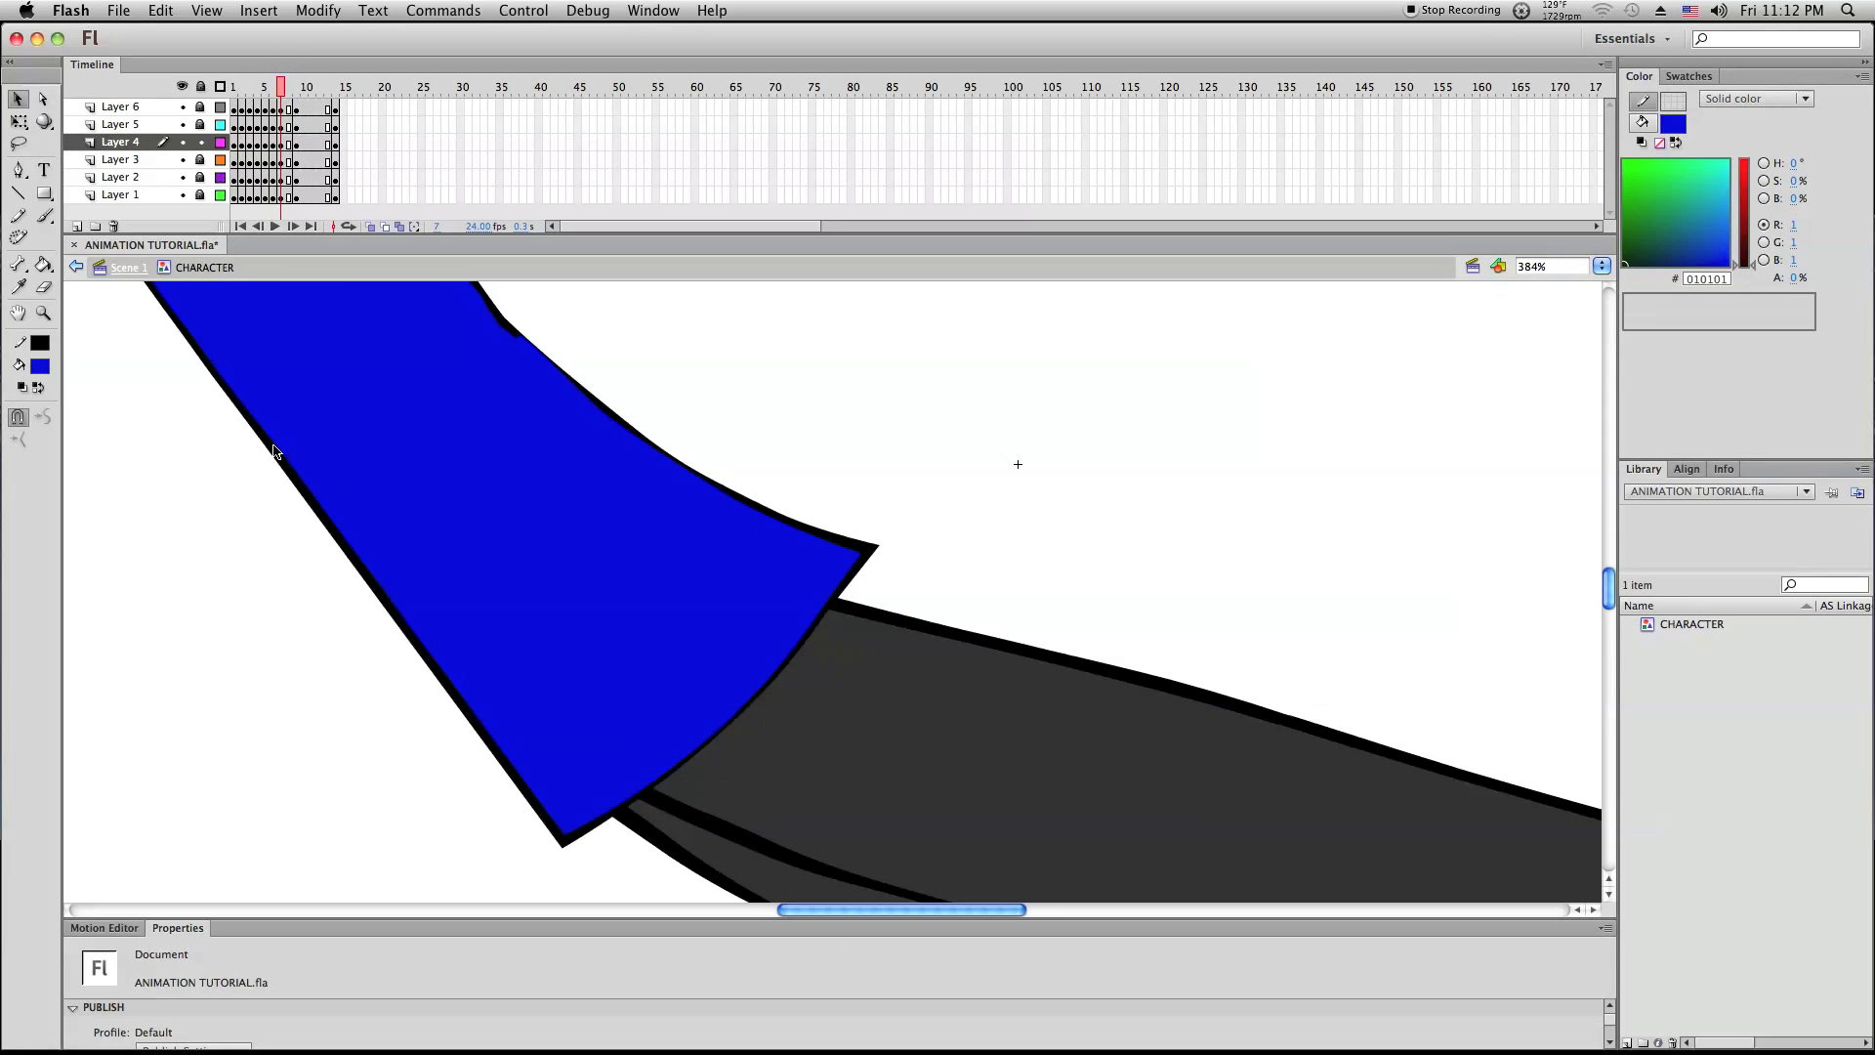
{"action": "mouse_move", "coordinate": [274, 452]}
{"action": "left_mouse_down"}
{"action": "mouse_move", "coordinate": [261, 472]}
{"action": "mouse_move", "coordinate": [301, 553]}
{"action": "mouse_move", "coordinate": [304, 529]}
{"action": "left_mouse_up"}
{"action": "left_click_drag", "start_coordinate": [391, 645], "coordinate": [386, 656]}
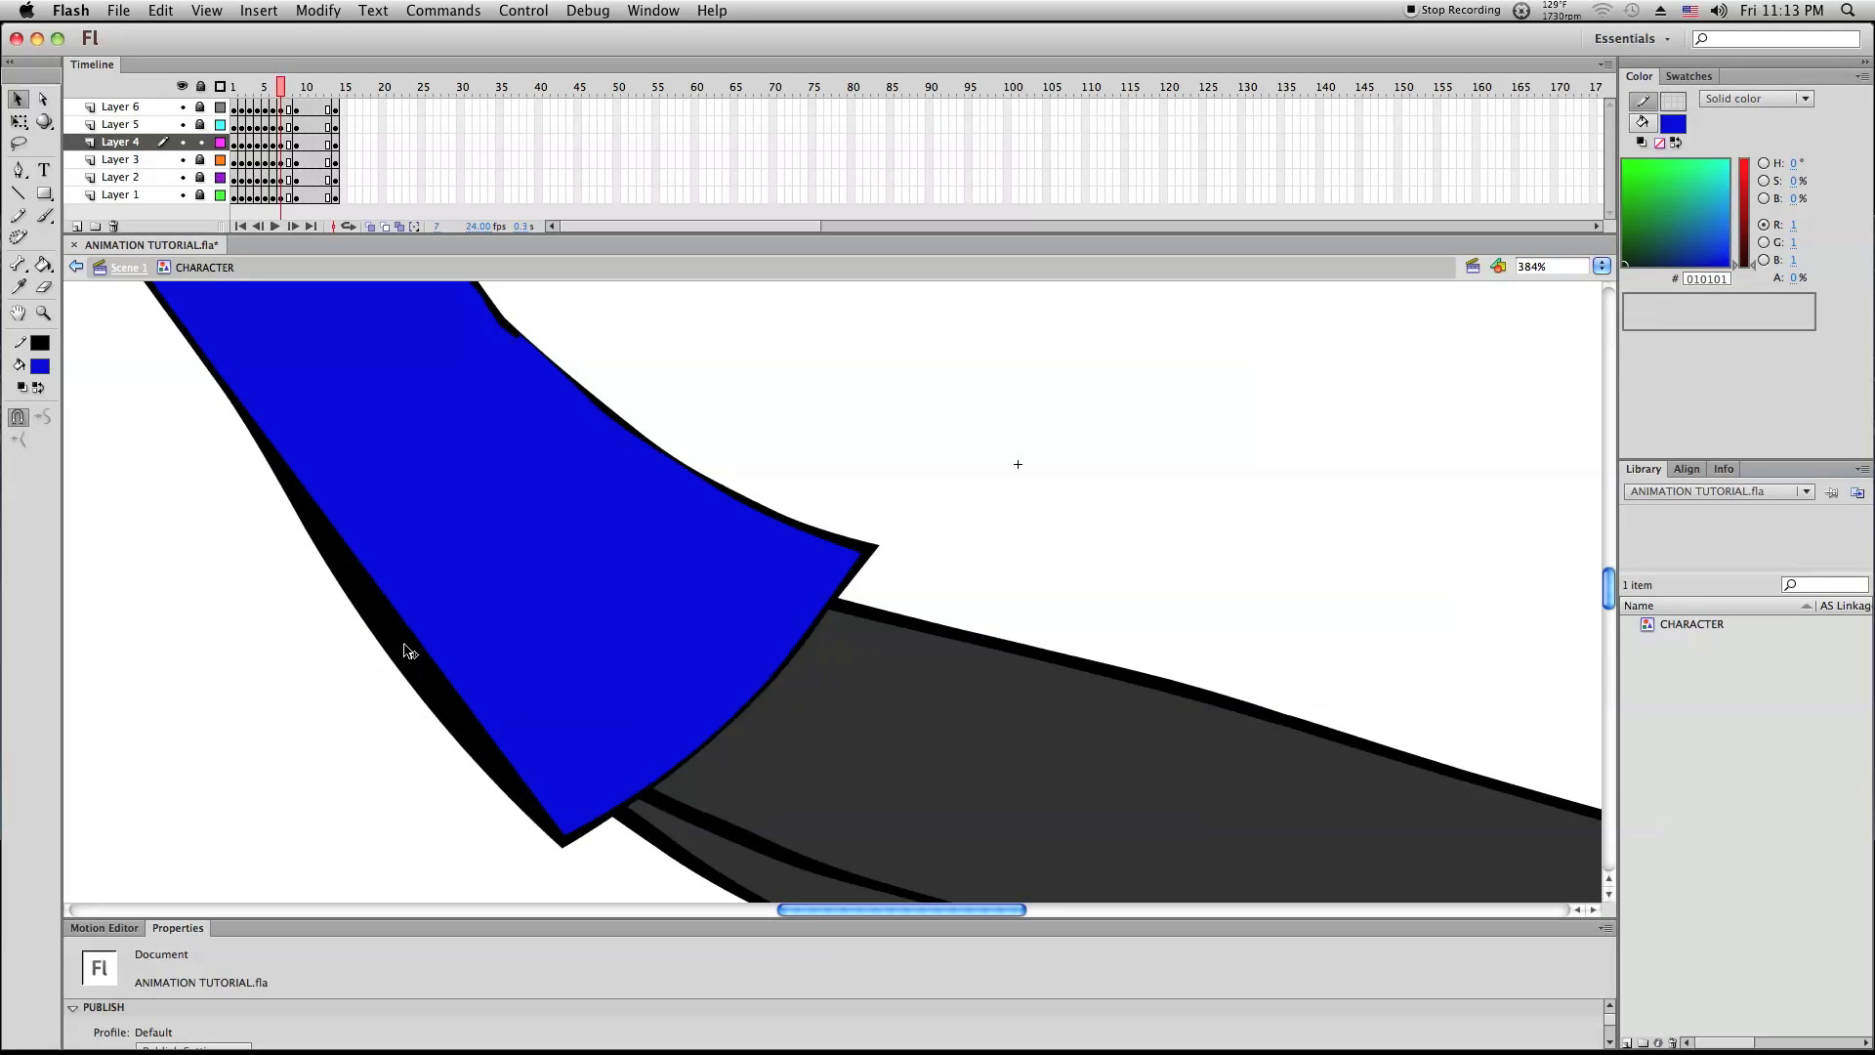
{"action": "double_click", "coordinate": [361, 566]}
{"action": "left_click_drag", "start_coordinate": [351, 586], "coordinate": [352, 582]}
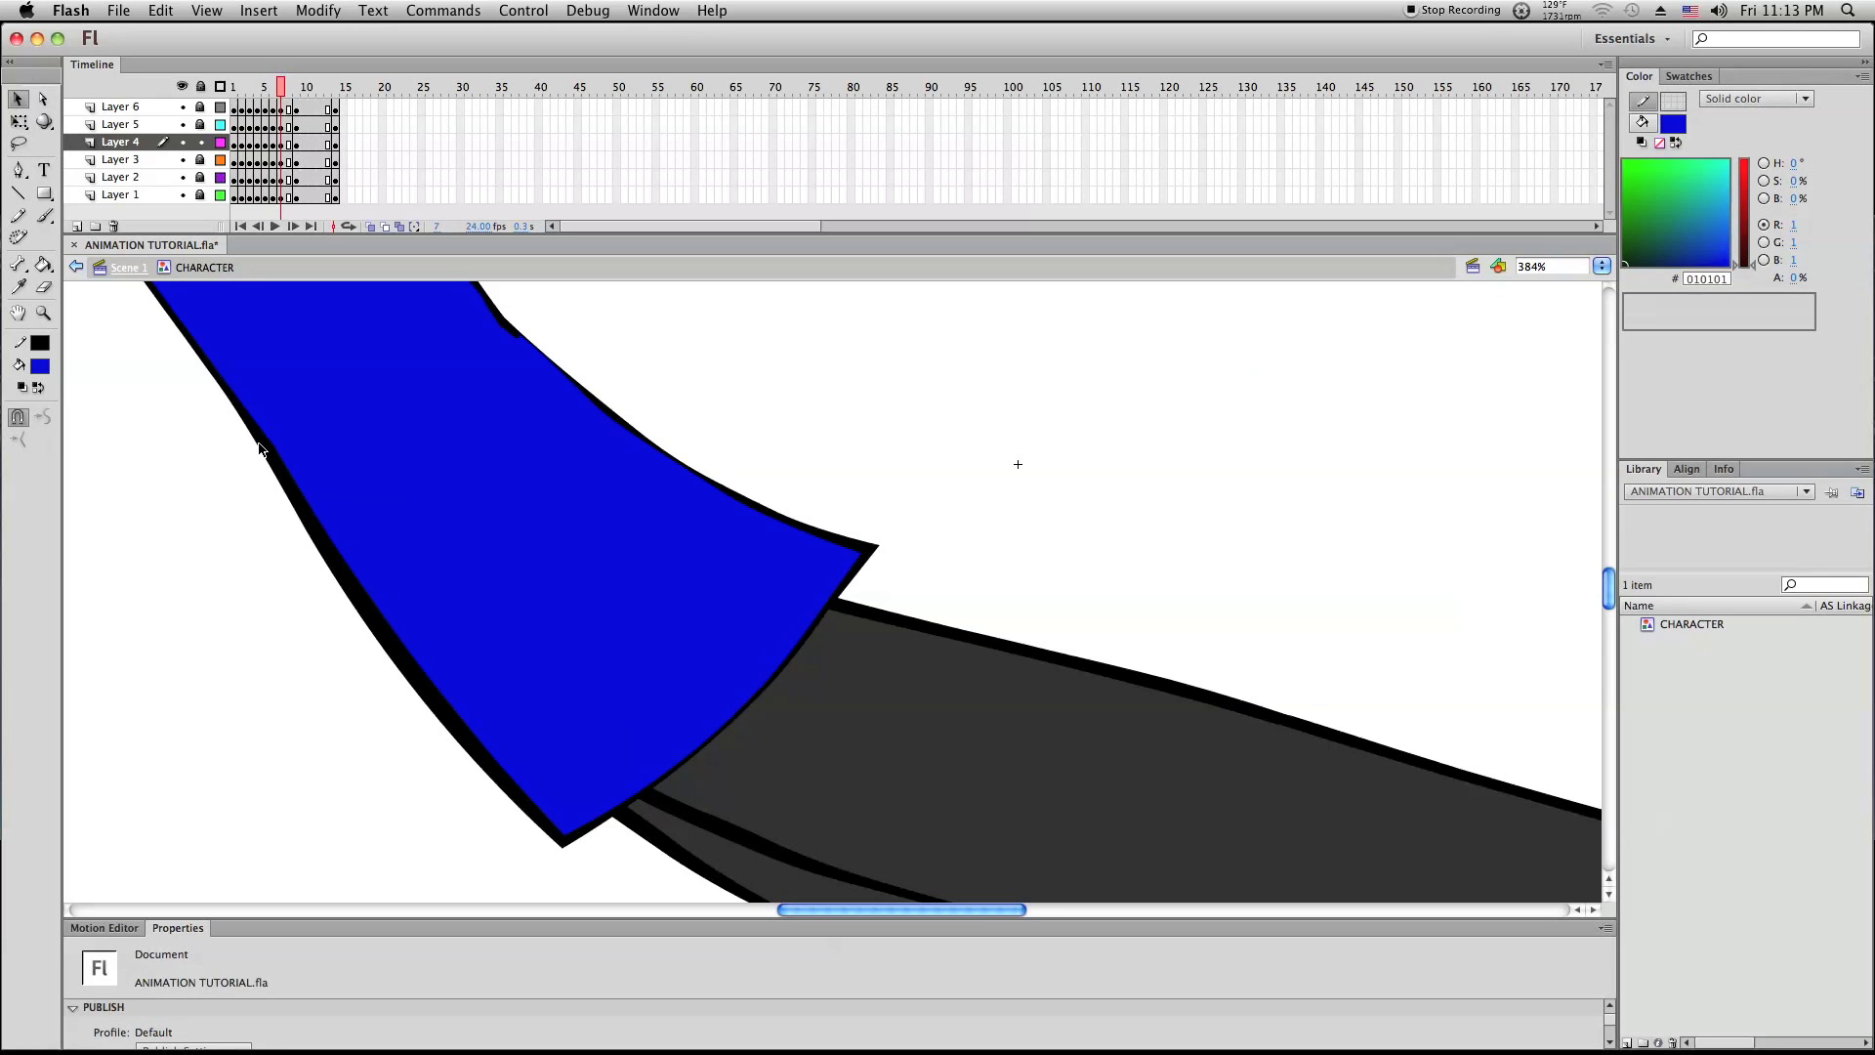
Smooth the kink midway along the shirt's back by adjusting the outline and the fill edge beside it
{"action": "left_click_drag", "start_coordinate": [259, 449], "coordinate": [299, 533]}
{"action": "key", "text": "ctrl+z"}
{"action": "key", "text": "super+z"}
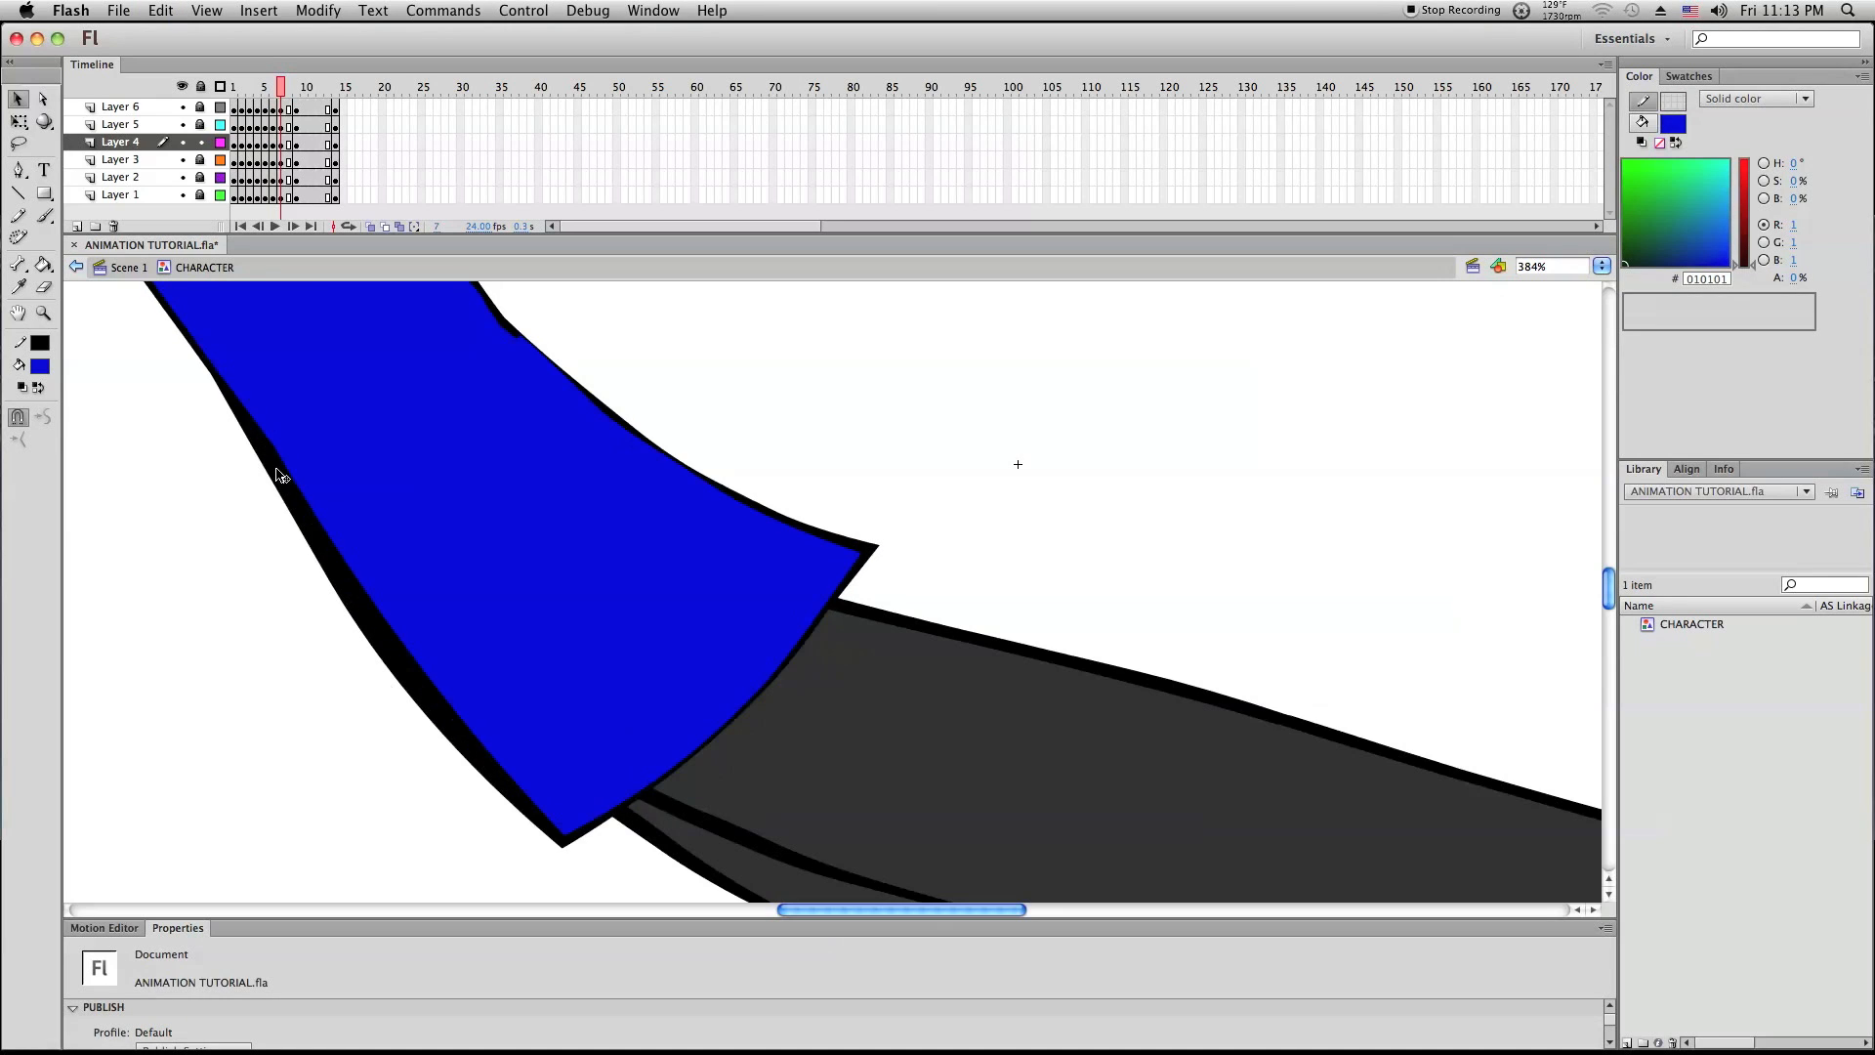
{"action": "left_click_drag", "start_coordinate": [213, 376], "coordinate": [203, 384]}
{"action": "mouse_move", "coordinate": [268, 438]}
{"action": "left_mouse_down"}
{"action": "mouse_move", "coordinate": [278, 453]}
{"action": "mouse_move", "coordinate": [266, 445]}
{"action": "left_mouse_up"}
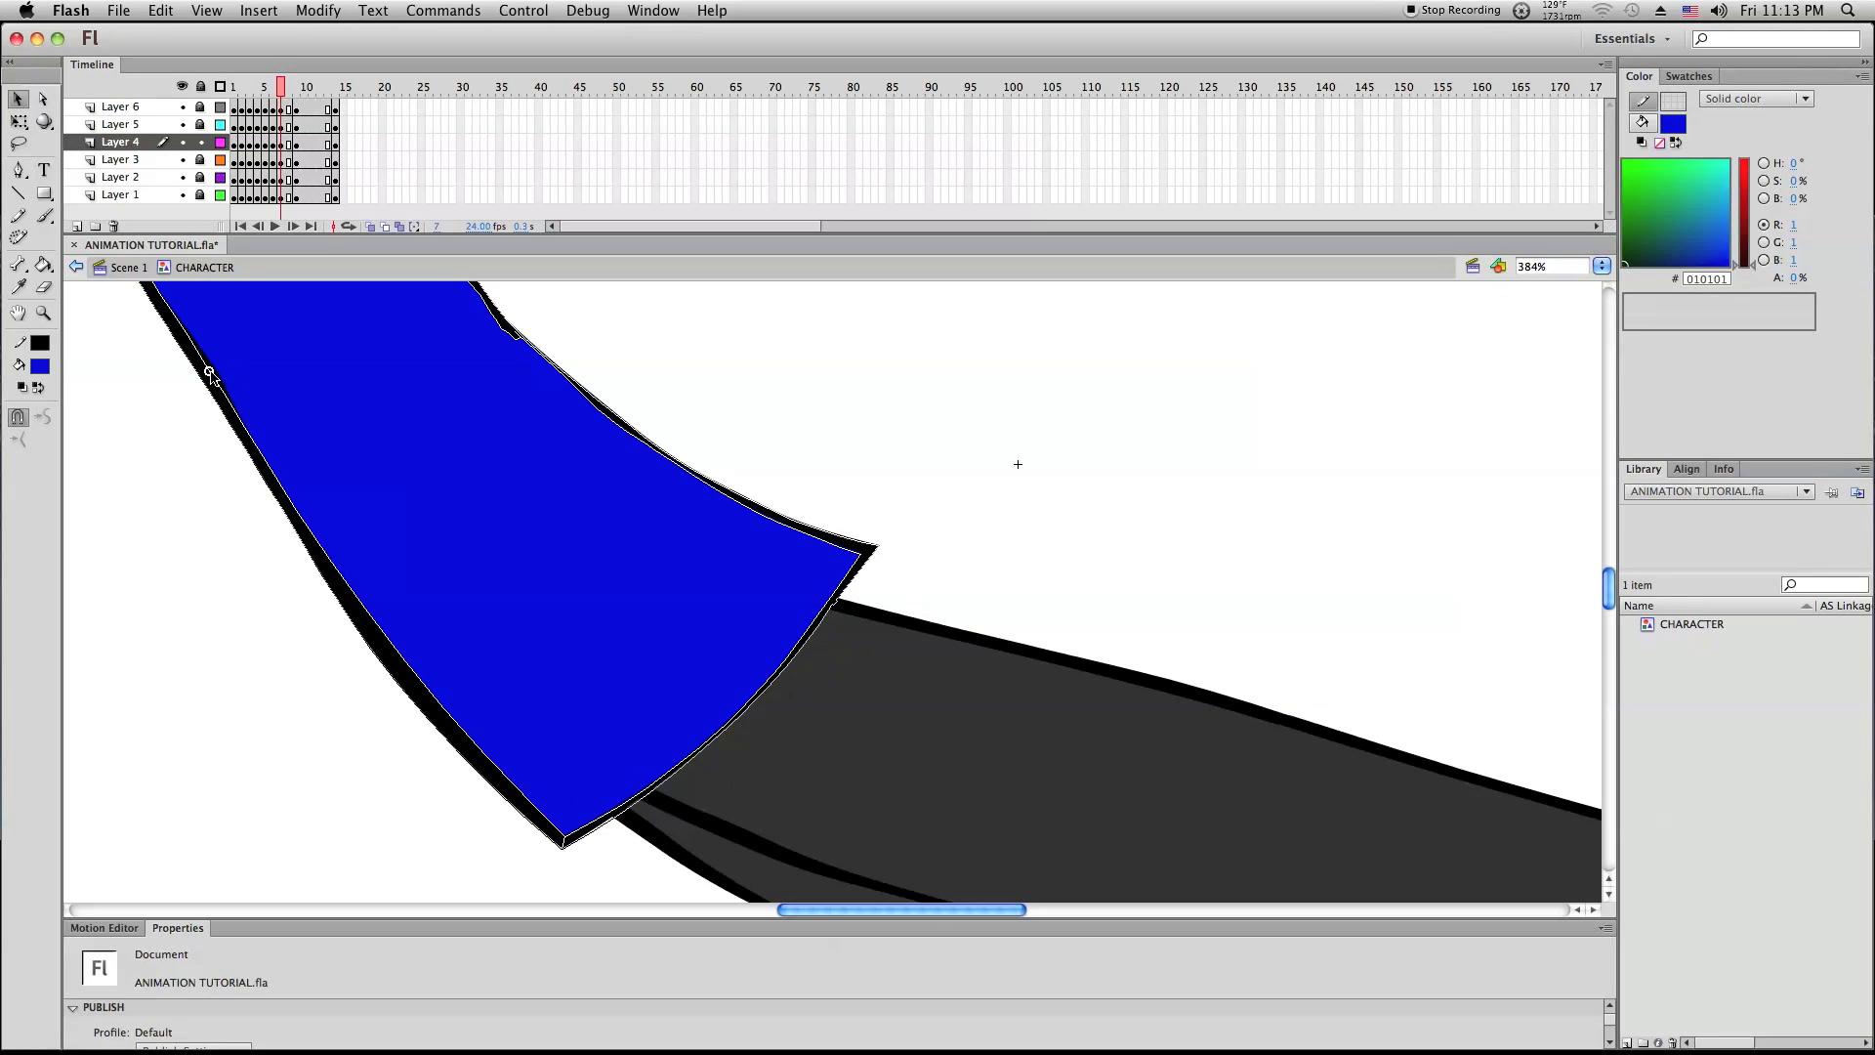
Examine the reshaped shirt together with the whole body on frames 7 and 8
{"action": "left_click", "coordinate": [44, 312]}
{"action": "left_click", "coordinate": [728, 494], "text": "alt"}
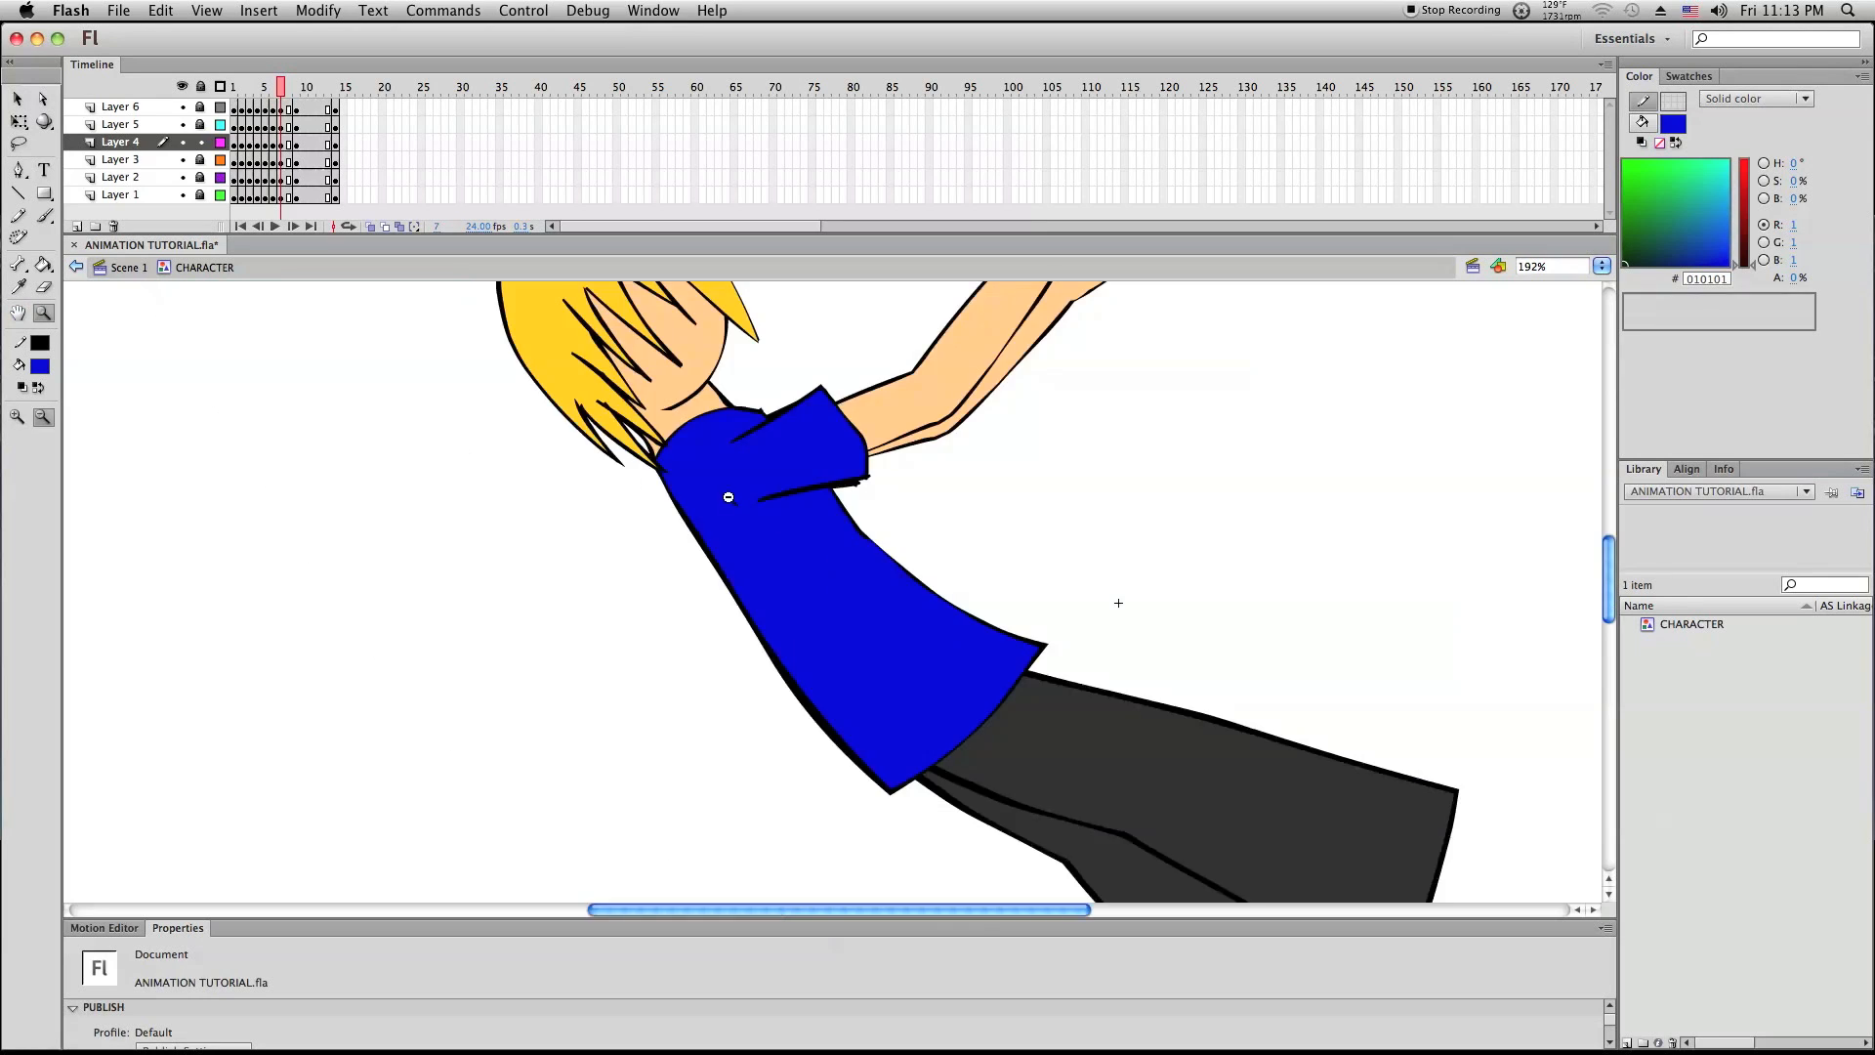
{"action": "left_click", "coordinate": [732, 498], "text": "alt"}
{"action": "left_click_drag", "start_coordinate": [719, 454], "coordinate": [1207, 780]}
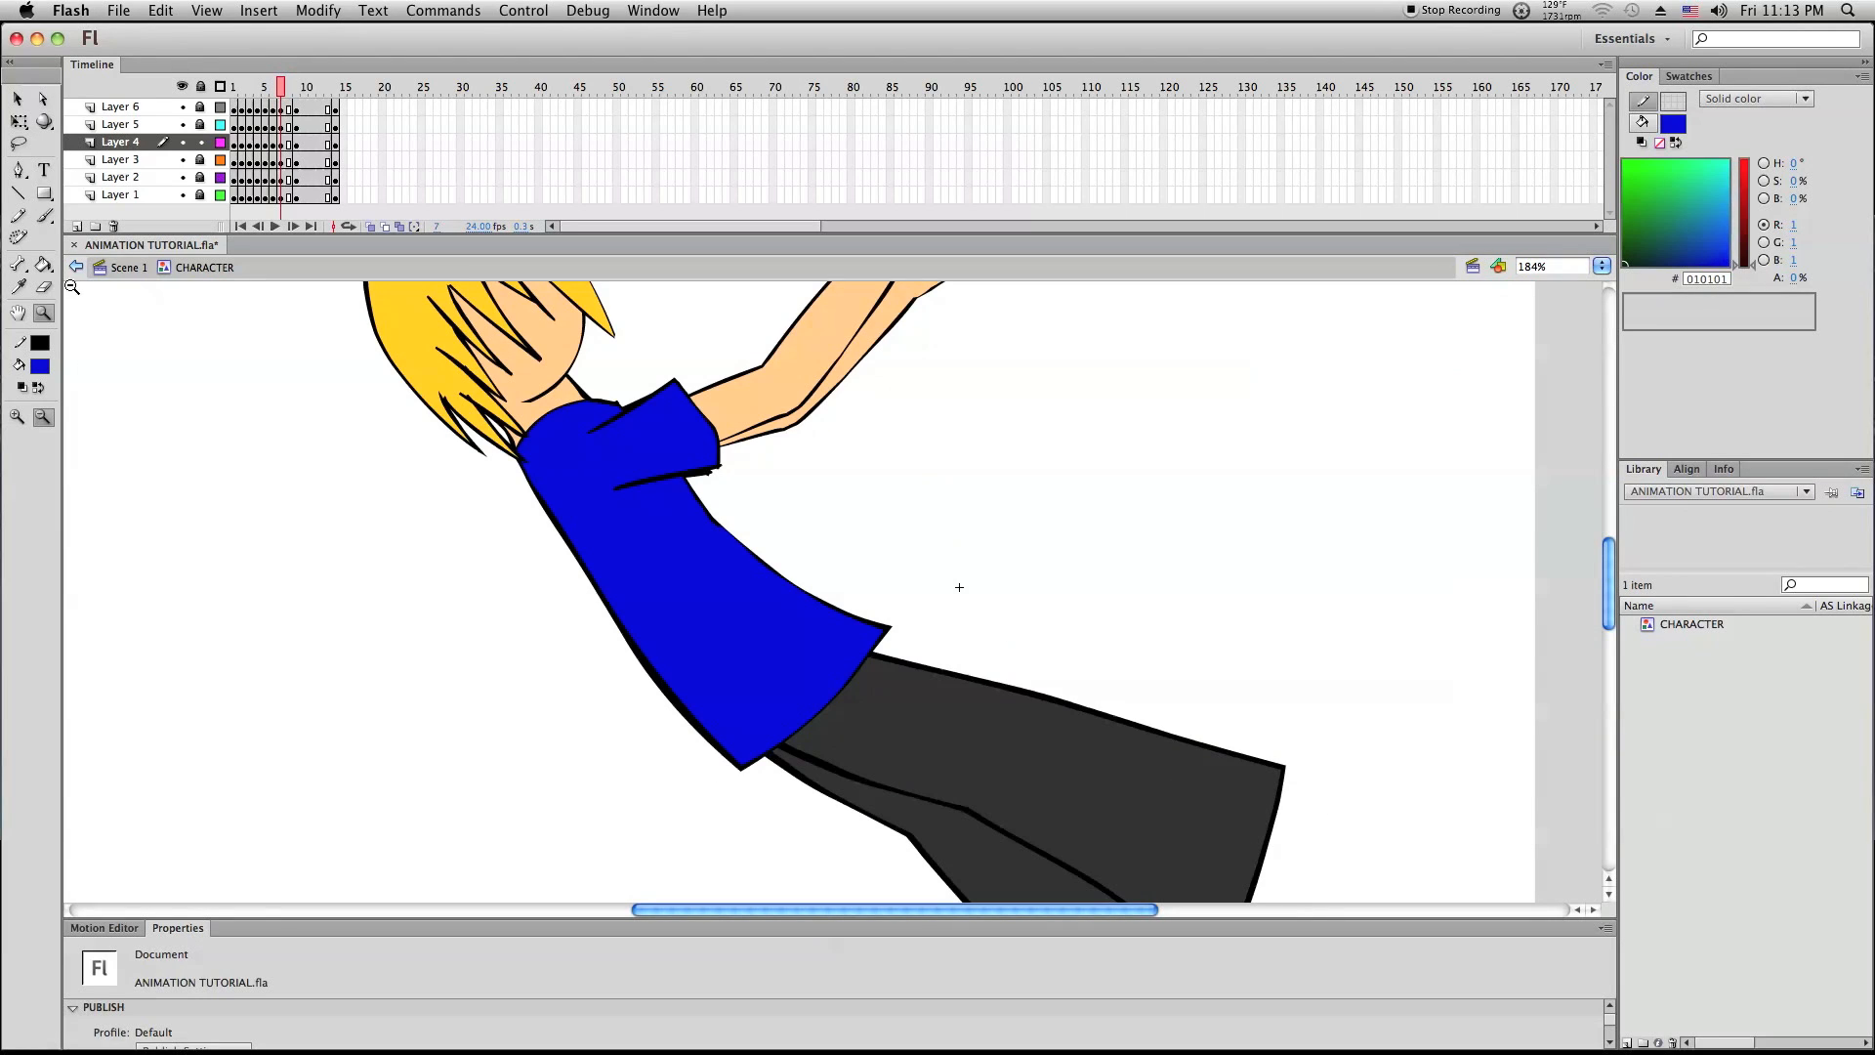
{"action": "left_click_drag", "start_coordinate": [288, 89], "coordinate": [290, 91]}
{"action": "left_click", "coordinate": [683, 520], "text": "alt"}
{"action": "left_click_drag", "start_coordinate": [750, 513], "coordinate": [1332, 917]}
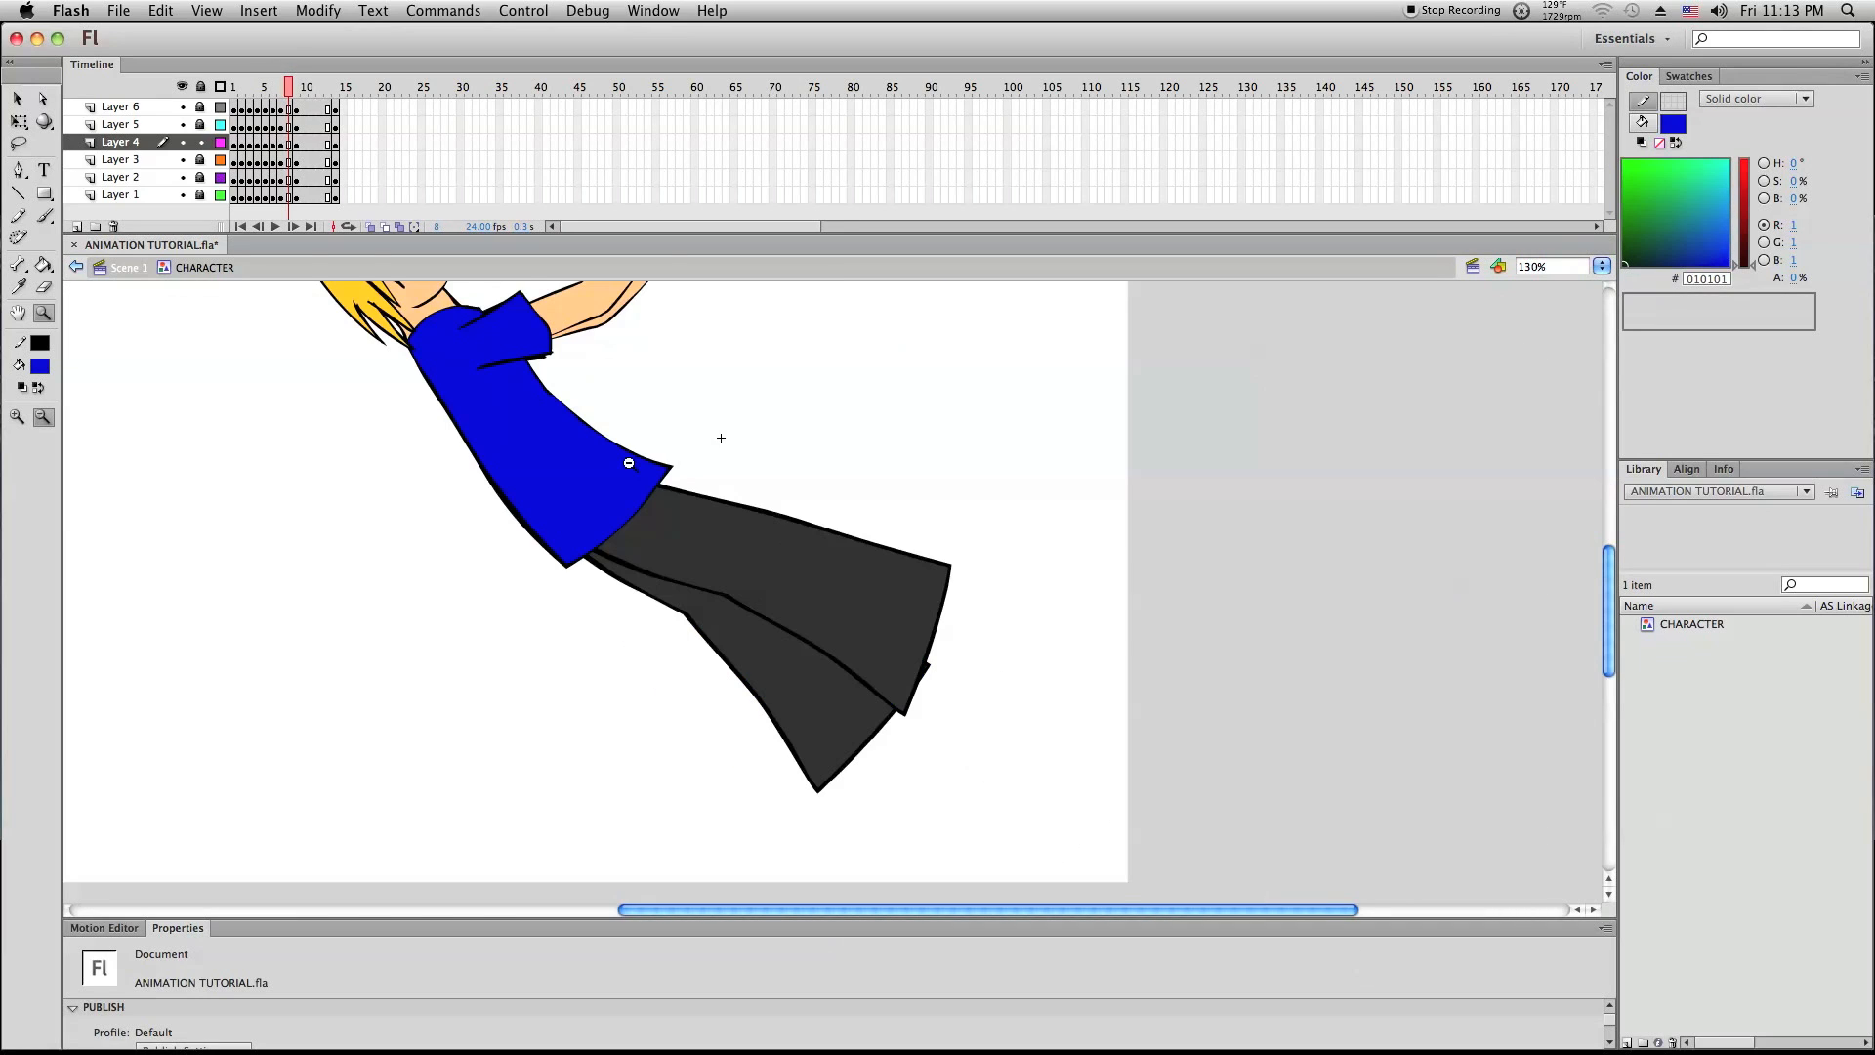
{"action": "scroll", "coordinate": [629, 463], "scroll_direction": "up", "scroll_amount": 3}
Unlock all layers and compare the leg positions on frame 8 with the poses on frames 9 and 6
{"action": "left_click", "coordinate": [19, 122]}
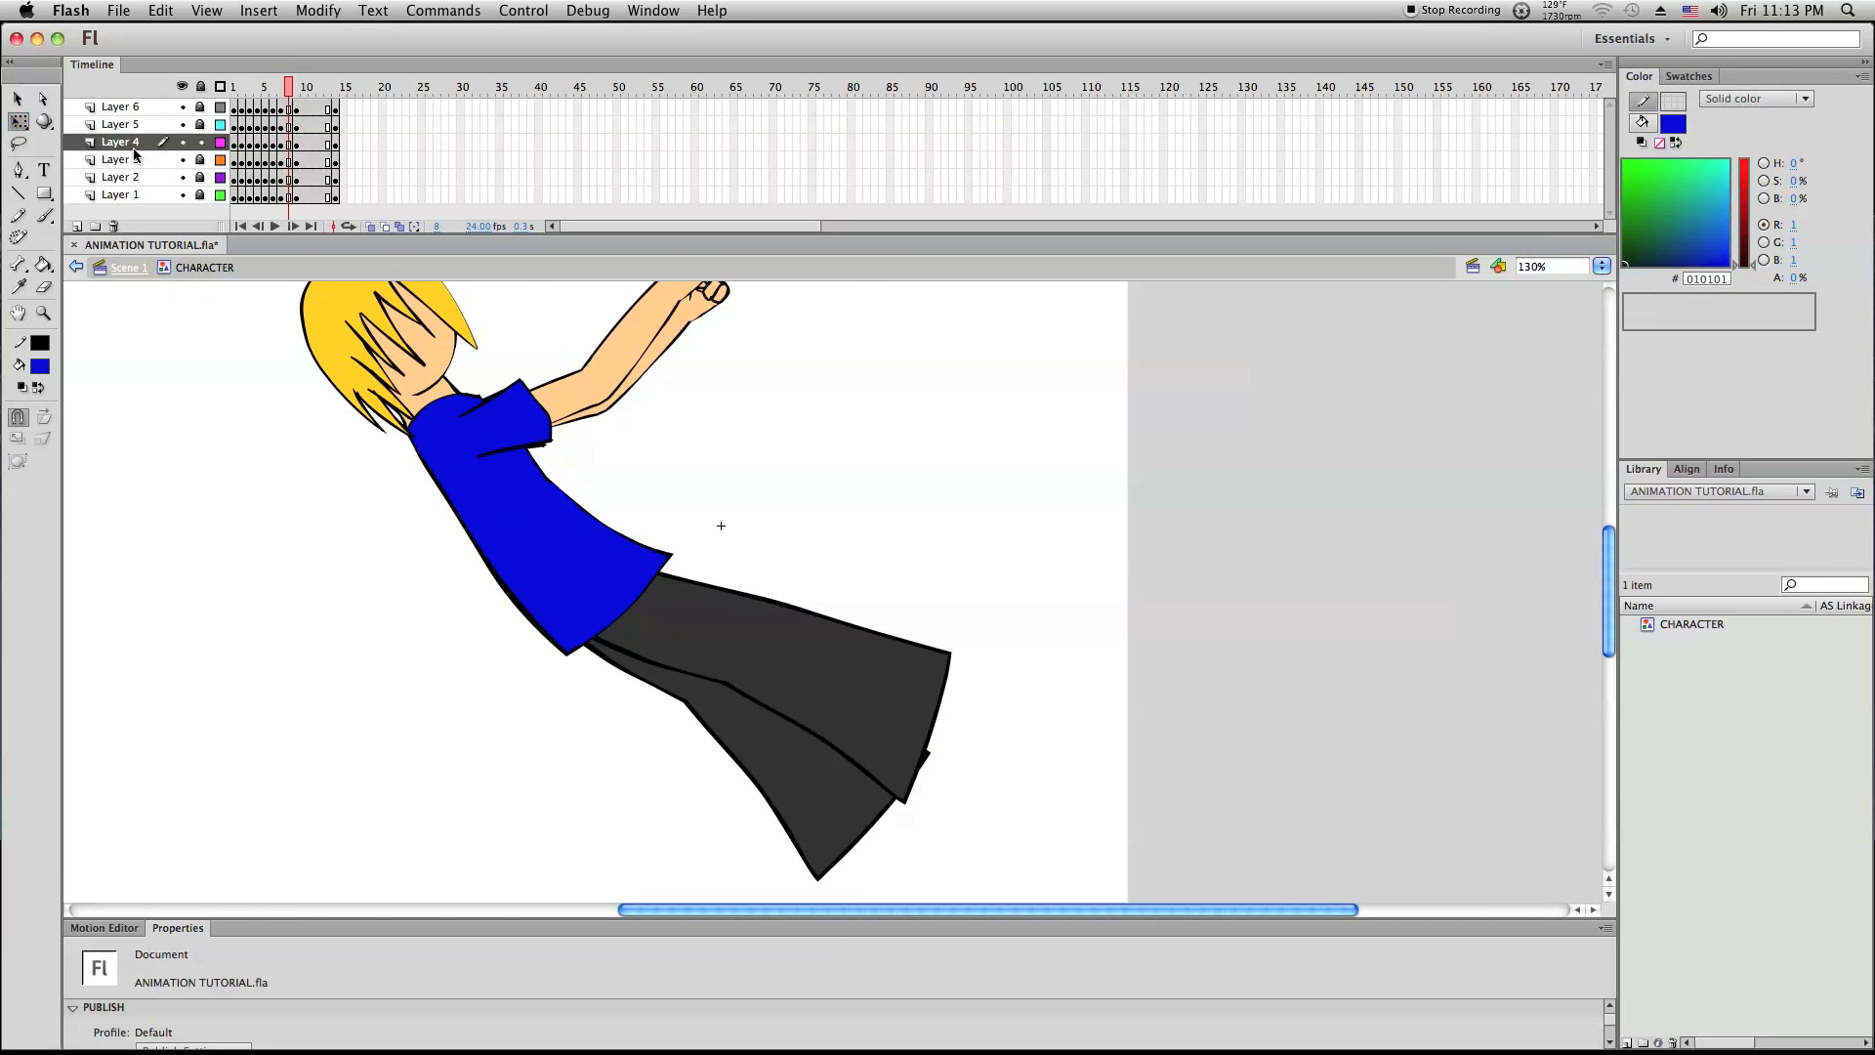
{"action": "left_click", "coordinate": [201, 86]}
{"action": "left_click", "coordinate": [200, 86]}
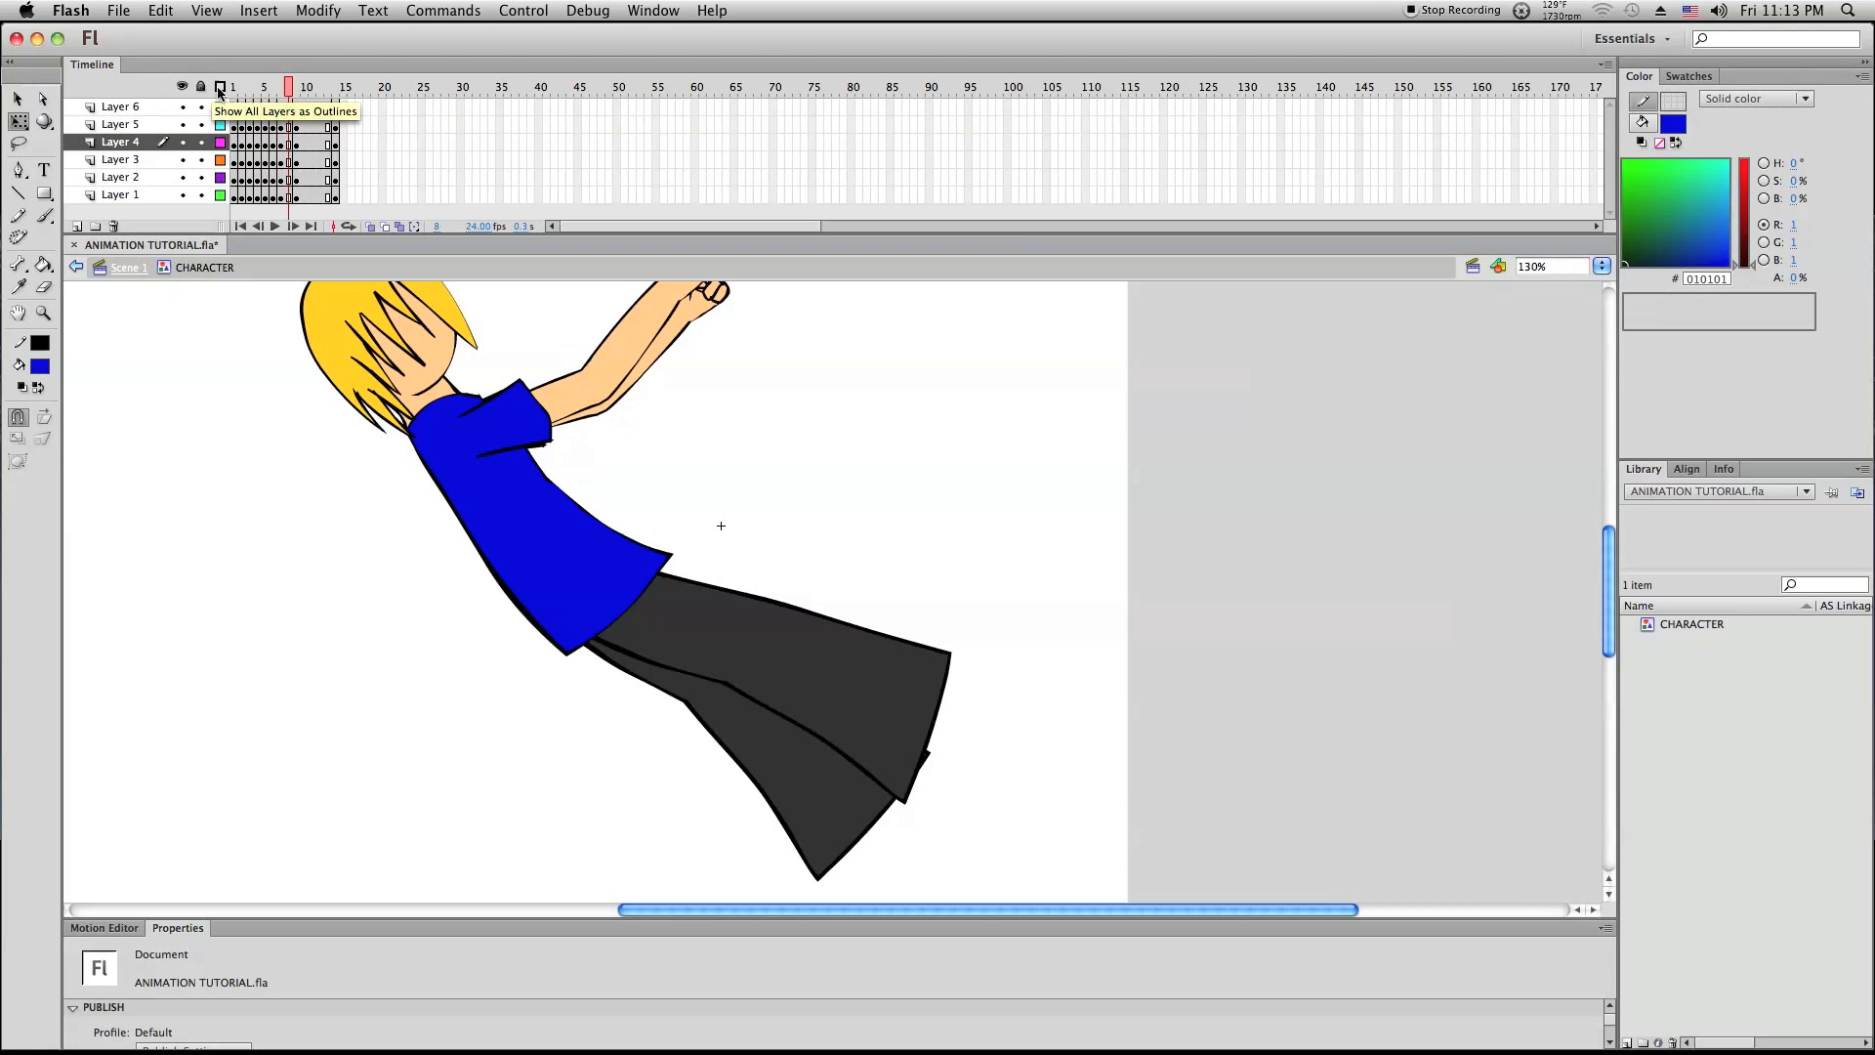
{"action": "left_click", "coordinate": [865, 728]}
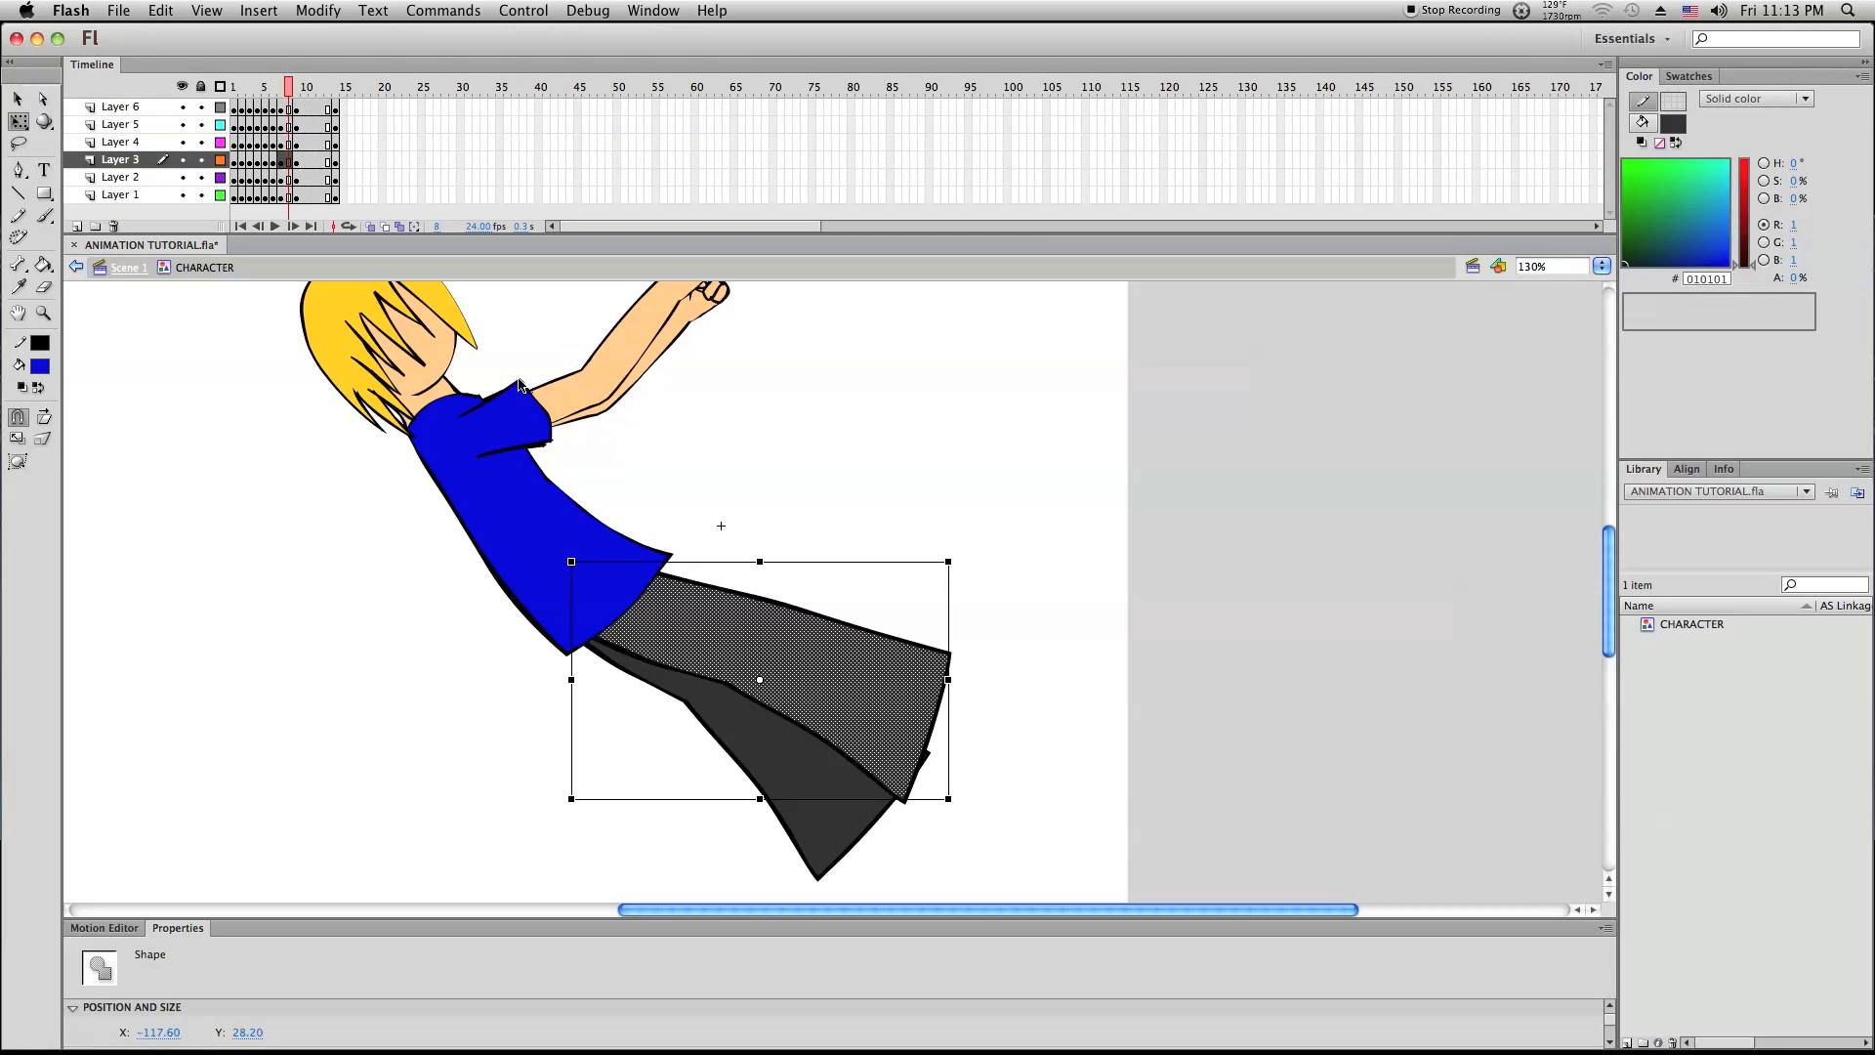
{"action": "left_click", "coordinate": [16, 98]}
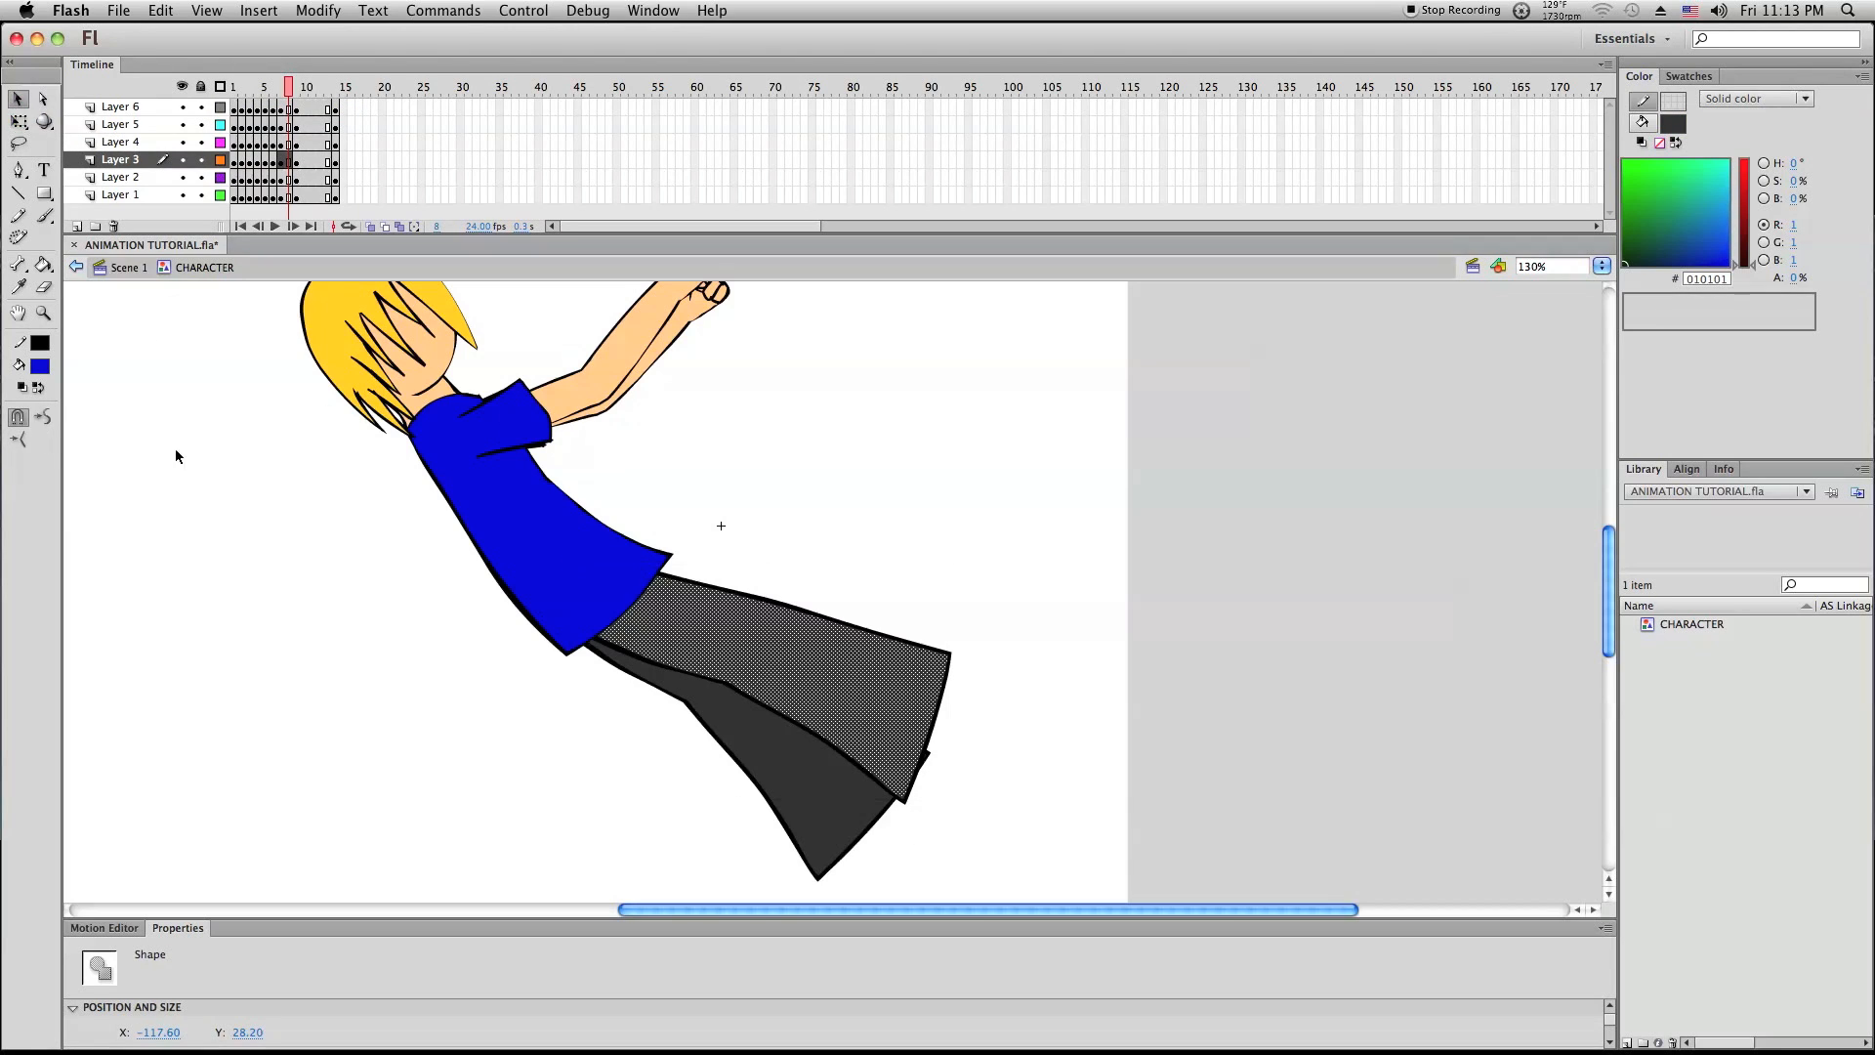
{"action": "left_click", "coordinate": [176, 452]}
{"action": "left_click", "coordinate": [297, 92]}
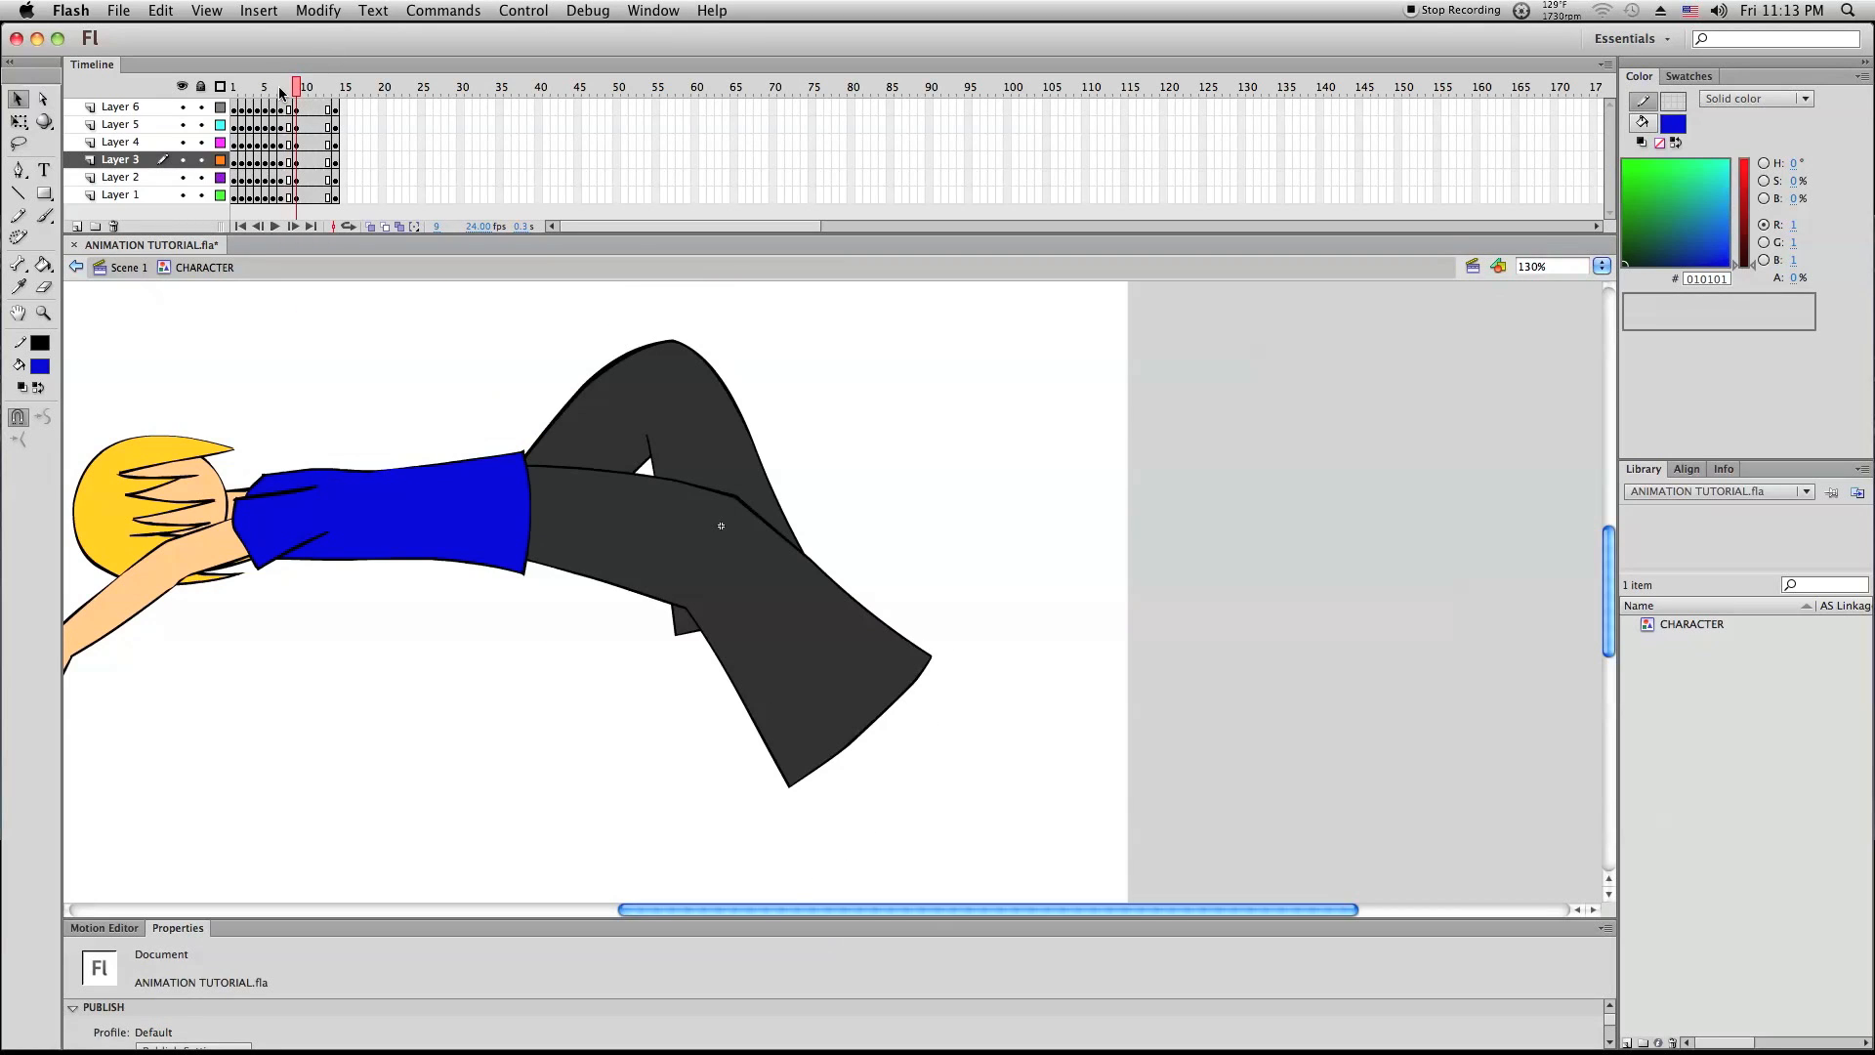
{"action": "left_click", "coordinate": [275, 92]}
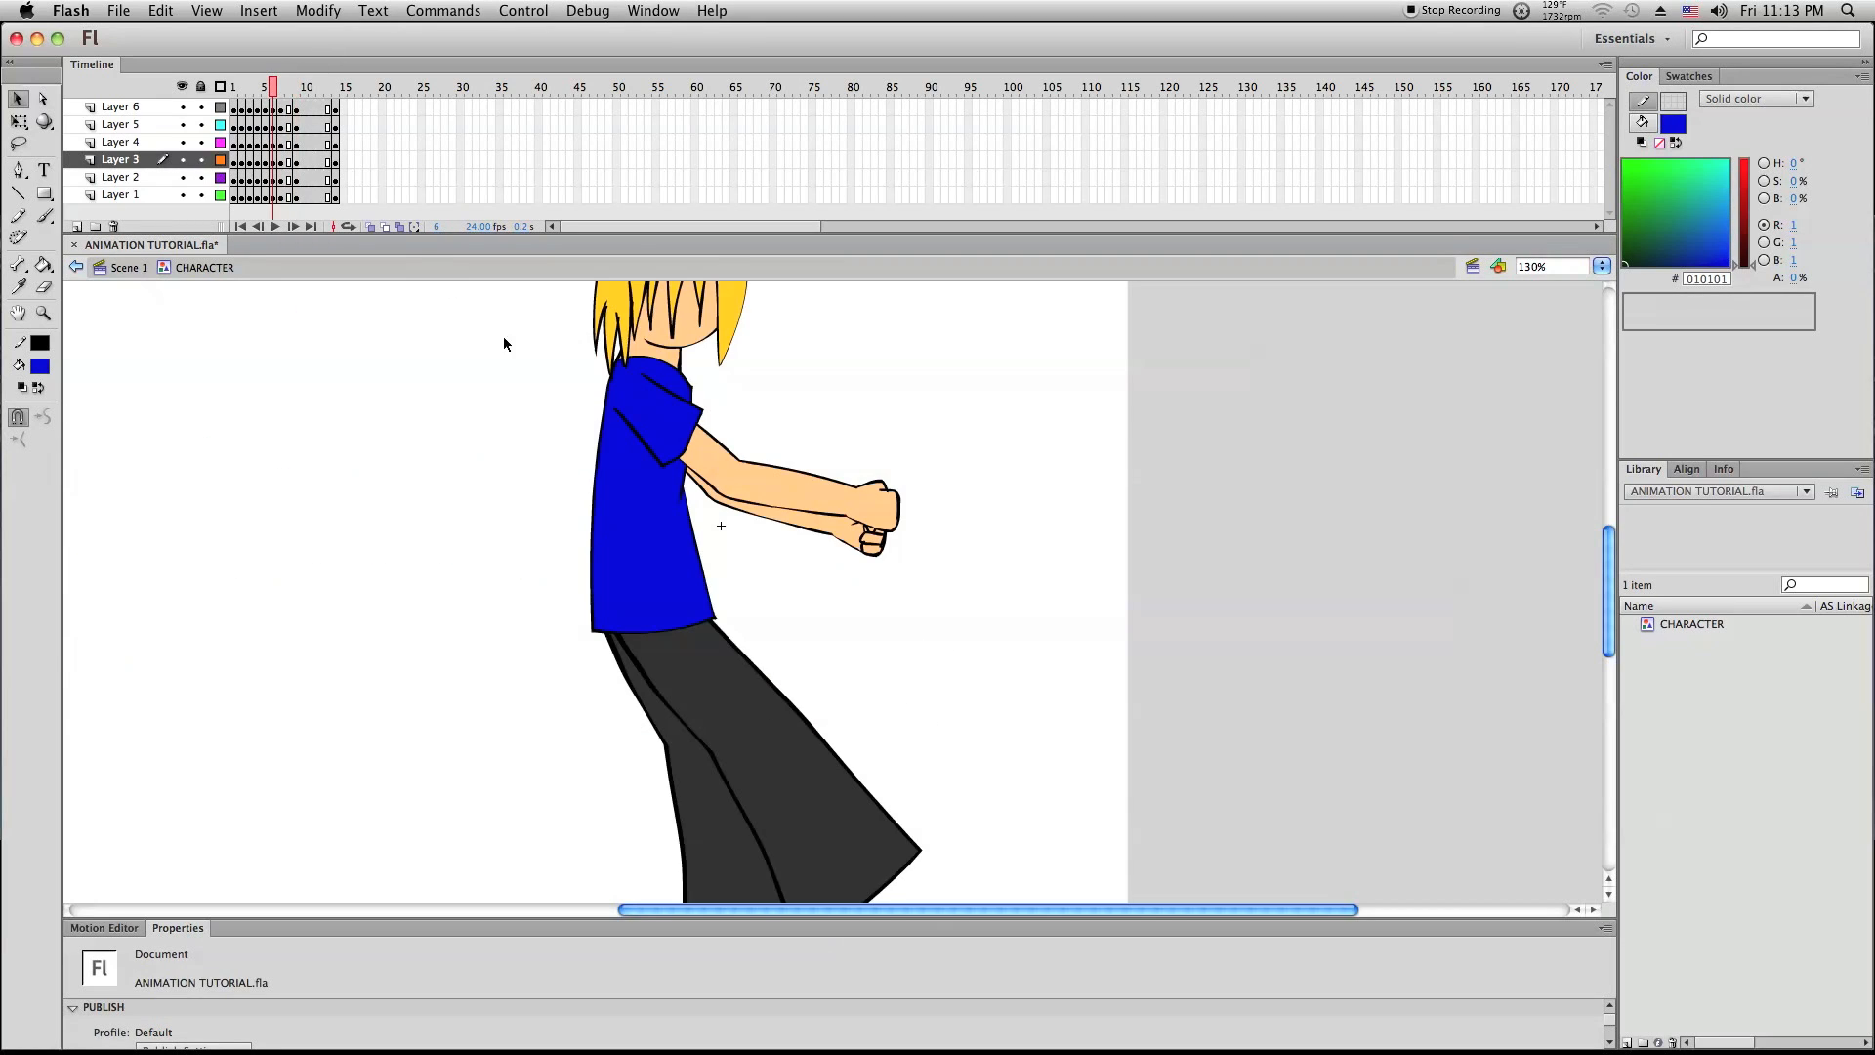
{"action": "scroll", "coordinate": [554, 504], "scroll_direction": "down", "scroll_amount": 1}
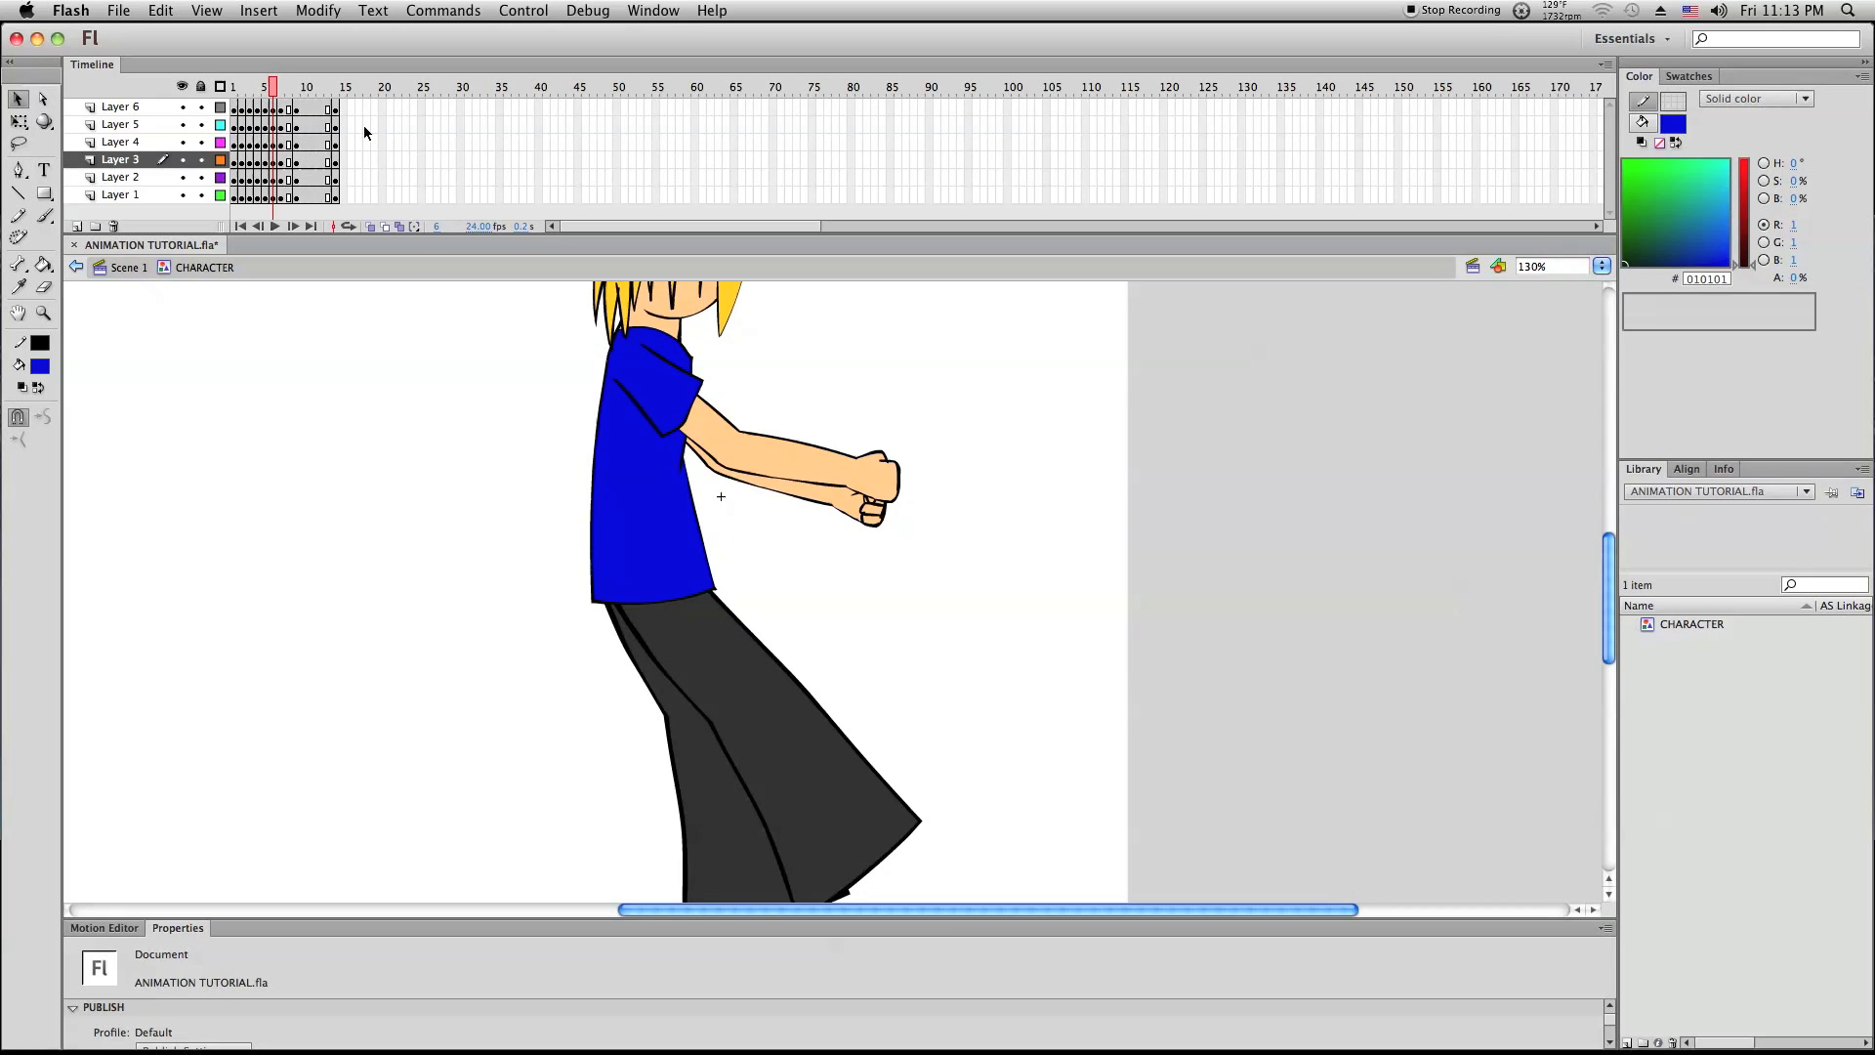
On frame 7 with only Layer 3 unlocked, rotate the front leg slightly counterclockwise and move it up under the shirt hem
{"action": "left_click", "coordinate": [280, 90]}
{"action": "left_click", "coordinate": [19, 121]}
{"action": "left_click", "coordinate": [809, 583]}
{"action": "left_click", "coordinate": [118, 368]}
{"action": "left_click", "coordinate": [201, 87]}
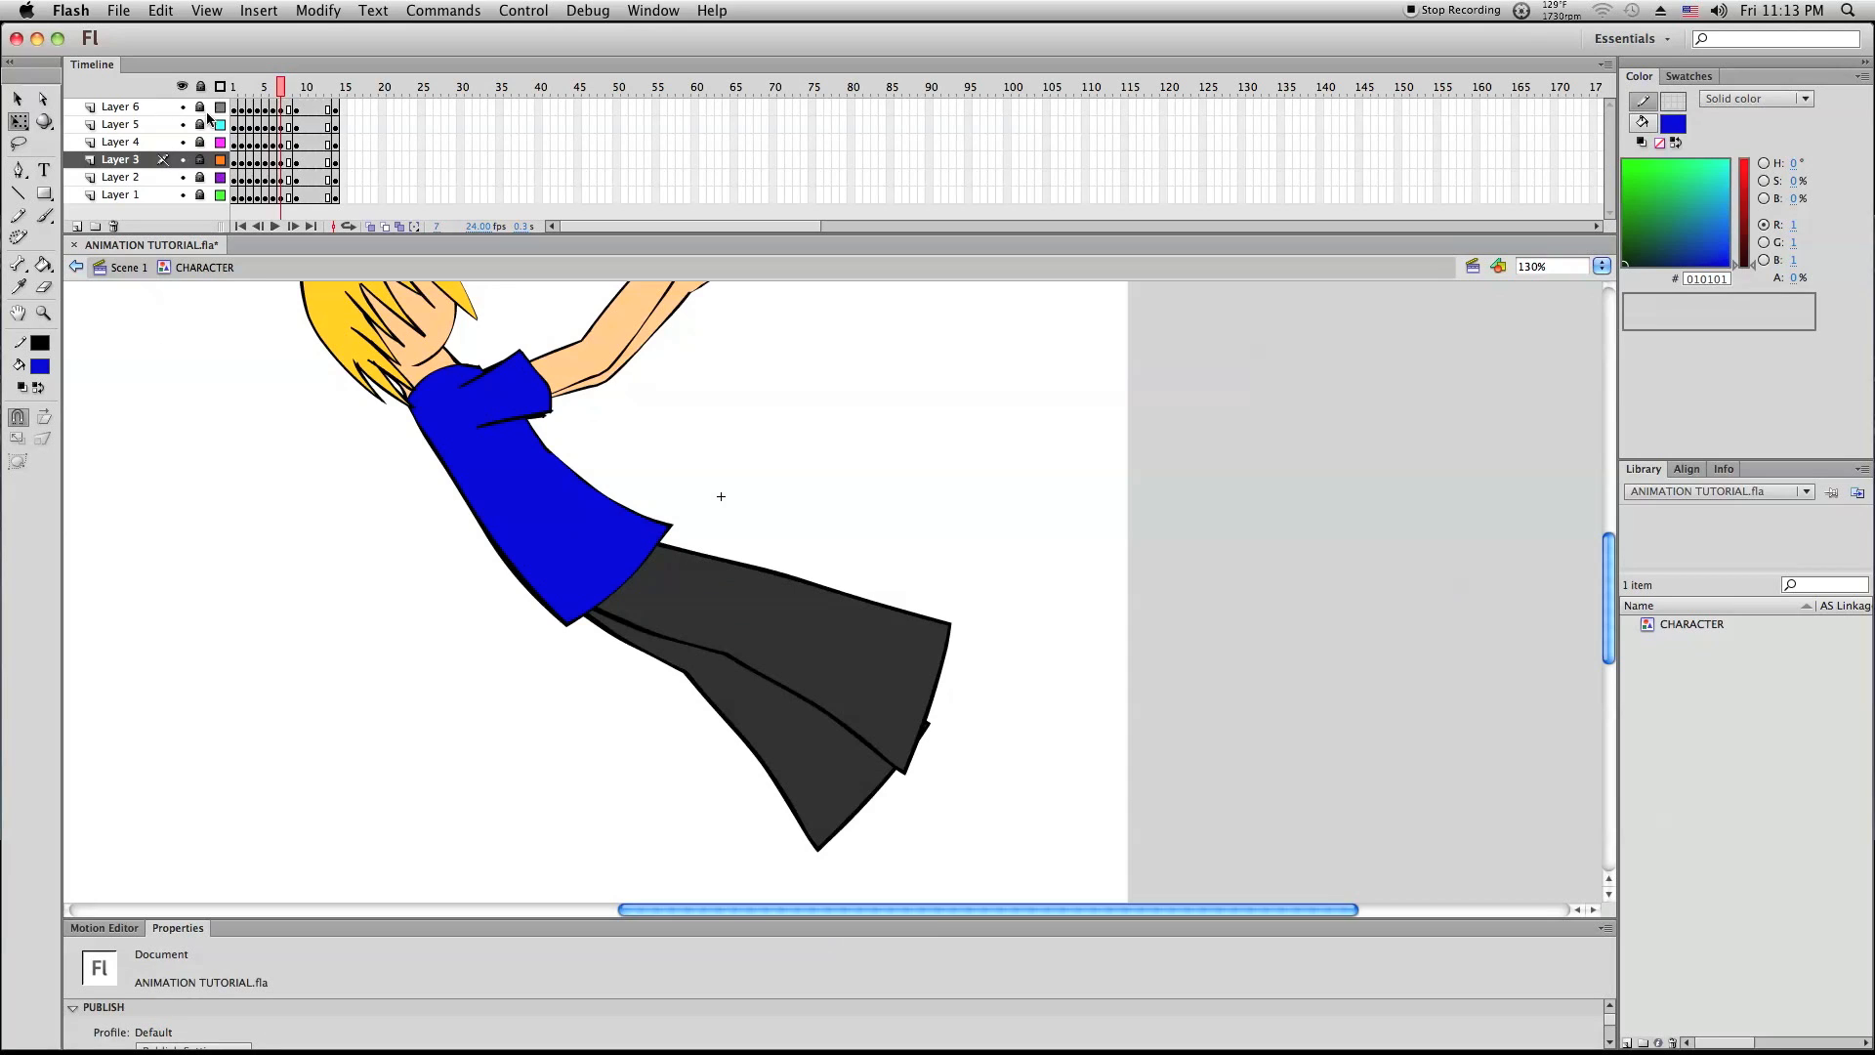
{"action": "left_click_drag", "start_coordinate": [1052, 454], "coordinate": [1056, 532]}
{"action": "left_click_drag", "start_coordinate": [1104, 420], "coordinate": [220, 926]}
{"action": "left_click_drag", "start_coordinate": [962, 512], "coordinate": [944, 488]}
{"action": "left_click_drag", "start_coordinate": [767, 641], "coordinate": [763, 614]}
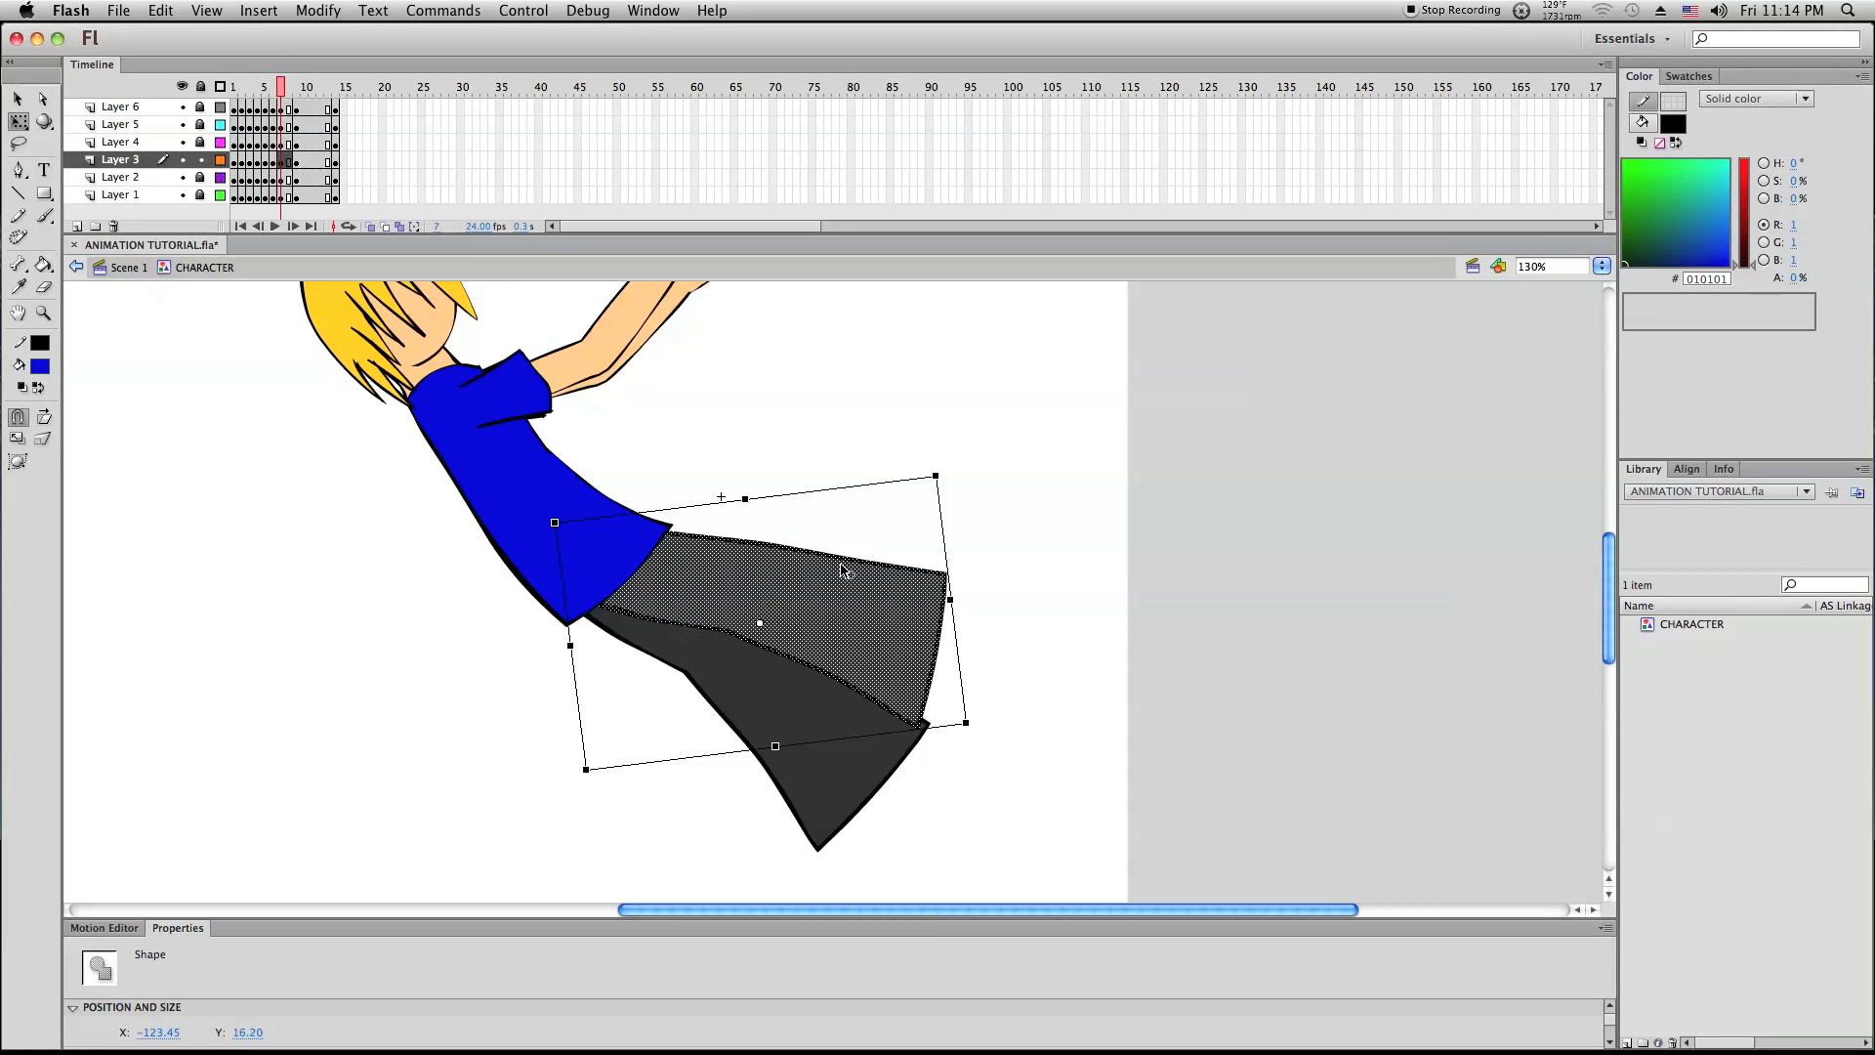
{"action": "left_click_drag", "start_coordinate": [1037, 436], "coordinate": [789, 830]}
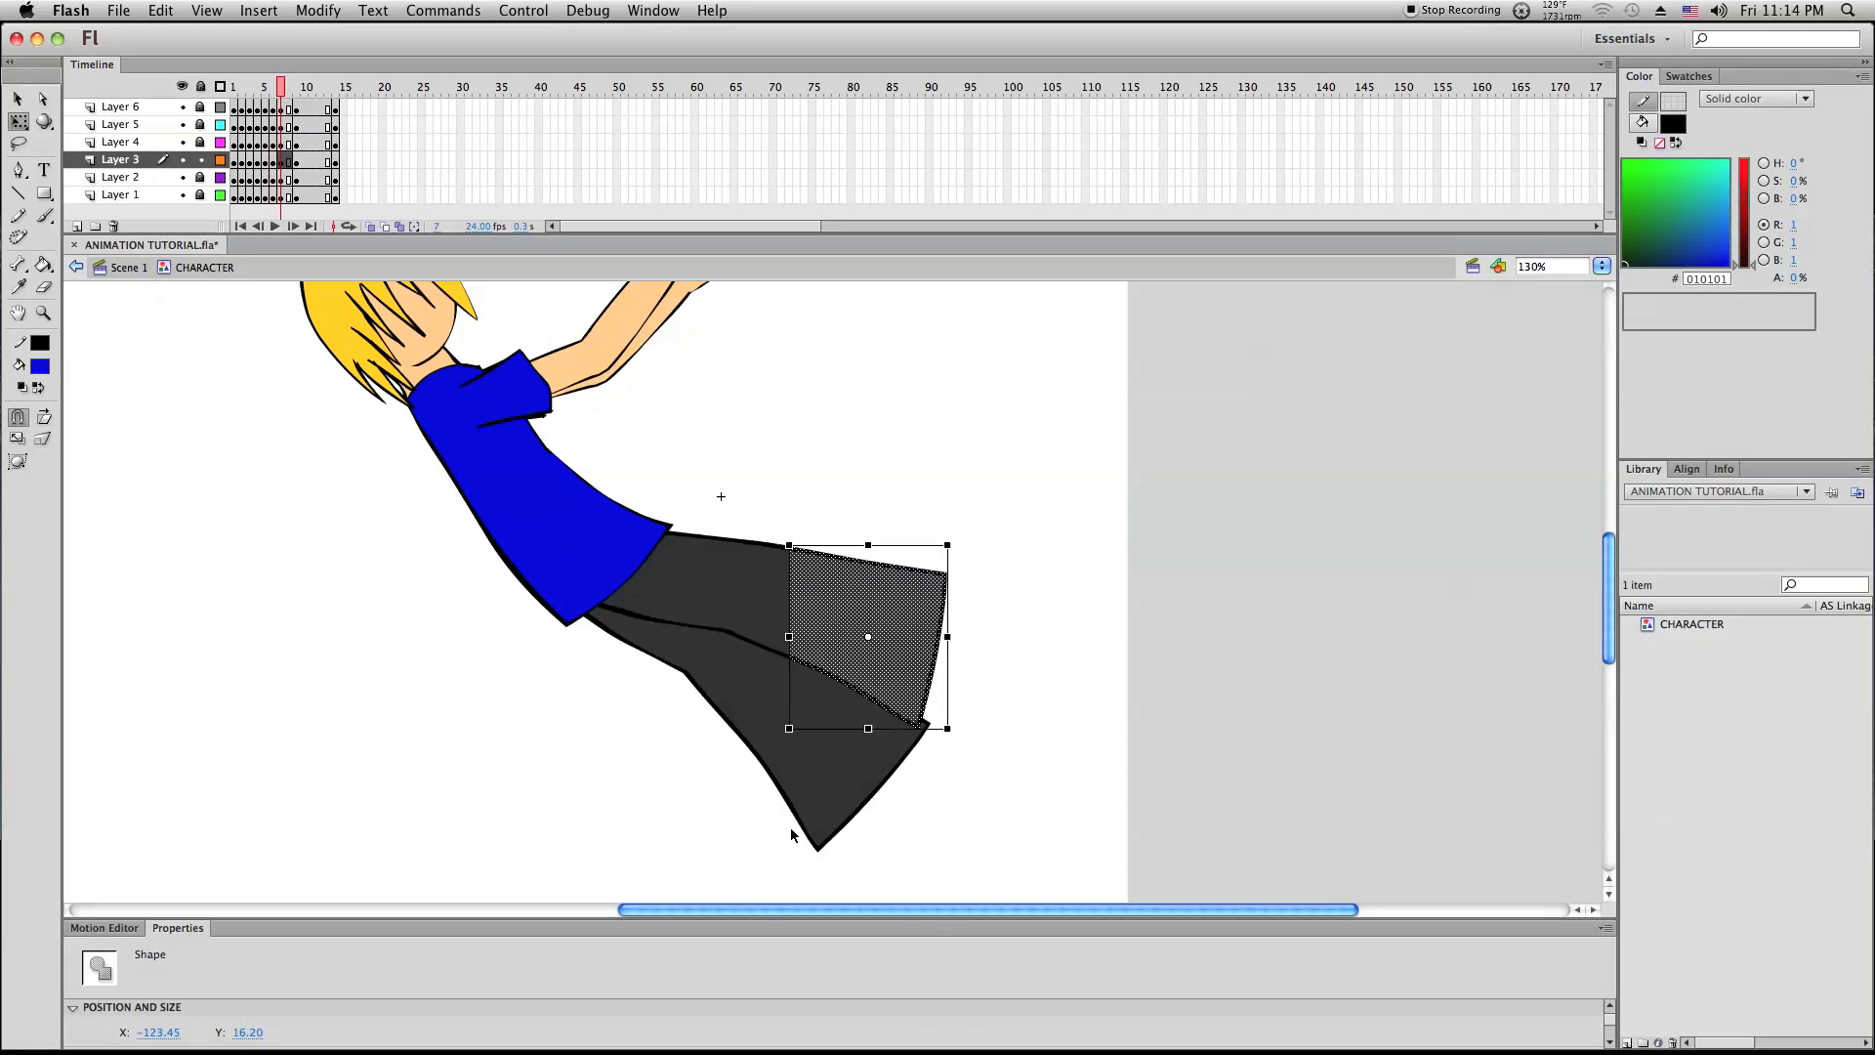
{"action": "key", "text": "super+z"}
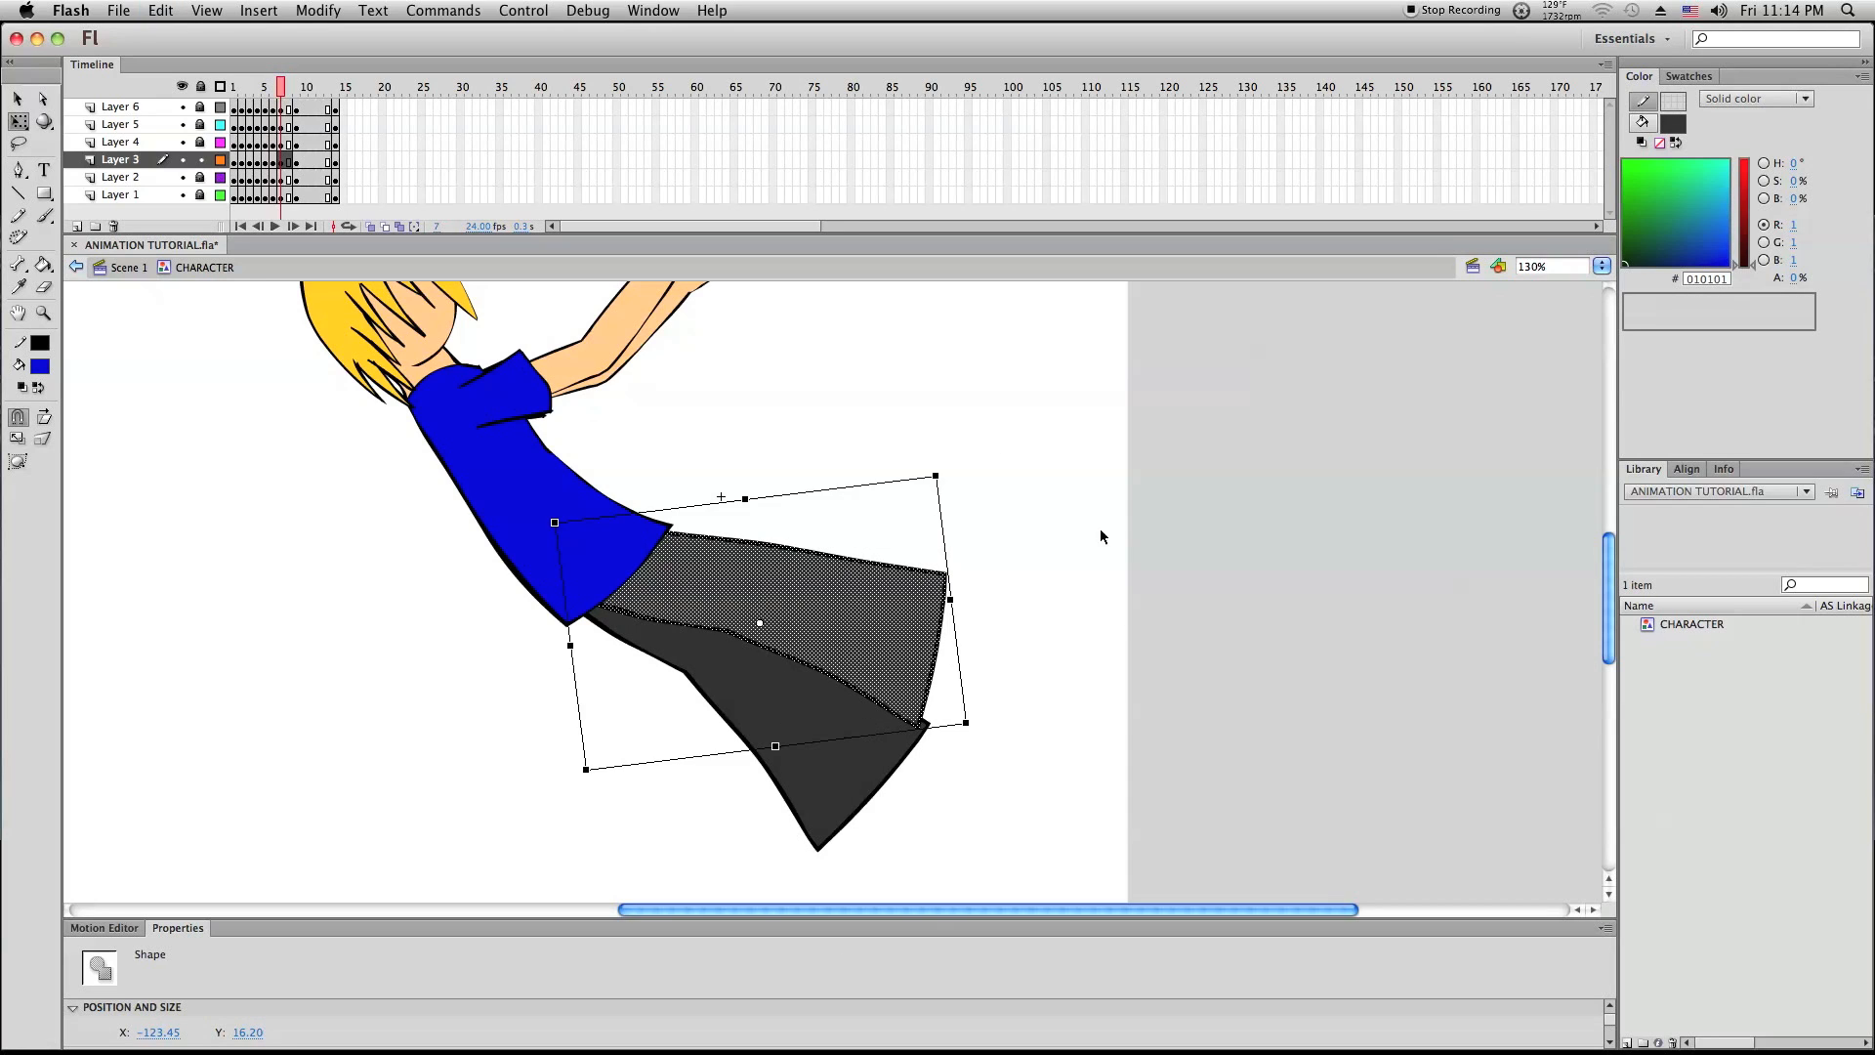
{"action": "scroll", "coordinate": [1078, 515], "scroll_direction": "up", "scroll_amount": 3}
{"action": "scroll", "coordinate": [1078, 516], "scroll_direction": "down", "scroll_amount": 2}
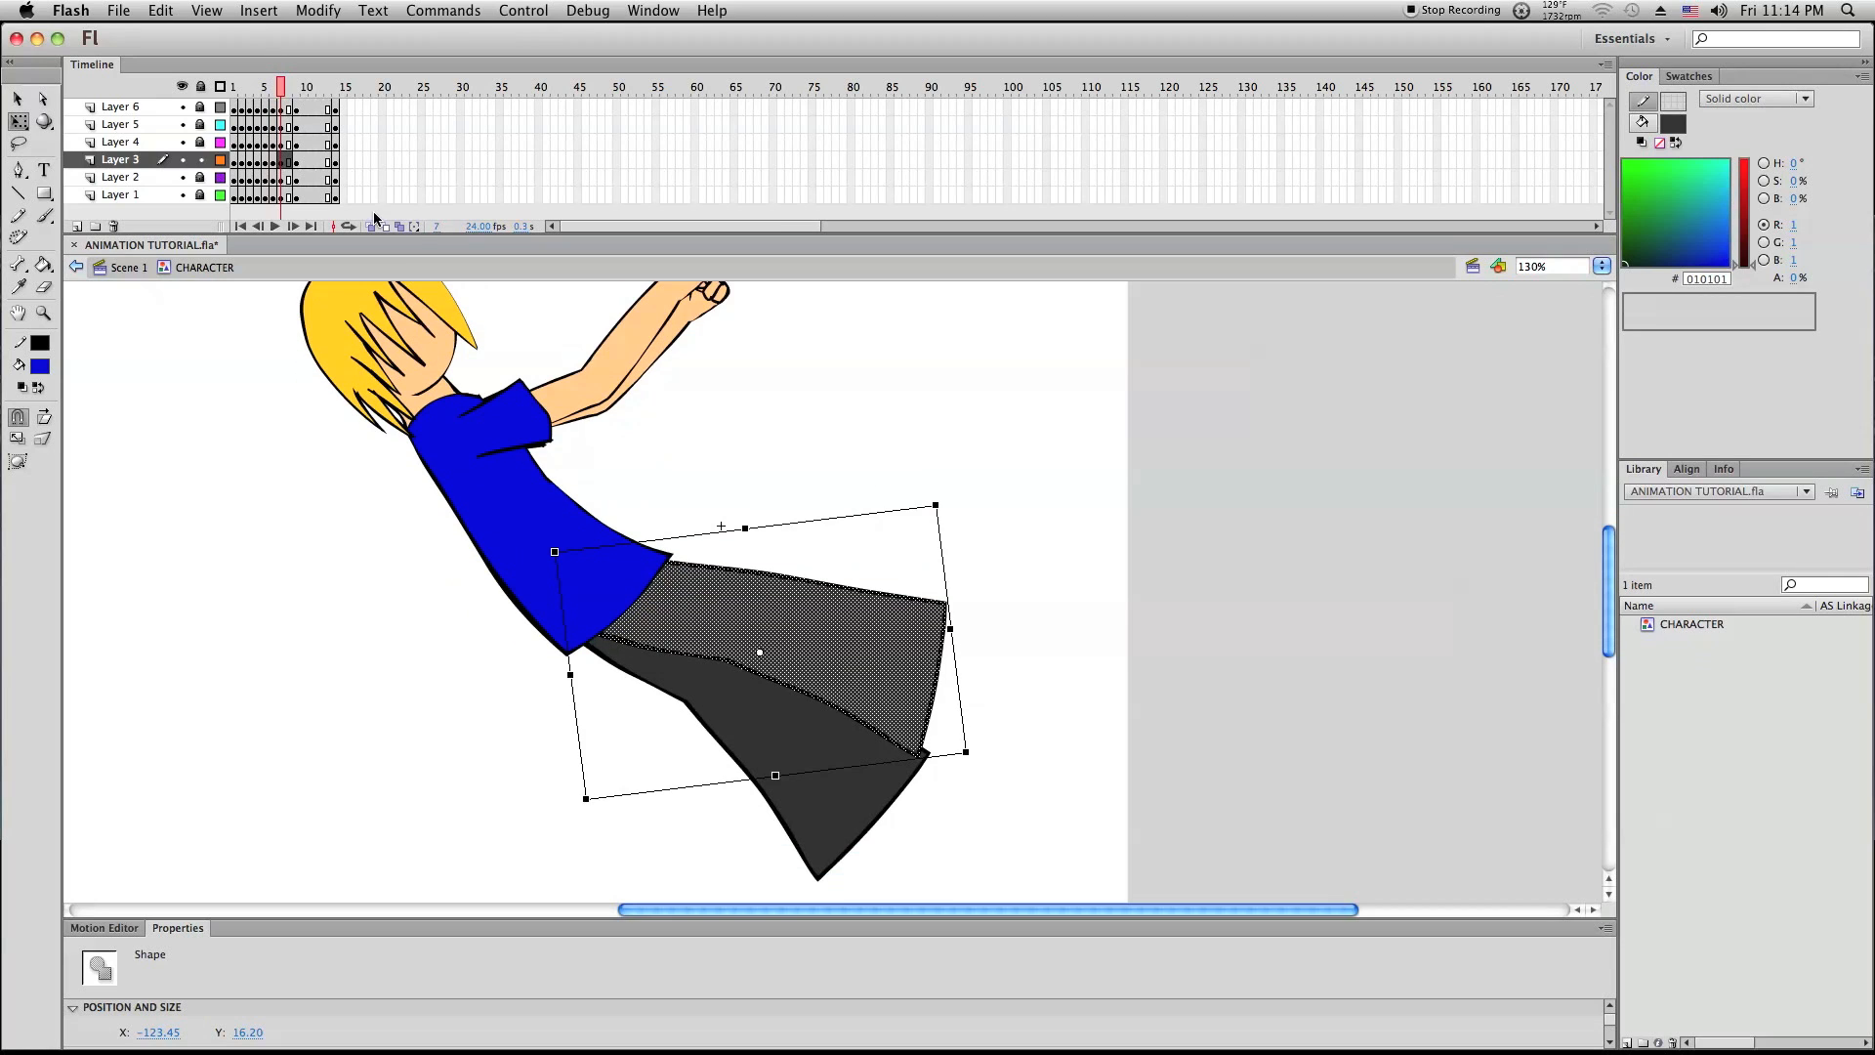
Unlock Layer 2 and stretch both legs together slightly lengthwise, away from the shirt hem
{"action": "left_click", "coordinate": [197, 361]}
{"action": "left_click_drag", "start_coordinate": [202, 178], "coordinate": [201, 144]}
{"action": "right_click", "coordinate": [169, 523]}
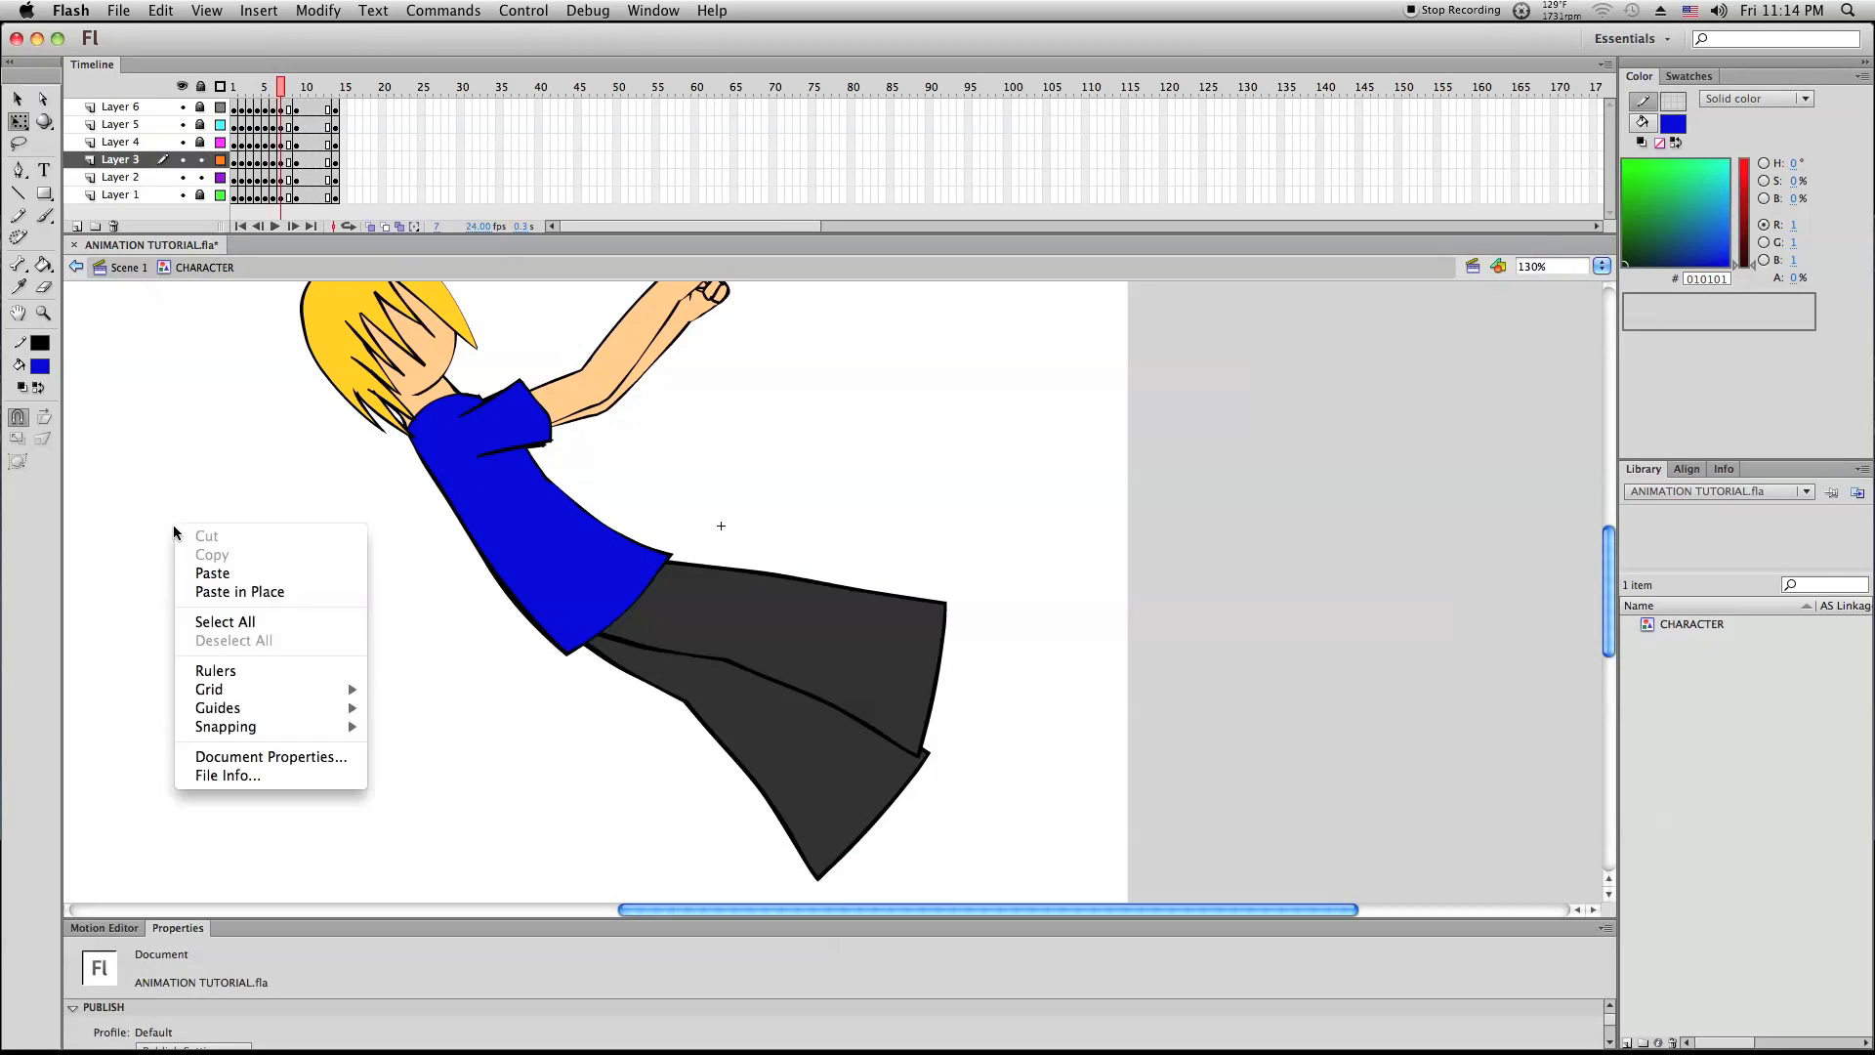
{"action": "left_click", "coordinate": [215, 623]}
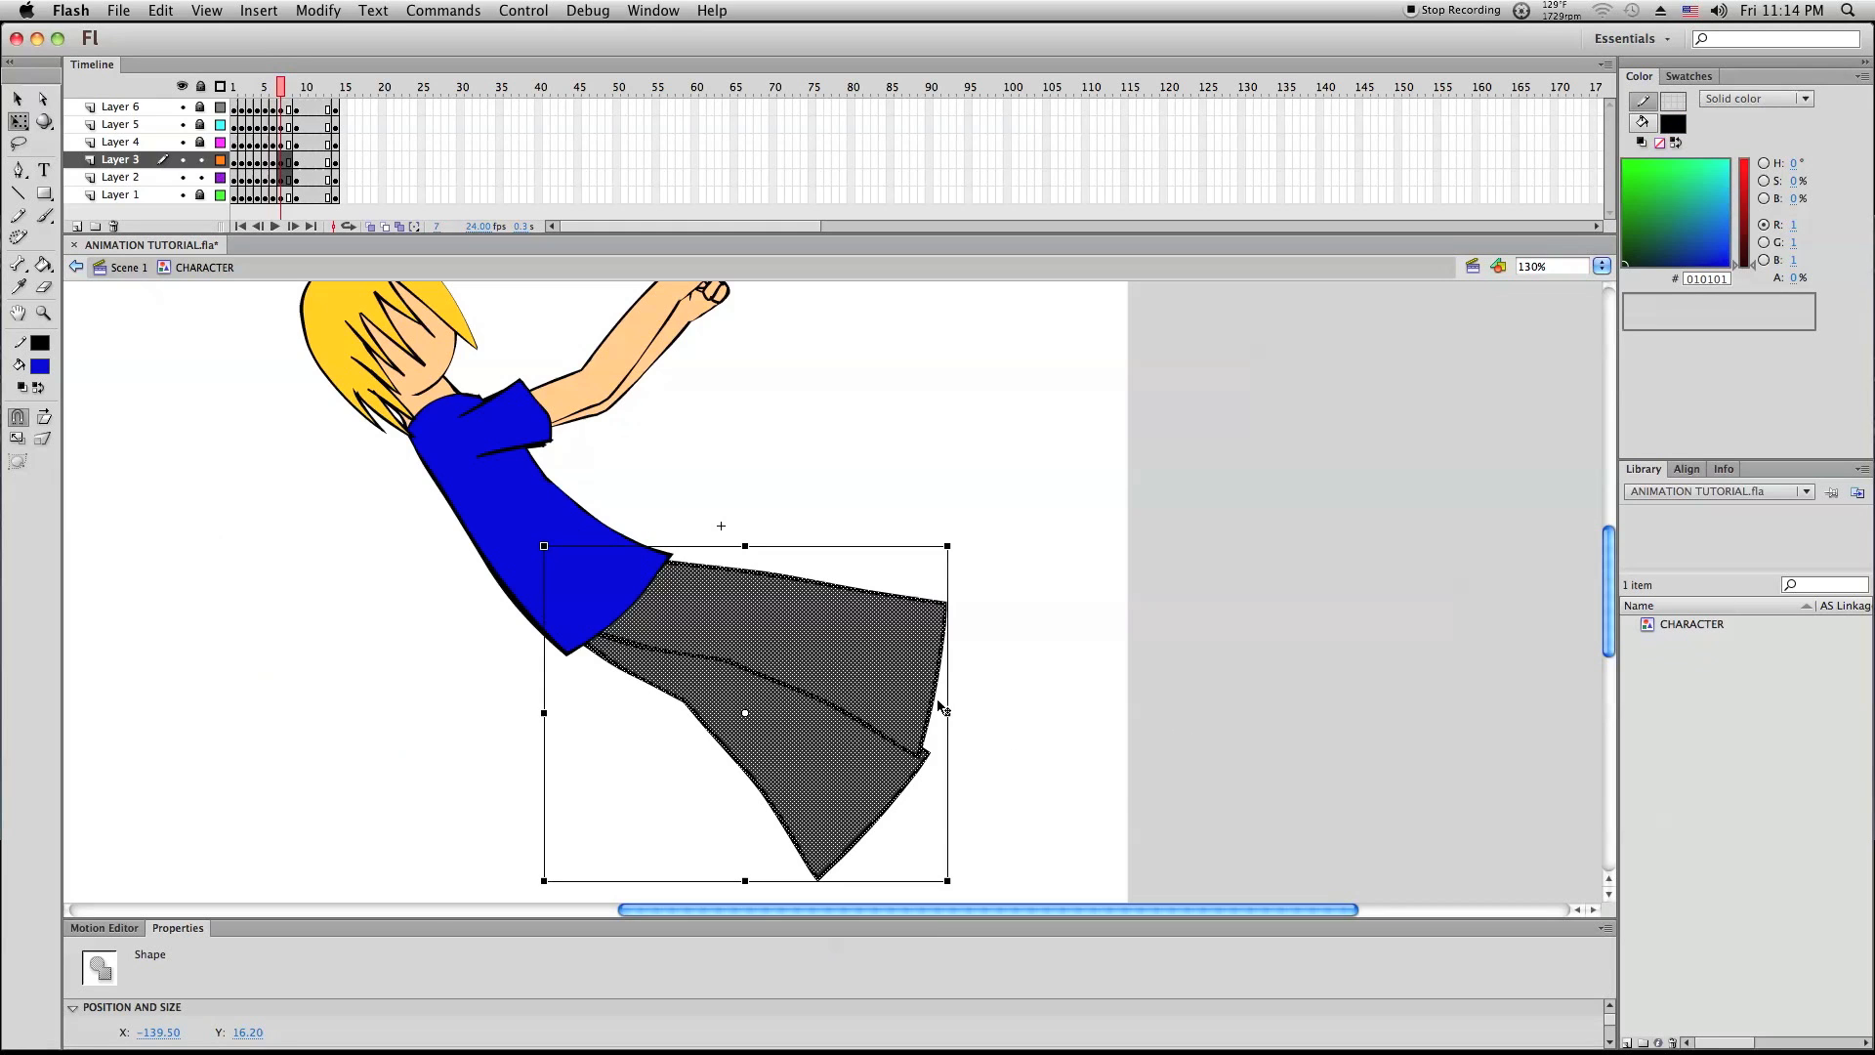
{"action": "left_click_drag", "start_coordinate": [945, 712], "coordinate": [982, 712]}
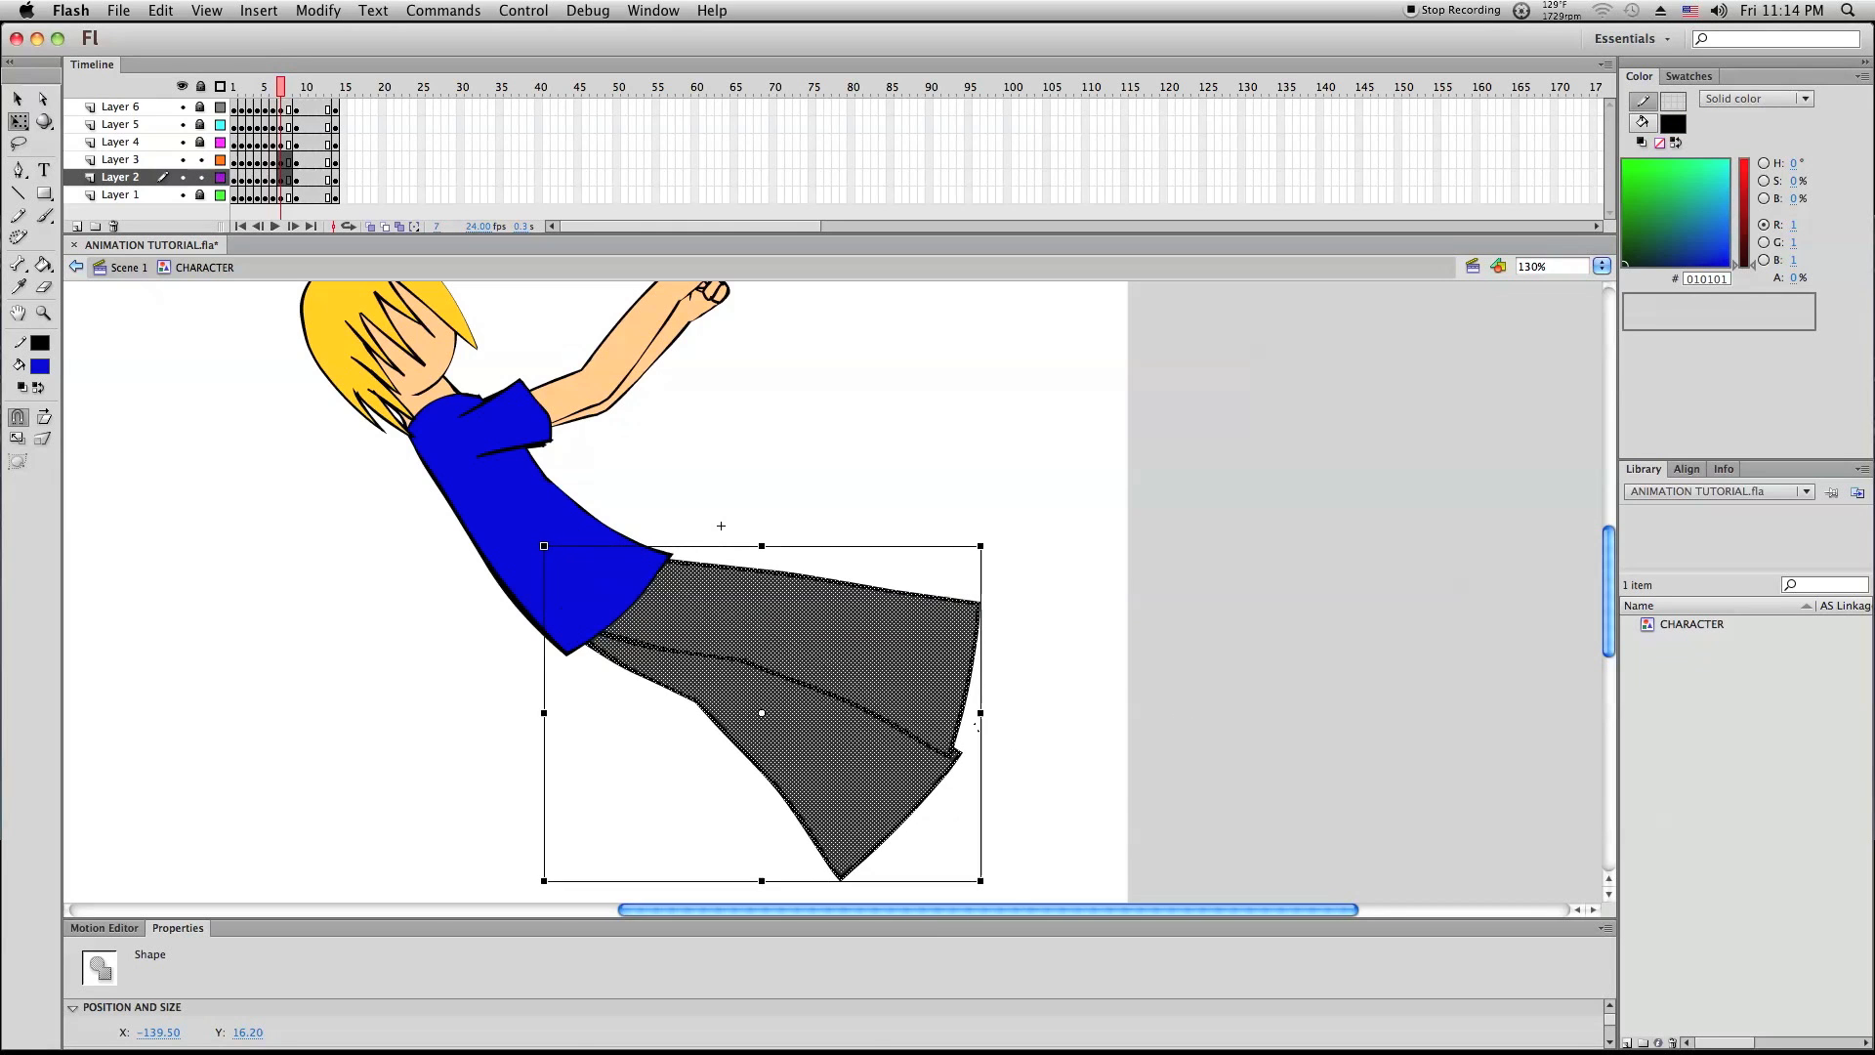
{"action": "left_click", "coordinate": [1139, 674]}
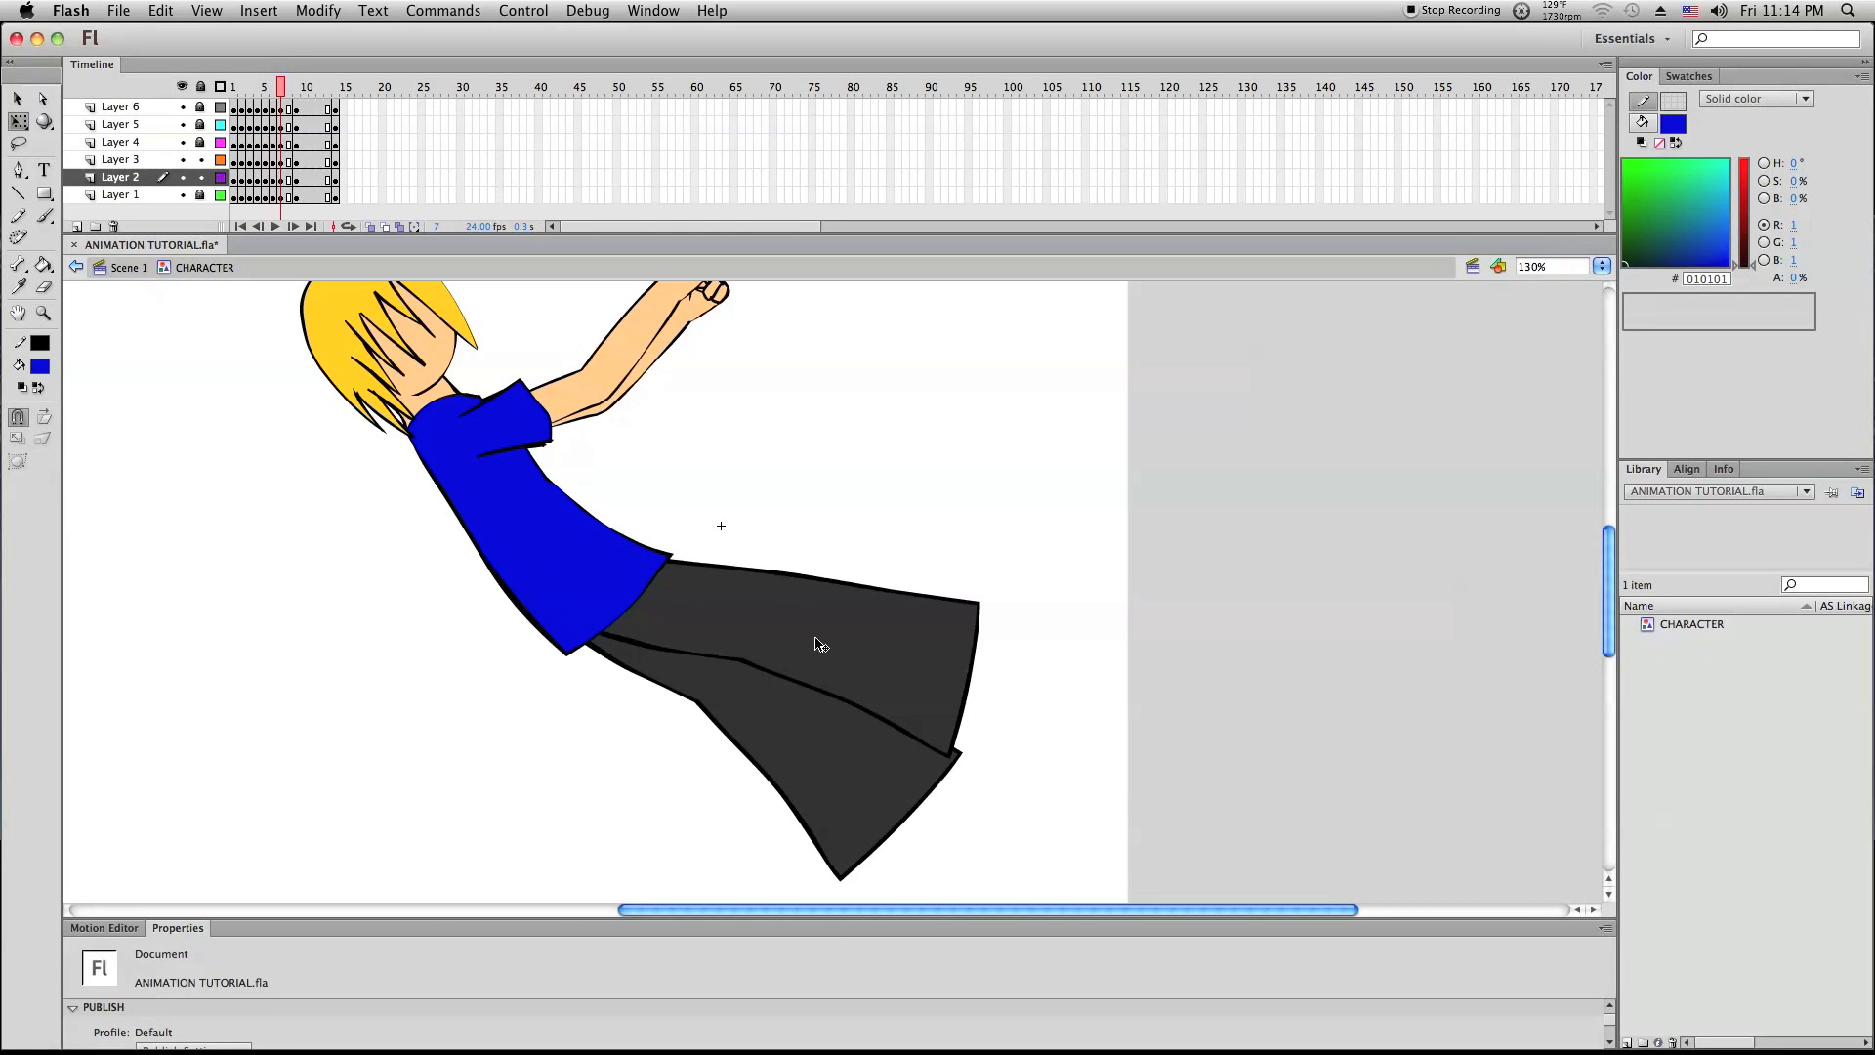
Rotate the back leg slightly counterclockwise and shift it up so it tucks closer beneath the front leg
{"action": "left_click", "coordinate": [777, 713]}
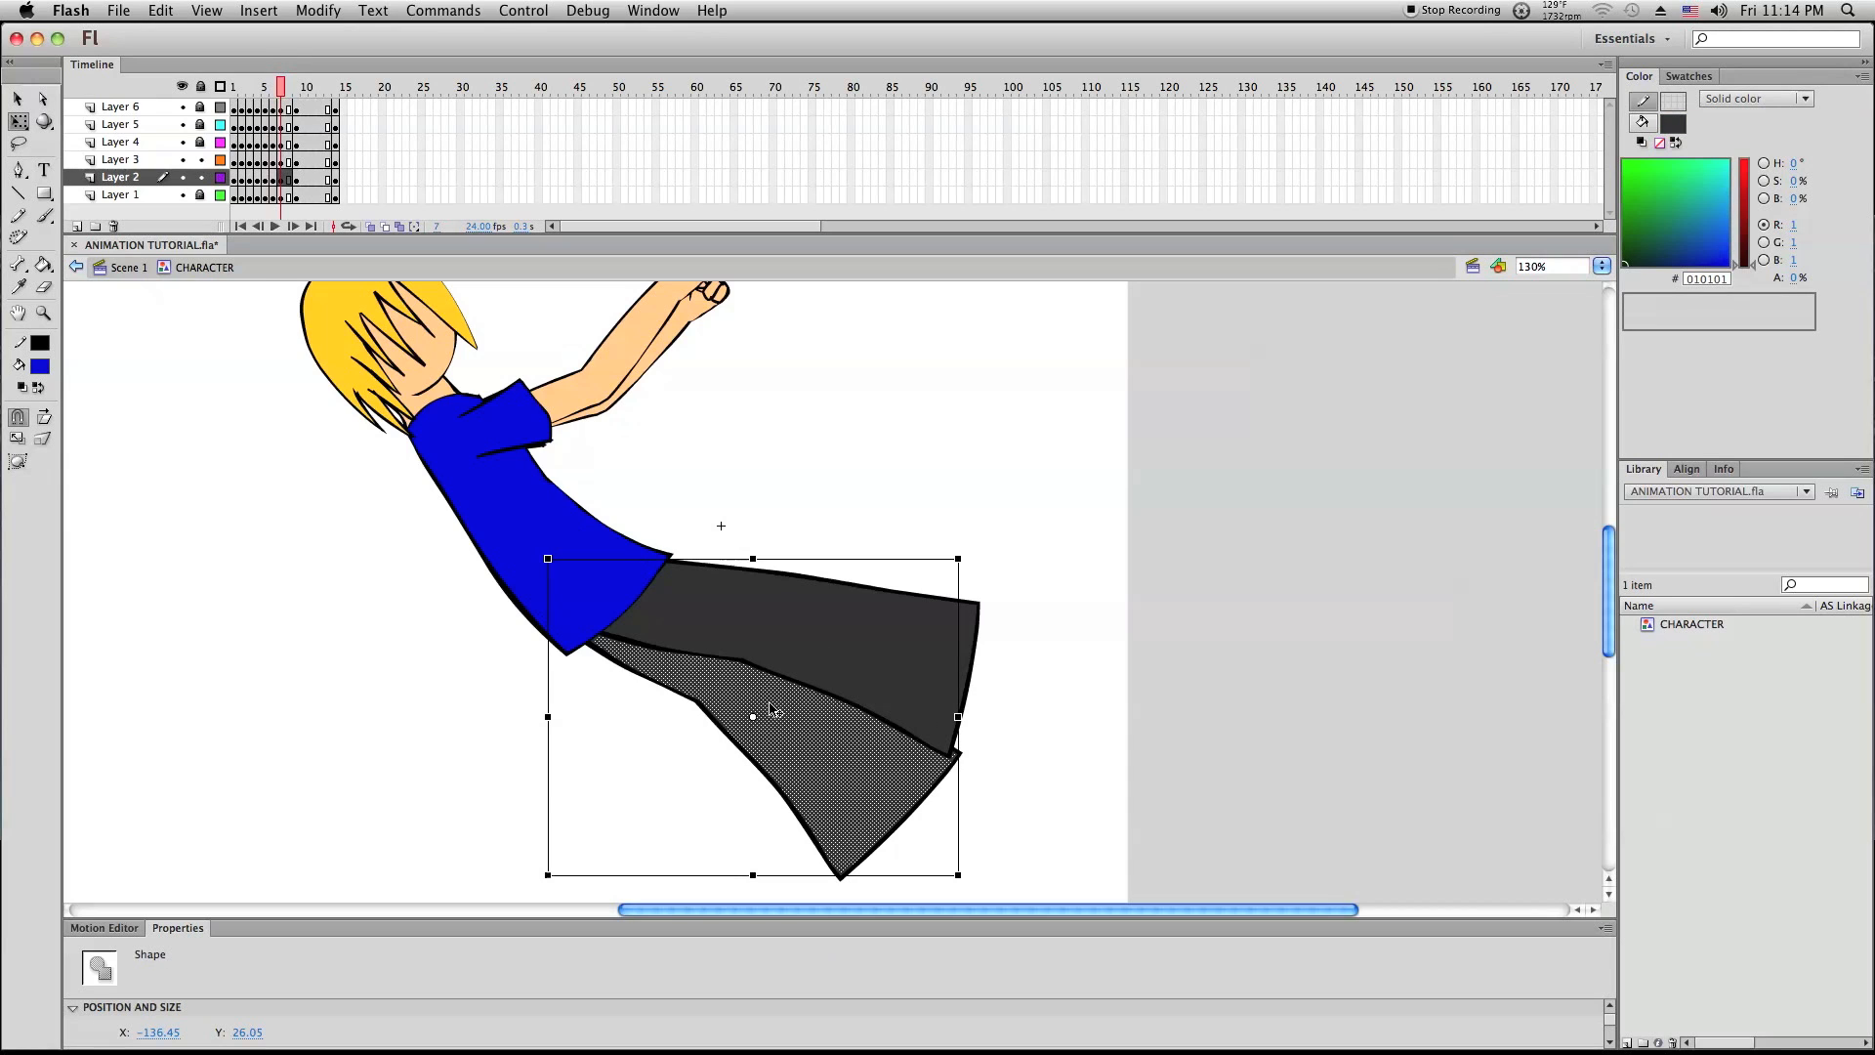
{"action": "double_click", "coordinate": [740, 728]}
{"action": "left_click_drag", "start_coordinate": [788, 730], "coordinate": [791, 744]}
{"action": "left_click_drag", "start_coordinate": [974, 553], "coordinate": [970, 504]}
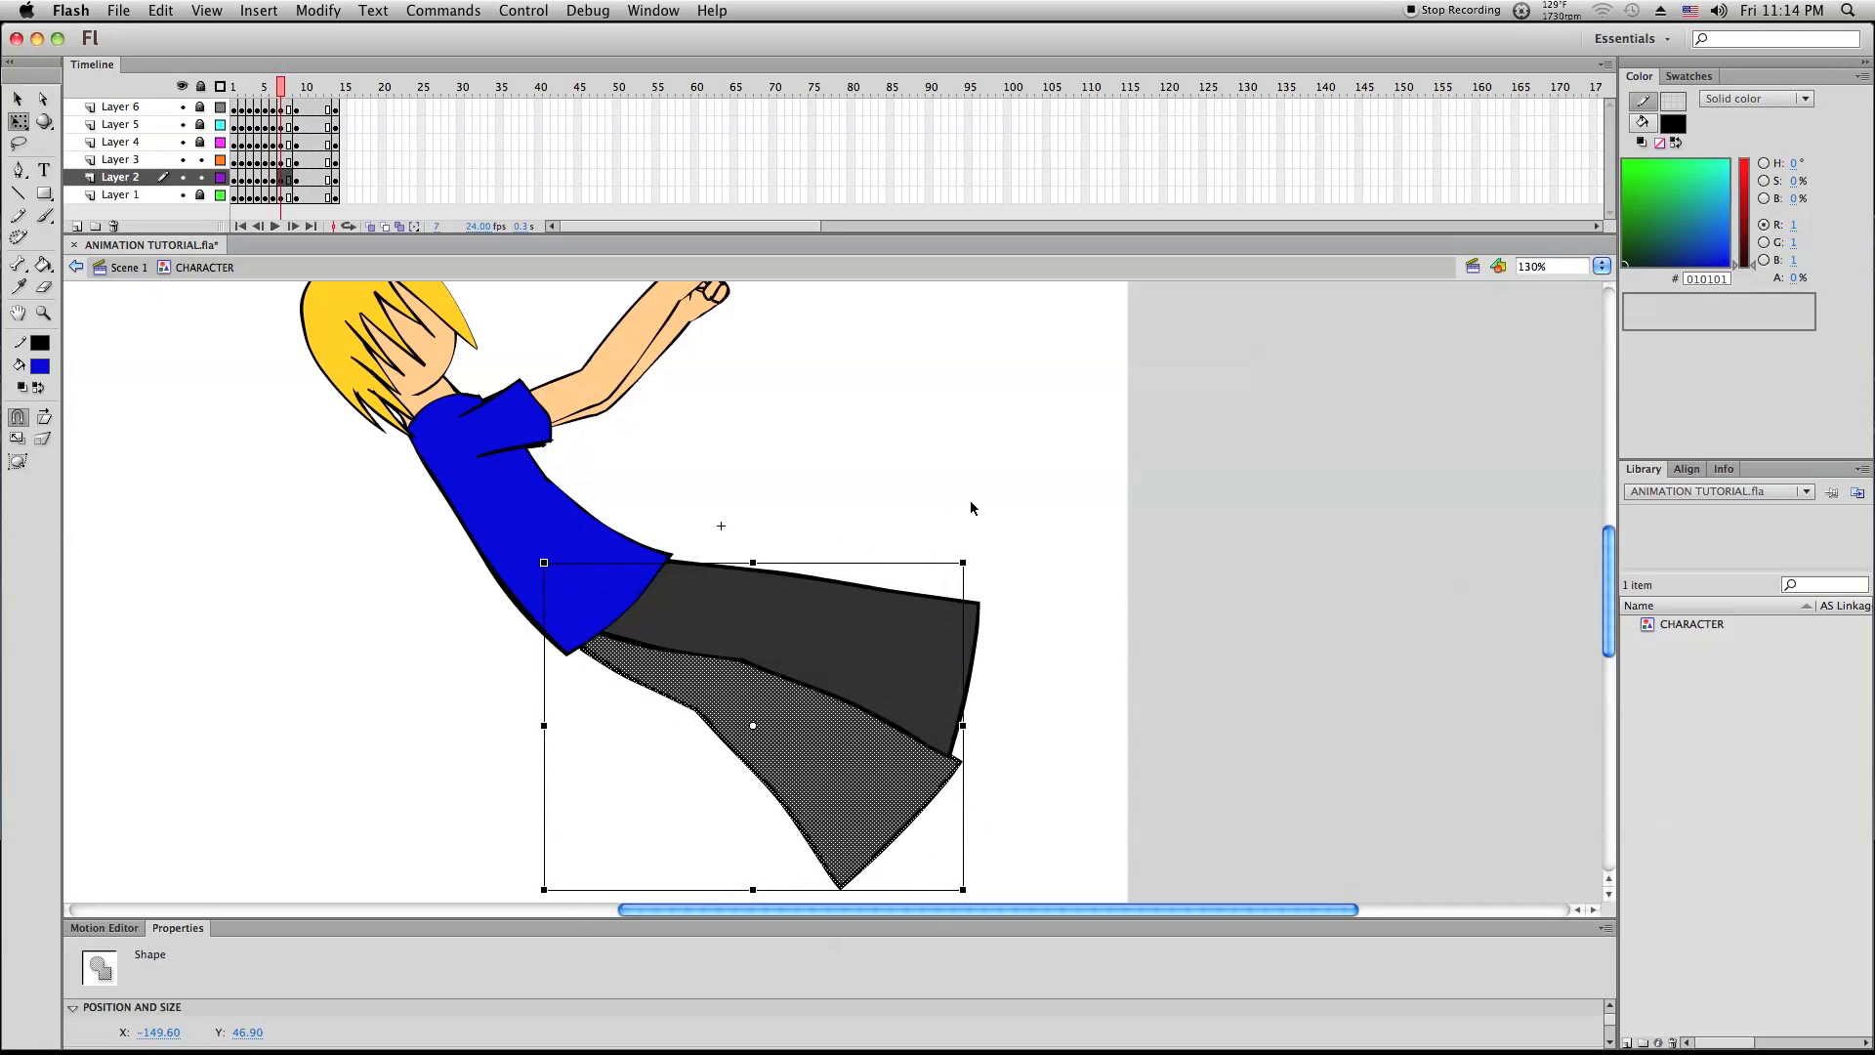
{"action": "key", "text": "ctrl+z"}
{"action": "left_click_drag", "start_coordinate": [534, 592], "coordinate": [532, 575]}
{"action": "left_click_drag", "start_coordinate": [774, 757], "coordinate": [776, 734]}
{"action": "left_click", "coordinate": [1181, 629]}
{"action": "scroll", "coordinate": [1182, 630], "scroll_direction": "down", "scroll_amount": 2}
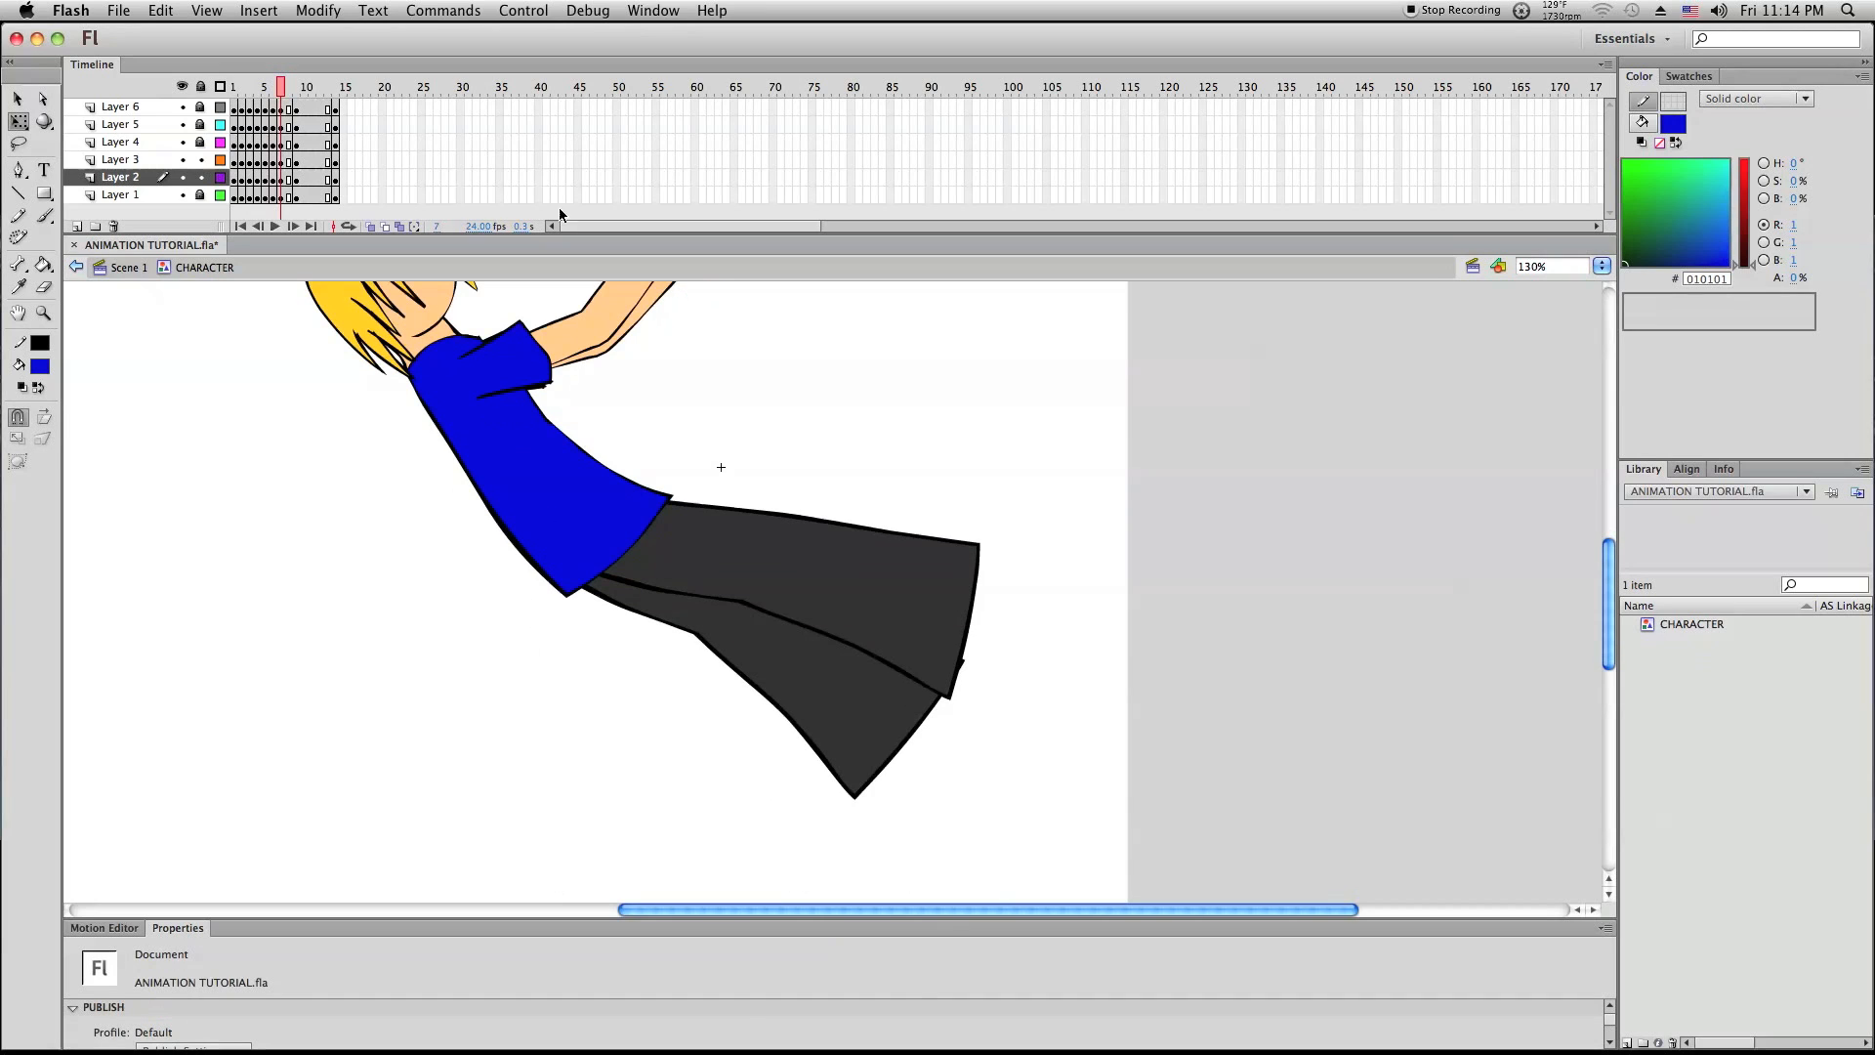
With Layer 2 locked, isolate the front leg's lower half on Layer 3 and rotate it clockwise to bend the knee
{"action": "left_click", "coordinate": [154, 160]}
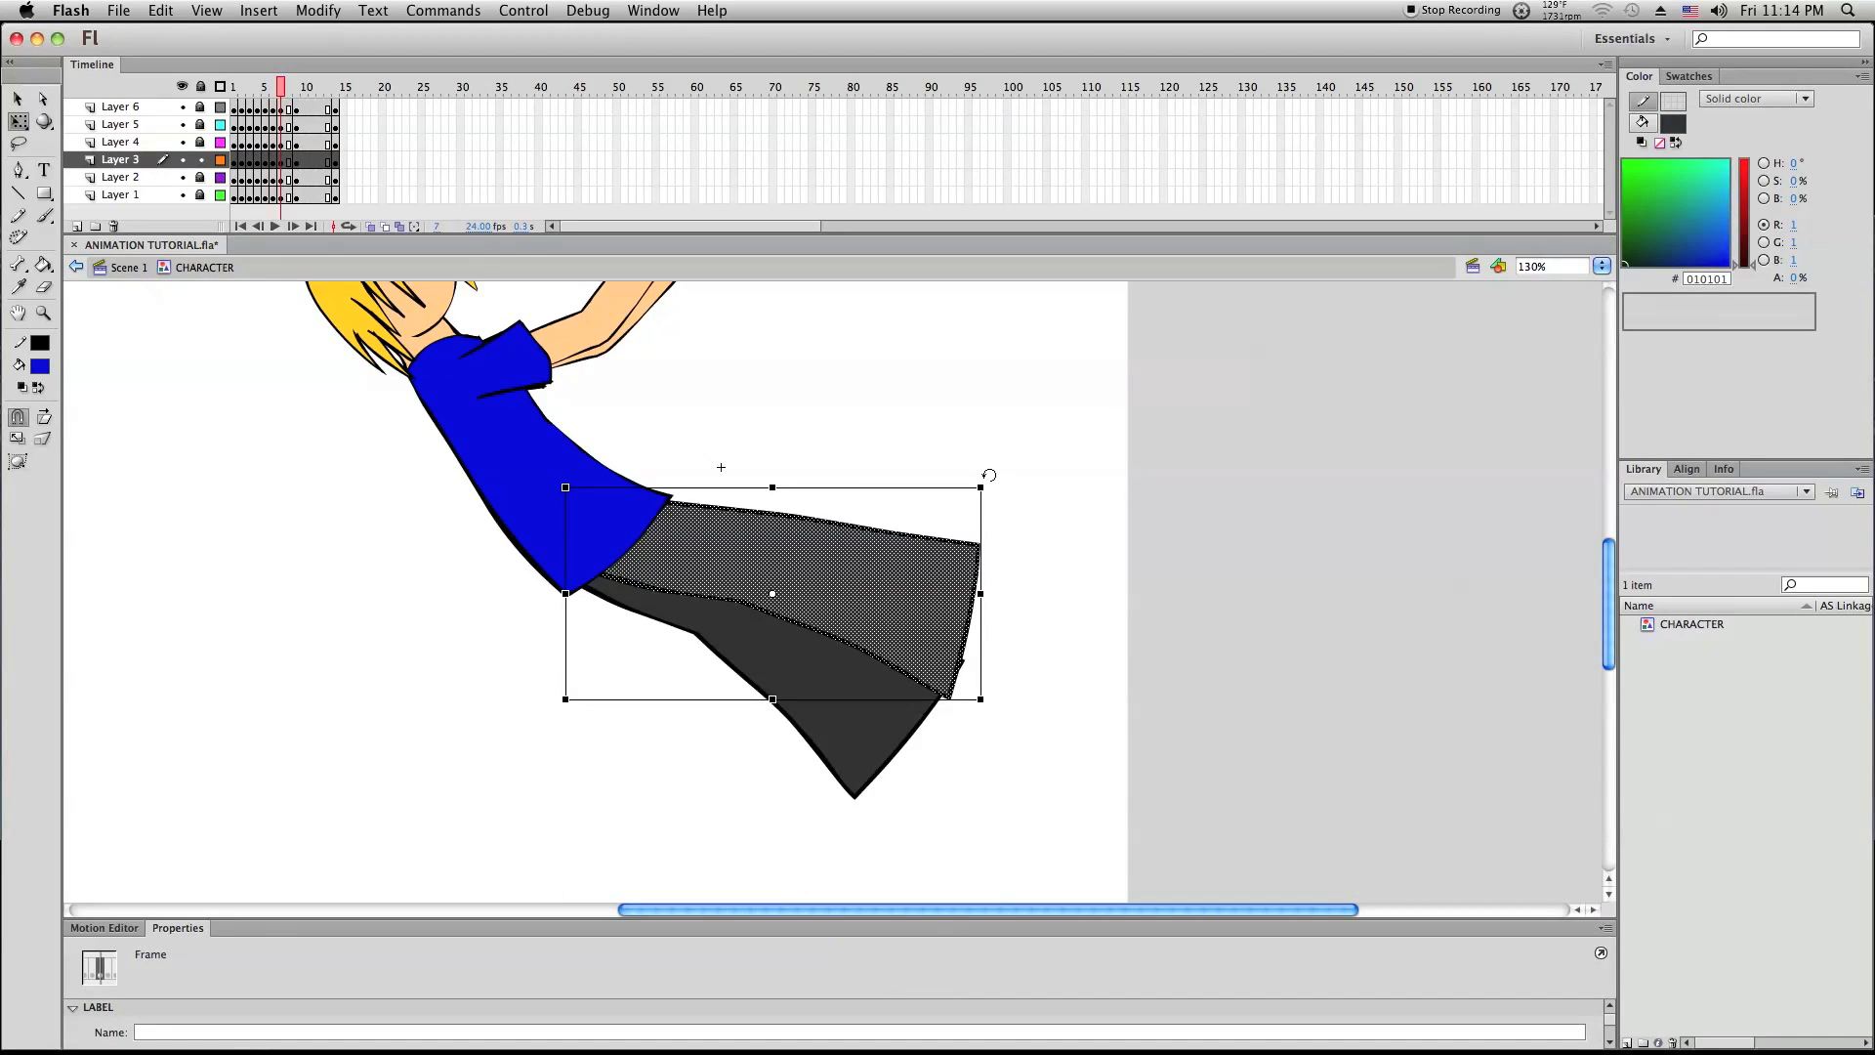
{"action": "left_click_drag", "start_coordinate": [976, 460], "coordinate": [792, 705]}
{"action": "left_click_drag", "start_coordinate": [984, 502], "coordinate": [1006, 554]}
{"action": "left_click_drag", "start_coordinate": [896, 608], "coordinate": [911, 614]}
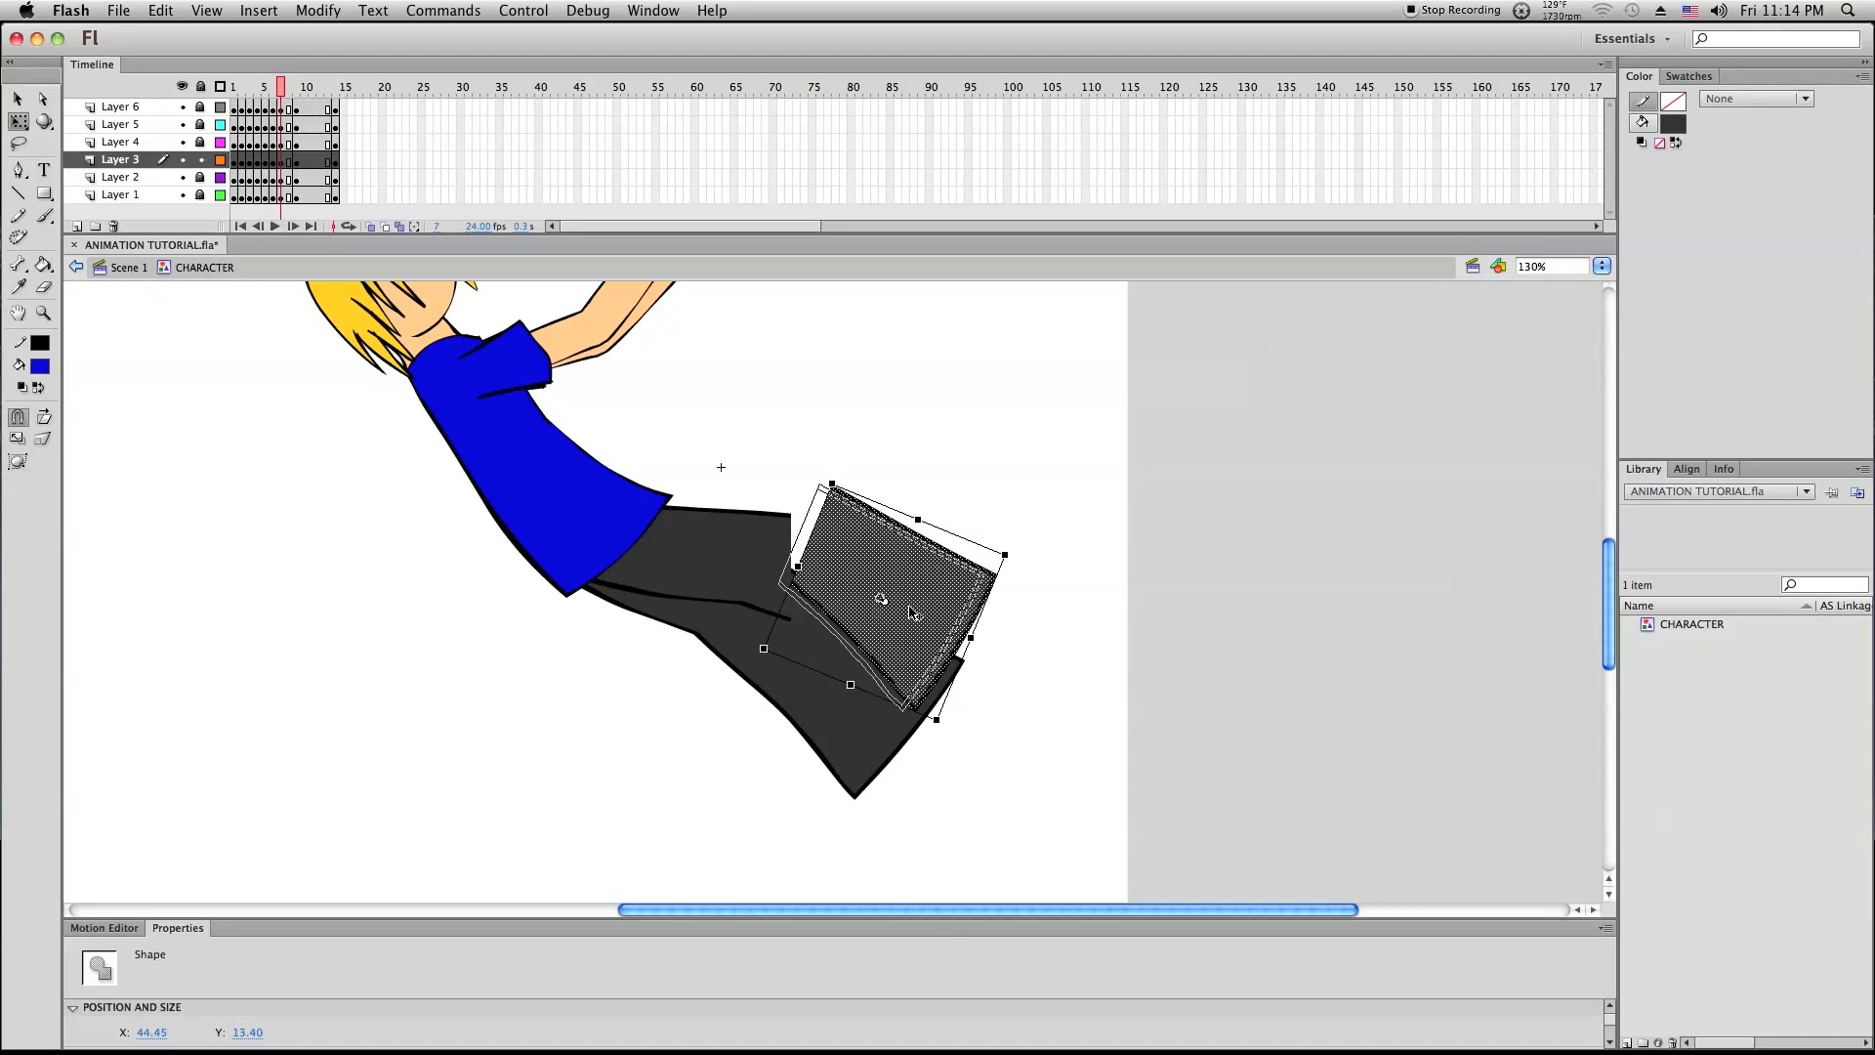
Undo the last shift of the front leg's lower half and cut that piece away from the thigh
{"action": "key", "text": "super+z"}
{"action": "left_click", "coordinate": [46, 313]}
{"action": "left_click_drag", "start_coordinate": [630, 455], "coordinate": [1067, 760]}
{"action": "left_click", "coordinate": [17, 98]}
{"action": "key", "text": "Delete"}
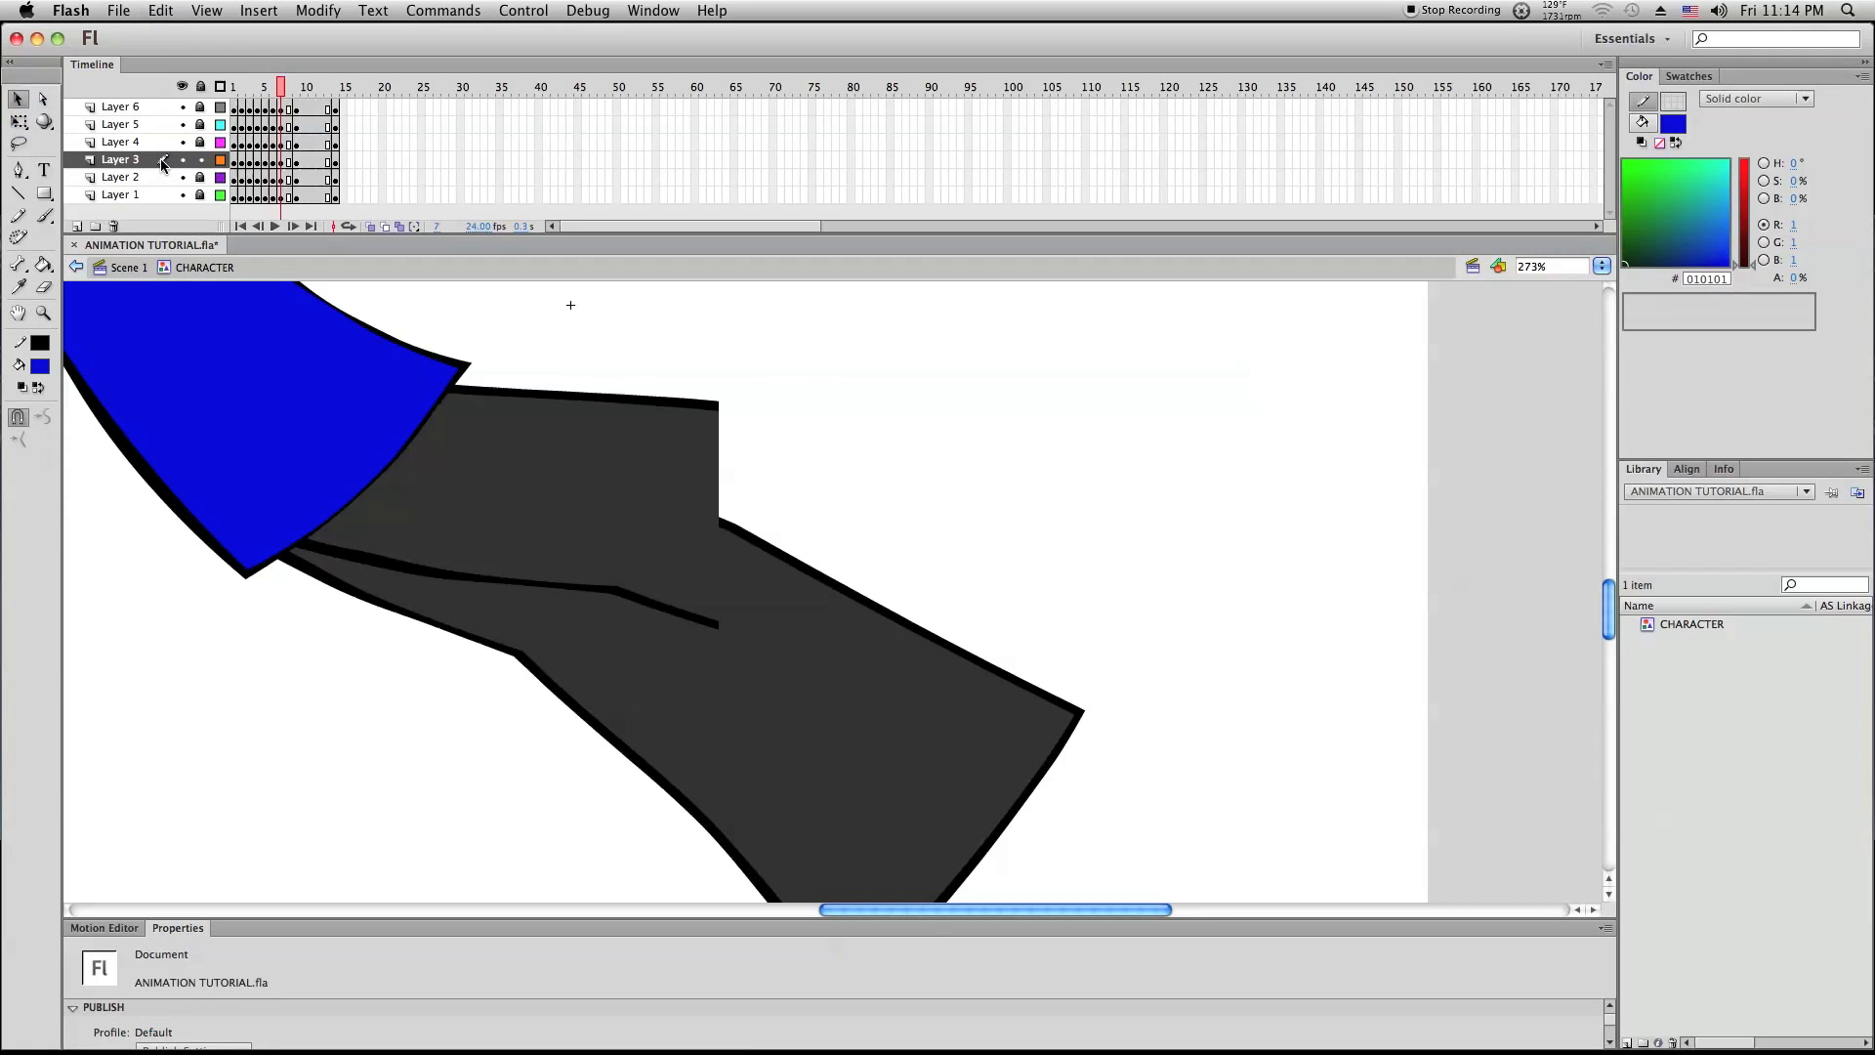
Shorten the front thigh while skewing its knee end upward, and paste the cut lower leg back in place
{"action": "left_click", "coordinate": [601, 463]}
{"action": "left_click", "coordinate": [18, 121]}
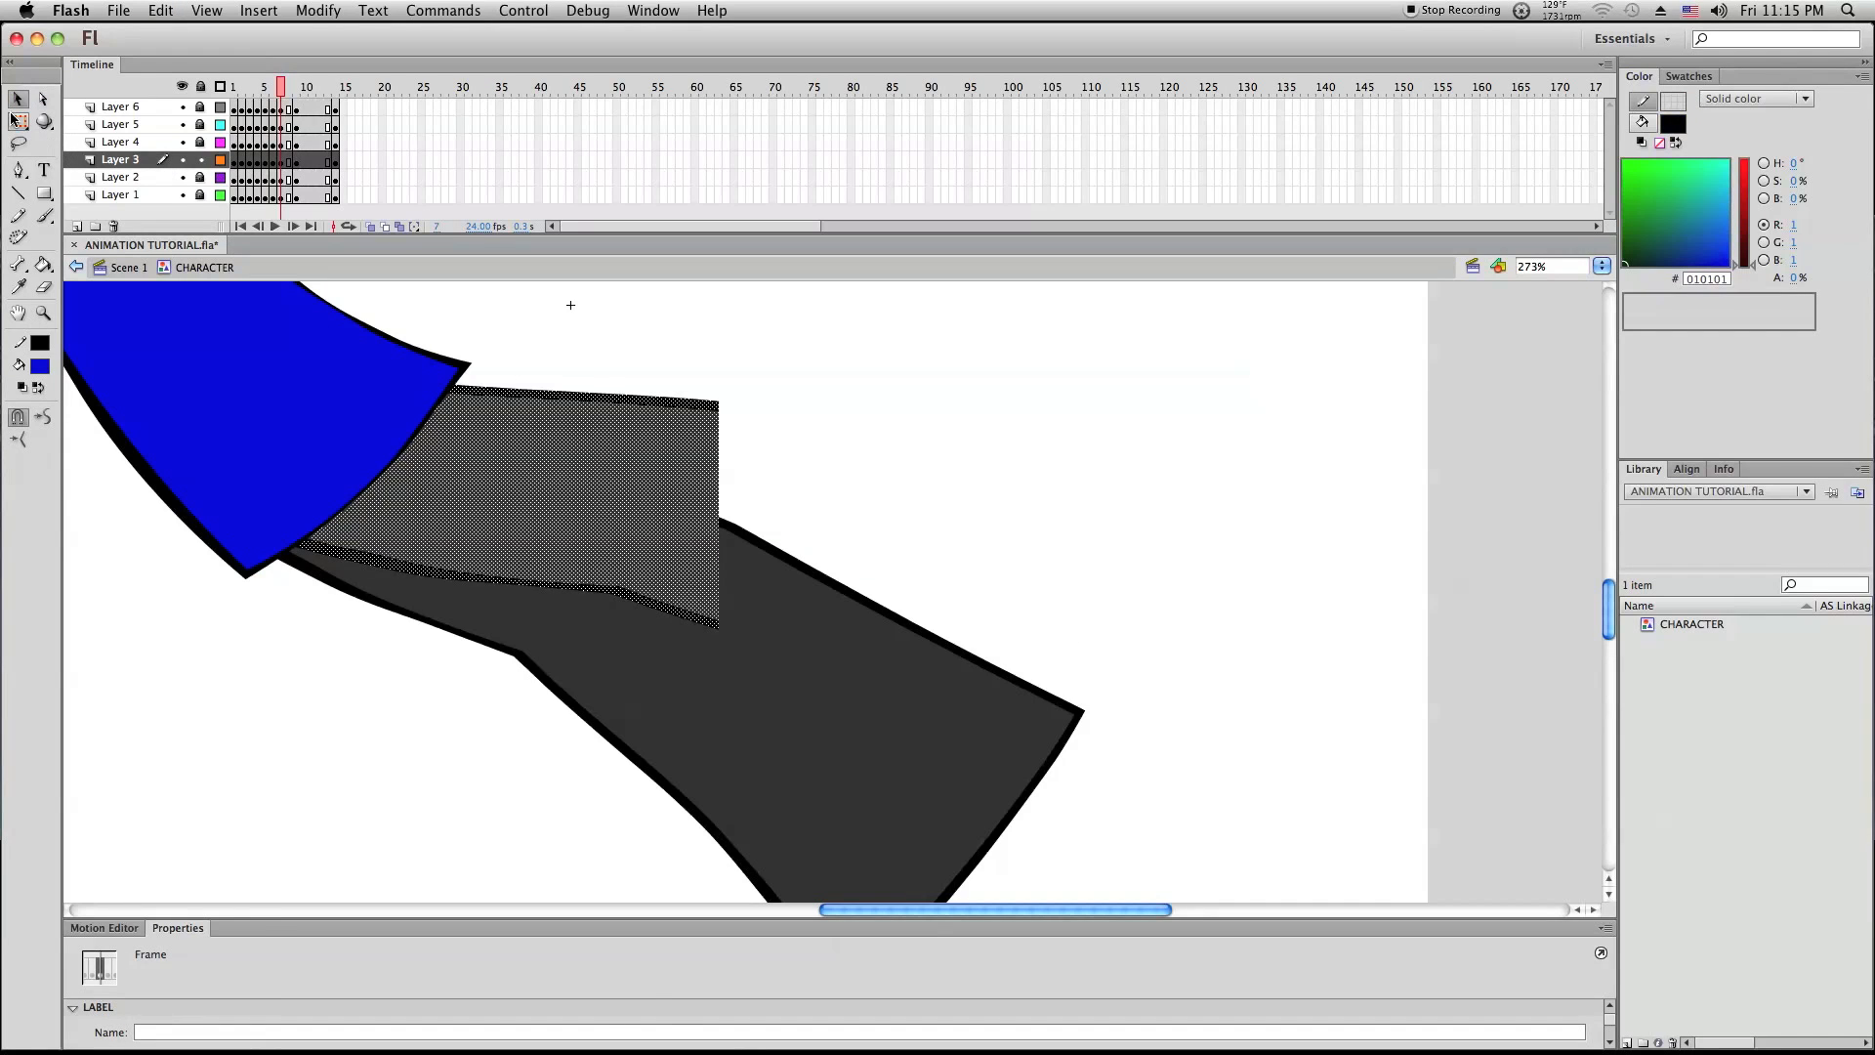
{"action": "left_click_drag", "start_coordinate": [719, 494], "coordinate": [652, 421]}
{"action": "right_click", "coordinate": [799, 369]}
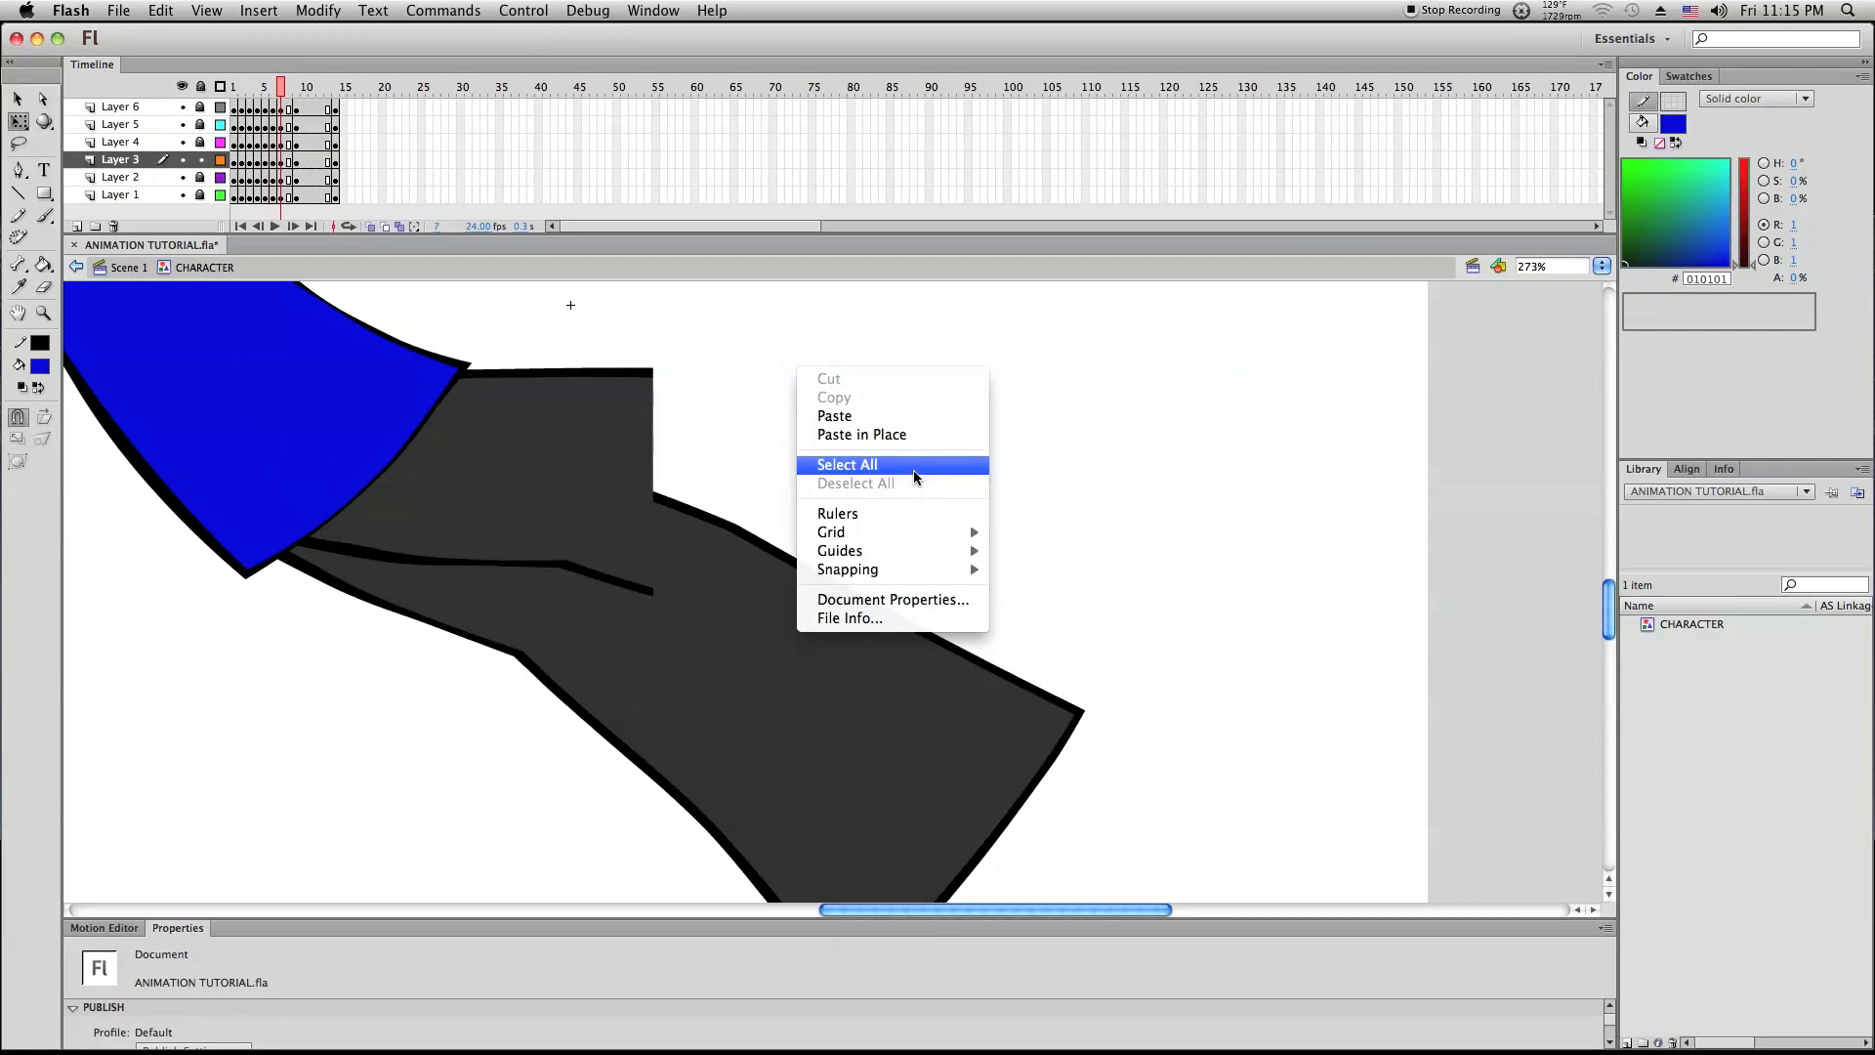
{"action": "left_click", "coordinate": [859, 435]}
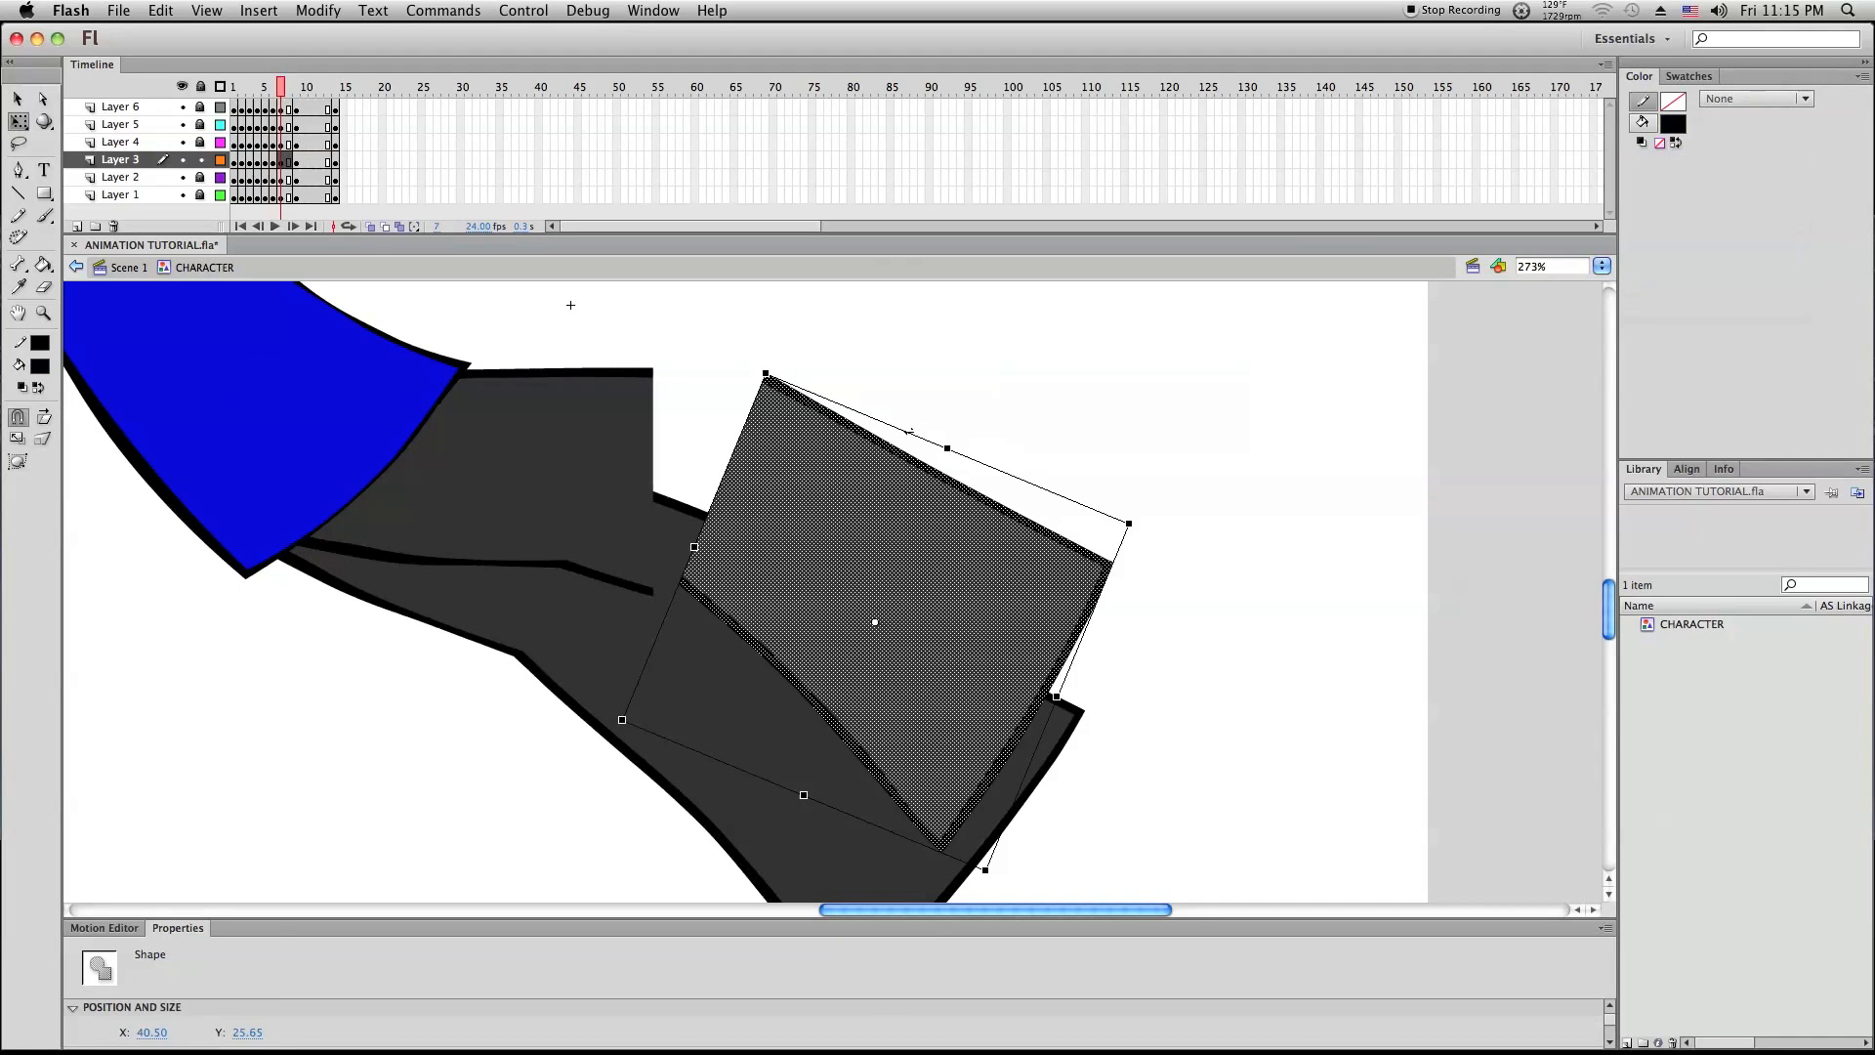
Extend the front thigh's underside outline to meet the lower leg at the knee and smooth the line behind it
{"action": "left_click", "coordinate": [1009, 369]}
{"action": "left_click_drag", "start_coordinate": [653, 590], "coordinate": [676, 587]}
{"action": "mouse_move", "coordinate": [563, 573]}
{"action": "left_mouse_down"}
{"action": "mouse_move", "coordinate": [586, 581]}
{"action": "mouse_move", "coordinate": [507, 576]}
{"action": "mouse_move", "coordinate": [567, 569]}
{"action": "left_mouse_up"}
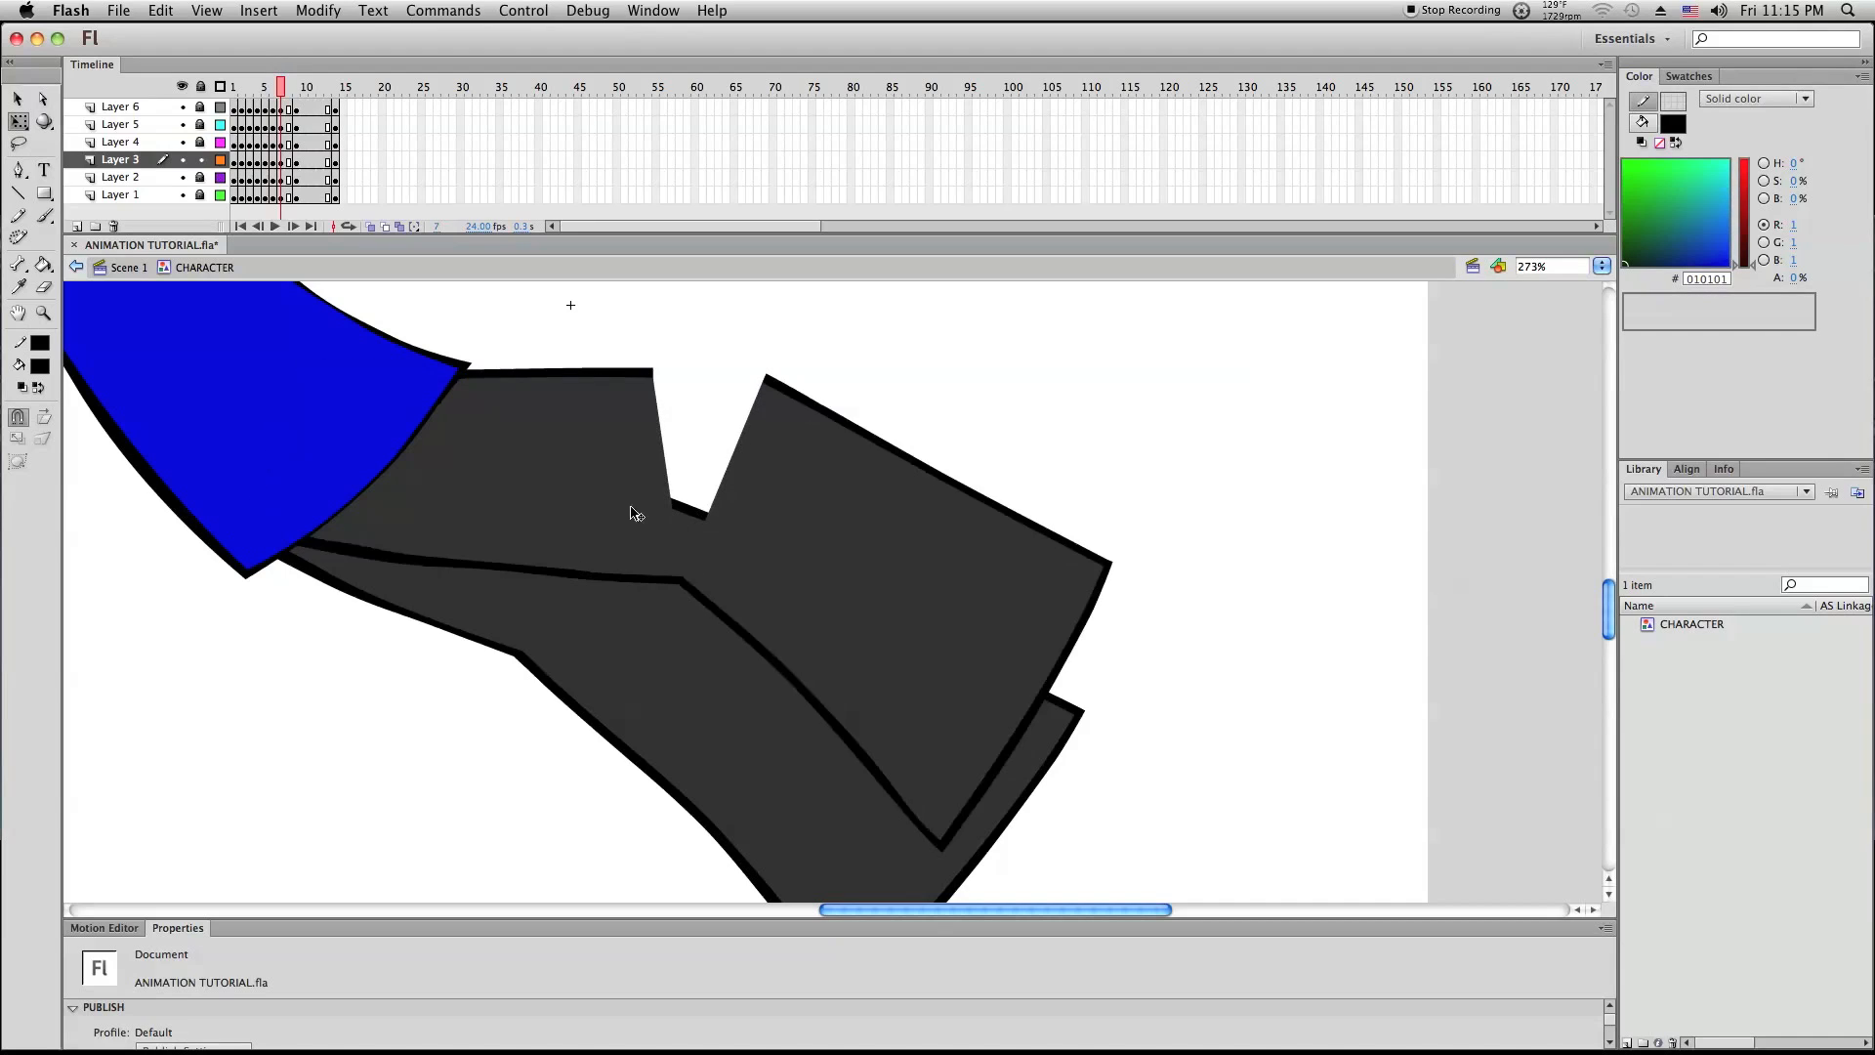
Close the notch in the front trouser leg's upper outline and fill, then view the whole character
{"action": "left_click_drag", "start_coordinate": [654, 373], "coordinate": [709, 374]}
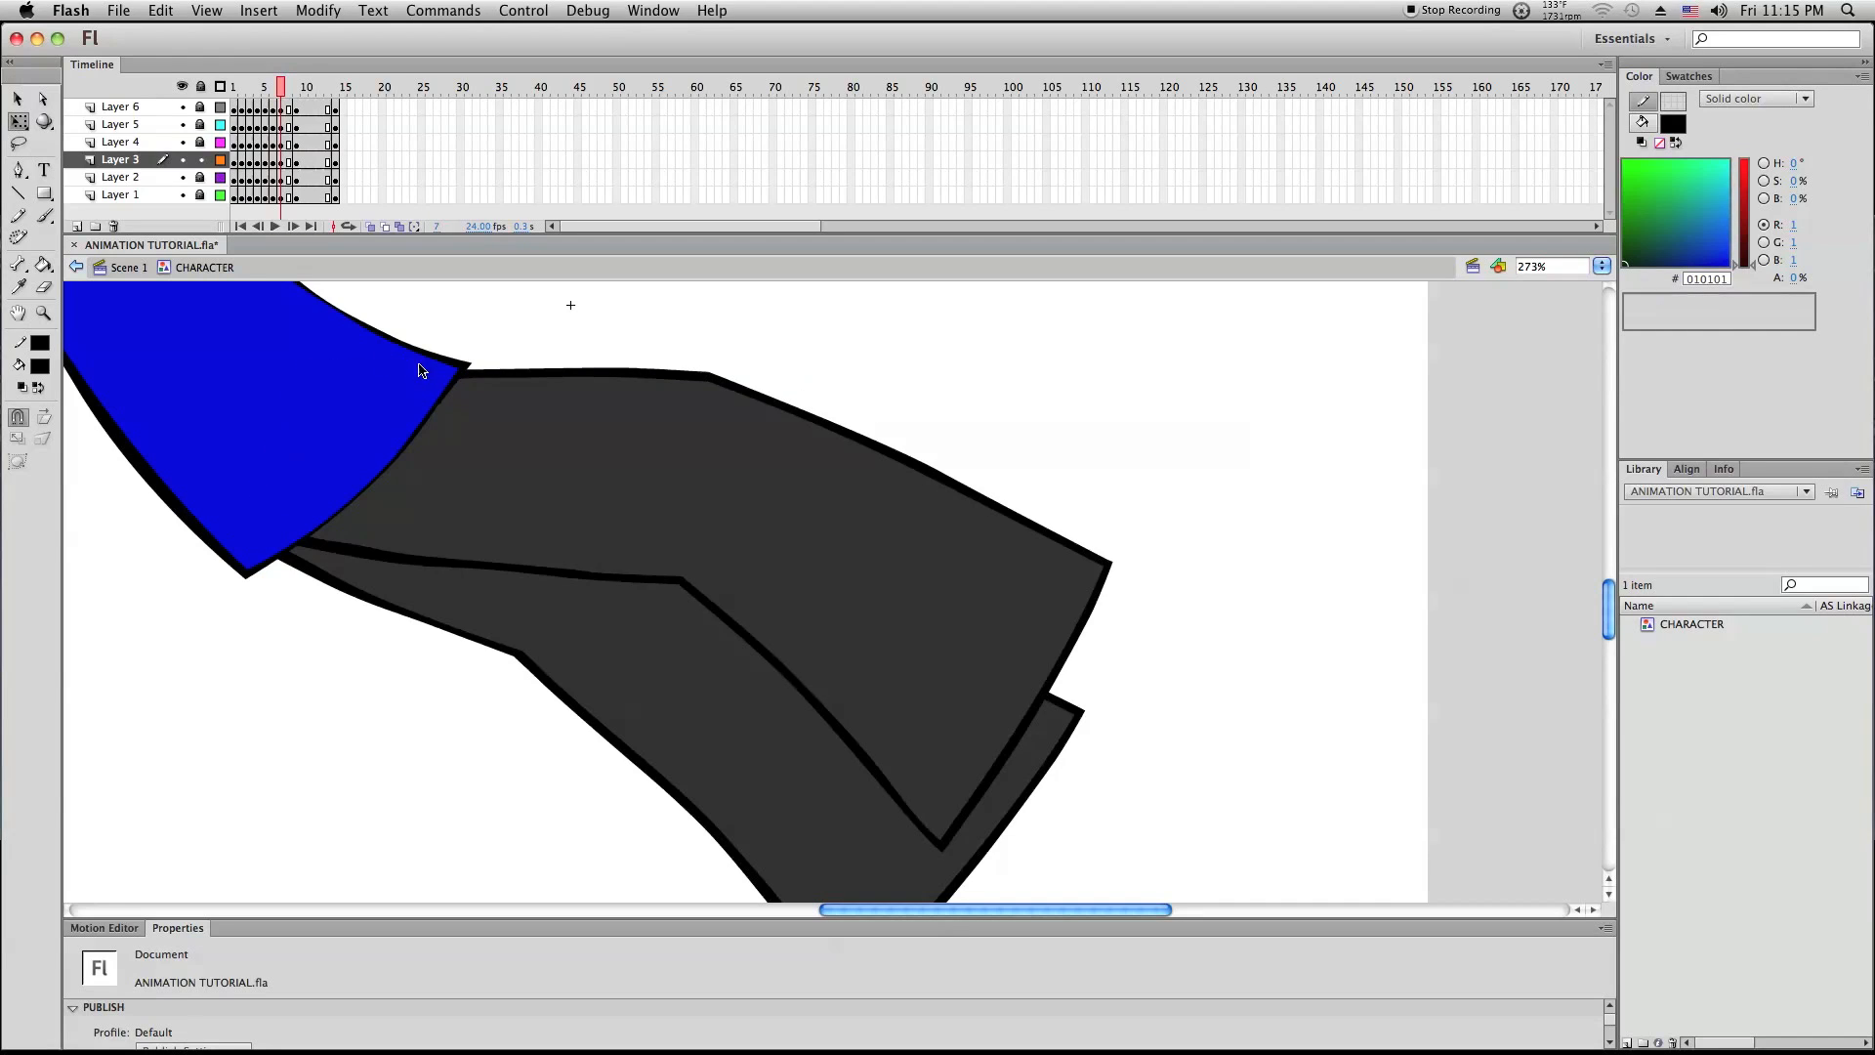
{"action": "scroll", "coordinate": [340, 486], "scroll_direction": "down", "scroll_amount": 3}
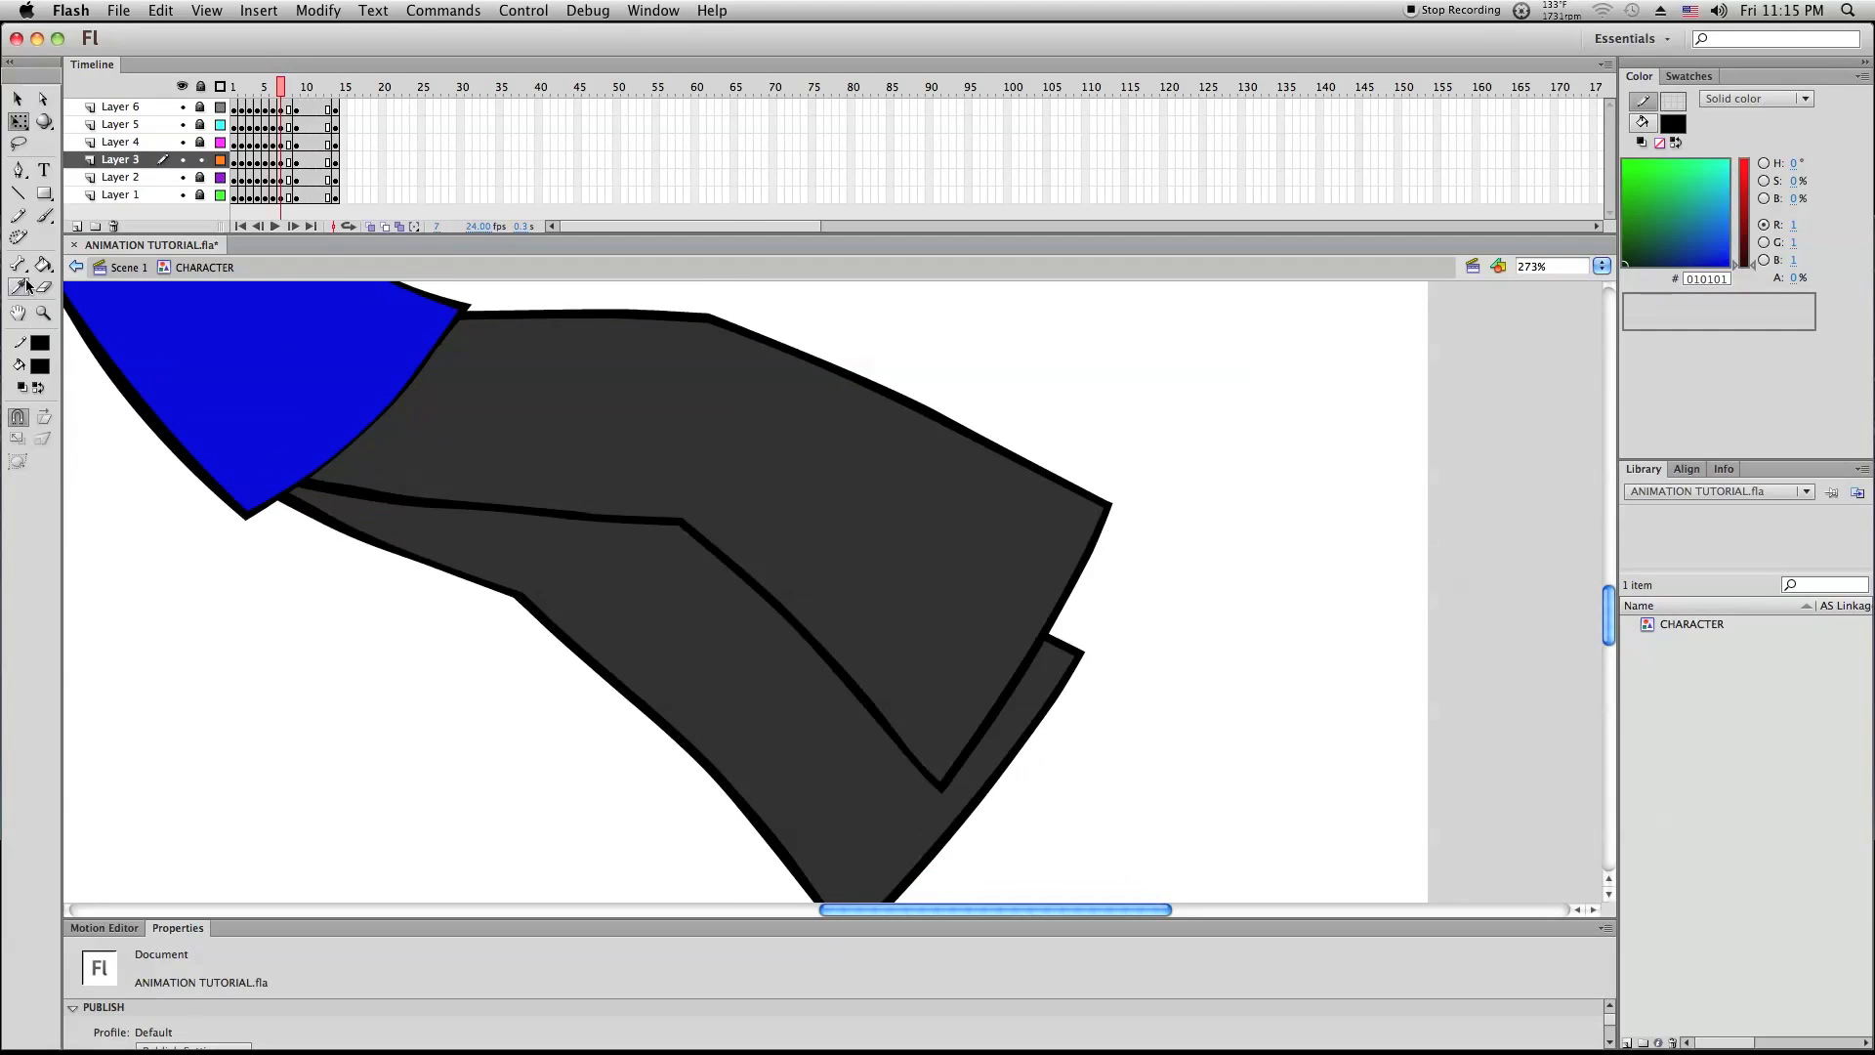
{"action": "left_click", "coordinate": [43, 313]}
{"action": "left_click", "coordinate": [427, 419], "text": "alt"}
{"action": "left_click", "coordinate": [662, 475], "text": "alt"}
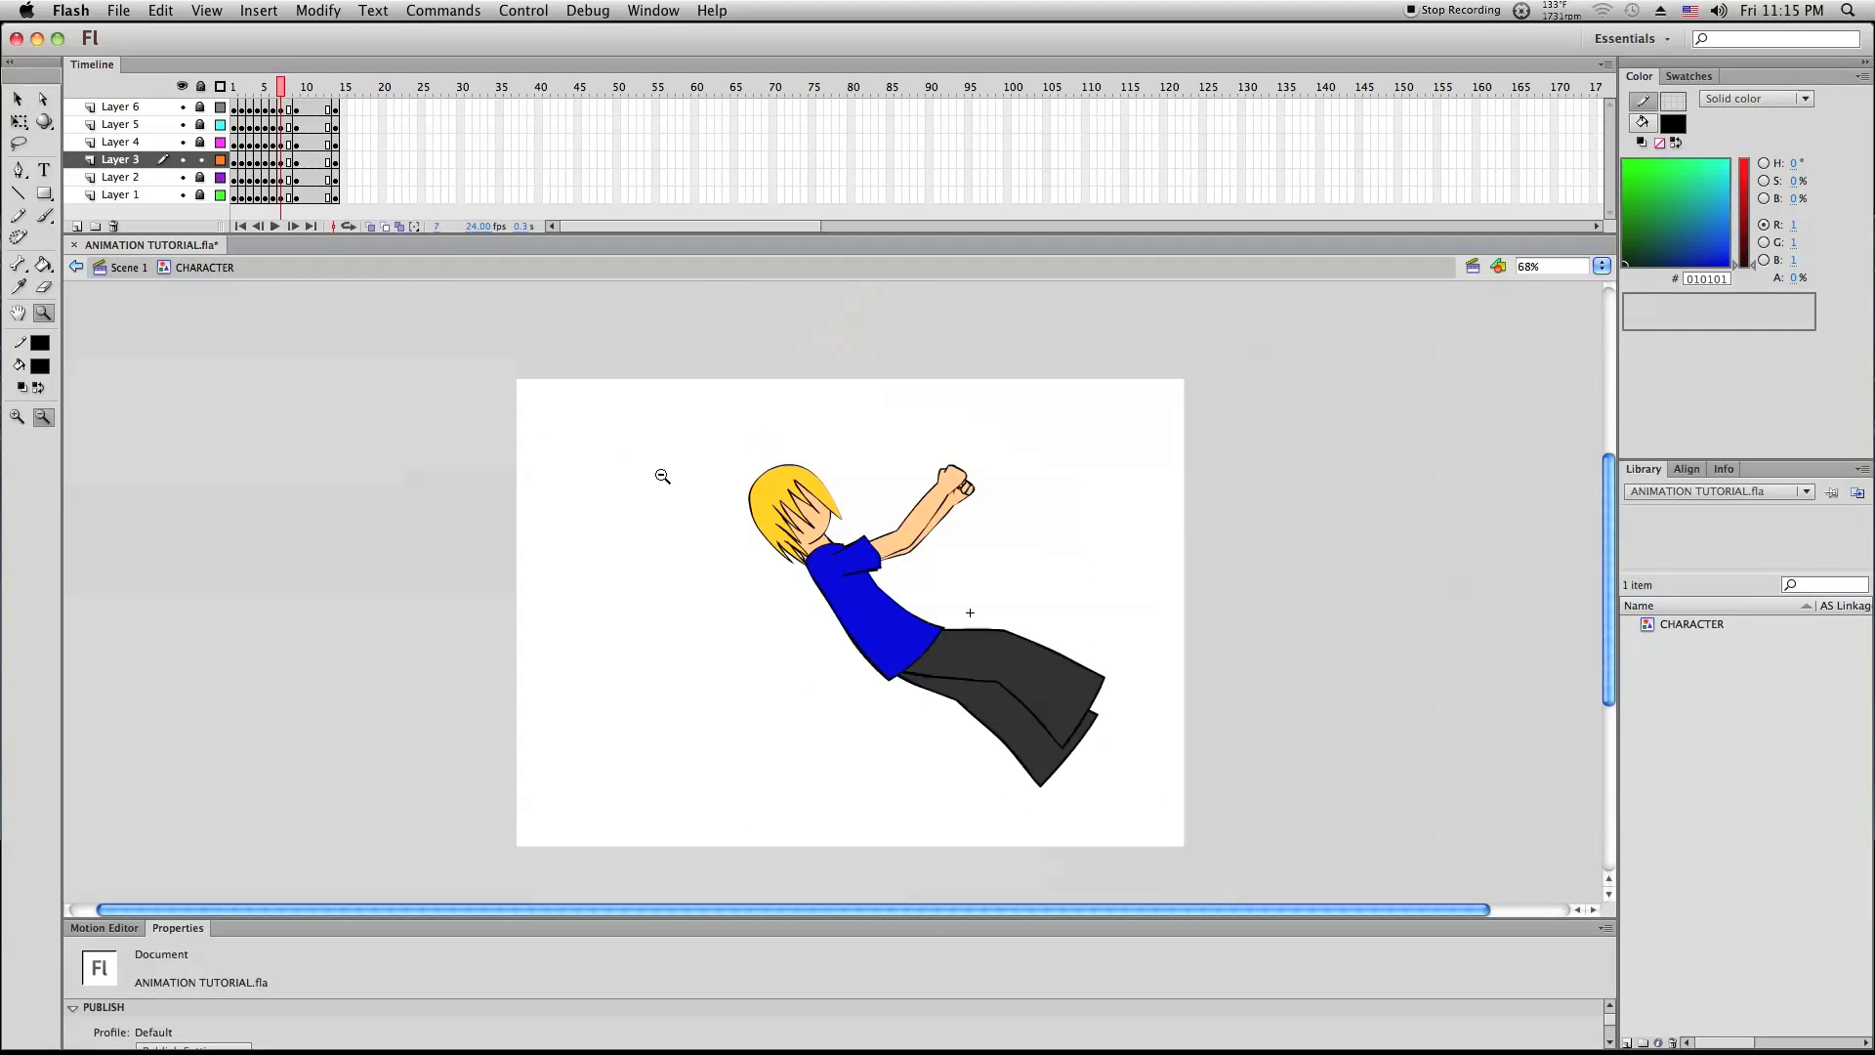
Stretch the front trouser leg on Layer 3 slightly wider toward the hem
{"action": "scroll", "coordinate": [781, 577], "scroll_direction": "up", "scroll_amount": 1}
{"action": "left_click_drag", "start_coordinate": [702, 503], "coordinate": [1173, 774]}
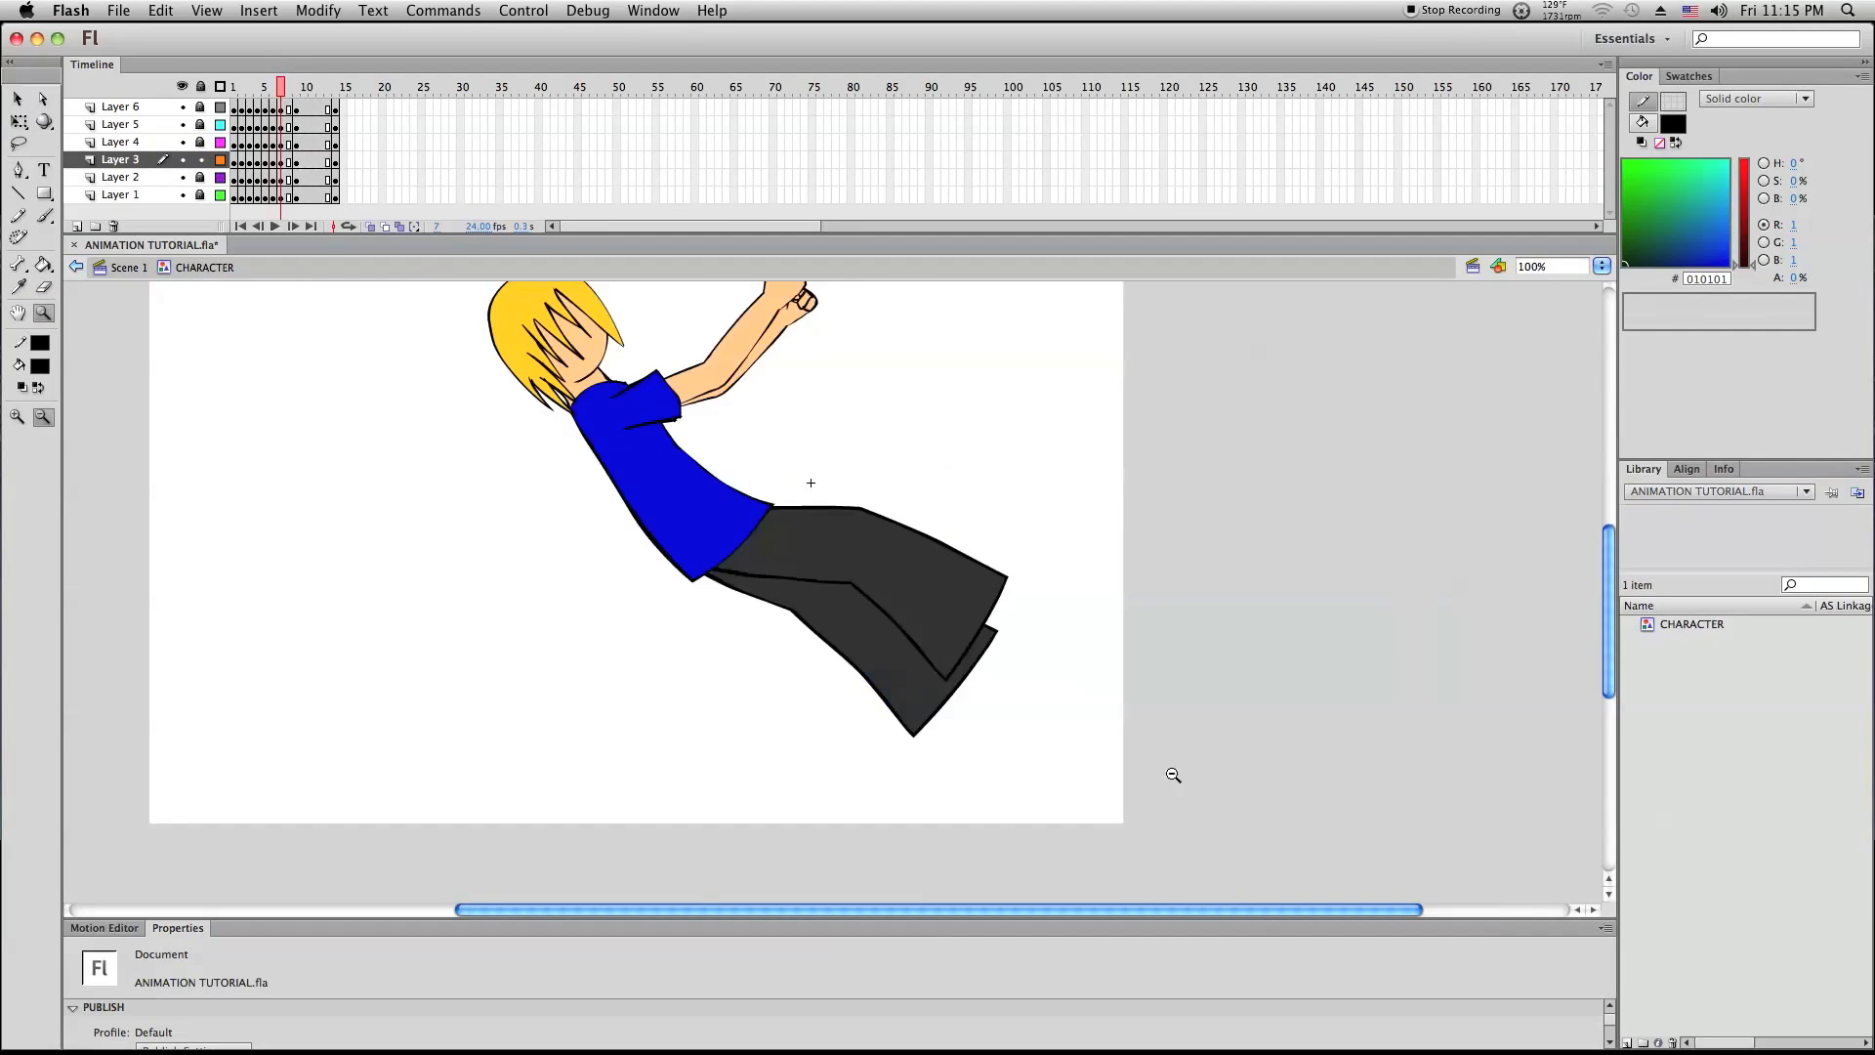
{"action": "left_click", "coordinate": [19, 121]}
{"action": "left_click", "coordinate": [154, 161]}
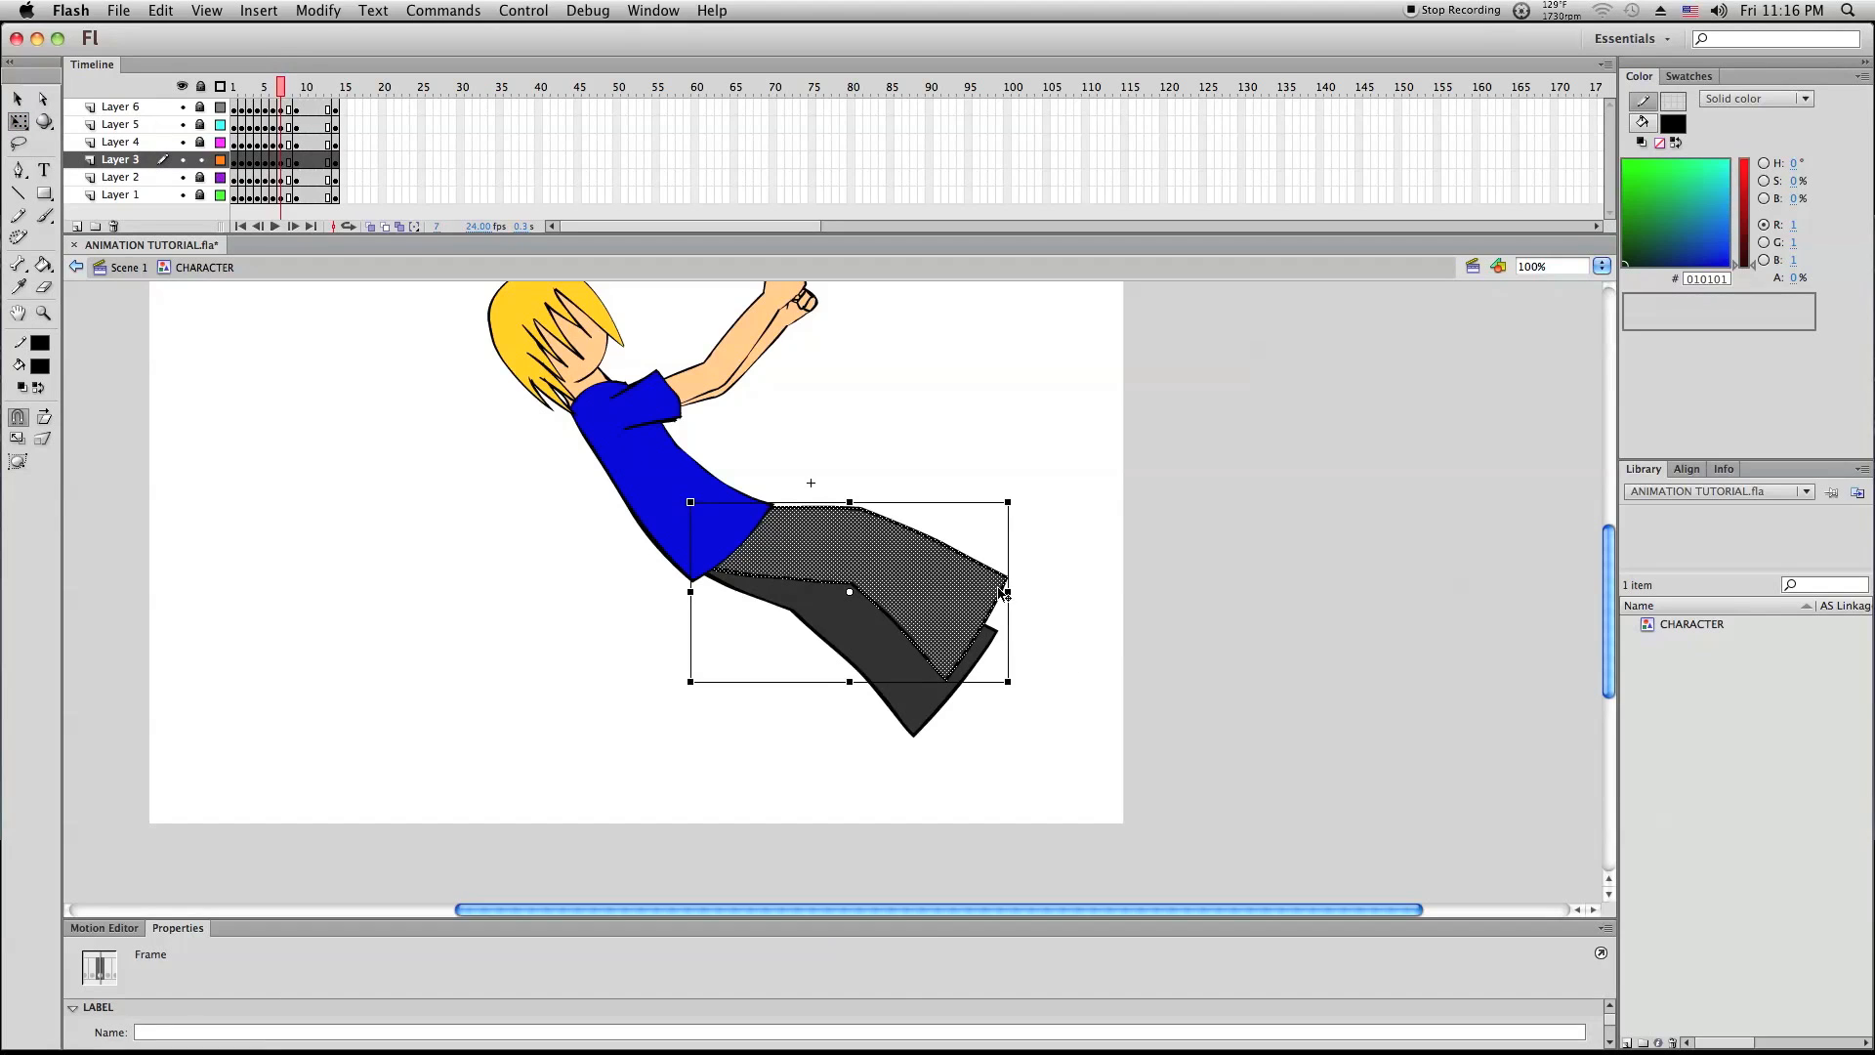
{"action": "left_click_drag", "start_coordinate": [1008, 591], "coordinate": [1016, 591]}
{"action": "left_click", "coordinate": [1154, 642]}
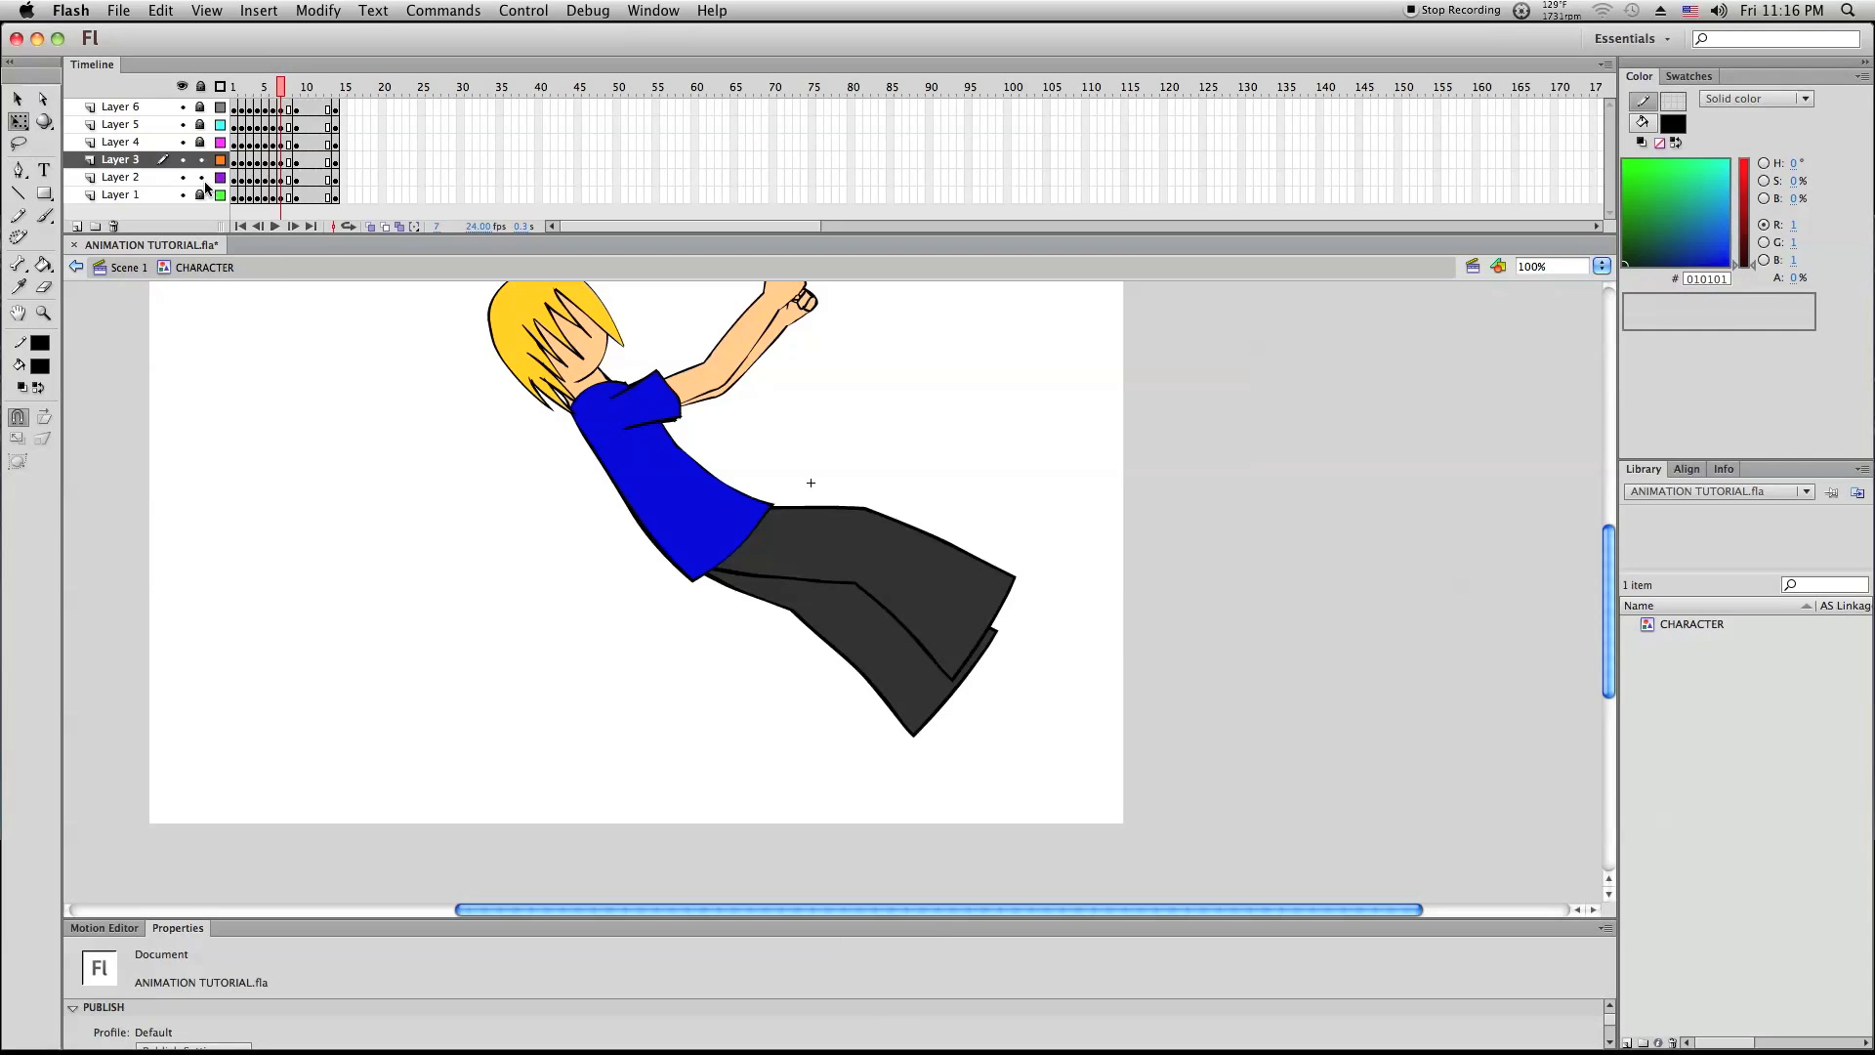
Scale the rear trouser leg on Layer 2 slightly so its hem sits closer to the front leg's hem
{"action": "left_click", "coordinate": [171, 178]}
{"action": "left_click_drag", "start_coordinate": [998, 620], "coordinate": [989, 619]}
{"action": "left_click", "coordinate": [1069, 575]}
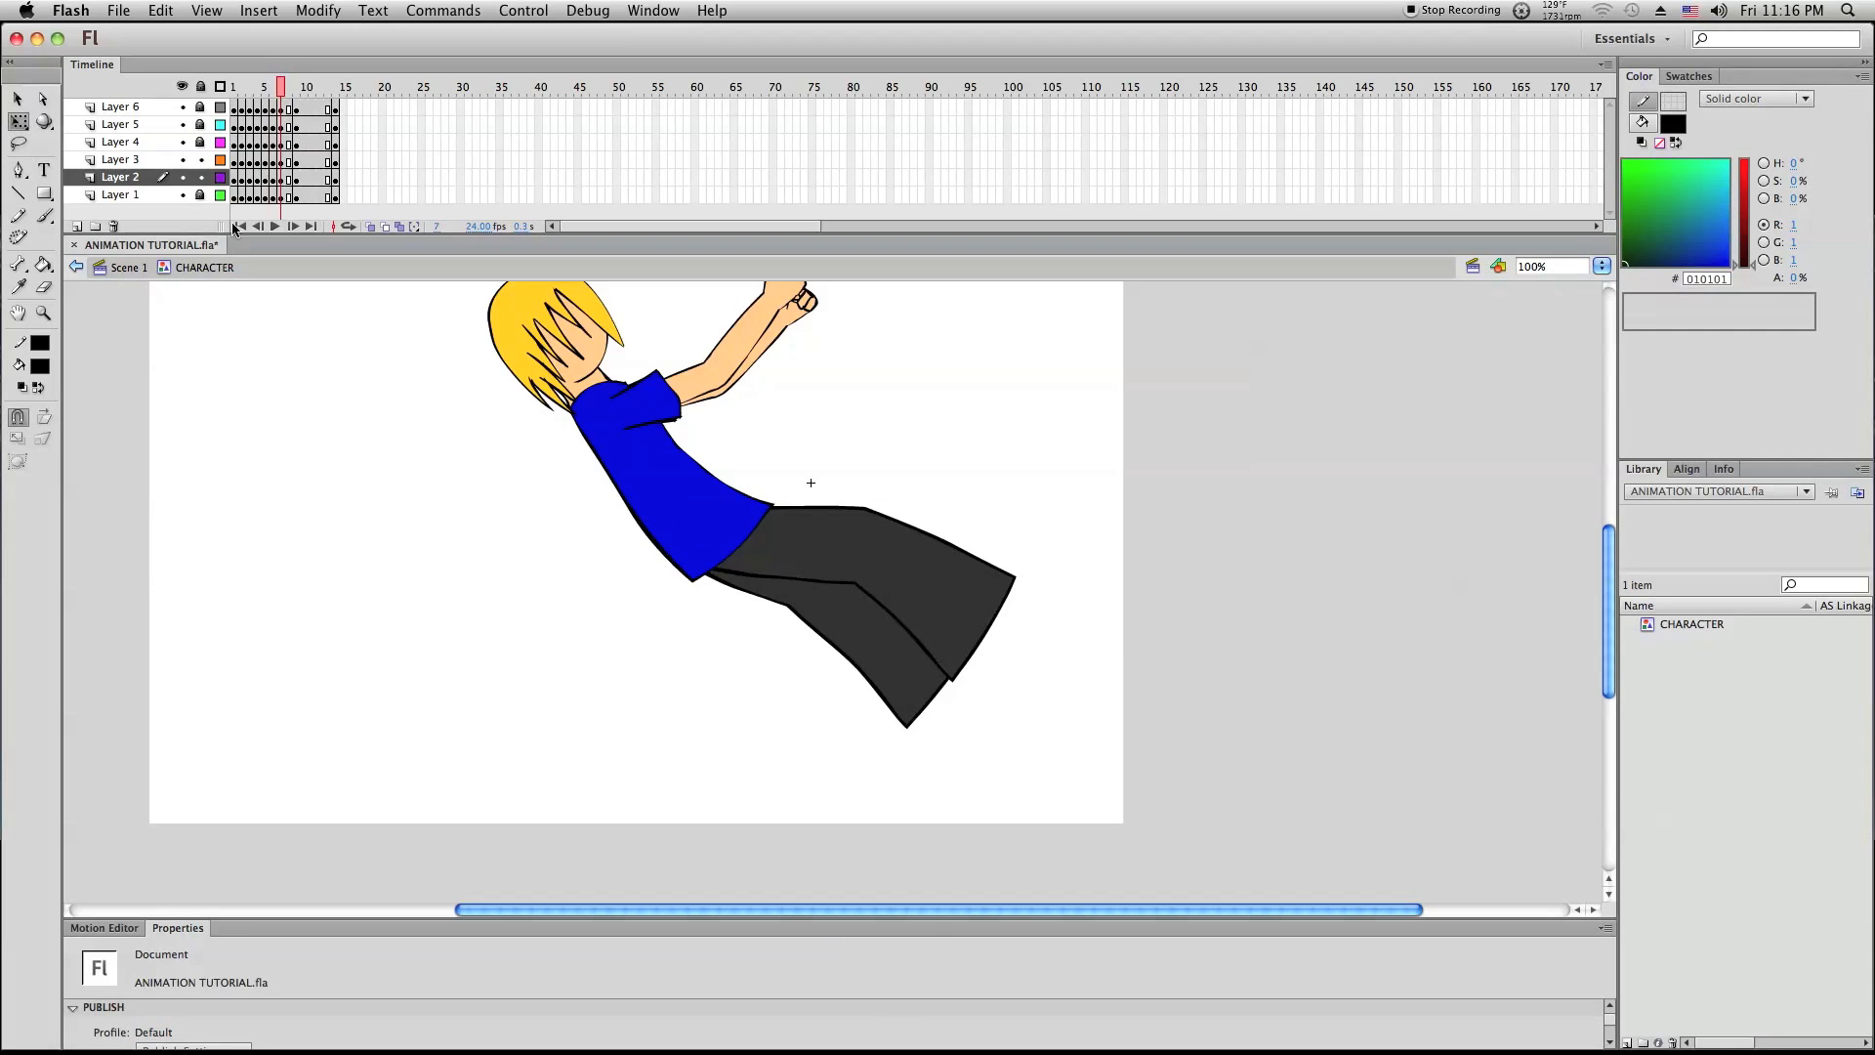
{"action": "left_click", "coordinate": [811, 649]}
{"action": "left_click_drag", "start_coordinate": [989, 609], "coordinate": [996, 610]}
{"action": "left_click", "coordinate": [1106, 618]}
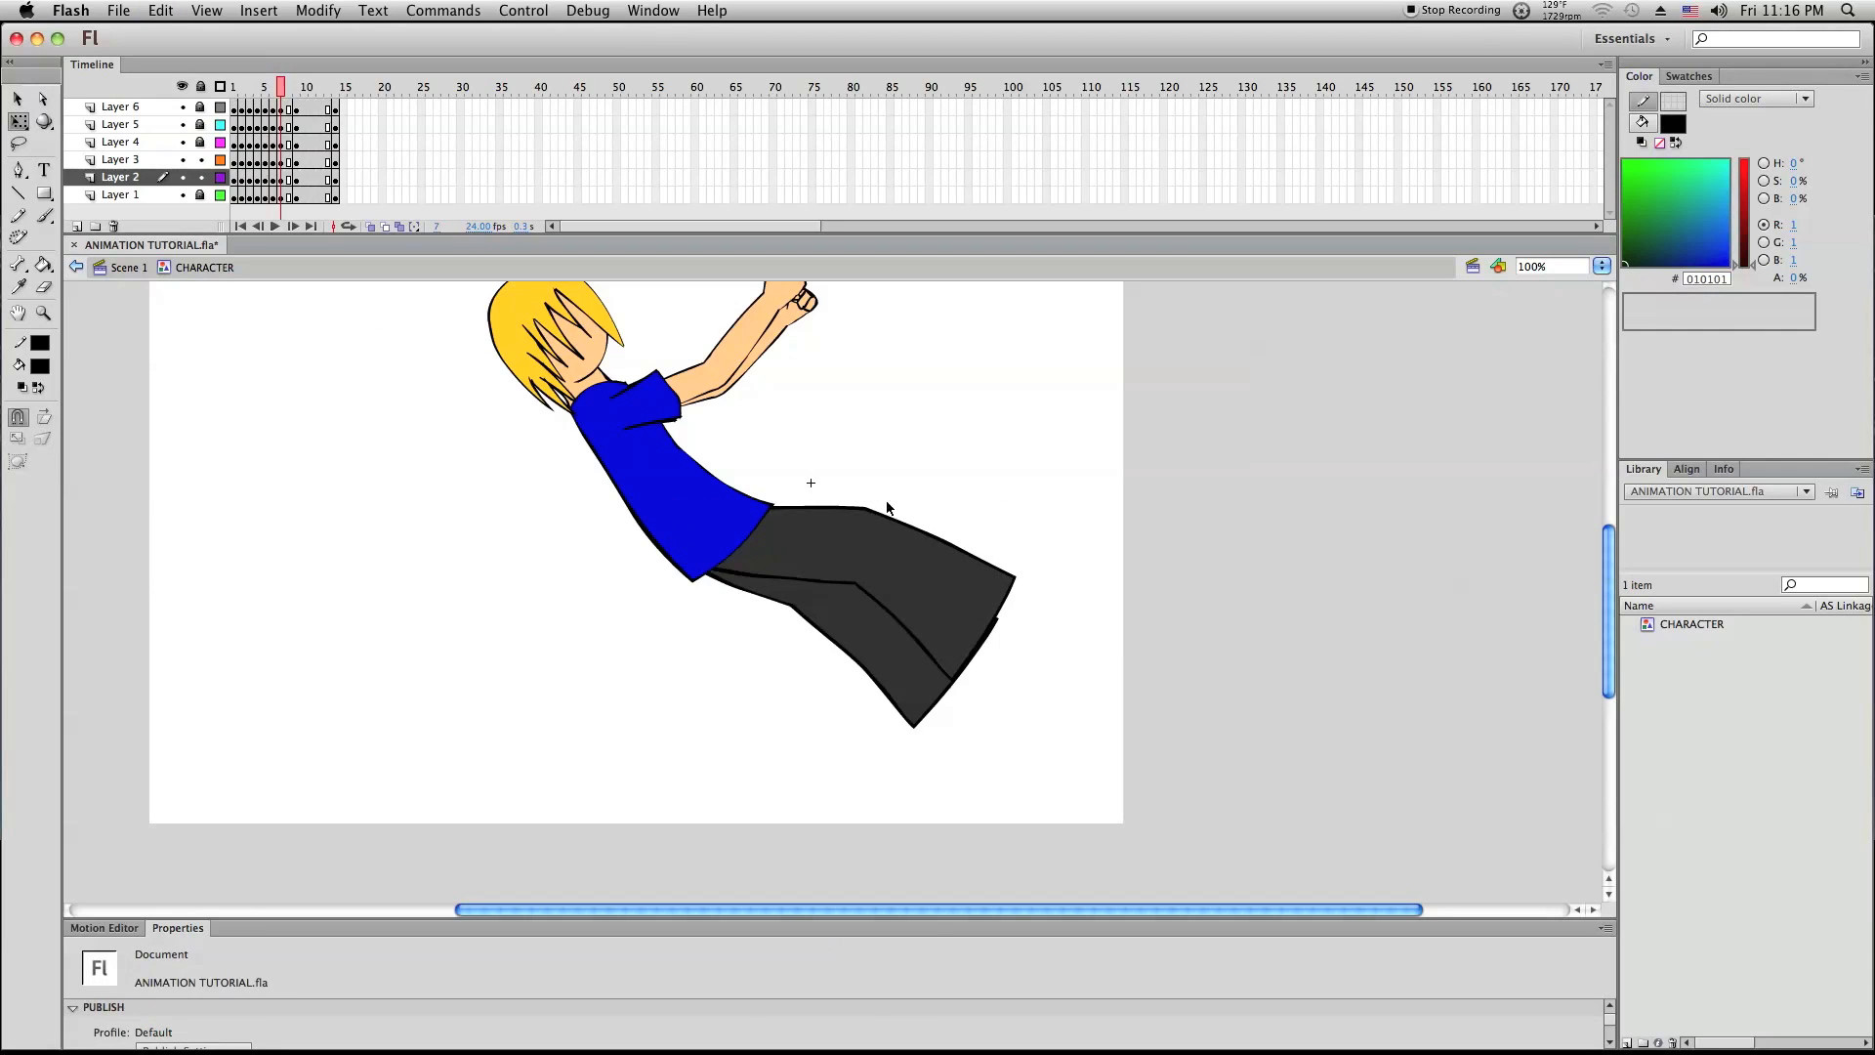
Unlock all layers, then turn on onion skinning with a shortened range after the current frame
{"action": "scroll", "coordinate": [693, 407], "scroll_direction": "up", "scroll_amount": 2}
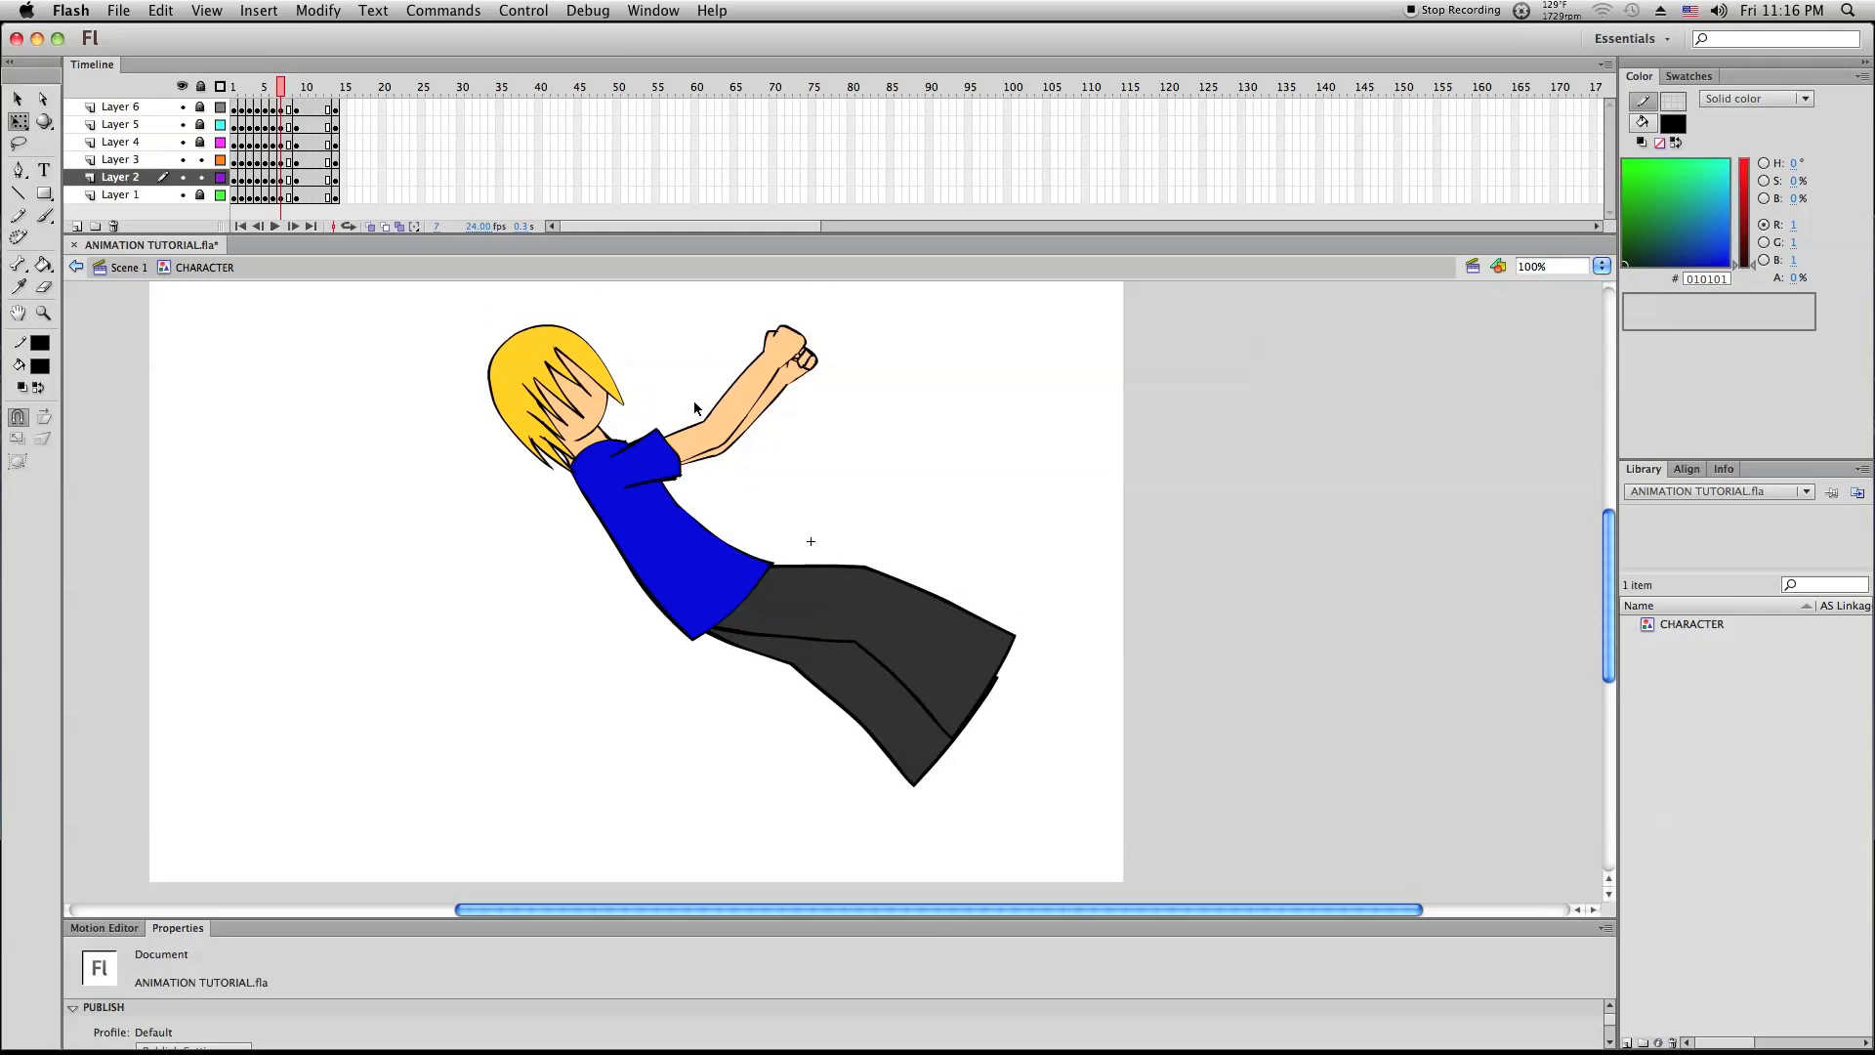
{"action": "left_click", "coordinate": [201, 90]}
{"action": "mouse_move", "coordinate": [280, 85]}
{"action": "left_mouse_down"}
{"action": "mouse_move", "coordinate": [265, 86]}
{"action": "mouse_move", "coordinate": [284, 87]}
{"action": "left_mouse_up"}
{"action": "left_click_drag", "start_coordinate": [280, 88], "coordinate": [282, 89]}
{"action": "left_click", "coordinate": [333, 226]}
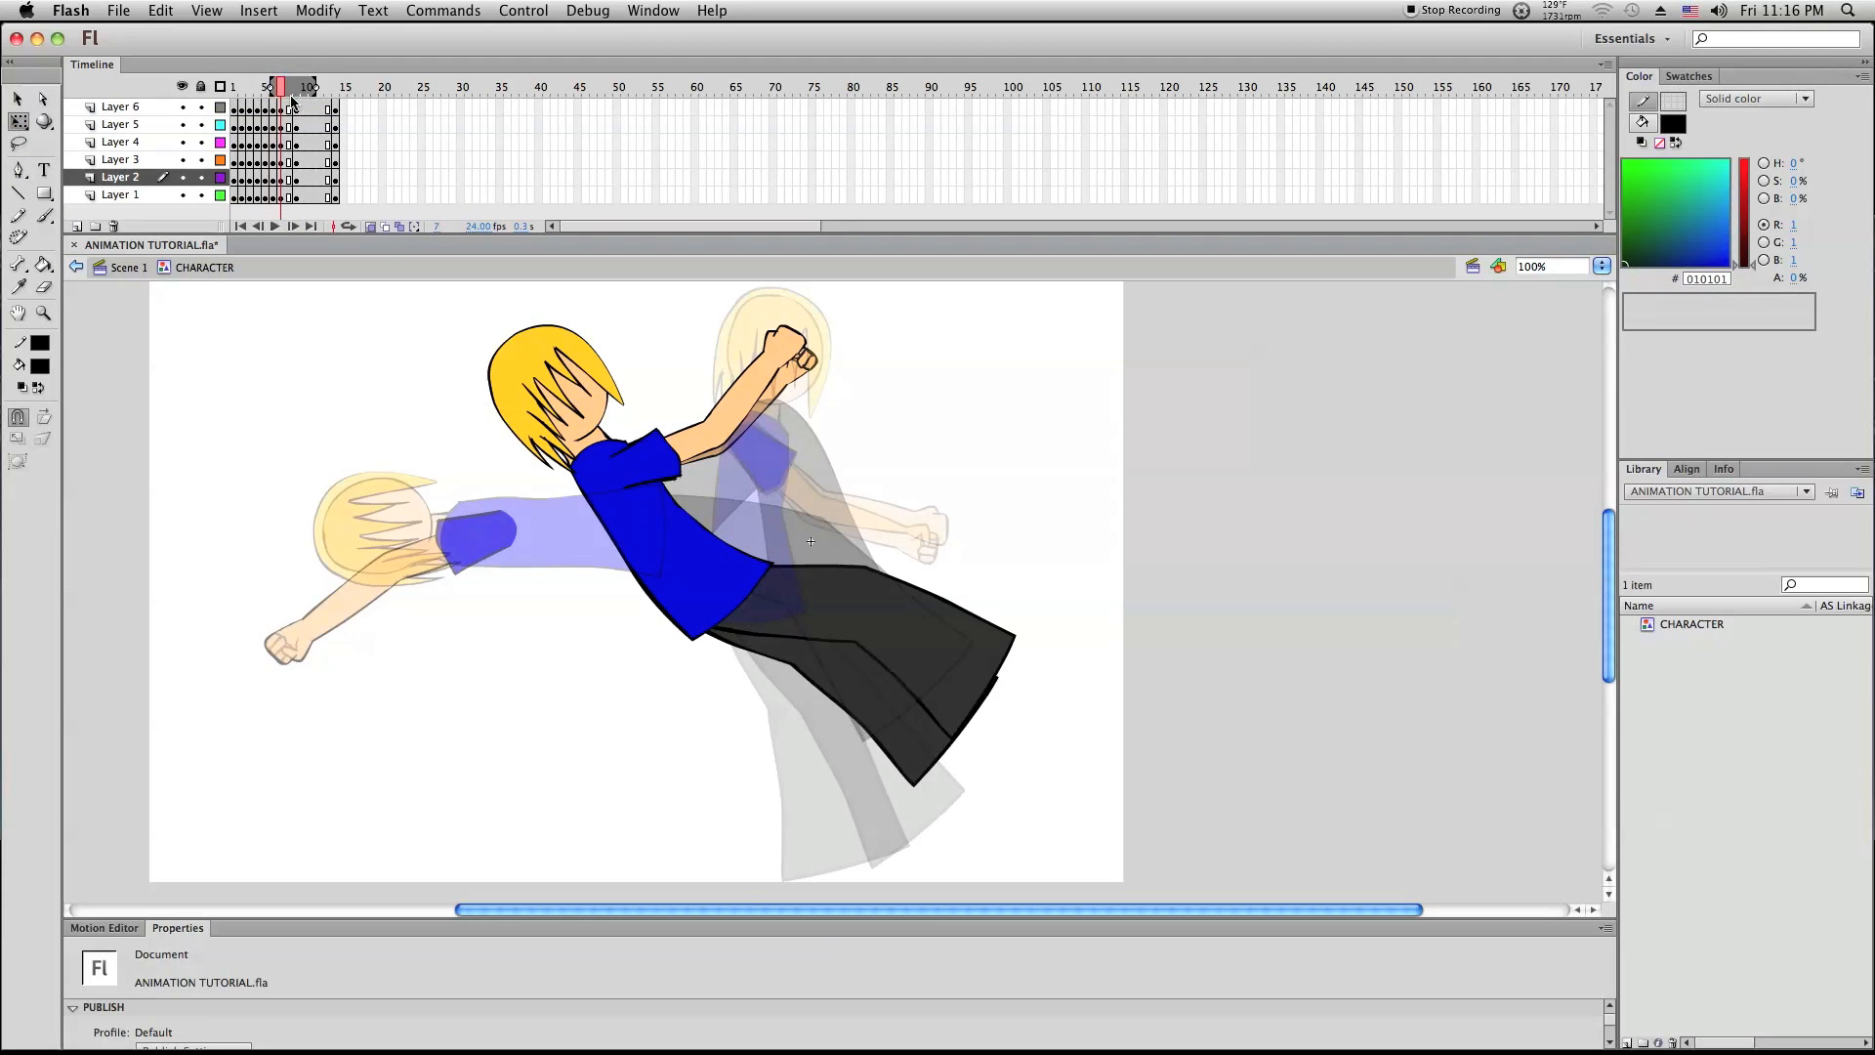
{"action": "left_click_drag", "start_coordinate": [315, 89], "coordinate": [301, 94]}
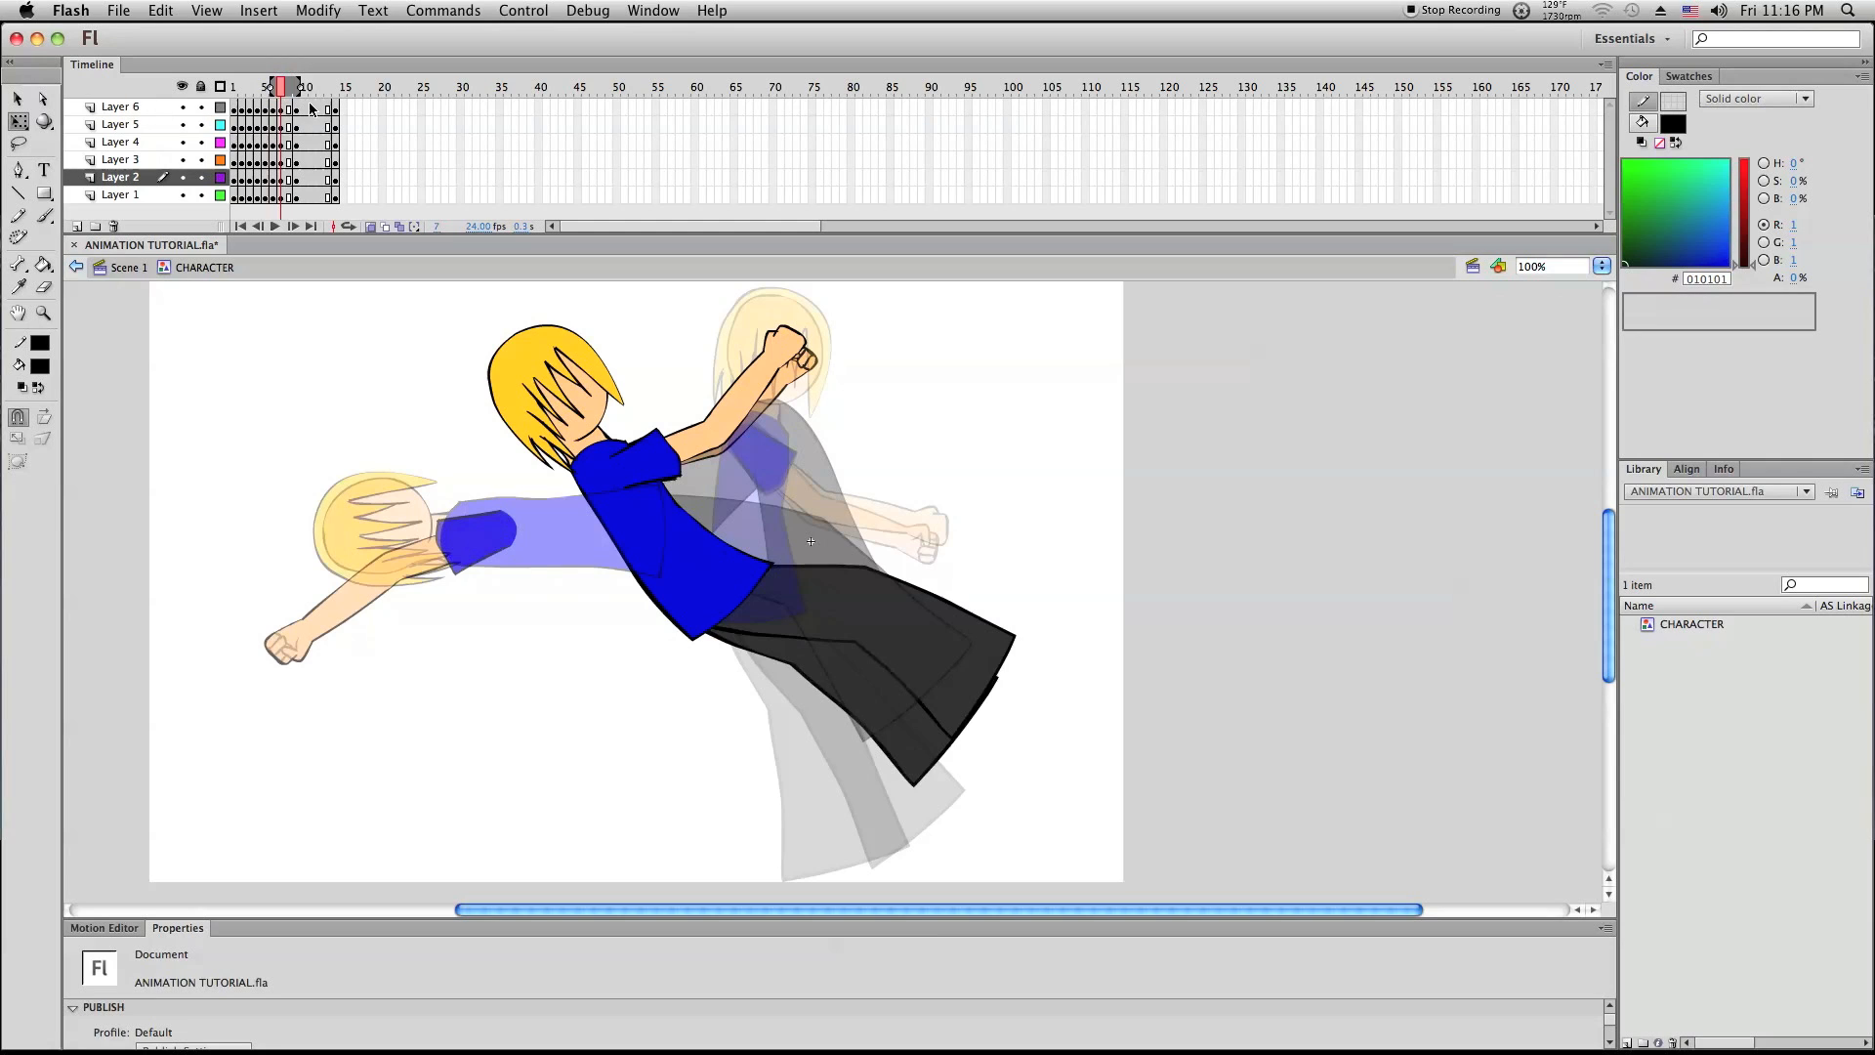
Lock every layer except the arm layers, Layer 6 and Layer 1
{"action": "left_click", "coordinate": [202, 88]}
{"action": "left_click", "coordinate": [201, 107]}
{"action": "left_click", "coordinate": [200, 194]}
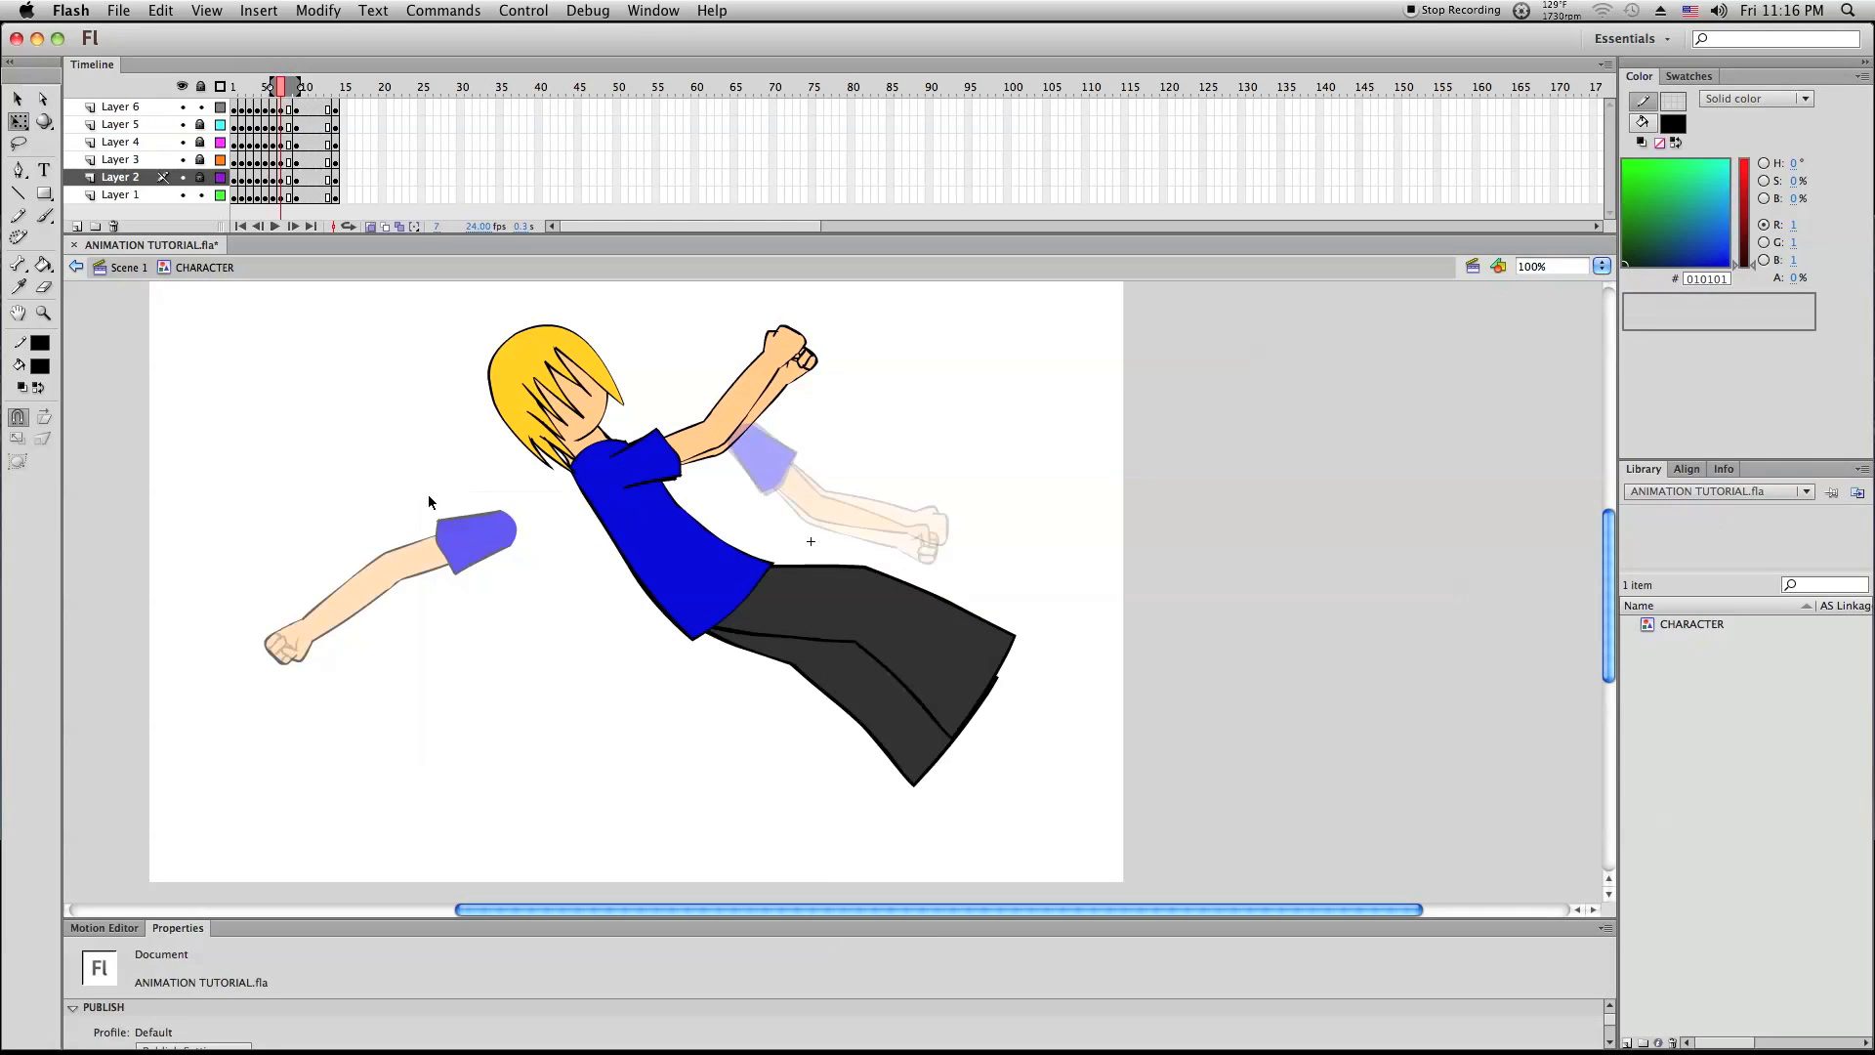
Select both arms, rotate them slightly counterclockwise and move them back onto the shoulder
{"action": "right_click", "coordinate": [431, 496]}
{"action": "left_click", "coordinate": [525, 598]}
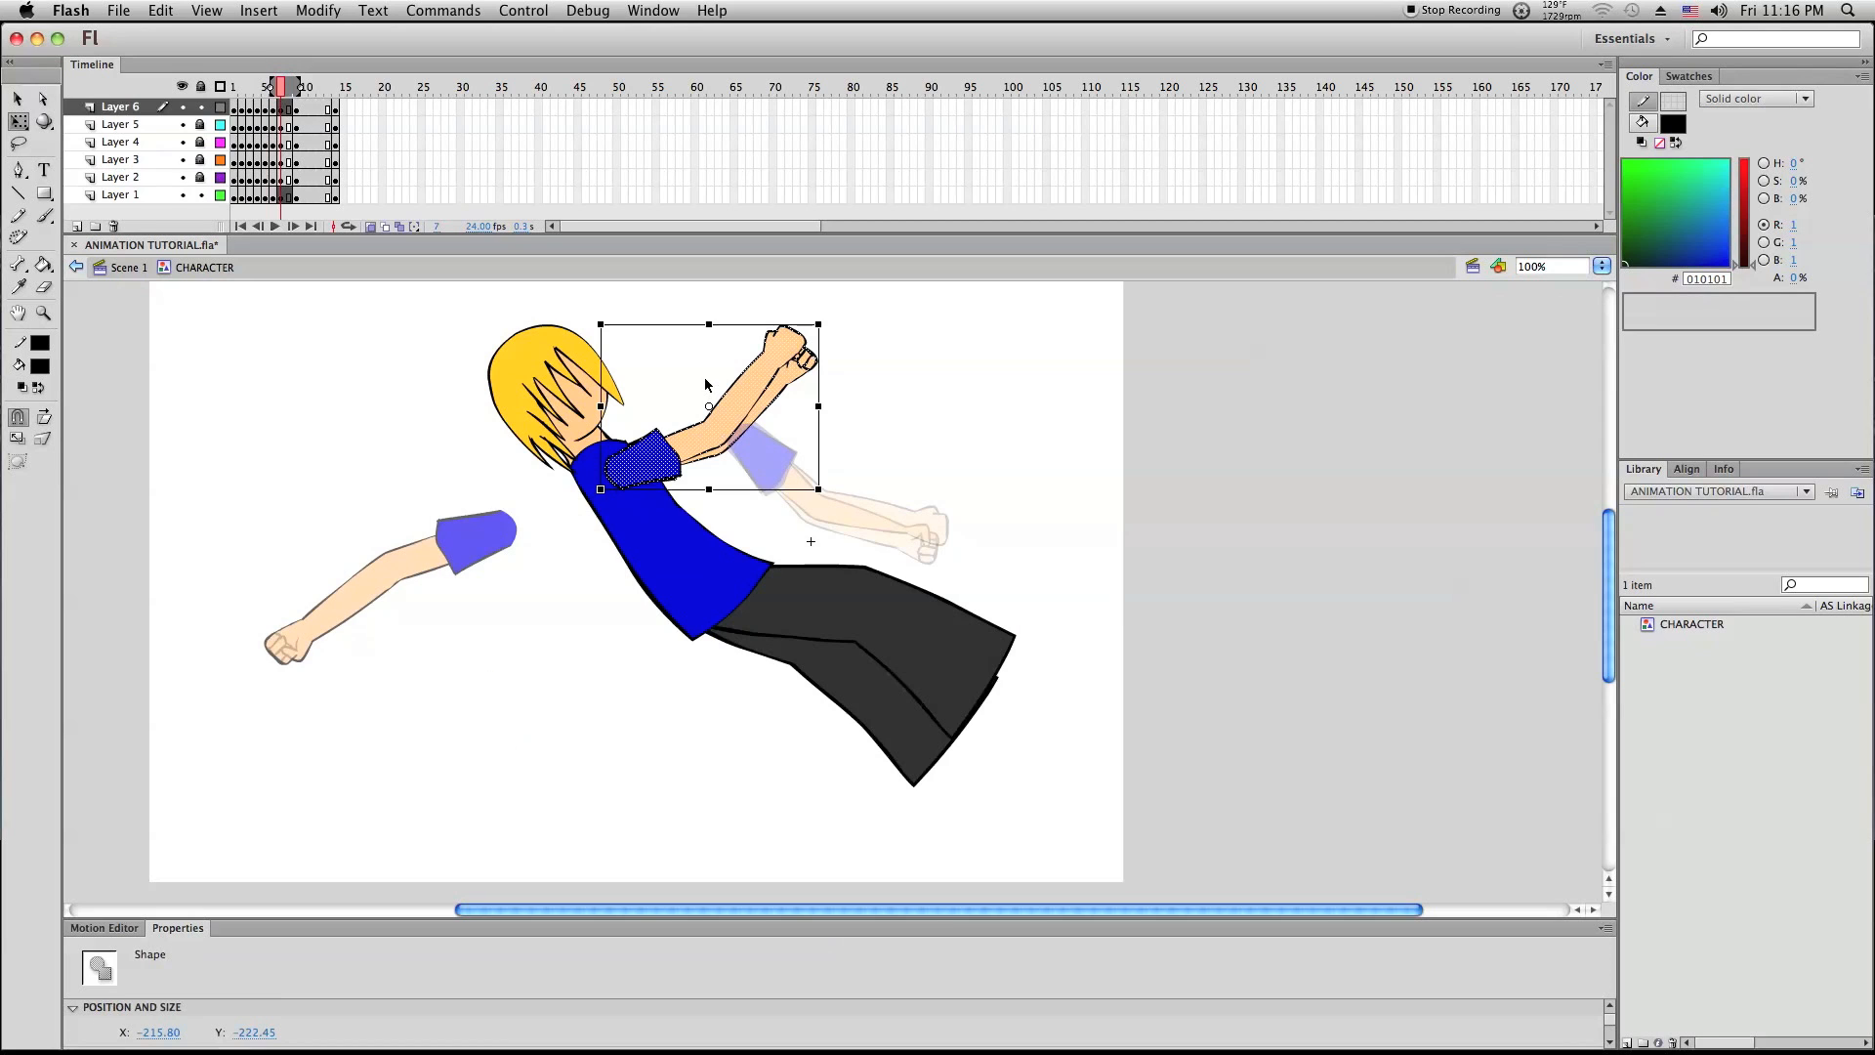
{"action": "left_click_drag", "start_coordinate": [825, 313], "coordinate": [812, 295]}
{"action": "left_click_drag", "start_coordinate": [754, 392], "coordinate": [713, 382]}
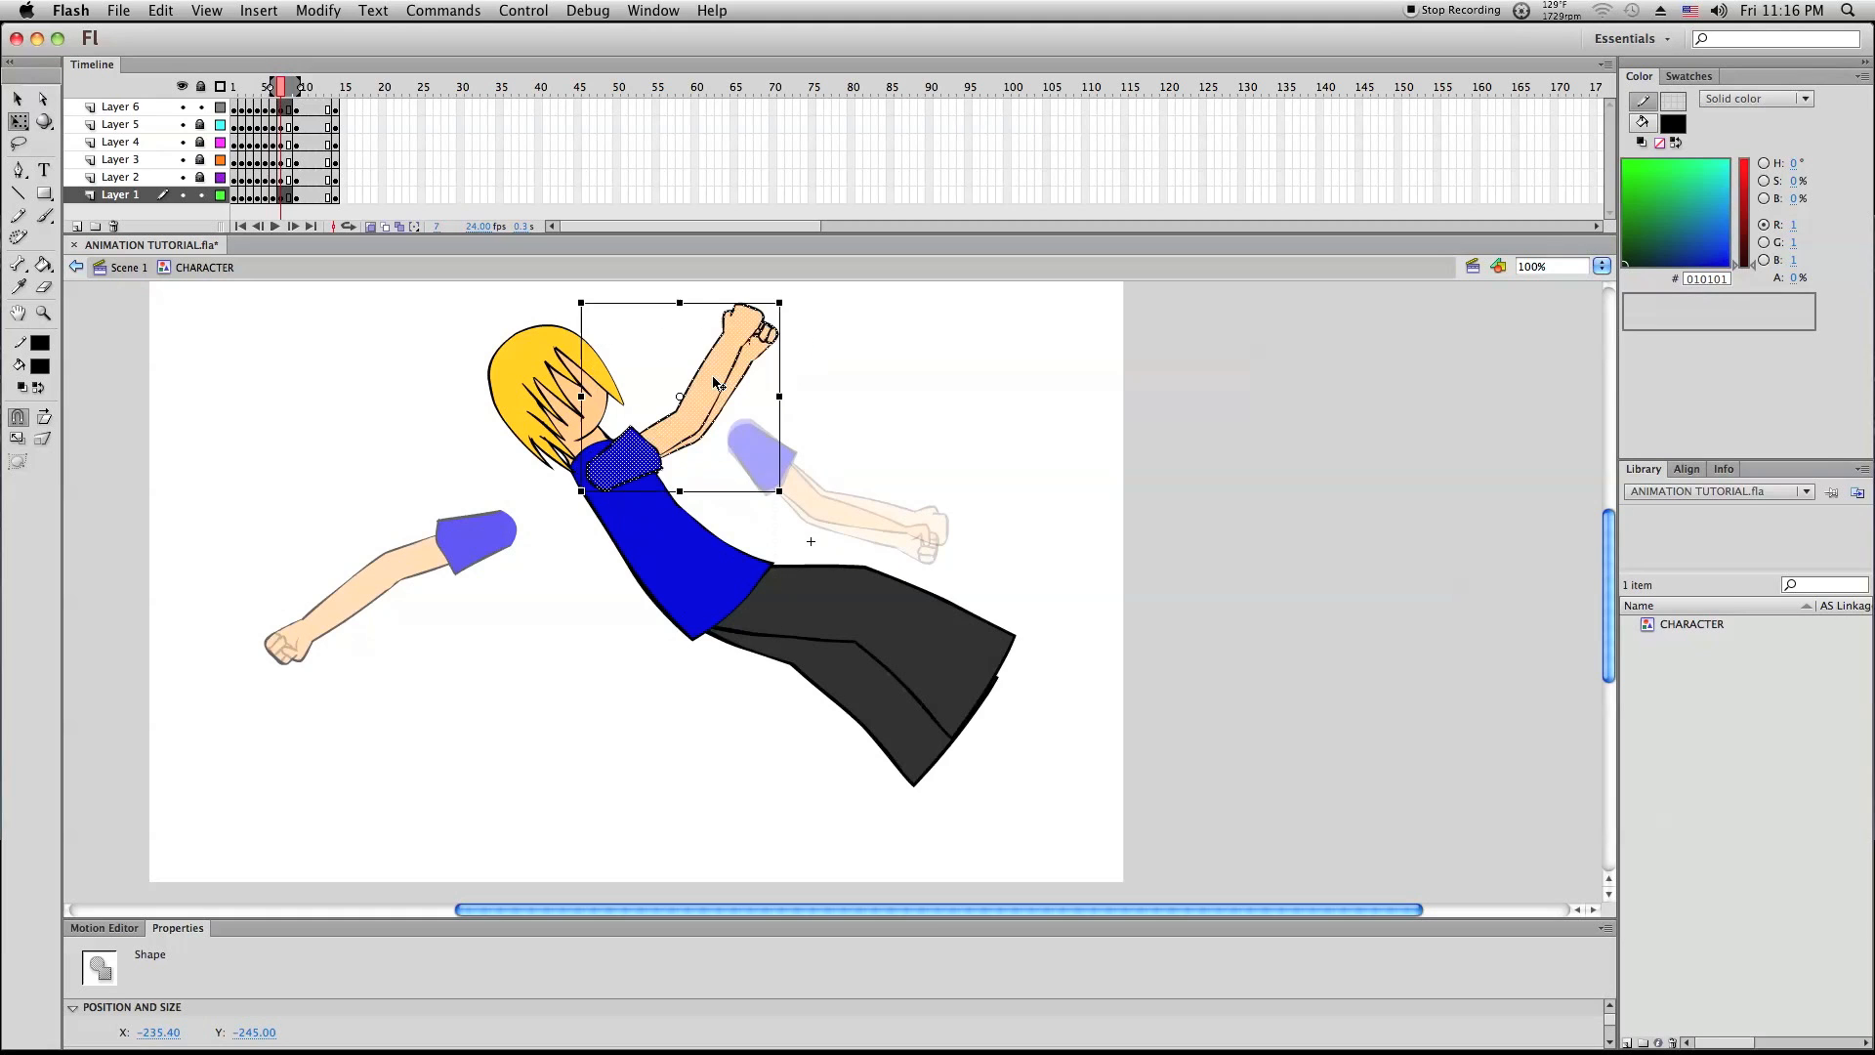
{"action": "left_click", "coordinate": [916, 422]}
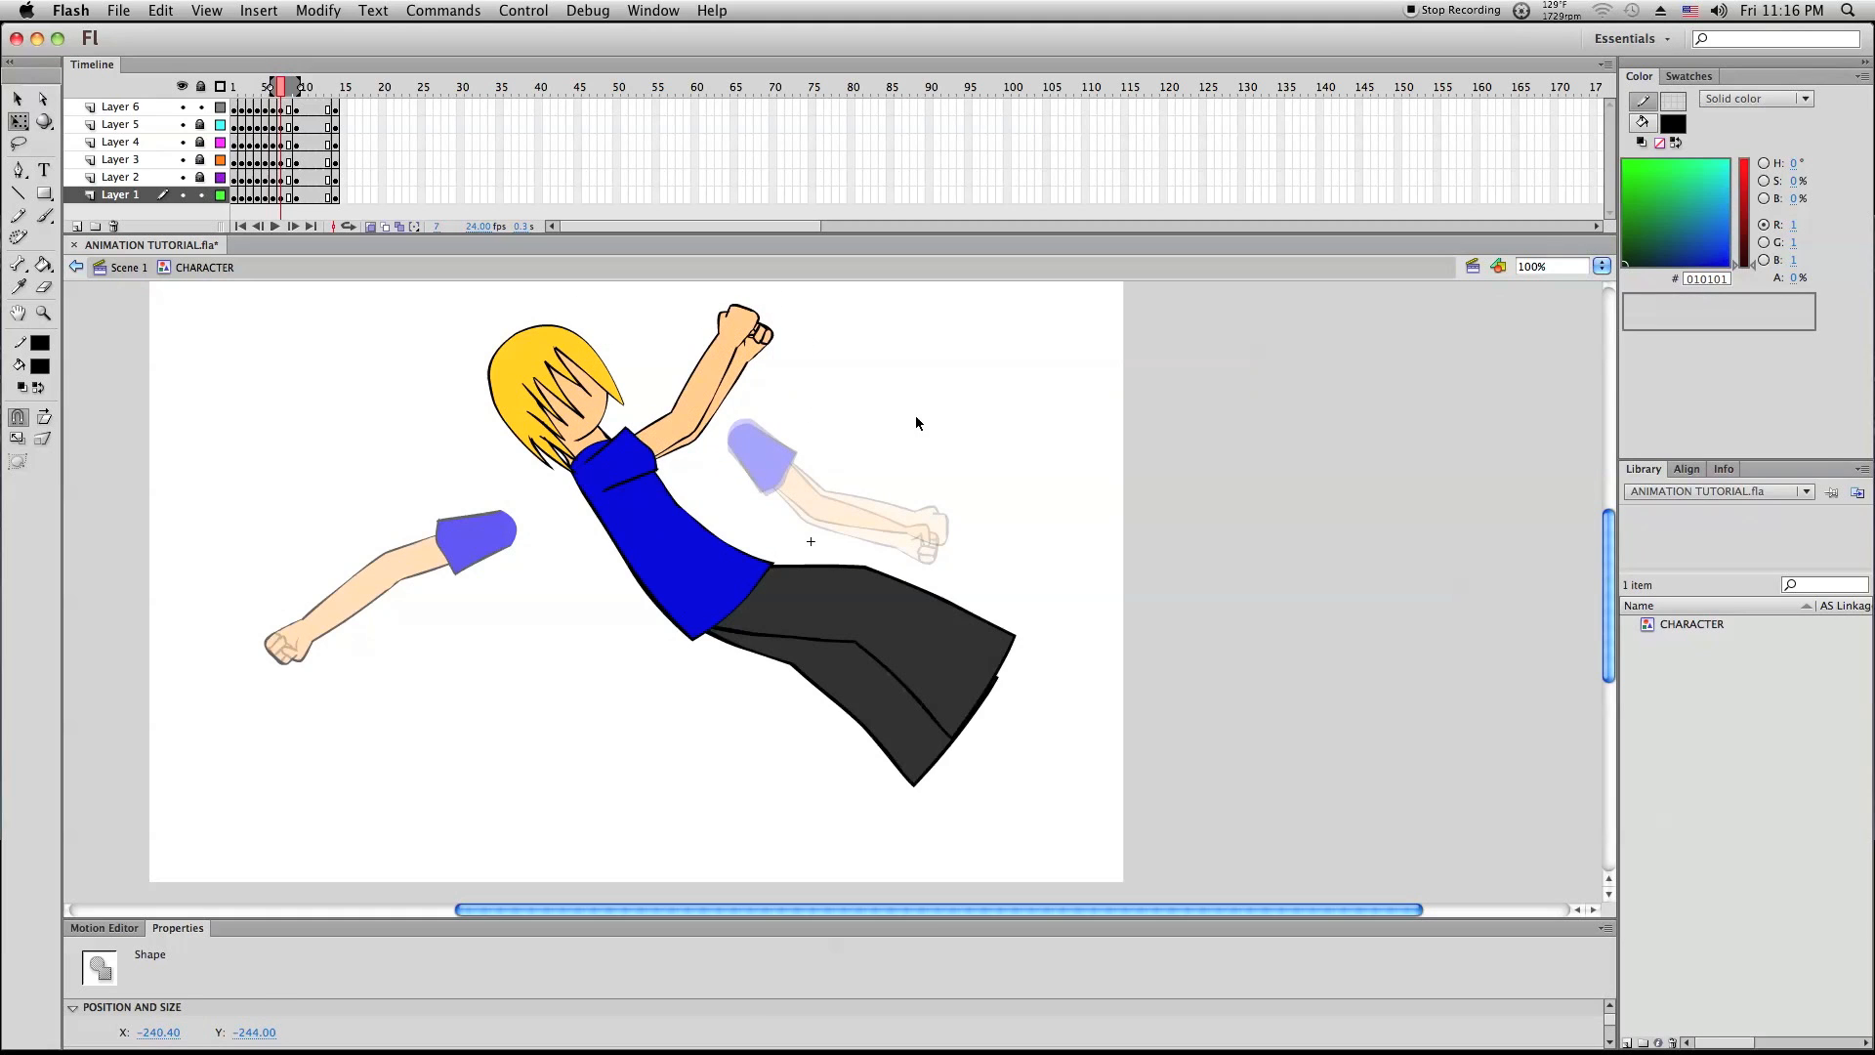
Compare the neighbouring frames and insert keyframes at frame 8 on all six layers
{"action": "scroll", "coordinate": [916, 423], "scroll_direction": "up", "scroll_amount": 1}
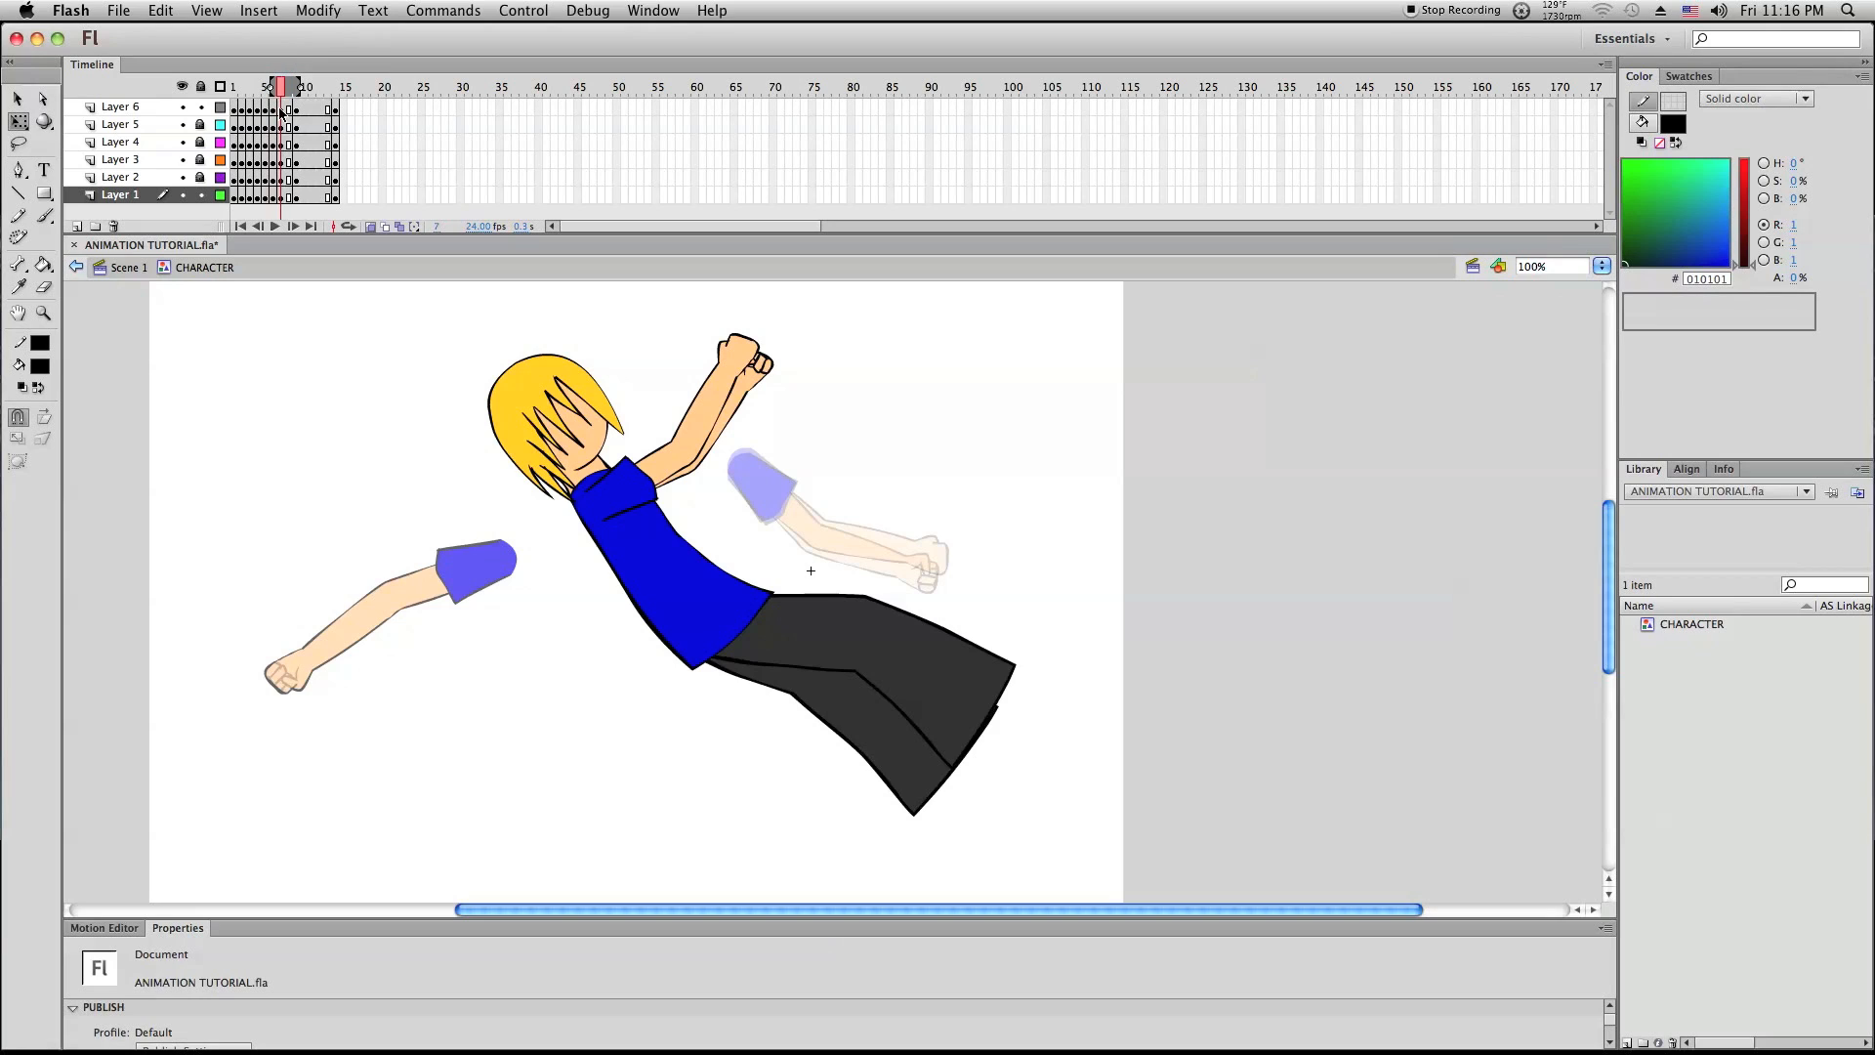
{"action": "left_click_drag", "start_coordinate": [282, 94], "coordinate": [289, 97]}
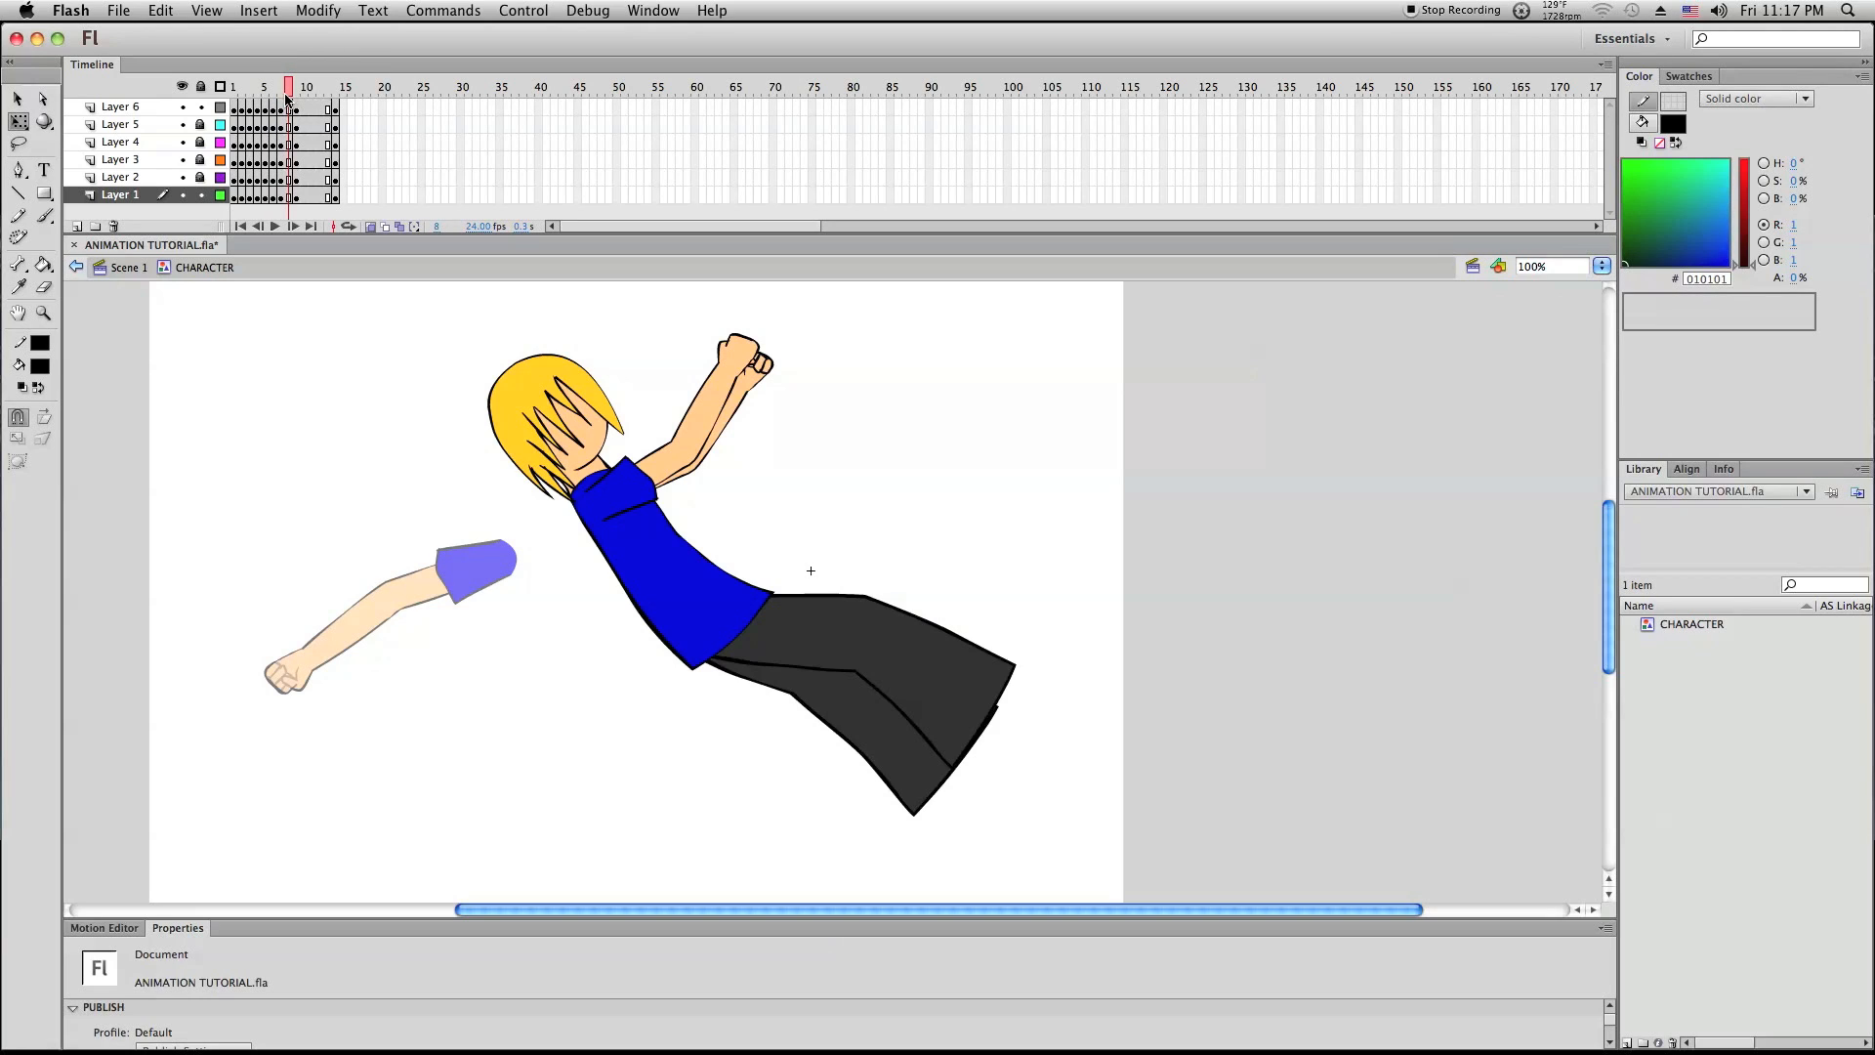
{"action": "left_click_drag", "start_coordinate": [288, 98], "coordinate": [296, 98]}
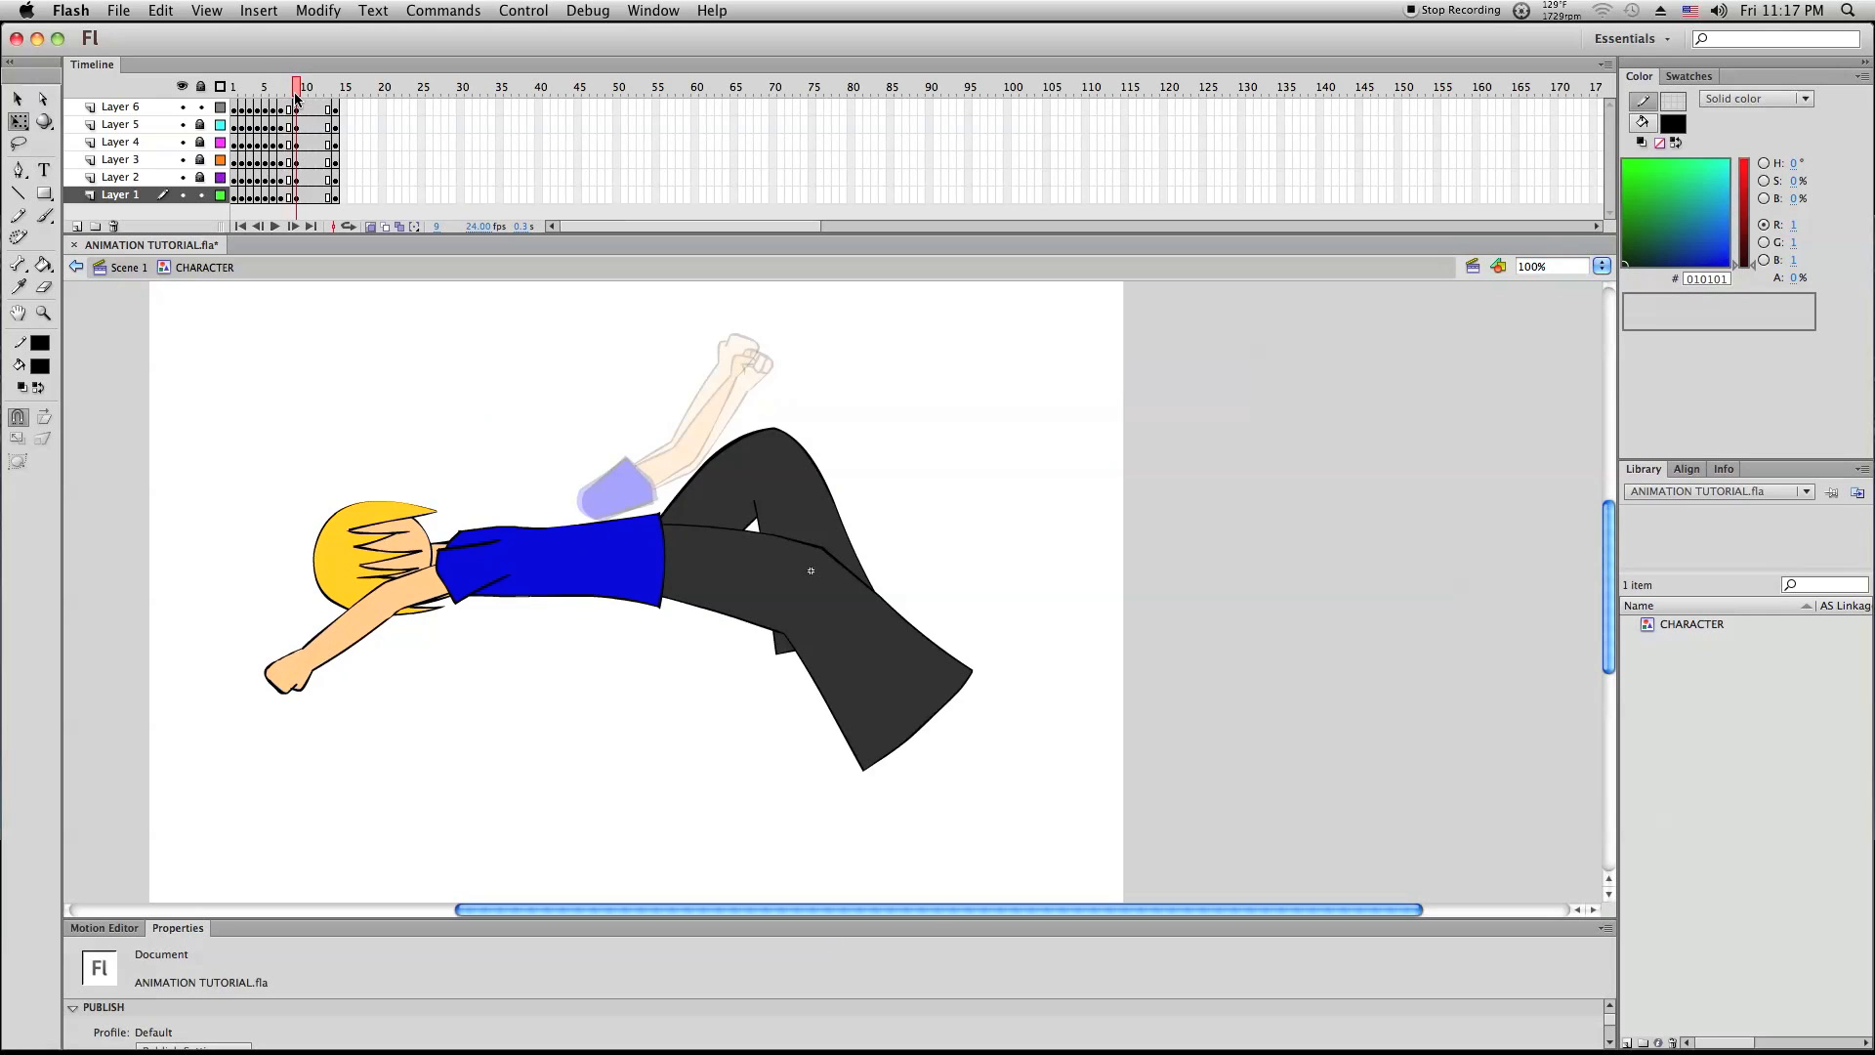
{"action": "left_click_drag", "start_coordinate": [295, 98], "coordinate": [287, 210]}
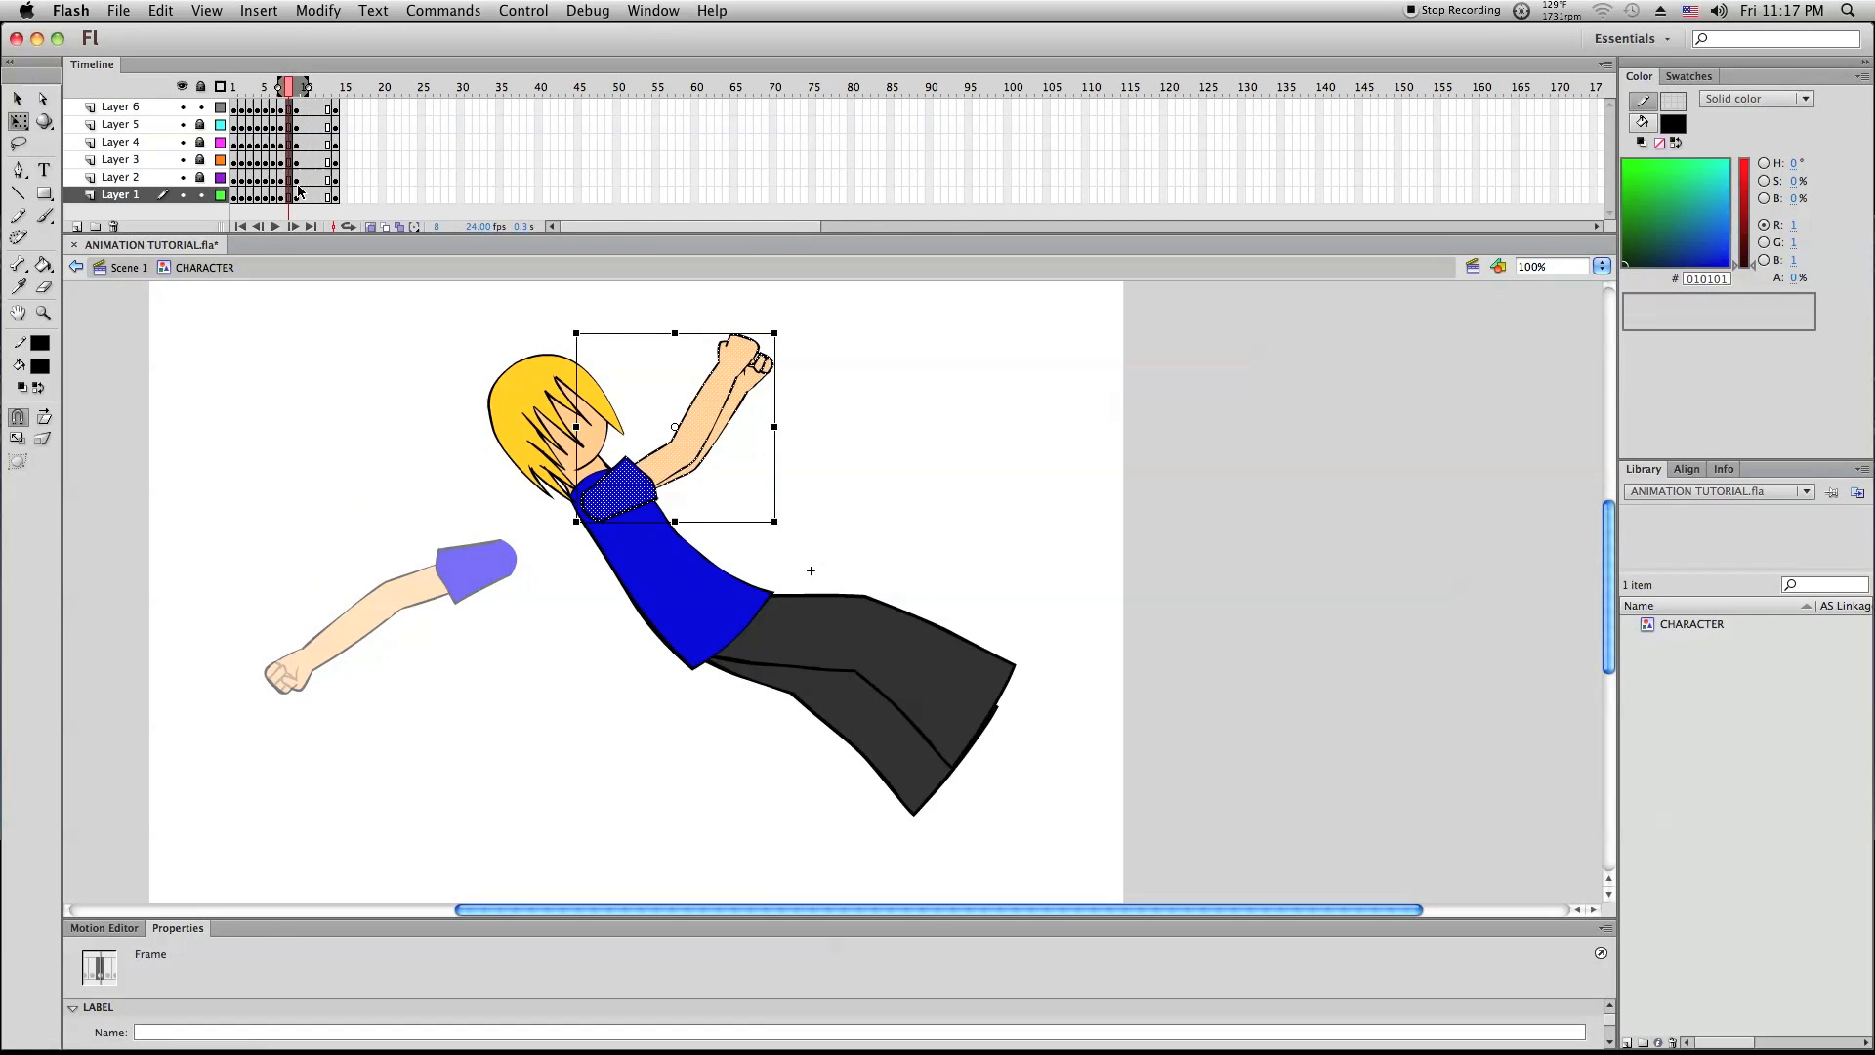
{"action": "right_click", "coordinate": [293, 186]}
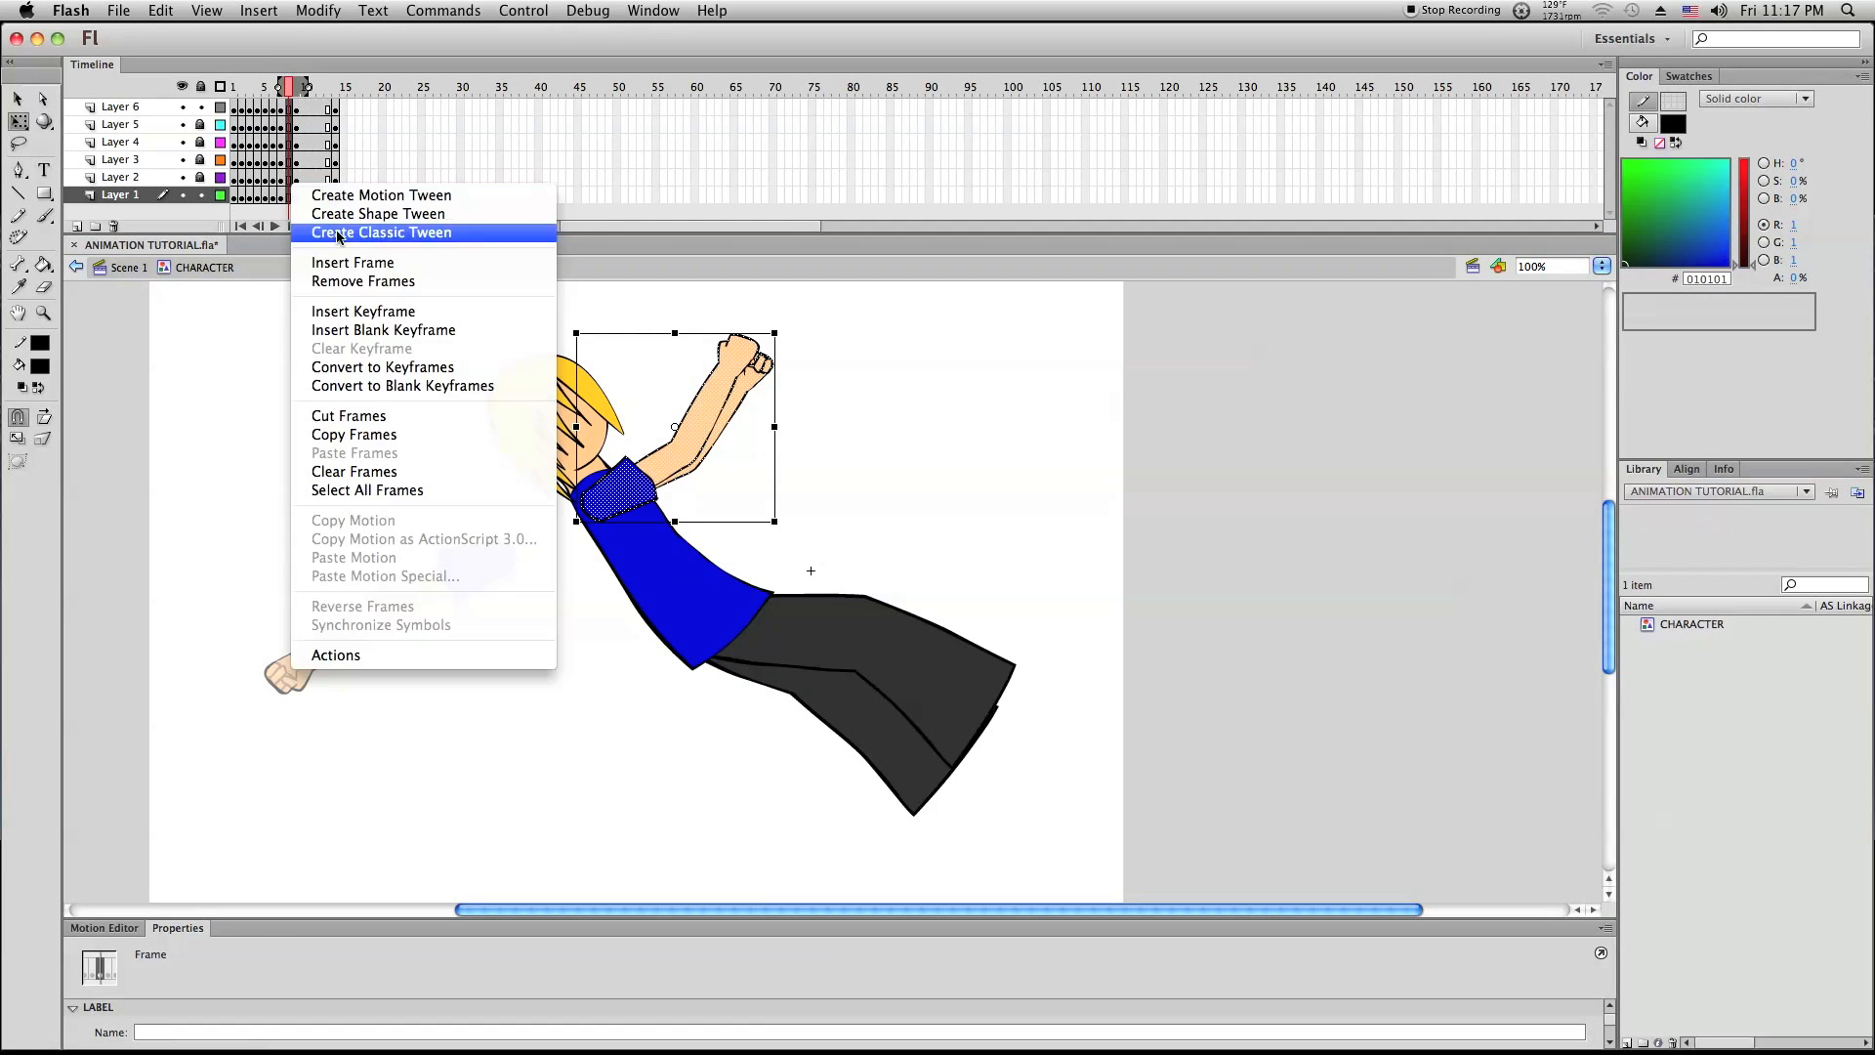
{"action": "left_click", "coordinate": [417, 311]}
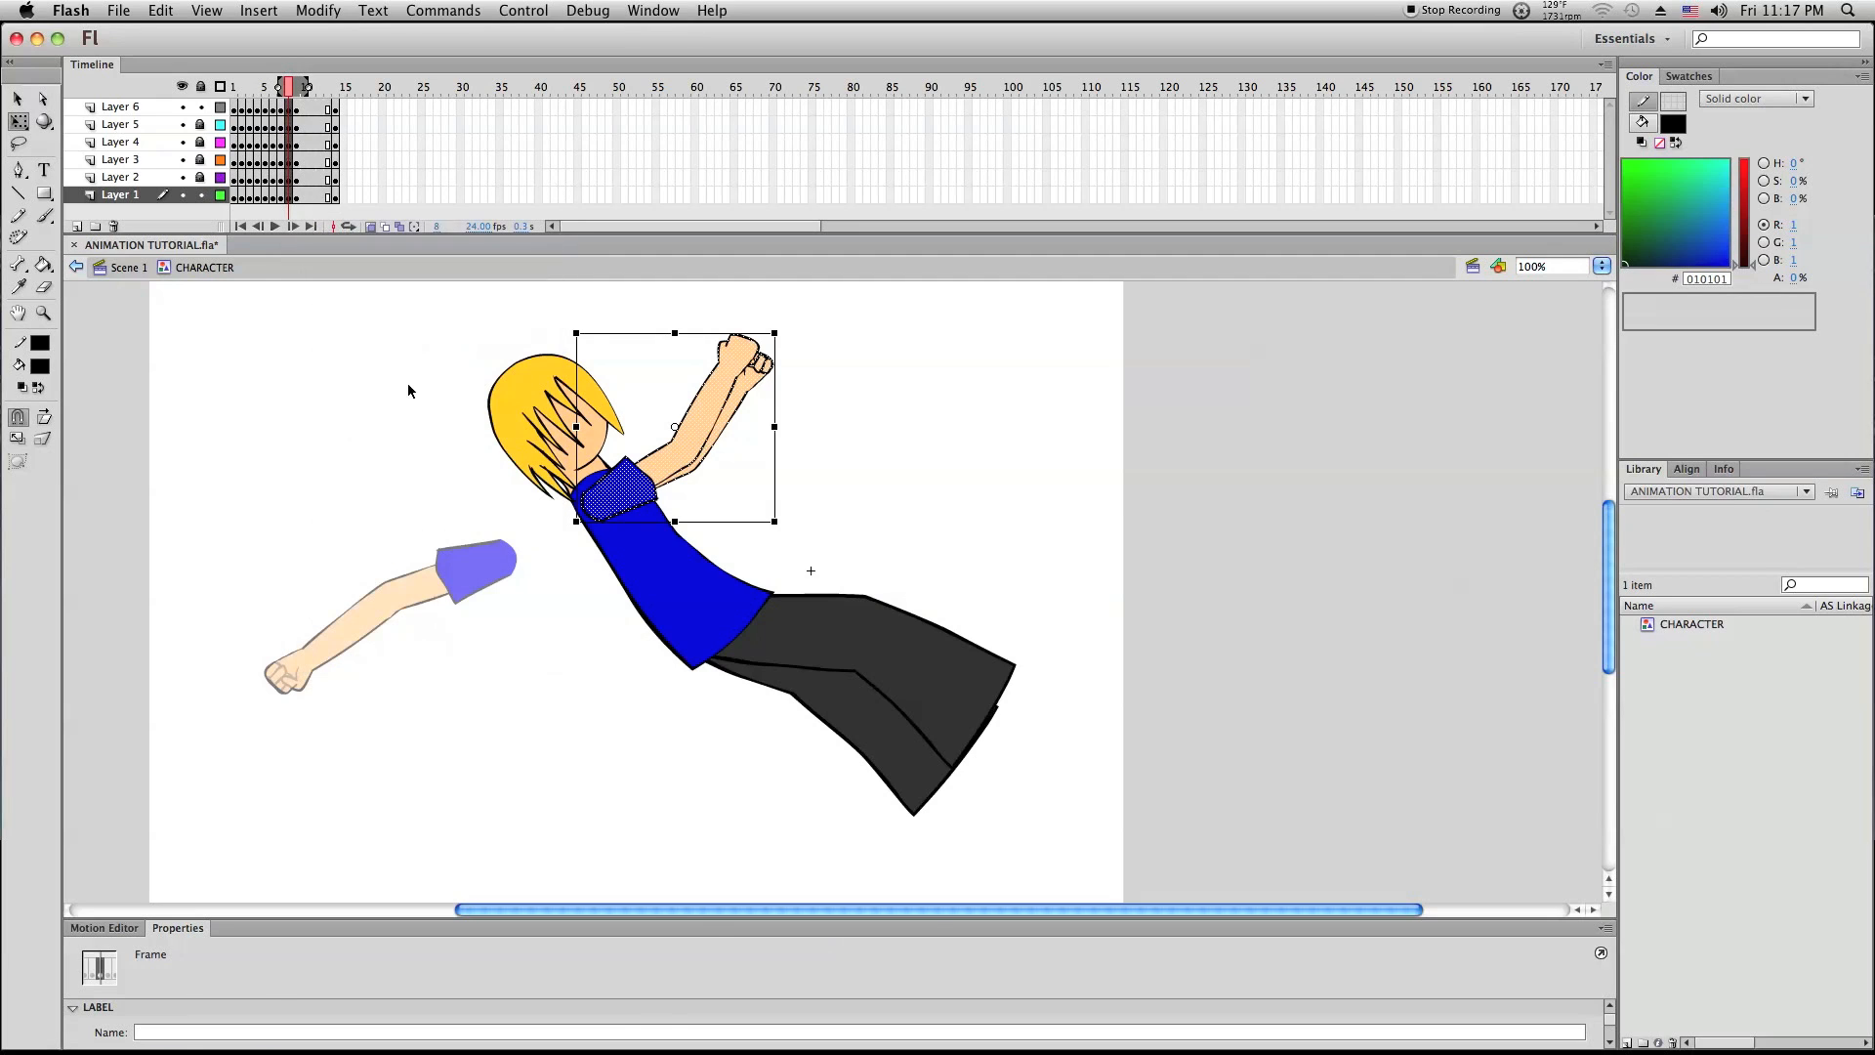
{"action": "left_click", "coordinate": [407, 382]}
{"action": "mouse_move", "coordinate": [287, 89]}
{"action": "left_mouse_down"}
{"action": "mouse_move", "coordinate": [234, 108]}
{"action": "mouse_move", "coordinate": [291, 106]}
{"action": "left_mouse_up"}
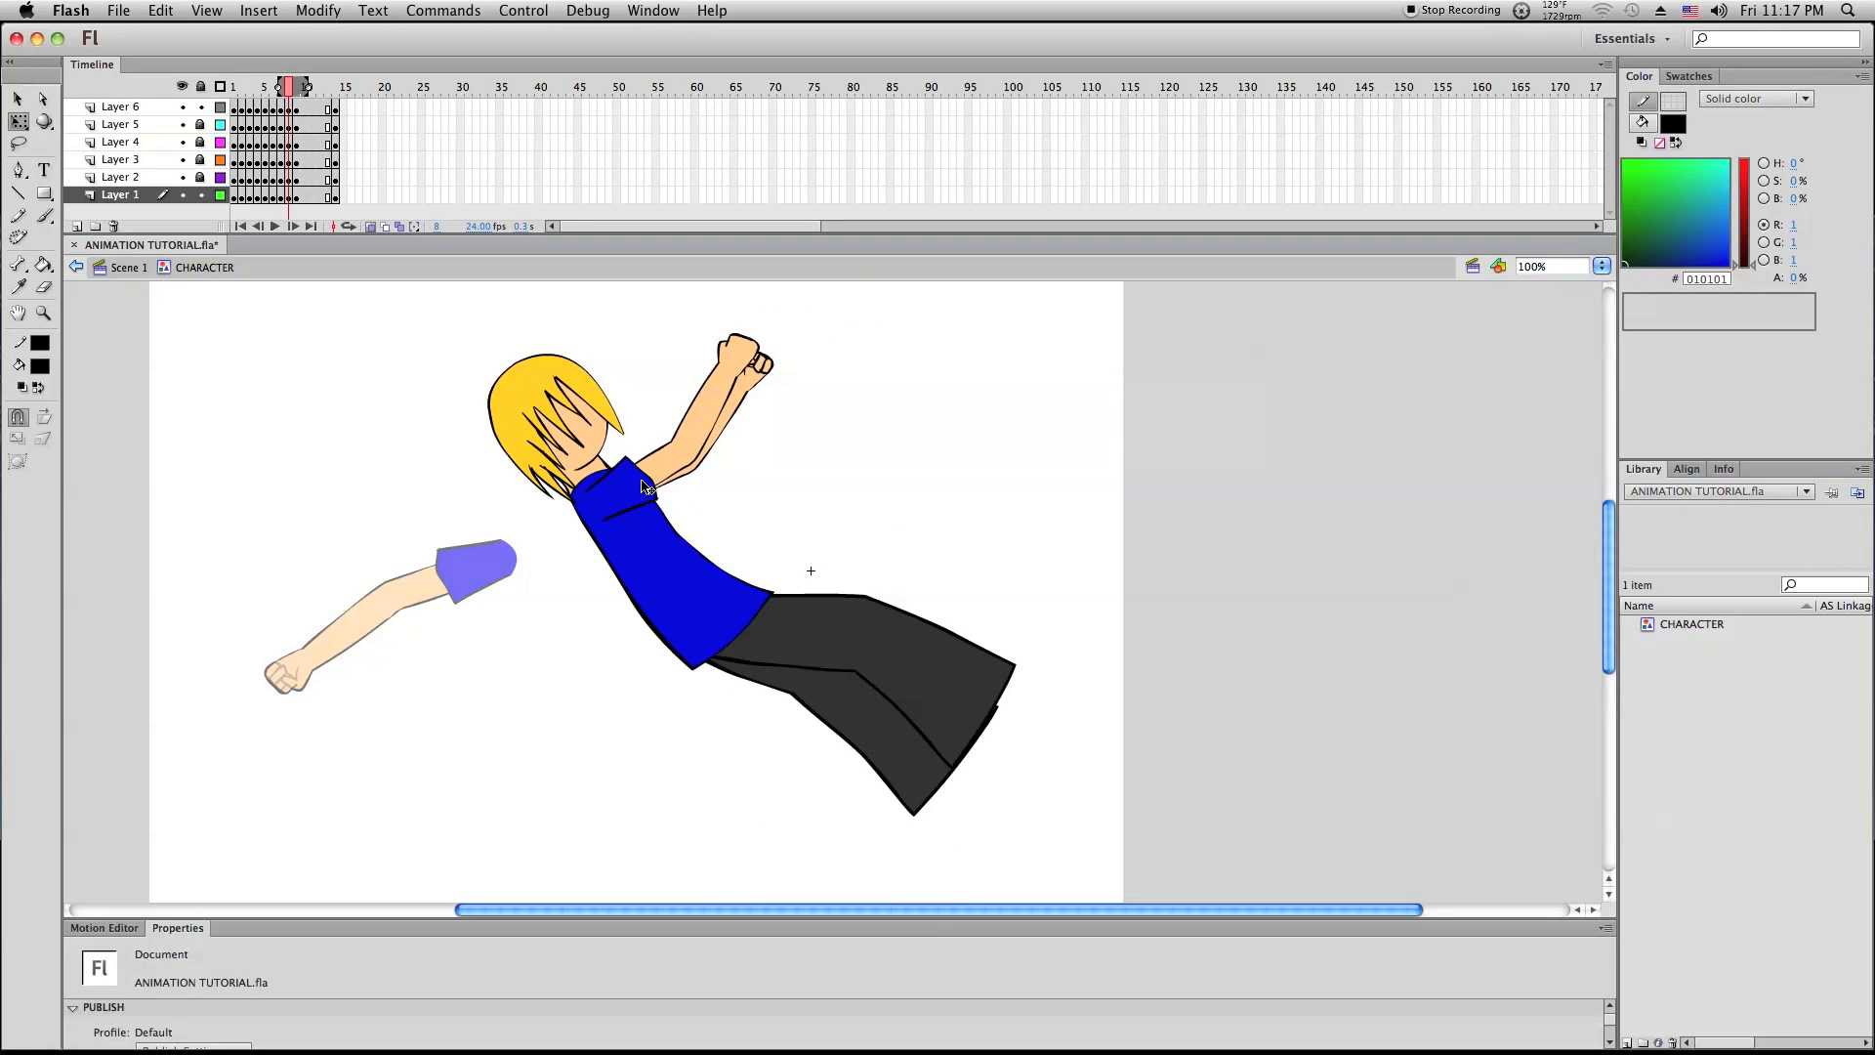
Try to select the character's upper body with the Lasso tool
{"action": "left_click_drag", "start_coordinate": [314, 296], "coordinate": [166, 430]}
{"action": "left_click", "coordinate": [17, 99]}
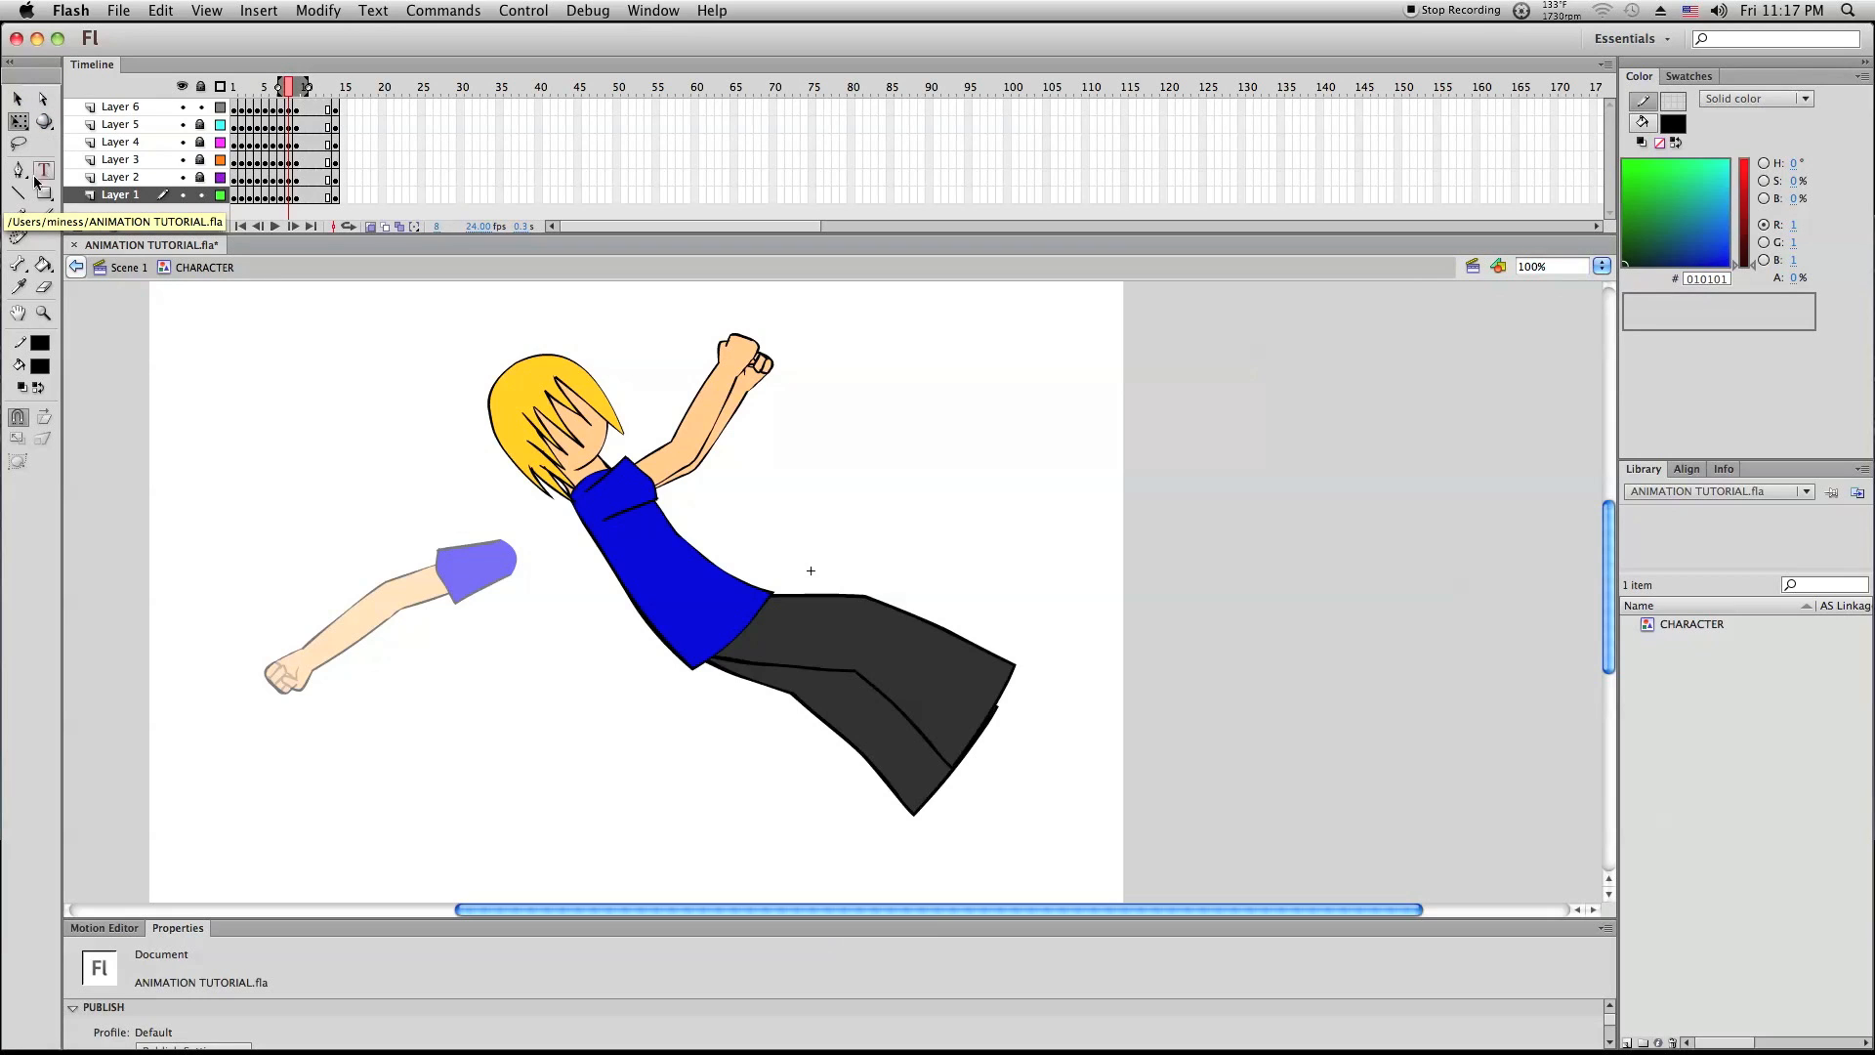
{"action": "left_click", "coordinate": [19, 144]}
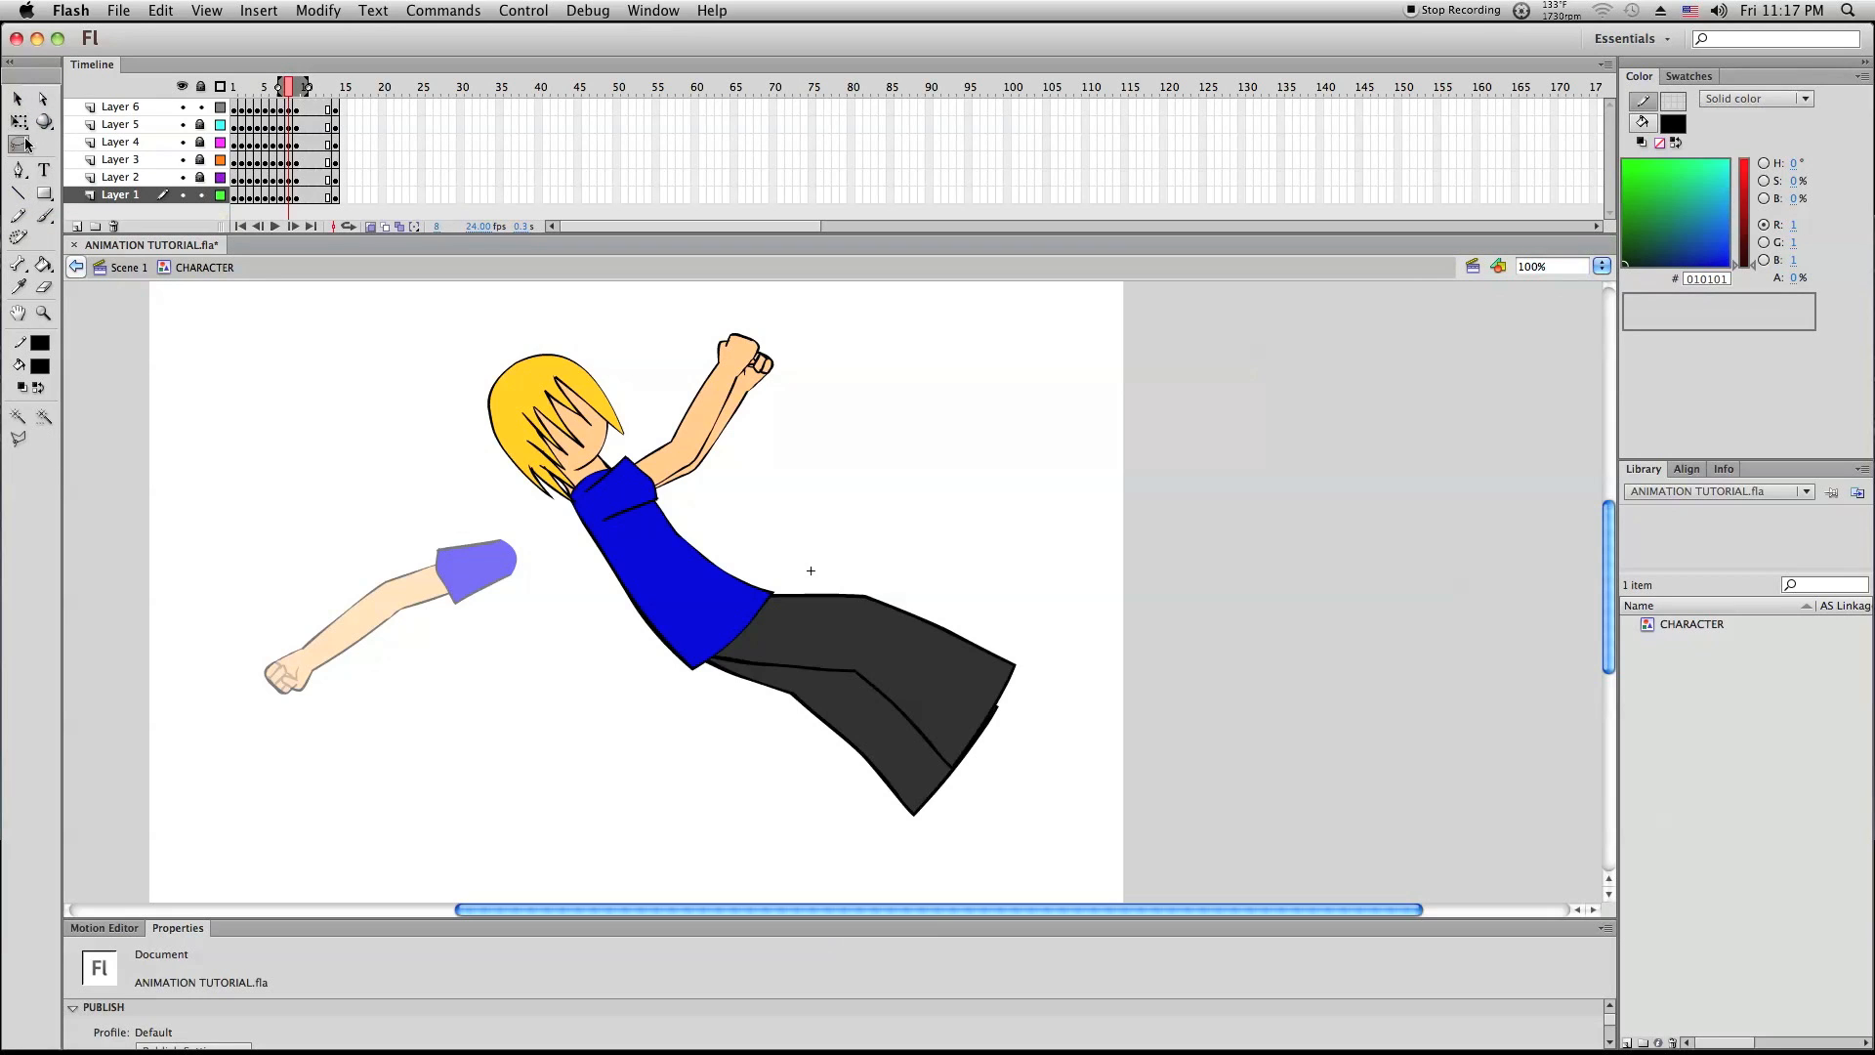
{"action": "mouse_move", "coordinate": [198, 408]}
{"action": "left_mouse_down"}
{"action": "mouse_move", "coordinate": [335, 329]}
{"action": "mouse_move", "coordinate": [566, 278]}
{"action": "mouse_move", "coordinate": [788, 295]}
{"action": "mouse_move", "coordinate": [786, 401]}
{"action": "left_mouse_up"}
{"action": "mouse_move", "coordinate": [733, 492]}
{"action": "left_mouse_down"}
{"action": "mouse_move", "coordinate": [402, 733]}
{"action": "mouse_move", "coordinate": [272, 640]}
{"action": "mouse_move", "coordinate": [213, 465]}
{"action": "mouse_move", "coordinate": [256, 274]}
{"action": "left_mouse_up"}
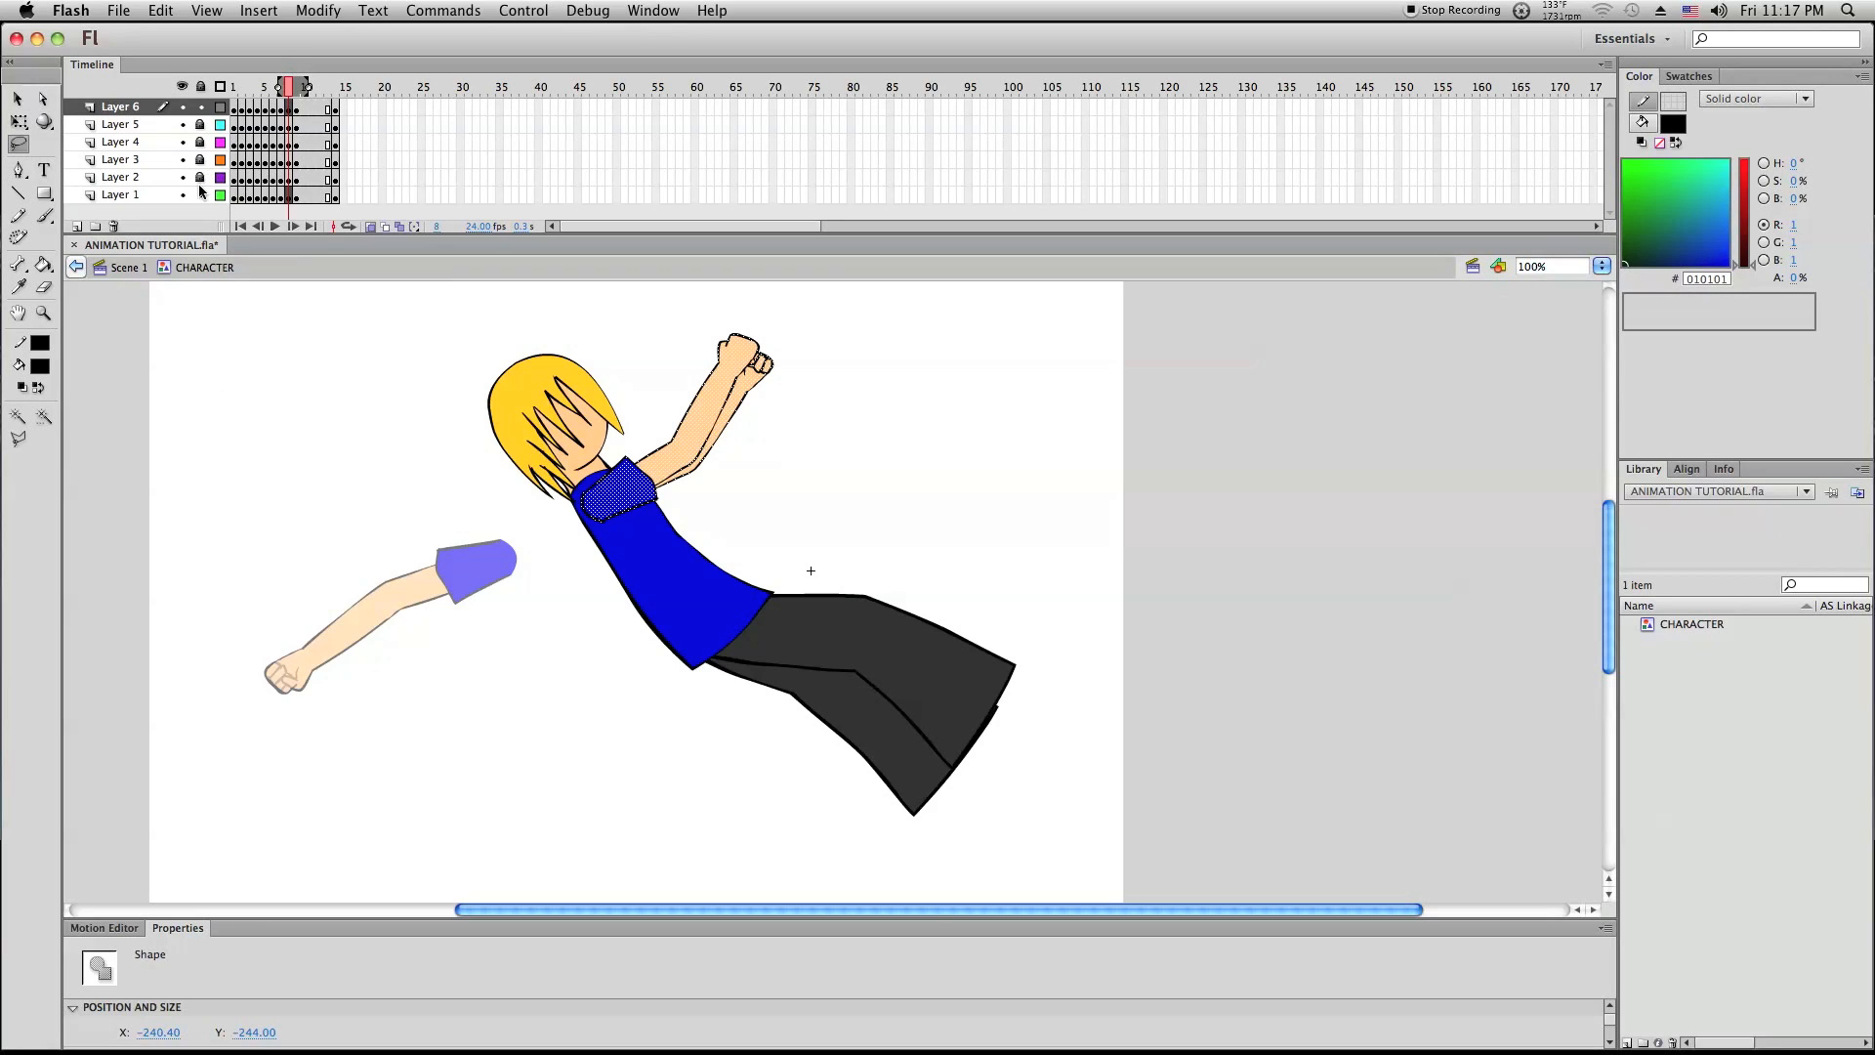
Unlock Layers 2 to 5, clear the selection, and lasso the head, arms and upper torso
{"action": "left_click_drag", "start_coordinate": [201, 177], "coordinate": [201, 123]}
{"action": "right_click", "coordinate": [213, 374]}
{"action": "left_click", "coordinate": [139, 334]}
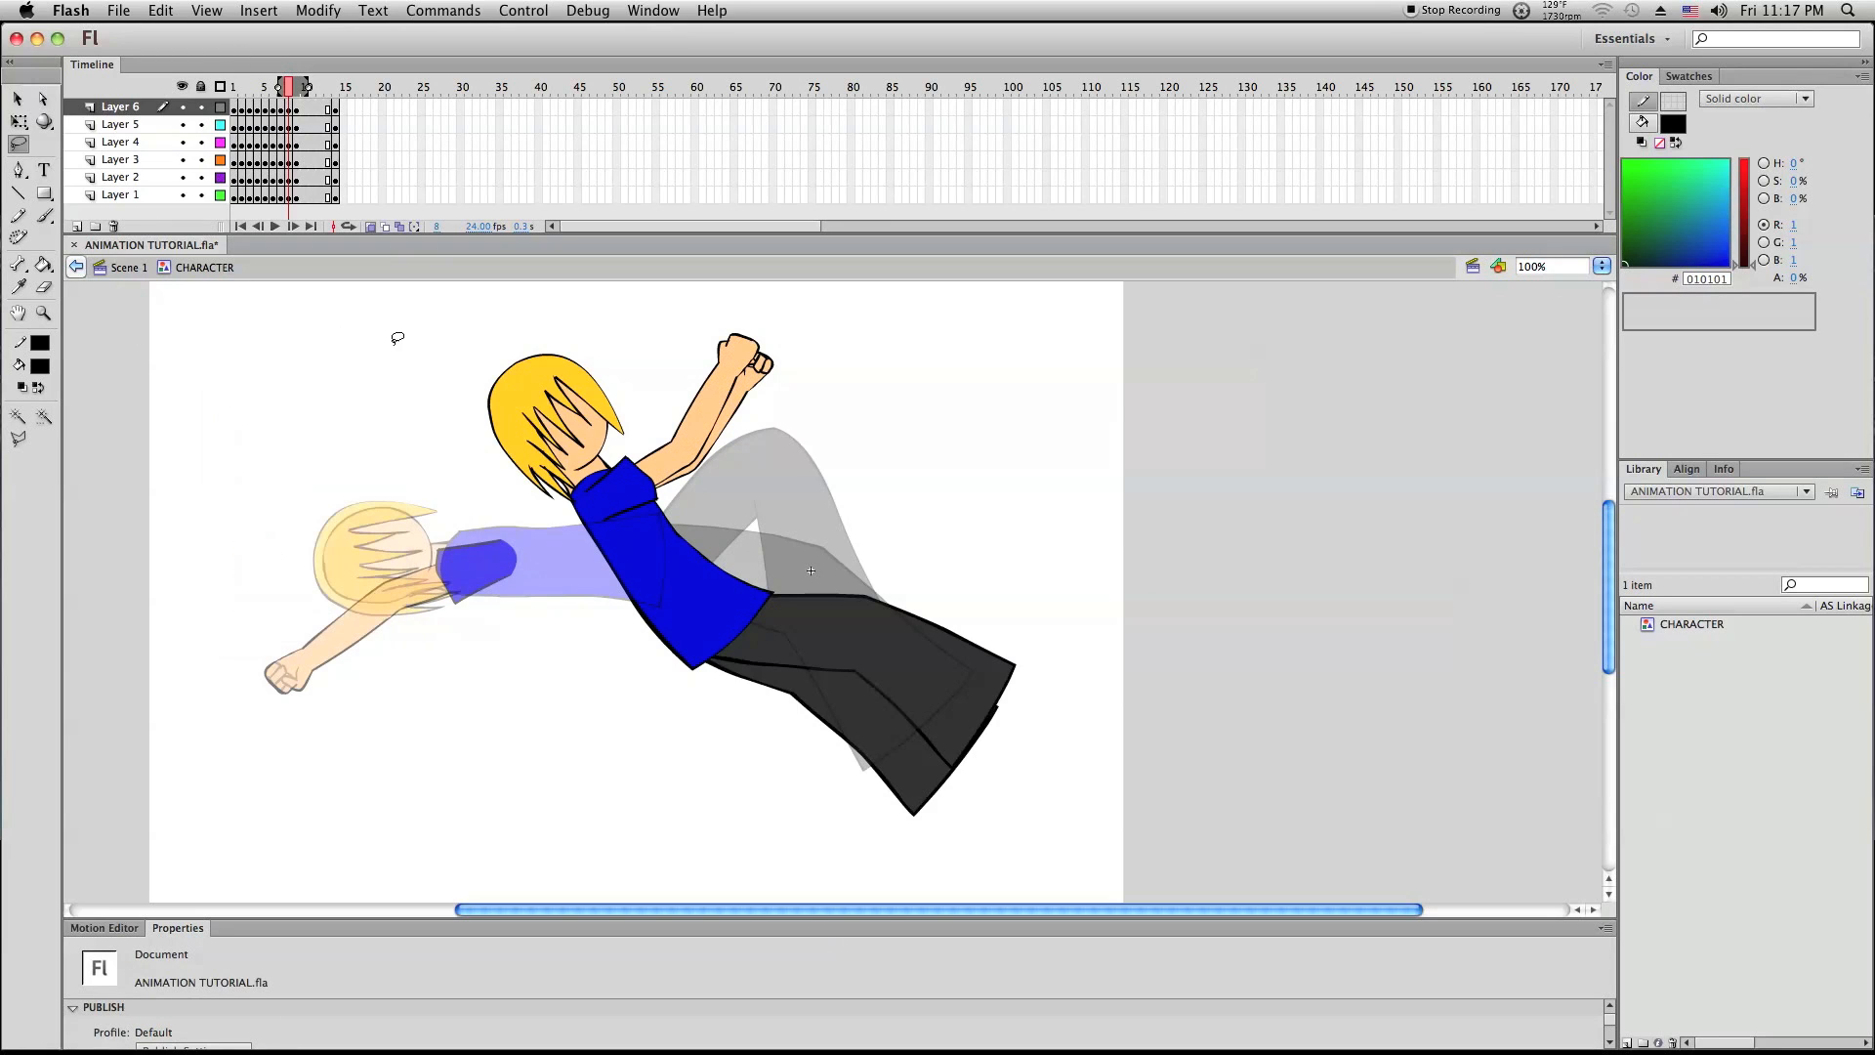
{"action": "mouse_move", "coordinate": [408, 391]}
{"action": "left_mouse_down"}
{"action": "mouse_move", "coordinate": [587, 257]}
{"action": "mouse_move", "coordinate": [762, 254]}
{"action": "mouse_move", "coordinate": [834, 344]}
{"action": "mouse_move", "coordinate": [796, 466]}
{"action": "mouse_move", "coordinate": [721, 538]}
{"action": "mouse_move", "coordinate": [410, 710]}
{"action": "left_mouse_up"}
{"action": "mouse_move", "coordinate": [359, 444]}
{"action": "left_mouse_down"}
{"action": "mouse_move", "coordinate": [400, 338]}
{"action": "mouse_move", "coordinate": [707, 173]}
{"action": "mouse_move", "coordinate": [819, 222]}
{"action": "mouse_move", "coordinate": [836, 373]}
{"action": "mouse_move", "coordinate": [718, 515]}
{"action": "mouse_move", "coordinate": [13, 1036]}
{"action": "mouse_move", "coordinate": [144, 849]}
{"action": "mouse_move", "coordinate": [356, 456]}
{"action": "mouse_move", "coordinate": [383, 393]}
{"action": "mouse_move", "coordinate": [368, 299]}
{"action": "left_mouse_up"}
Rotate the selected upper body counterclockwise and move it down toward the next frame's lying pose
{"action": "left_click", "coordinate": [18, 121]}
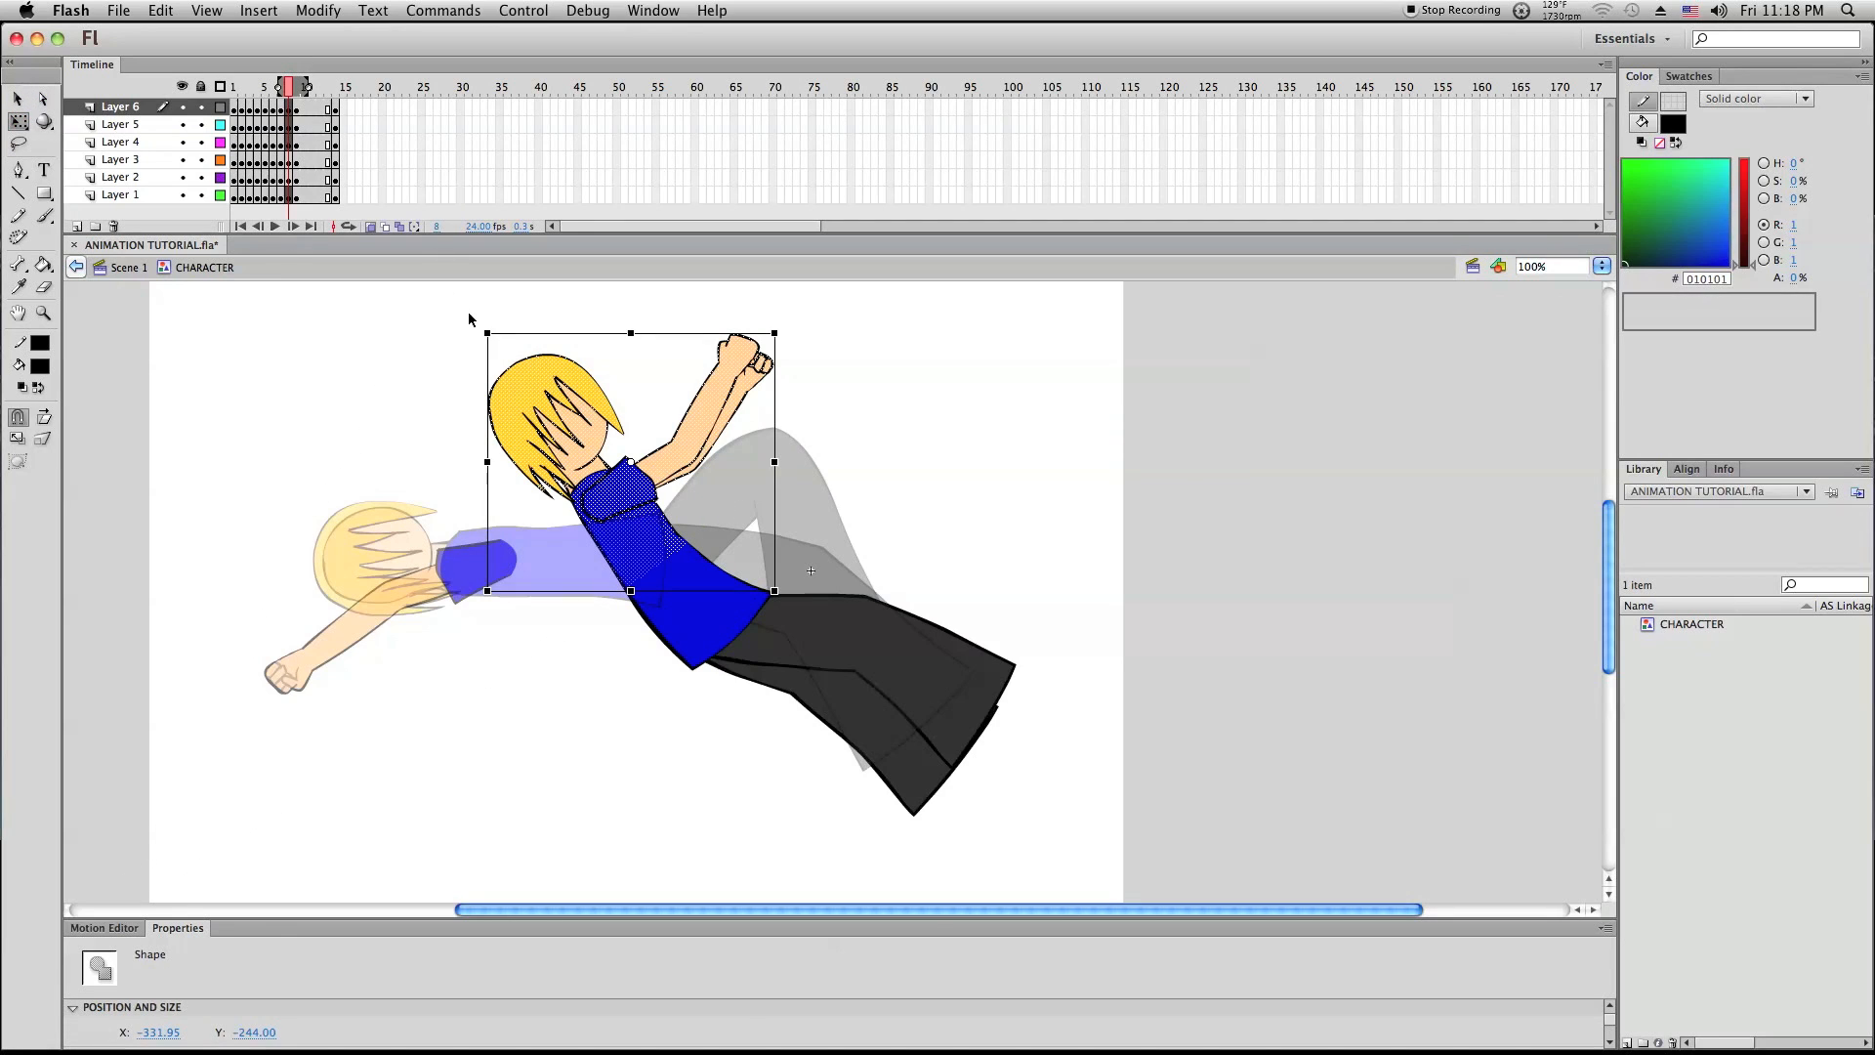
{"action": "left_click_drag", "start_coordinate": [478, 321], "coordinate": [447, 367]}
{"action": "left_click_drag", "start_coordinate": [551, 483], "coordinate": [487, 500]}
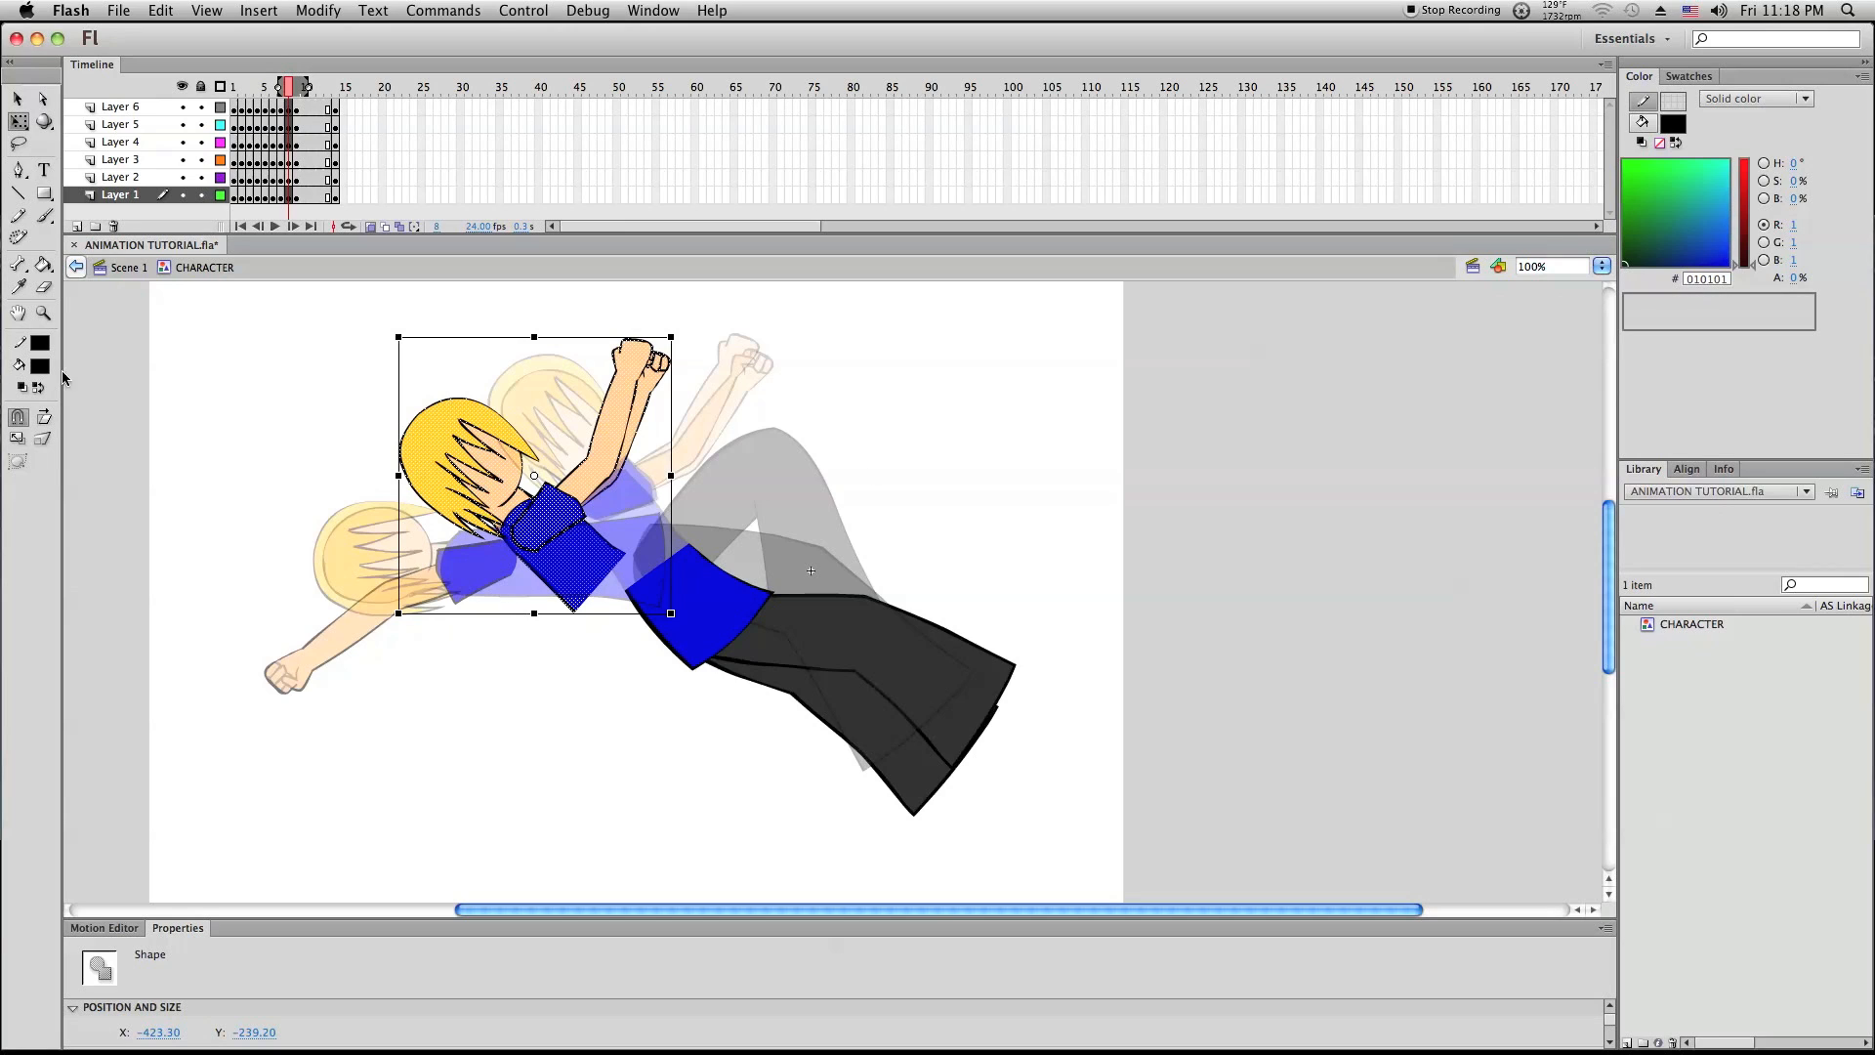
Extend the onion-skin range one frame further back before the current frame
{"action": "left_click", "coordinate": [43, 313]}
{"action": "left_click_drag", "start_coordinate": [512, 498], "coordinate": [931, 768]}
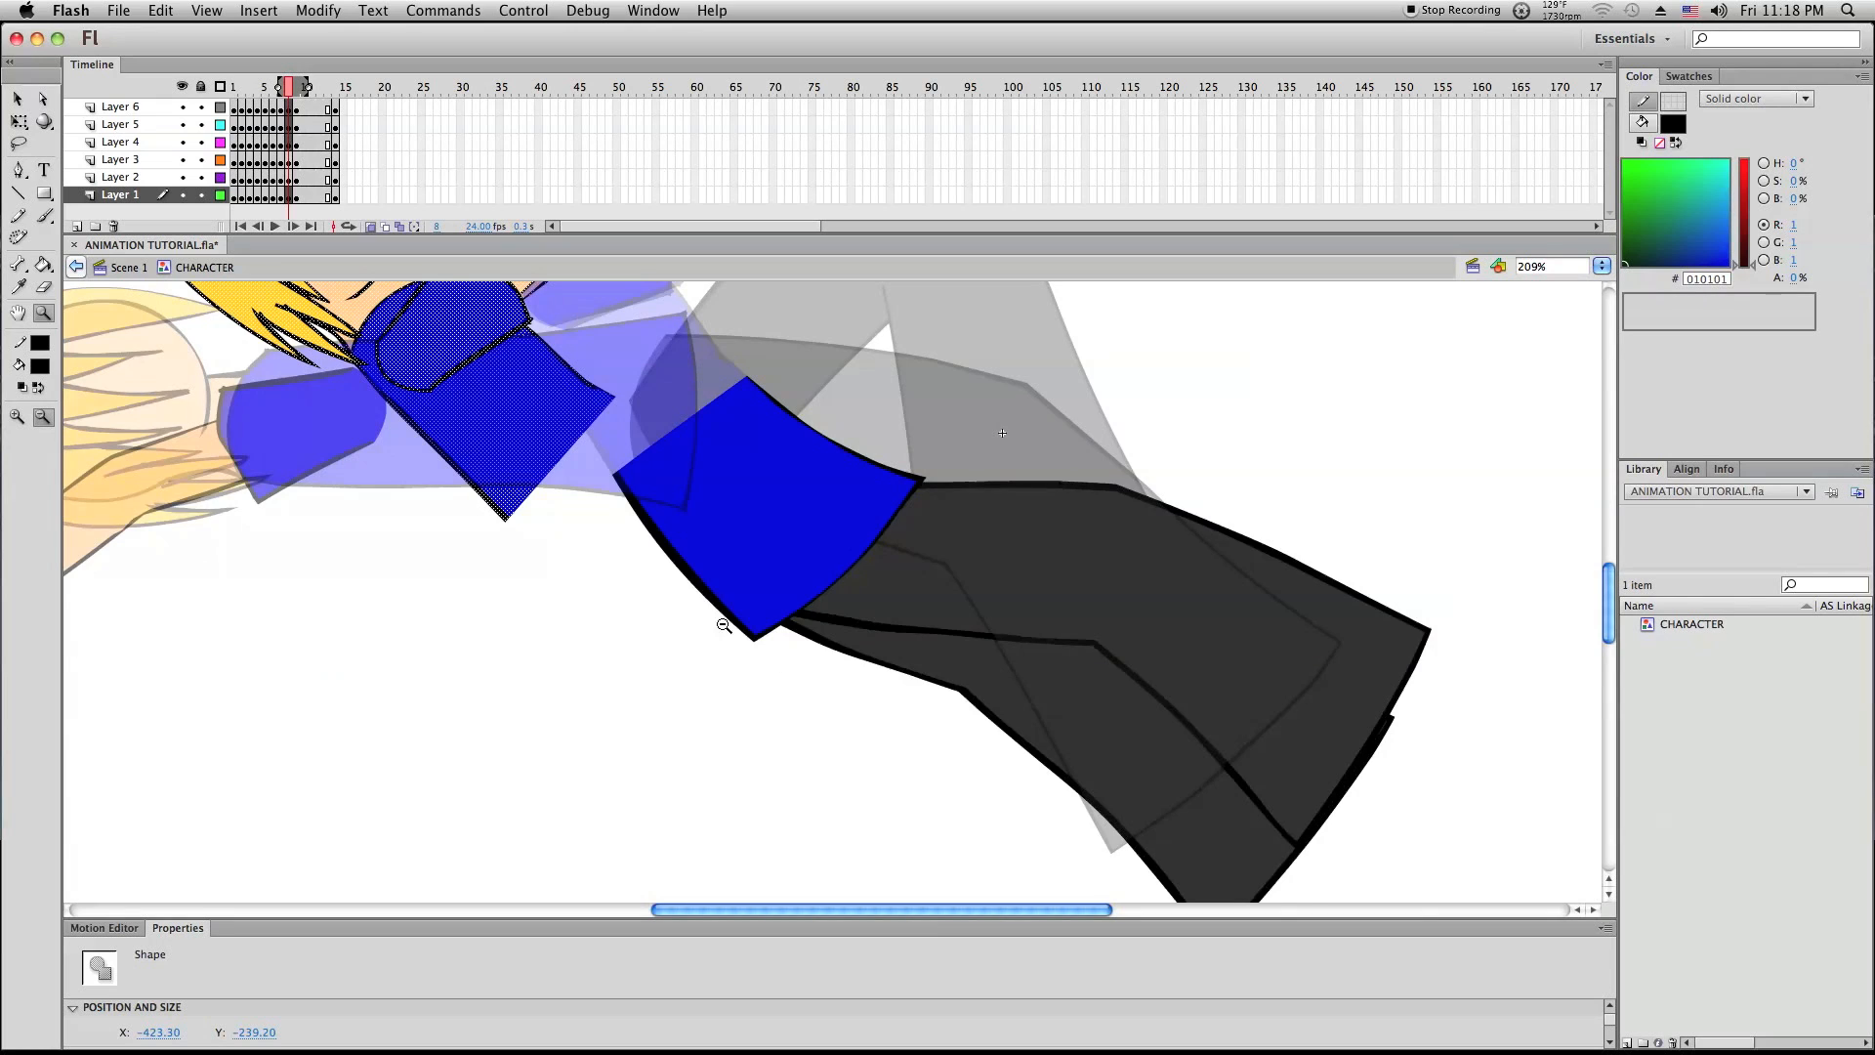
{"action": "scroll", "coordinate": [723, 625], "scroll_direction": "up", "scroll_amount": 5}
{"action": "left_click", "coordinate": [723, 623], "text": "alt"}
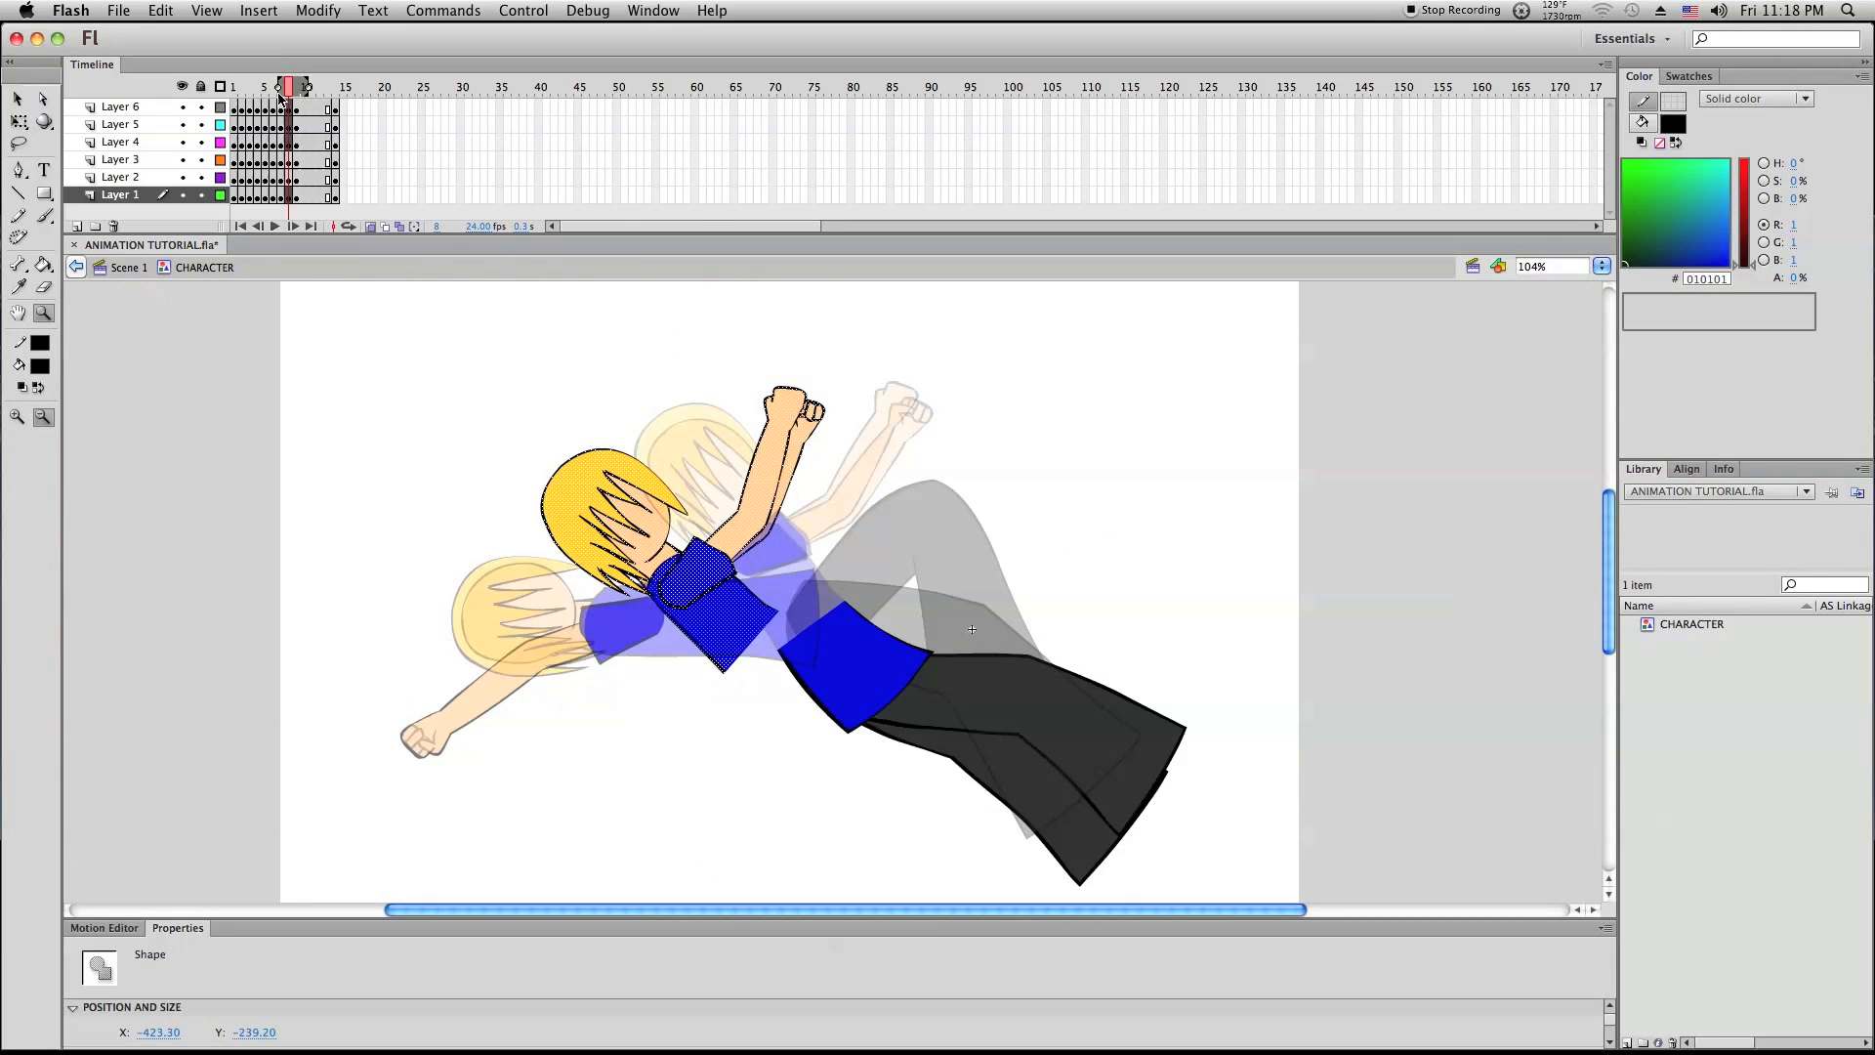
{"action": "left_click_drag", "start_coordinate": [280, 94], "coordinate": [274, 96]}
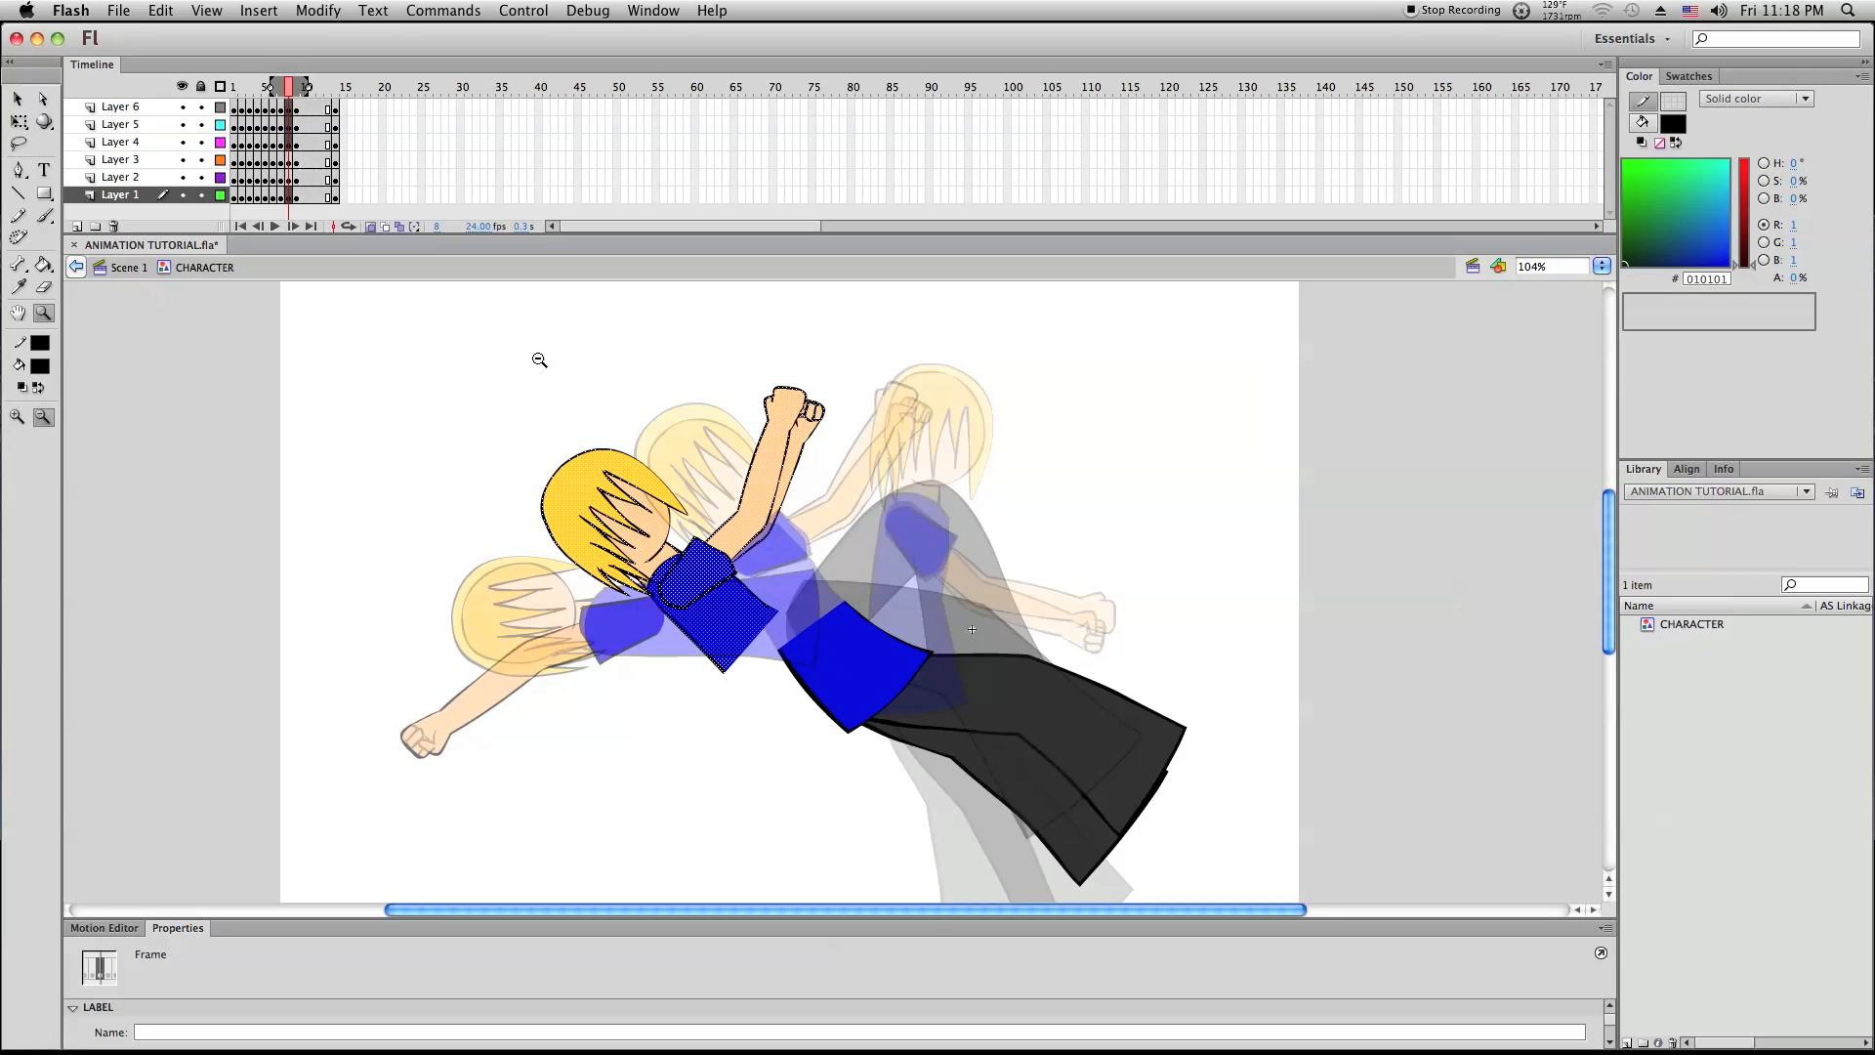
Nudge the selected upper body slightly up and to the right toward the lower torso, and clear the selection
{"action": "scroll", "coordinate": [744, 480], "scroll_direction": "up", "scroll_amount": 1}
{"action": "scroll", "coordinate": [740, 484], "scroll_direction": "down", "scroll_amount": 2}
{"action": "left_click_drag", "start_coordinate": [454, 368], "coordinate": [1268, 829]}
{"action": "scroll", "coordinate": [958, 503], "scroll_direction": "up", "scroll_amount": 1}
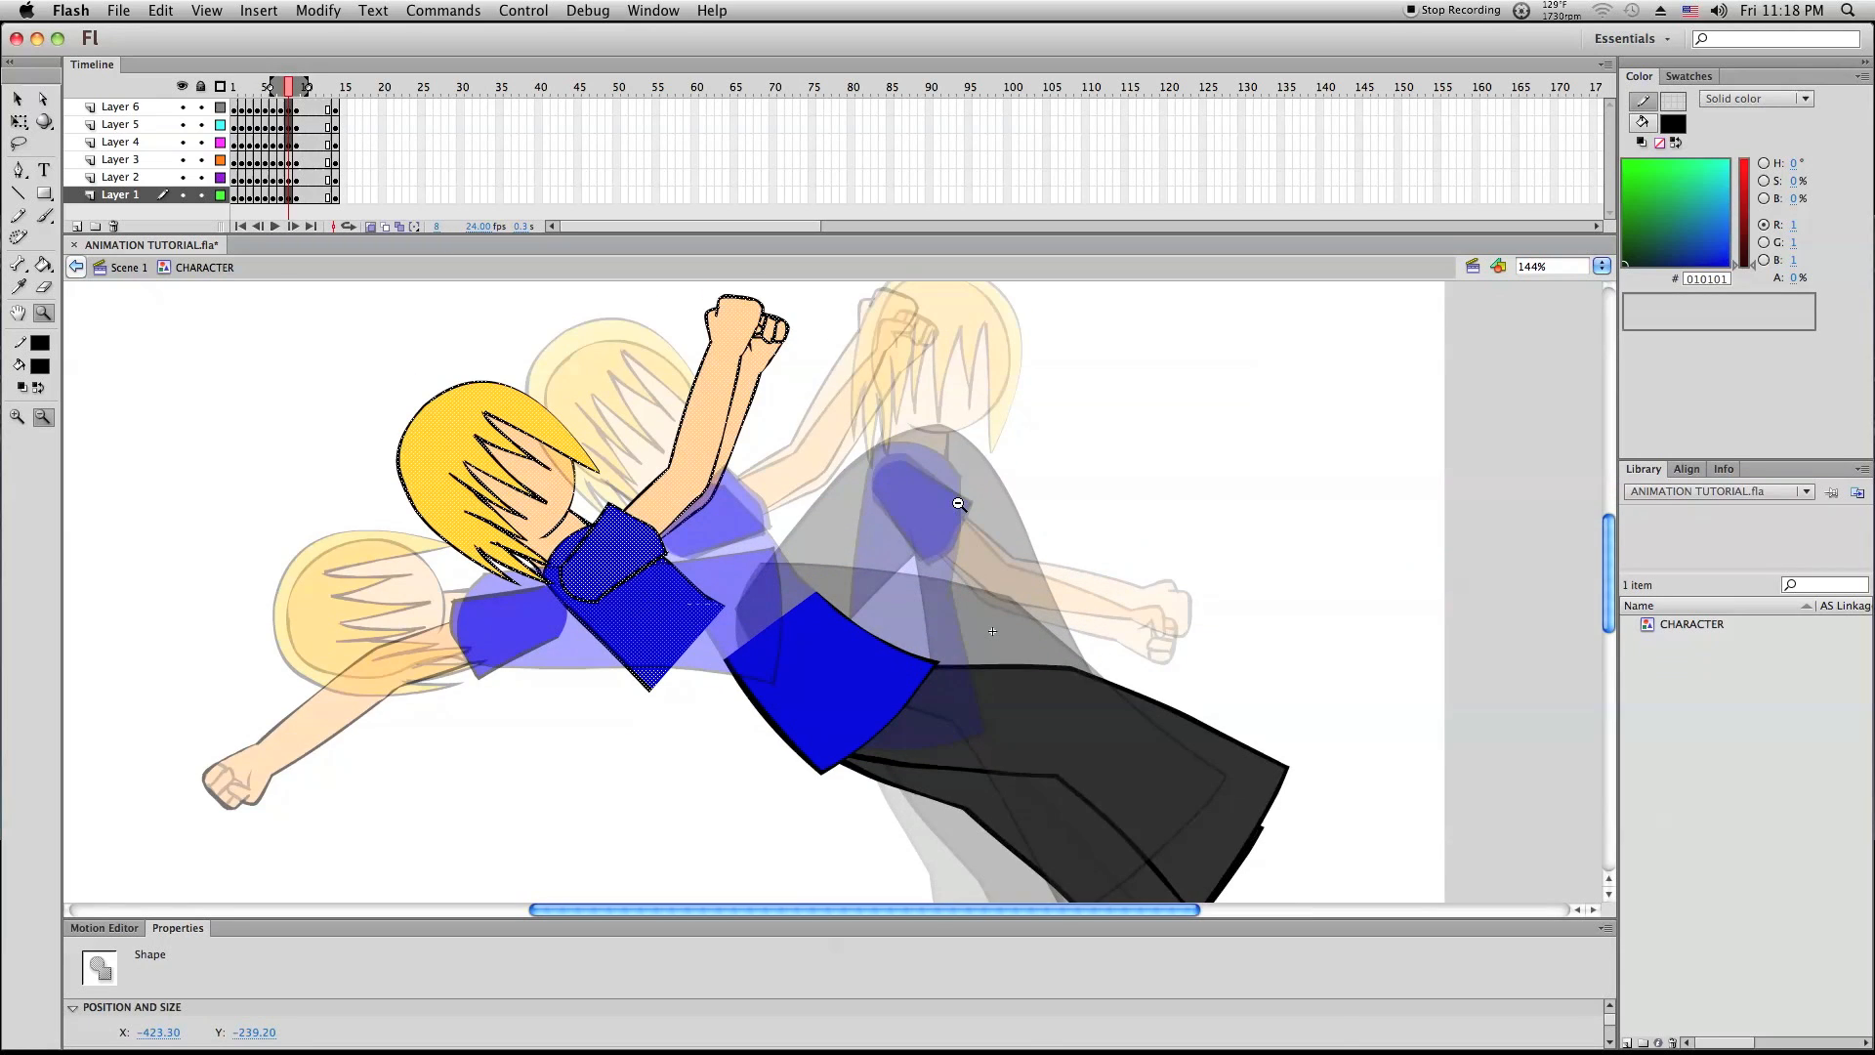
{"action": "scroll", "coordinate": [729, 364], "scroll_direction": "up", "scroll_amount": 4}
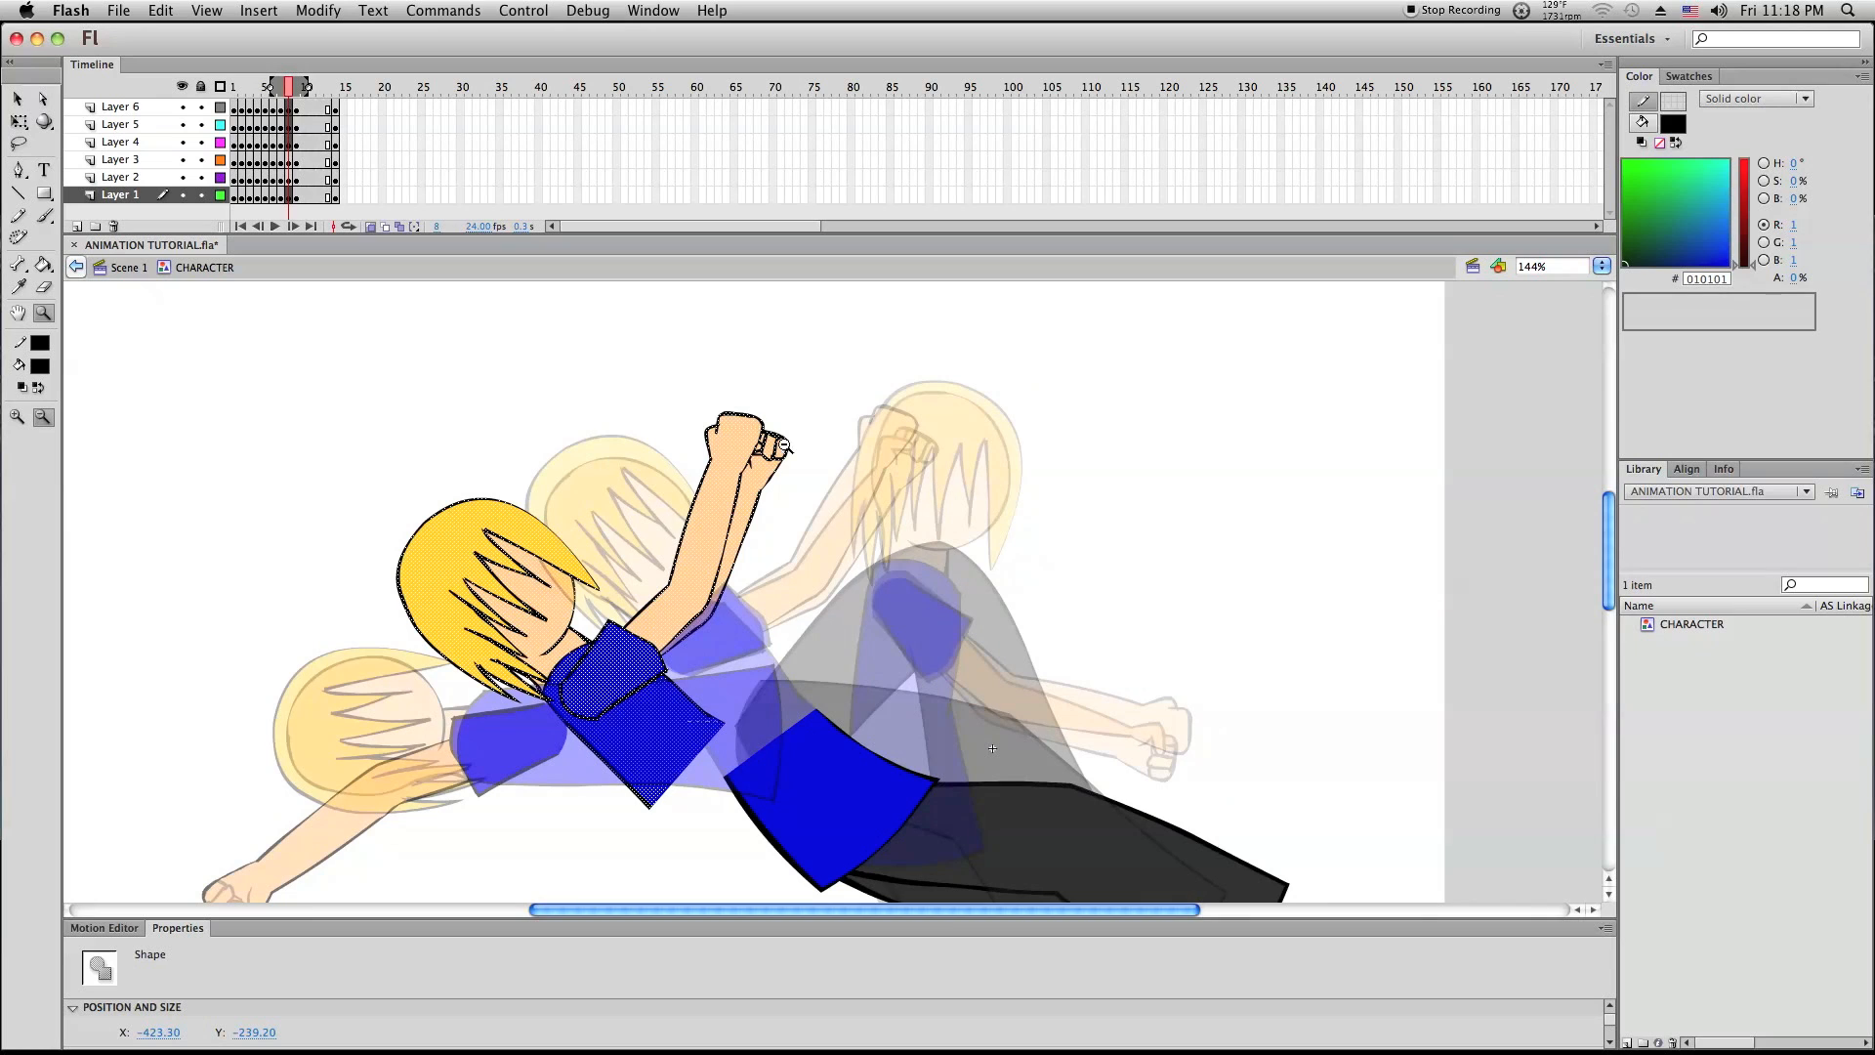
{"action": "scroll", "coordinate": [825, 626], "scroll_direction": "down", "scroll_amount": 3}
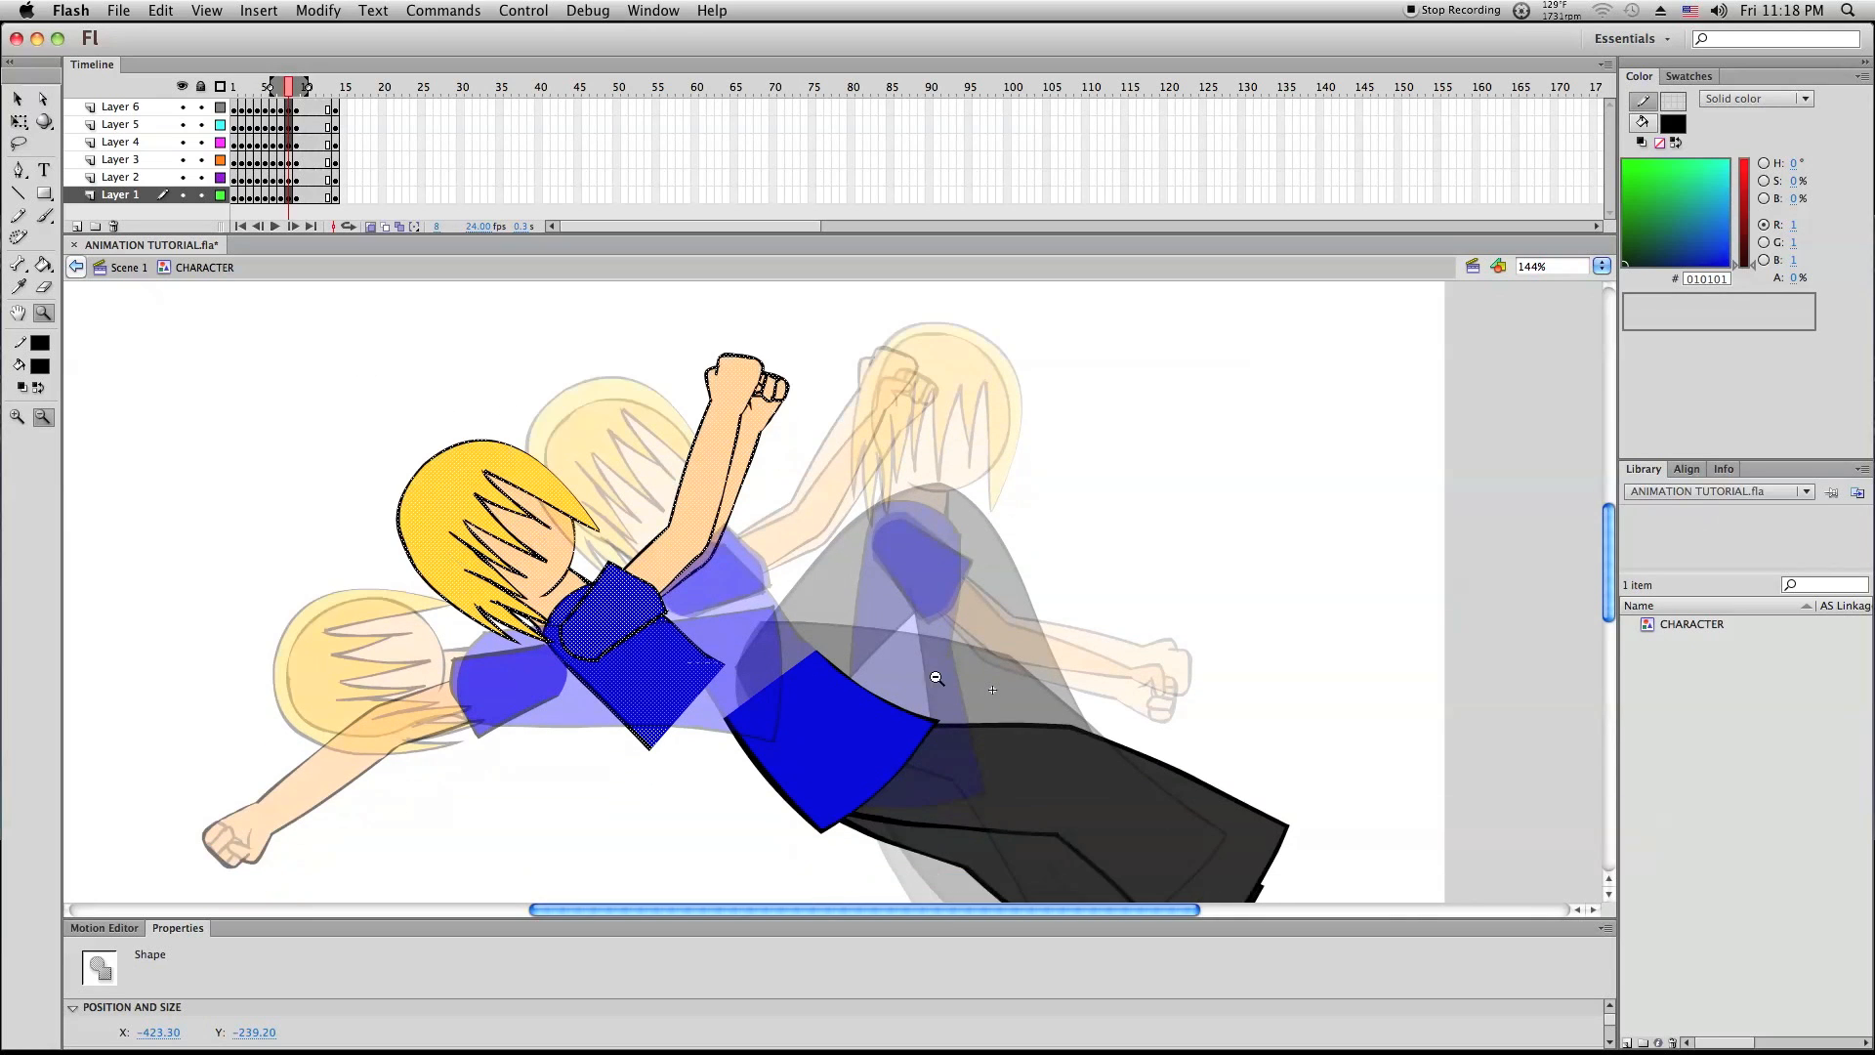
{"action": "left_click", "coordinate": [17, 99]}
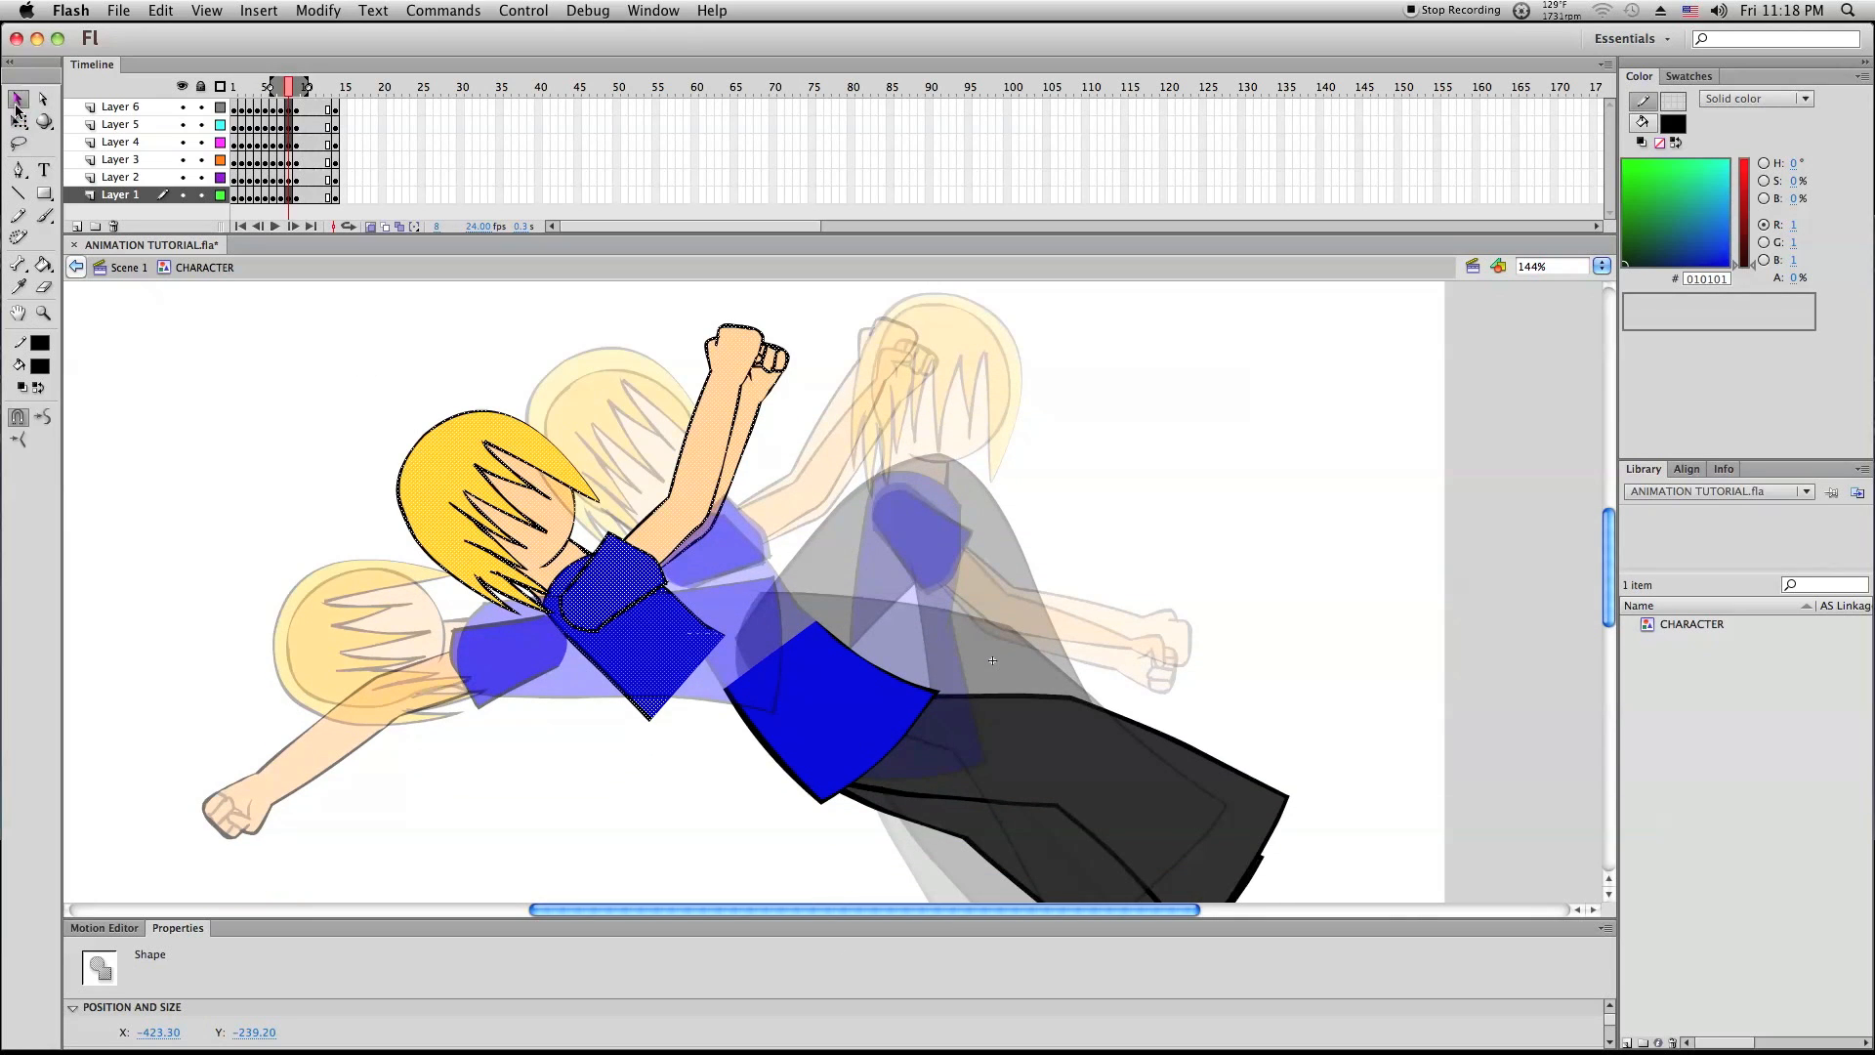
{"action": "left_click_drag", "start_coordinate": [498, 504], "coordinate": [507, 484]}
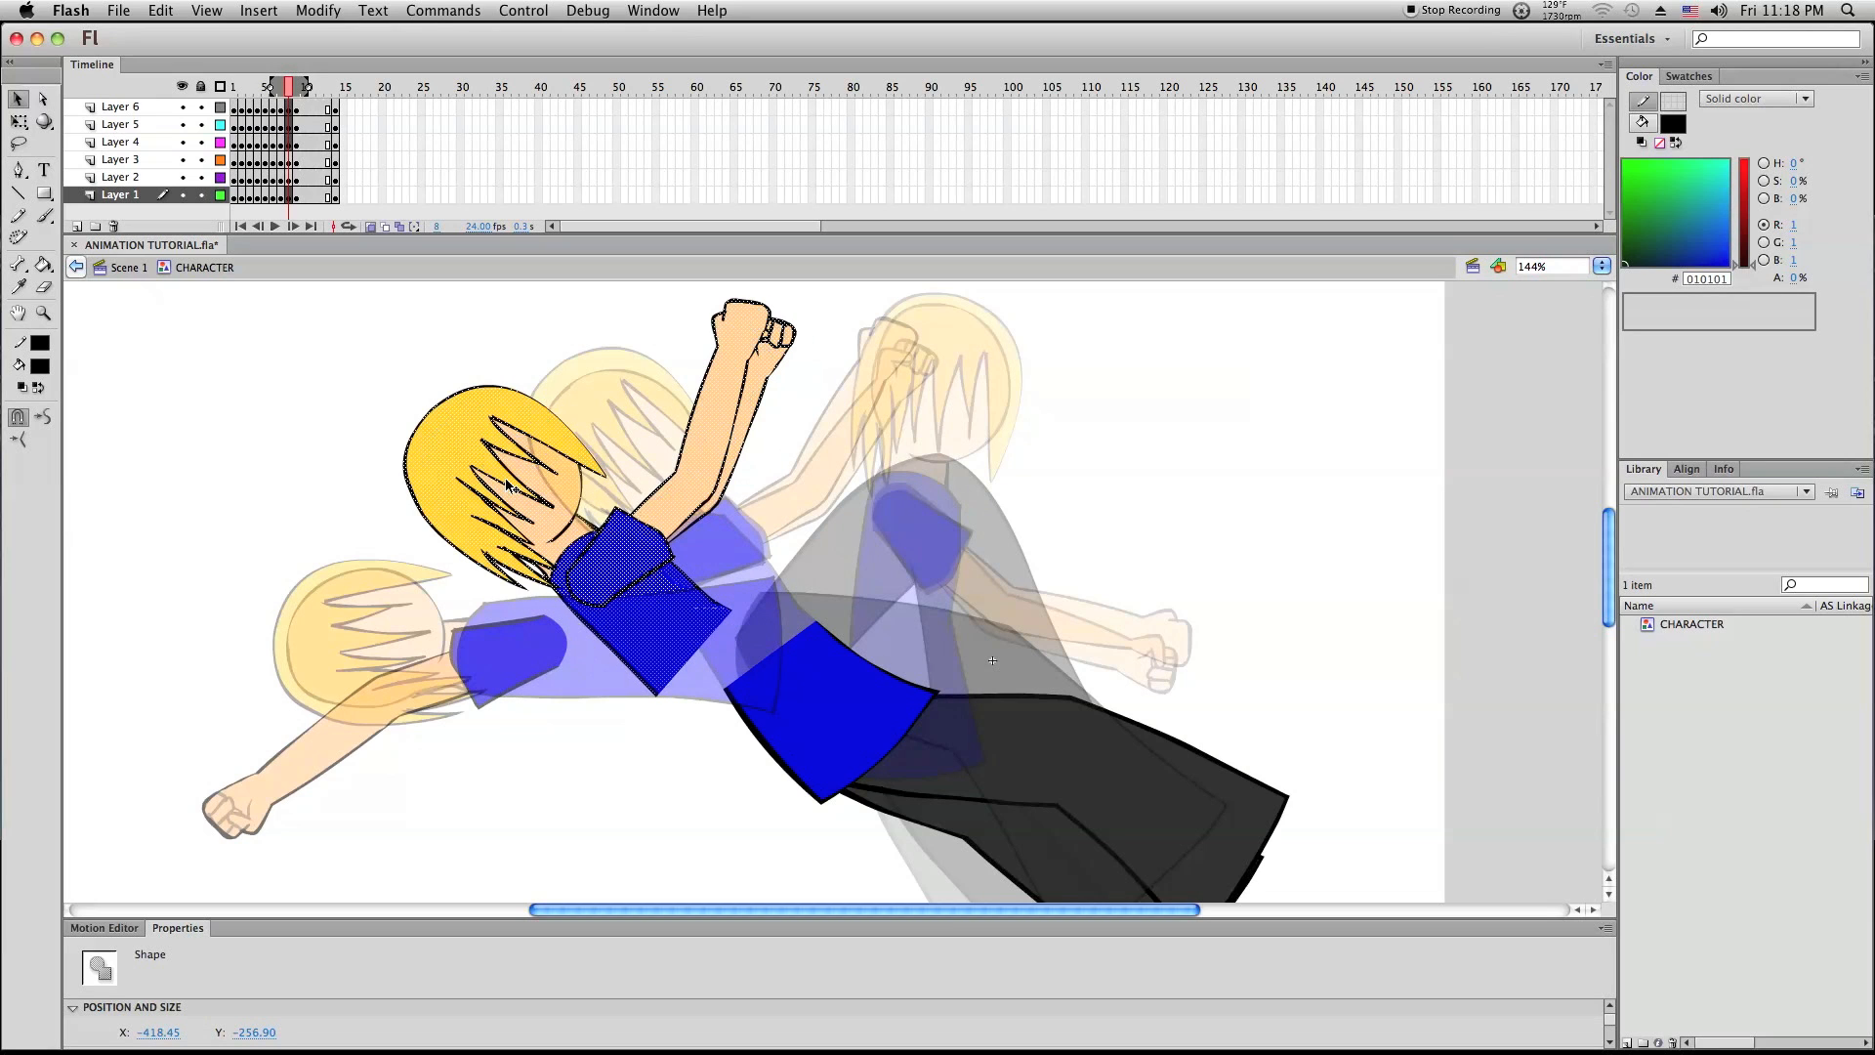
{"action": "scroll", "coordinate": [835, 613], "scroll_direction": "down", "scroll_amount": 1}
{"action": "left_click", "coordinate": [707, 707]}
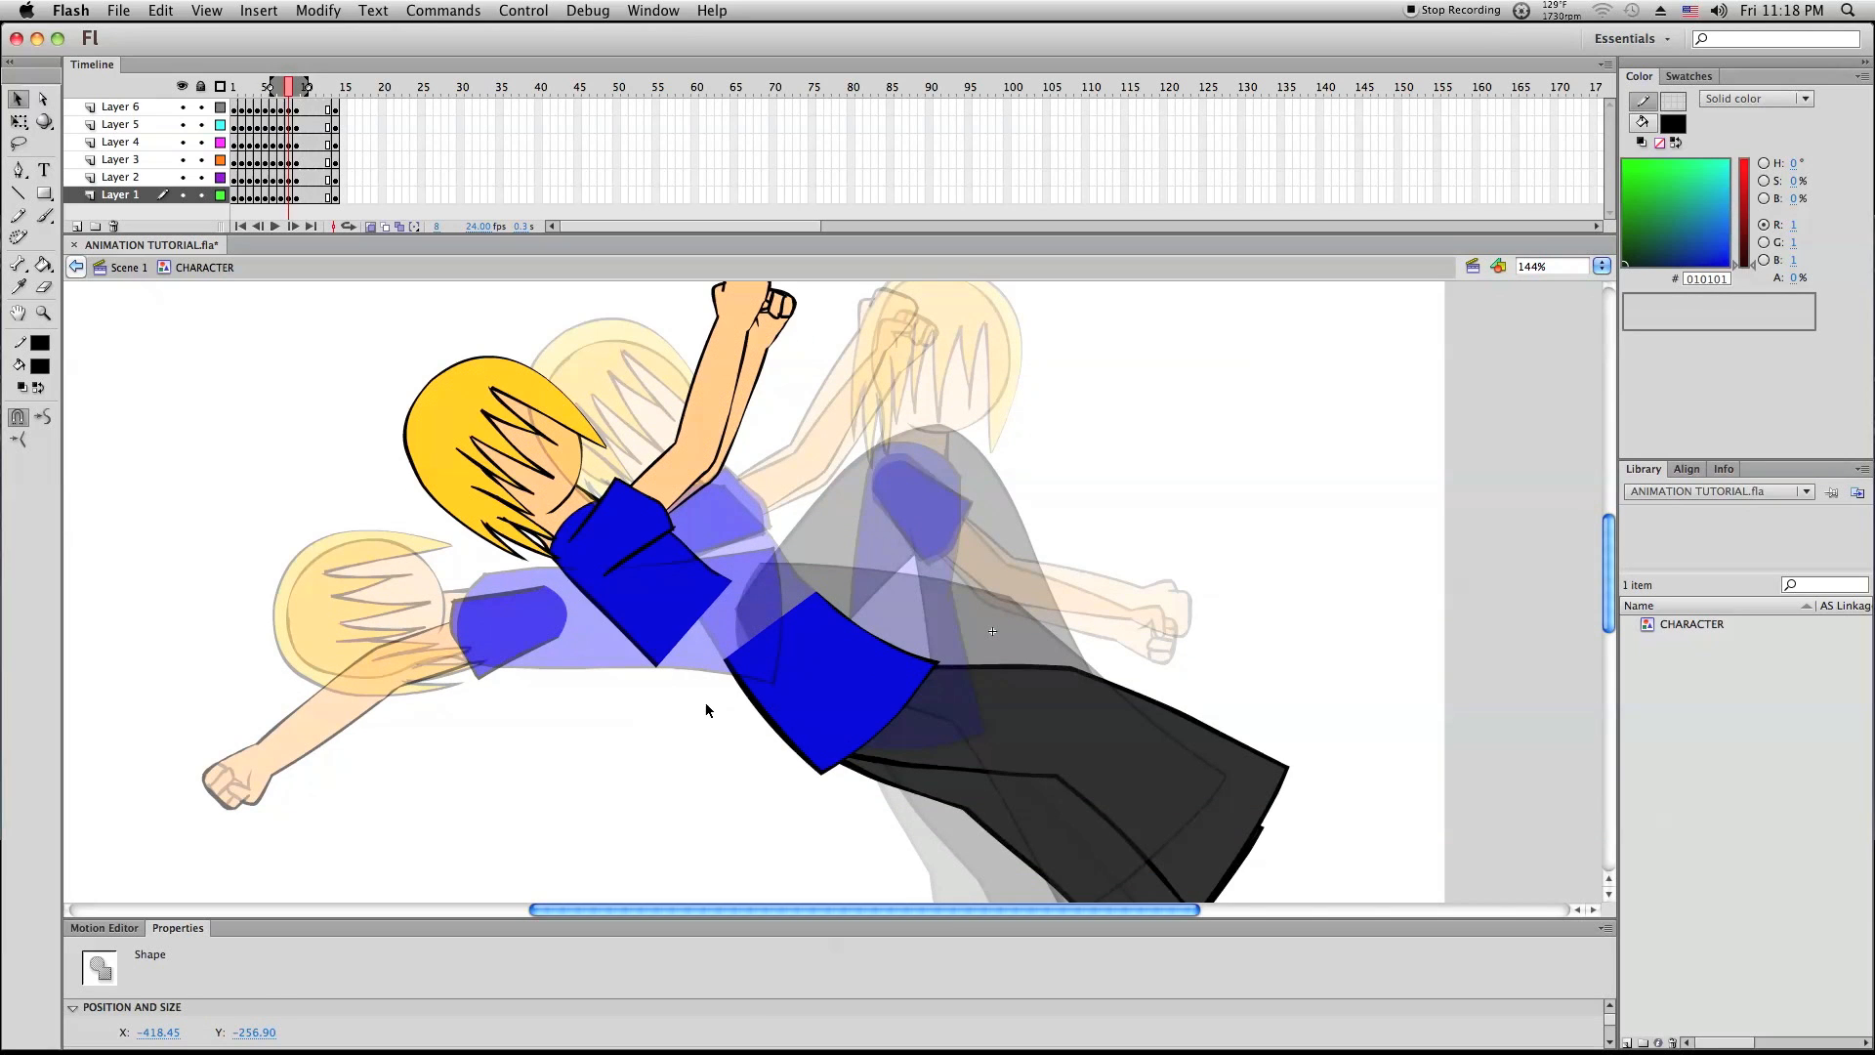
Pull the back corners of the lower torso's outline and blue fill to meet the upper torso's back corner
{"action": "mouse_move", "coordinate": [684, 690]}
{"action": "left_mouse_down"}
{"action": "mouse_move", "coordinate": [660, 666]}
{"action": "mouse_move", "coordinate": [717, 695]}
{"action": "mouse_move", "coordinate": [699, 711]}
{"action": "mouse_move", "coordinate": [670, 668]}
{"action": "left_mouse_up"}
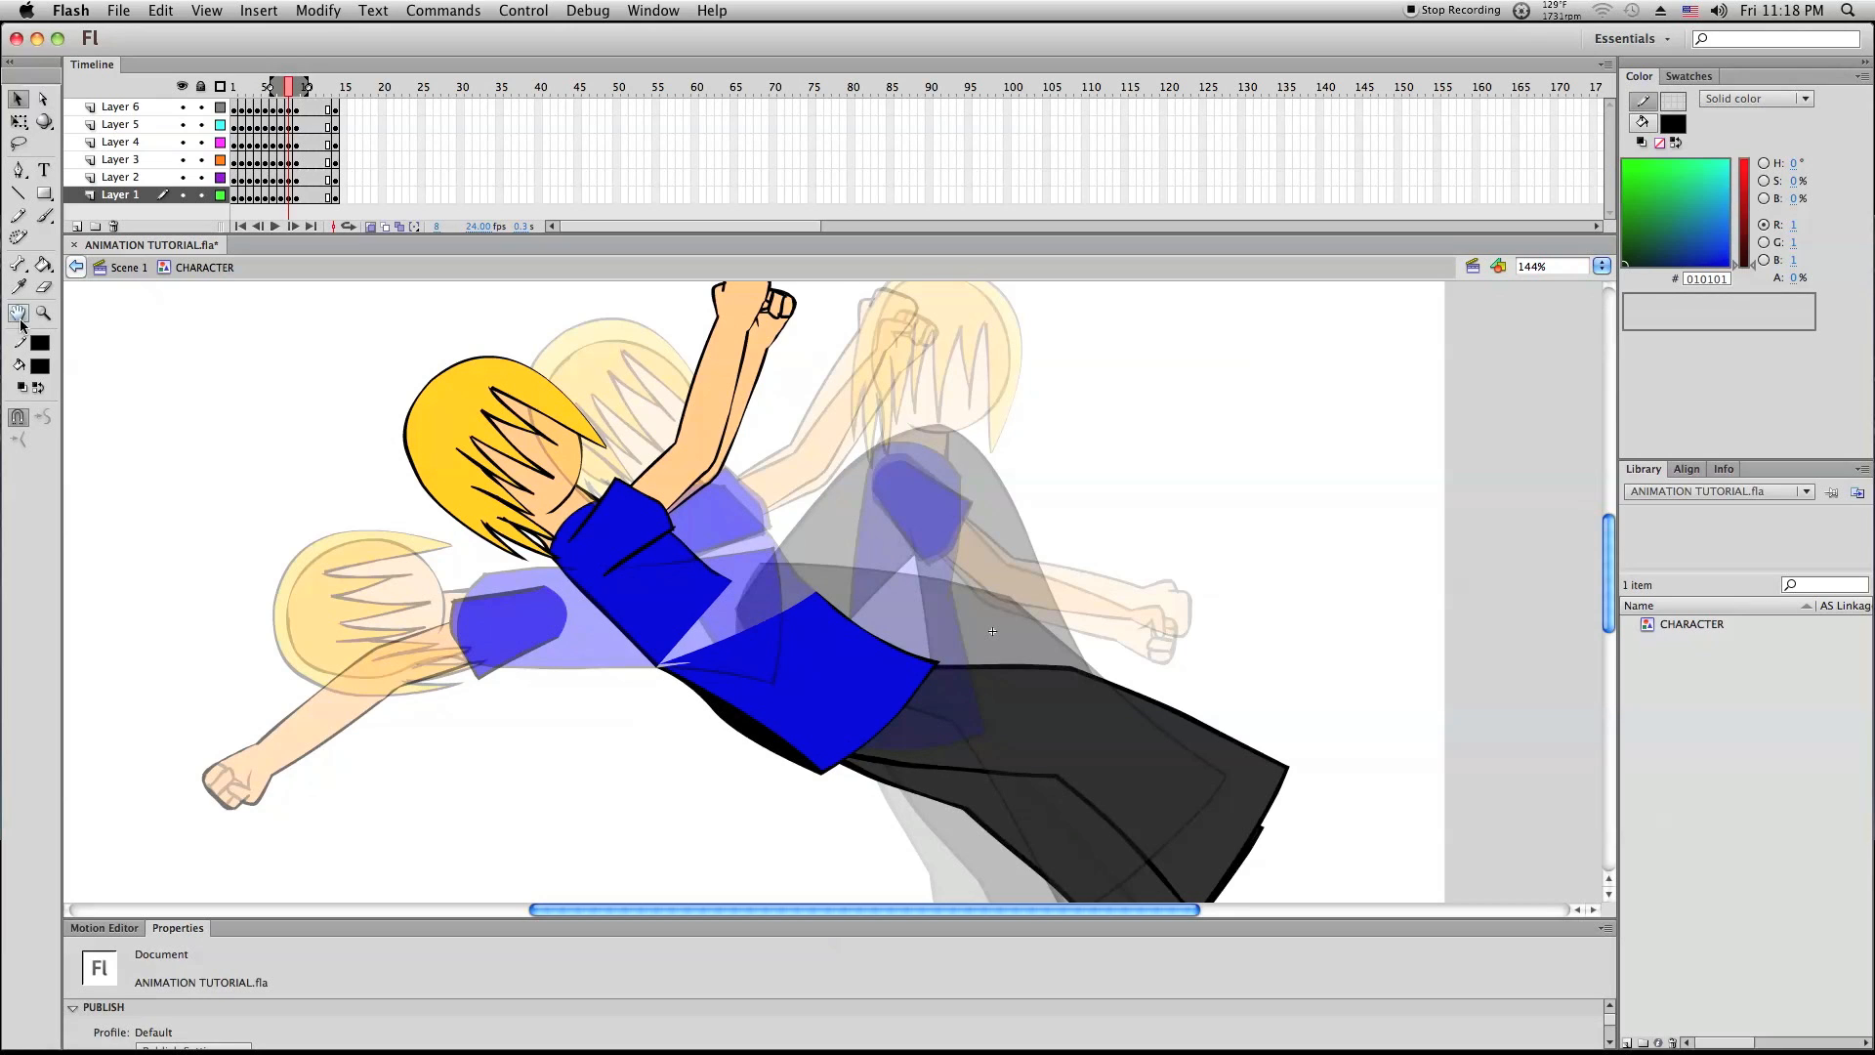
{"action": "left_click", "coordinate": [42, 312]}
{"action": "left_click_drag", "start_coordinate": [495, 557], "coordinate": [840, 743]}
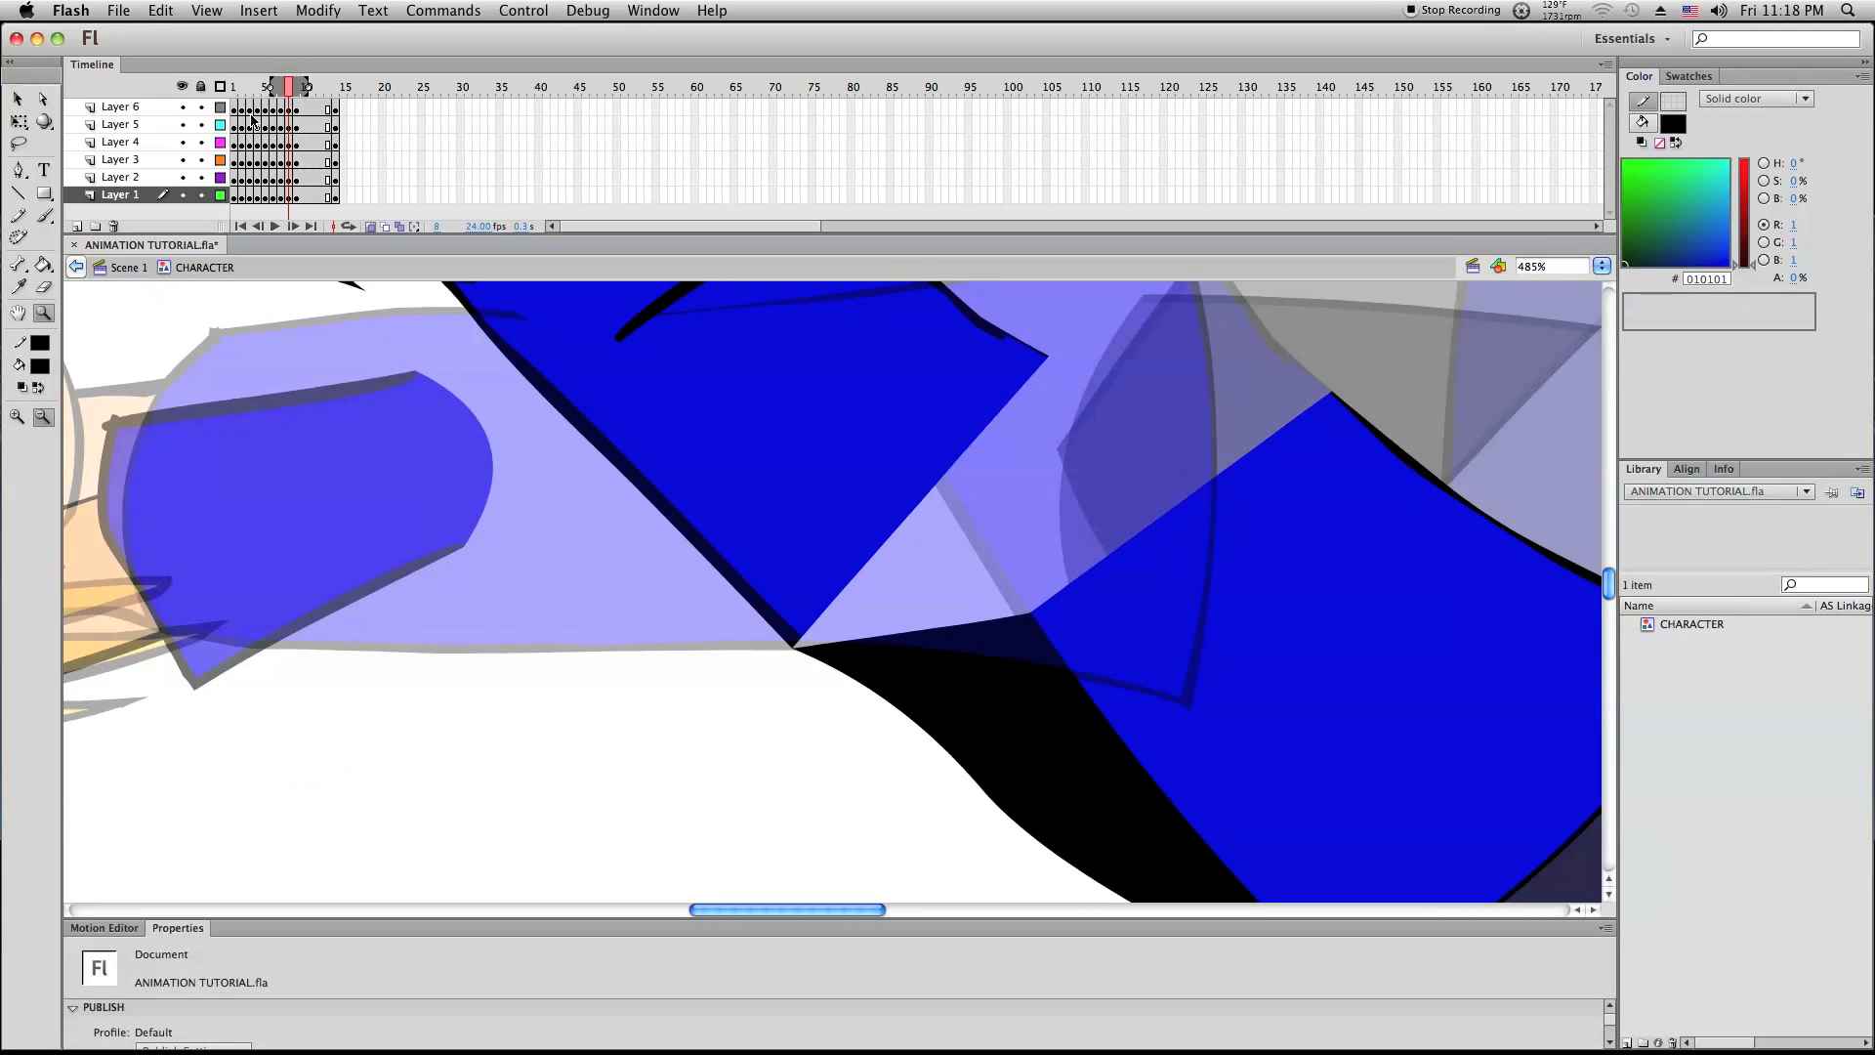
{"action": "left_click", "coordinate": [17, 99]}
{"action": "scroll", "coordinate": [830, 507], "scroll_direction": "down", "scroll_amount": 1}
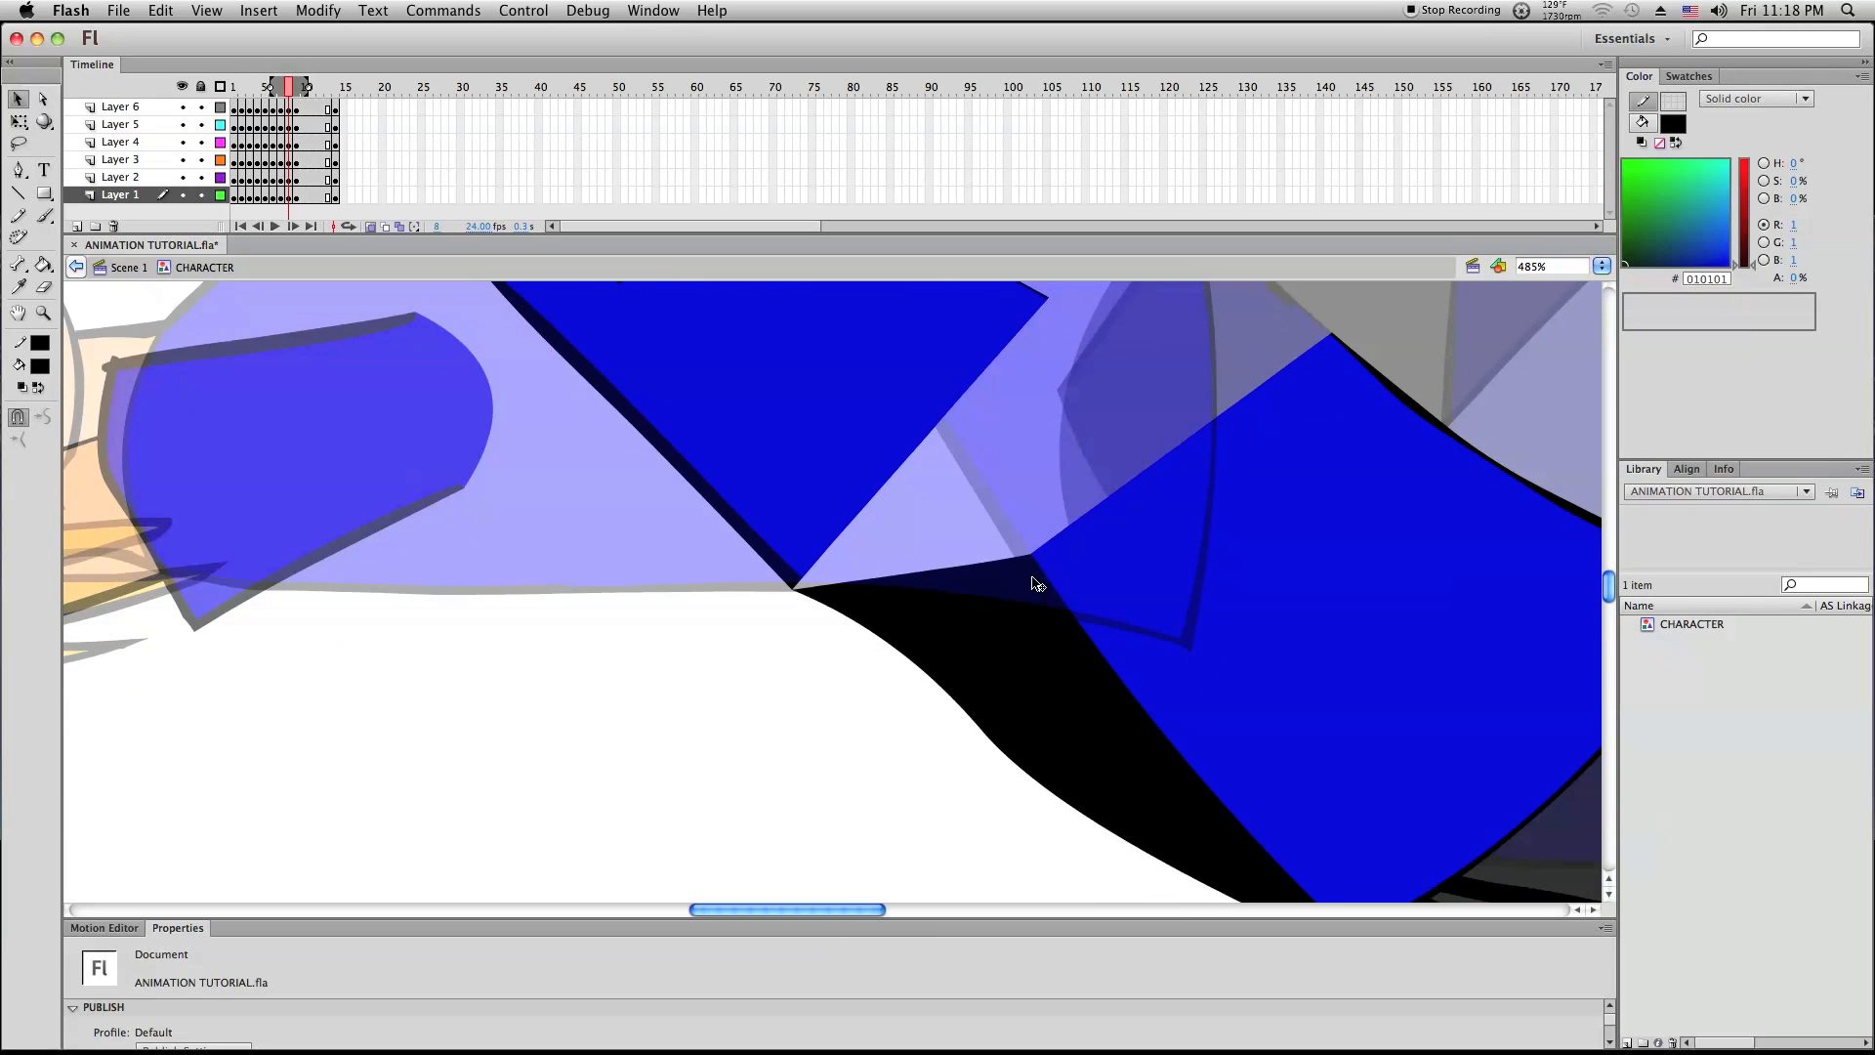
{"action": "left_click_drag", "start_coordinate": [1035, 556], "coordinate": [799, 578]}
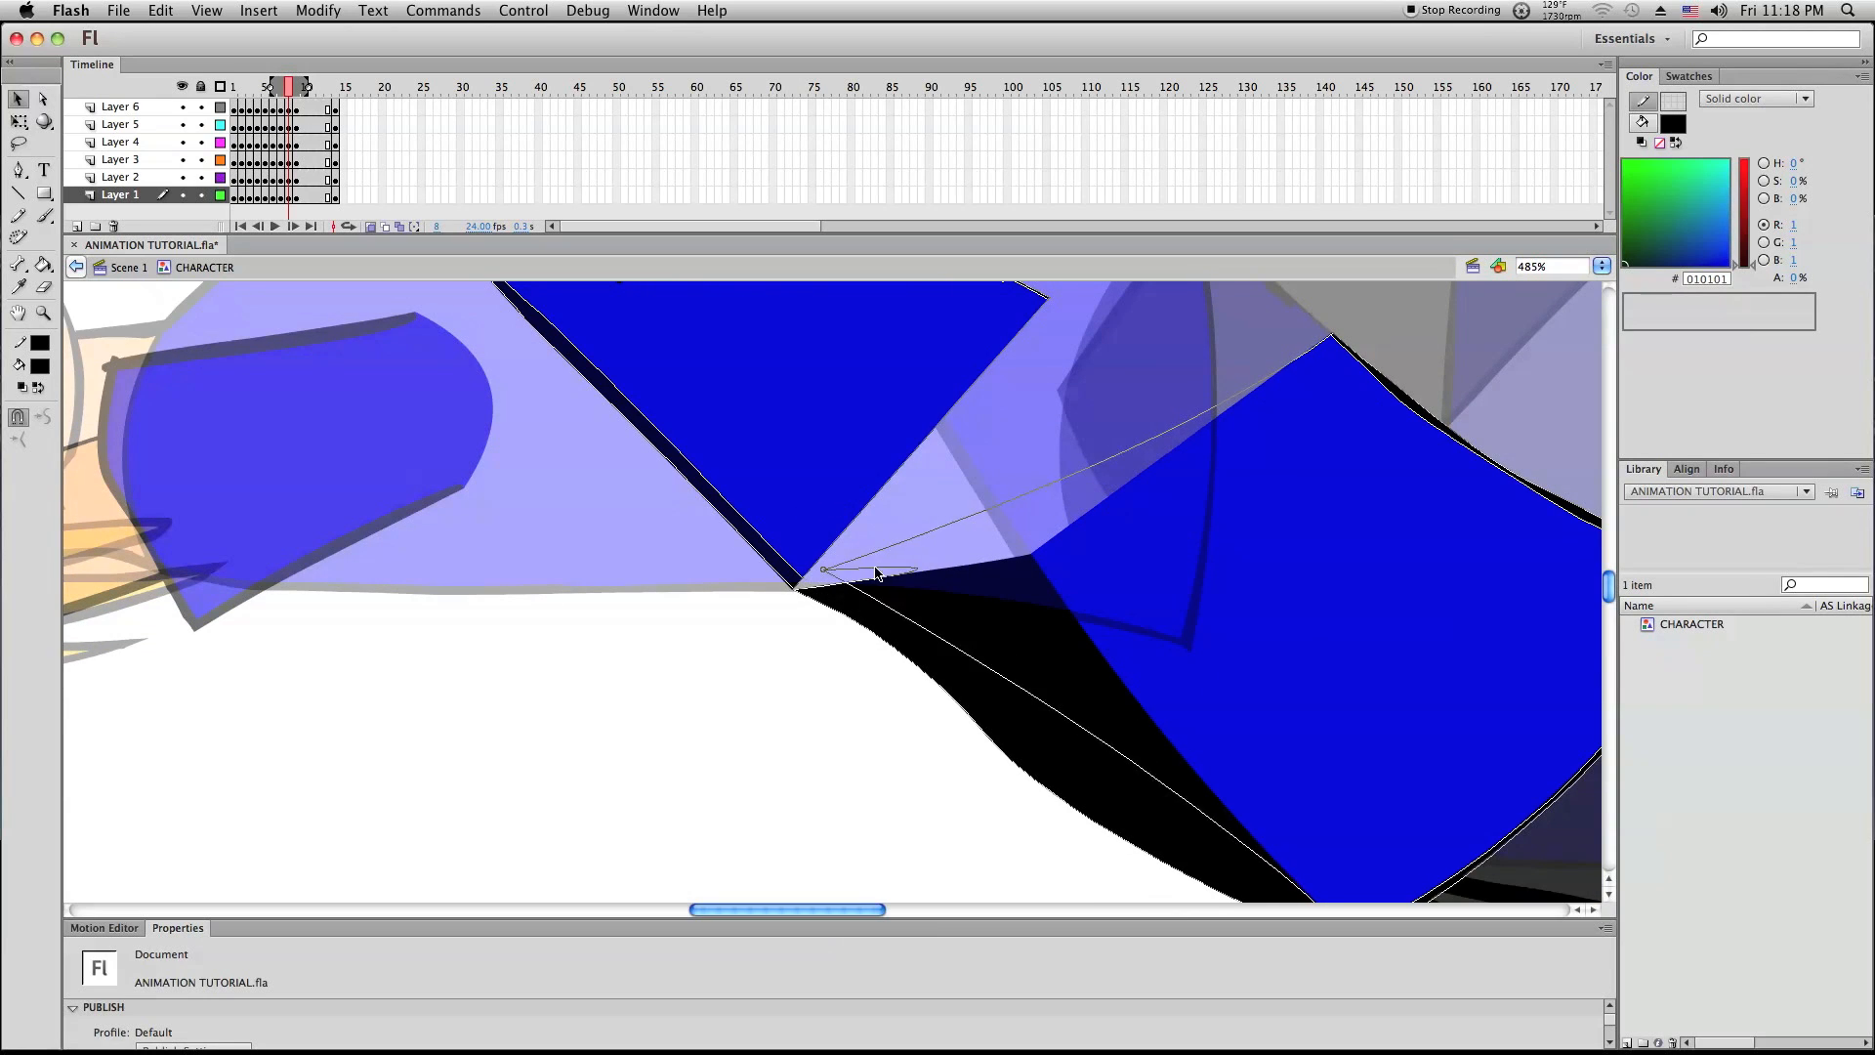
{"action": "left_click_drag", "start_coordinate": [974, 560], "coordinate": [884, 583]}
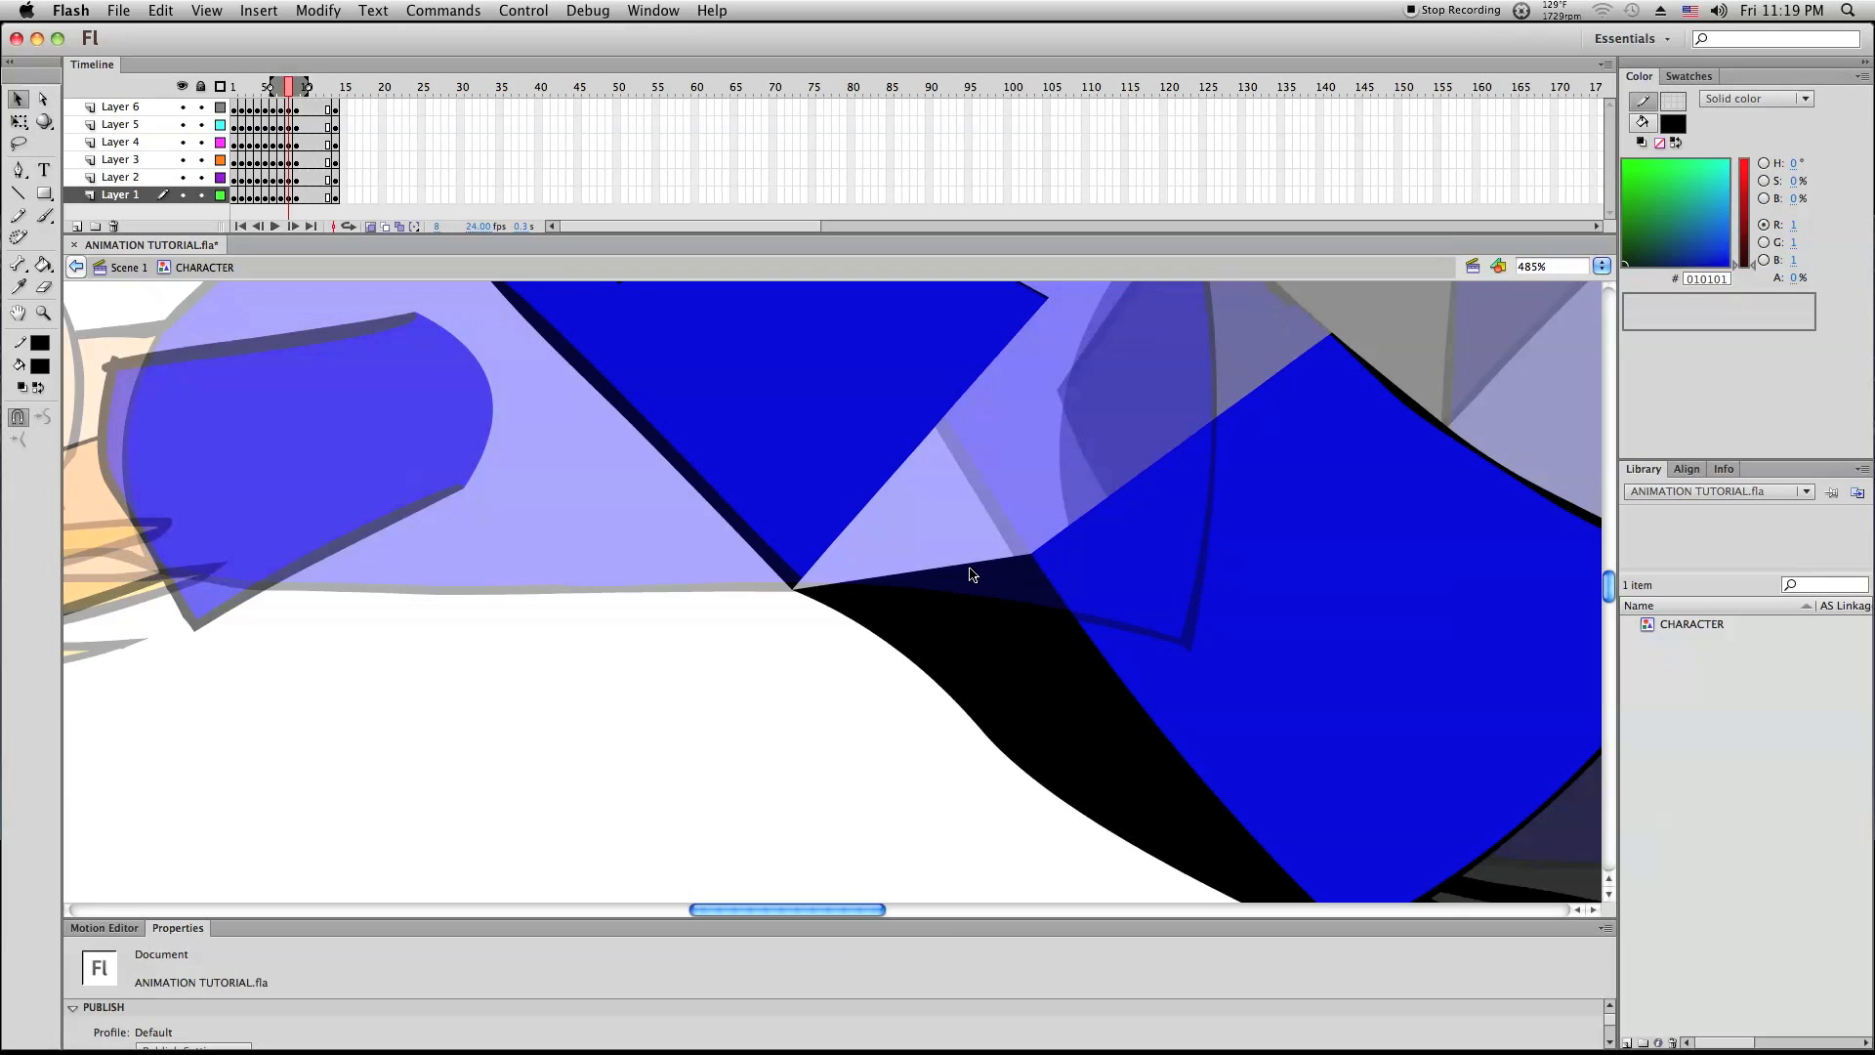
{"action": "left_click_drag", "start_coordinate": [1031, 559], "coordinate": [803, 582]}
Reshape the lower torso's back edge, thinning the thick black area into an even outline
{"action": "scroll", "coordinate": [976, 600], "scroll_direction": "down", "scroll_amount": 3}
{"action": "left_click_drag", "start_coordinate": [943, 601], "coordinate": [900, 592]}
{"action": "left_click_drag", "start_coordinate": [1001, 679], "coordinate": [989, 662]}
{"action": "left_click_drag", "start_coordinate": [869, 558], "coordinate": [865, 559]}
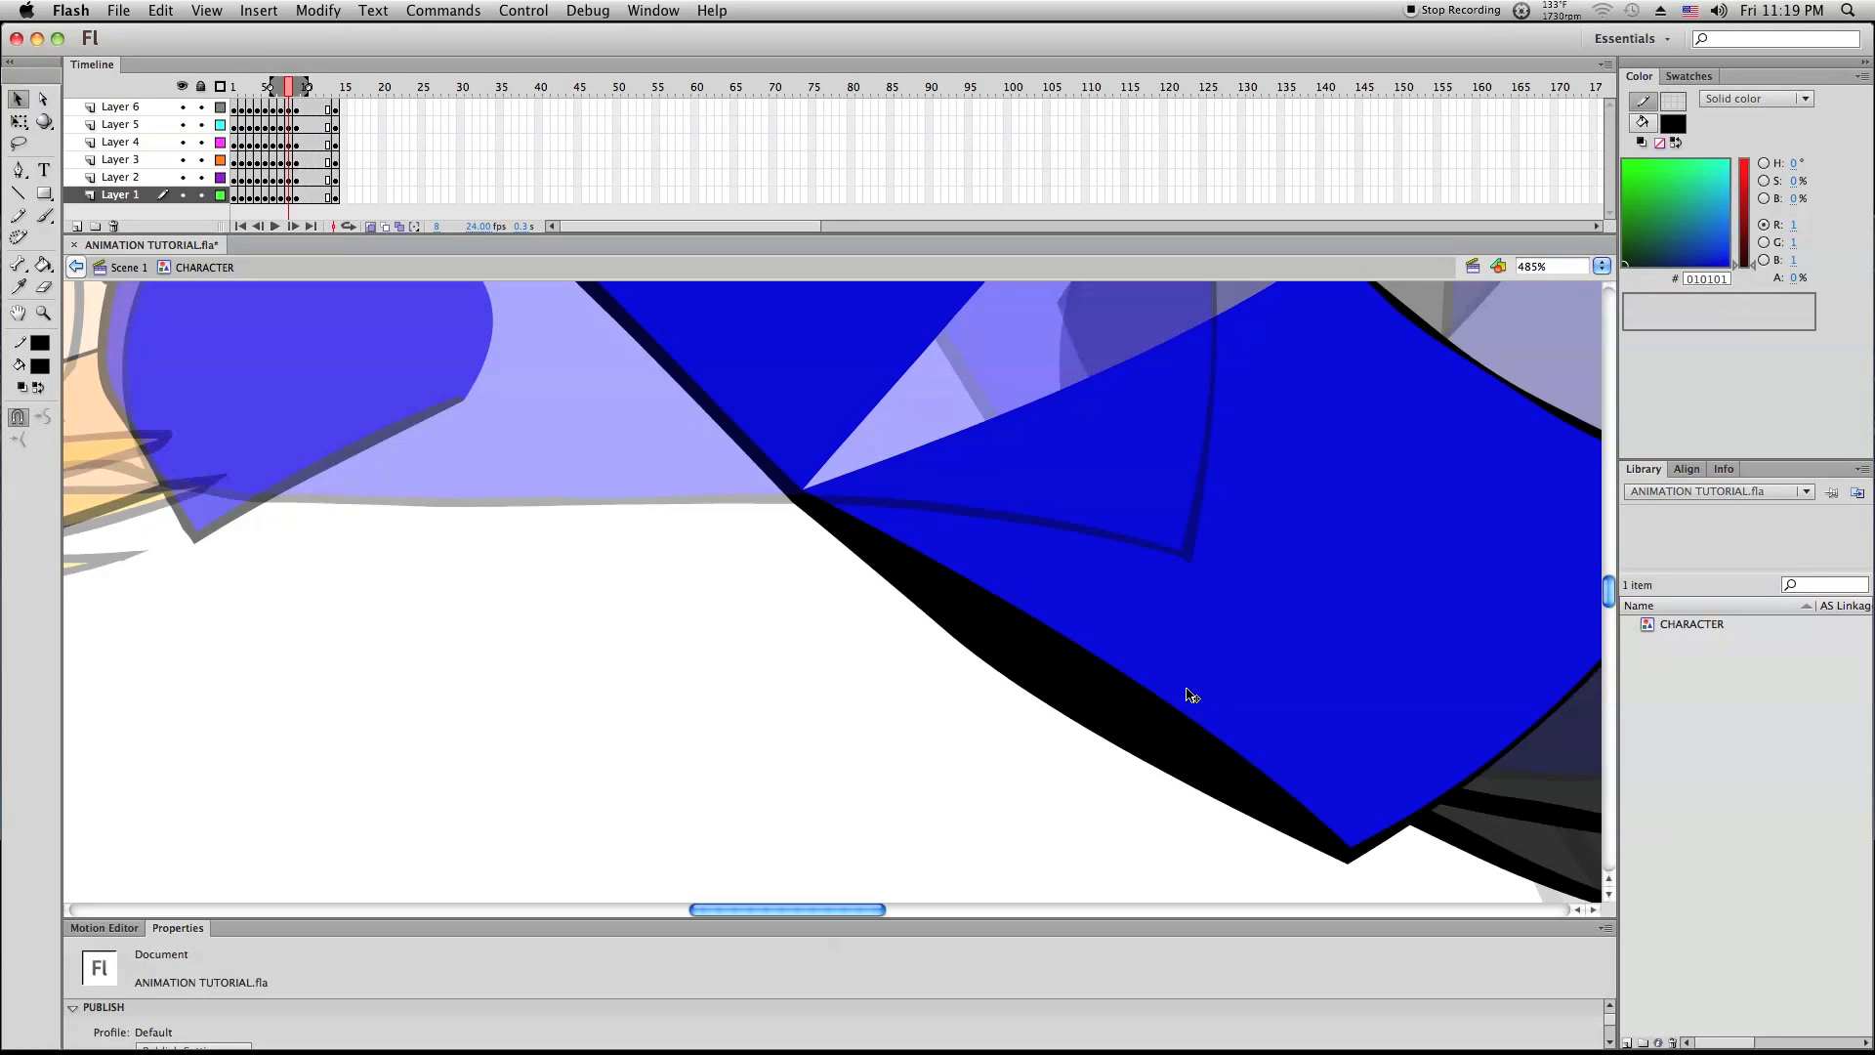
{"action": "left_click_drag", "start_coordinate": [1175, 712], "coordinate": [1135, 740]}
Pull the lower torso's front corner to the upper torso's front corner and smooth the front outline between them
{"action": "scroll", "coordinate": [977, 488], "scroll_direction": "up", "scroll_amount": 4}
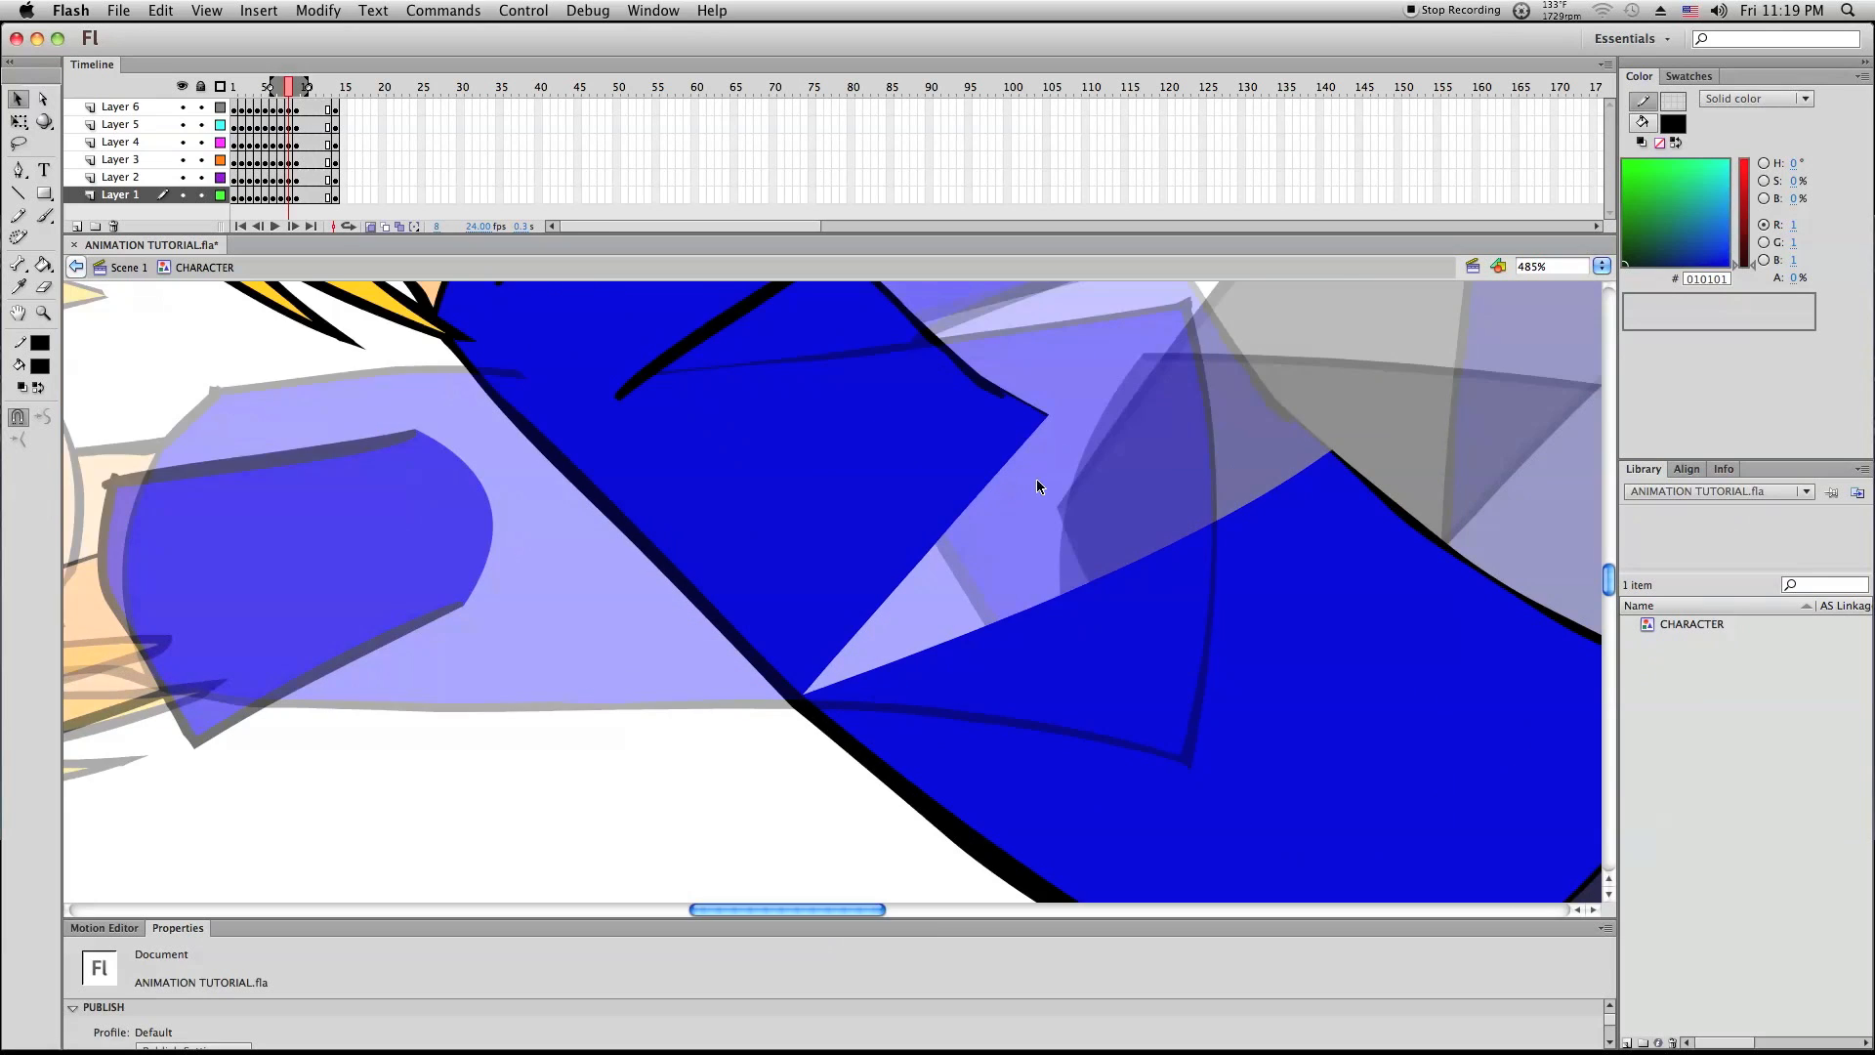
{"action": "scroll", "coordinate": [1255, 453], "scroll_direction": "up", "scroll_amount": 1}
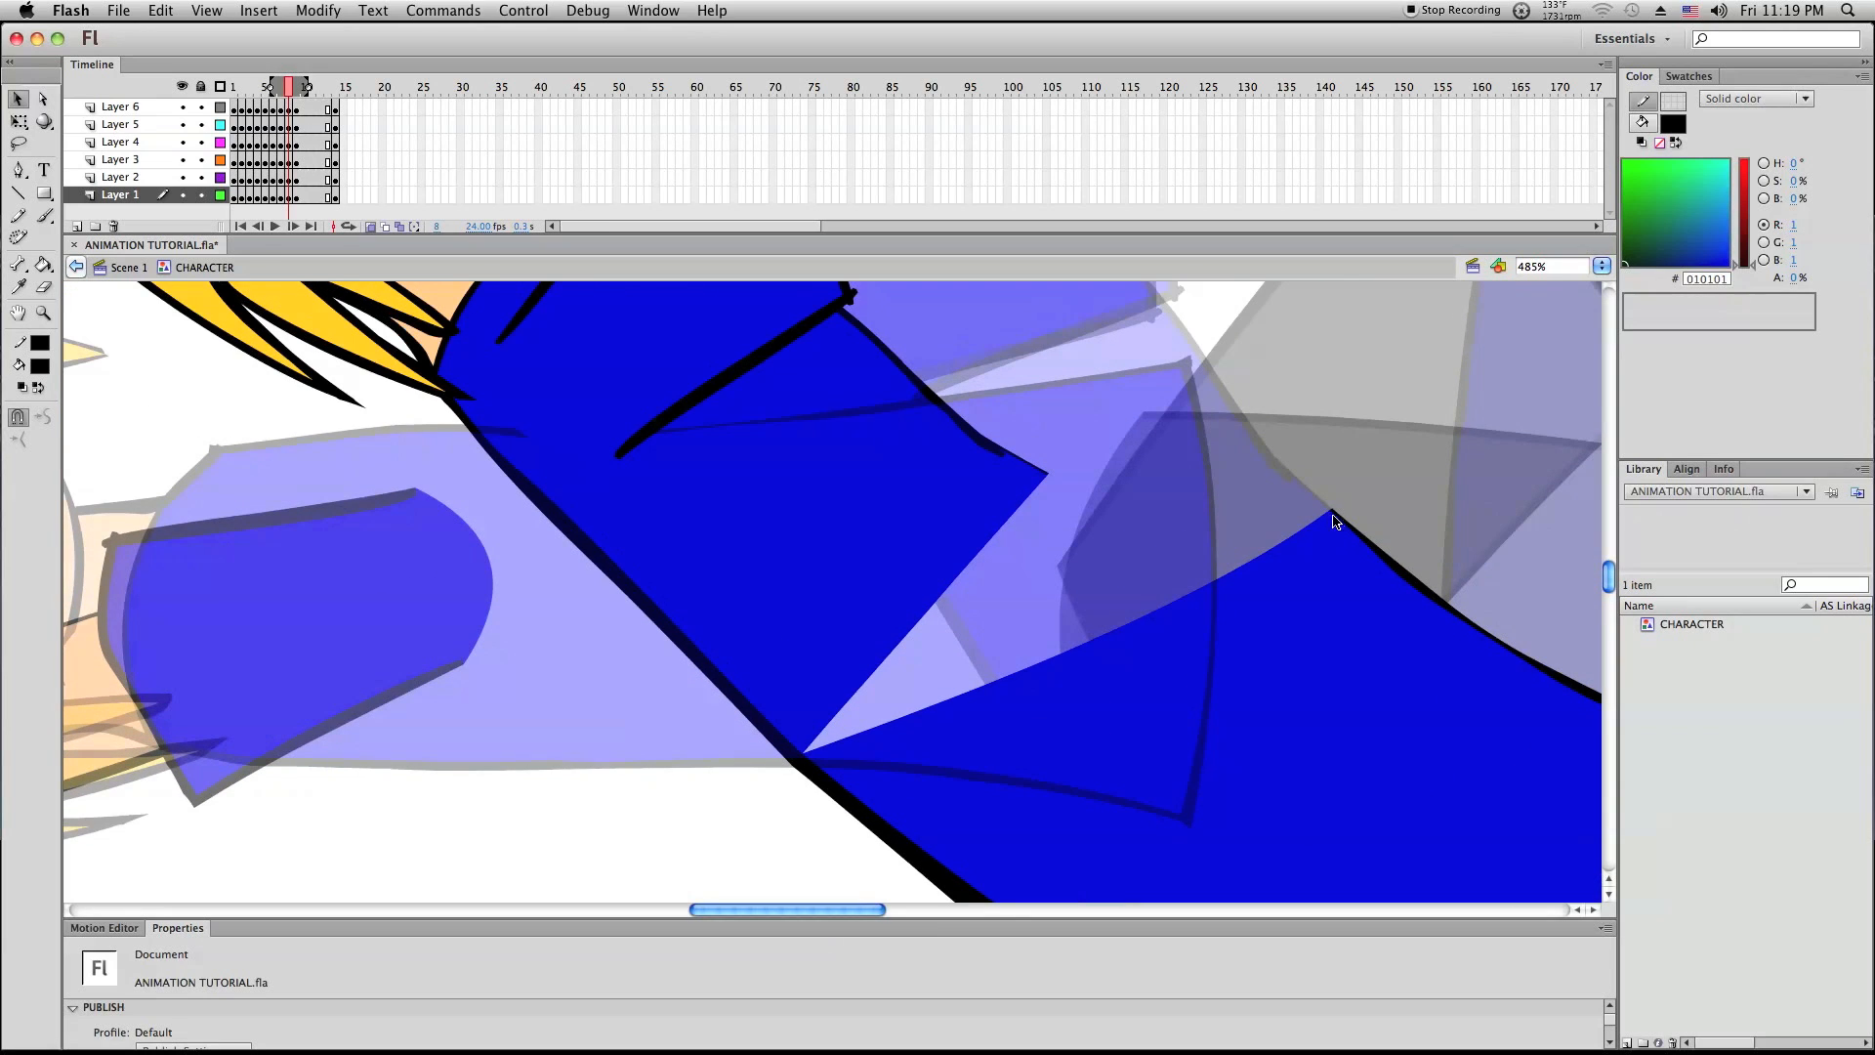
{"action": "left_click_drag", "start_coordinate": [1335, 519], "coordinate": [1046, 477]}
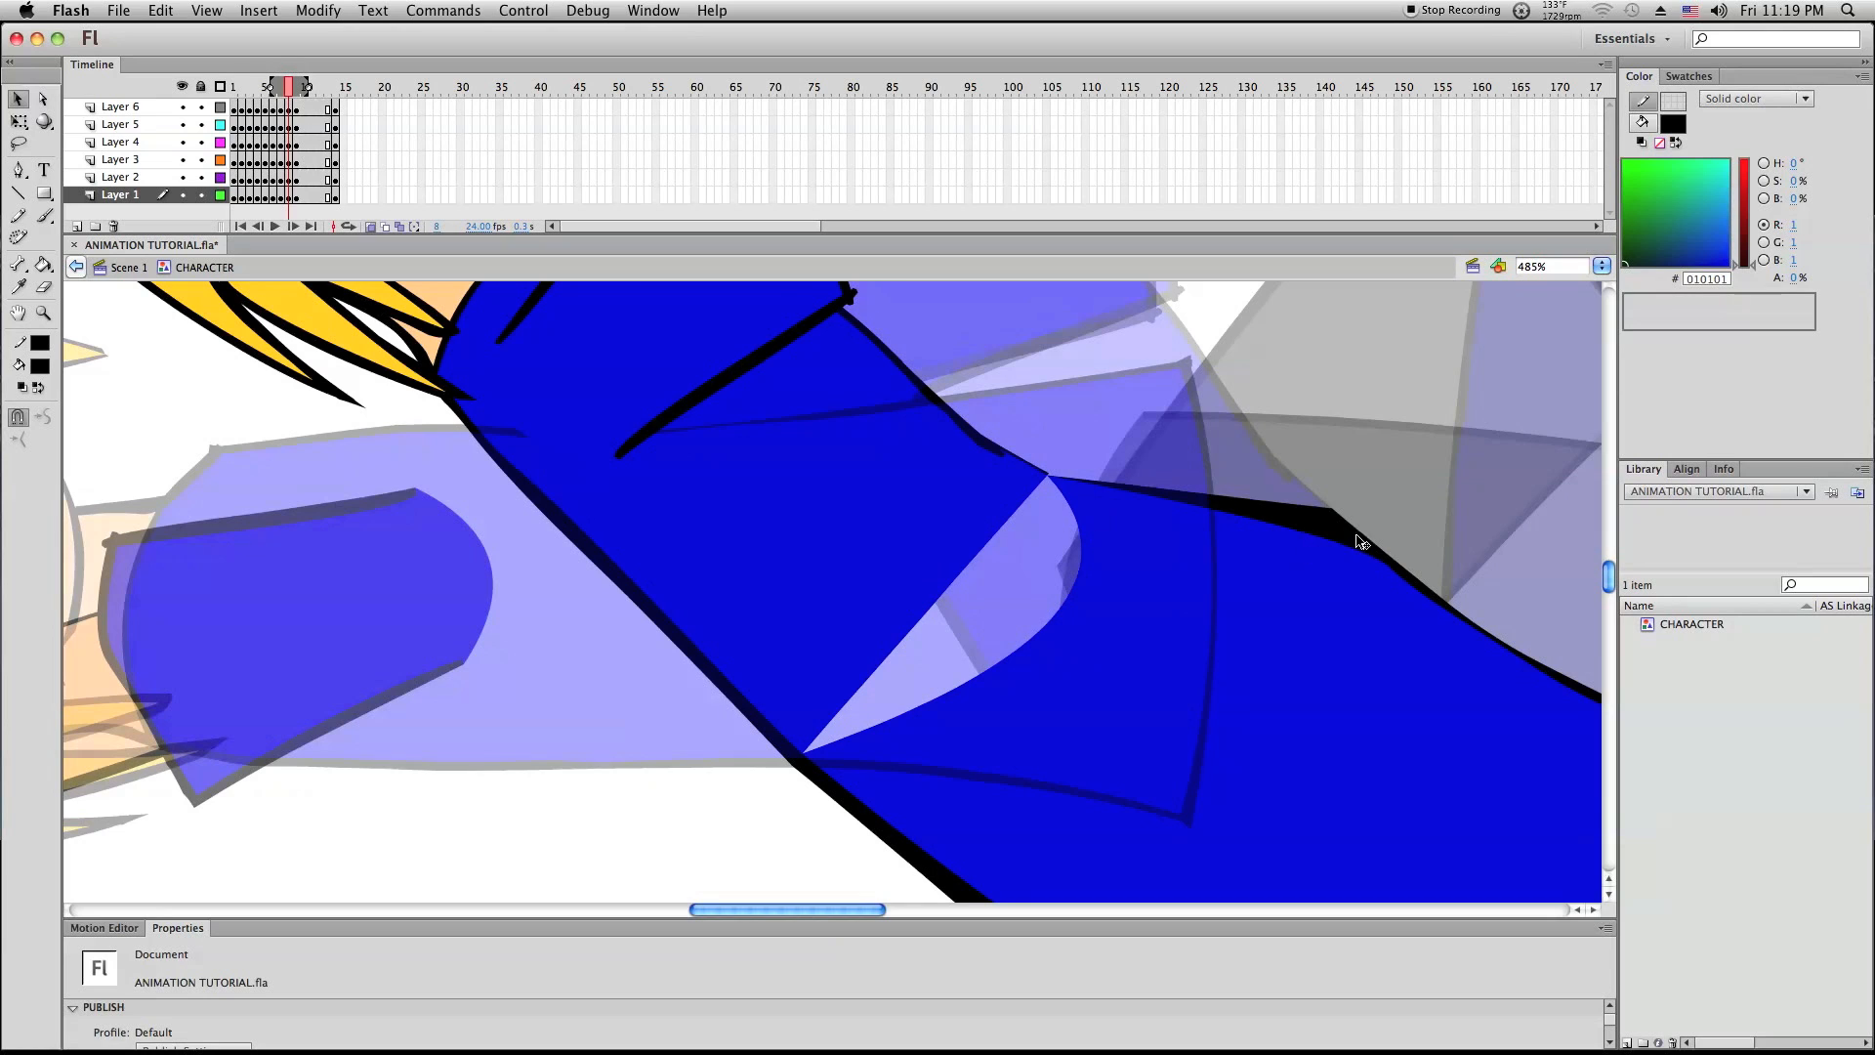
{"action": "left_click_drag", "start_coordinate": [1371, 562], "coordinate": [1269, 558]}
{"action": "left_click_drag", "start_coordinate": [1048, 477], "coordinate": [1053, 477]}
{"action": "mouse_move", "coordinate": [1353, 538]}
{"action": "left_mouse_down"}
{"action": "mouse_move", "coordinate": [1321, 561]}
{"action": "mouse_move", "coordinate": [1380, 577]}
{"action": "mouse_move", "coordinate": [1303, 553]}
{"action": "left_mouse_up"}
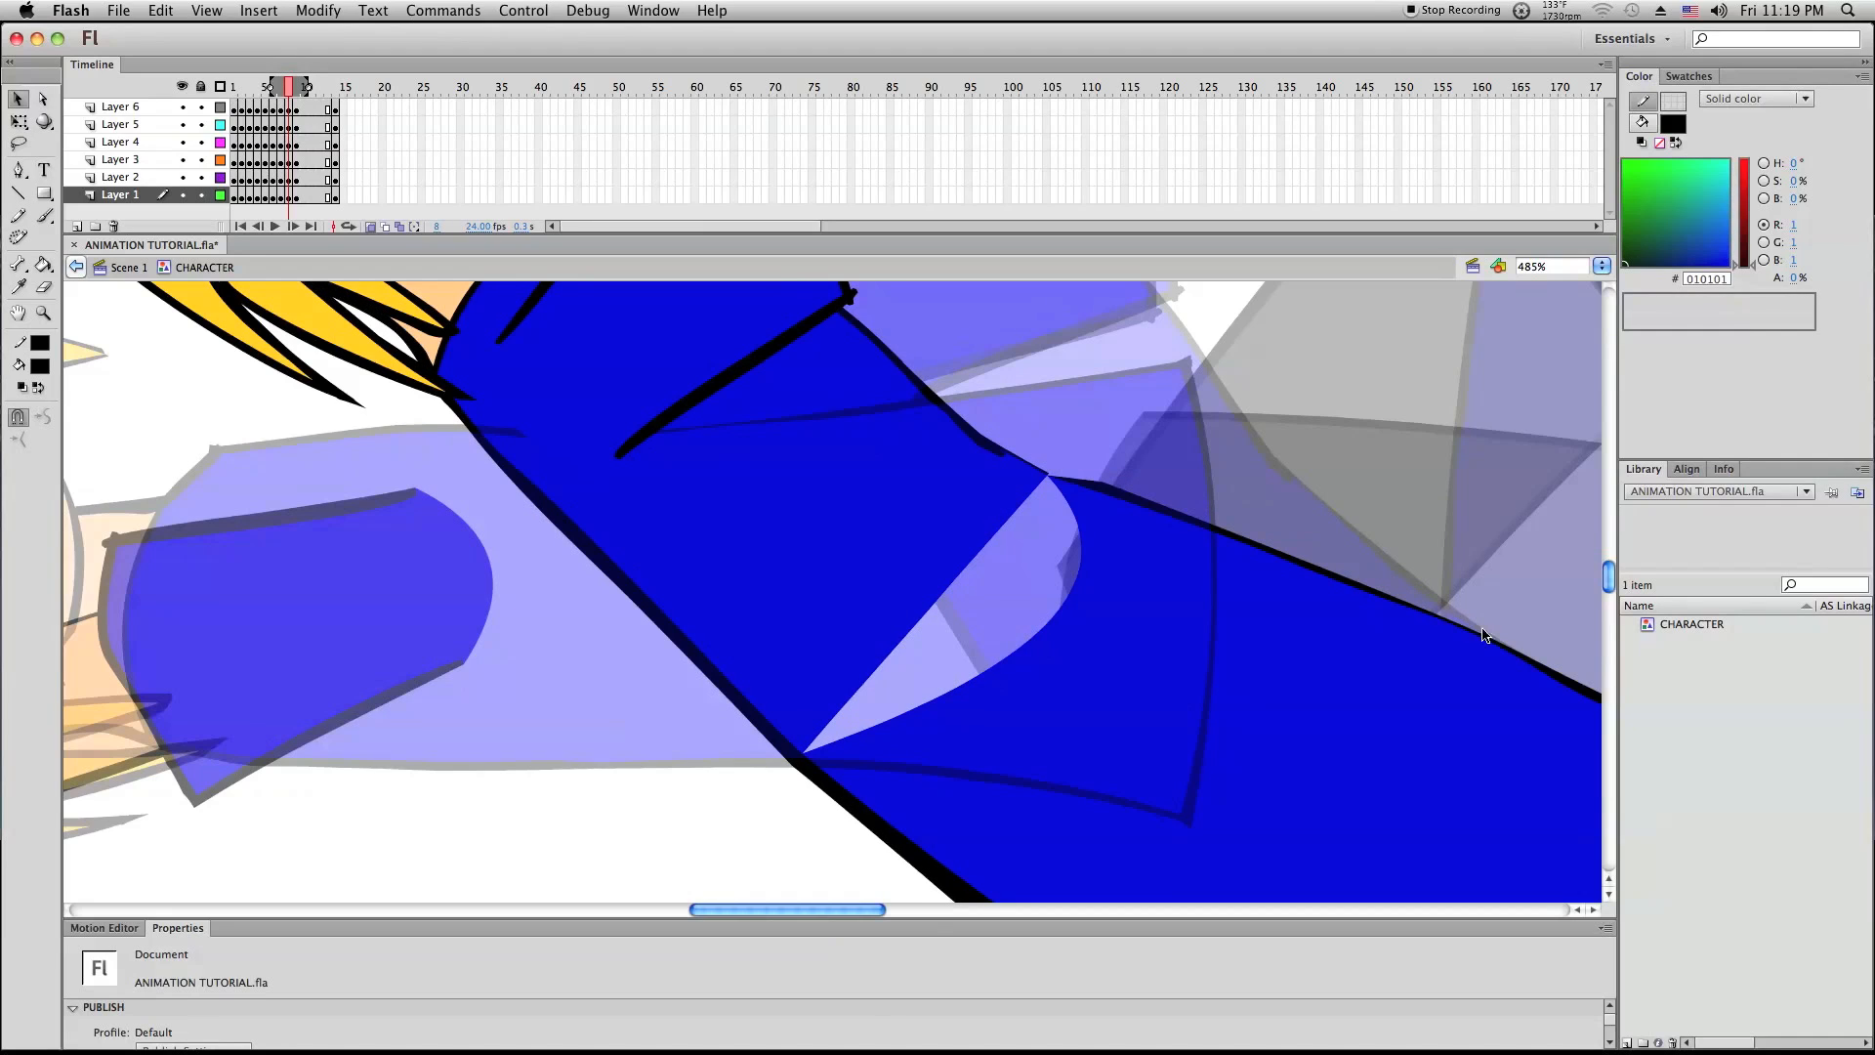
{"action": "left_click_drag", "start_coordinate": [1480, 644], "coordinate": [1476, 650]}
Adjust the end of the lower torso's front outline so it meets the upper torso's outline
{"action": "left_click_drag", "start_coordinate": [1105, 483], "coordinate": [1050, 483]}
{"action": "key", "text": "super+z"}
{"action": "left_click_drag", "start_coordinate": [1048, 491], "coordinate": [1053, 496]}
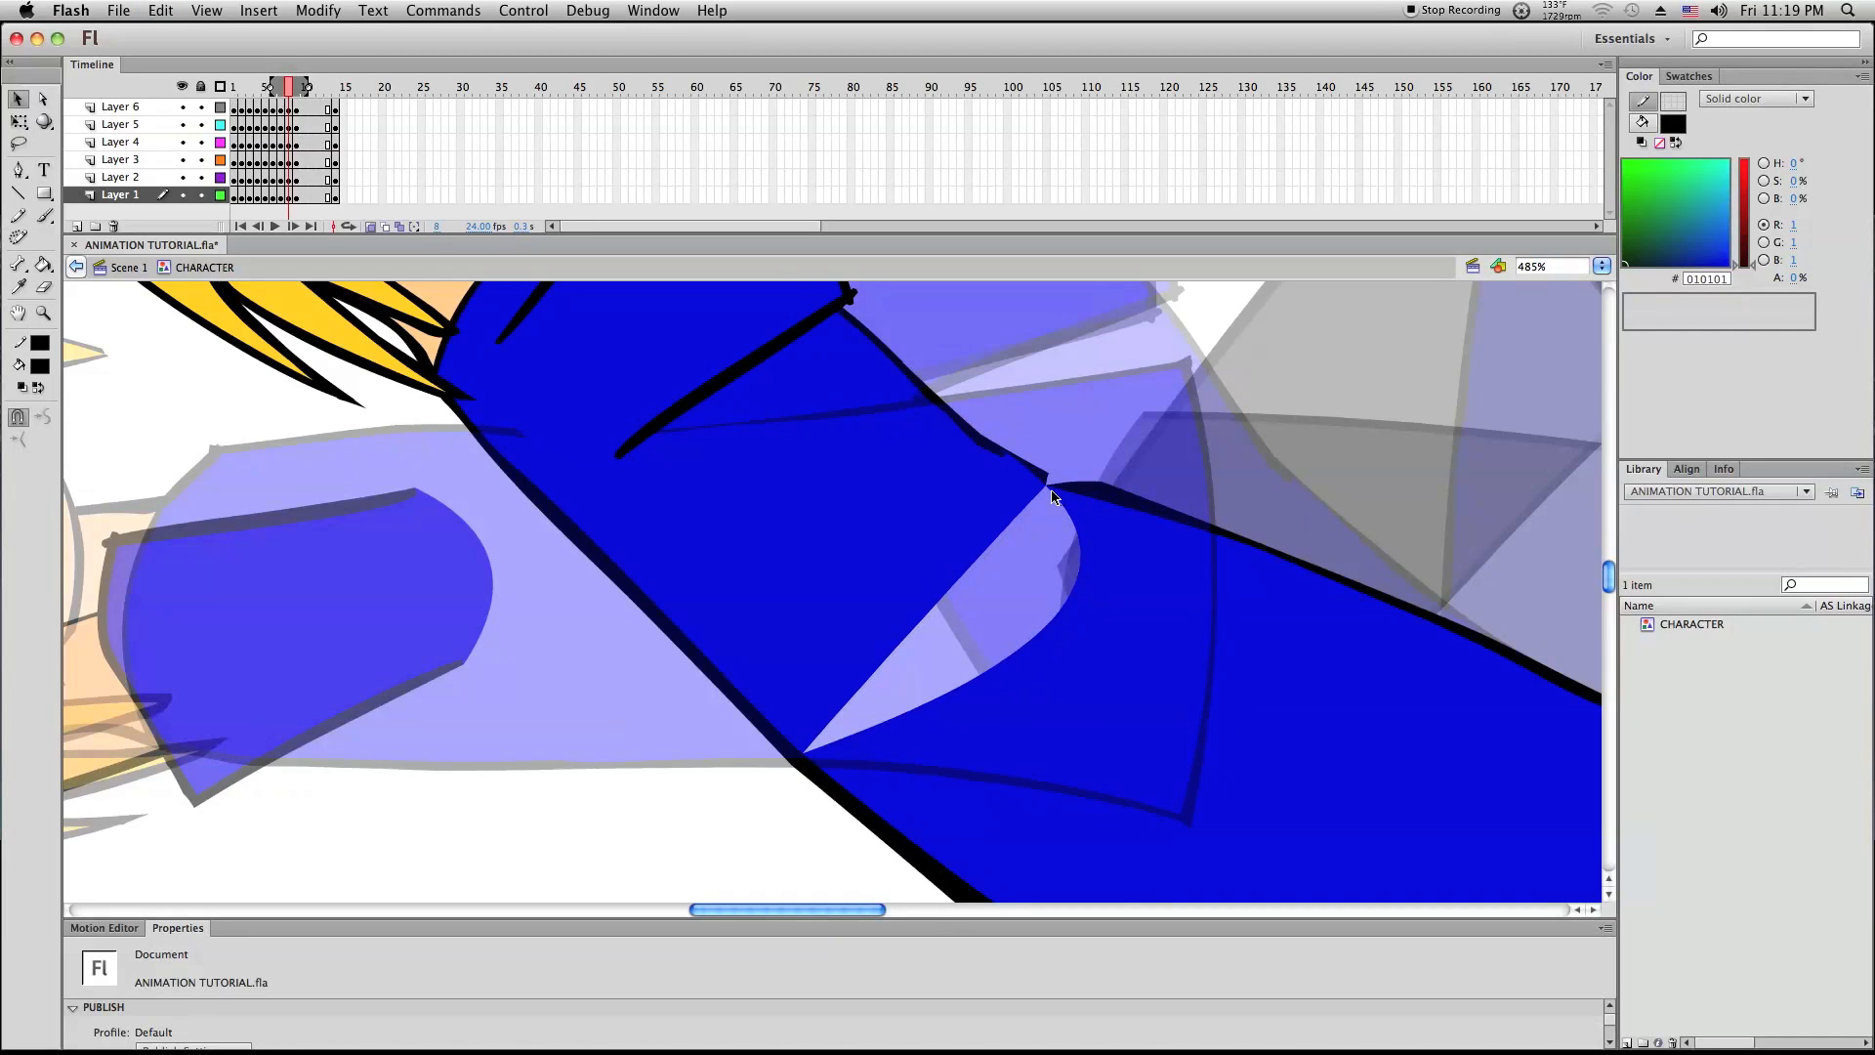
{"action": "left_click", "coordinate": [51, 314]}
{"action": "left_click_drag", "start_coordinate": [973, 446], "coordinate": [1254, 546]}
{"action": "key", "text": "super+z"}
{"action": "left_click", "coordinate": [18, 99]}
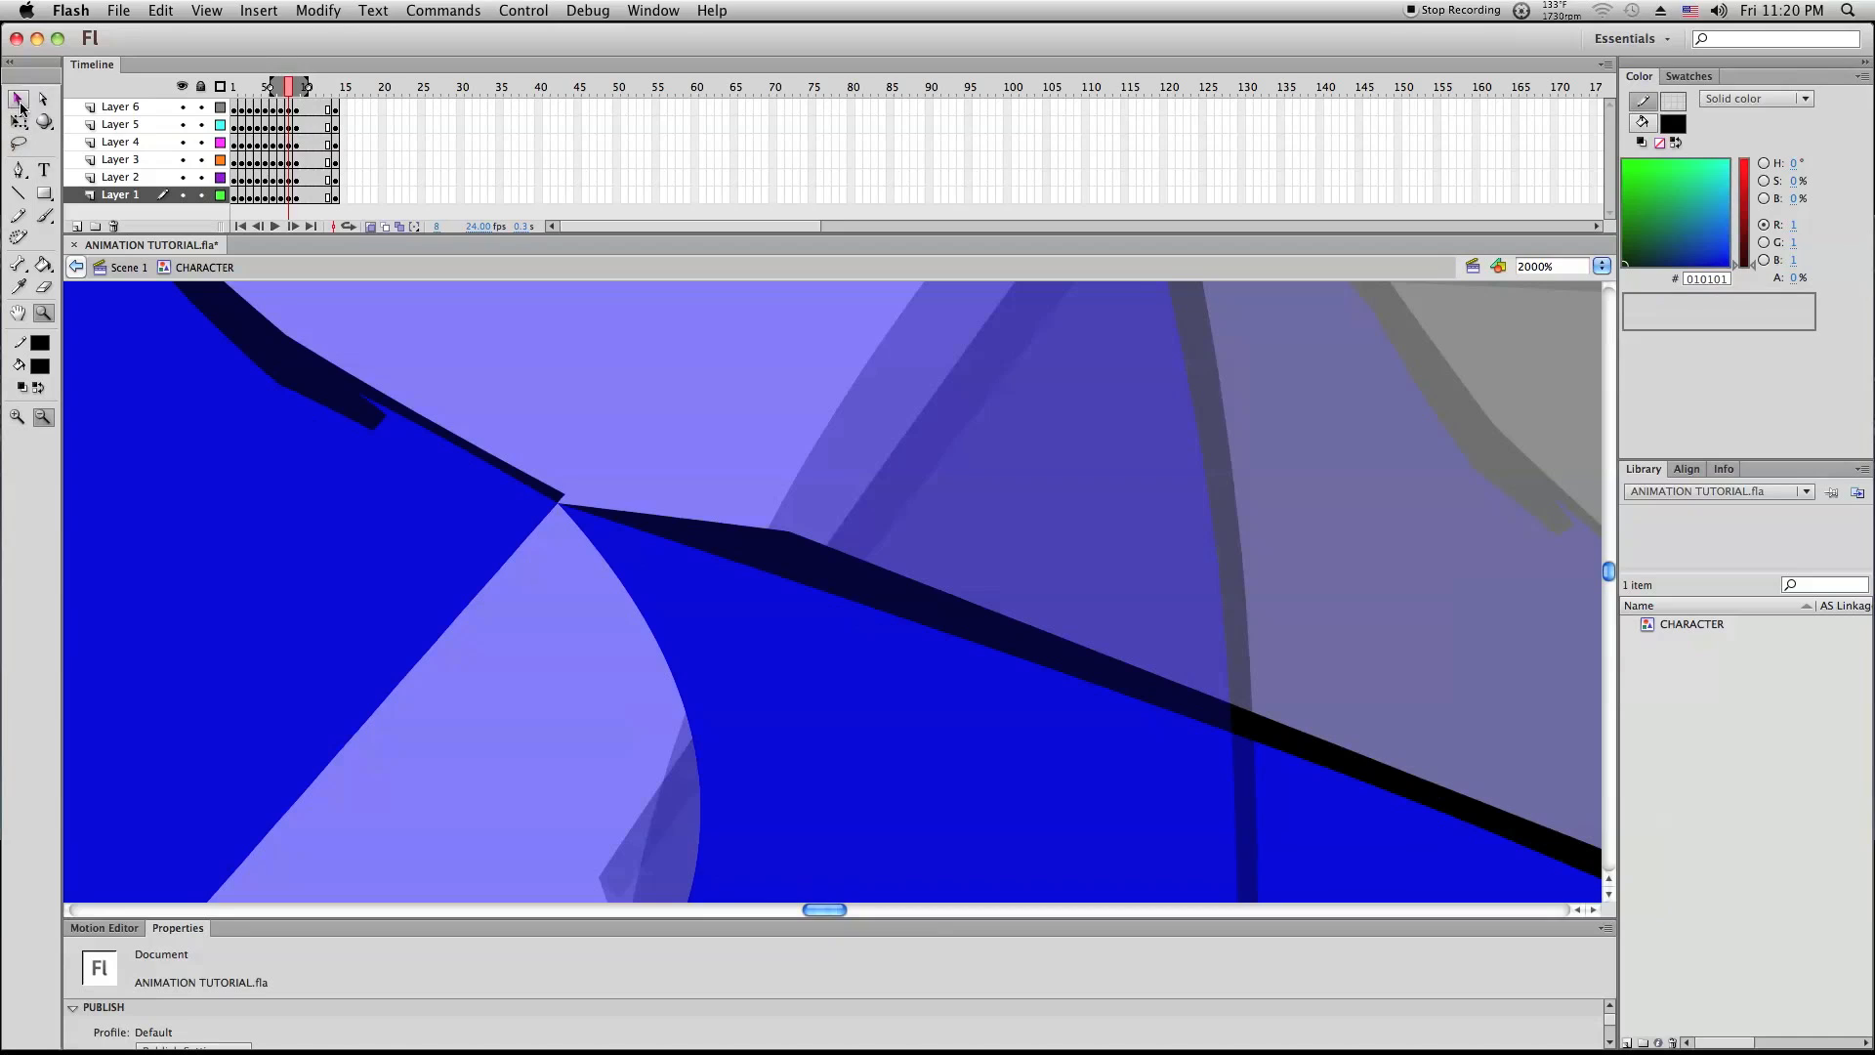
{"action": "mouse_move", "coordinate": [726, 501]}
{"action": "left_mouse_down"}
{"action": "mouse_move", "coordinate": [818, 534]}
{"action": "mouse_move", "coordinate": [732, 535]}
{"action": "mouse_move", "coordinate": [643, 485]}
{"action": "mouse_move", "coordinate": [547, 498]}
{"action": "mouse_move", "coordinate": [575, 516]}
{"action": "left_mouse_up"}
{"action": "key", "text": "Delete"}
{"action": "left_click", "coordinate": [565, 508]}
{"action": "left_click", "coordinate": [845, 542]}
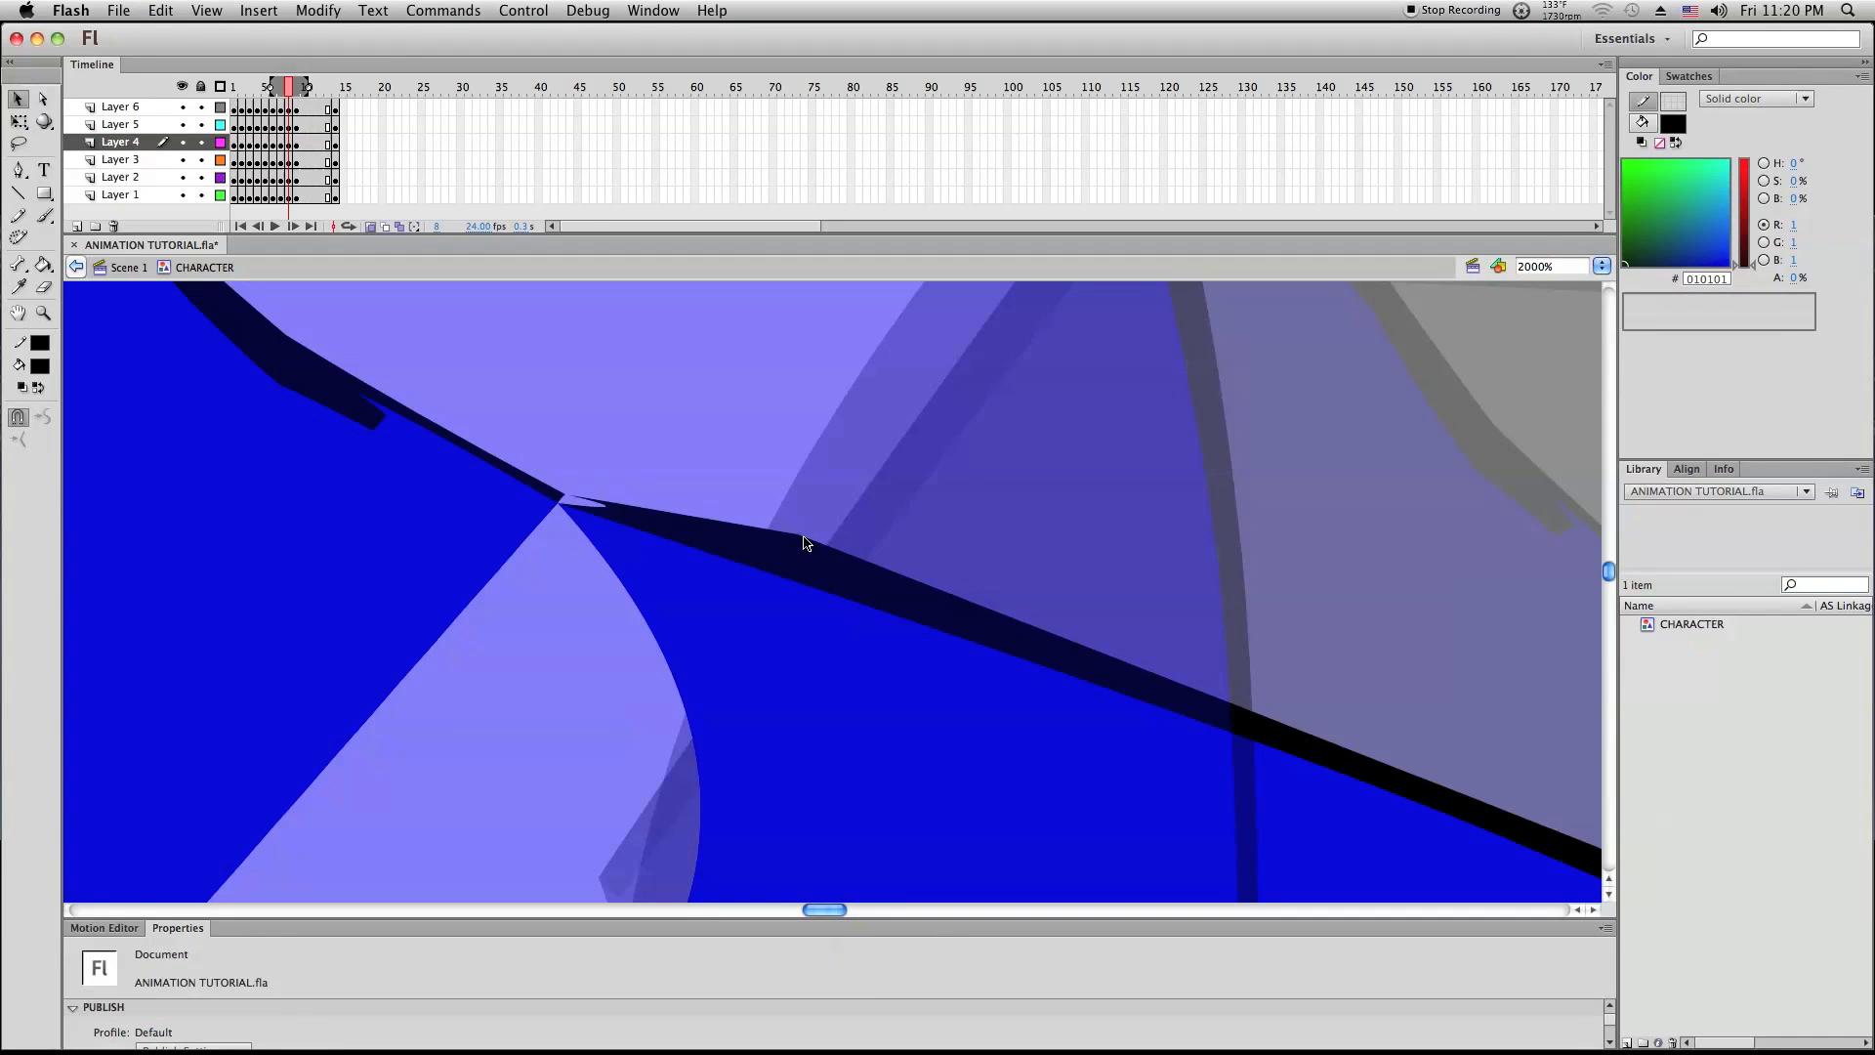
Fill the remaining gap in the front outline with black and pull in its bump to make the line thin
{"action": "left_click", "coordinate": [17, 286]}
{"action": "left_click", "coordinate": [340, 392]}
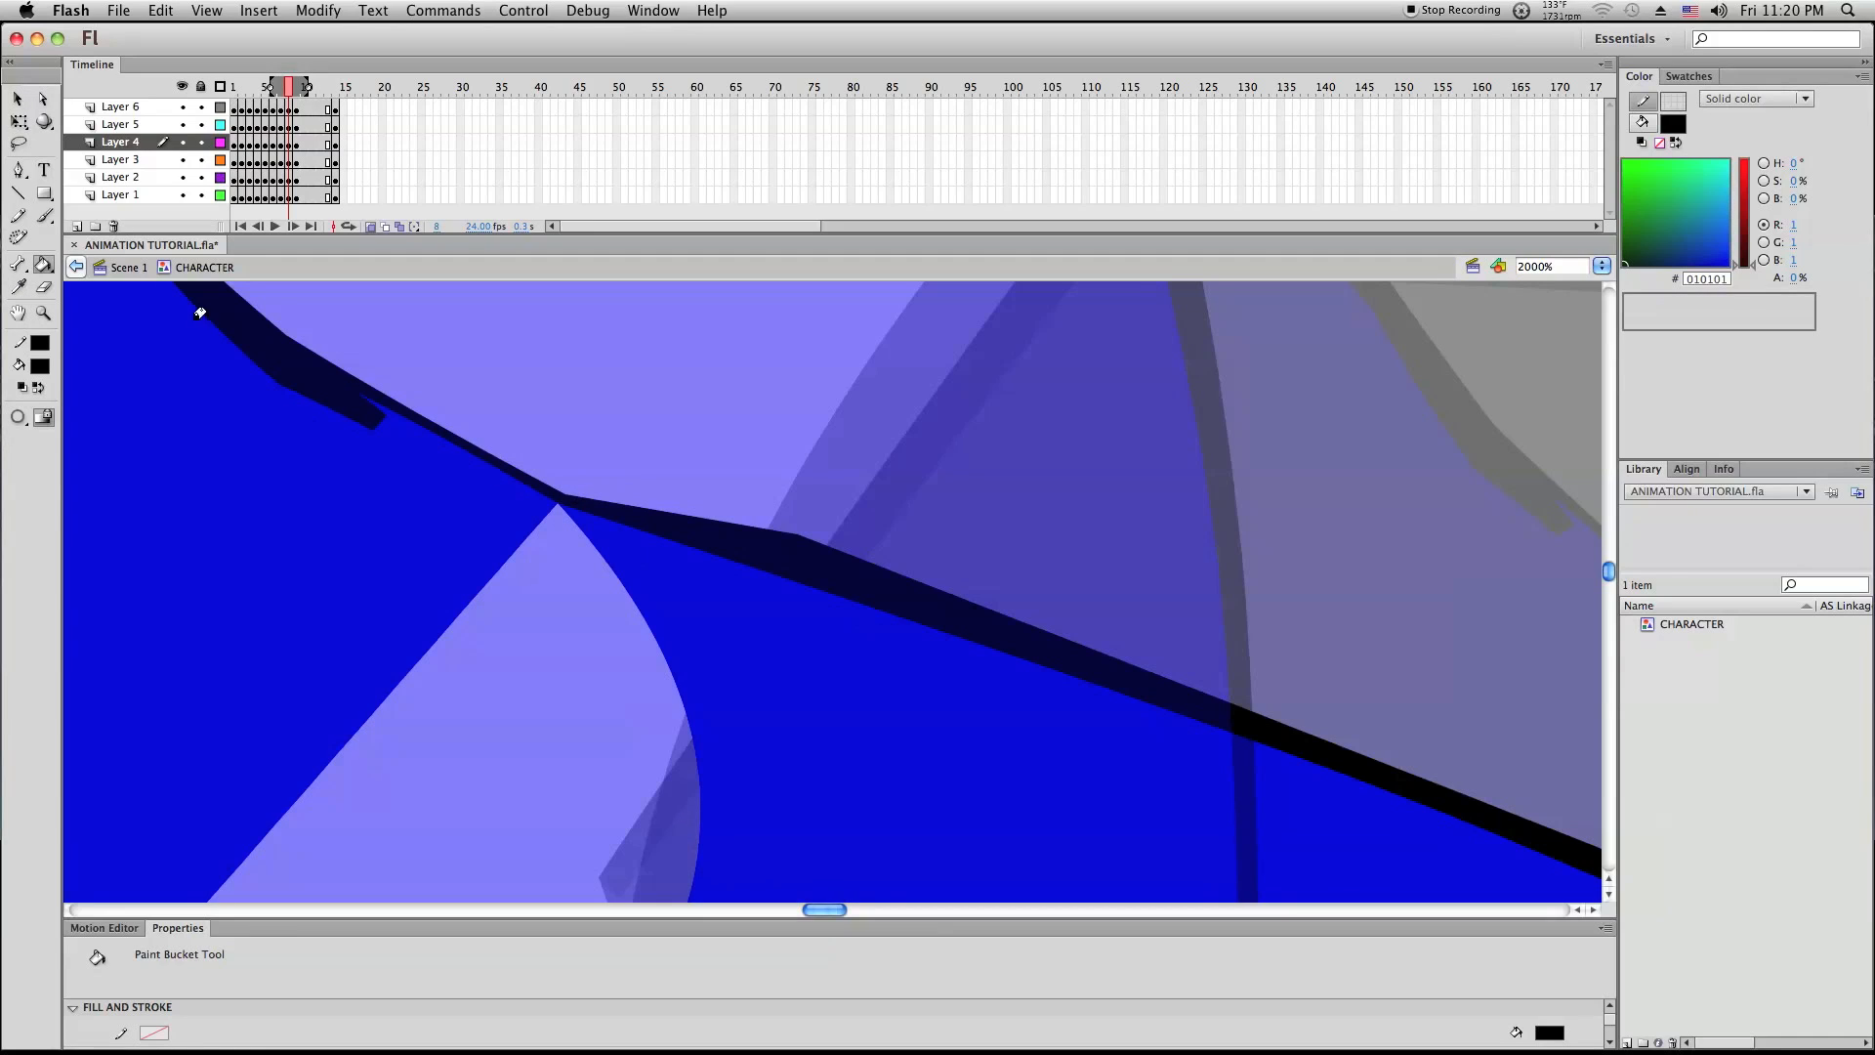
{"action": "left_click", "coordinate": [17, 98]}
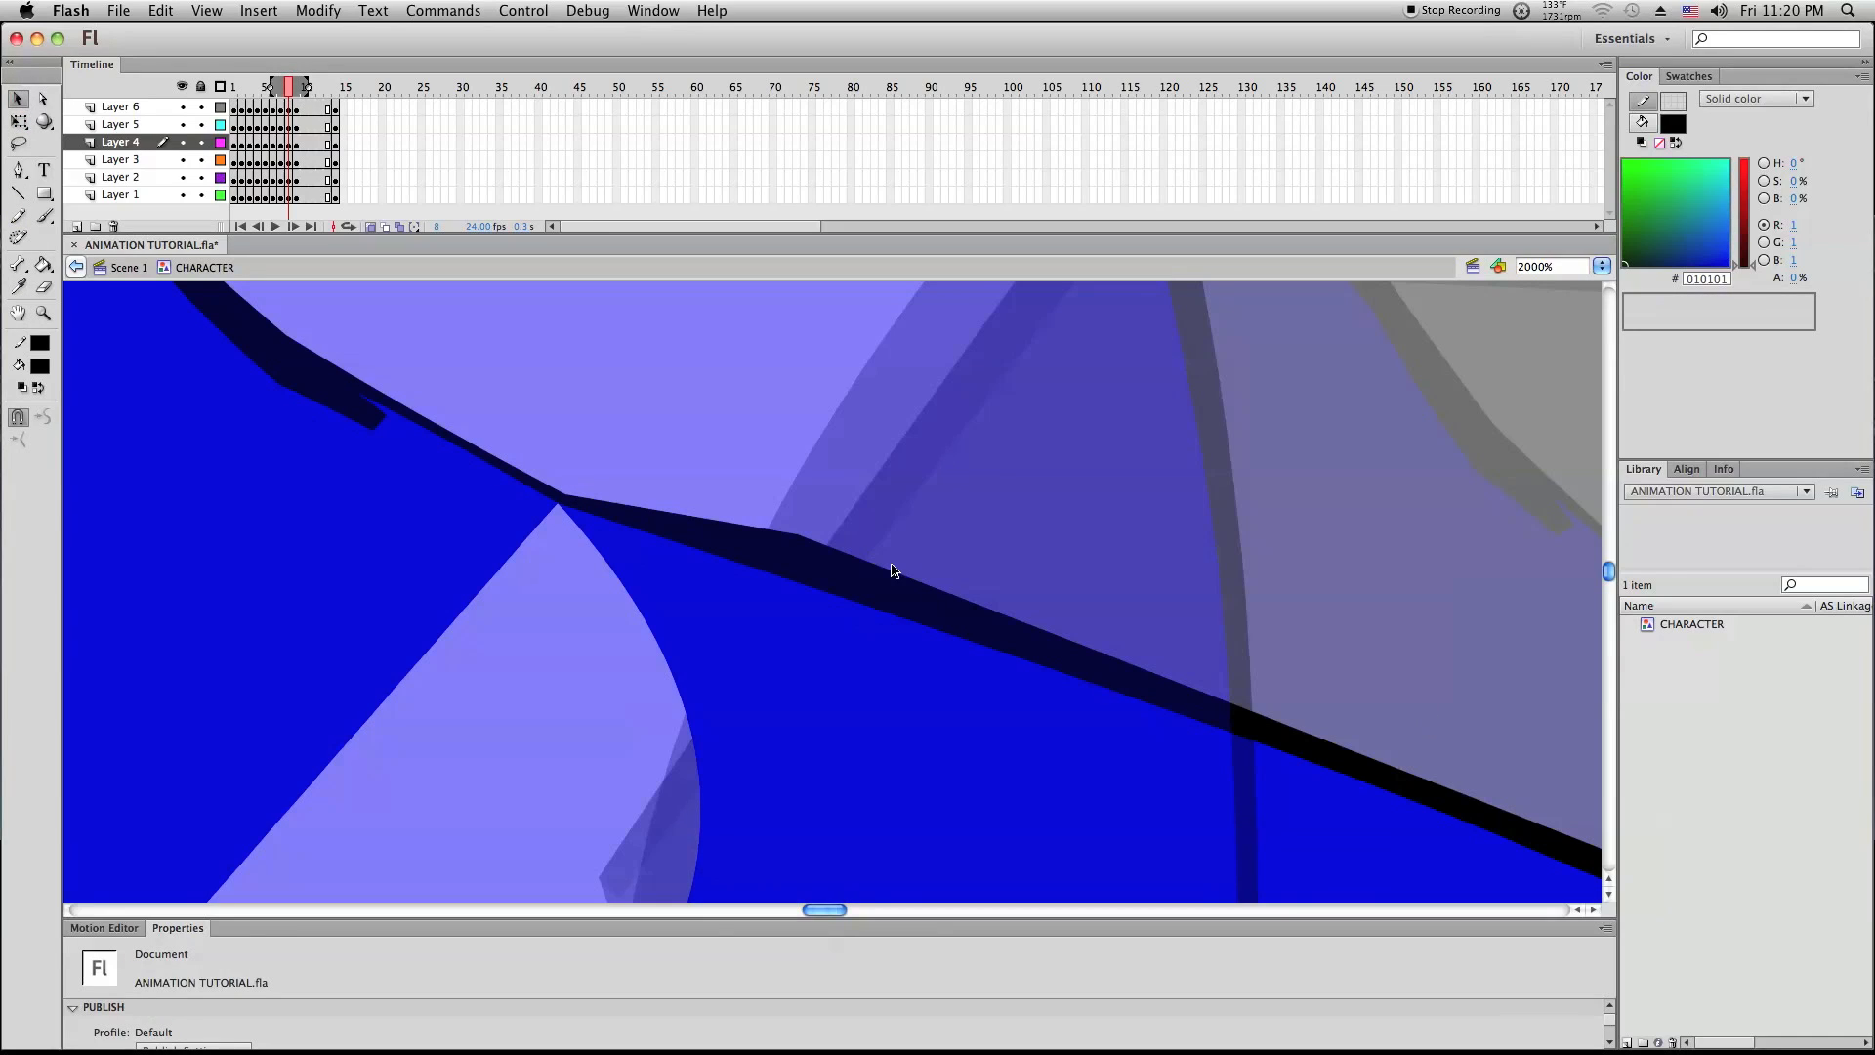
{"action": "left_click_drag", "start_coordinate": [803, 539], "coordinate": [576, 506]}
{"action": "scroll", "coordinate": [651, 480], "scroll_direction": "down", "scroll_amount": 5}
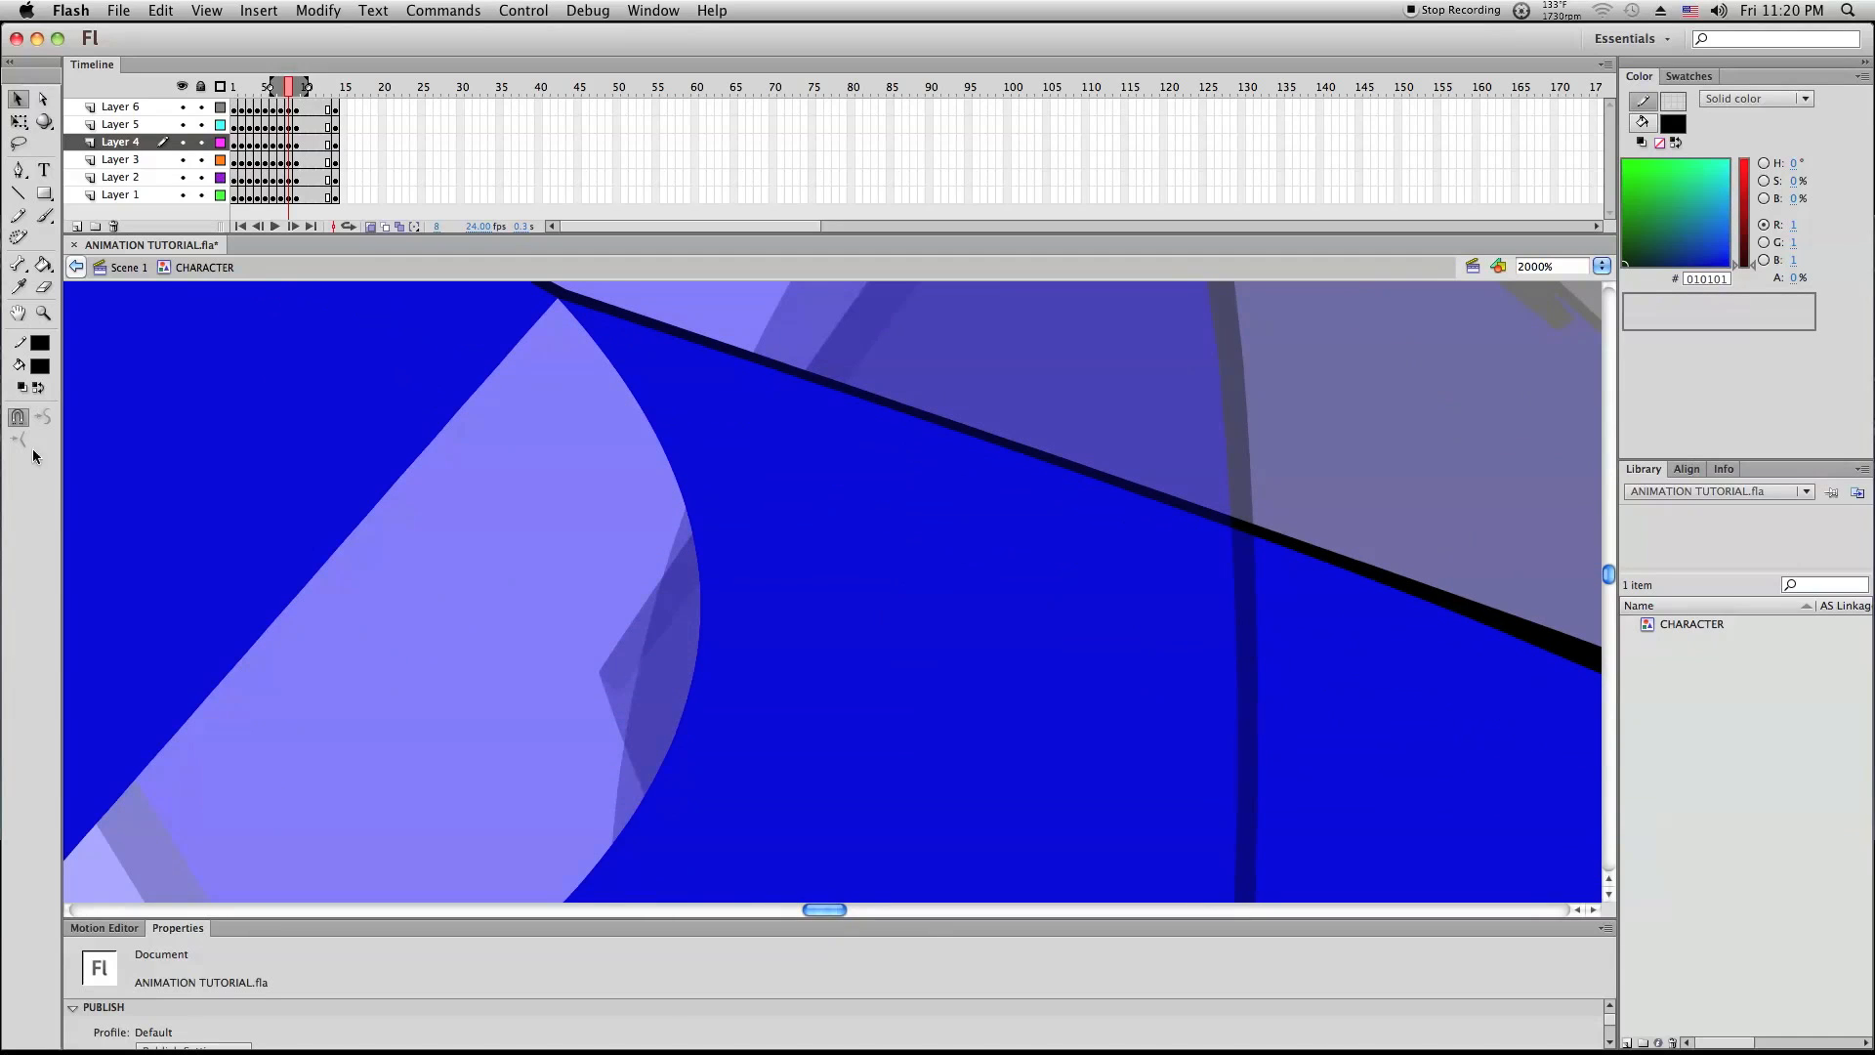
Sample the shirt's blue and fill the gap between the upper and lower torso with it
{"action": "left_click", "coordinate": [43, 313]}
{"action": "left_click", "coordinate": [975, 586], "text": "alt"}
{"action": "left_click", "coordinate": [1032, 617], "text": "alt"}
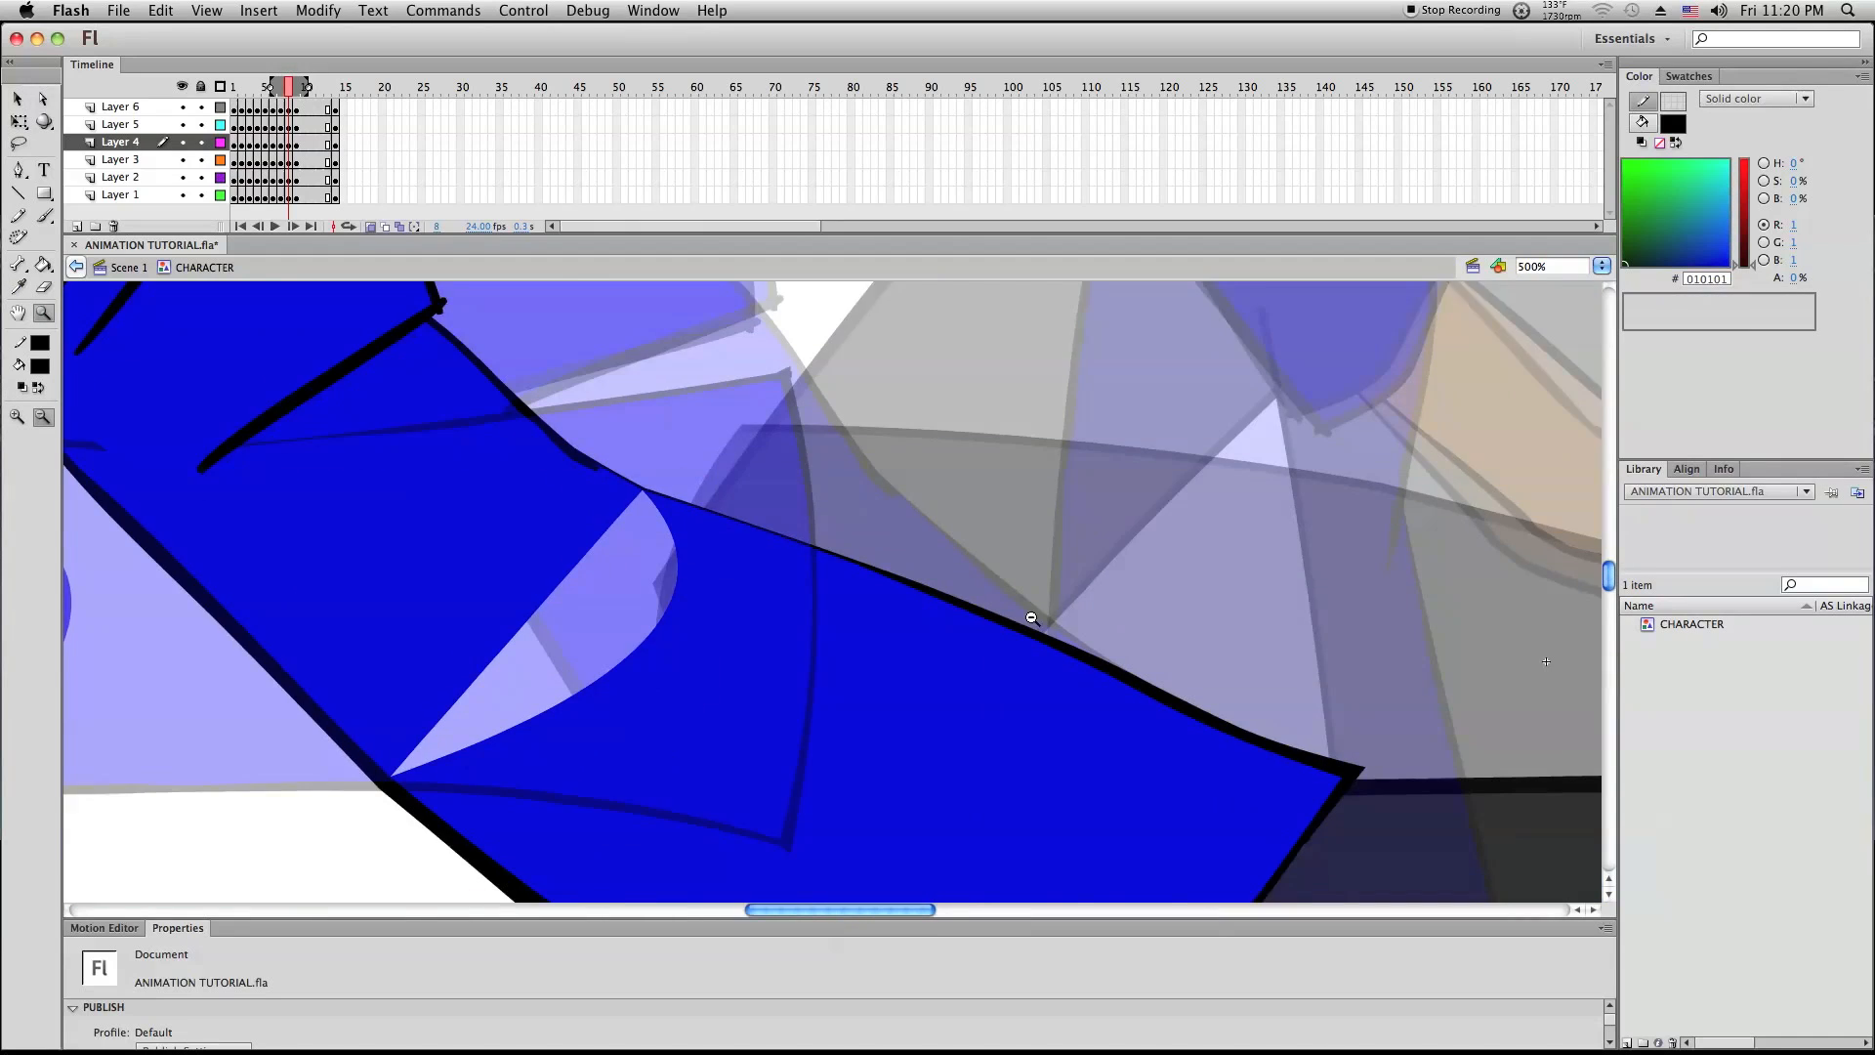
{"action": "left_click", "coordinate": [1033, 619], "text": "alt"}
{"action": "left_click", "coordinate": [19, 286]}
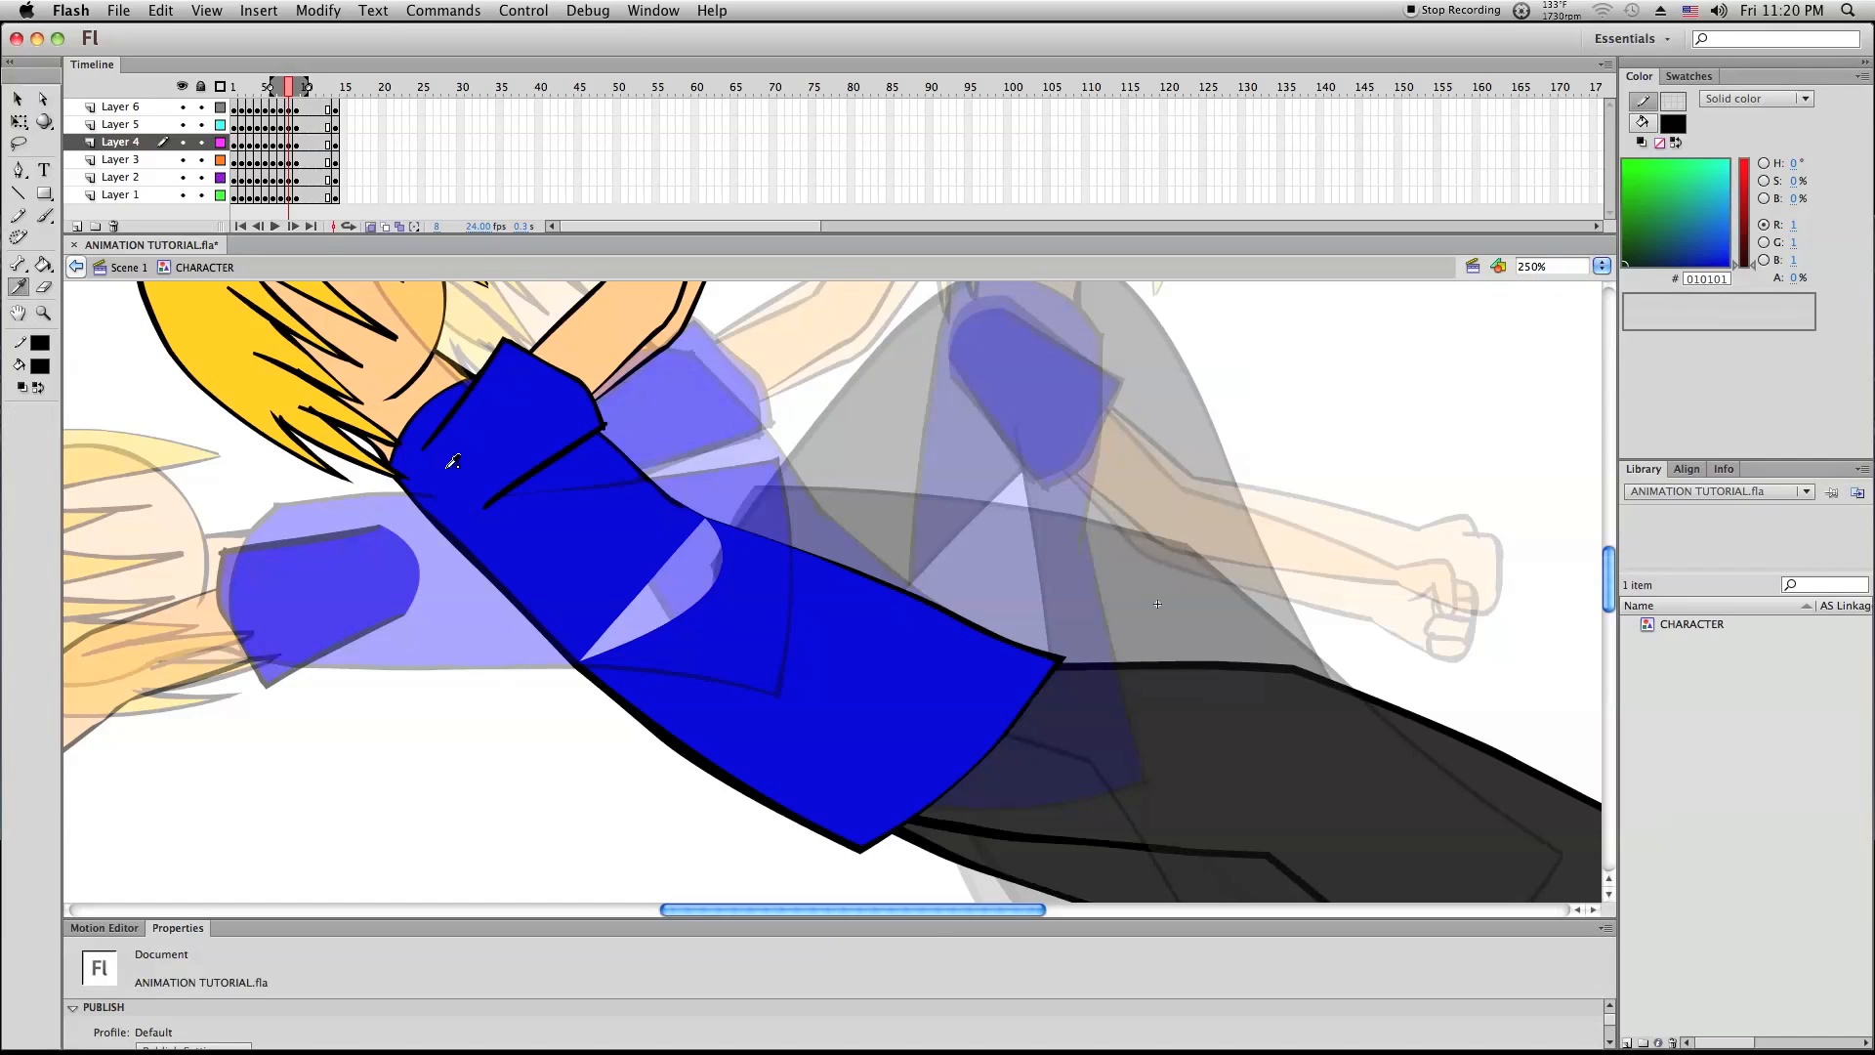
{"action": "left_click", "coordinate": [536, 531]}
{"action": "left_click", "coordinate": [645, 589]}
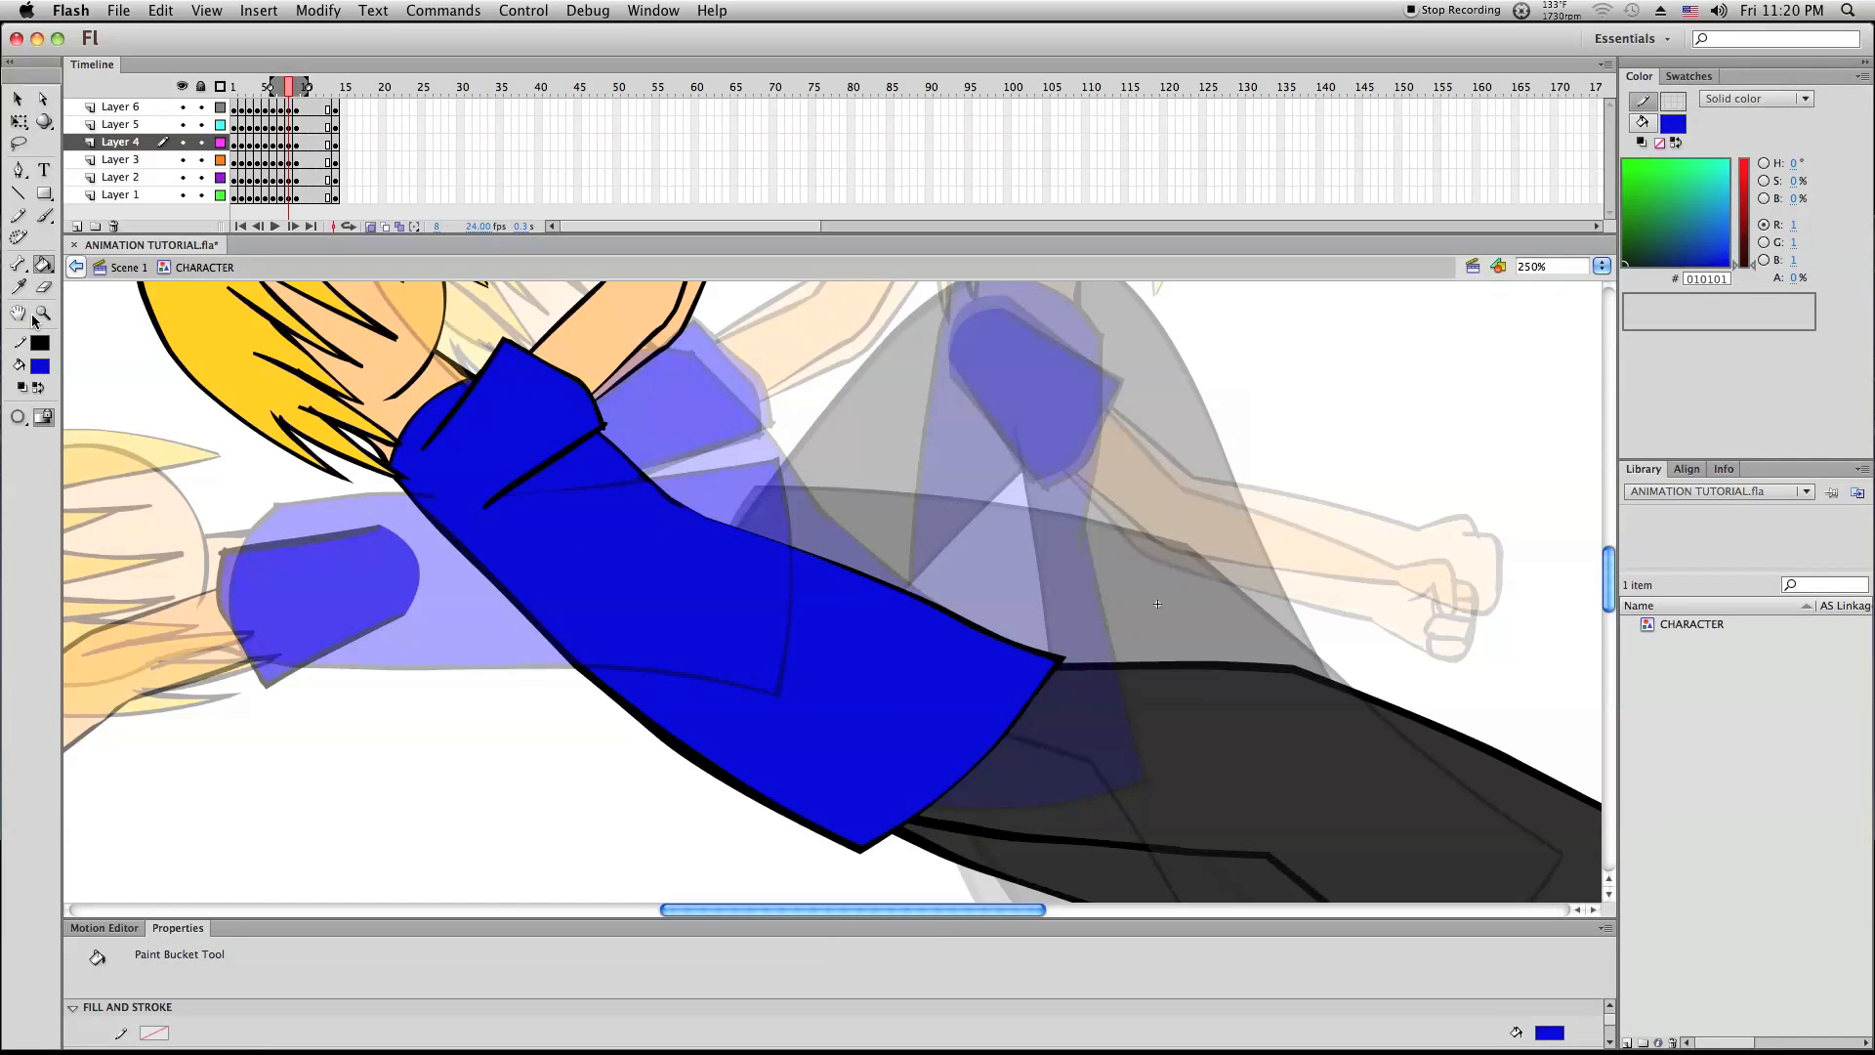
Lock every layer except Layer 4
{"action": "left_click", "coordinate": [43, 312]}
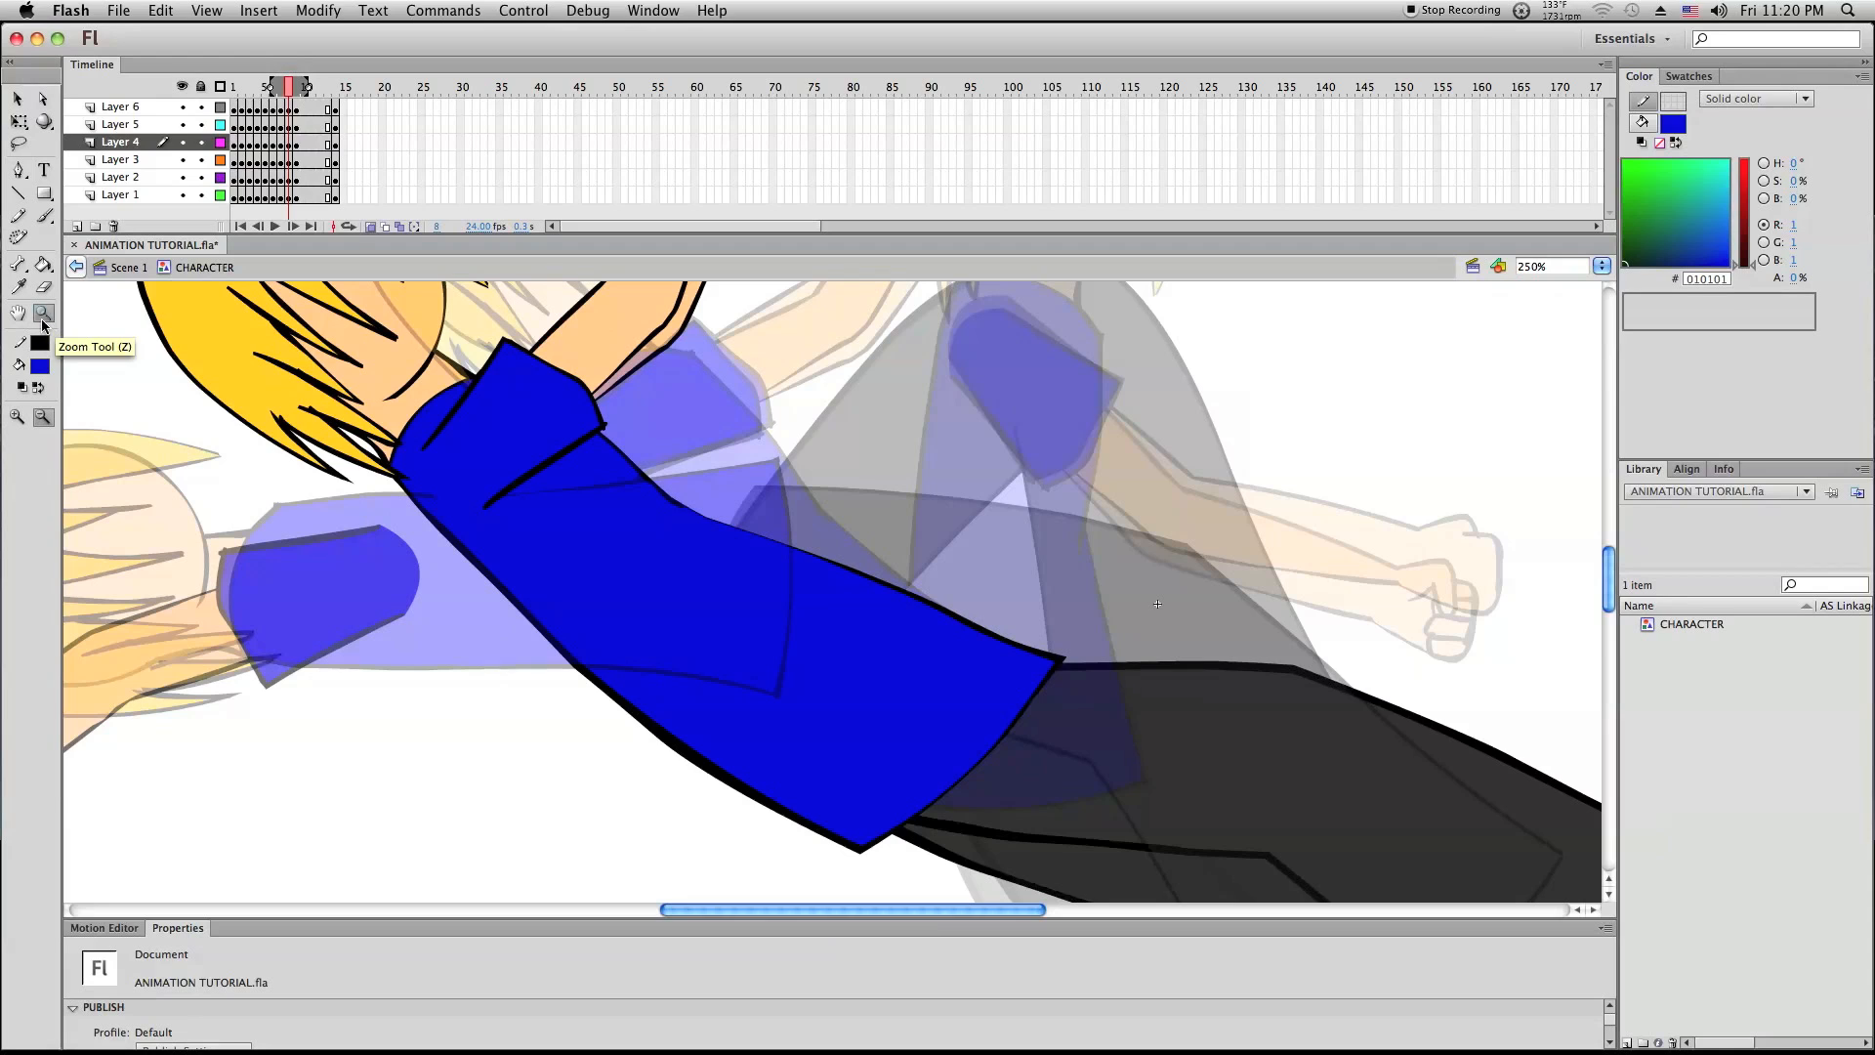
{"action": "left_click", "coordinate": [1121, 778], "text": "alt"}
{"action": "left_click", "coordinate": [1135, 782], "text": "alt"}
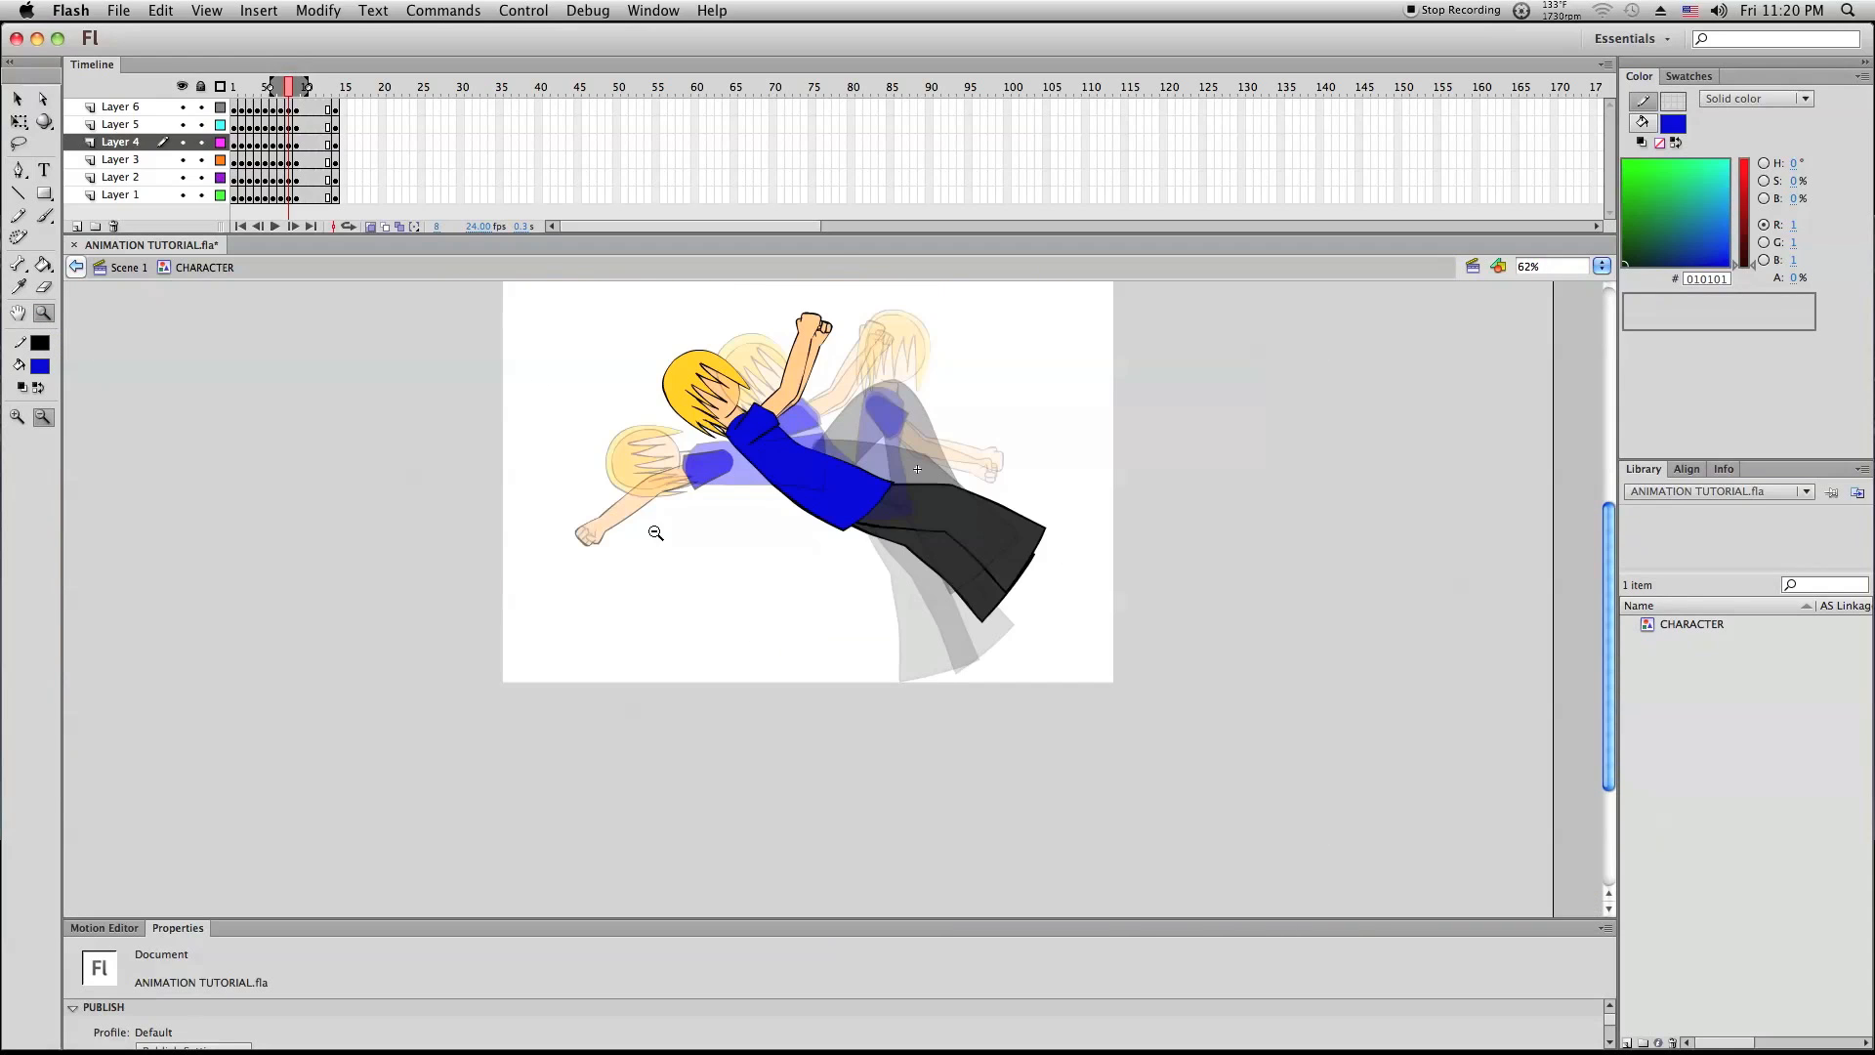
{"action": "left_click_drag", "start_coordinate": [554, 382], "coordinate": [1249, 722]}
{"action": "scroll", "coordinate": [762, 453], "scroll_direction": "up", "scroll_amount": 3}
{"action": "left_click_drag", "start_coordinate": [356, 417], "coordinate": [1334, 906]}
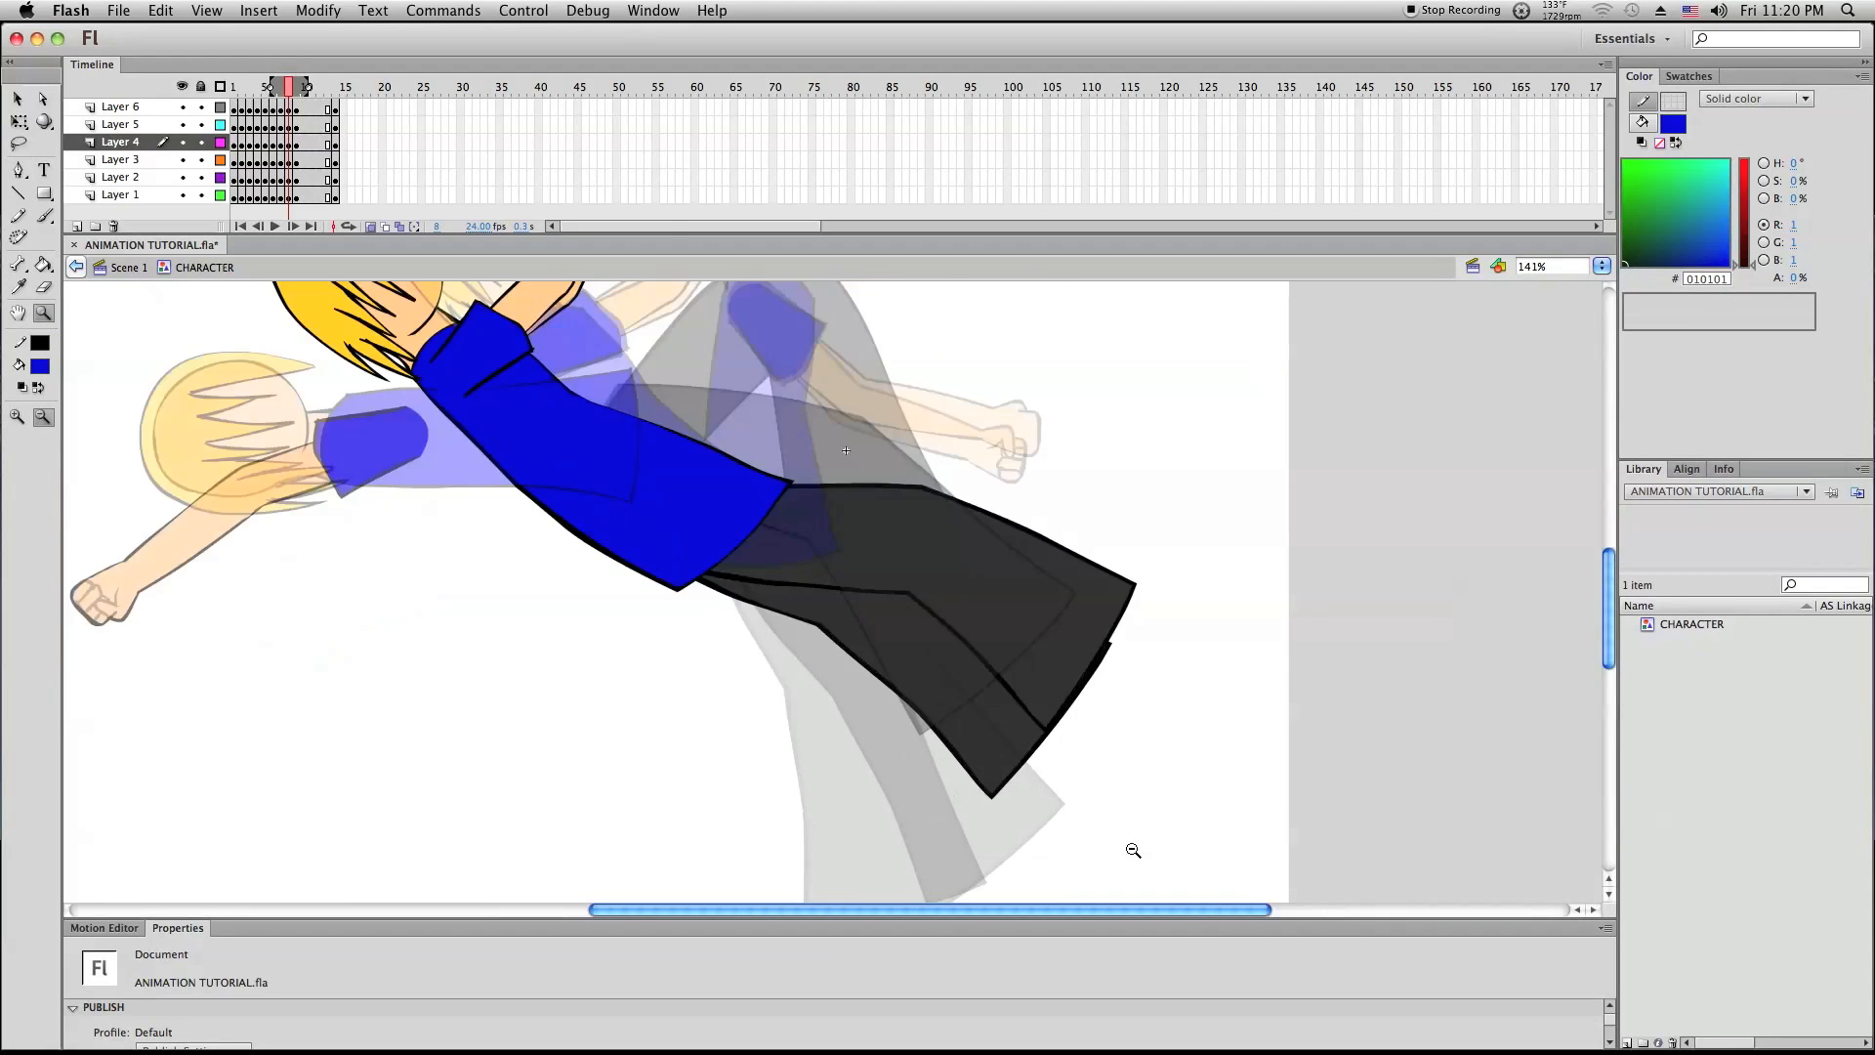
{"action": "left_click", "coordinate": [18, 121]}
{"action": "left_click", "coordinate": [204, 90]}
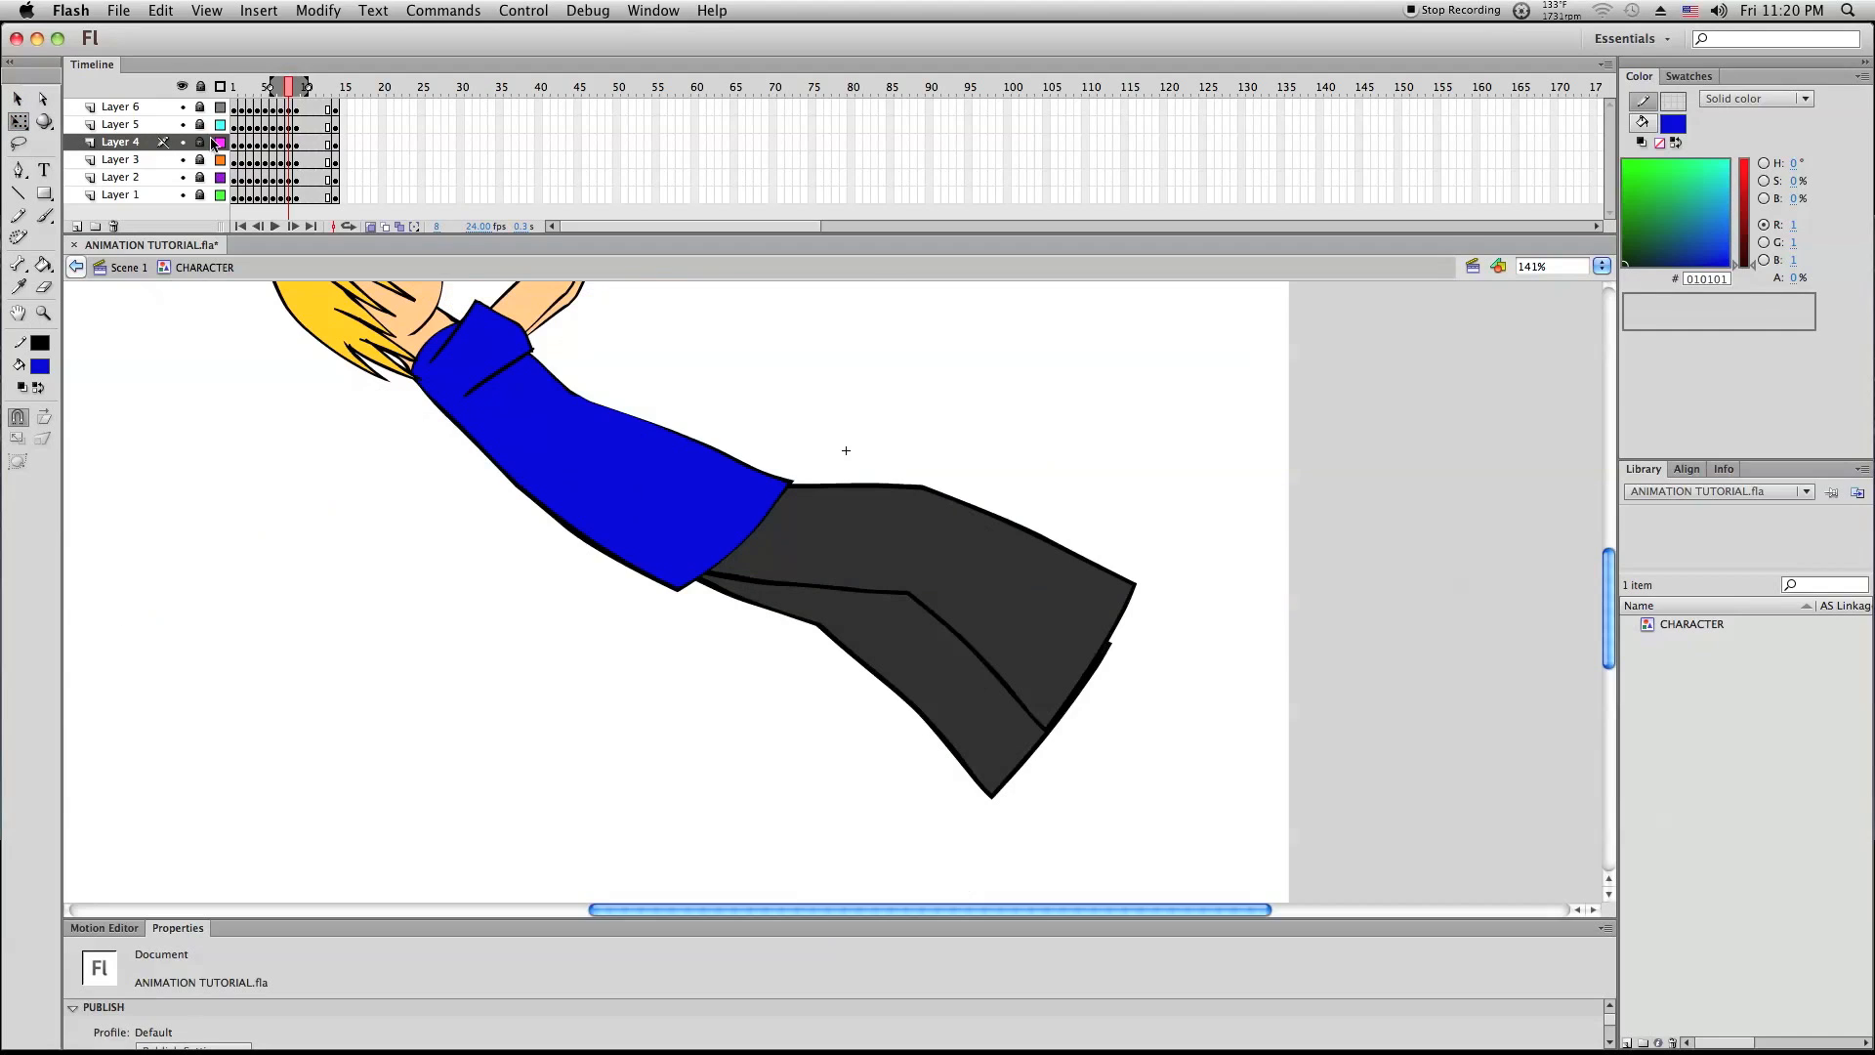
{"action": "left_click", "coordinate": [201, 143]}
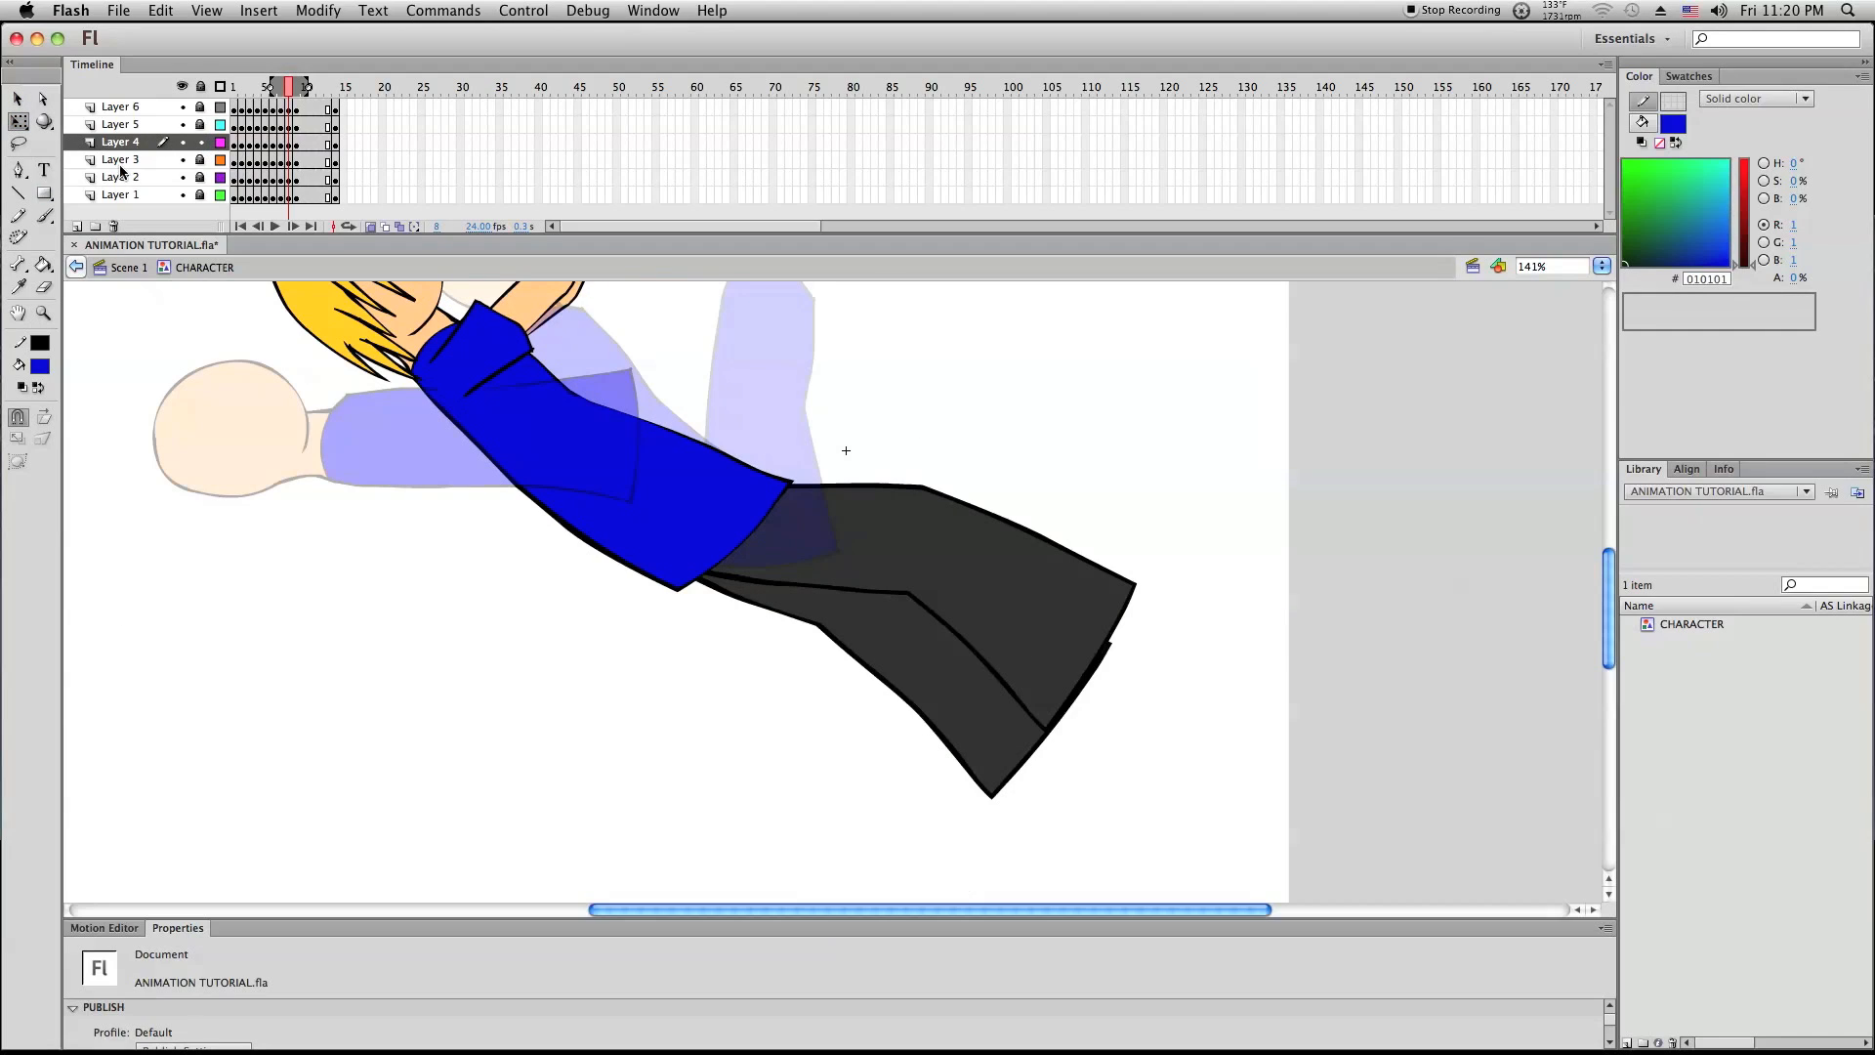
{"action": "left_click", "coordinate": [19, 199]}
{"action": "mouse_move", "coordinate": [520, 609]}
{"action": "left_mouse_down"}
{"action": "mouse_move", "coordinate": [737, 354]}
{"action": "mouse_move", "coordinate": [718, 306]}
{"action": "mouse_move", "coordinate": [529, 587]}
{"action": "mouse_move", "coordinate": [657, 349]}
{"action": "left_mouse_up"}
{"action": "scroll", "coordinate": [658, 349], "scroll_direction": "up", "scroll_amount": 5}
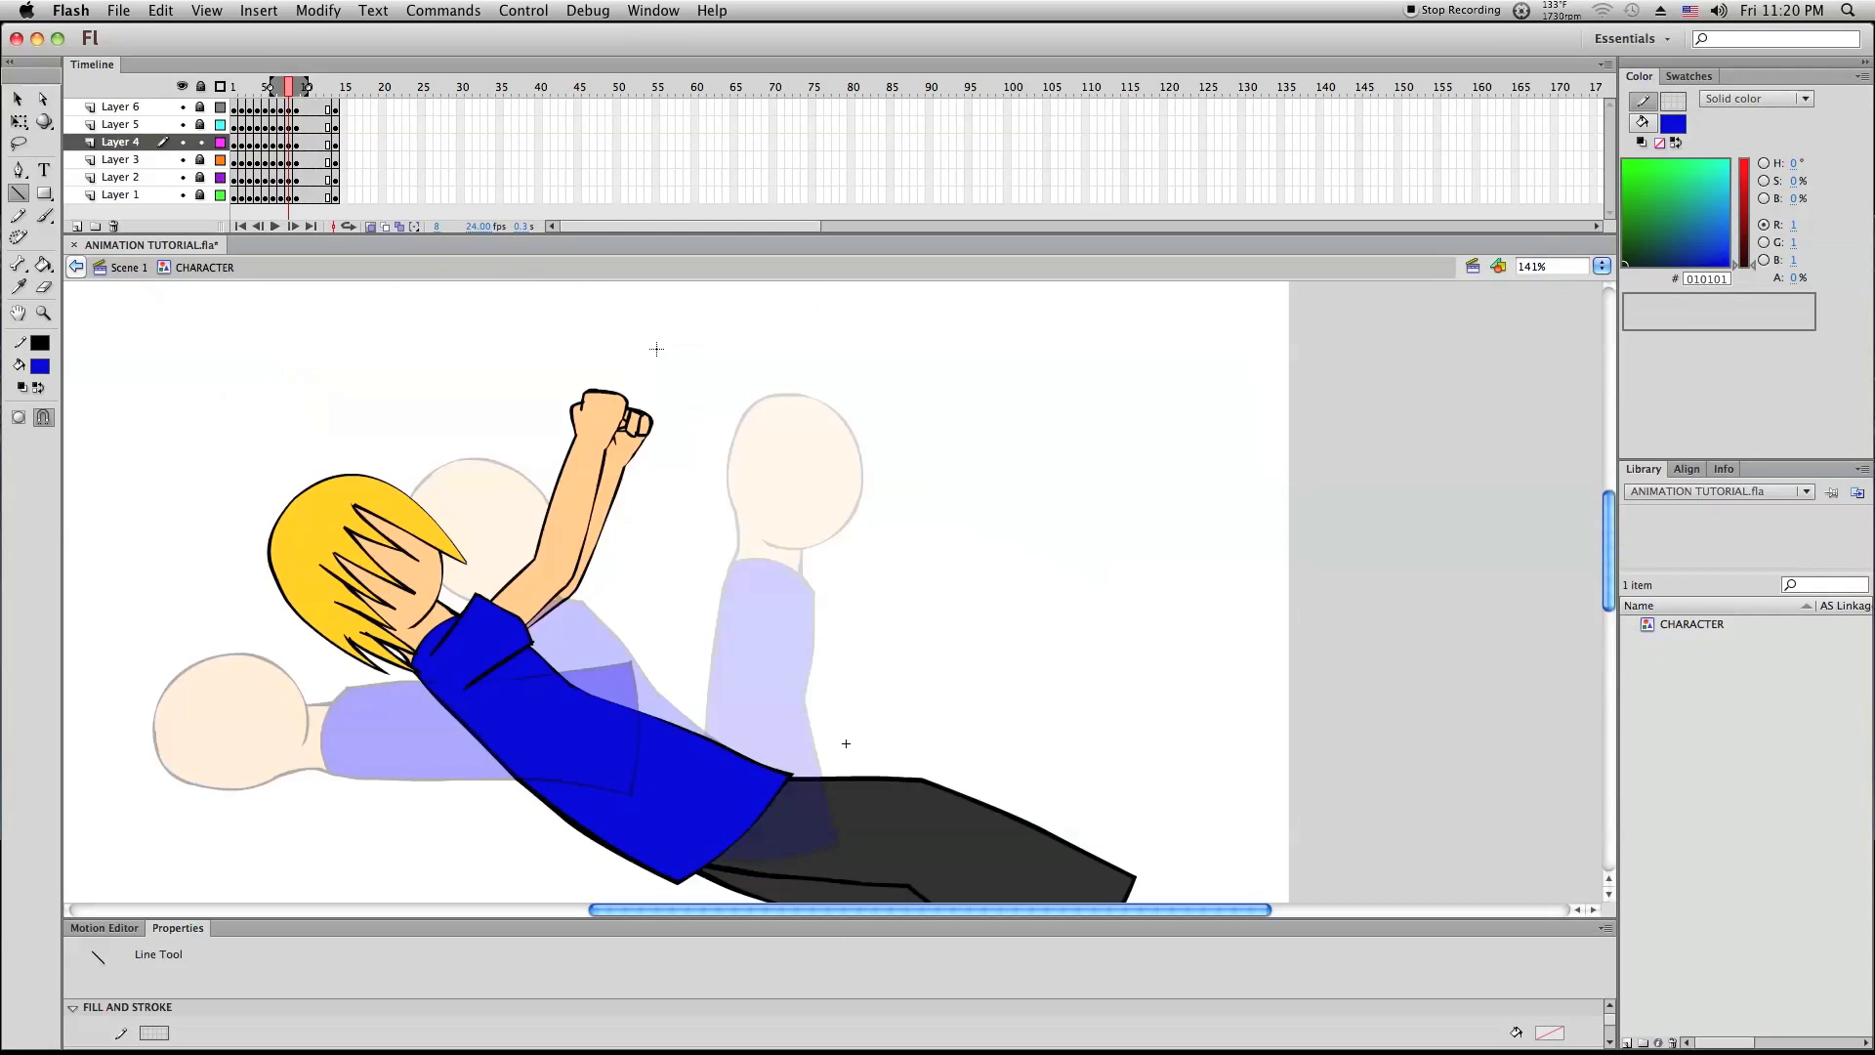
Select the lower torso with its outline, skew its upper edge toward the head with Free Transform, and shift it slightly up
{"action": "left_click", "coordinate": [17, 99]}
{"action": "scroll", "coordinate": [632, 701], "scroll_direction": "down", "scroll_amount": 2}
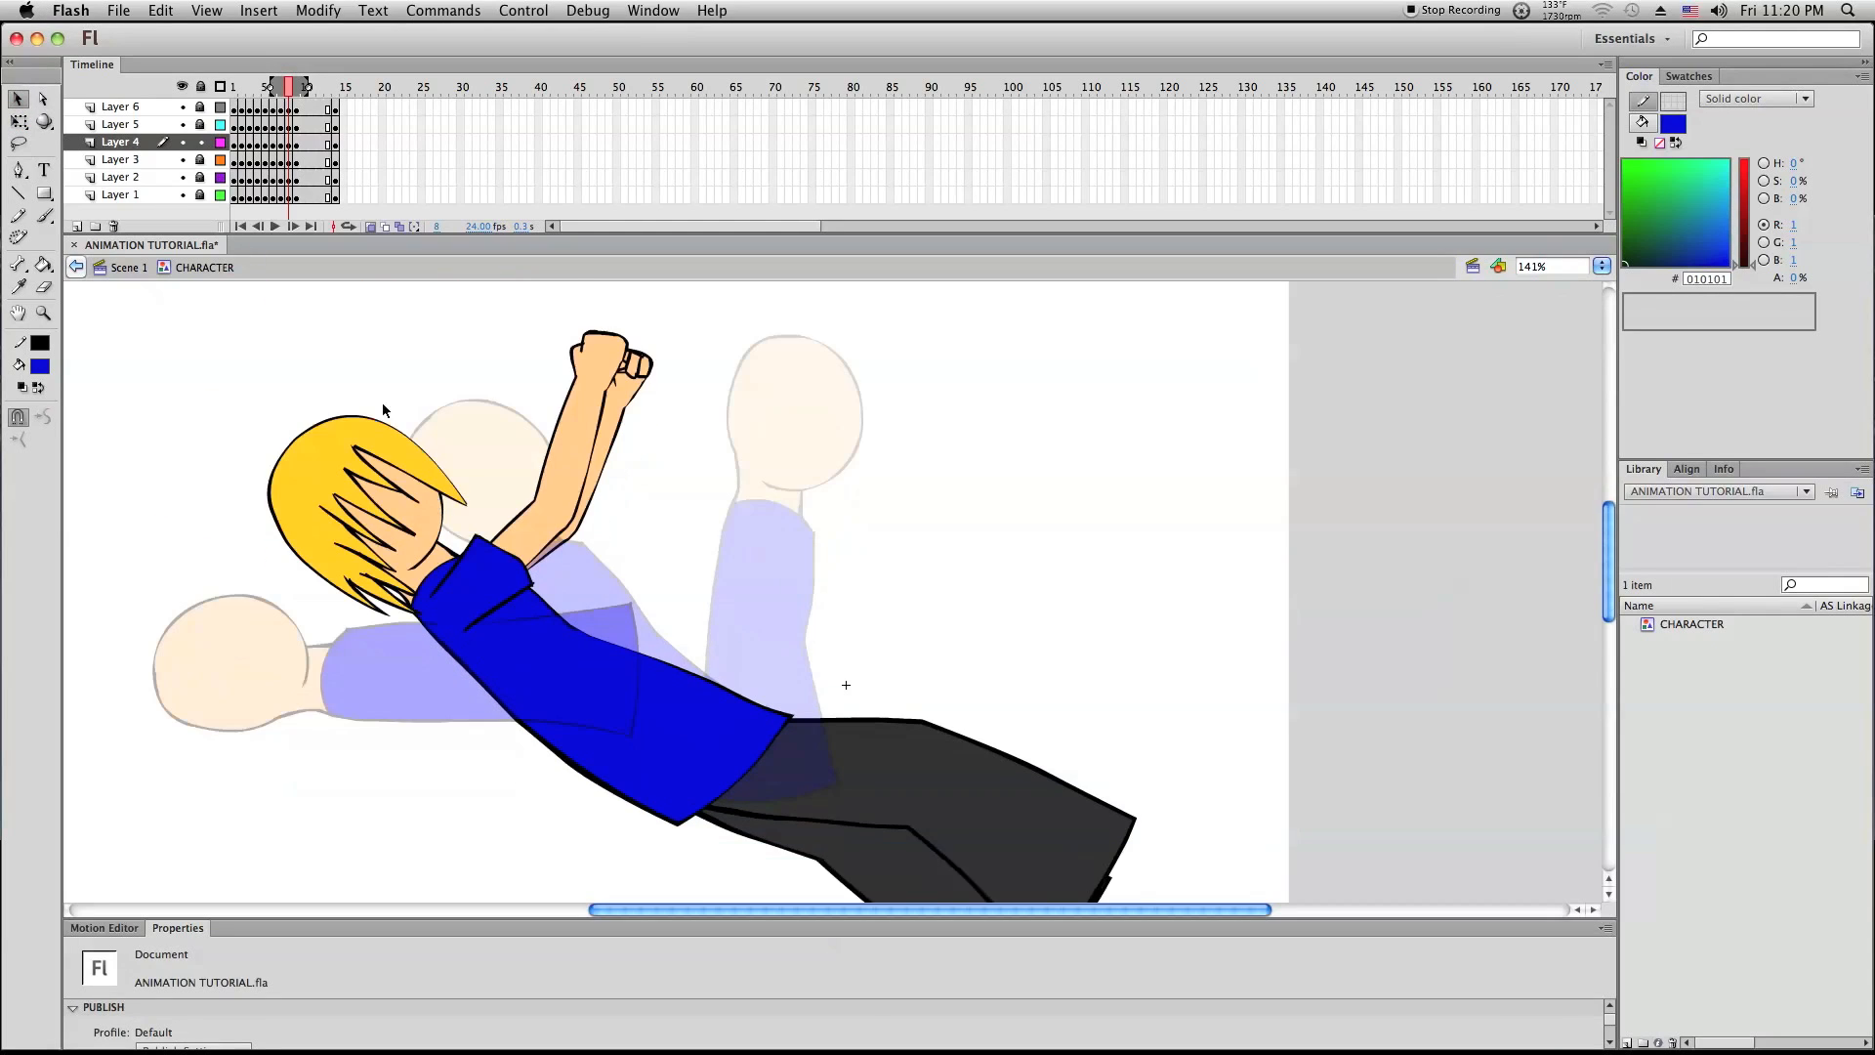
{"action": "left_click", "coordinate": [713, 640]}
{"action": "left_click", "coordinate": [717, 628], "text": "shift"}
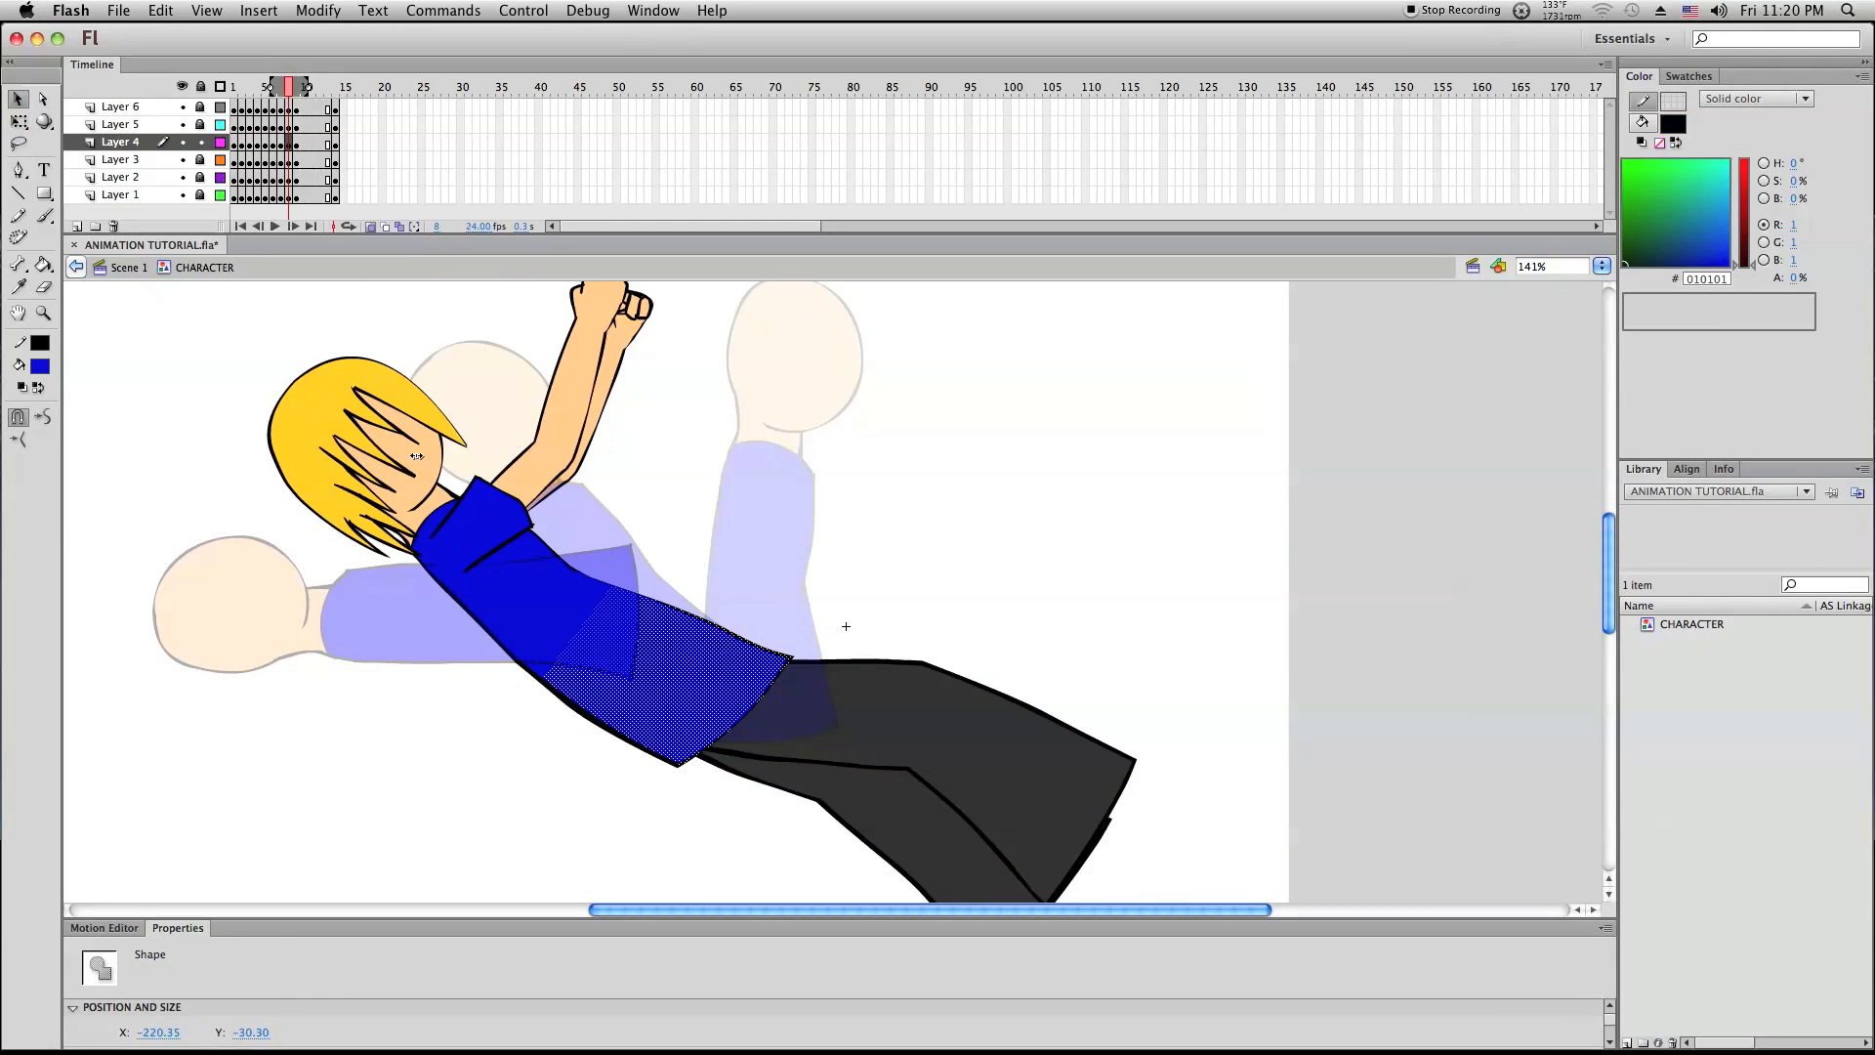
{"action": "left_click", "coordinate": [700, 770]}
{"action": "left_click", "coordinate": [677, 768]}
{"action": "left_click", "coordinate": [680, 768]}
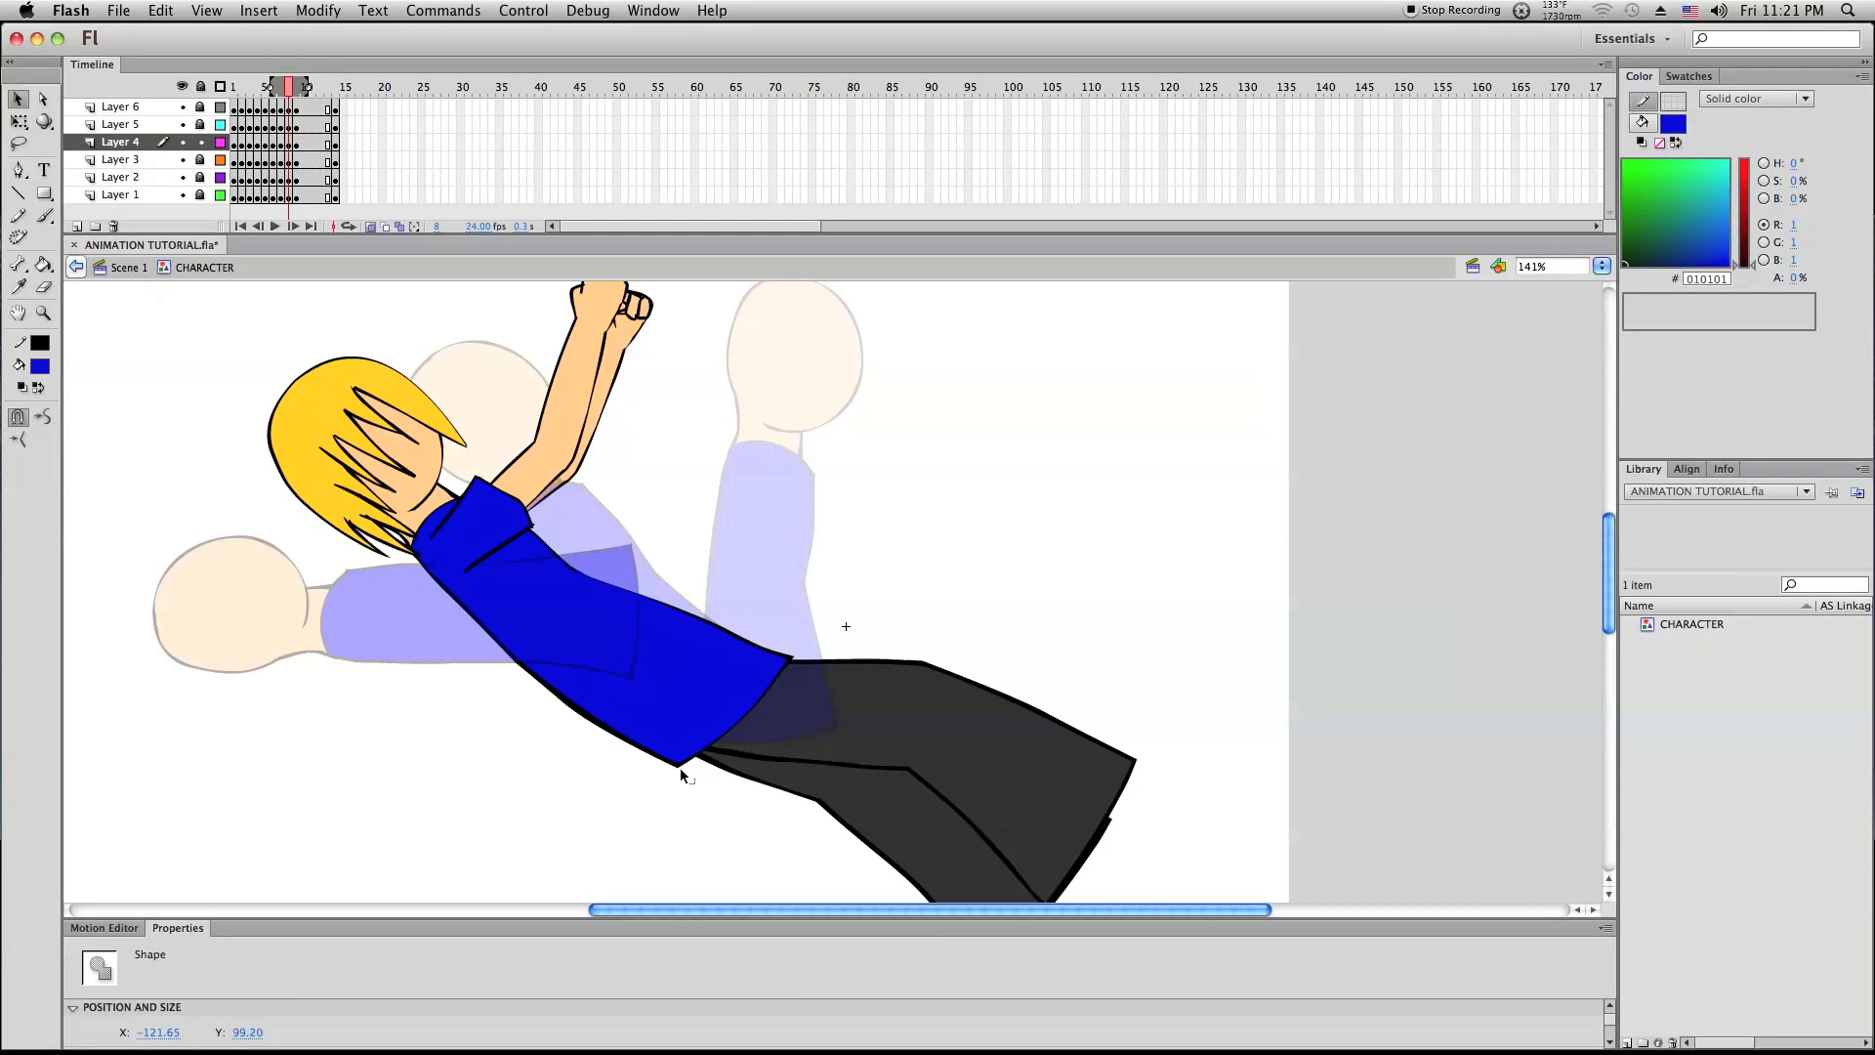
{"action": "double_click", "coordinate": [684, 697]}
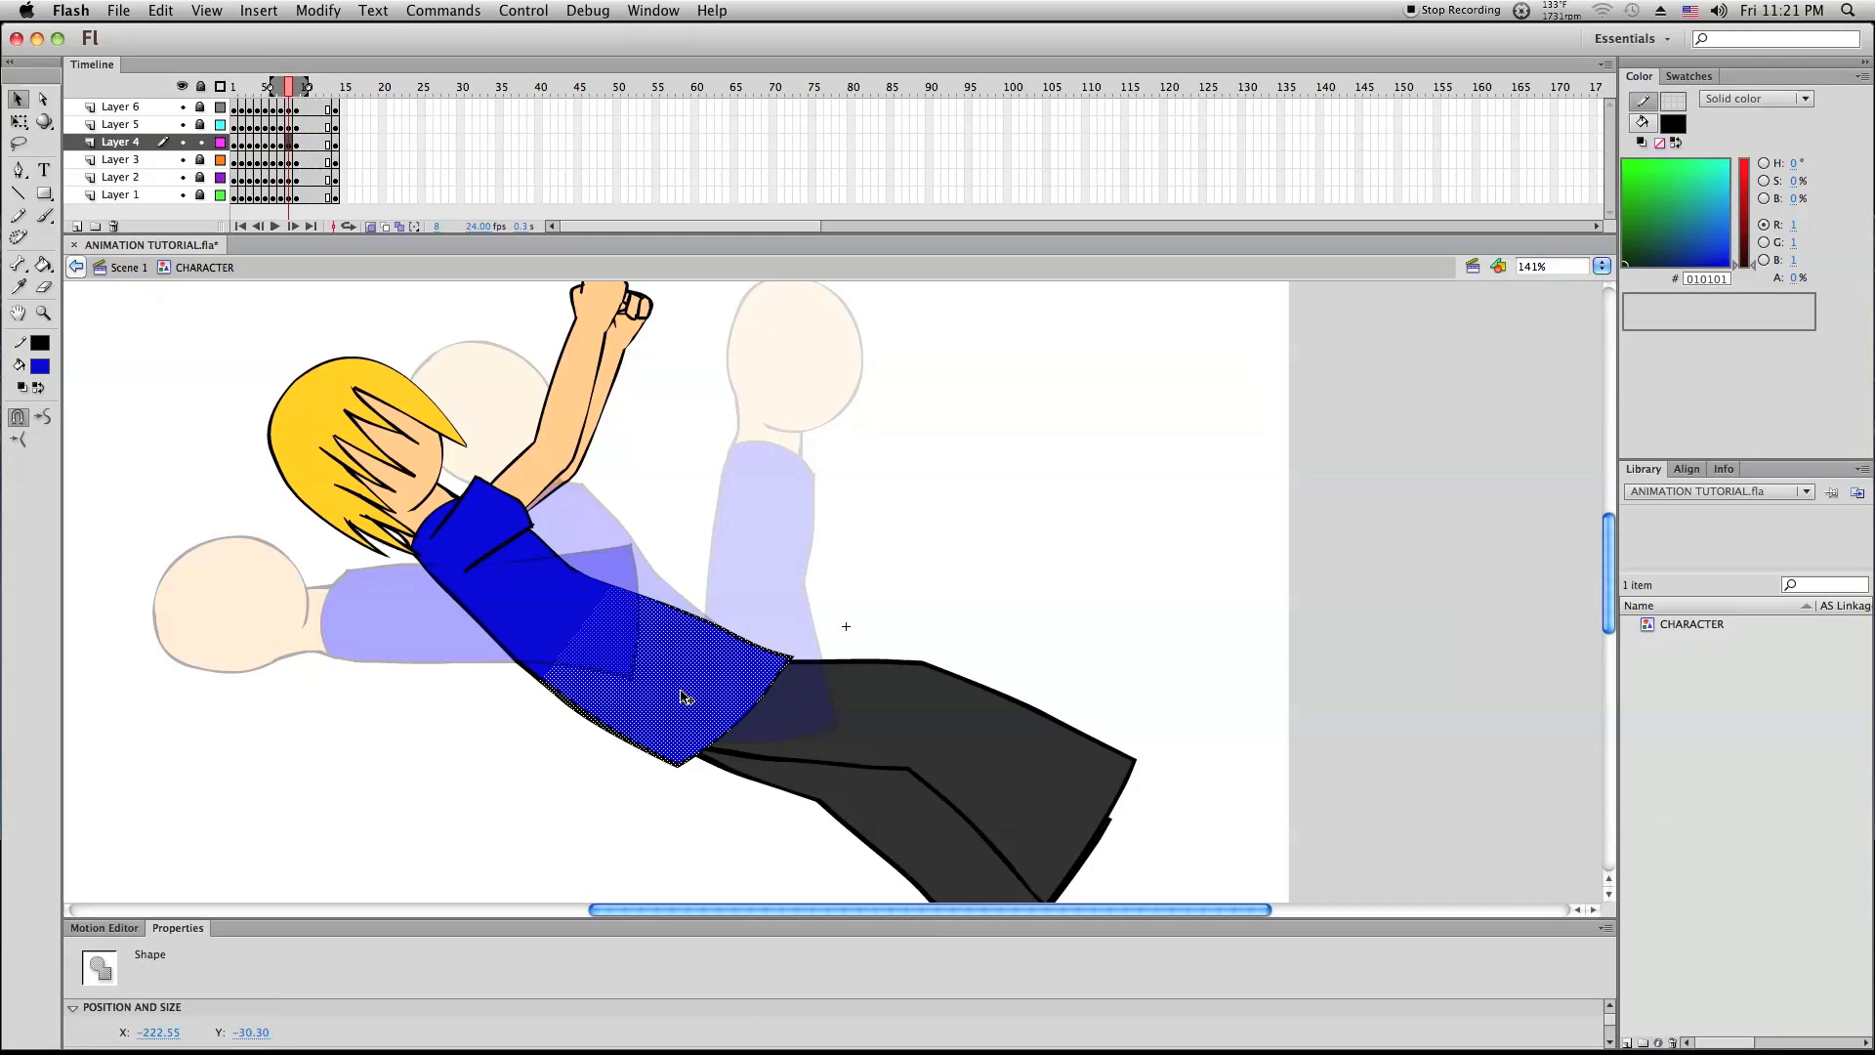
{"action": "left_click", "coordinate": [16, 121]}
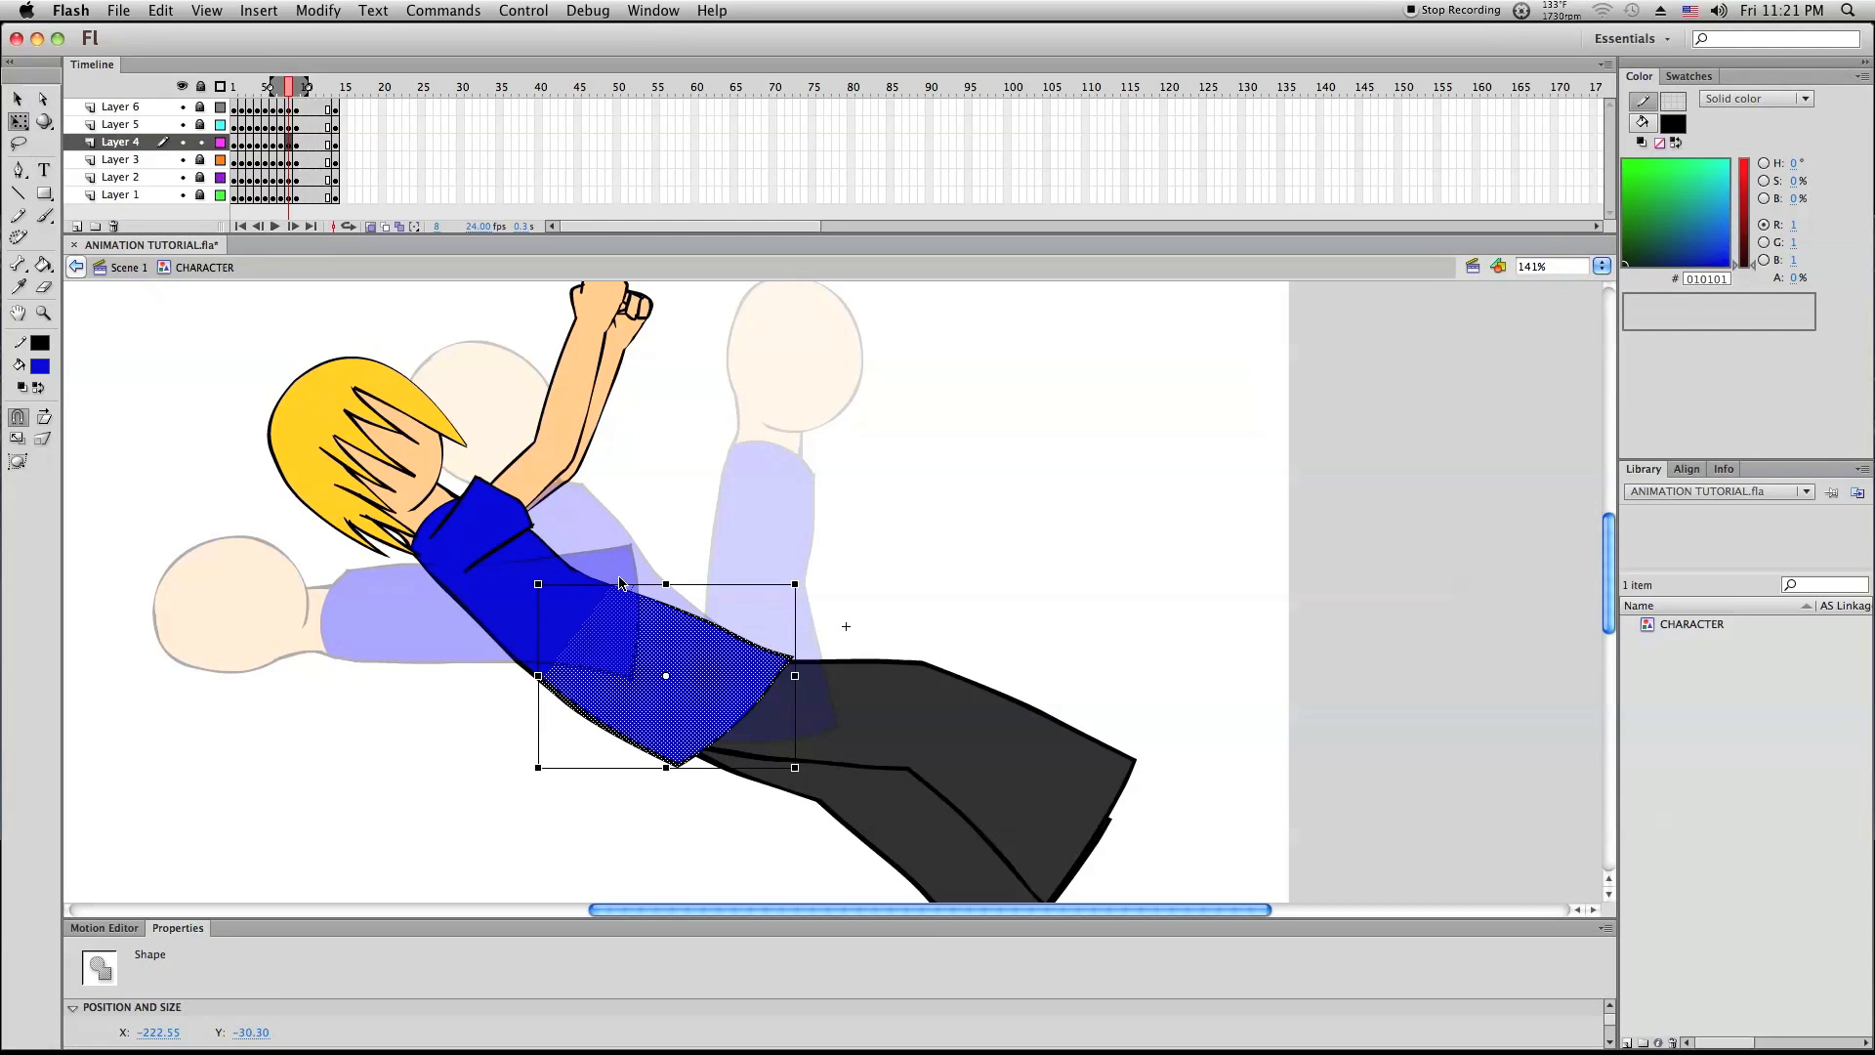
{"action": "left_click_drag", "start_coordinate": [620, 578], "coordinate": [584, 581]}
{"action": "left_click_drag", "start_coordinate": [665, 663], "coordinate": [672, 652]}
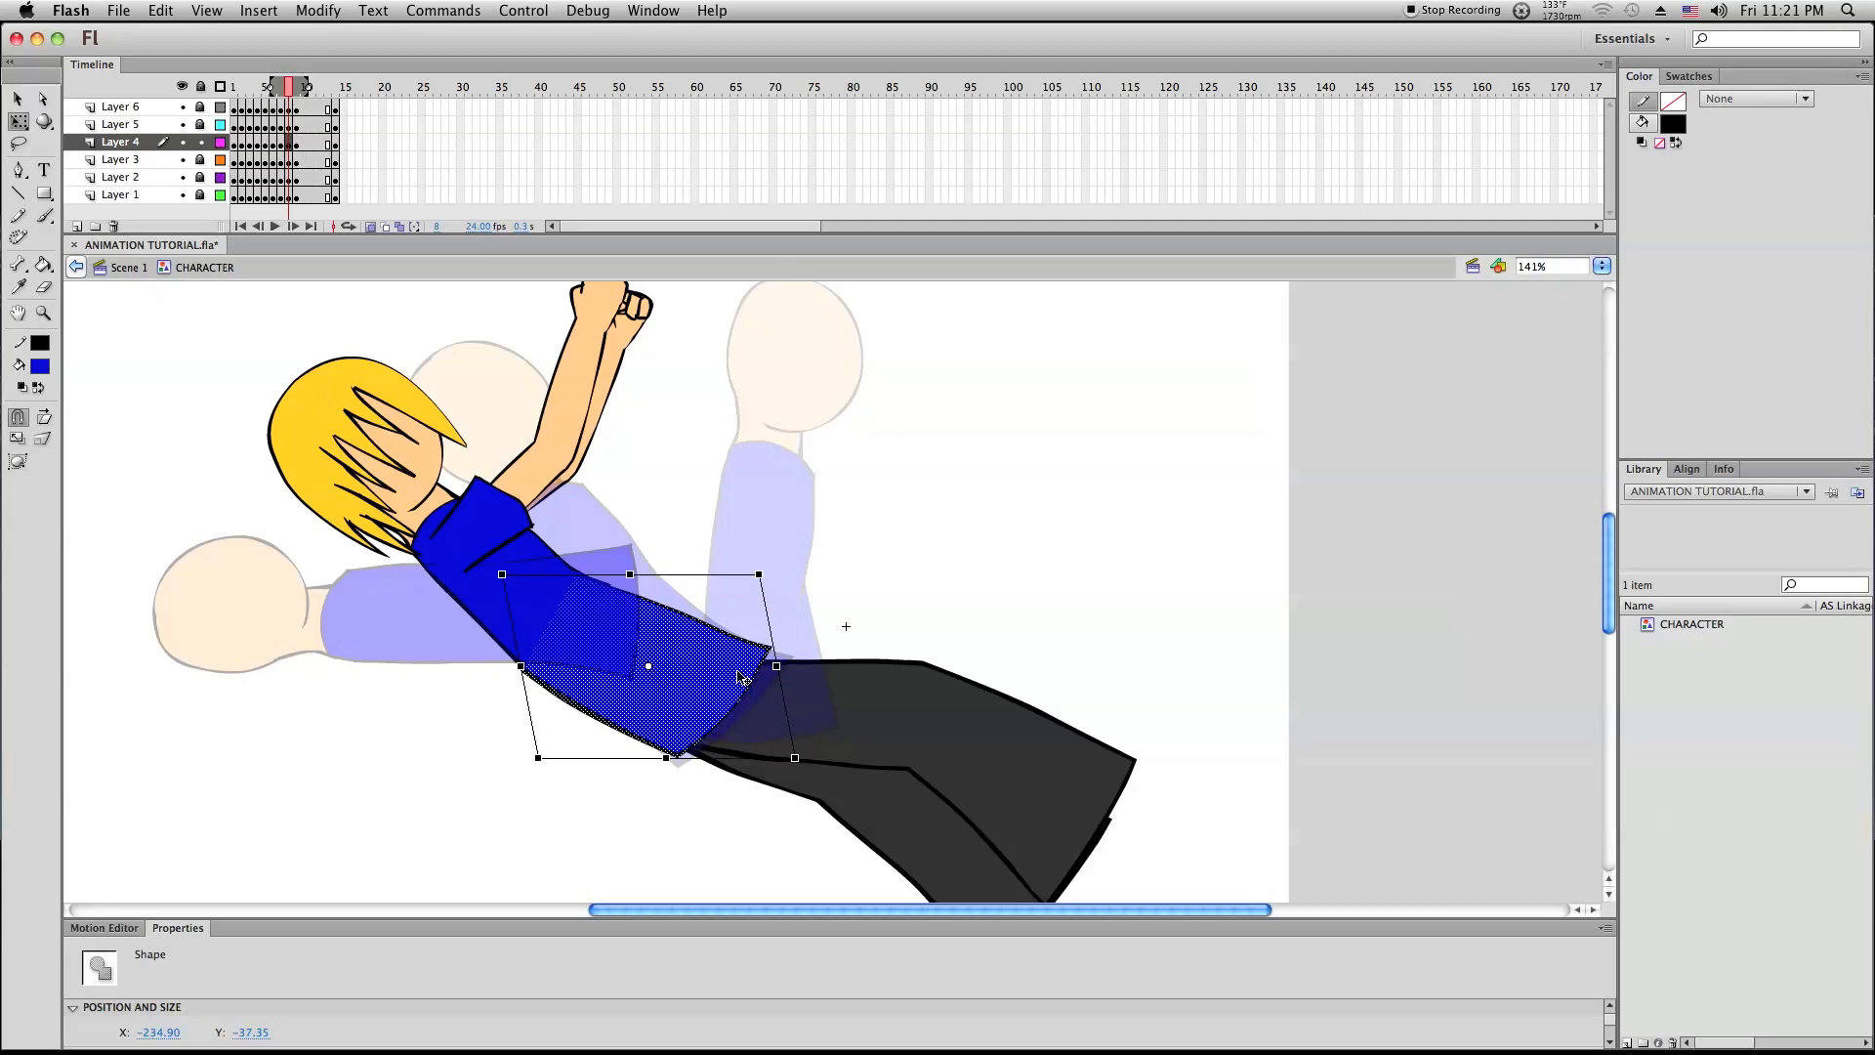
Cut the lower torso, move the diagonal dividing line clear of the body, and paste the lower torso back in place
{"action": "key", "text": "Delete"}
{"action": "left_click", "coordinate": [19, 98]}
{"action": "left_click", "coordinate": [220, 144]}
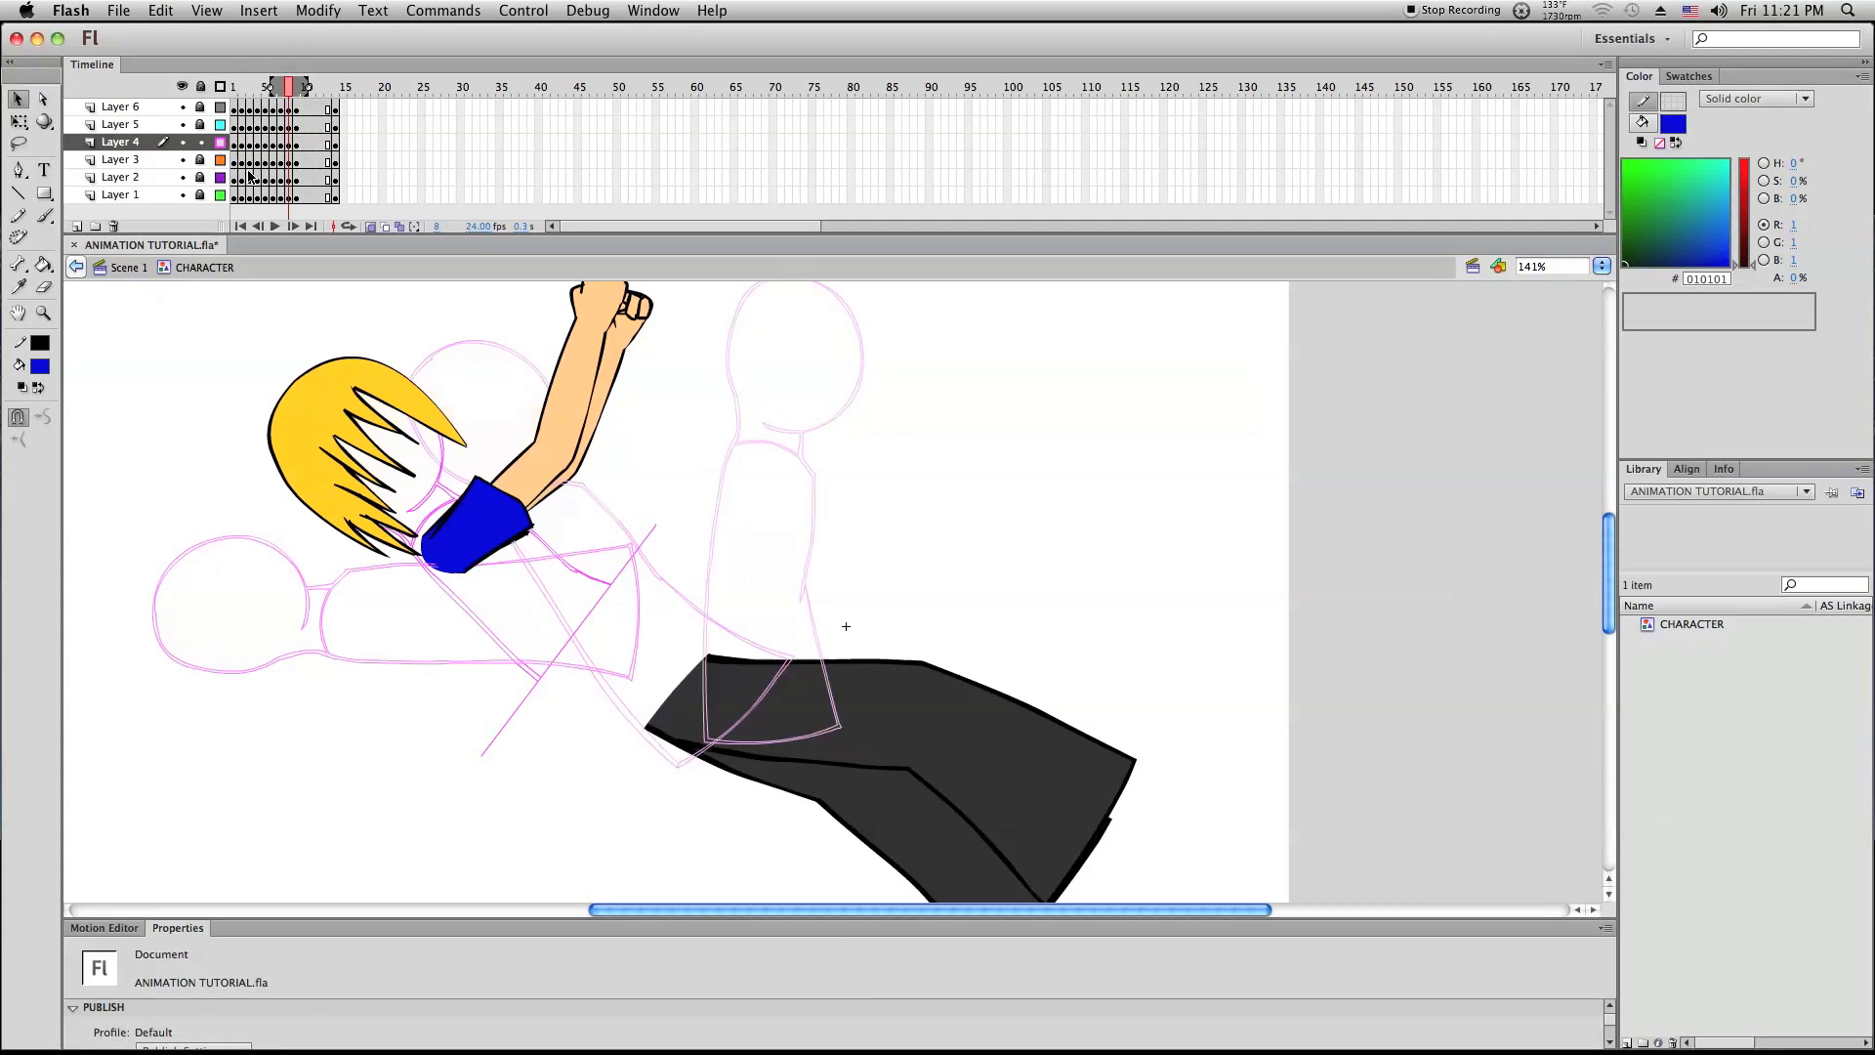
{"action": "left_click", "coordinate": [531, 694]}
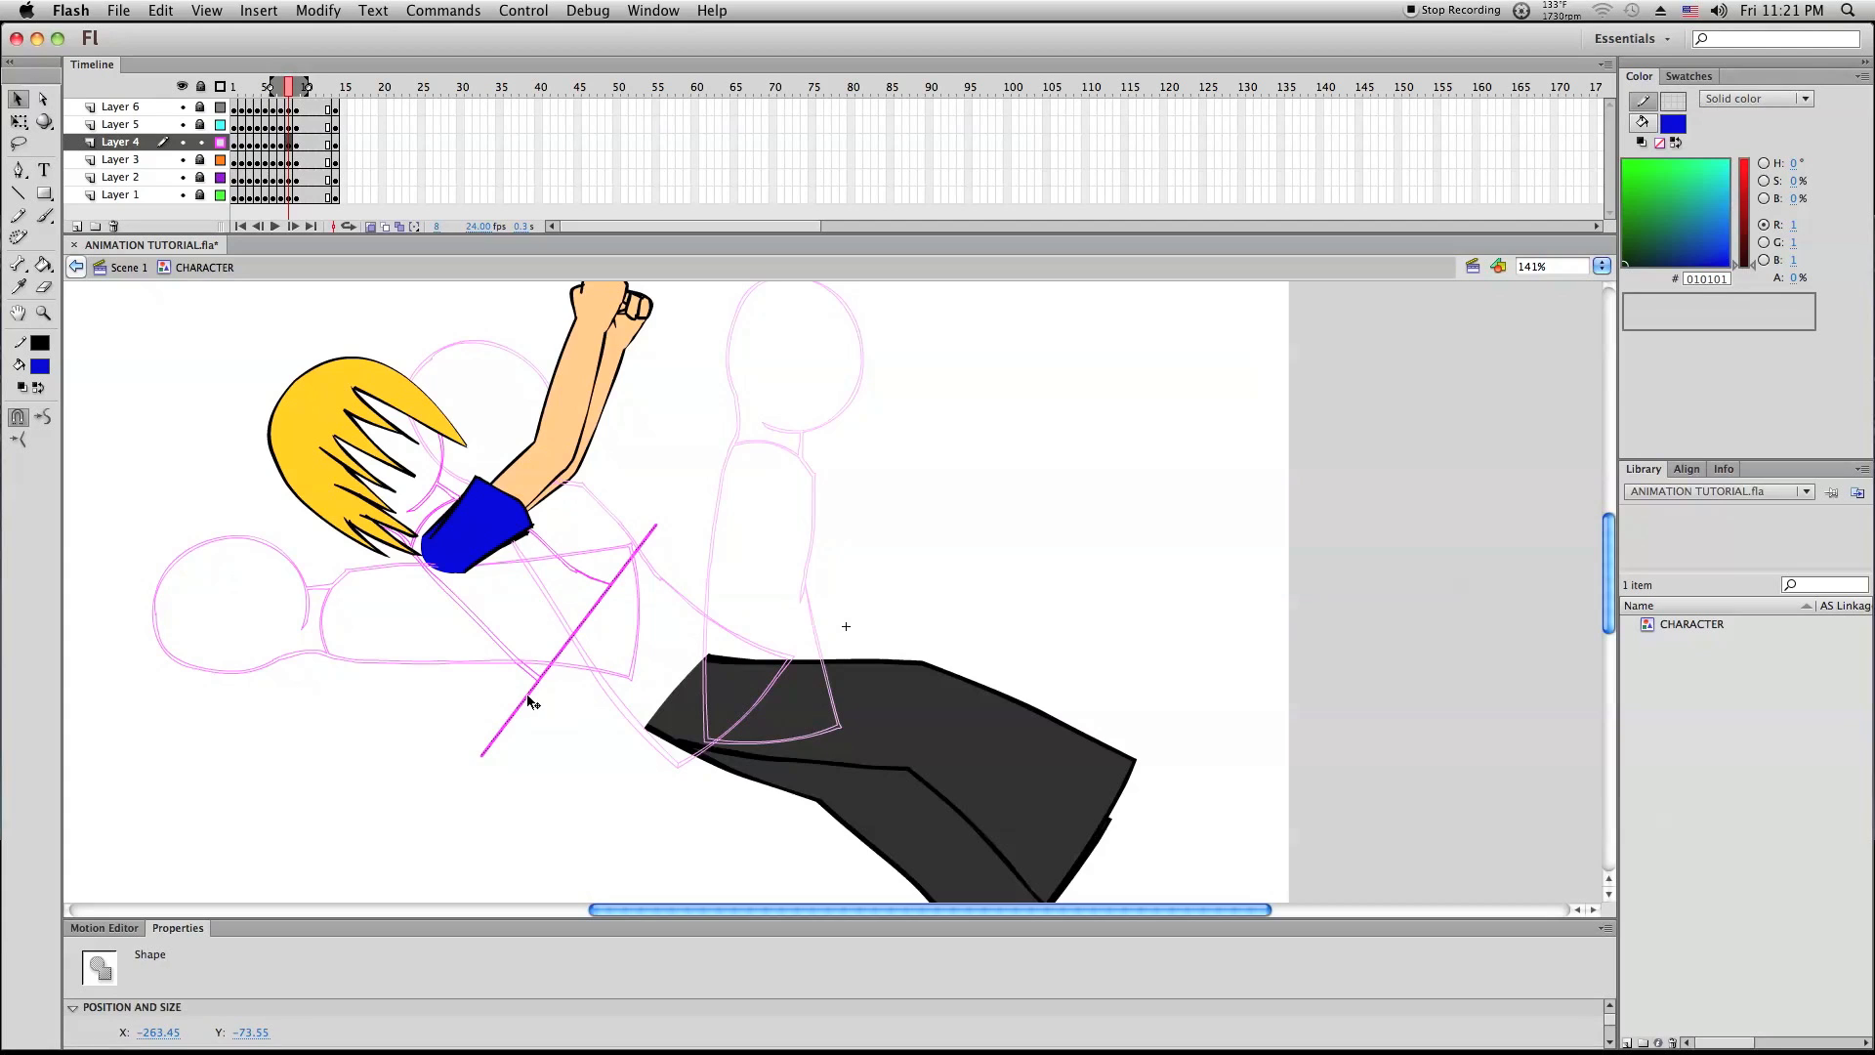
{"action": "left_click_drag", "start_coordinate": [496, 740], "coordinate": [1163, 584]}
{"action": "right_click", "coordinate": [986, 537]}
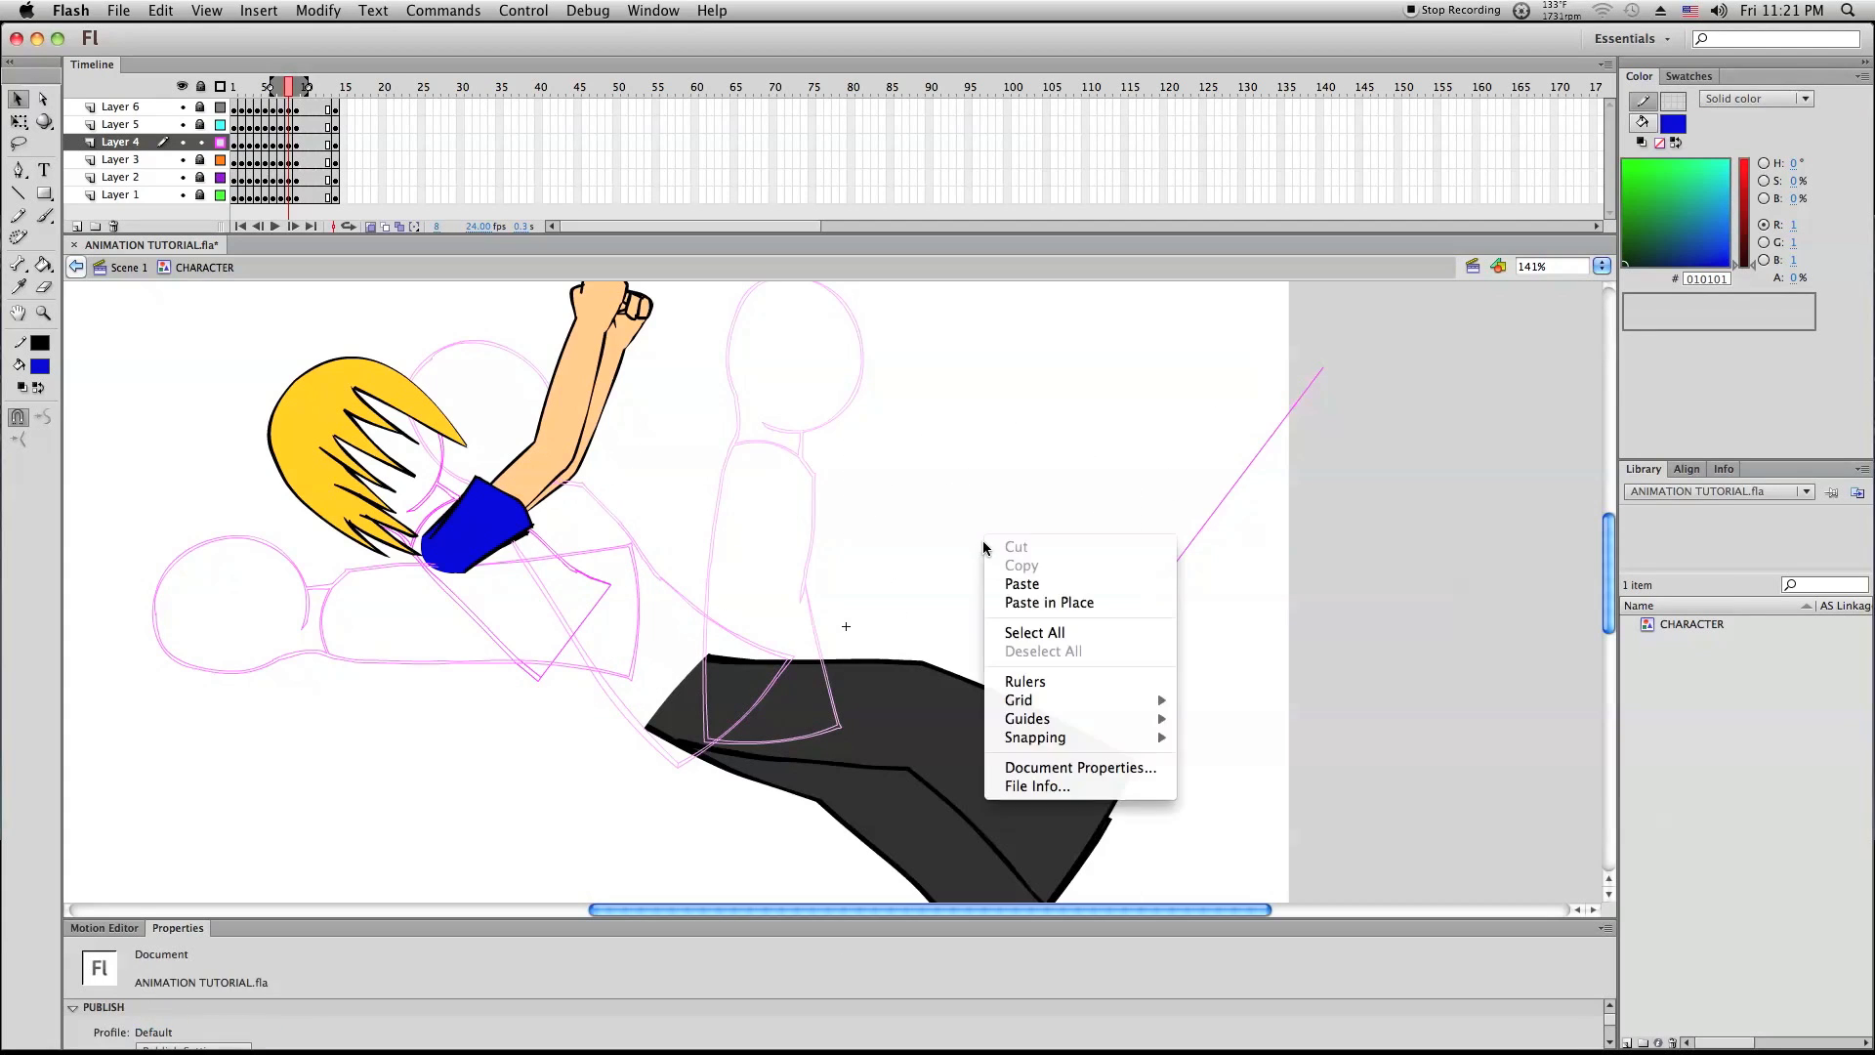
{"action": "left_click", "coordinate": [1008, 601]}
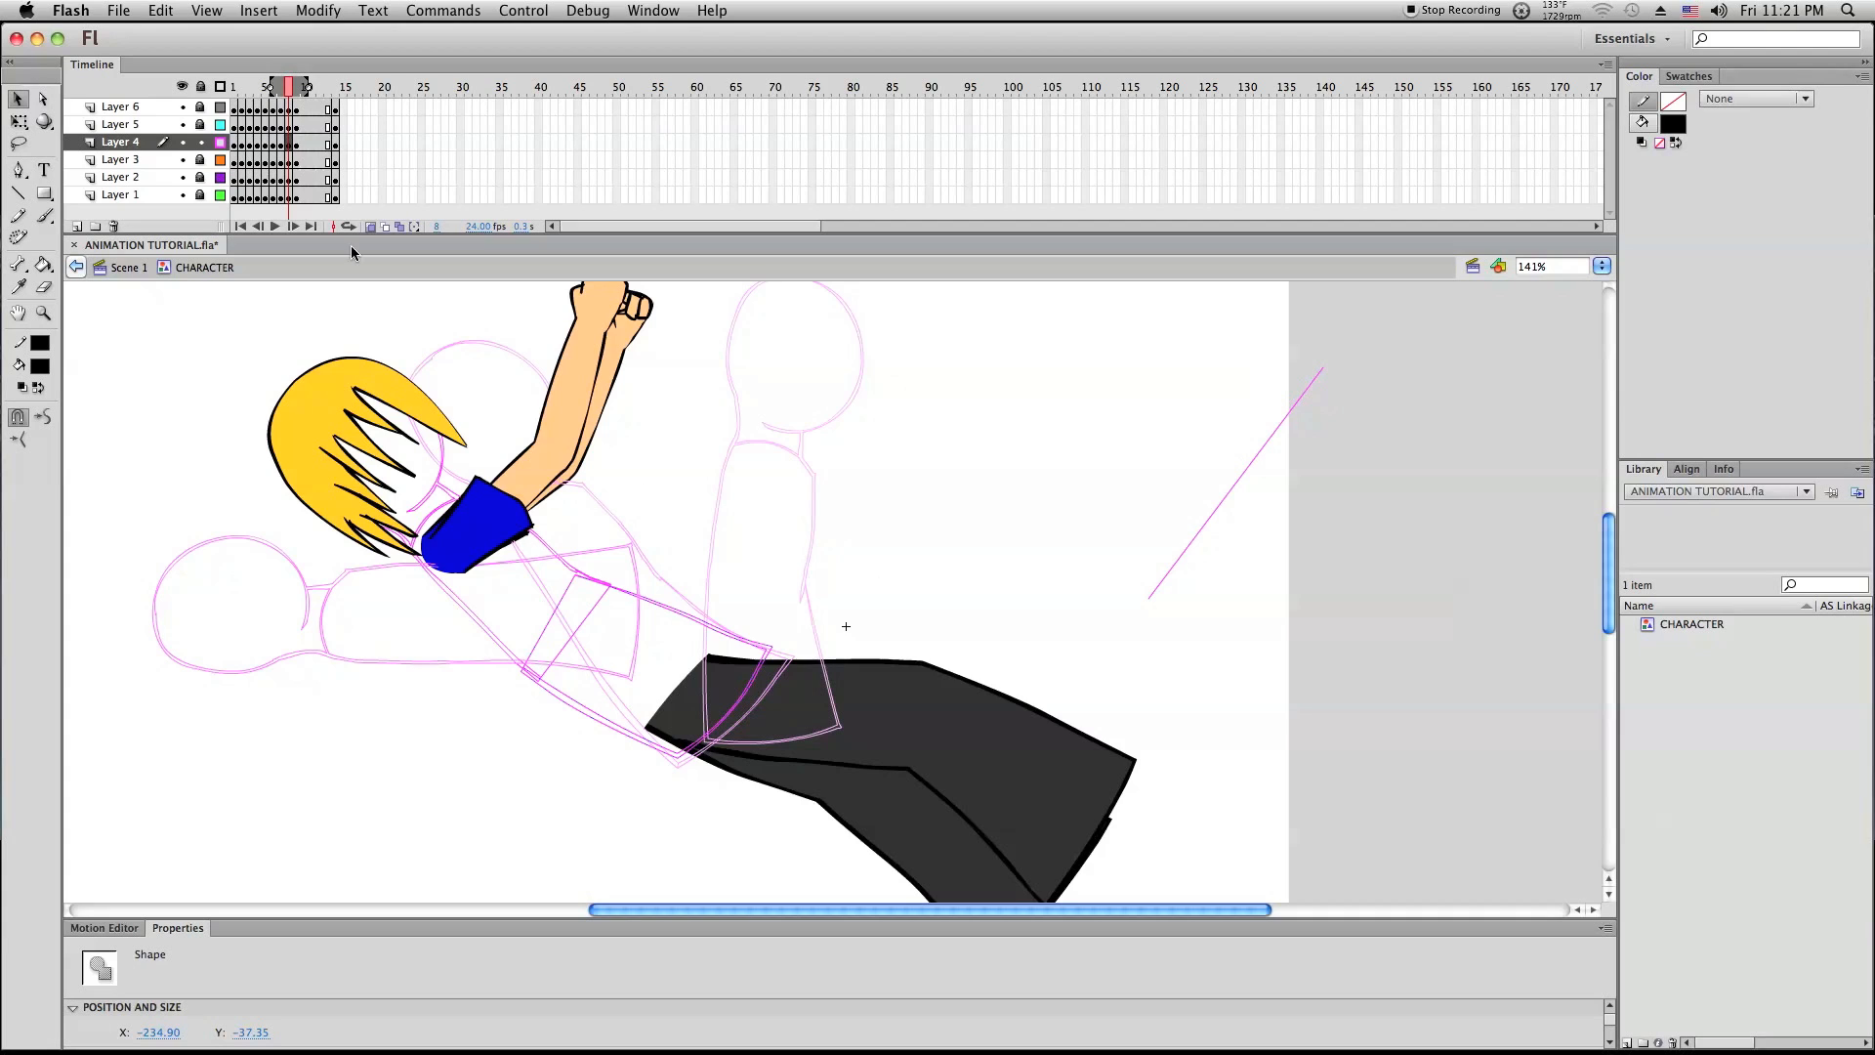
Nudge the pasted lower torso two steps to the right, with Layer 4 shown in full colour
{"action": "left_click", "coordinate": [219, 142]}
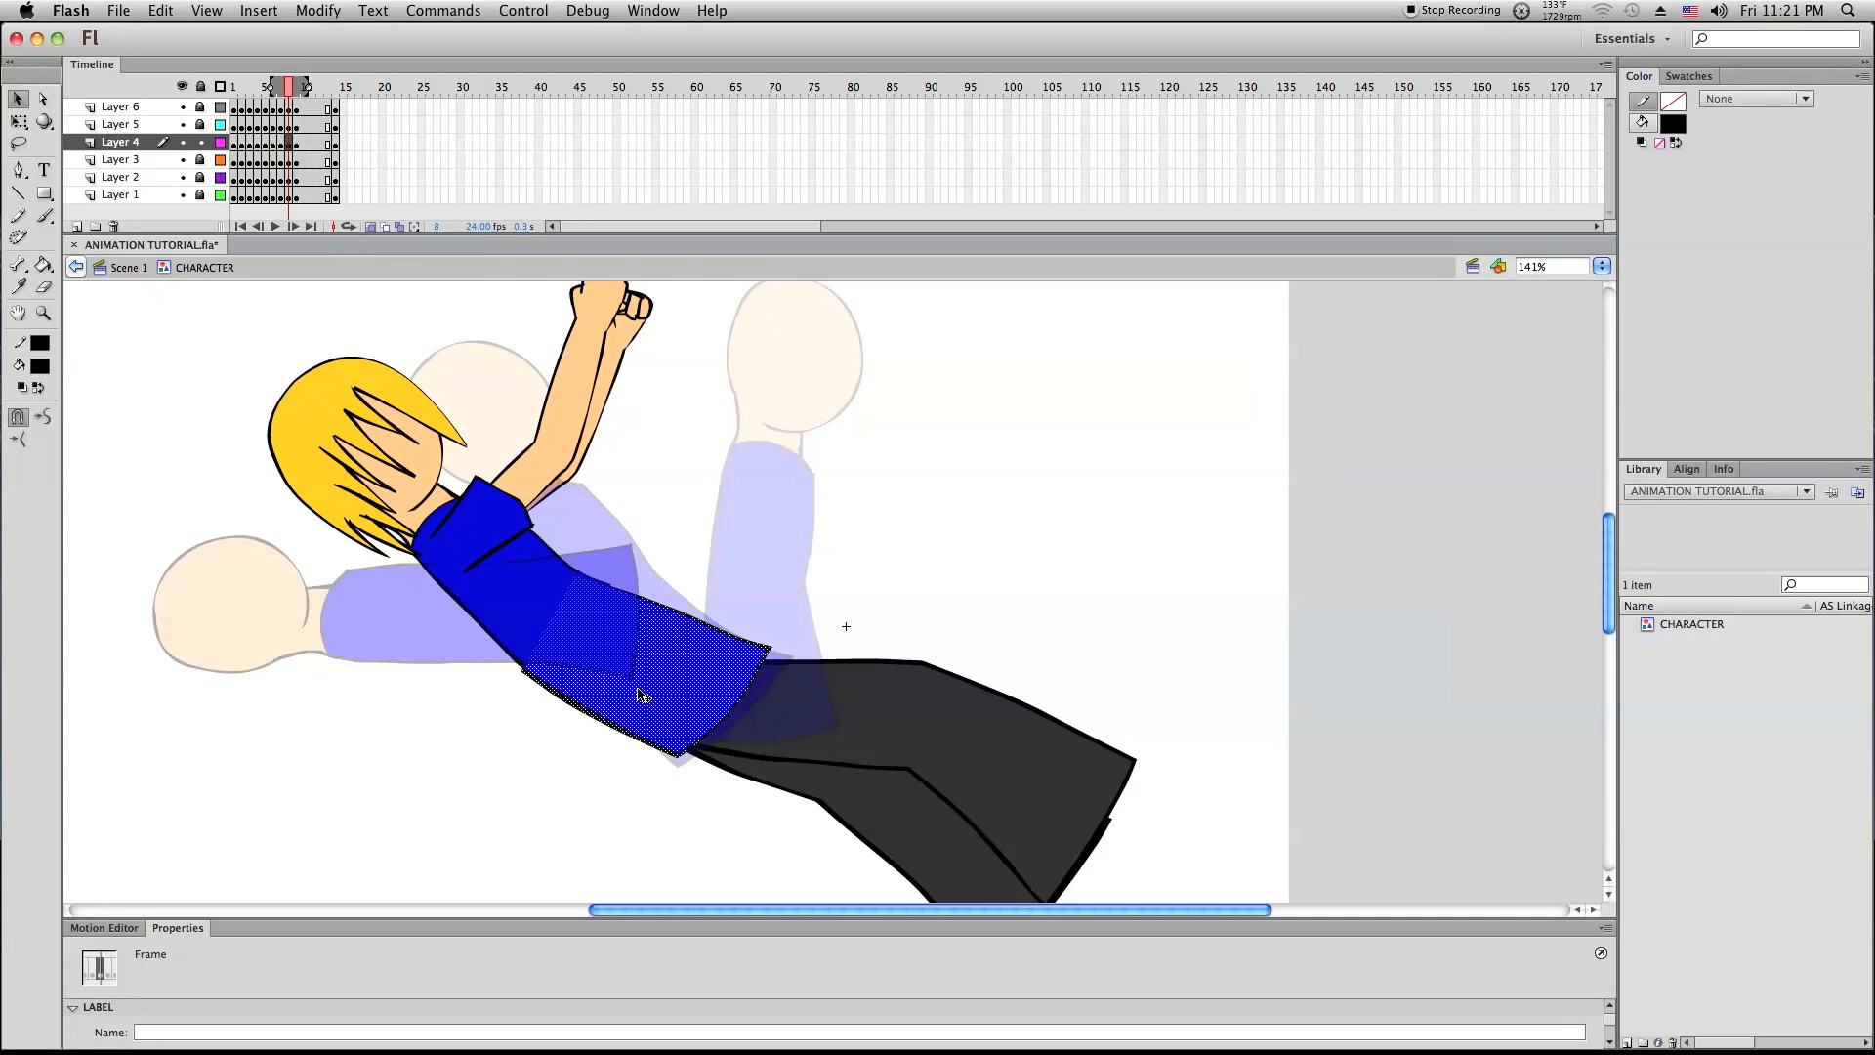
{"action": "key", "text": "Right"}
{"action": "key", "text": "Right"}
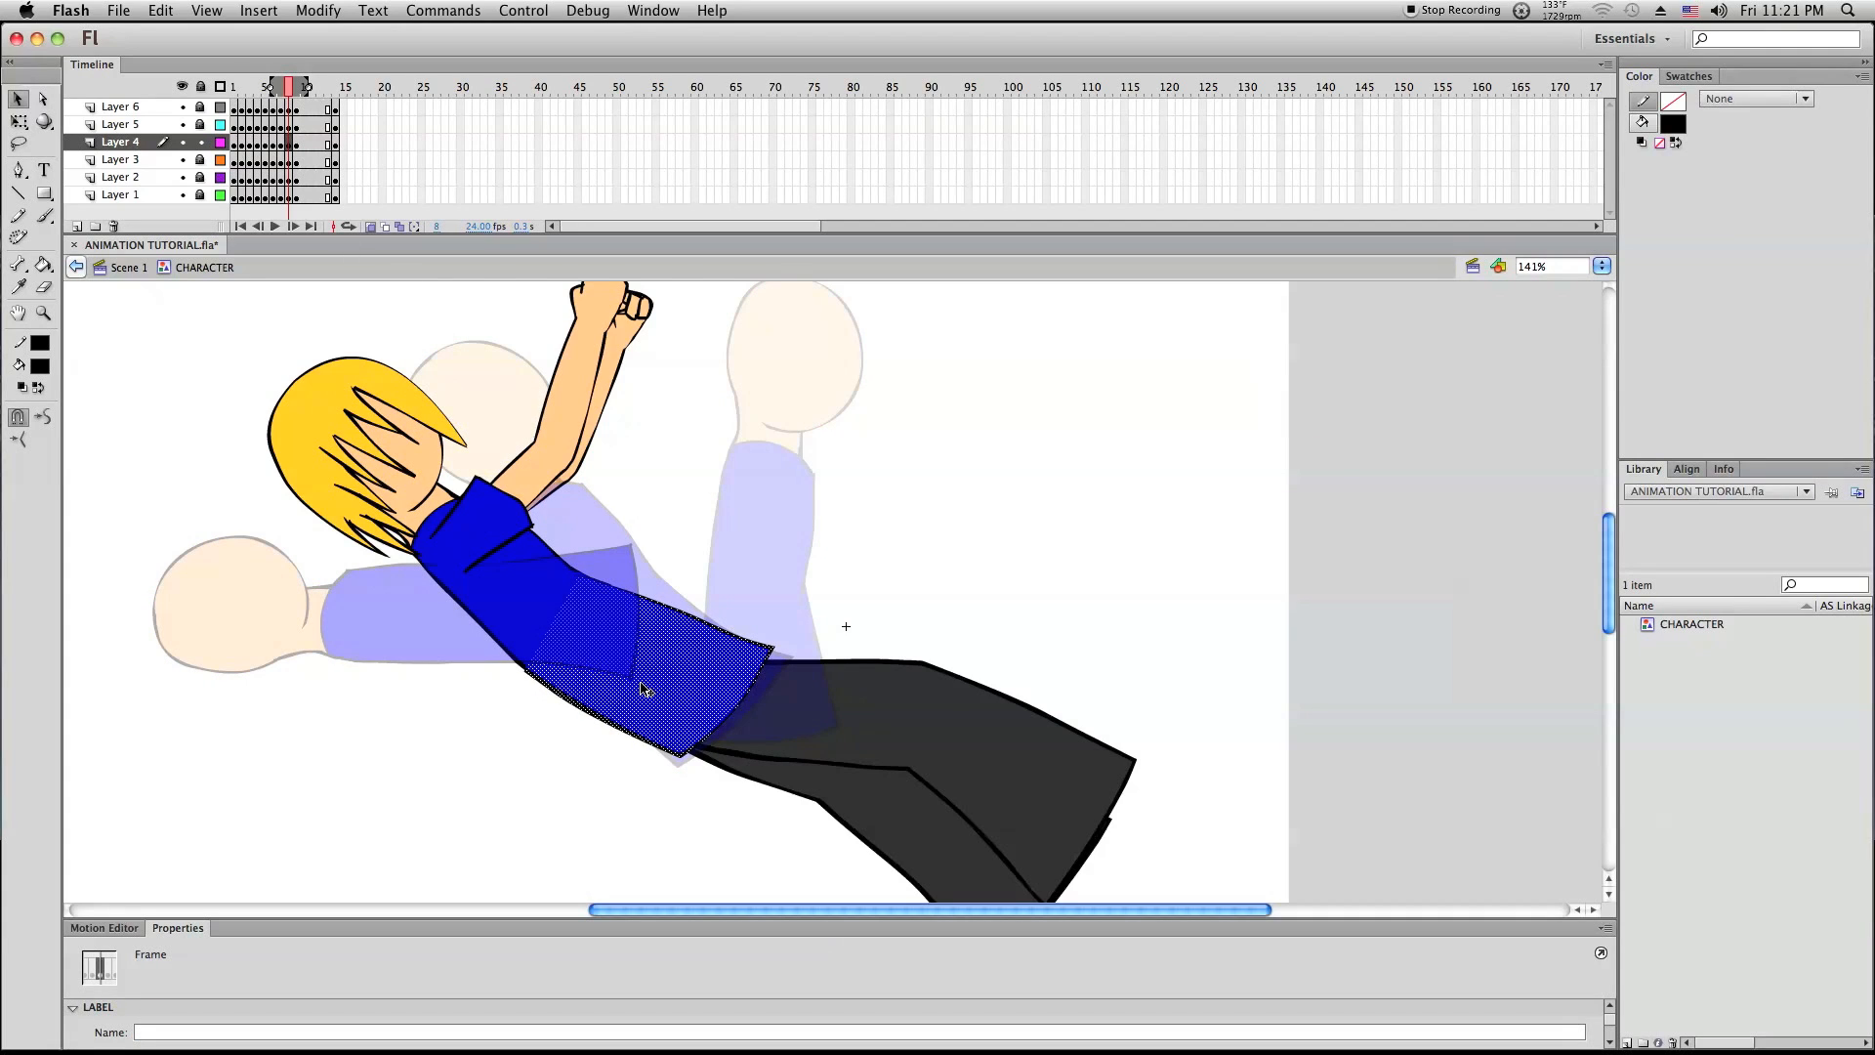
{"action": "left_click", "coordinate": [816, 586]}
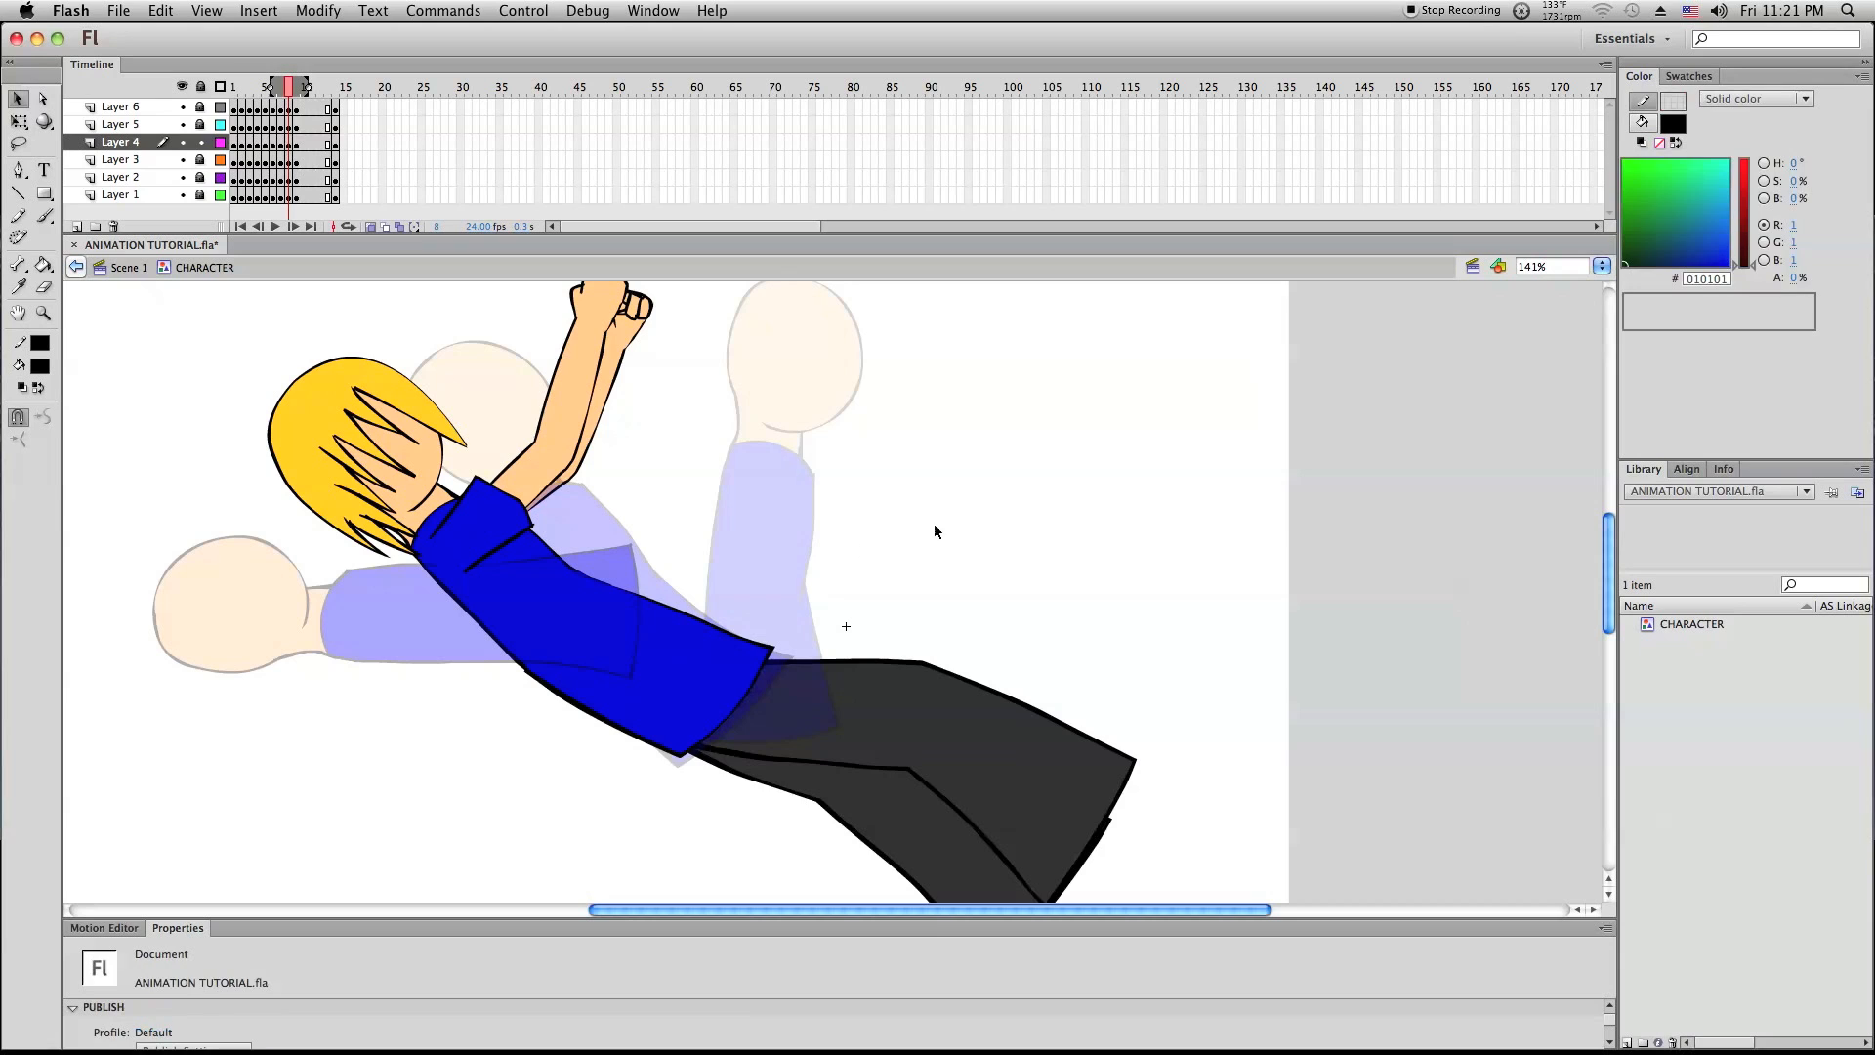
Show Layer 4 as outlines and delete the leftover diagonal dividing line beside the character
{"action": "left_click", "coordinate": [219, 142]}
{"action": "left_click_drag", "start_coordinate": [1150, 580], "coordinate": [1613, 269]}
{"action": "key", "text": "Delete"}
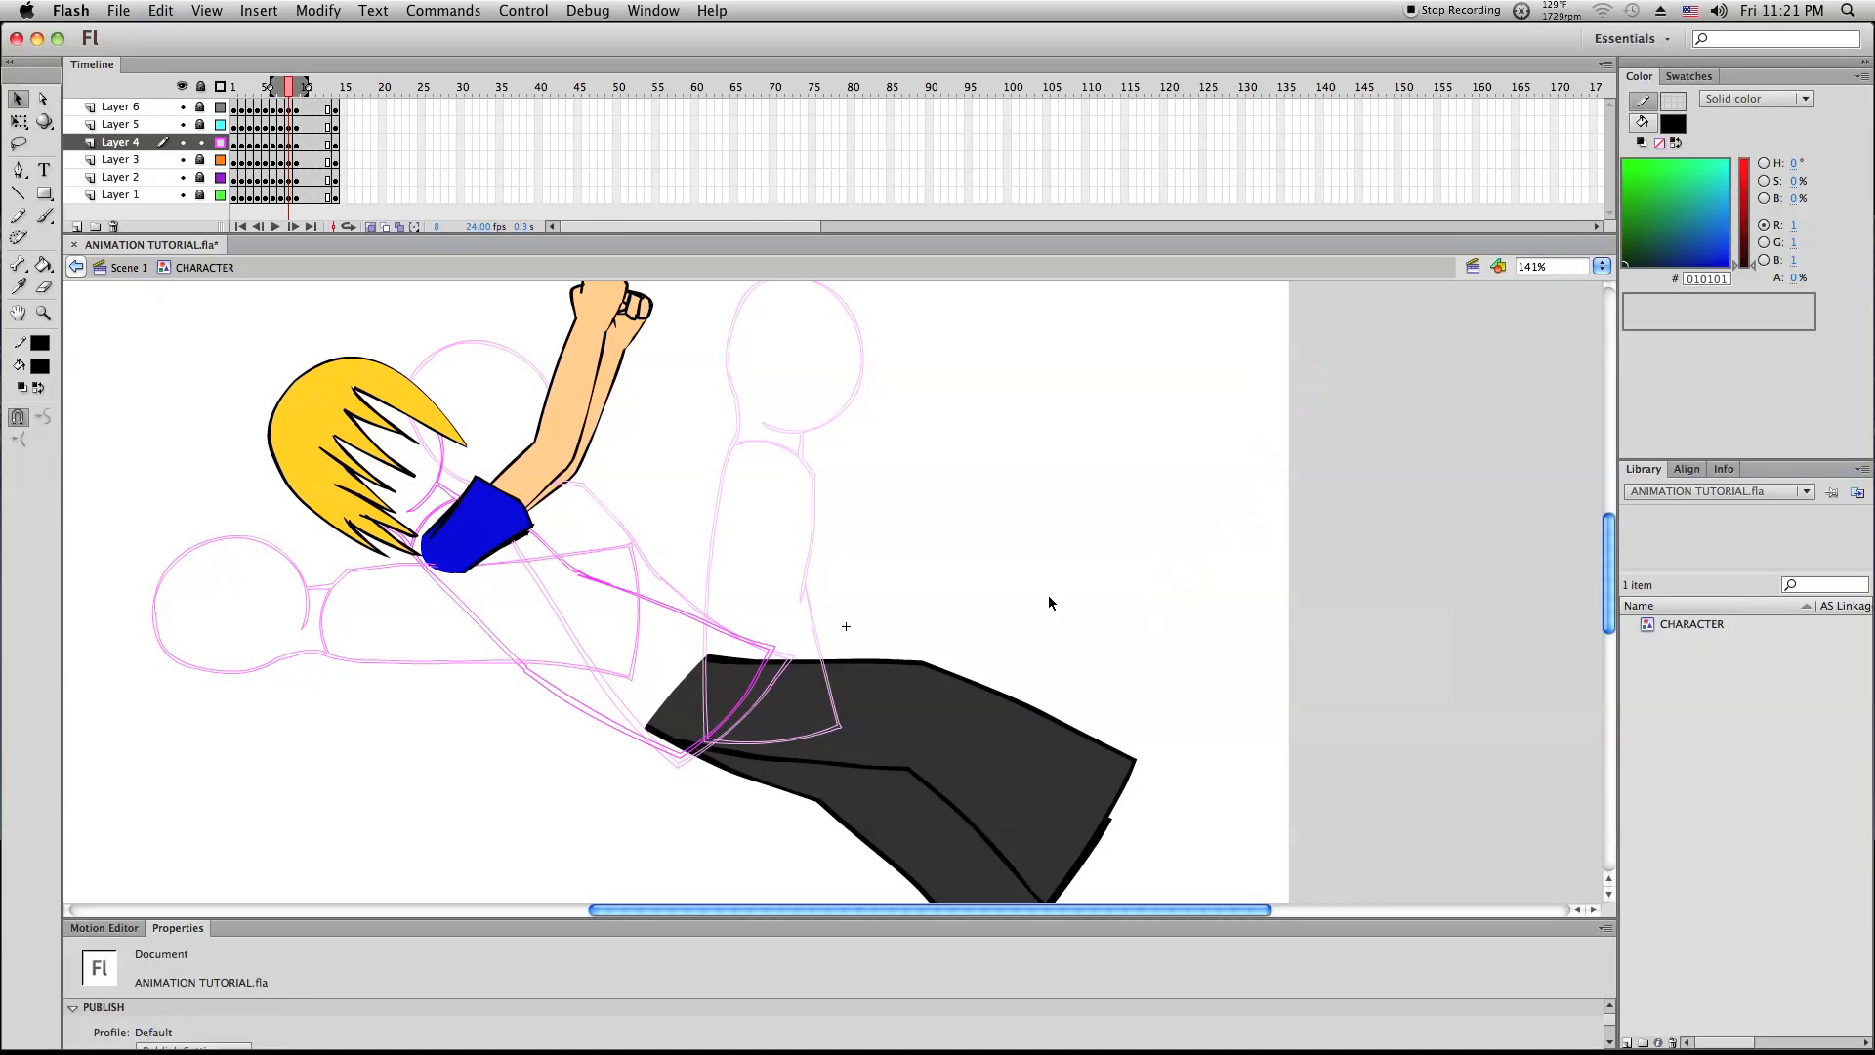
Return Layer 4 to full colour and reshape the back outline into a thin, smooth curve across the torso joint
{"action": "left_click", "coordinate": [43, 313]}
{"action": "left_click_drag", "start_coordinate": [235, 496], "coordinate": [919, 793]}
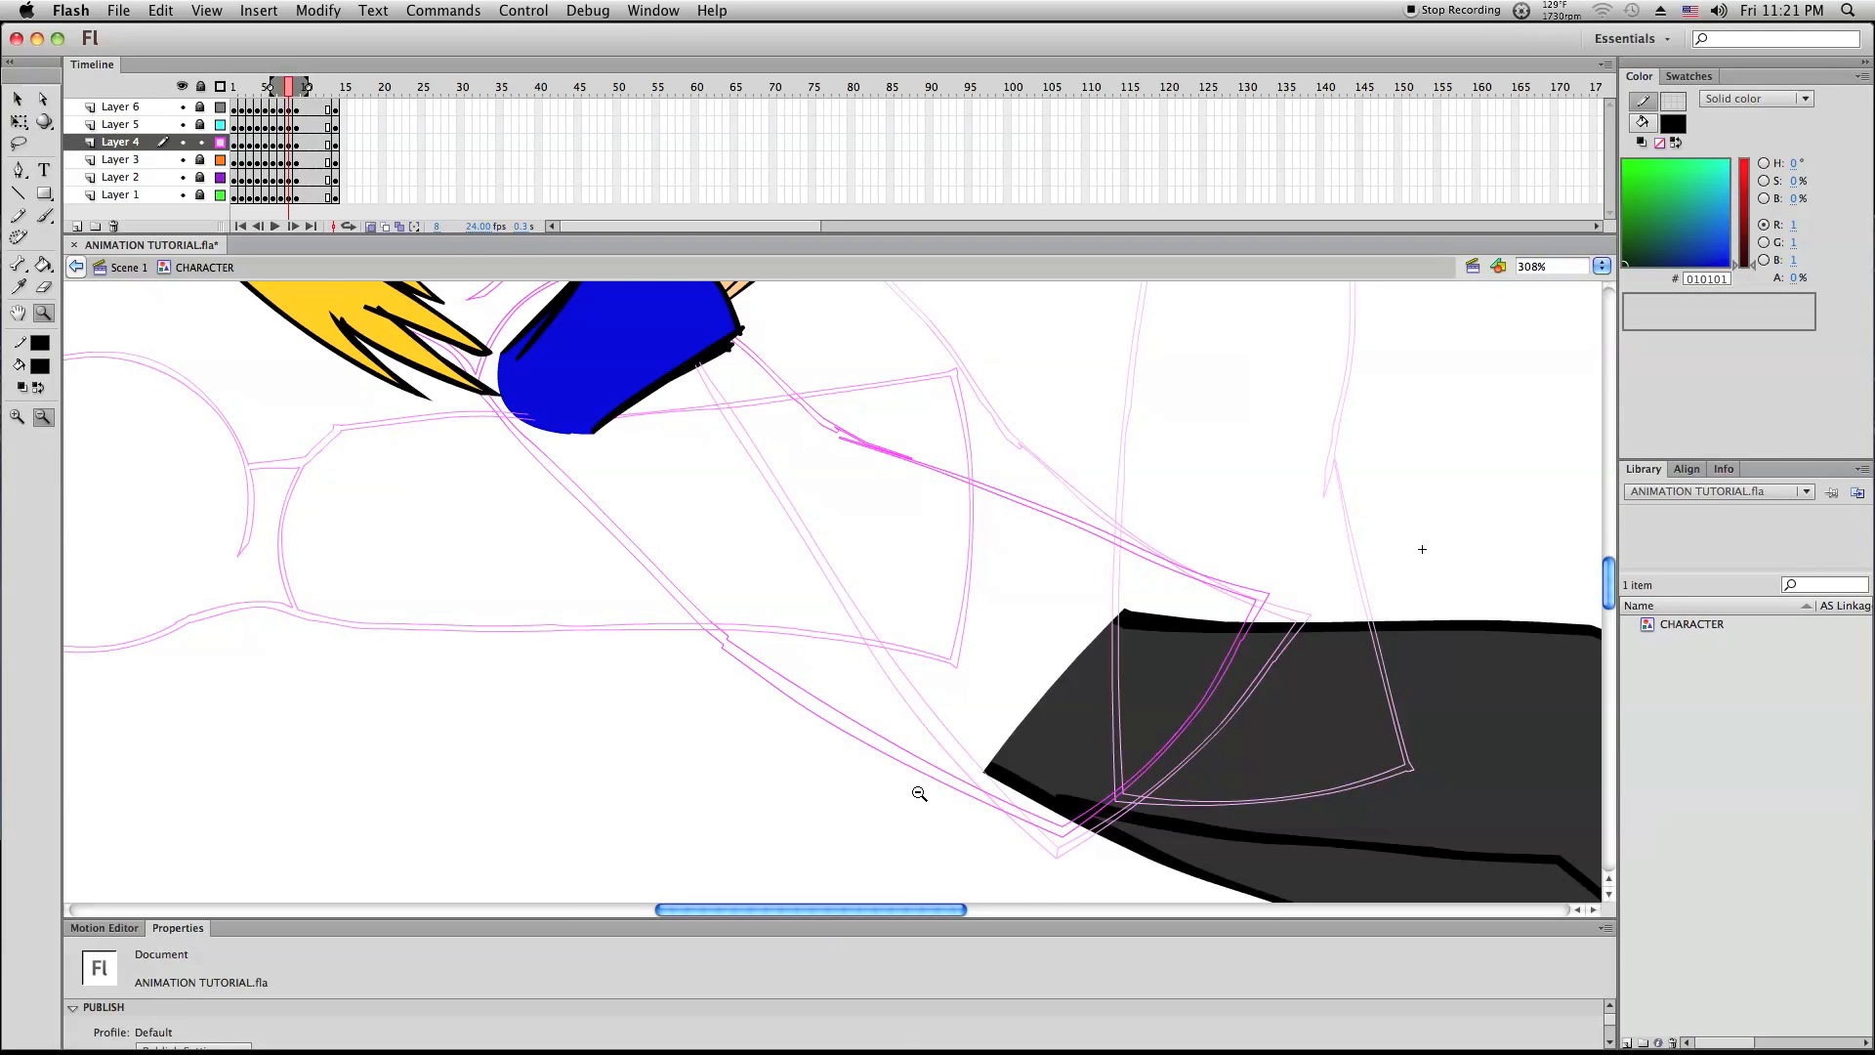
{"action": "scroll", "coordinate": [879, 723], "scroll_direction": "up", "scroll_amount": 2}
{"action": "left_click_drag", "start_coordinate": [531, 343], "coordinate": [1177, 885]}
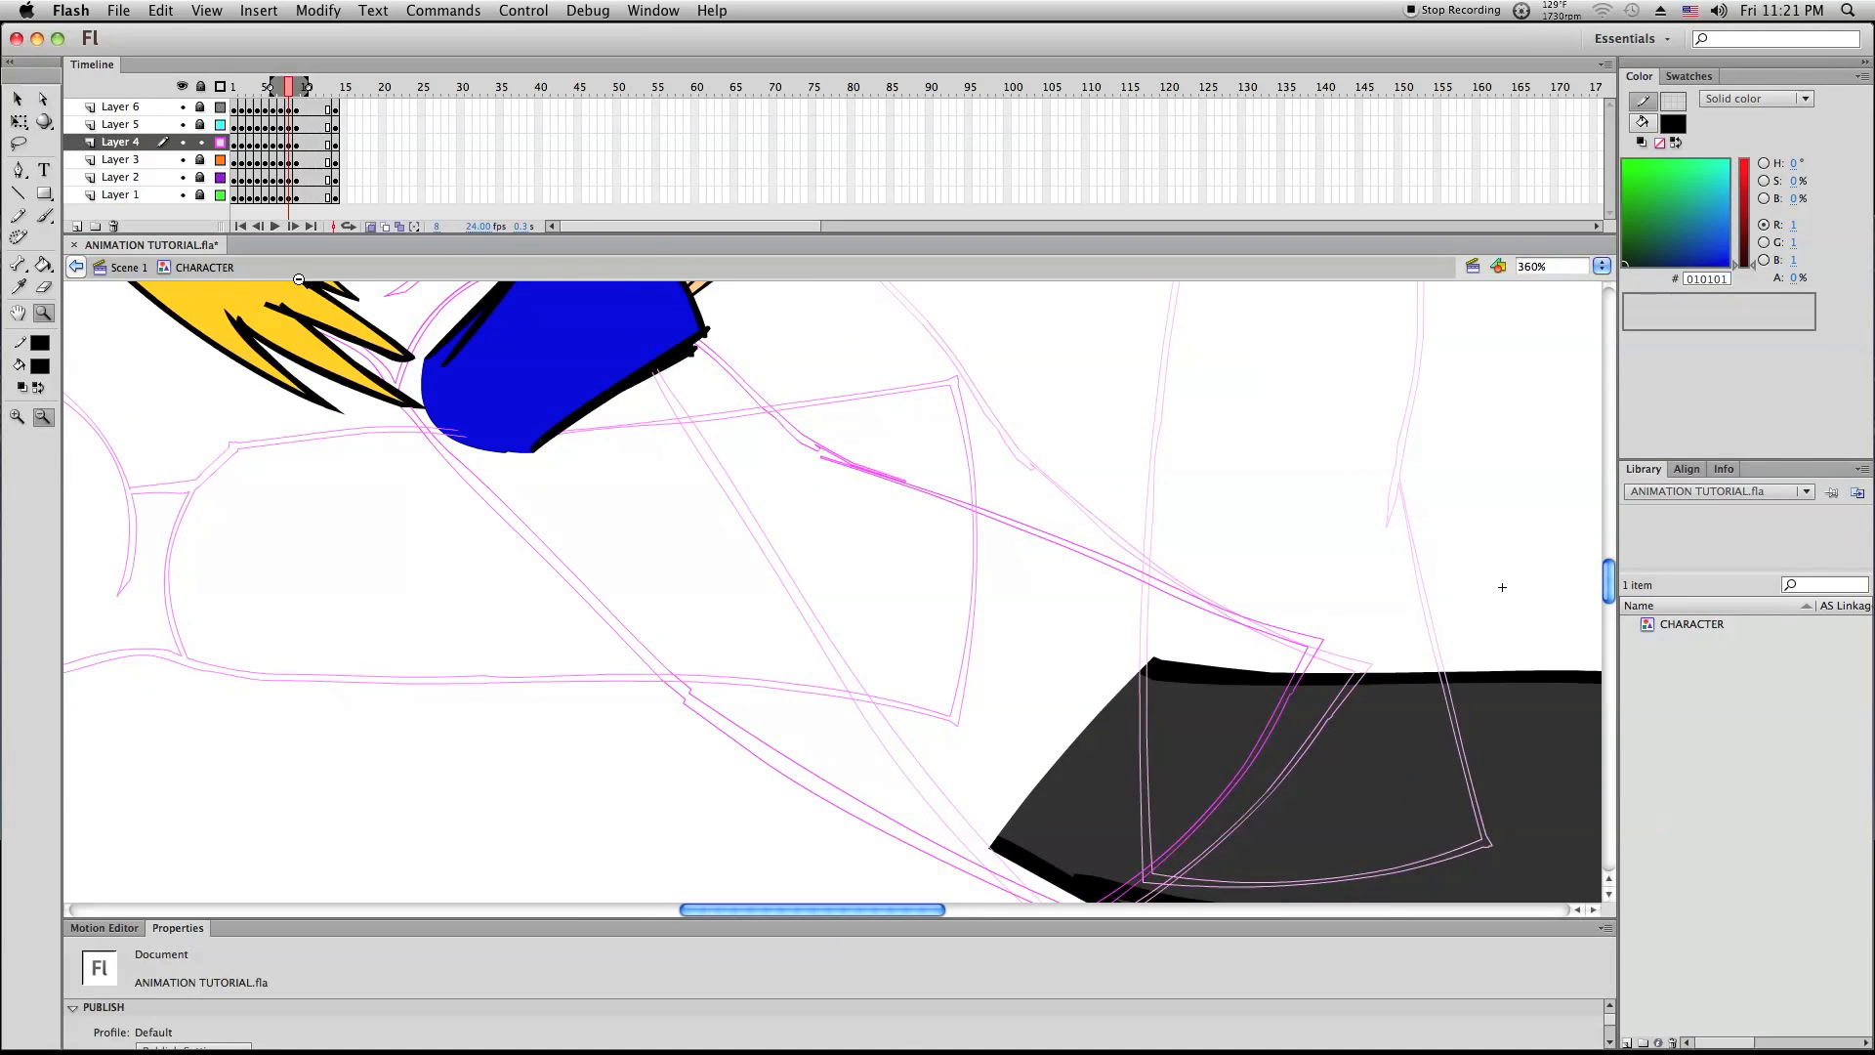
{"action": "left_click", "coordinate": [18, 99]}
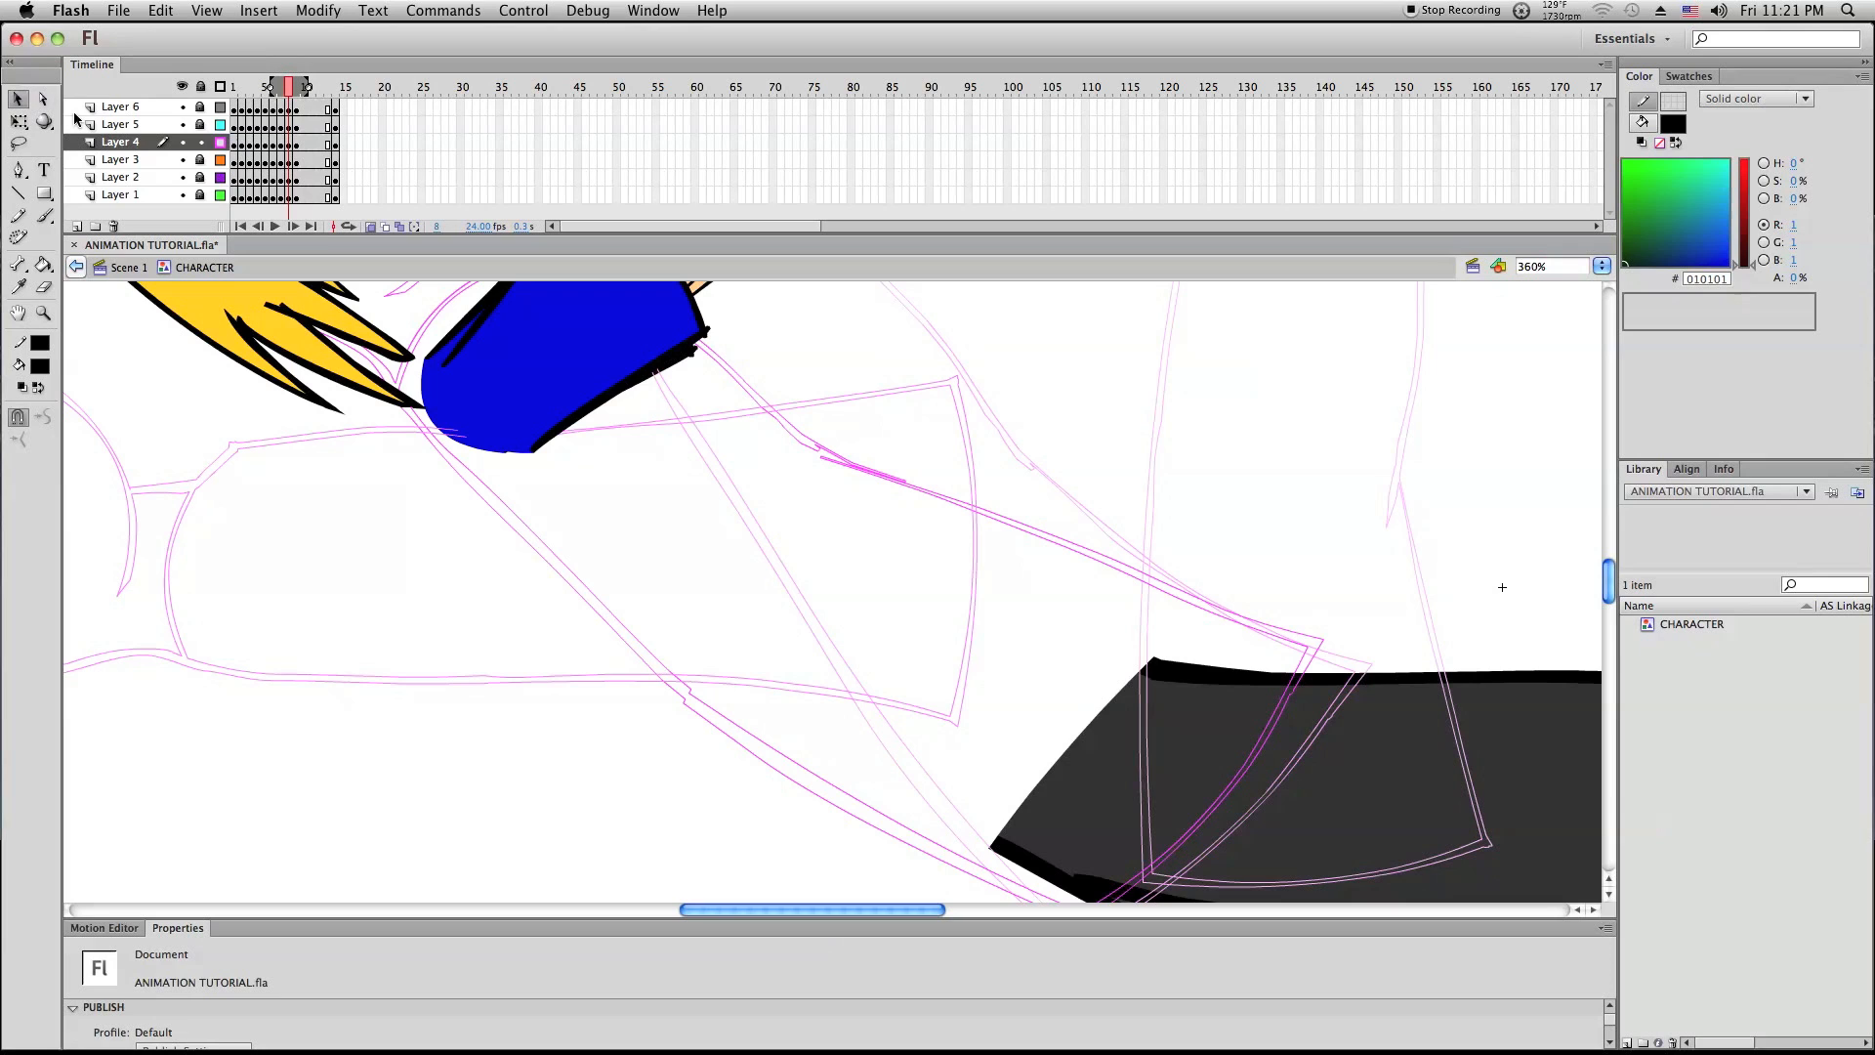
{"action": "left_click", "coordinate": [219, 143]}
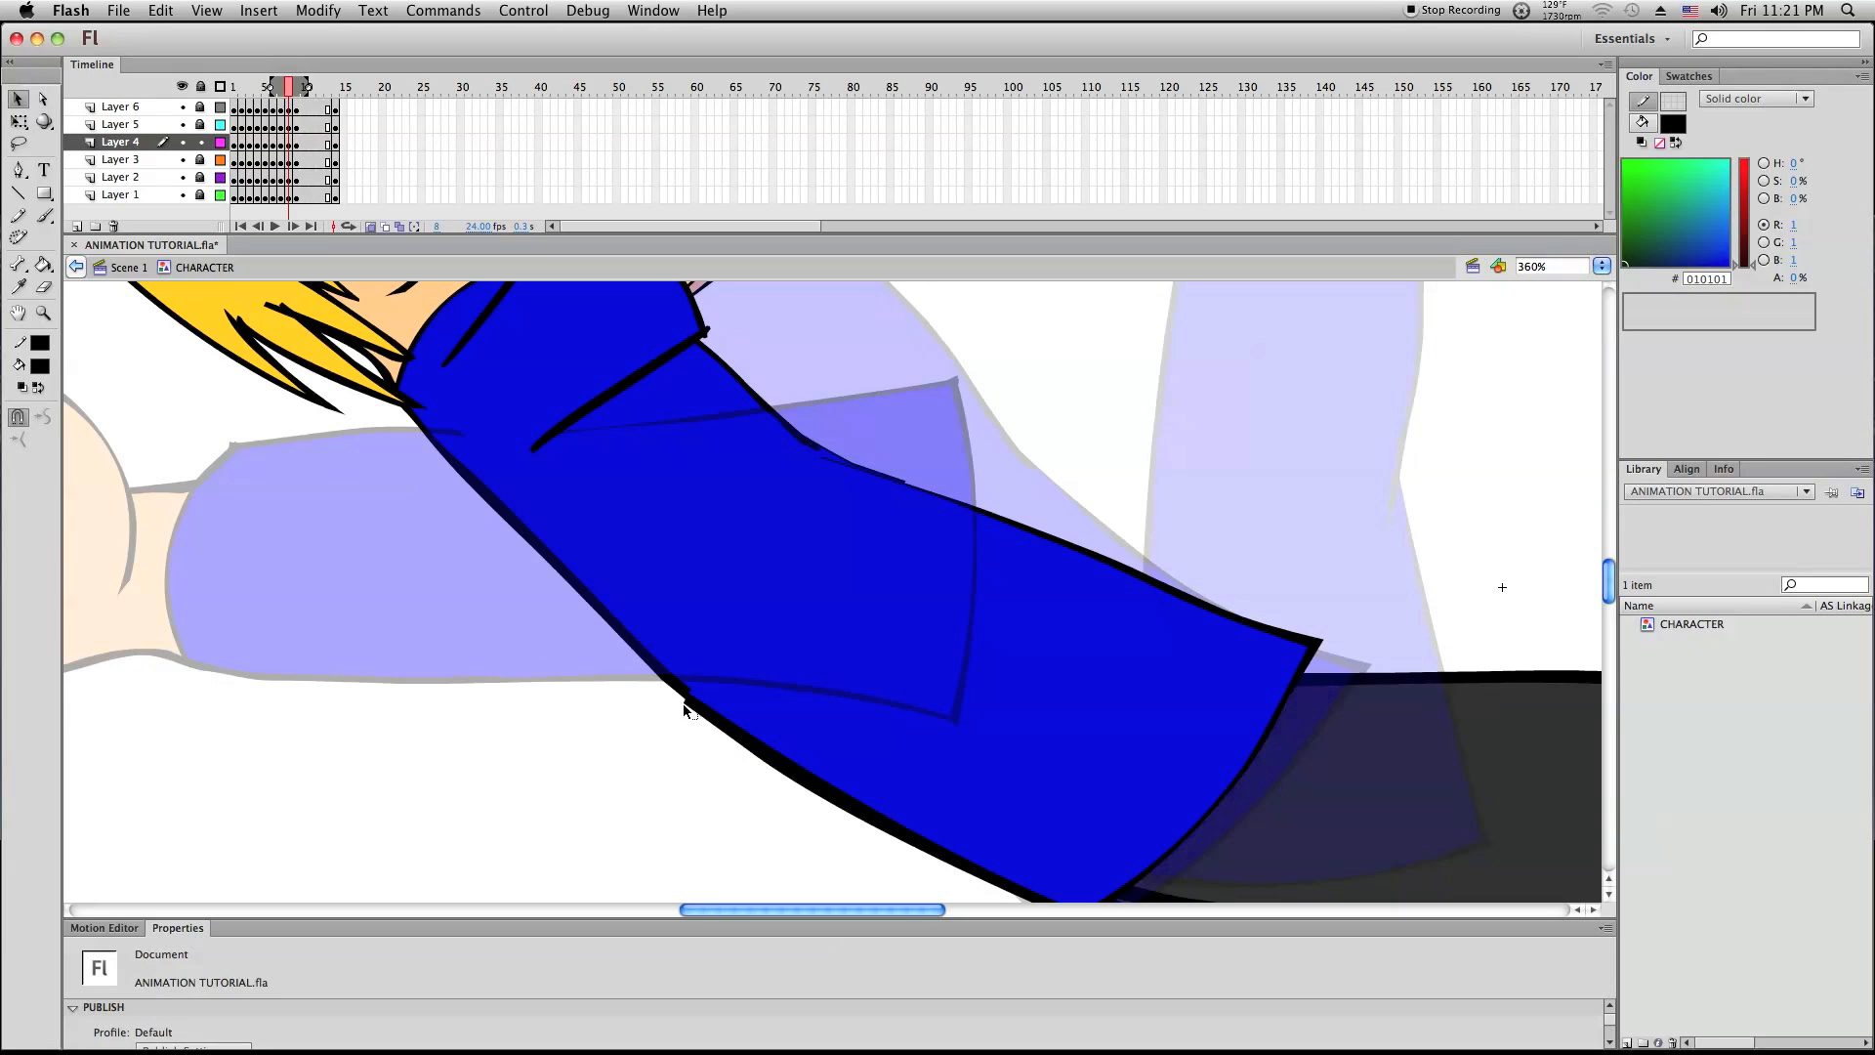
{"action": "scroll", "coordinate": [688, 703], "scroll_direction": "up", "scroll_amount": 1}
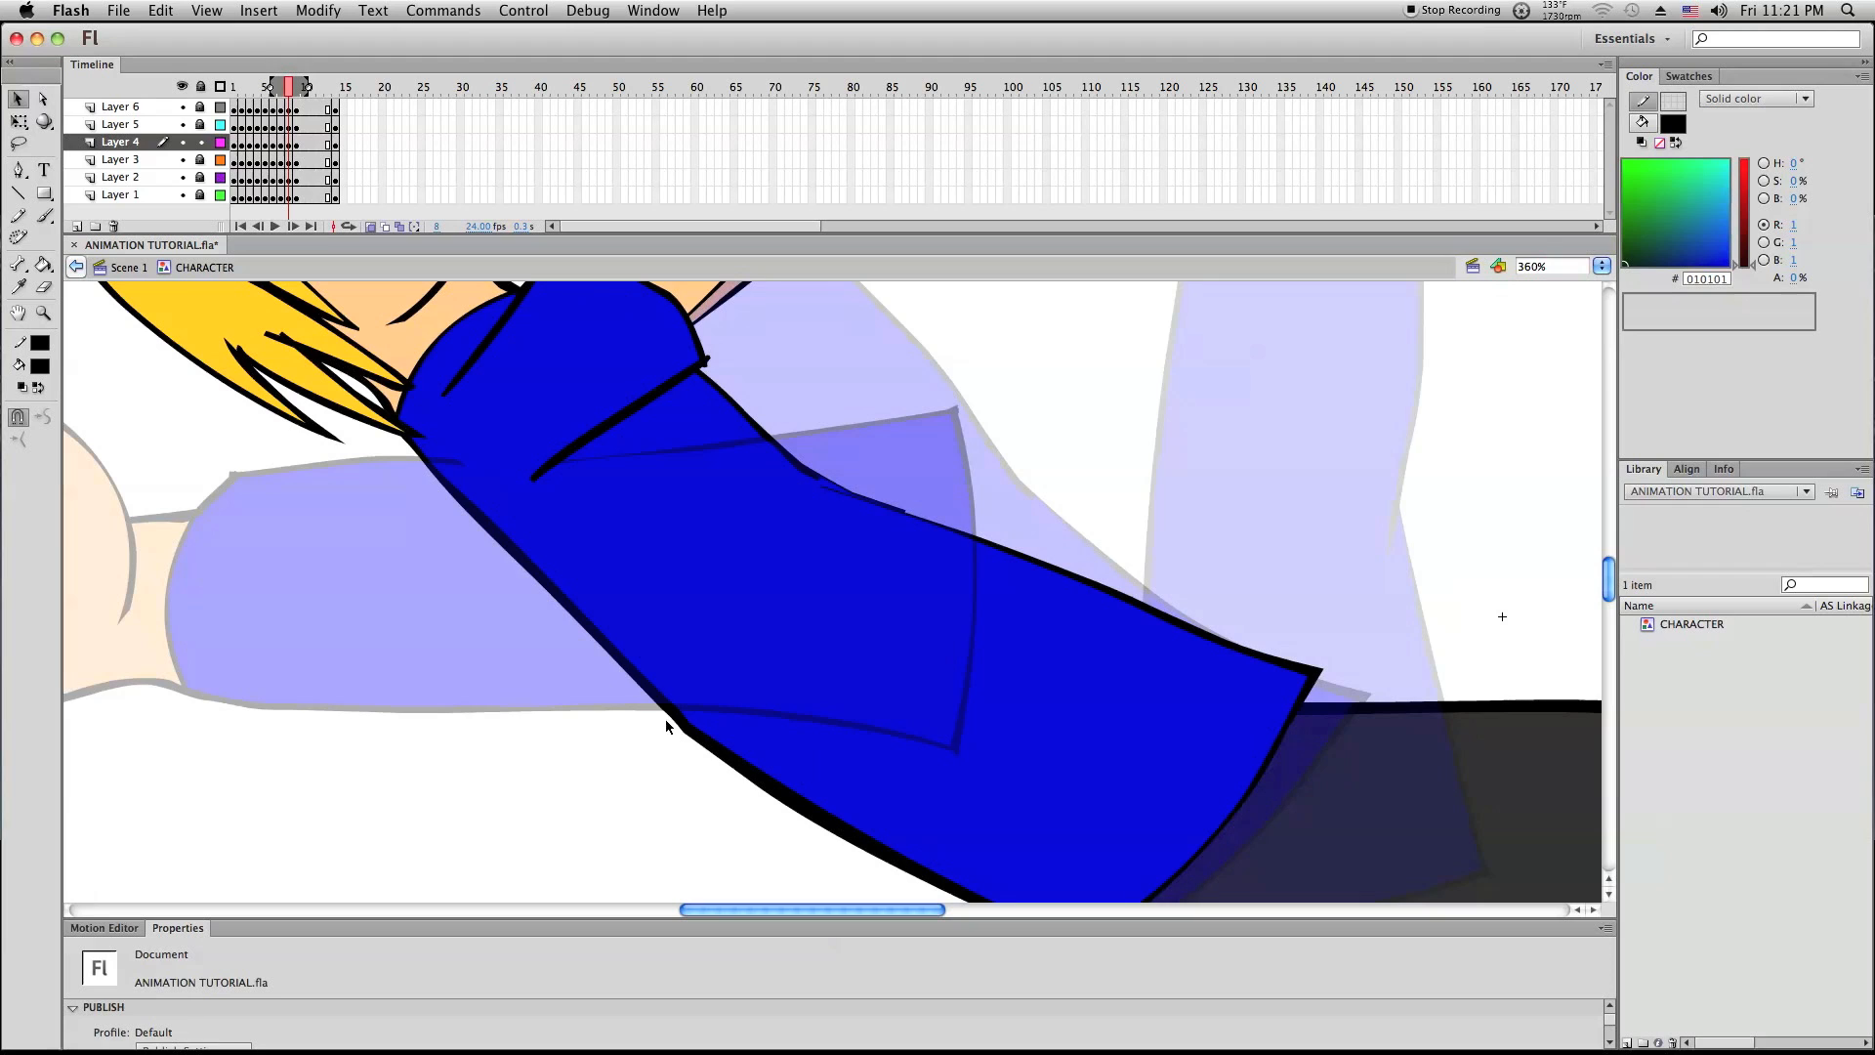
{"action": "double_click", "coordinate": [665, 715]}
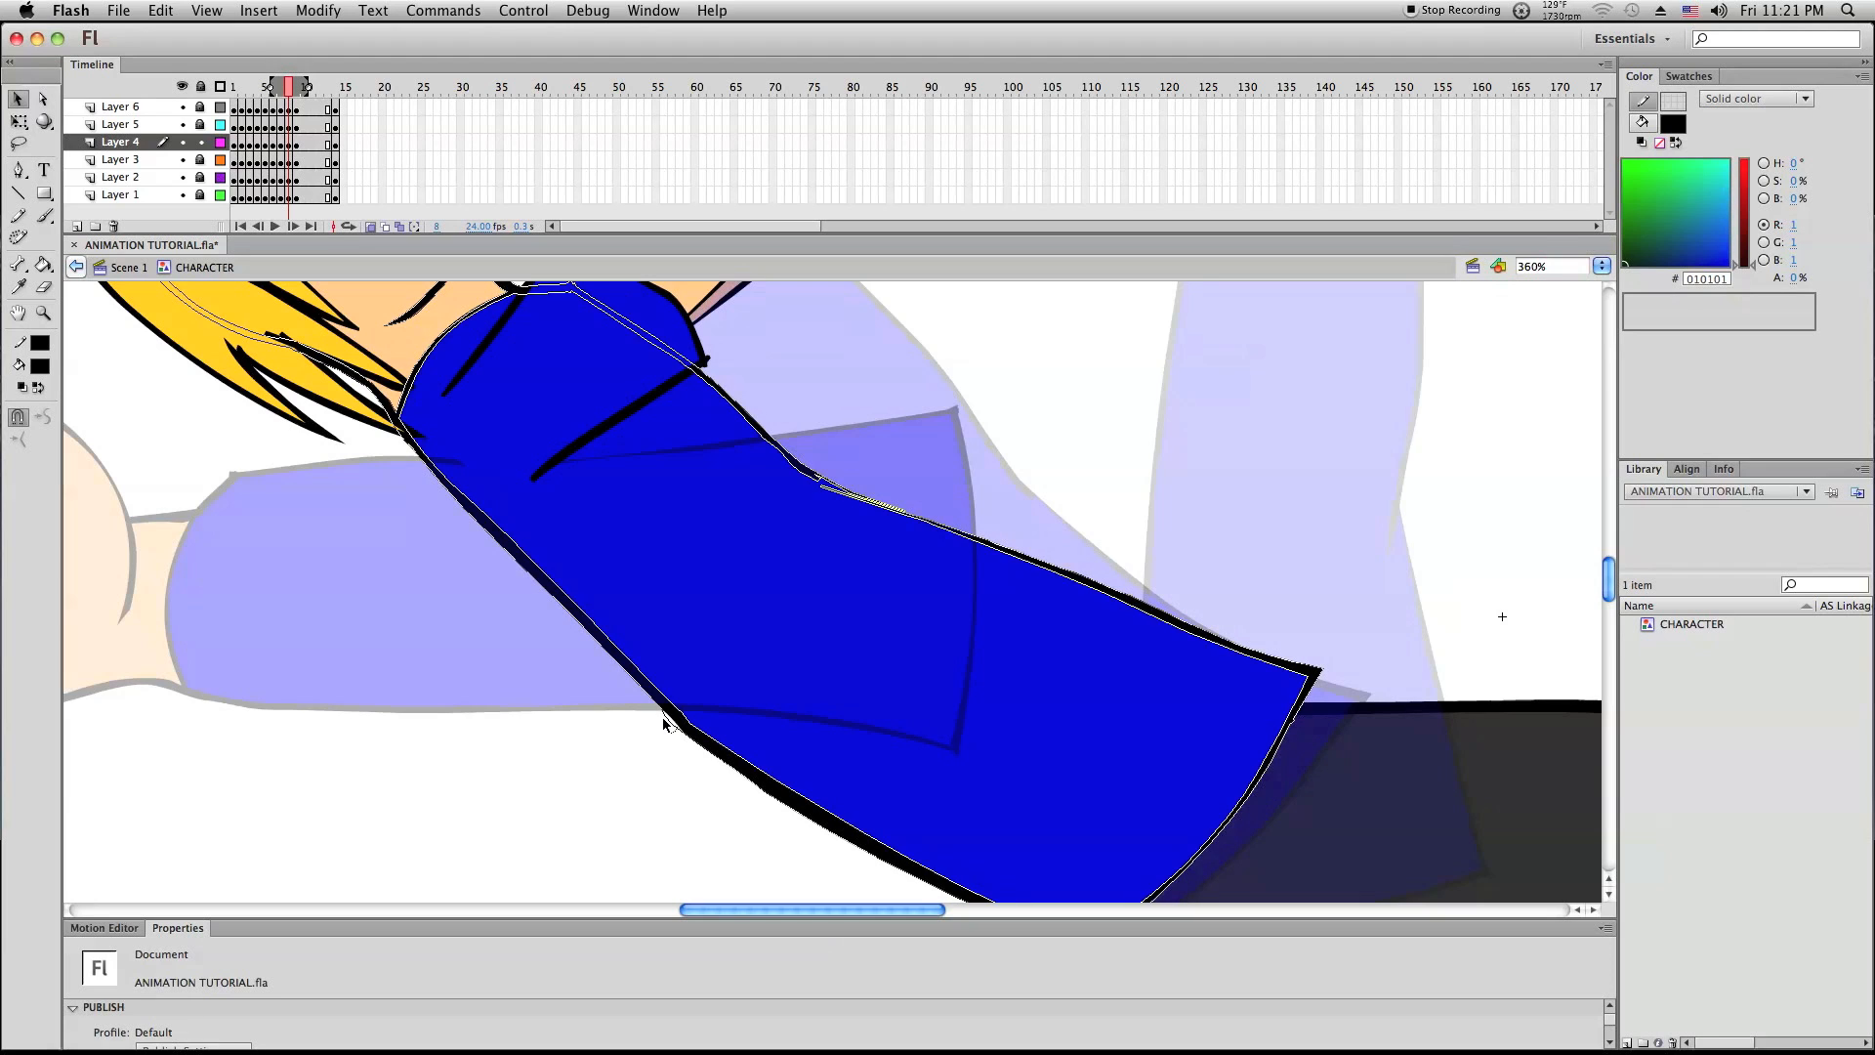
{"action": "left_click_drag", "start_coordinate": [663, 717], "coordinate": [665, 717]}
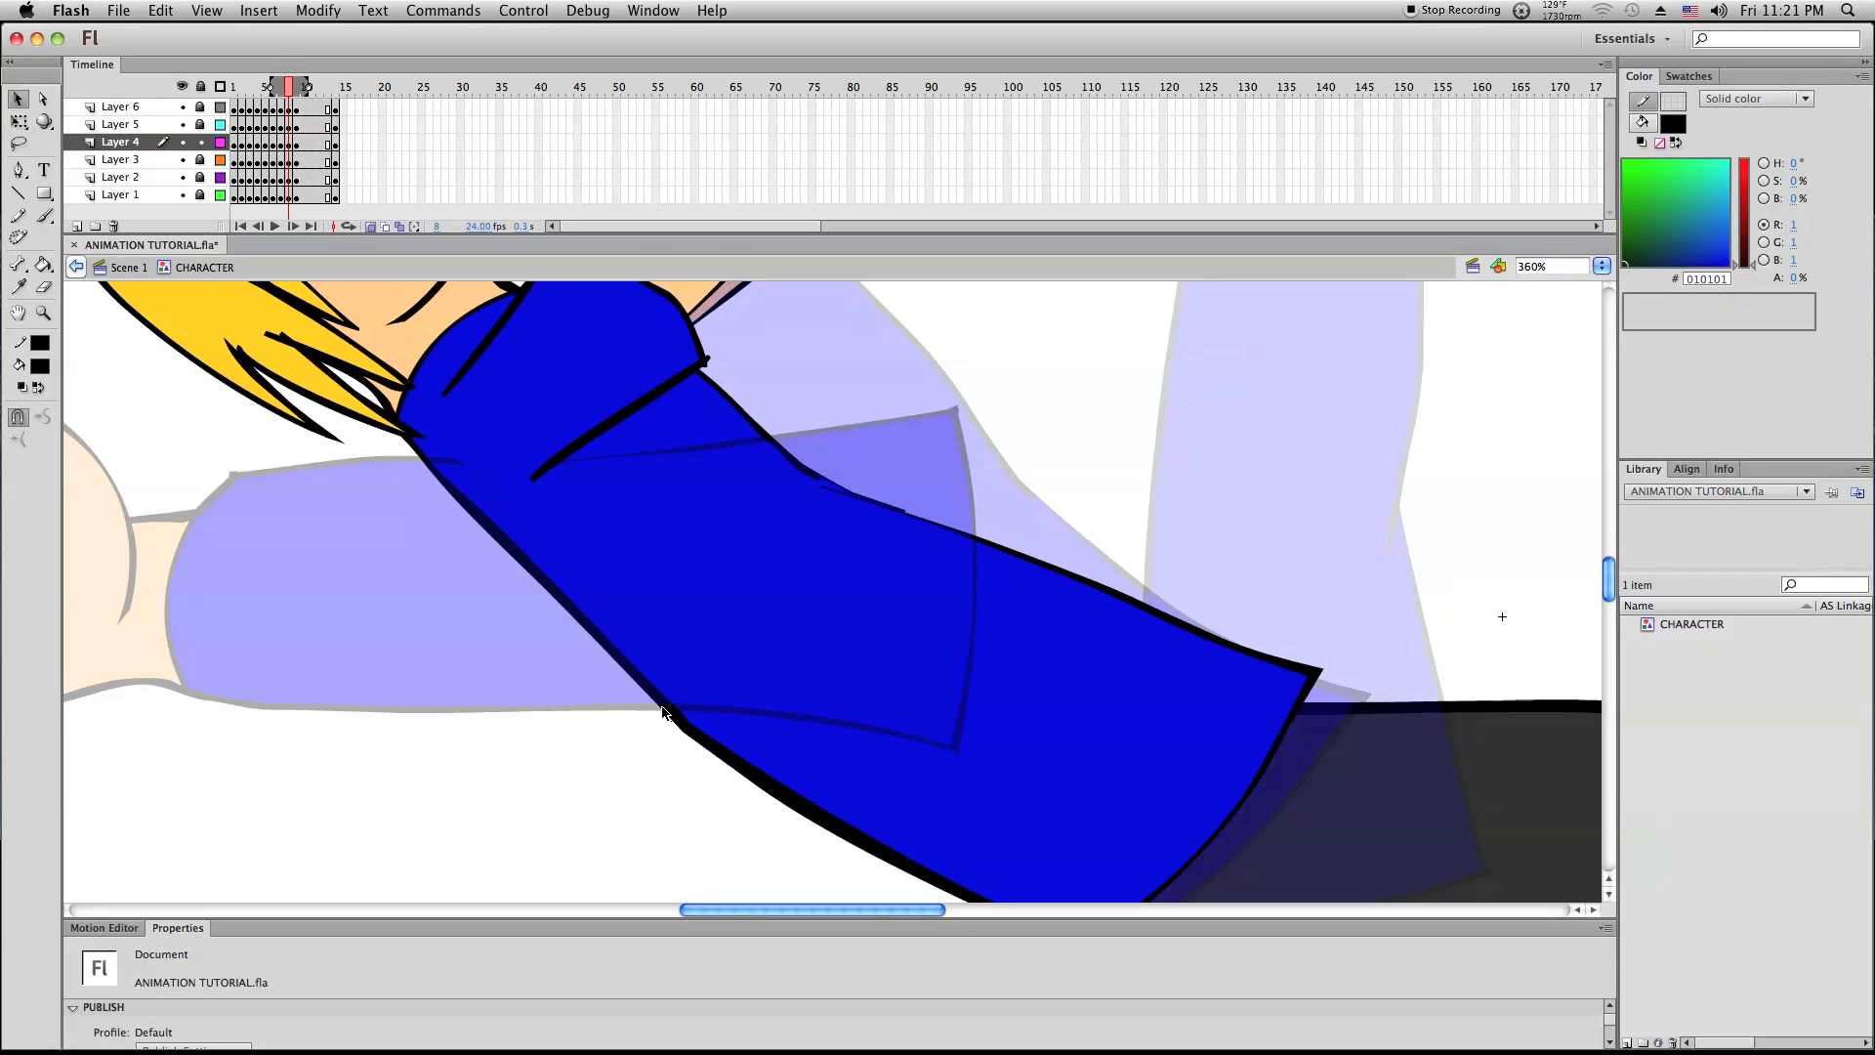
{"action": "double_click", "coordinate": [665, 720]}
{"action": "left_click_drag", "start_coordinate": [678, 728], "coordinate": [680, 730]}
{"action": "left_click_drag", "start_coordinate": [681, 719], "coordinate": [640, 695]}
{"action": "left_click_drag", "start_coordinate": [584, 615], "coordinate": [573, 615]}
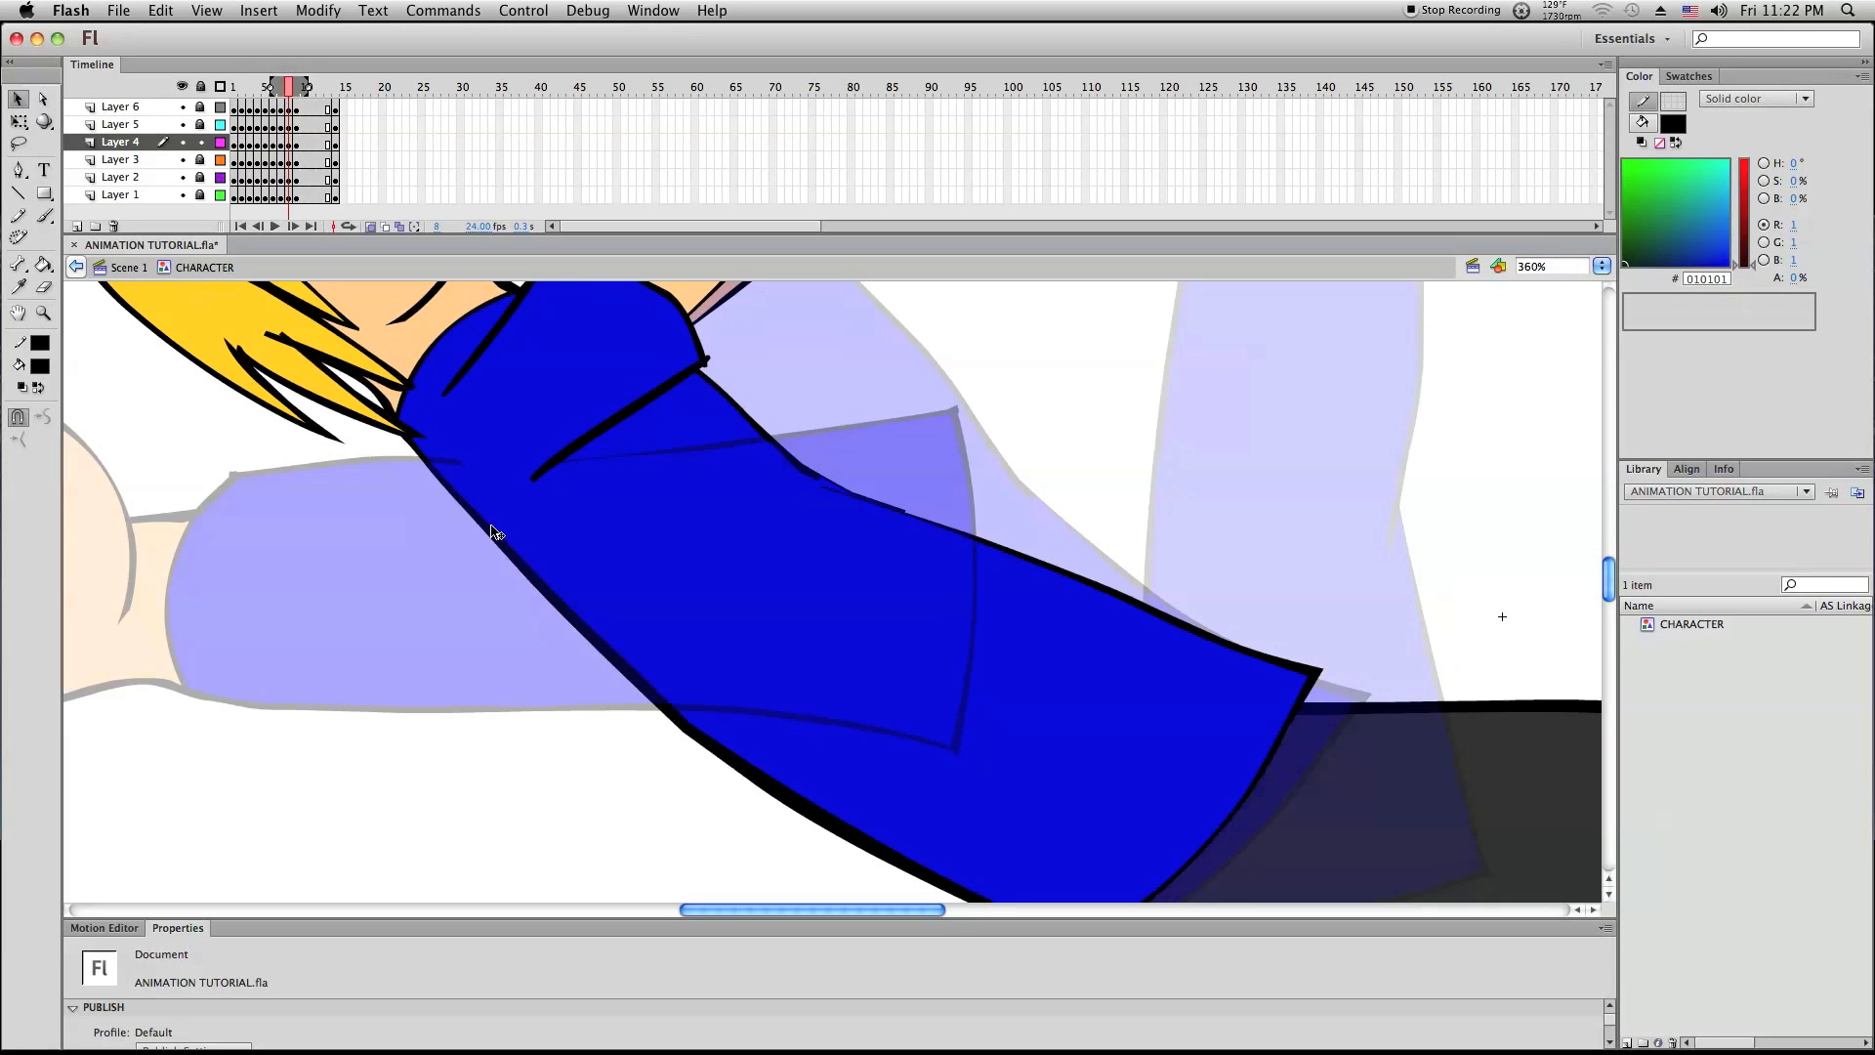
Extend the upper torso's front outline so its end meets the start of the lower torso's front outline
{"action": "left_click_drag", "start_coordinate": [824, 487], "coordinate": [852, 510]}
{"action": "left_click", "coordinate": [43, 313]}
{"action": "left_click_drag", "start_coordinate": [742, 443], "coordinate": [1348, 775]}
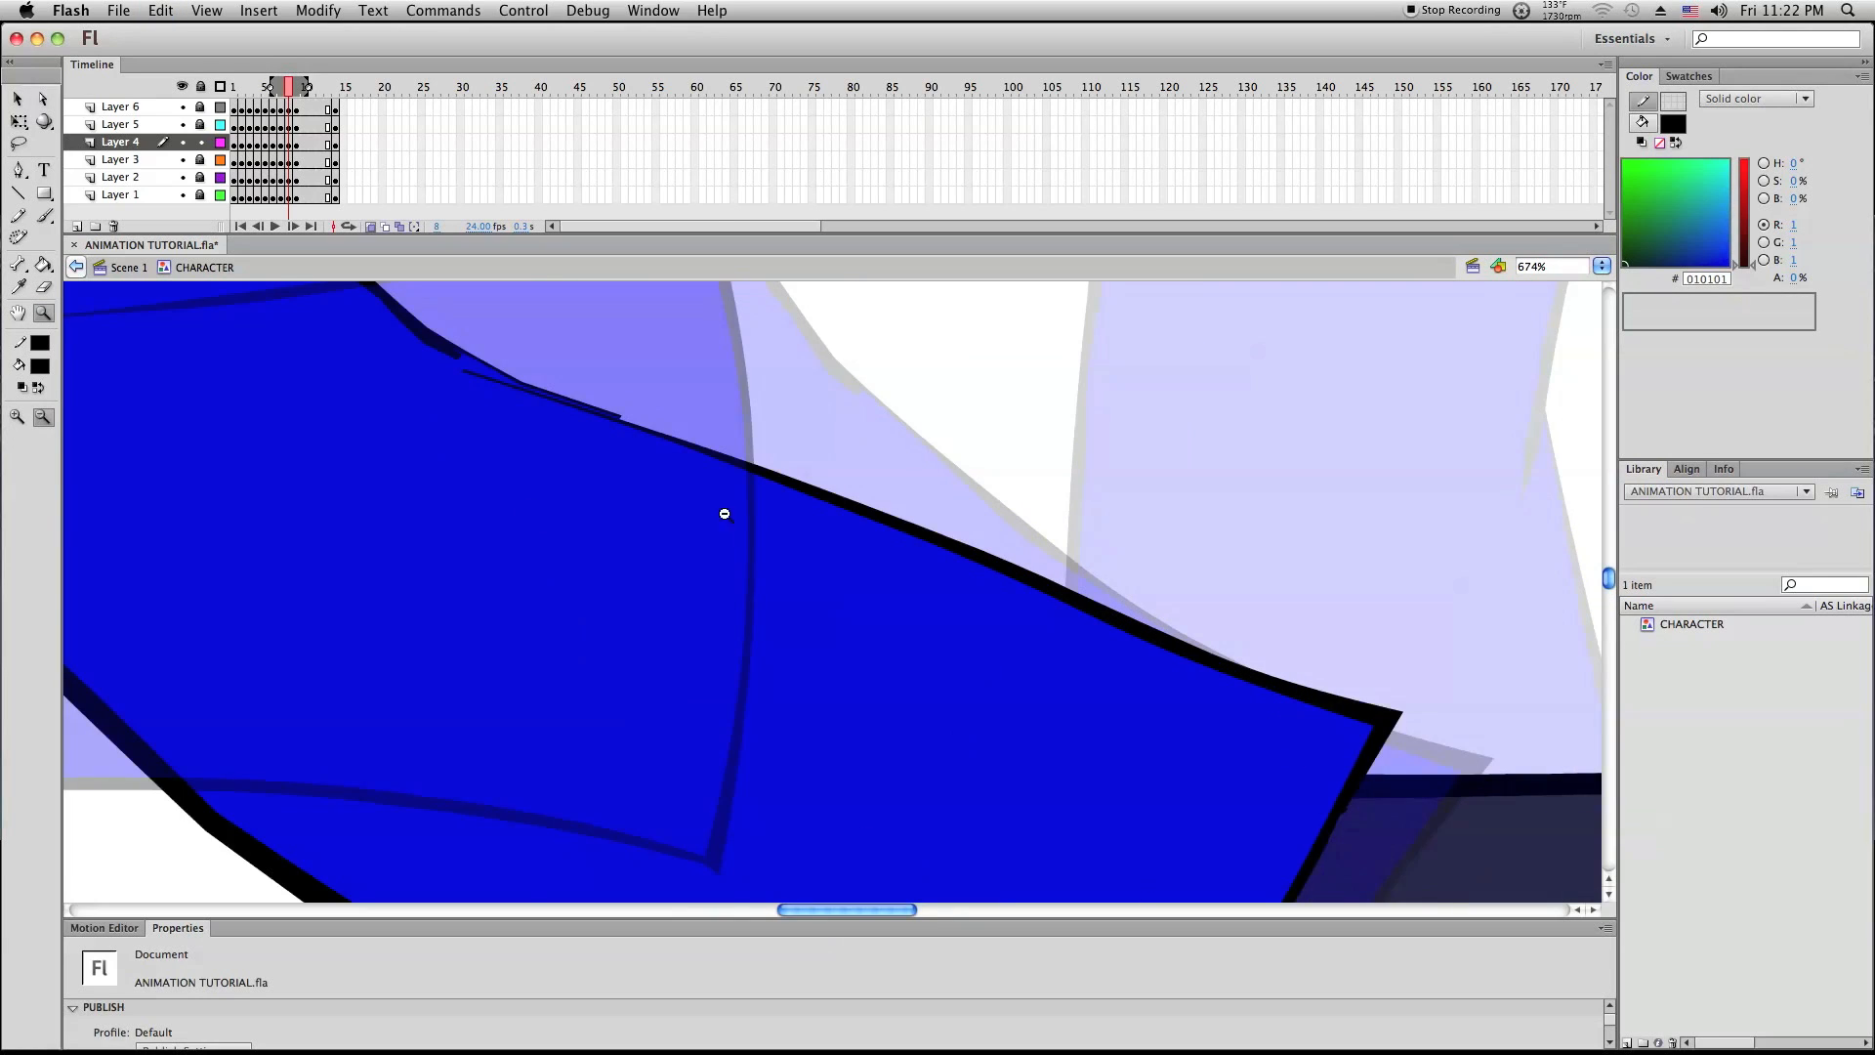
{"action": "left_click", "coordinate": [725, 513], "text": "alt"}
{"action": "left_click_drag", "start_coordinate": [369, 410], "coordinate": [610, 543]}
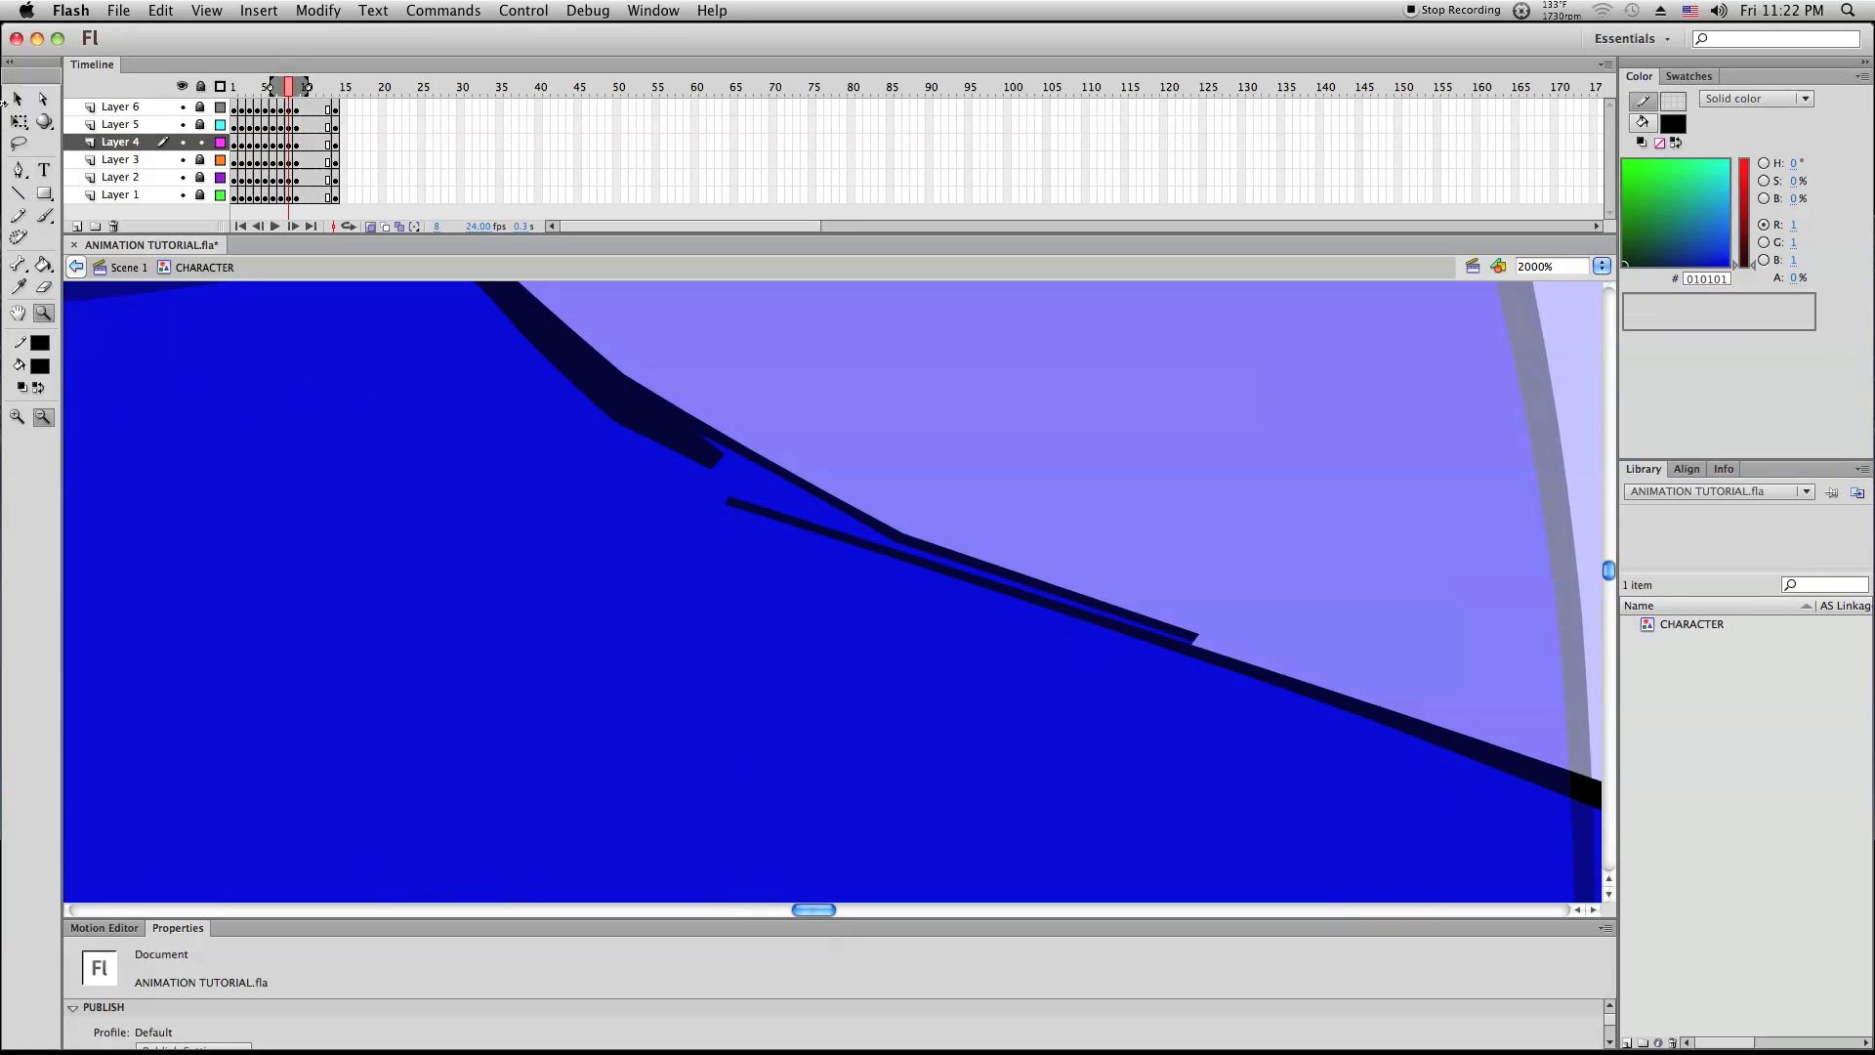
{"action": "left_click", "coordinate": [18, 98]}
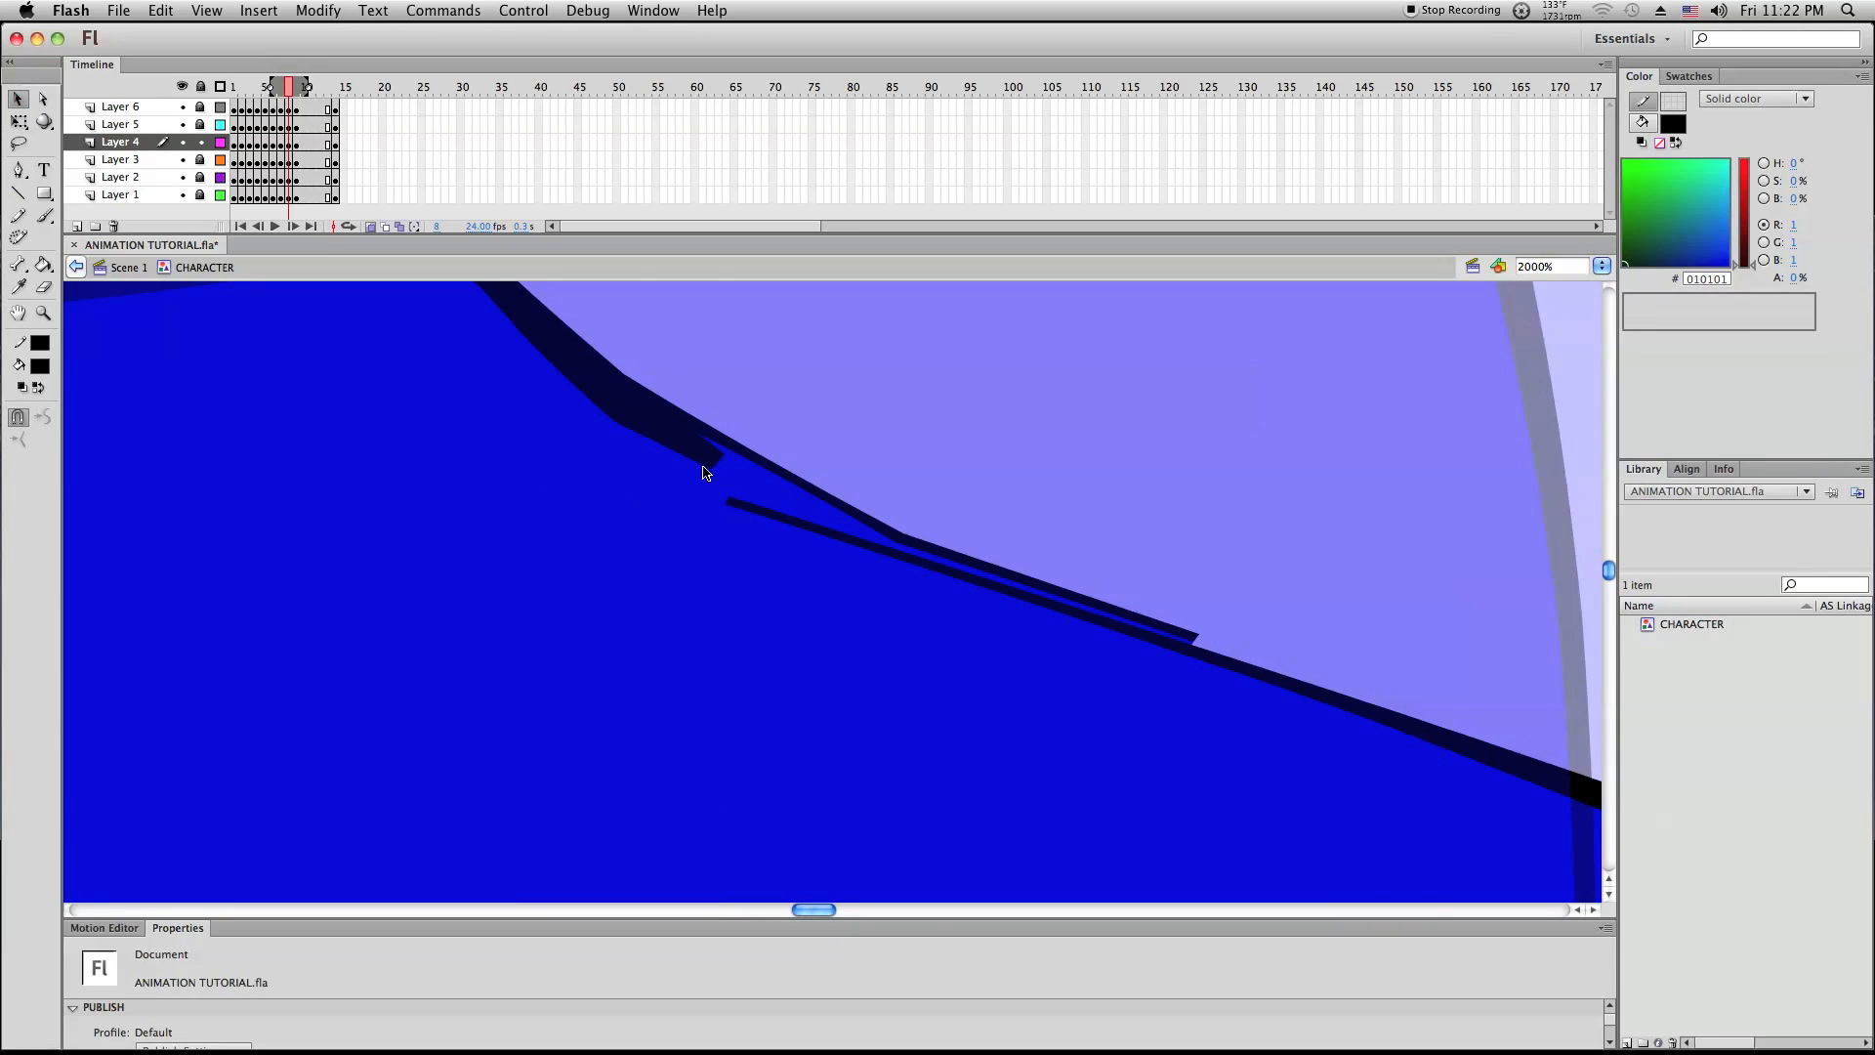
{"action": "left_click_drag", "start_coordinate": [709, 473], "coordinate": [631, 392]}
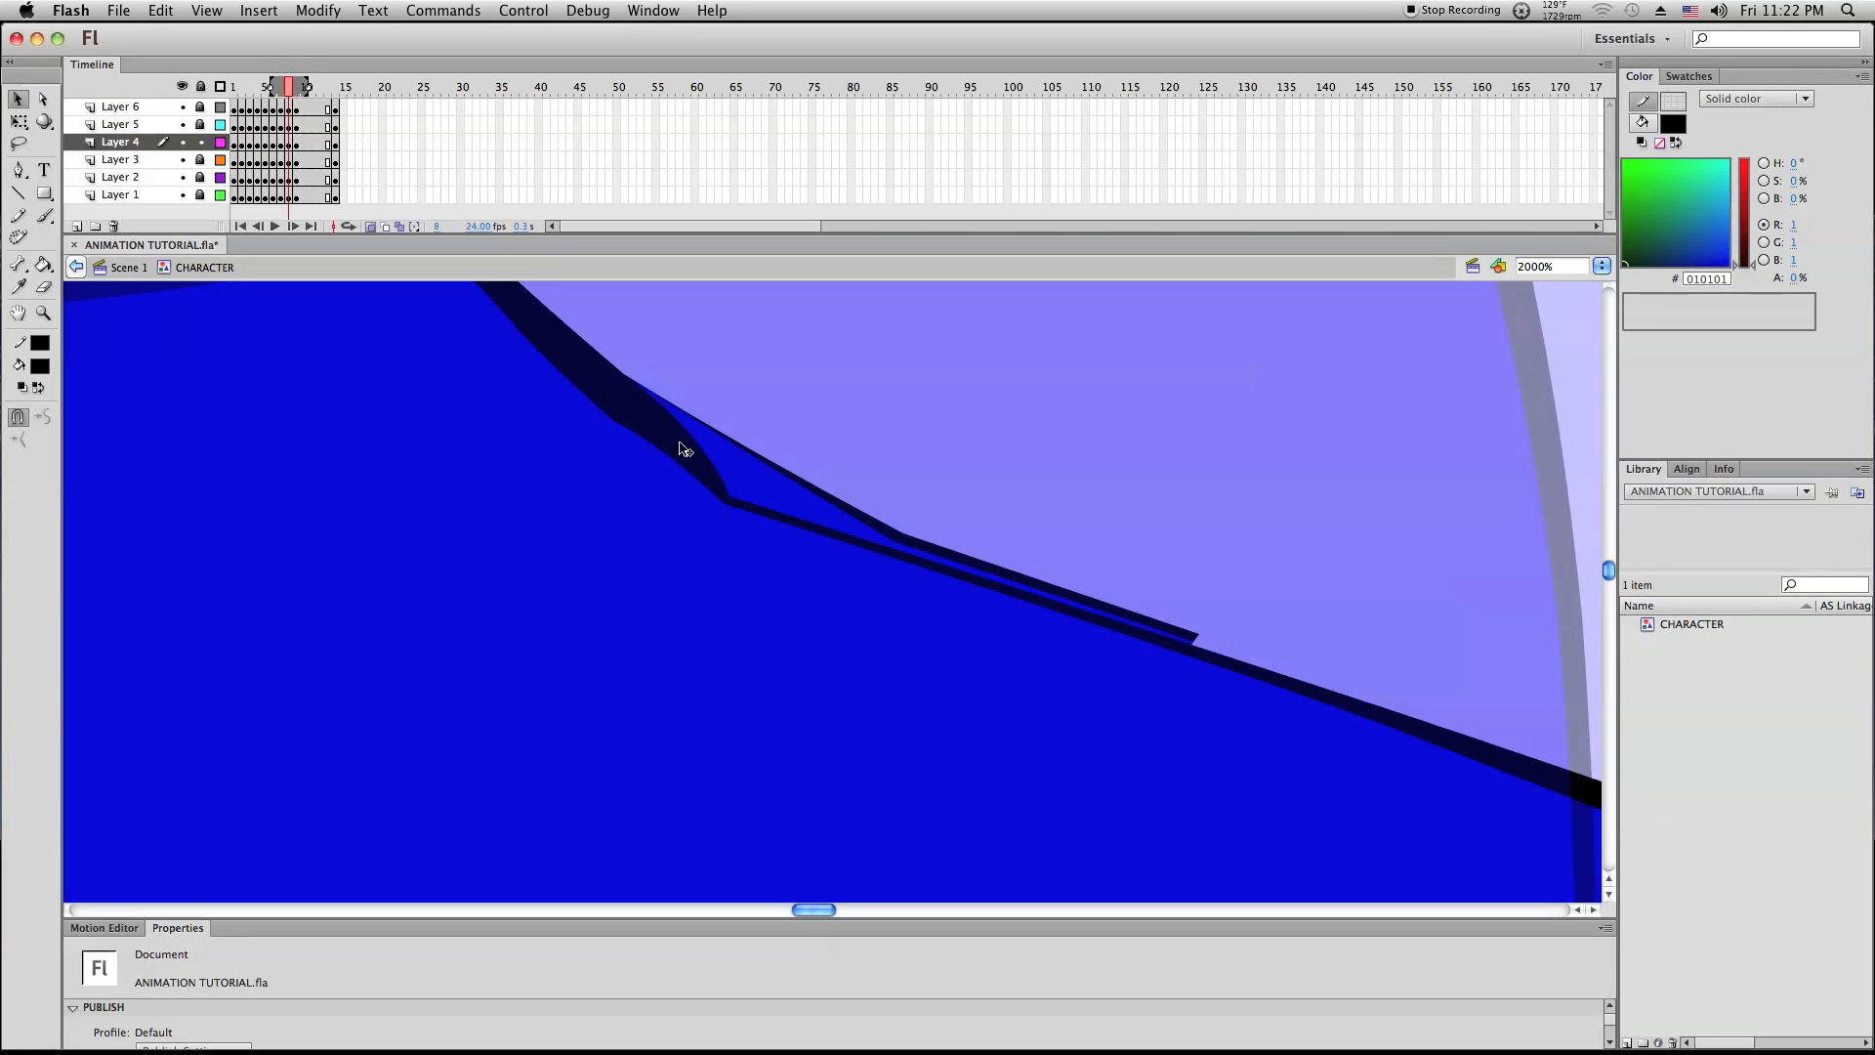
{"action": "left_click_drag", "start_coordinate": [704, 449], "coordinate": [686, 442]}
Delete the blue sliver outside the joined front outline and the stray black line above it
{"action": "left_click", "coordinate": [713, 452]}
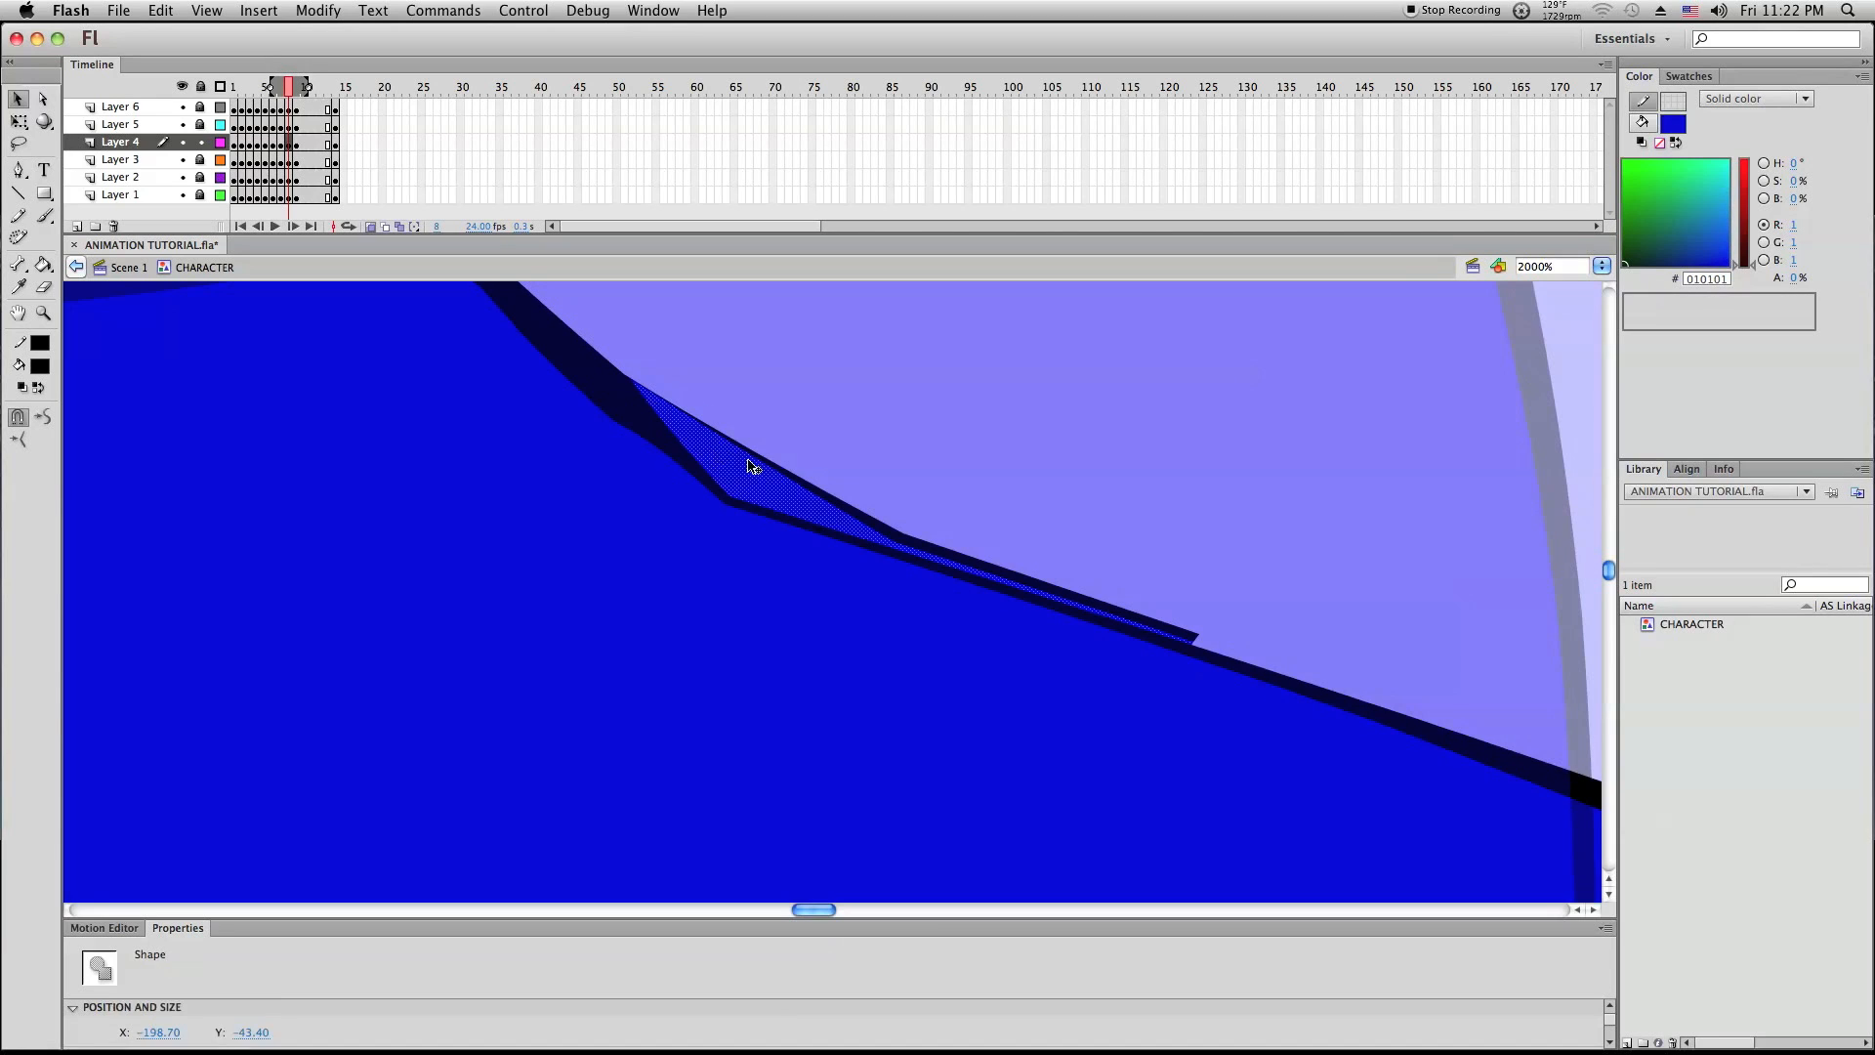
{"action": "key", "text": "Delete"}
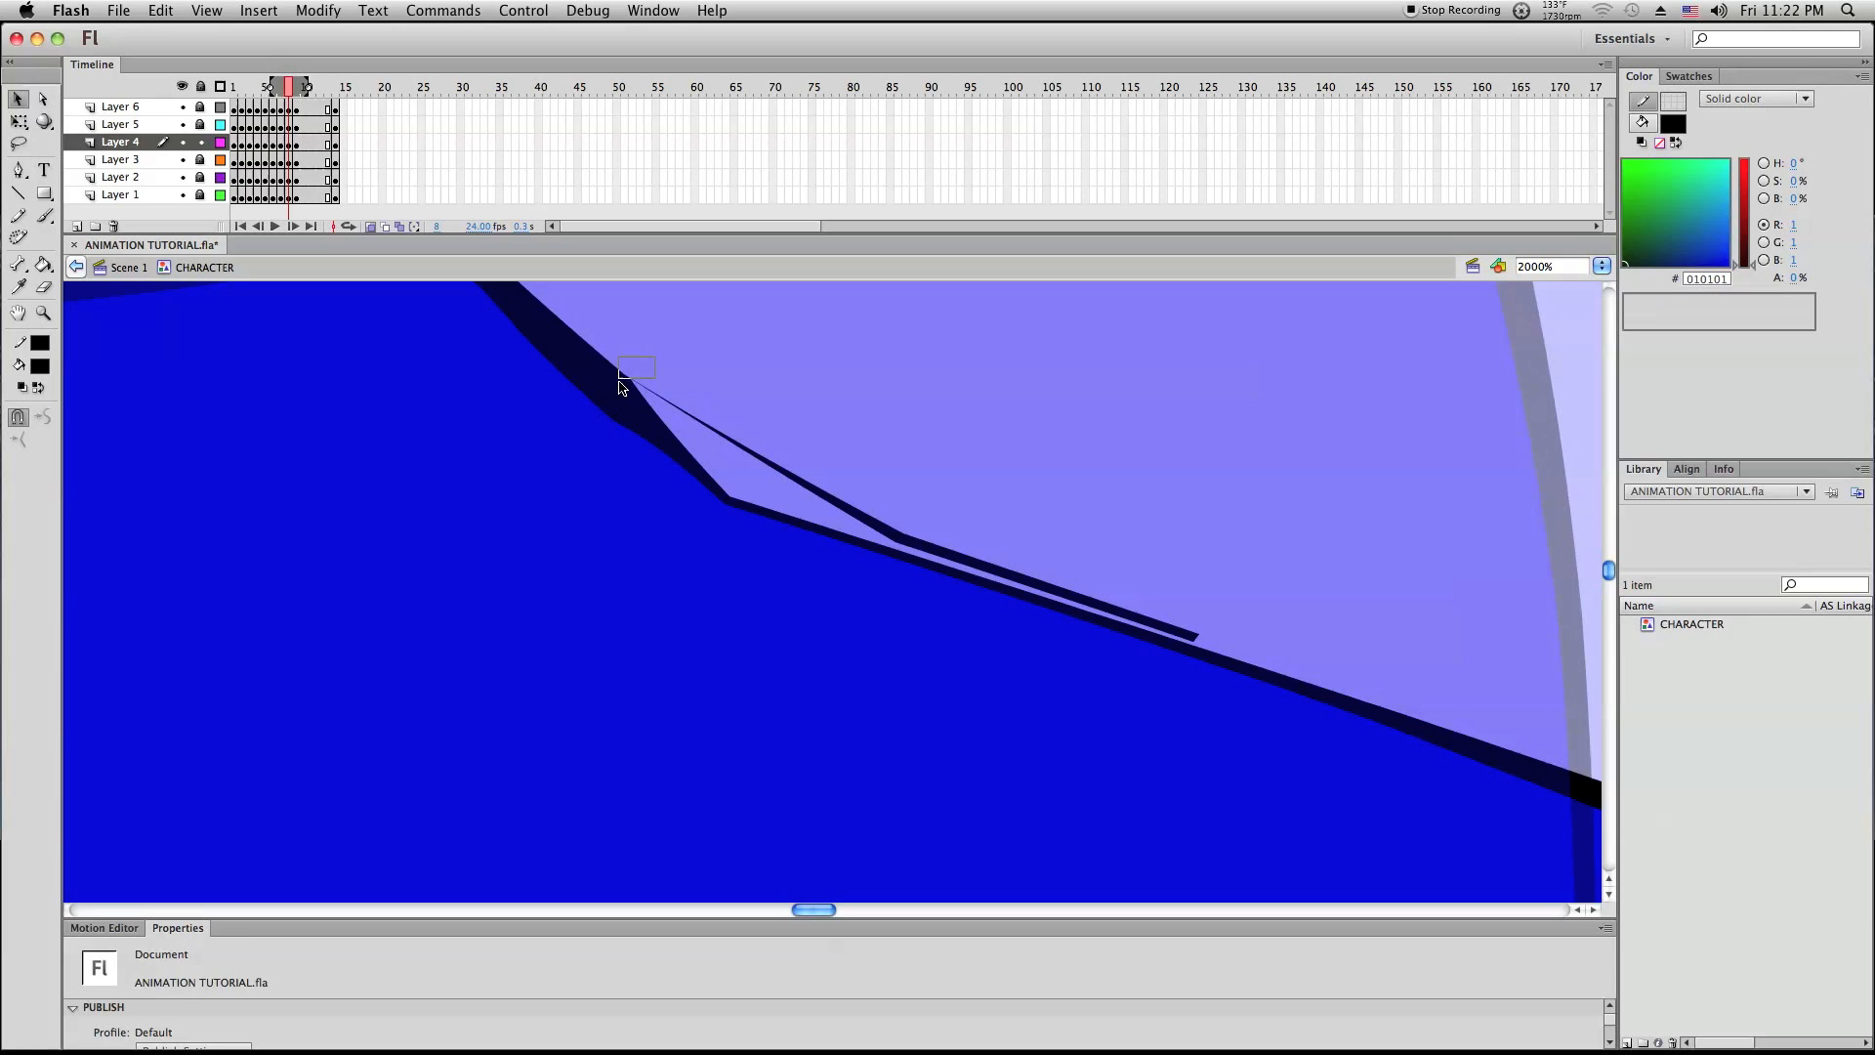
{"action": "double_click", "coordinate": [668, 402]}
{"action": "key", "text": "Delete"}
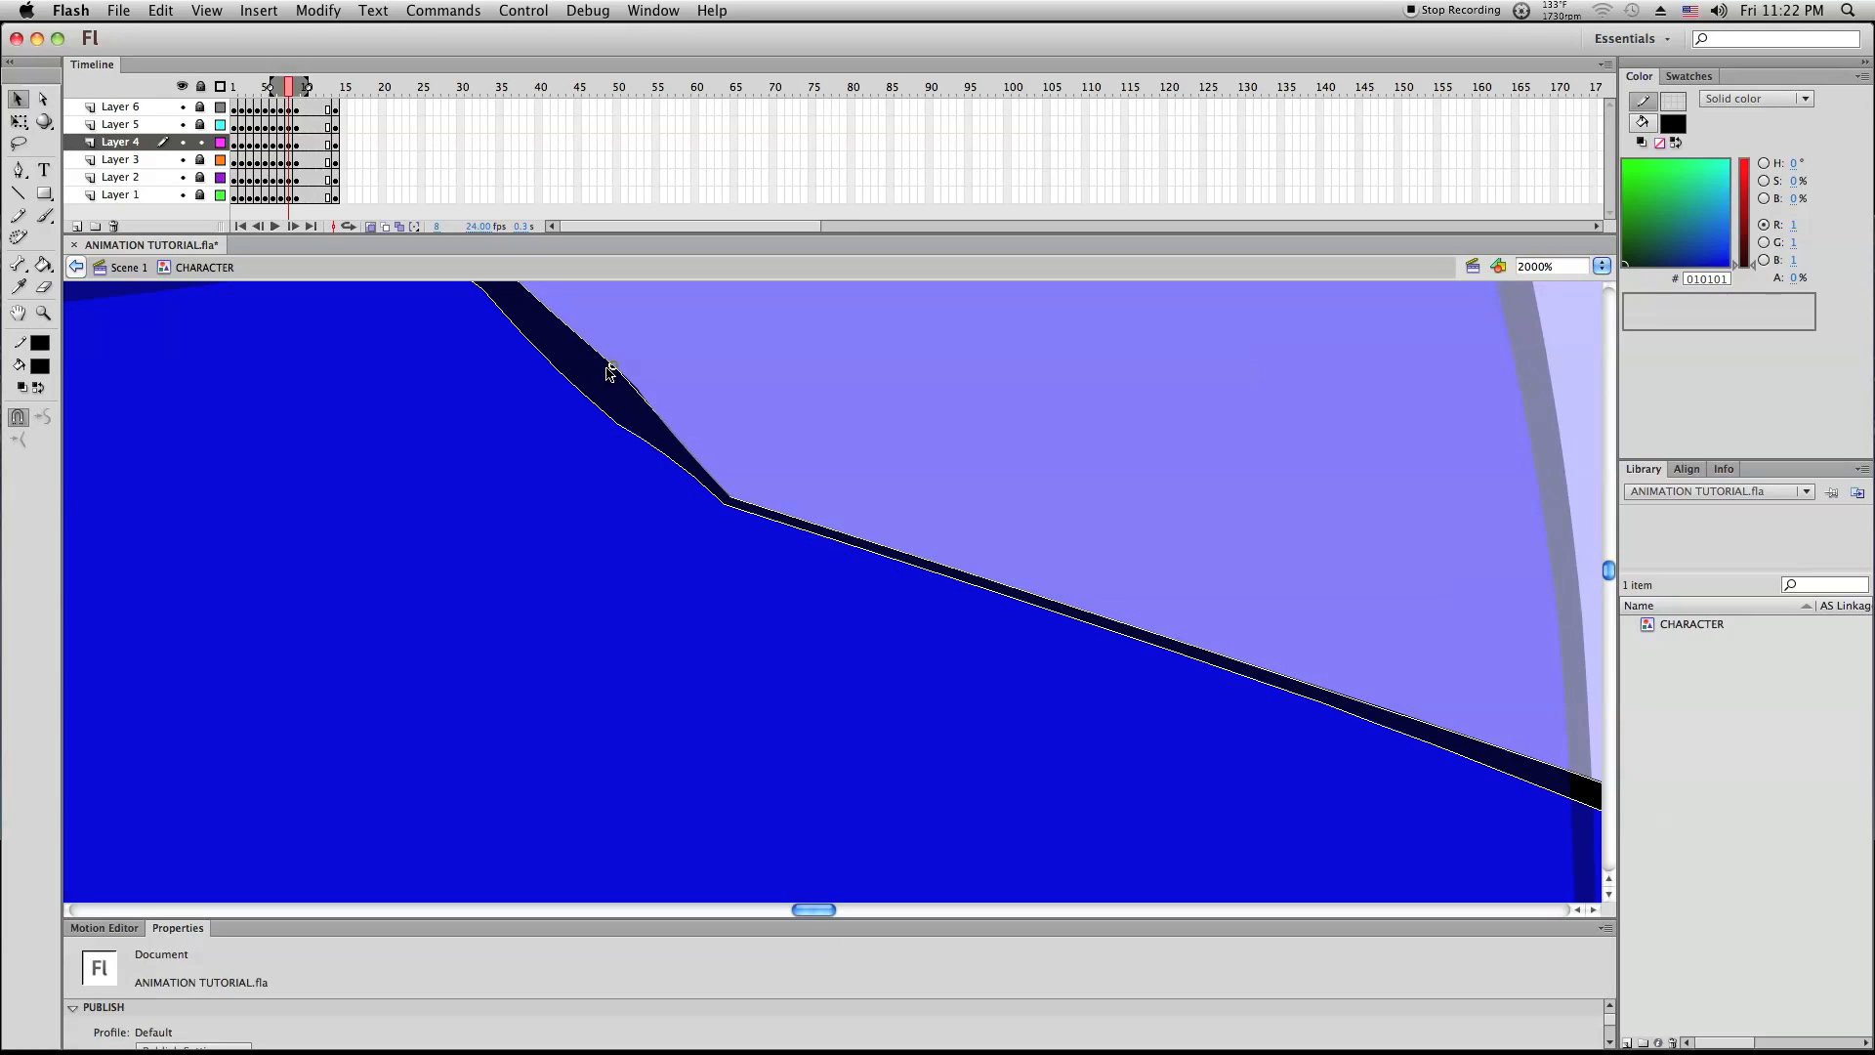
Straighten and thin the front outline just above the torso joint by reshaping its outer and inner edges
{"action": "left_click_drag", "start_coordinate": [619, 370], "coordinate": [624, 372]}
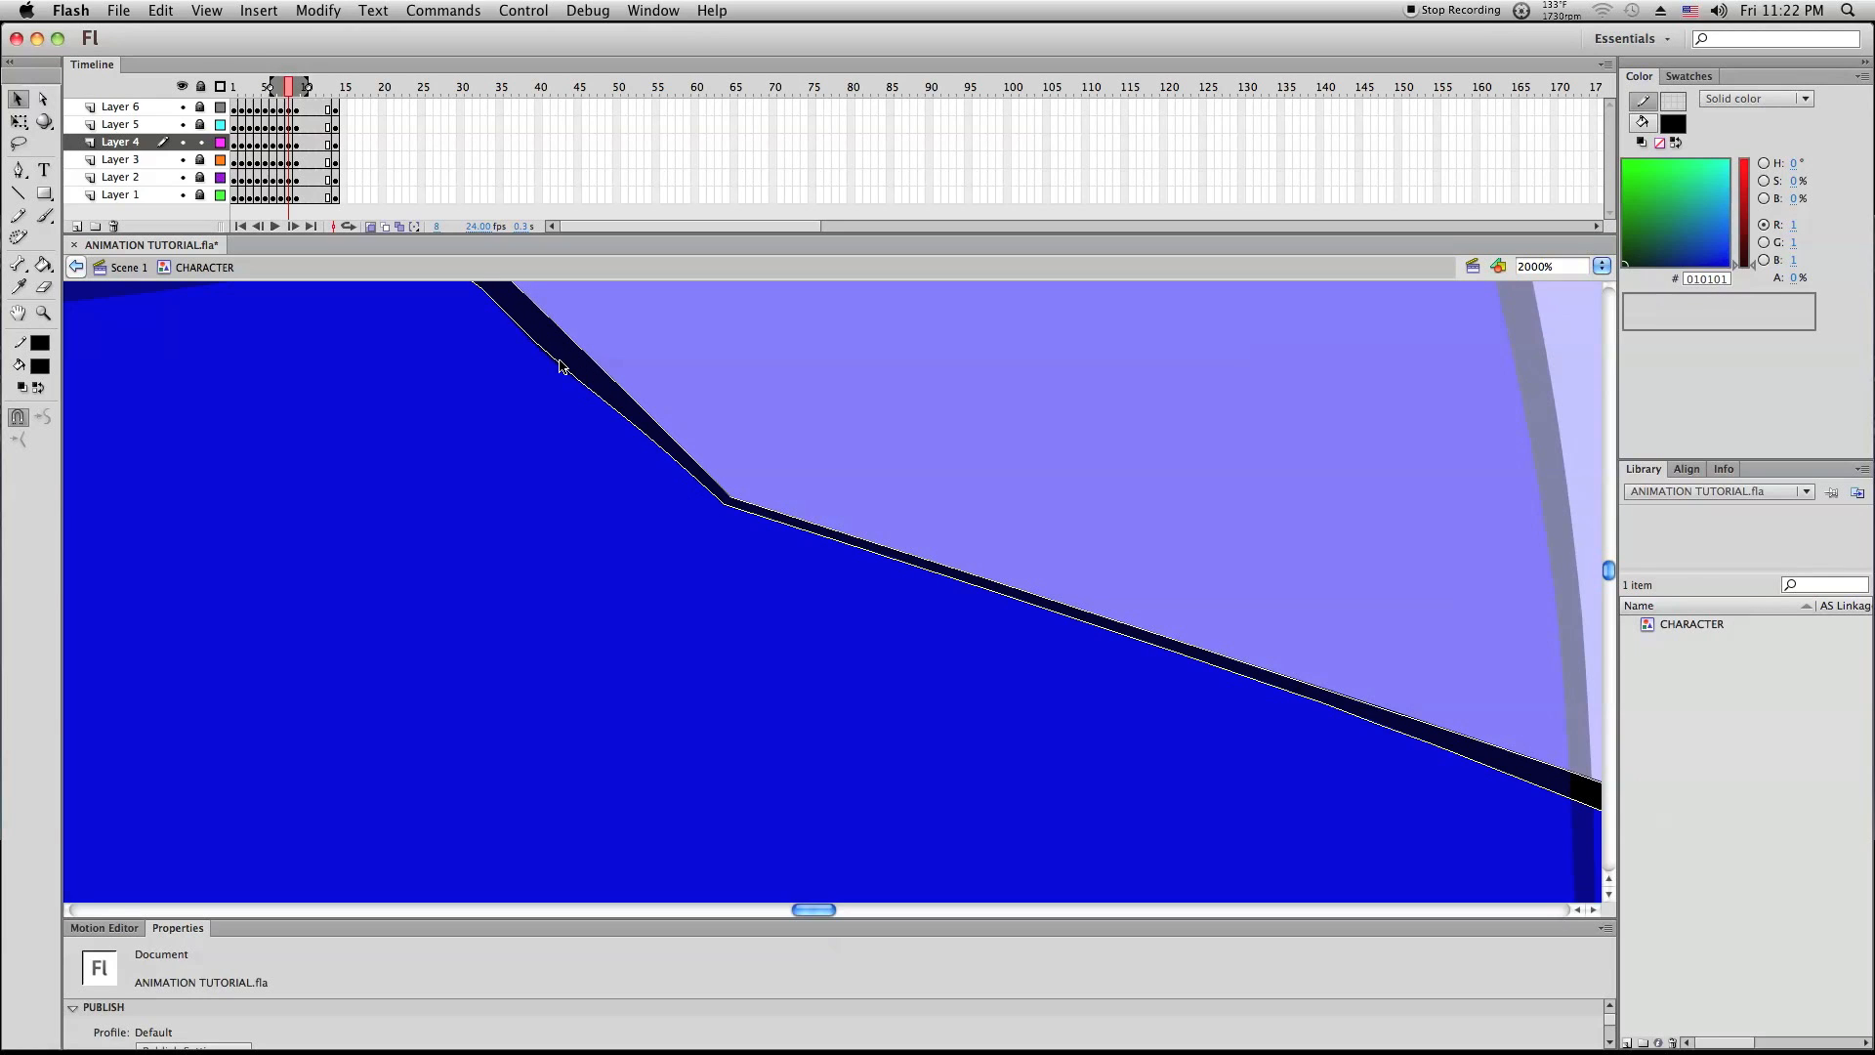
{"action": "scroll", "coordinate": [510, 337], "scroll_direction": "up", "scroll_amount": 3}
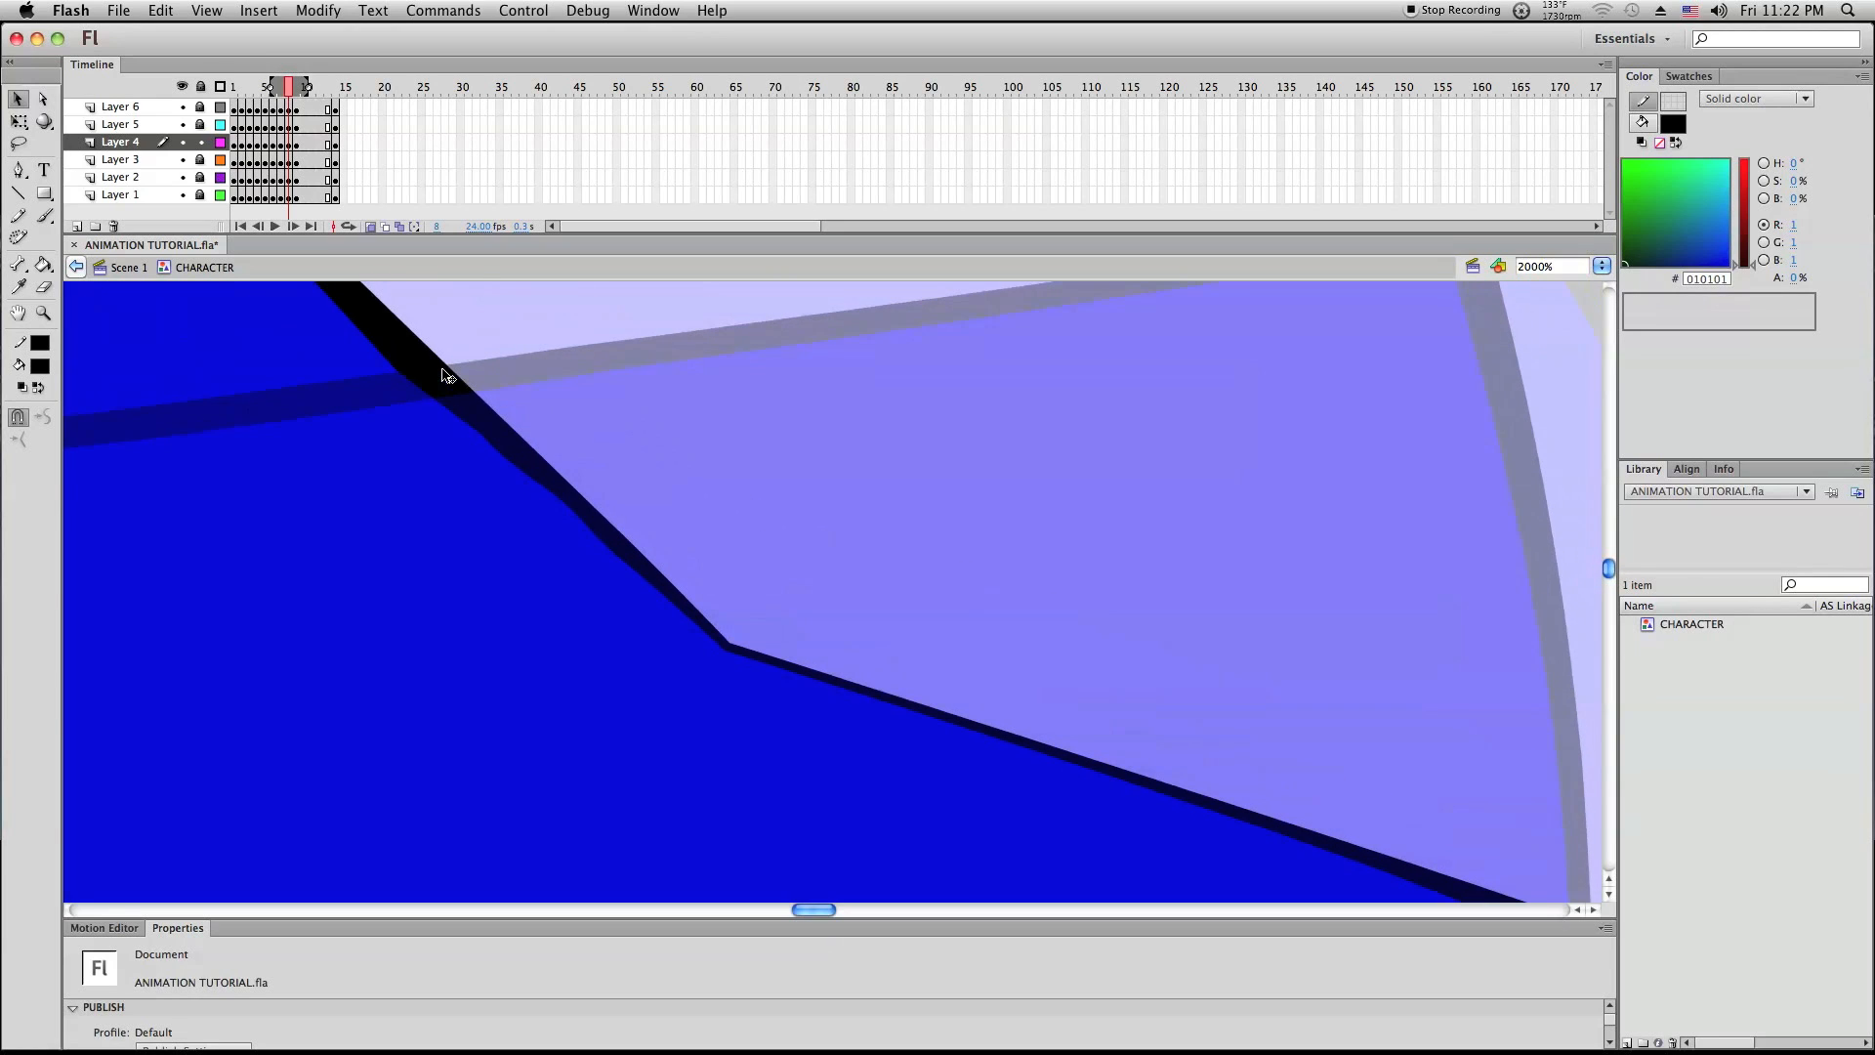
{"action": "left_click_drag", "start_coordinate": [398, 374], "coordinate": [410, 375]}
Examine the whole frame 8 pose, from the torso joint down to both legs
{"action": "left_click", "coordinate": [43, 312]}
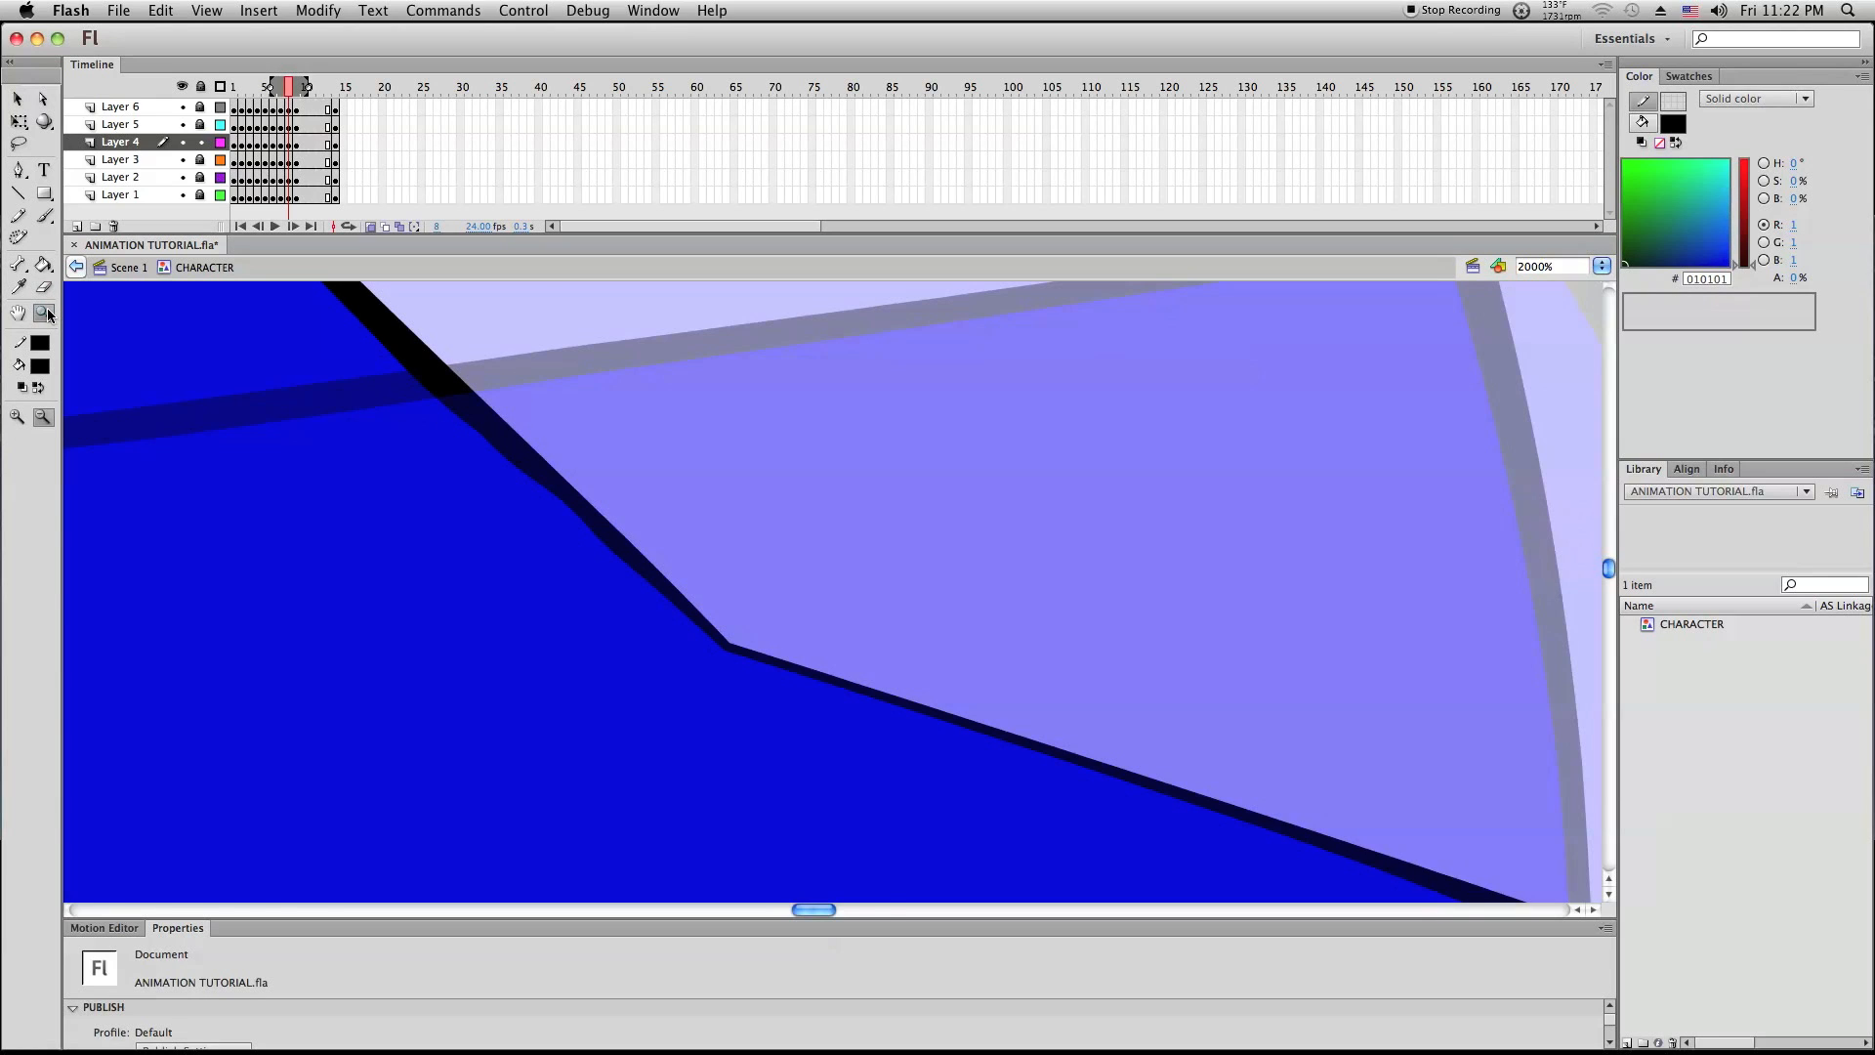
{"action": "left_click", "coordinate": [676, 570]}
{"action": "left_click", "coordinate": [677, 571]}
{"action": "left_click", "coordinate": [709, 536]}
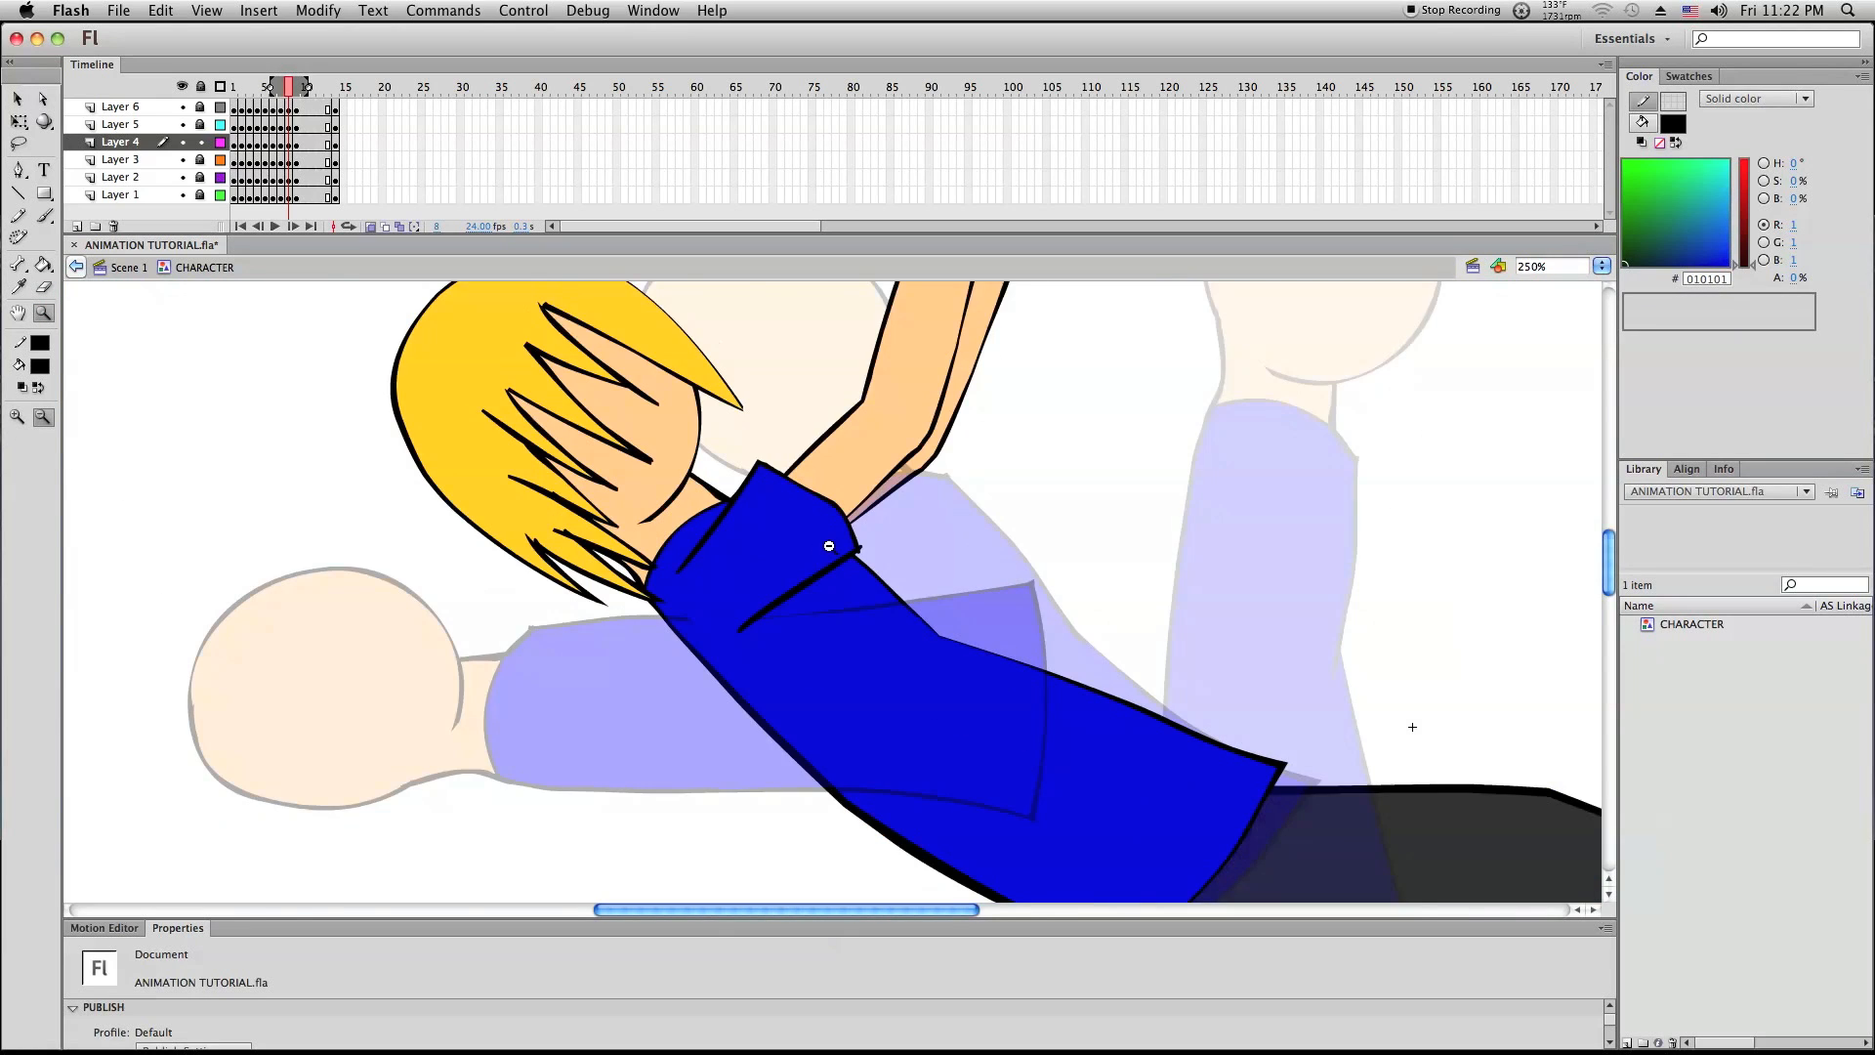
{"action": "left_click", "coordinate": [829, 545]}
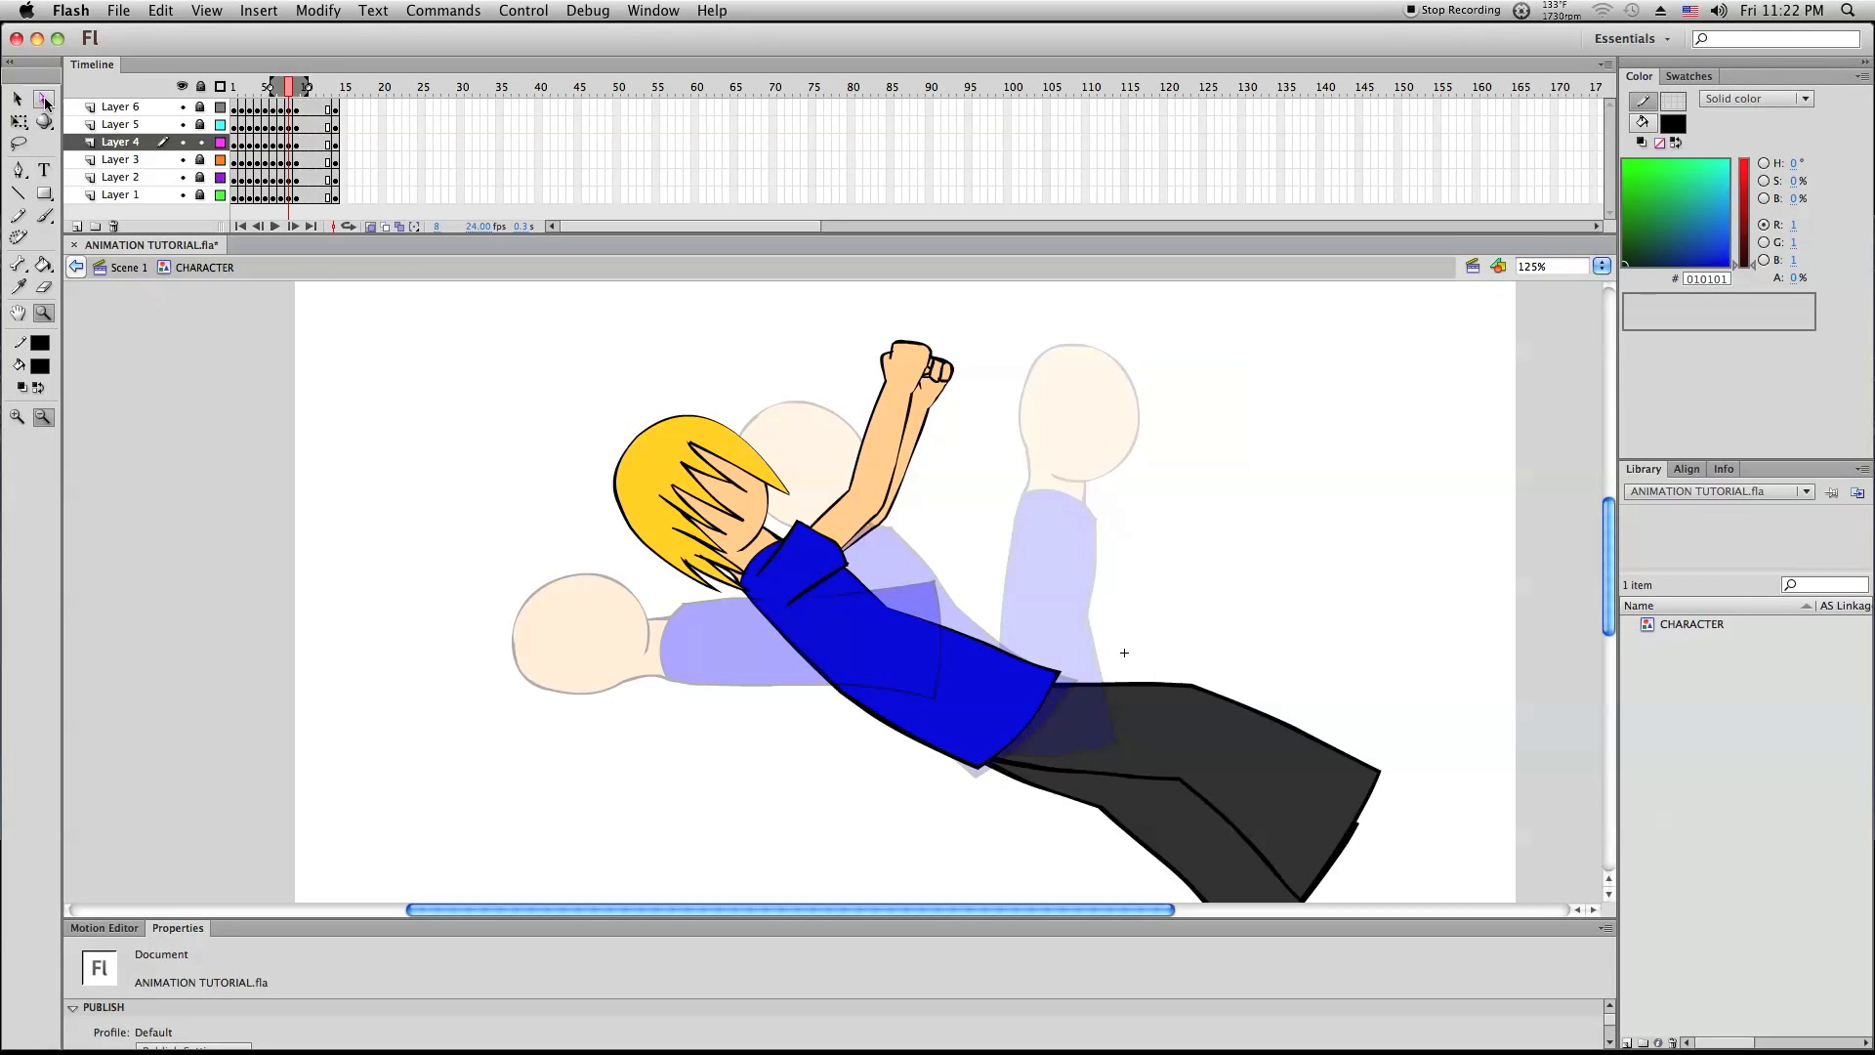
{"action": "left_click", "coordinate": [18, 121]}
{"action": "scroll", "coordinate": [1123, 837], "scroll_direction": "down", "scroll_amount": 3}
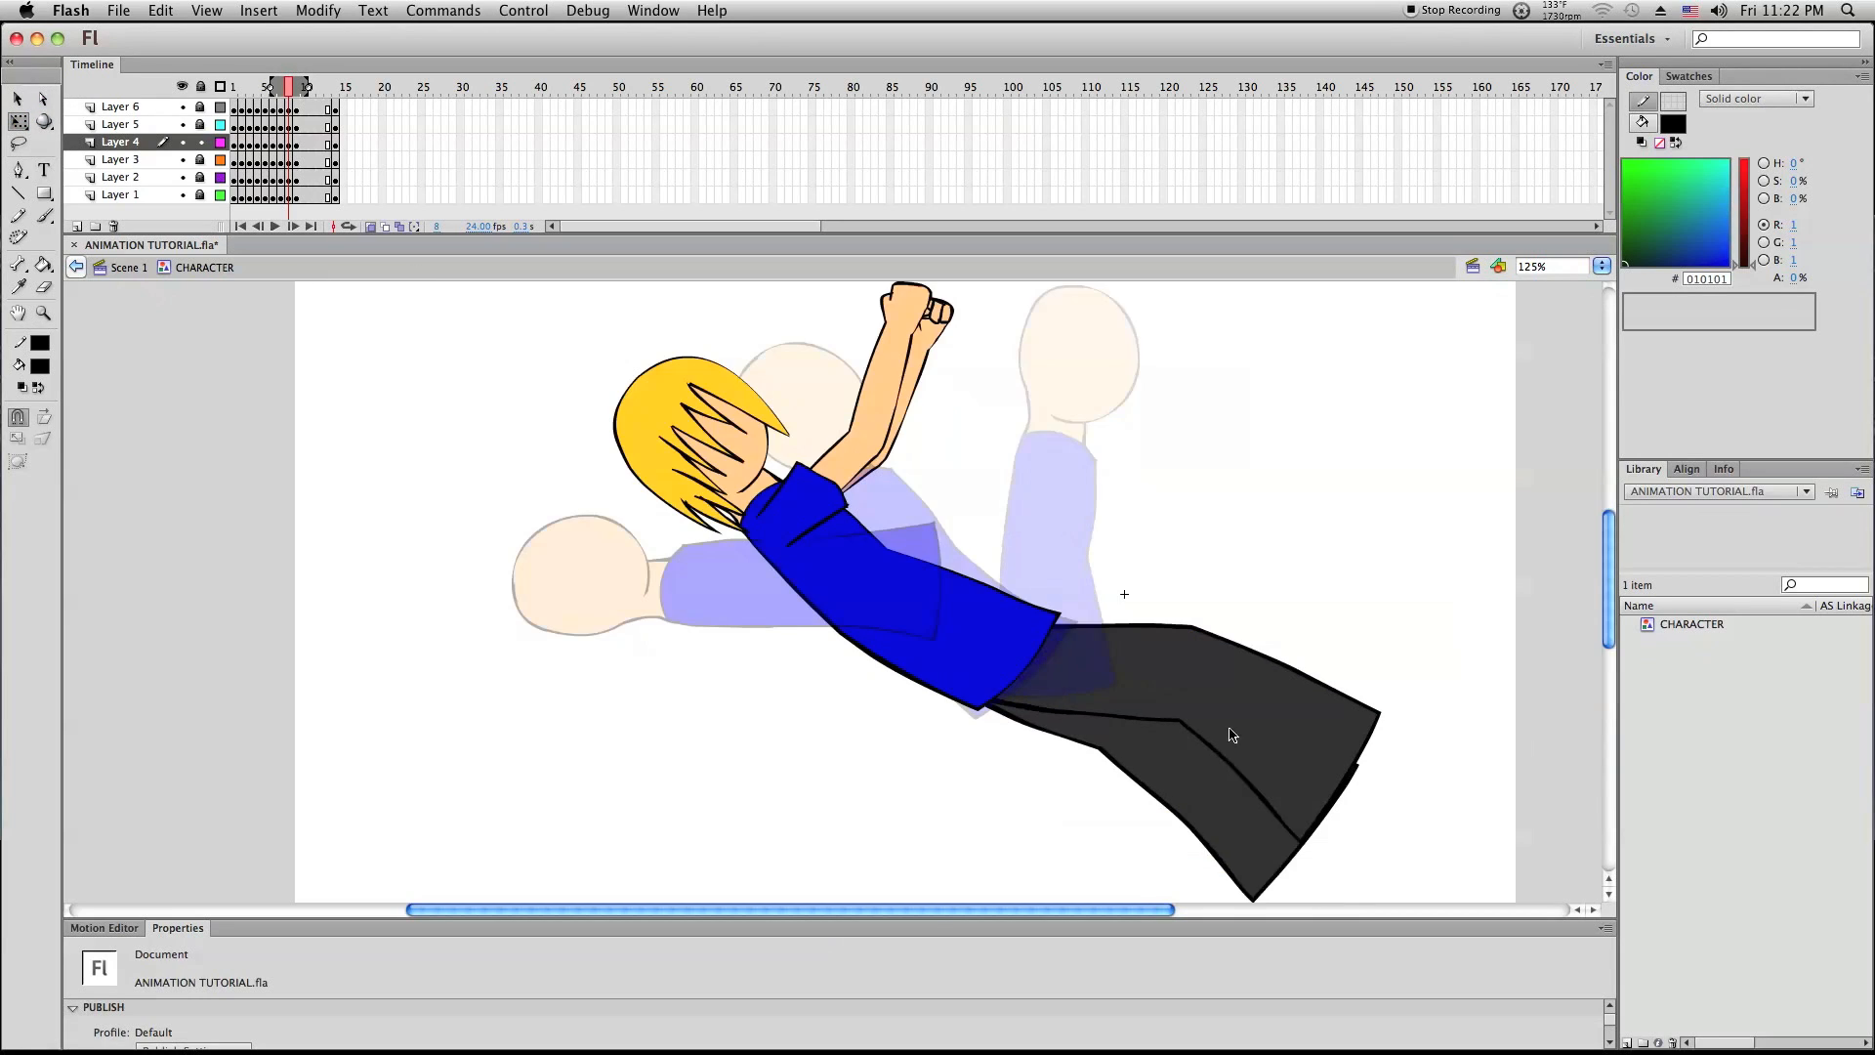
{"action": "double_click", "coordinate": [1114, 624]}
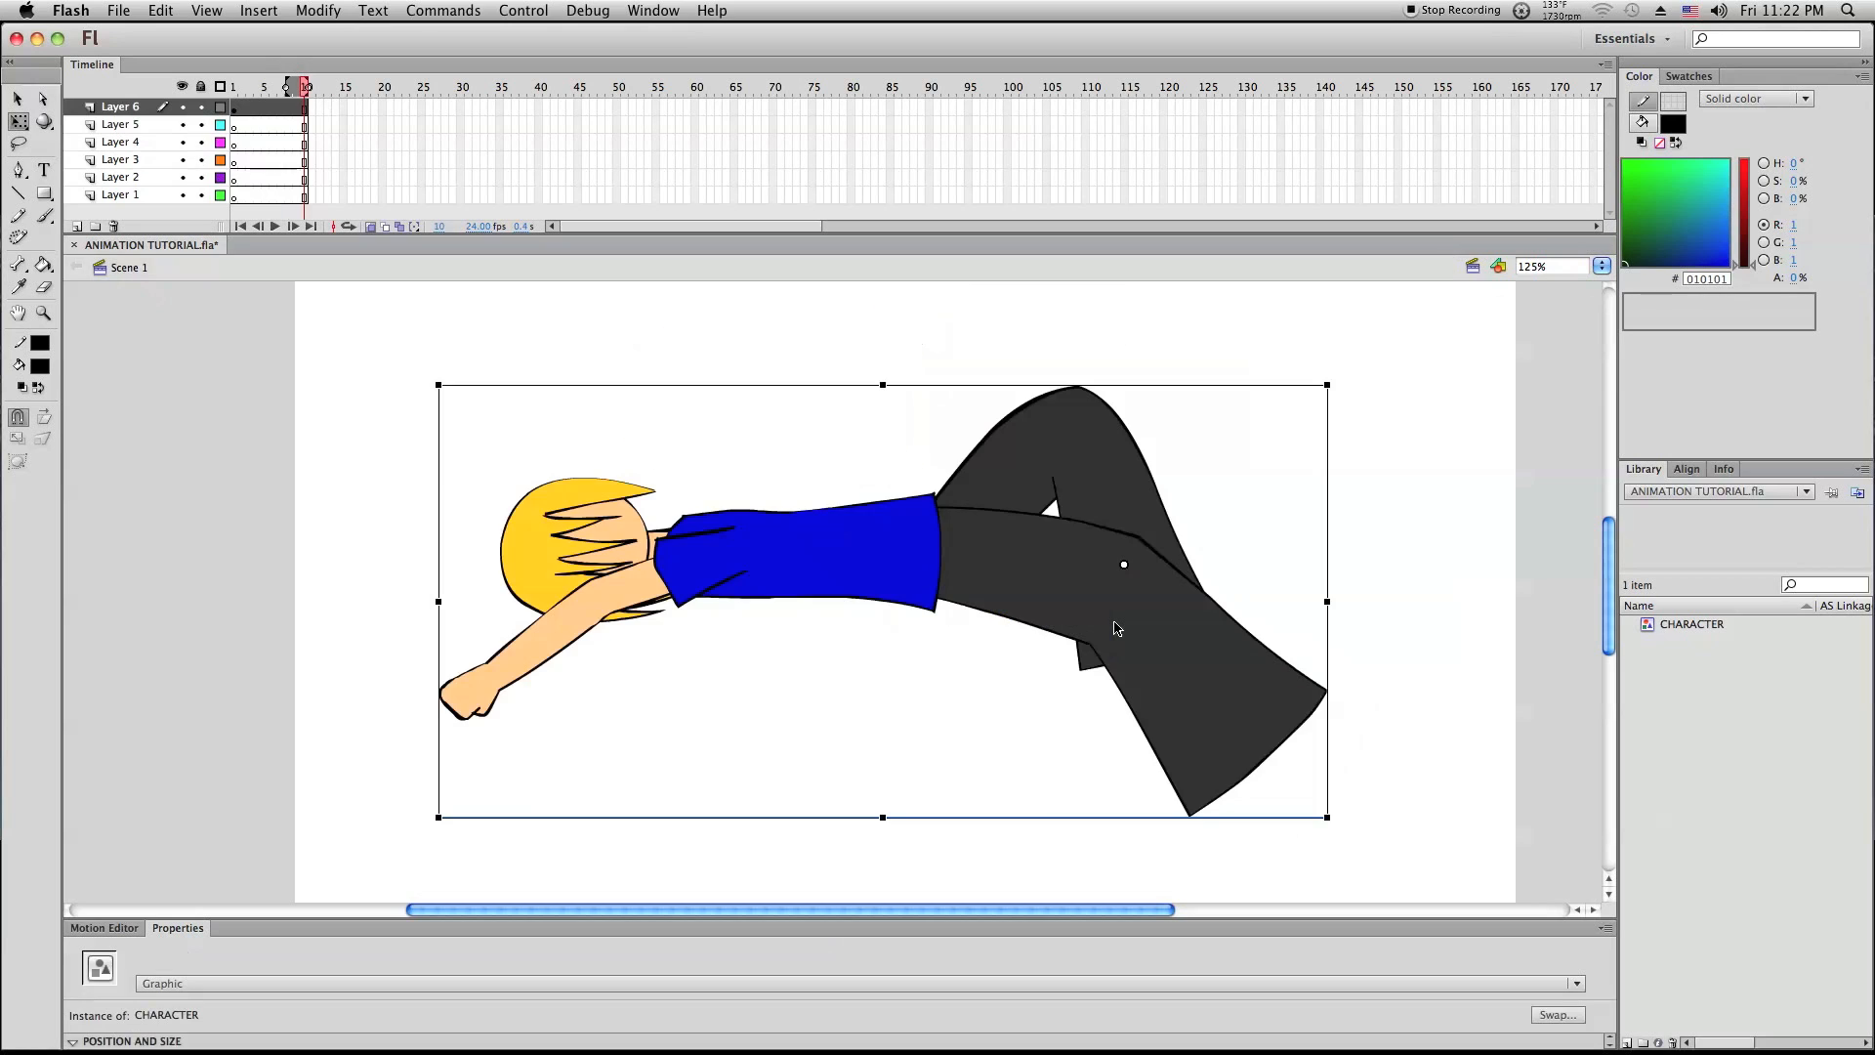
{"action": "double_click", "coordinate": [746, 513]}
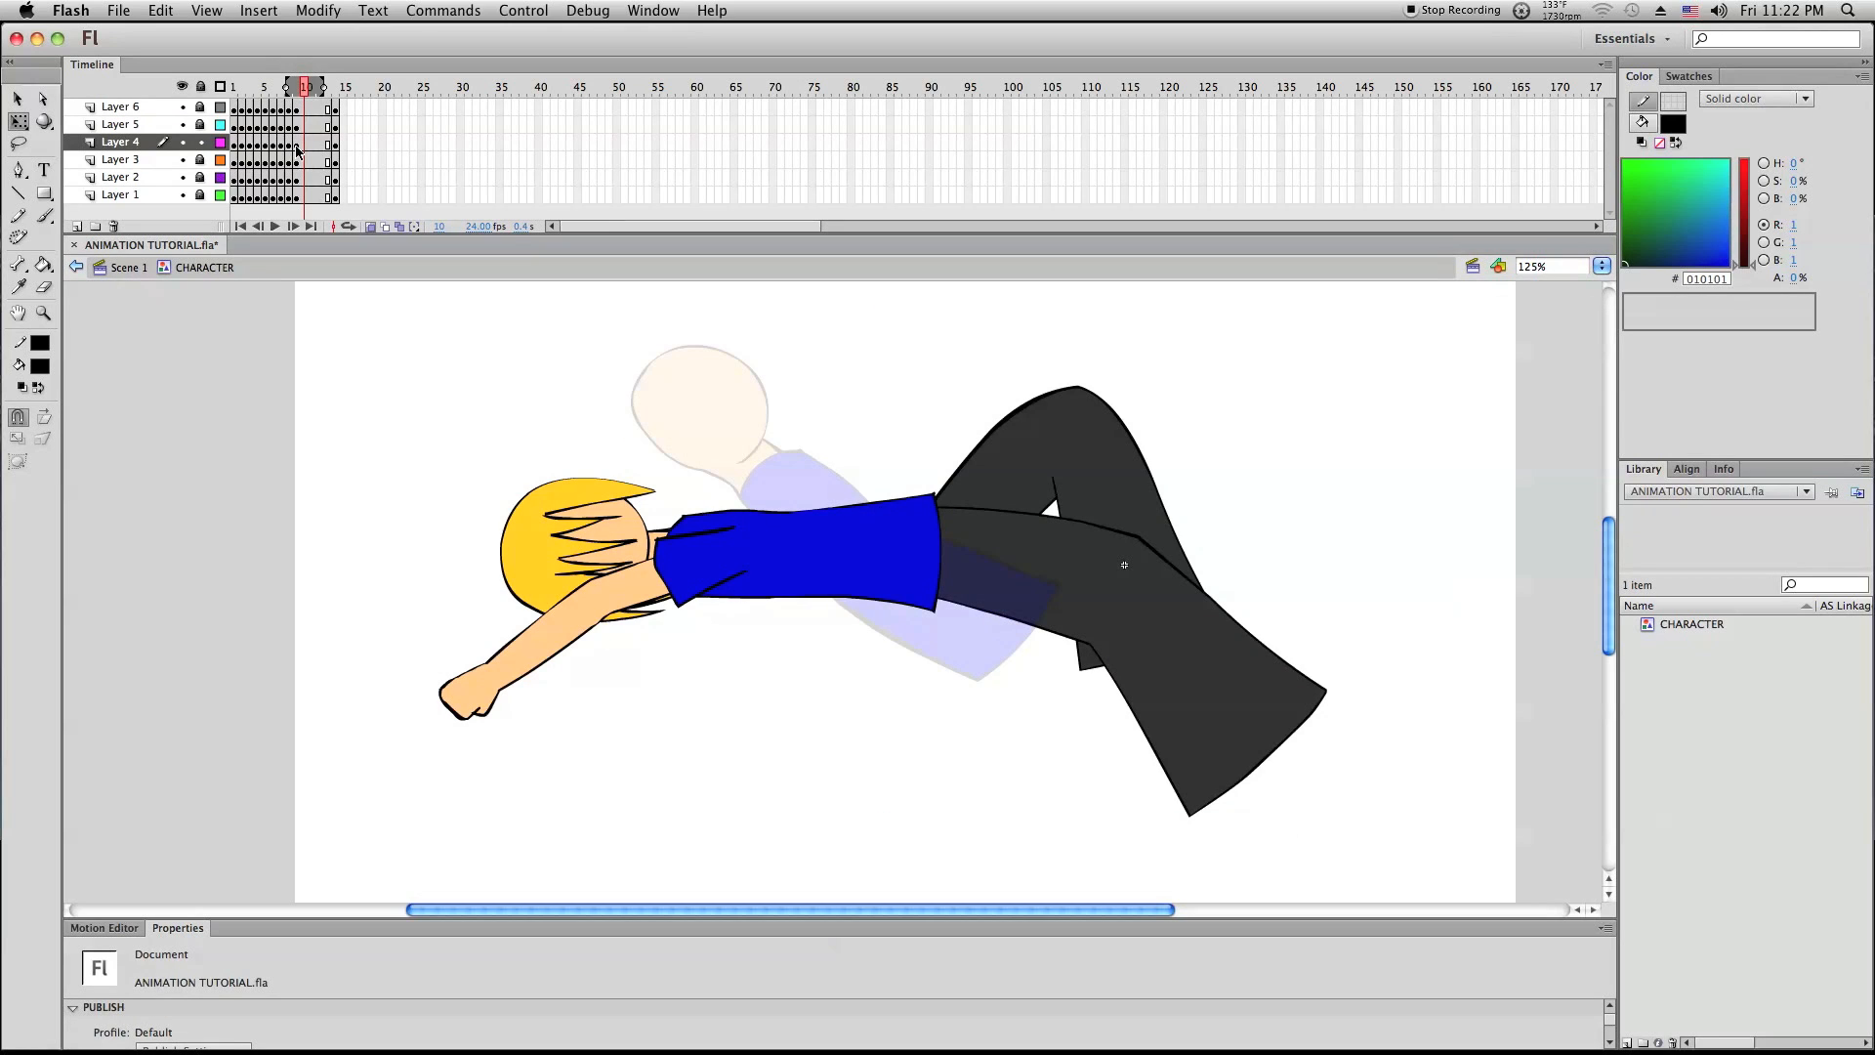
{"action": "left_click_drag", "start_coordinate": [304, 86], "coordinate": [286, 96]}
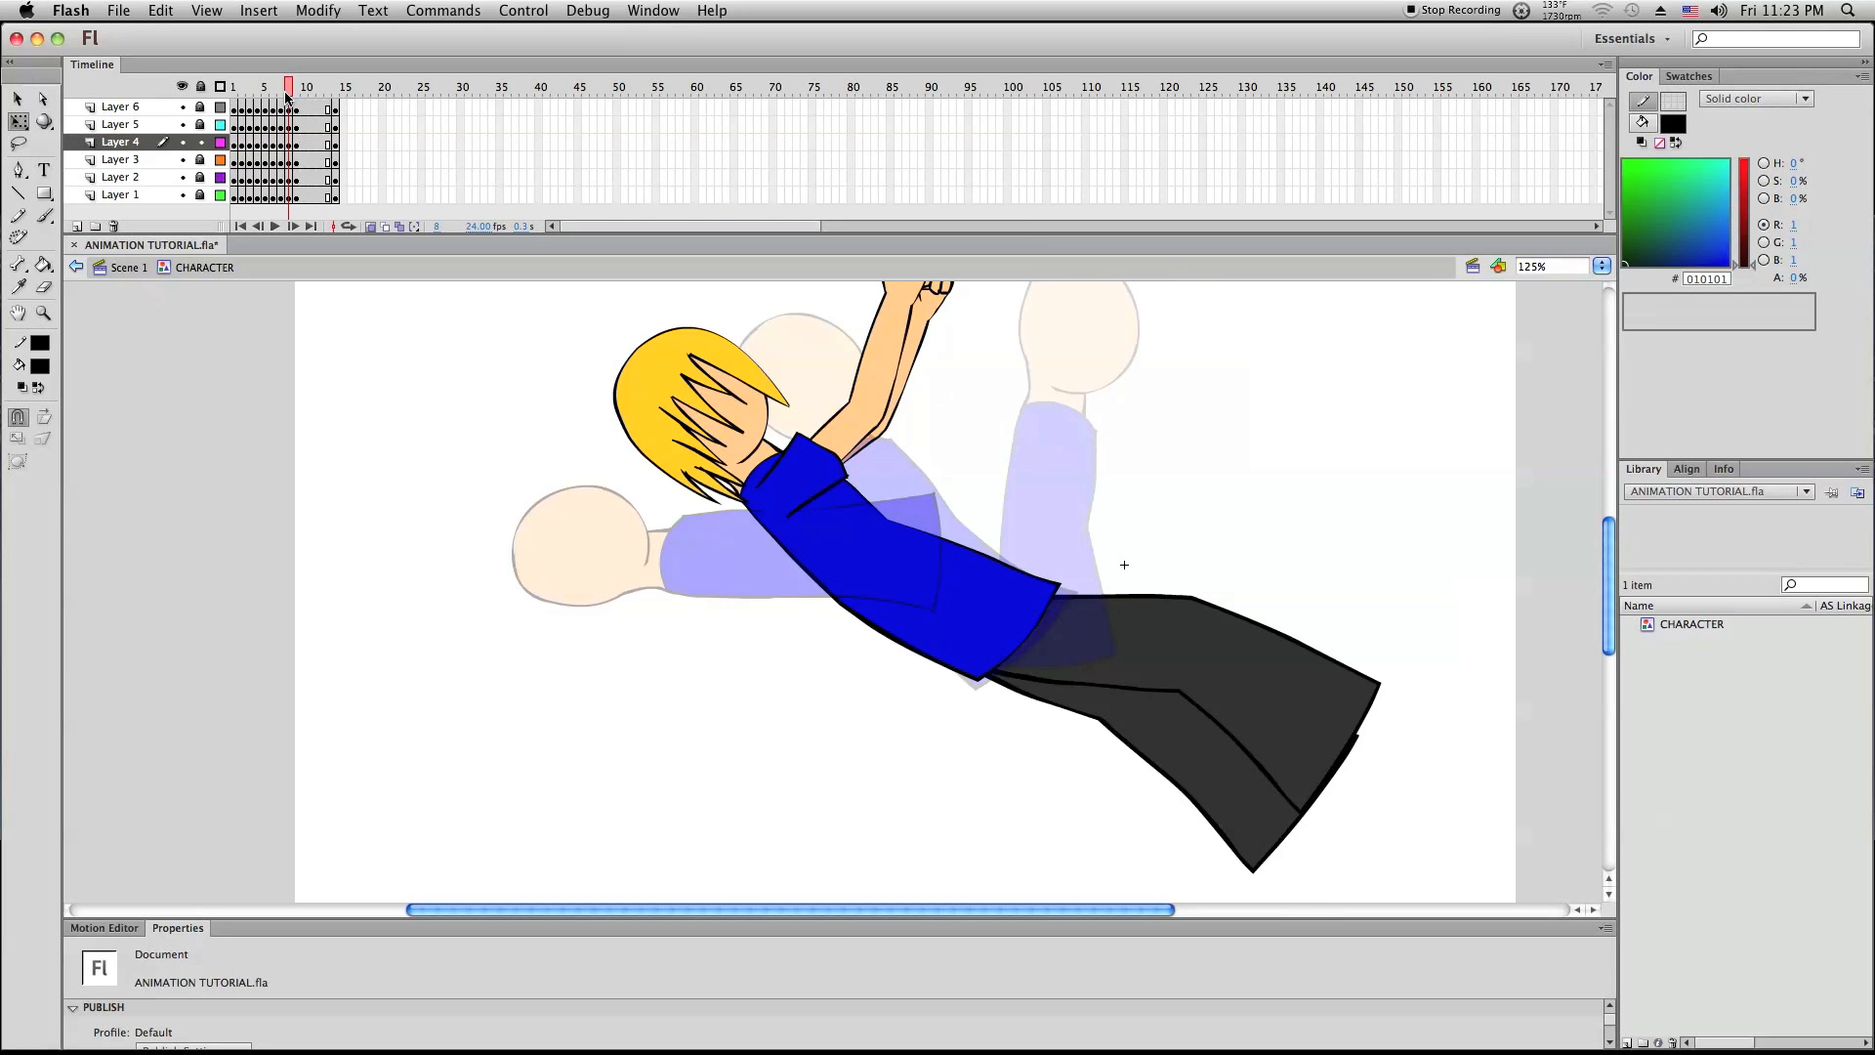
Lock Layer 4, unlock Layer 3 and make it the active layer for editing the front leg
{"action": "left_click", "coordinate": [43, 312]}
{"action": "left_click_drag", "start_coordinate": [749, 401], "coordinate": [1529, 855]}
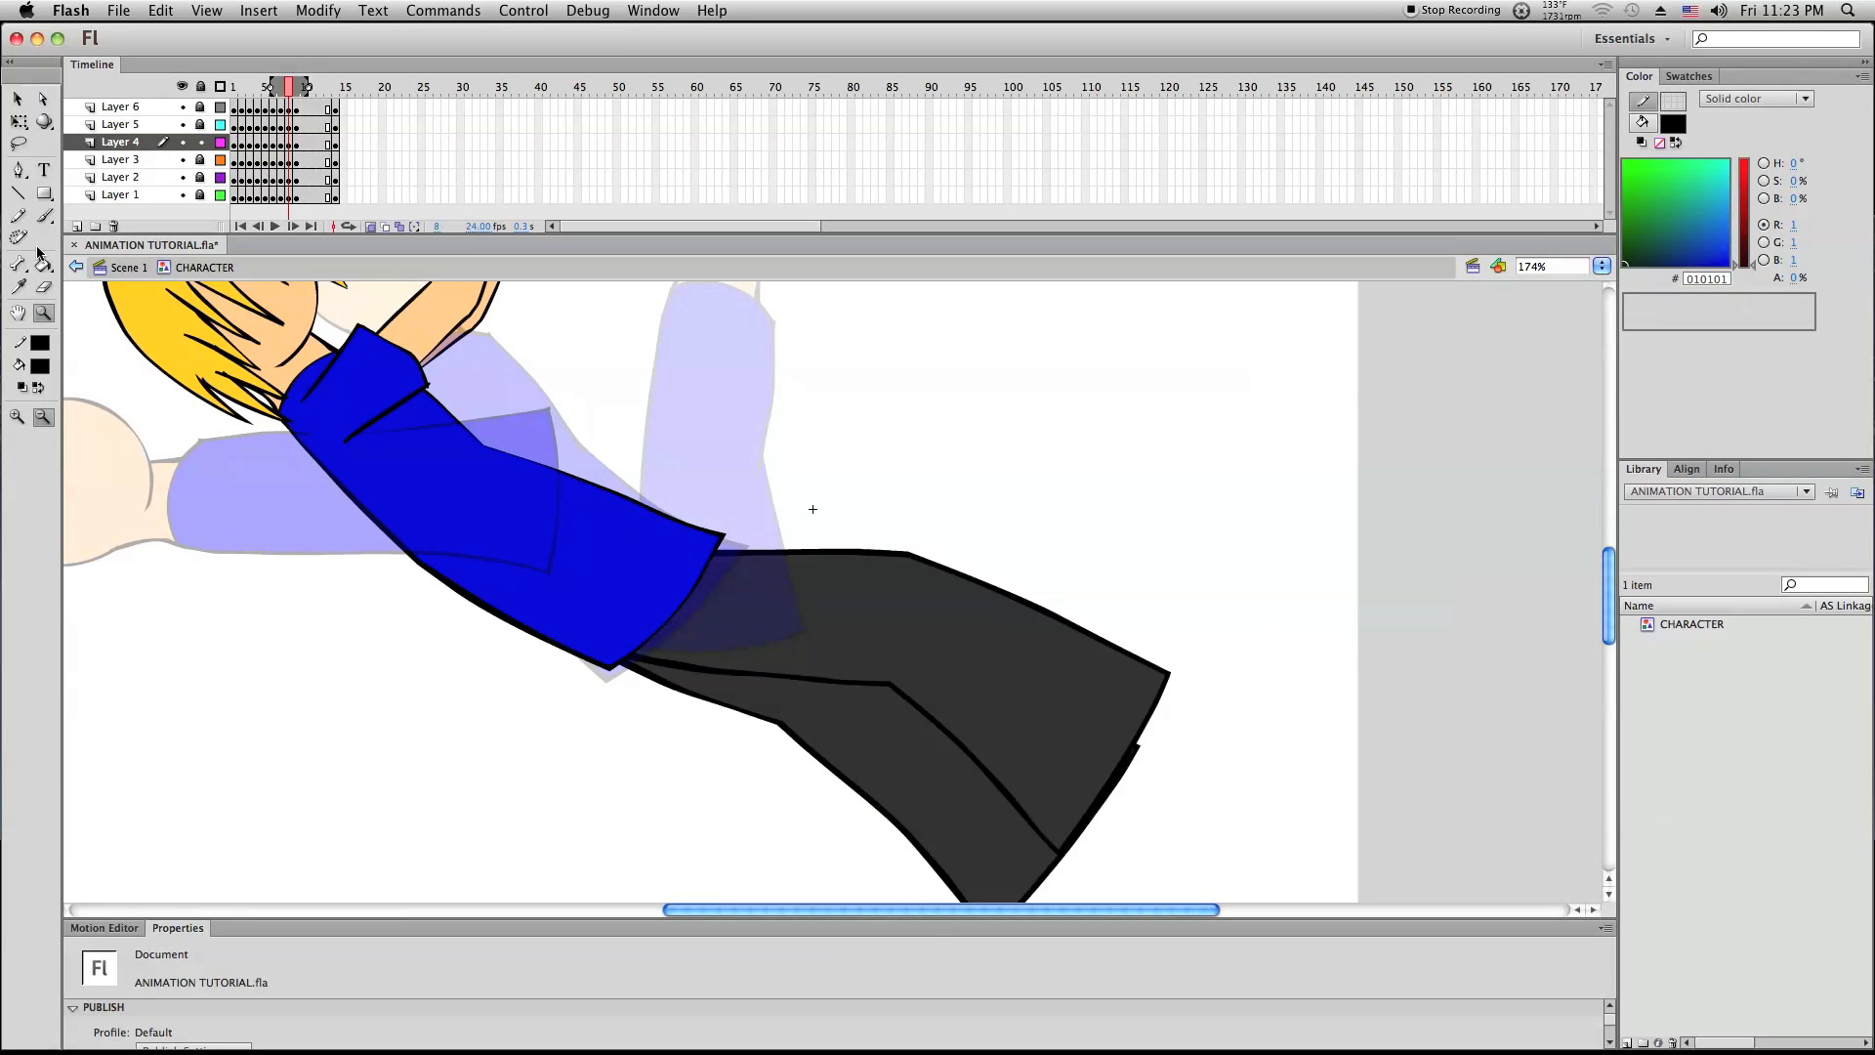
{"action": "left_click", "coordinate": [19, 121]}
{"action": "left_click", "coordinate": [199, 88]}
{"action": "left_click", "coordinate": [199, 88]}
{"action": "left_click", "coordinate": [199, 87]}
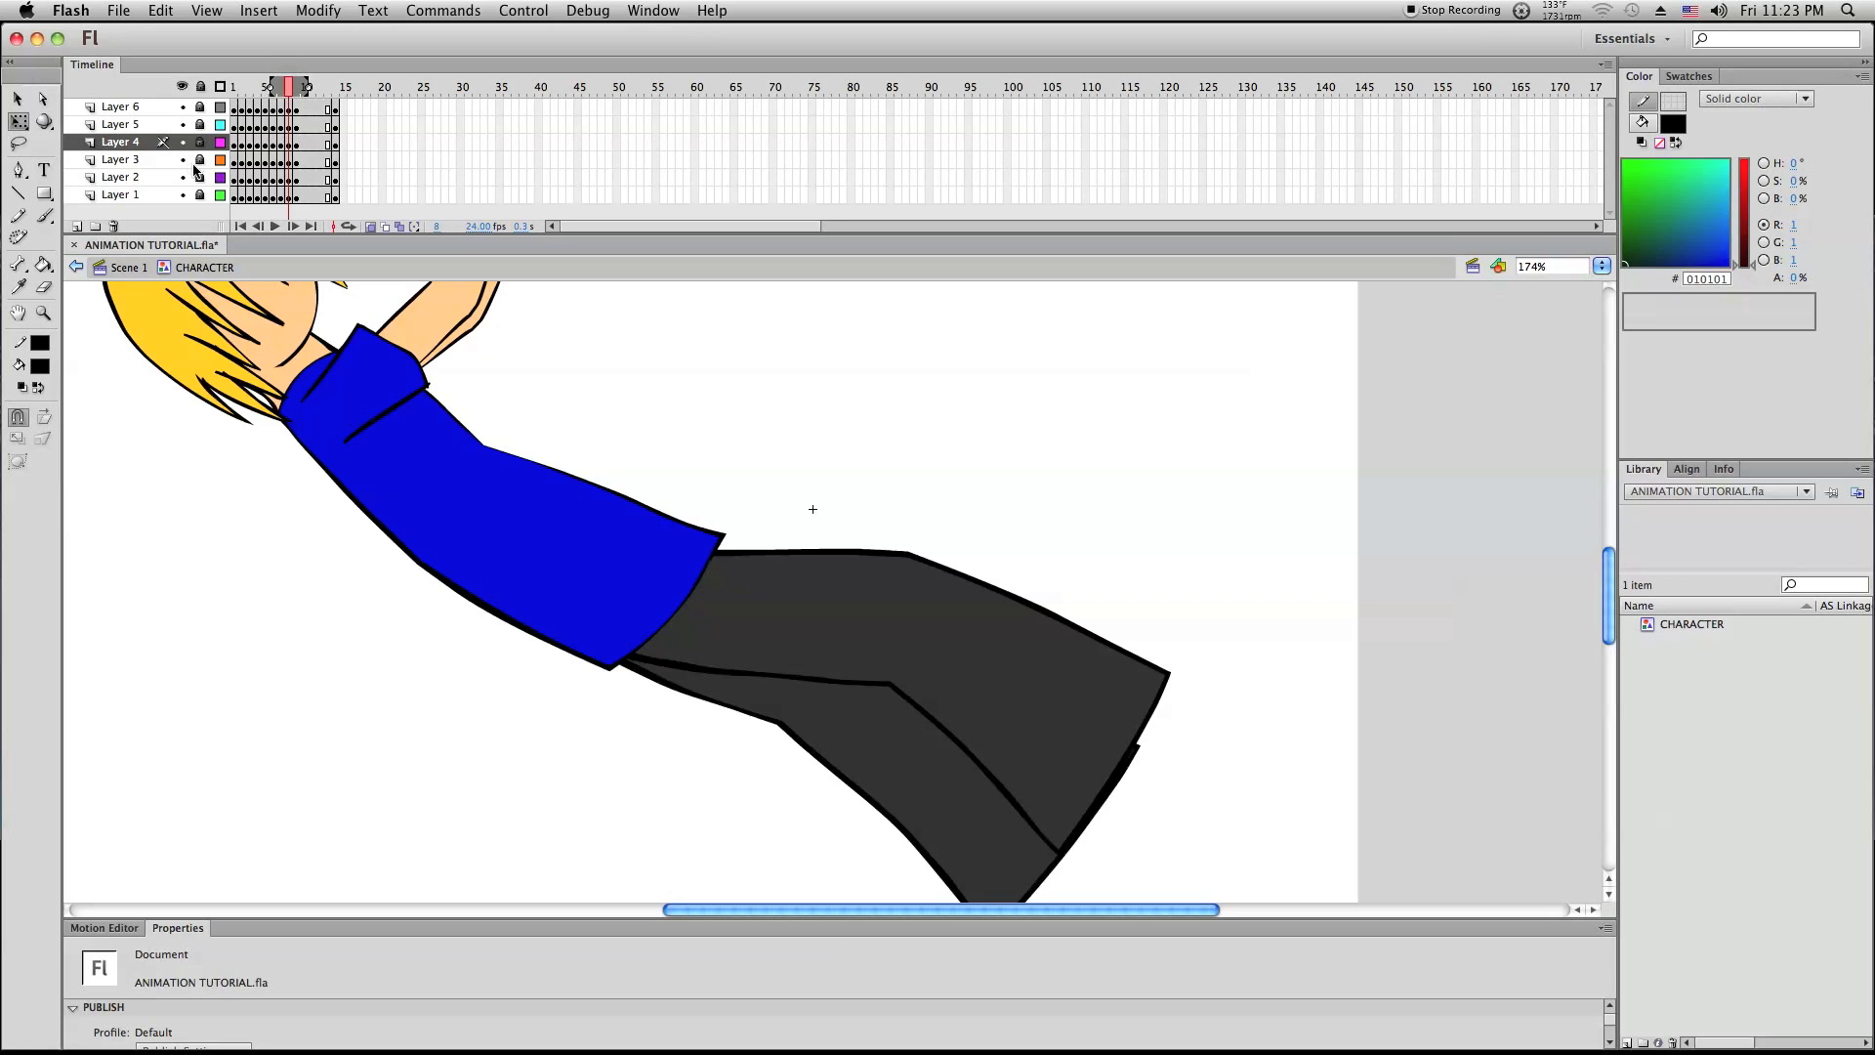
{"action": "left_click", "coordinate": [201, 160]}
{"action": "left_click", "coordinate": [121, 159]}
Rotate the lower half of the front leg clockwise and rejoin it to the thigh with a closed outline at the knee
{"action": "left_click_drag", "start_coordinate": [1339, 502], "coordinate": [885, 866]}
{"action": "mouse_move", "coordinate": [892, 865]}
{"action": "left_mouse_down"}
{"action": "mouse_move", "coordinate": [908, 868]}
{"action": "mouse_move", "coordinate": [892, 874]}
{"action": "left_mouse_up"}
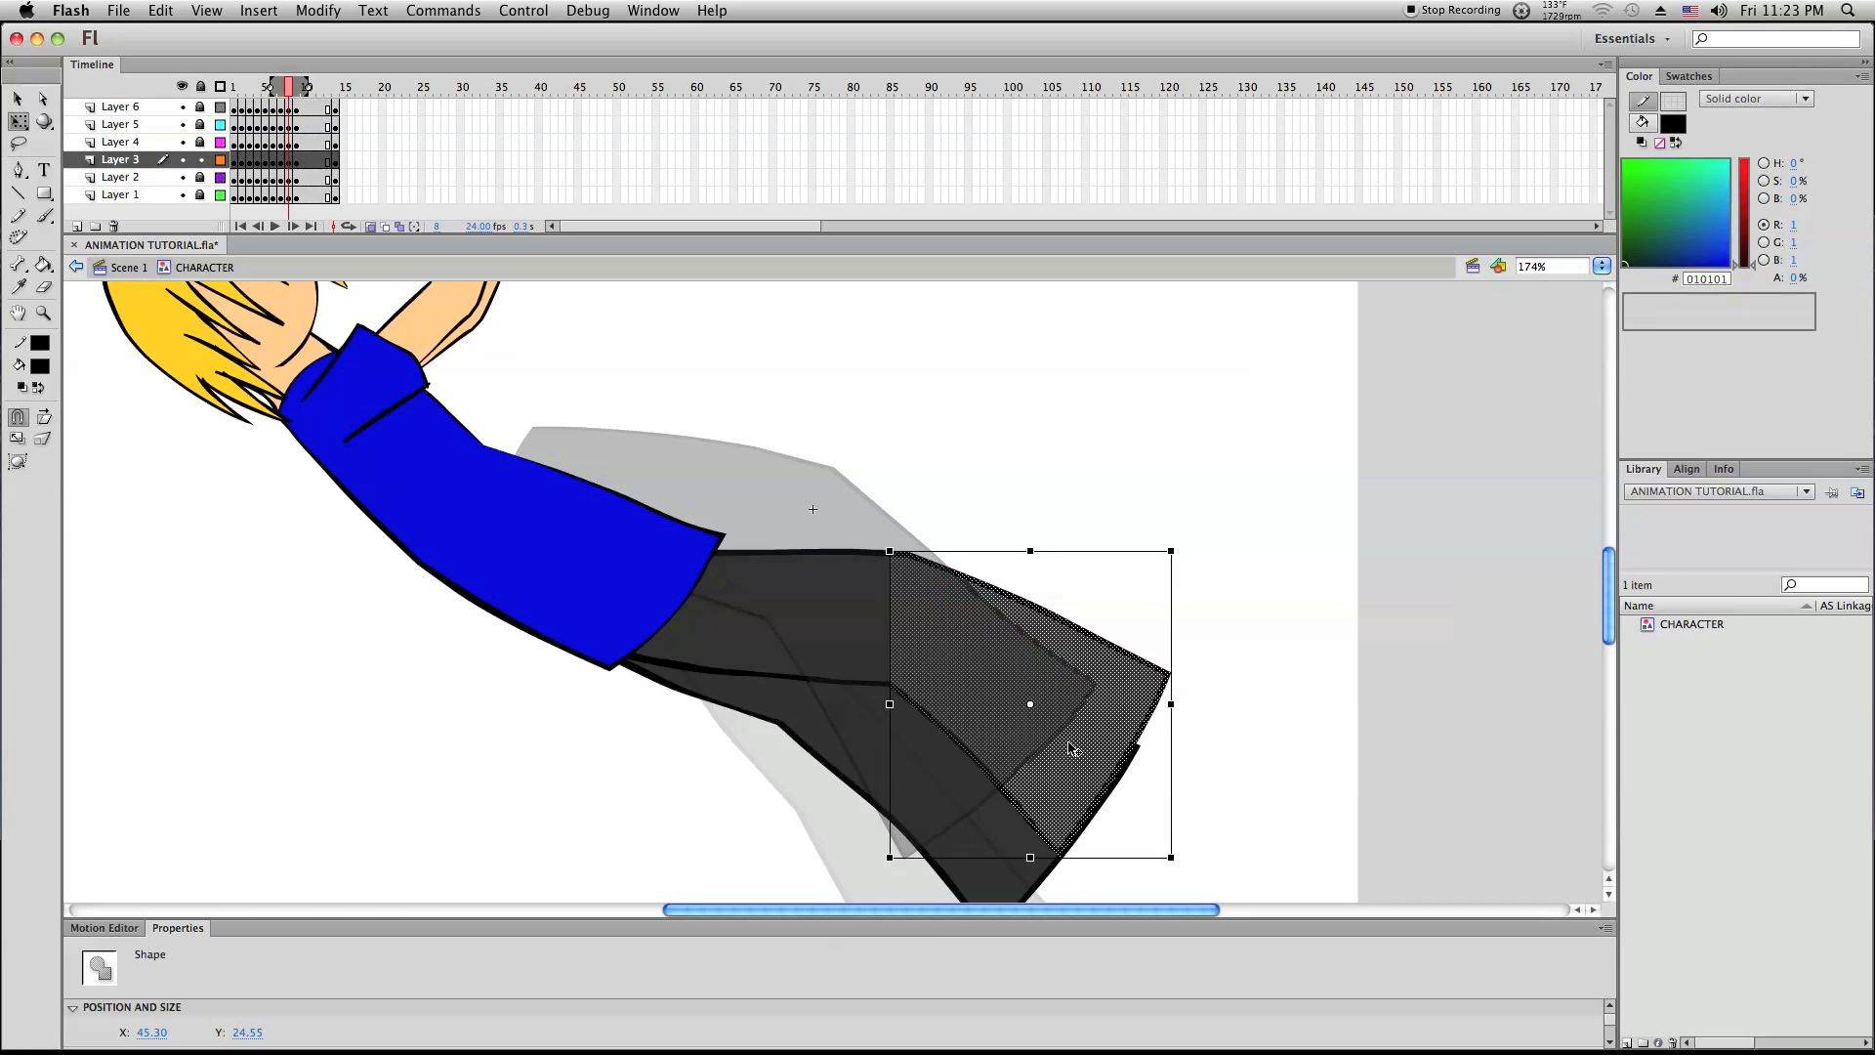
{"action": "scroll", "coordinate": [1138, 613], "scroll_direction": "down", "scroll_amount": 1}
{"action": "left_click_drag", "start_coordinate": [1190, 520], "coordinate": [1223, 567]}
{"action": "left_click_drag", "start_coordinate": [1071, 608], "coordinate": [1058, 644]}
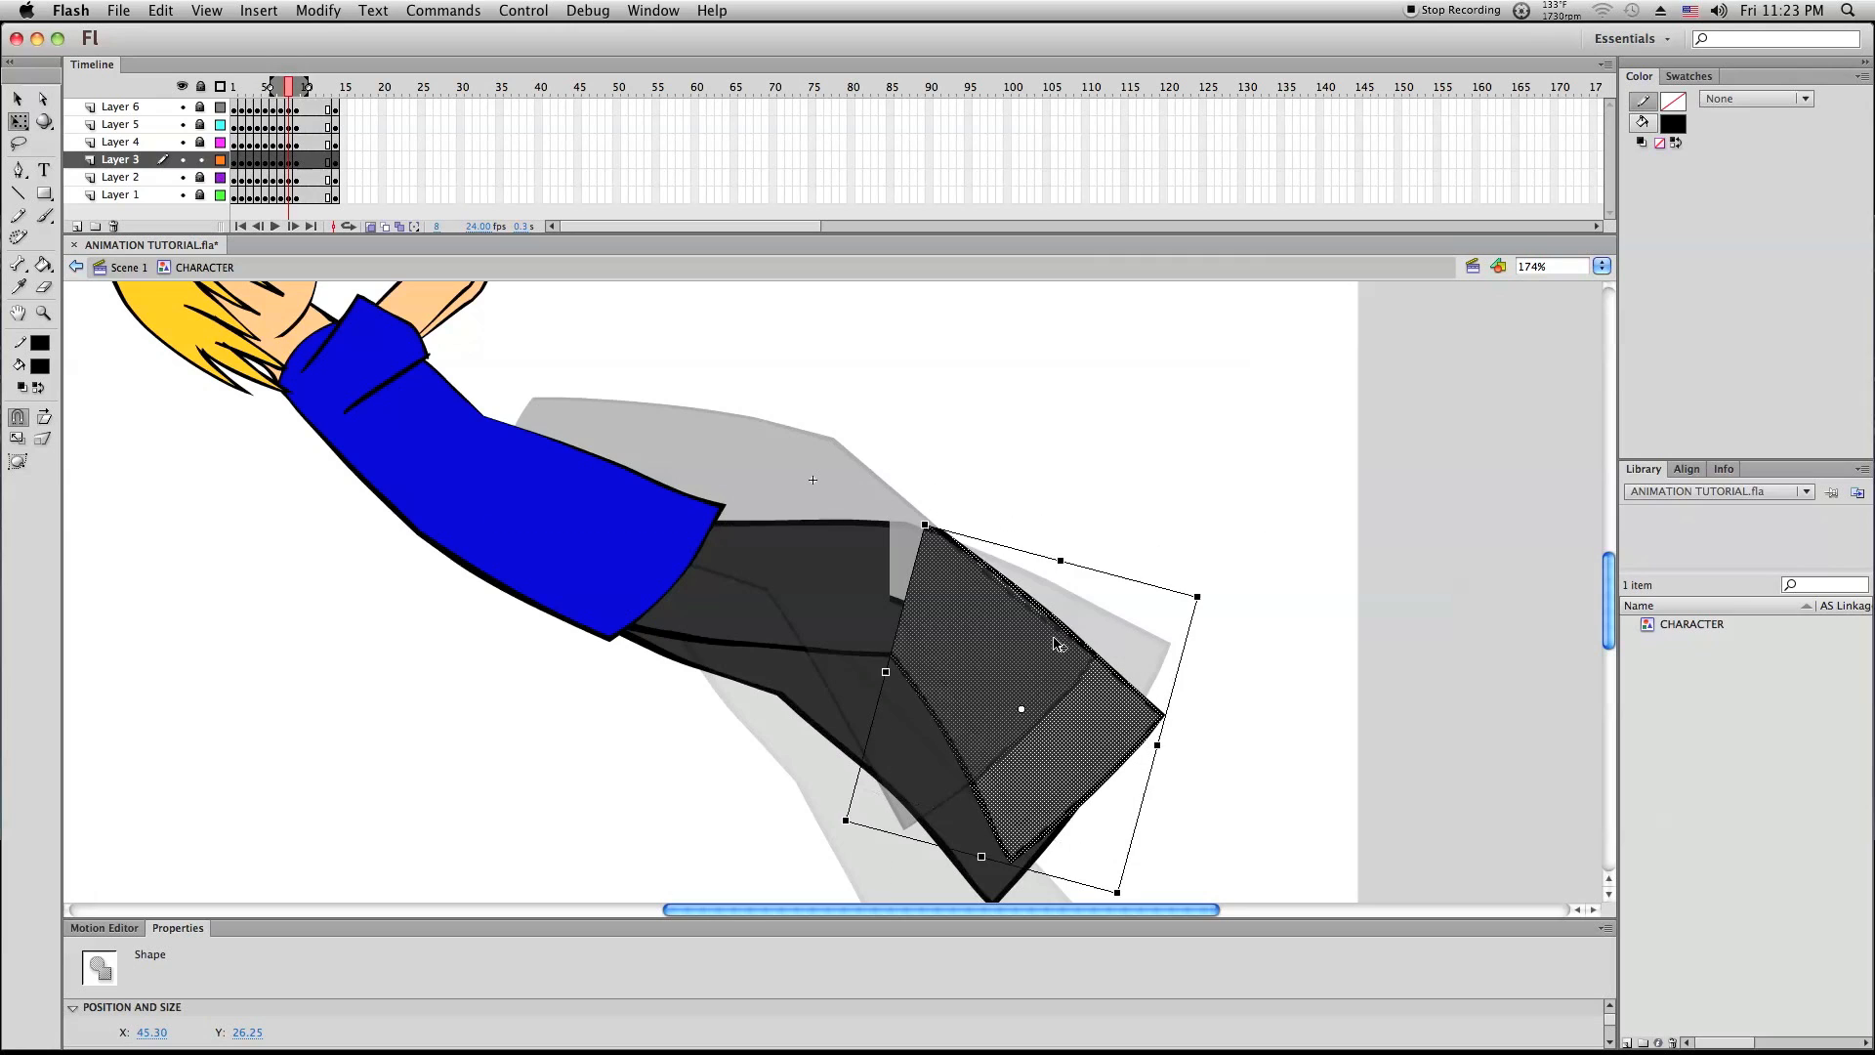
{"action": "left_click", "coordinate": [1074, 485]}
{"action": "left_click_drag", "start_coordinate": [903, 601], "coordinate": [896, 526]}
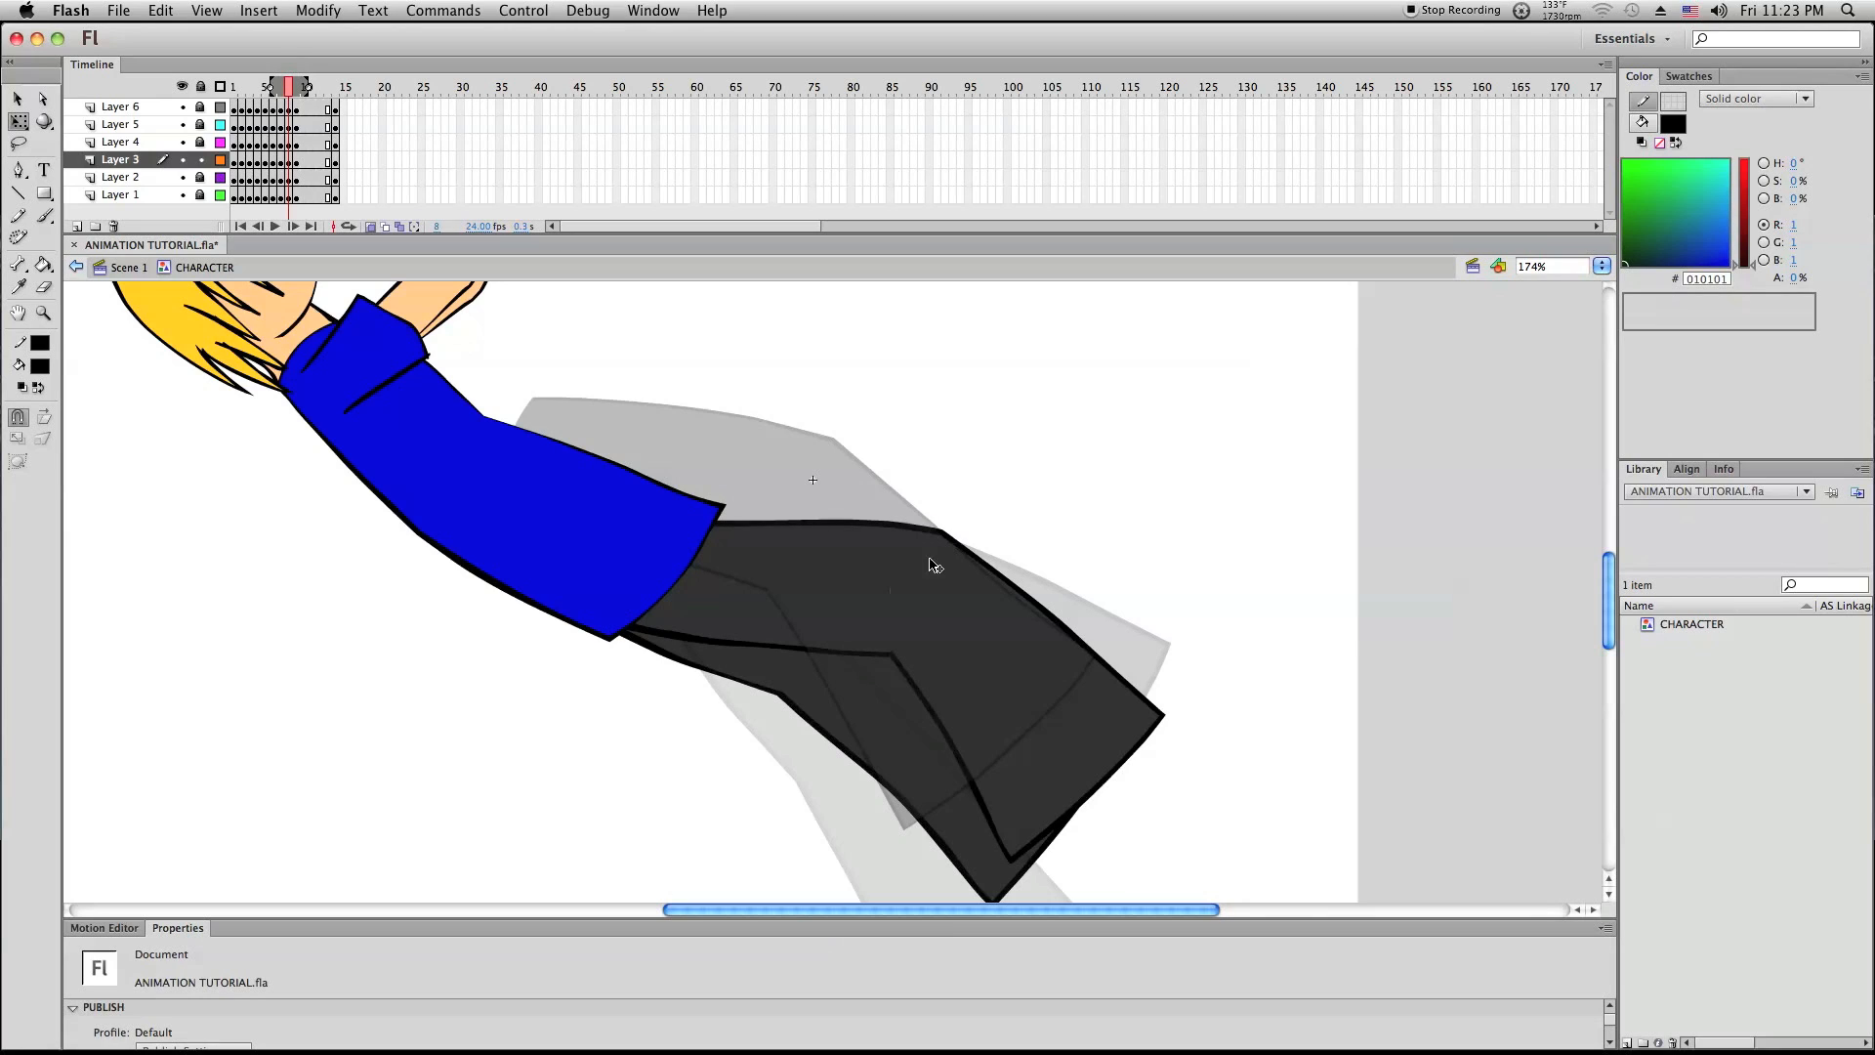
Smooth the pointed notch in the front leg's lower outline at the knee corner
{"action": "left_click", "coordinate": [43, 312]}
{"action": "left_click_drag", "start_coordinate": [557, 481], "coordinate": [1084, 683]}
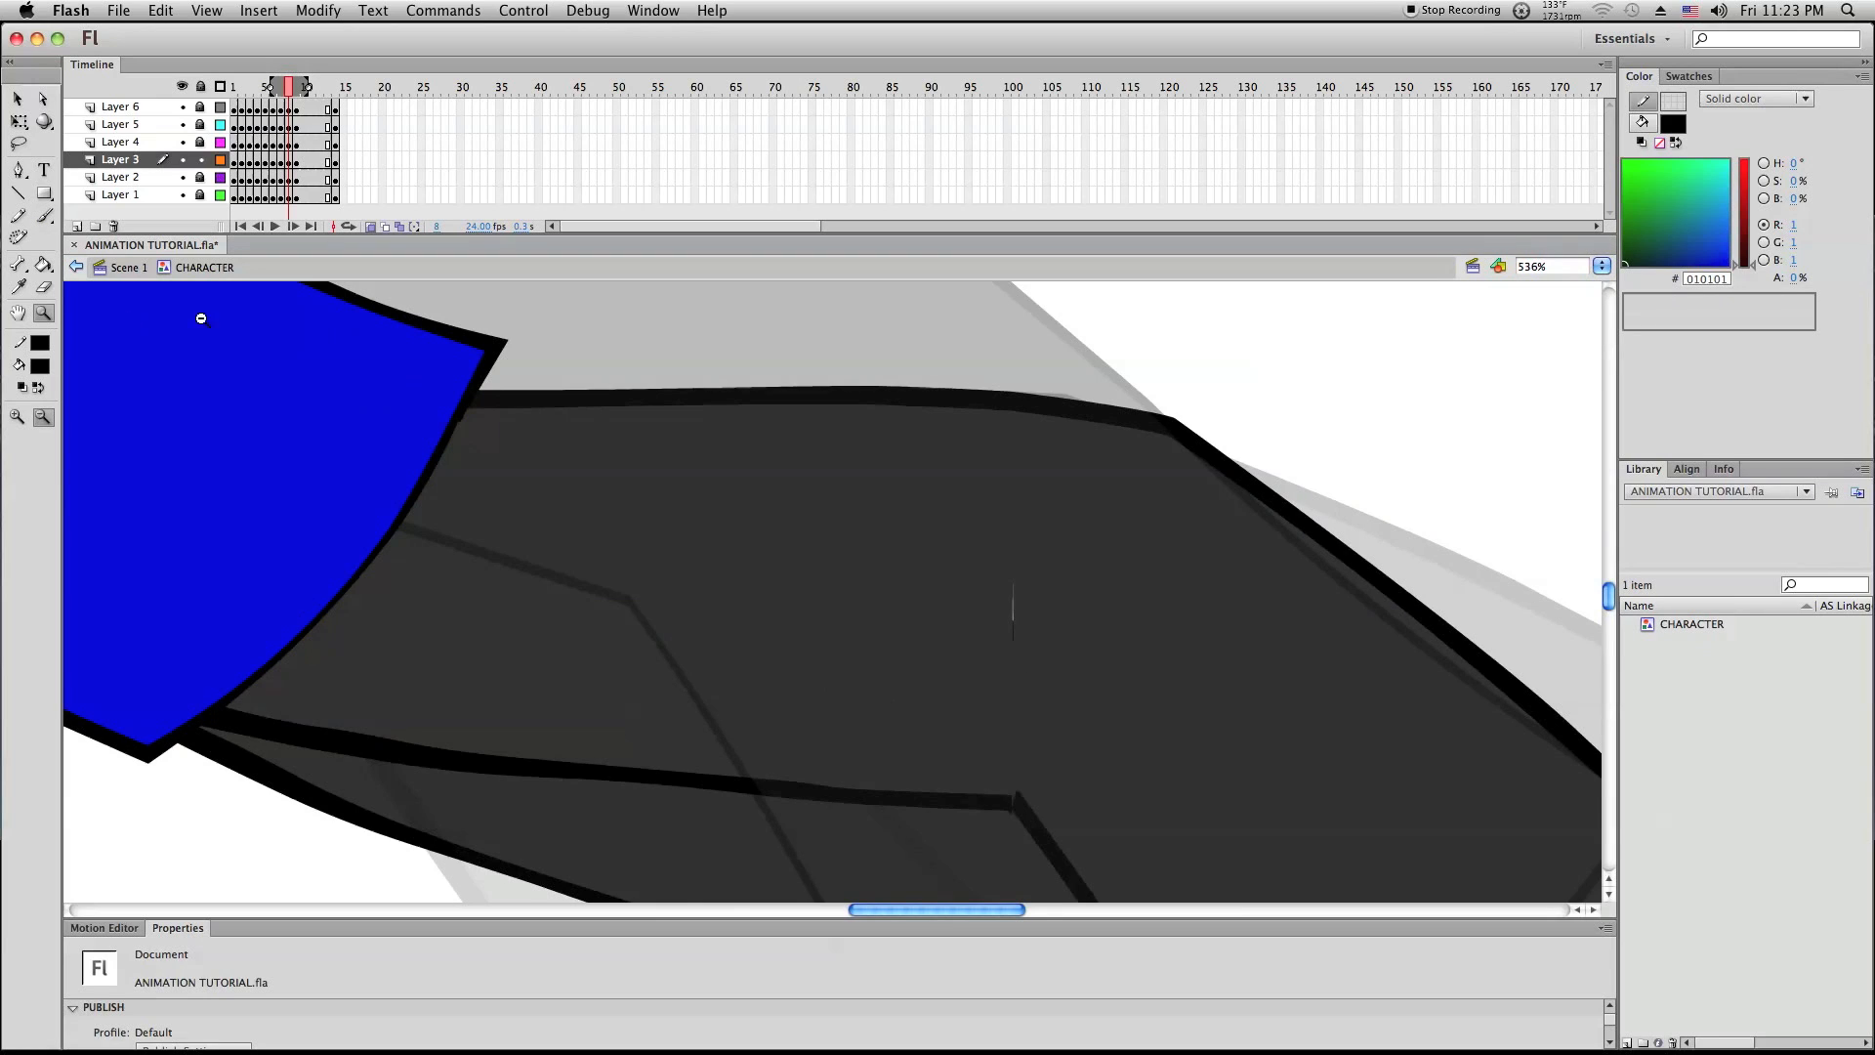
{"action": "scroll", "coordinate": [553, 525], "scroll_direction": "down", "scroll_amount": 3}
{"action": "left_click", "coordinate": [17, 98]}
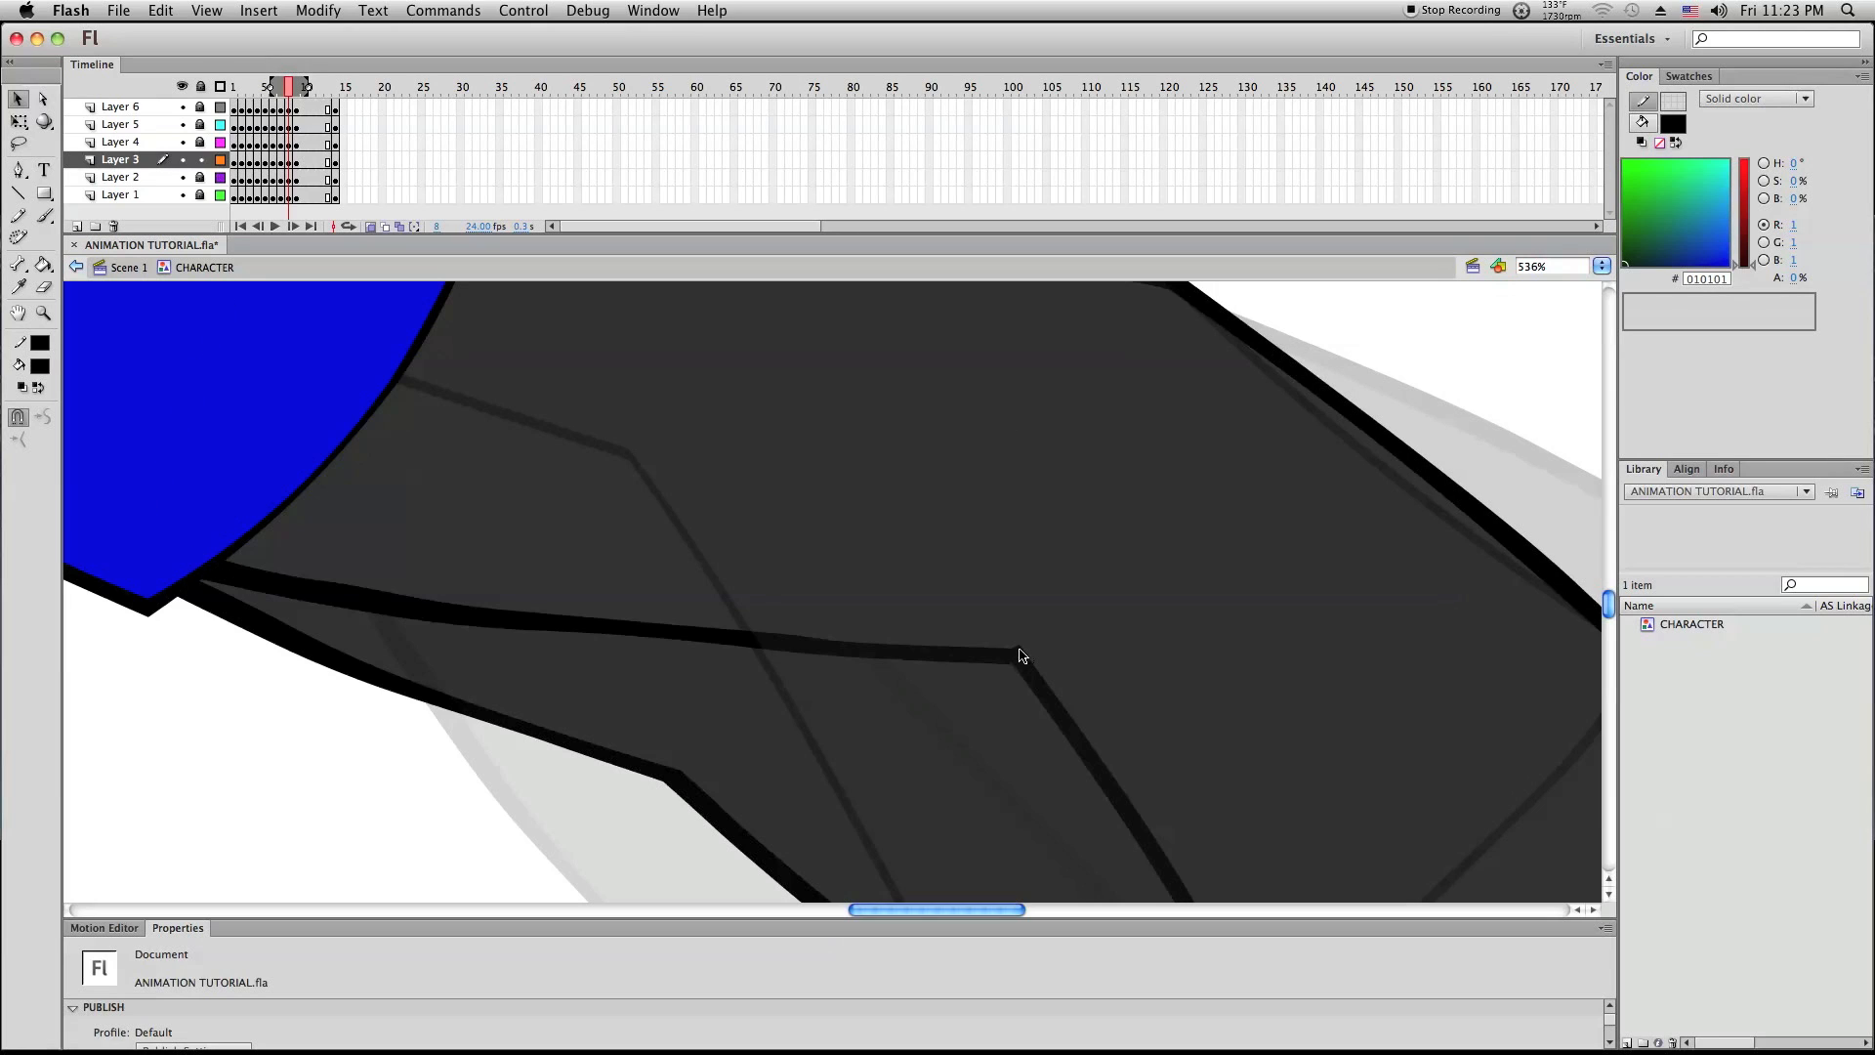
{"action": "left_click_drag", "start_coordinate": [1022, 654], "coordinate": [1014, 660]}
Sample the trousers' dark grey as the fill colour and apply it to the front leg's interior
{"action": "left_click", "coordinate": [1038, 527]}
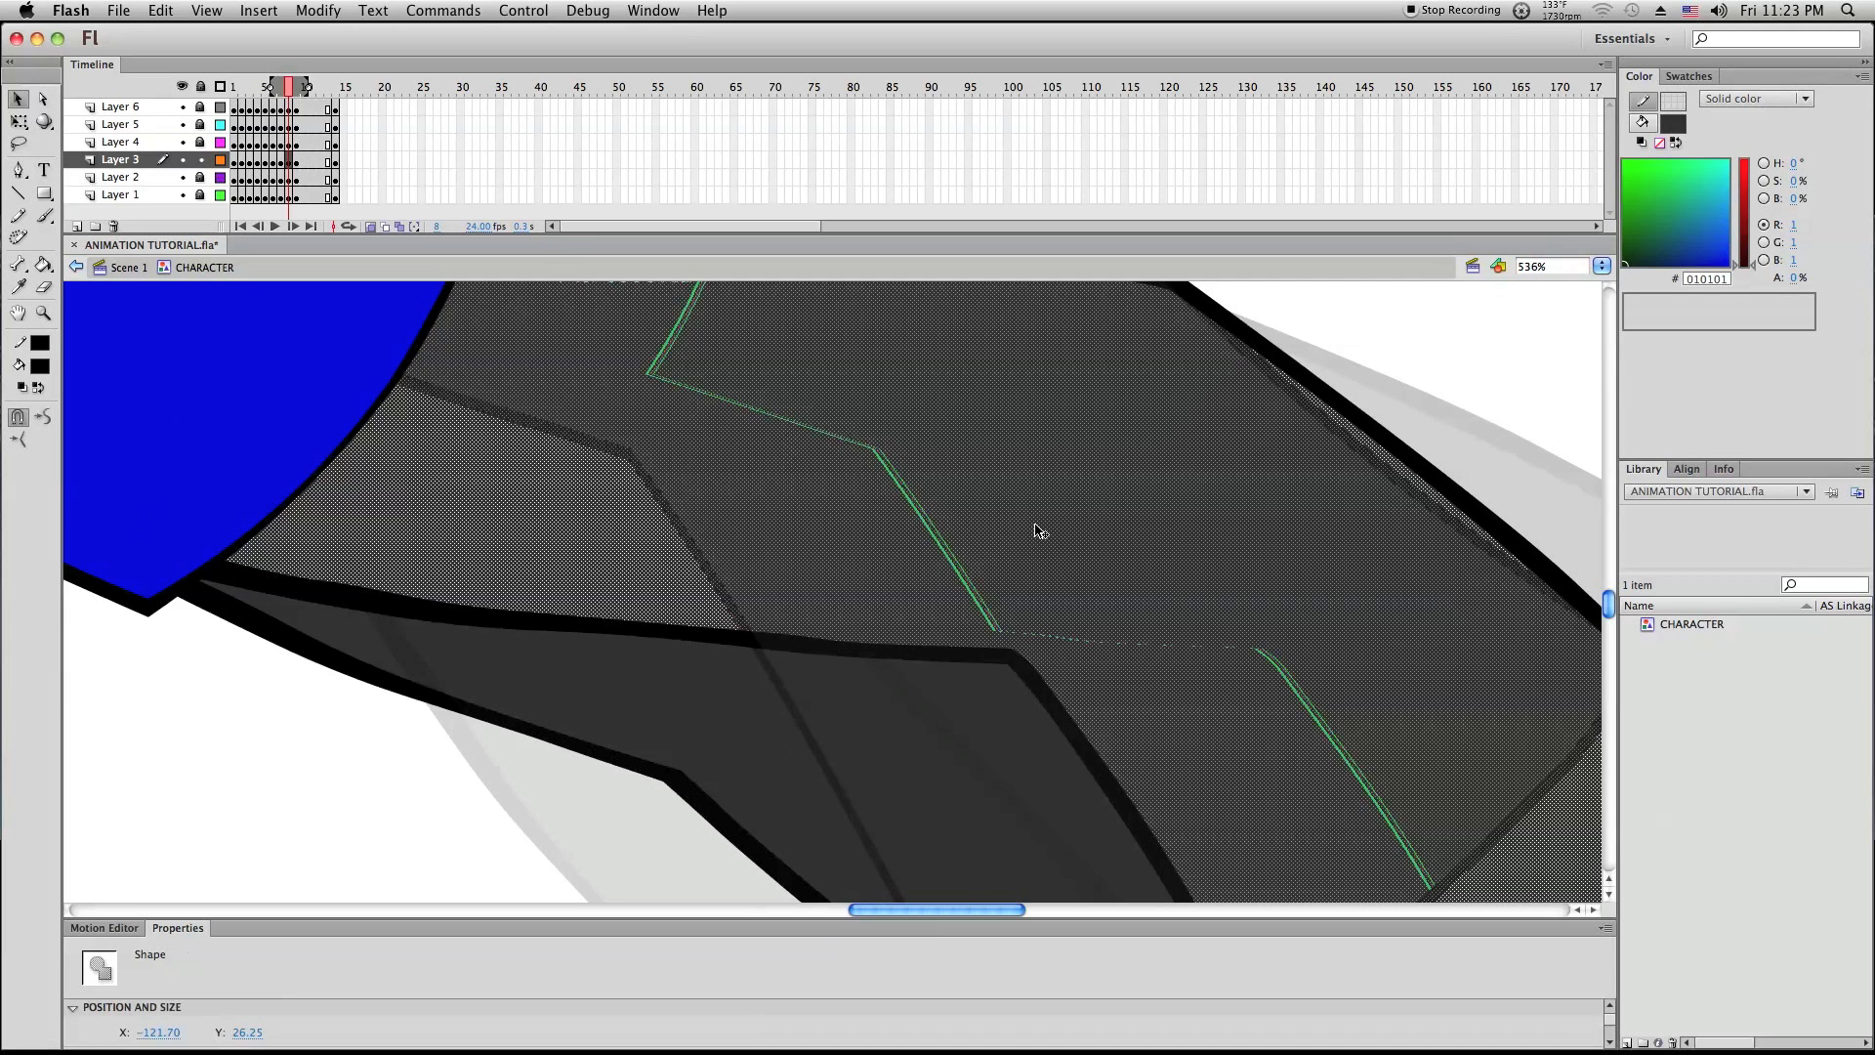
{"action": "scroll", "coordinate": [1038, 527], "scroll_direction": "up", "scroll_amount": 2}
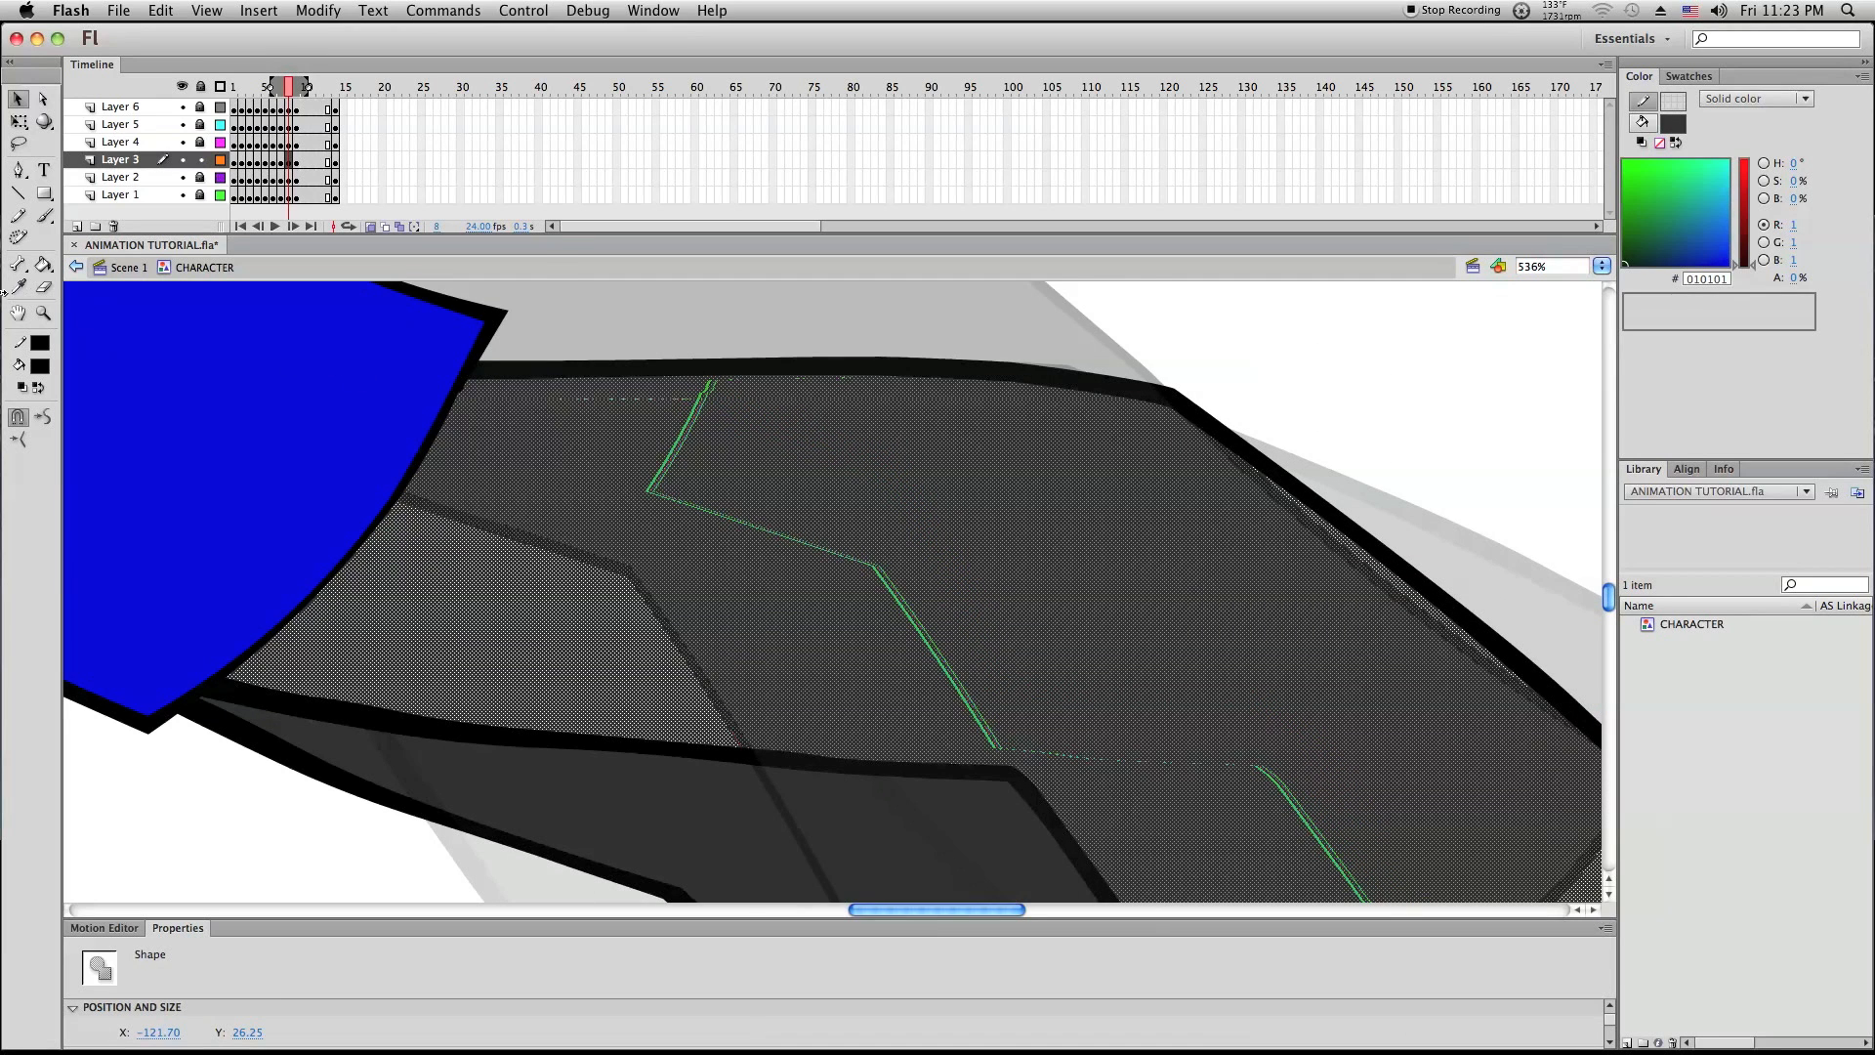
{"action": "left_click", "coordinate": [17, 286]}
{"action": "right_click", "coordinate": [759, 493]}
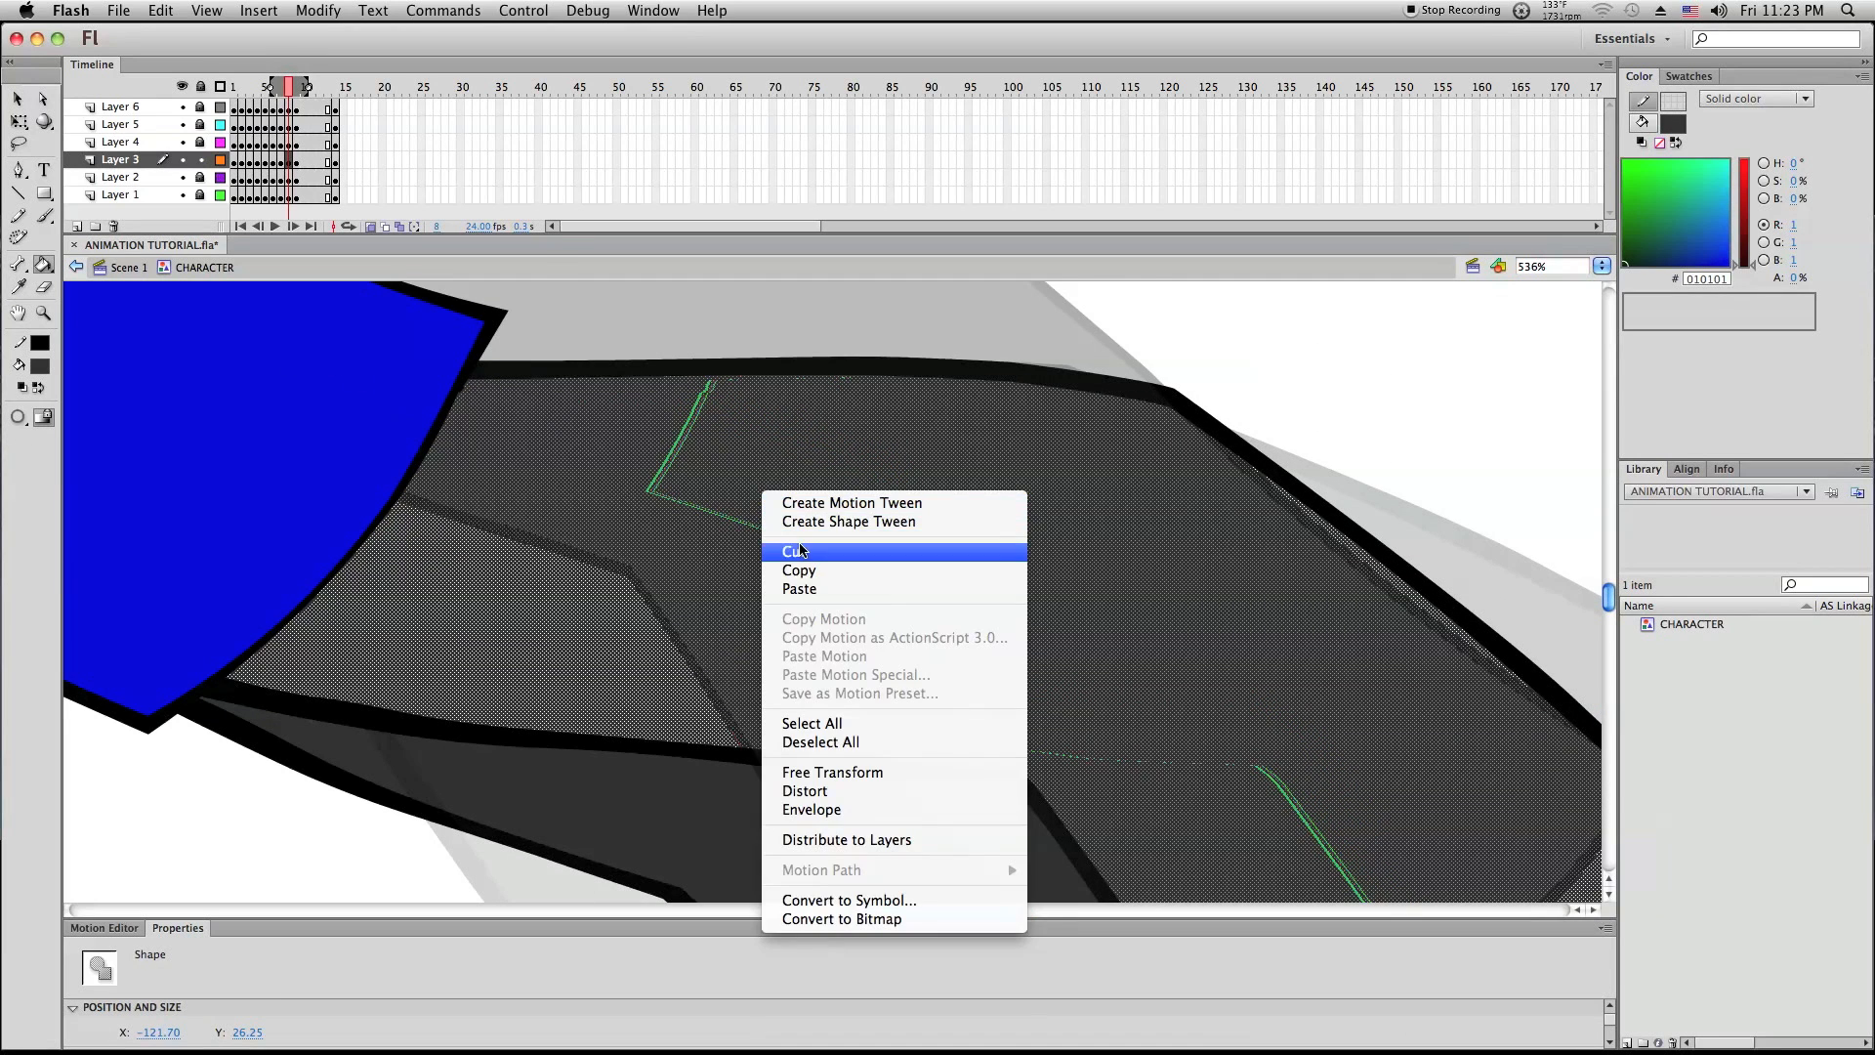
{"action": "left_click", "coordinate": [705, 505]}
{"action": "left_click", "coordinate": [705, 505]}
{"action": "scroll", "coordinate": [703, 502], "scroll_direction": "down", "scroll_amount": 5}
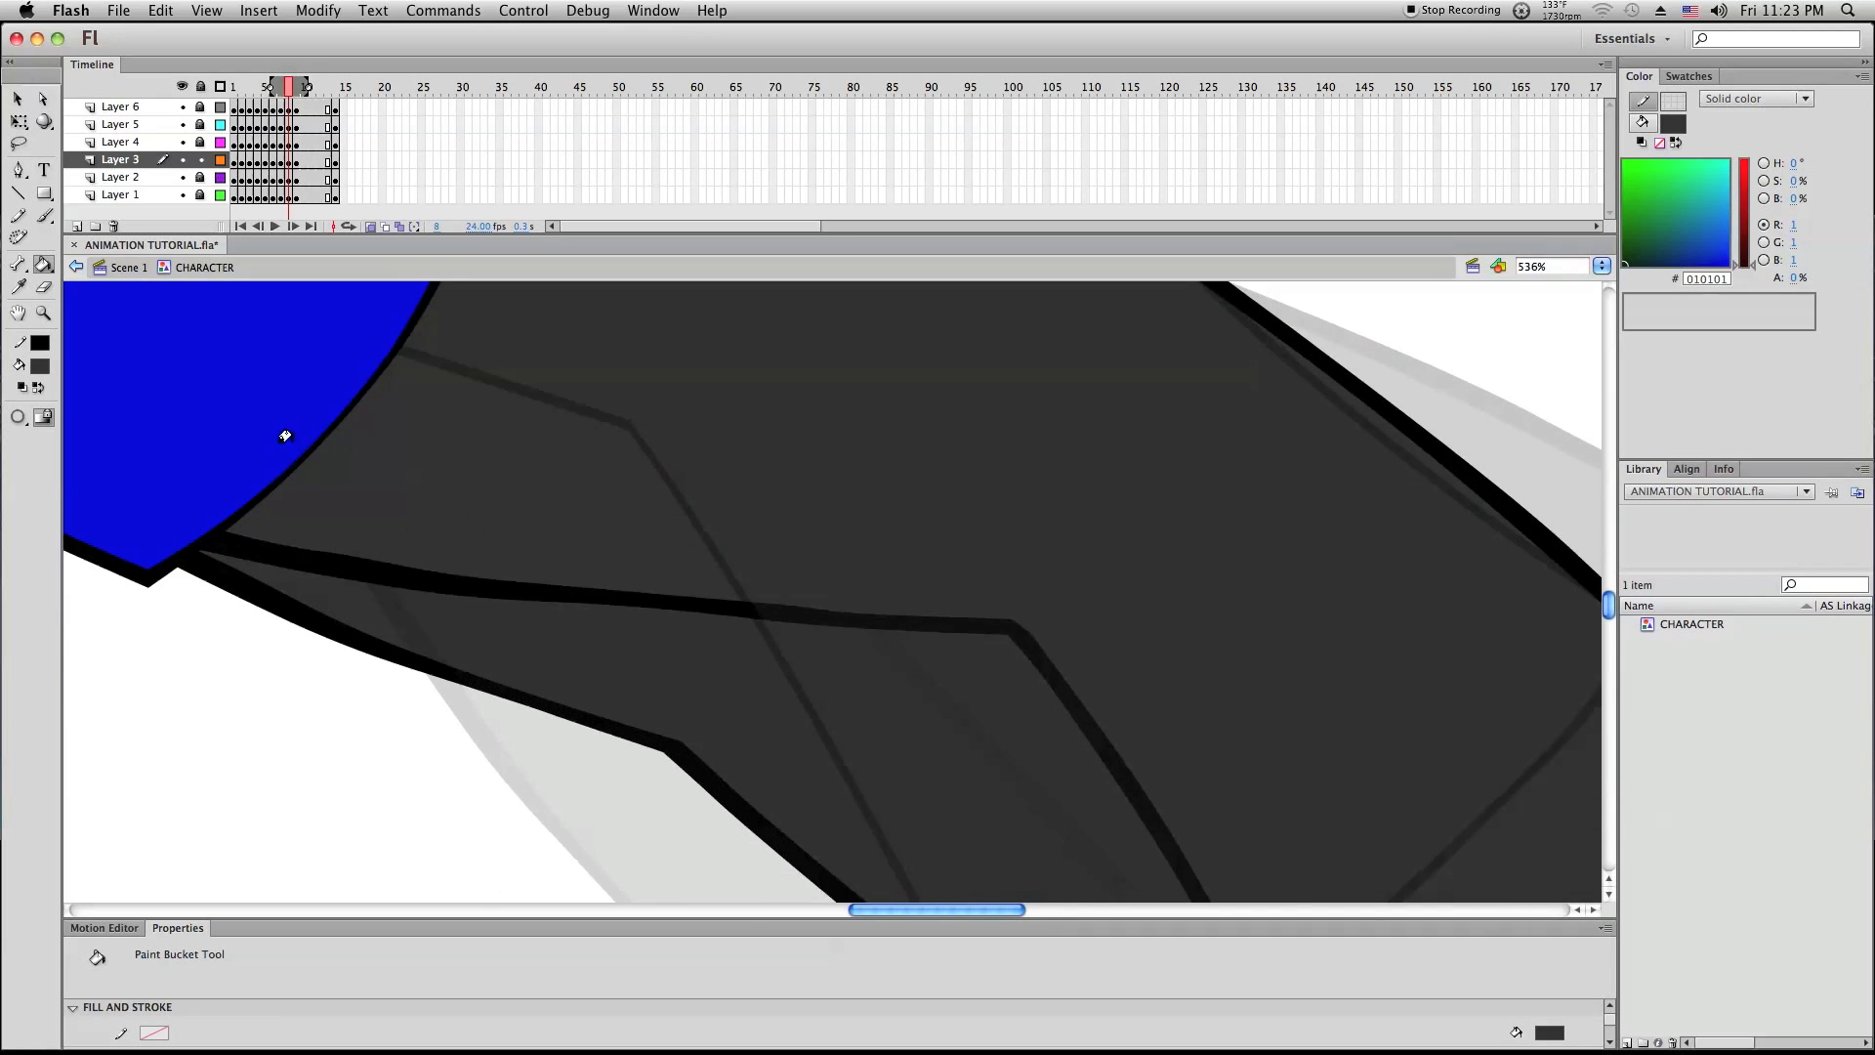
Turn off onion skinning so that only the frame 8 pose is displayed
{"action": "left_click", "coordinate": [43, 313]}
{"action": "left_click", "coordinate": [612, 473], "text": "alt"}
{"action": "left_click", "coordinate": [612, 473], "text": "alt"}
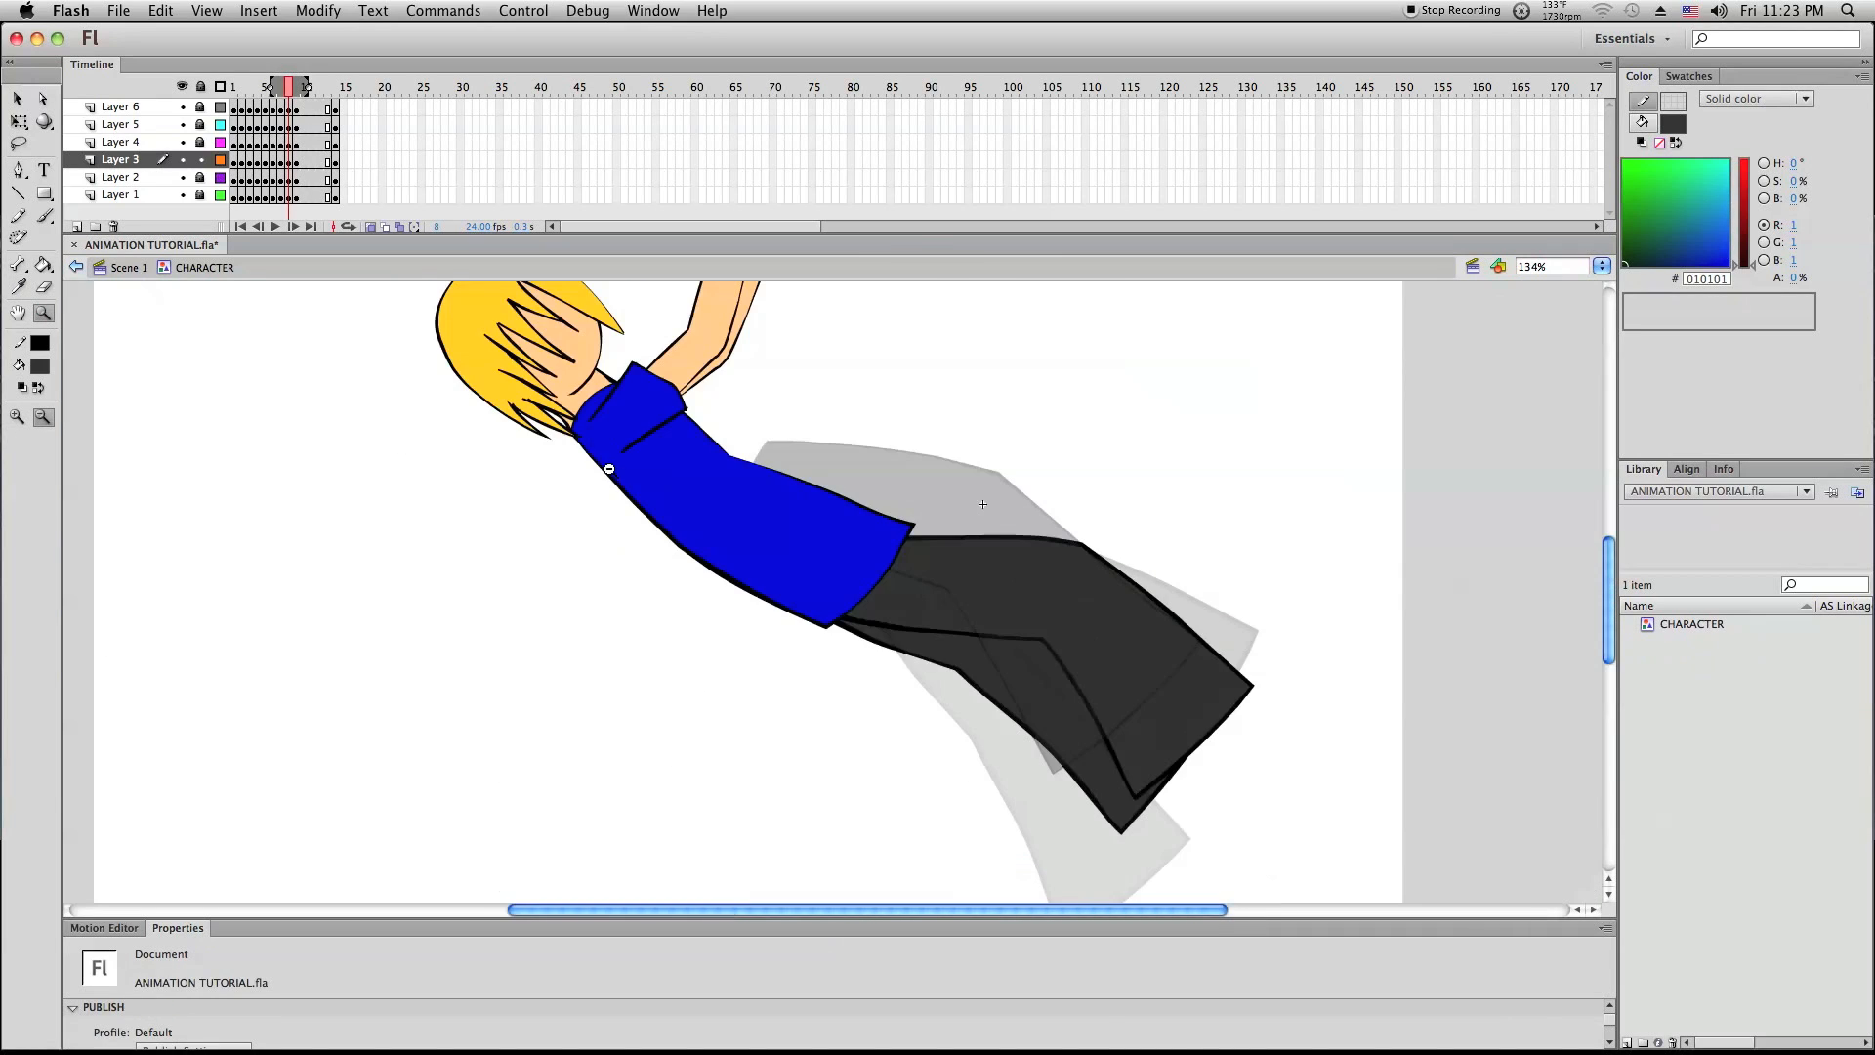
{"action": "left_click", "coordinate": [17, 99]}
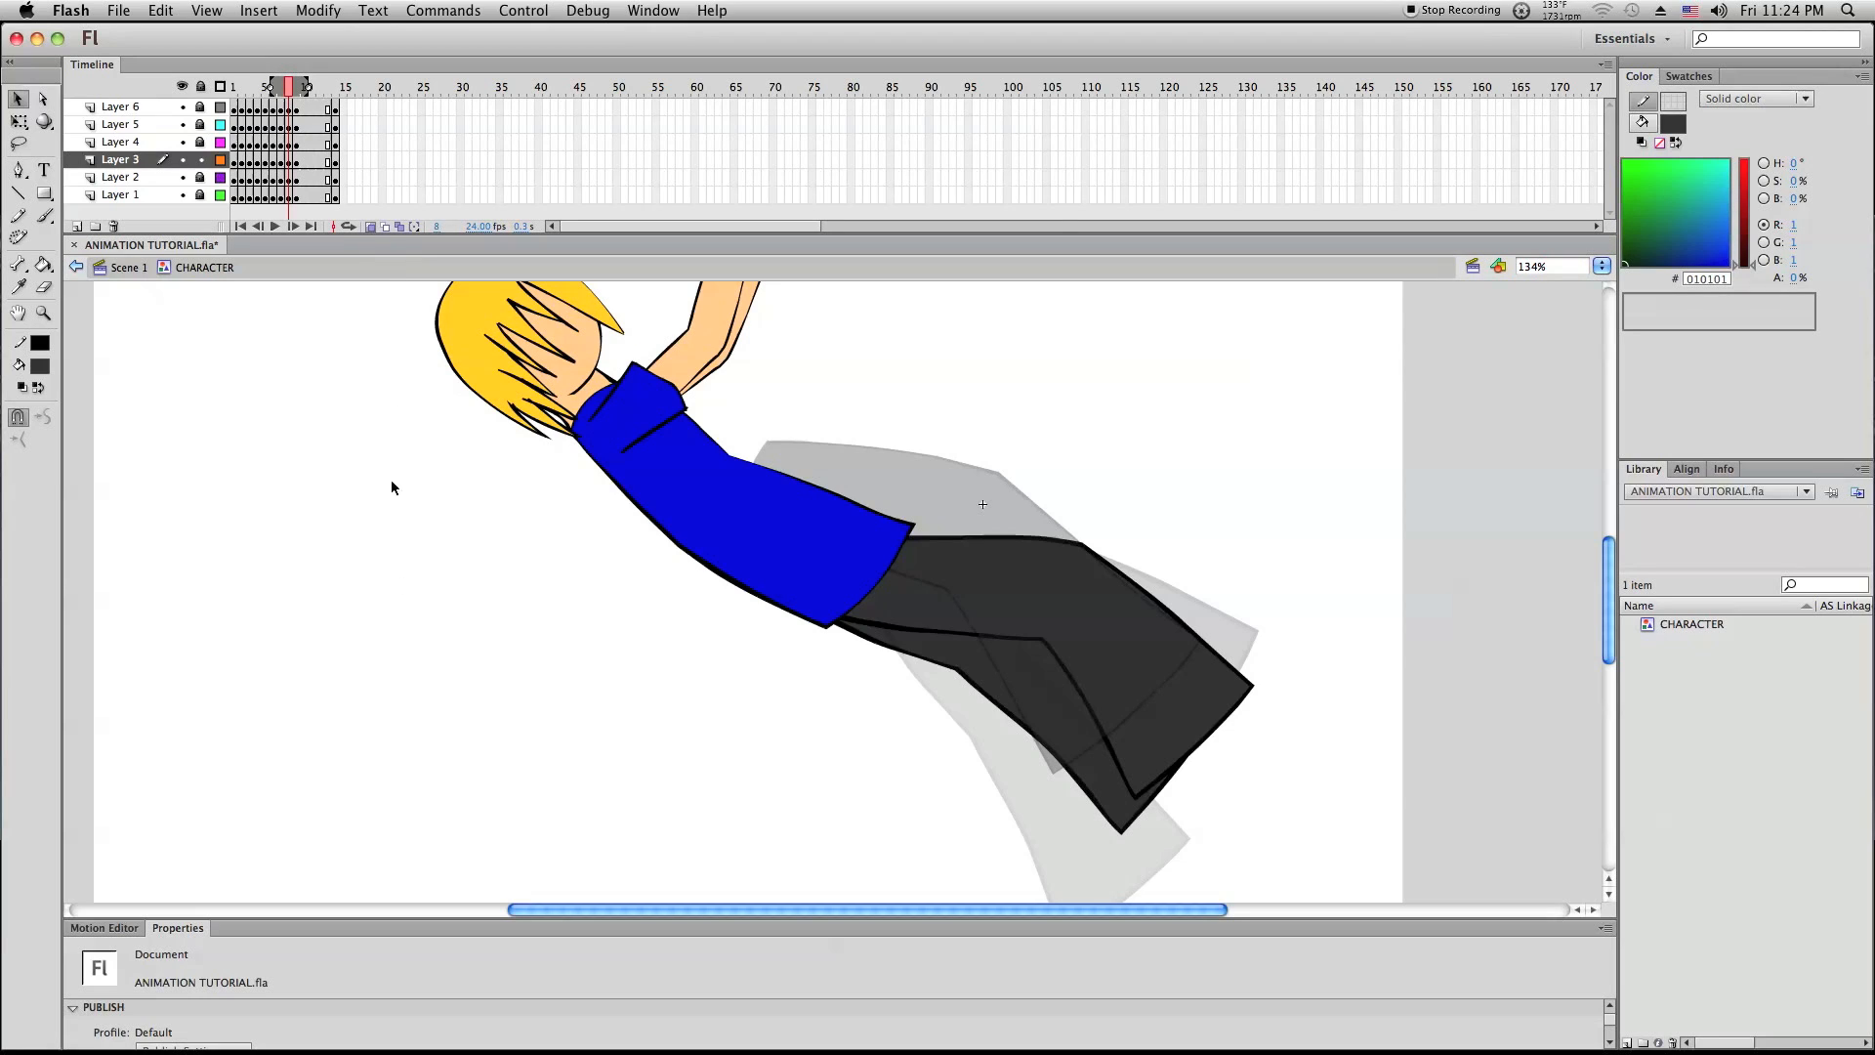
{"action": "left_click", "coordinate": [372, 228]}
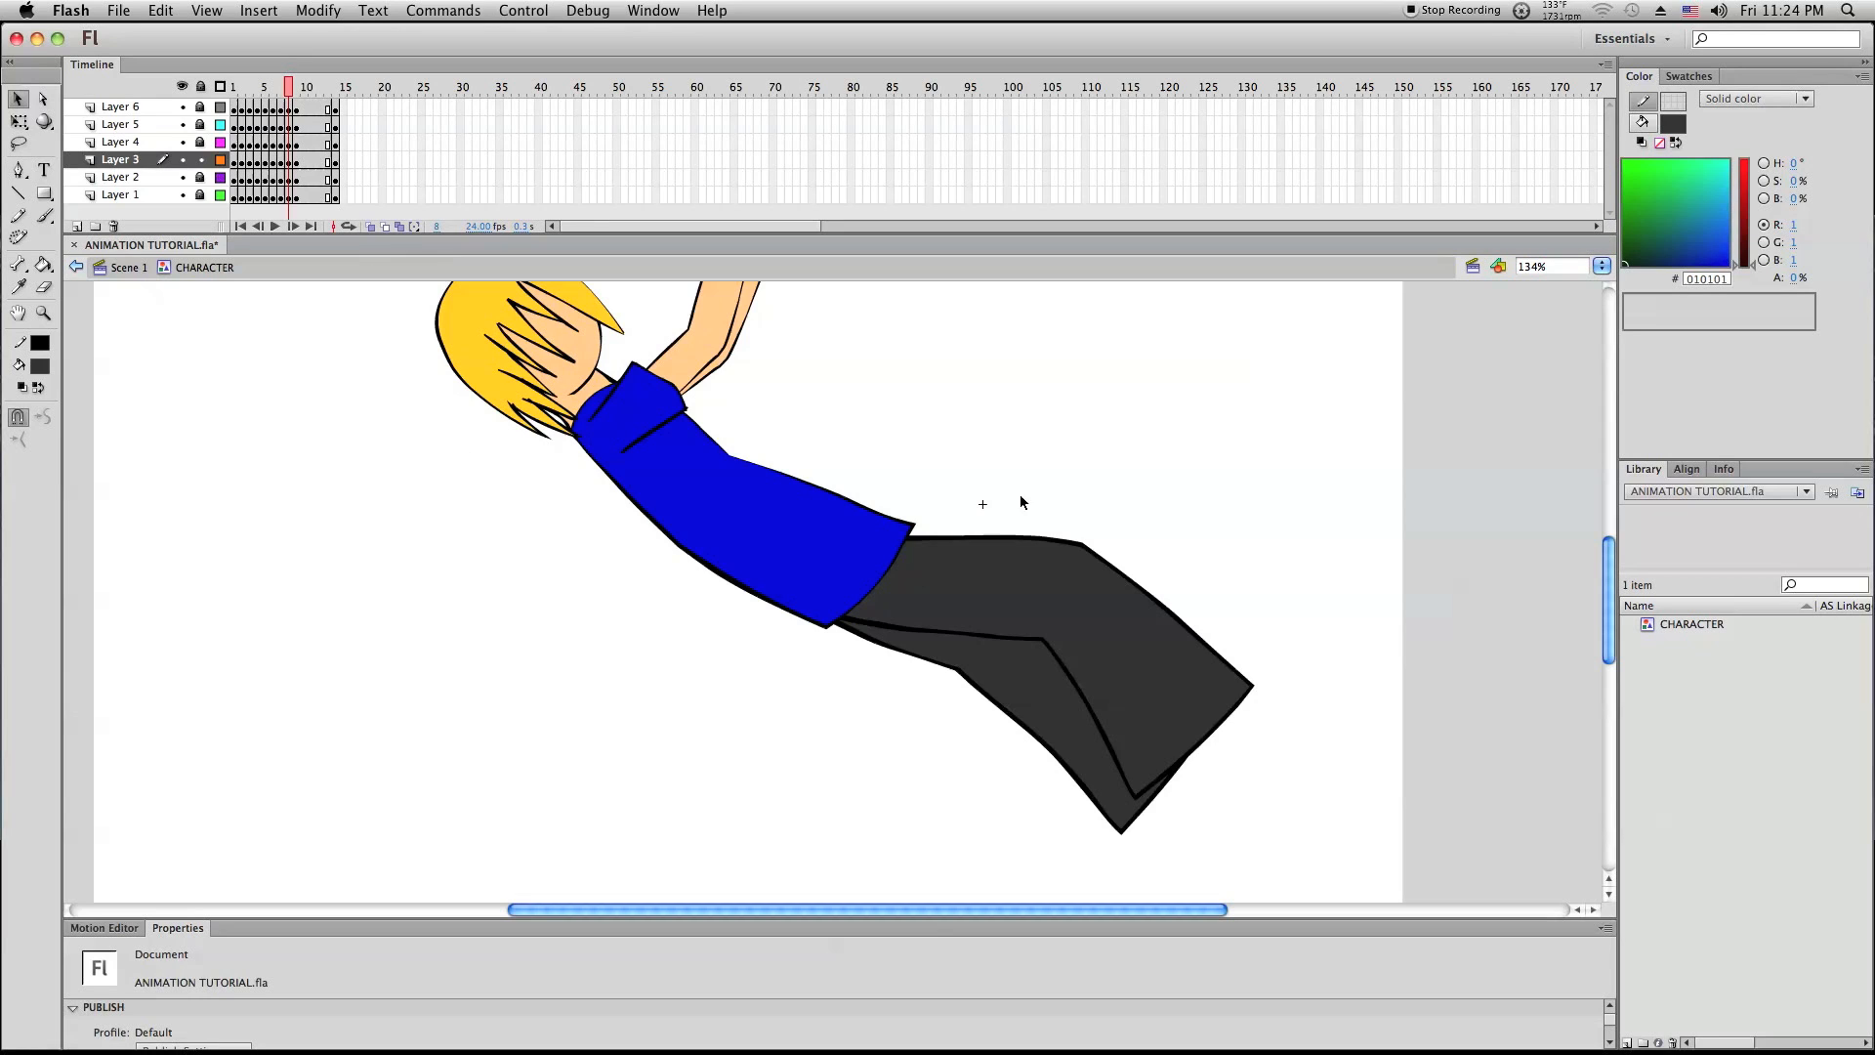
Move the entire front leg on Layer 3 slightly up and to the left, tucking its upper end behind the shirt
{"action": "left_click", "coordinate": [96, 162]}
{"action": "left_click", "coordinate": [1002, 591]}
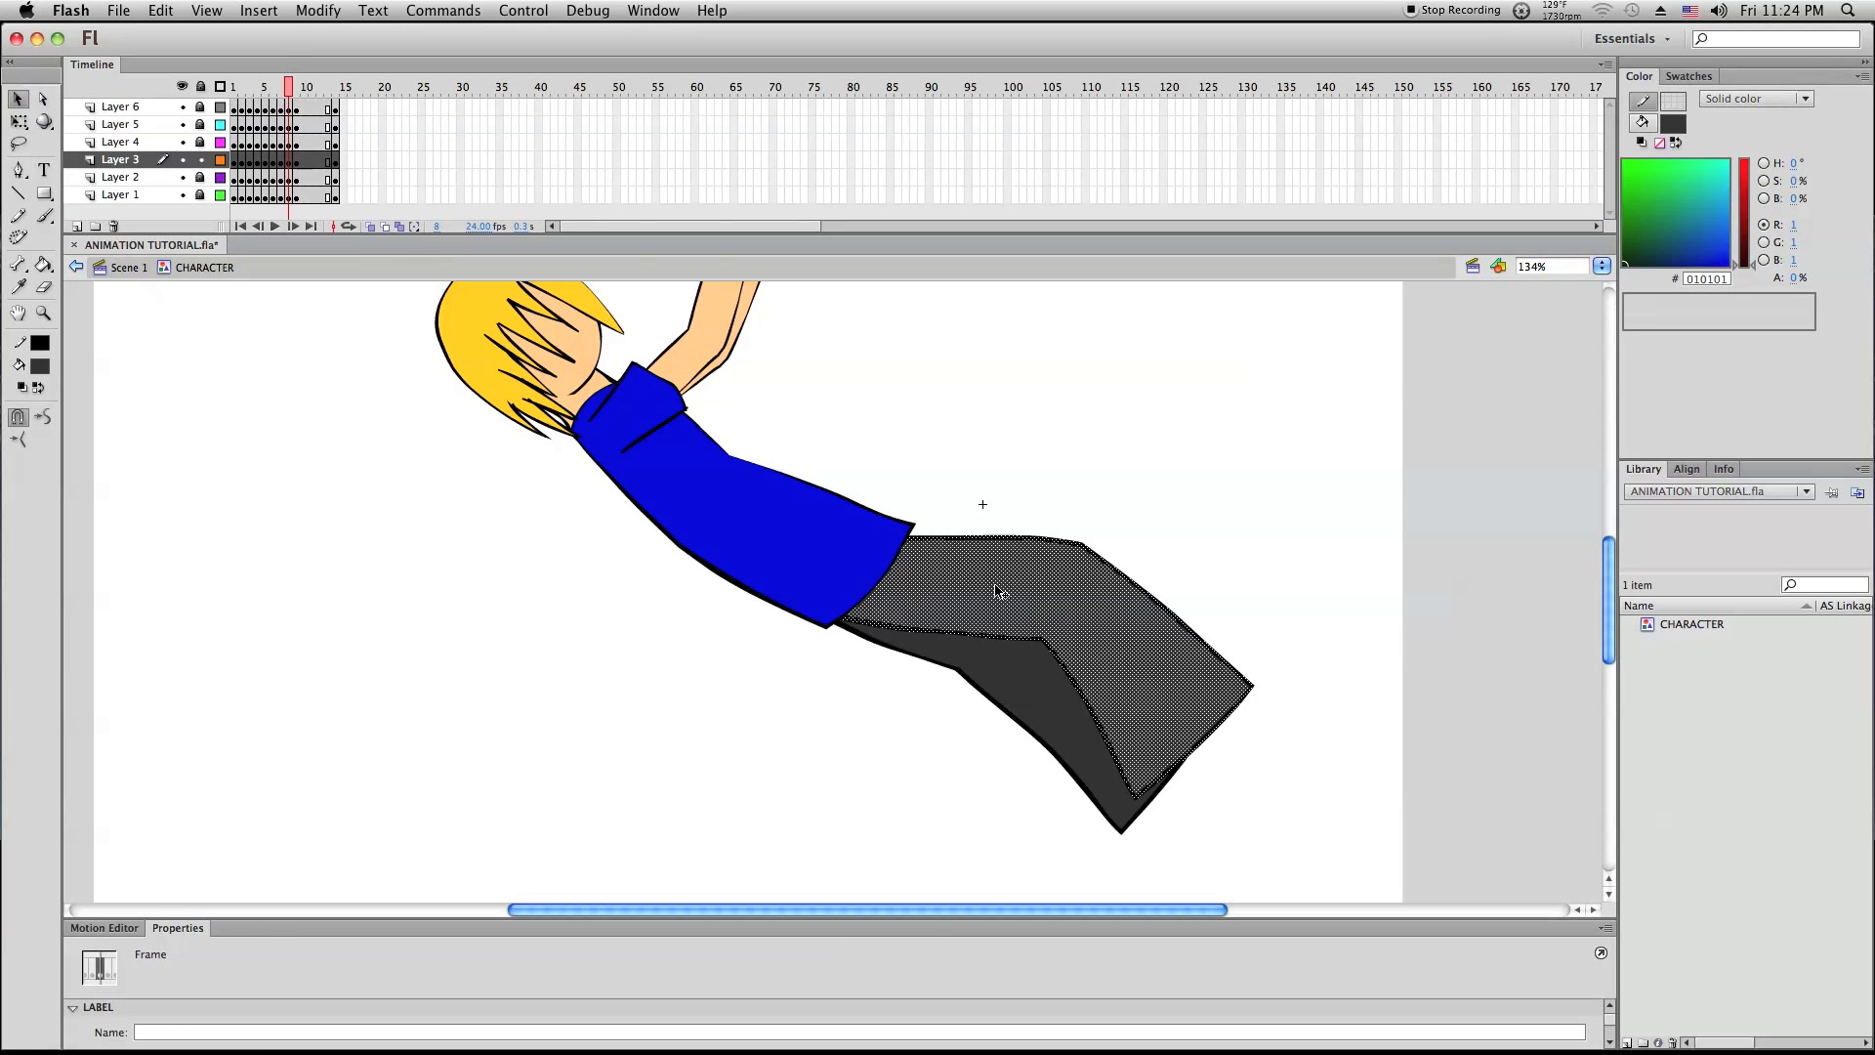
{"action": "left_click_drag", "start_coordinate": [1031, 602], "coordinate": [1011, 576]}
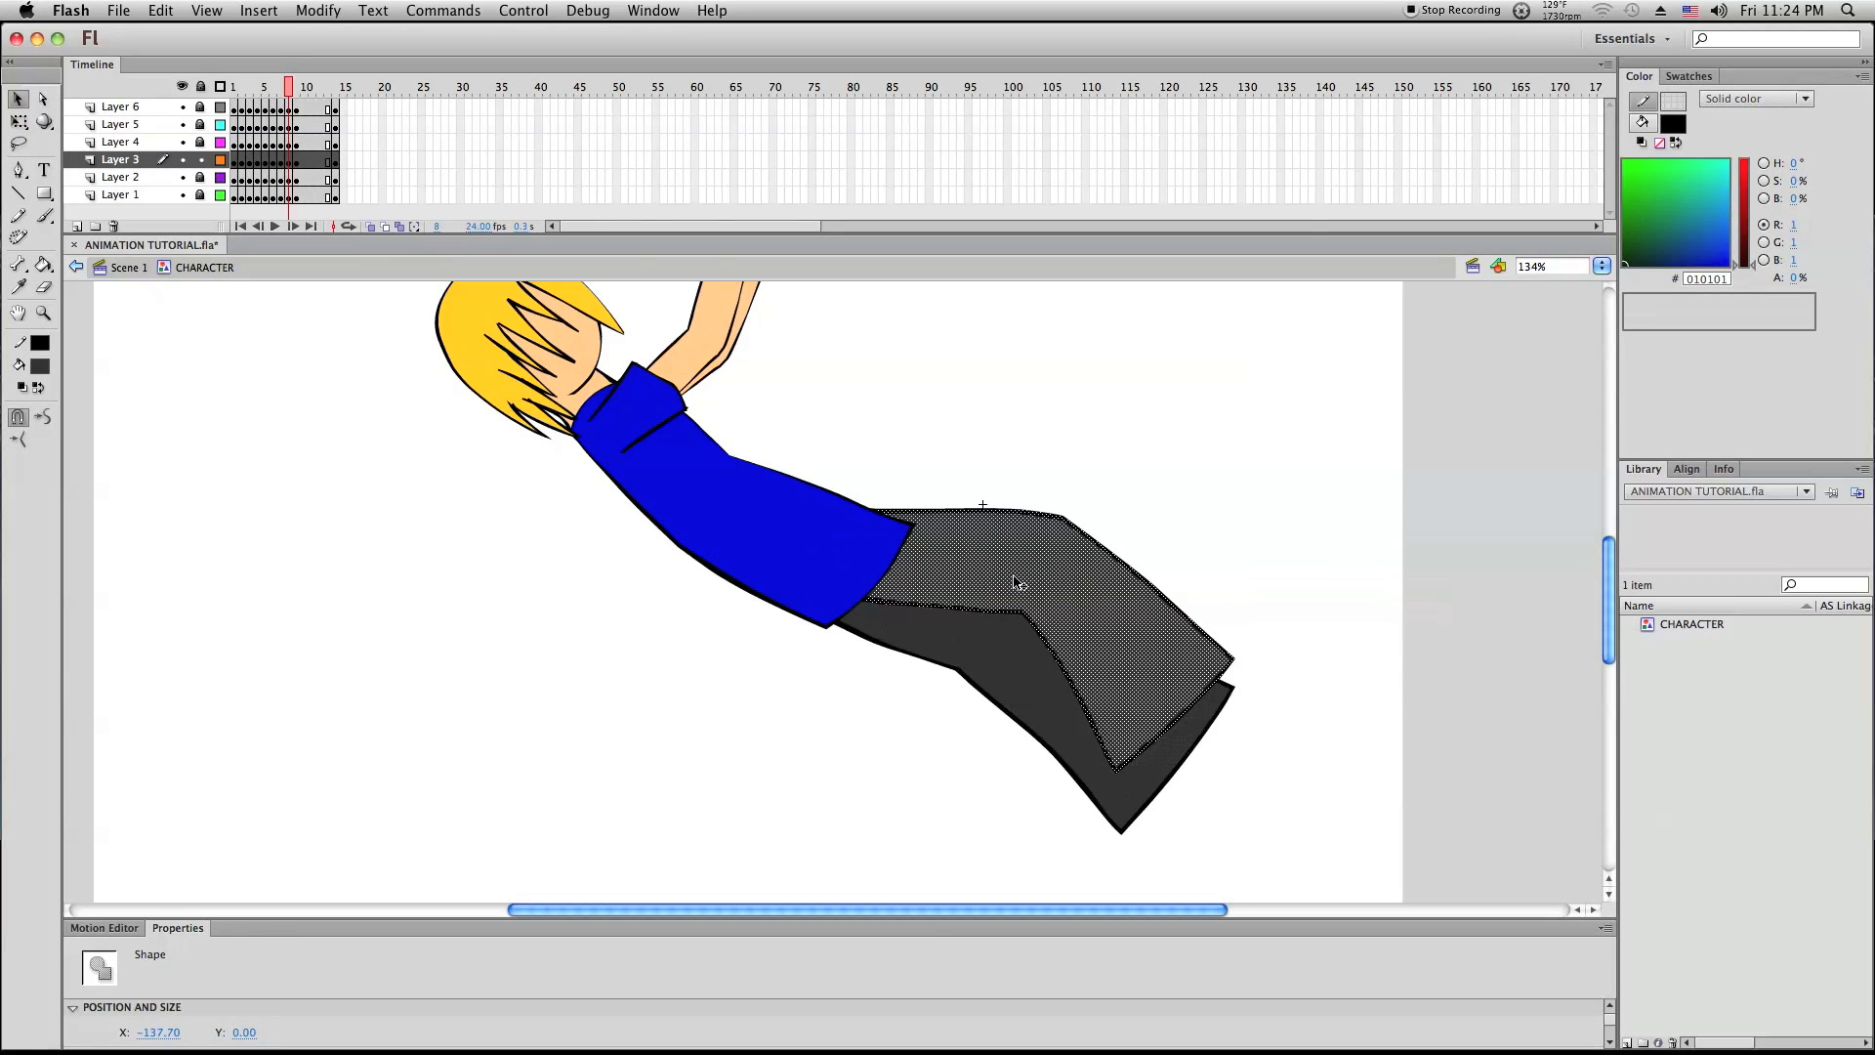
{"action": "left_click", "coordinate": [1148, 495]}
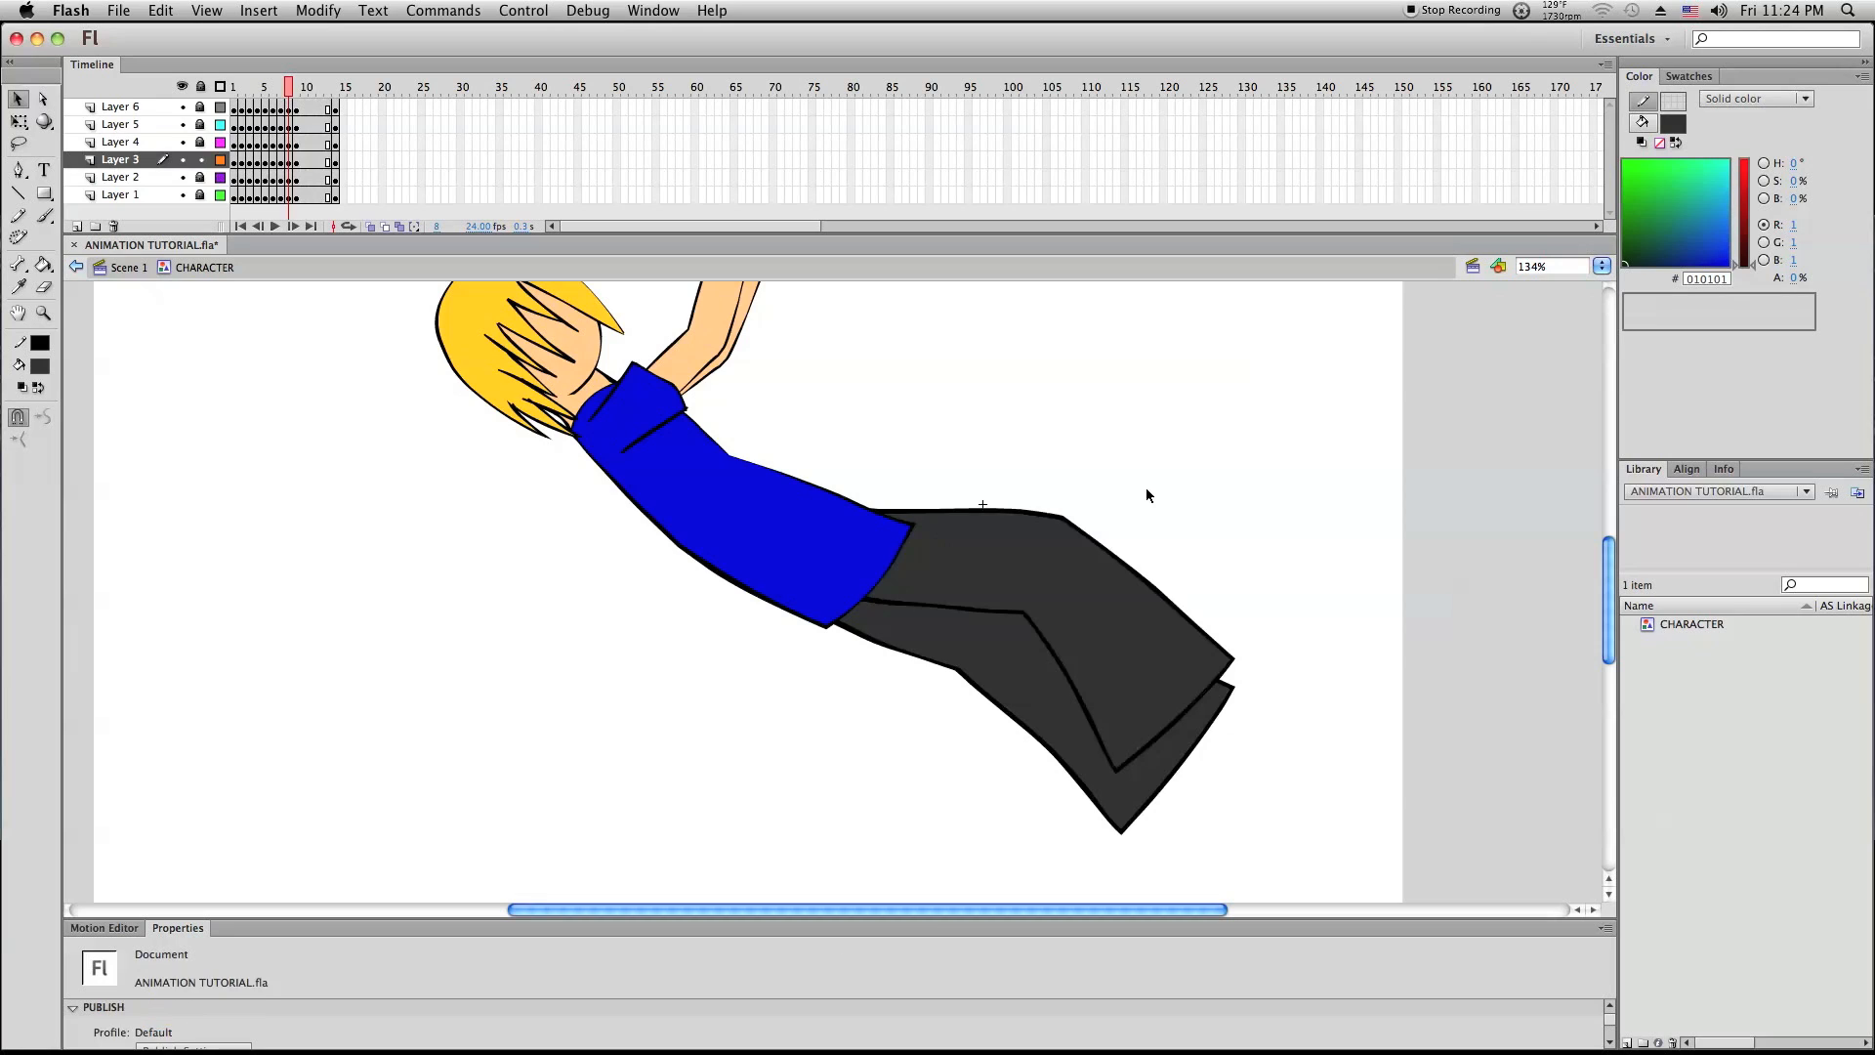
Unlock Layer 2 and make it the active layer for editing the rear leg
{"action": "left_click", "coordinate": [201, 178]}
{"action": "left_click", "coordinate": [134, 182]}
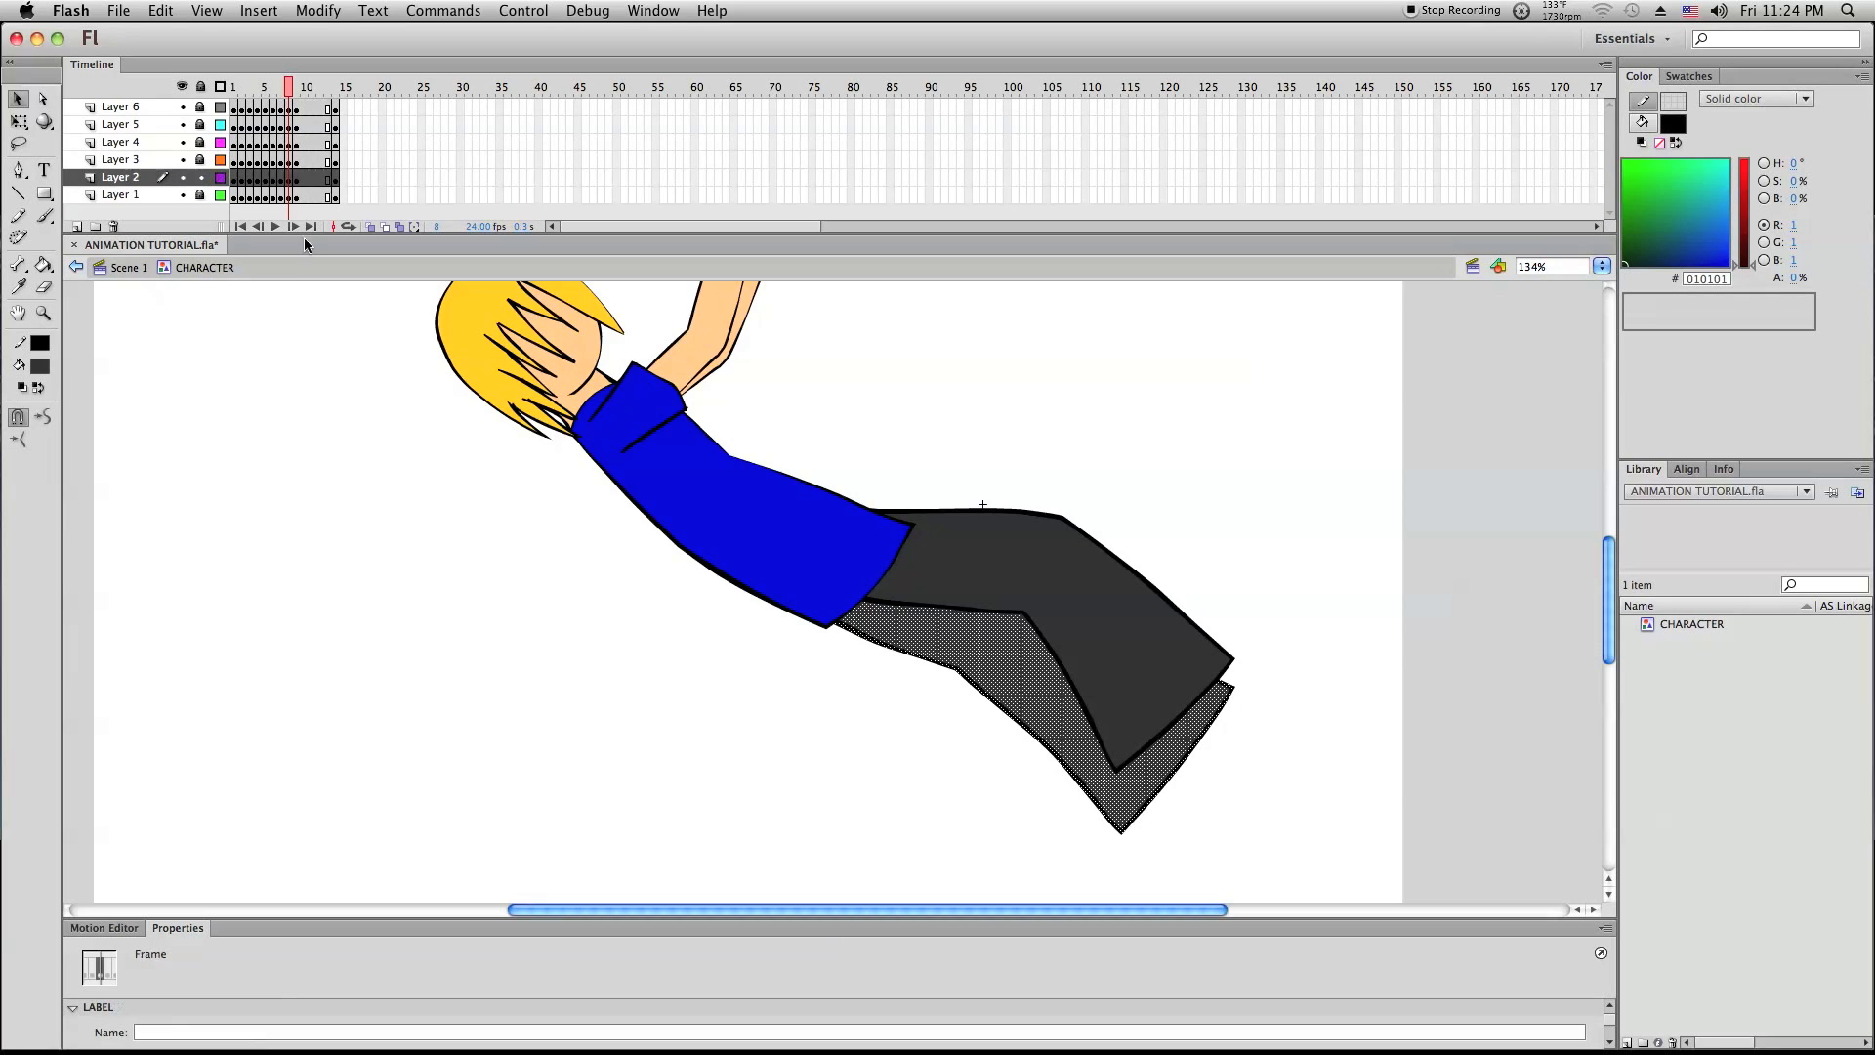
{"action": "left_click_drag", "start_coordinate": [1386, 579], "coordinate": [1020, 703]}
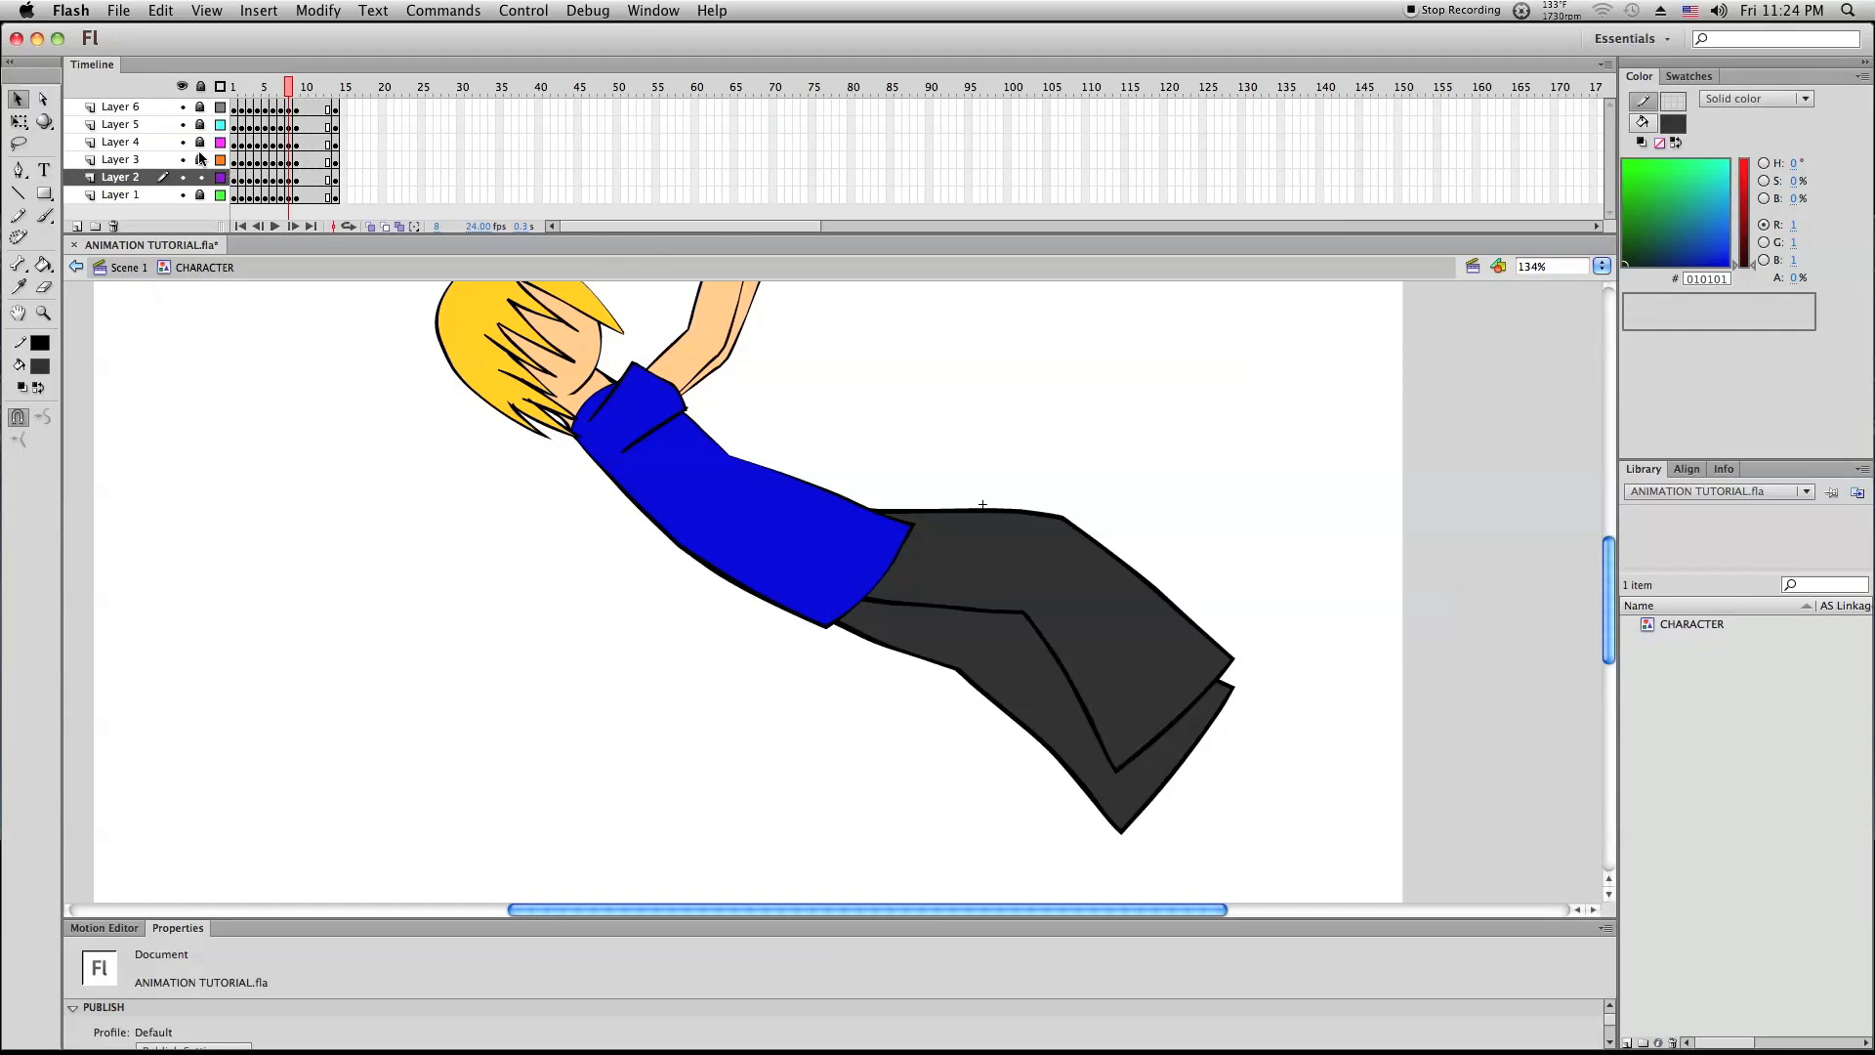
Temporarily hide Layers 3 to 6 to examine the rear leg's full shape and knee, and show them again
{"action": "left_click_drag", "start_coordinate": [182, 159], "coordinate": [181, 107]}
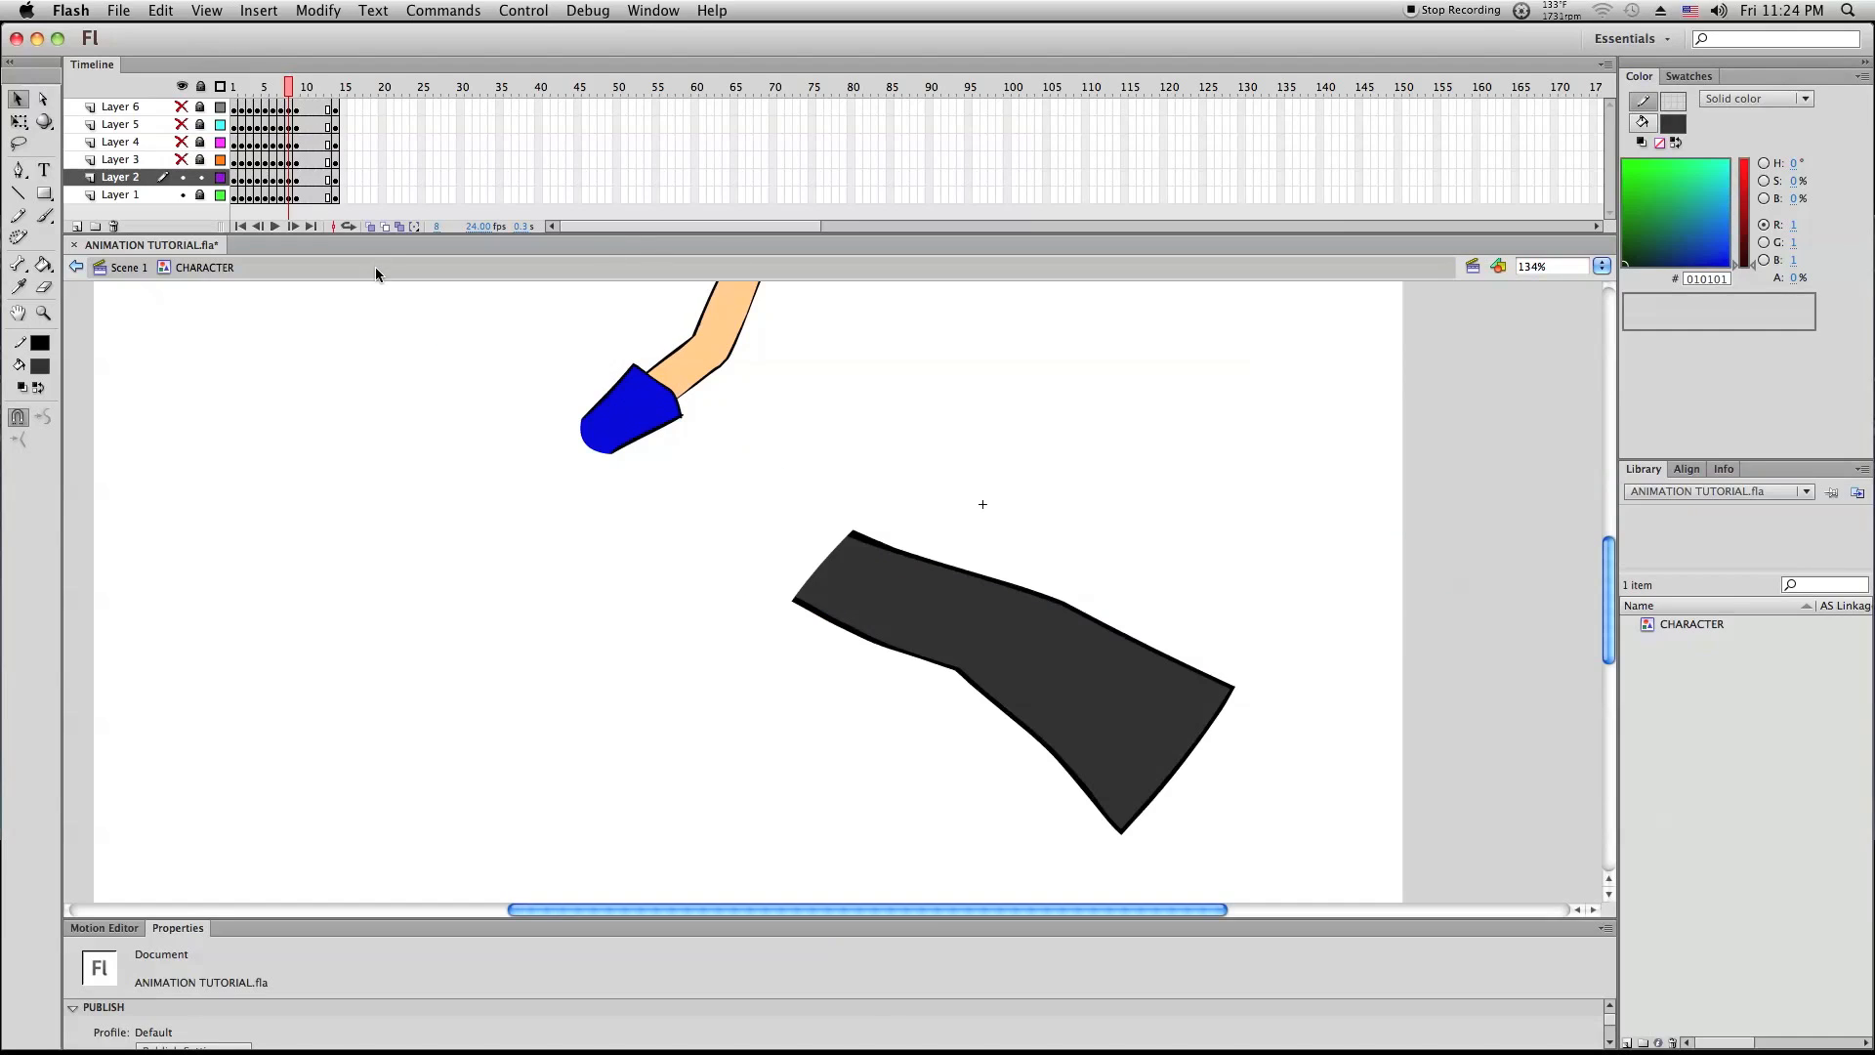
{"action": "left_click_drag", "start_coordinate": [965, 674], "coordinate": [984, 672]}
{"action": "left_click", "coordinate": [43, 313]}
{"action": "left_click_drag", "start_coordinate": [729, 483], "coordinate": [1550, 903]}
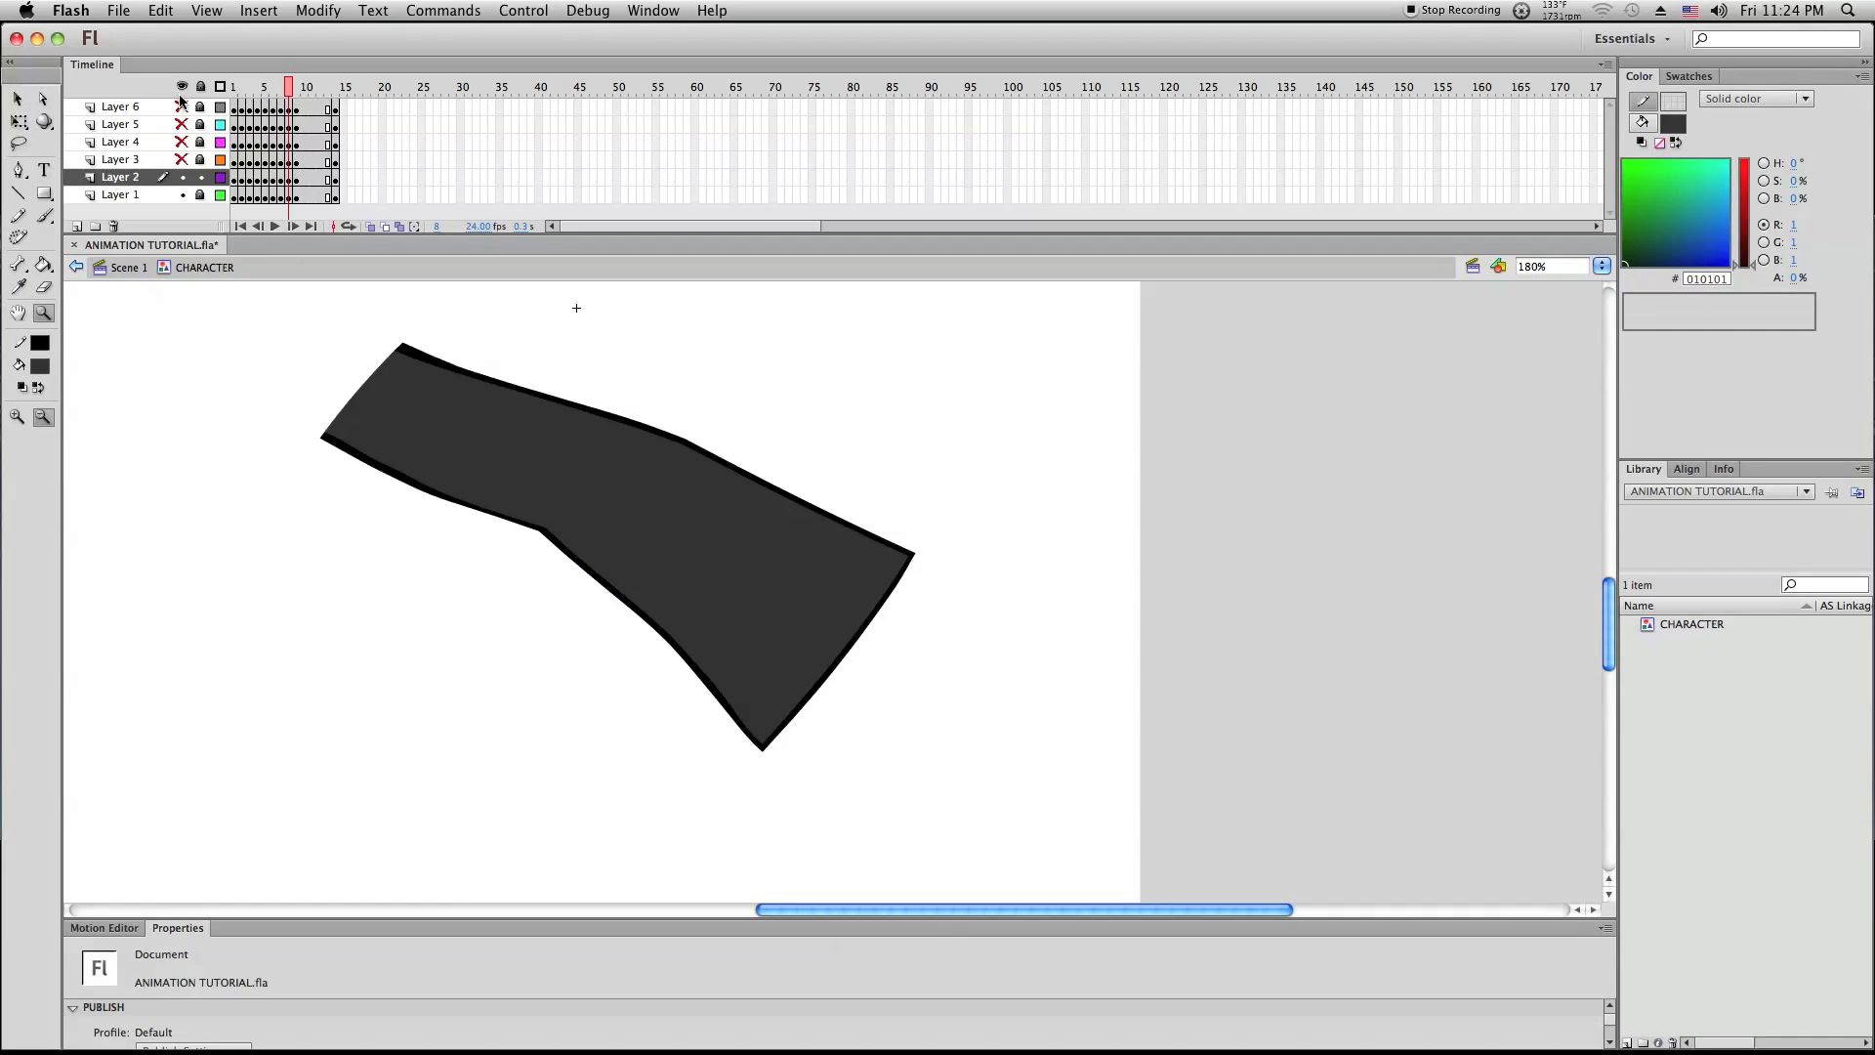
{"action": "left_click_drag", "start_coordinate": [181, 102], "coordinate": [182, 194]}
Rotate the lower half of the rear leg clockwise and move it back against its thigh at the knee
{"action": "scroll", "coordinate": [264, 438], "scroll_direction": "up", "scroll_amount": 2}
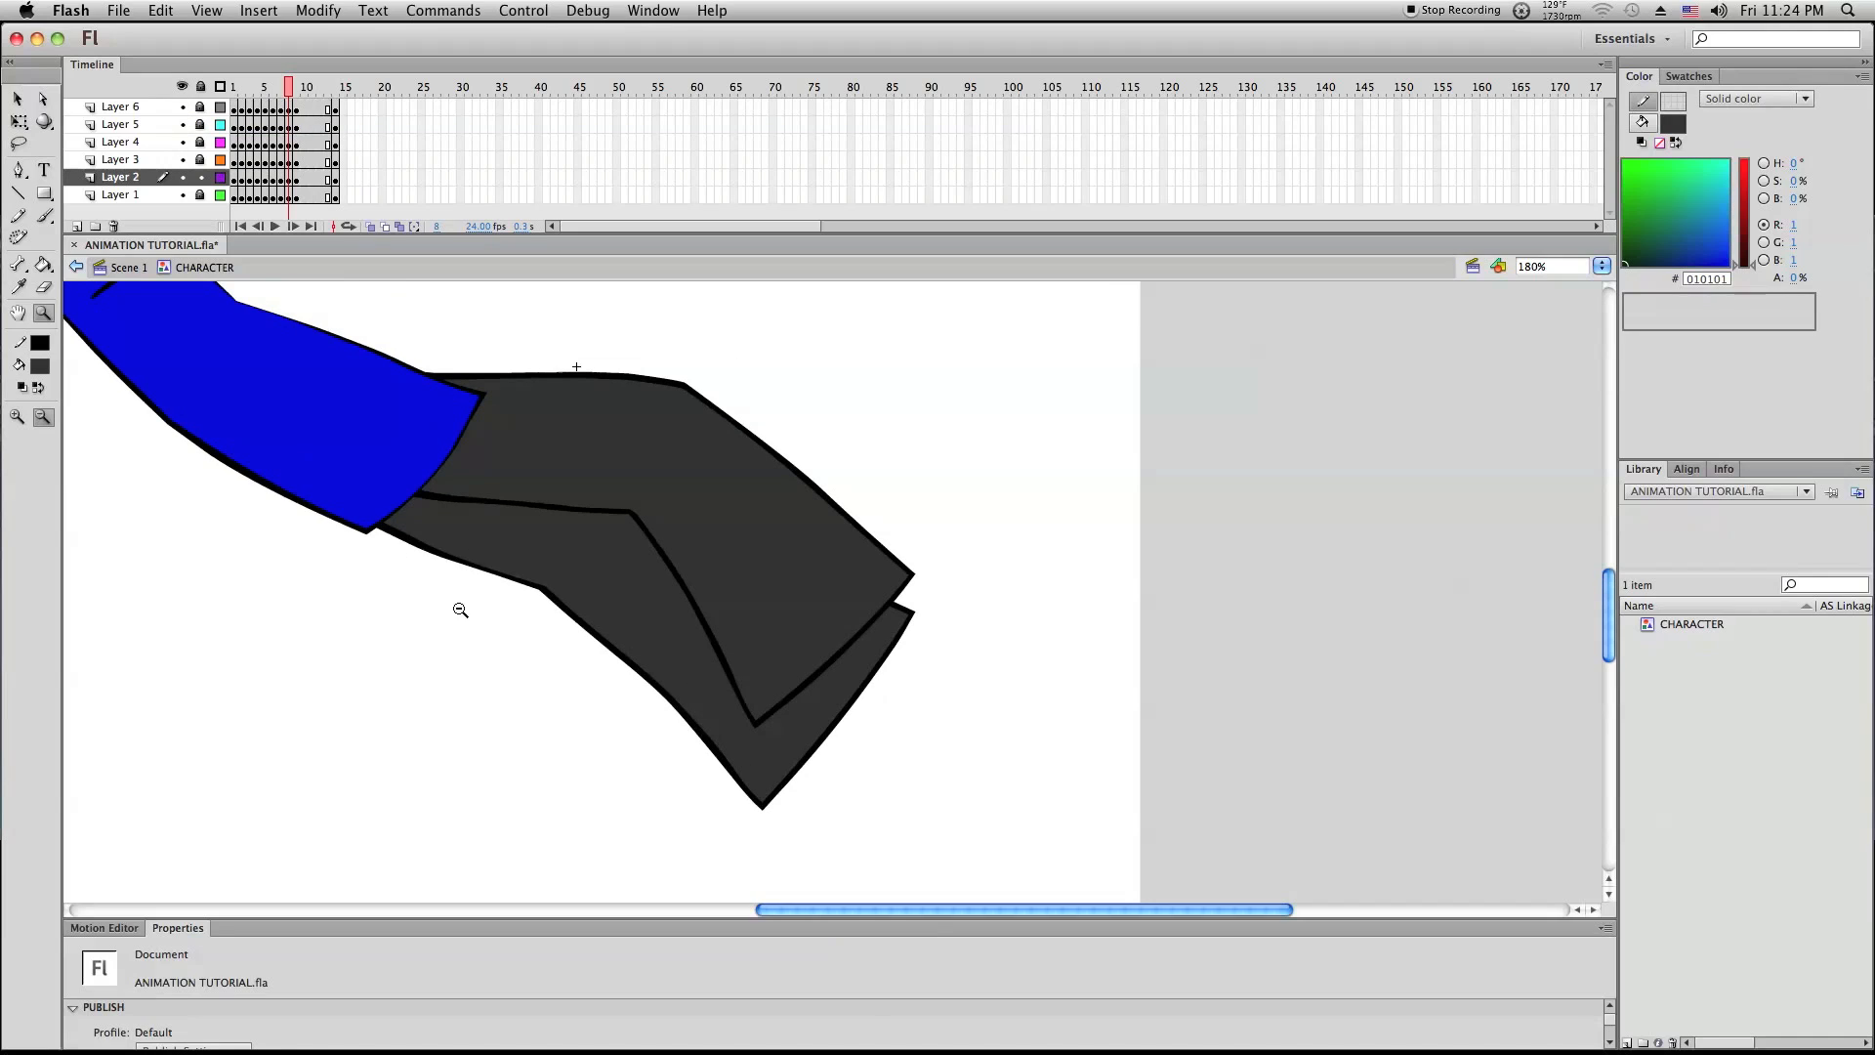
{"action": "left_click", "coordinate": [18, 122]}
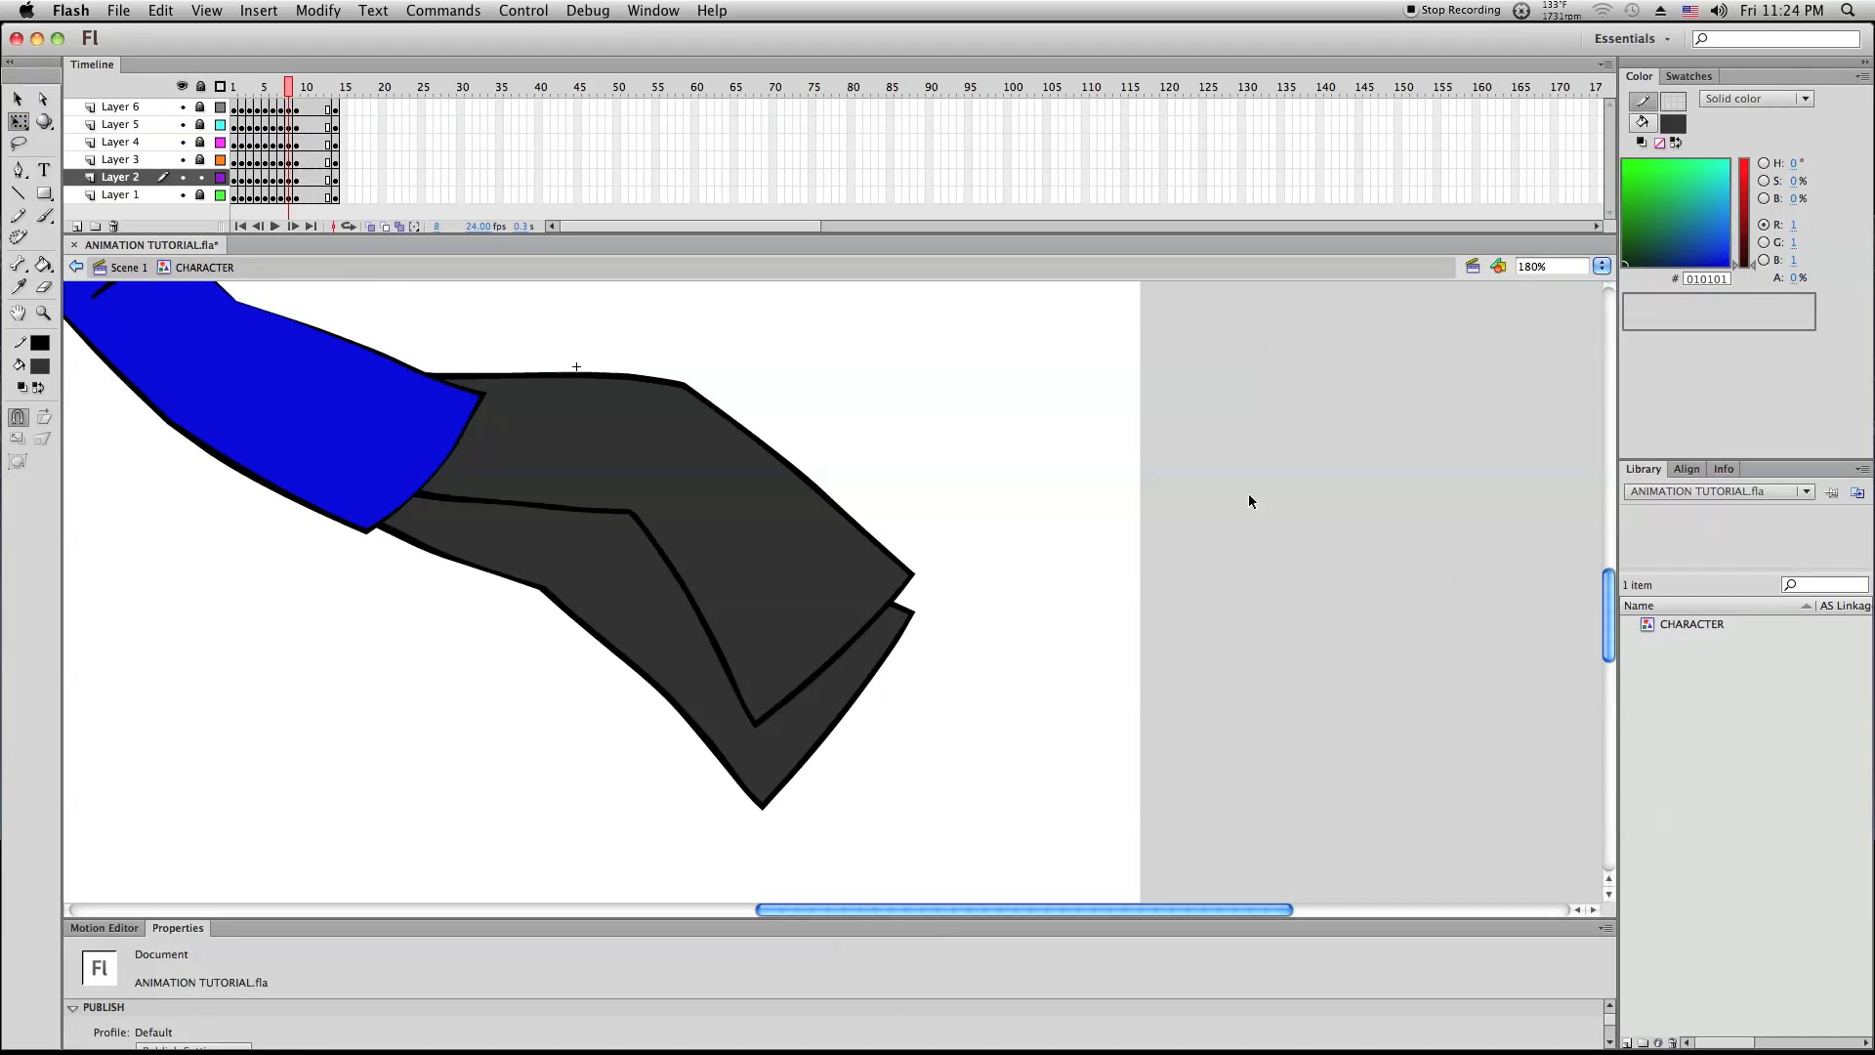
{"action": "left_click_drag", "start_coordinate": [1112, 378], "coordinate": [1090, 419]}
{"action": "mouse_move", "coordinate": [1054, 874]}
{"action": "left_mouse_down"}
{"action": "mouse_move", "coordinate": [1023, 790]}
{"action": "mouse_move", "coordinate": [625, 215]}
{"action": "mouse_move", "coordinate": [541, 192]}
{"action": "left_mouse_up"}
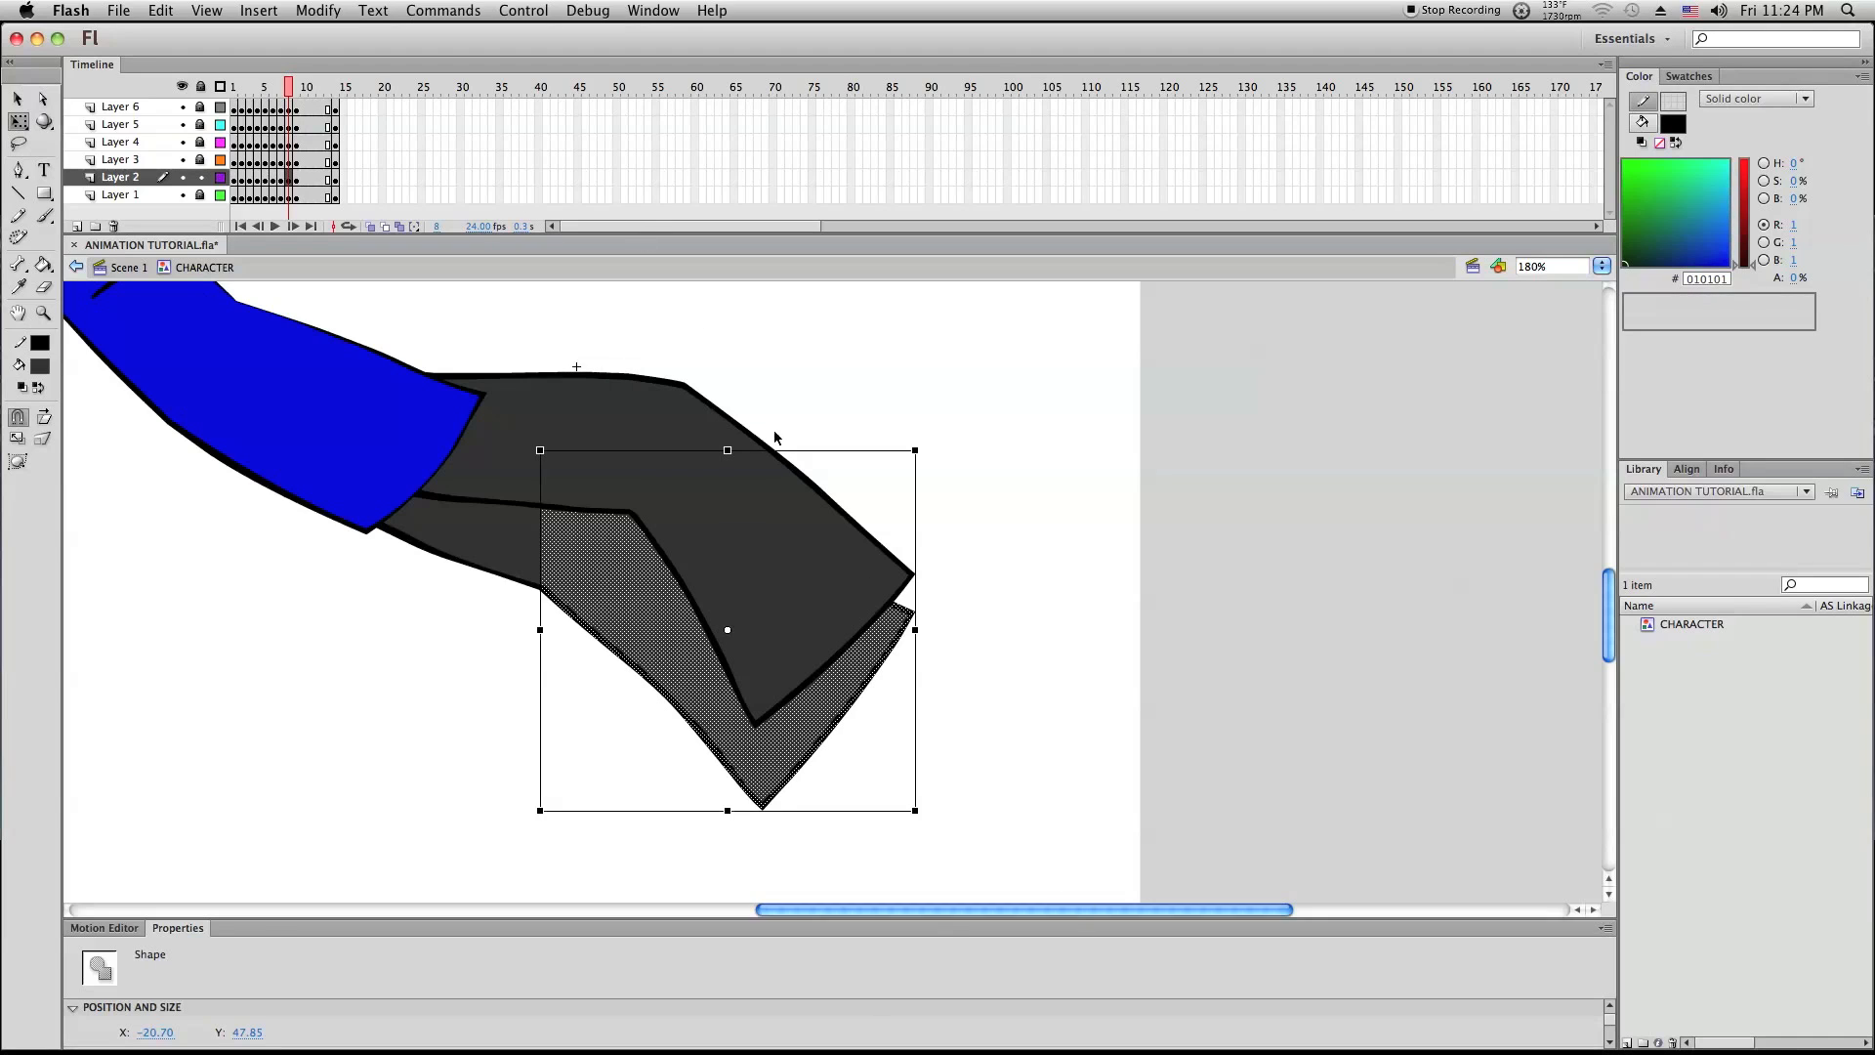
{"action": "left_click_drag", "start_coordinate": [949, 448], "coordinate": [977, 488]}
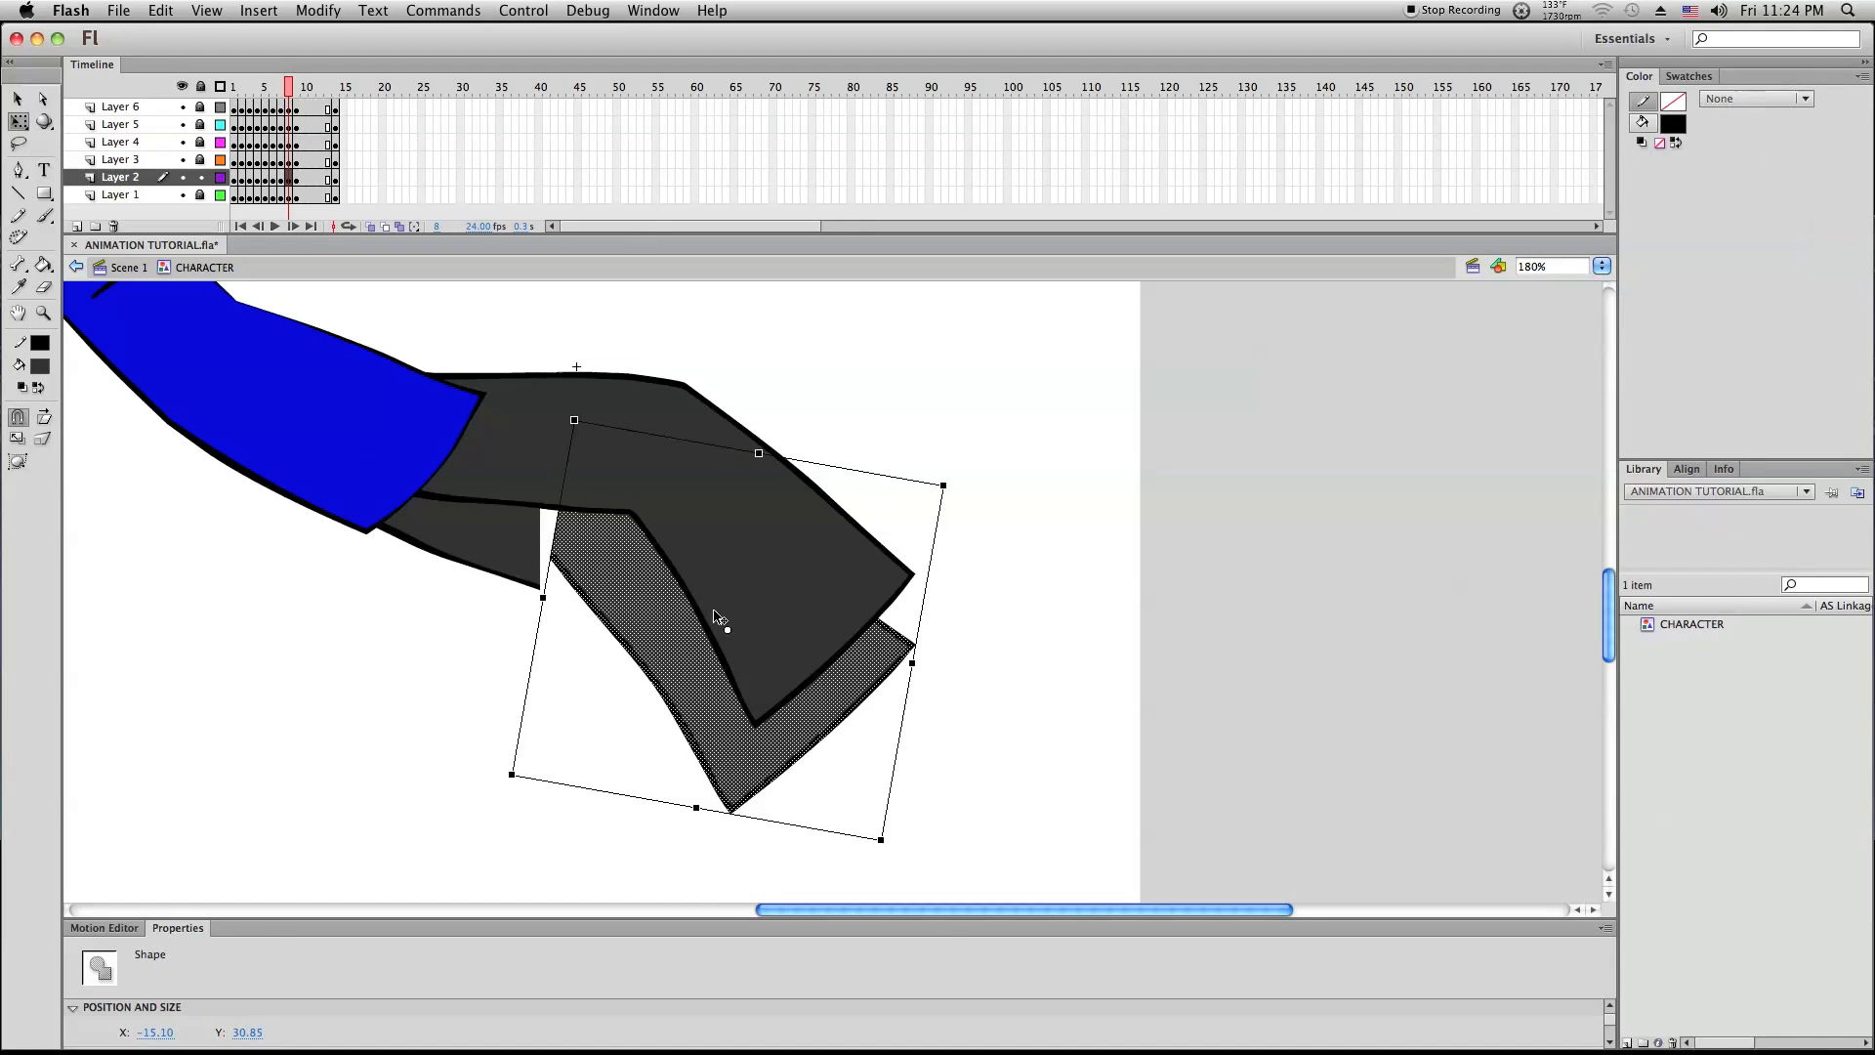
{"action": "mouse_move", "coordinate": [695, 615]}
{"action": "left_mouse_down"}
{"action": "mouse_move", "coordinate": [617, 615]}
{"action": "mouse_move", "coordinate": [645, 618]}
{"action": "left_mouse_up"}
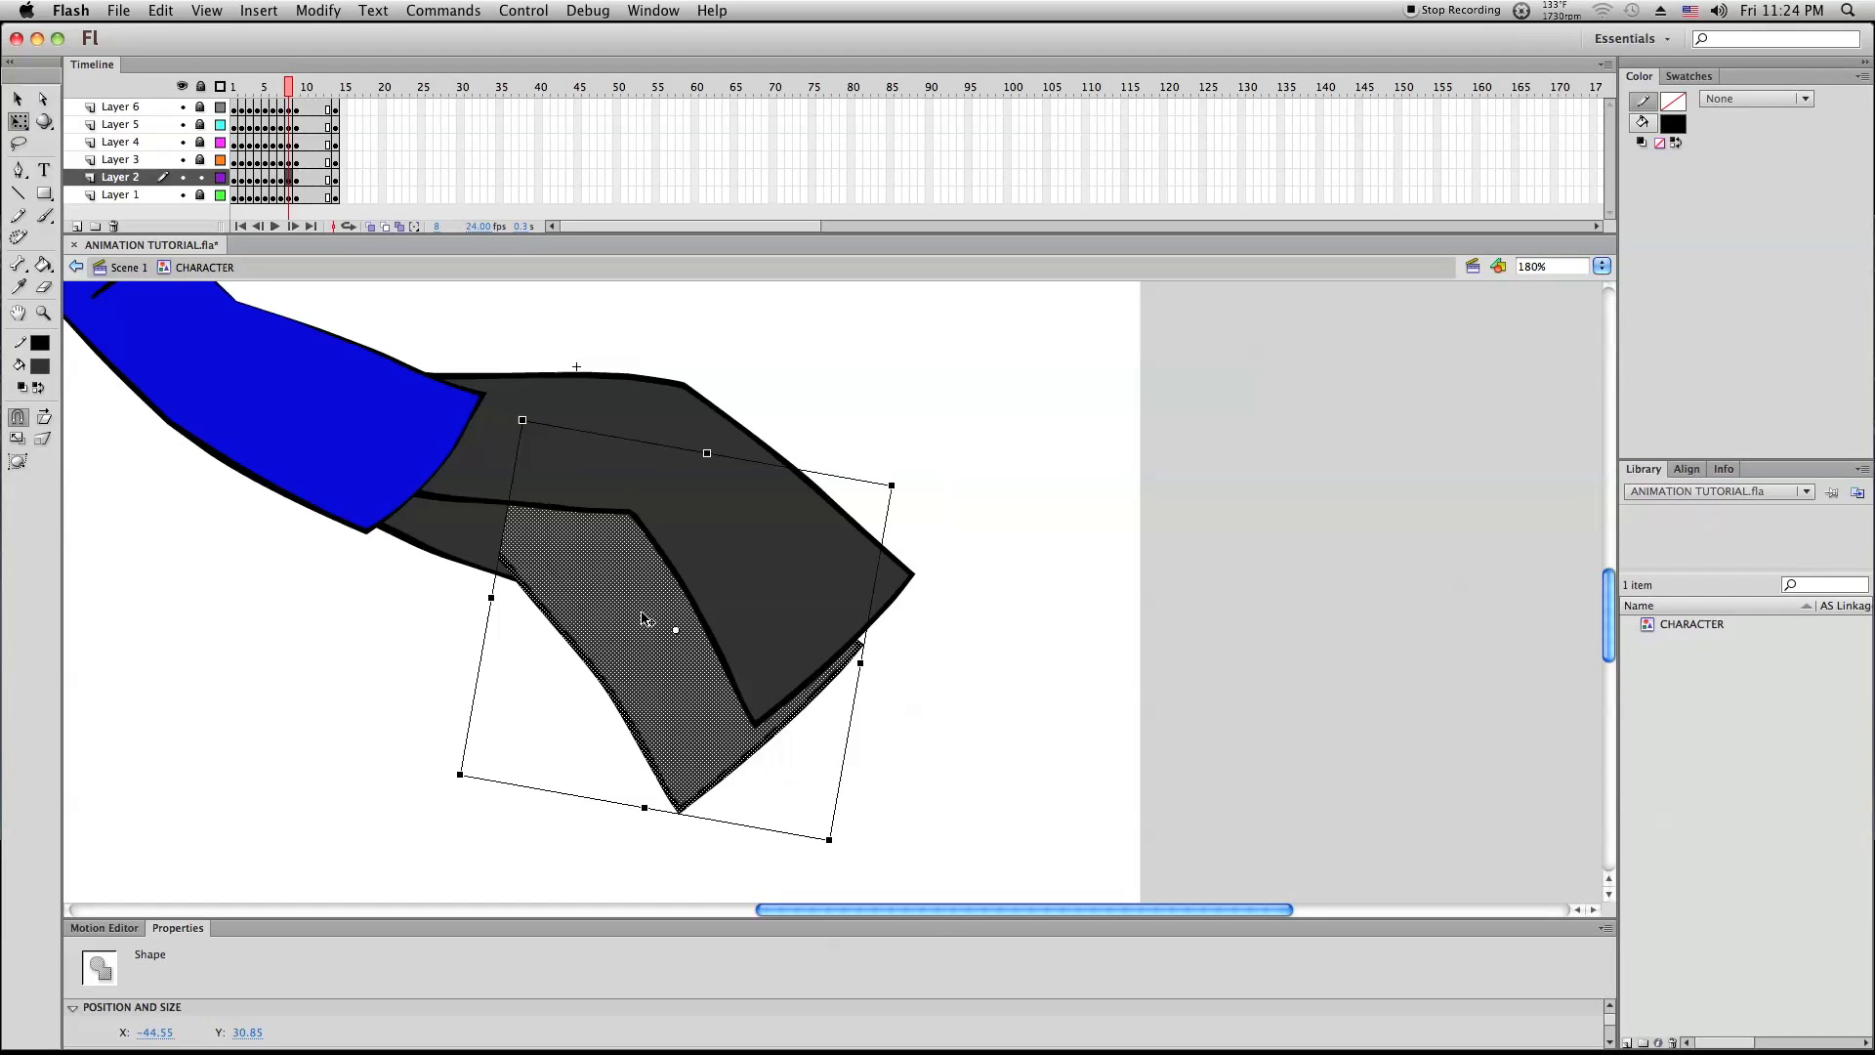
{"action": "left_click", "coordinate": [494, 644]}
Draw a short straight line across the rear leg's outline at the knee, where the lower leg meets the thigh
{"action": "scroll", "coordinate": [488, 636], "scroll_direction": "up", "scroll_amount": 3}
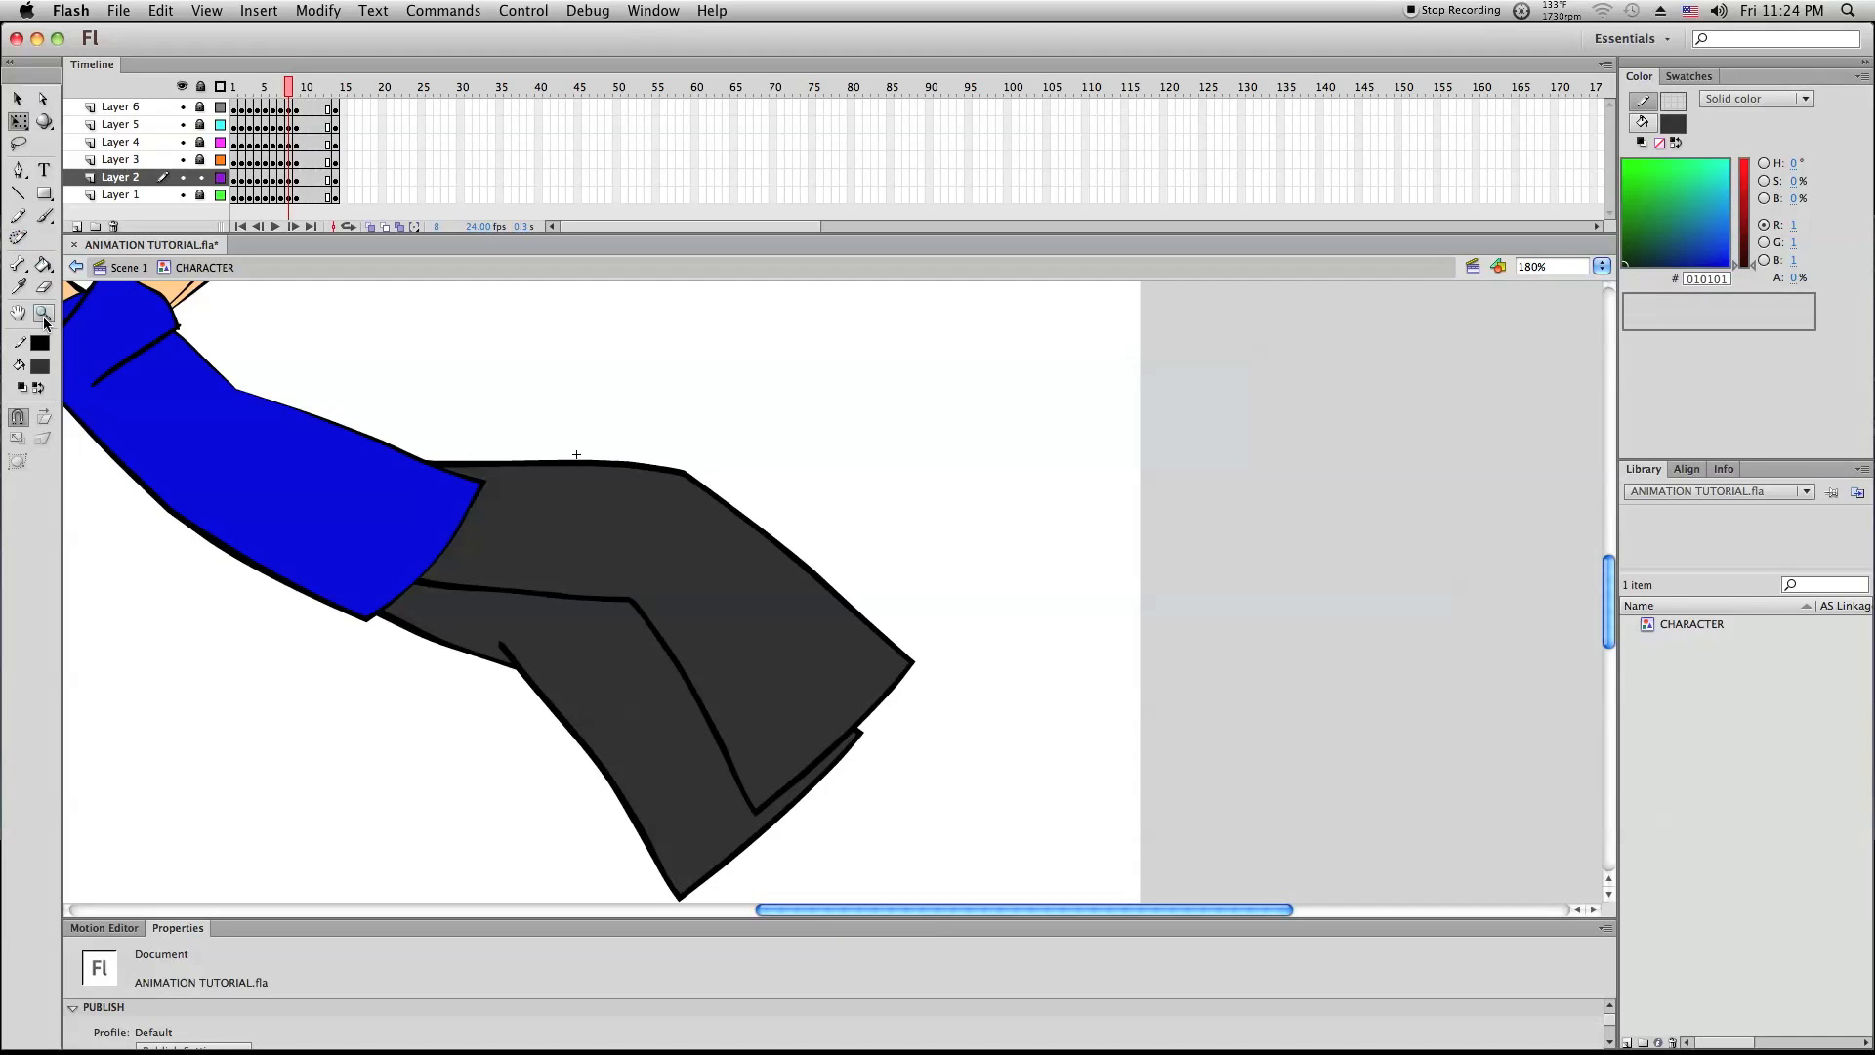
{"action": "left_click", "coordinate": [43, 312]}
{"action": "left_click_drag", "start_coordinate": [231, 532], "coordinate": [793, 729]}
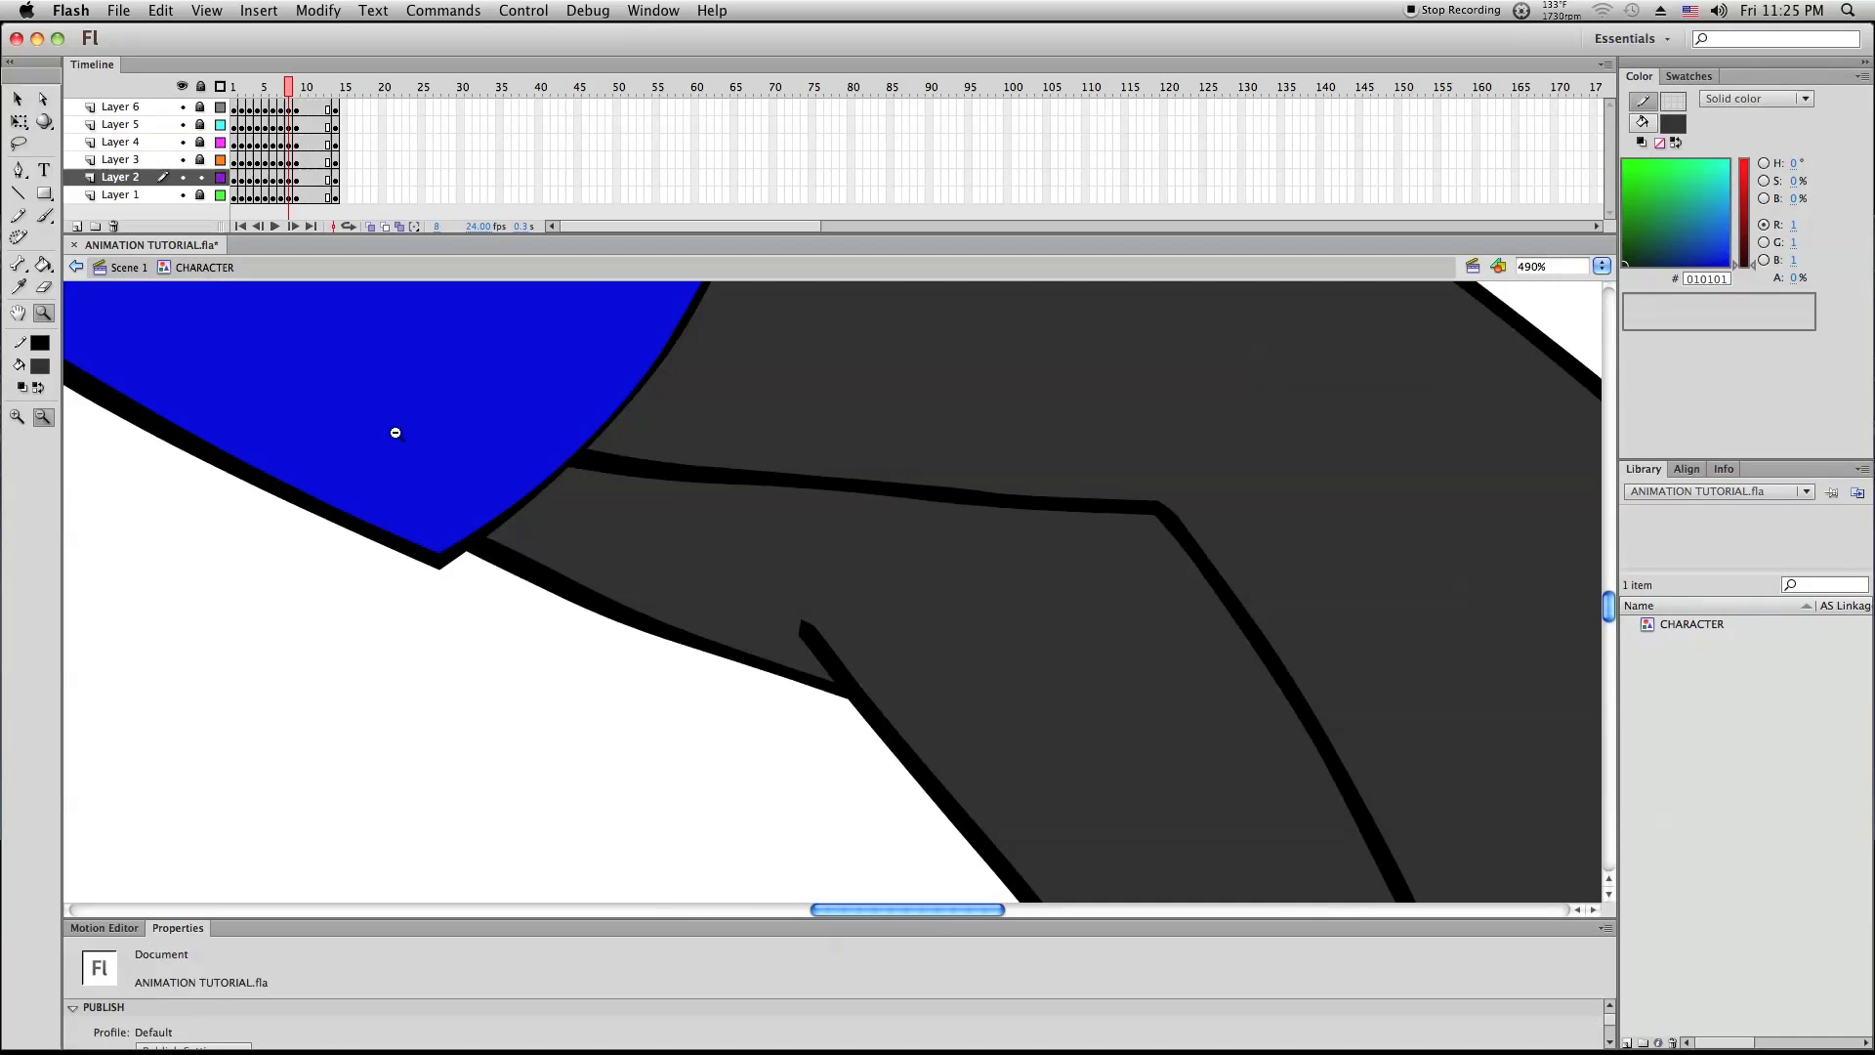
{"action": "left_click", "coordinate": [16, 193]}
{"action": "left_click_drag", "start_coordinate": [834, 683], "coordinate": [878, 689]}
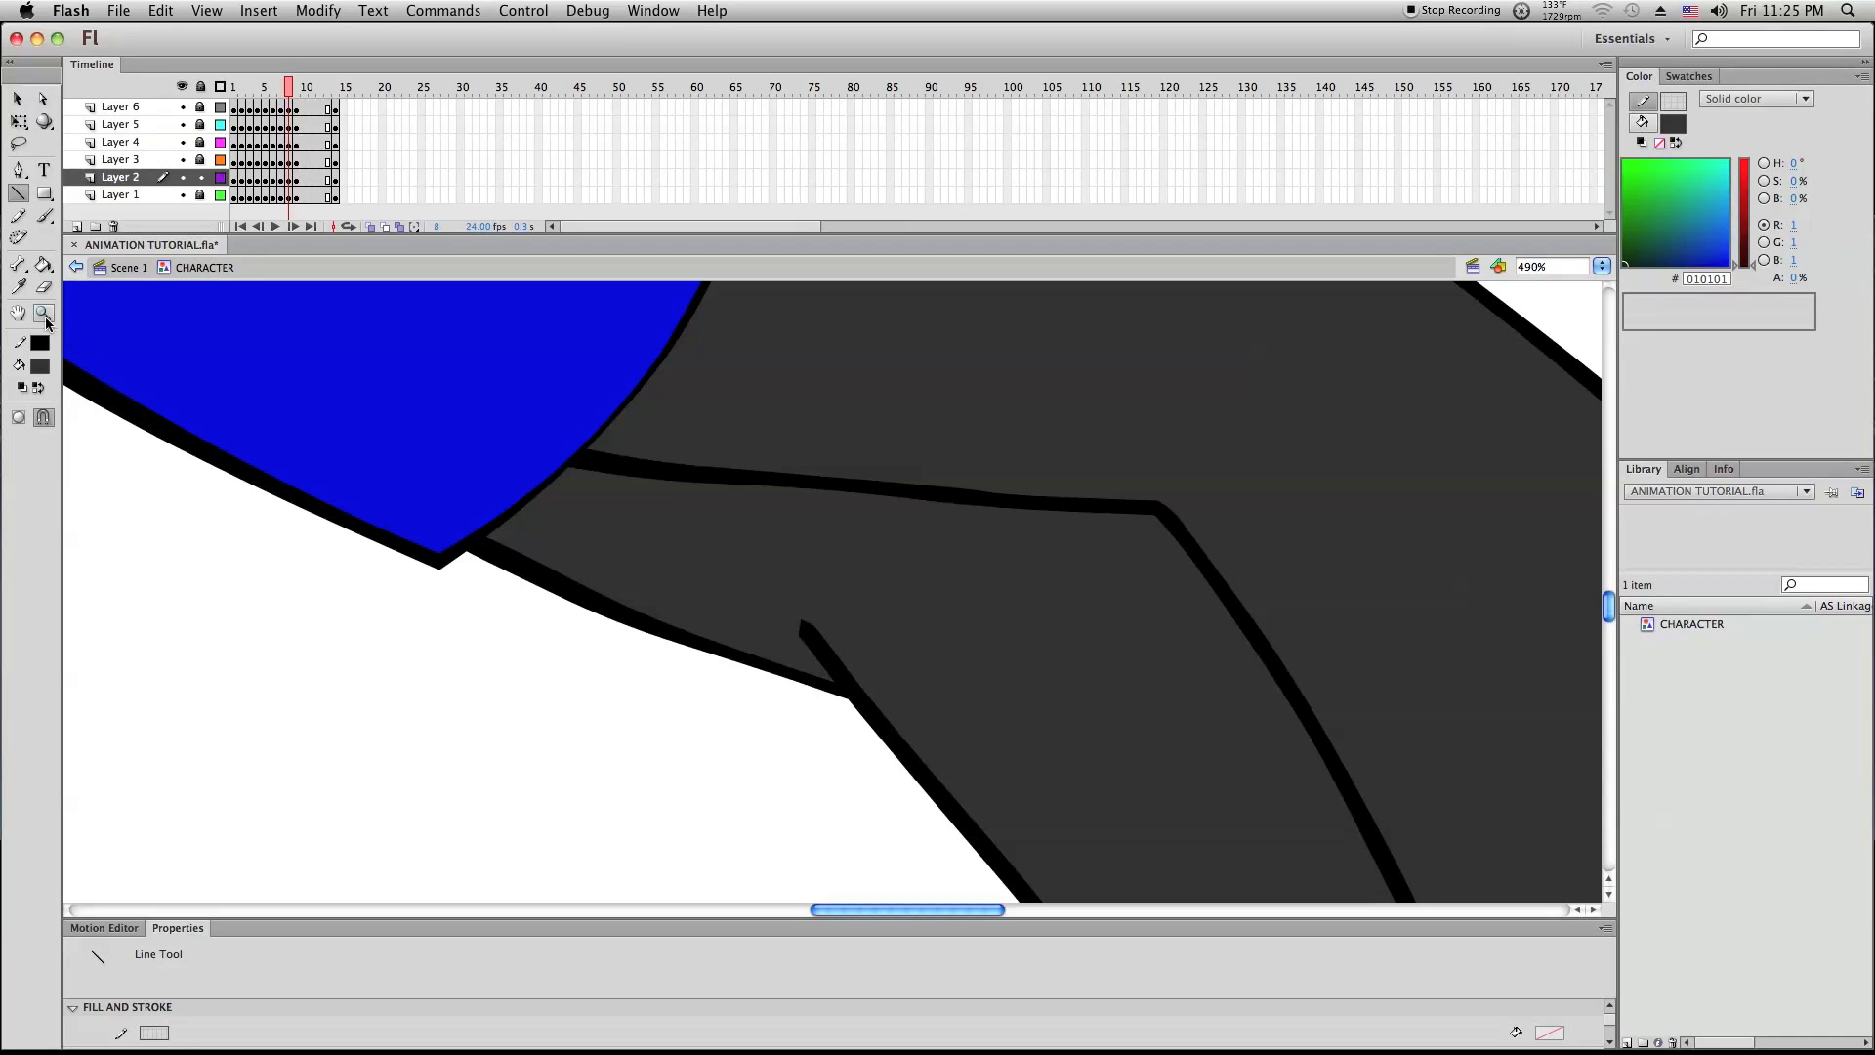
Delete the stray outline end inside the rear knee and the leftover line tip outside it
{"action": "left_click", "coordinate": [17, 286]}
{"action": "left_click", "coordinate": [704, 568]}
{"action": "left_click", "coordinate": [808, 636]}
{"action": "left_click", "coordinate": [18, 99]}
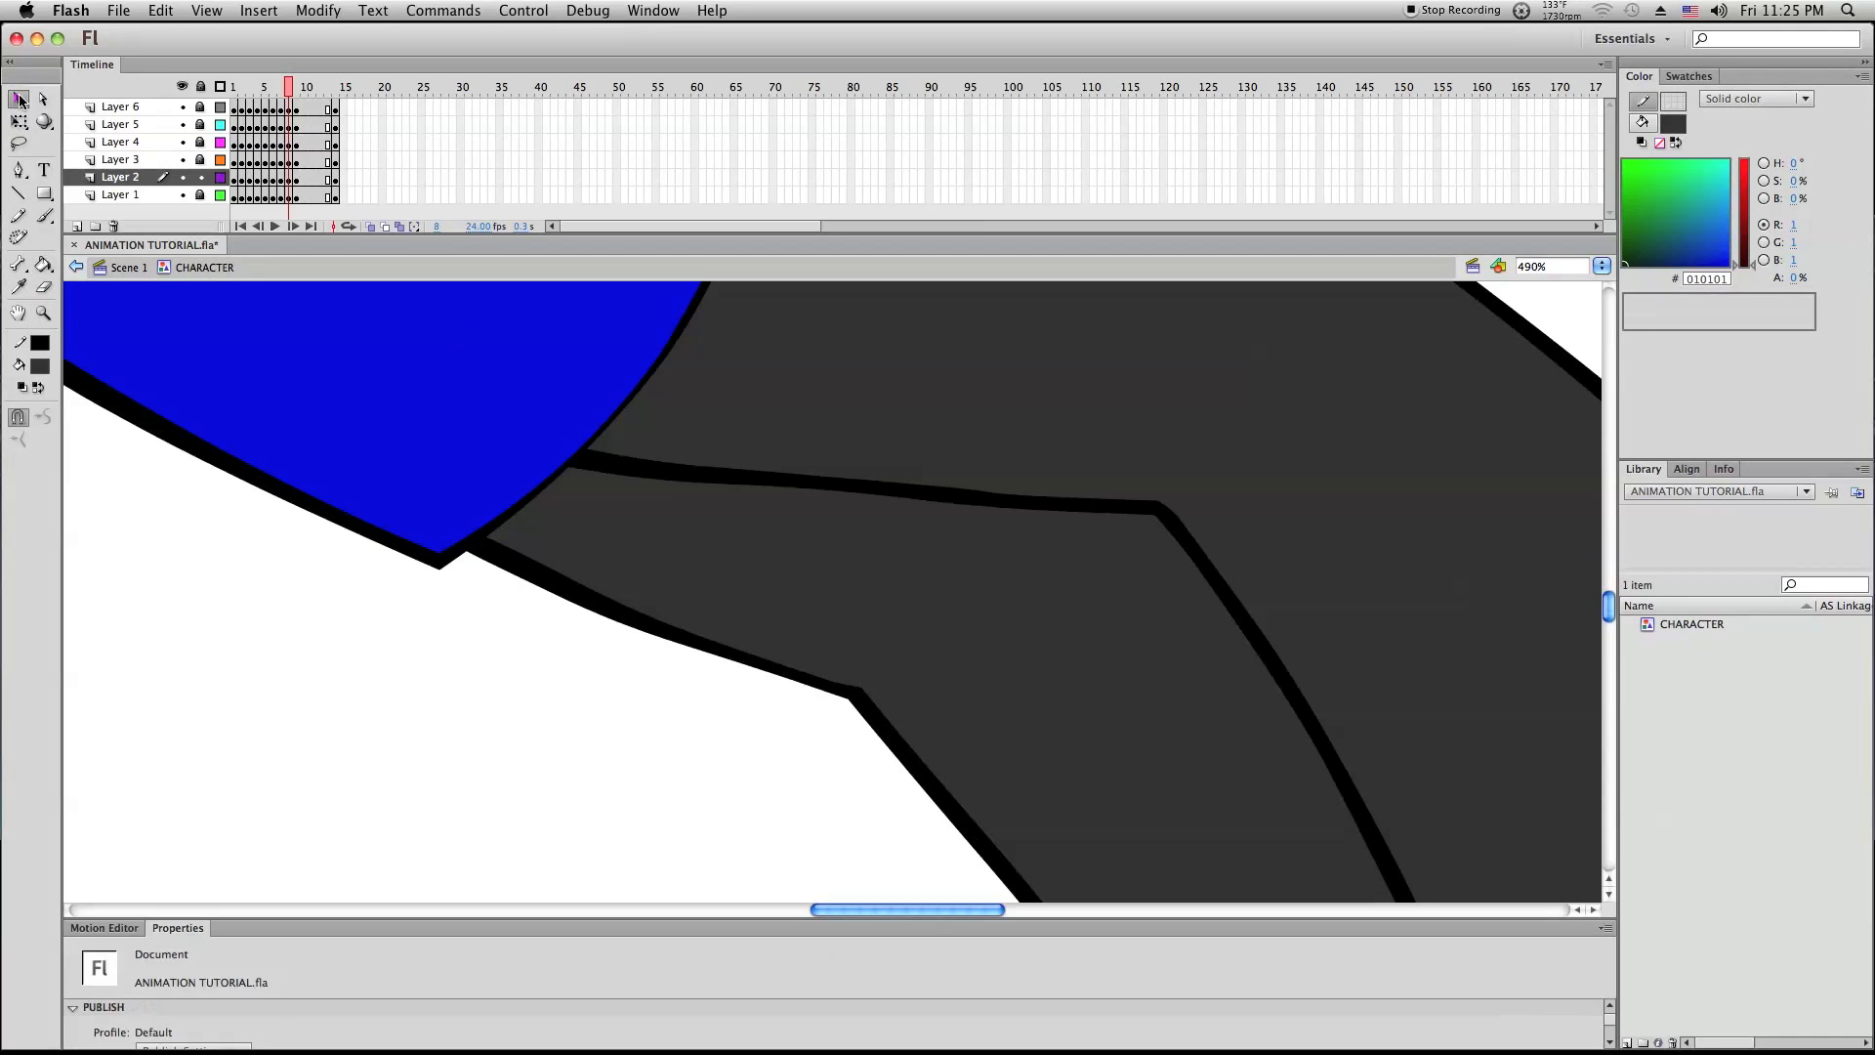
{"action": "left_click", "coordinate": [868, 692]}
{"action": "key", "text": "Delete"}
Unlock only Layer 4, keeping the other layers locked, and make it the active layer for editing the shirt
{"action": "left_click", "coordinate": [43, 313]}
{"action": "left_click", "coordinate": [469, 447], "text": "alt"}
{"action": "left_click", "coordinate": [469, 448], "text": "alt"}
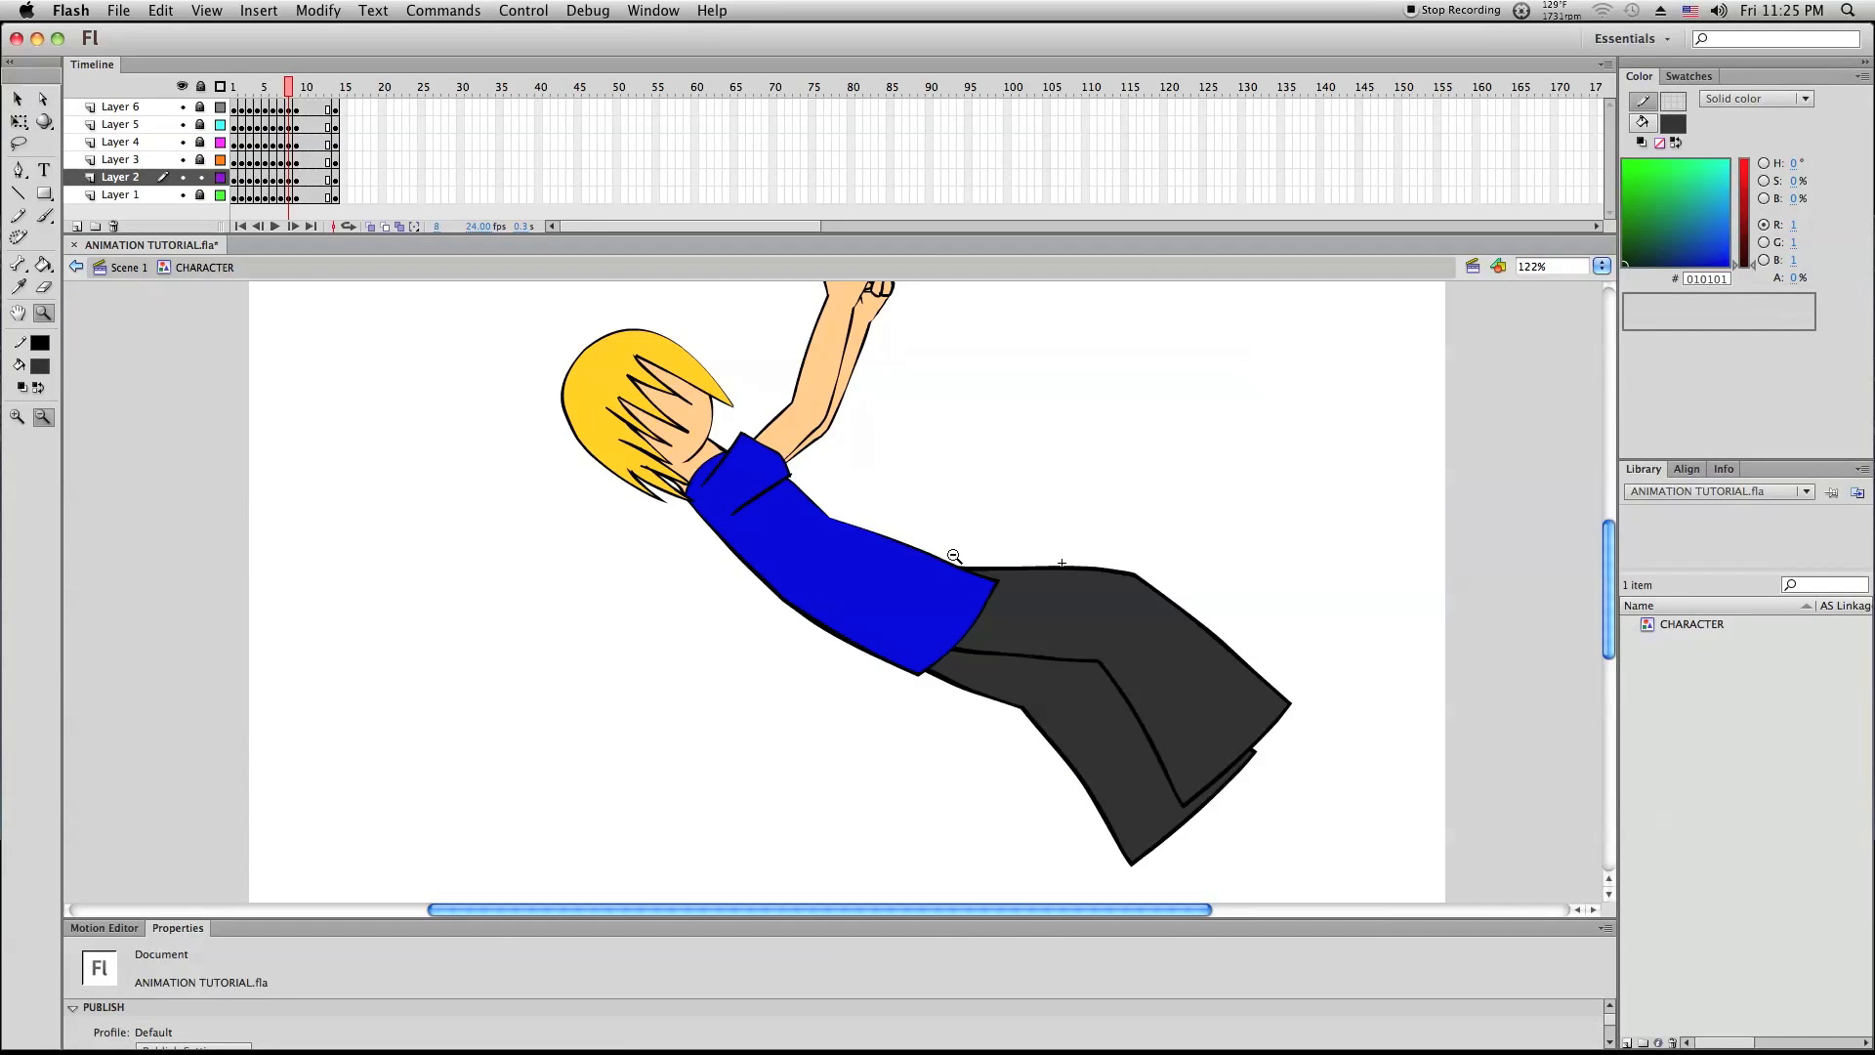
{"action": "left_click_drag", "start_coordinate": [701, 484], "coordinate": [1101, 649]}
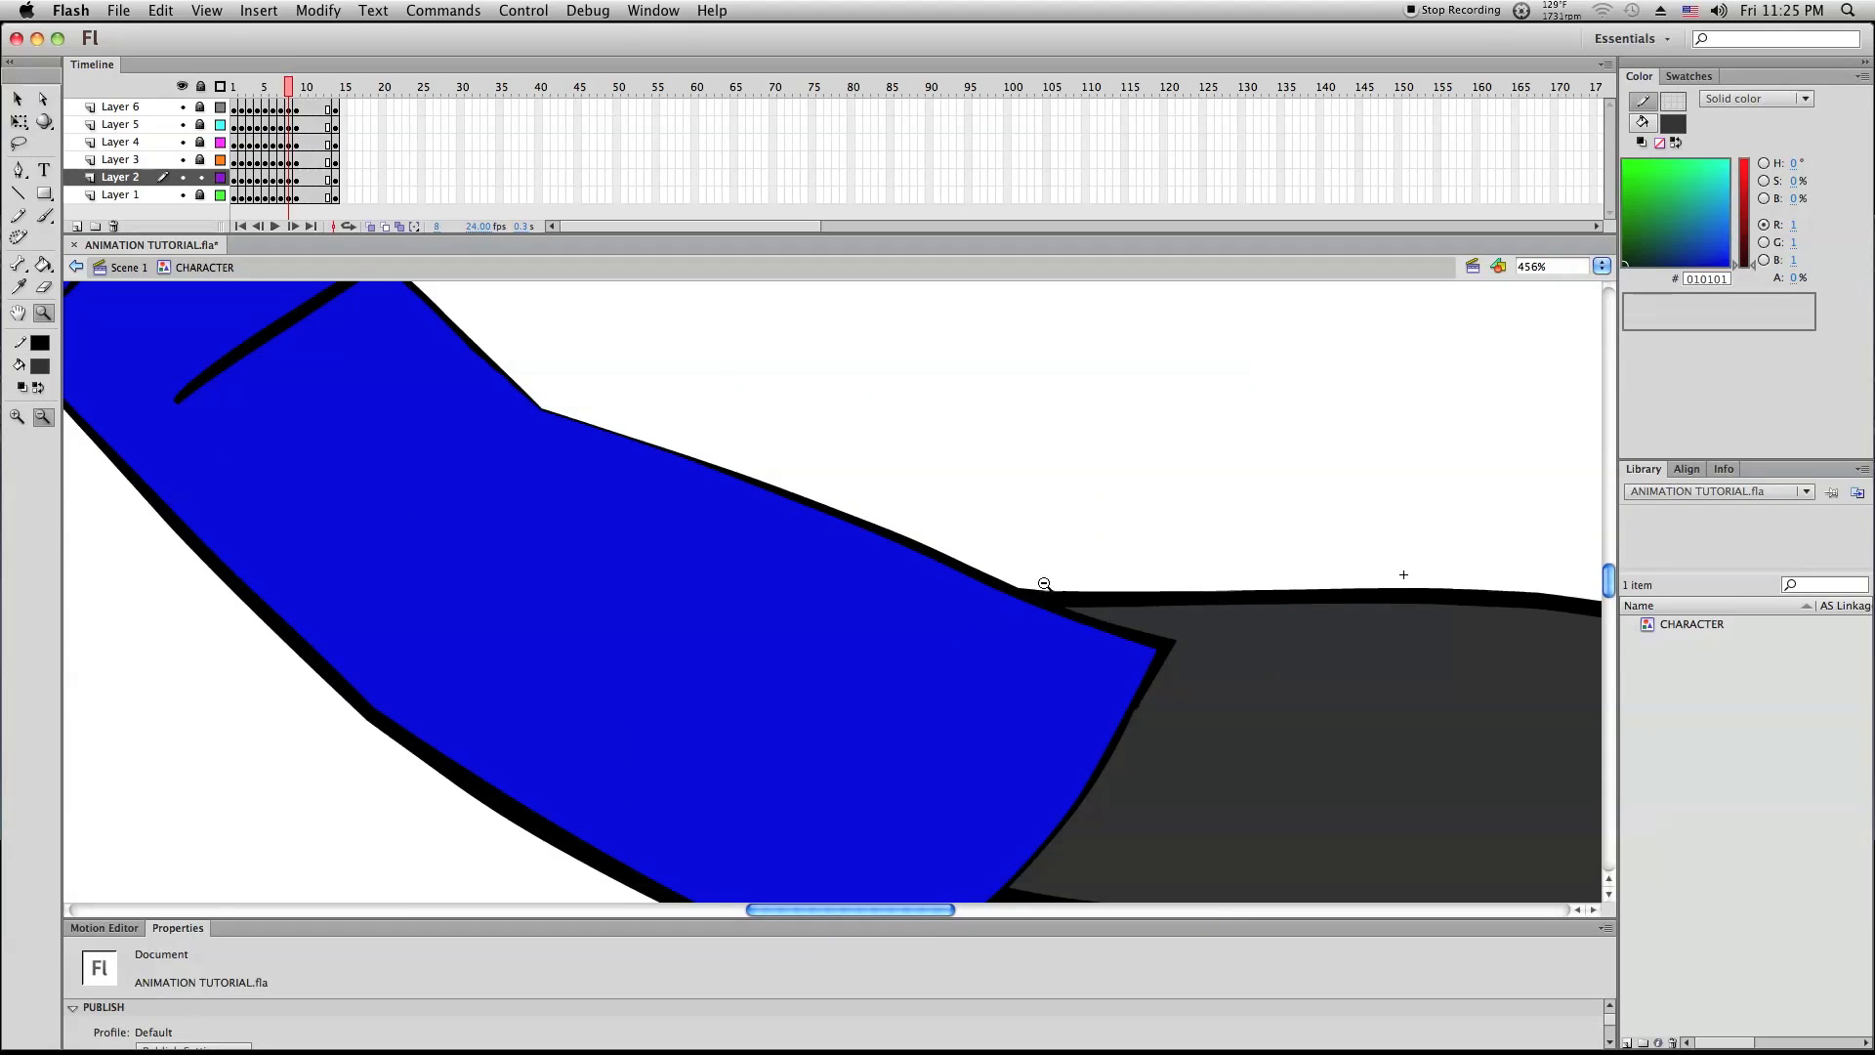
{"action": "left_click", "coordinate": [18, 99]}
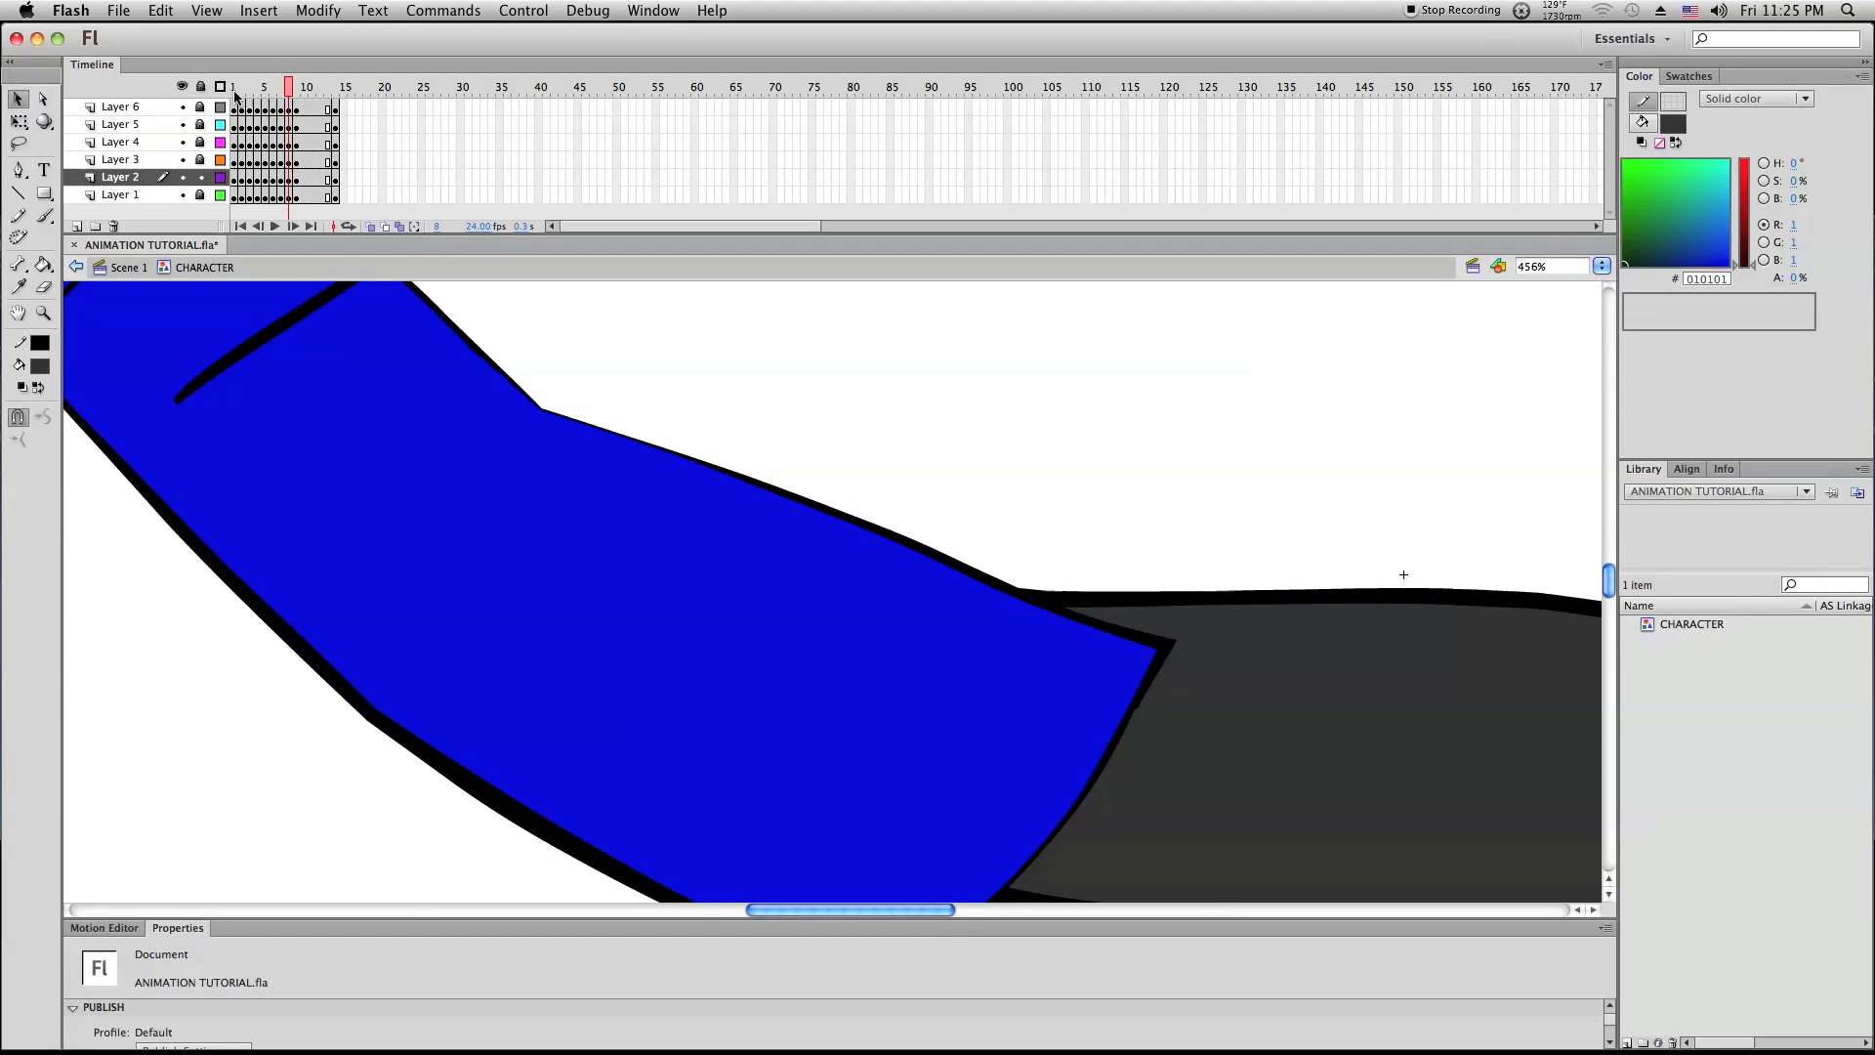
{"action": "left_click", "coordinate": [201, 86]}
{"action": "left_click", "coordinate": [200, 86]}
{"action": "left_click", "coordinate": [200, 86]}
{"action": "left_click", "coordinate": [200, 142]}
{"action": "left_click", "coordinate": [129, 148]}
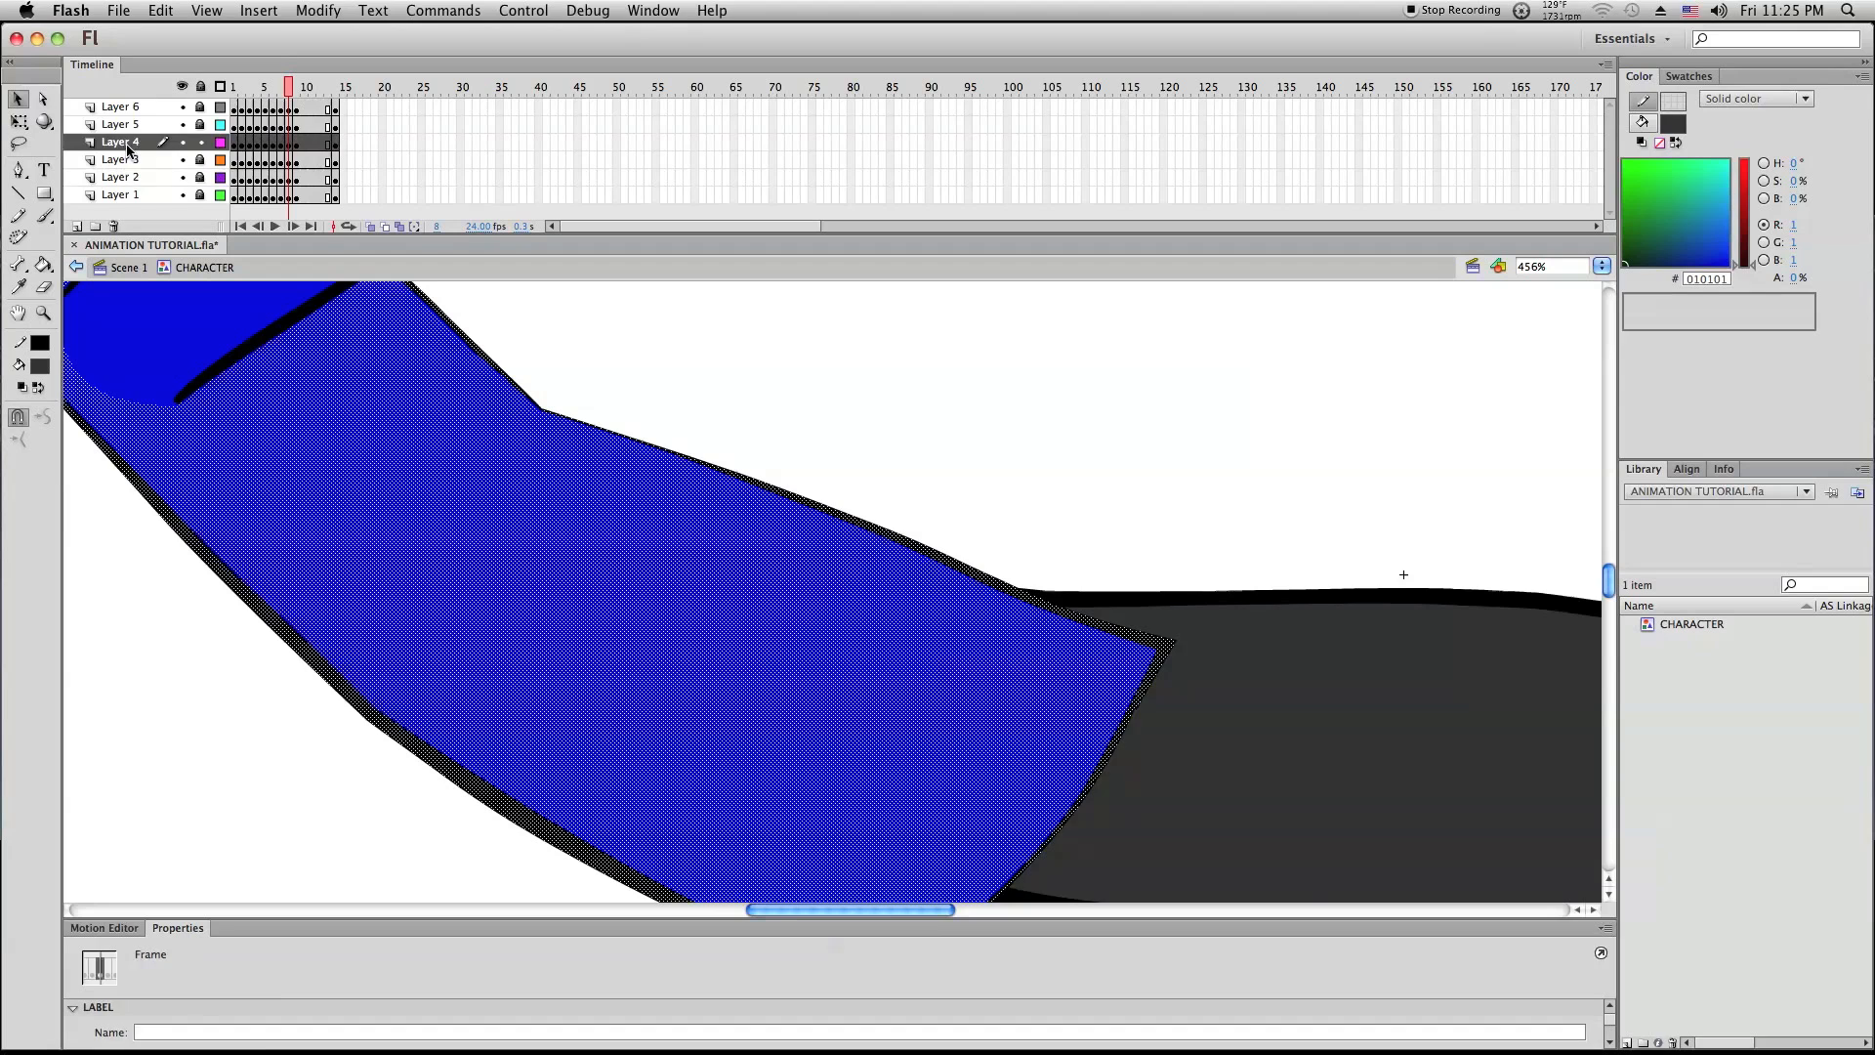
Try to bend the shirt's lower end upward with the Envelope modifier
{"action": "right_click", "coordinate": [1053, 634]}
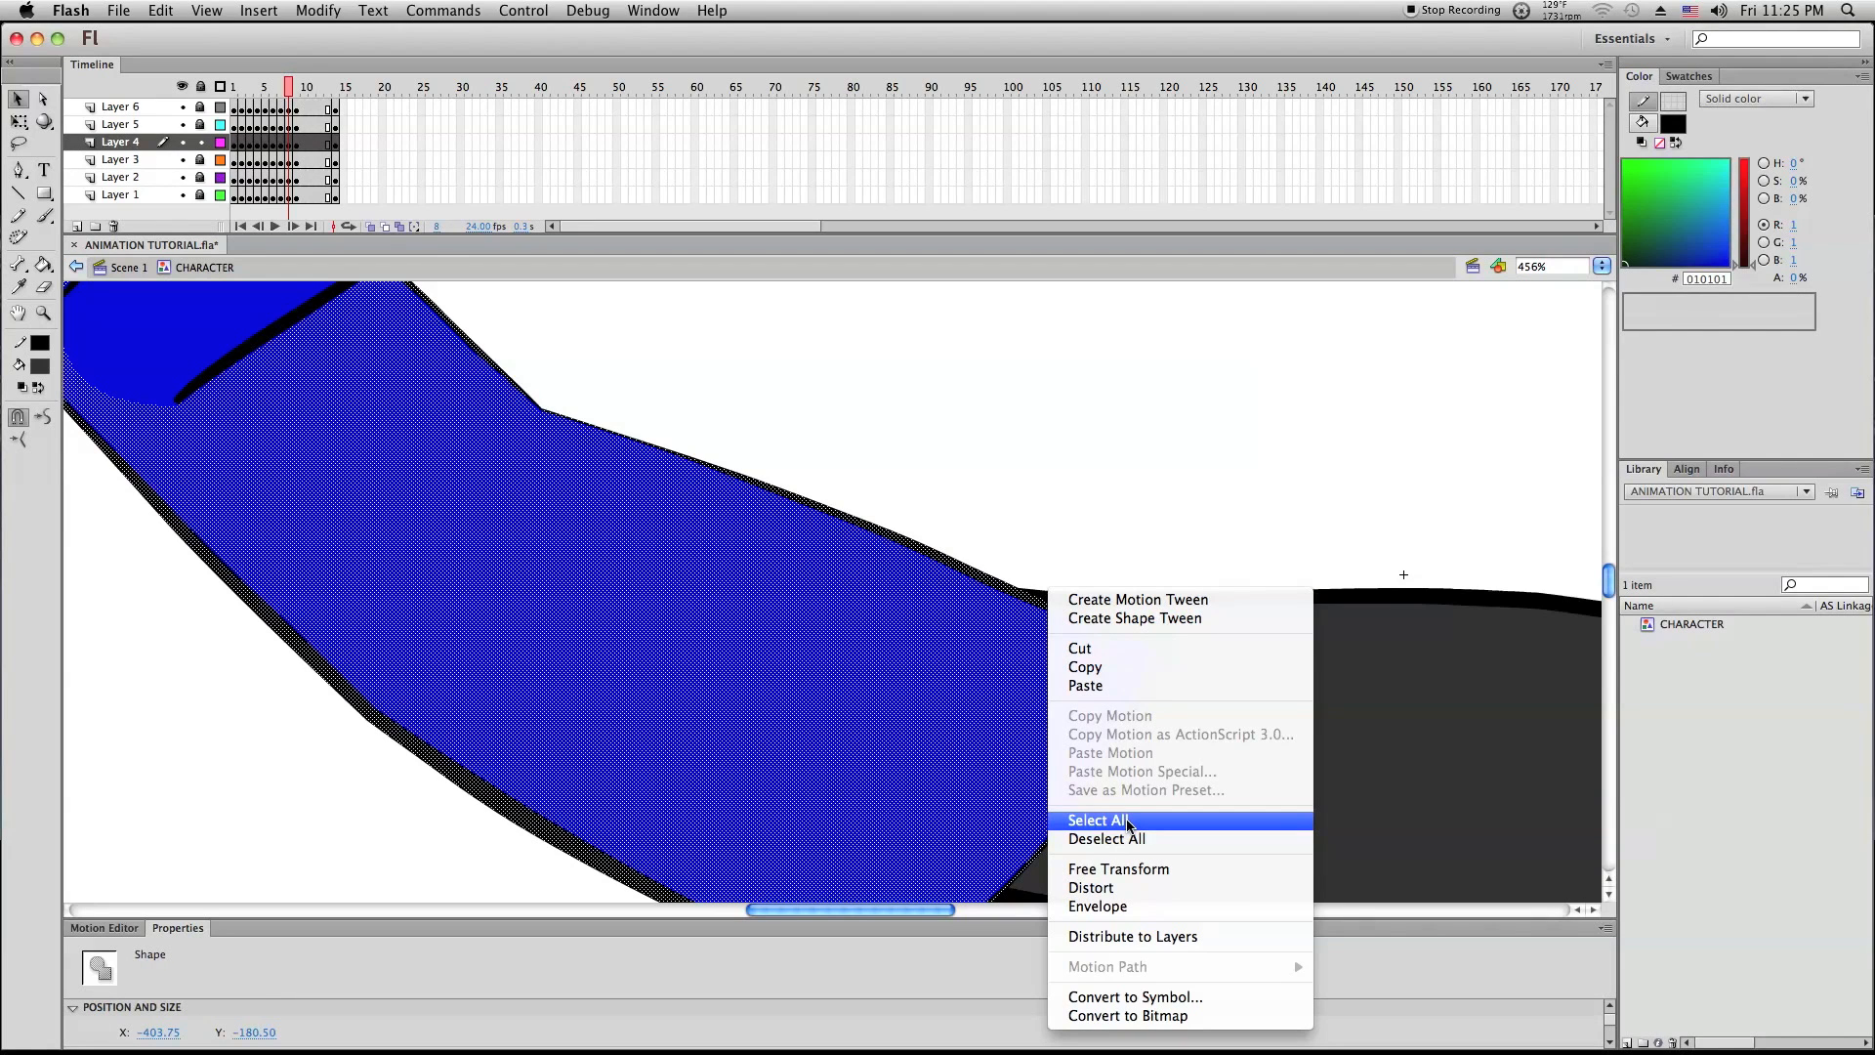
{"action": "left_click", "coordinate": [1123, 905]}
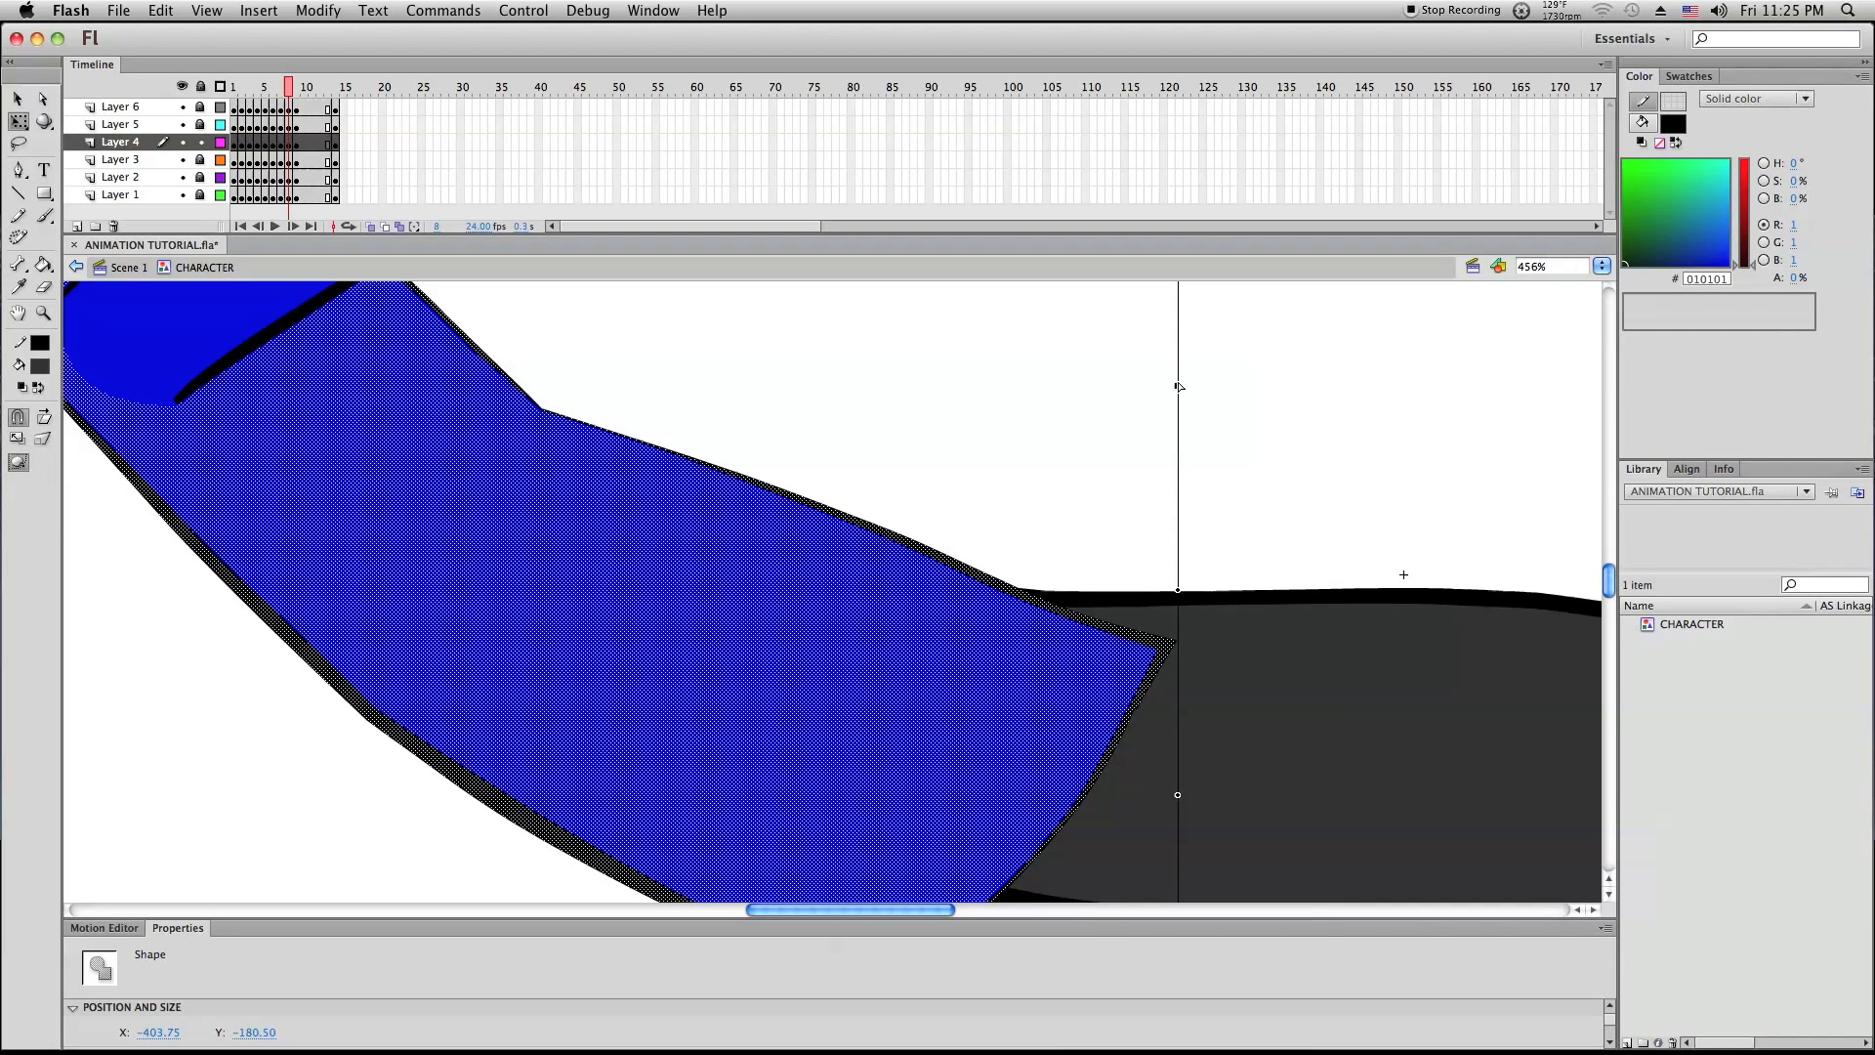
{"action": "left_click_drag", "start_coordinate": [1177, 386], "coordinate": [1280, 252]}
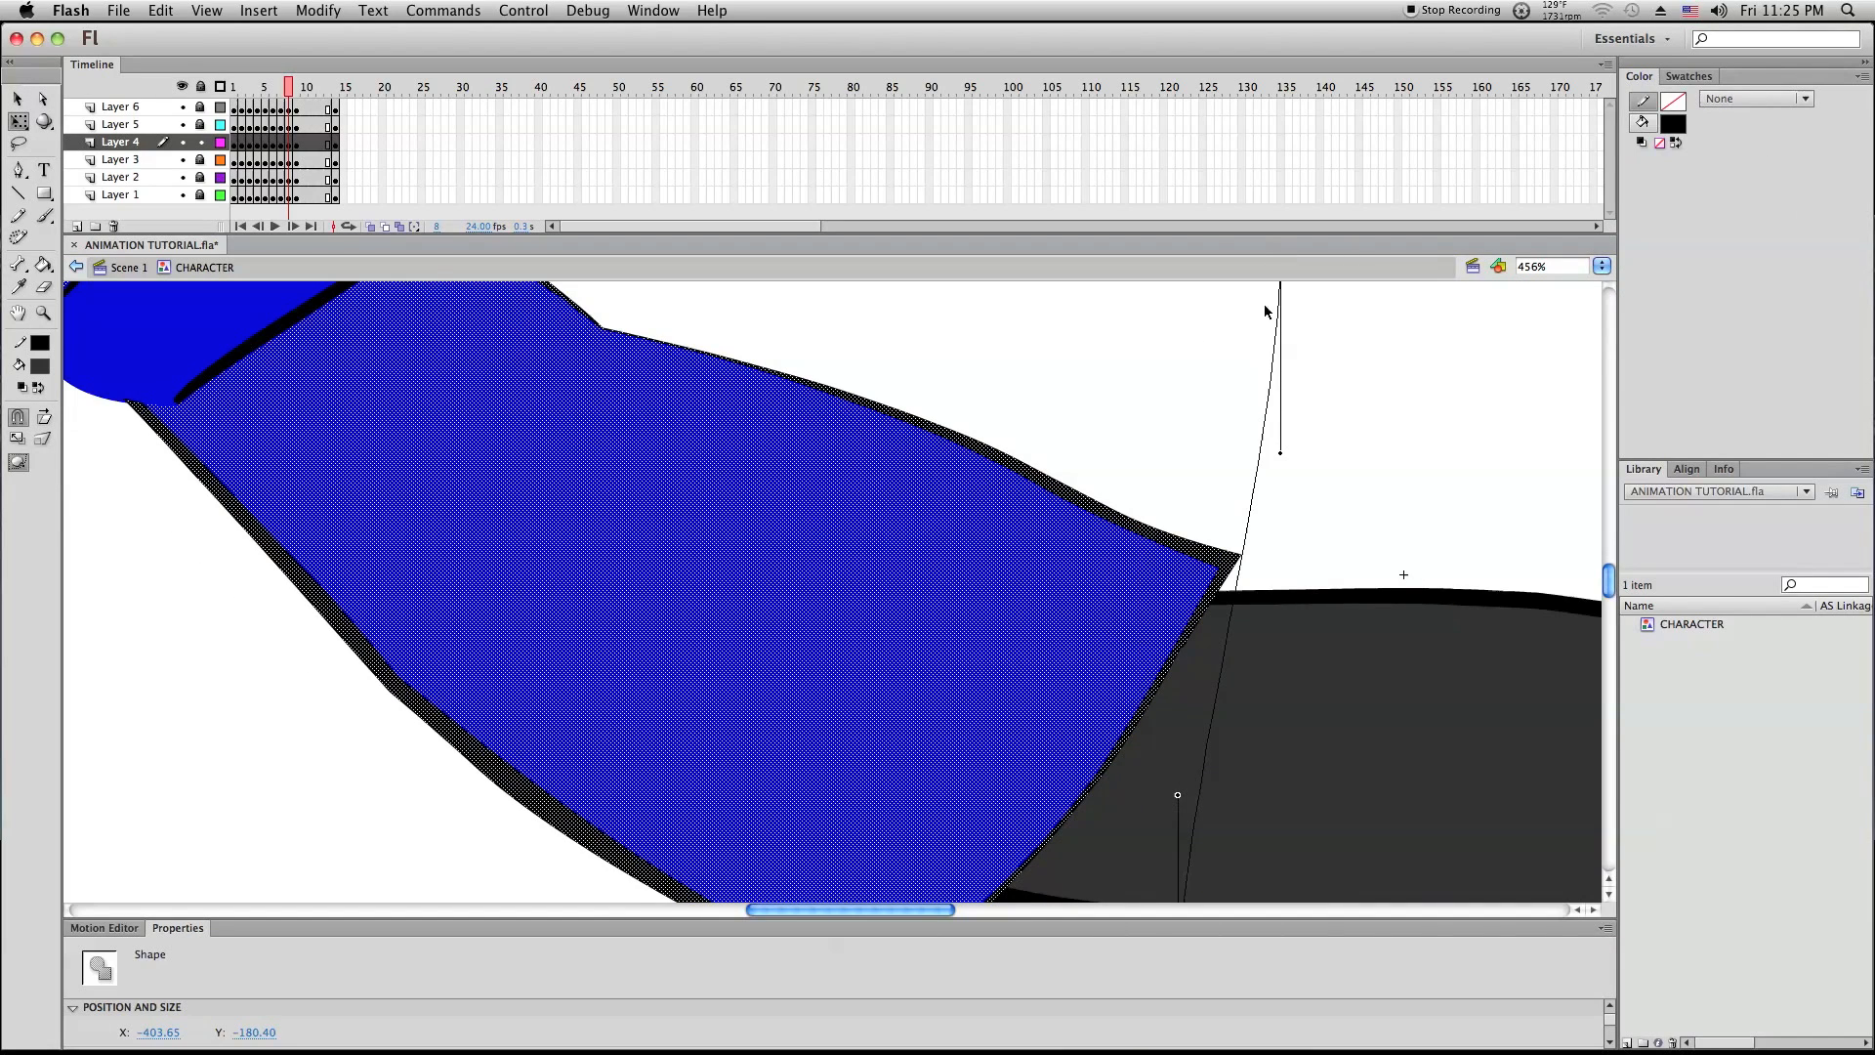
{"action": "scroll", "coordinate": [778, 589], "scroll_direction": "down", "scroll_amount": 3}
{"action": "scroll", "coordinate": [778, 593], "scroll_direction": "up", "scroll_amount": 8}
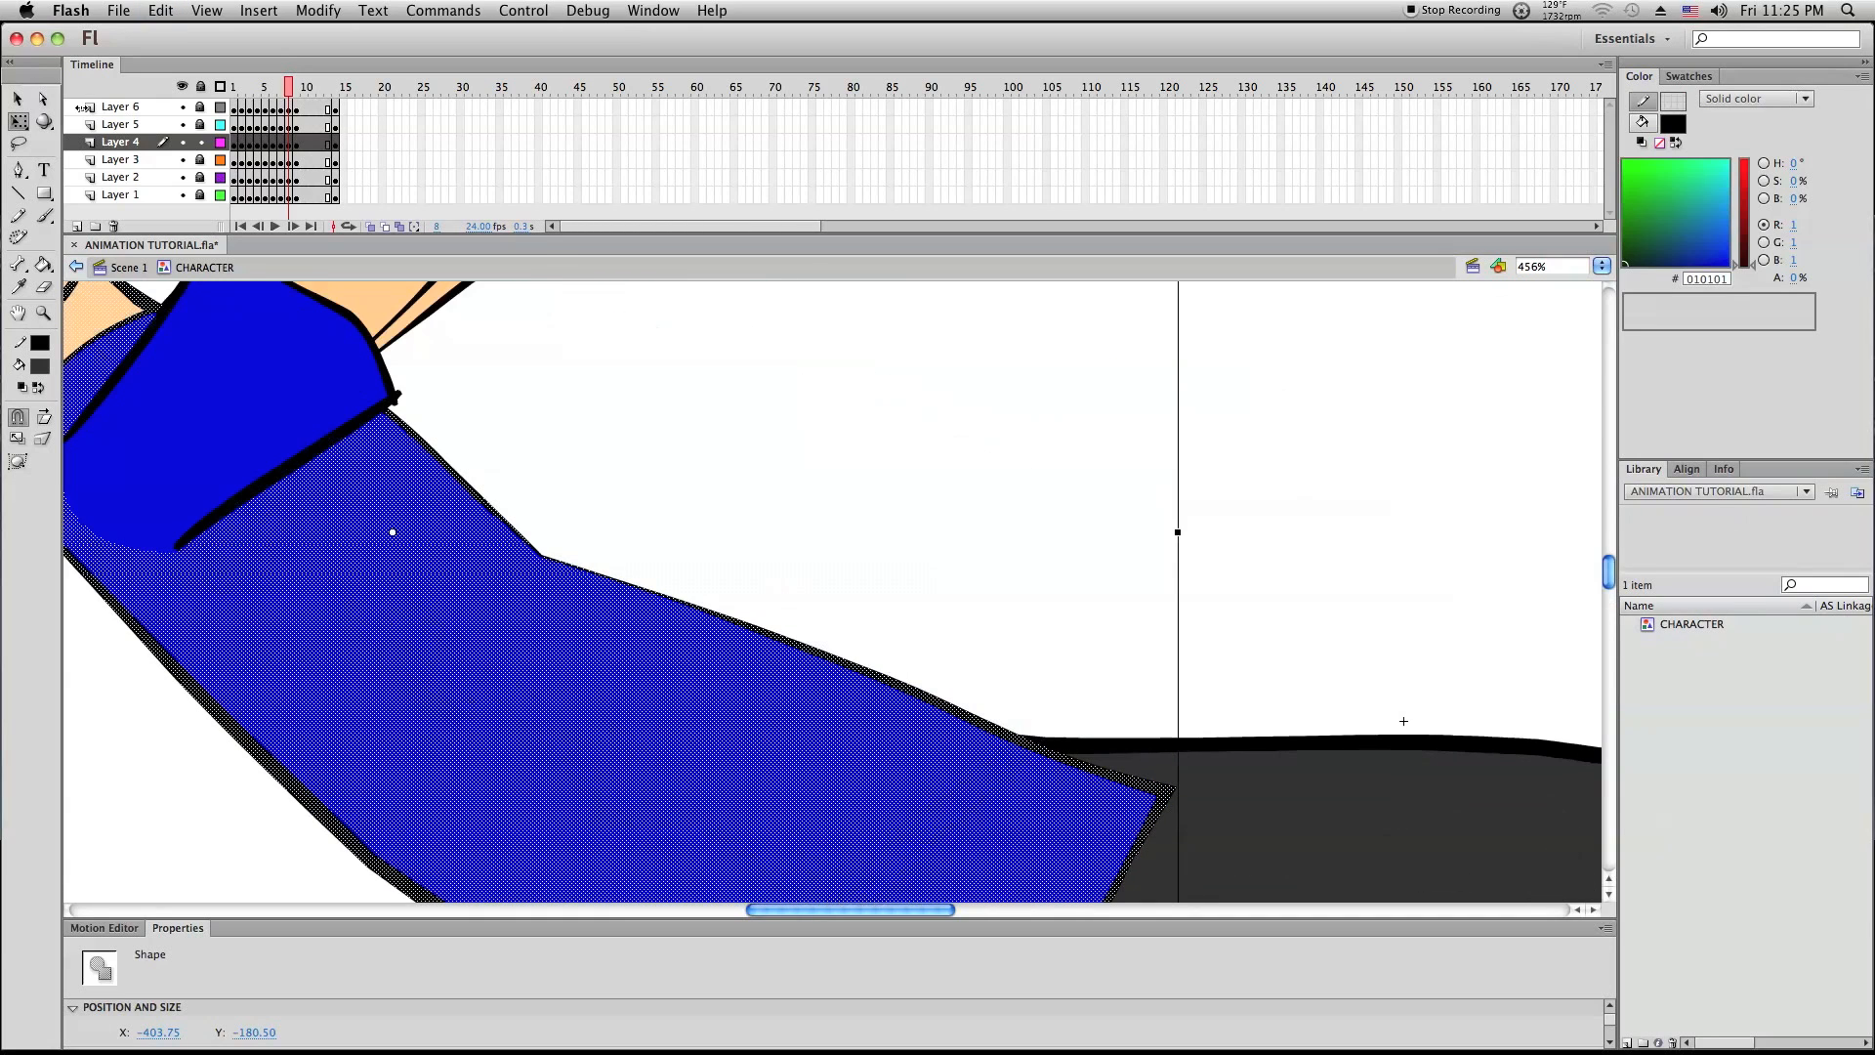
{"action": "left_click", "coordinate": [17, 98]}
{"action": "left_click", "coordinate": [859, 483]}
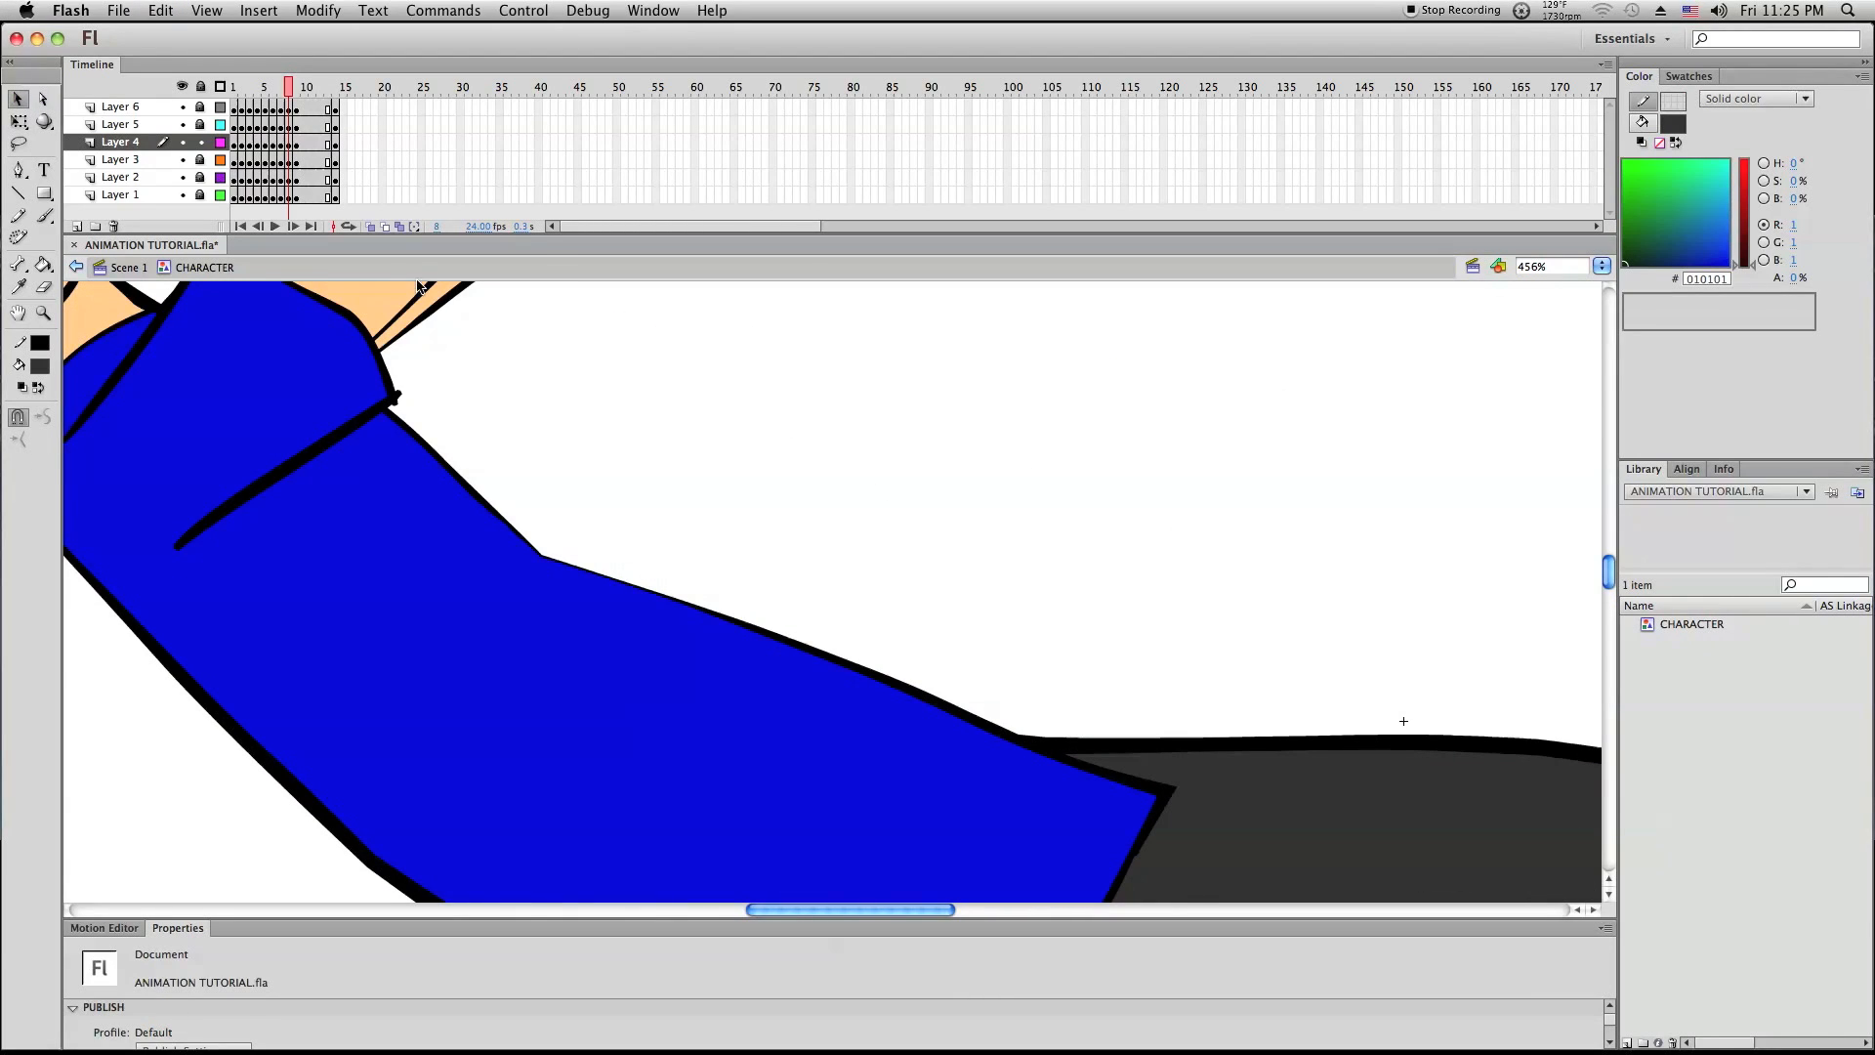
Separate the upper corner of the shirt's hem, move it up above the trousers' waist and rotate it counterclockwise
{"action": "scroll", "coordinate": [552, 372], "scroll_direction": "down", "scroll_amount": 3}
{"action": "left_click_drag", "start_coordinate": [1390, 552], "coordinate": [1009, 796]}
{"action": "left_click_drag", "start_coordinate": [1078, 723], "coordinate": [1080, 657]}
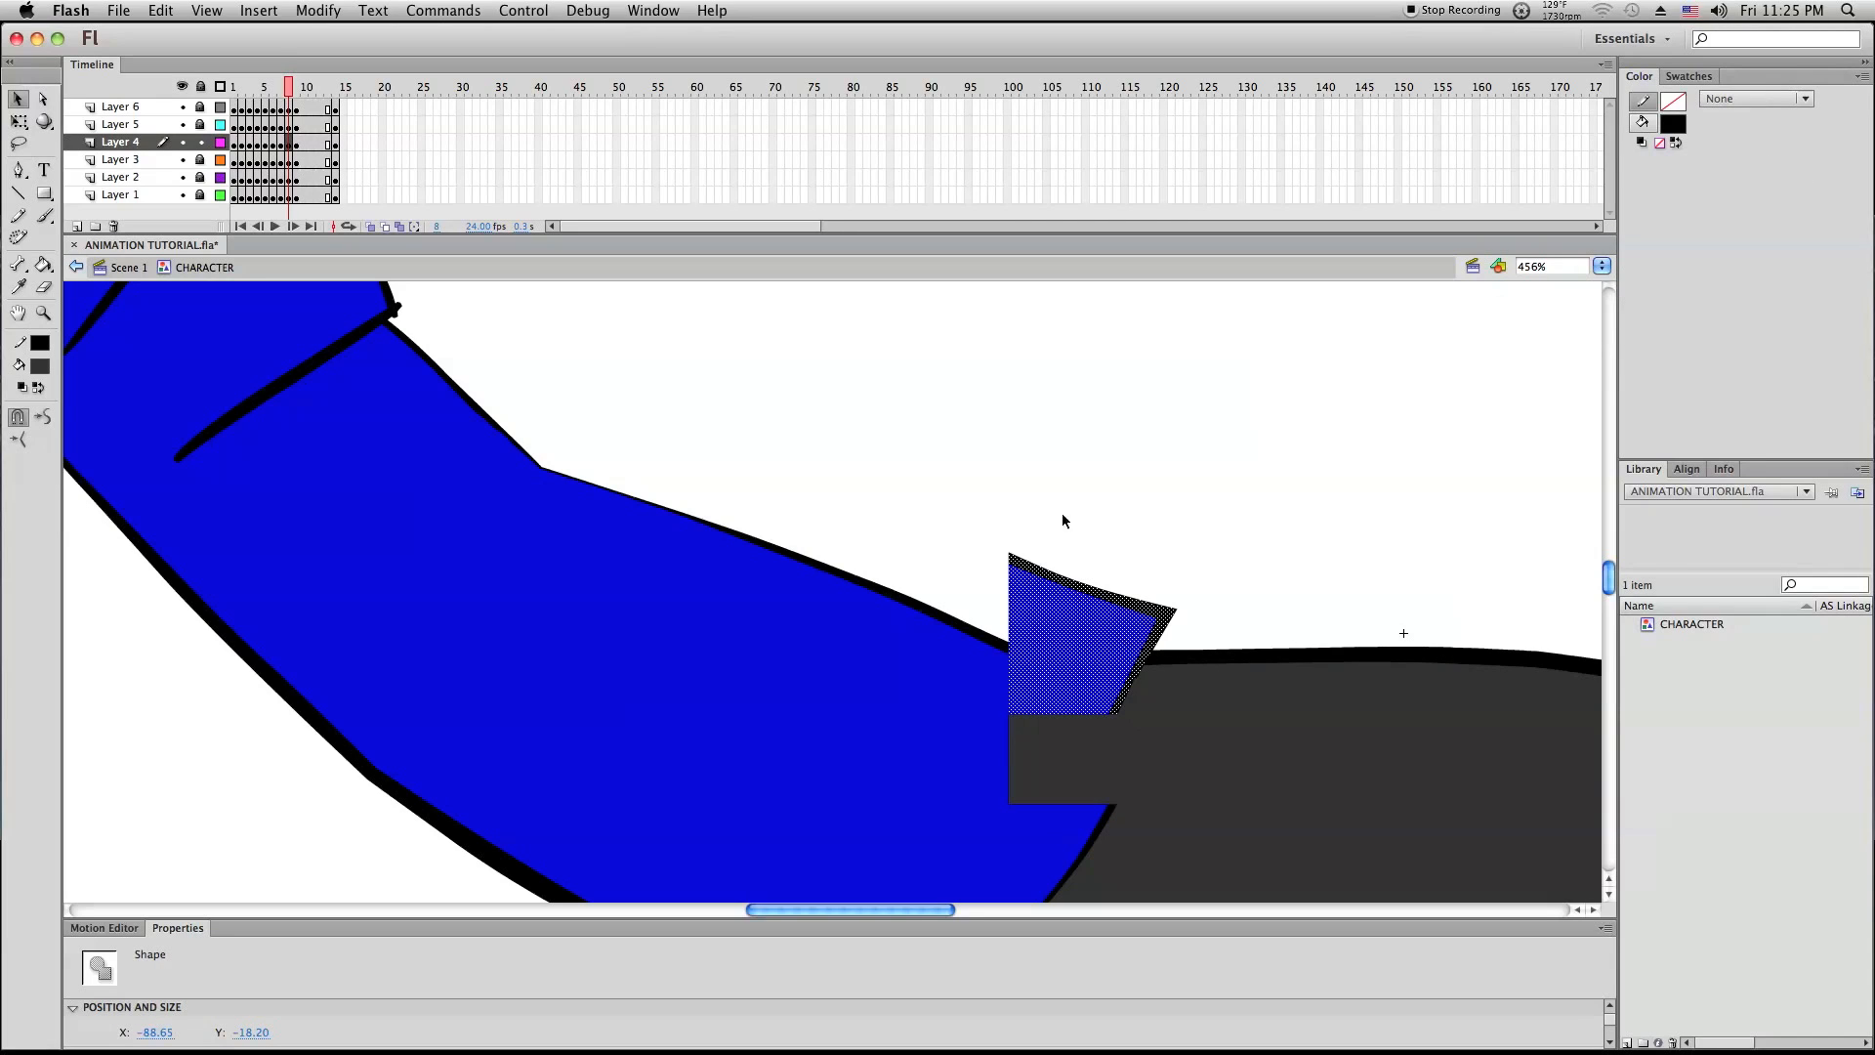
{"action": "left_click", "coordinate": [19, 121]}
{"action": "scroll", "coordinate": [1038, 670], "scroll_direction": "down", "scroll_amount": 3}
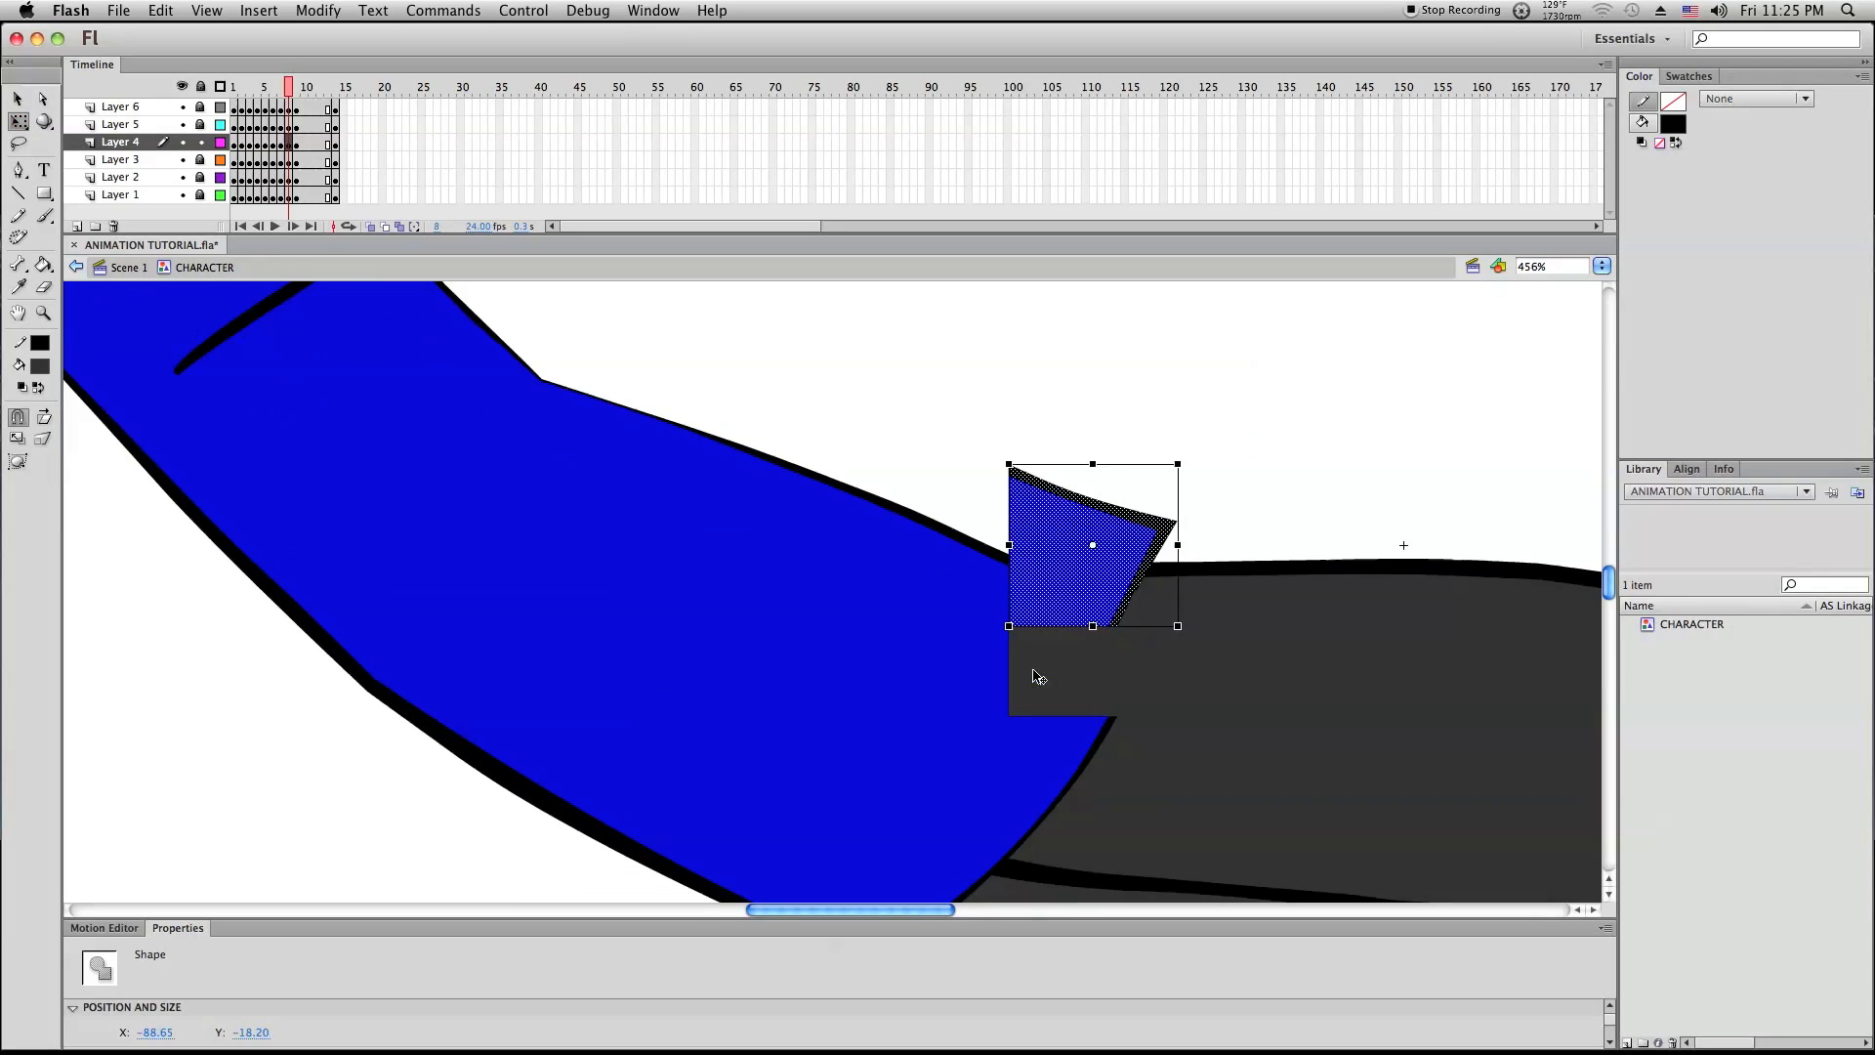
{"action": "left_click_drag", "start_coordinate": [1064, 521], "coordinate": [1088, 522]}
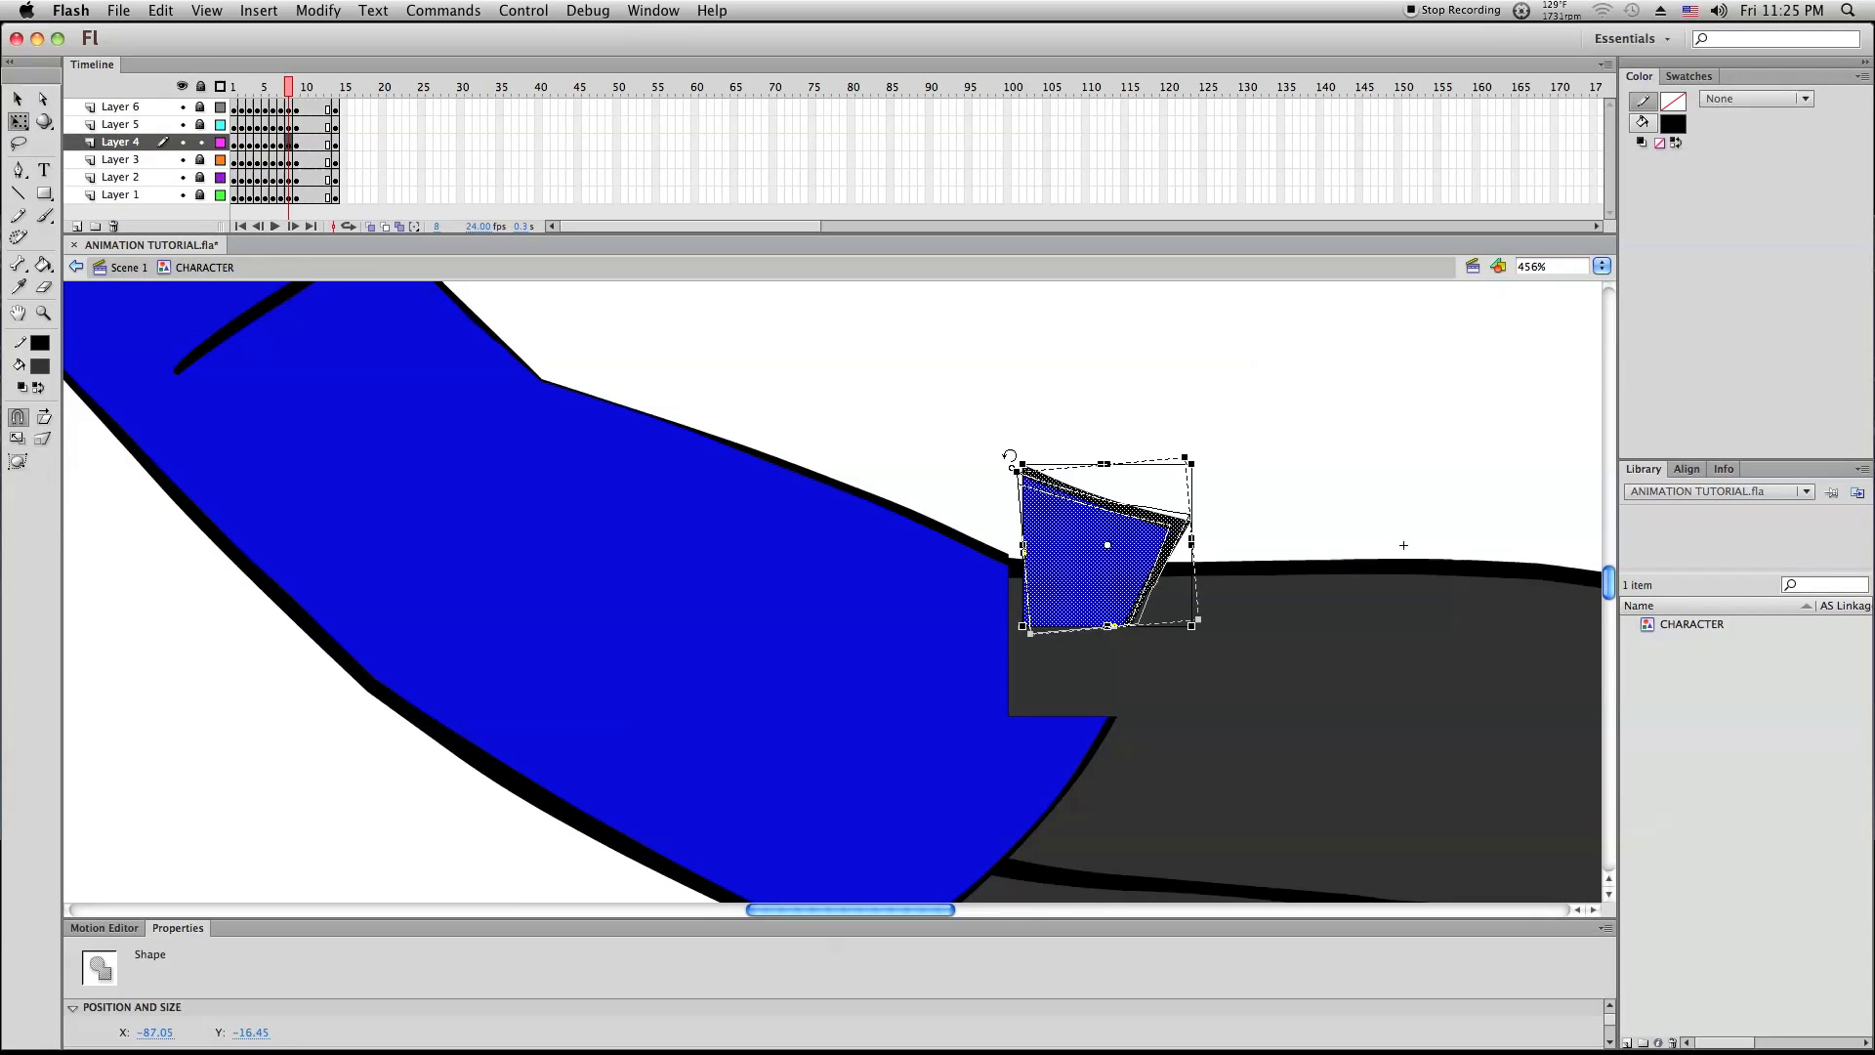
{"action": "left_click_drag", "start_coordinate": [1000, 476], "coordinate": [987, 503]}
{"action": "left_click", "coordinate": [1209, 361]}
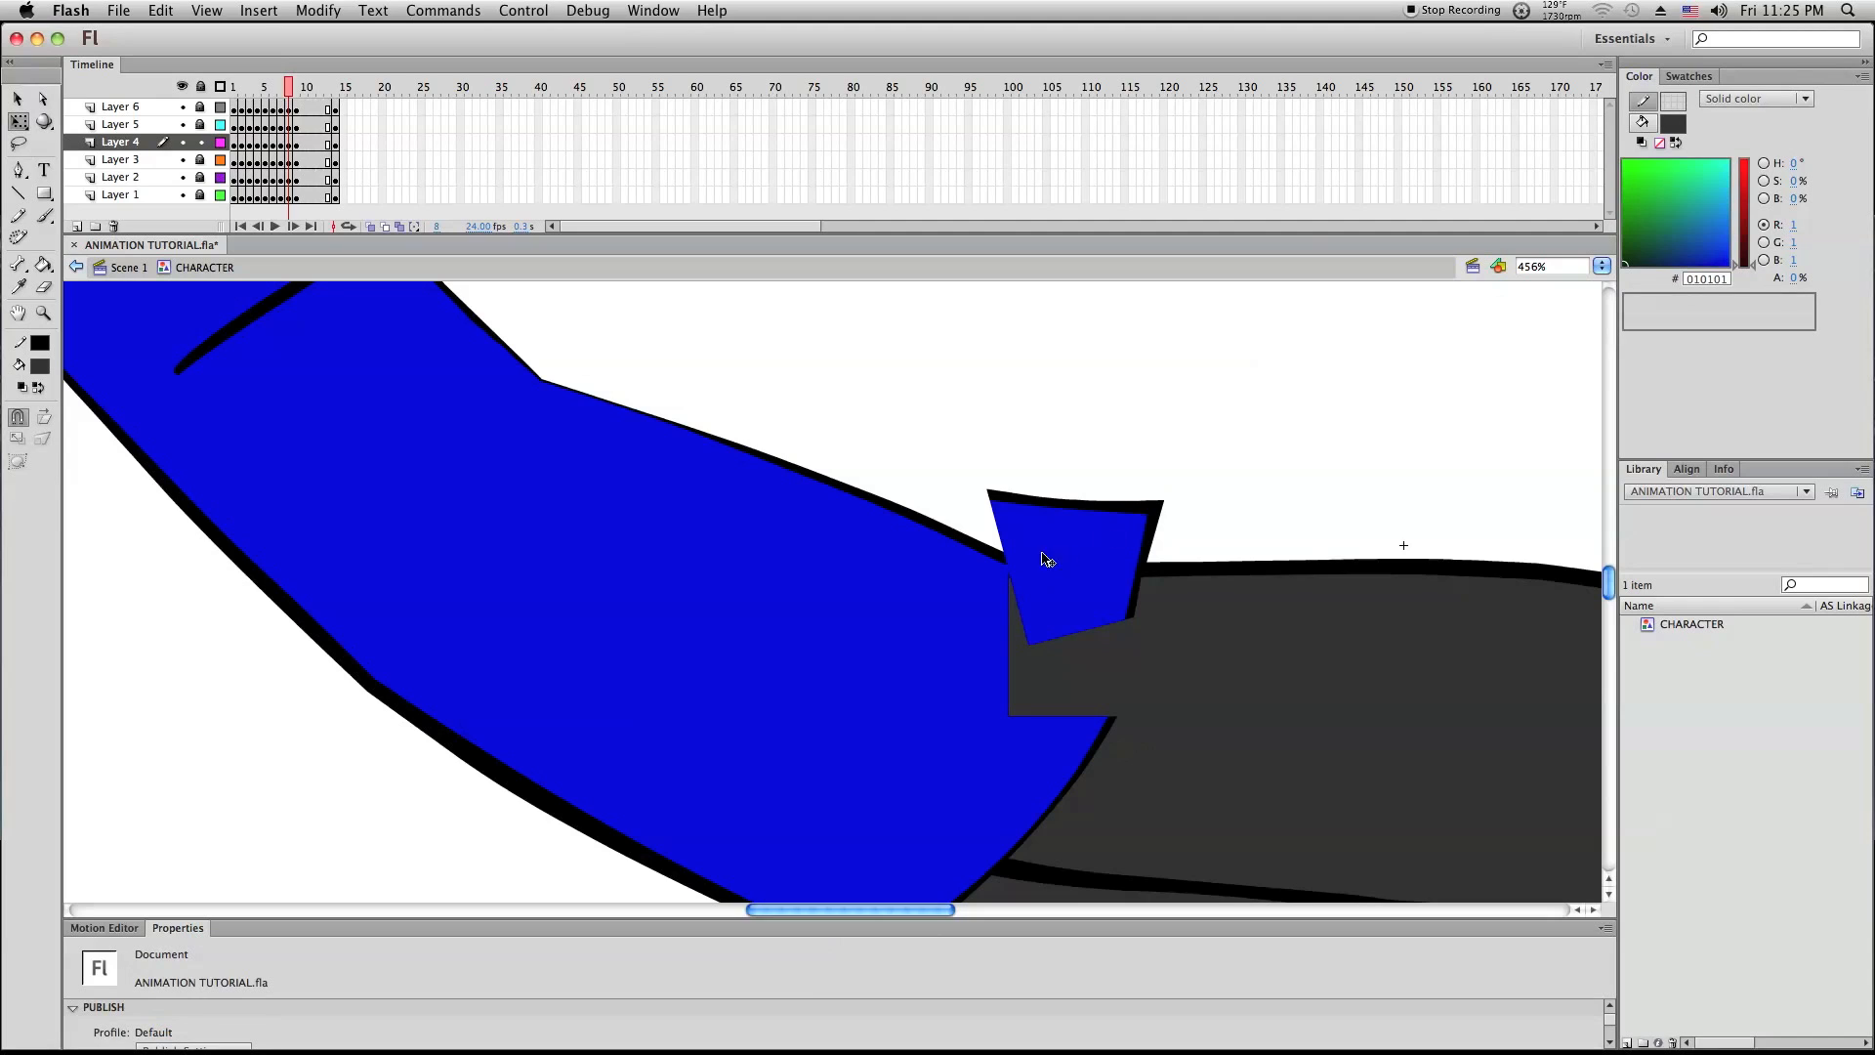
Stretch the shirt's upper outline and blue fill to the raised hem corner and close the gap in the hem
{"action": "left_click_drag", "start_coordinate": [1008, 559], "coordinate": [875, 487]}
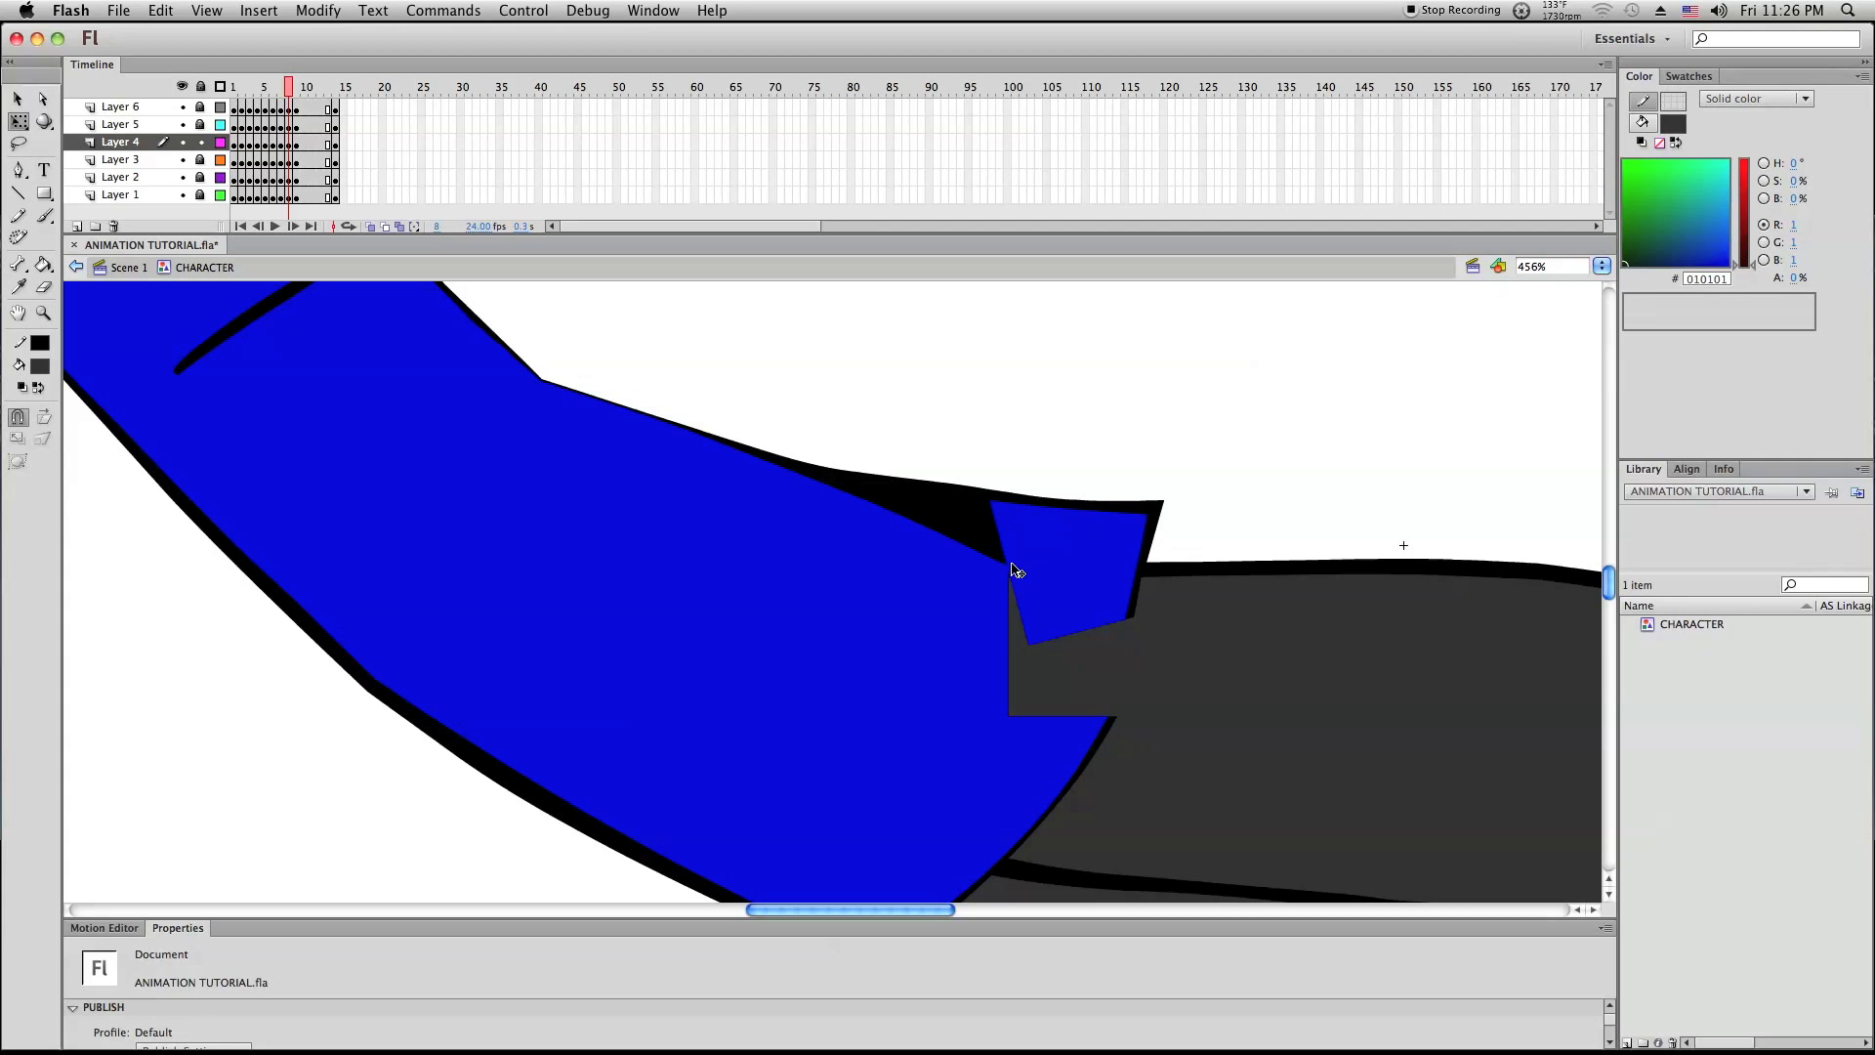
{"action": "left_click_drag", "start_coordinate": [1011, 569], "coordinate": [879, 489]}
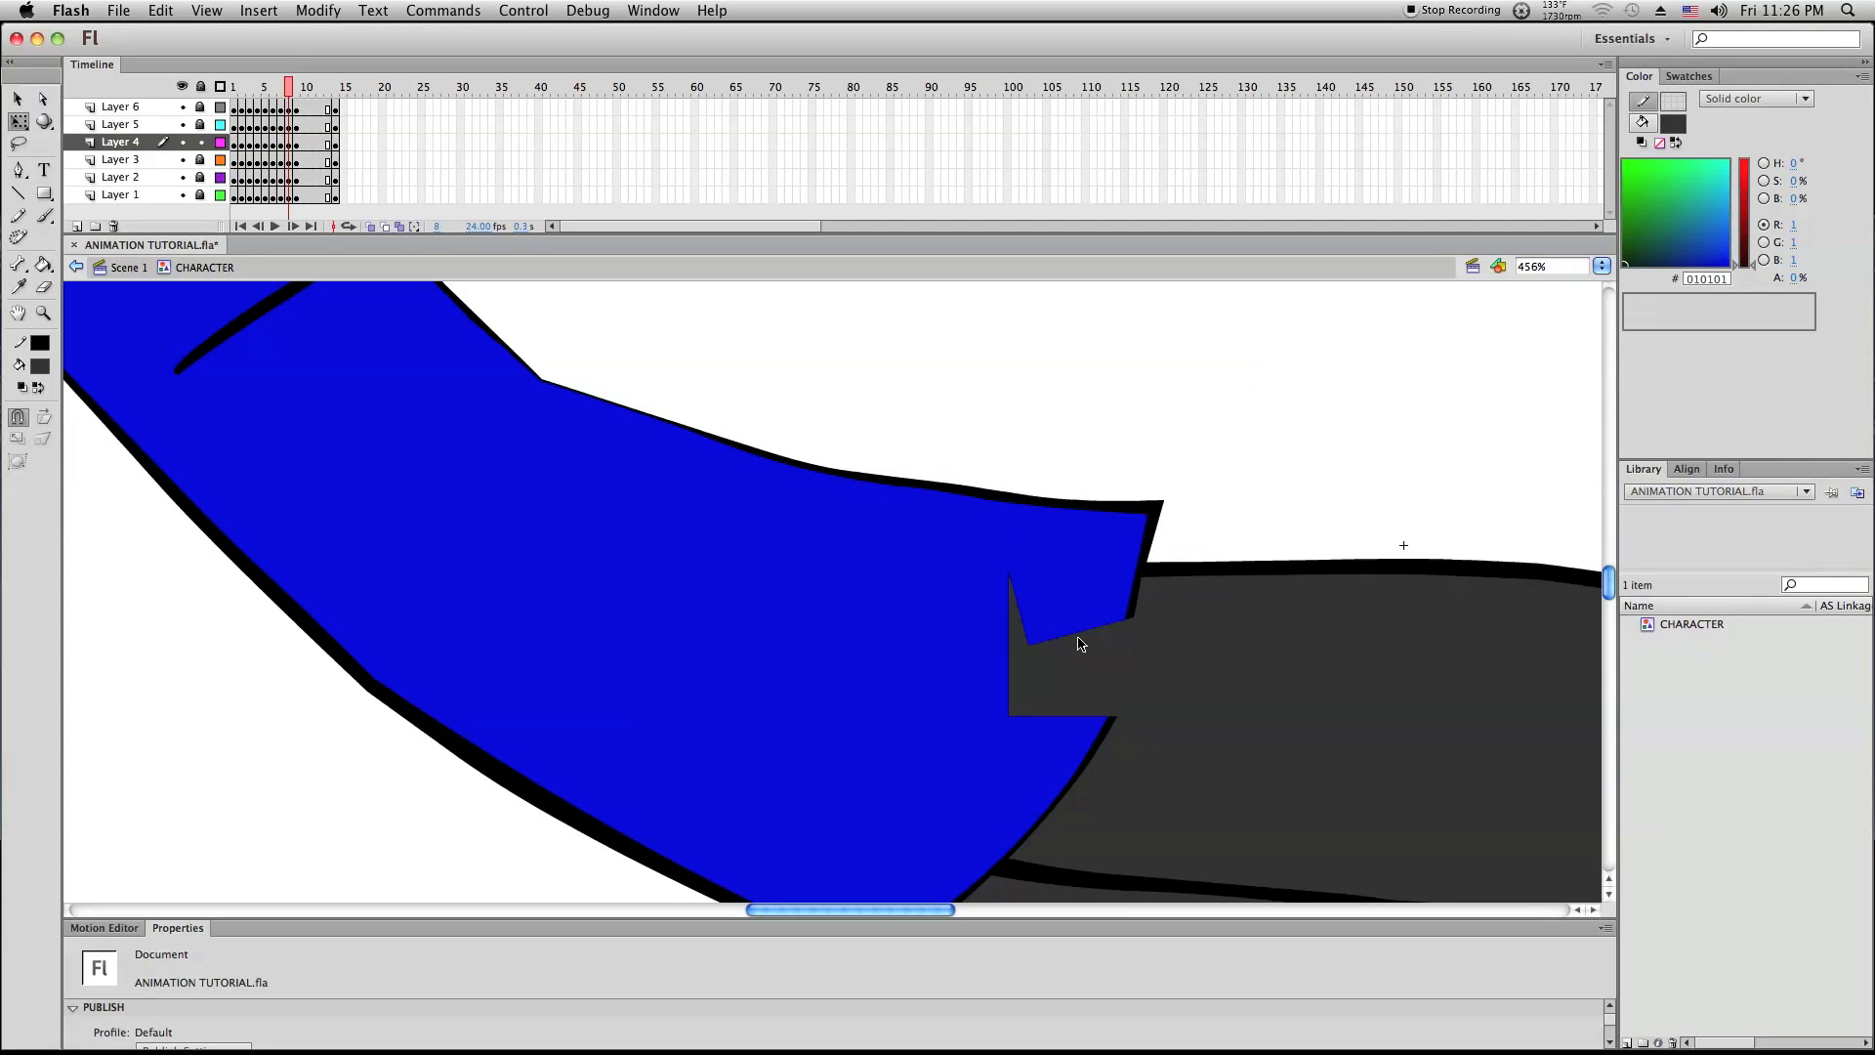
{"action": "left_click_drag", "start_coordinate": [1008, 579], "coordinate": [1113, 719]}
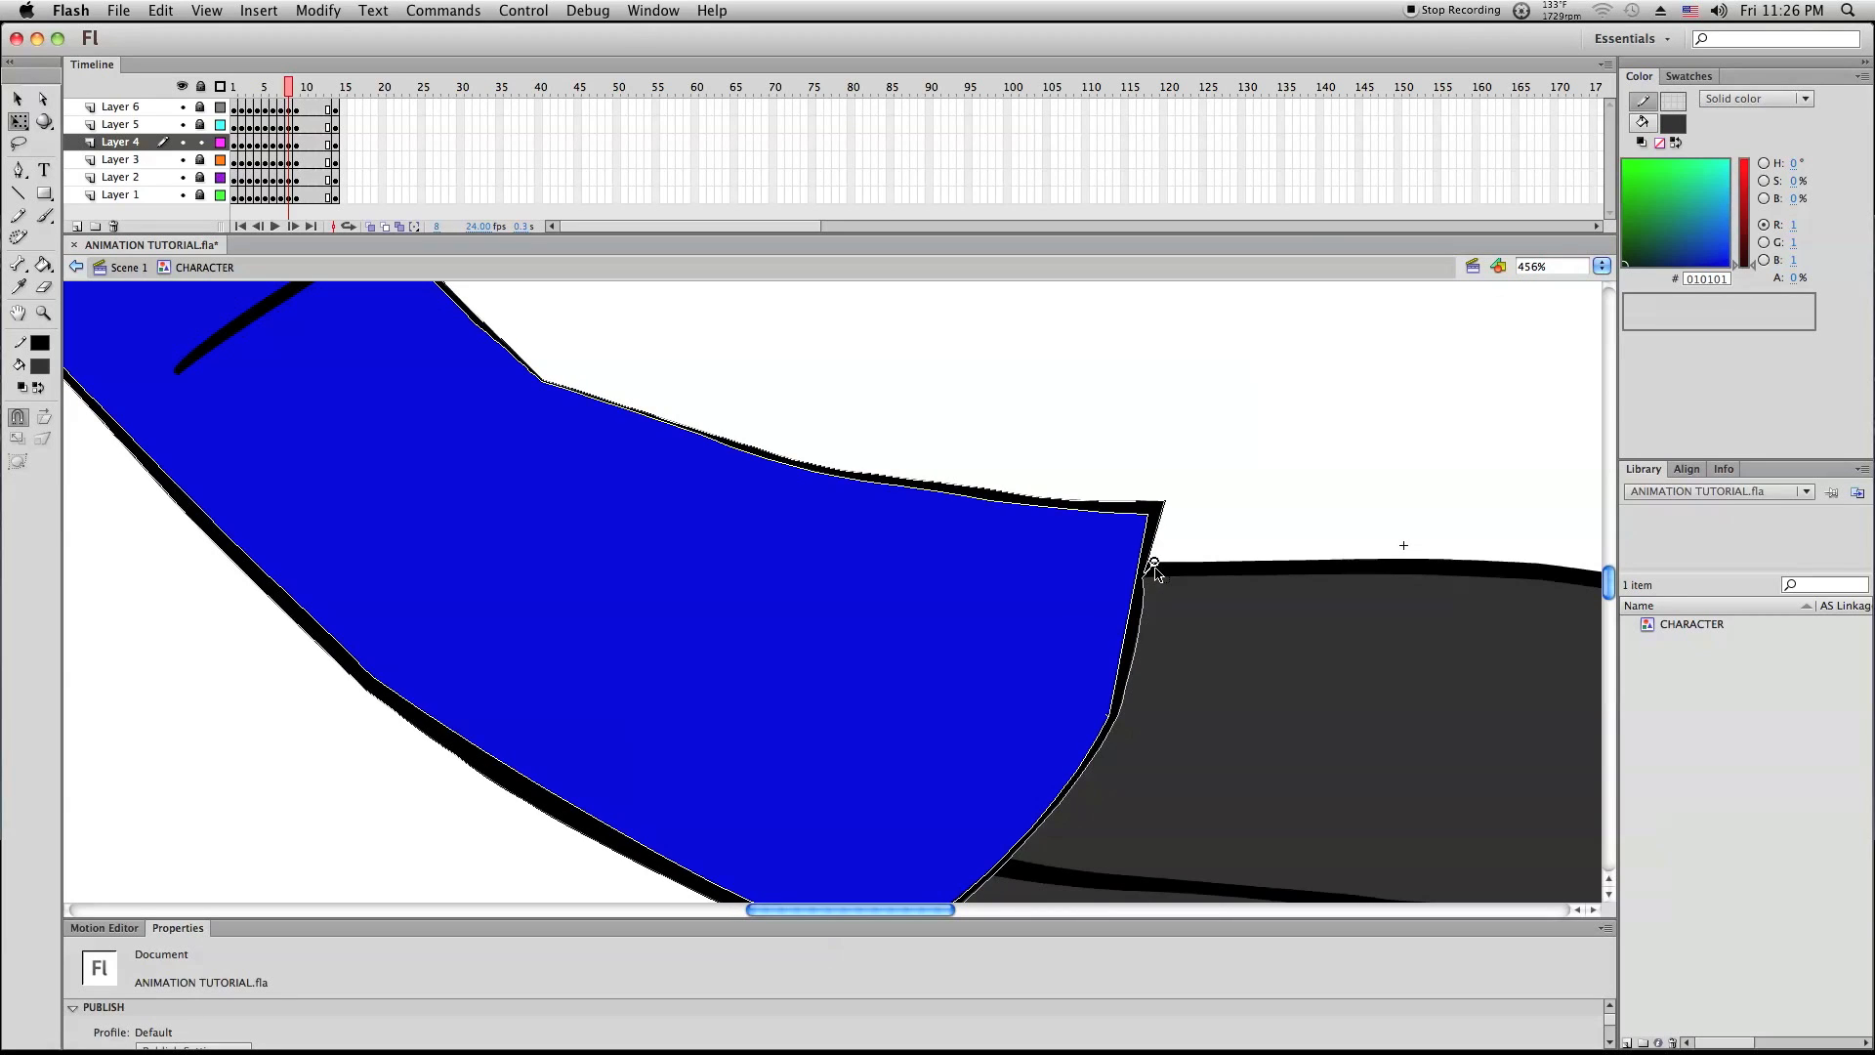
Cut out the uneven piece of the shirt's hem and pull the fill and outline back into an even edge
{"action": "left_click_drag", "start_coordinate": [1203, 551], "coordinate": [1099, 644]}
{"action": "key", "text": "Delete"}
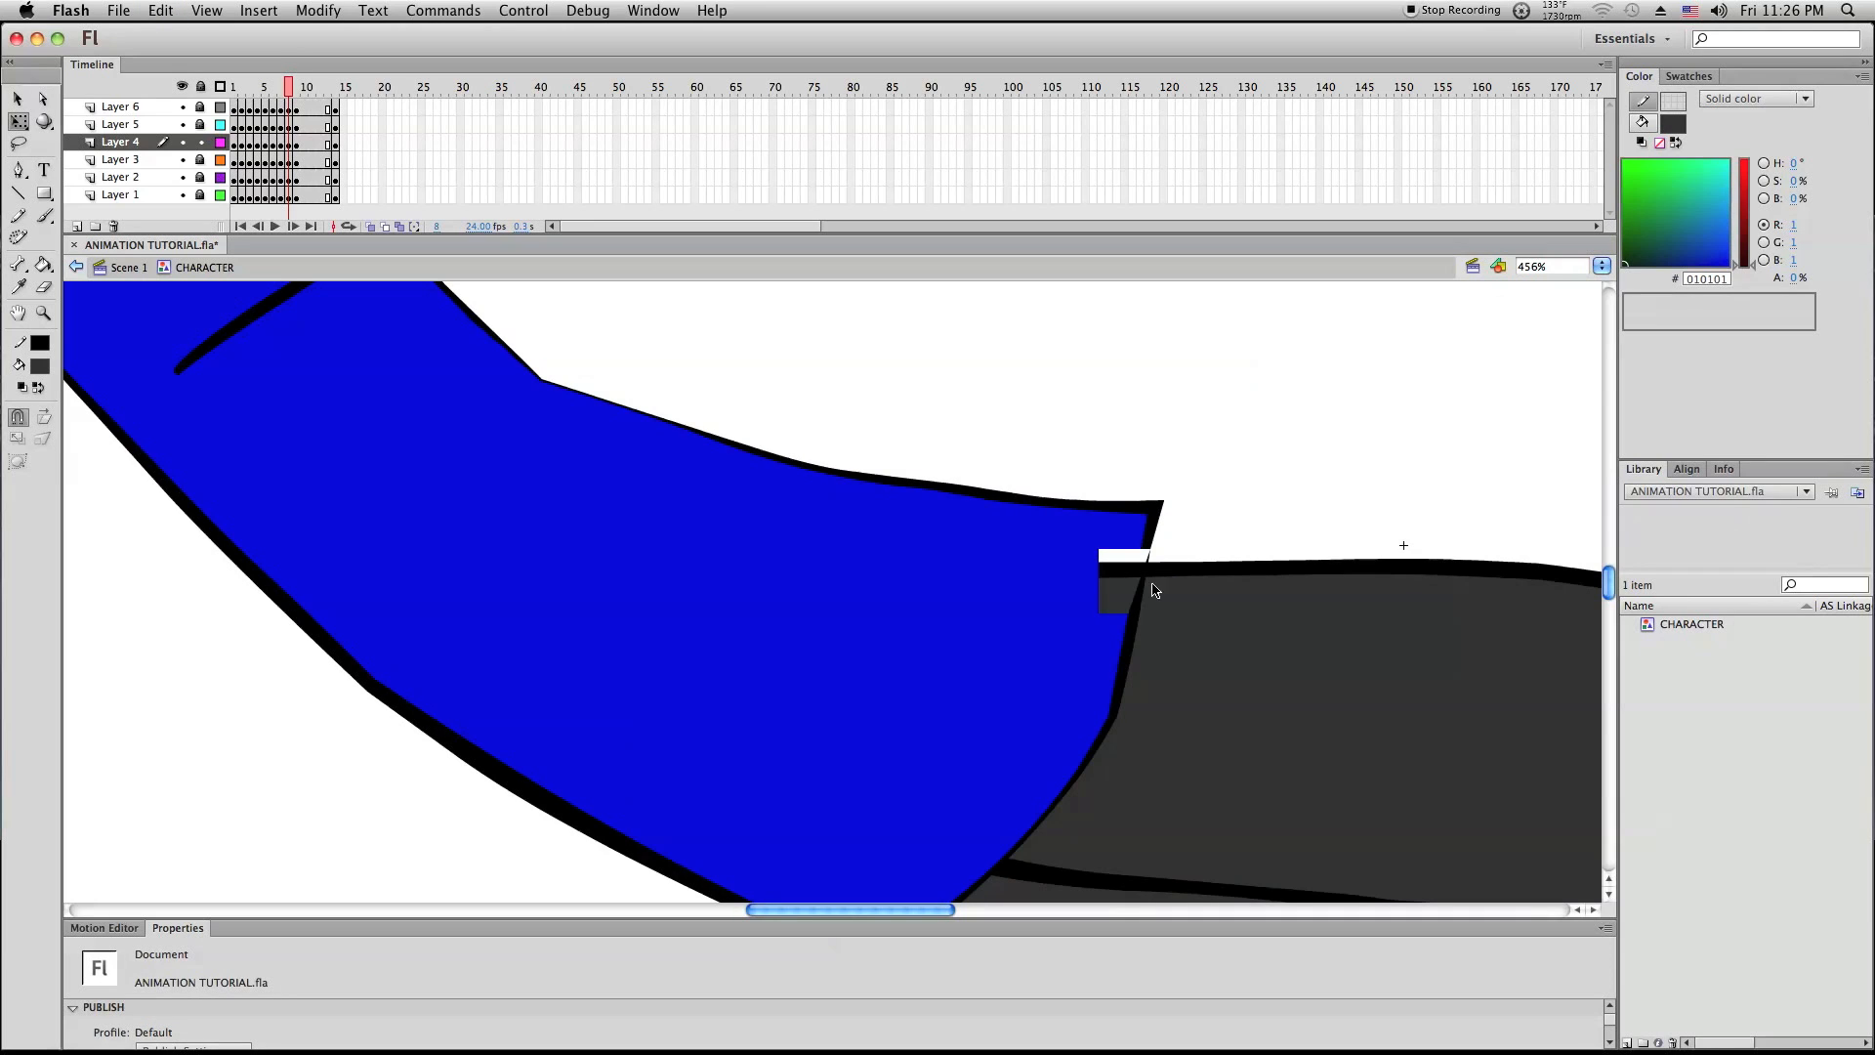
{"action": "left_click_drag", "start_coordinate": [1130, 614], "coordinate": [1142, 552]}
{"action": "mouse_move", "coordinate": [1155, 552]}
{"action": "left_mouse_down"}
{"action": "mouse_move", "coordinate": [1144, 510]}
{"action": "mouse_move", "coordinate": [1113, 563]}
{"action": "mouse_move", "coordinate": [1151, 515]}
{"action": "left_mouse_up"}
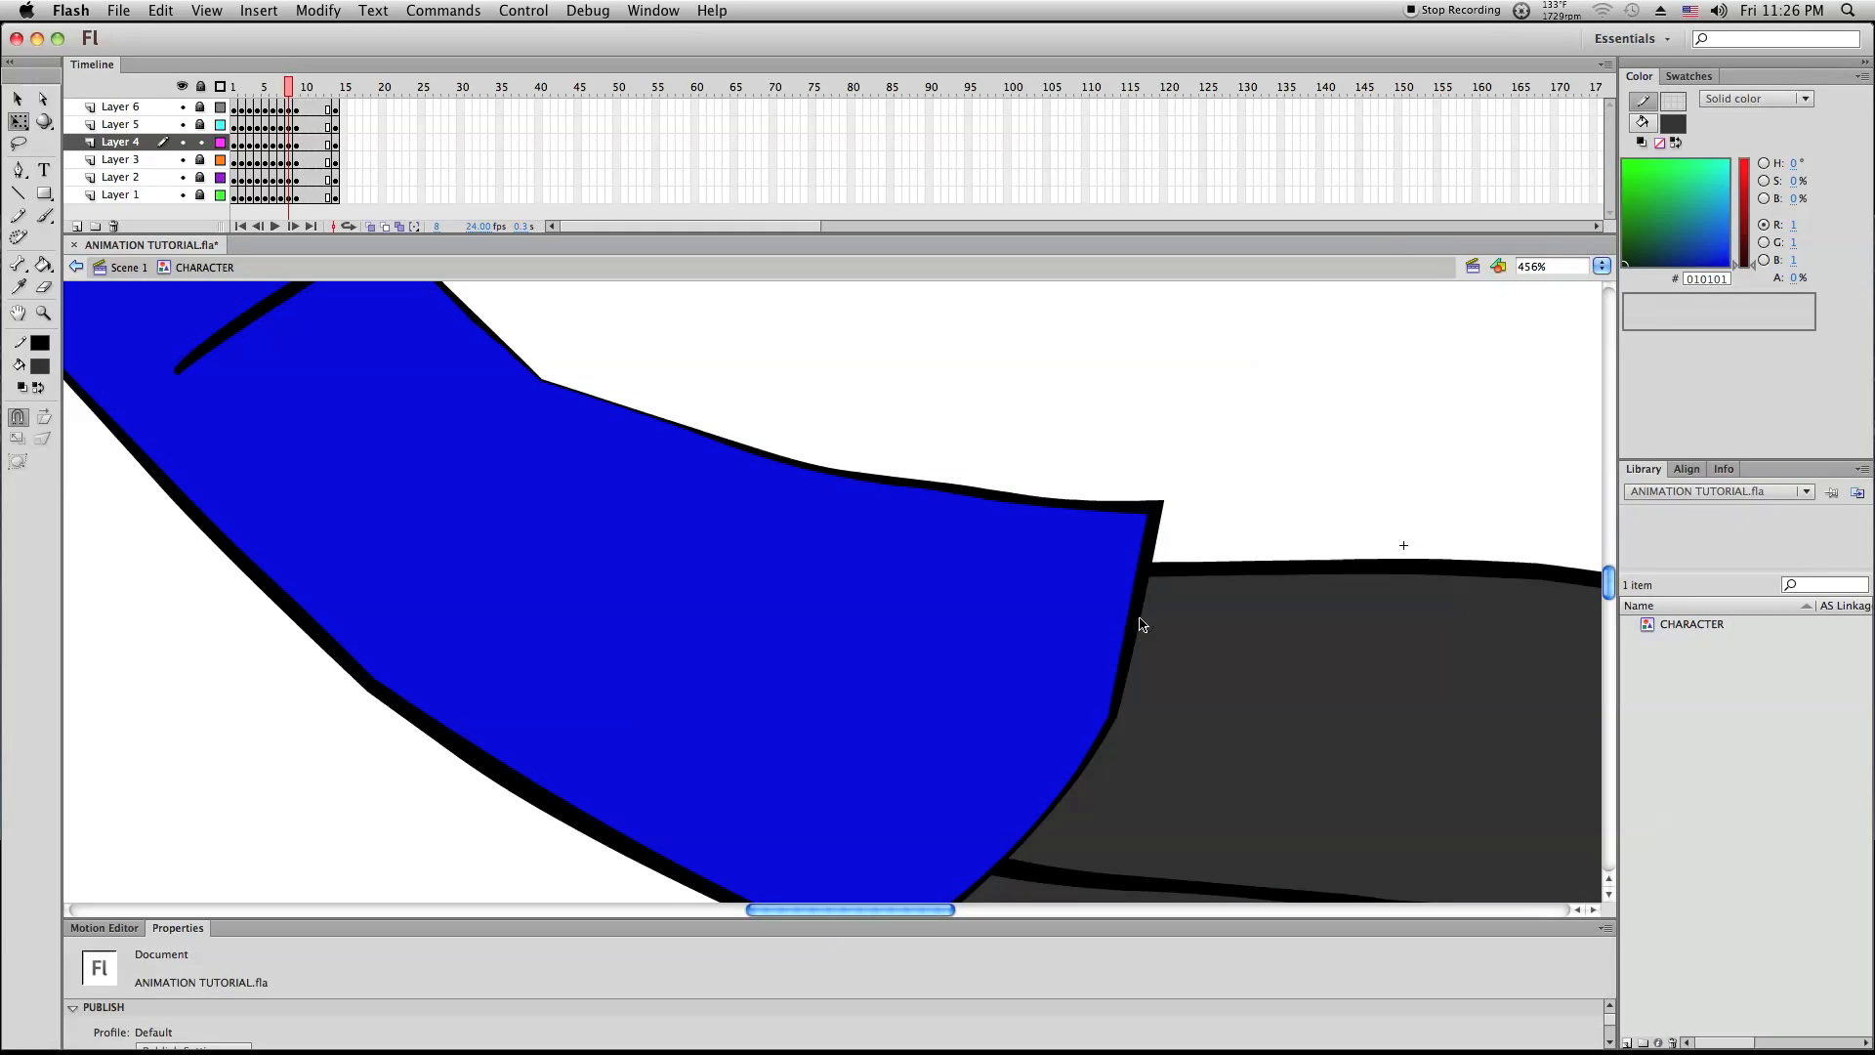
{"action": "left_click_drag", "start_coordinate": [1144, 615], "coordinate": [1153, 527]}
Smooth the bend in the middle of the shirt's hem by adjusting the outline and fill edges
{"action": "scroll", "coordinate": [1121, 650], "scroll_direction": "down", "scroll_amount": 2}
{"action": "scroll", "coordinate": [1121, 650], "scroll_direction": "down", "scroll_amount": 2}
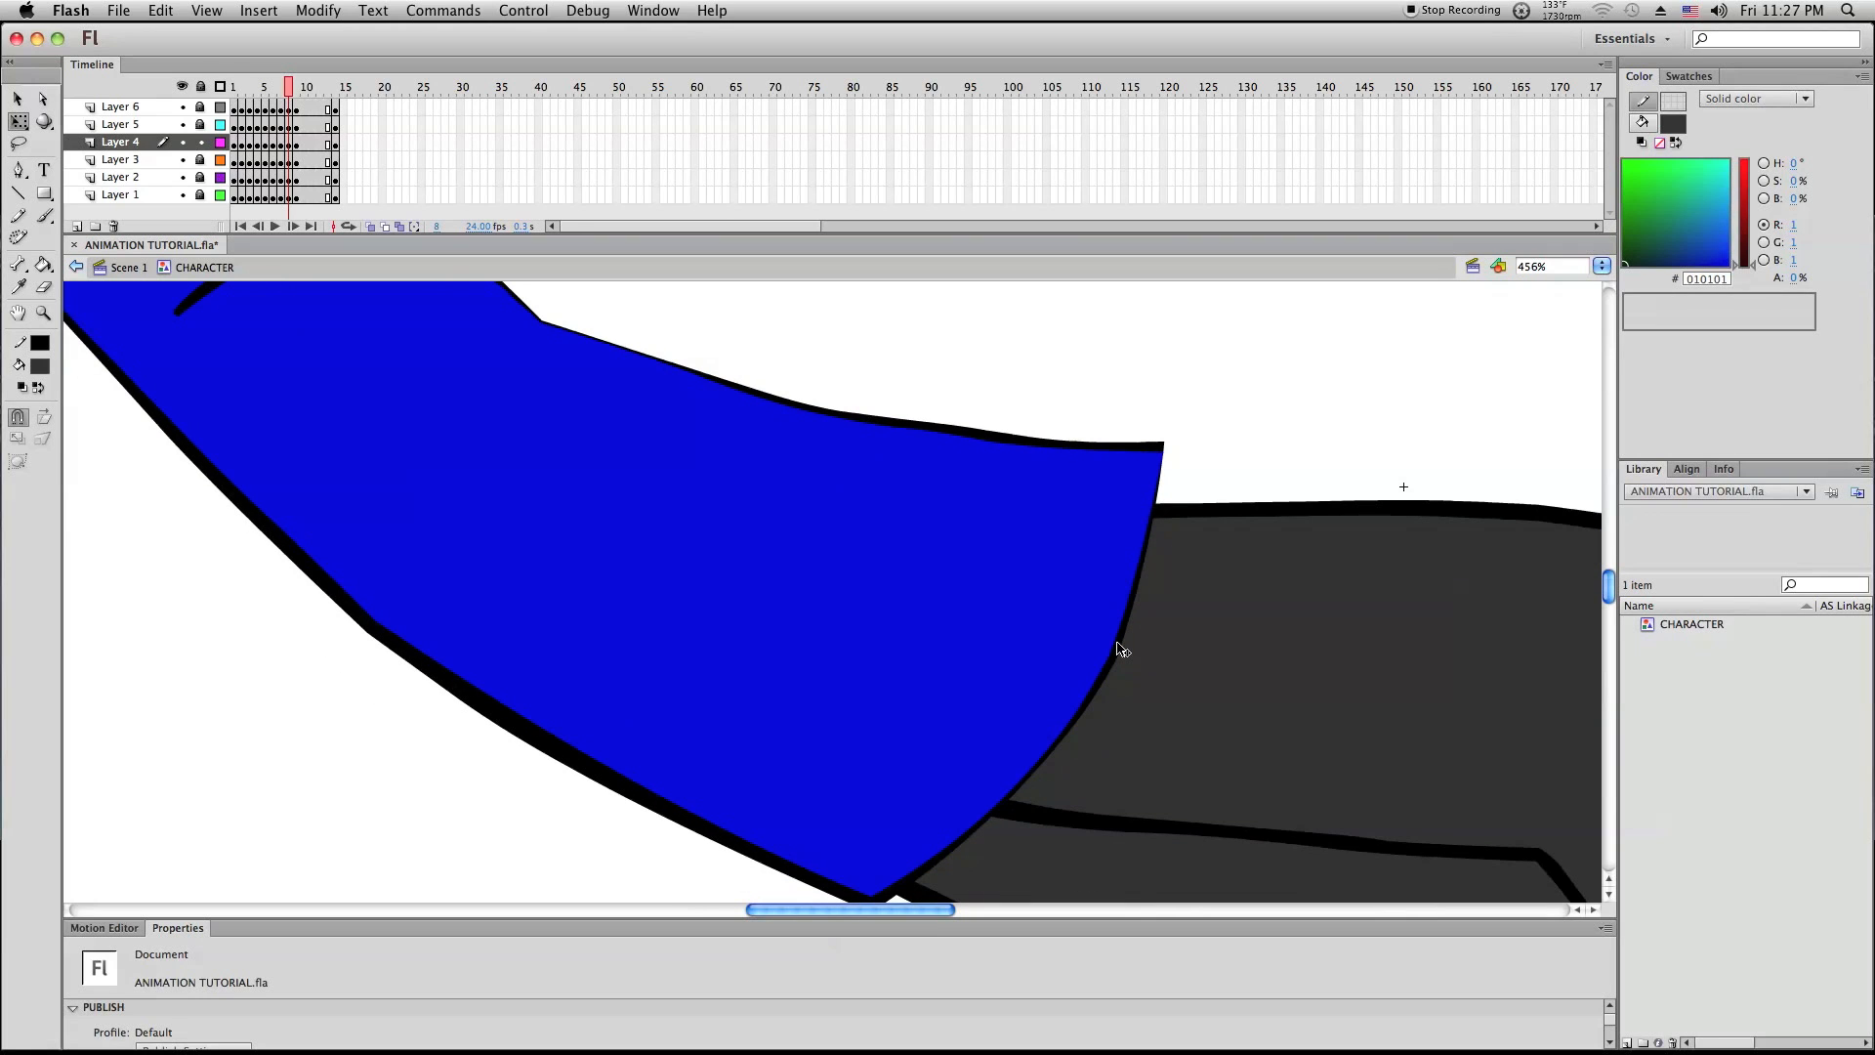
{"action": "left_click_drag", "start_coordinate": [1117, 649], "coordinate": [1114, 655]}
{"action": "left_click", "coordinate": [1109, 661]}
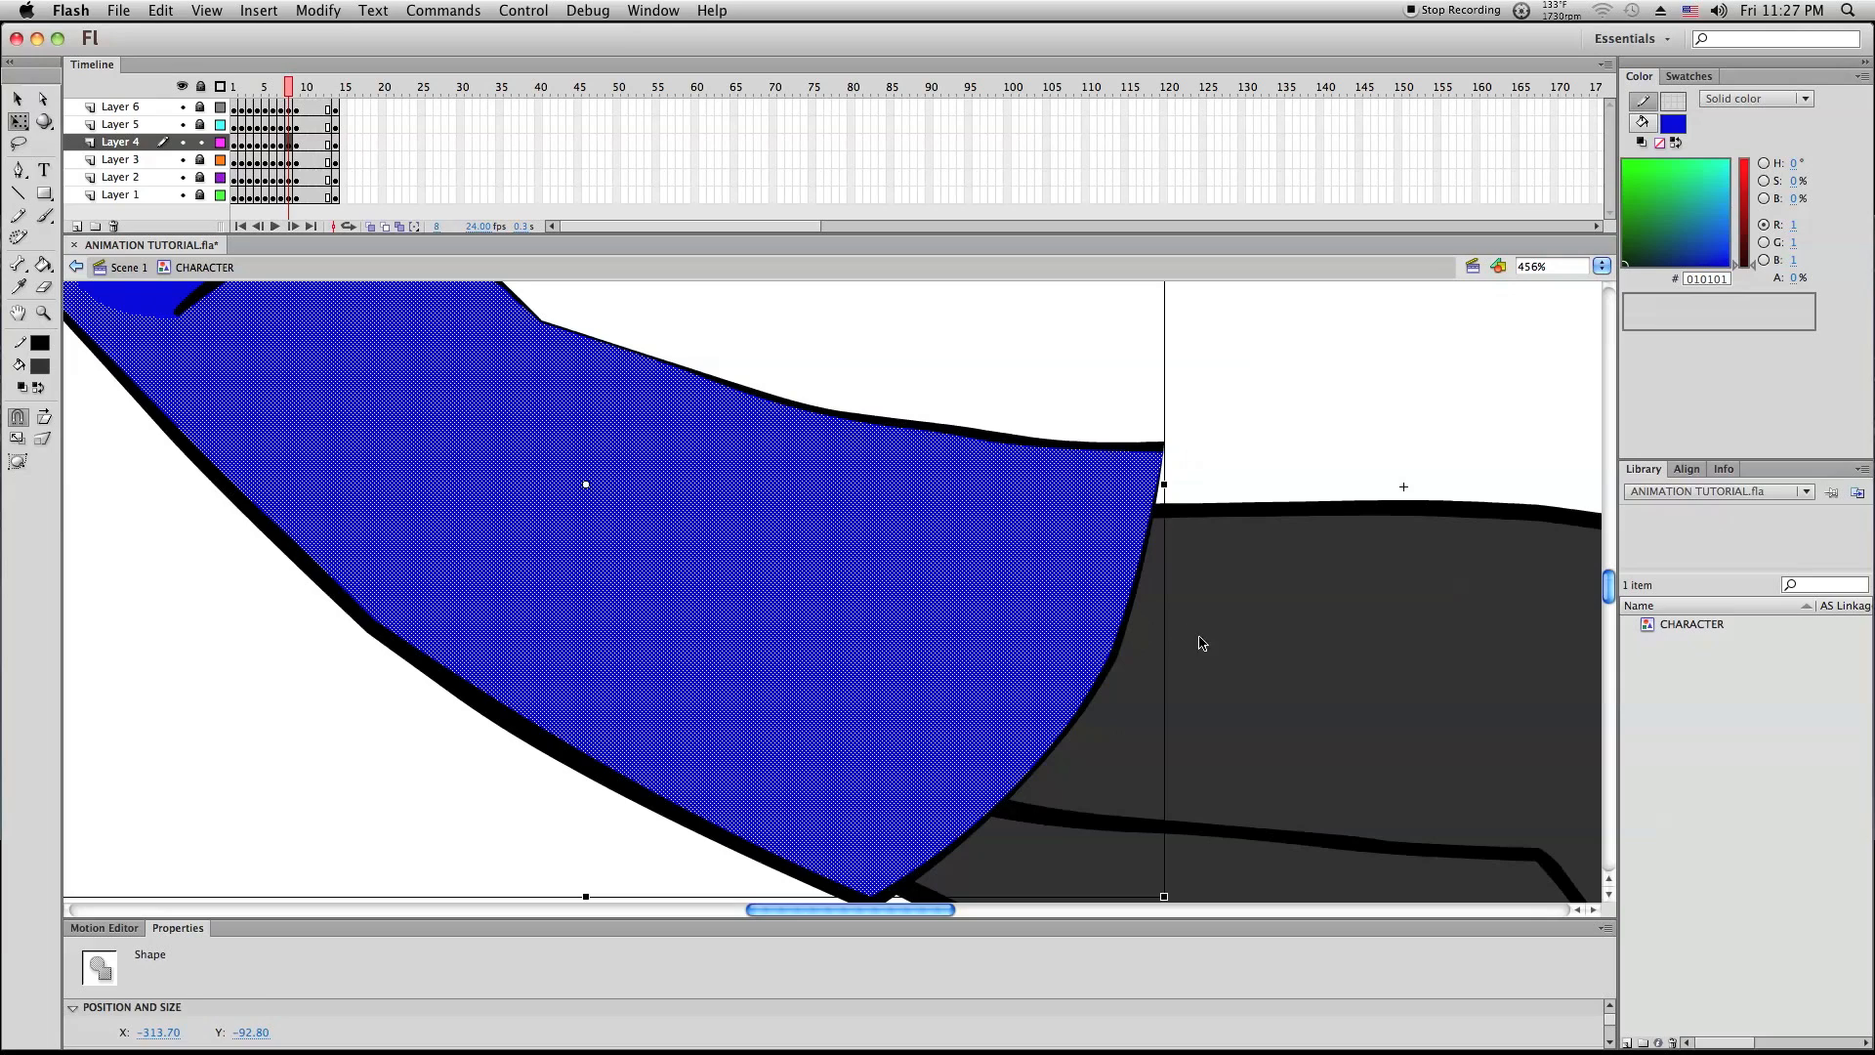
{"action": "left_click", "coordinate": [1117, 666]}
{"action": "left_click_drag", "start_coordinate": [1109, 656], "coordinate": [1109, 661]}
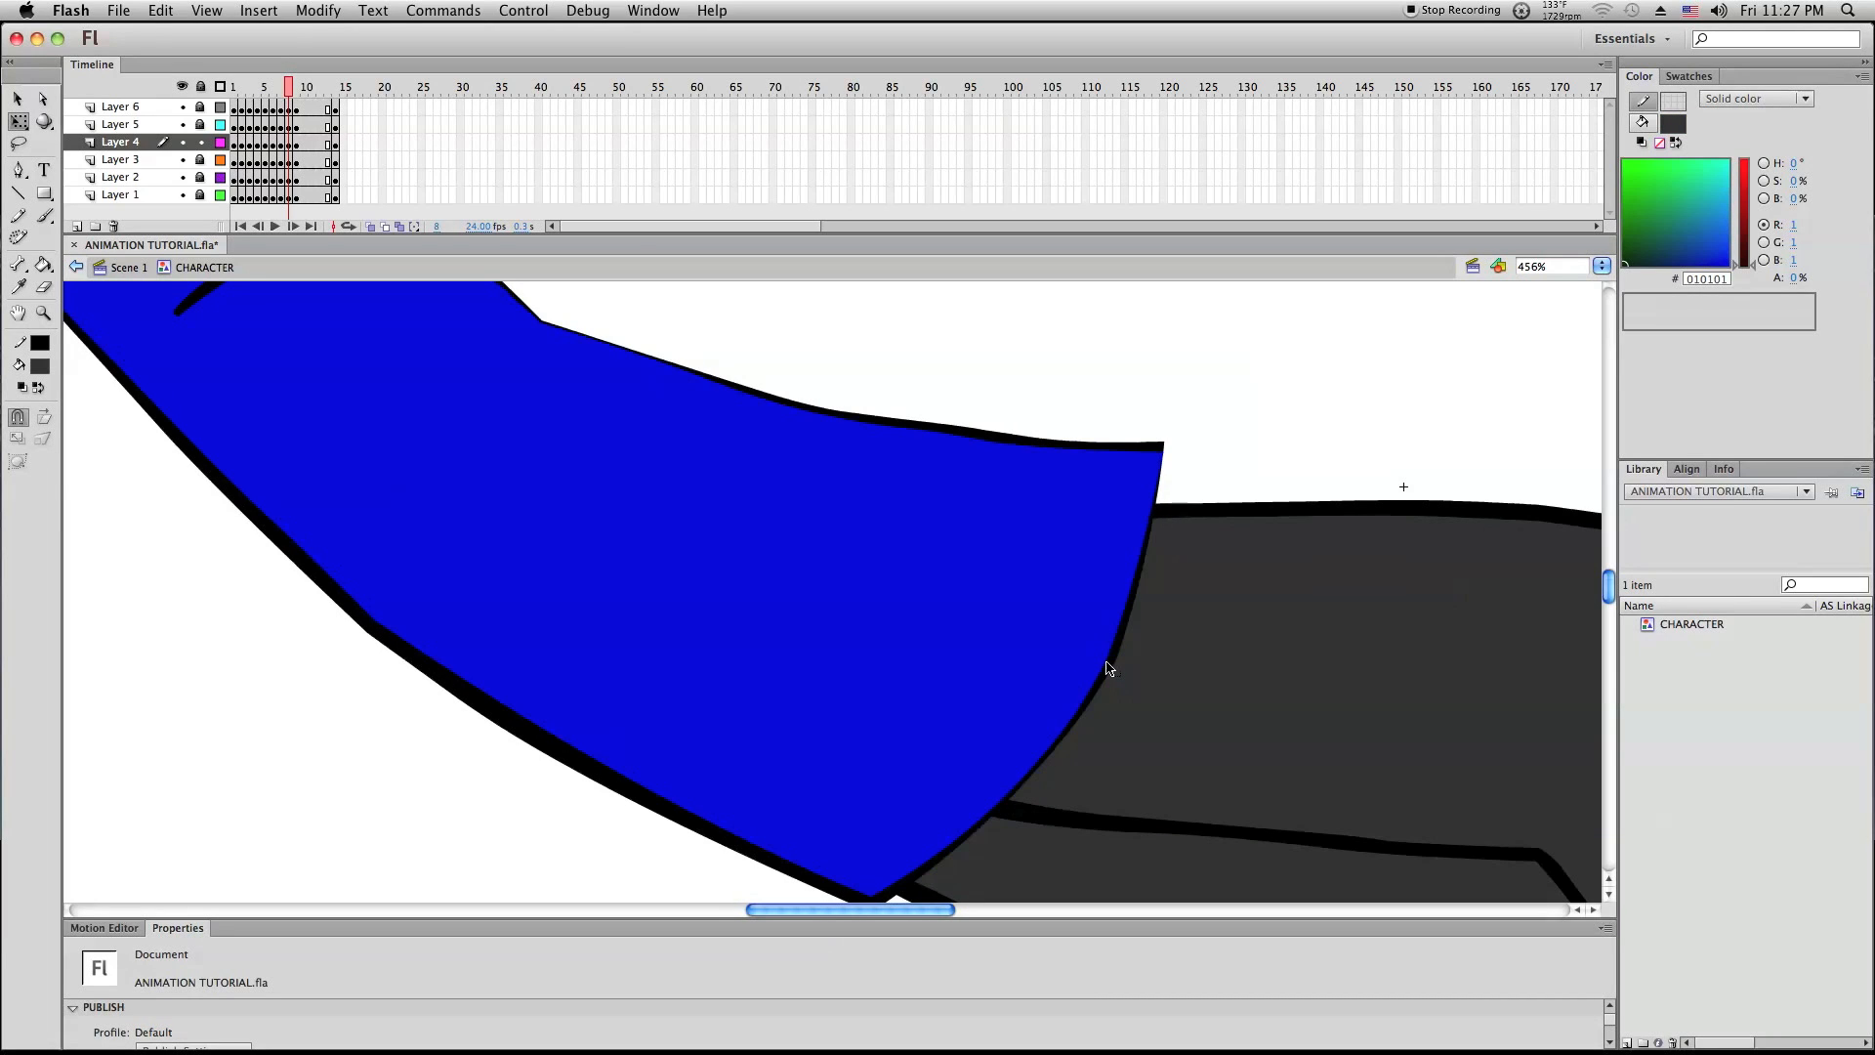
Go to frame 7 and turn on onion skinning to compare the pose with the neighbouring frames
{"action": "scroll", "coordinate": [272, 409], "scroll_direction": "up", "scroll_amount": 2}
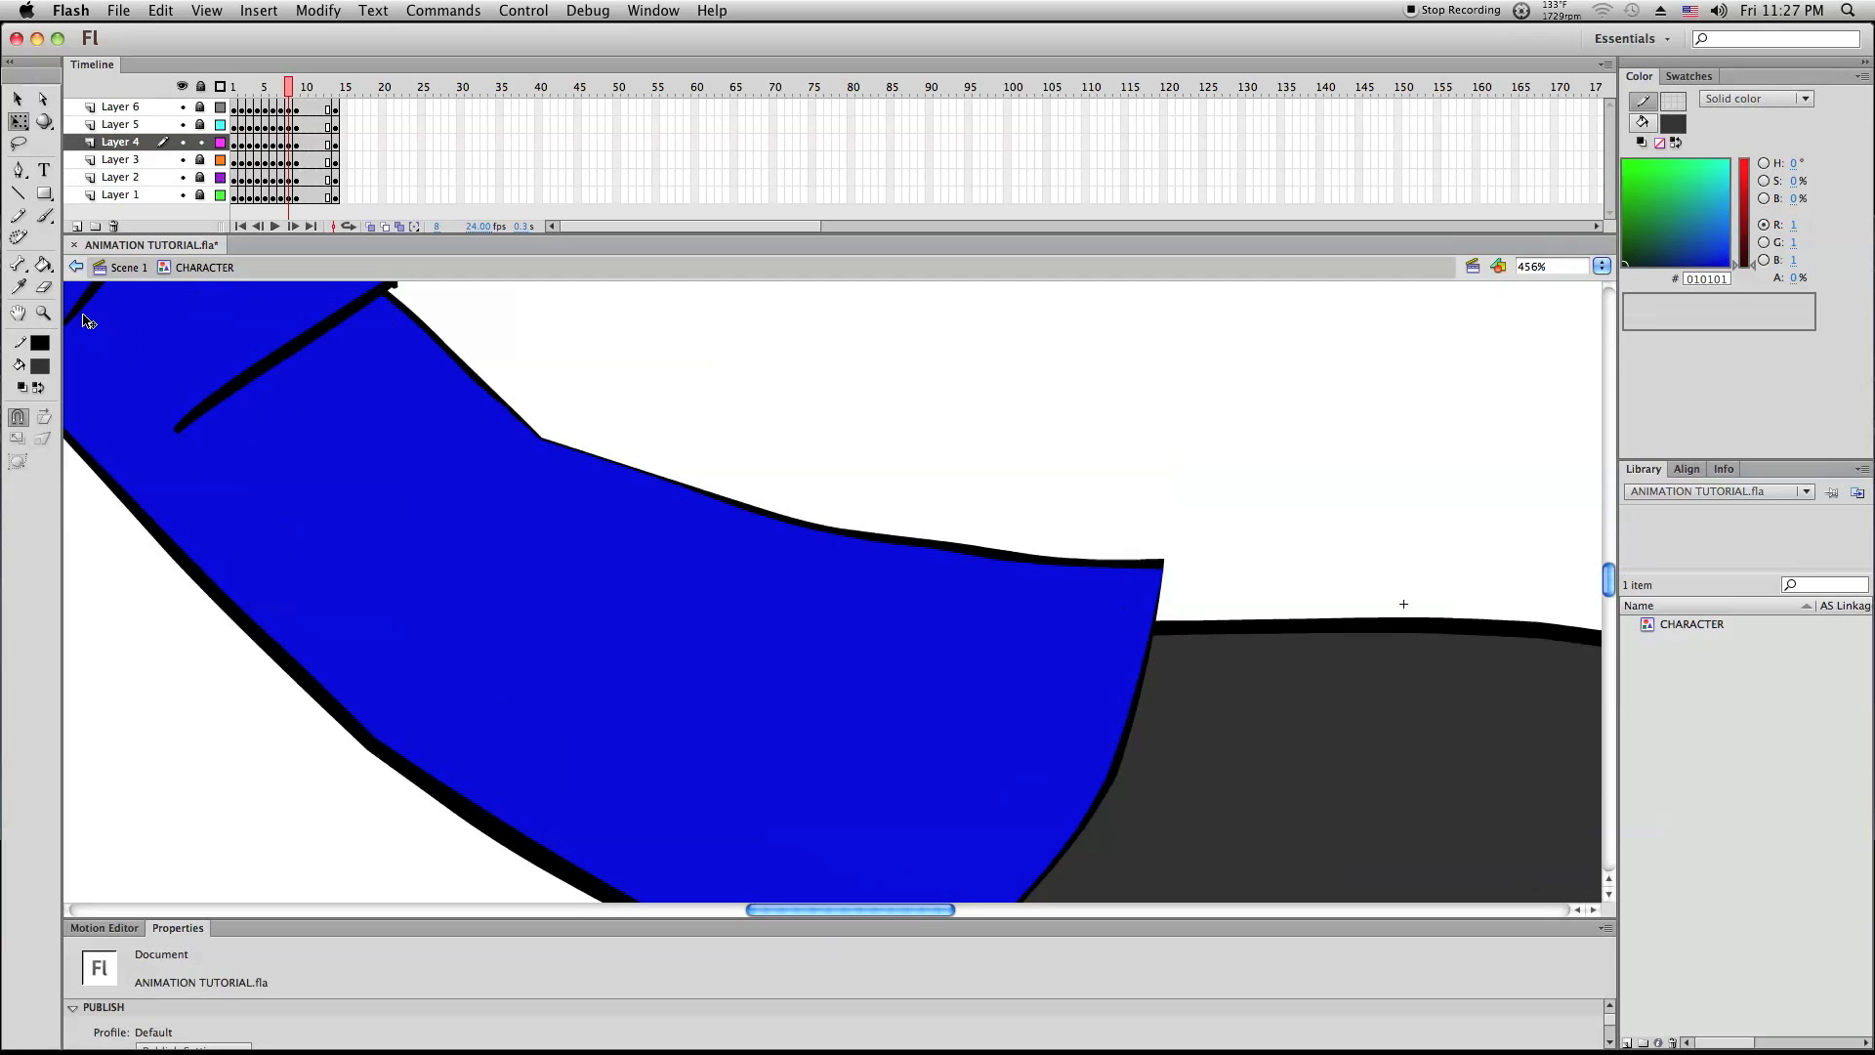
{"action": "left_click", "coordinate": [39, 318]}
{"action": "left_click", "coordinate": [475, 410]}
{"action": "left_click", "coordinate": [841, 448]}
{"action": "scroll", "coordinate": [842, 448], "scroll_direction": "down", "scroll_amount": 2}
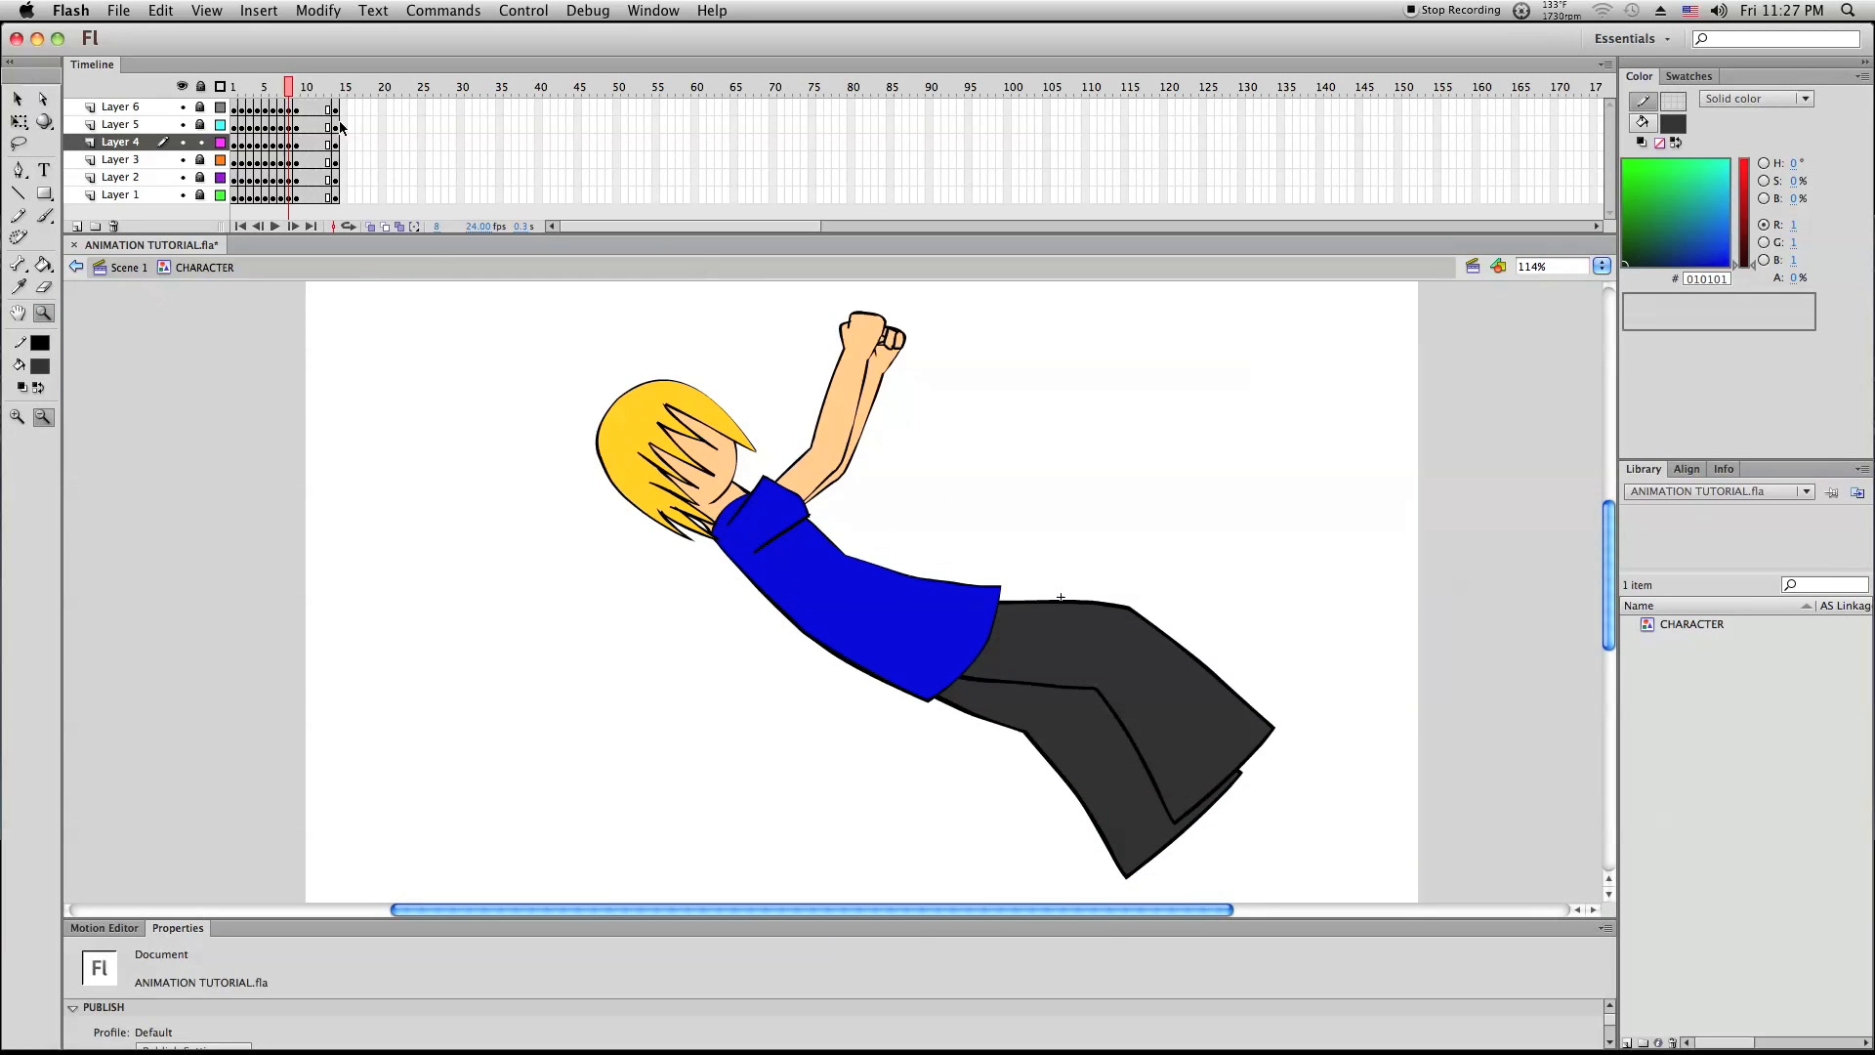
{"action": "mouse_move", "coordinate": [288, 86]}
{"action": "left_mouse_down"}
{"action": "mouse_move", "coordinate": [266, 91]}
{"action": "mouse_move", "coordinate": [282, 92]}
{"action": "left_mouse_up"}
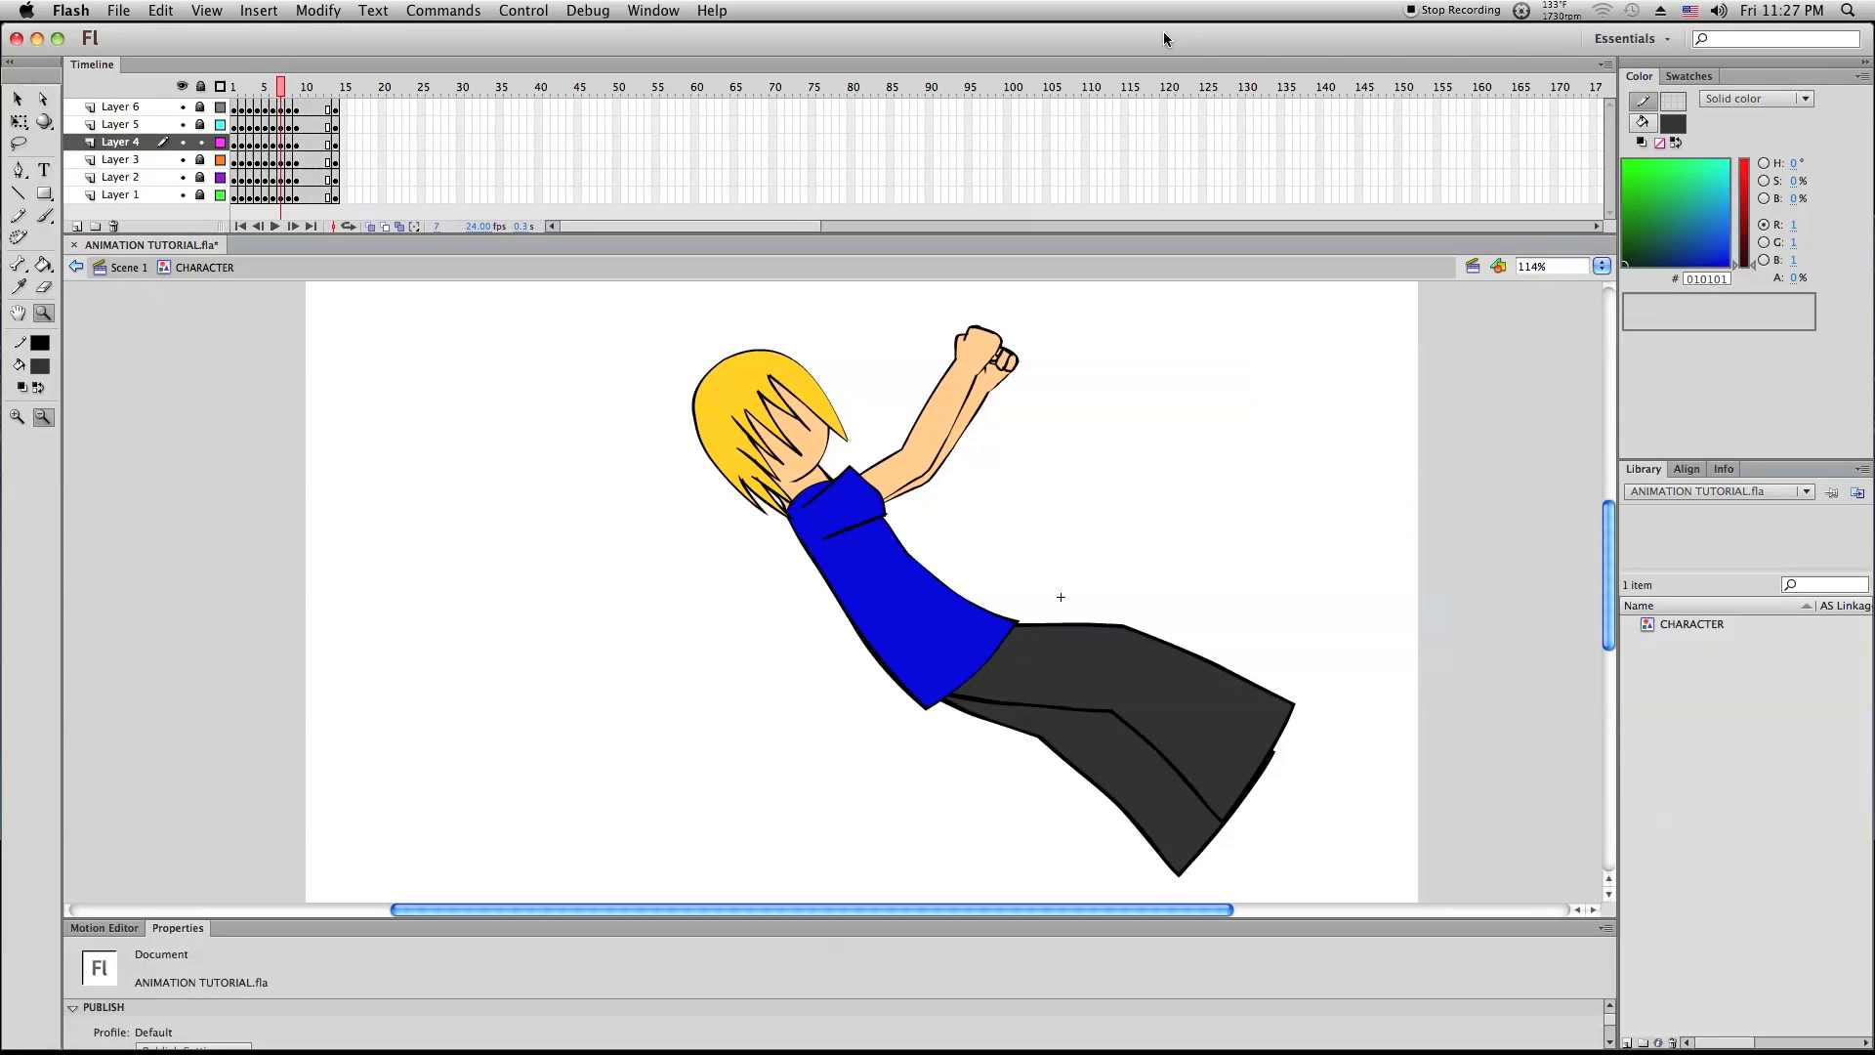
{"action": "left_click", "coordinate": [371, 227]}
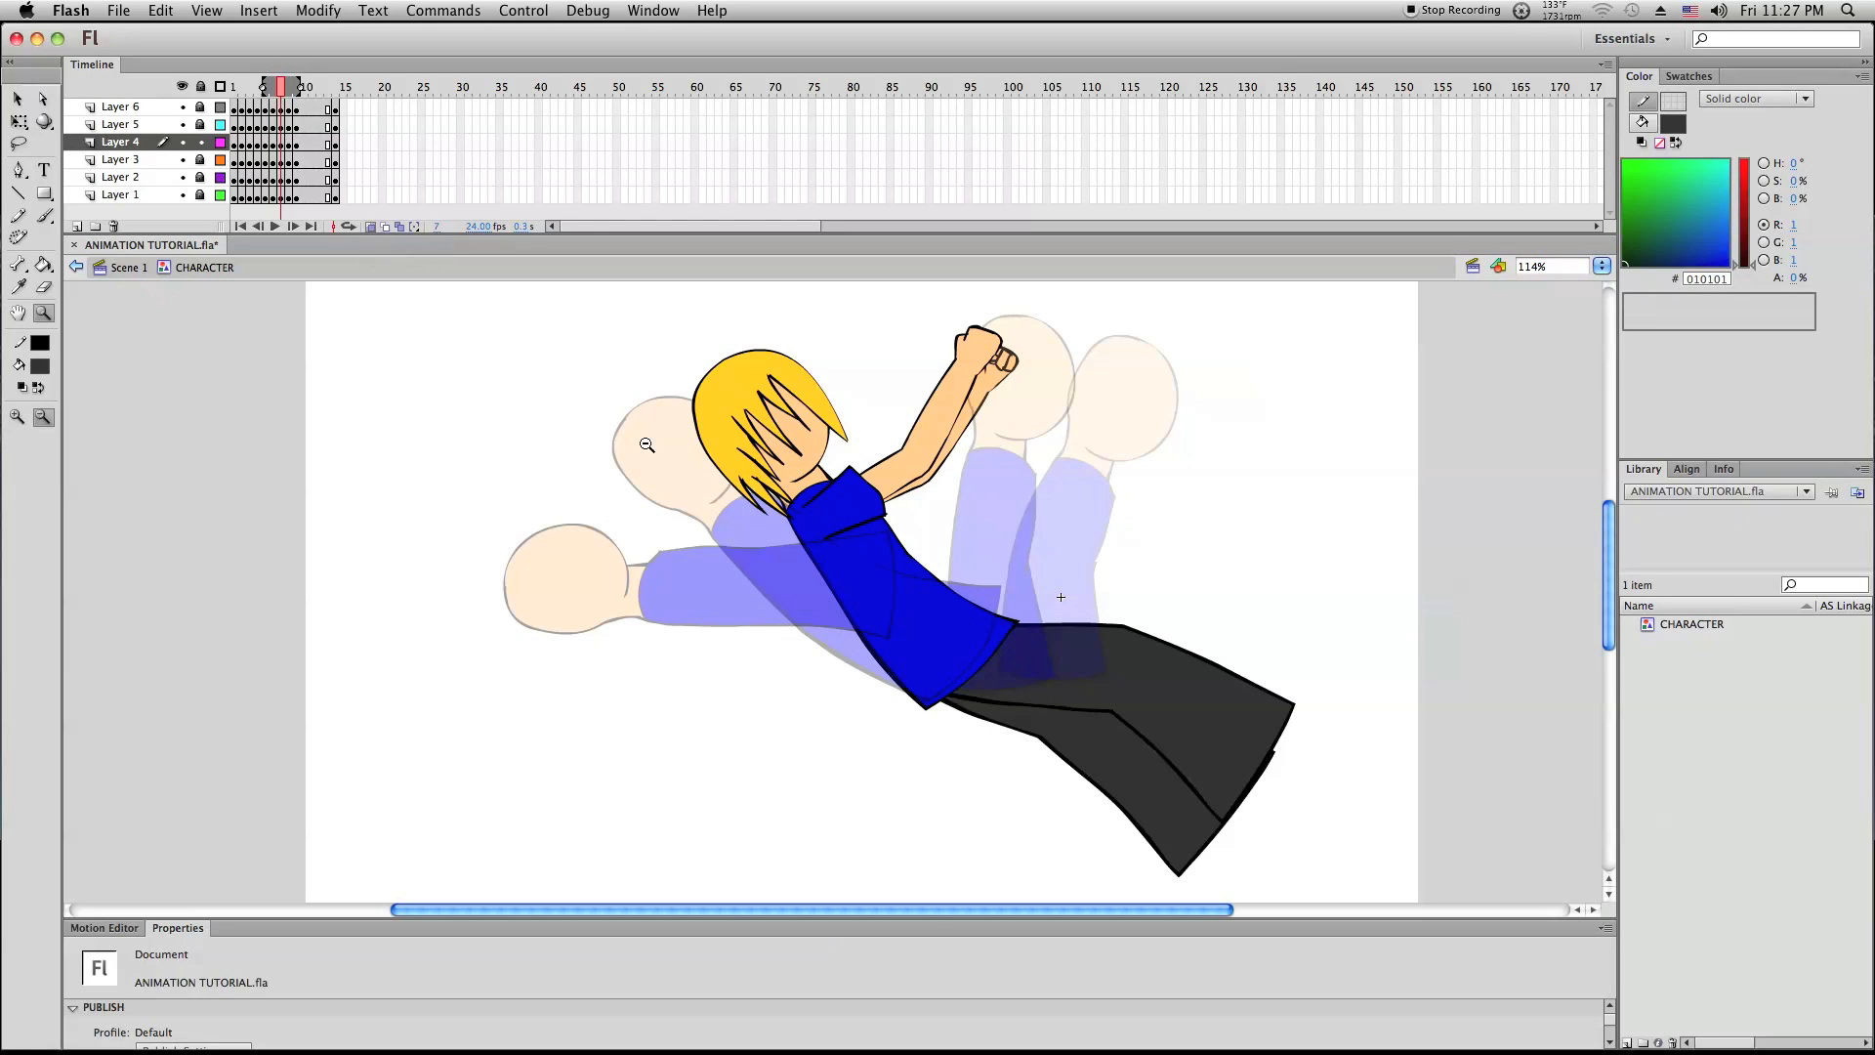
Unlock all layers, select the entire character on frame 7 and rotate it slightly clockwise with Free Transform
{"action": "left_click", "coordinate": [17, 98]}
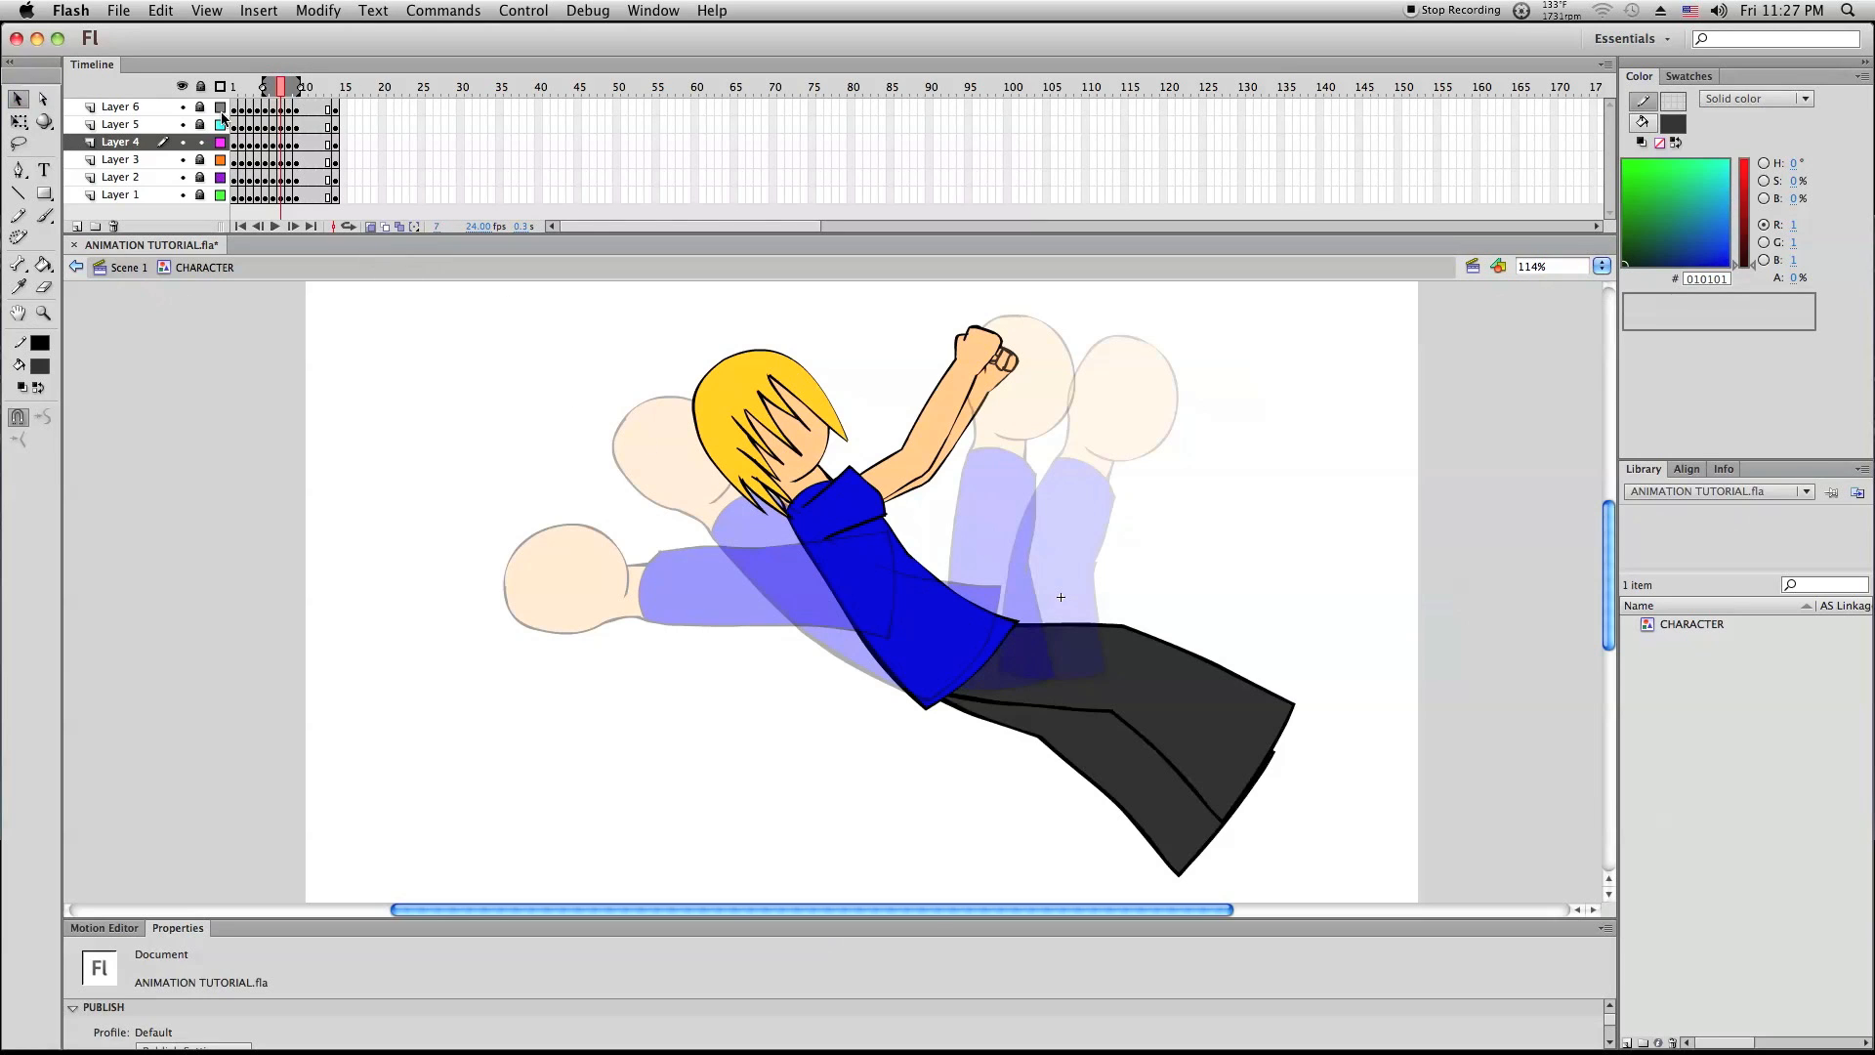
{"action": "left_click", "coordinate": [200, 87]}
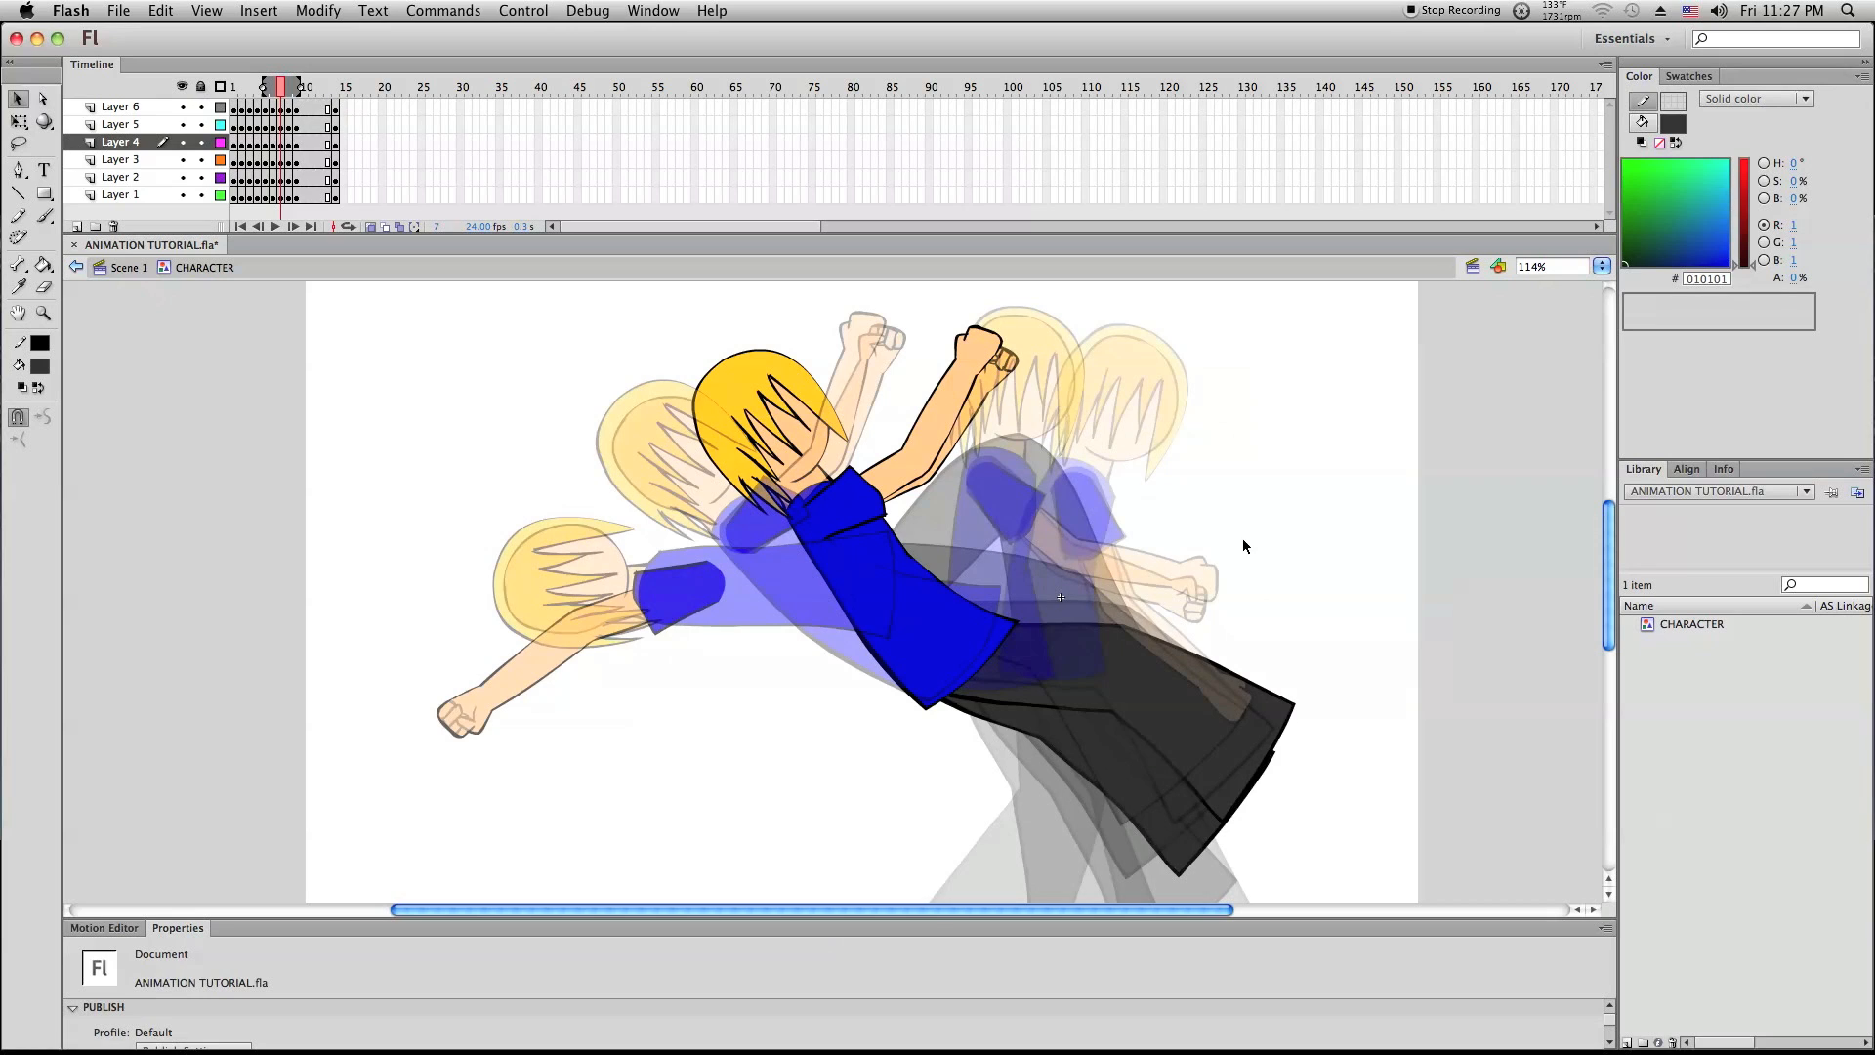
{"action": "right_click", "coordinate": [1323, 515]}
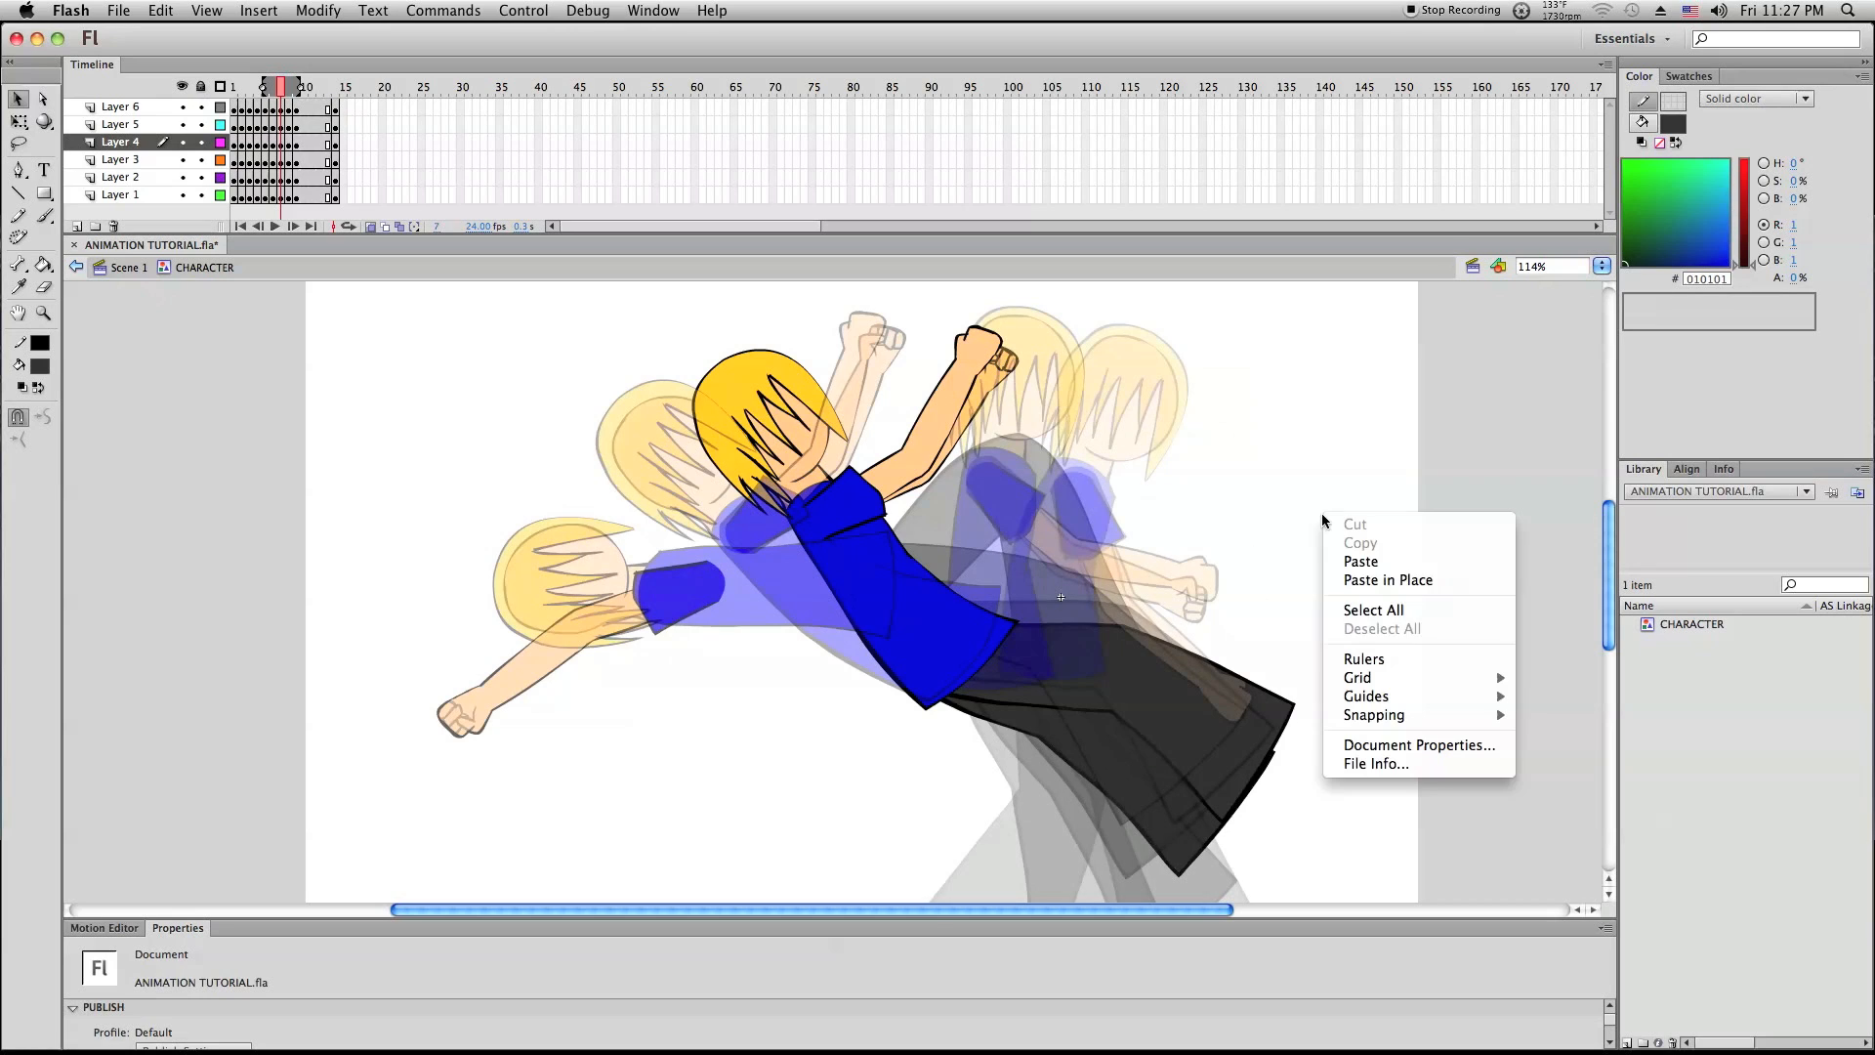
{"action": "left_click", "coordinate": [1416, 610]}
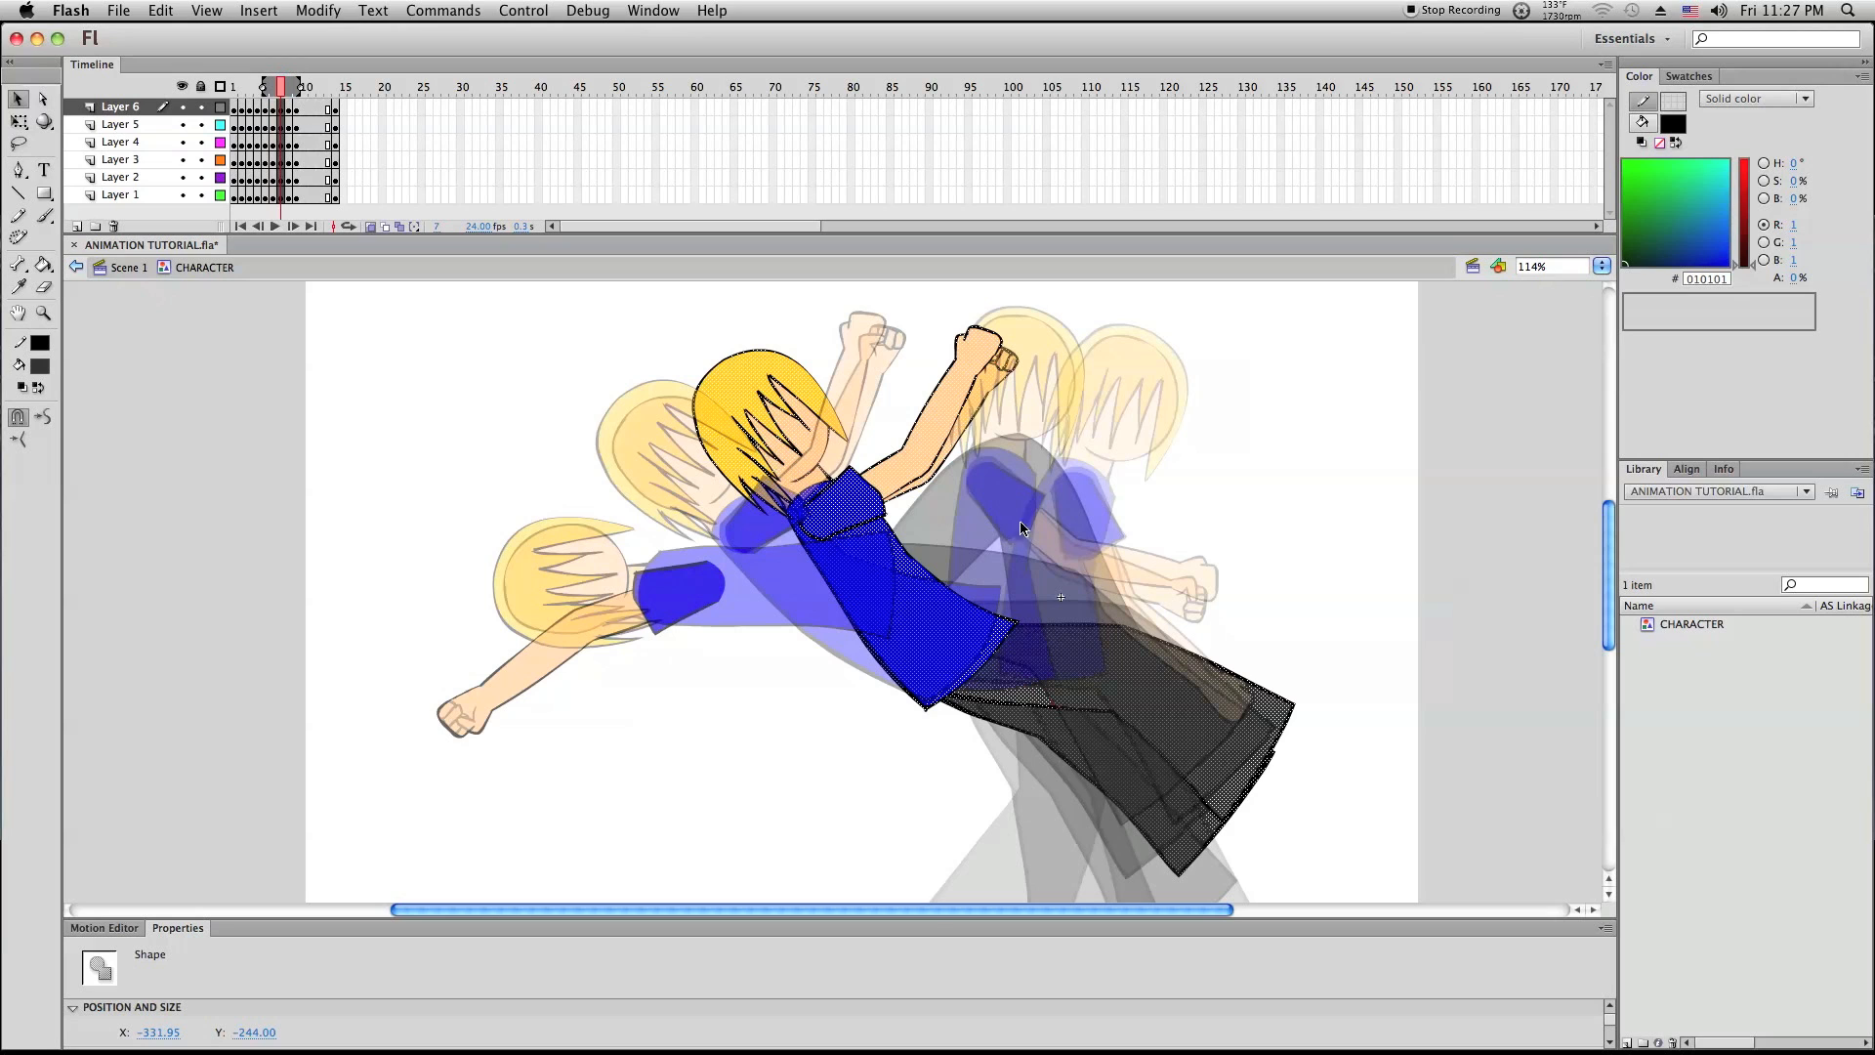
{"action": "left_click", "coordinate": [18, 121]}
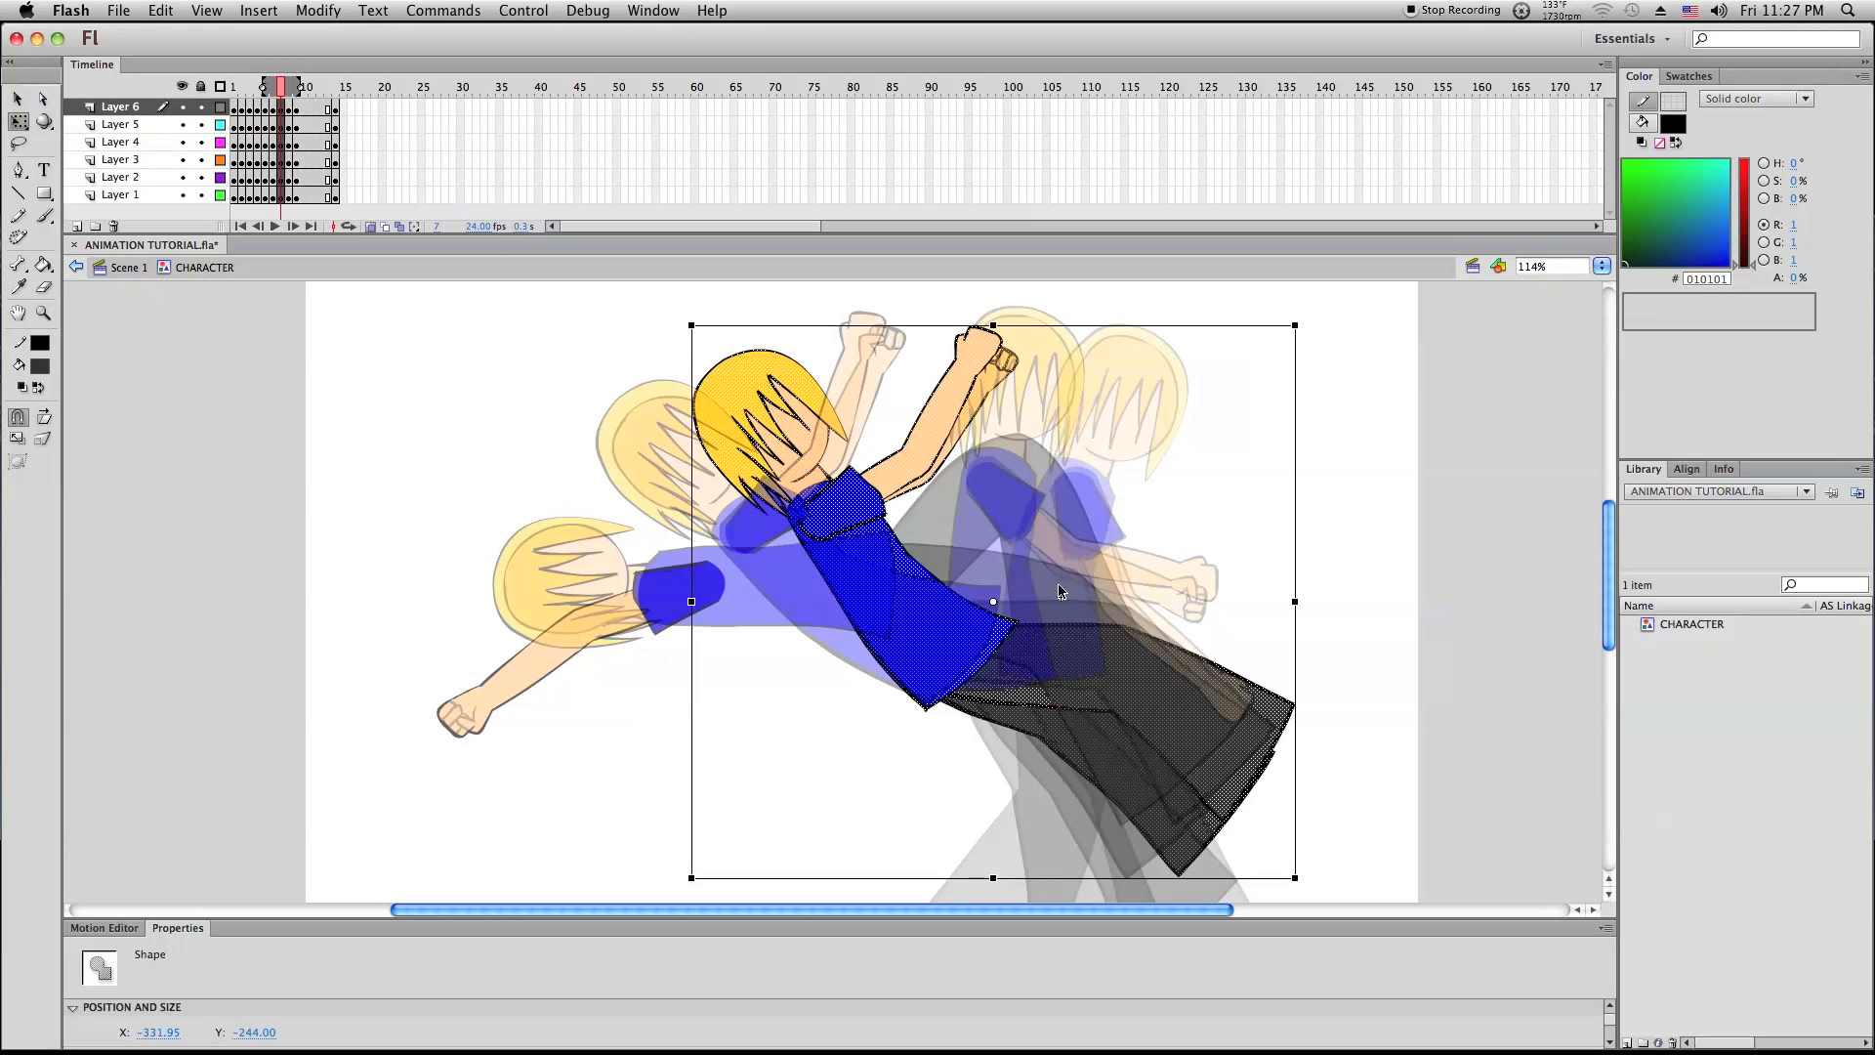
{"action": "mouse_move", "coordinate": [1296, 322]}
{"action": "left_mouse_down"}
{"action": "mouse_move", "coordinate": [1320, 328]}
{"action": "mouse_move", "coordinate": [1287, 357]}
{"action": "left_mouse_up"}
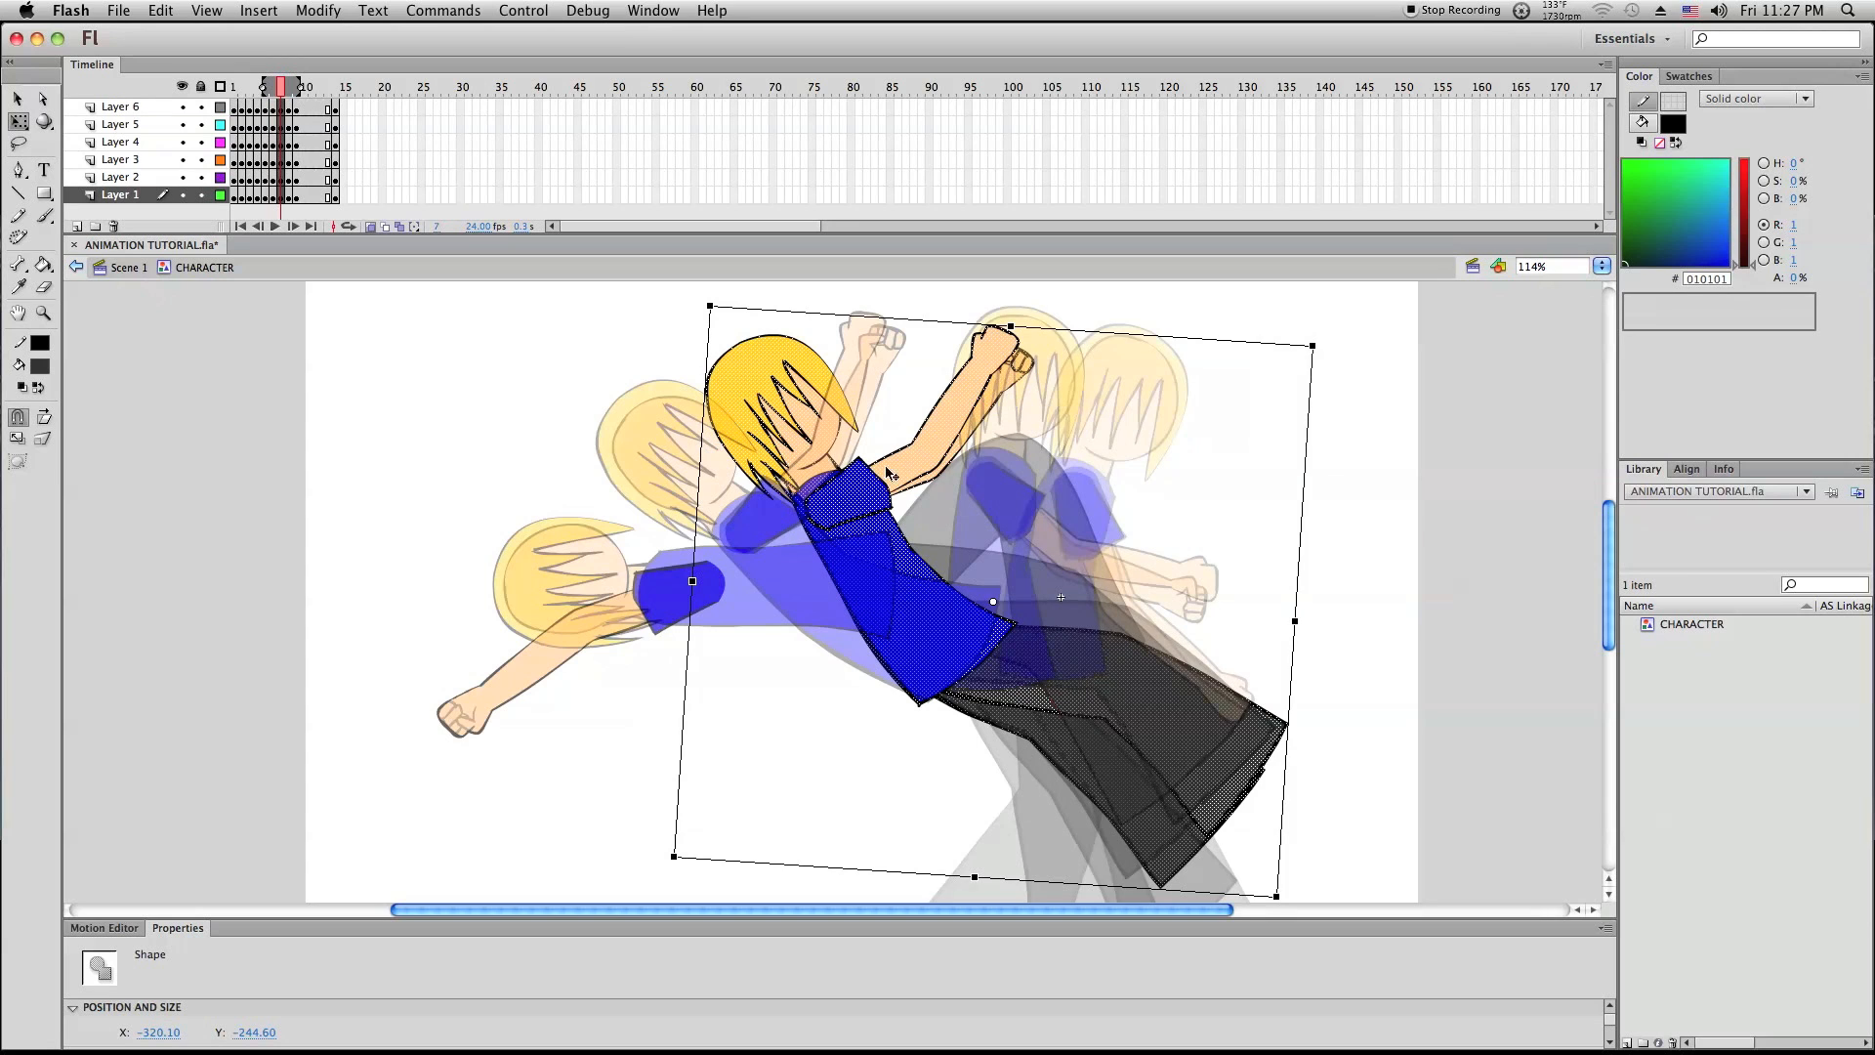
Move the selected character on frame 7 to the right between its onion-skinned neighbours, nudge it slightly left, rotate it slightly clockwise and deselect
{"action": "left_click_drag", "start_coordinate": [875, 504], "coordinate": [929, 492]}
{"action": "scroll", "coordinate": [1193, 369], "scroll_direction": "down", "scroll_amount": 3}
{"action": "scroll", "coordinate": [1153, 477], "scroll_direction": "up", "scroll_amount": 3}
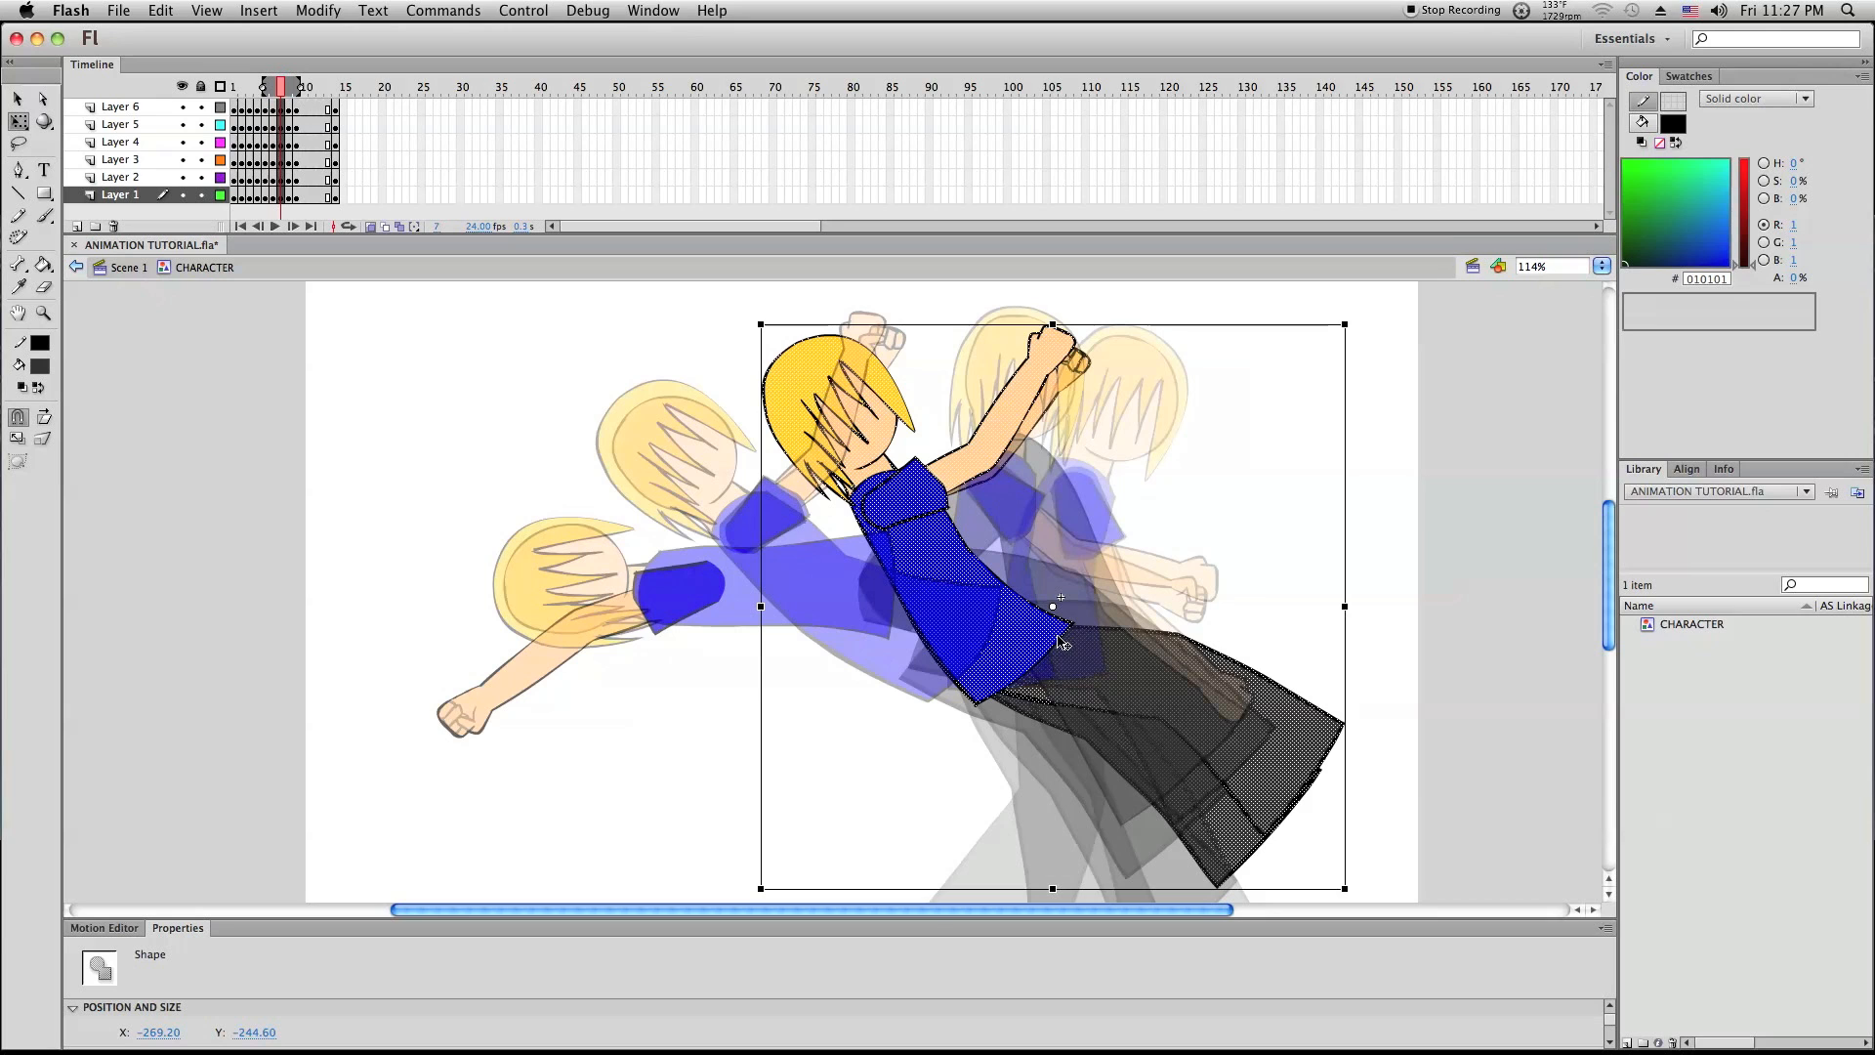
{"action": "key", "text": "Left"}
{"action": "key", "text": "Left"}
{"action": "key", "text": "Left"}
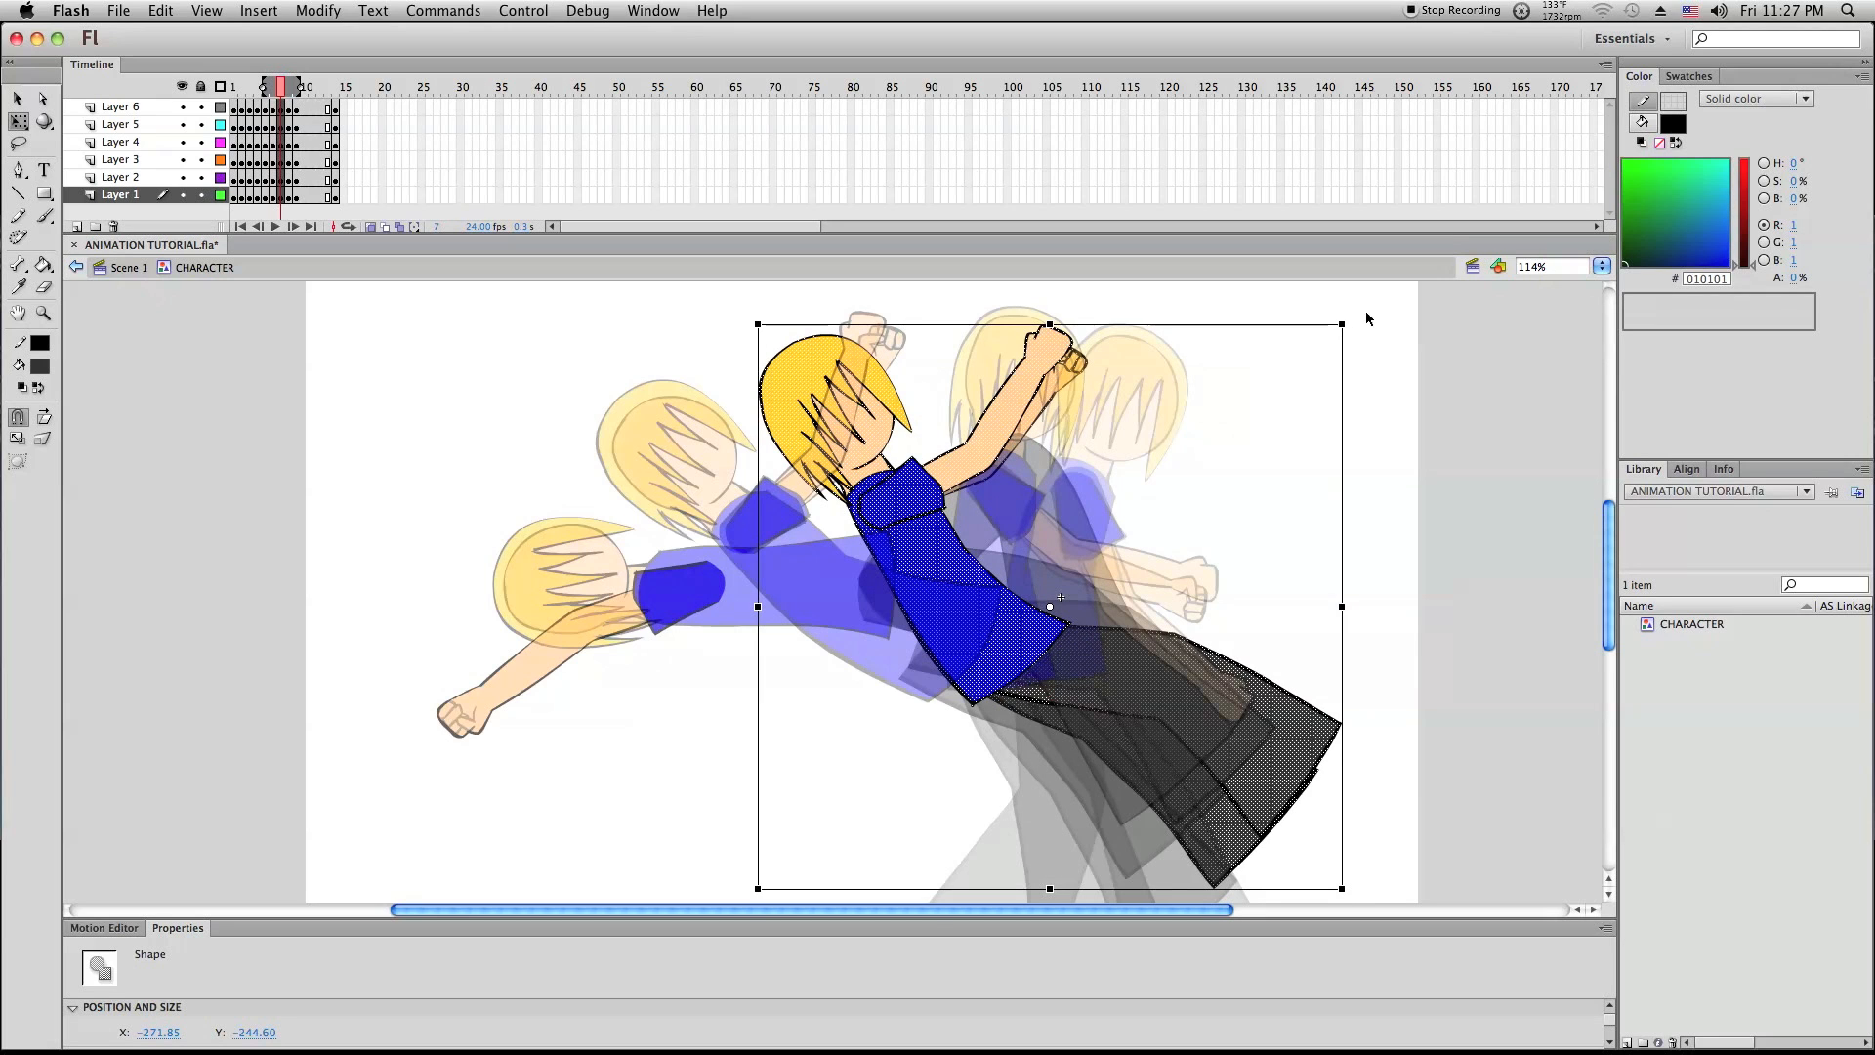
{"action": "left_click_drag", "start_coordinate": [1367, 318], "coordinate": [1364, 320]}
{"action": "left_click", "coordinate": [1480, 450]}
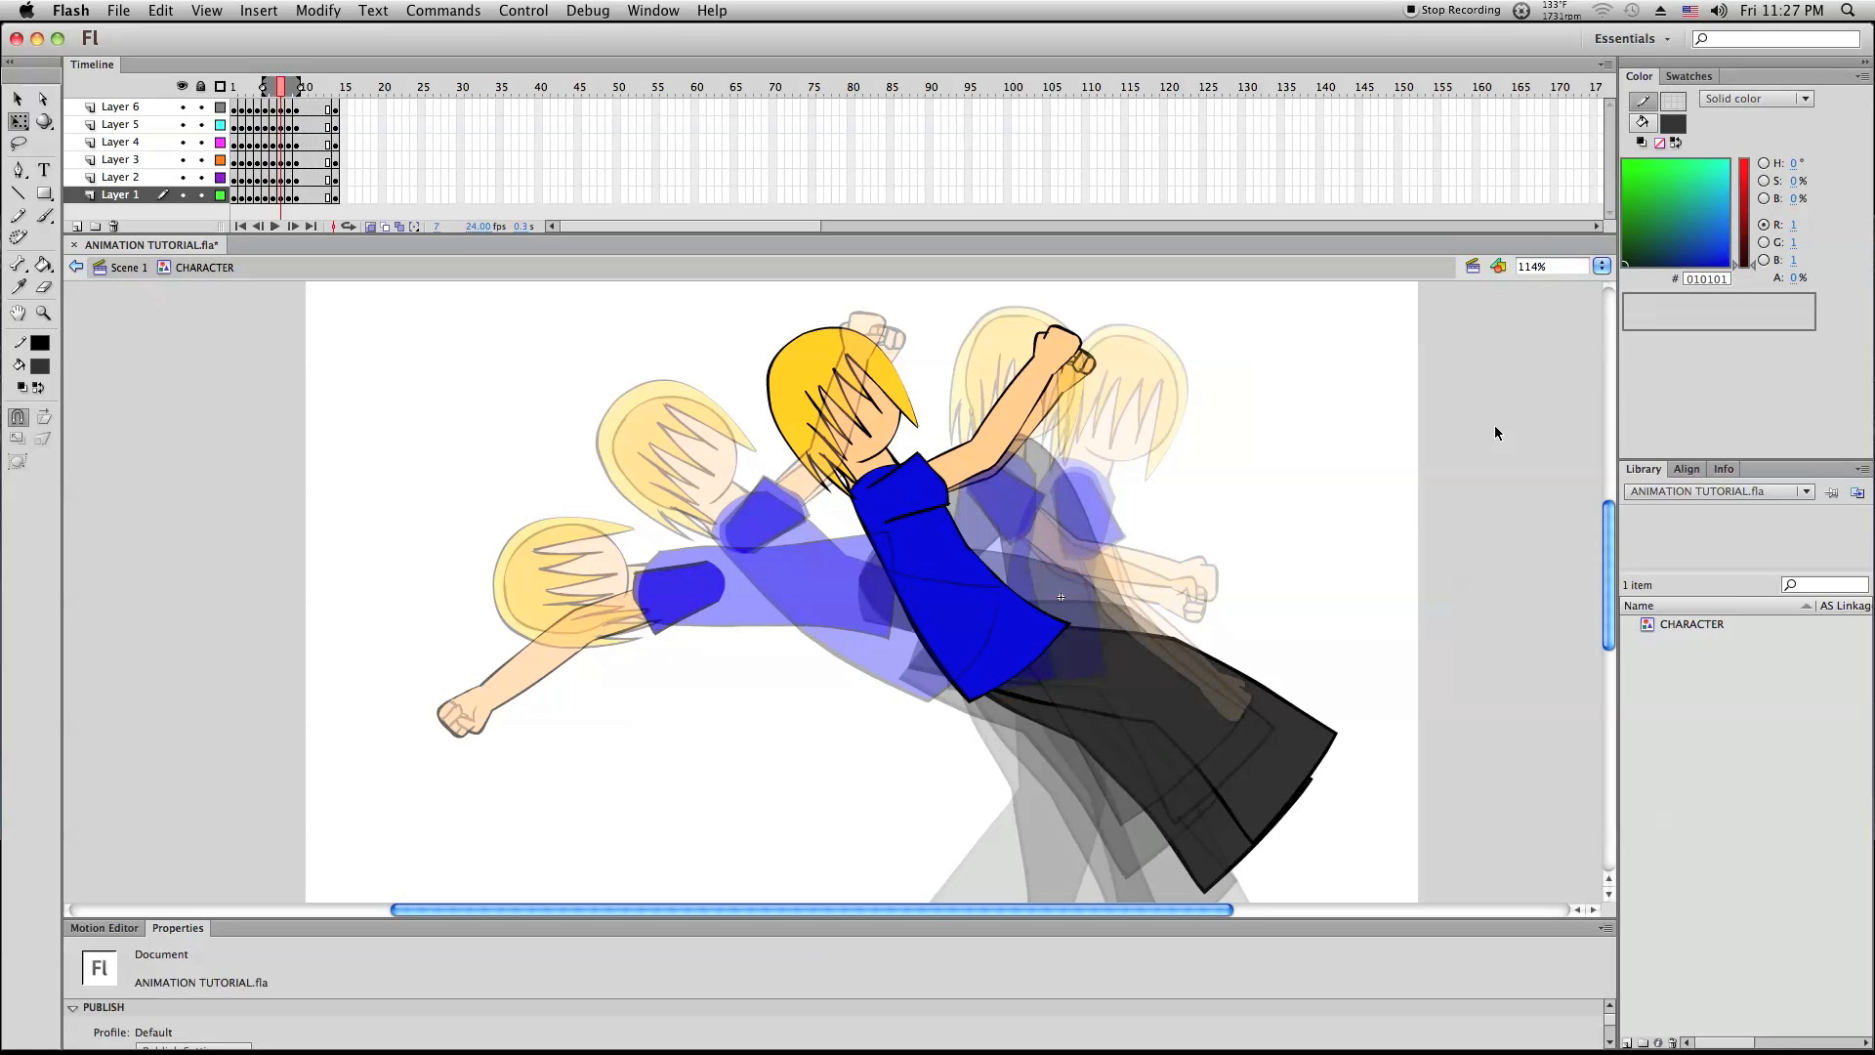
{"action": "scroll", "coordinate": [1418, 410], "scroll_direction": "down", "scroll_amount": 2}
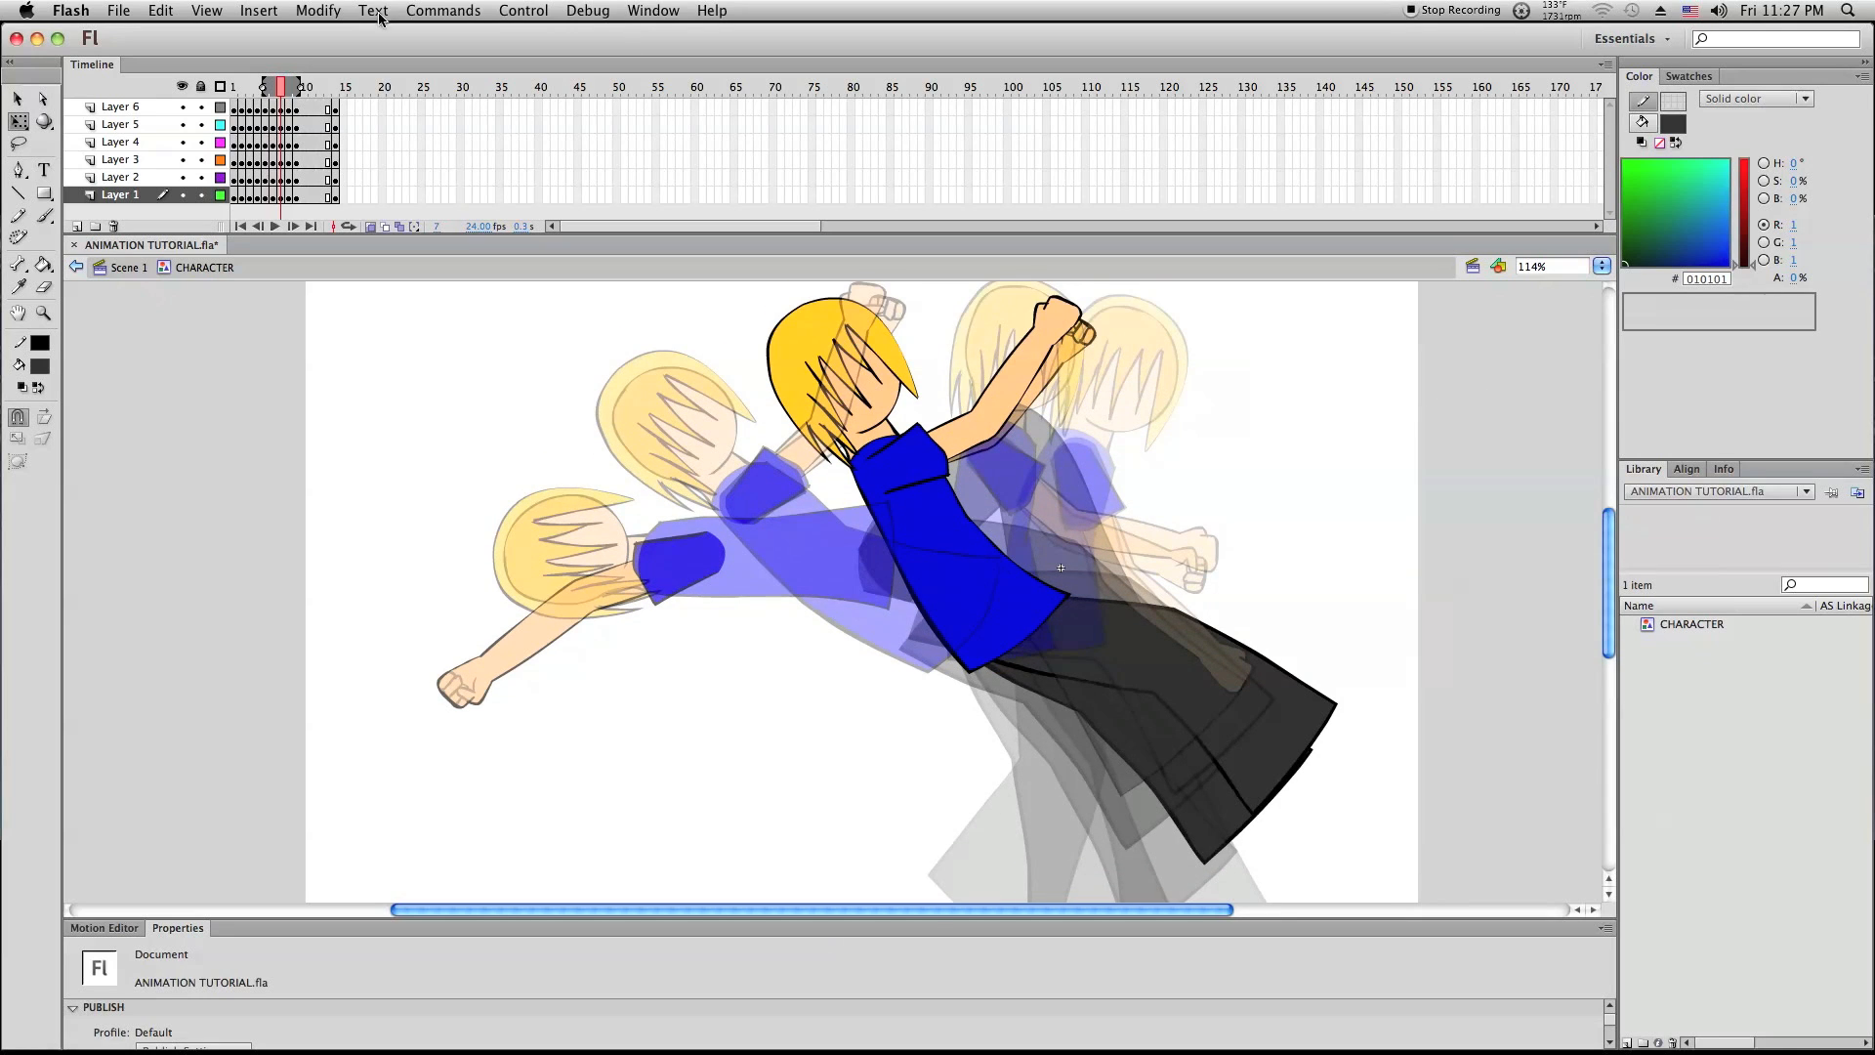
On frame 6, extend the onion skin range to include frame 9 and shift the entire character slightly left
{"action": "left_click_drag", "start_coordinate": [279, 93], "coordinate": [273, 91]}
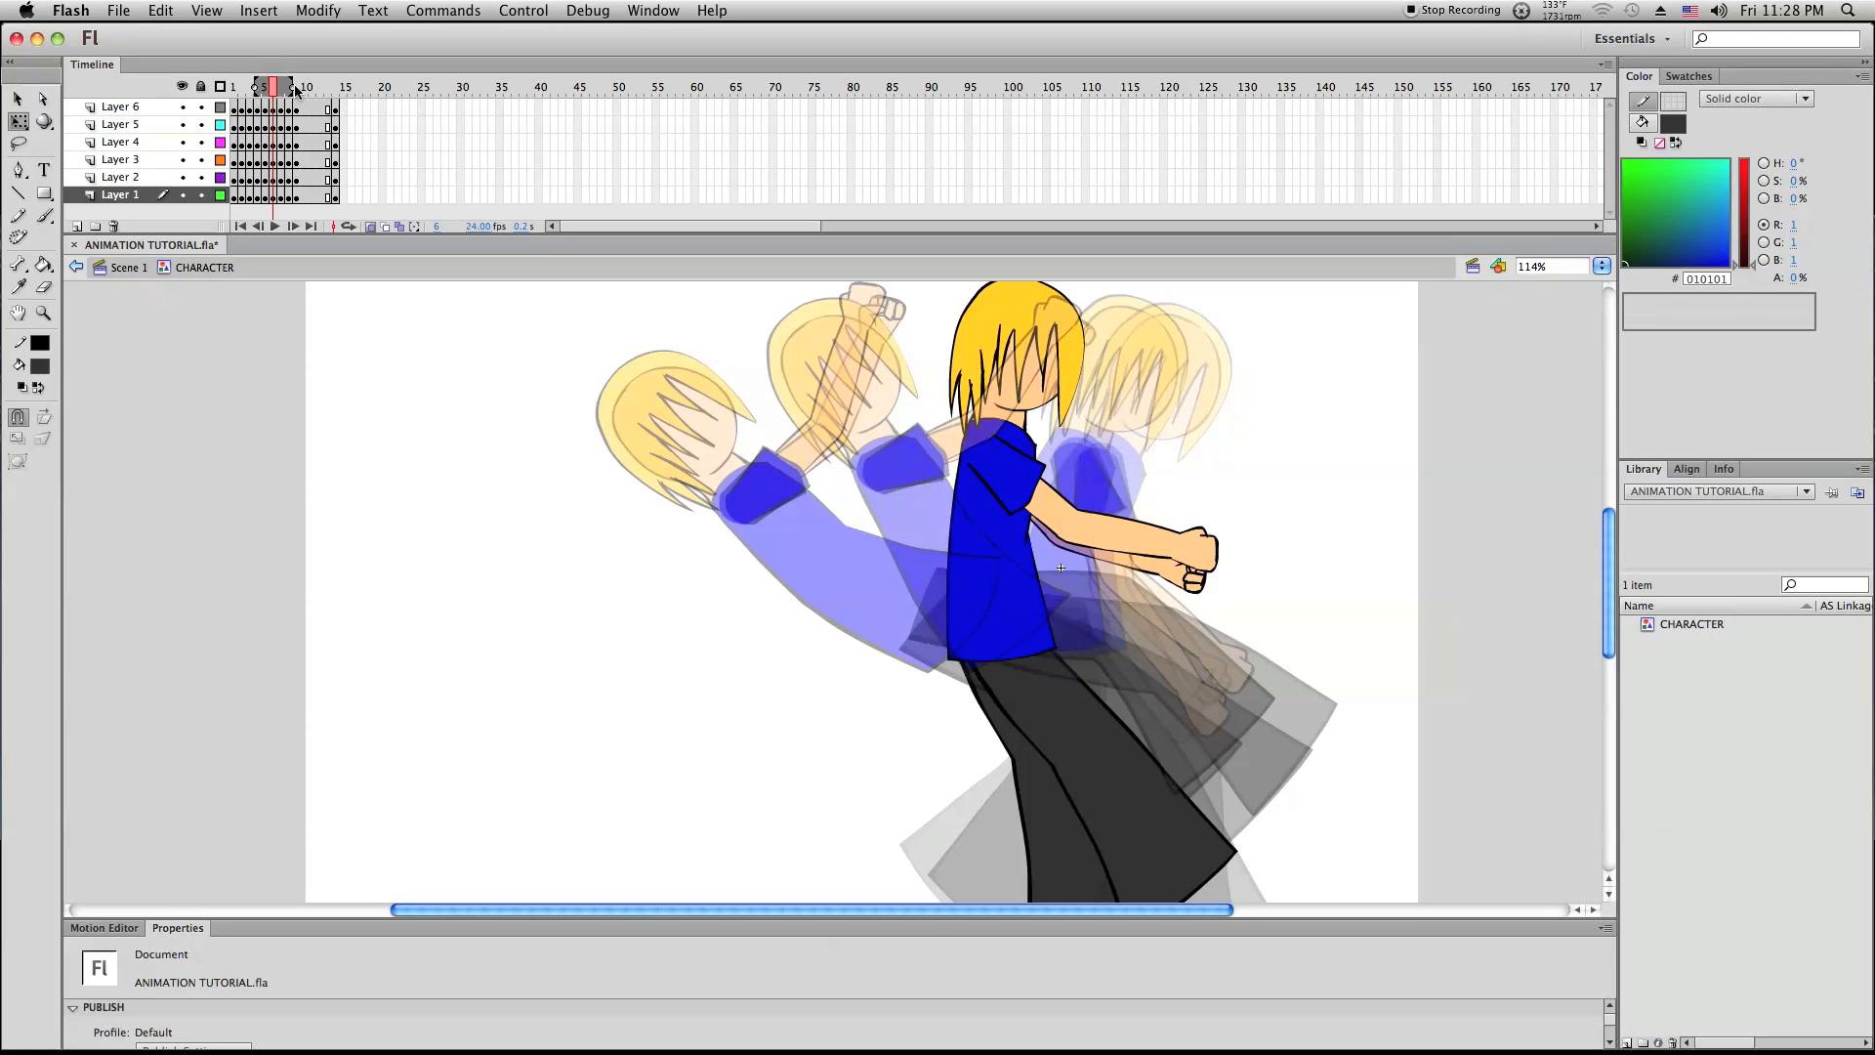
{"action": "left_click", "coordinate": [297, 89]}
{"action": "left_click_drag", "start_coordinate": [299, 91], "coordinate": [275, 88]}
{"action": "left_click_drag", "start_coordinate": [294, 86], "coordinate": [302, 87]}
{"action": "right_click", "coordinate": [1250, 402]}
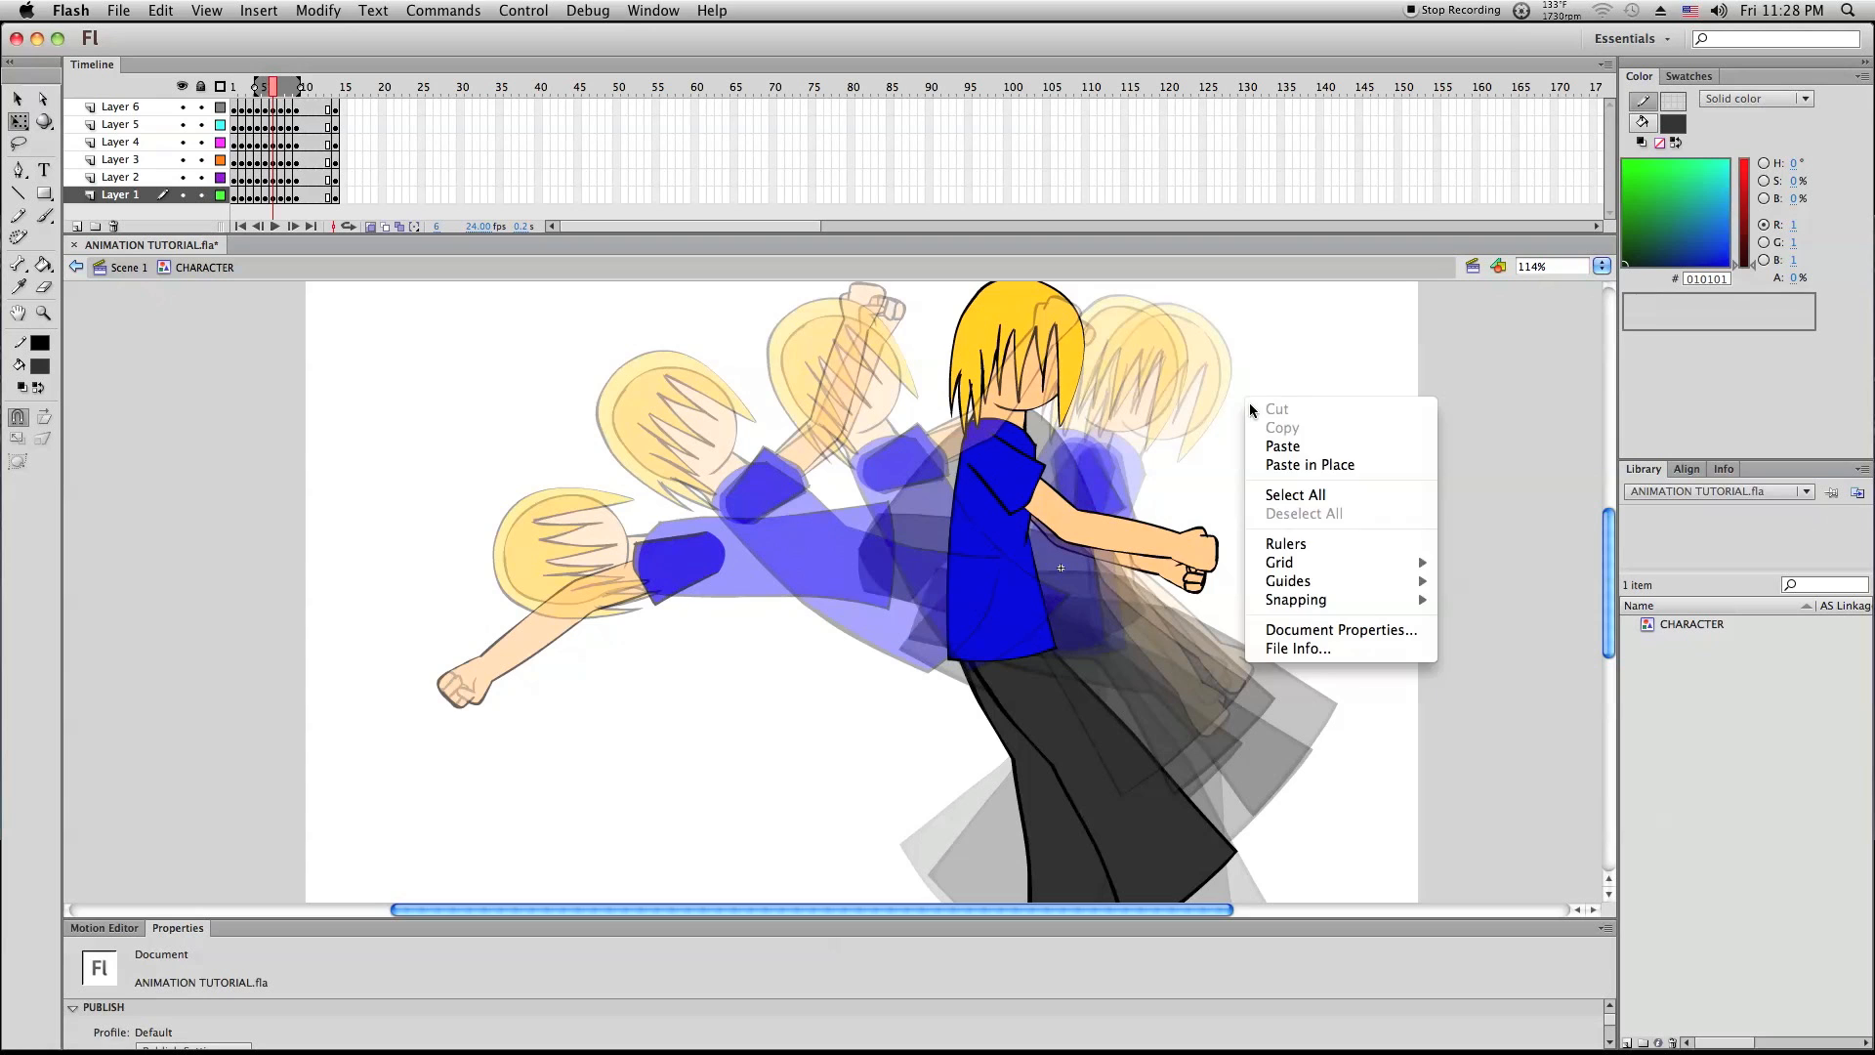
{"action": "left_click", "coordinate": [1309, 491]}
{"action": "left_click_drag", "start_coordinate": [1016, 421], "coordinate": [987, 422]}
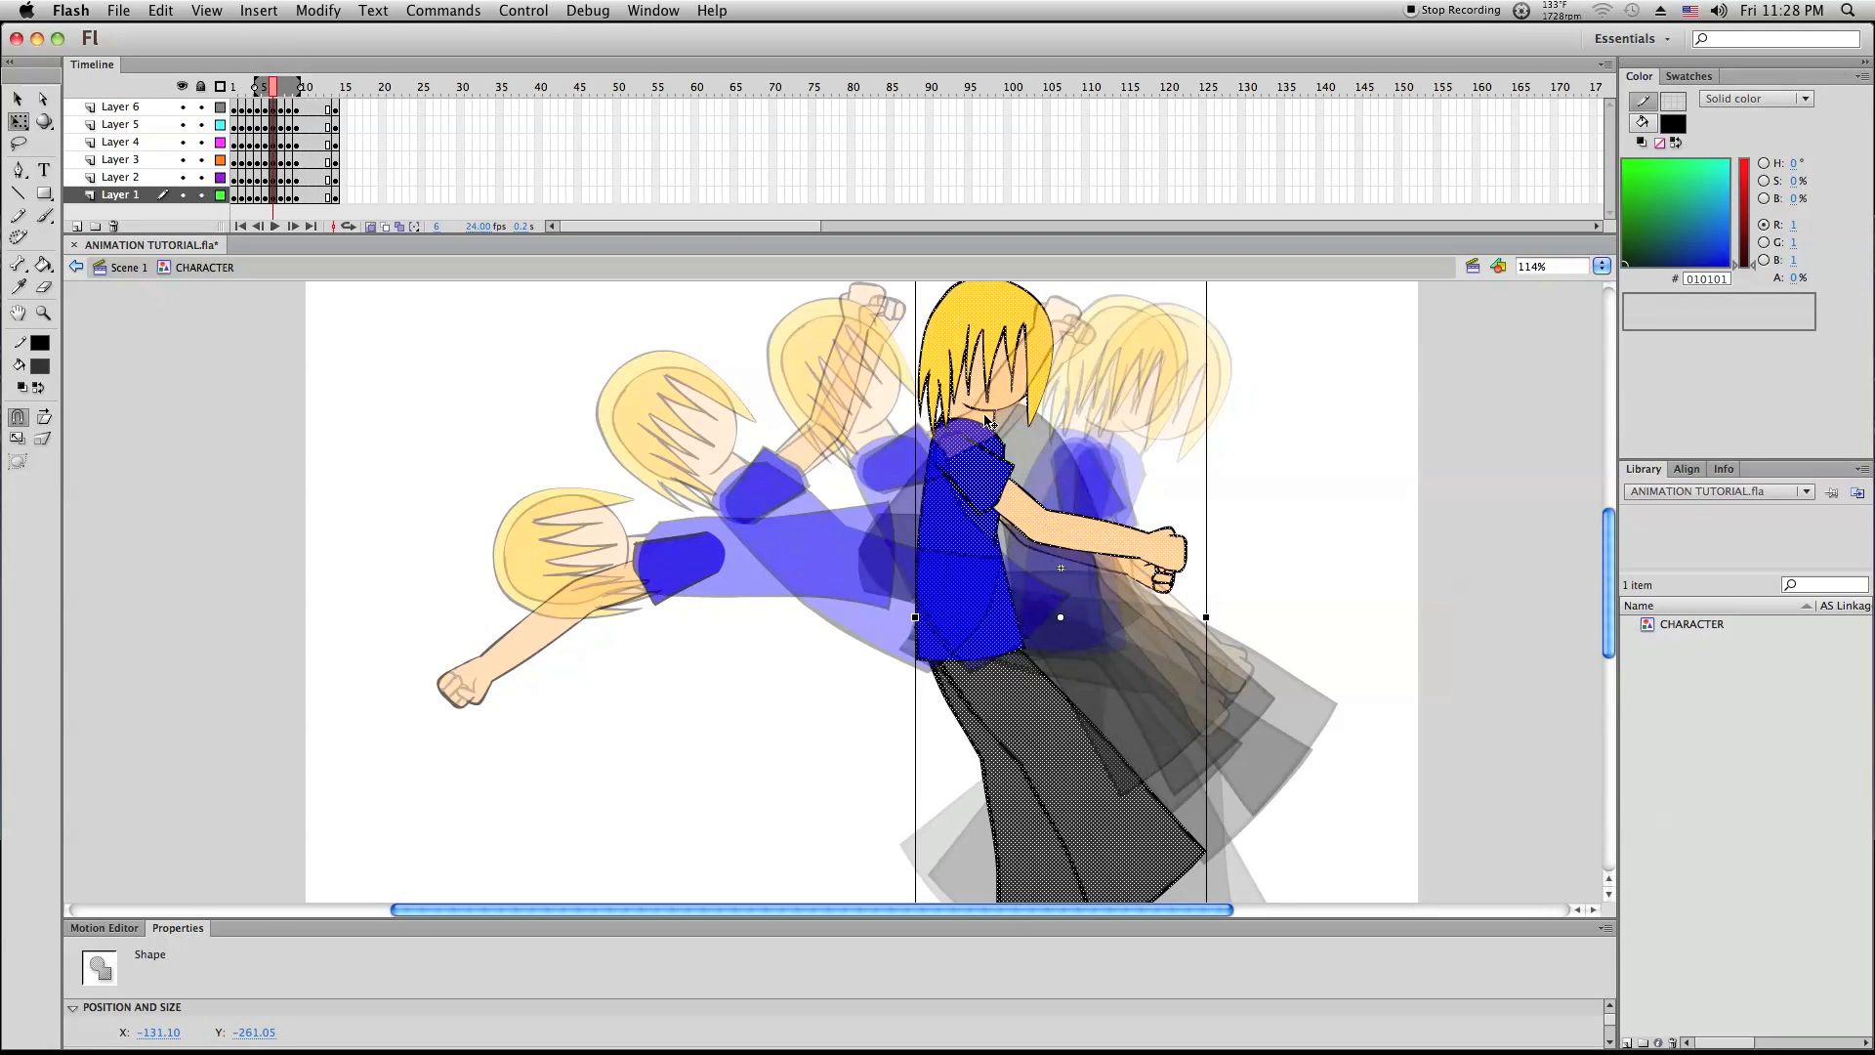
{"action": "left_click", "coordinate": [1451, 434]}
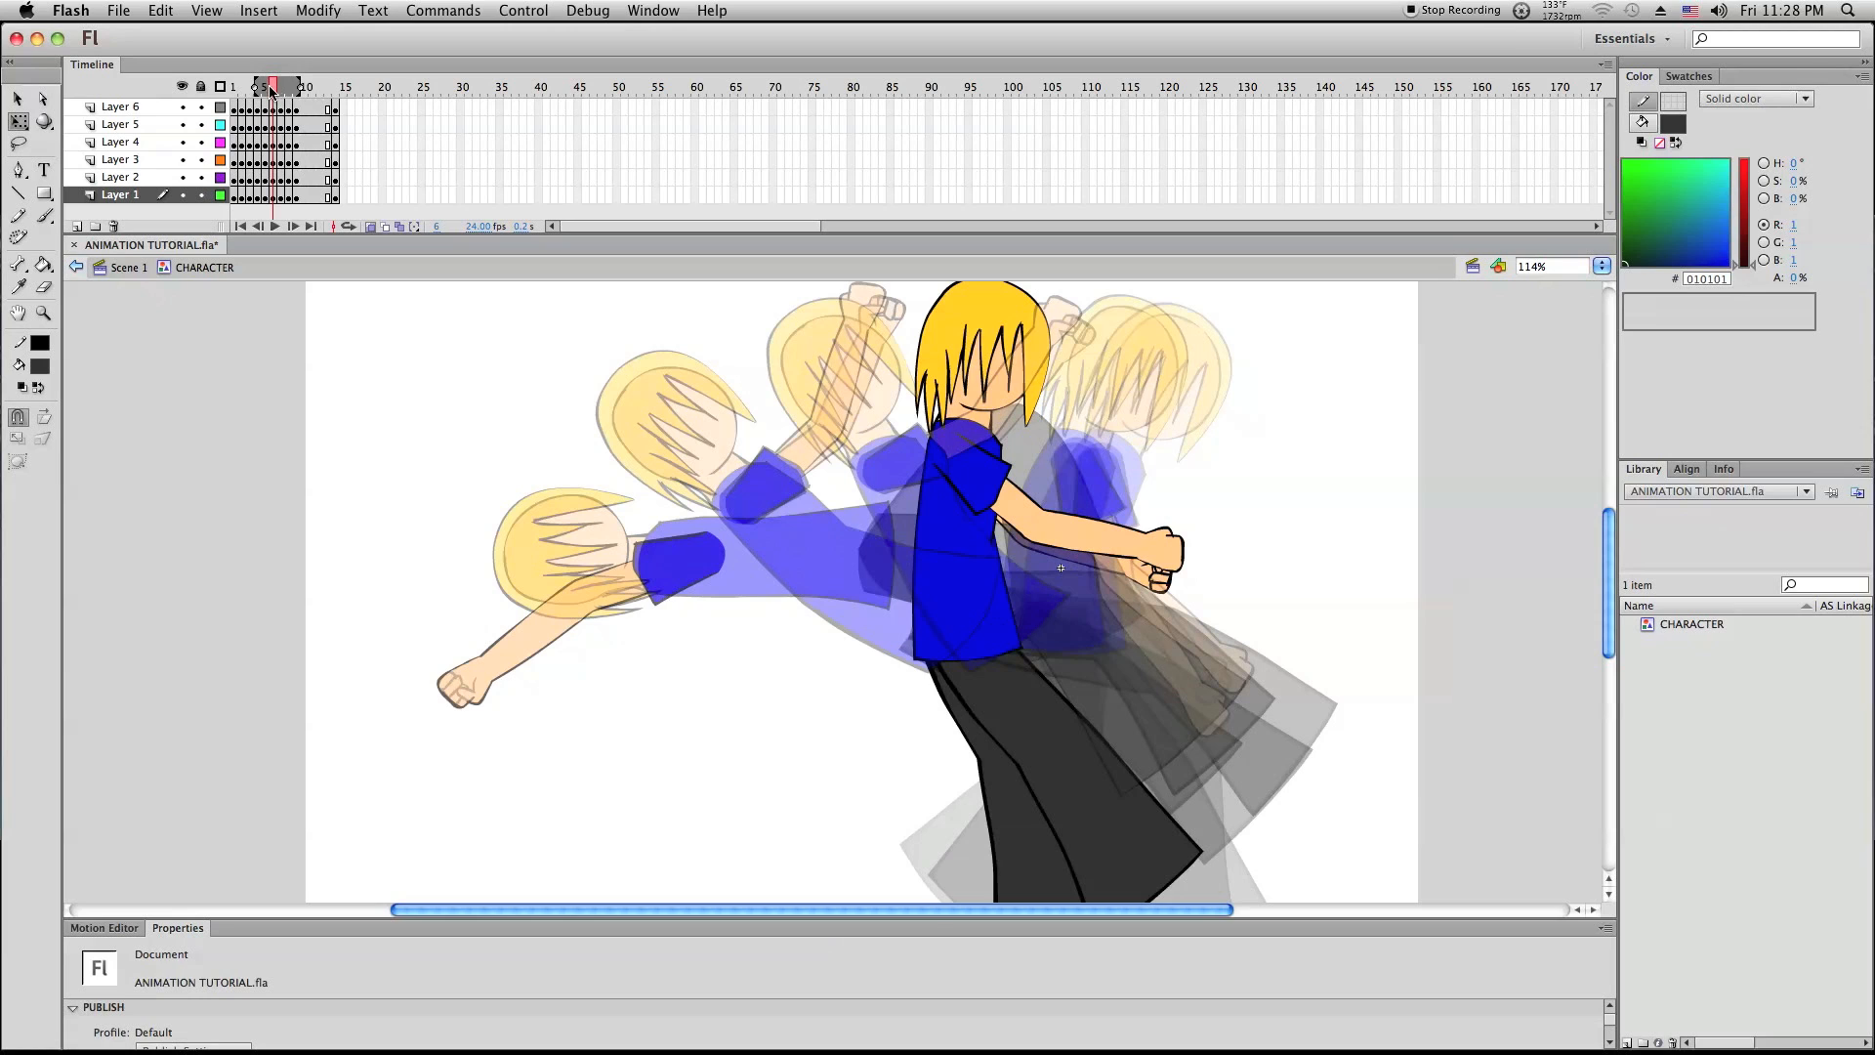
Turn off onion skinning, fit the whole stage in view and scrub from frame 1 to frame 8 to review the motion
{"action": "left_click", "coordinate": [372, 226]}
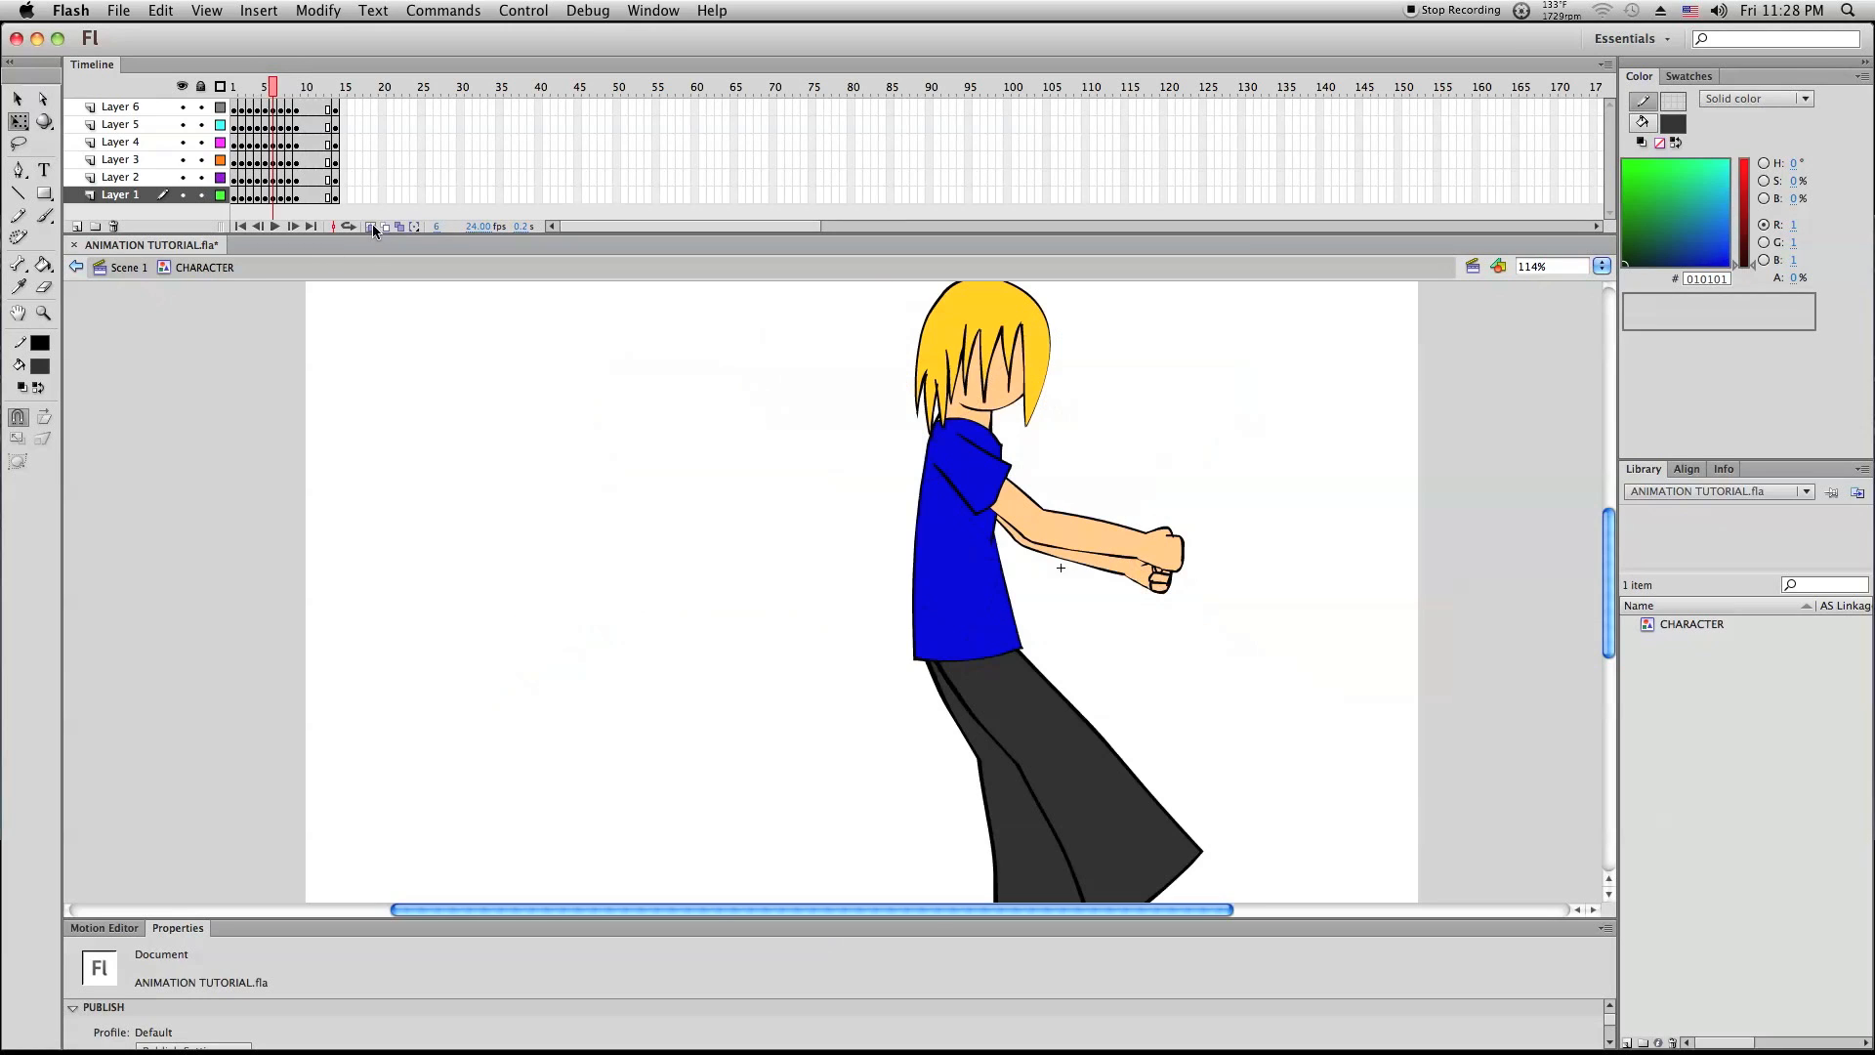
{"action": "left_click_drag", "start_coordinate": [278, 93], "coordinate": [233, 93]}
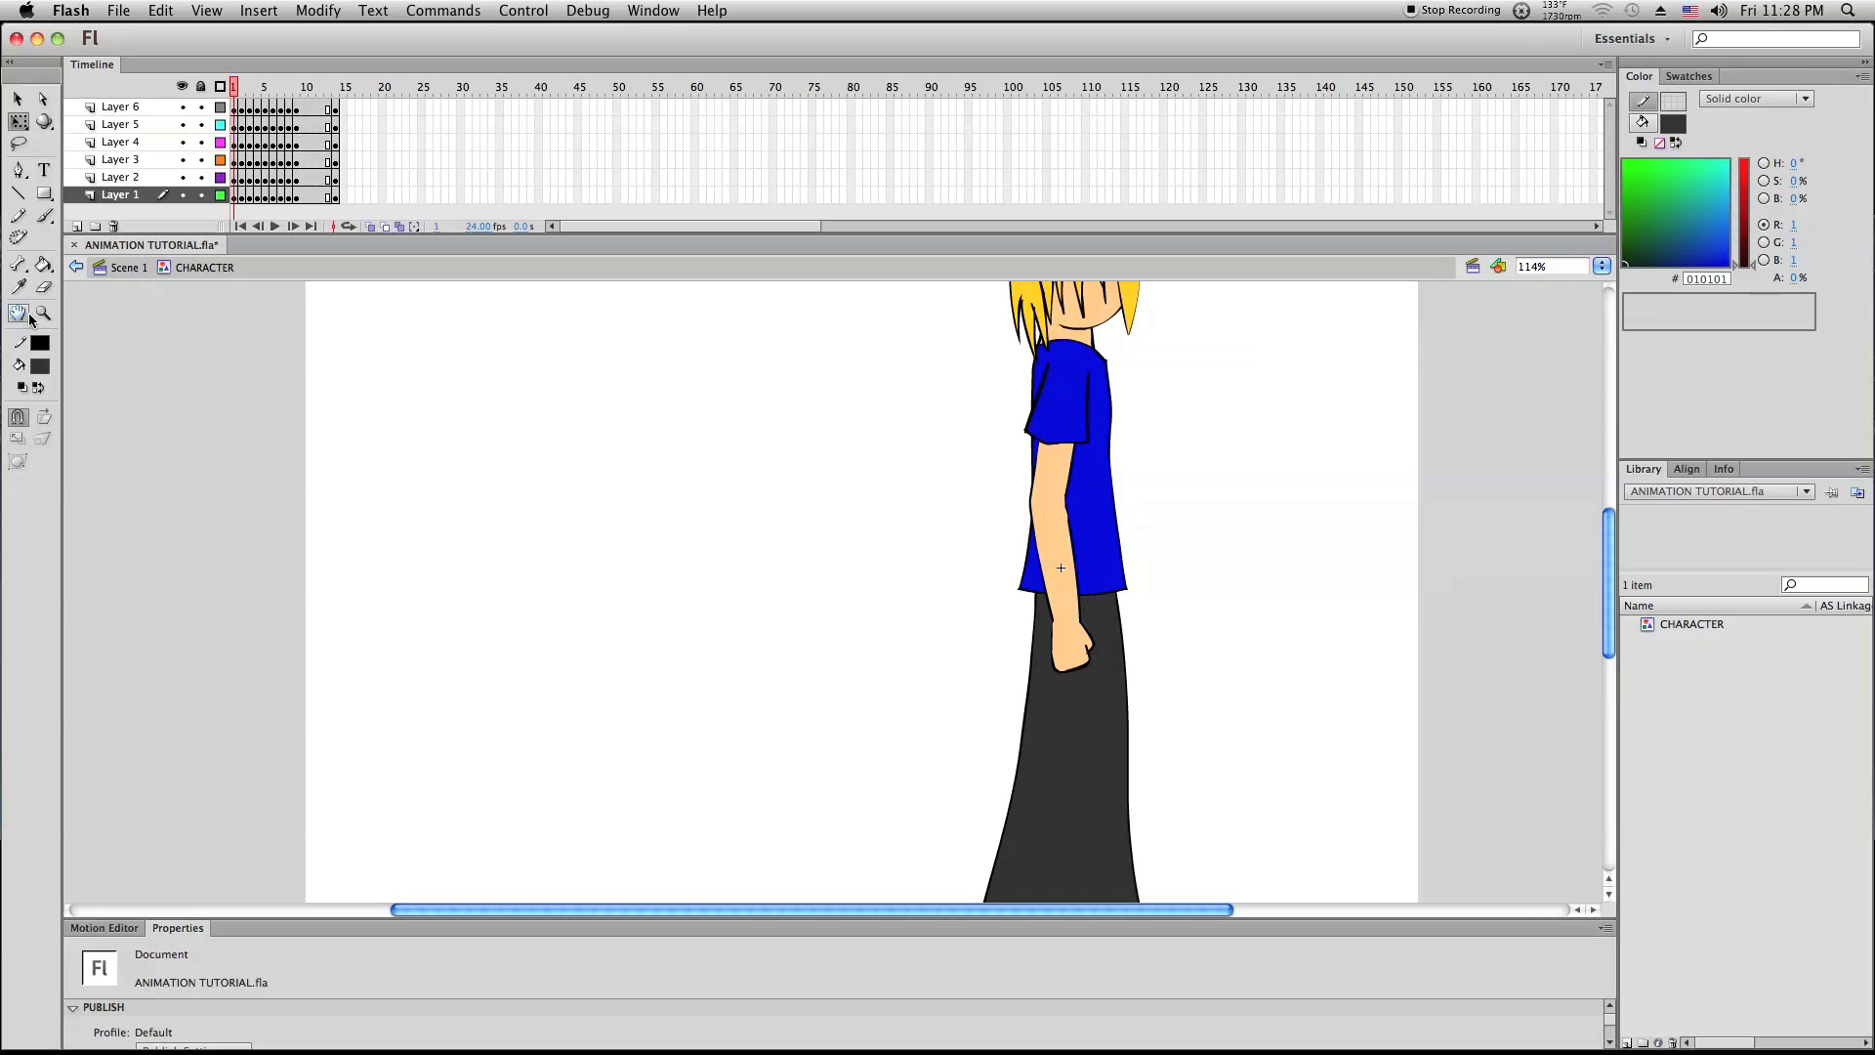
{"action": "left_click", "coordinate": [43, 313]}
{"action": "left_click", "coordinate": [586, 481]}
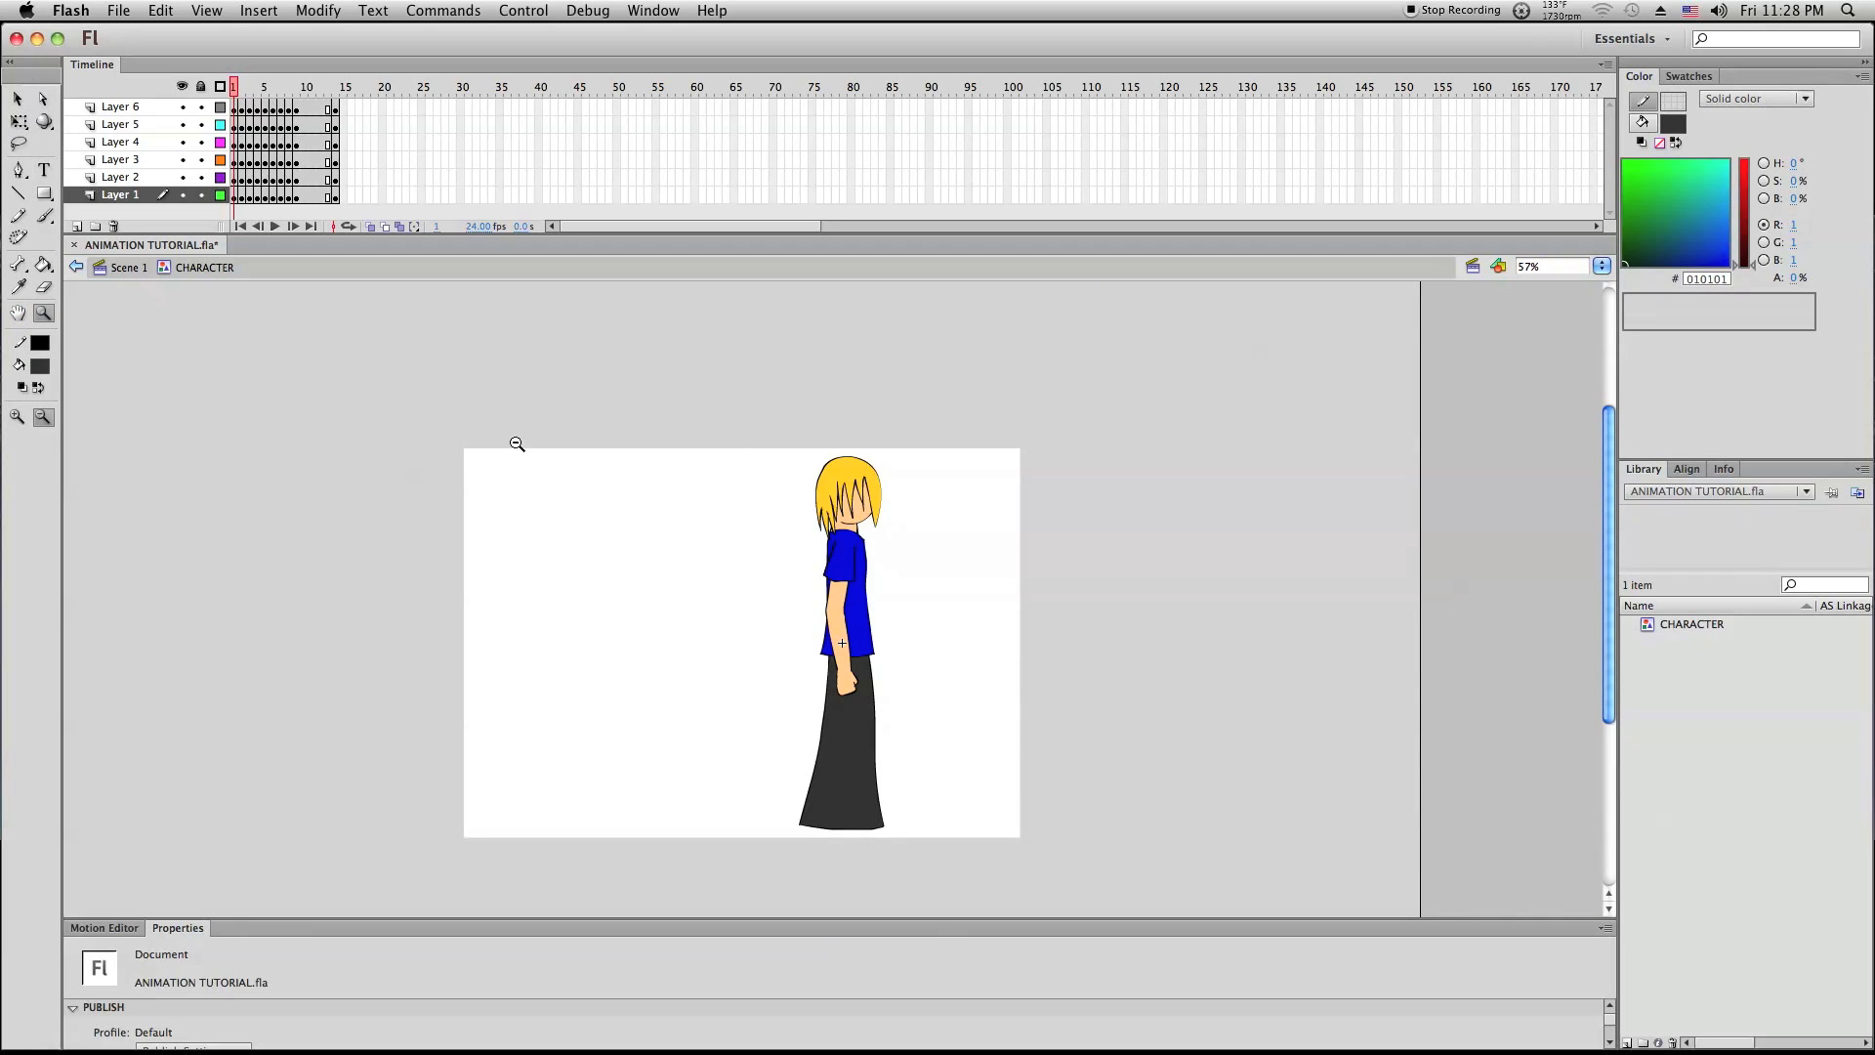
{"action": "left_click_drag", "start_coordinate": [461, 444], "coordinate": [1022, 844]}
{"action": "left_click", "coordinate": [17, 101]}
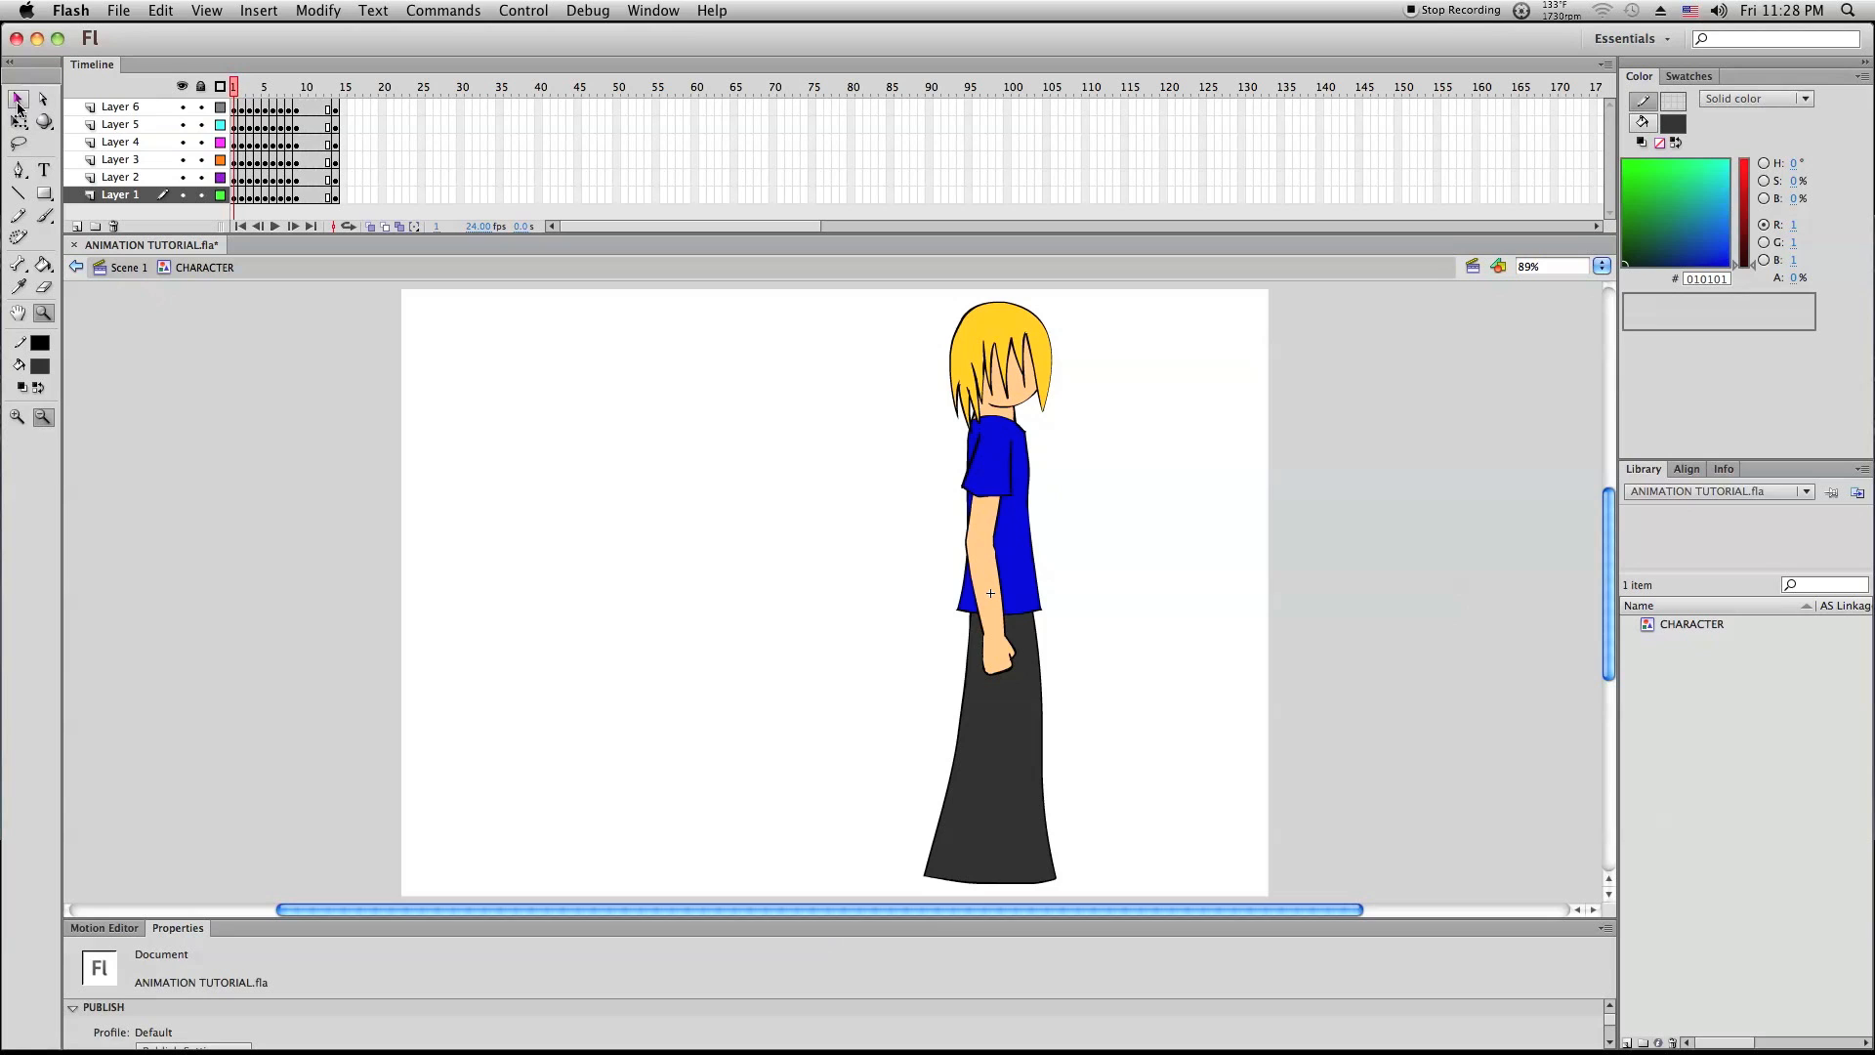
{"action": "left_click_drag", "start_coordinate": [236, 85], "coordinate": [288, 119]}
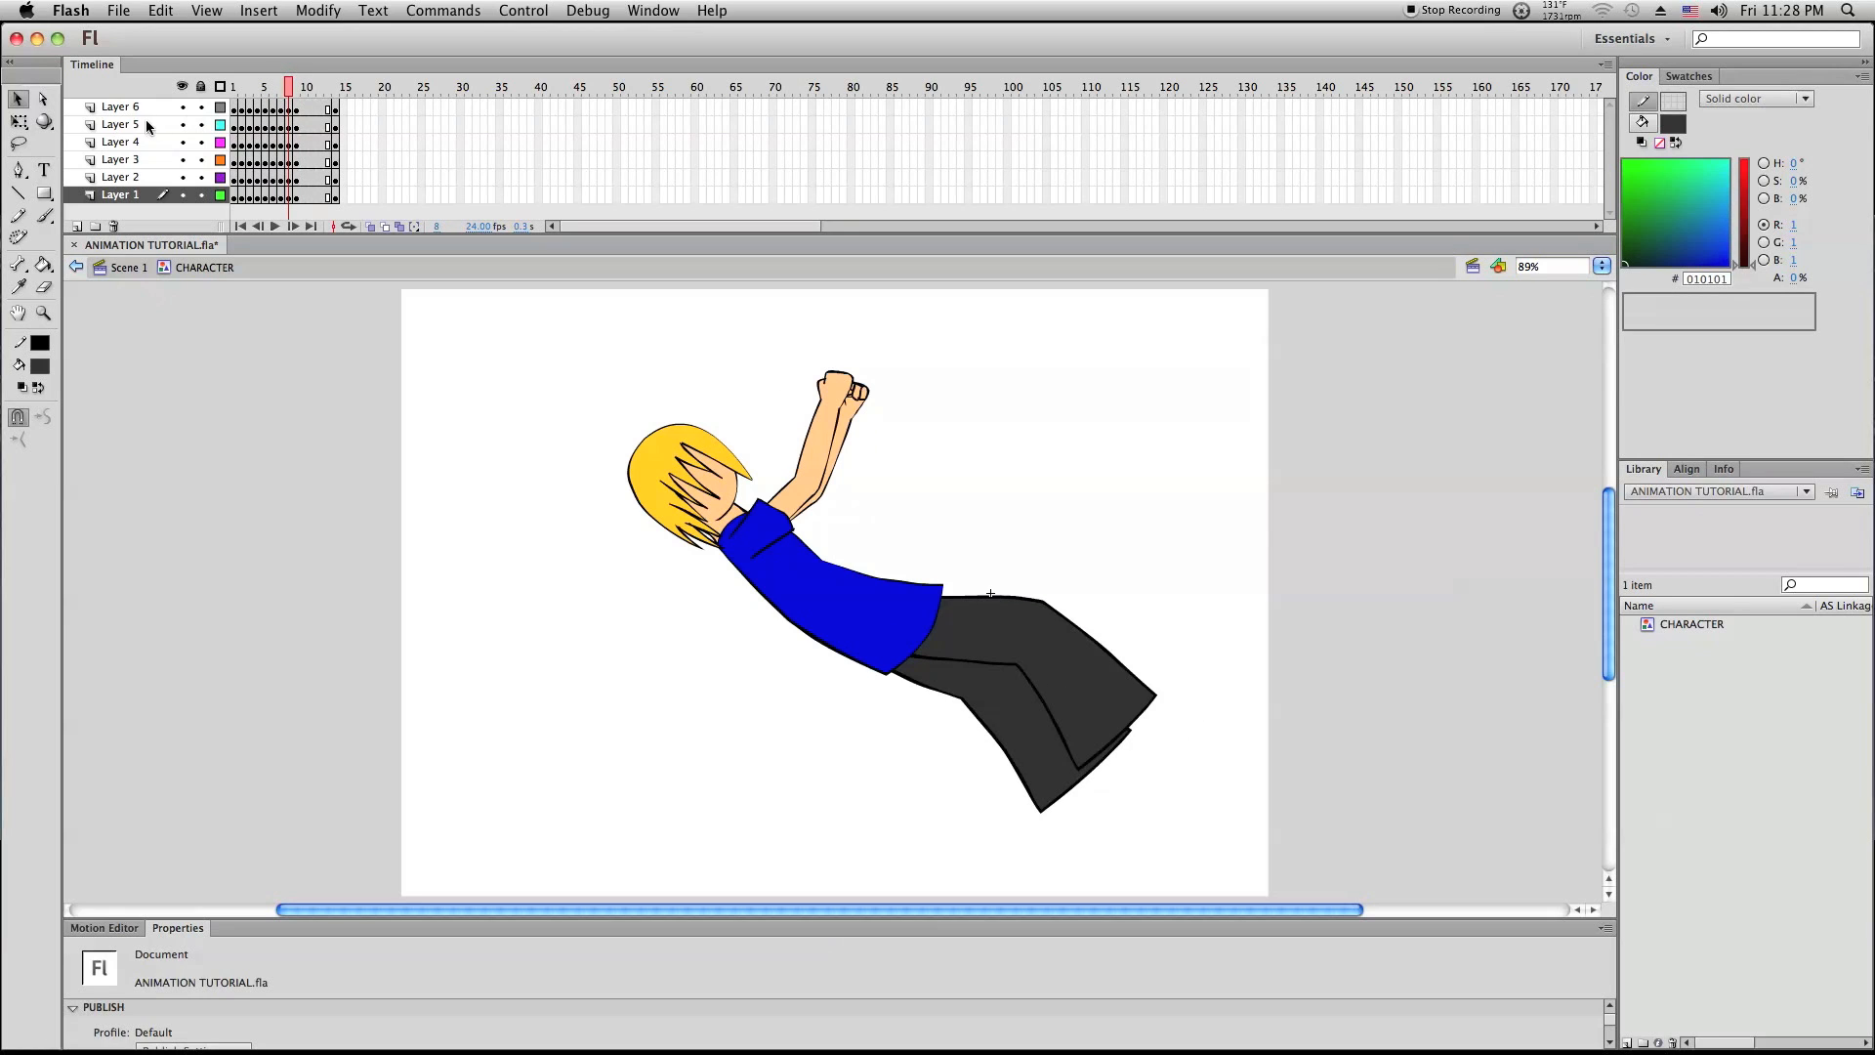
On frame 8, rotate the front leg on Layer 3 slightly counterclockwise with Free Transform and realign it with the shirt
{"action": "left_click", "coordinate": [18, 122]}
{"action": "left_click", "coordinate": [138, 161]}
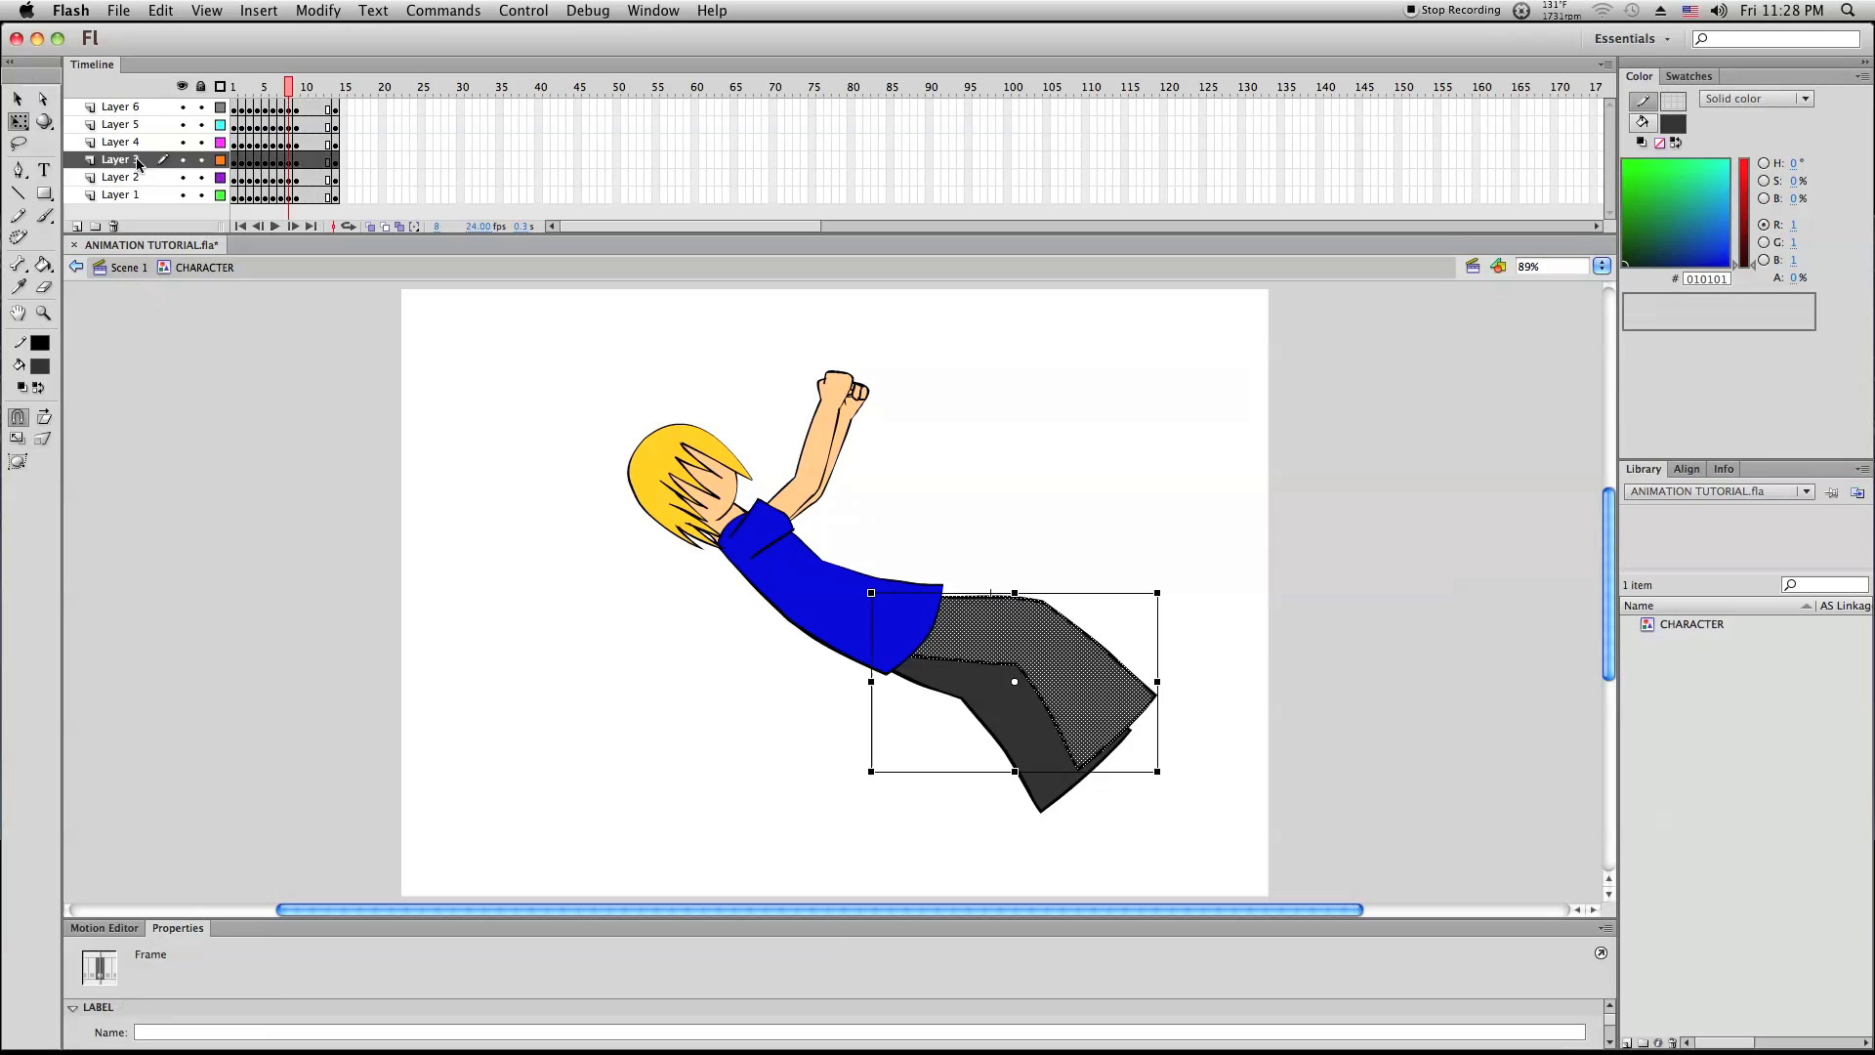
{"action": "left_click_drag", "start_coordinate": [1156, 600], "coordinate": [1139, 573]}
{"action": "left_click_drag", "start_coordinate": [1065, 656], "coordinate": [1065, 652]}
On frame 8, rotate the back leg on Layer 2 slightly clockwise and move it slightly left under the front leg
{"action": "left_click", "coordinate": [1021, 742]}
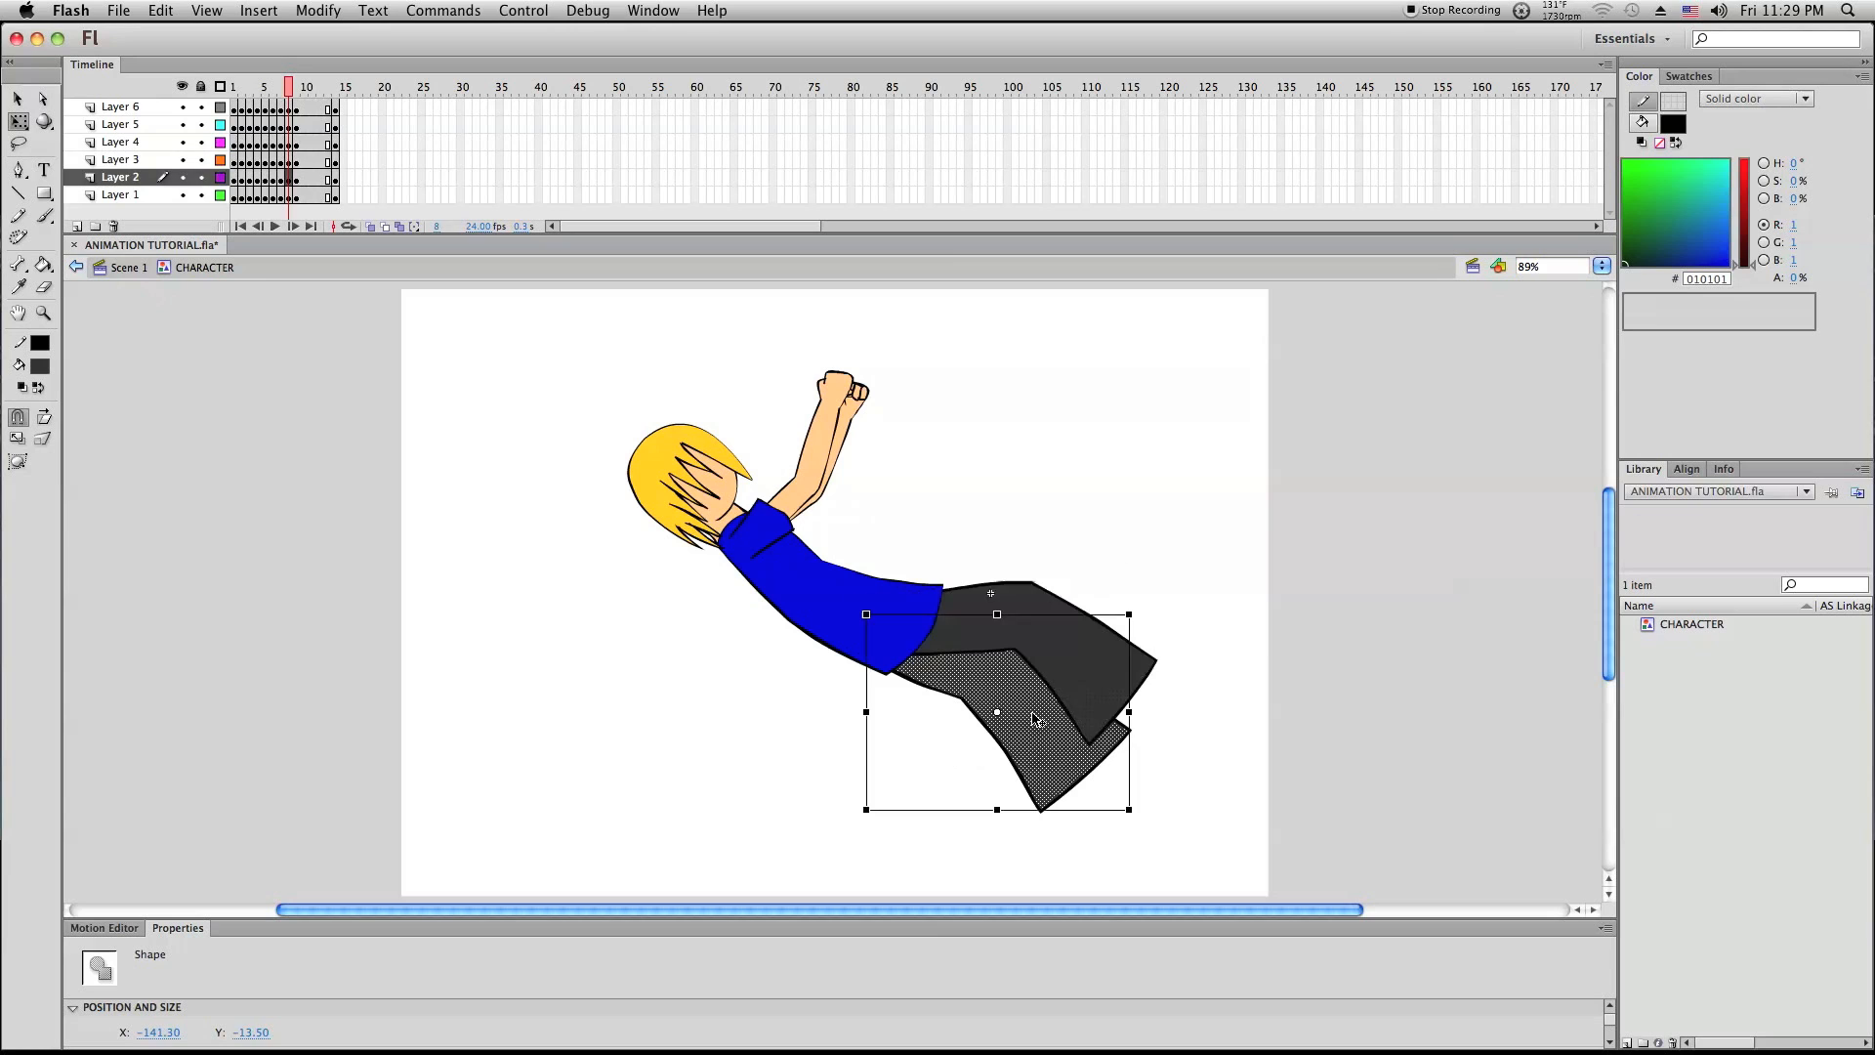
{"action": "left_click", "coordinate": [144, 183]}
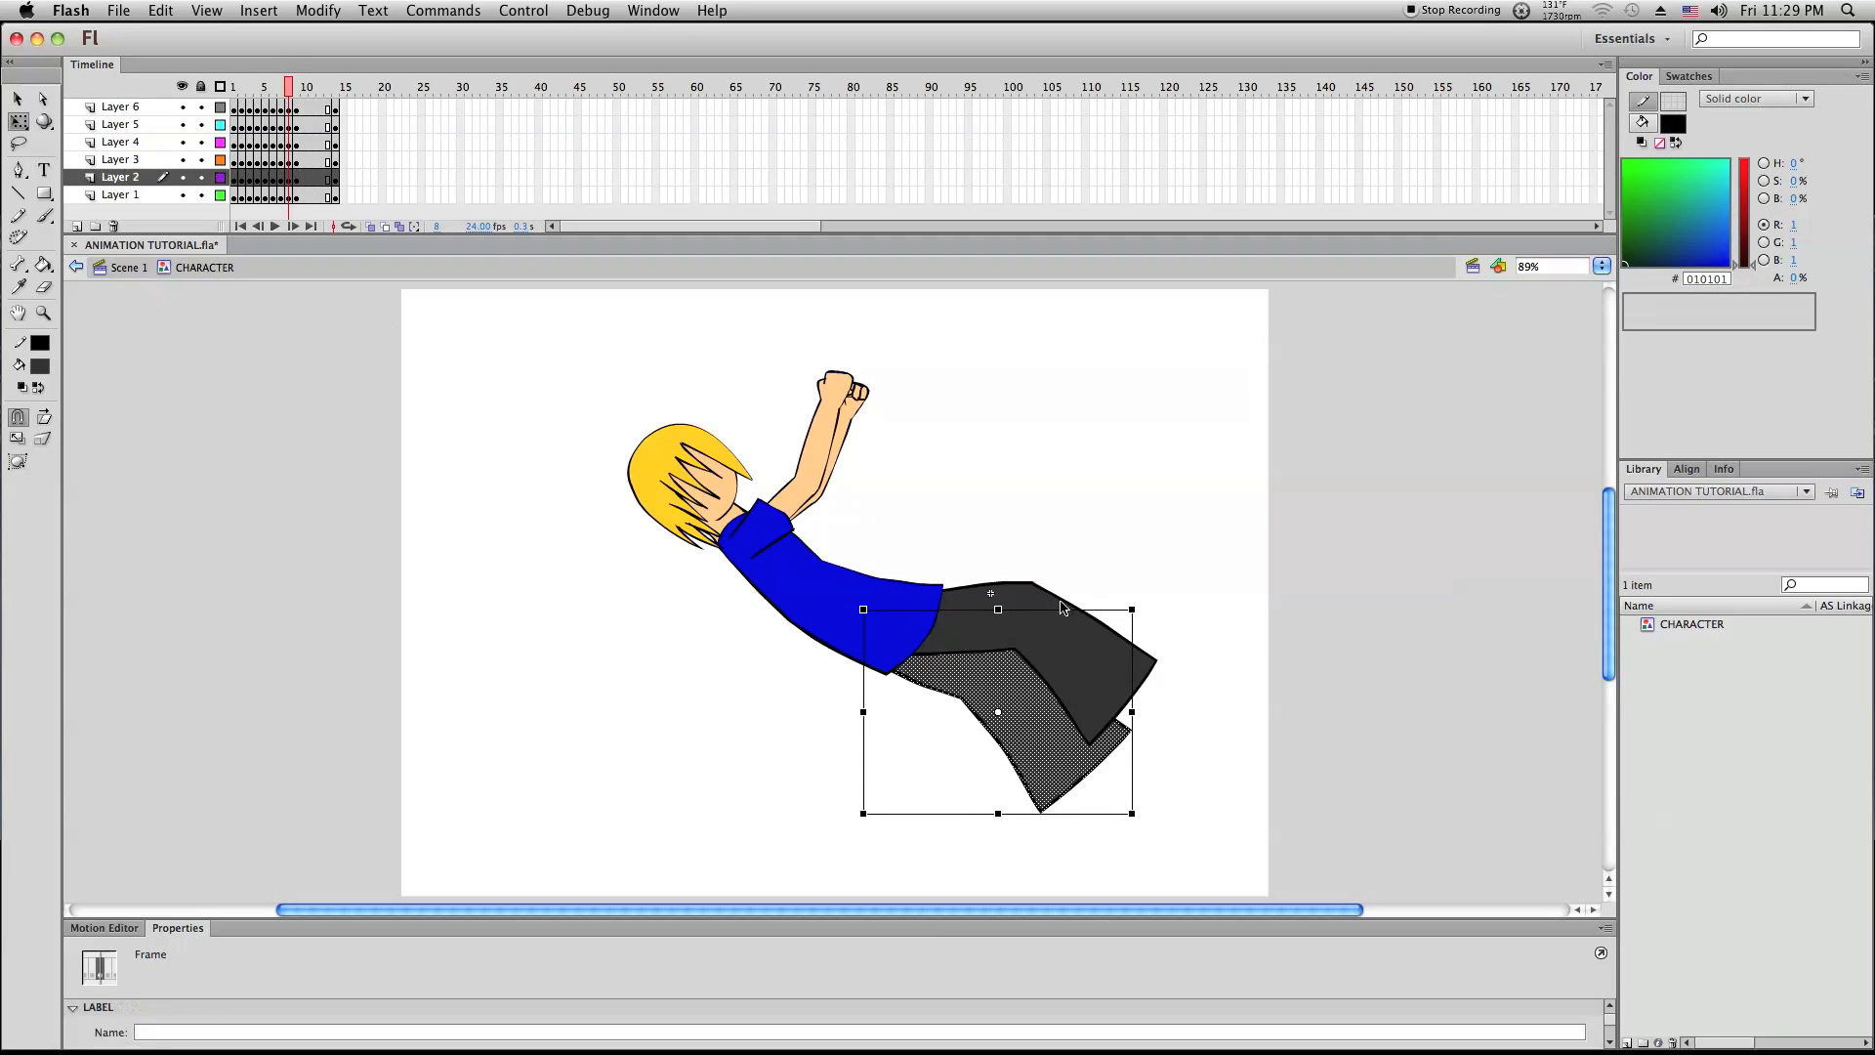
{"action": "left_click_drag", "start_coordinate": [998, 611], "coordinate": [998, 619]}
{"action": "left_click_drag", "start_coordinate": [1017, 695], "coordinate": [1016, 685]}
{"action": "left_click_drag", "start_coordinate": [1133, 612], "coordinate": [1140, 619]}
{"action": "left_click_drag", "start_coordinate": [1055, 705], "coordinate": [1039, 709]}
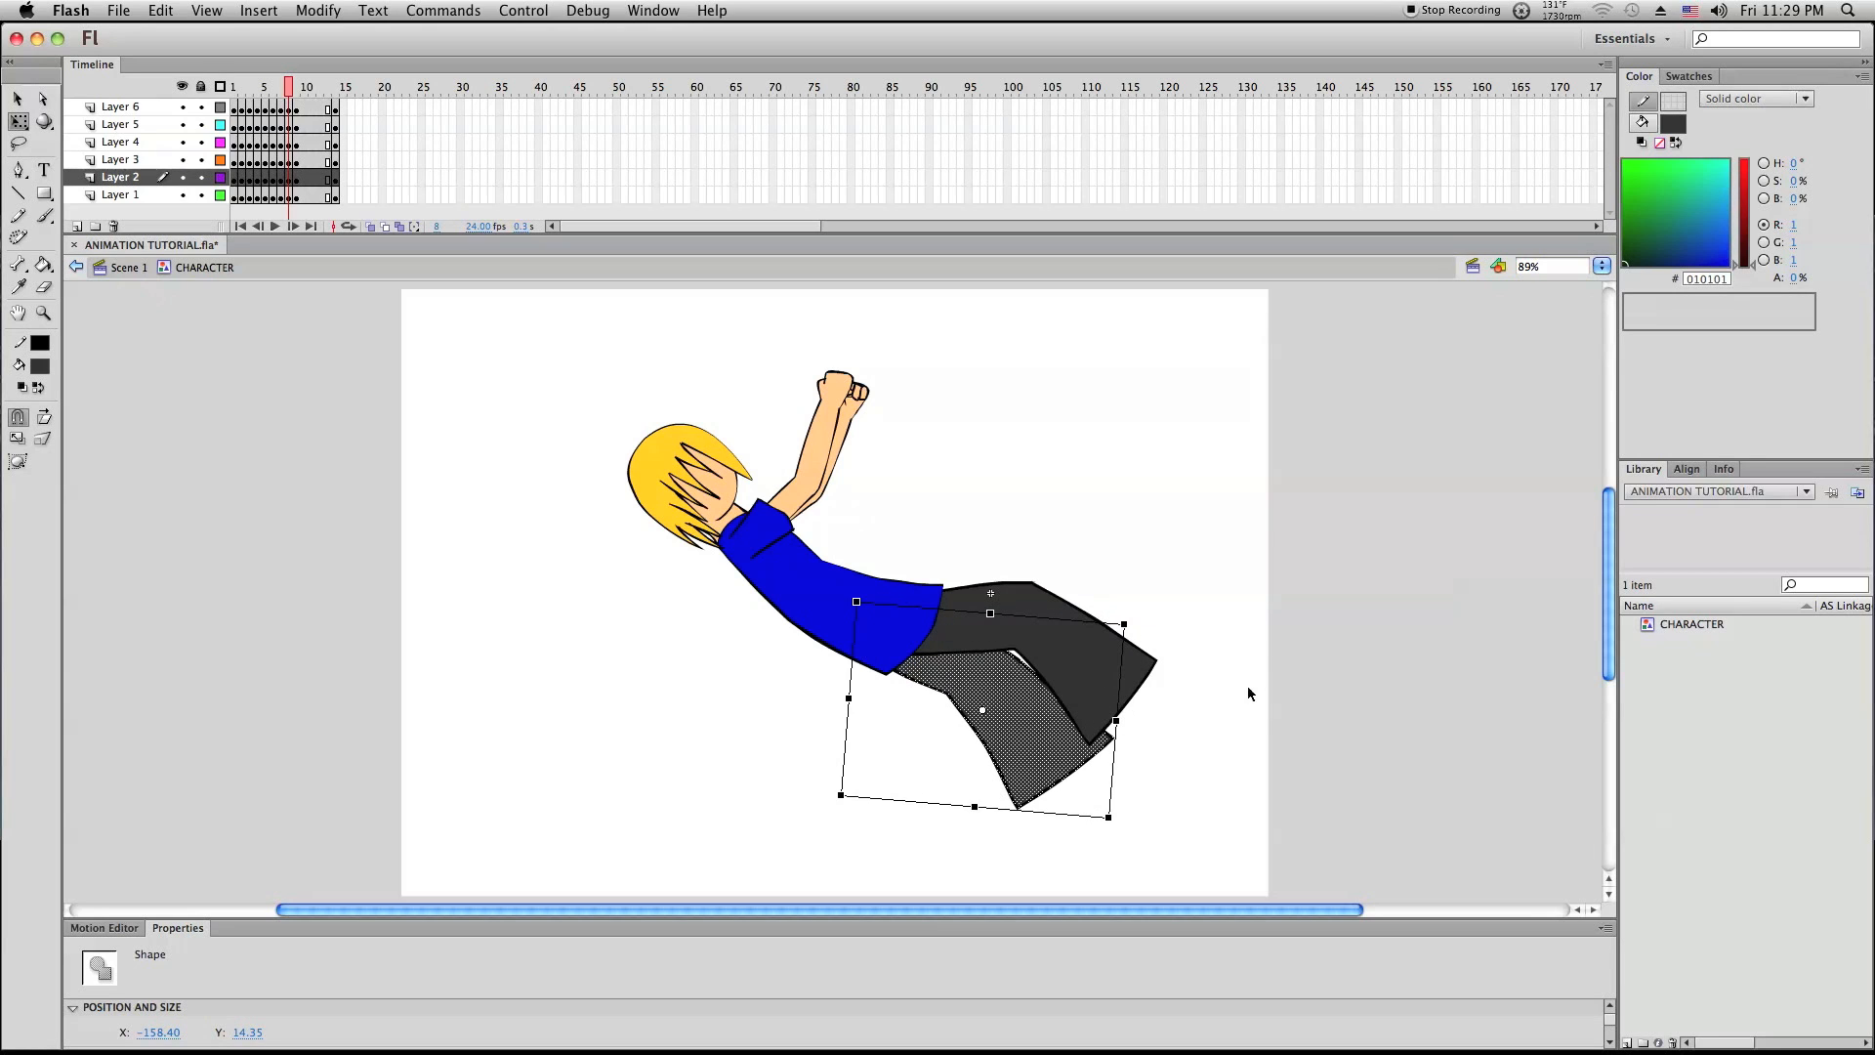
{"action": "left_click", "coordinate": [1305, 691]}
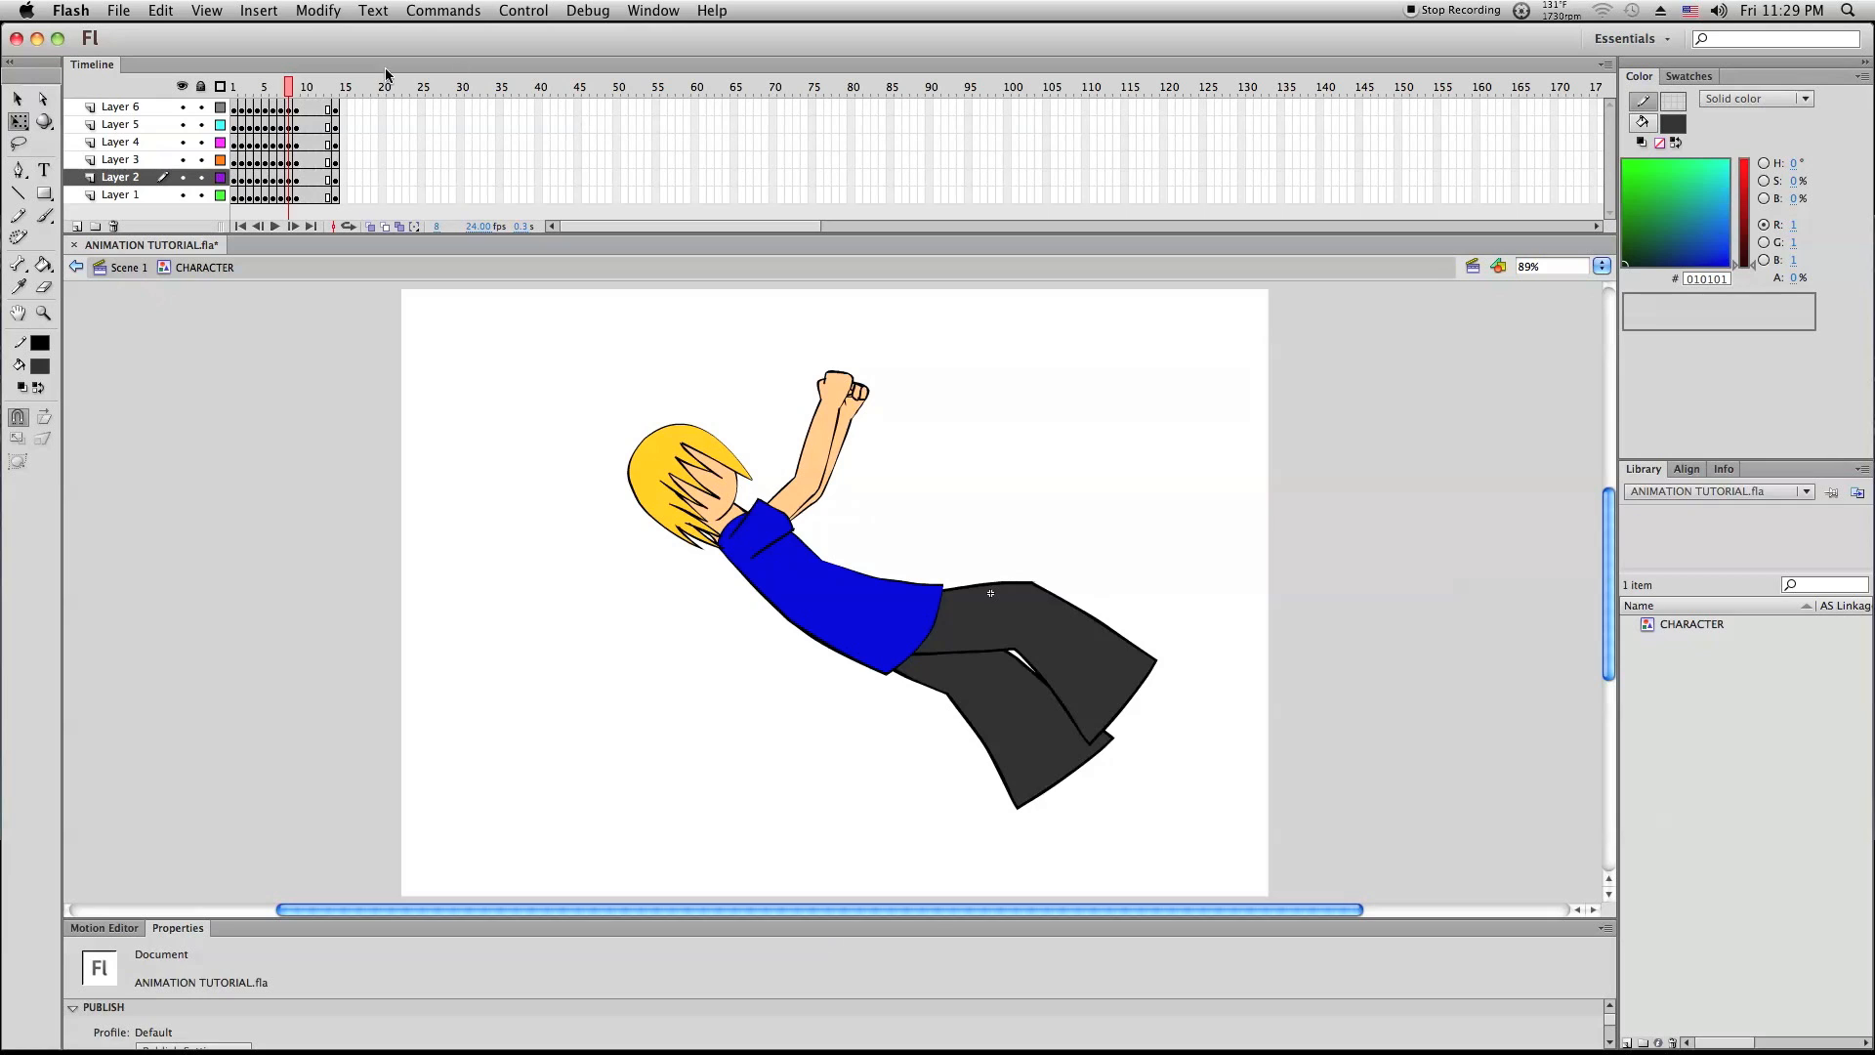
Scrub between frames 9 and 1 to review the character's fall
{"action": "mouse_move", "coordinate": [290, 90]}
{"action": "left_mouse_down"}
{"action": "mouse_move", "coordinate": [250, 112]}
{"action": "mouse_move", "coordinate": [298, 104]}
{"action": "left_mouse_up"}
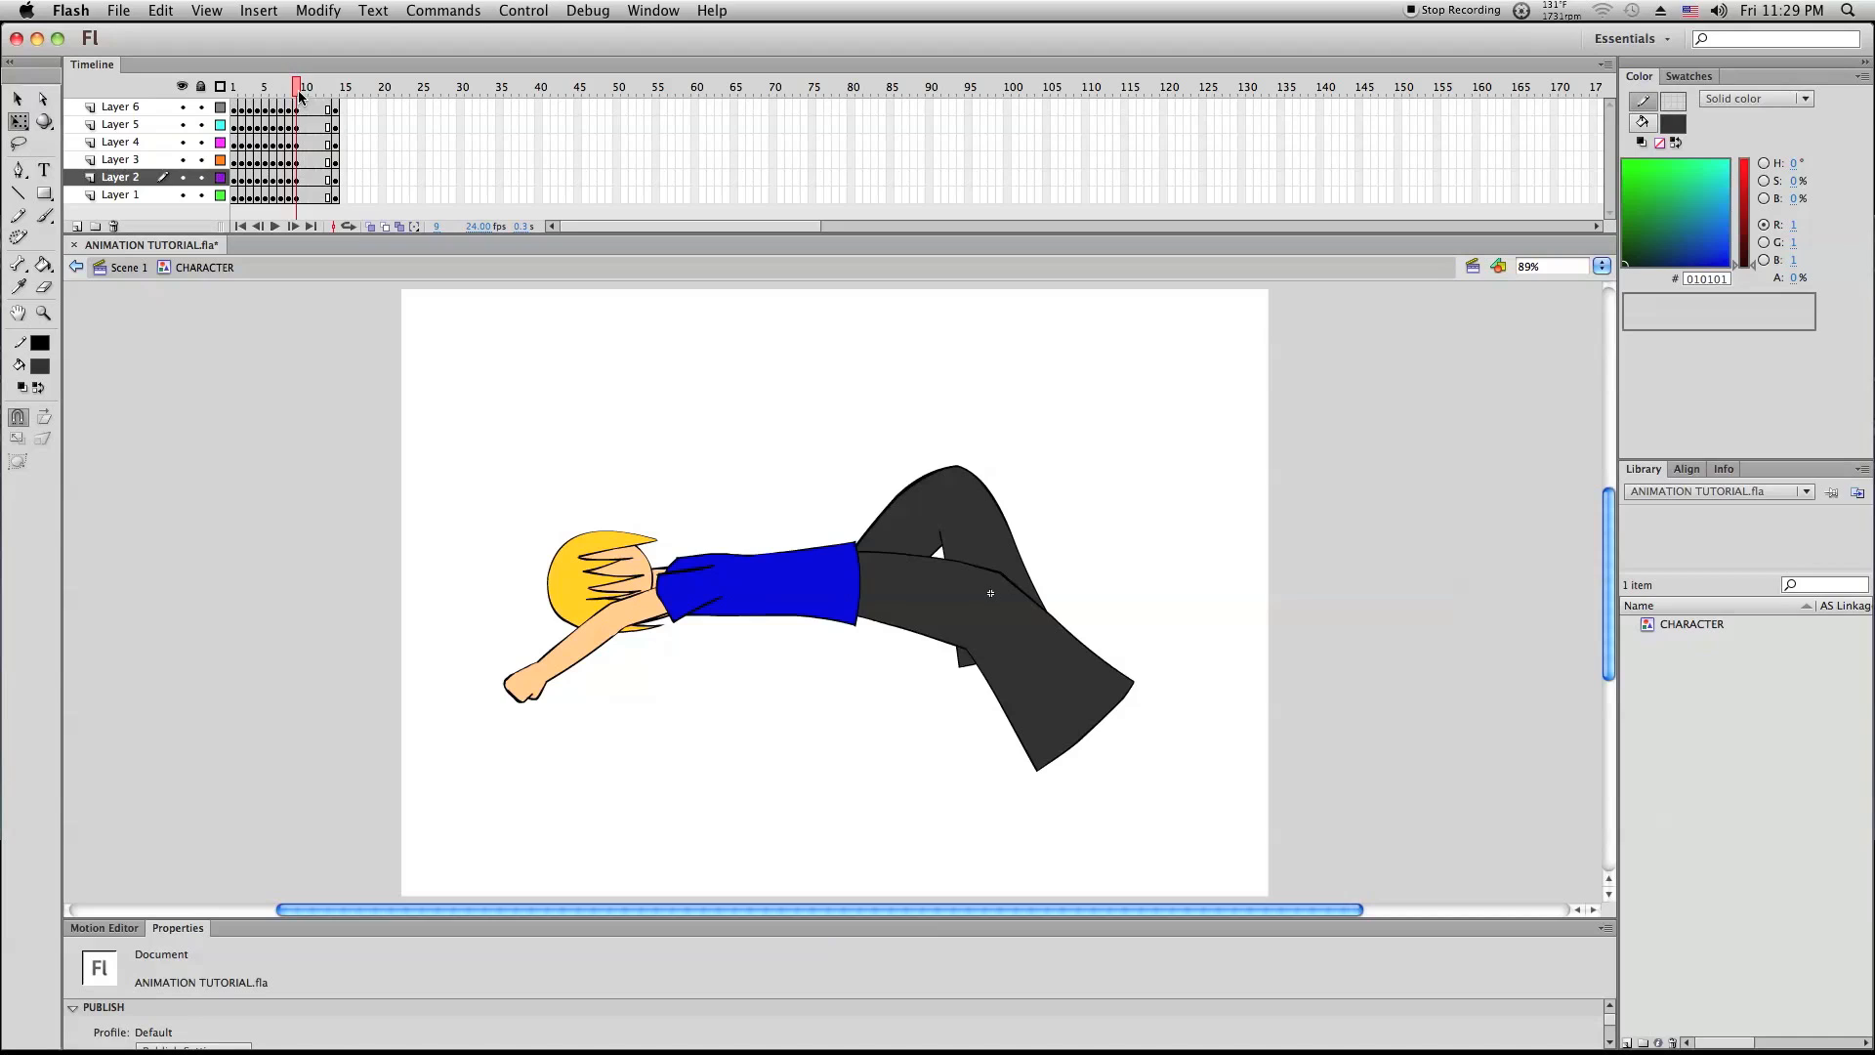
{"action": "left_click_drag", "start_coordinate": [298, 94], "coordinate": [211, 117]}
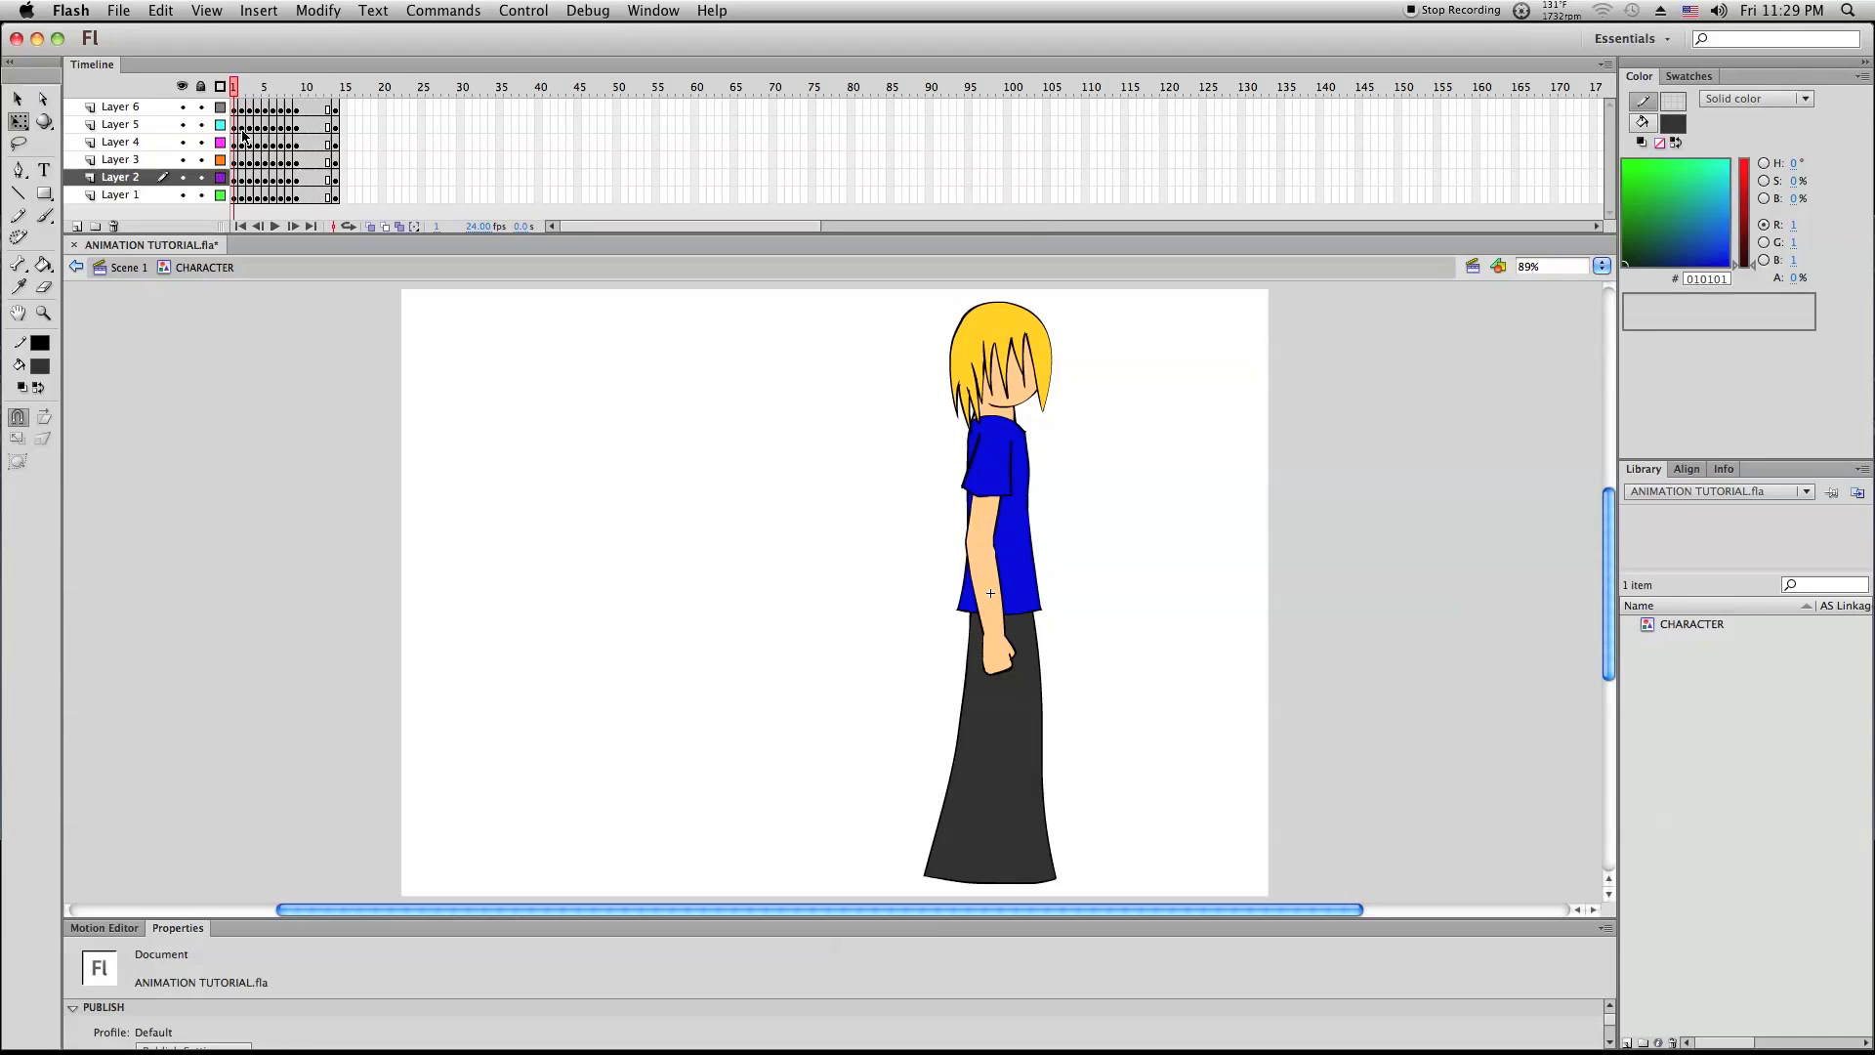
{"action": "mouse_move", "coordinate": [256, 107]}
{"action": "left_mouse_down"}
{"action": "mouse_move", "coordinate": [295, 101]}
{"action": "mouse_move", "coordinate": [233, 100]}
{"action": "left_mouse_up"}
Return to Scene 1, preview the animation with Test Scene and close the preview
{"action": "left_click", "coordinate": [17, 98]}
{"action": "double_click", "coordinate": [199, 373]}
{"action": "left_click", "coordinate": [277, 373]}
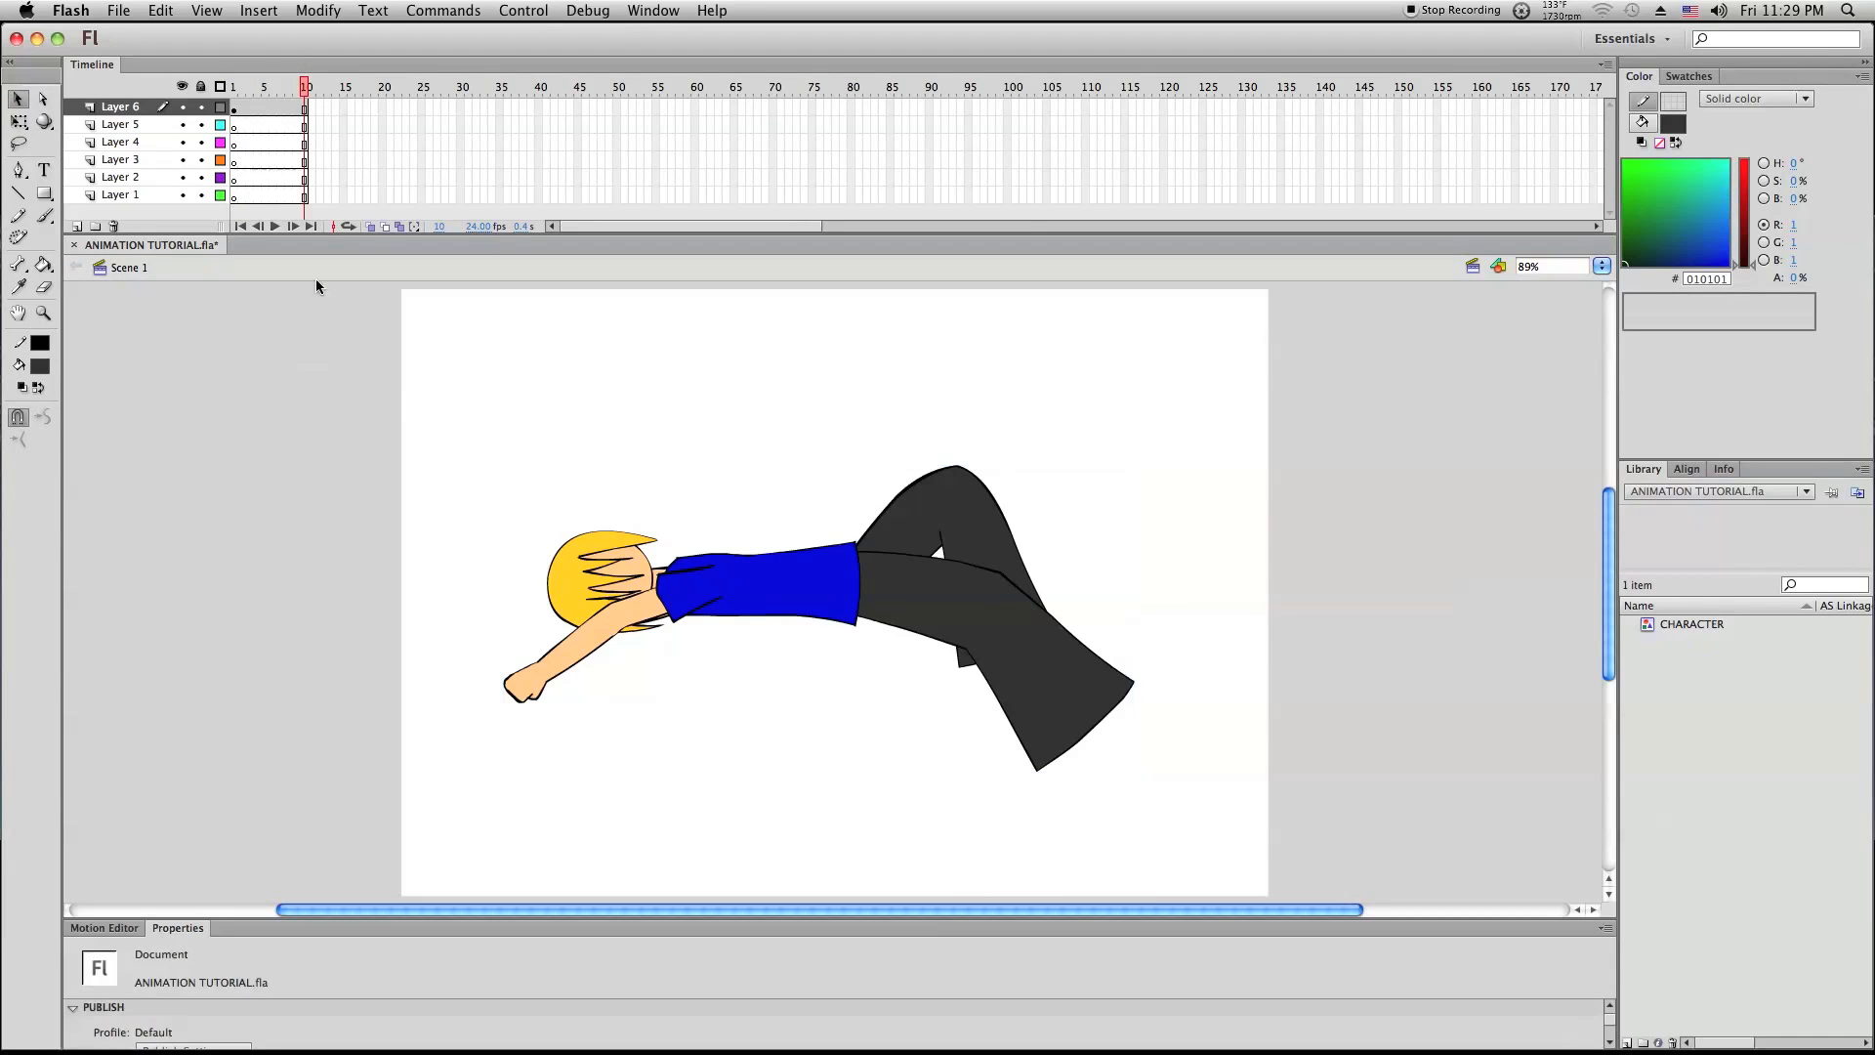
{"action": "left_click", "coordinate": [518, 12]}
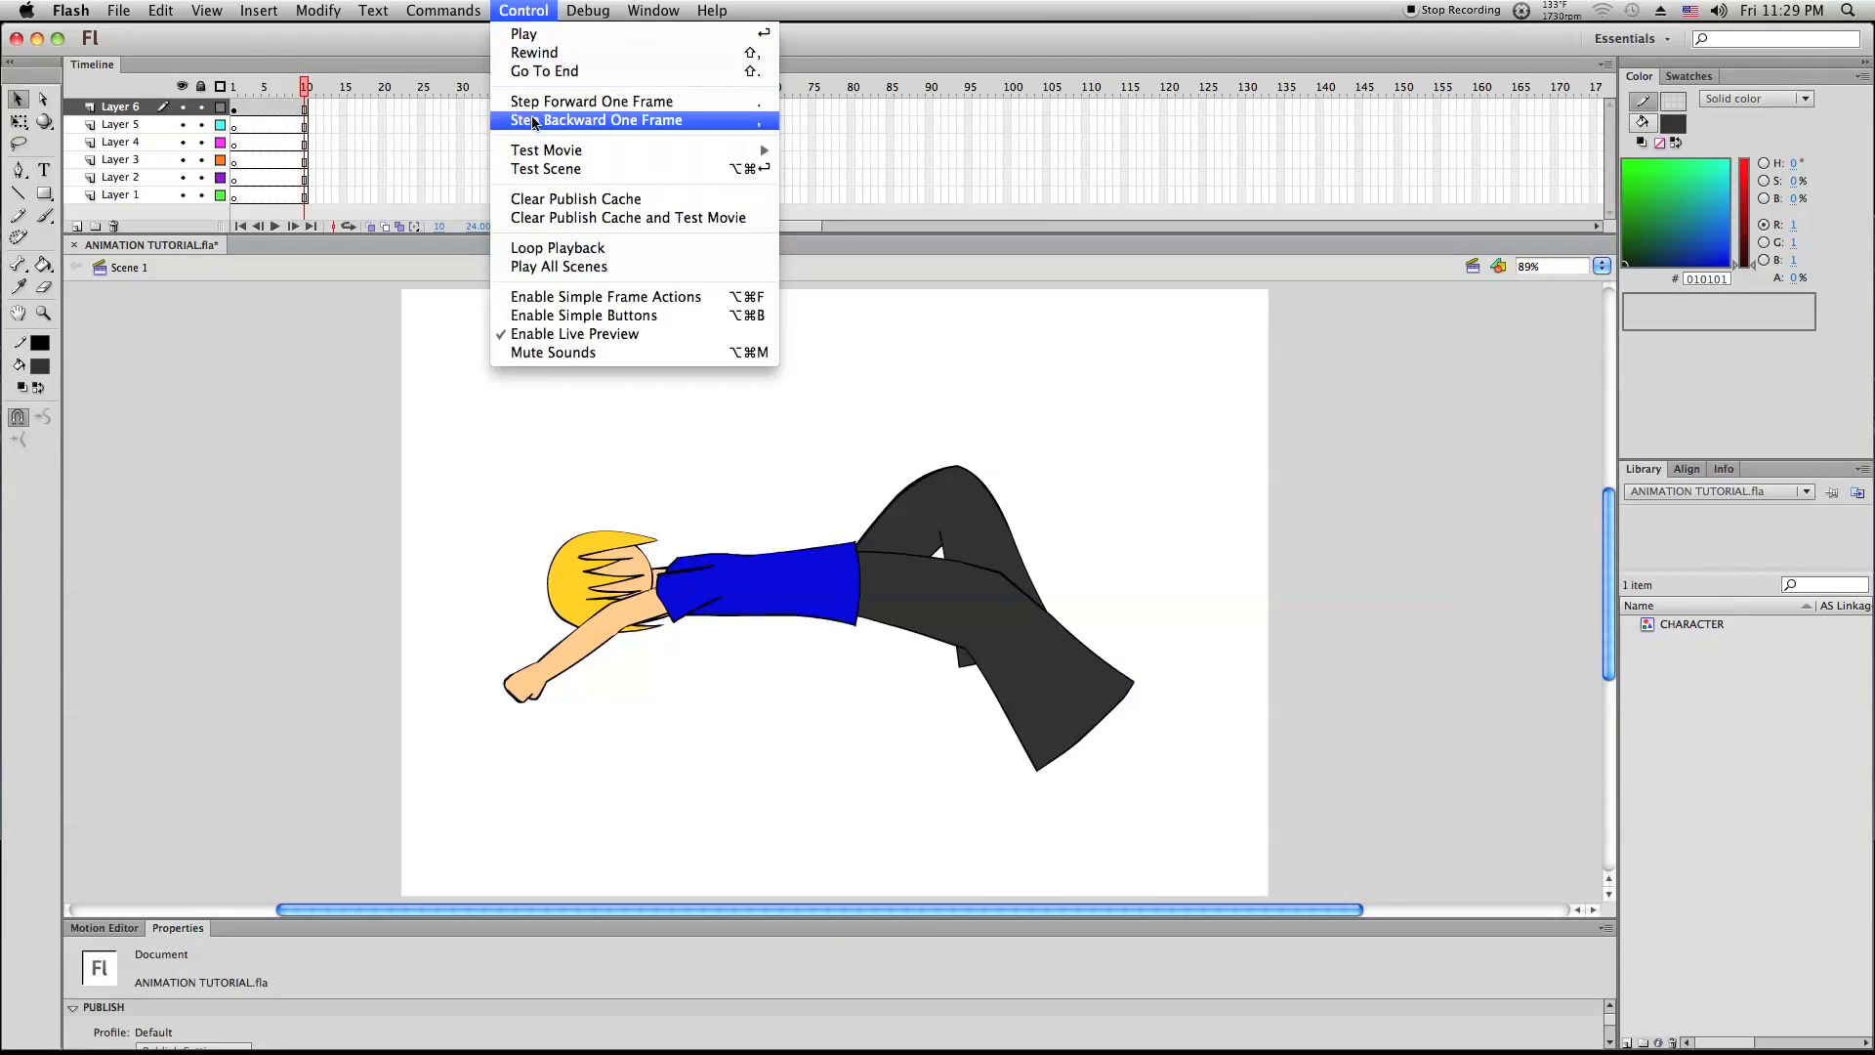
{"action": "left_click", "coordinate": [547, 172]}
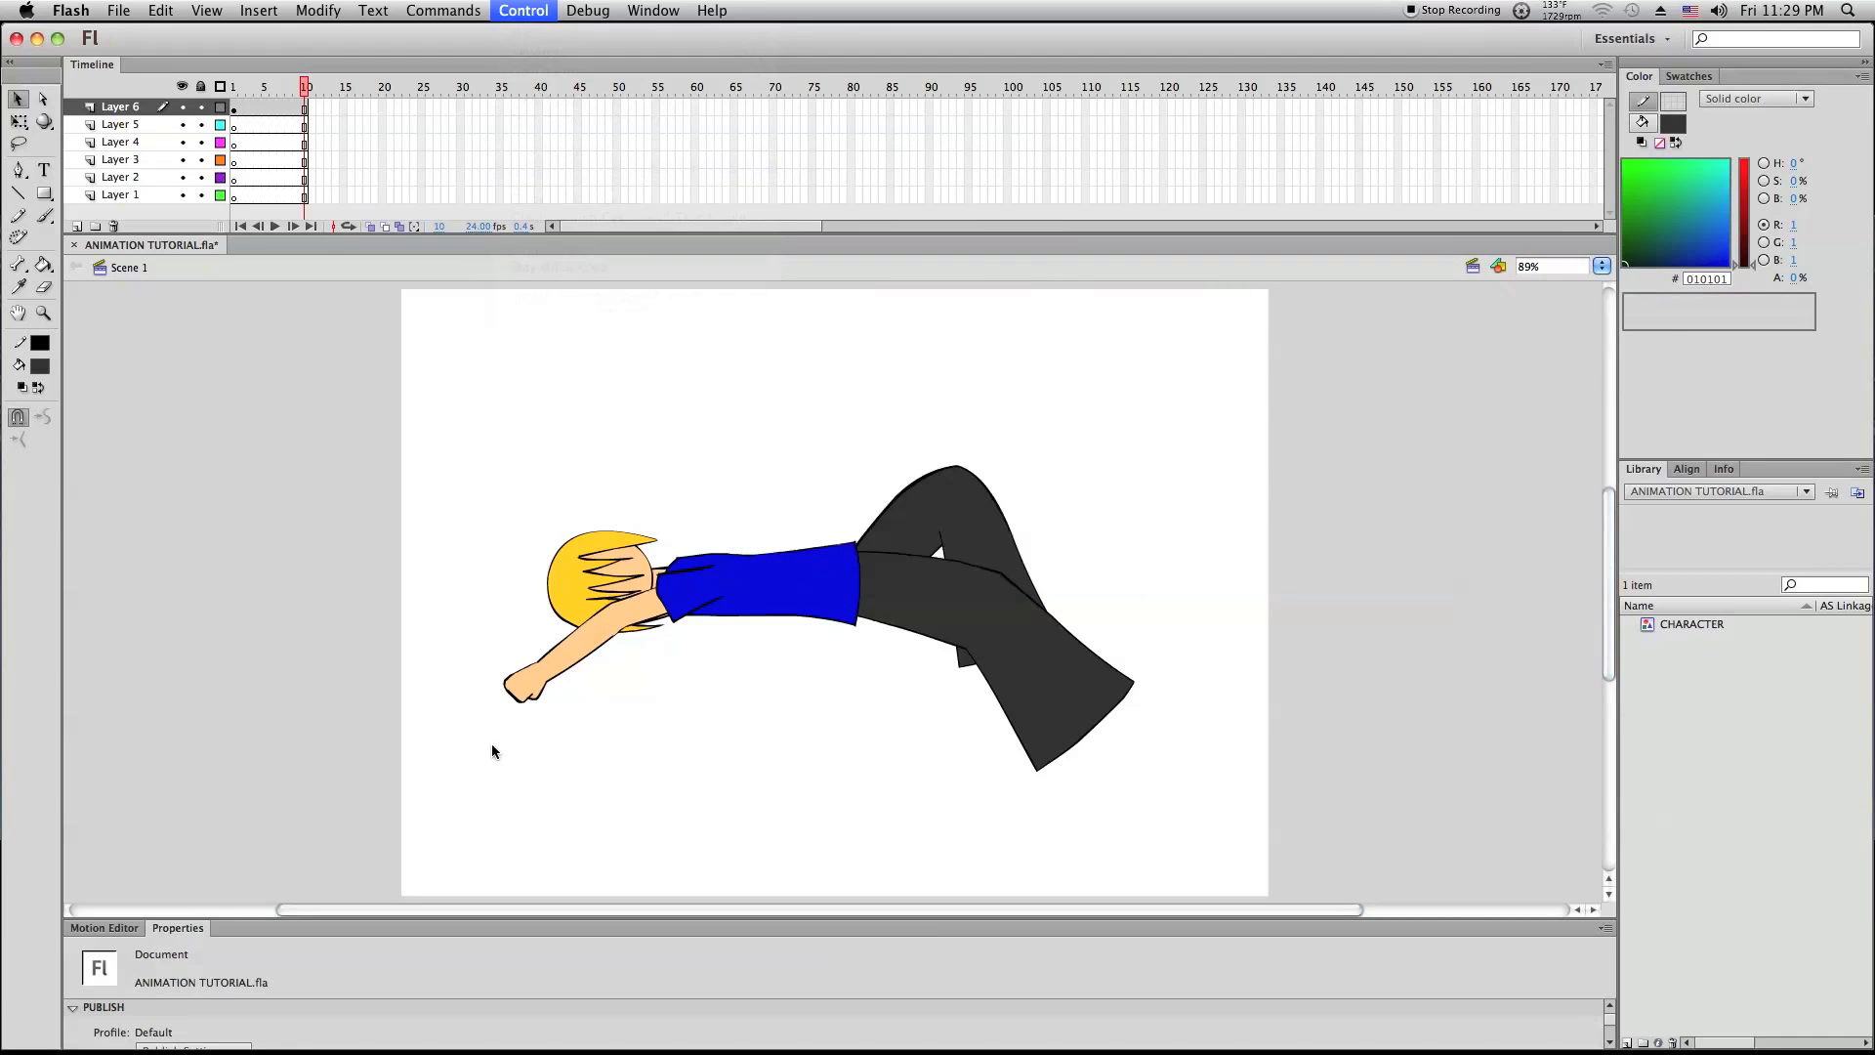
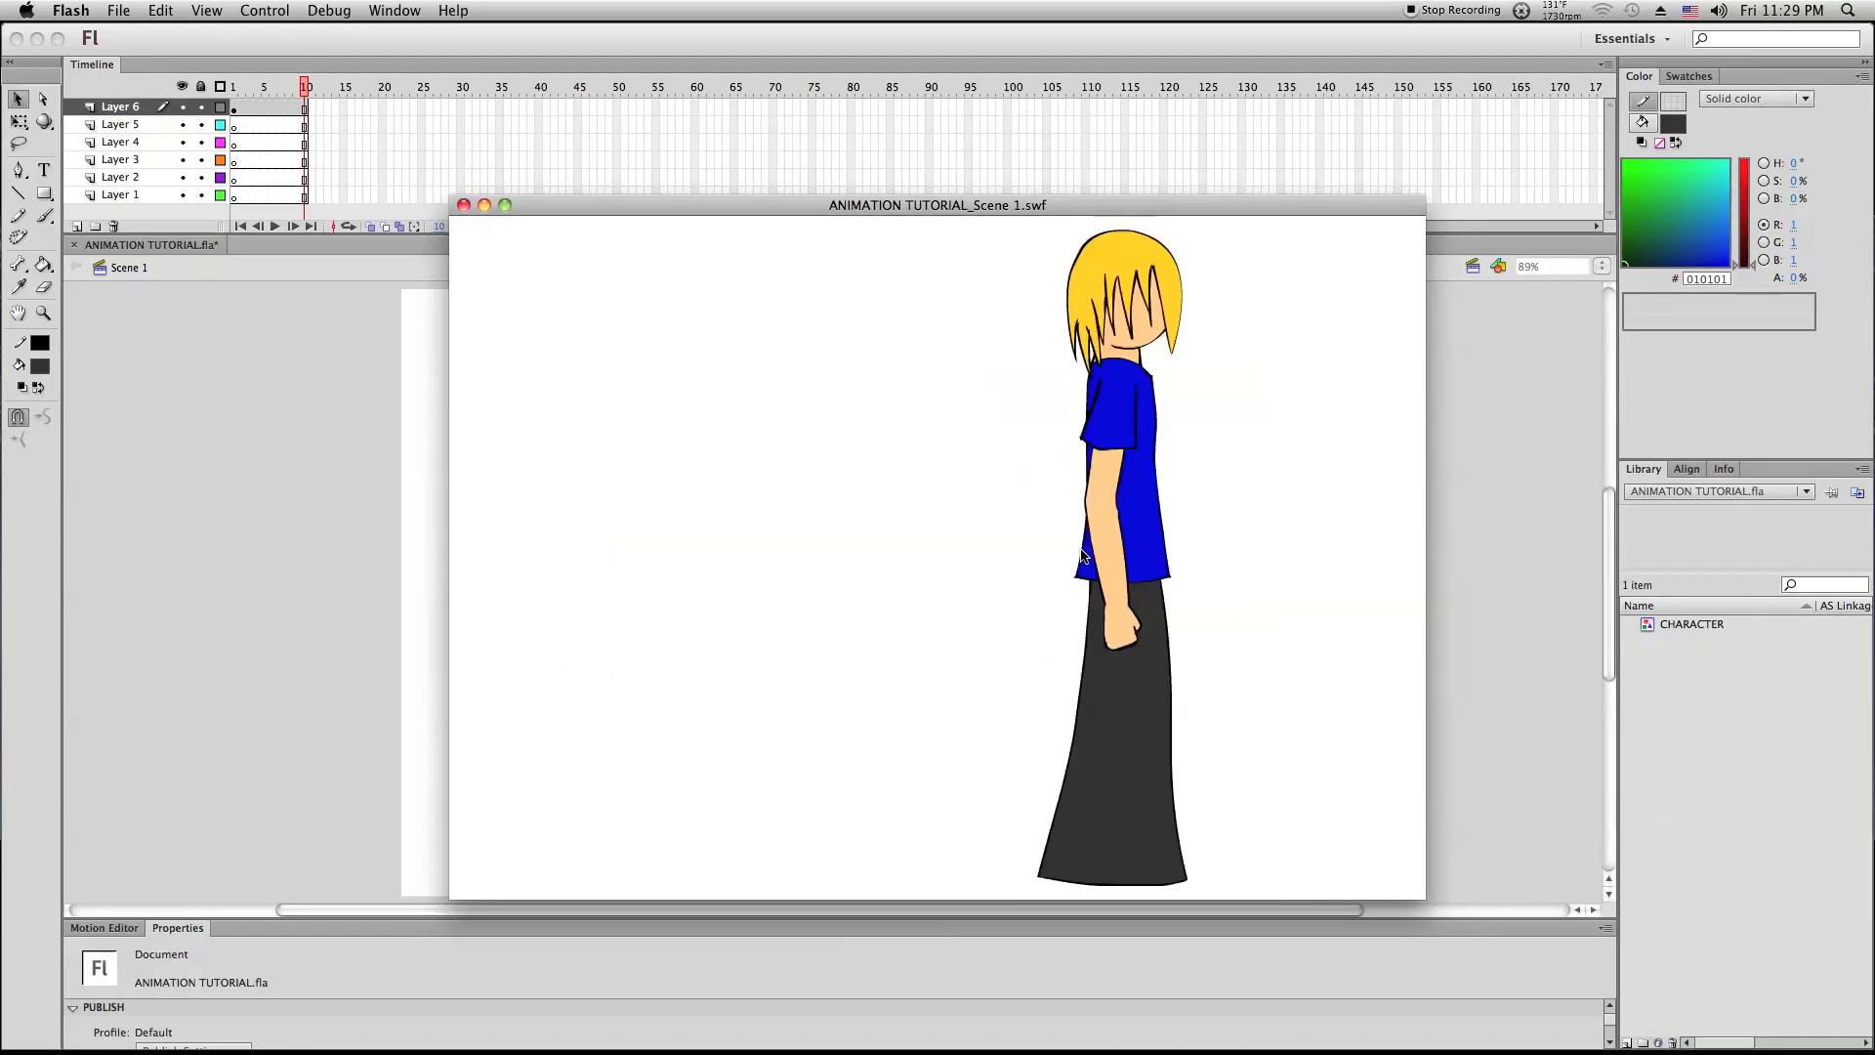
{"action": "left_click", "coordinate": [463, 205]}
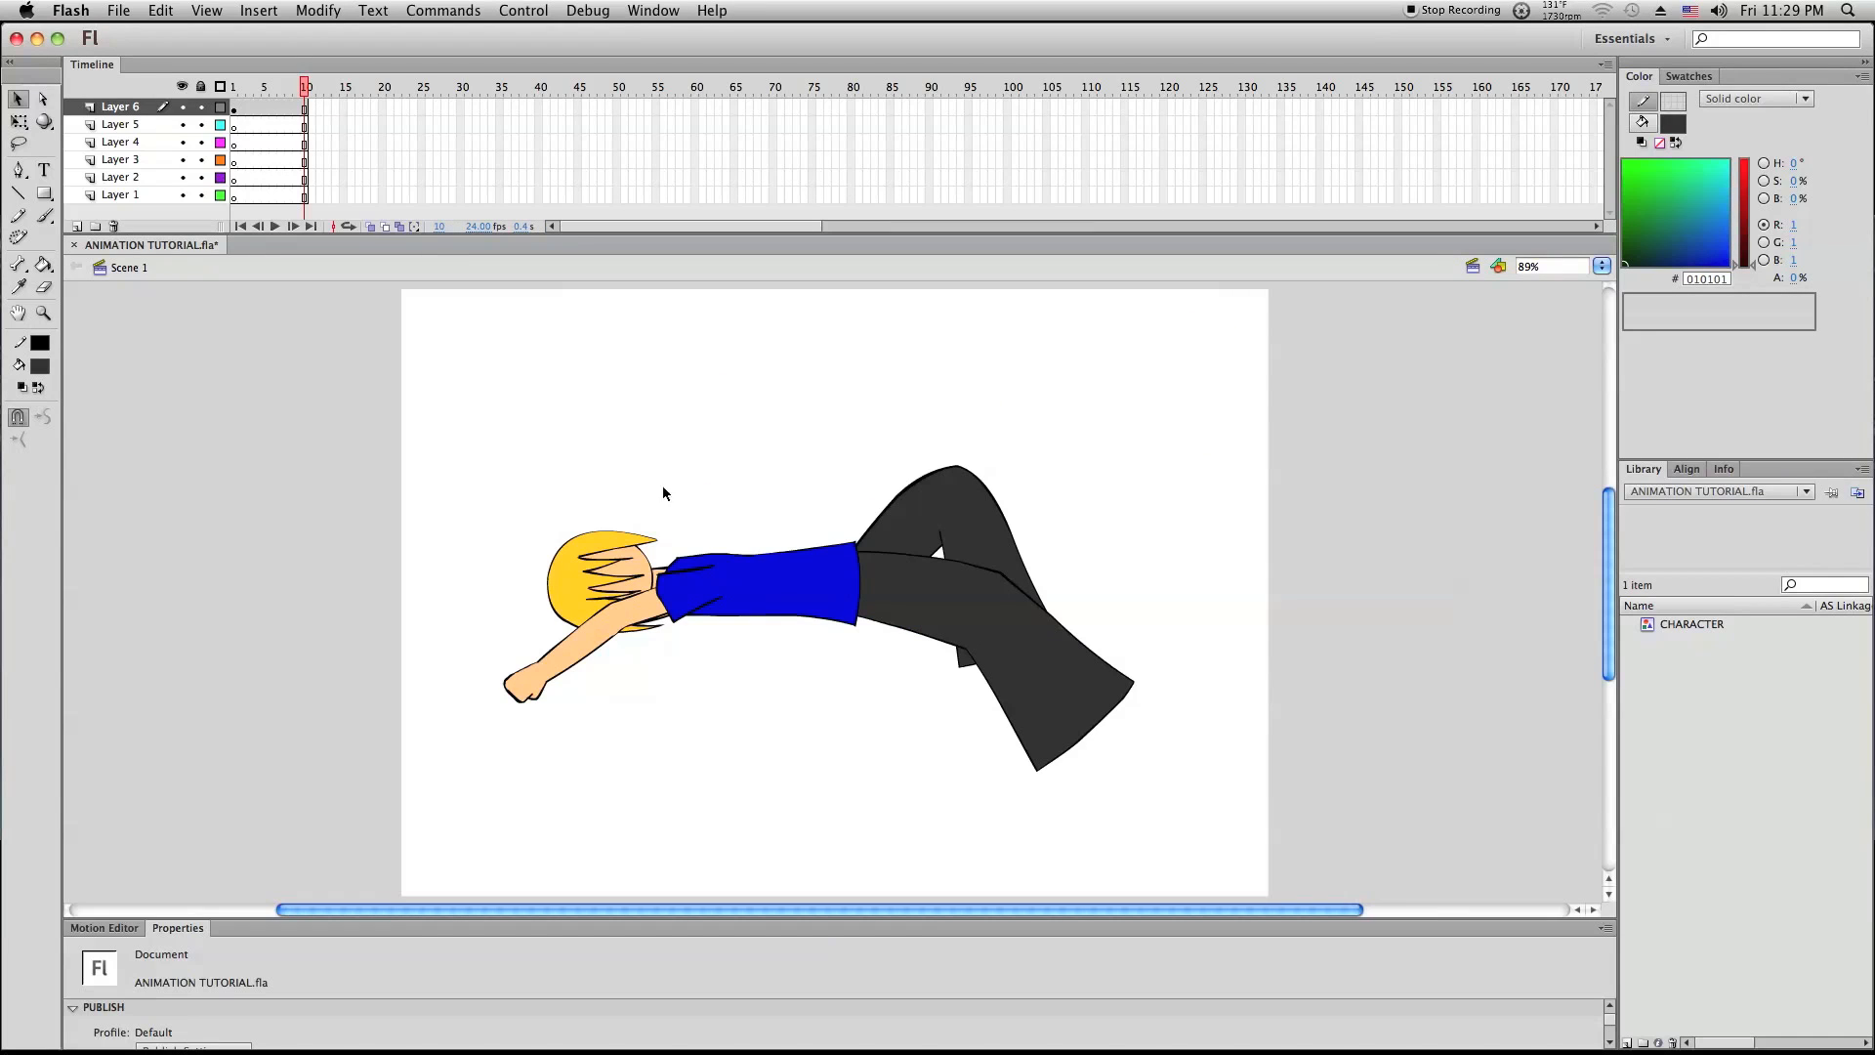
Check the sitting pose on frame 14 of the CHARACTER symbol and extend all Scene 1 layers to frame 14
{"action": "double_click", "coordinate": [789, 583]}
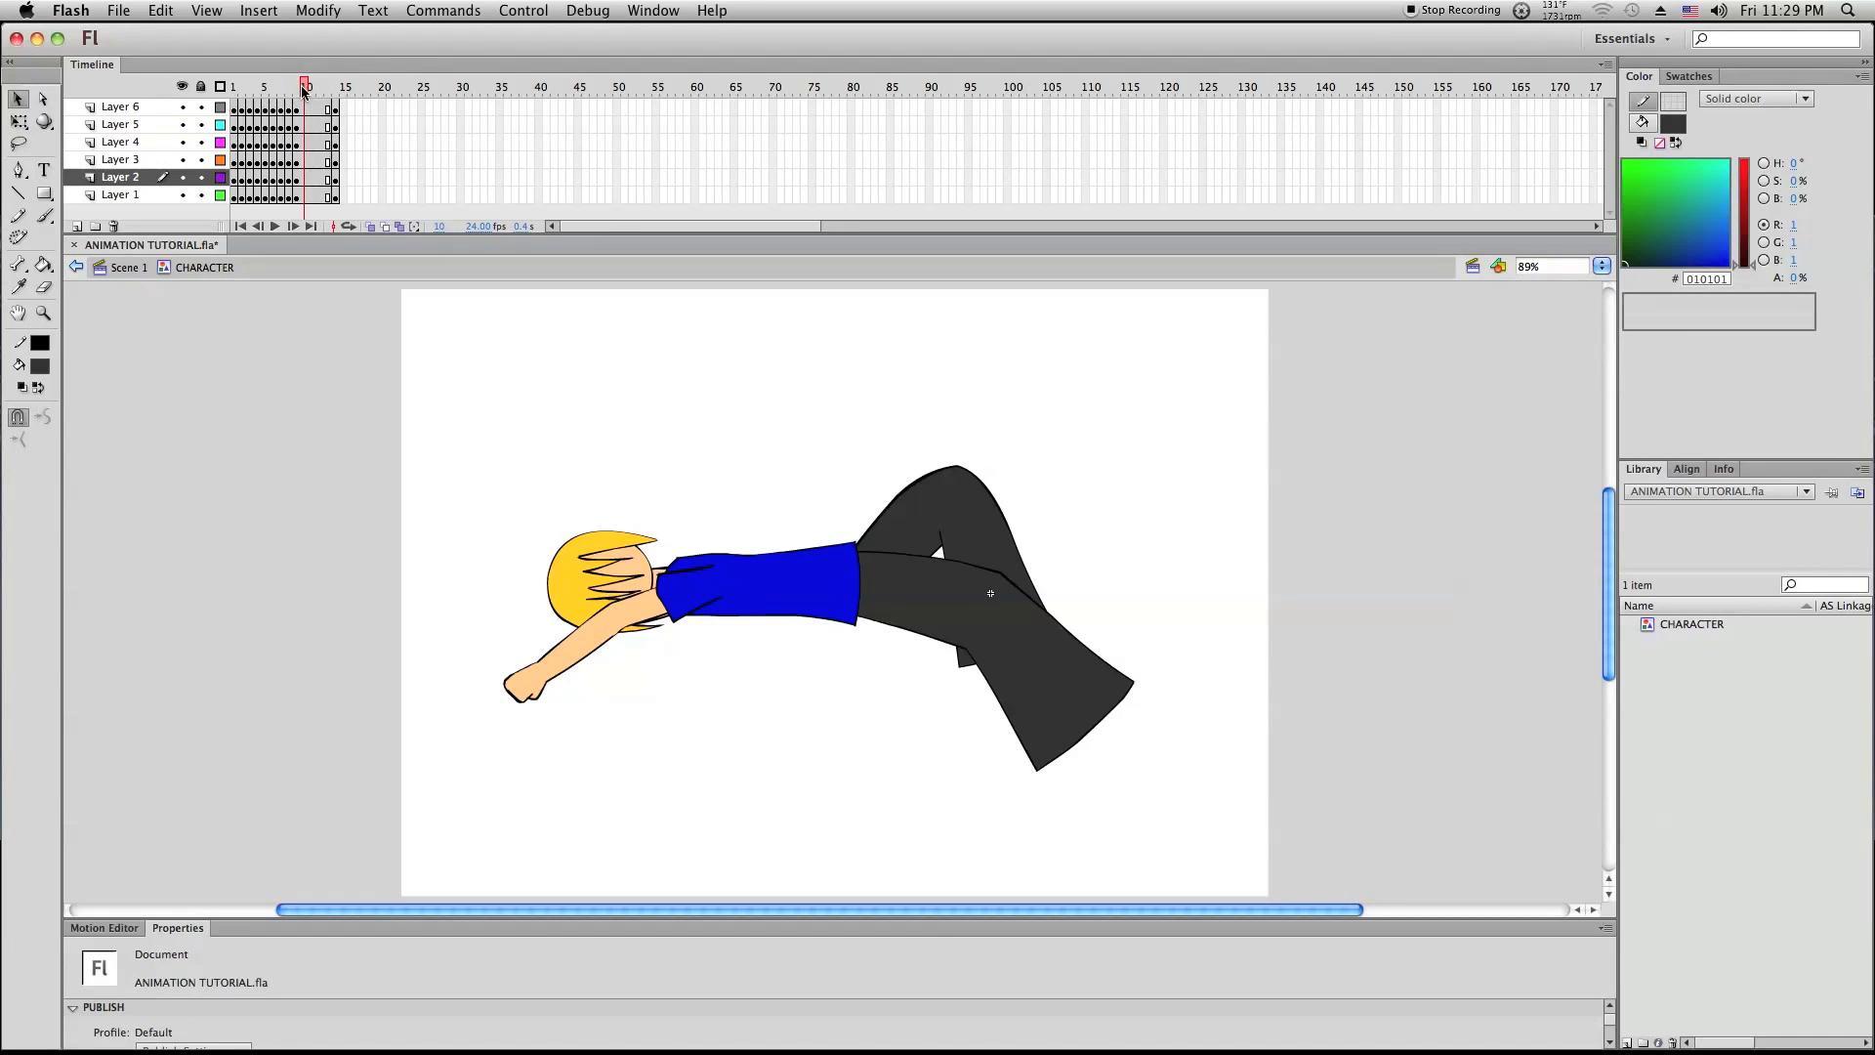
{"action": "left_click_drag", "start_coordinate": [304, 91], "coordinate": [337, 91]}
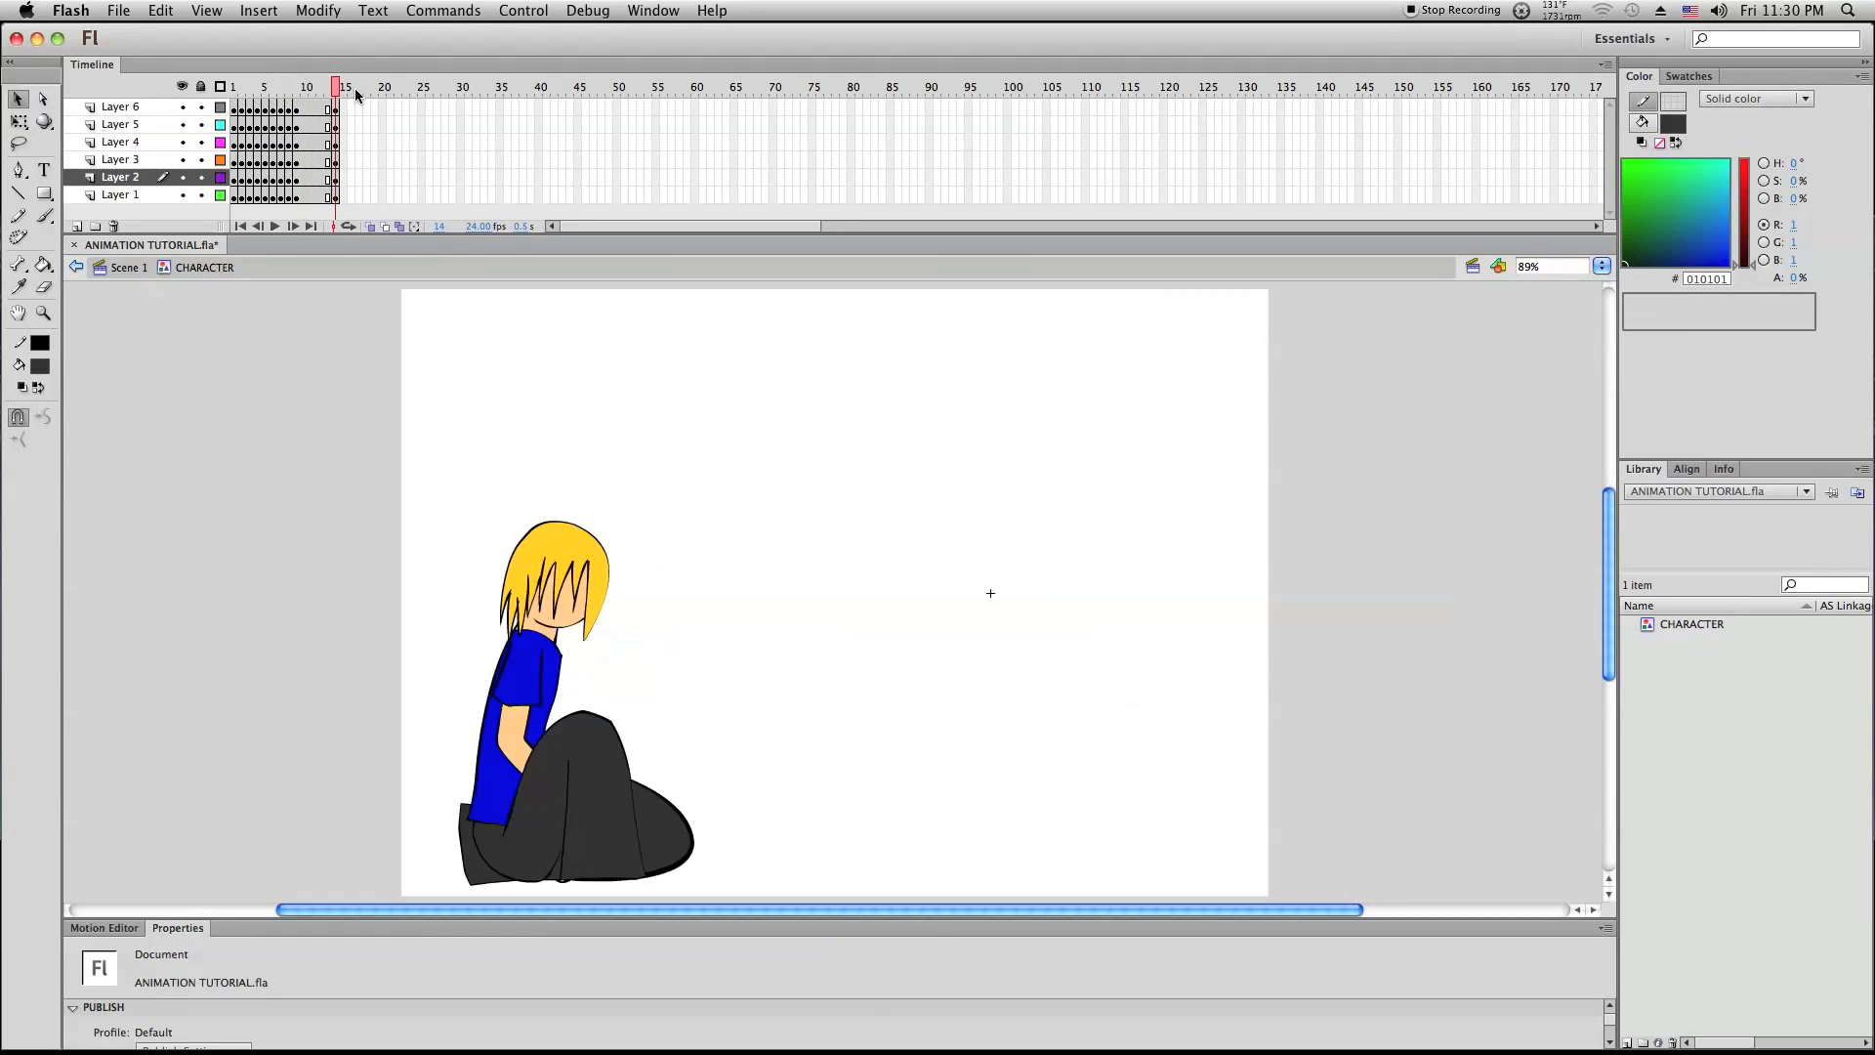
{"action": "double_click", "coordinate": [332, 310]}
{"action": "left_click", "coordinate": [334, 207]}
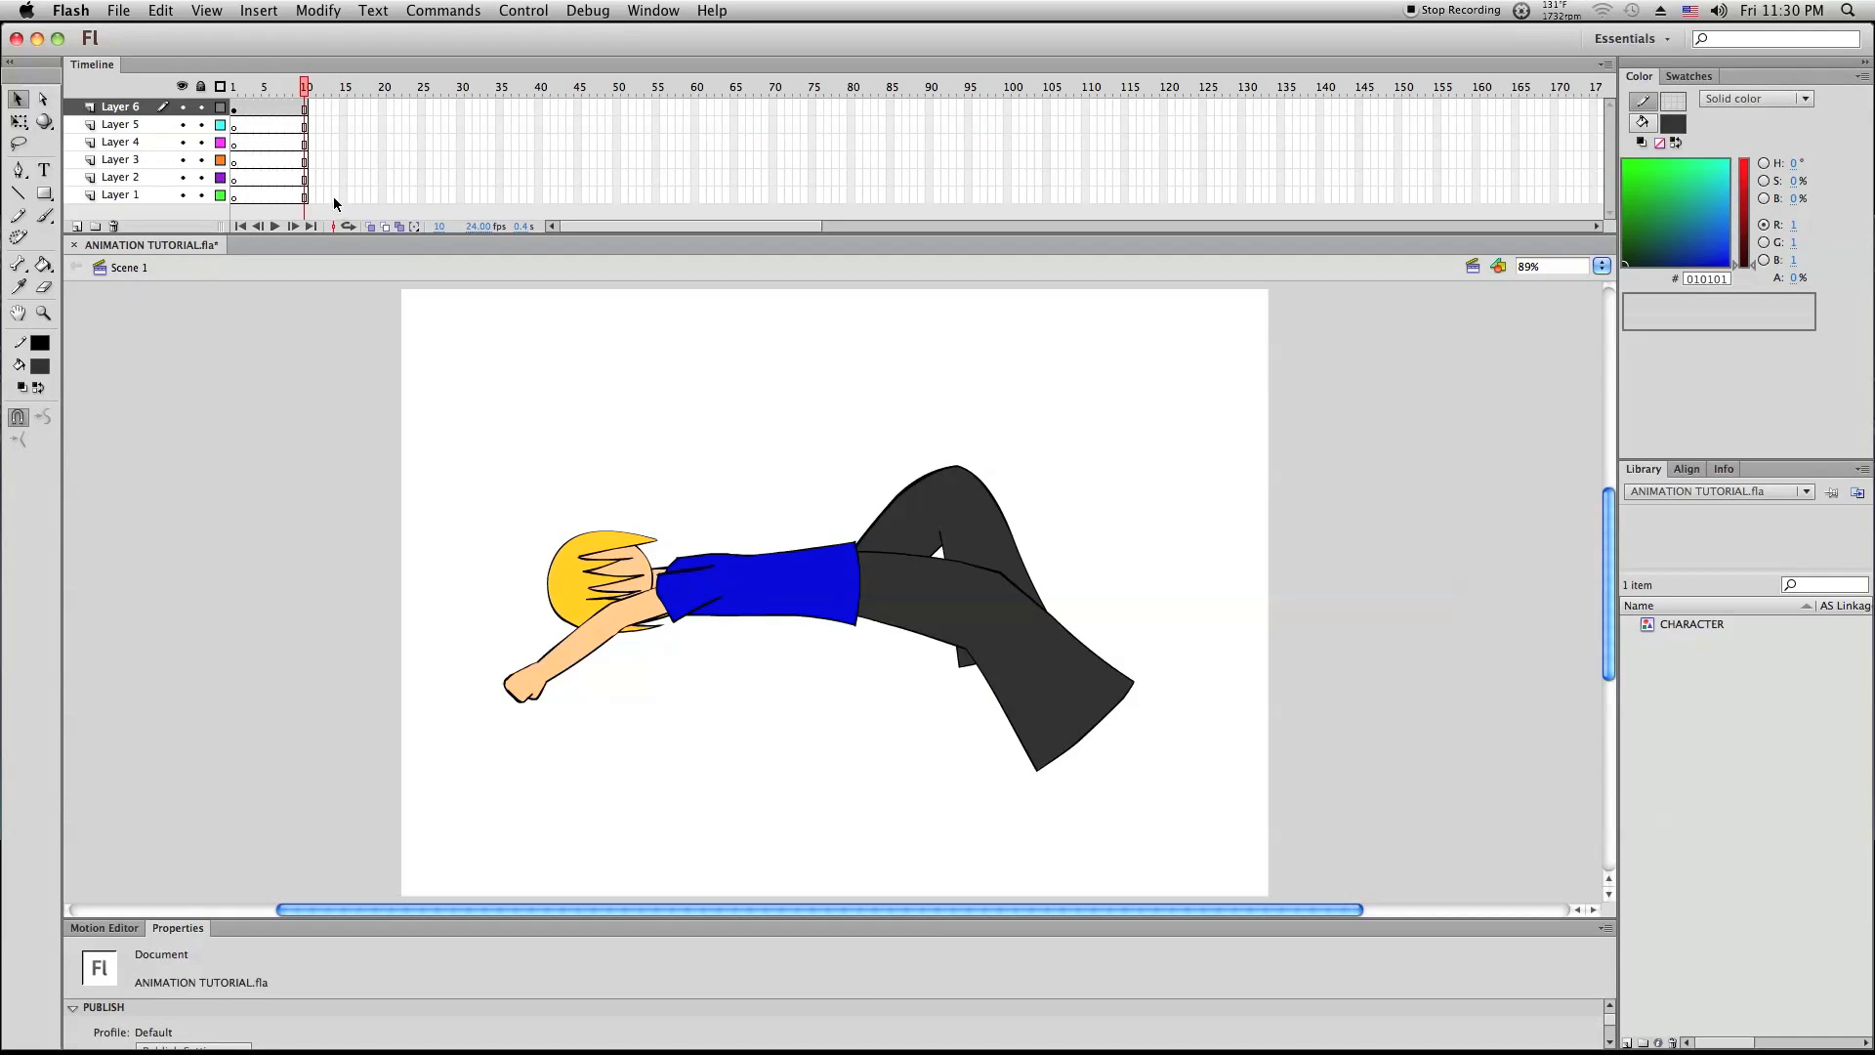
{"action": "right_click", "coordinate": [336, 110]}
{"action": "left_click", "coordinate": [383, 185]}
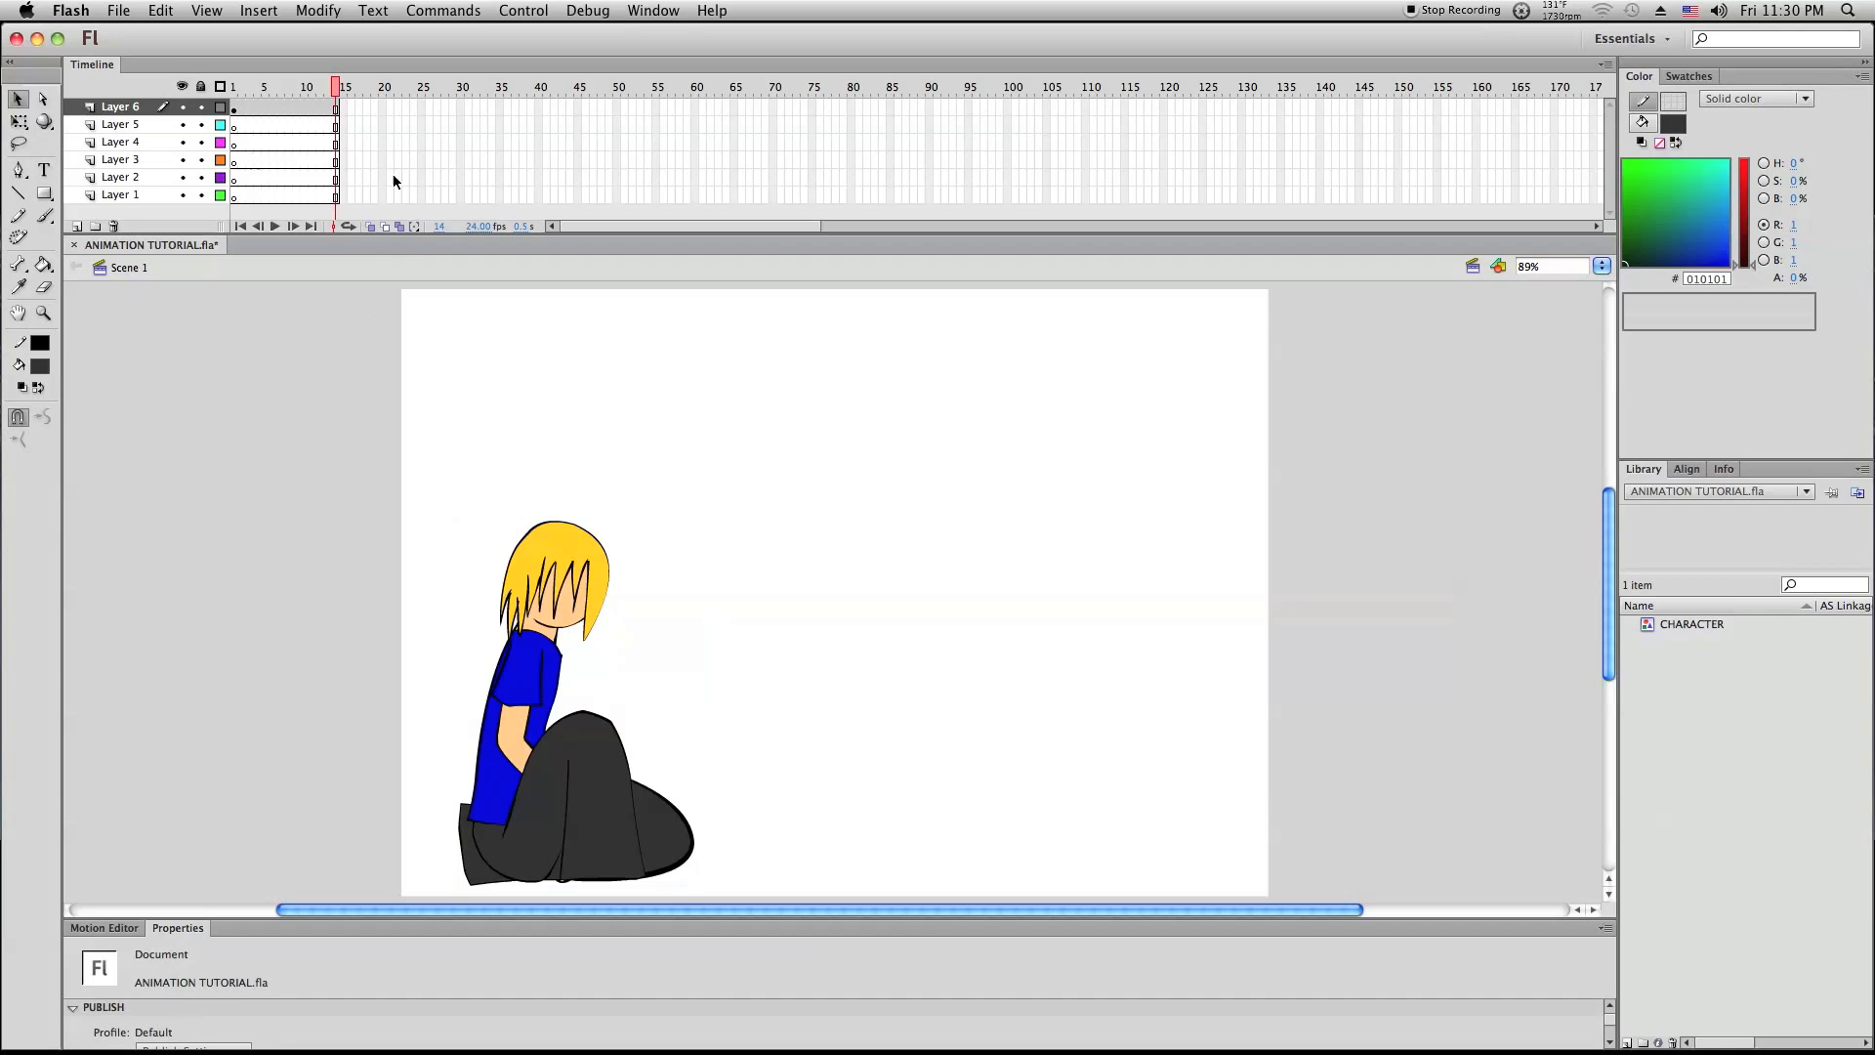
Test the extended scene to preview the fall through the sitting pose, and close the preview
{"action": "left_click", "coordinate": [507, 10]}
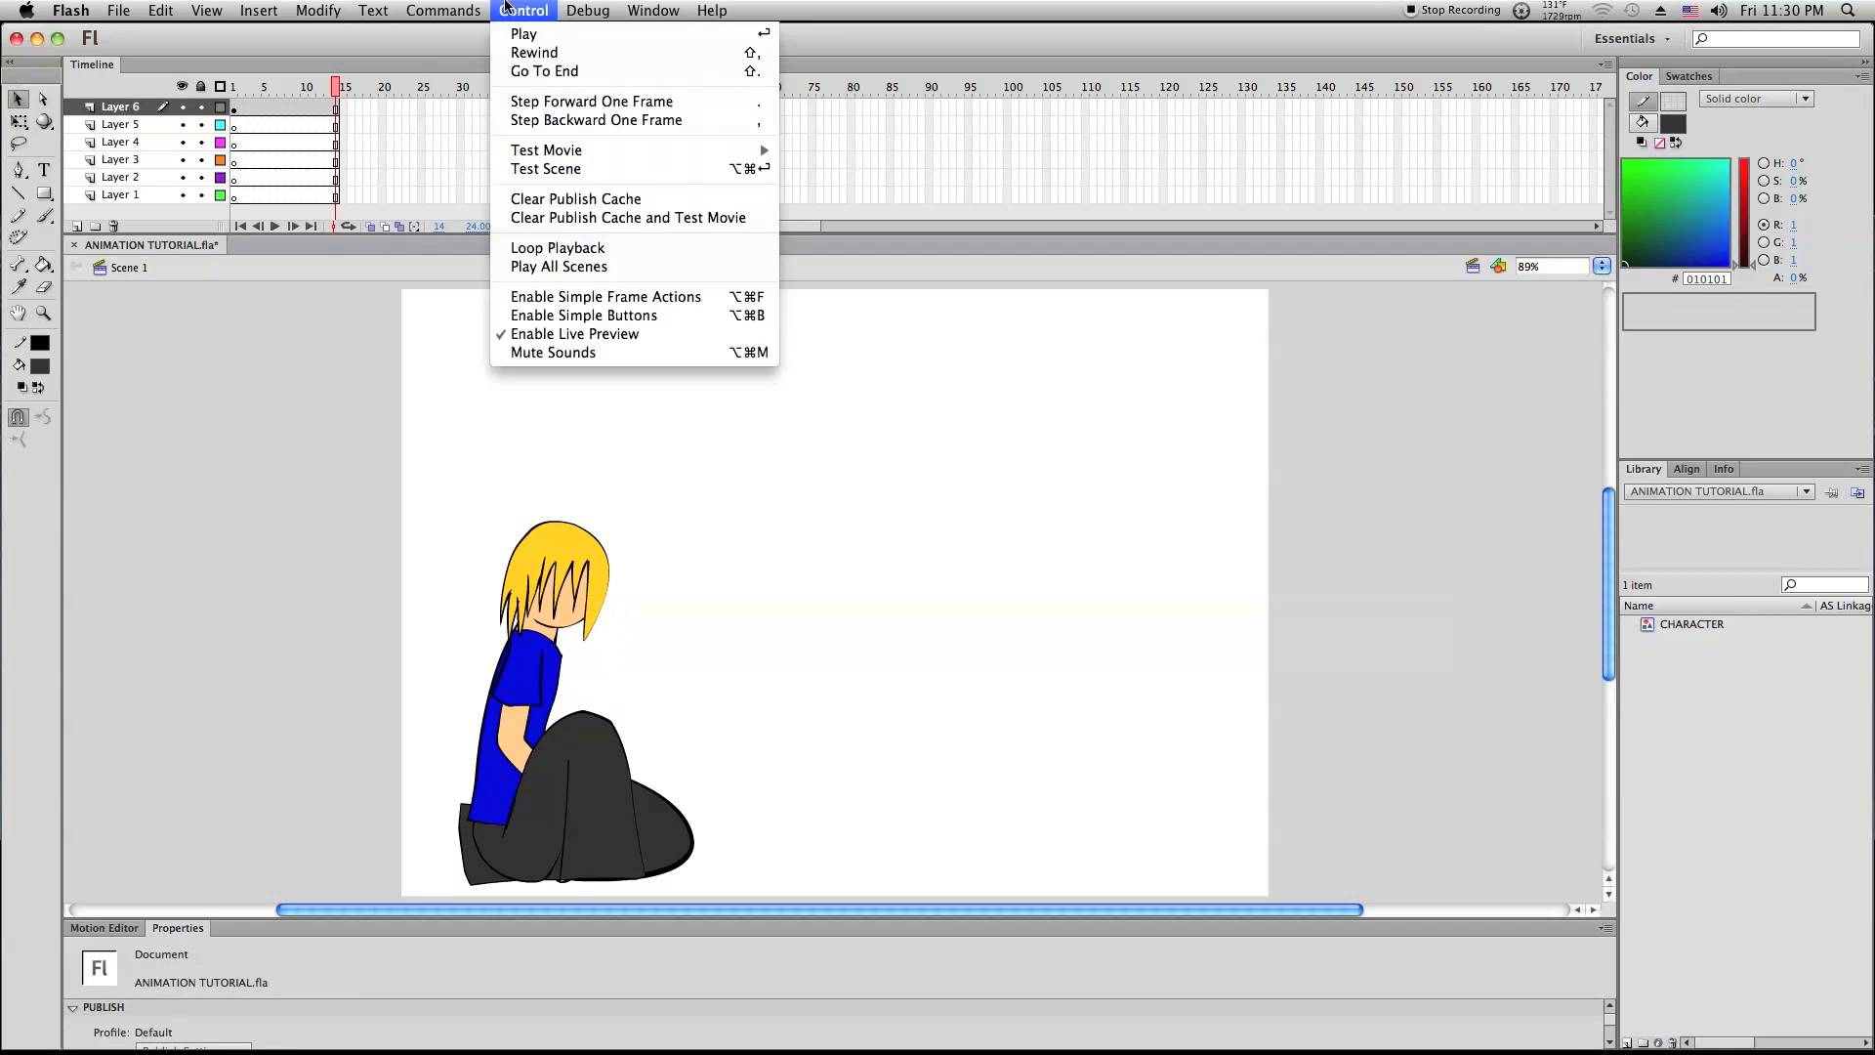
{"action": "left_click", "coordinate": [581, 169]}
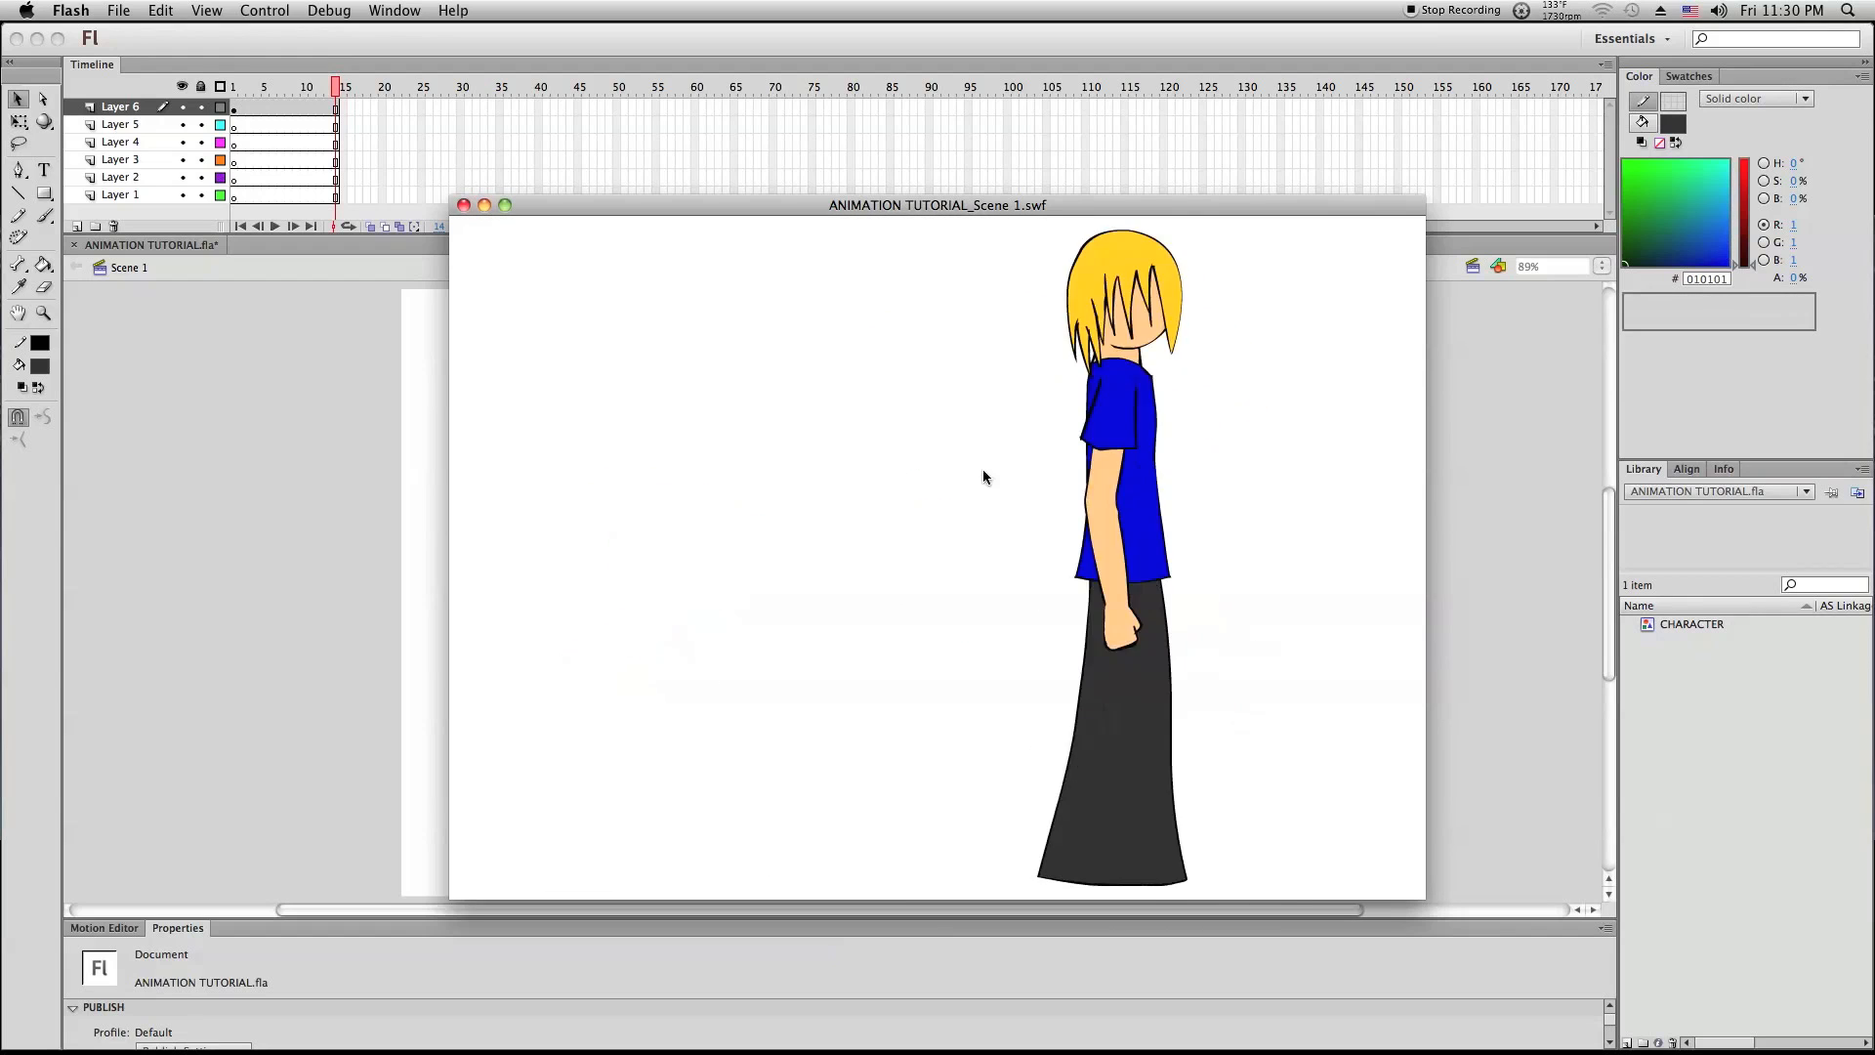
{"action": "left_click", "coordinate": [463, 205]}
Open the CHARACTER symbol and scrub around frames 9 and 10 to review the fall before the sitting pose
{"action": "double_click", "coordinate": [559, 625]}
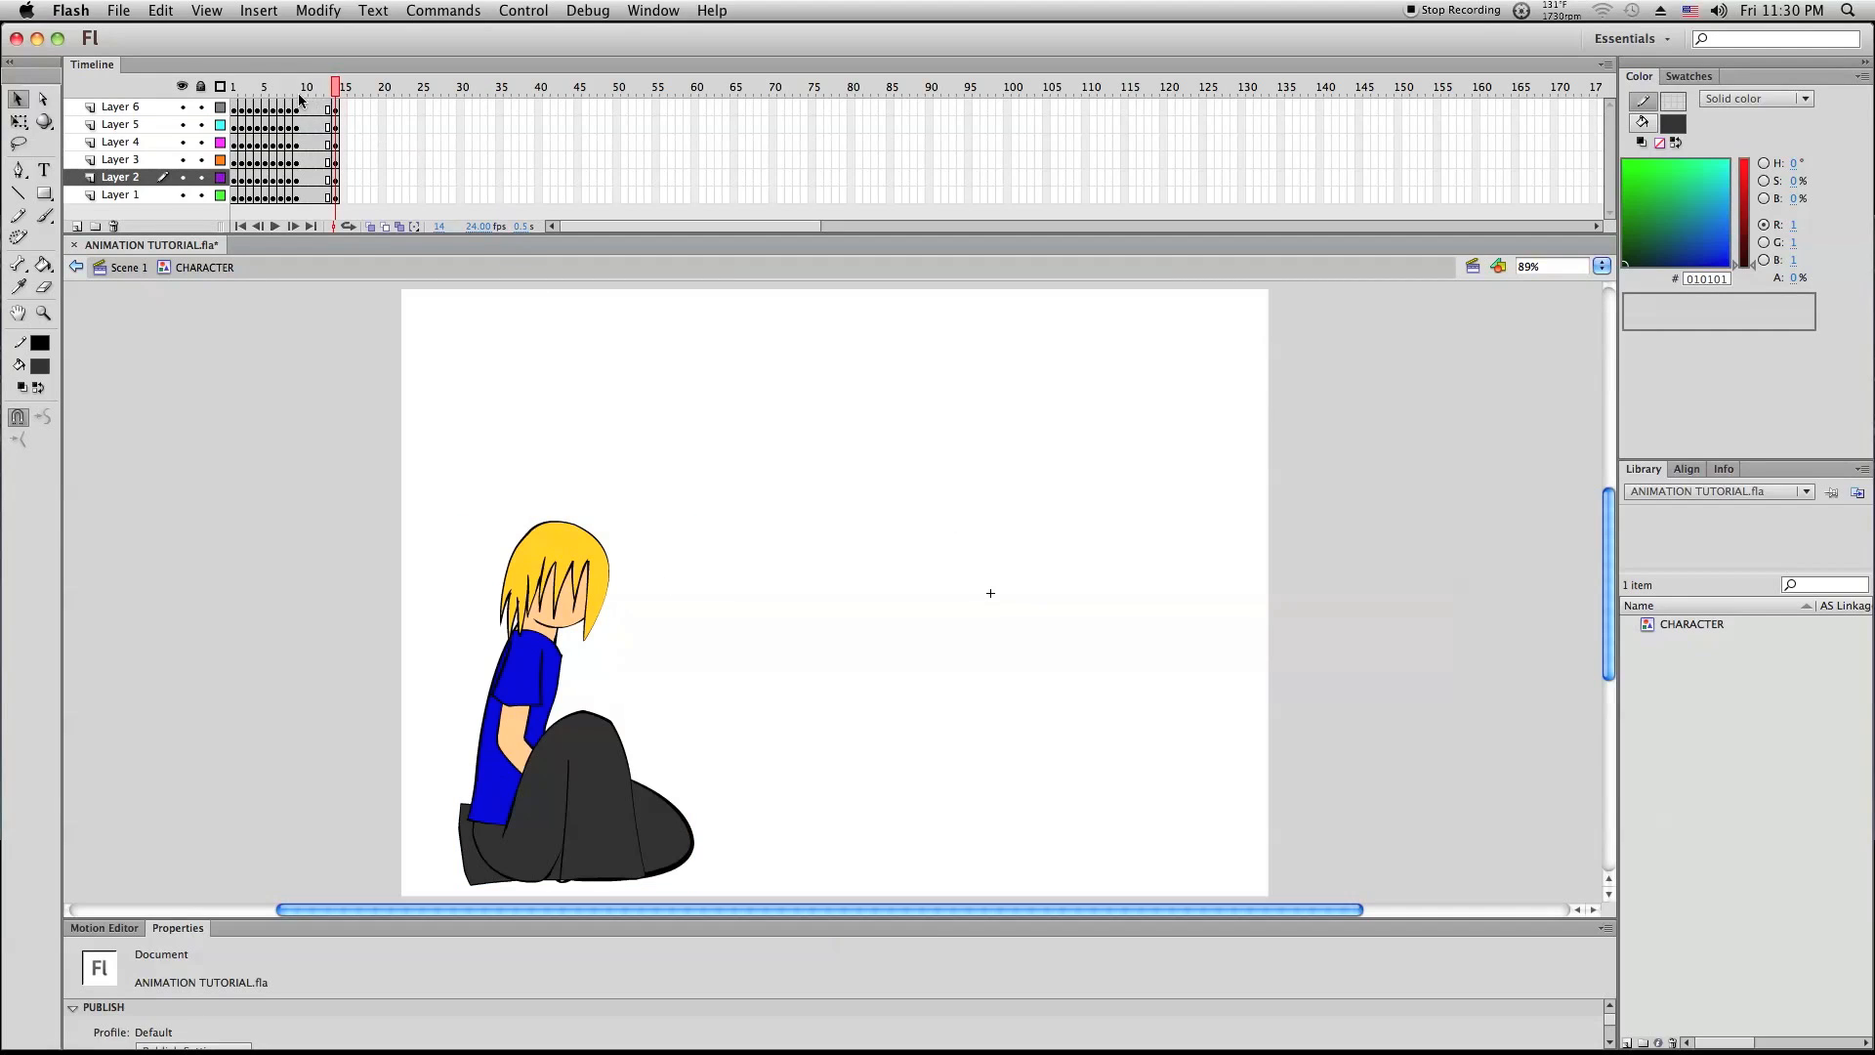
{"action": "left_click_drag", "start_coordinate": [298, 93], "coordinate": [302, 93]}
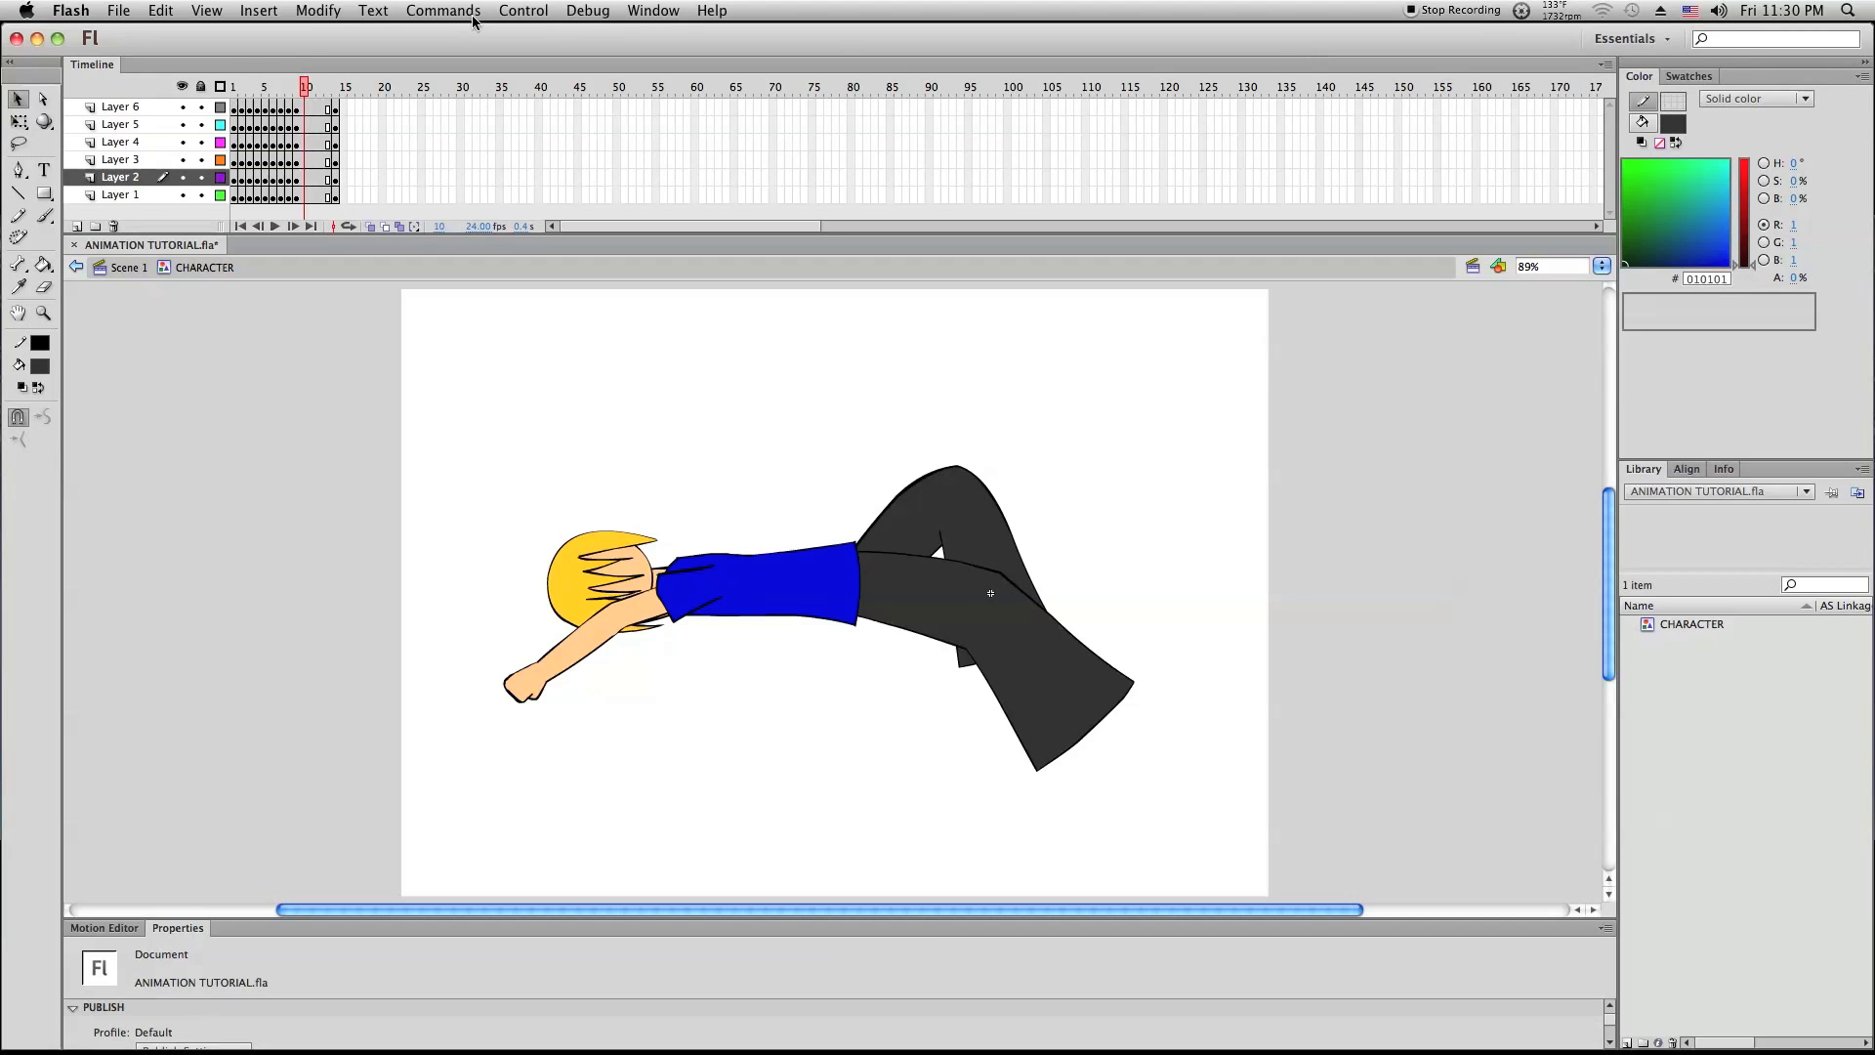
{"action": "left_click_drag", "start_coordinate": [301, 97], "coordinate": [296, 99]}
{"action": "mouse_move", "coordinate": [299, 91]}
{"action": "left_mouse_down"}
{"action": "mouse_move", "coordinate": [217, 94]}
{"action": "mouse_move", "coordinate": [296, 114]}
{"action": "left_mouse_up"}
{"action": "left_click_drag", "start_coordinate": [1448, 50], "coordinate": [1448, 46]}
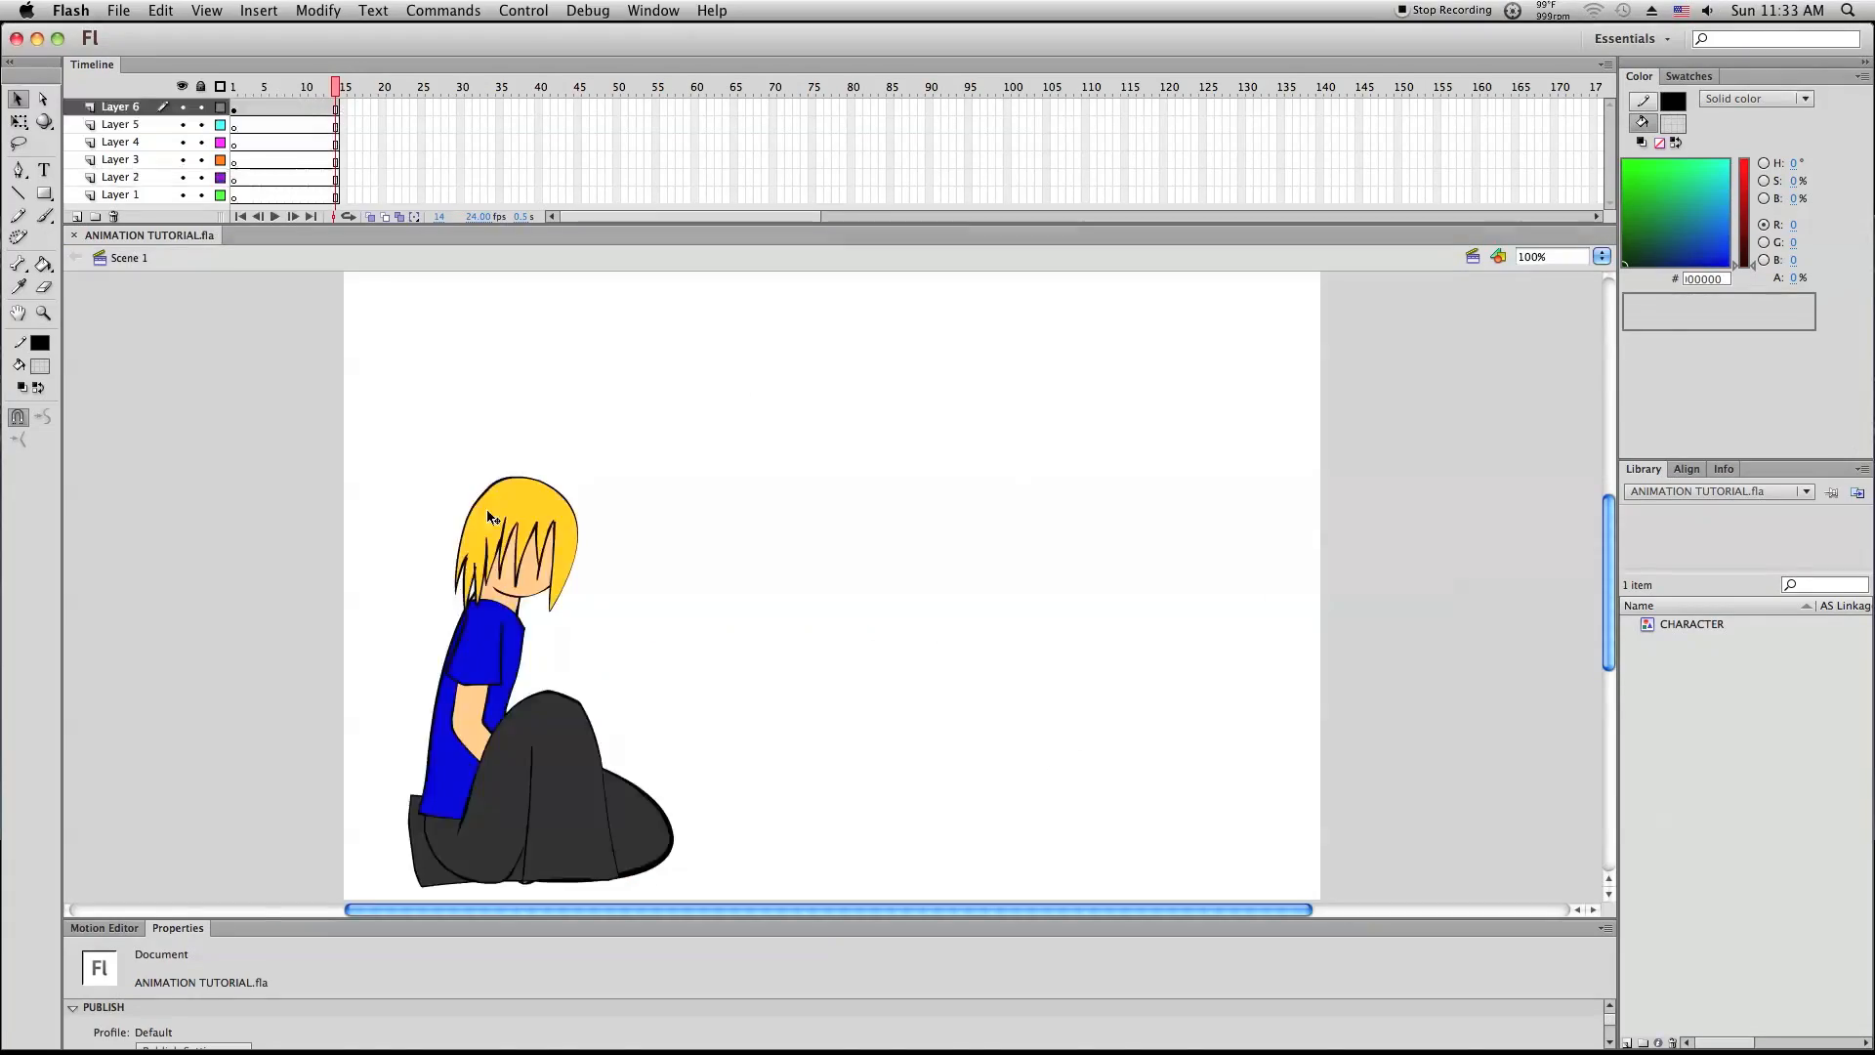
Insert keyframes on all layers at frame 10 and rotate the whole character slightly with Free Transform
{"action": "left_click_drag", "start_coordinate": [304, 108], "coordinate": [304, 196]}
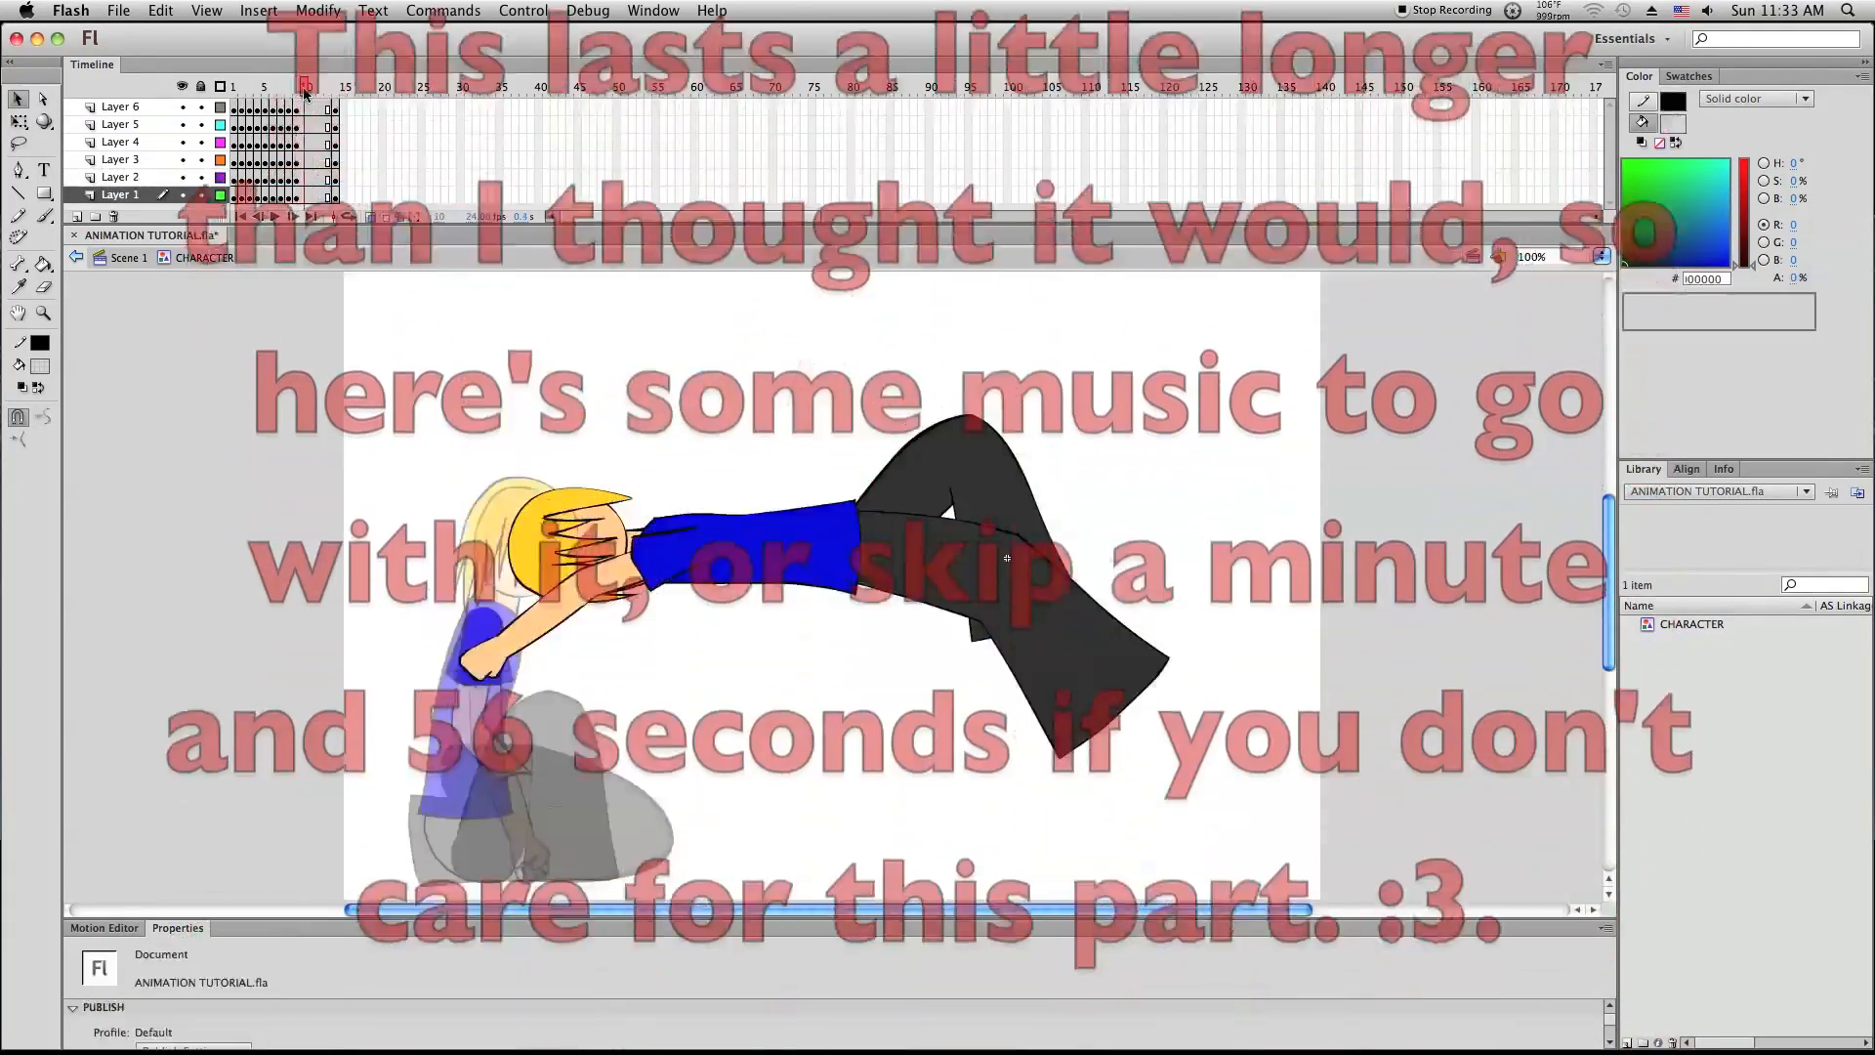
{"action": "right_click", "coordinate": [306, 195]}
{"action": "left_click", "coordinate": [377, 317]}
{"action": "left_click", "coordinate": [295, 302]}
{"action": "key", "text": "super+a"}
{"action": "key", "text": "q"}
{"action": "left_click_drag", "start_coordinate": [455, 410], "coordinate": [445, 452]}
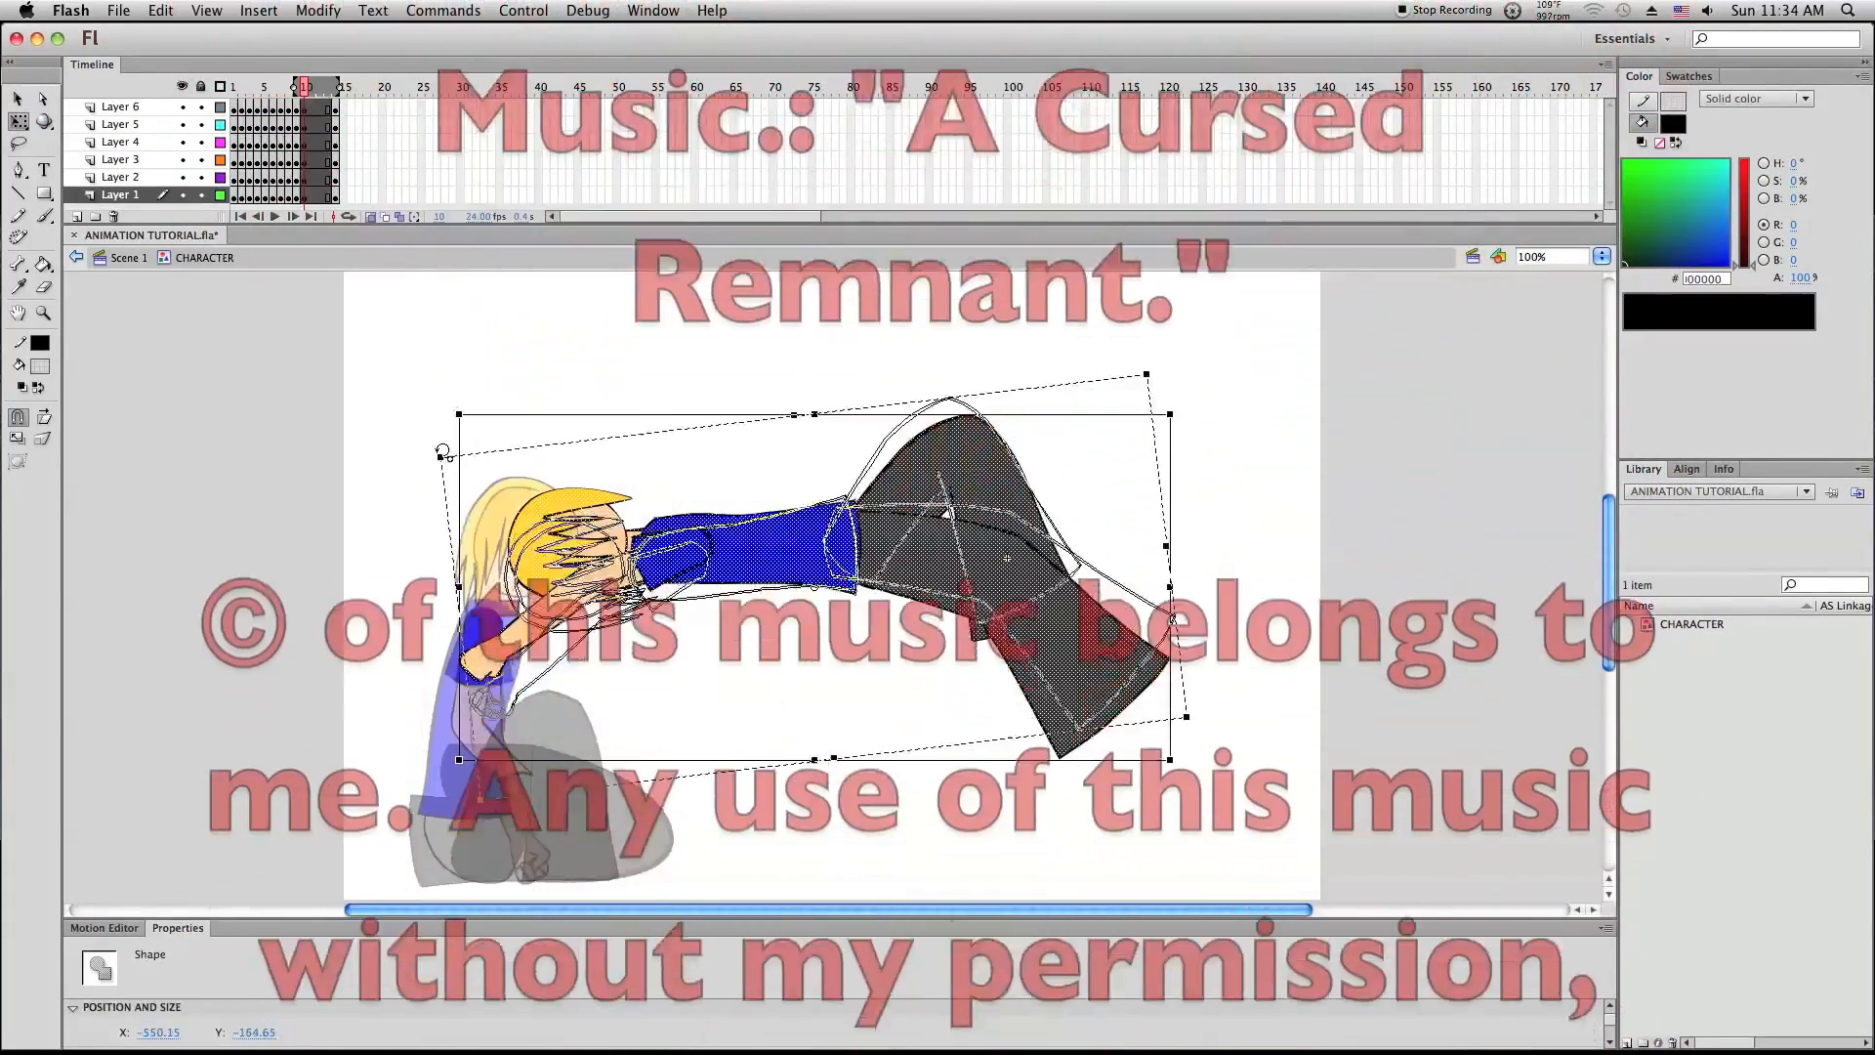
{"action": "left_click_drag", "start_coordinate": [1203, 376], "coordinate": [1202, 431]}
Bend the shirt into an arch on frame 10 and rotate the head and arms downward
{"action": "key", "text": "z"}
{"action": "left_click_drag", "start_coordinate": [611, 478], "coordinate": [920, 606]}
{"action": "left_click_drag", "start_coordinate": [917, 400], "coordinate": [967, 398]}
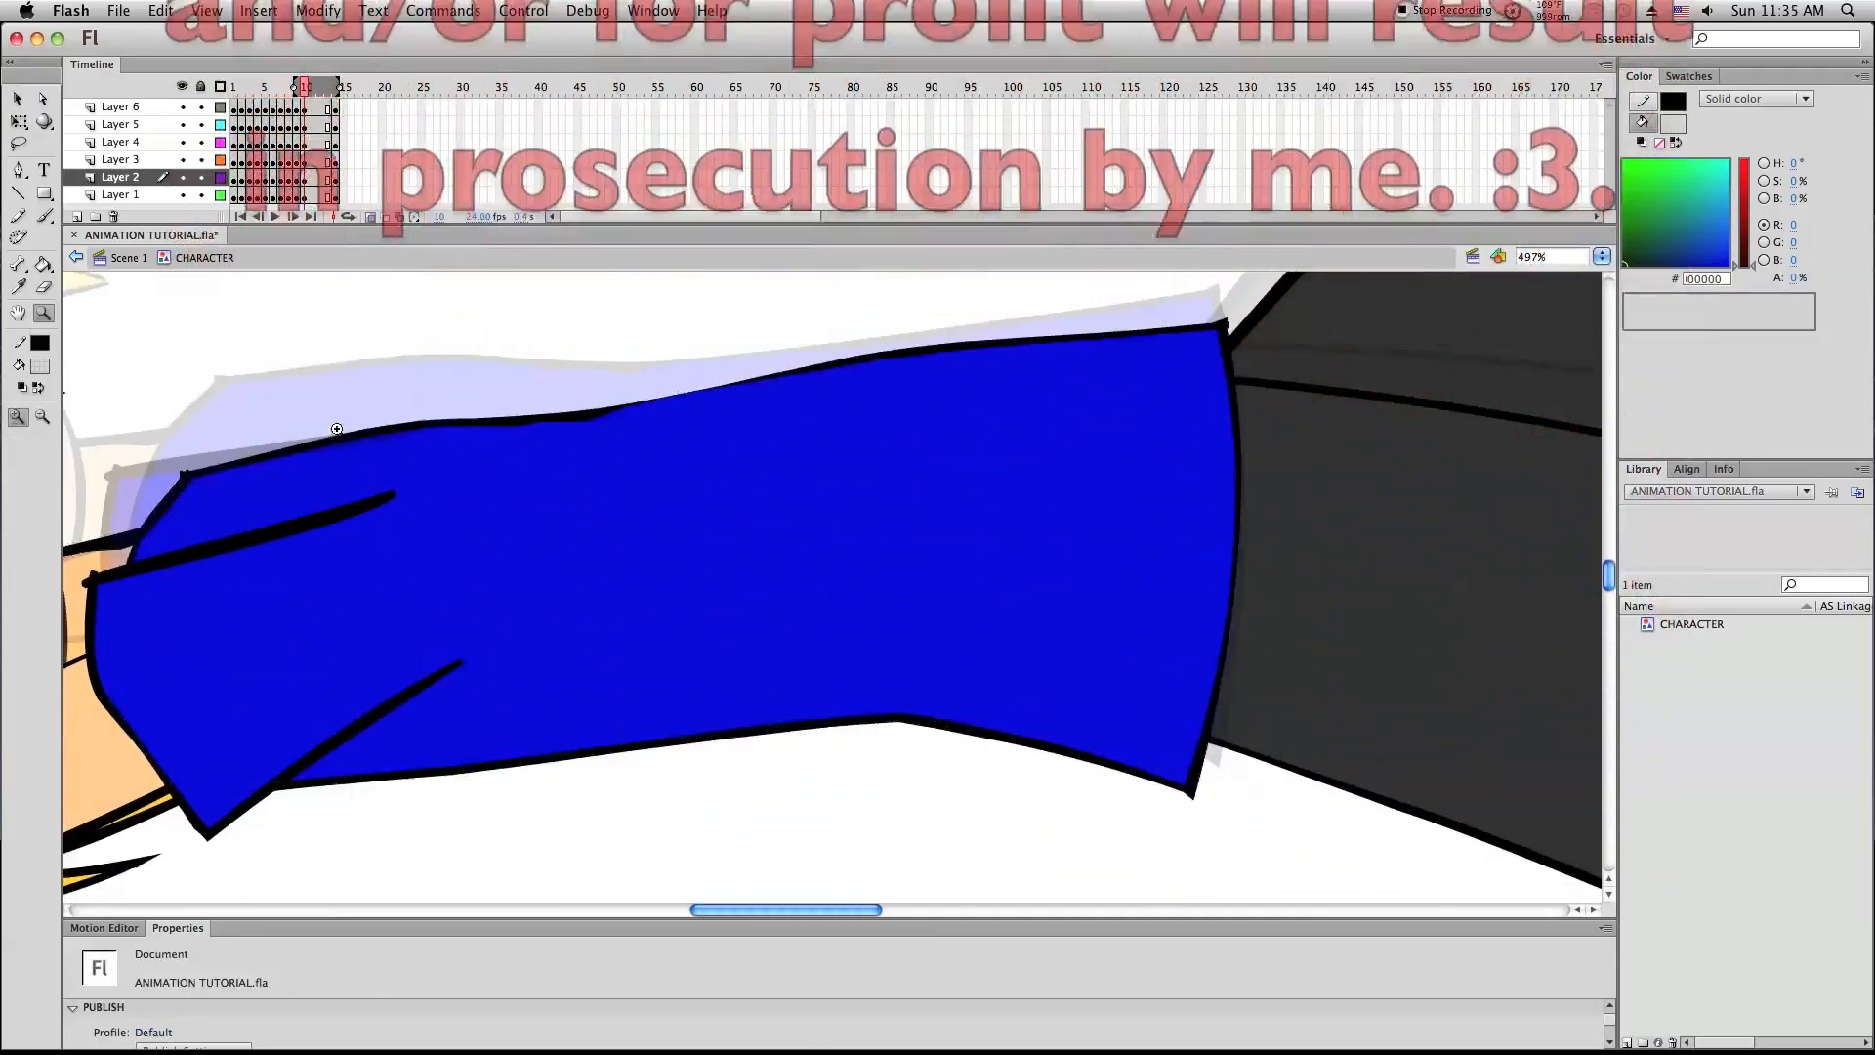
{"action": "key", "text": "super+2"}
{"action": "left_click_drag", "start_coordinate": [230, 284], "coordinate": [730, 701]}
{"action": "key", "text": "q"}
{"action": "left_click_drag", "start_coordinate": [535, 478], "coordinate": [549, 510]}
{"action": "left_click_drag", "start_coordinate": [200, 178], "coordinate": [199, 122]}
{"action": "left_click_drag", "start_coordinate": [419, 434], "coordinate": [706, 749]}
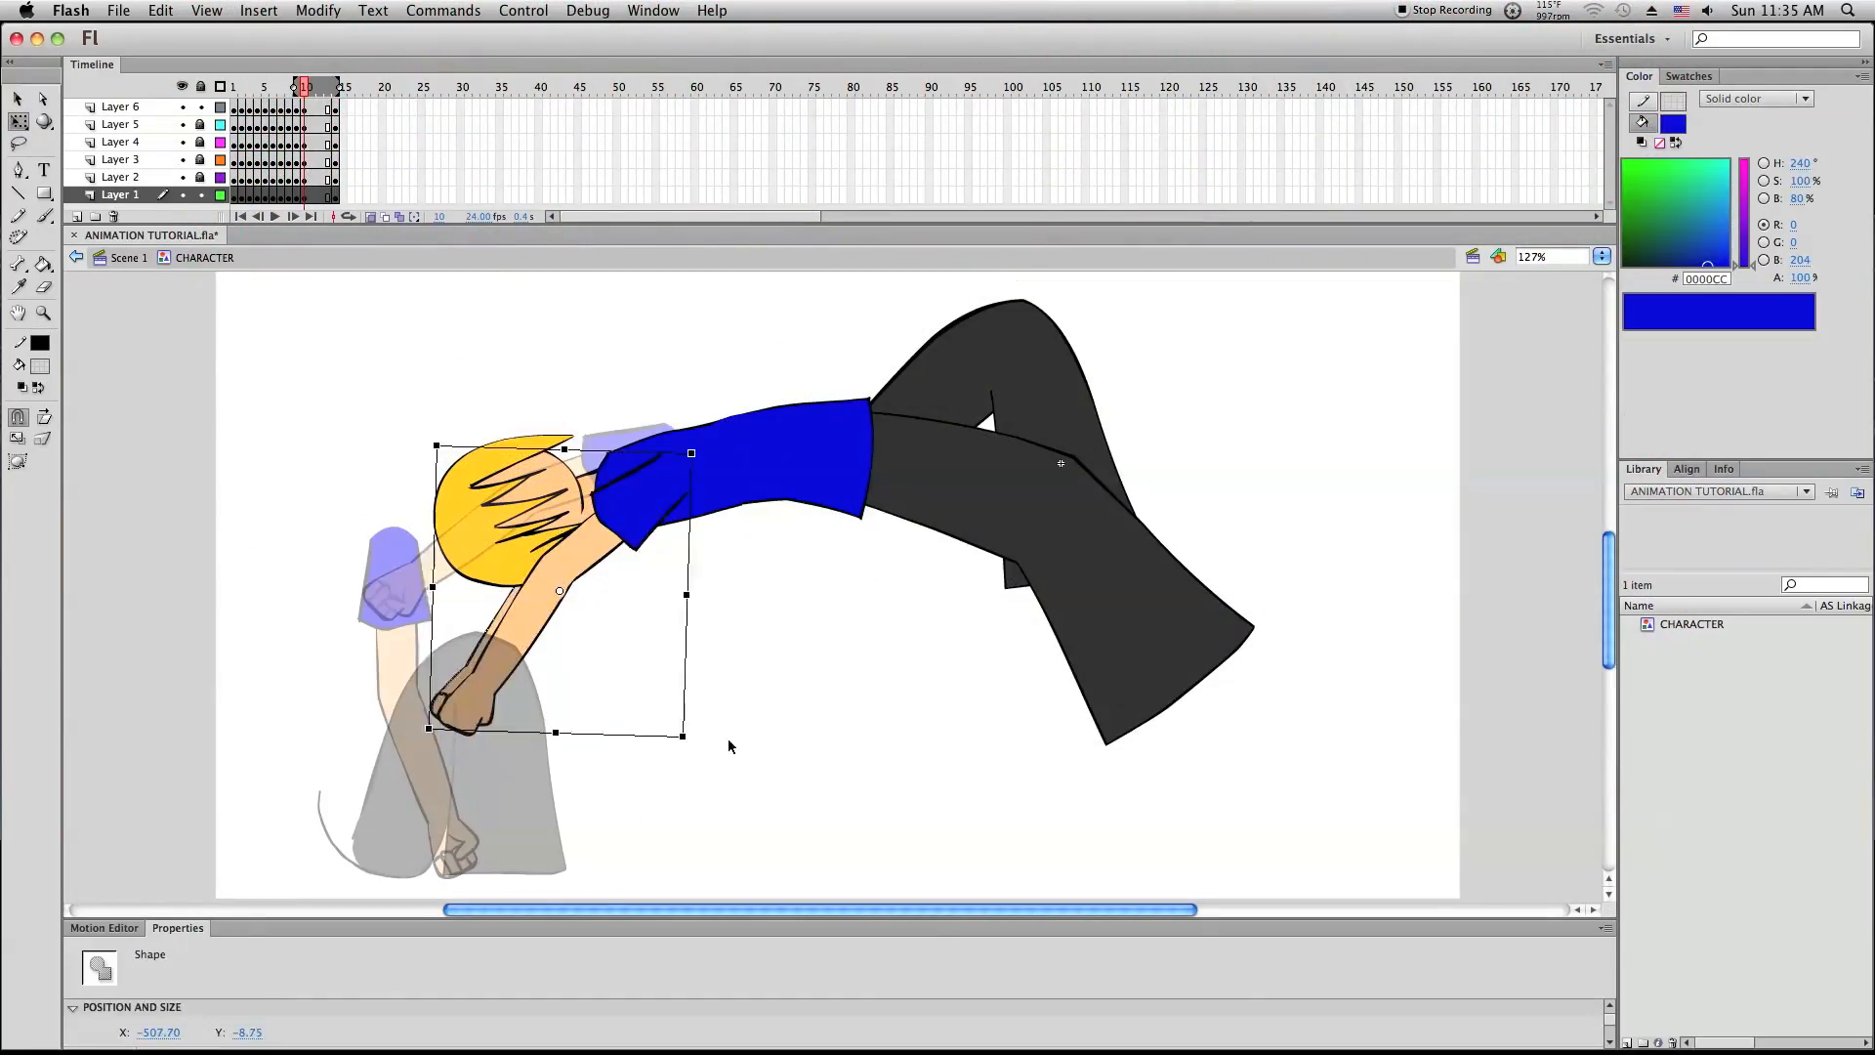
Widen the onion-skin range to cover all frames, go to frame 7 and unlock the layers
{"action": "left_click_drag", "start_coordinate": [304, 87], "coordinate": [250, 88]}
{"action": "key", "text": "z"}
{"action": "left_click", "coordinate": [862, 369], "text": "alt"}
{"action": "left_click_drag", "start_coordinate": [351, 352], "coordinate": [1171, 860]}
{"action": "left_click_drag", "start_coordinate": [234, 87], "coordinate": [281, 87]}
{"action": "right_click", "coordinate": [426, 663]}
{"action": "left_click_drag", "start_coordinate": [200, 178], "coordinate": [200, 124]}
Nudge the whole character on frame 7 up and to the left to follow the arc of the fall
{"action": "key", "text": "v"}
{"action": "right_click", "coordinate": [1184, 465]}
{"action": "left_click", "coordinate": [1343, 589]}
{"action": "key", "text": "super+a"}
{"action": "key", "text": "shift+Up"}
{"action": "key", "text": "shift+Up"}
{"action": "key", "text": "super+a"}
{"action": "key", "text": "shift+Left"}
{"action": "key", "text": "shift+Left"}
{"action": "key", "text": "shift+Left"}
{"action": "key", "text": "shift+Left"}
{"action": "key", "text": "shift+Left"}
{"action": "key", "text": "super+a"}
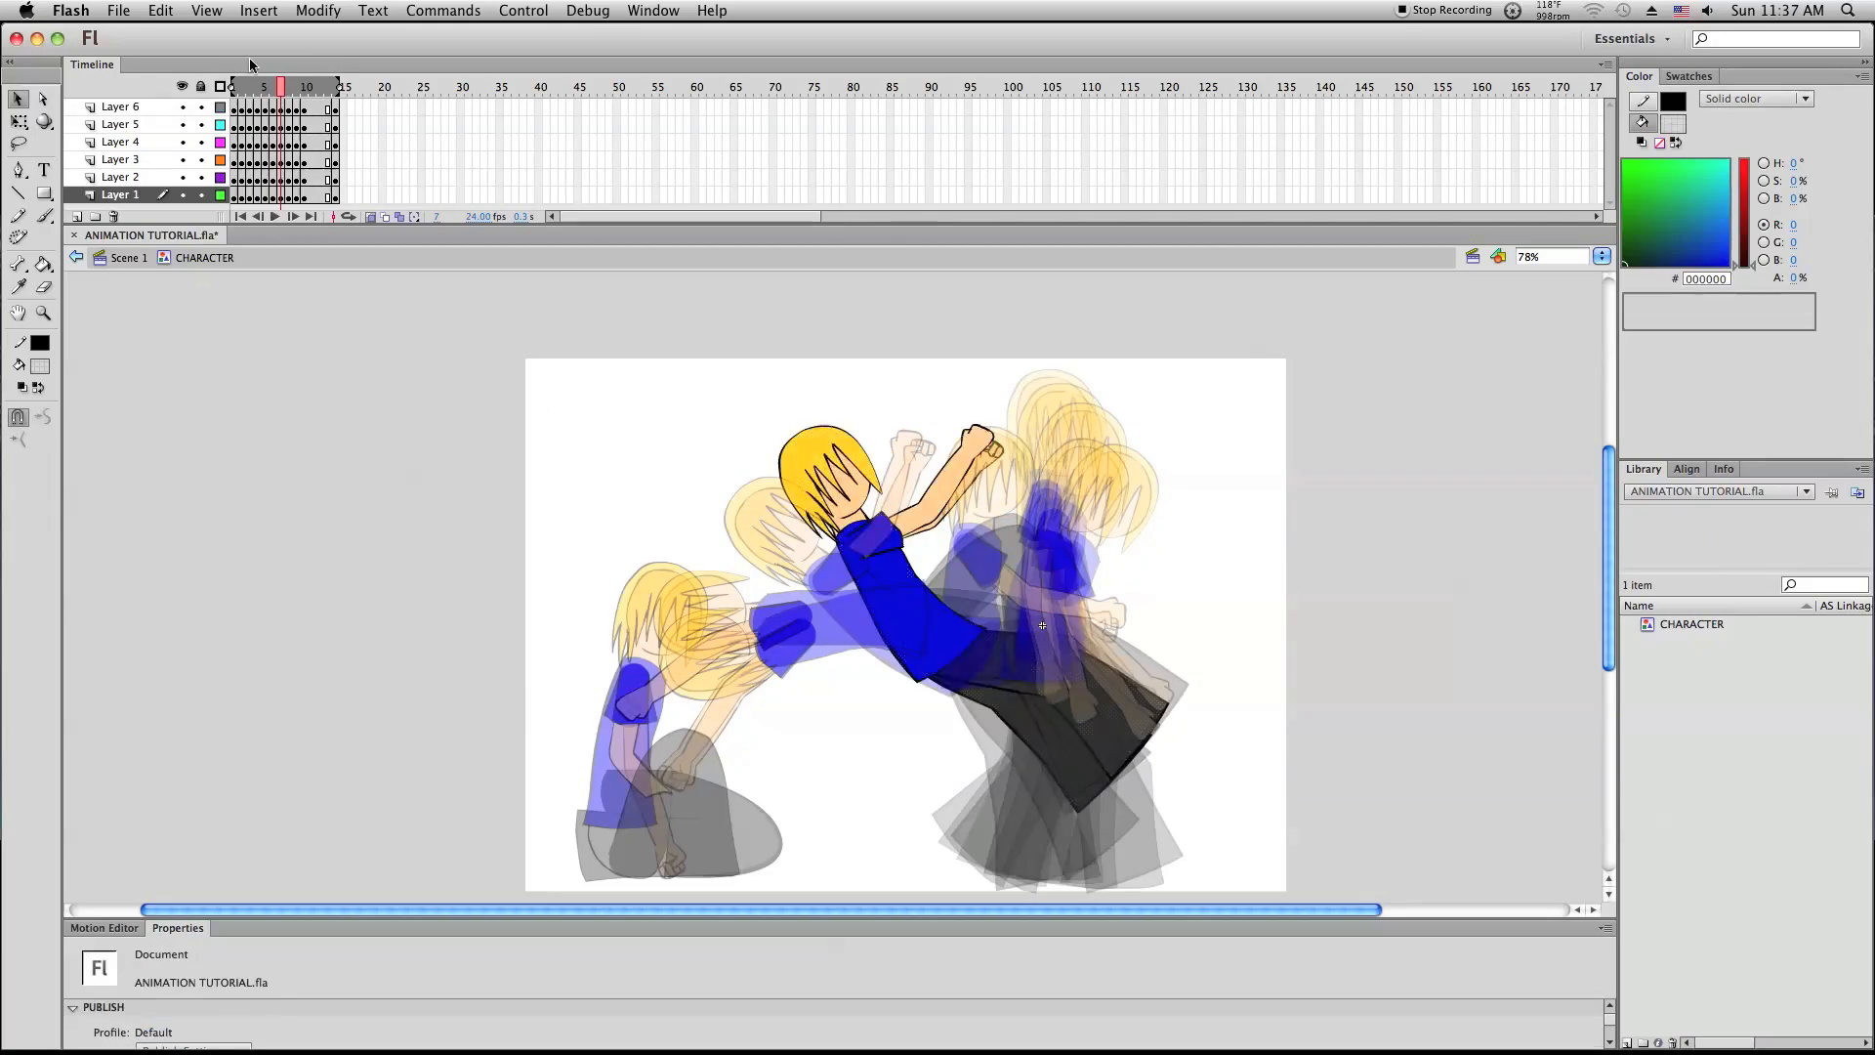
Move the whole character on frames 8, 9 and 10 up and to the left to raise the fall's arc
{"action": "key", "text": "period"}
{"action": "left_click_drag", "start_coordinate": [887, 599], "coordinate": [827, 559]}
{"action": "key", "text": "period"}
{"action": "left_click_drag", "start_coordinate": [919, 643], "coordinate": [812, 480]}
{"action": "key", "text": "period"}
{"action": "right_click", "coordinate": [409, 447]}
{"action": "left_click", "coordinate": [549, 545]}
{"action": "left_click_drag", "start_coordinate": [848, 621], "coordinate": [655, 484]}
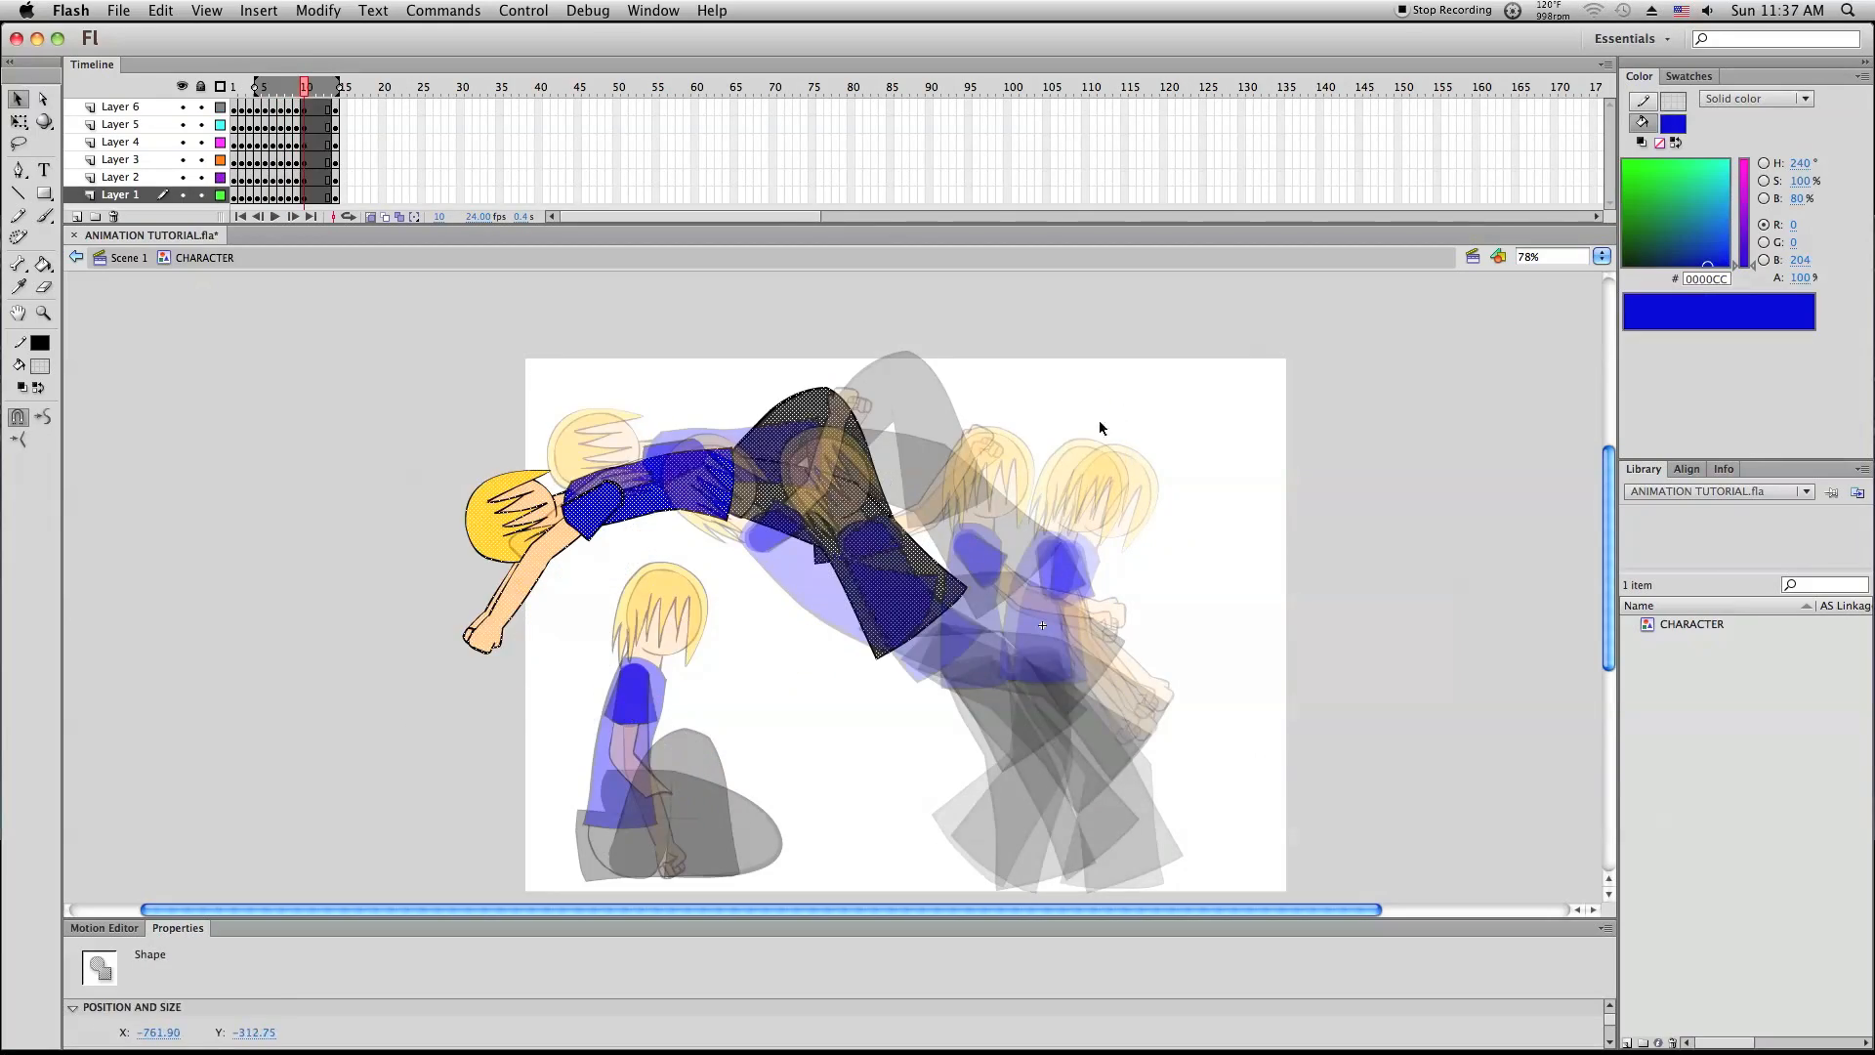
Shift the artwork of frames 1 to 13 to the right together using Edit Multiple Frames
{"action": "left_click_drag", "start_coordinate": [338, 87], "coordinate": [331, 87]}
{"action": "left_click_drag", "start_coordinate": [255, 87], "coordinate": [232, 87]}
{"action": "left_click", "coordinate": [399, 217]}
{"action": "key", "text": "super+a"}
{"action": "left_click_drag", "start_coordinate": [840, 479], "coordinate": [1032, 479]}
{"action": "left_click", "coordinate": [398, 216]}
Rotate the whole character on frame 10 slightly counter-clockwise and play back the animation
{"action": "key", "text": "super+a"}
{"action": "key", "text": "q"}
{"action": "left_click_drag", "start_coordinate": [1165, 382], "coordinate": [1128, 331]}
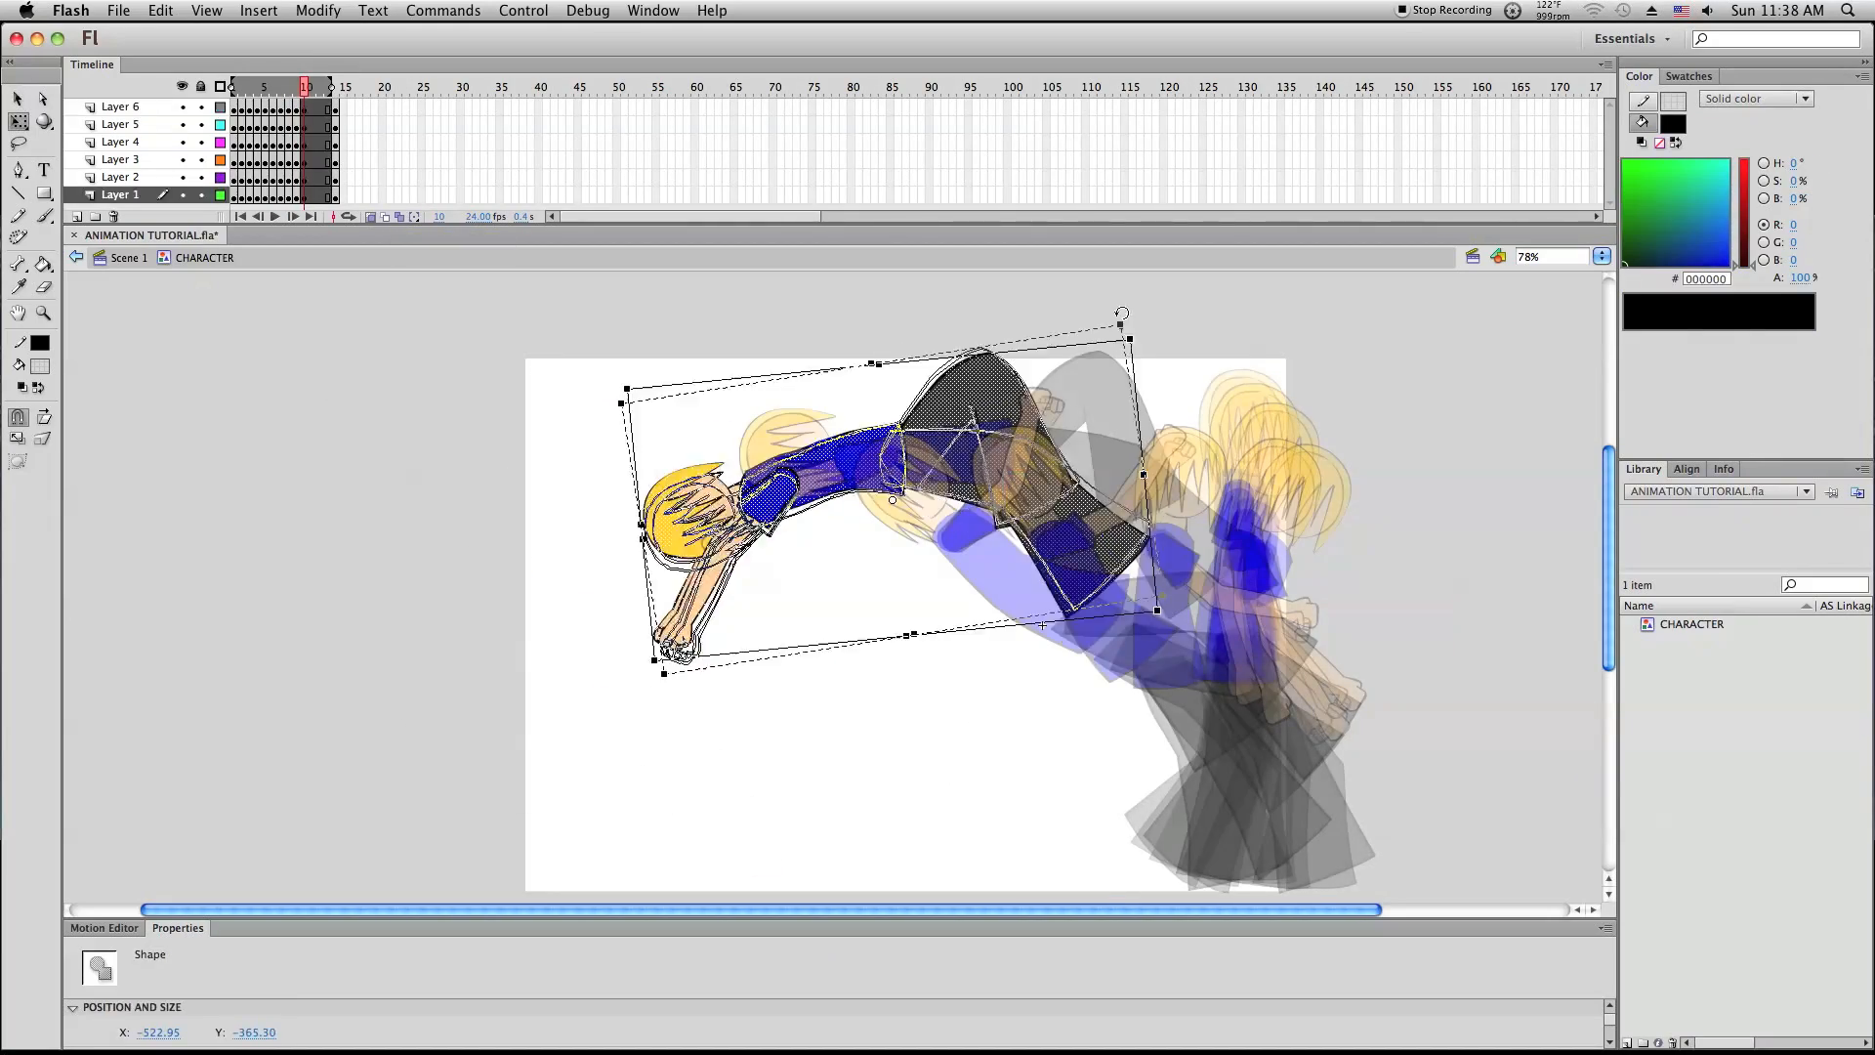
{"action": "key", "text": "Return"}
{"action": "left_click", "coordinate": [298, 91]}
Insert keyframes on all layers at frame 11 and rotate and move the character into a steeper head-down pose
{"action": "left_click_drag", "start_coordinate": [311, 196], "coordinate": [312, 108]}
{"action": "right_click", "coordinate": [309, 143]}
{"action": "left_click", "coordinate": [376, 281]}
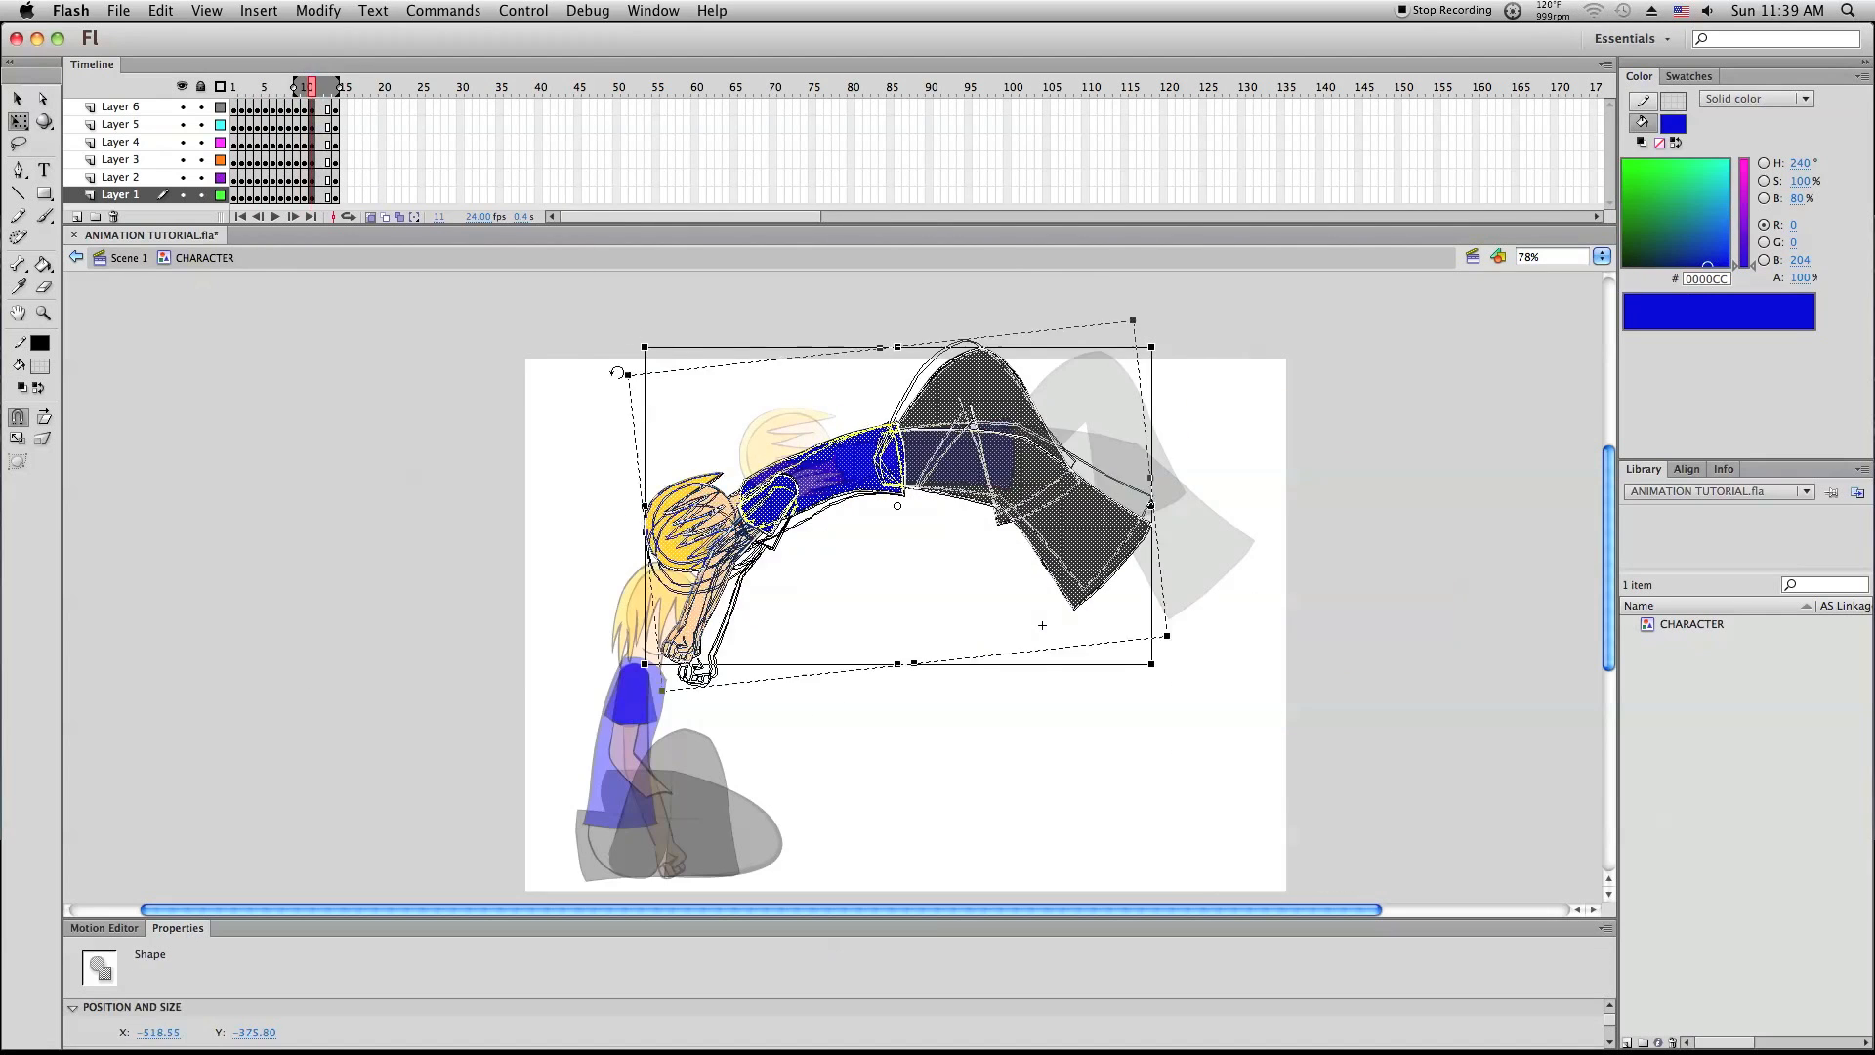
{"action": "left_click_drag", "start_coordinate": [635, 331], "coordinate": [583, 484]}
{"action": "key", "text": "super+a"}
{"action": "left_click_drag", "start_coordinate": [920, 395], "coordinate": [854, 410]}
Split the shirt on Layer 4 with a line across the torso and rotate the lower torso and legs upward
{"action": "key", "text": "n"}
{"action": "left_click", "coordinate": [120, 142]}
{"action": "left_click_drag", "start_coordinate": [705, 451], "coordinate": [831, 591]}
{"action": "key", "text": "v"}
{"action": "left_click", "coordinate": [854, 413]}
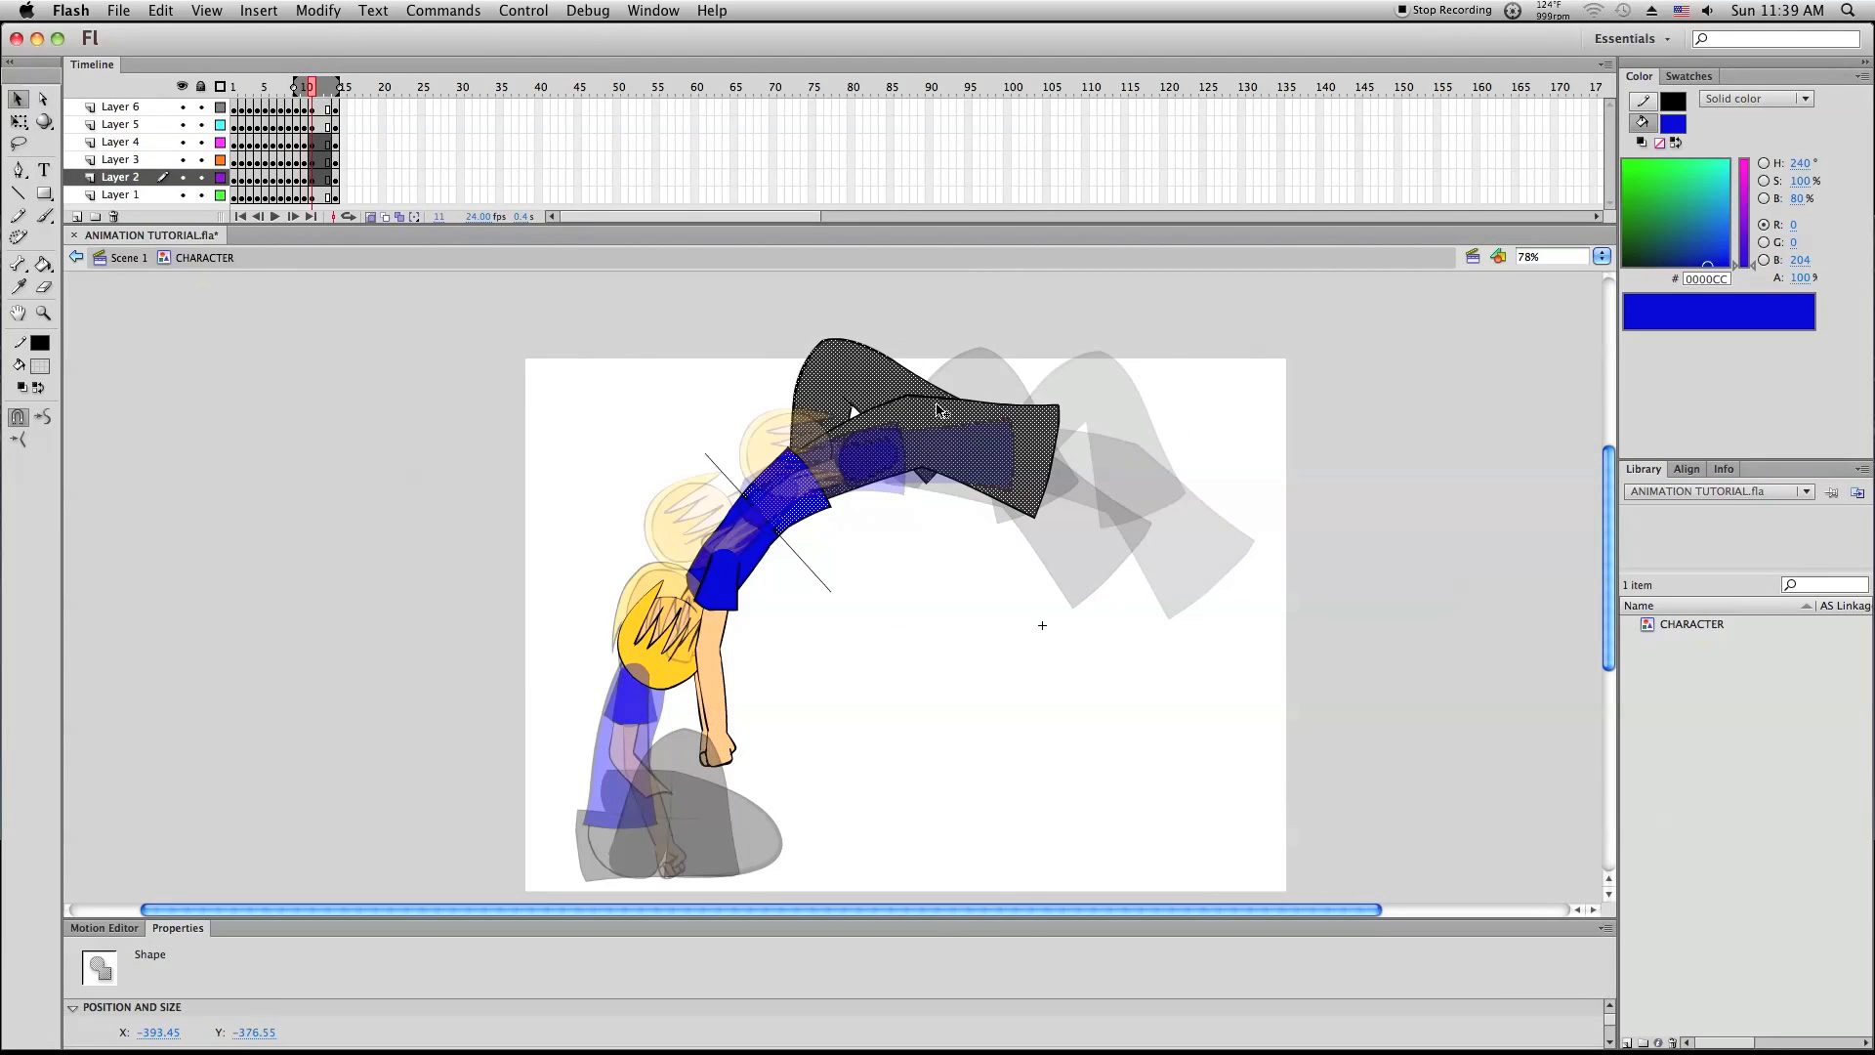
{"action": "key", "text": "q"}
{"action": "left_click_drag", "start_coordinate": [1063, 337], "coordinate": [1015, 282]}
Delete the leftover dividing line beside the shirt on frame 11
{"action": "left_click_drag", "start_coordinate": [674, 412], "coordinate": [929, 622]}
{"action": "left_click", "coordinate": [18, 98]}
{"action": "left_click", "coordinate": [590, 440]}
{"action": "key", "text": "Delete"}
Cut away the ragged patch along the shirt's back edge at the split on frame 11
{"action": "left_click", "coordinate": [43, 313]}
{"action": "left_click_drag", "start_coordinate": [557, 425], "coordinate": [847, 612]}
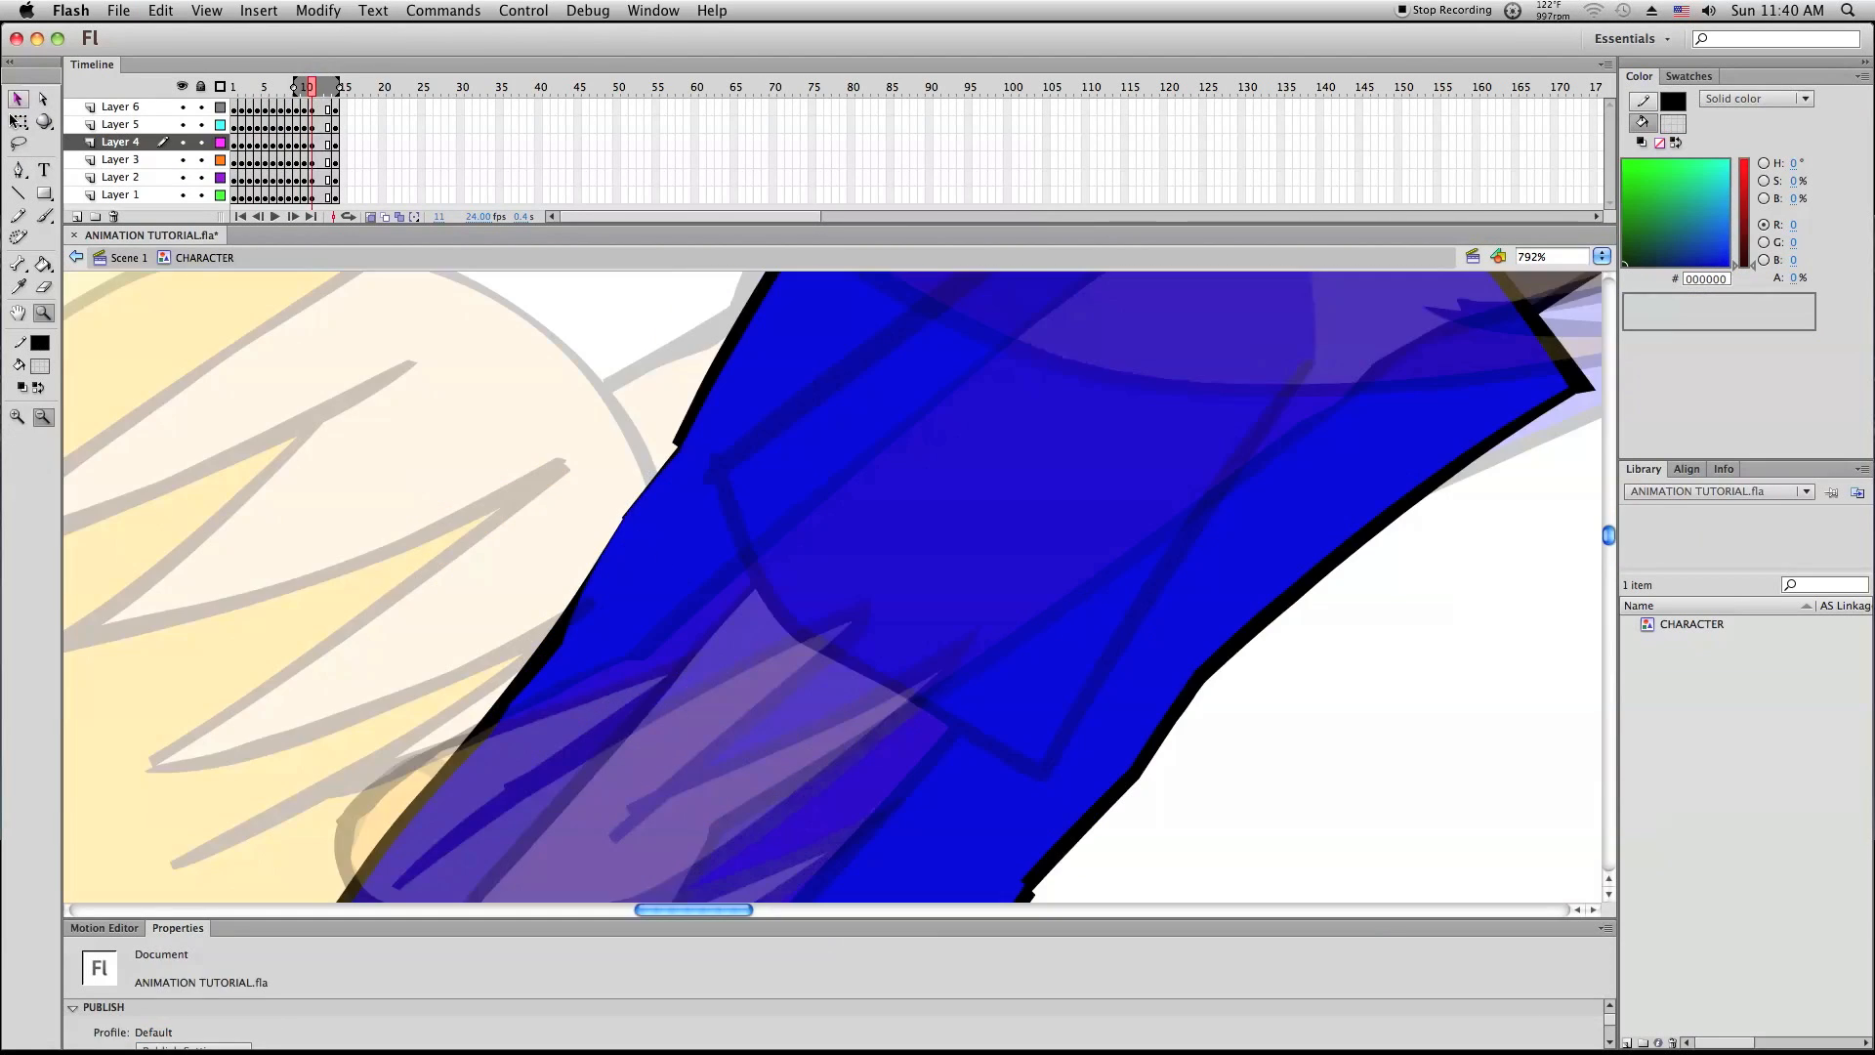
{"action": "left_click_drag", "start_coordinate": [671, 451], "coordinate": [661, 454]}
{"action": "left_click", "coordinate": [649, 481]}
{"action": "left_click_drag", "start_coordinate": [540, 456], "coordinate": [538, 502]}
{"action": "left_click_drag", "start_coordinate": [699, 492], "coordinate": [704, 455]}
{"action": "key", "text": "Delete"}
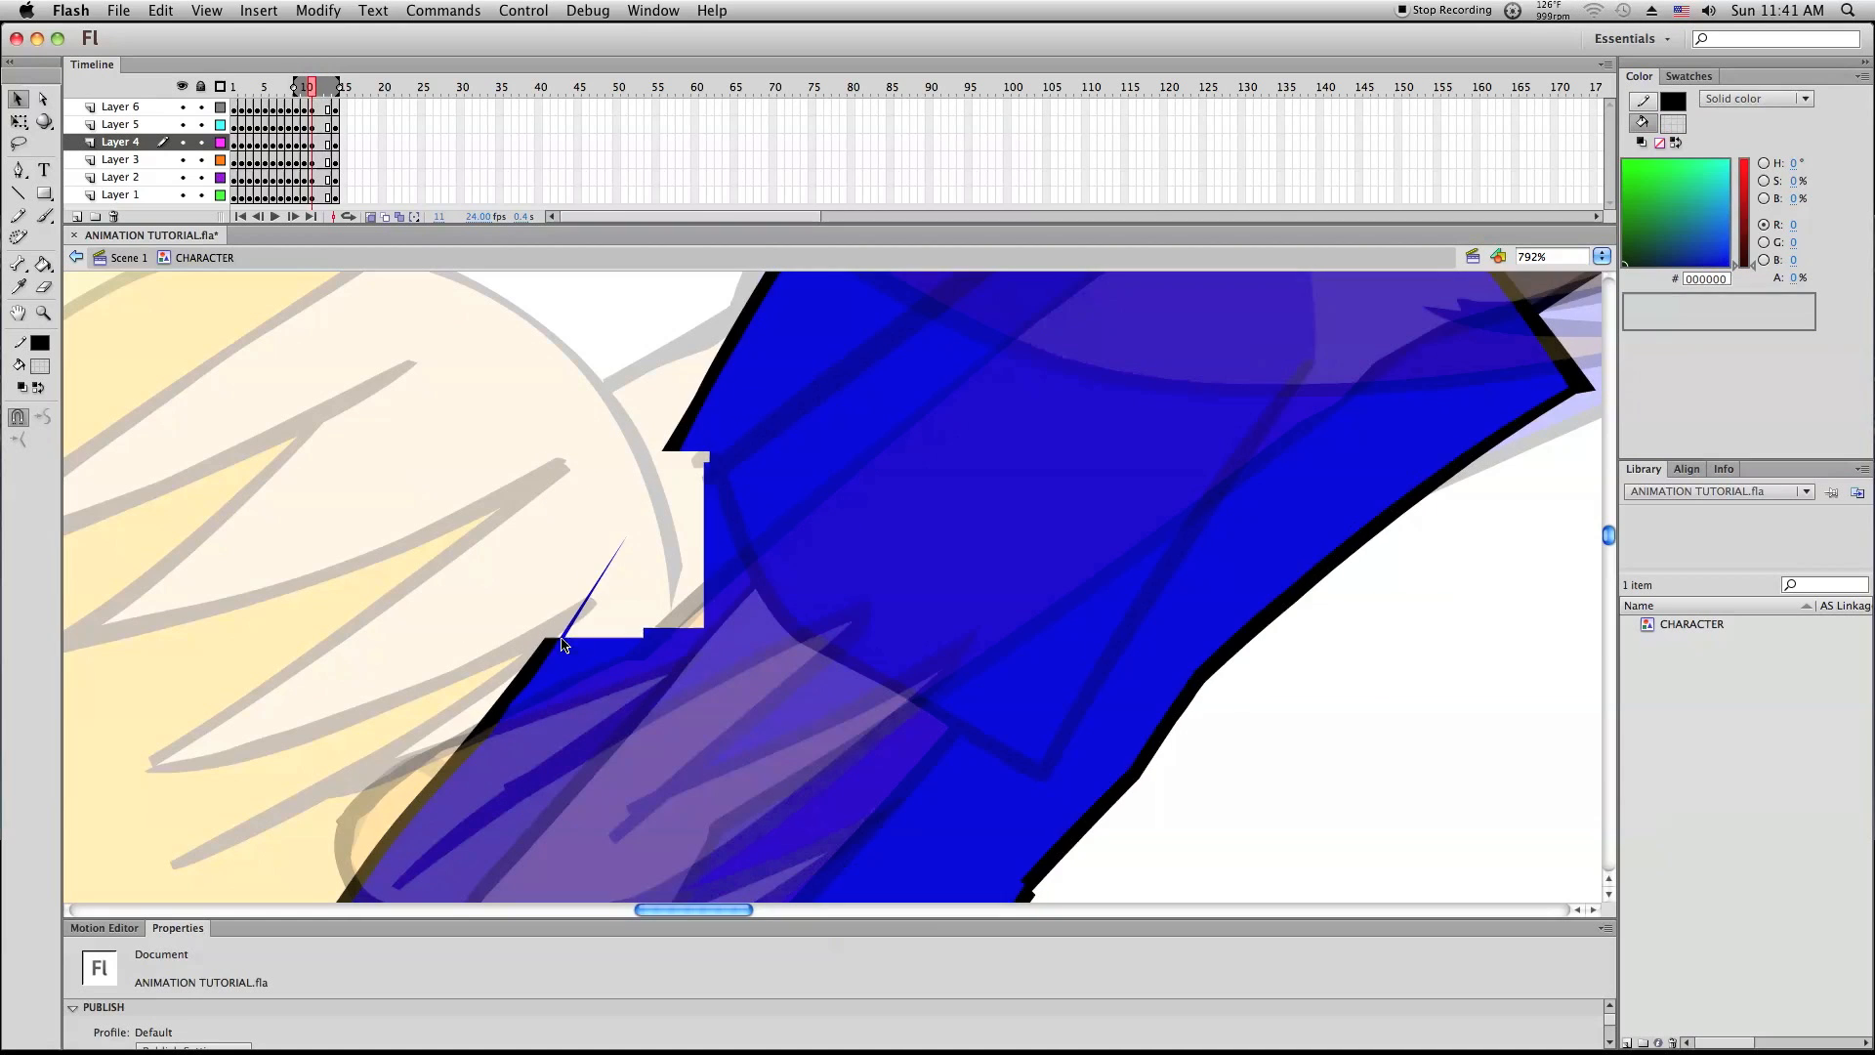
Sample the shirt's blue, rebuild the removed patch and smooth the shirt outline on both sides
{"action": "key", "text": "i"}
{"action": "left_click", "coordinate": [607, 629]}
{"action": "left_click", "coordinate": [678, 547]}
{"action": "scroll", "coordinate": [976, 684], "scroll_direction": "down", "scroll_amount": 5}
{"action": "left_click_drag", "start_coordinate": [1035, 745], "coordinate": [1028, 739]}
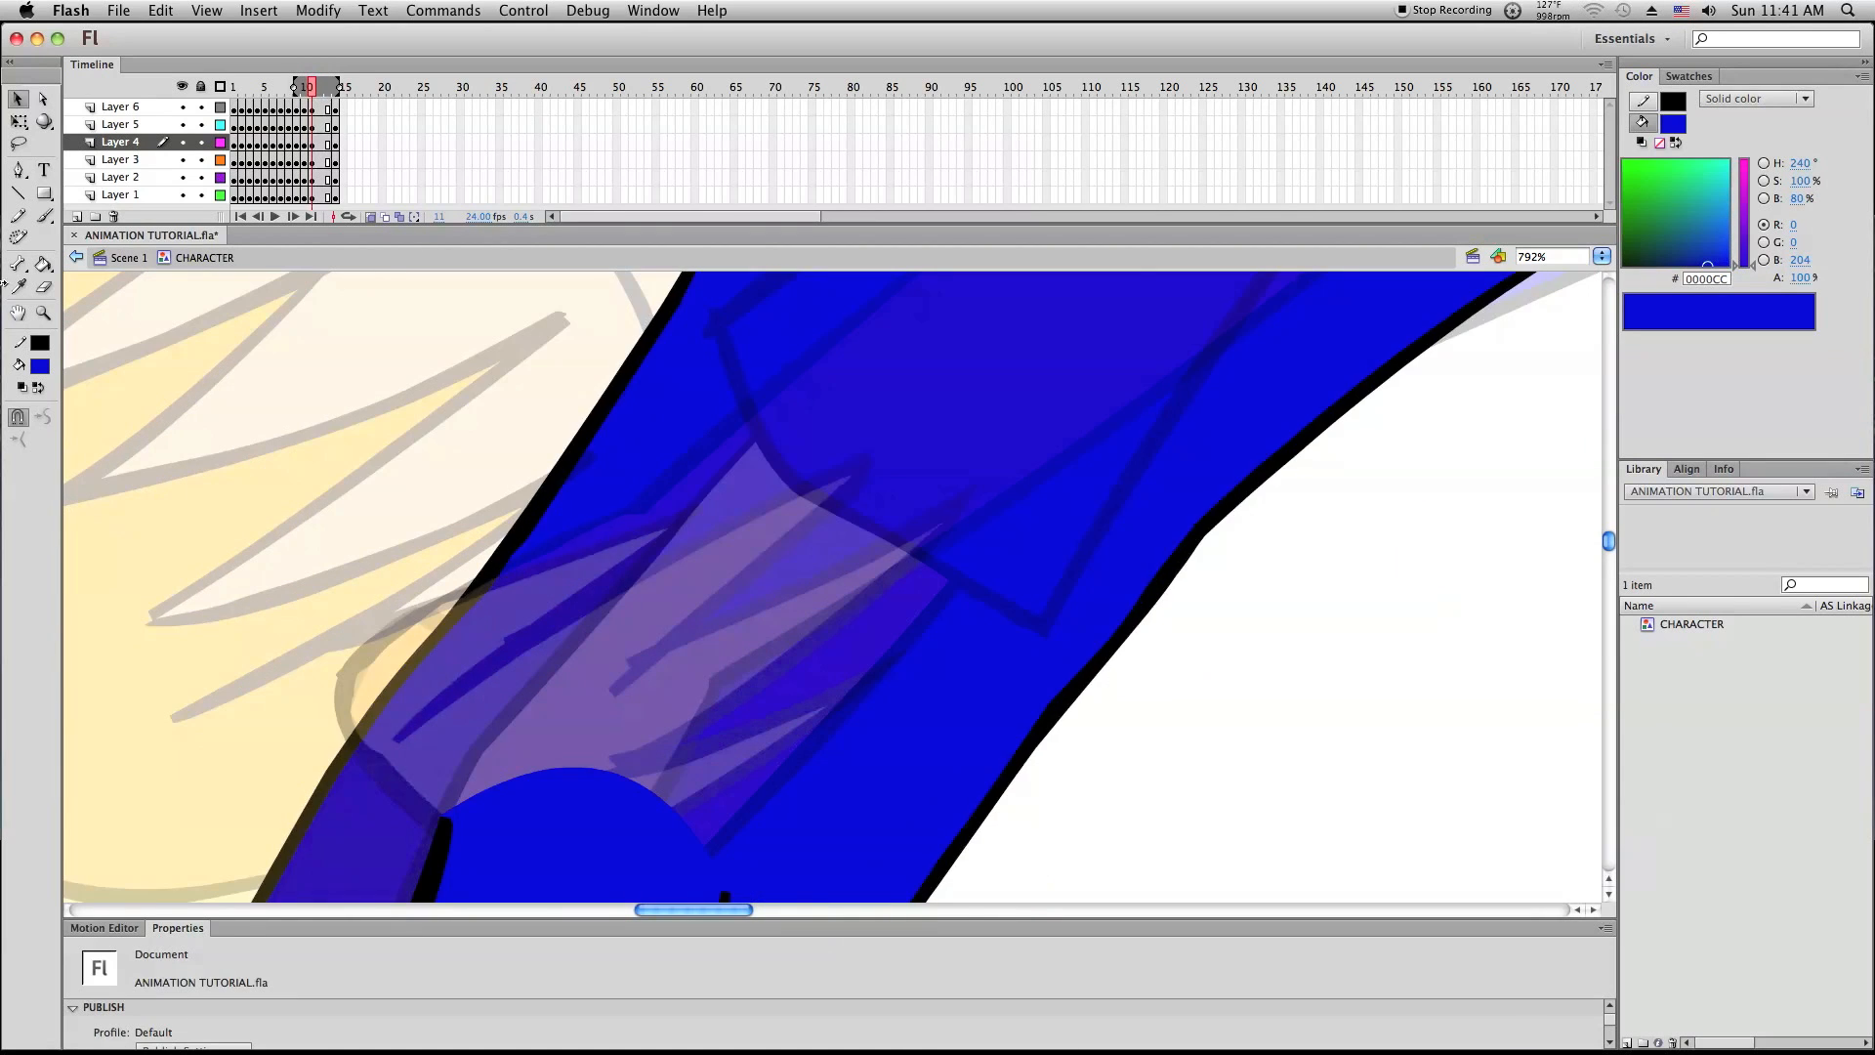
Lock Layers 2 to 5 and swing both arms on frame 11 in line with the torso
{"action": "key", "text": "super+minus"}
{"action": "key", "text": "super+minus"}
{"action": "key", "text": "super+minus"}
{"action": "left_click", "coordinate": [371, 216]}
{"action": "mouse_move", "coordinate": [312, 88]}
{"action": "left_mouse_down"}
{"action": "mouse_move", "coordinate": [289, 96]}
{"action": "mouse_move", "coordinate": [312, 94]}
{"action": "left_mouse_up"}
{"action": "left_click_drag", "start_coordinate": [202, 124], "coordinate": [201, 177]}
{"action": "key", "text": "super+a"}
{"action": "key", "text": "q"}
{"action": "left_click_drag", "start_coordinate": [603, 801], "coordinate": [502, 701]}
Adjust the artwork on Layers 1 and 2 of frame 11 so the body parts line up with the torso
{"action": "left_click", "coordinate": [120, 194]}
{"action": "left_click", "coordinate": [879, 674]}
{"action": "scroll", "coordinate": [879, 674], "scroll_direction": "up", "scroll_amount": 2}
{"action": "left_click_drag", "start_coordinate": [591, 278], "coordinate": [1070, 527]}
{"action": "left_click", "coordinate": [120, 176]}
{"action": "left_click_drag", "start_coordinate": [821, 641], "coordinate": [953, 709]}
{"action": "left_click_drag", "start_coordinate": [855, 644], "coordinate": [651, 542]}
{"action": "left_click", "coordinate": [879, 674]}
Lock every layer except Layer 4 and reshape the shirt's hem and sides where it meets the legs
{"action": "key", "text": "z"}
{"action": "left_click_drag", "start_coordinate": [635, 500], "coordinate": [877, 679]}
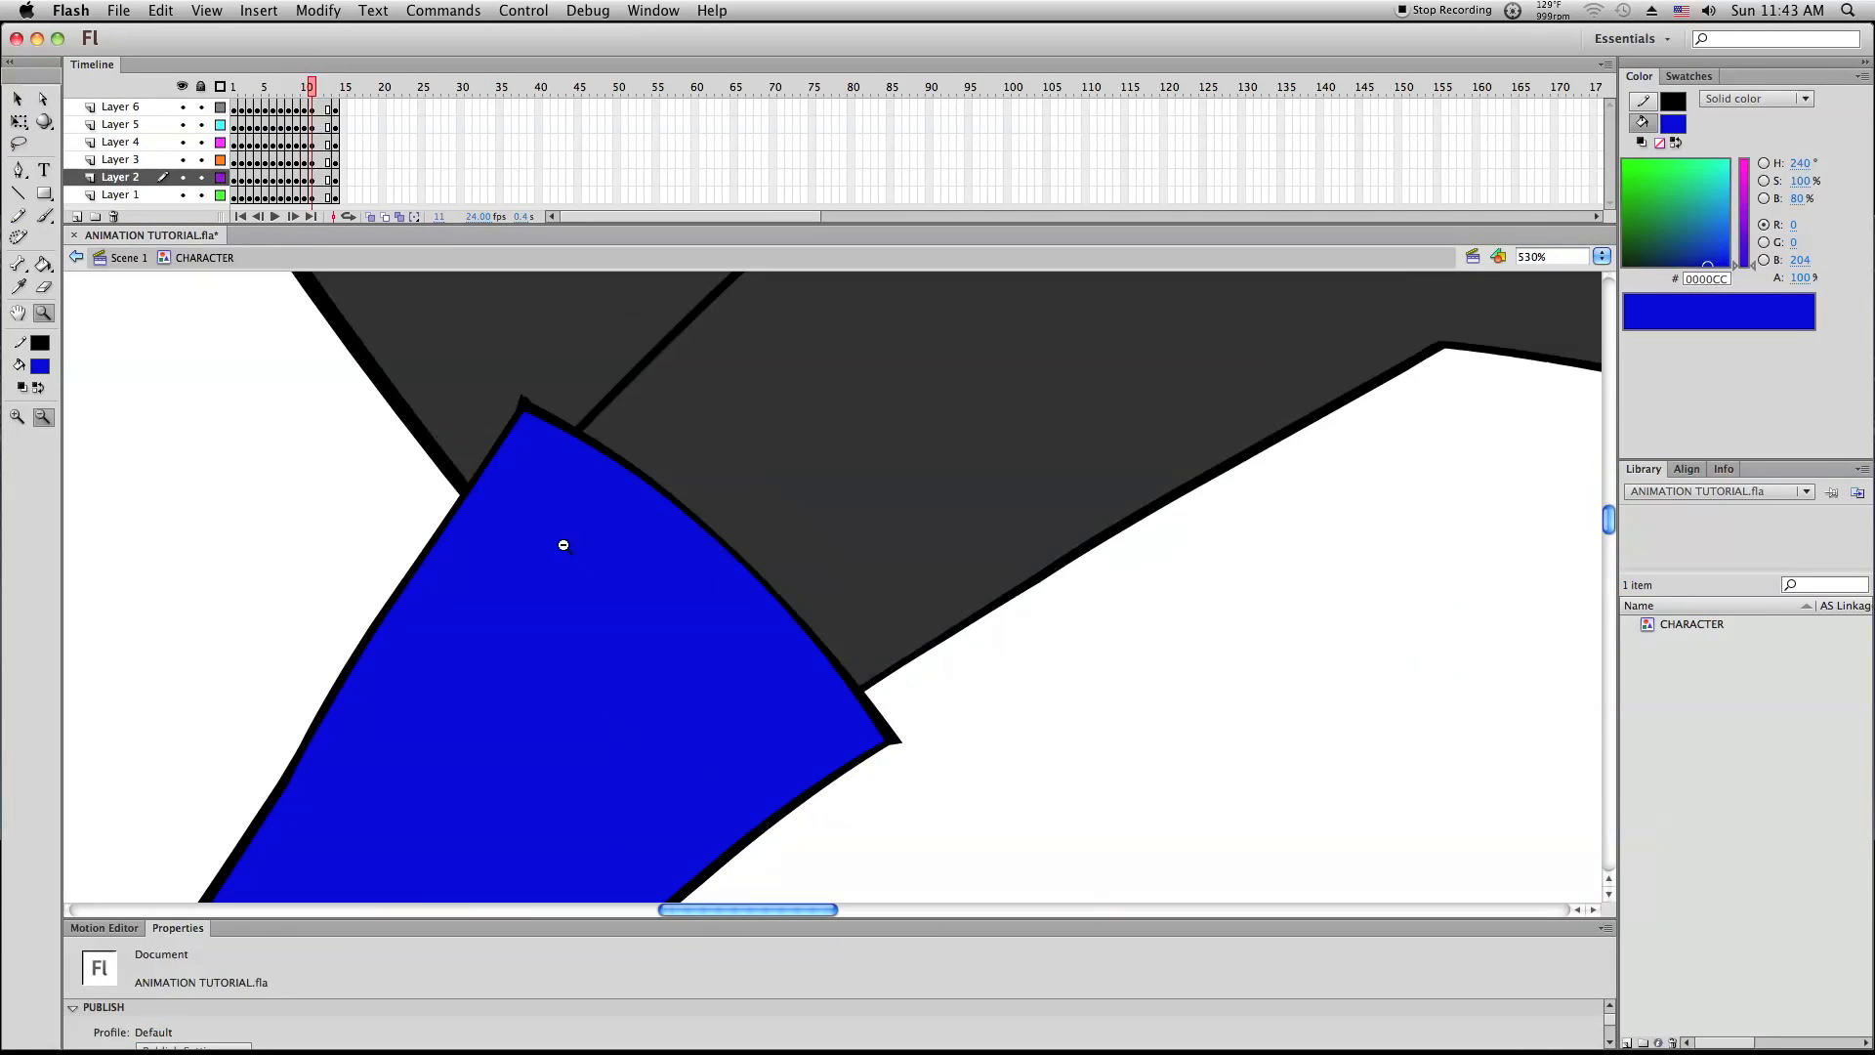
{"action": "key", "text": "v"}
{"action": "left_click", "coordinate": [201, 141], "text": "alt"}
{"action": "left_click_drag", "start_coordinate": [414, 411], "coordinate": [396, 422]}
{"action": "left_click", "coordinate": [487, 488], "text": "alt"}
{"action": "left_click_drag", "start_coordinate": [971, 641], "coordinate": [517, 674]}
Rotate the front leg on Layer 3 and fit it against the shirt's hem
{"action": "key", "text": "q"}
{"action": "left_click", "coordinate": [120, 177]}
{"action": "left_click", "coordinate": [121, 159]}
{"action": "left_click_drag", "start_coordinate": [1181, 757], "coordinate": [1242, 574]}
{"action": "left_click_drag", "start_coordinate": [860, 489], "coordinate": [762, 427]}
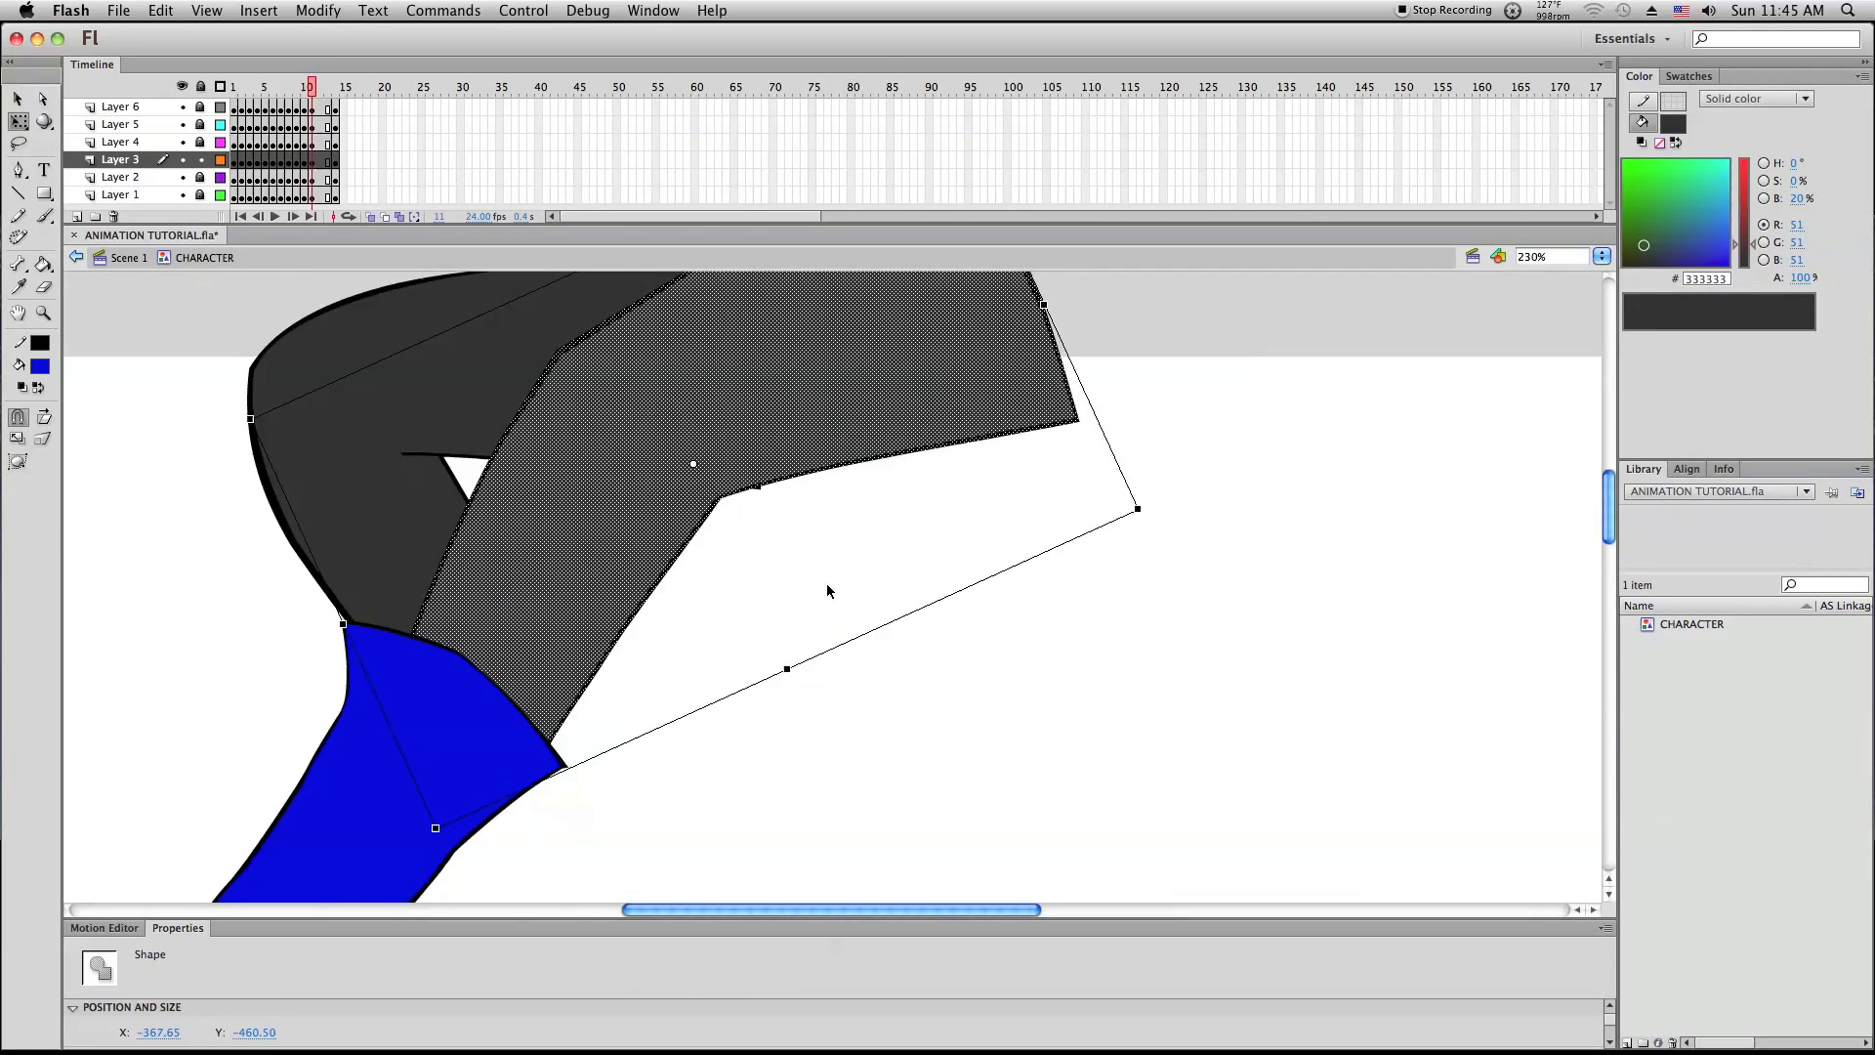
{"action": "scroll", "coordinate": [828, 590], "scroll_direction": "up", "scroll_amount": 5}
{"action": "left_click_drag", "start_coordinate": [964, 268], "coordinate": [1110, 426]}
Split the front leg at the knee with a line and rotate the lower leg to bend it
{"action": "left_click", "coordinate": [17, 193]}
{"action": "left_click_drag", "start_coordinate": [703, 681], "coordinate": [540, 389]}
{"action": "left_click", "coordinate": [17, 99]}
{"action": "left_click", "coordinate": [576, 433]}
{"action": "key", "text": "Delete"}
{"action": "double_click", "coordinate": [967, 673]}
{"action": "left_click_drag", "start_coordinate": [1085, 769], "coordinate": [900, 882]}
Cut the selected leg piece, delete the leftover artwork around it and paste the piece back in place
{"action": "left_click_drag", "start_coordinate": [859, 566], "coordinate": [883, 689]}
{"action": "left_click_drag", "start_coordinate": [838, 498], "coordinate": [616, 697]}
{"action": "key", "text": "super+x"}
{"action": "left_click_drag", "start_coordinate": [637, 577], "coordinate": [1125, 591]}
{"action": "key", "text": "Delete"}
{"action": "key", "text": "super+shift+v"}
{"action": "scroll", "coordinate": [800, 643], "scroll_direction": "down", "scroll_amount": 6}
{"action": "scroll", "coordinate": [800, 643], "scroll_direction": "up", "scroll_amount": 10}
Draw the missing leg outline with the Line tool, curve it and fill the gap with the trousers' dark grey
{"action": "left_click", "coordinate": [18, 193]}
{"action": "mouse_move", "coordinate": [482, 505]}
{"action": "left_mouse_down"}
{"action": "mouse_move", "coordinate": [977, 477]}
{"action": "mouse_move", "coordinate": [969, 497]}
{"action": "left_mouse_up"}
{"action": "left_click_drag", "start_coordinate": [482, 509], "coordinate": [423, 514]}
{"action": "left_click", "coordinate": [43, 265]}
{"action": "left_click_drag", "start_coordinate": [705, 492], "coordinate": [705, 430]}
{"action": "left_click", "coordinate": [448, 498]}
Rotate and reposition the leg piece on Layer 3 to complete the bent-knee pose
{"action": "left_click", "coordinate": [43, 312]}
{"action": "left_click", "coordinate": [801, 820]}
{"action": "left_click", "coordinate": [18, 122]}
{"action": "double_click", "coordinate": [938, 410]}
{"action": "left_click_drag", "start_coordinate": [1157, 654], "coordinate": [1203, 547]}
{"action": "left_click_drag", "start_coordinate": [996, 288], "coordinate": [1034, 322]}
Rotate the upper shirt, head and arms at the waist in frame 11 to bend the torso
{"action": "left_click", "coordinate": [43, 313]}
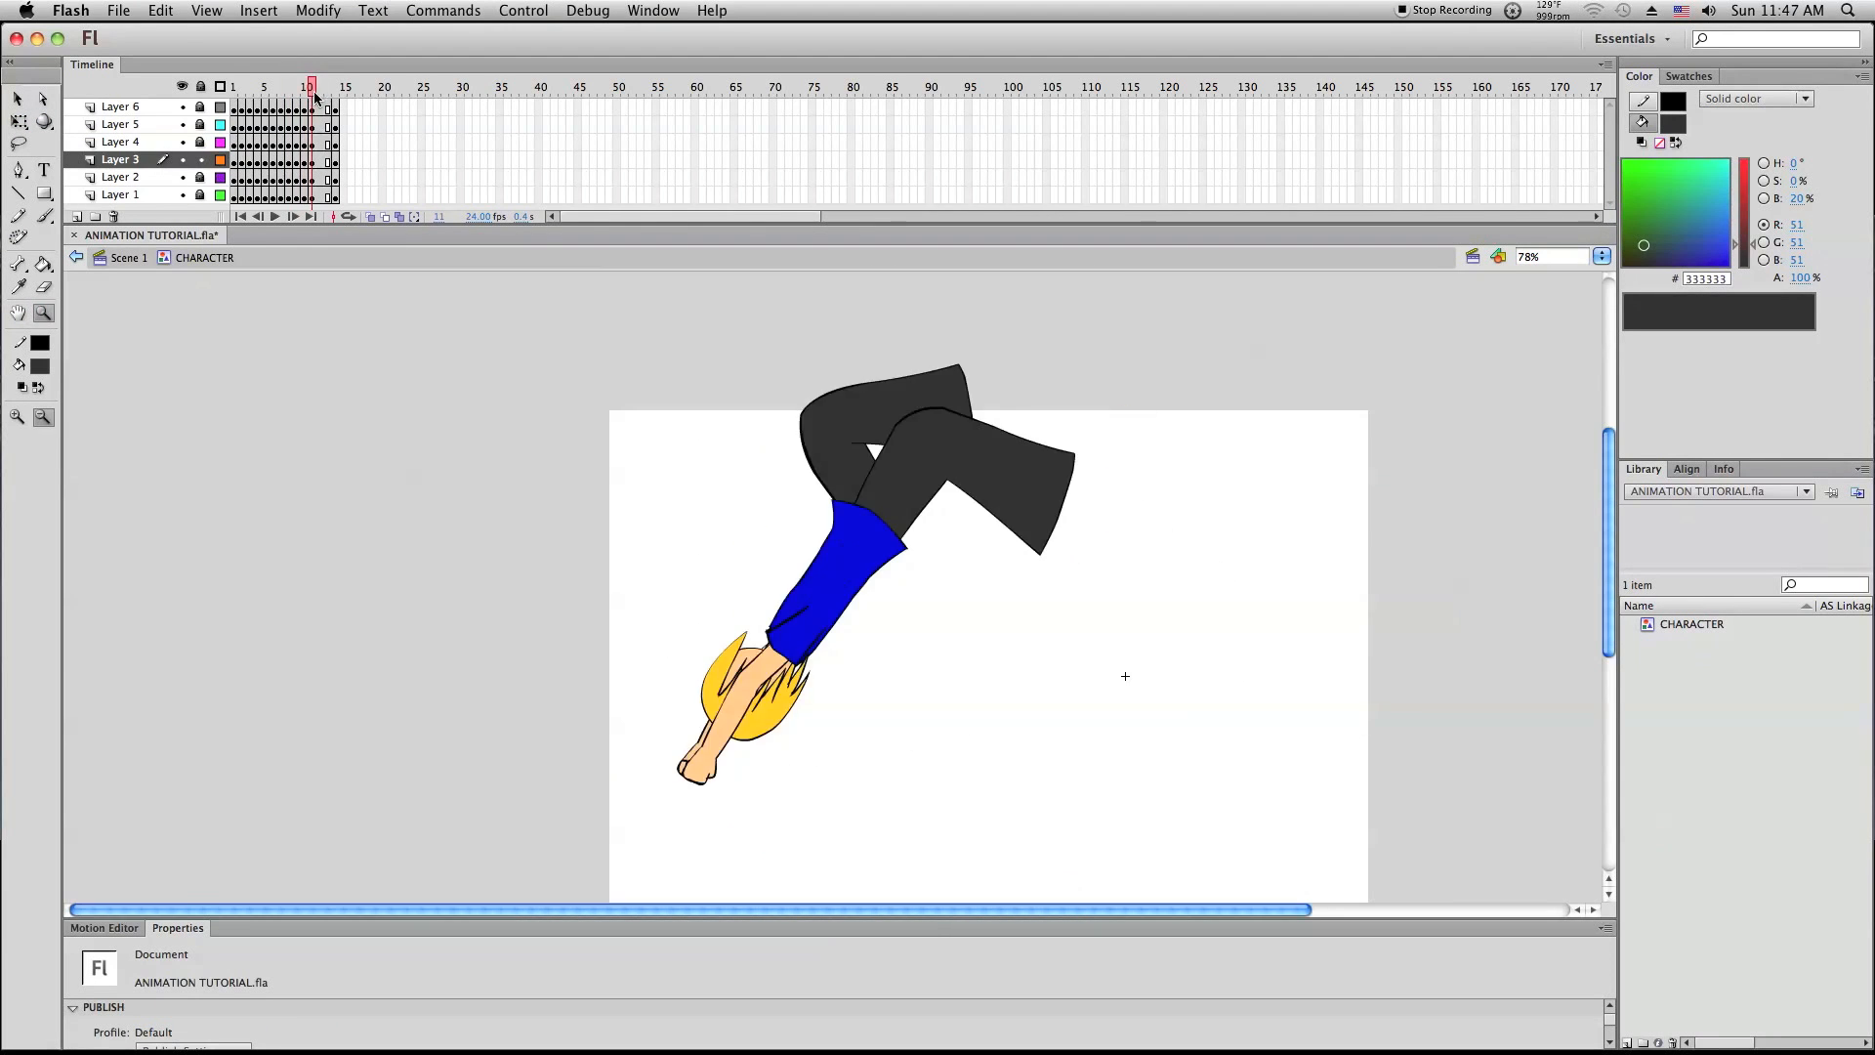
{"action": "left_click_drag", "start_coordinate": [586, 297], "coordinate": [1162, 843]}
{"action": "left_click", "coordinate": [18, 122]}
{"action": "left_click_drag", "start_coordinate": [668, 540], "coordinate": [671, 549]}
{"action": "left_click", "coordinate": [17, 122]}
{"action": "left_click_drag", "start_coordinate": [607, 837], "coordinate": [544, 768]}
{"action": "left_click", "coordinate": [43, 312]}
{"action": "left_click_drag", "start_coordinate": [557, 380], "coordinate": [1031, 784]}
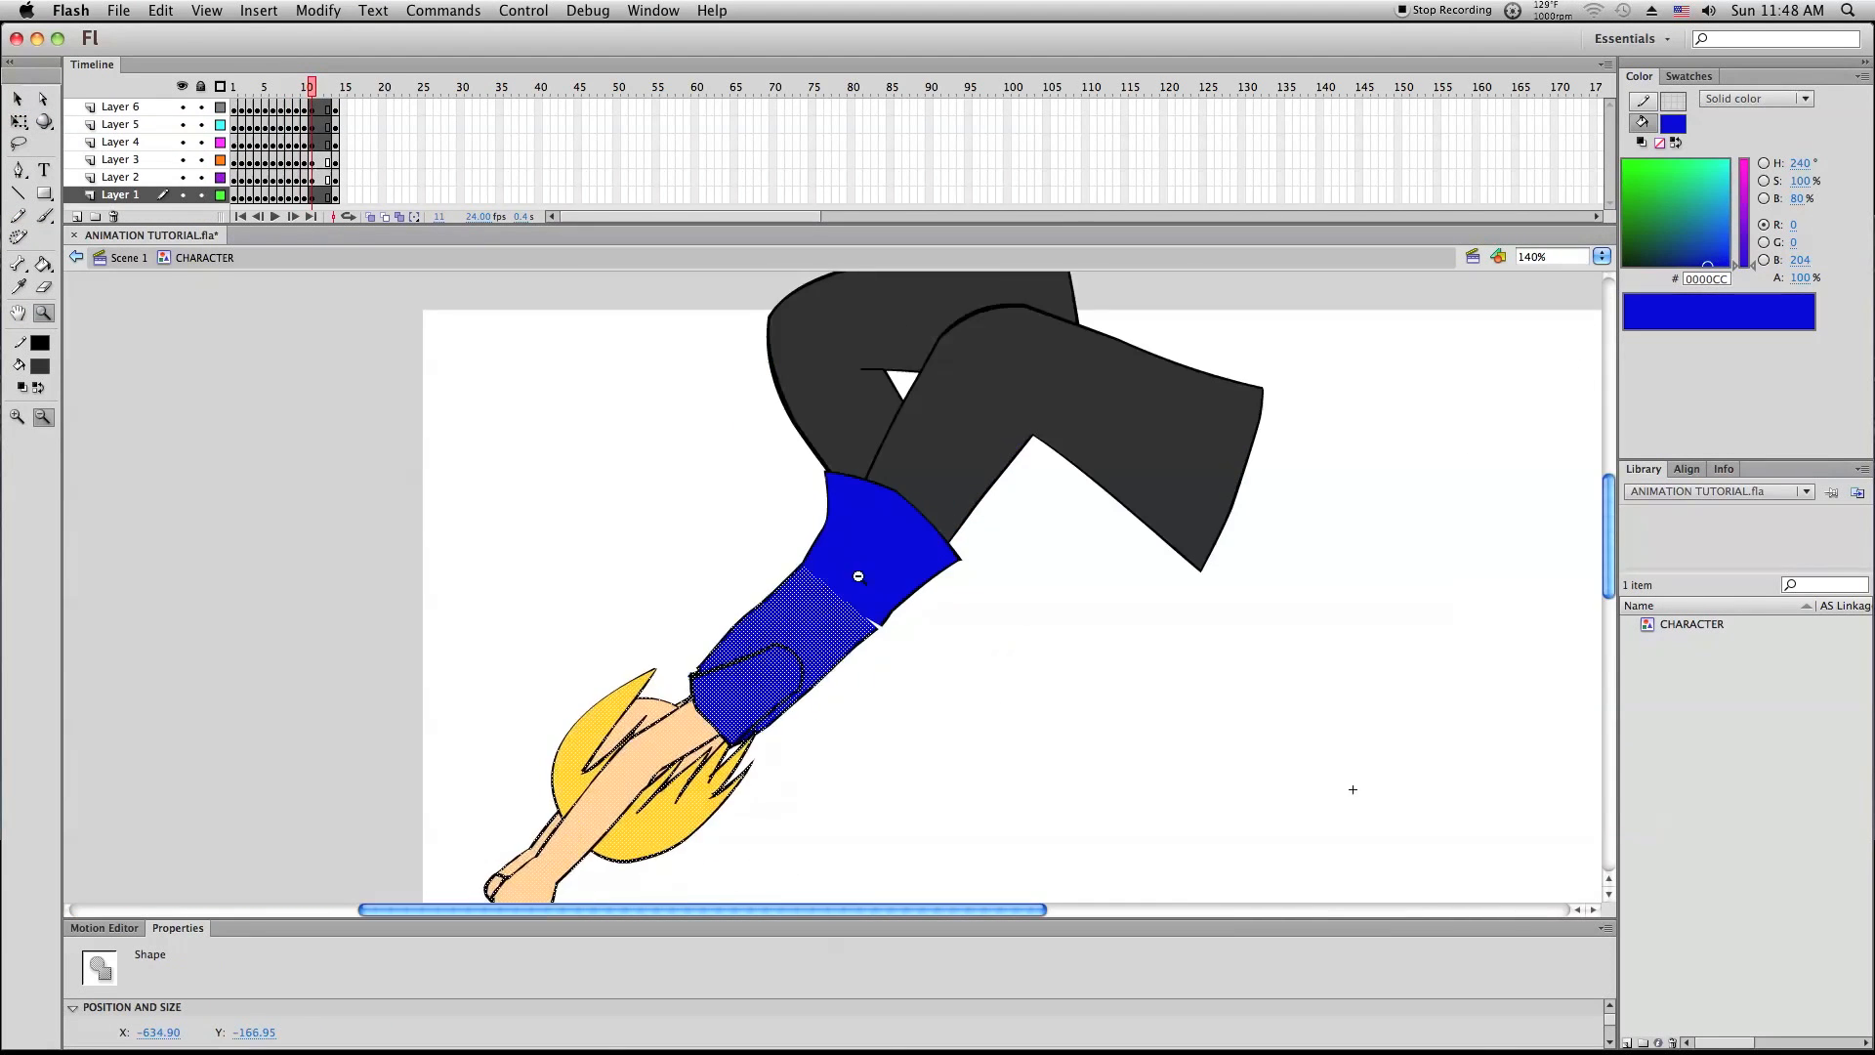
{"action": "left_click", "coordinate": [17, 122]}
{"action": "left_click_drag", "start_coordinate": [466, 844], "coordinate": [409, 773]}
Delete the protruding shirt outline fragments beside the waist gap on Layer 4 in frame 11
{"action": "left_click", "coordinate": [43, 313]}
{"action": "left_click_drag", "start_coordinate": [824, 577], "coordinate": [1020, 398]}
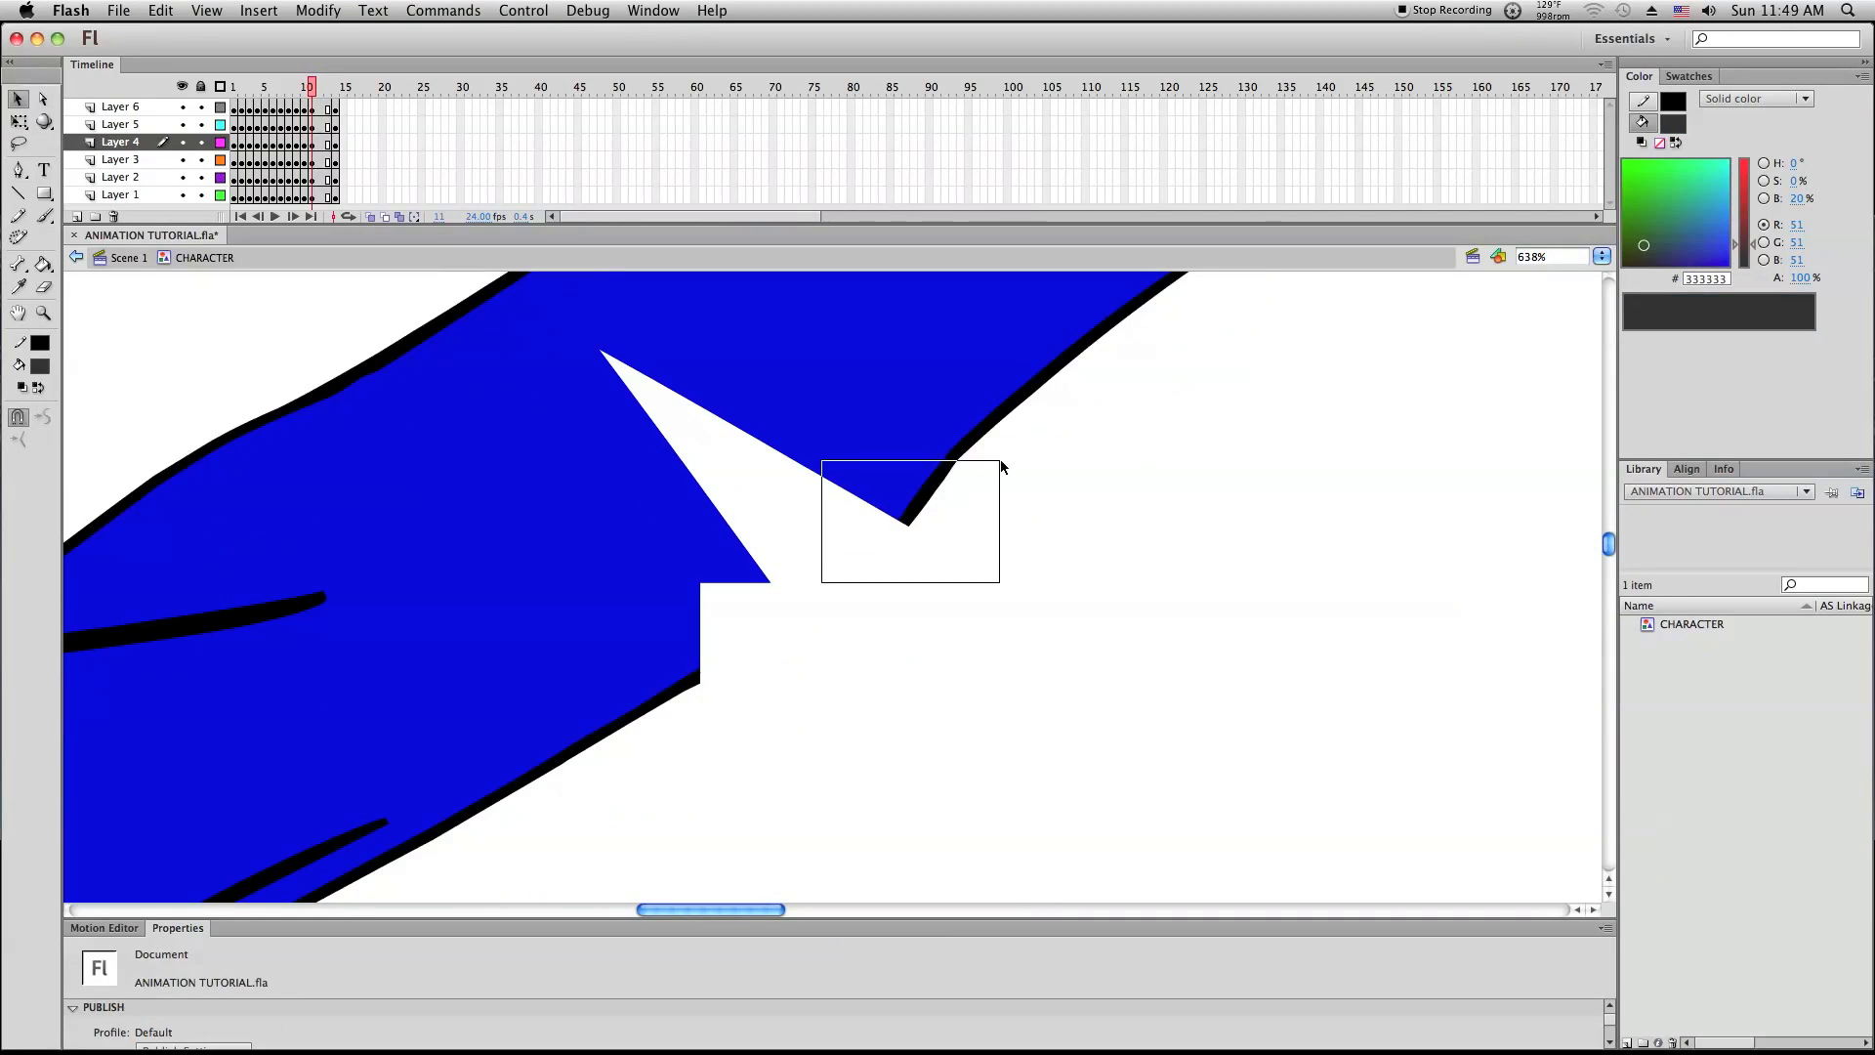
{"action": "key", "text": "Delete"}
{"action": "key", "text": "Delete"}
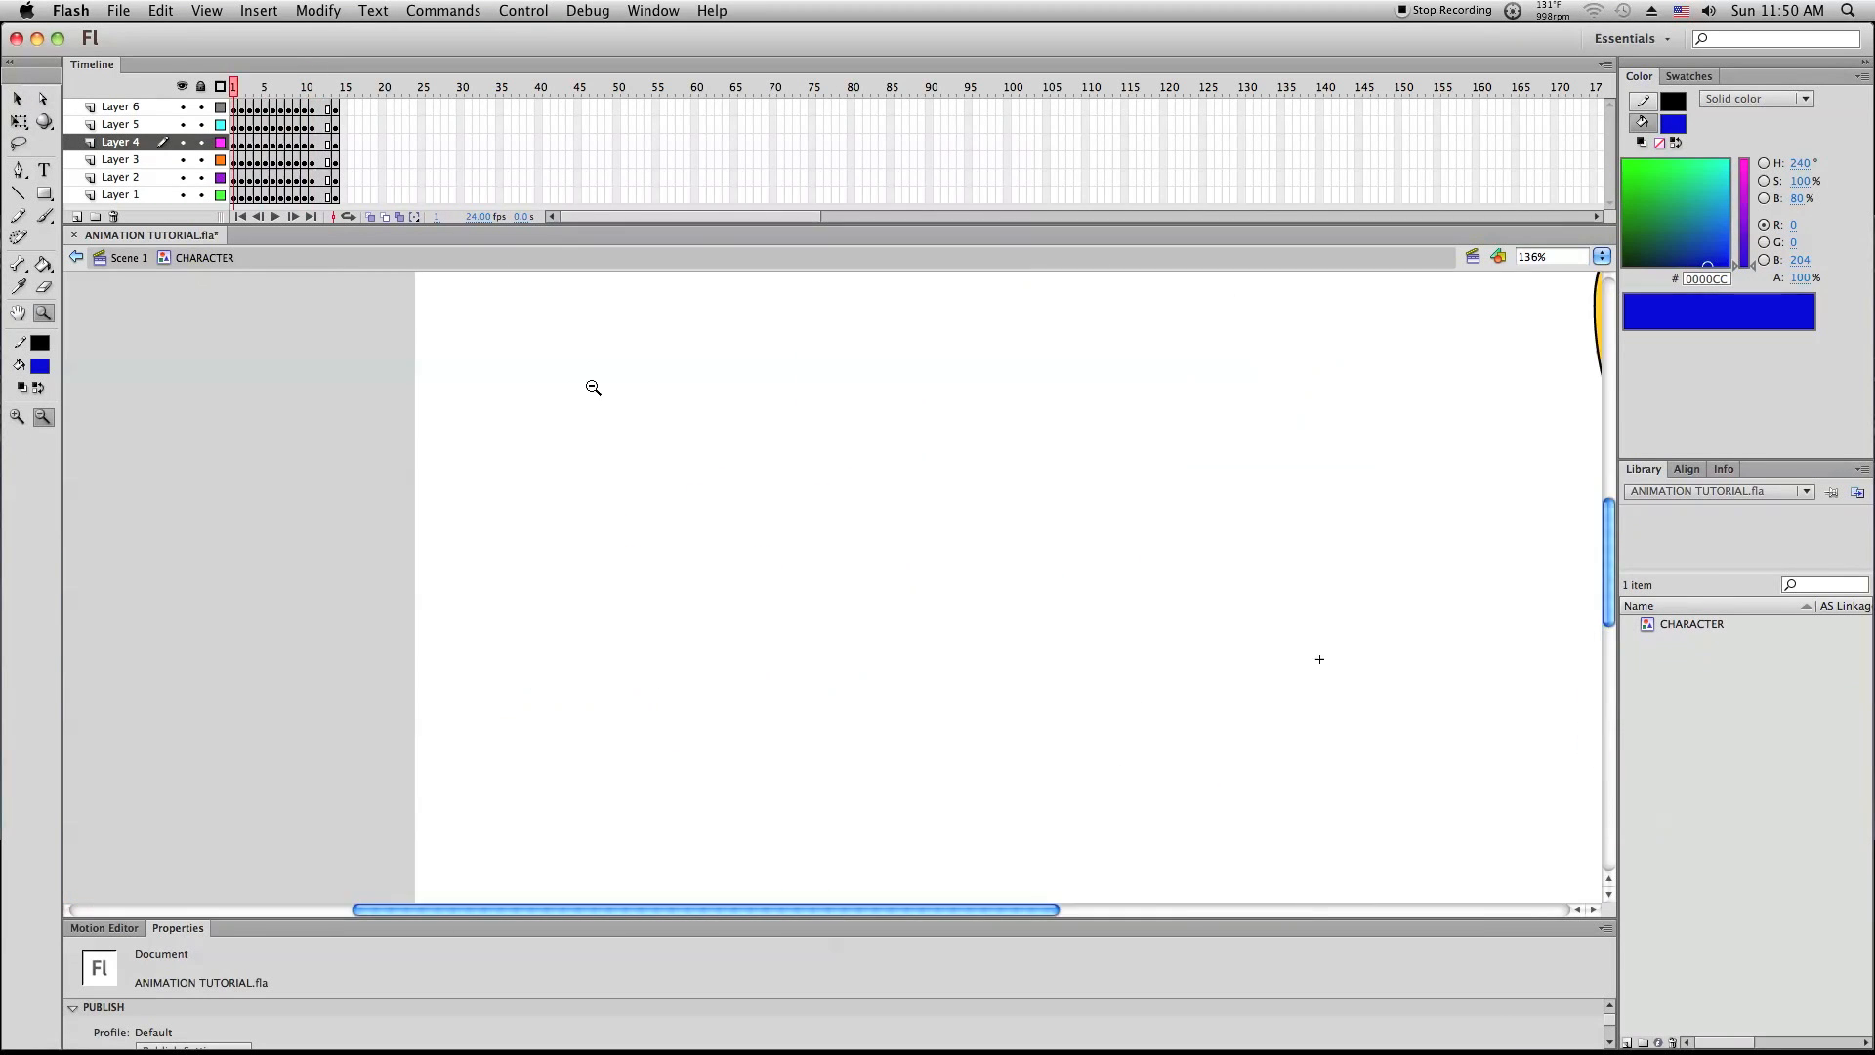
Rotate the lower body in frame 12 and patch the shirt outline on the inside of the waist
{"action": "left_click", "coordinate": [319, 107]}
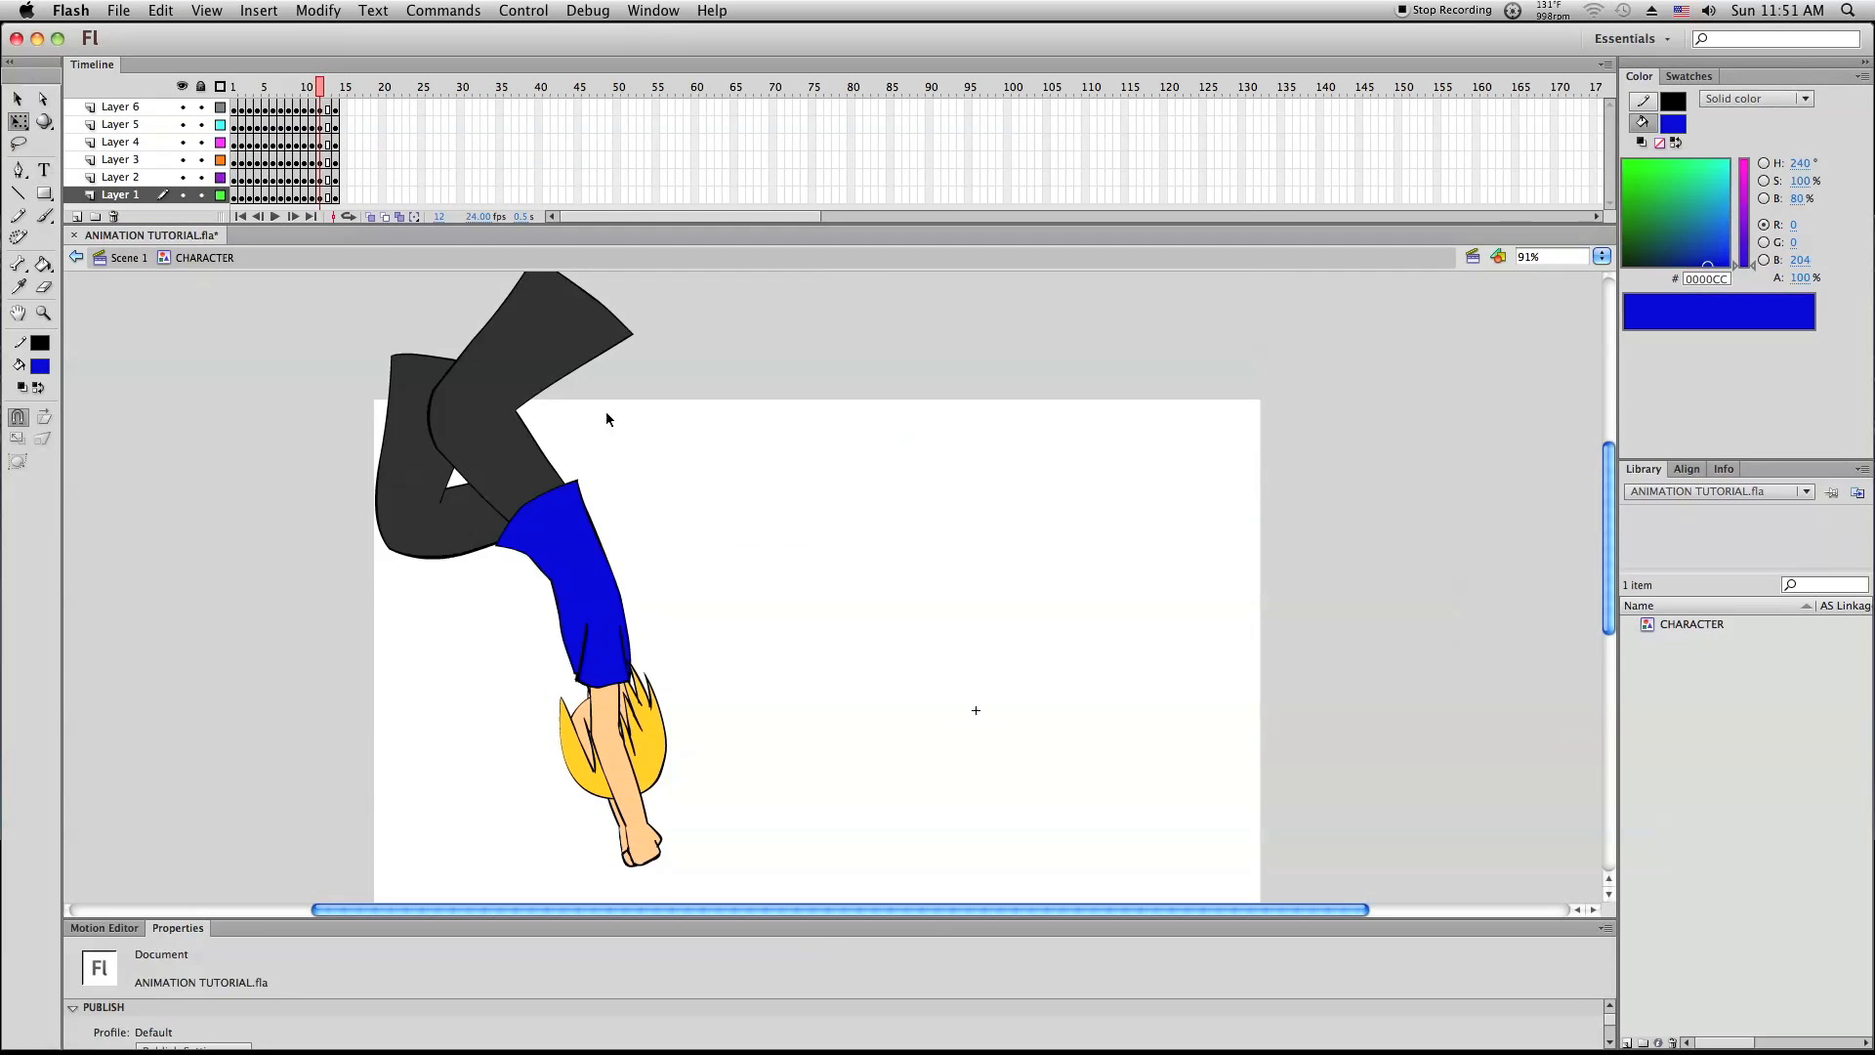
{"action": "left_click_drag", "start_coordinate": [412, 305], "coordinate": [331, 374]}
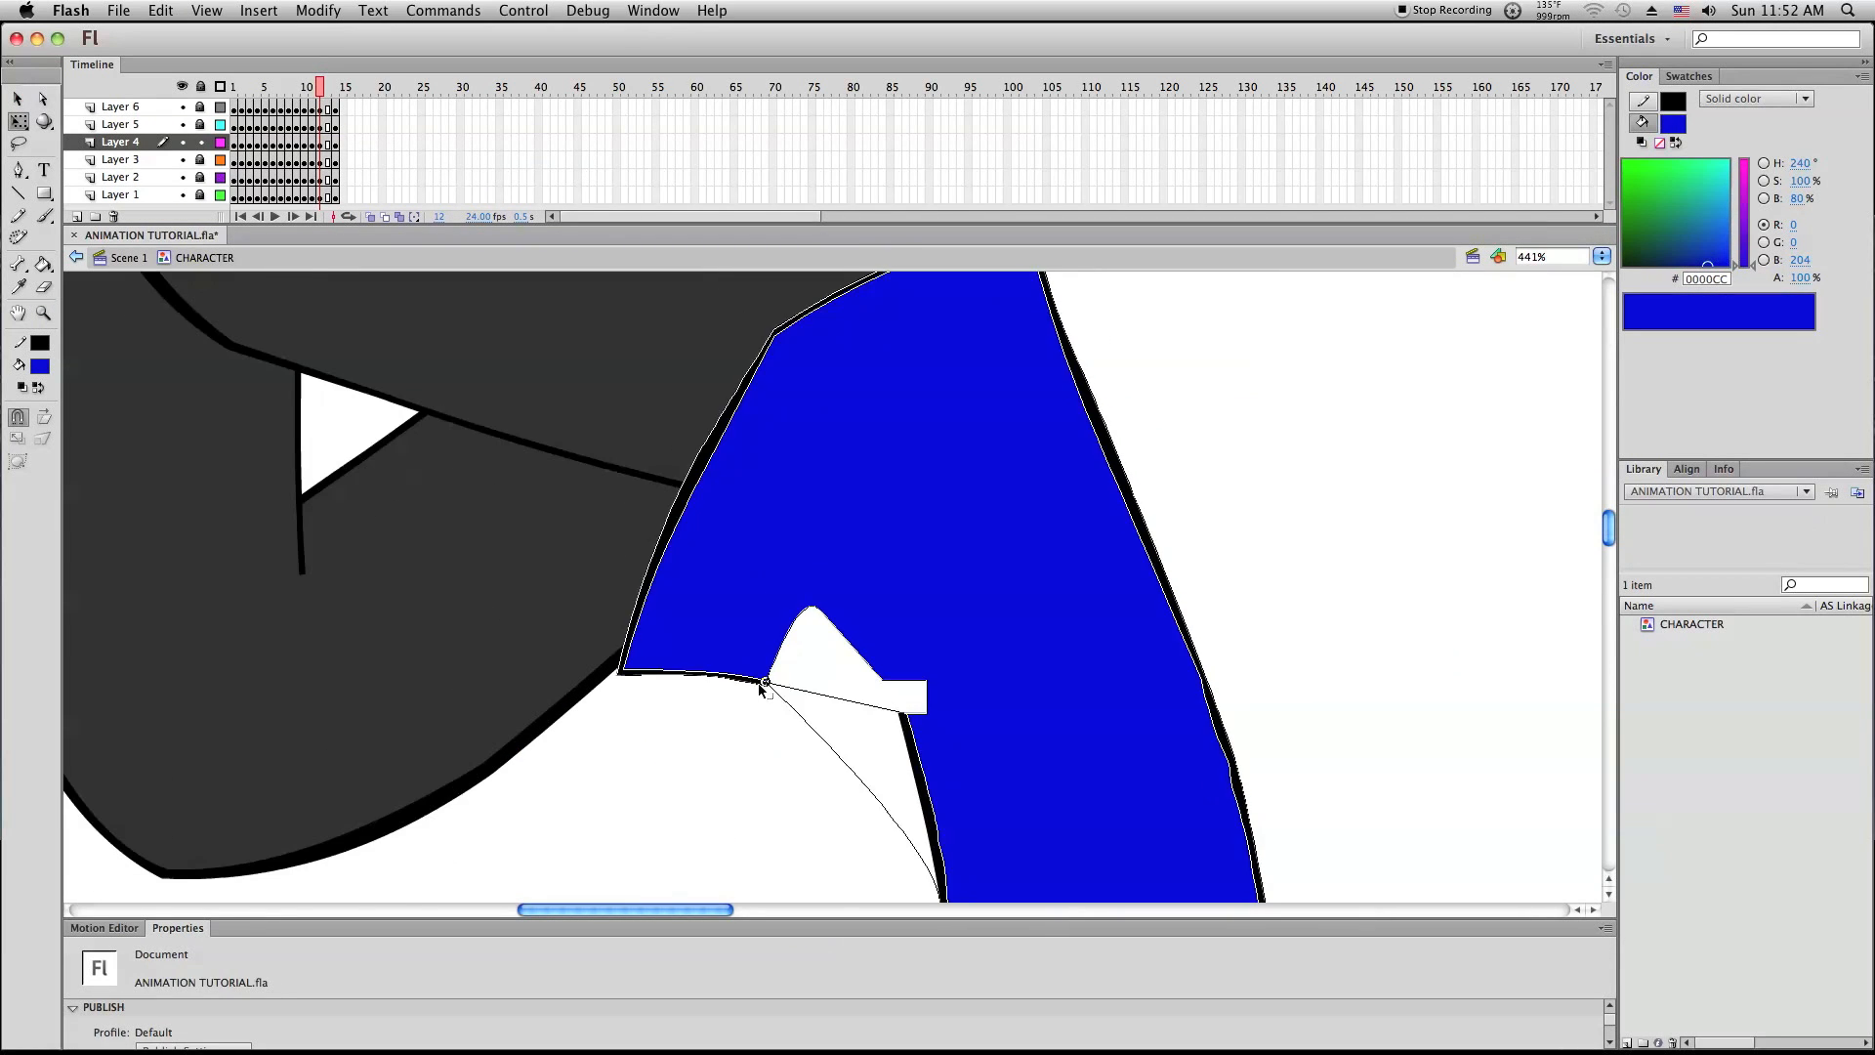
{"action": "key", "text": "BackSpace"}
{"action": "left_click_drag", "start_coordinate": [803, 488], "coordinate": [947, 694]}
{"action": "key", "text": "v"}
{"action": "left_click_drag", "start_coordinate": [874, 591], "coordinate": [886, 588]}
{"action": "left_click_drag", "start_coordinate": [896, 678], "coordinate": [942, 696]}
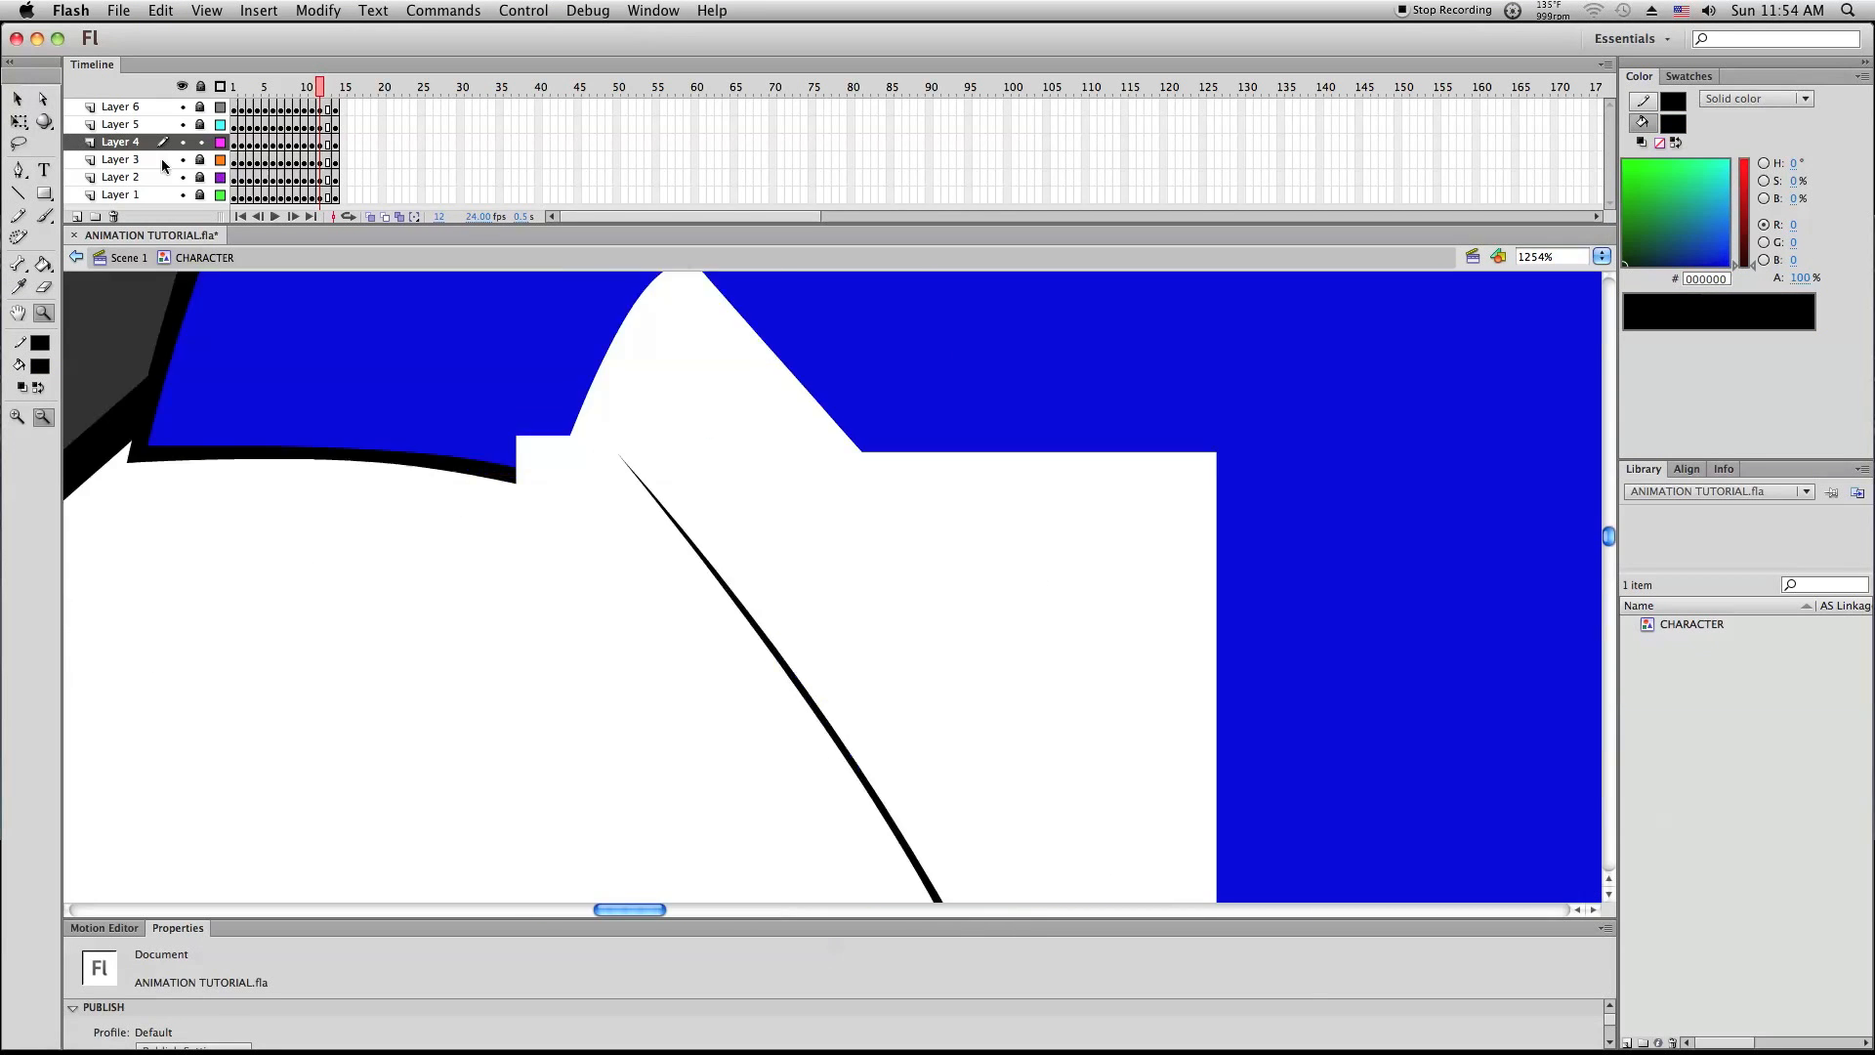
{"action": "left_click_drag", "start_coordinate": [655, 502], "coordinate": [652, 500]}
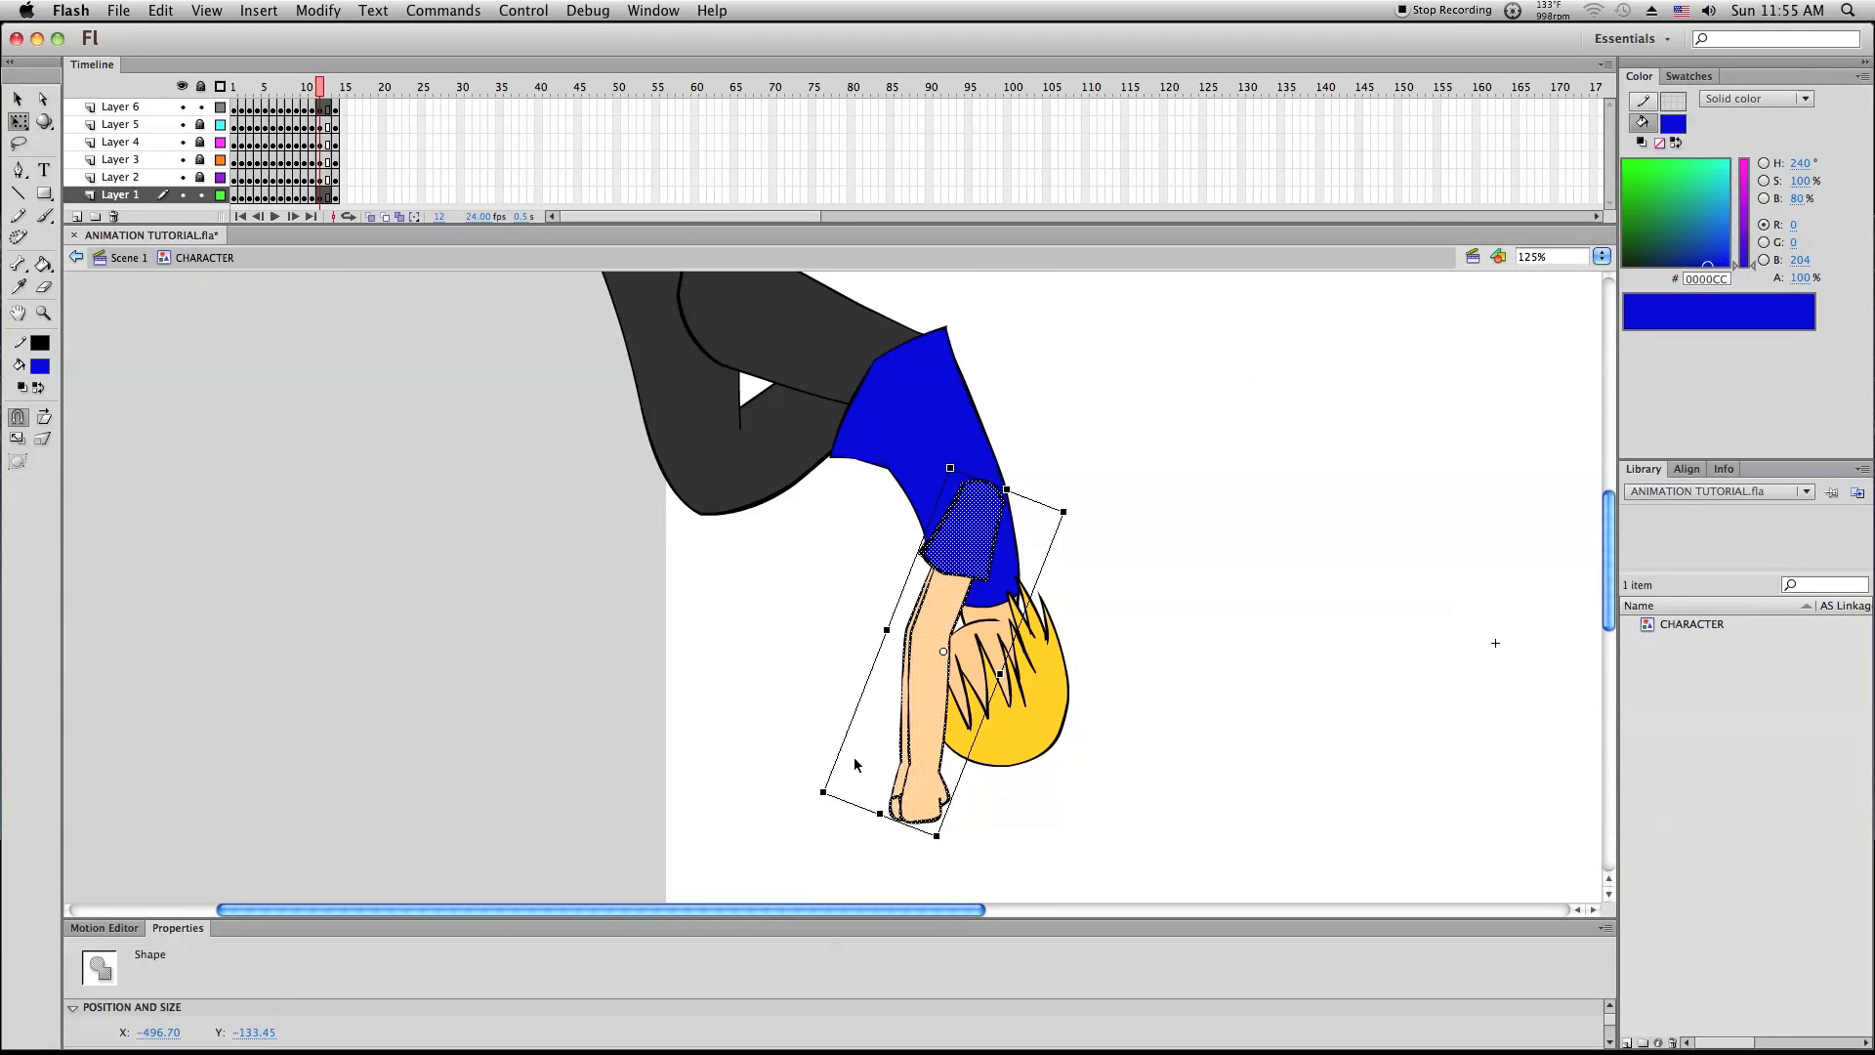
Rotate the front arm in frame 12 so it swings away from the head
{"action": "left_click_drag", "start_coordinate": [859, 771], "coordinate": [817, 795]}
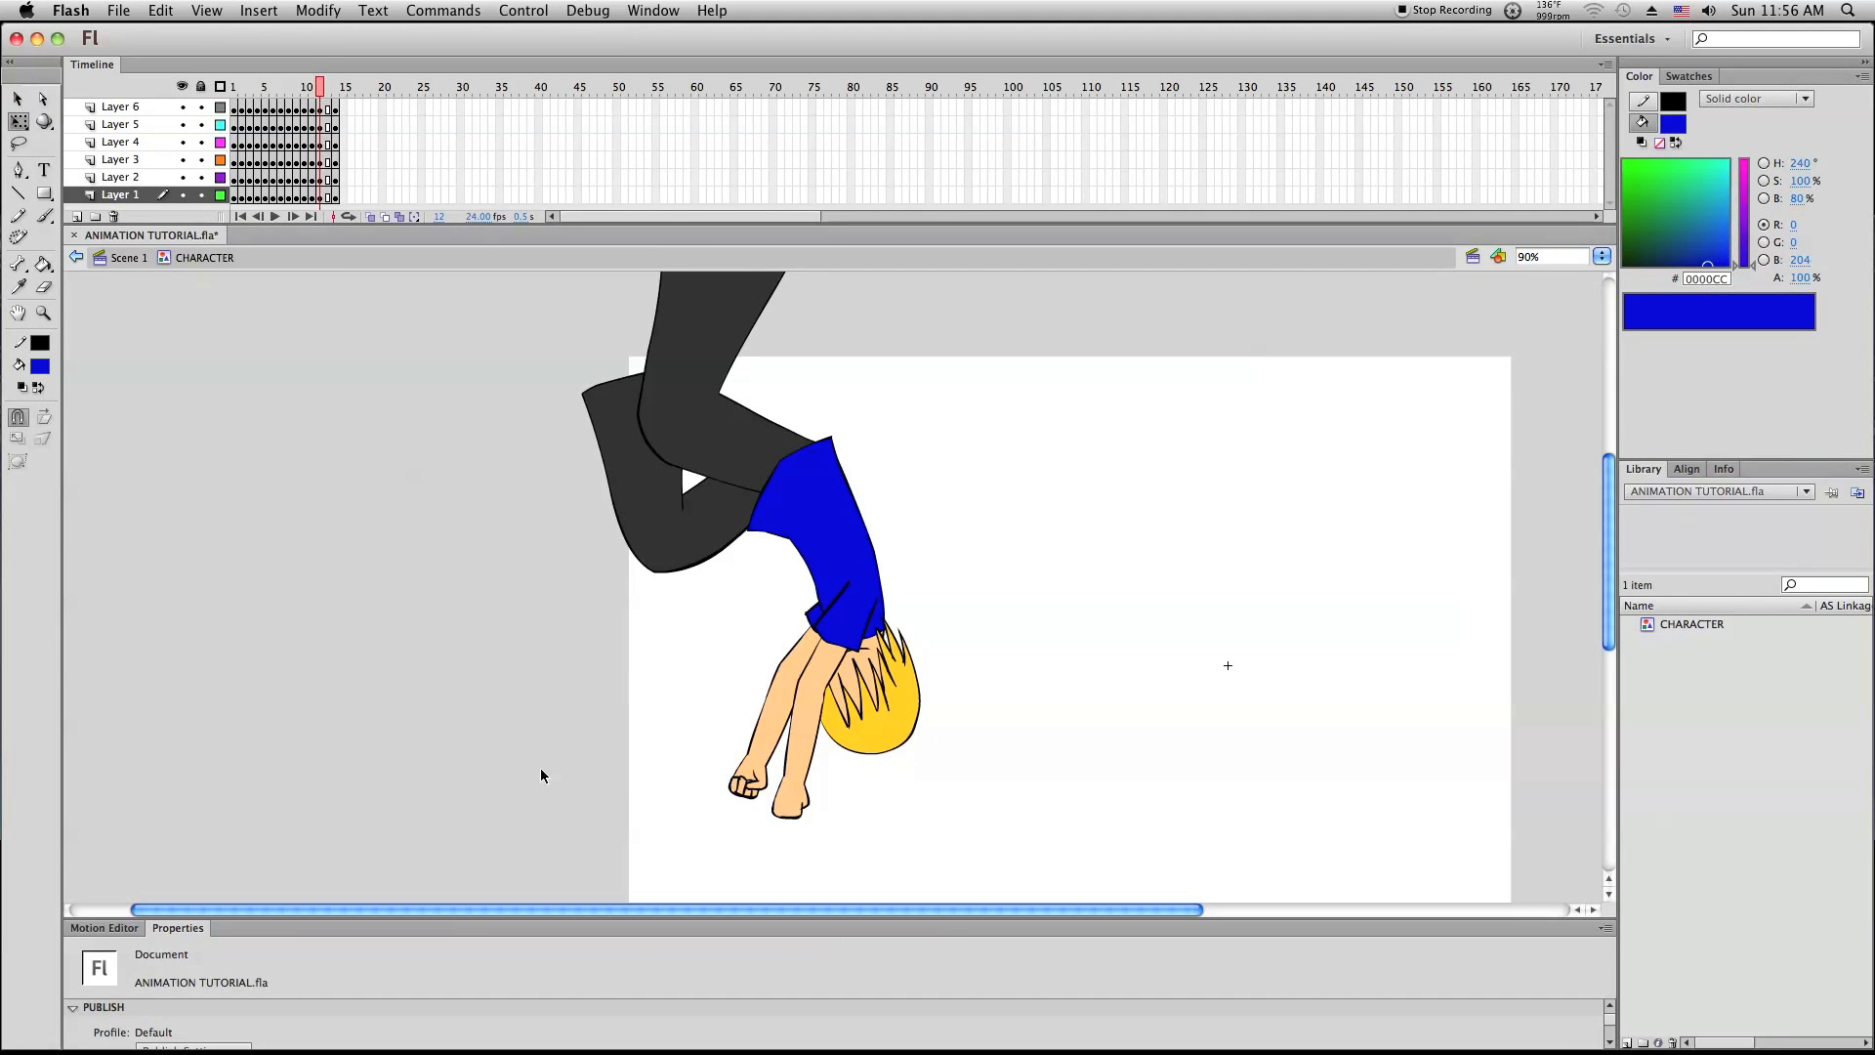
{"action": "key", "text": "v"}
{"action": "left_click", "coordinate": [771, 713]}
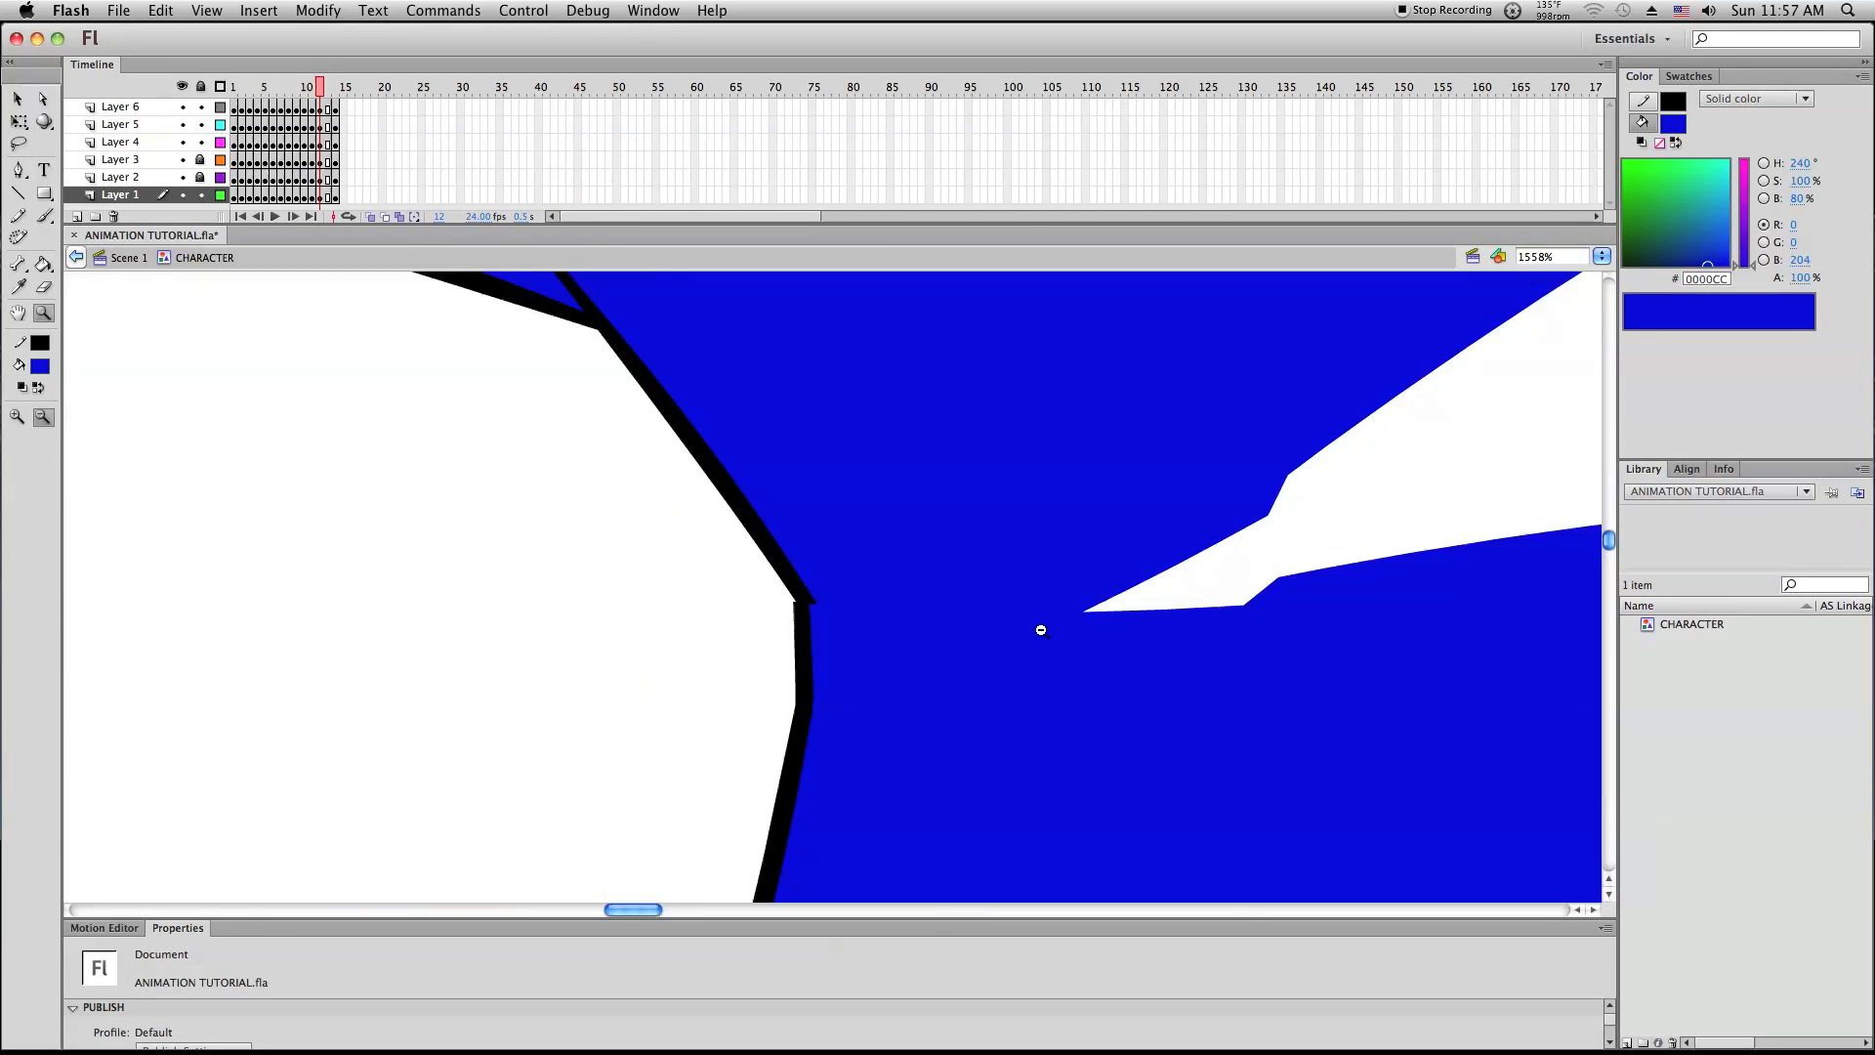
Close the gap in the shirt and smooth its black outline along the back in frame 12
{"action": "left_click_drag", "start_coordinate": [1313, 605], "coordinate": [1281, 418]}
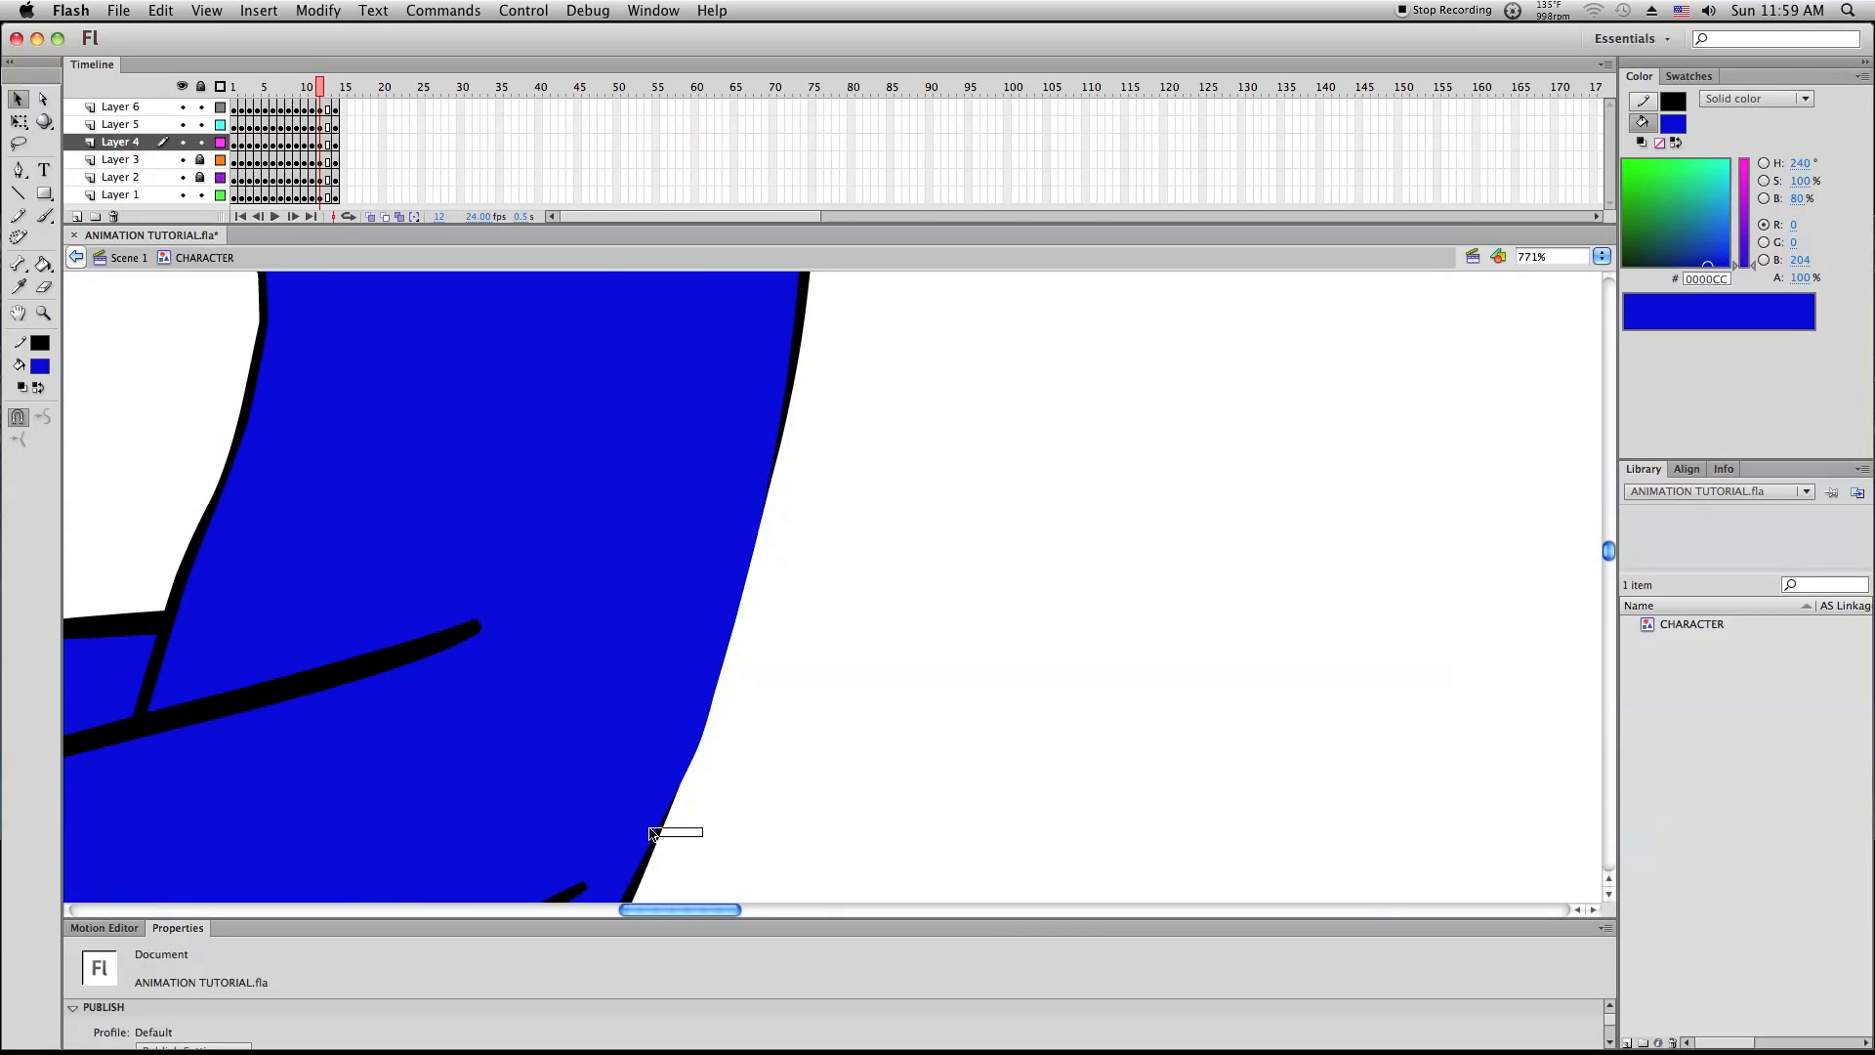
{"action": "left_click_drag", "start_coordinate": [776, 478], "coordinate": [742, 555]}
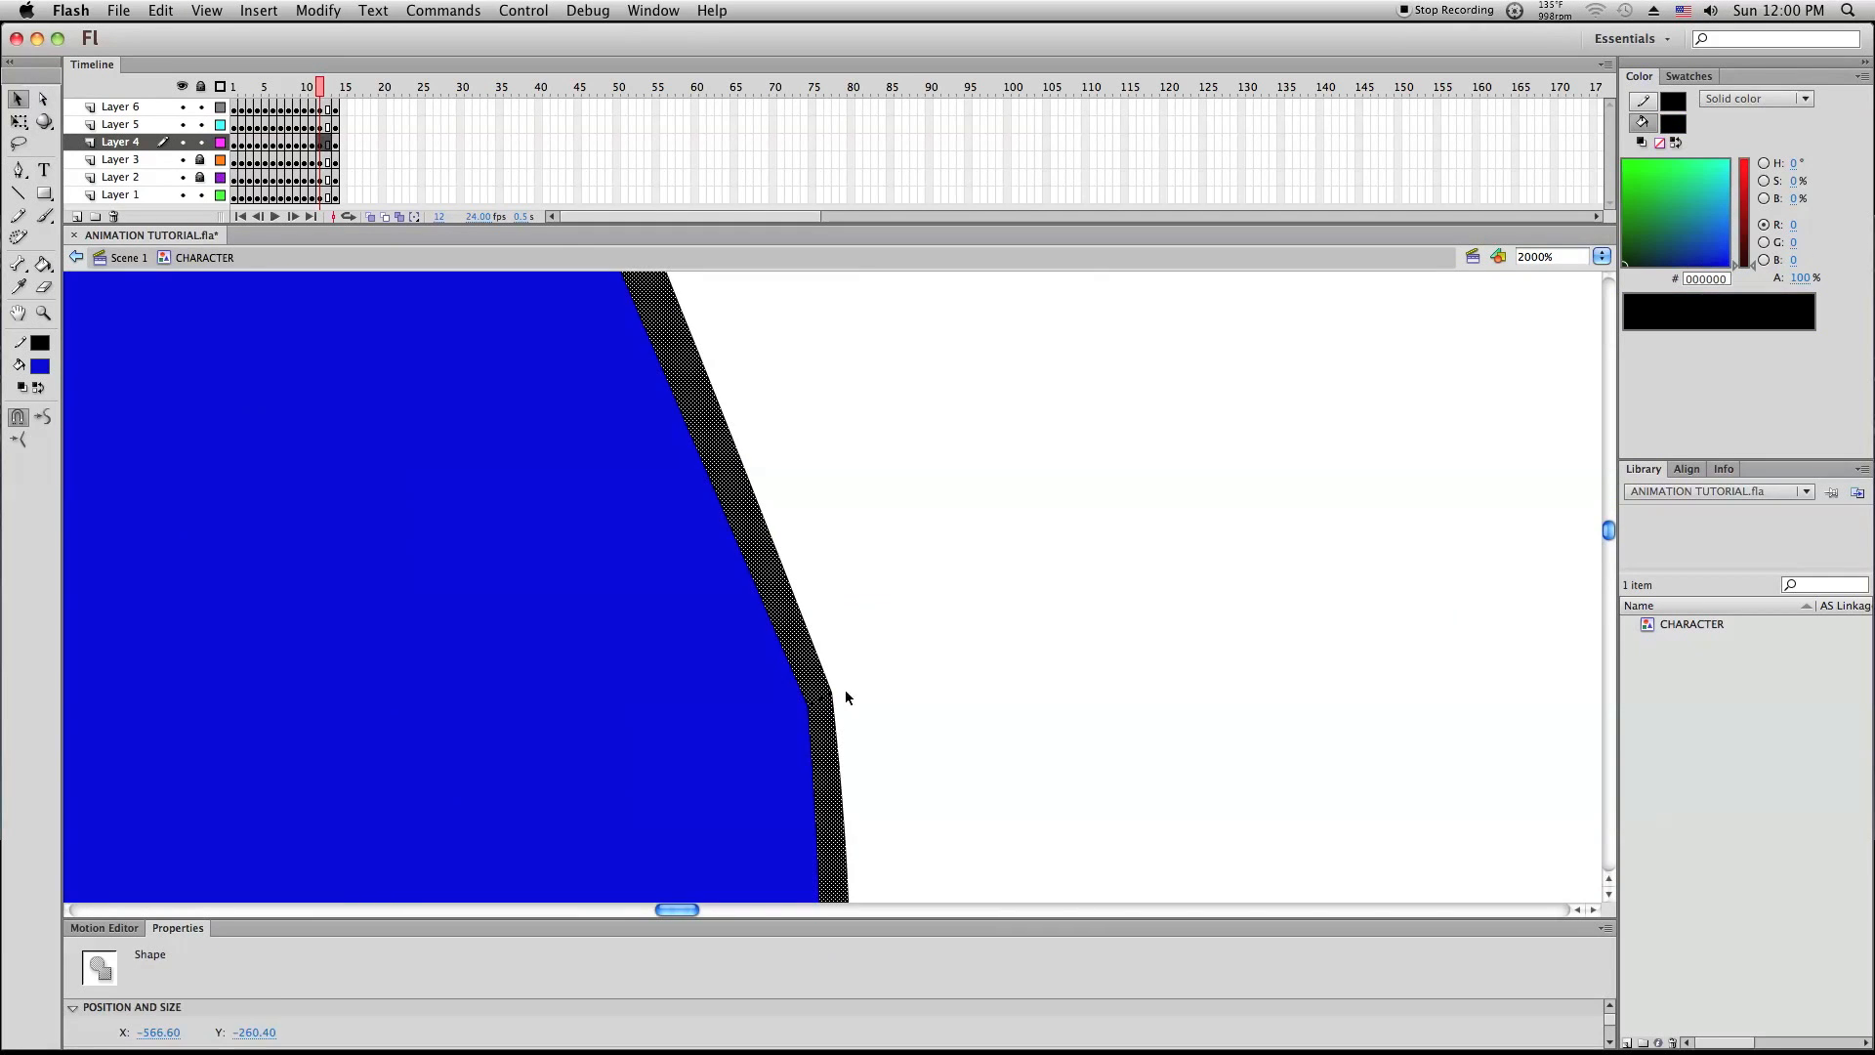
{"action": "left_click", "coordinate": [826, 703]}
{"action": "left_click_drag", "start_coordinate": [826, 704], "coordinate": [844, 696]}
Enable onion skinning and insert keyframes on frame 13 for all layers
{"action": "left_click", "coordinate": [43, 312]}
{"action": "left_click", "coordinate": [795, 548]}
{"action": "left_click", "coordinate": [795, 548]}
{"action": "left_click", "coordinate": [794, 547]}
{"action": "left_click", "coordinate": [795, 547]}
{"action": "left_click", "coordinate": [795, 548]}
{"action": "left_click", "coordinate": [370, 217]}
{"action": "left_click_drag", "start_coordinate": [315, 86], "coordinate": [327, 196]}
{"action": "key", "text": "F6"}
Rotate and reposition the whole character in frame 13 between the neighbouring onion-skinned poses
{"action": "right_click", "coordinate": [289, 566]}
{"action": "left_click", "coordinate": [345, 661]}
{"action": "left_click", "coordinate": [17, 122]}
{"action": "left_click_drag", "start_coordinate": [674, 374], "coordinate": [387, 455]}
{"action": "left_click_drag", "start_coordinate": [567, 510], "coordinate": [571, 671]}
{"action": "left_click_drag", "start_coordinate": [388, 603], "coordinate": [367, 635]}
Rotate and reposition both legs under the shirt in frame 13
{"action": "left_click", "coordinate": [43, 312]}
{"action": "left_click_drag", "start_coordinate": [244, 567], "coordinate": [877, 891]}
{"action": "left_click", "coordinate": [18, 122]}
{"action": "left_click", "coordinate": [672, 541]}
{"action": "left_click_drag", "start_coordinate": [806, 739], "coordinate": [863, 674]}
{"action": "left_click_drag", "start_coordinate": [722, 659], "coordinate": [860, 610]}
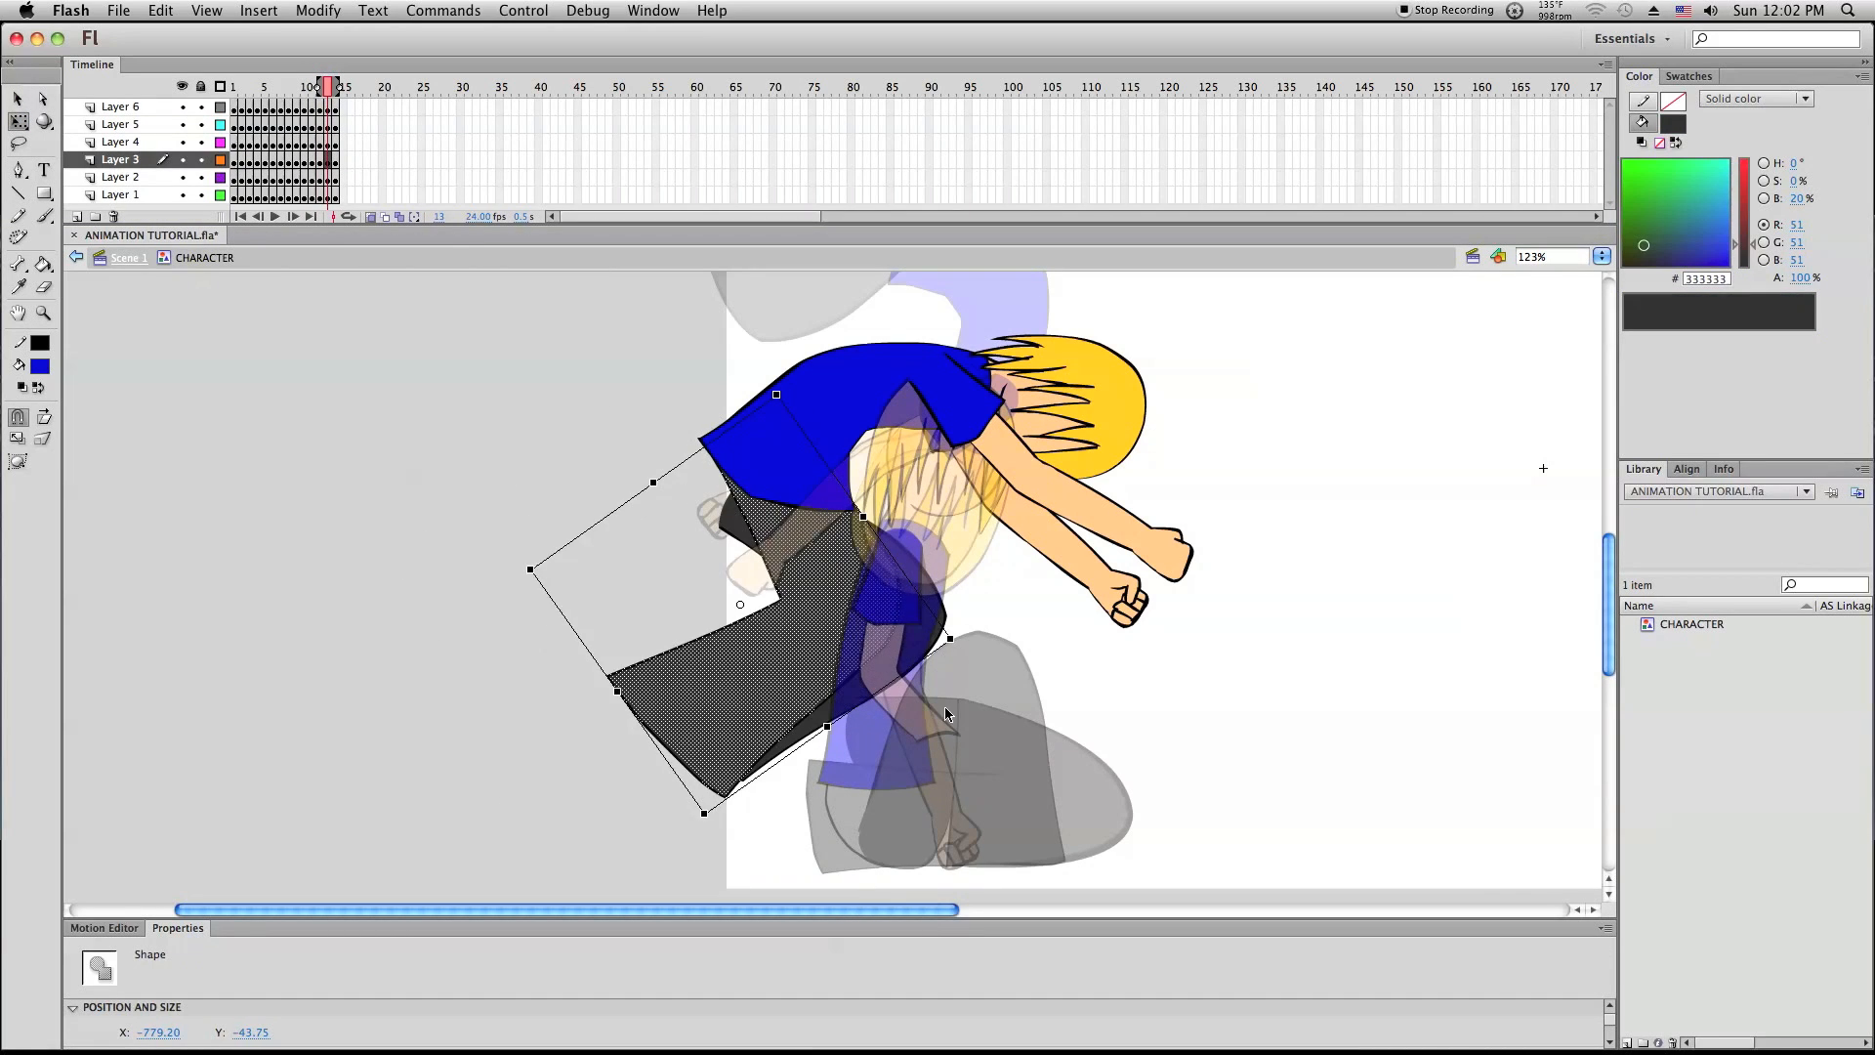
{"action": "left_click_drag", "start_coordinate": [711, 821], "coordinate": [625, 781]}
{"action": "left_click", "coordinate": [859, 664]}
{"action": "left_click_drag", "start_coordinate": [952, 784], "coordinate": [1000, 717]}
Lock Layers 2 to 5 and rotate the arms in frame 13 so they hang downward
{"action": "left_click", "coordinate": [43, 312]}
{"action": "left_click_drag", "start_coordinate": [420, 293], "coordinate": [967, 822]}
{"action": "left_click", "coordinate": [18, 98]}
{"action": "left_click_drag", "start_coordinate": [200, 124], "coordinate": [201, 177]}
{"action": "mouse_move", "coordinate": [1055, 312]}
{"action": "left_mouse_down"}
{"action": "mouse_move", "coordinate": [1465, 703]}
{"action": "mouse_move", "coordinate": [1260, 771]}
{"action": "left_mouse_up"}
{"action": "left_click", "coordinate": [18, 122]}
{"action": "left_click", "coordinate": [1315, 632]}
{"action": "left_click", "coordinate": [370, 217]}
Isolate Layer 2 and draw a curved outline extending the open end of the back leg in frame 13
{"action": "left_click", "coordinate": [43, 313]}
{"action": "left_click_drag", "start_coordinate": [830, 430], "coordinate": [1372, 703]}
{"action": "left_click", "coordinate": [314, 481]}
{"action": "mouse_move", "coordinate": [243, 445]}
{"action": "left_mouse_down"}
{"action": "mouse_move", "coordinate": [298, 487]}
{"action": "mouse_move", "coordinate": [340, 395]}
{"action": "left_mouse_up"}
{"action": "left_click", "coordinate": [183, 176], "text": "alt"}
{"action": "left_click", "coordinate": [17, 193]}
{"action": "left_click_drag", "start_coordinate": [300, 475], "coordinate": [211, 312]}
{"action": "left_click", "coordinate": [17, 99]}
{"action": "mouse_move", "coordinate": [226, 303]}
{"action": "left_mouse_down"}
{"action": "mouse_move", "coordinate": [301, 475]}
{"action": "mouse_move", "coordinate": [353, 385]}
{"action": "left_mouse_up"}
{"action": "left_click", "coordinate": [43, 312]}
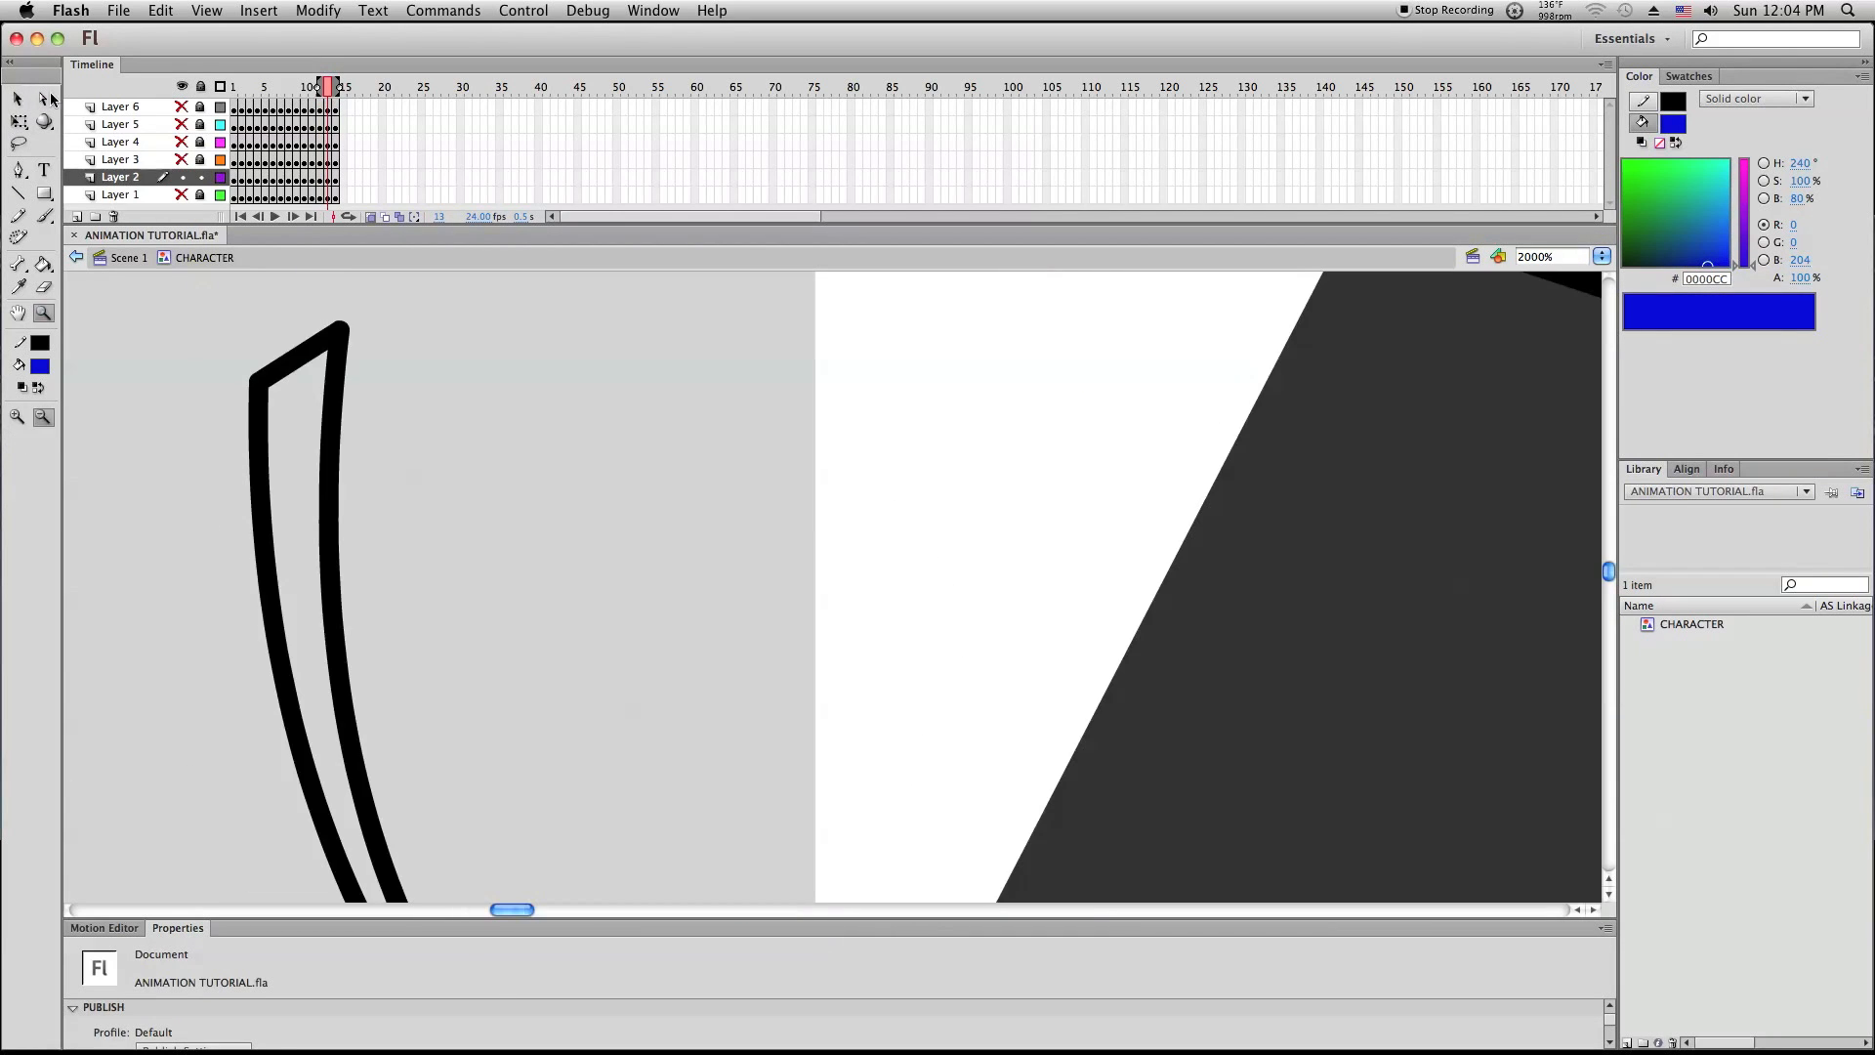
Fill the thin leg outline with black and delete the leftover strokes around the back leg's open end
{"action": "left_click", "coordinate": [18, 99]}
{"action": "scroll", "coordinate": [385, 544], "scroll_direction": "down", "scroll_amount": 5}
{"action": "key", "text": "super+minus"}
{"action": "key", "text": "super+minus"}
{"action": "left_click", "coordinate": [43, 264]}
{"action": "double_click", "coordinate": [811, 455]}
{"action": "double_click", "coordinate": [1485, 469]}
{"action": "key", "text": "Delete"}
Draw a line from the new curve's upper end to the back leg's top corner and bend it
{"action": "left_click", "coordinate": [17, 194]}
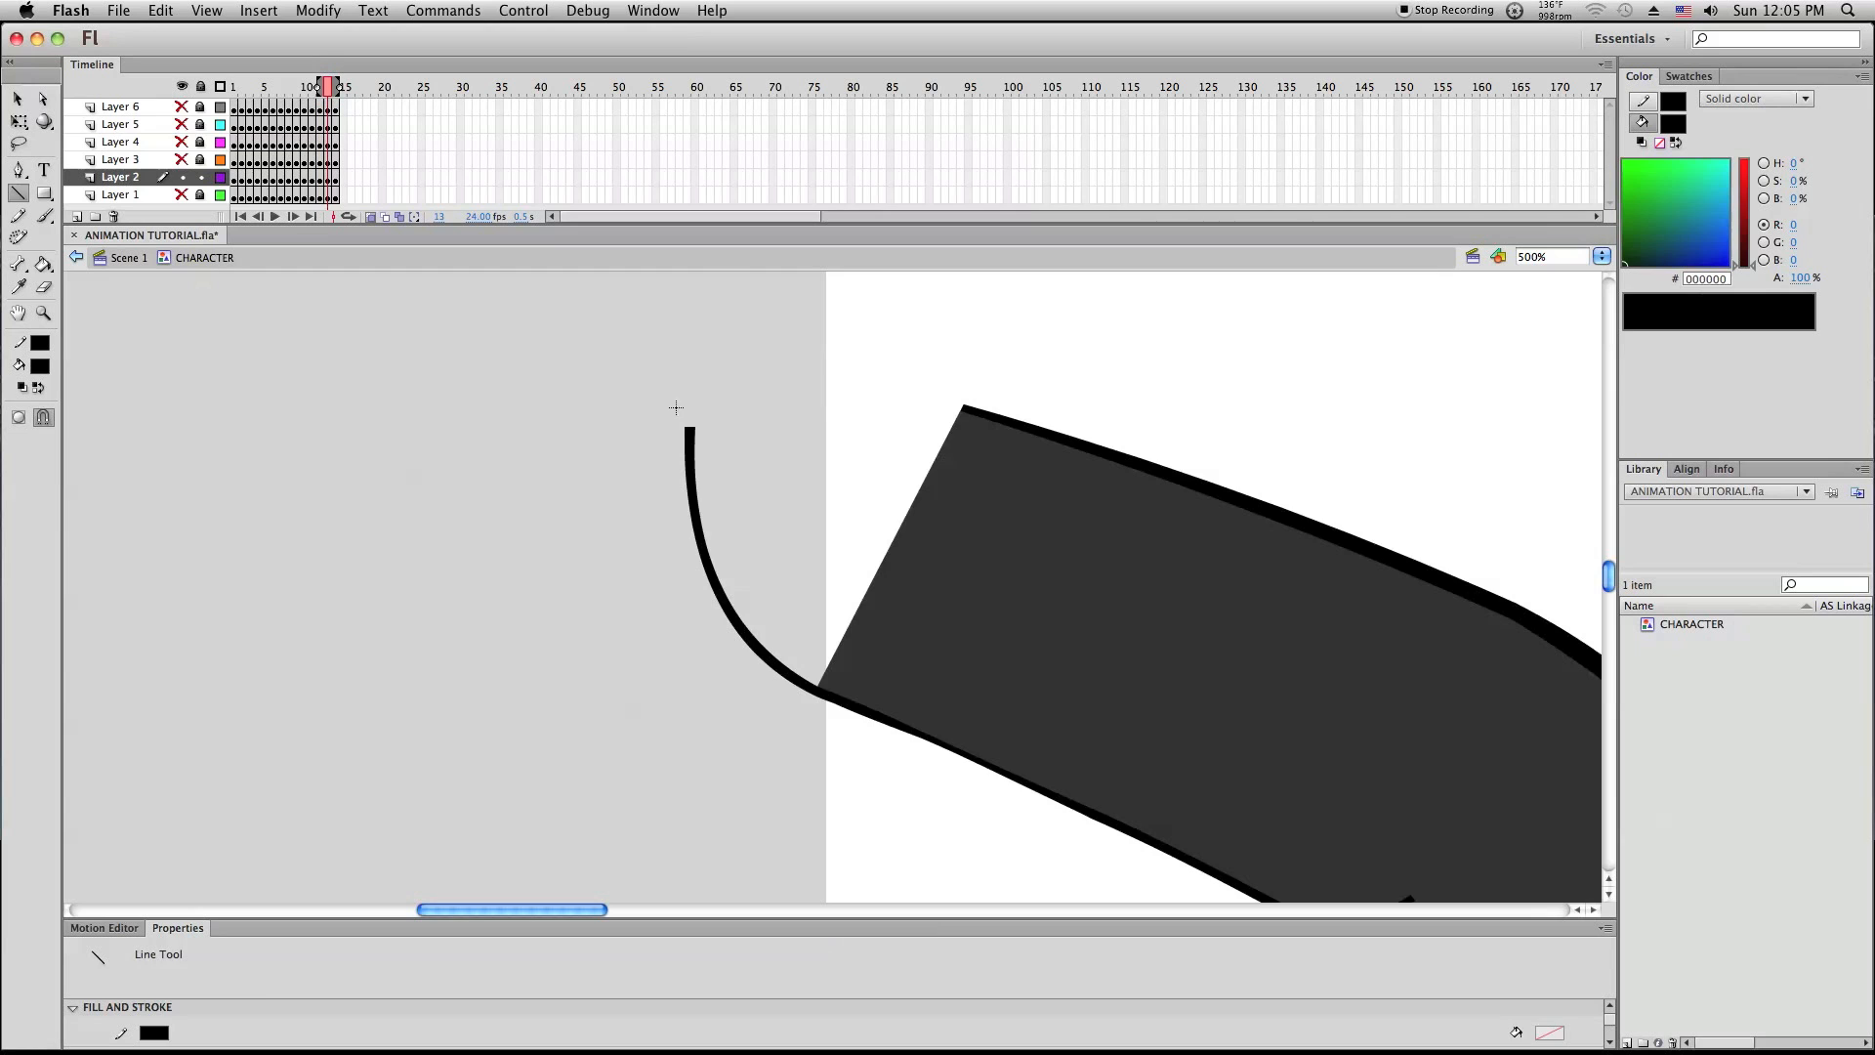
{"action": "left_click_drag", "start_coordinate": [690, 428], "coordinate": [963, 407]}
{"action": "left_click", "coordinate": [781, 547]}
{"action": "left_click_drag", "start_coordinate": [799, 420], "coordinate": [799, 430]}
Show all layers, leave only Layer 3 unlocked and draw a straight outline line on the front leg
{"action": "key", "text": "super+minus"}
{"action": "key", "text": "super+minus"}
{"action": "left_click", "coordinate": [183, 176], "text": "alt"}
{"action": "left_click_drag", "start_coordinate": [468, 337], "coordinate": [1079, 597]}
{"action": "left_click", "coordinate": [201, 159], "text": "alt"}
{"action": "left_click", "coordinate": [120, 160]}
{"action": "left_click", "coordinate": [17, 194]}
{"action": "mouse_move", "coordinate": [472, 507]}
{"action": "left_mouse_down"}
{"action": "mouse_move", "coordinate": [934, 436]}
{"action": "mouse_move", "coordinate": [1067, 448]}
{"action": "left_mouse_up"}
{"action": "left_click", "coordinate": [18, 99]}
Unlock only Layer 4 and delete the pointed back corner of the shirt's hem in frame 13
{"action": "left_click", "coordinate": [183, 159], "text": "alt"}
{"action": "left_click", "coordinate": [183, 159], "text": "alt"}
{"action": "left_click", "coordinate": [201, 142], "text": "alt"}
{"action": "left_click_drag", "start_coordinate": [444, 435], "coordinate": [566, 583]}
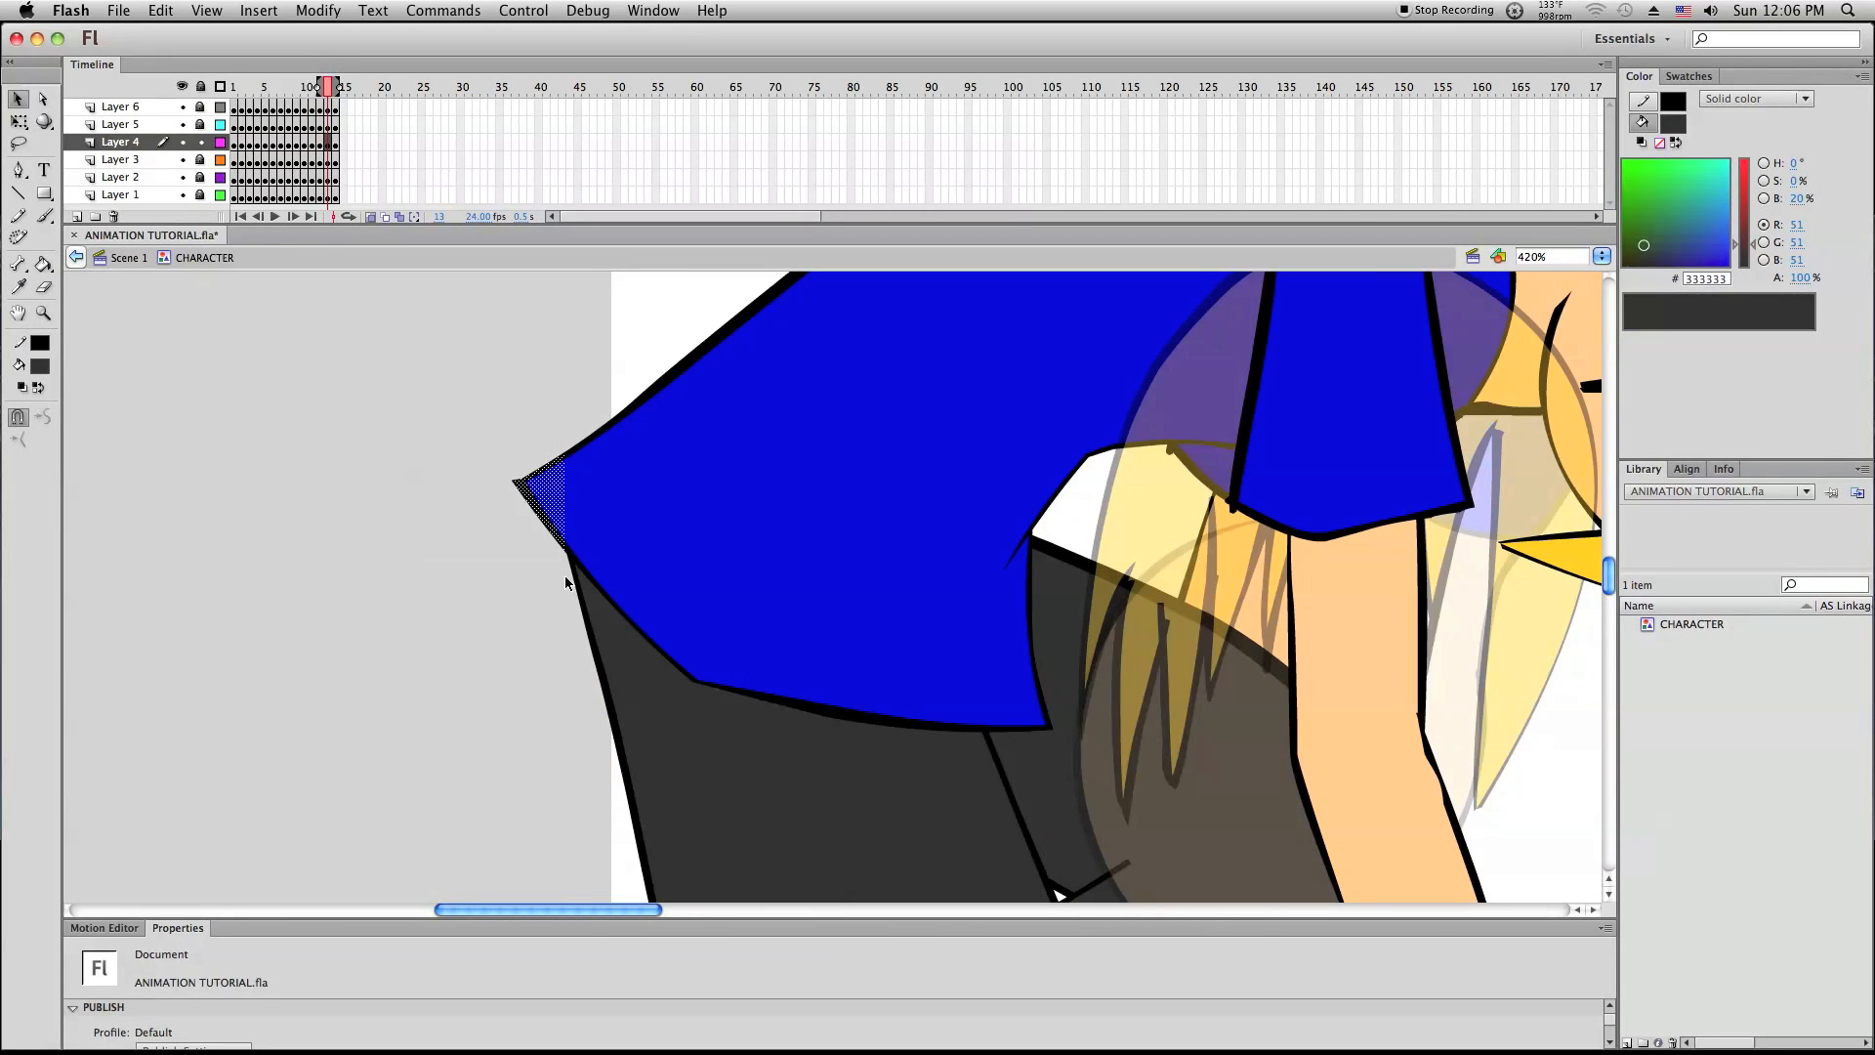
{"action": "key", "text": "Delete"}
{"action": "left_click_drag", "start_coordinate": [498, 515], "coordinate": [697, 693]}
{"action": "key", "text": "Delete"}
Draw new outline lines along the shirt's cut hem with the Line tool and curve them to shape
{"action": "left_click", "coordinate": [17, 193]}
{"action": "mouse_move", "coordinate": [566, 455]}
{"action": "left_mouse_down"}
{"action": "mouse_move", "coordinate": [430, 699]}
{"action": "mouse_move", "coordinate": [564, 462]}
{"action": "left_mouse_up"}
{"action": "left_click", "coordinate": [17, 98]}
{"action": "left_click_drag", "start_coordinate": [413, 800], "coordinate": [518, 566]}
{"action": "left_click_drag", "start_coordinate": [594, 428], "coordinate": [583, 414]}
{"action": "left_click", "coordinate": [17, 193]}
{"action": "left_click_drag", "start_coordinate": [506, 563], "coordinate": [1206, 837]}
{"action": "left_click", "coordinate": [18, 98]}
{"action": "left_click_drag", "start_coordinate": [742, 674], "coordinate": [719, 718]}
{"action": "left_click_drag", "start_coordinate": [717, 630], "coordinate": [520, 560]}
Set the fill colour to black and fill the thin area along the new shirt hem outline
{"action": "left_click", "coordinate": [17, 286]}
{"action": "left_click", "coordinate": [625, 527]}
{"action": "left_click", "coordinate": [40, 366]}
{"action": "left_click", "coordinate": [63, 403]}
{"action": "left_click", "coordinate": [644, 651]}
{"action": "left_click", "coordinate": [17, 99]}
{"action": "left_click", "coordinate": [894, 767]}
Rotate the shirt's short front edge line and move it across the white gap at the waist
{"action": "key", "text": "super+minus"}
{"action": "key", "text": "super+minus"}
{"action": "left_click_drag", "start_coordinate": [908, 553], "coordinate": [1158, 757]}
{"action": "left_click", "coordinate": [18, 193]}
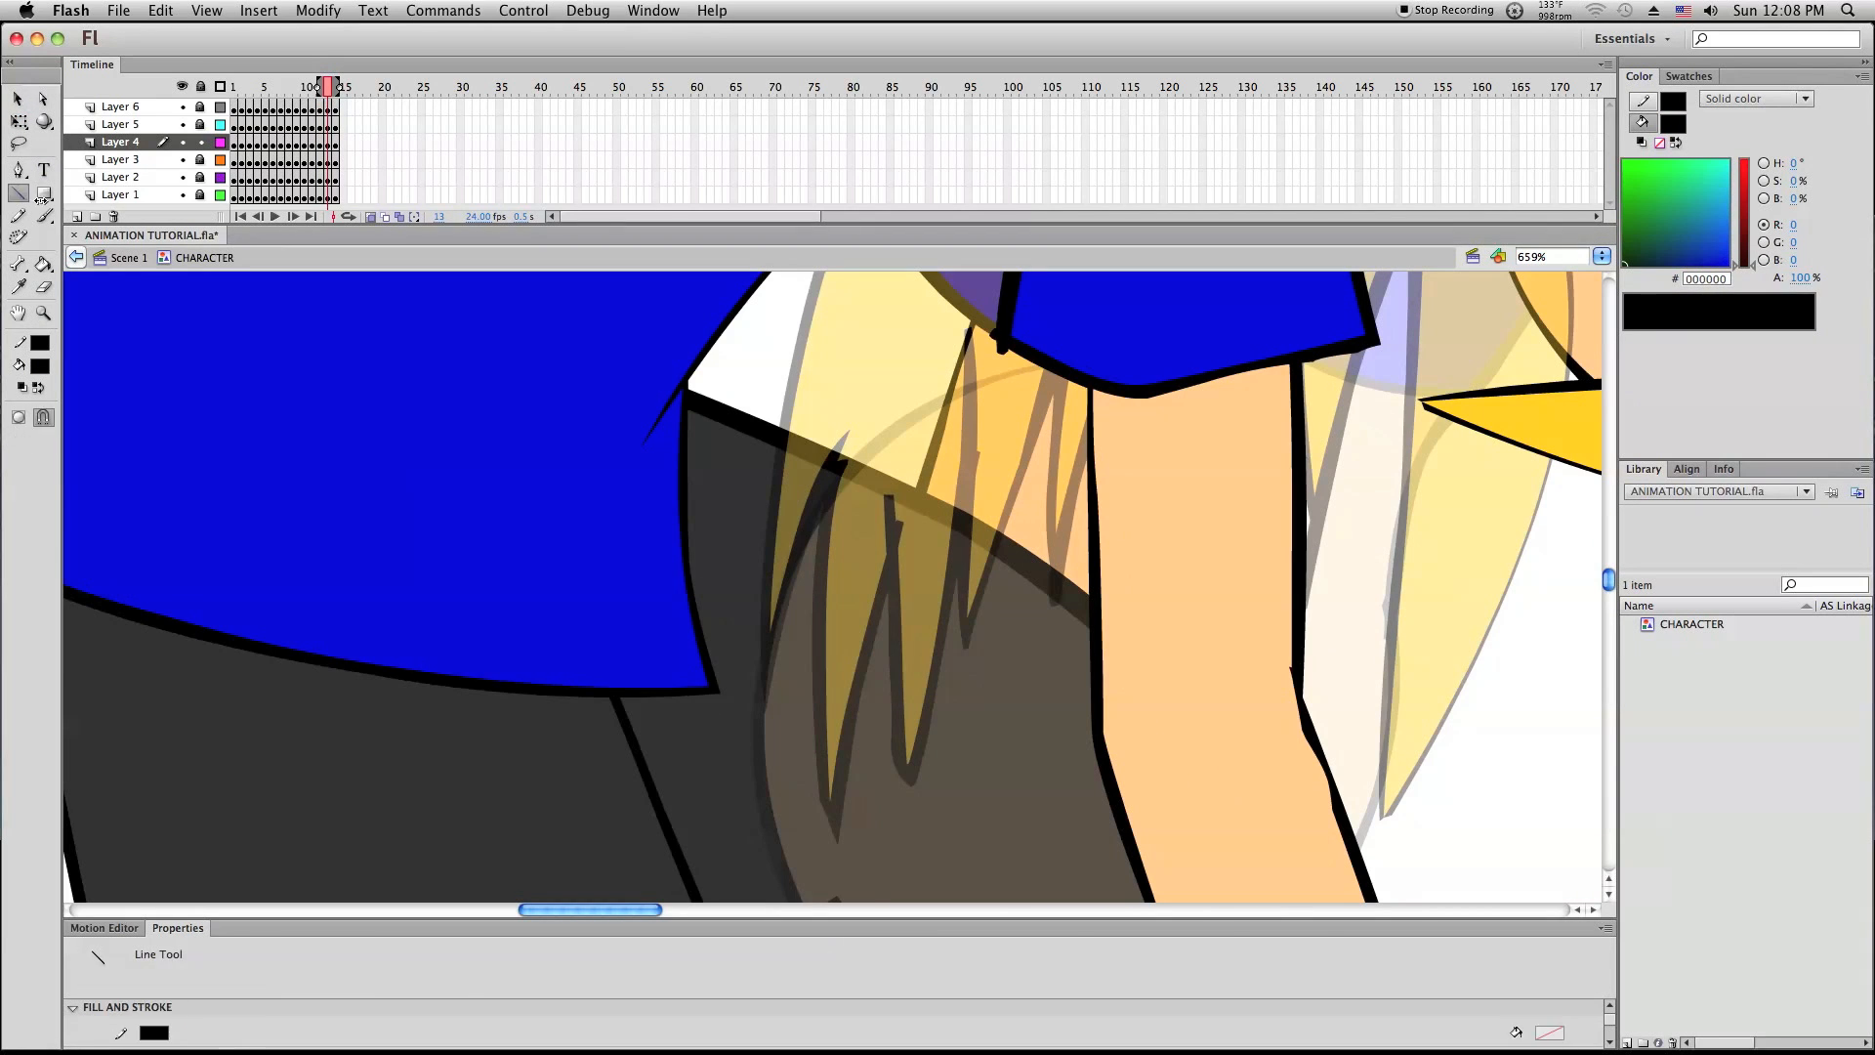
{"action": "left_click", "coordinate": [18, 98]}
{"action": "left_click", "coordinate": [682, 527]}
{"action": "left_click", "coordinate": [17, 123]}
{"action": "left_click_drag", "start_coordinate": [721, 693], "coordinate": [830, 625]}
{"action": "left_click_drag", "start_coordinate": [700, 539], "coordinate": [814, 387]}
{"action": "left_click", "coordinate": [967, 464]}
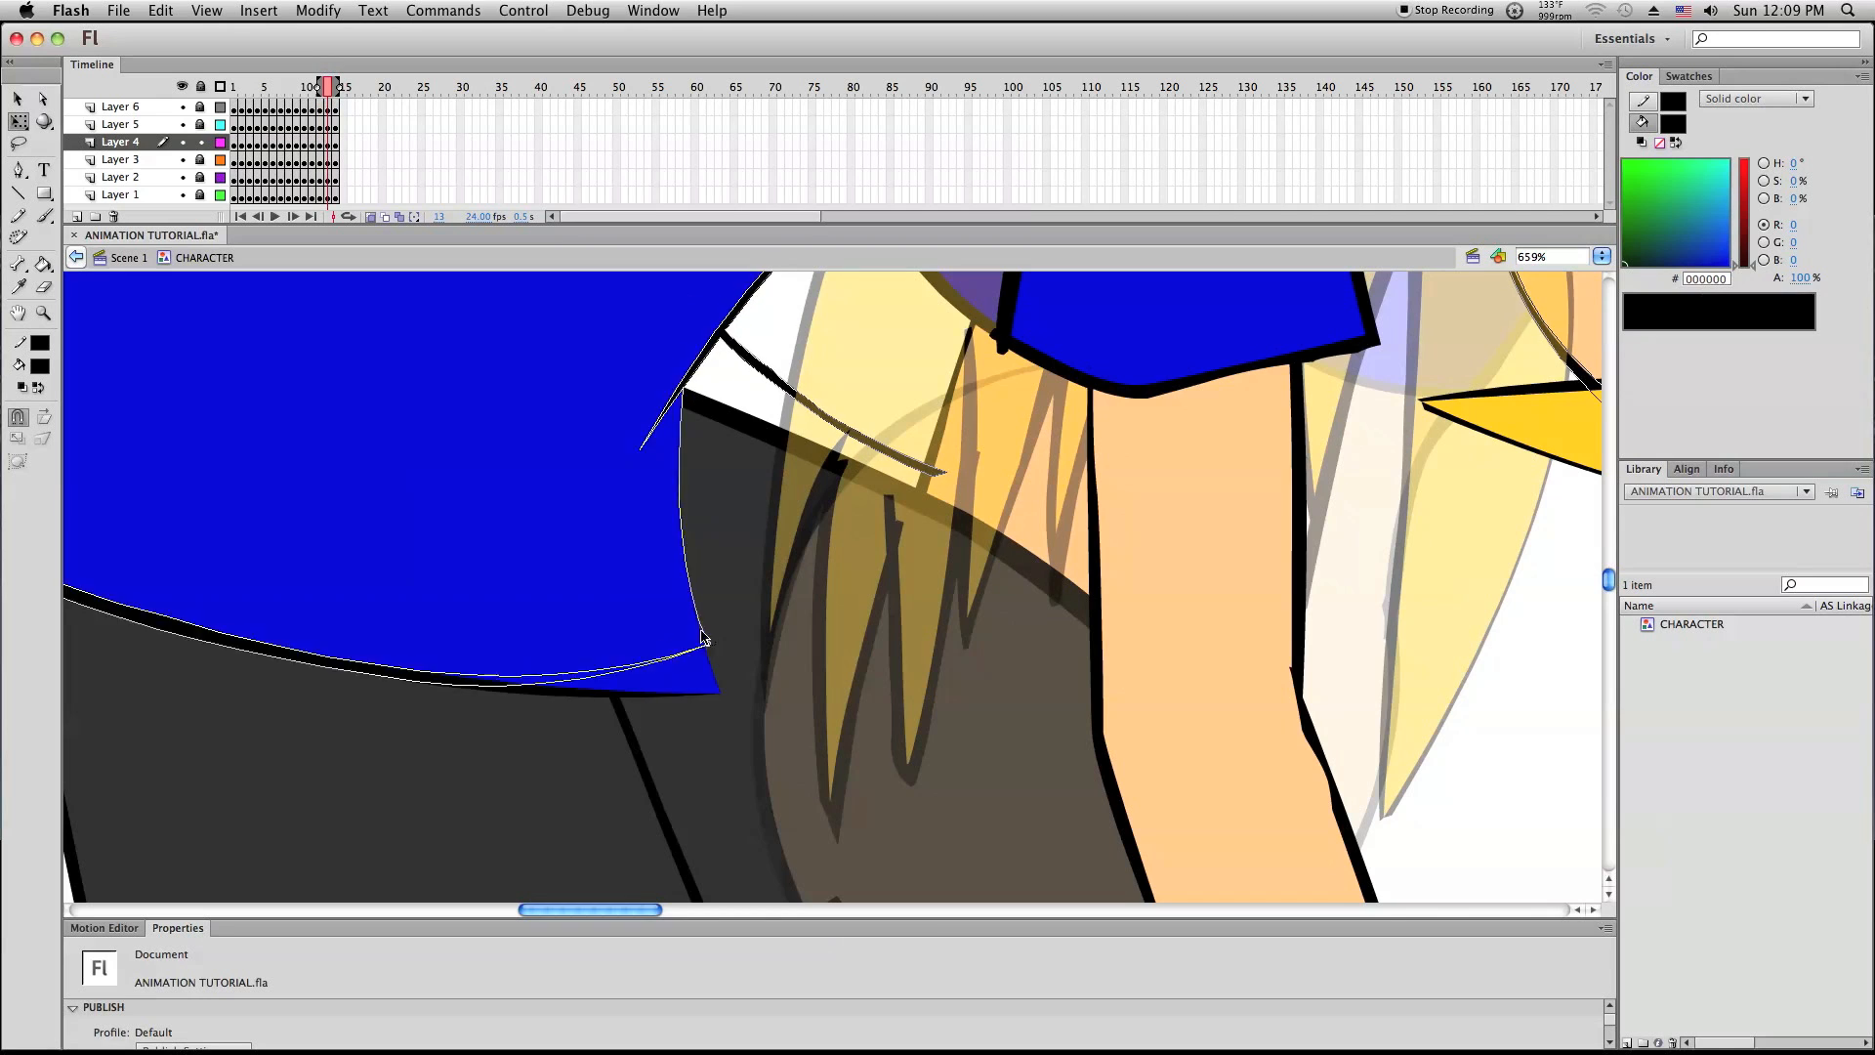
Draw two connected lines from the shirt's hem to the end of the repositioned edge line, enclosing the missing shirt area
{"action": "left_click", "coordinate": [18, 193]}
{"action": "left_click_drag", "start_coordinate": [614, 657], "coordinate": [732, 655]}
{"action": "left_click_drag", "start_coordinate": [732, 654], "coordinate": [945, 472]}
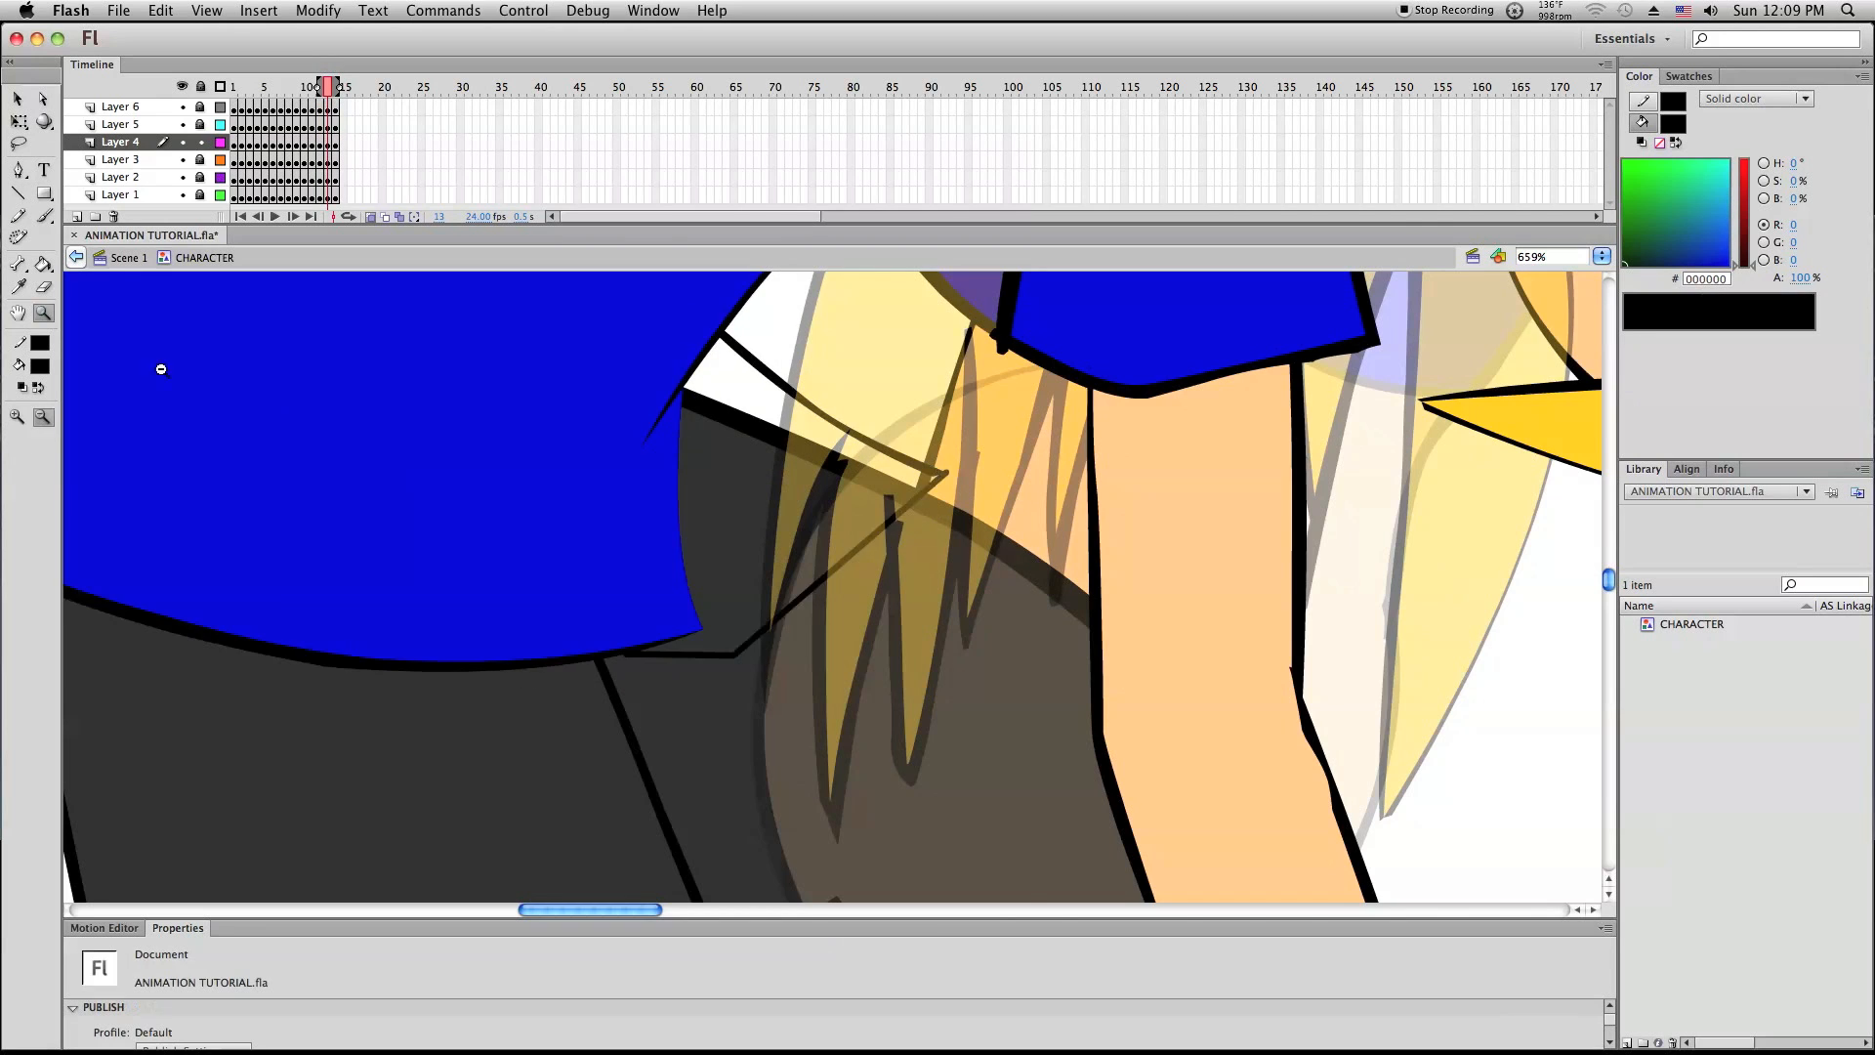
Reshape the new lines around the white gap at the waist so they follow the shirt's front edge and meet the sleeve
{"action": "left_click", "coordinate": [17, 99]}
{"action": "left_click_drag", "start_coordinate": [840, 562], "coordinate": [865, 591]}
{"action": "key", "text": "super+equal"}
{"action": "left_click_drag", "start_coordinate": [739, 726], "coordinate": [720, 718]}
{"action": "left_click_drag", "start_coordinate": [955, 721], "coordinate": [1000, 672]}
{"action": "left_click", "coordinate": [953, 712]}
{"action": "left_click_drag", "start_coordinate": [1373, 344], "coordinate": [1368, 360]}
Sample the shirt's blue and fill the enclosed gap between the shirt and its new front edge
{"action": "left_click", "coordinate": [18, 286]}
{"action": "left_click", "coordinate": [781, 547]}
{"action": "left_click", "coordinate": [952, 547]}
{"action": "left_click", "coordinate": [43, 312]}
{"action": "left_click", "coordinate": [1014, 618]}
{"action": "left_click", "coordinate": [1013, 618]}
Toggle the lock on all layers and scrub the timeline back to frame 1 to review the fall
{"action": "left_click", "coordinate": [201, 86]}
{"action": "left_click", "coordinate": [200, 86]}
{"action": "left_click_drag", "start_coordinate": [317, 86], "coordinate": [238, 86]}
Select all of the character's artwork, shift it slightly to the left and deselect it
{"action": "left_click", "coordinate": [18, 99]}
{"action": "key", "text": "period"}
{"action": "key", "text": "super+a"}
{"action": "left_click_drag", "start_coordinate": [698, 792], "coordinate": [687, 792]}
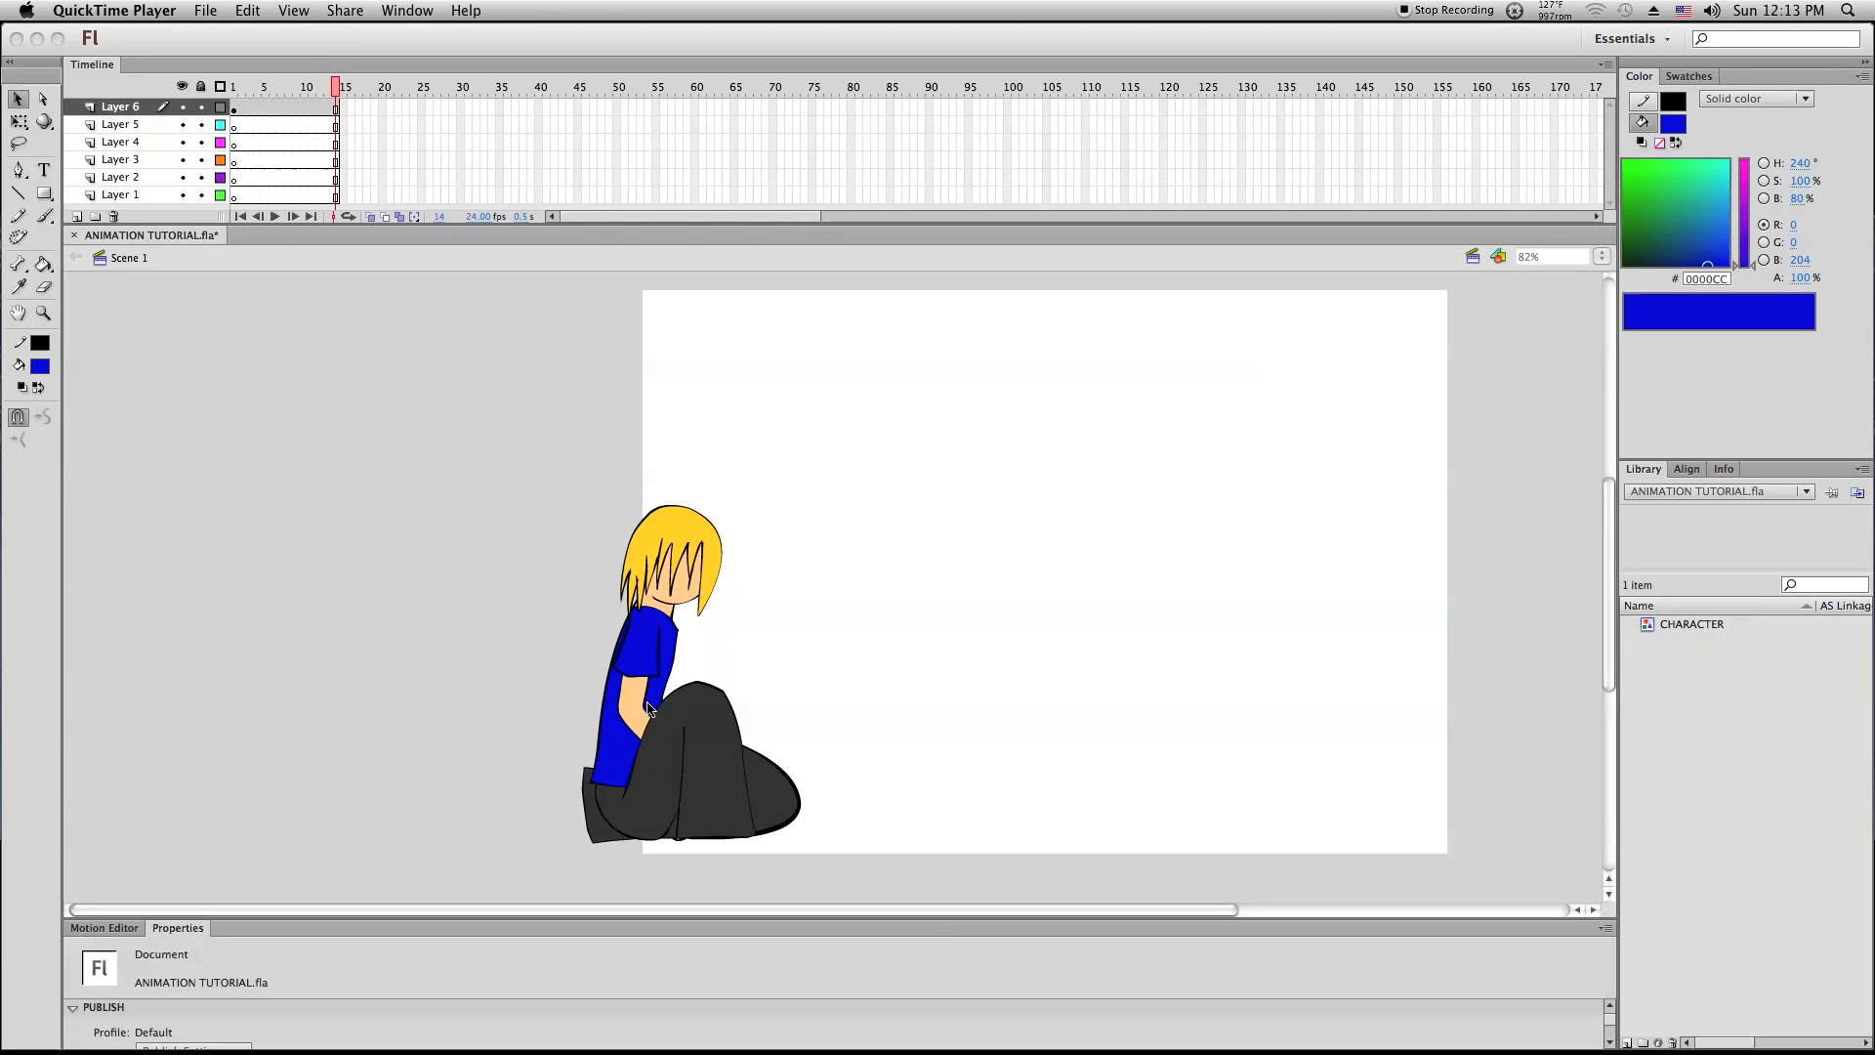
{"action": "left_click", "coordinate": [540, 627]}
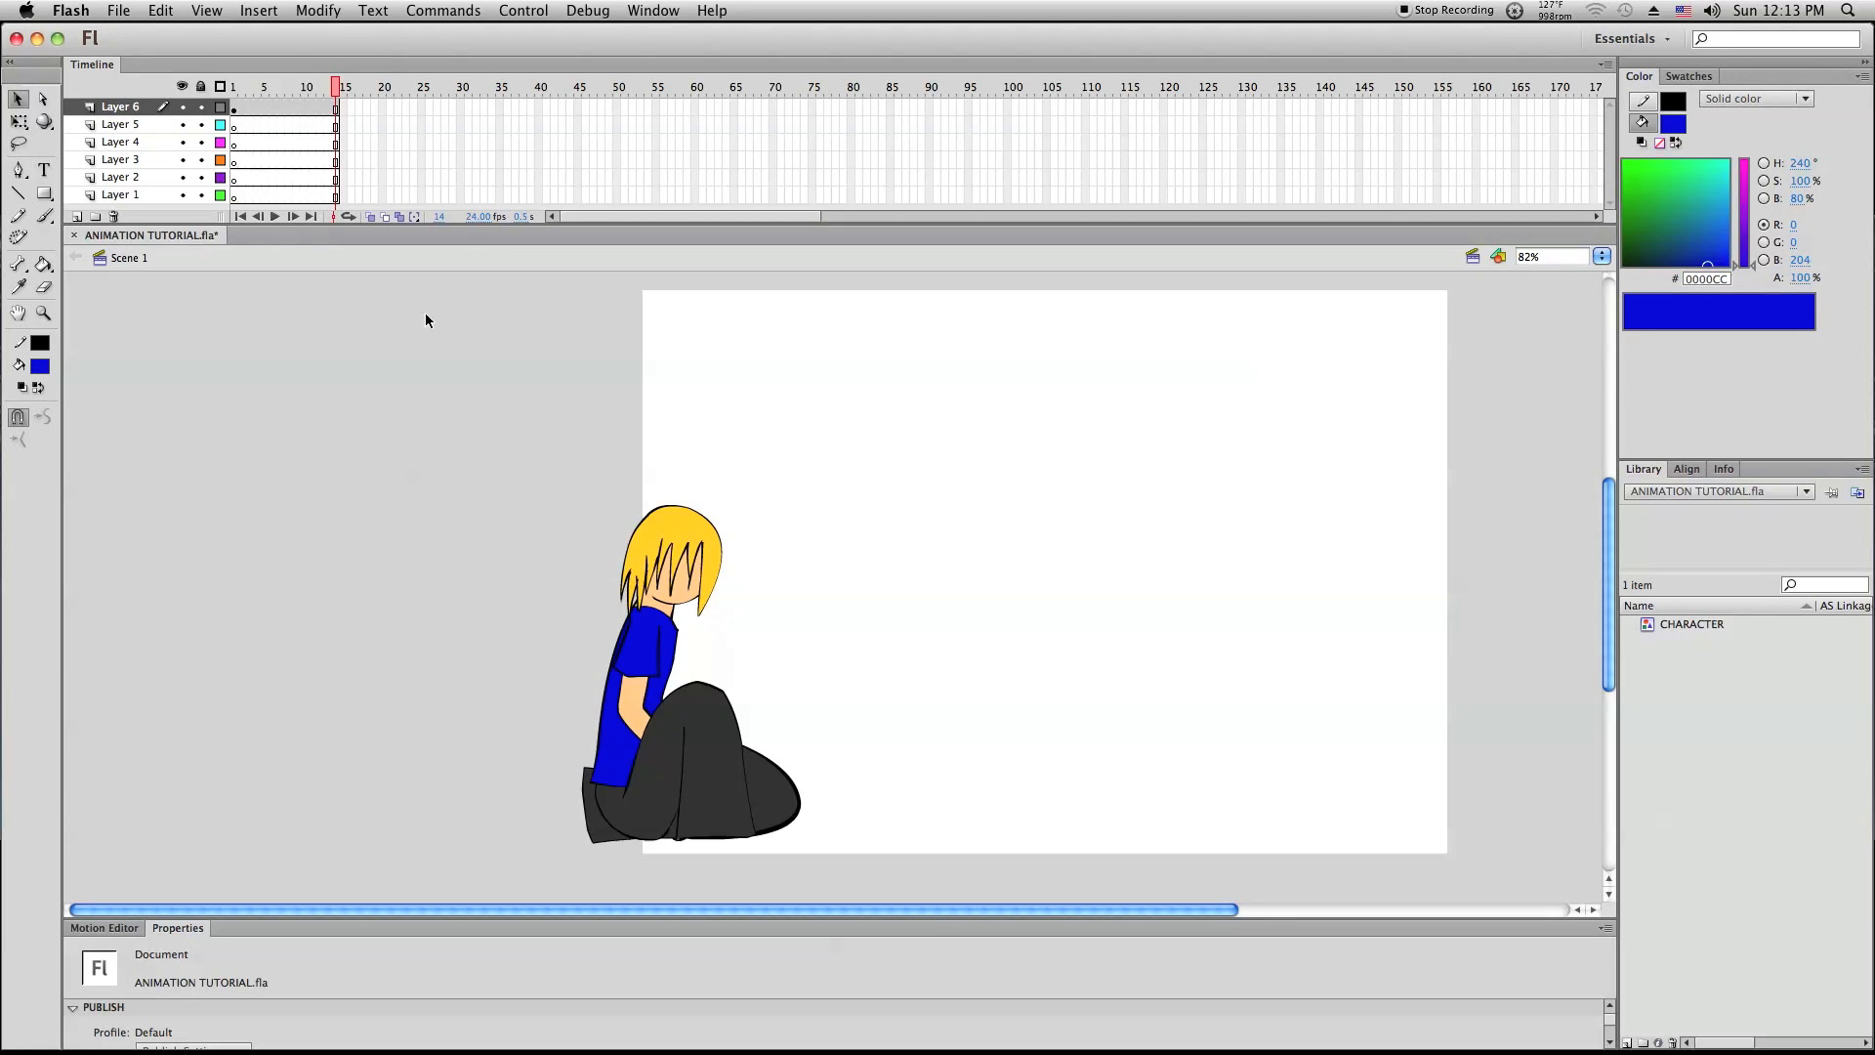
Resize the document to 1400 px wide by 800 px high
{"action": "left_click", "coordinate": [303, 11]}
{"action": "left_click", "coordinate": [351, 35]}
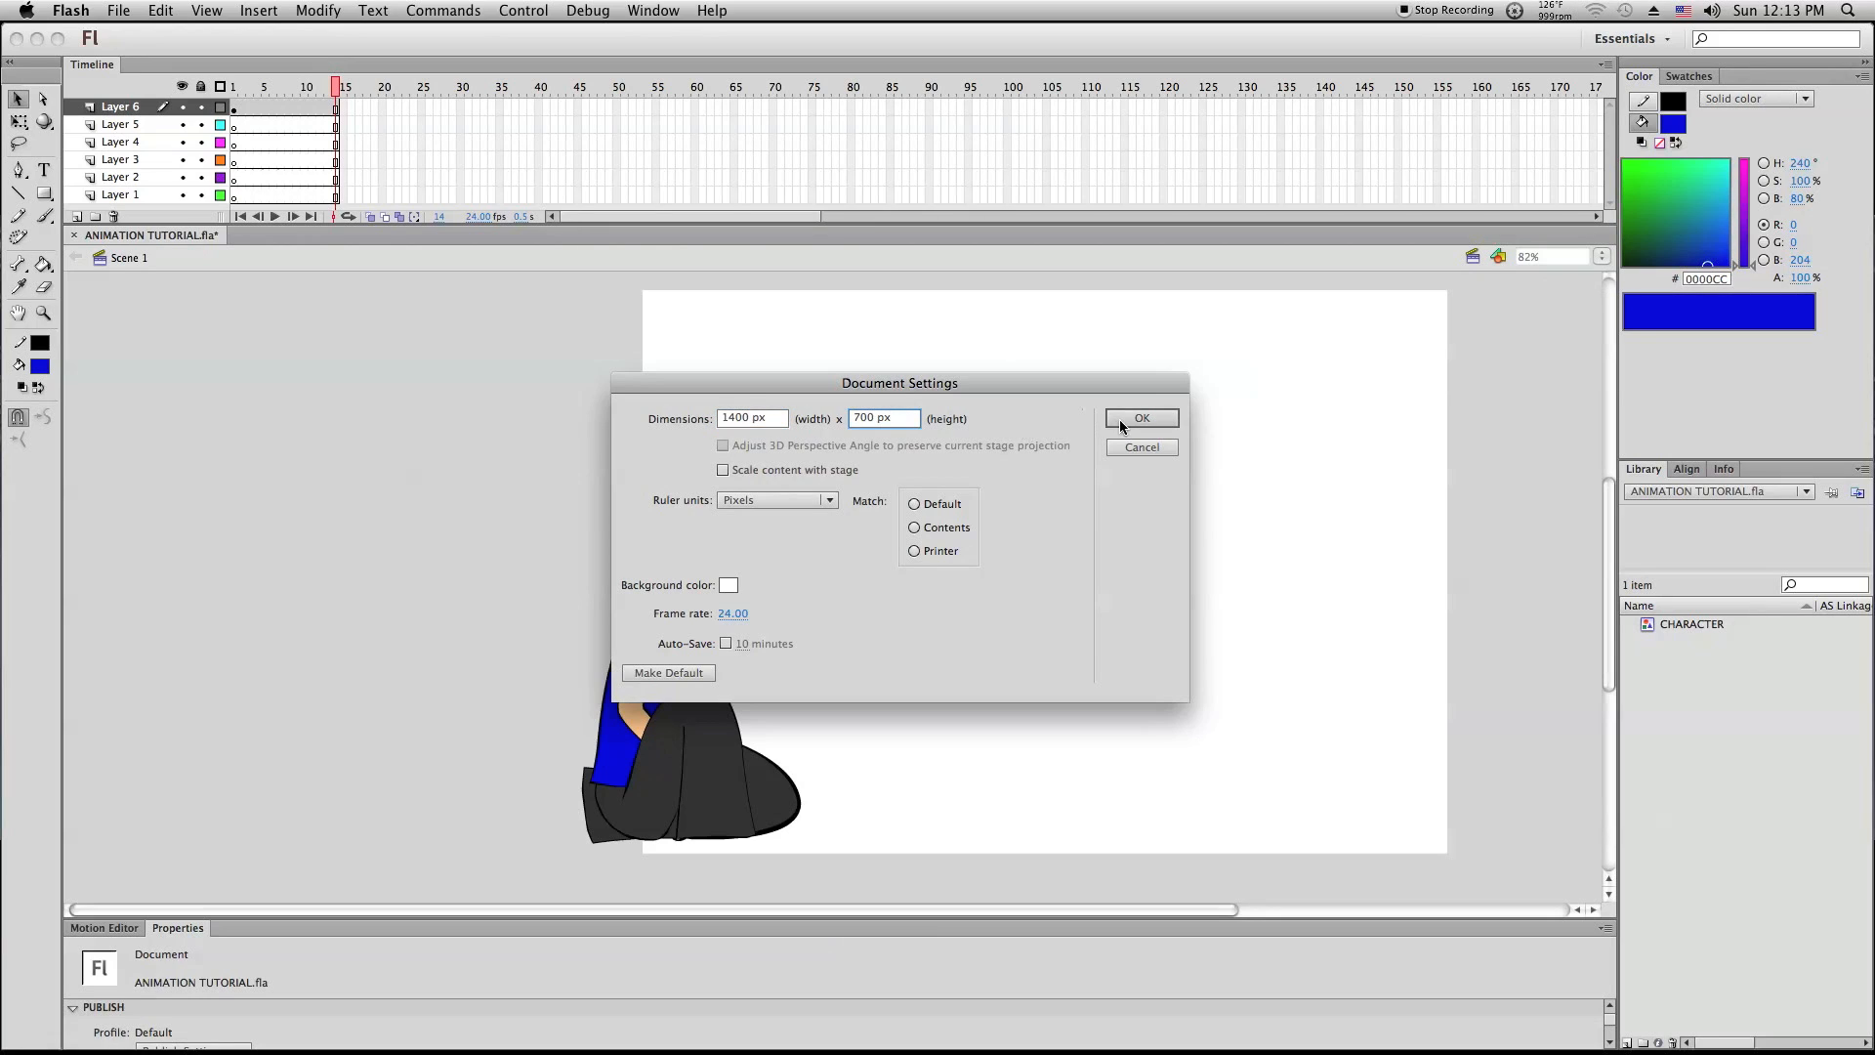
{"action": "key", "text": "super+a"}
{"action": "type", "text": "800"}
{"action": "left_click", "coordinate": [1142, 417]}
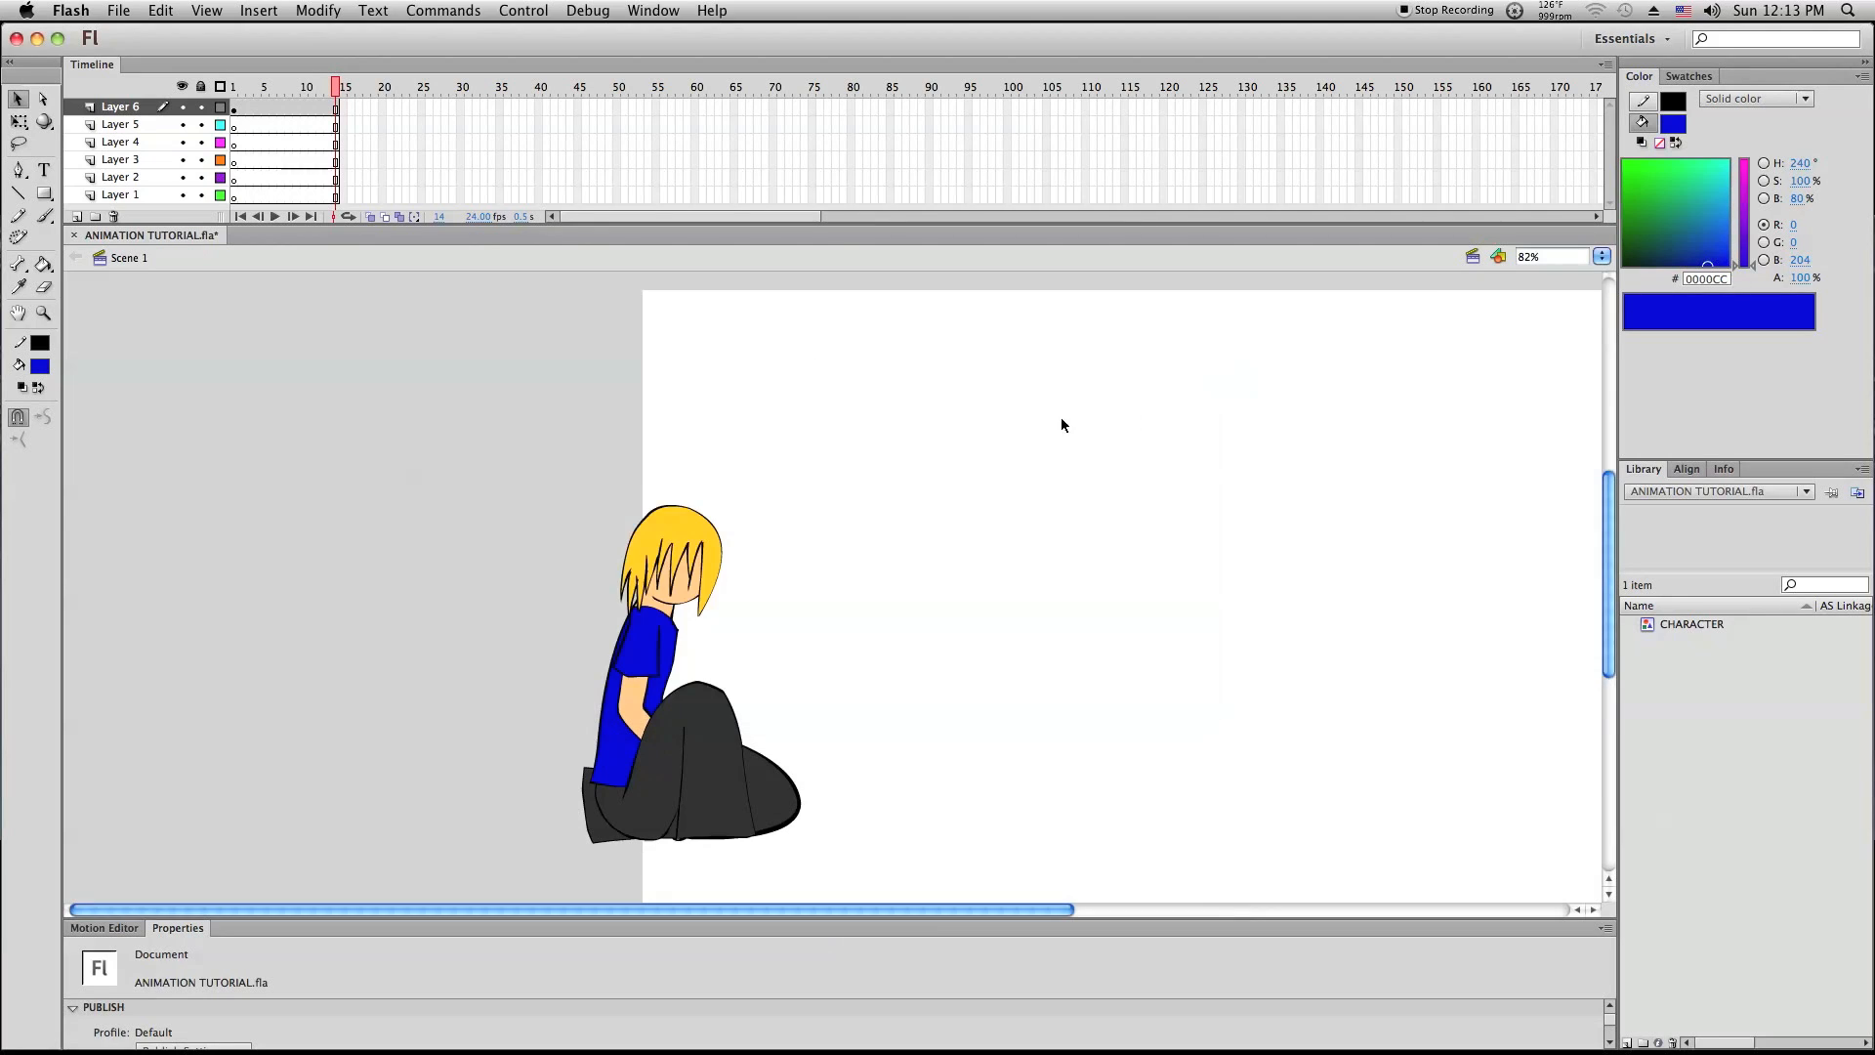
Move the CHARACTER instance so the sitting pose lies fully inside the stage near its lower-left corner
{"action": "left_click", "coordinate": [43, 313]}
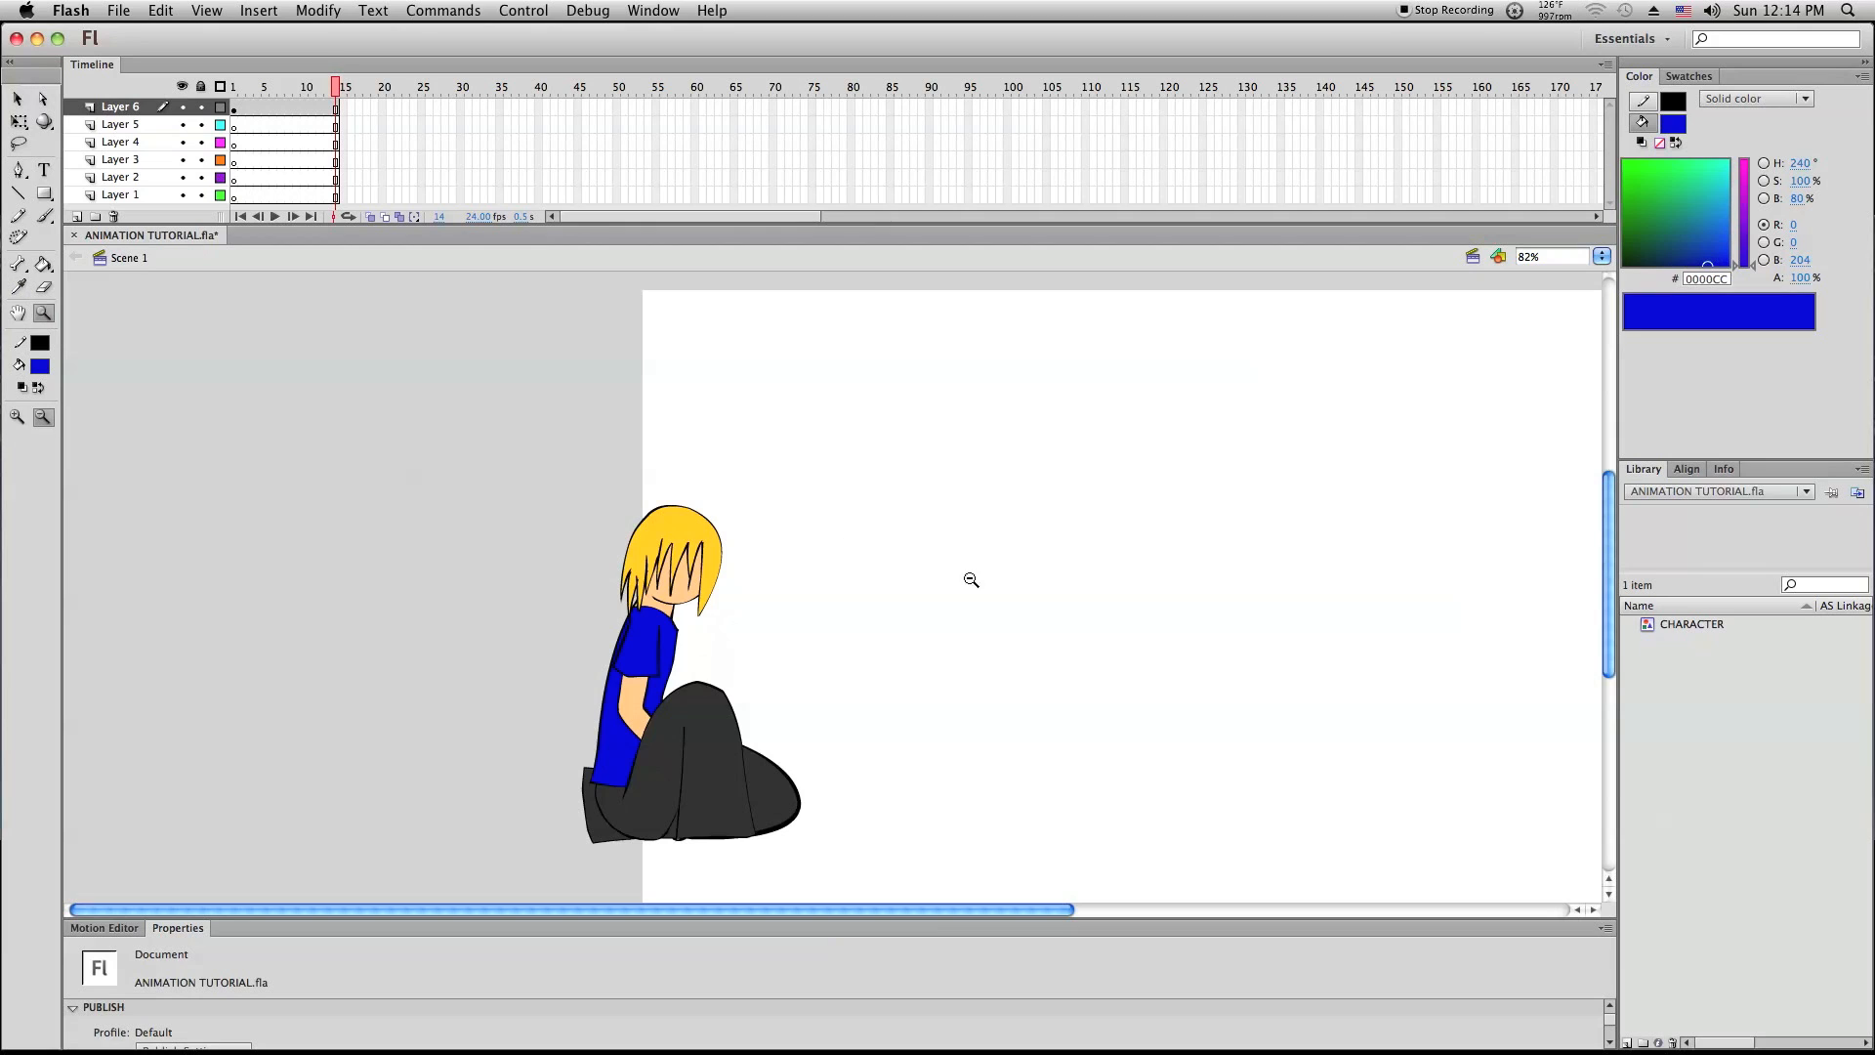
{"action": "left_click", "coordinate": [1239, 670]}
{"action": "left_click_drag", "start_coordinate": [222, 485], "coordinate": [961, 754]}
{"action": "left_click", "coordinate": [17, 99]}
{"action": "left_click_drag", "start_coordinate": [371, 606], "coordinate": [483, 686]}
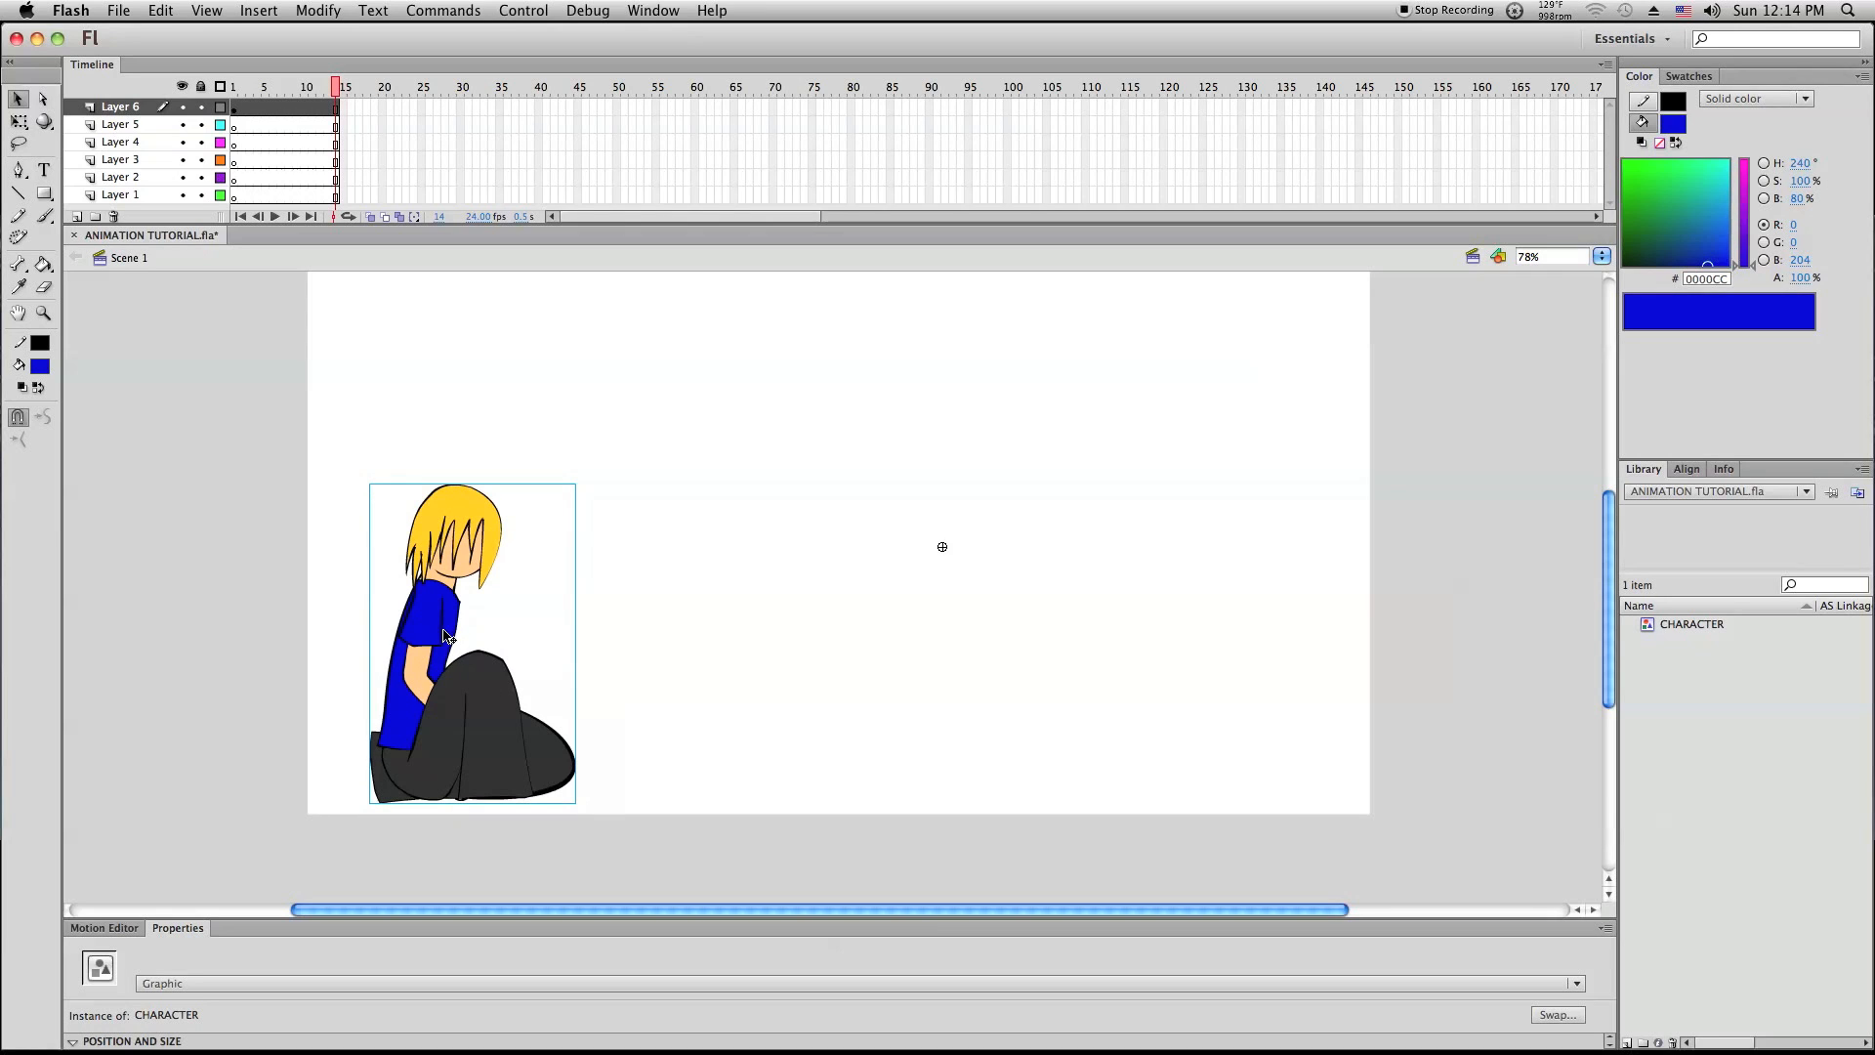
{"action": "left_click", "coordinate": [304, 461]}
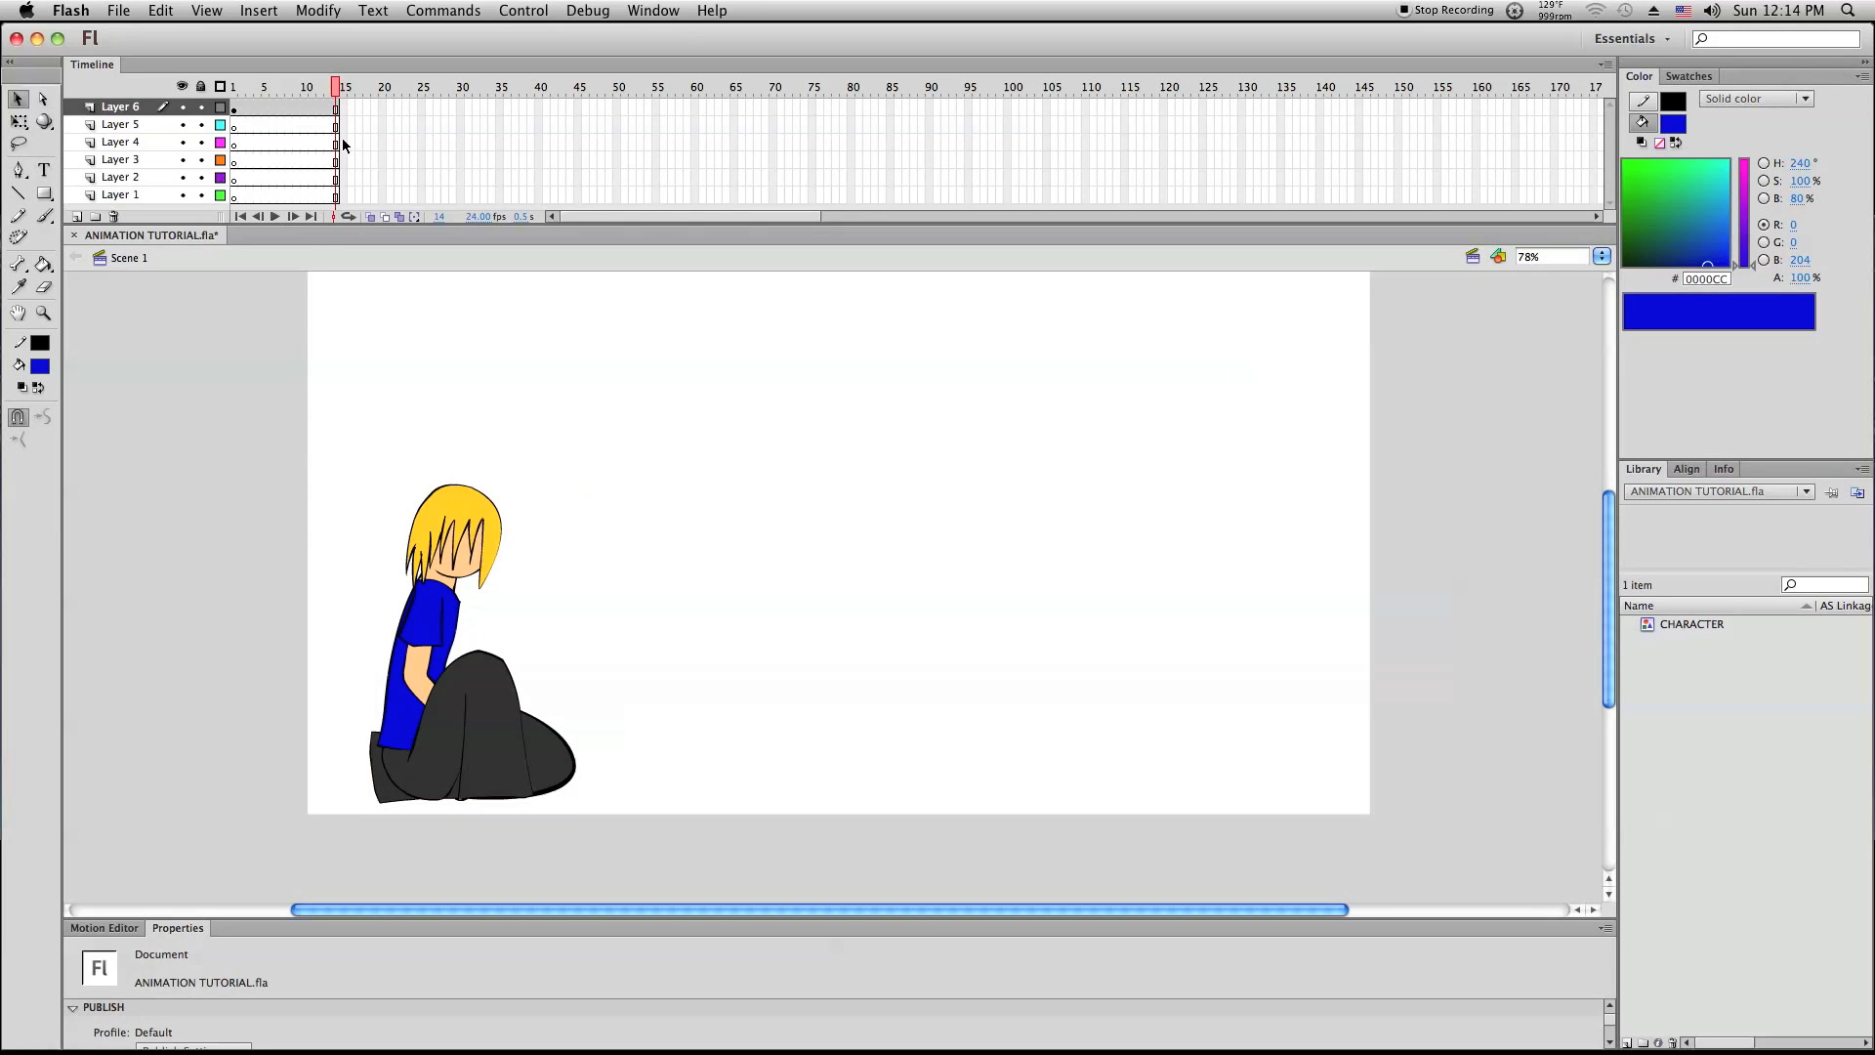
Compare frames 1 and 14 in the main scene and inside the CHARACTER symbol, ending on the scene's first frame
{"action": "left_click", "coordinate": [232, 88]}
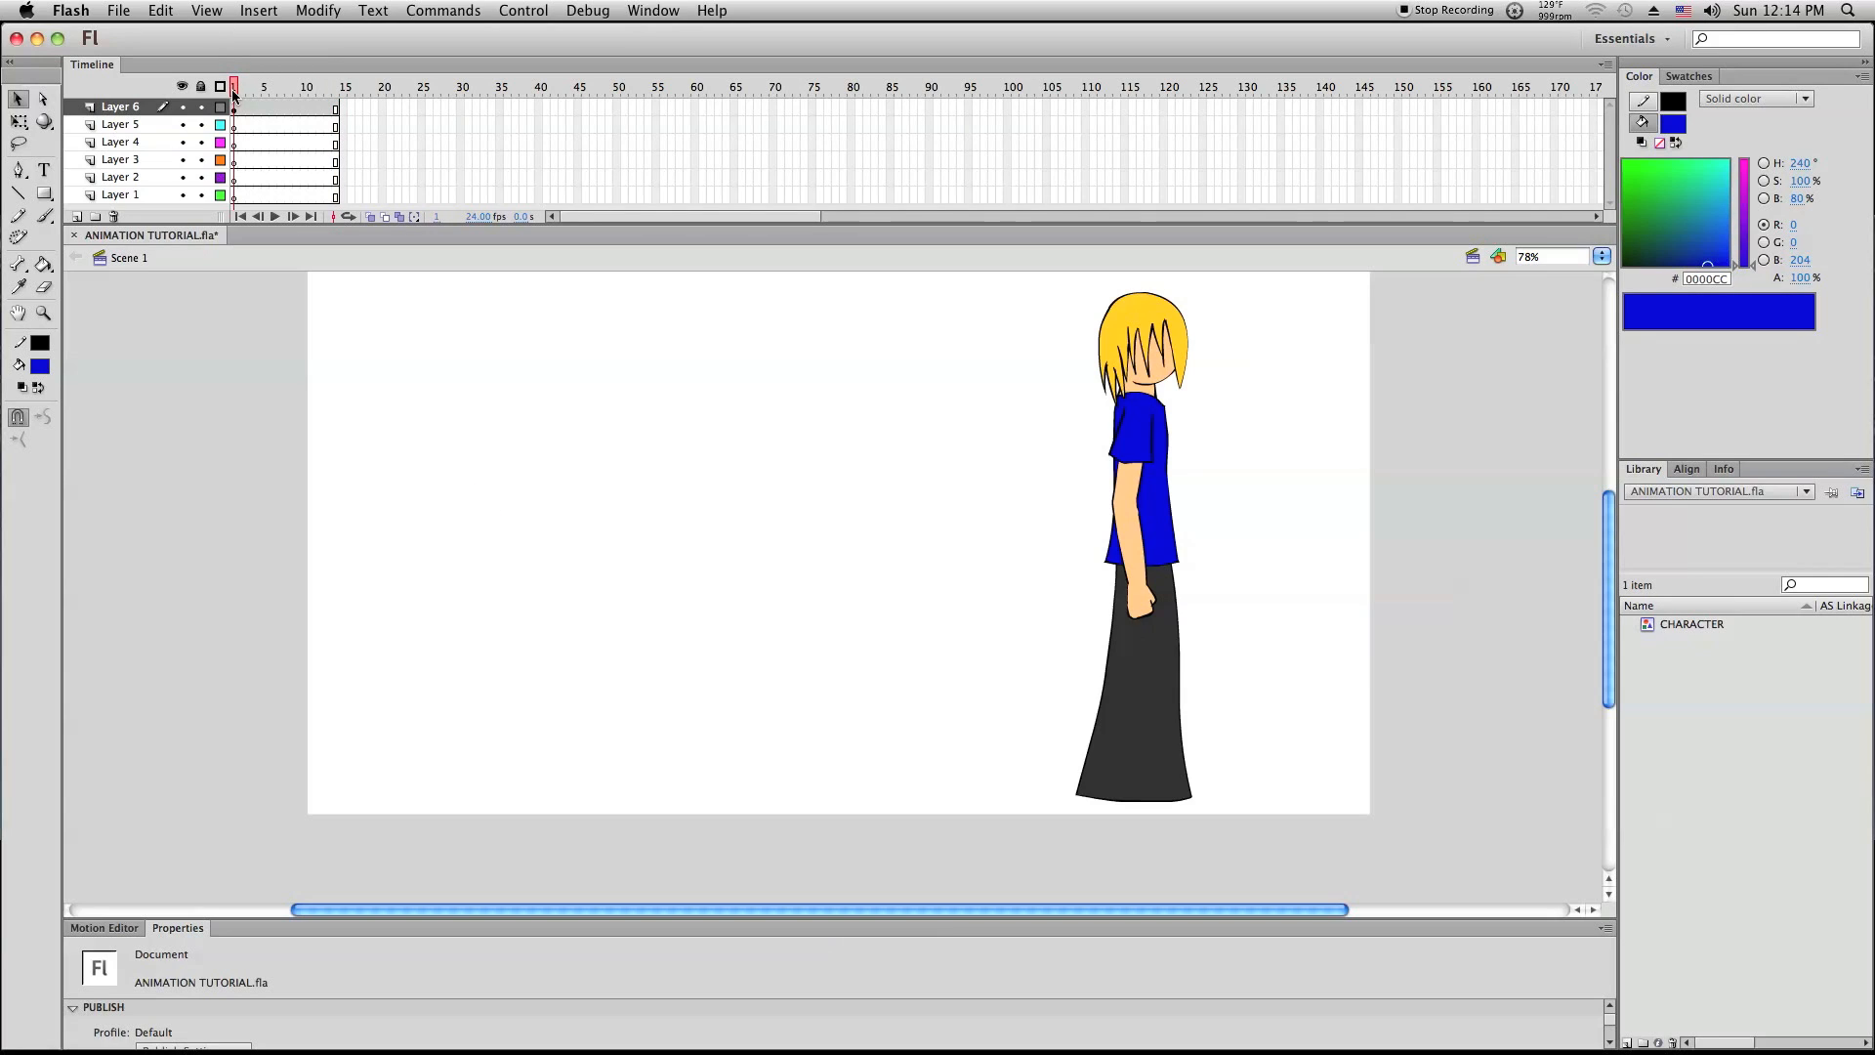
{"action": "double_click", "coordinate": [1134, 459]}
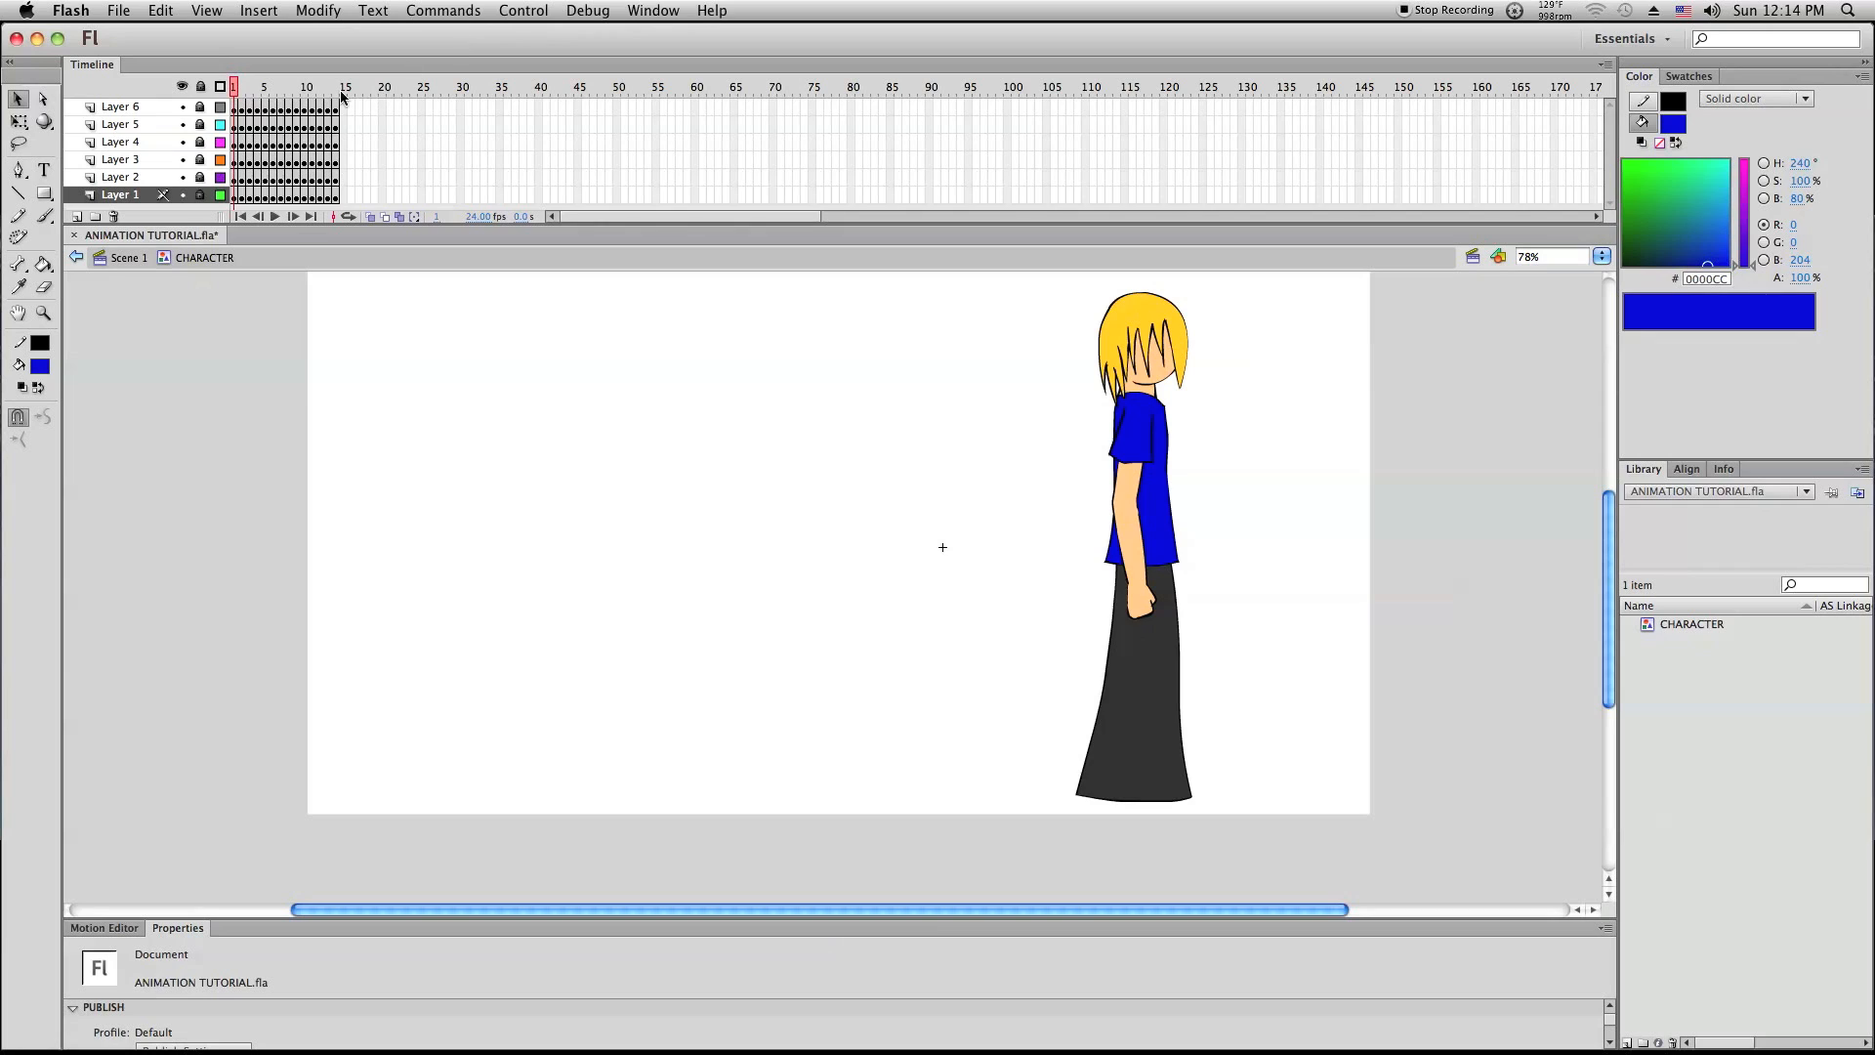
{"action": "left_click", "coordinate": [341, 92]}
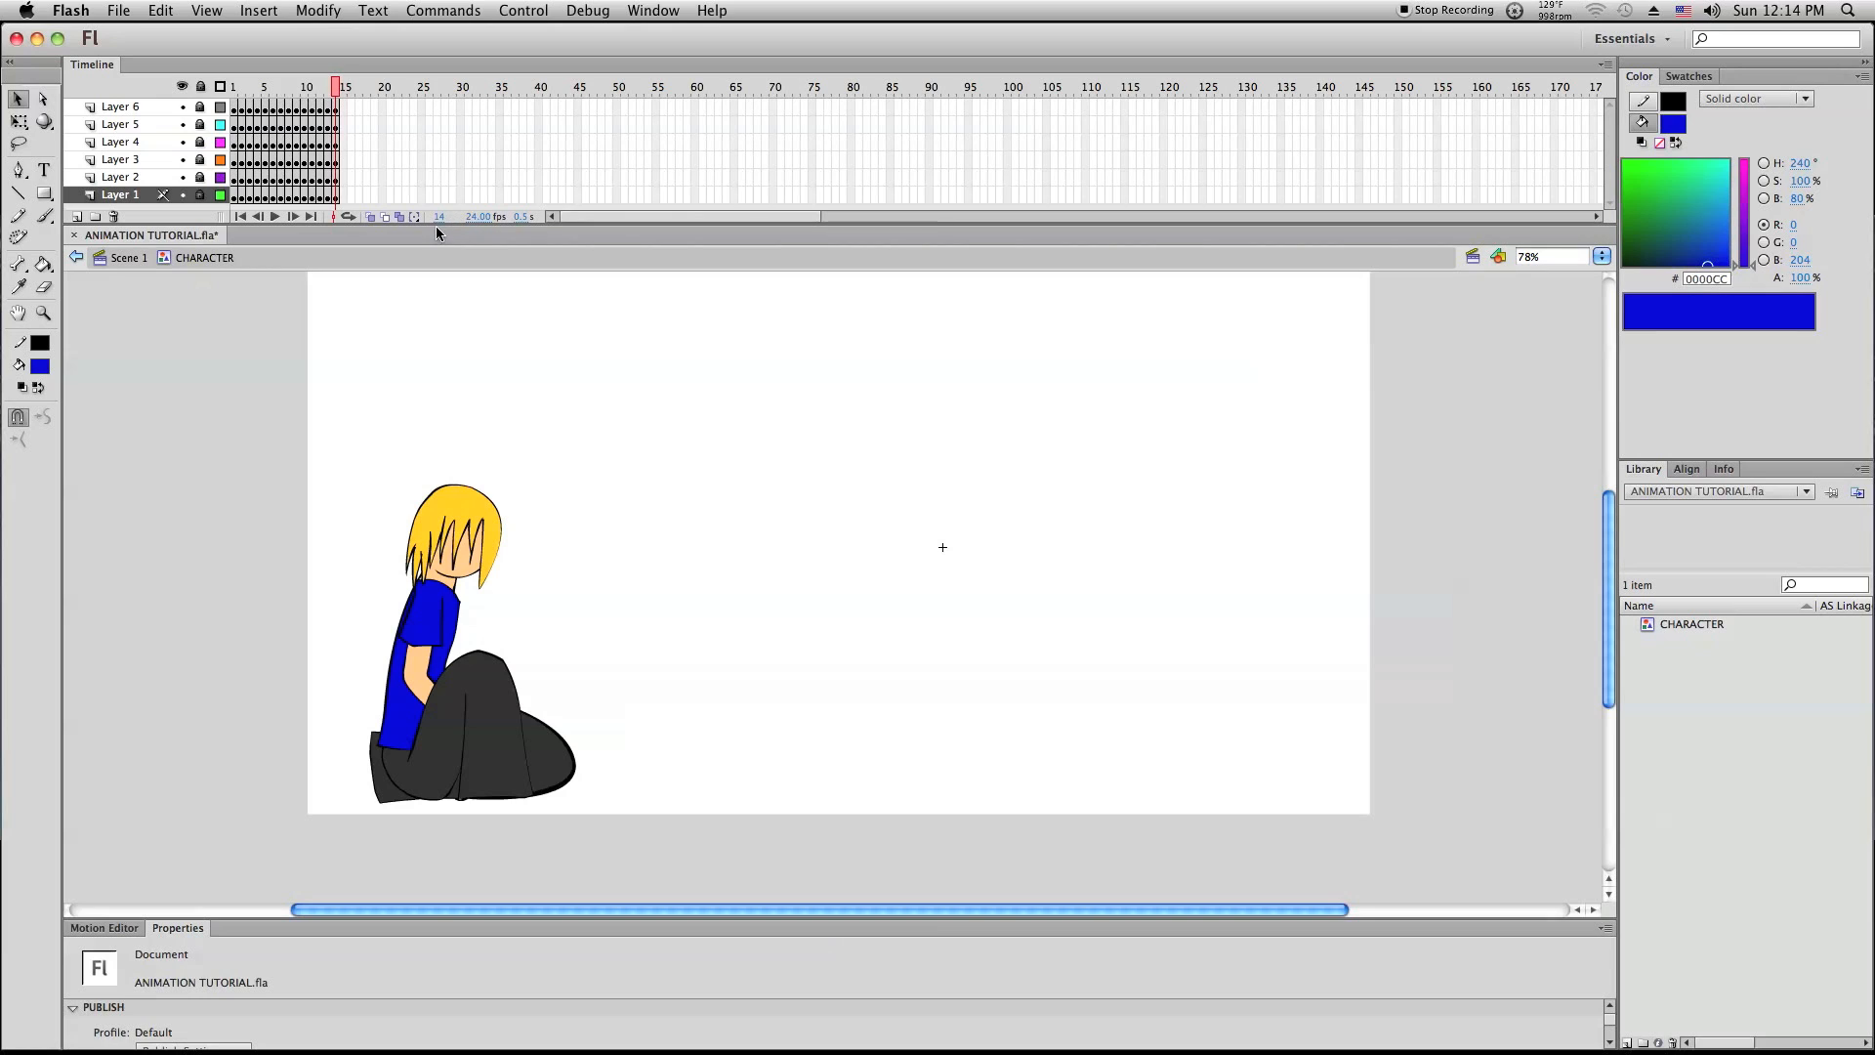
{"action": "double_click", "coordinate": [677, 541]}
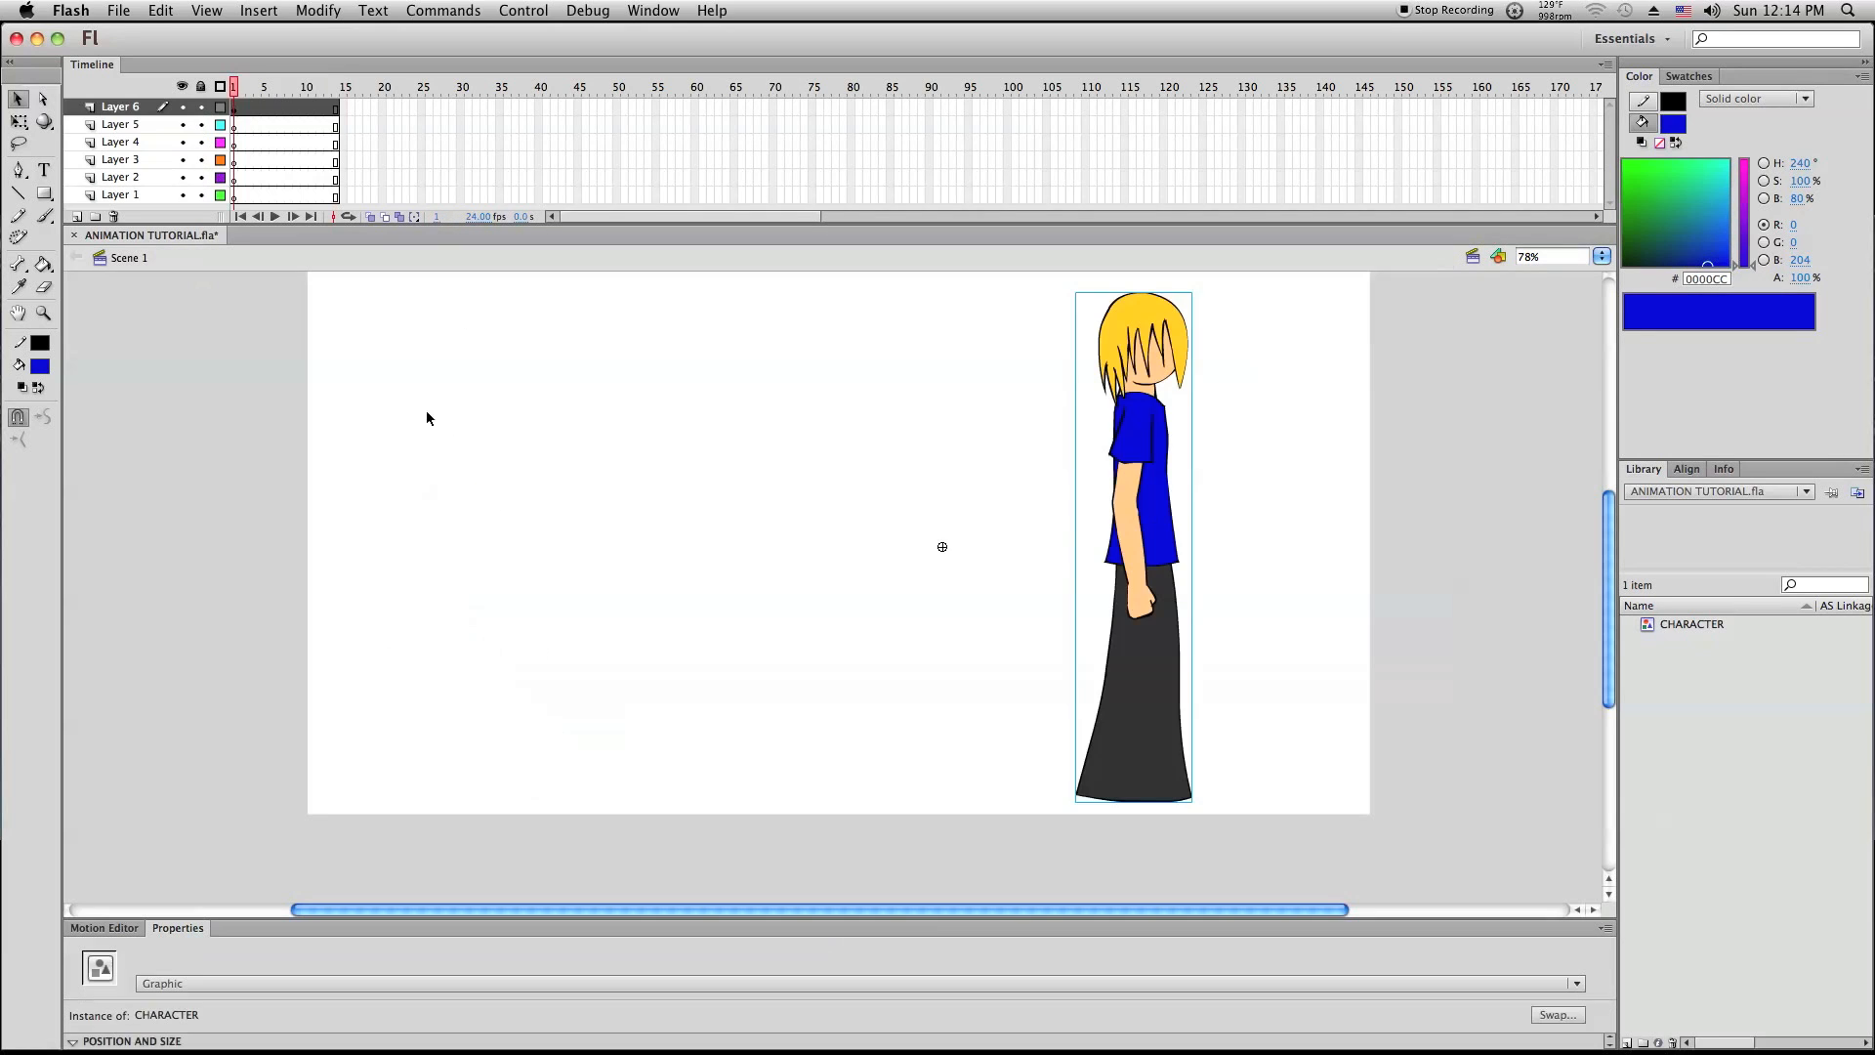
{"action": "left_click", "coordinate": [346, 94]}
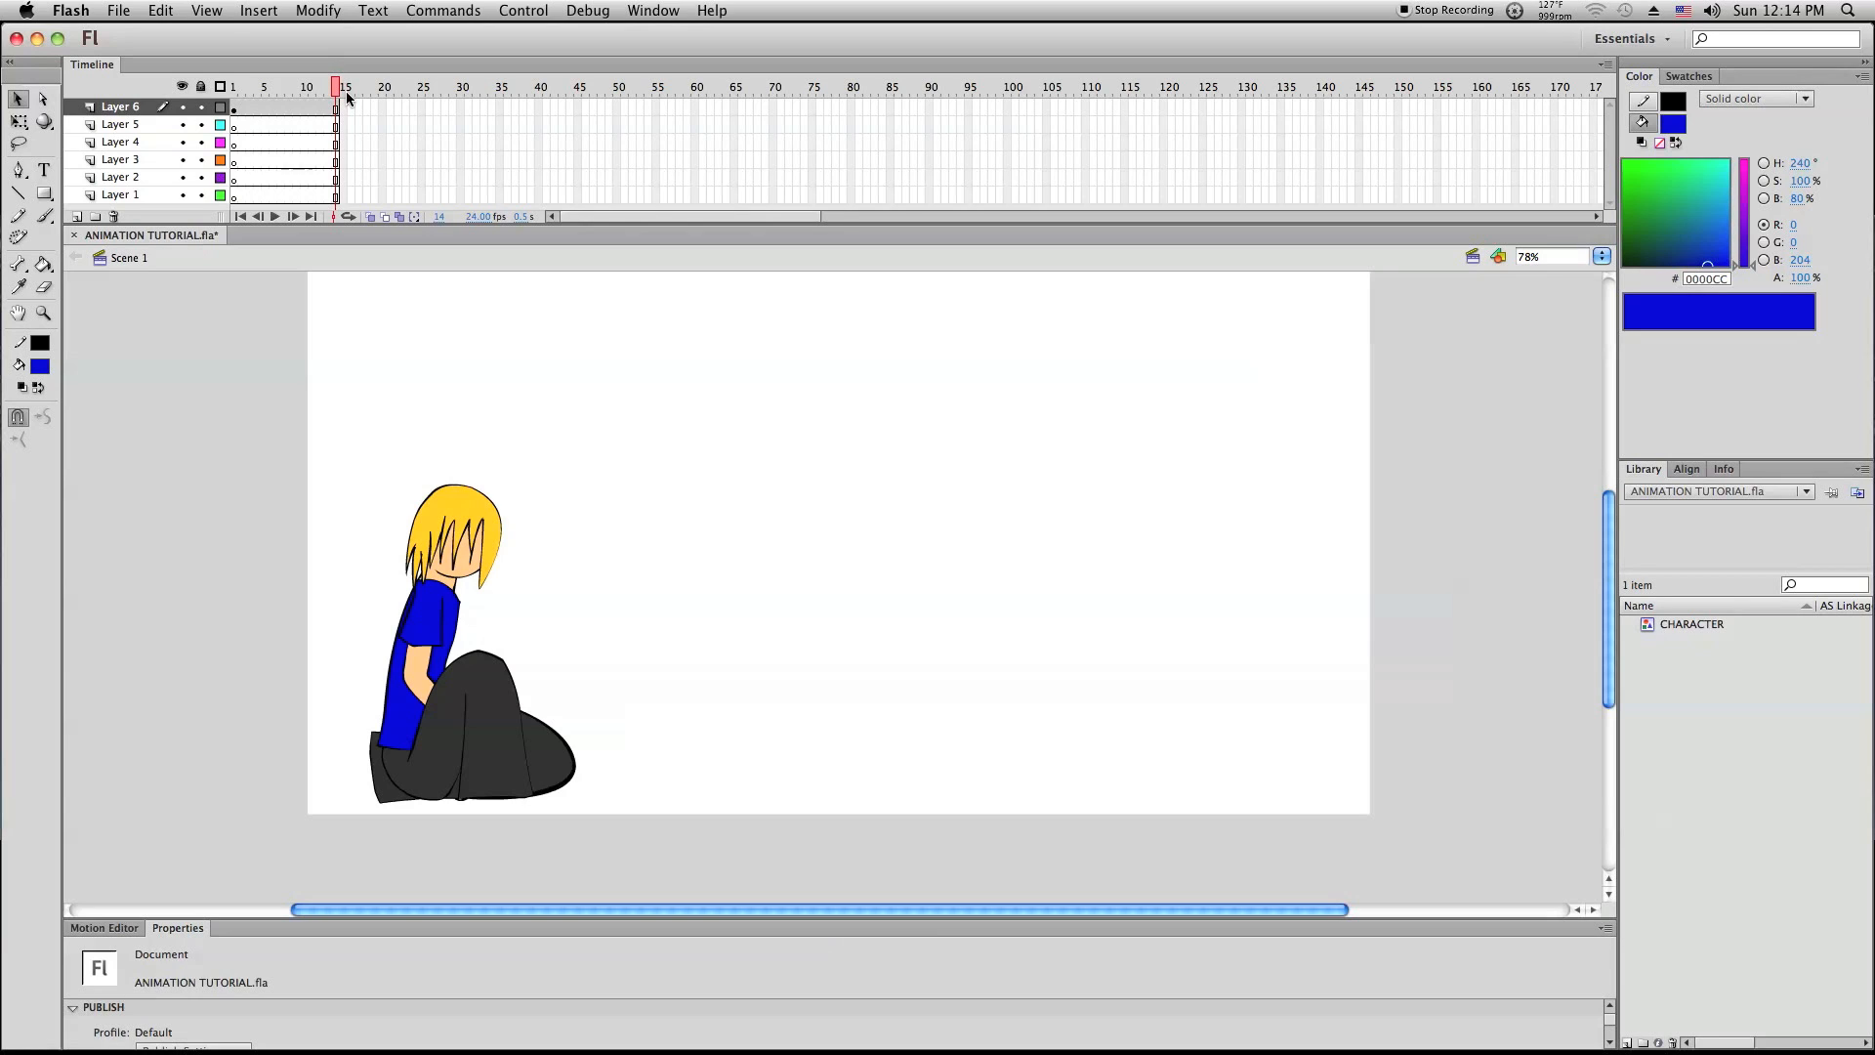
{"action": "left_click", "coordinate": [234, 86]}
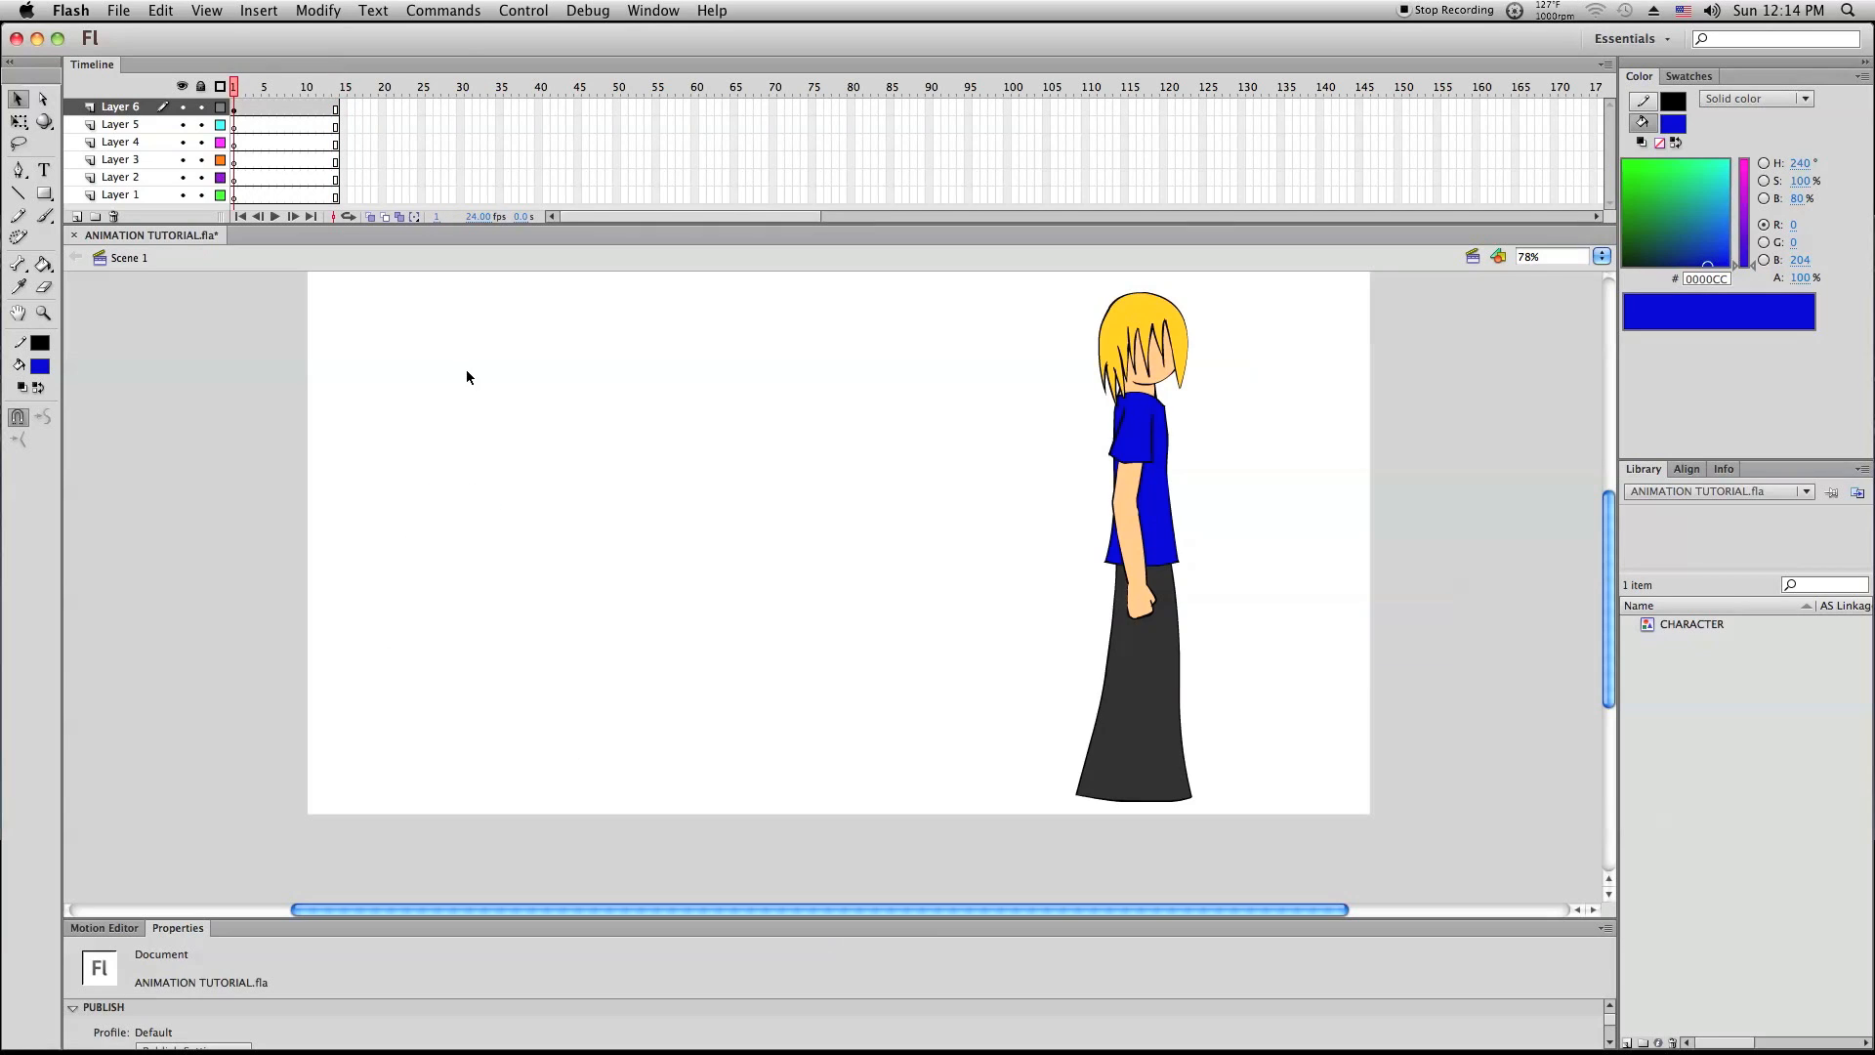
Test the scene to watch the fall animation and close the preview
{"action": "left_click", "coordinate": [524, 11]}
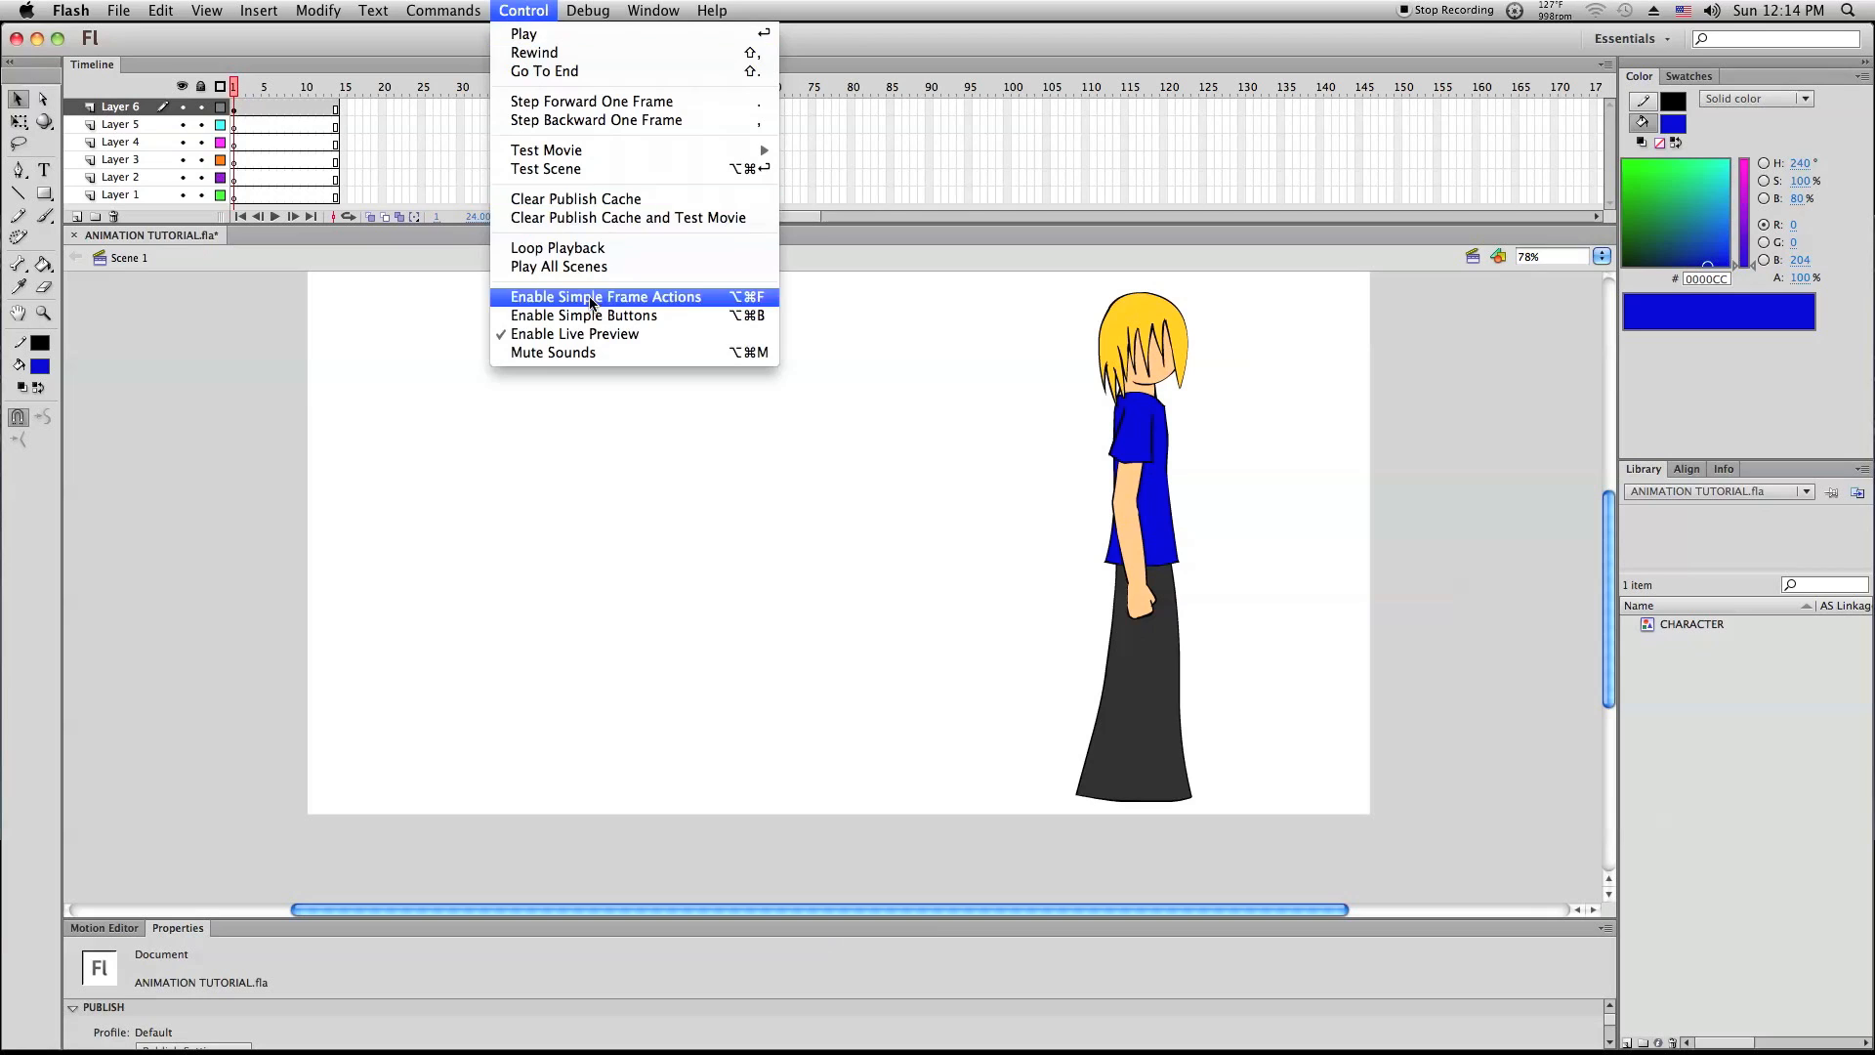
{"action": "left_click", "coordinate": [537, 173]}
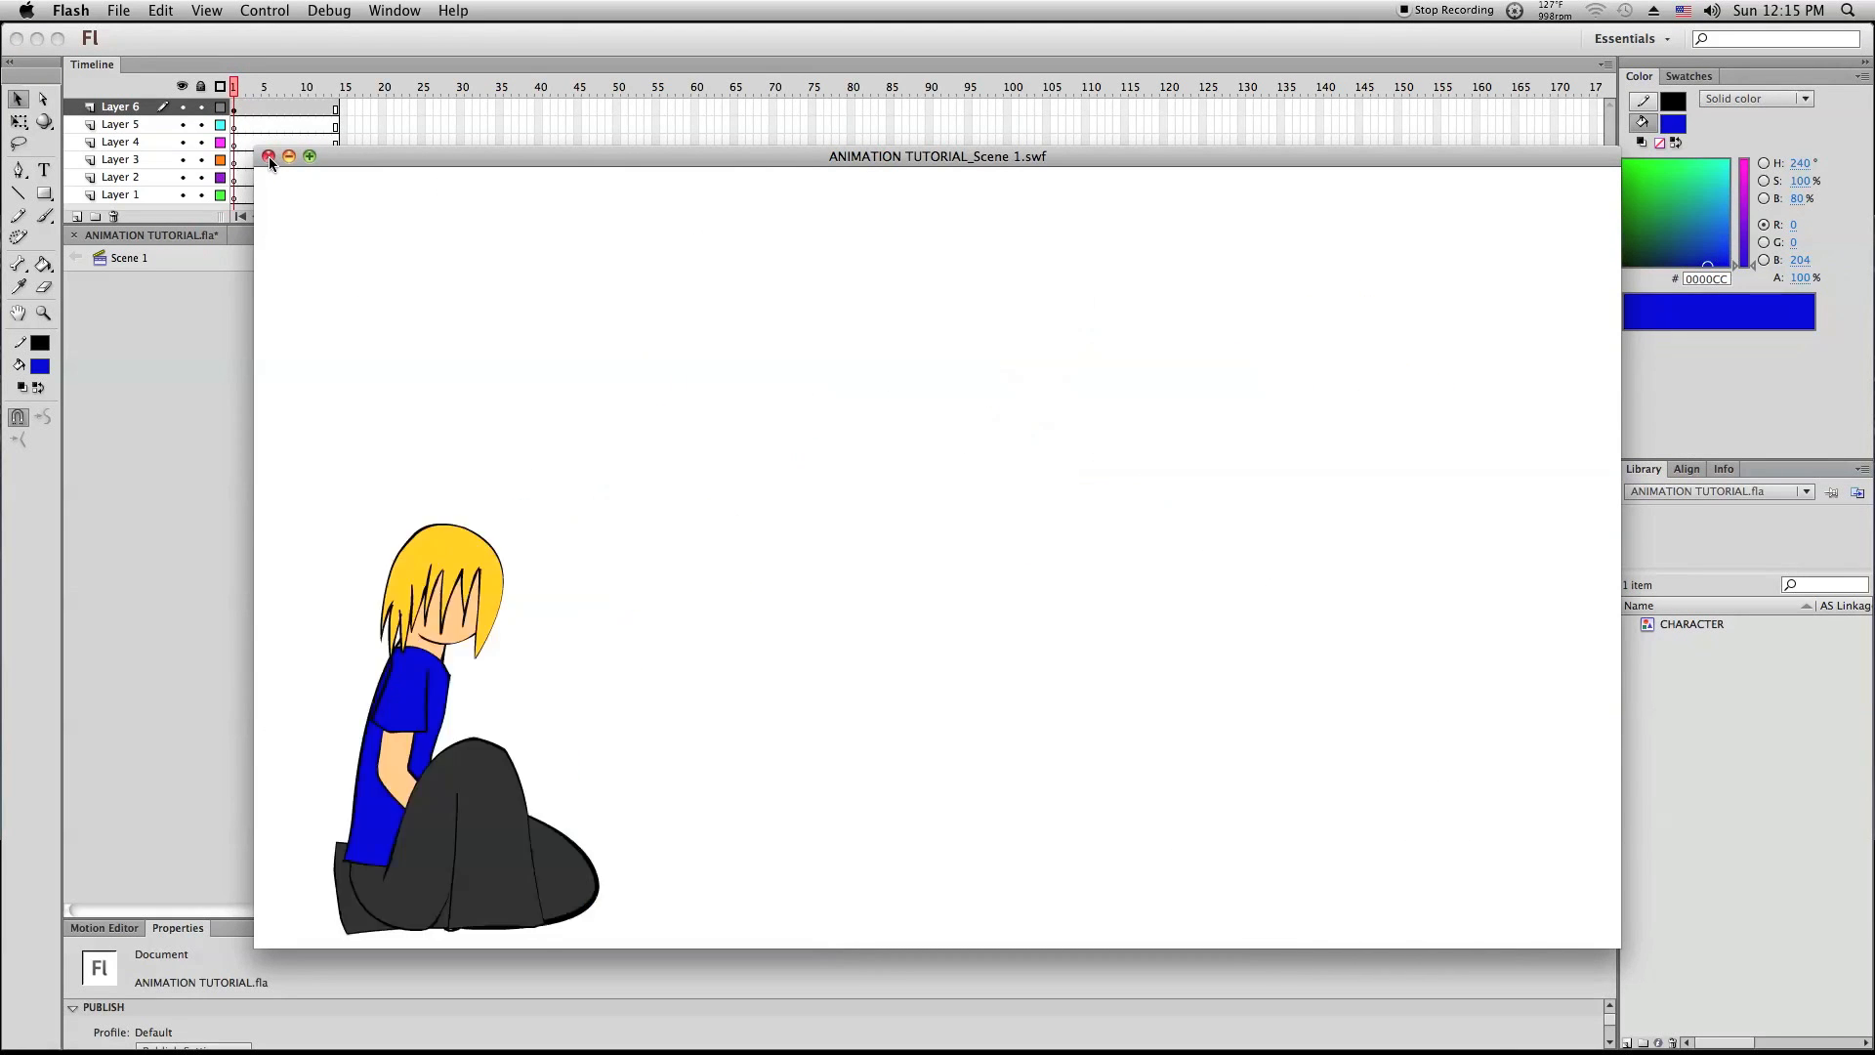
{"action": "left_click", "coordinate": [267, 156]}
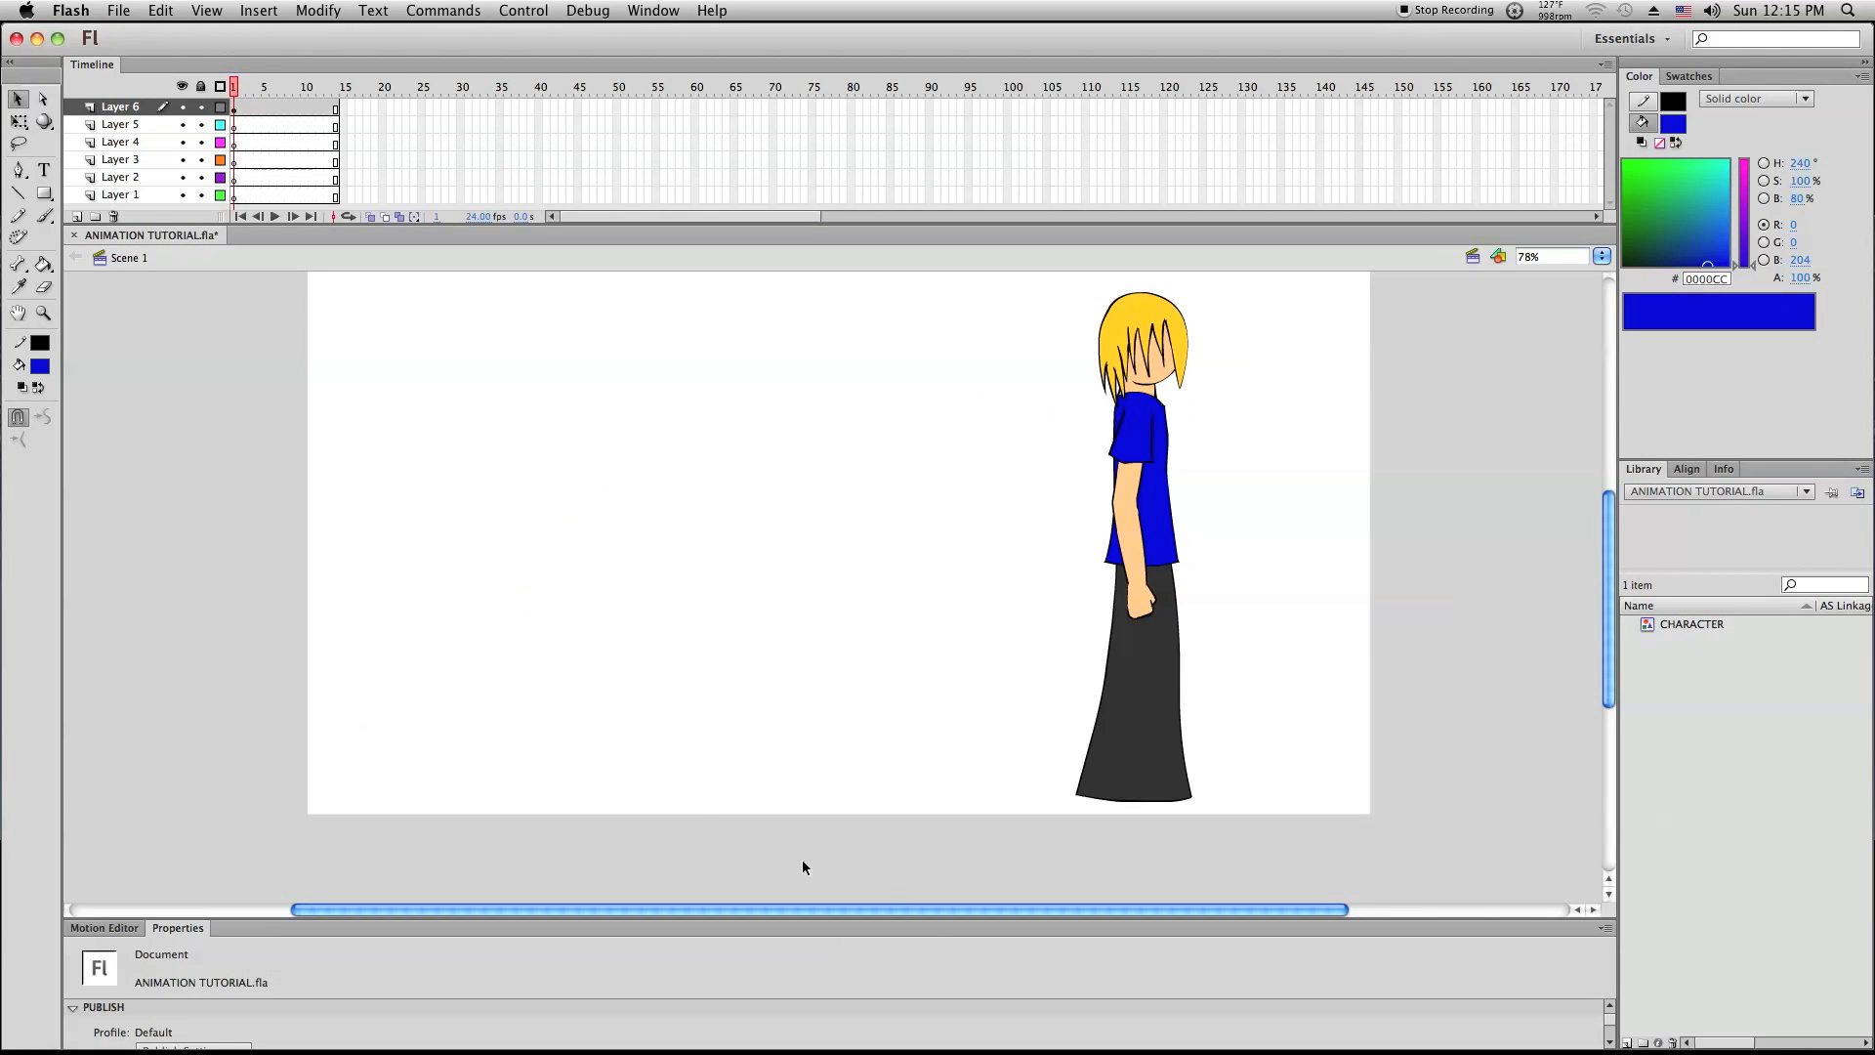
Set the document's frame rate to 14 fps
{"action": "left_click_drag", "start_coordinate": [1095, 914], "coordinate": [1091, 715]}
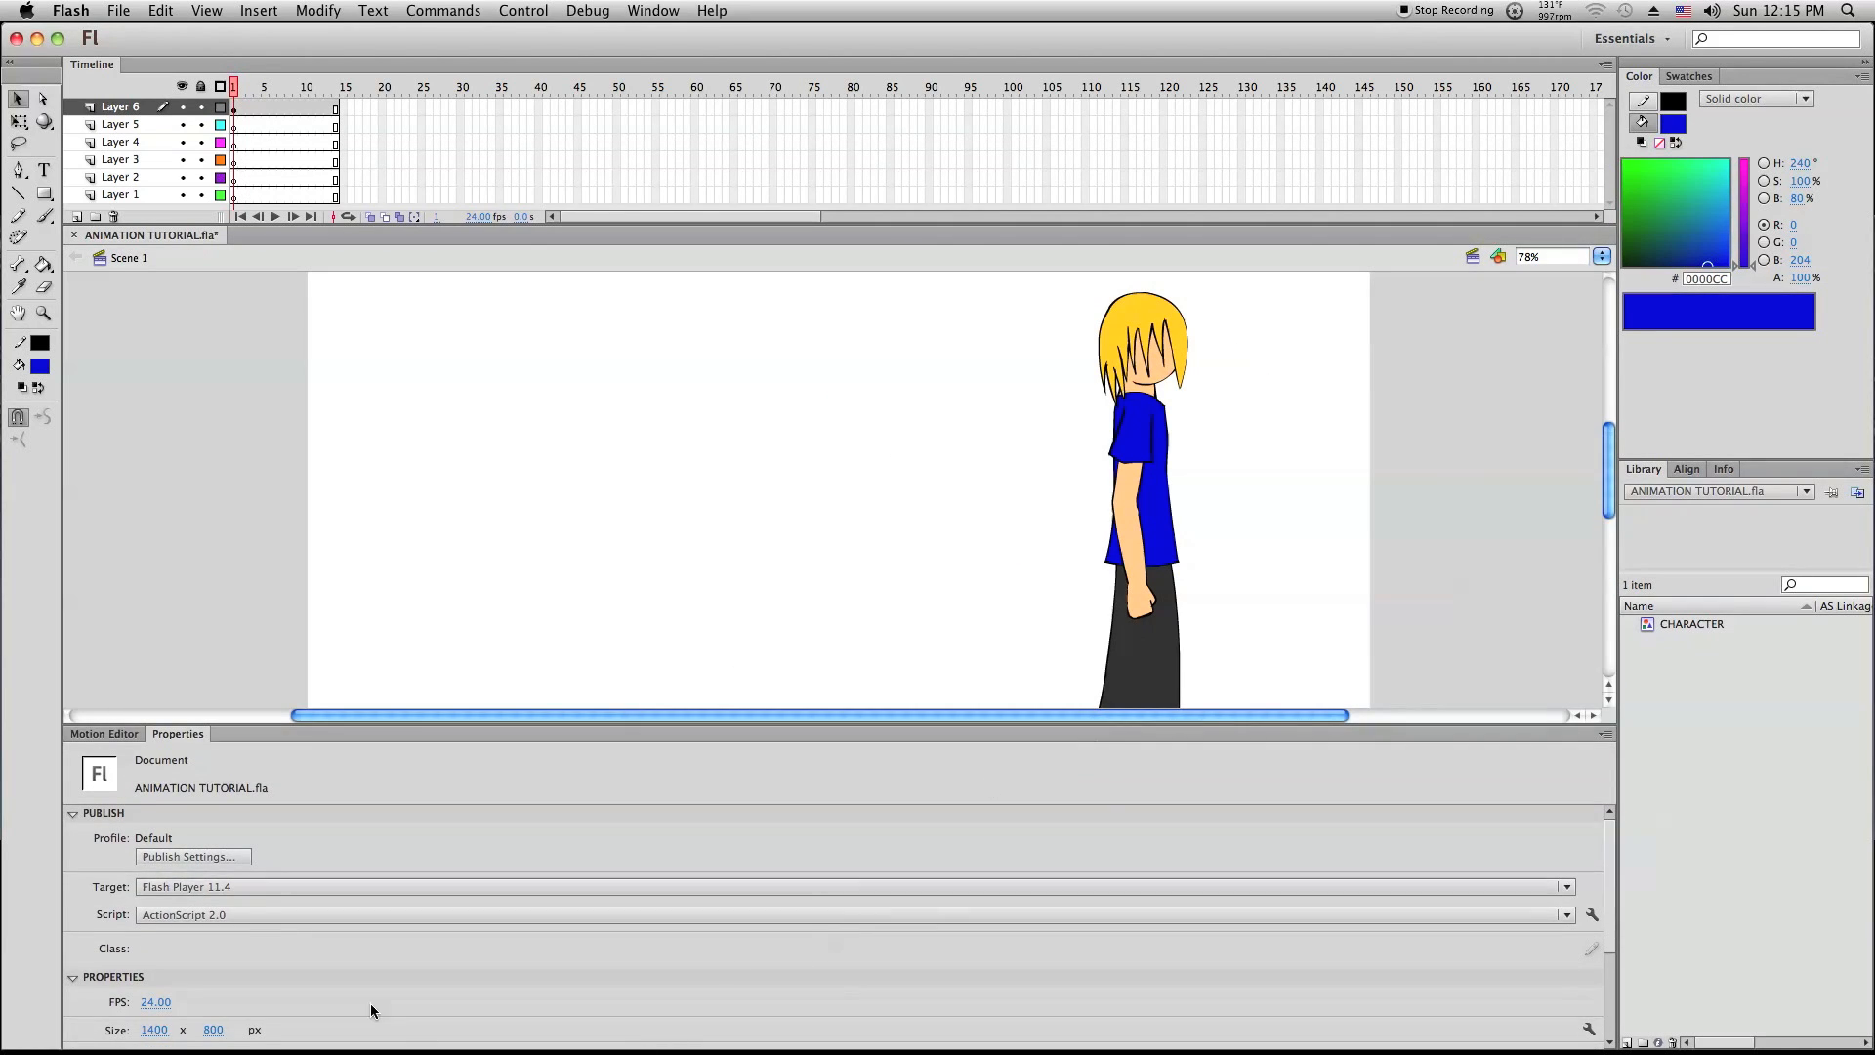
{"action": "scroll", "coordinate": [371, 1004], "scroll_direction": "down", "scroll_amount": 3}
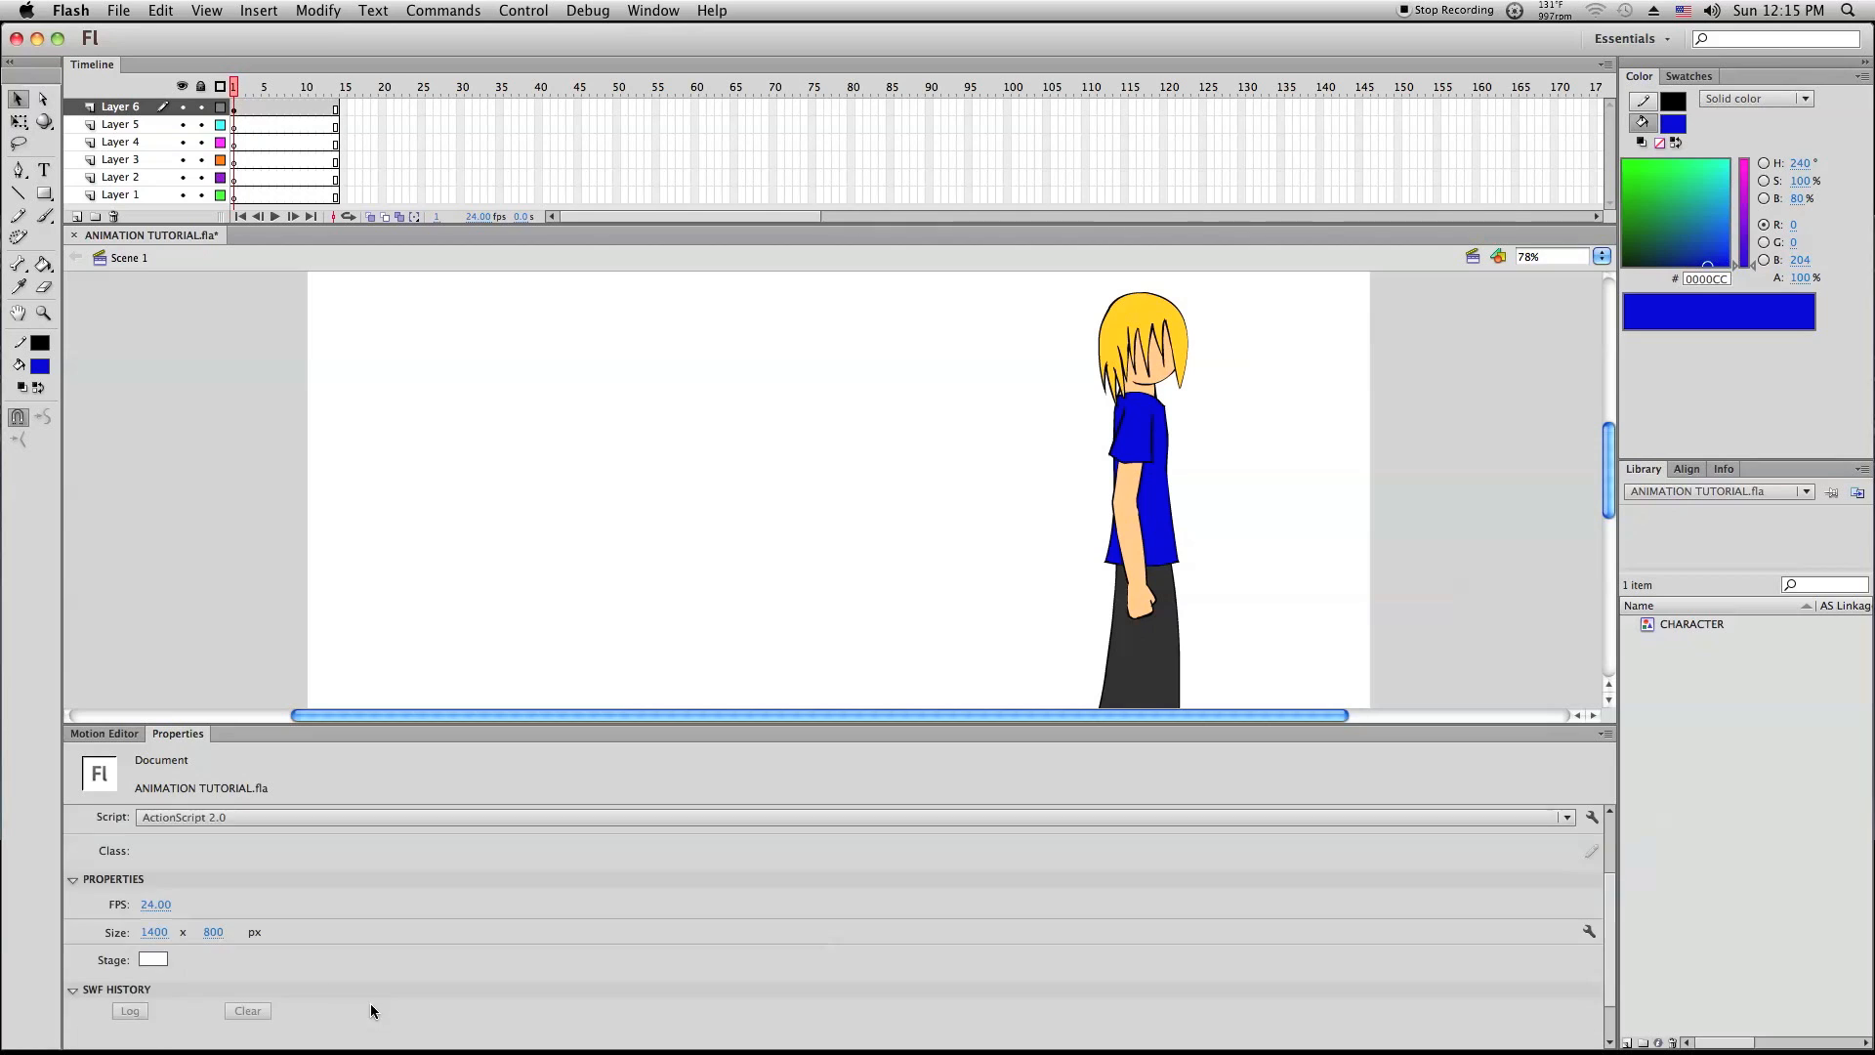
{"action": "left_click", "coordinate": [150, 908]}
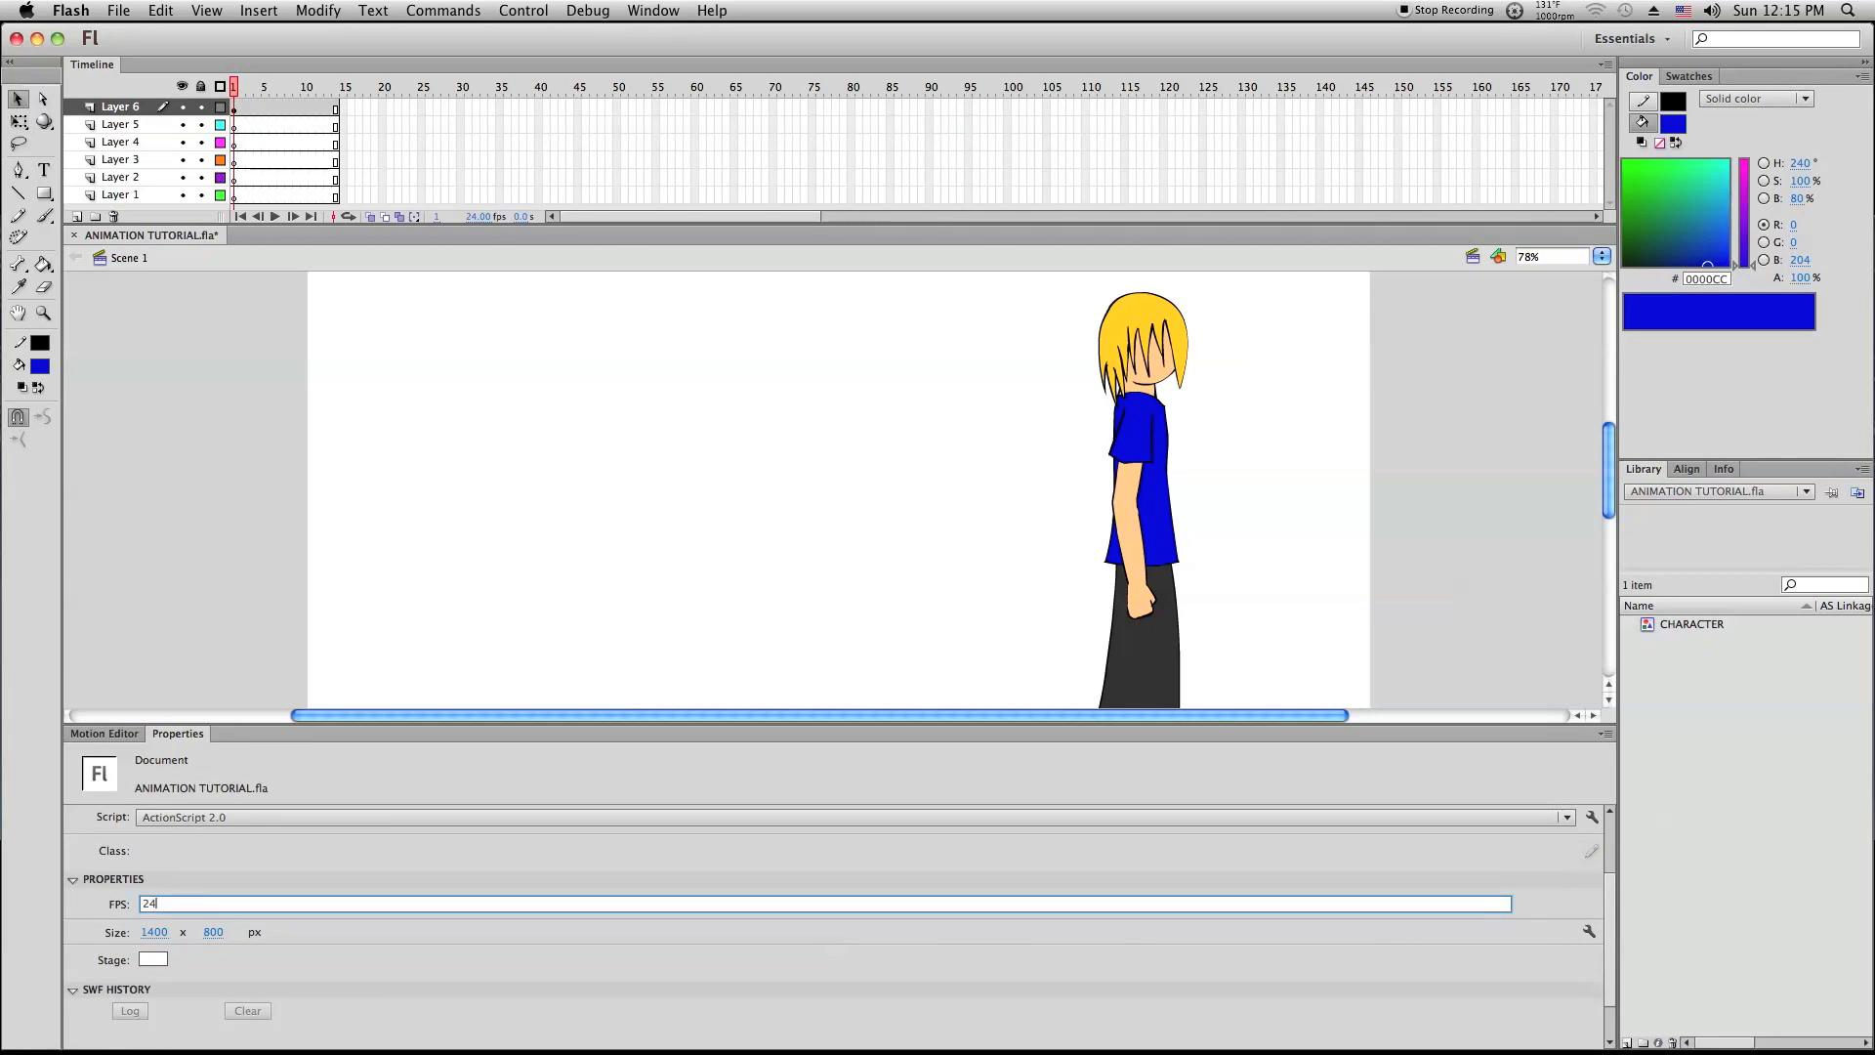
{"action": "key", "text": "Return"}
{"action": "key", "text": "Return"}
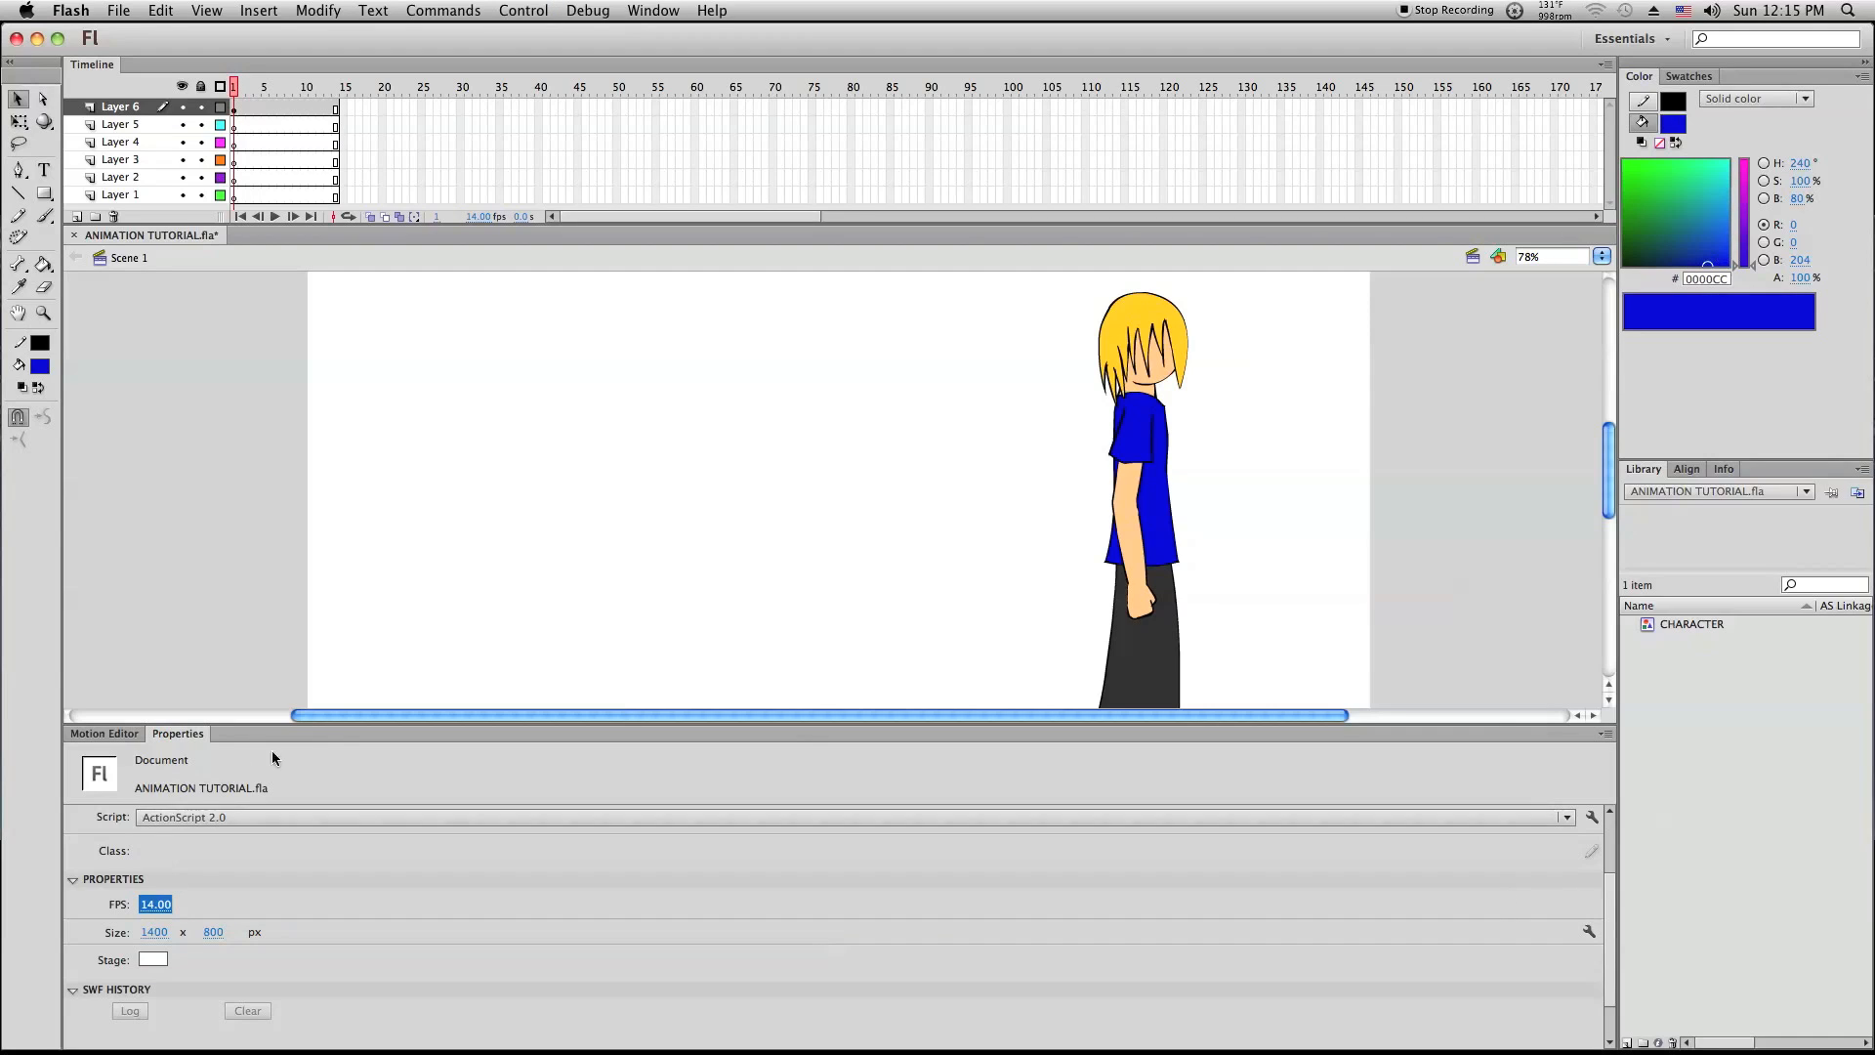
{"action": "left_click_drag", "start_coordinate": [389, 724], "coordinate": [410, 921]}
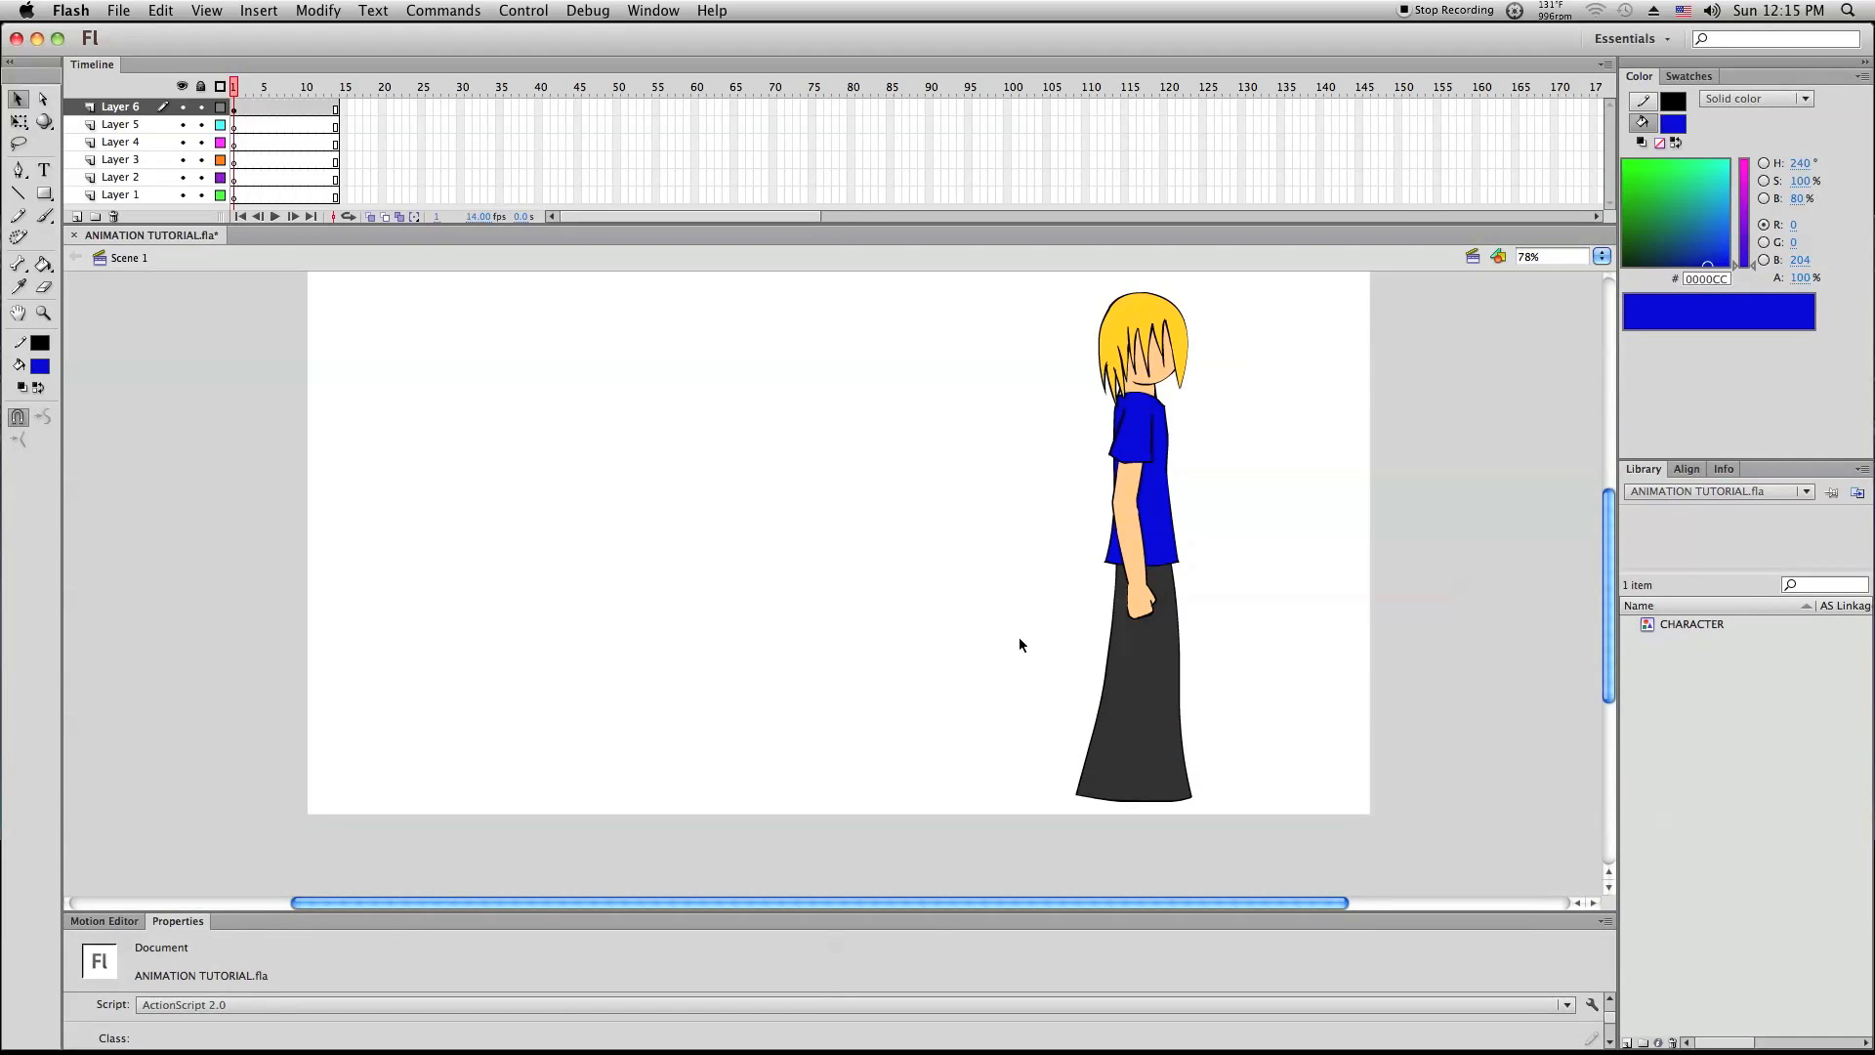
Check frame 14, return to frame 1, test the scene at 14 fps and close the preview
{"action": "left_click", "coordinate": [335, 86]}
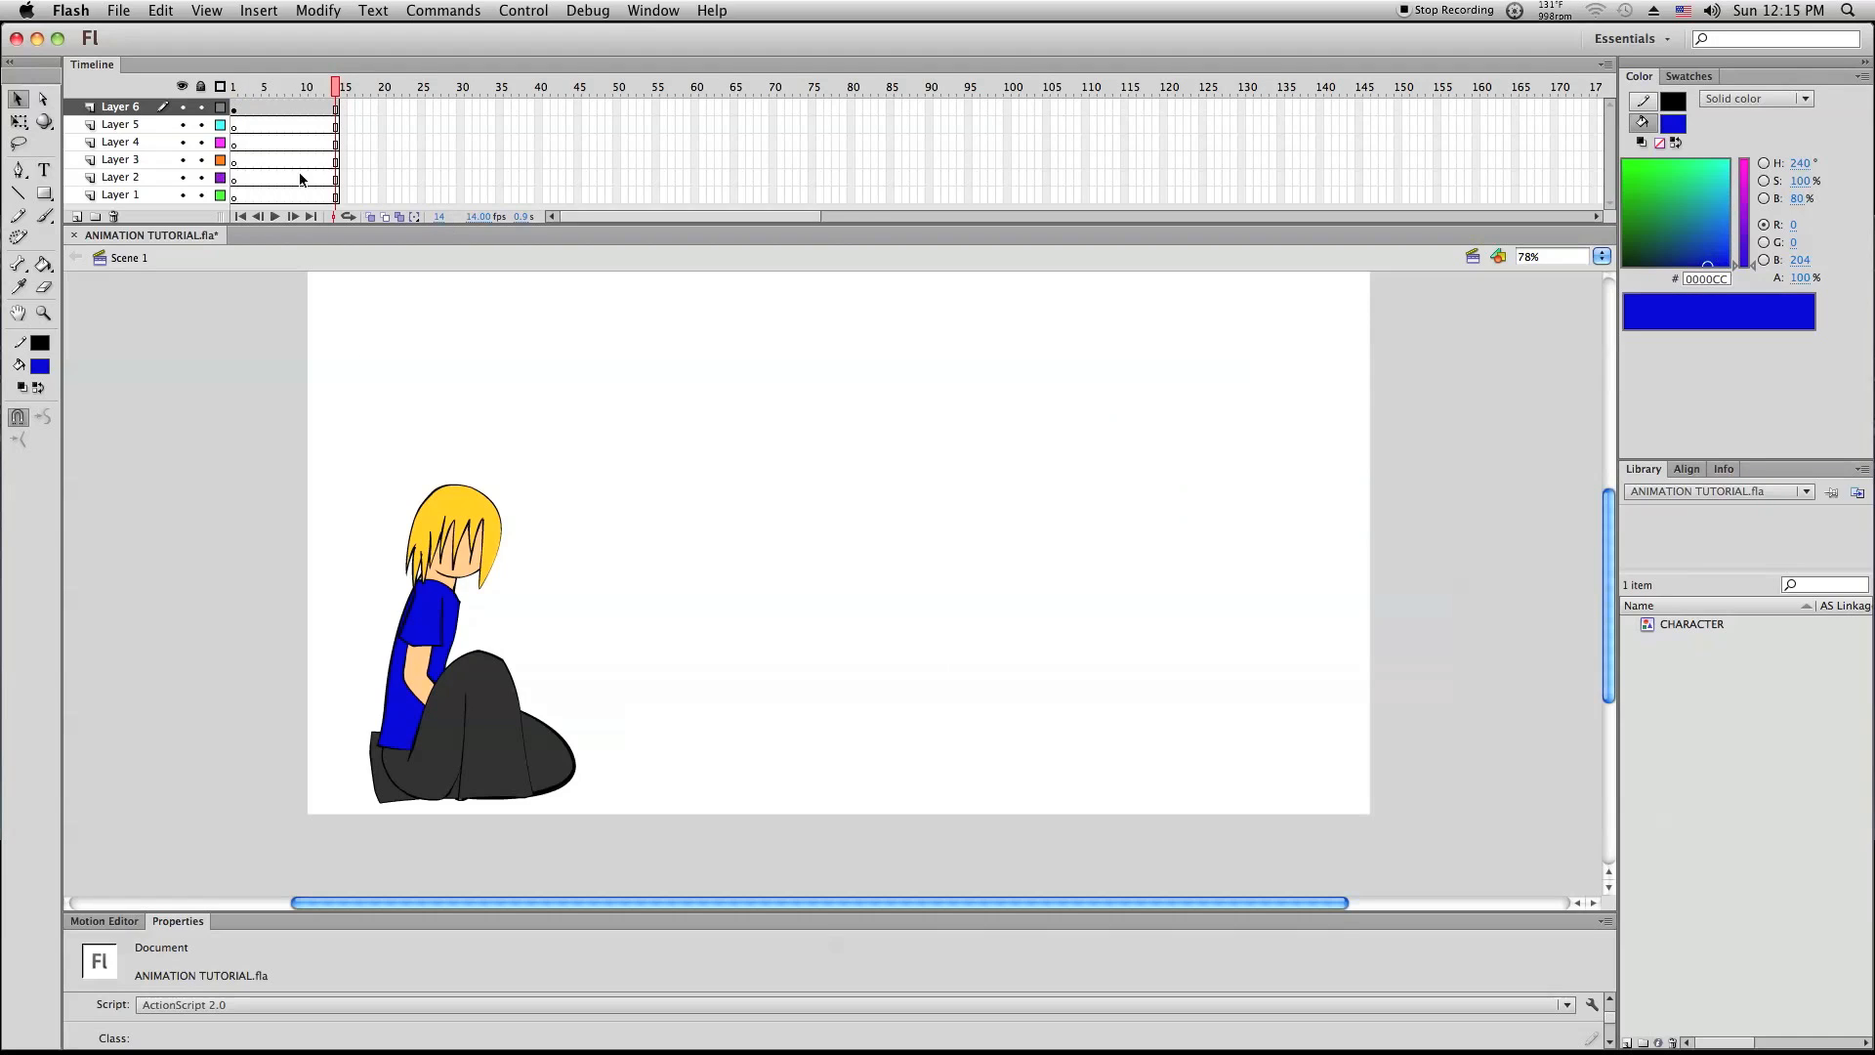
{"action": "left_click", "coordinate": [233, 87]}
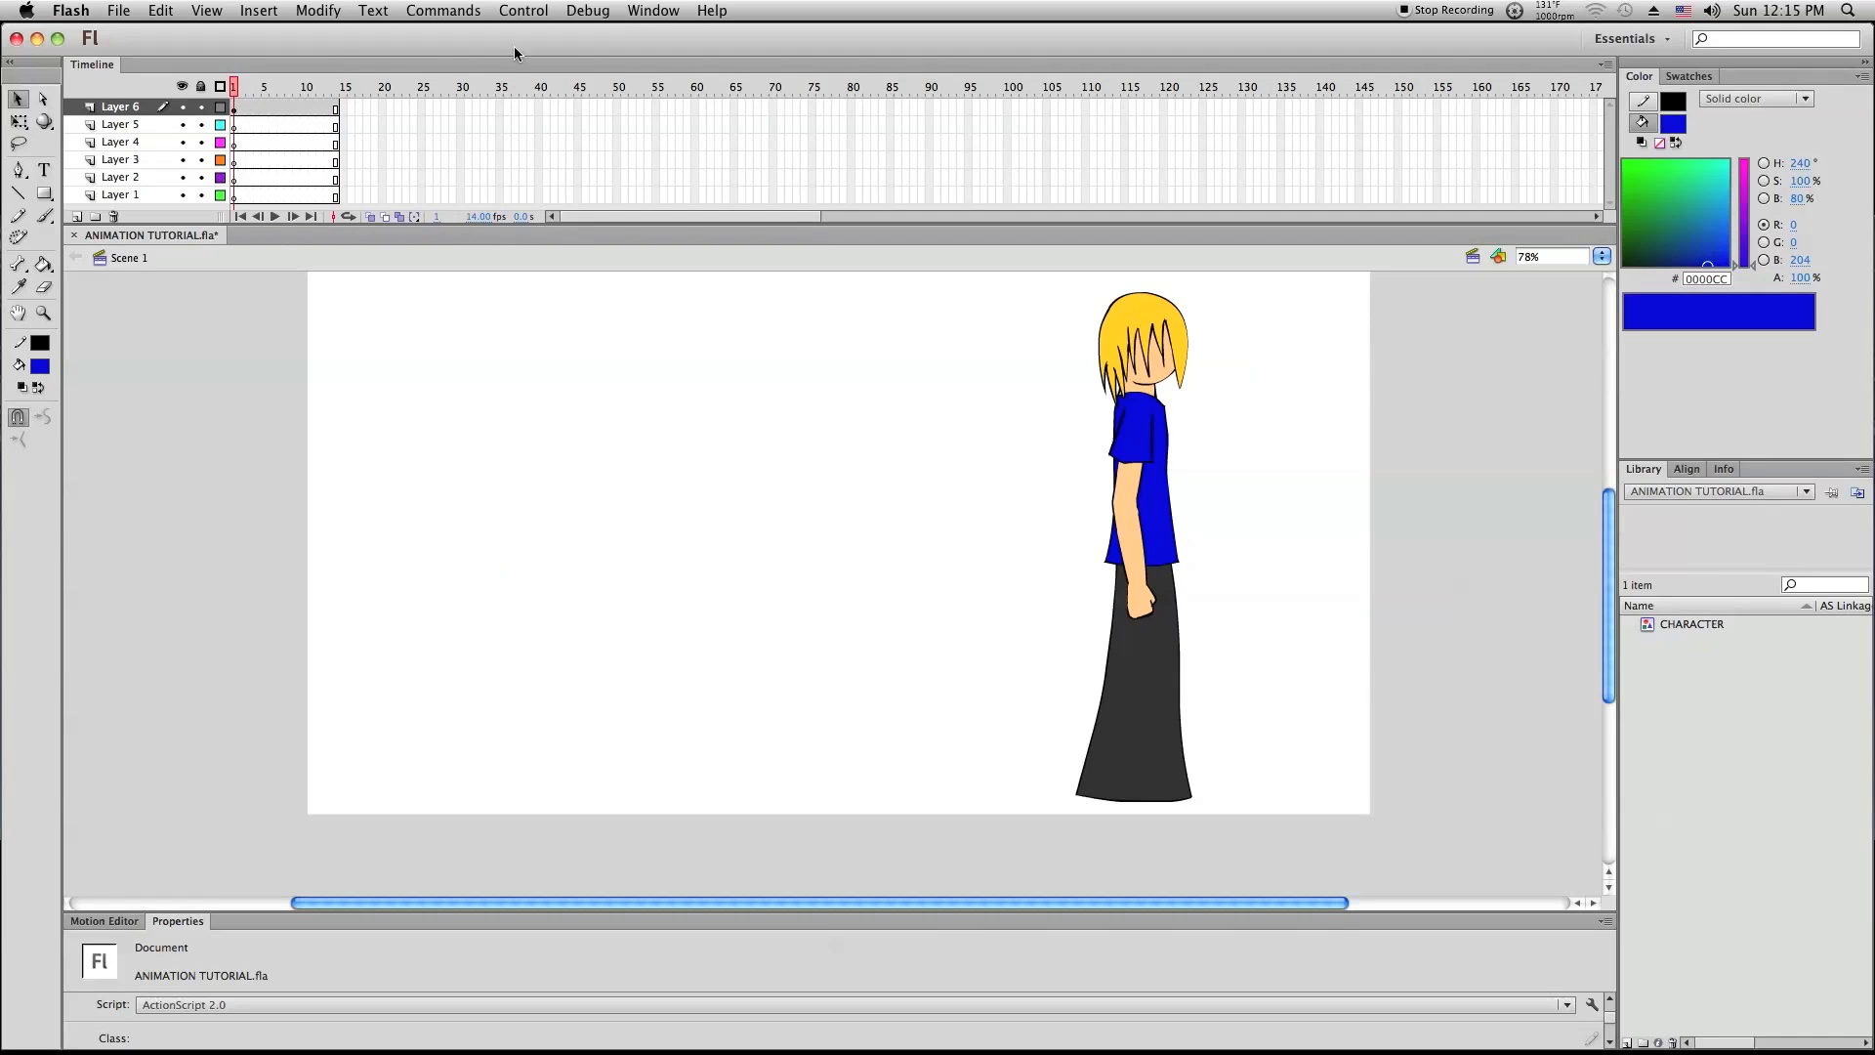
{"action": "left_click", "coordinate": [523, 11]}
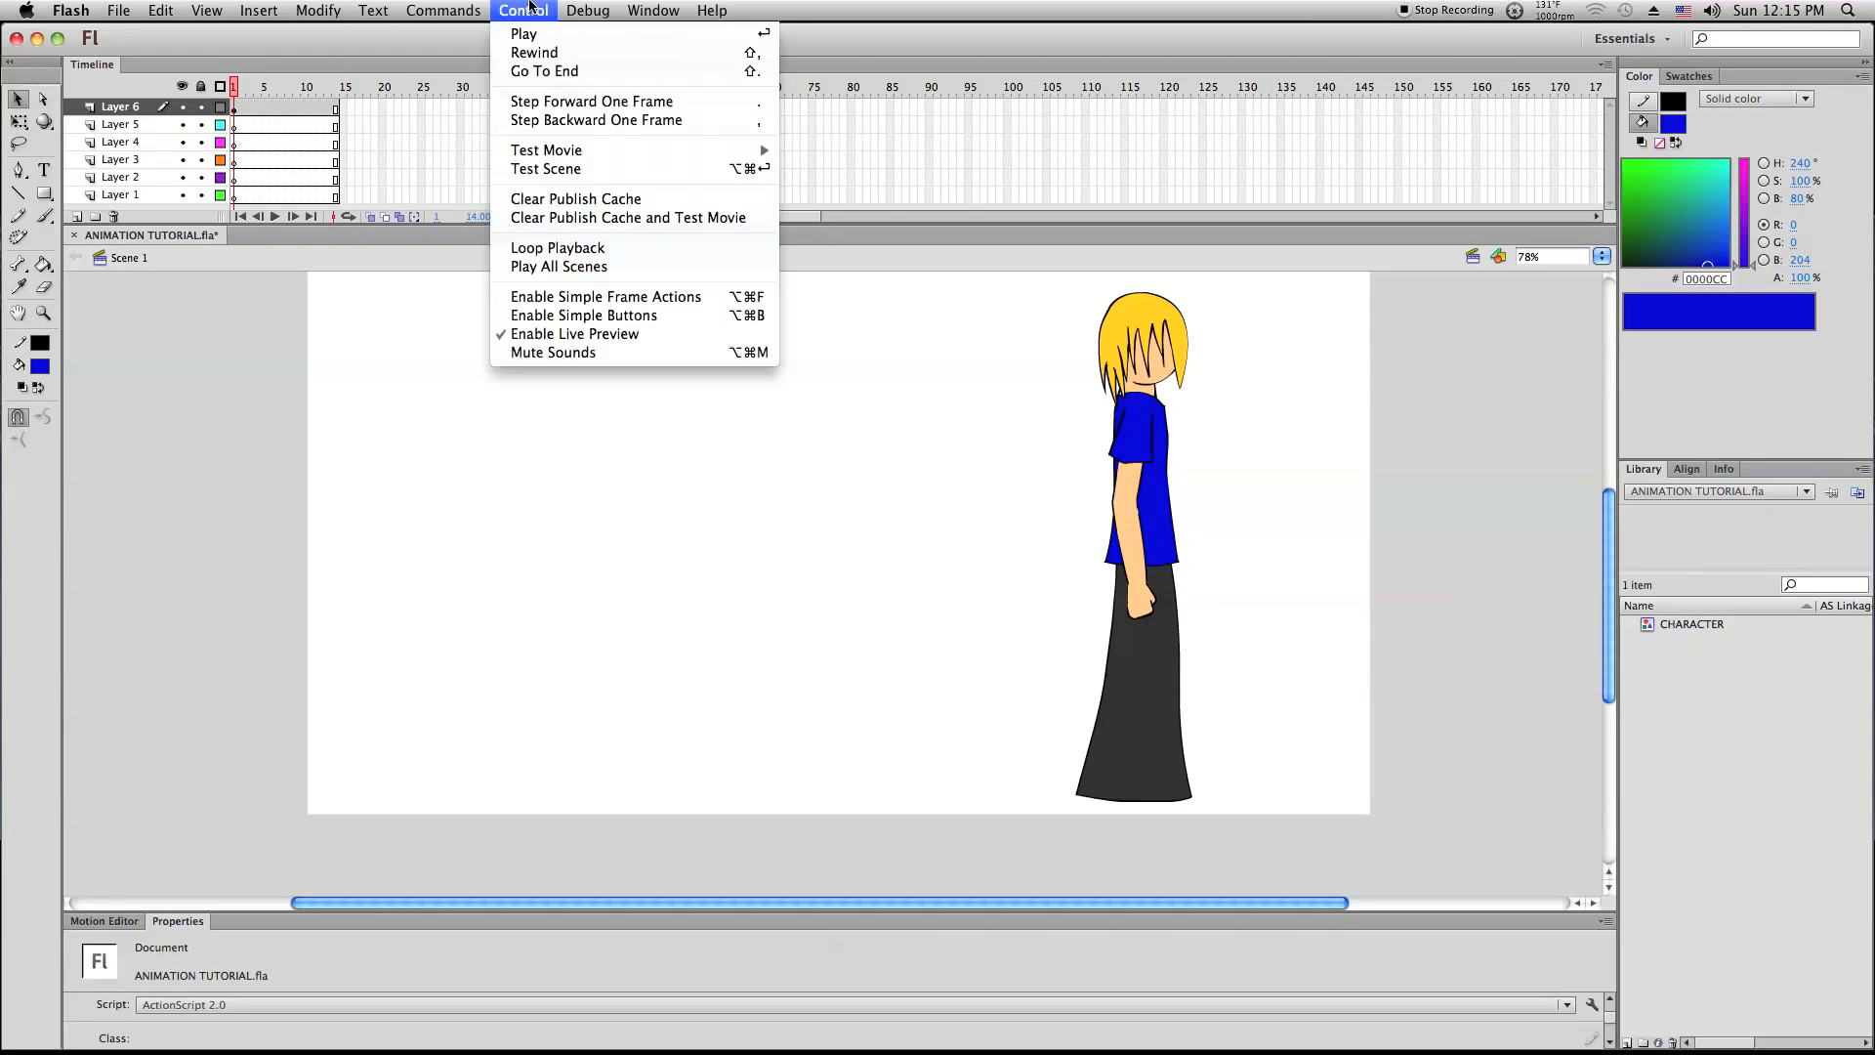
{"action": "left_click", "coordinate": [595, 174]}
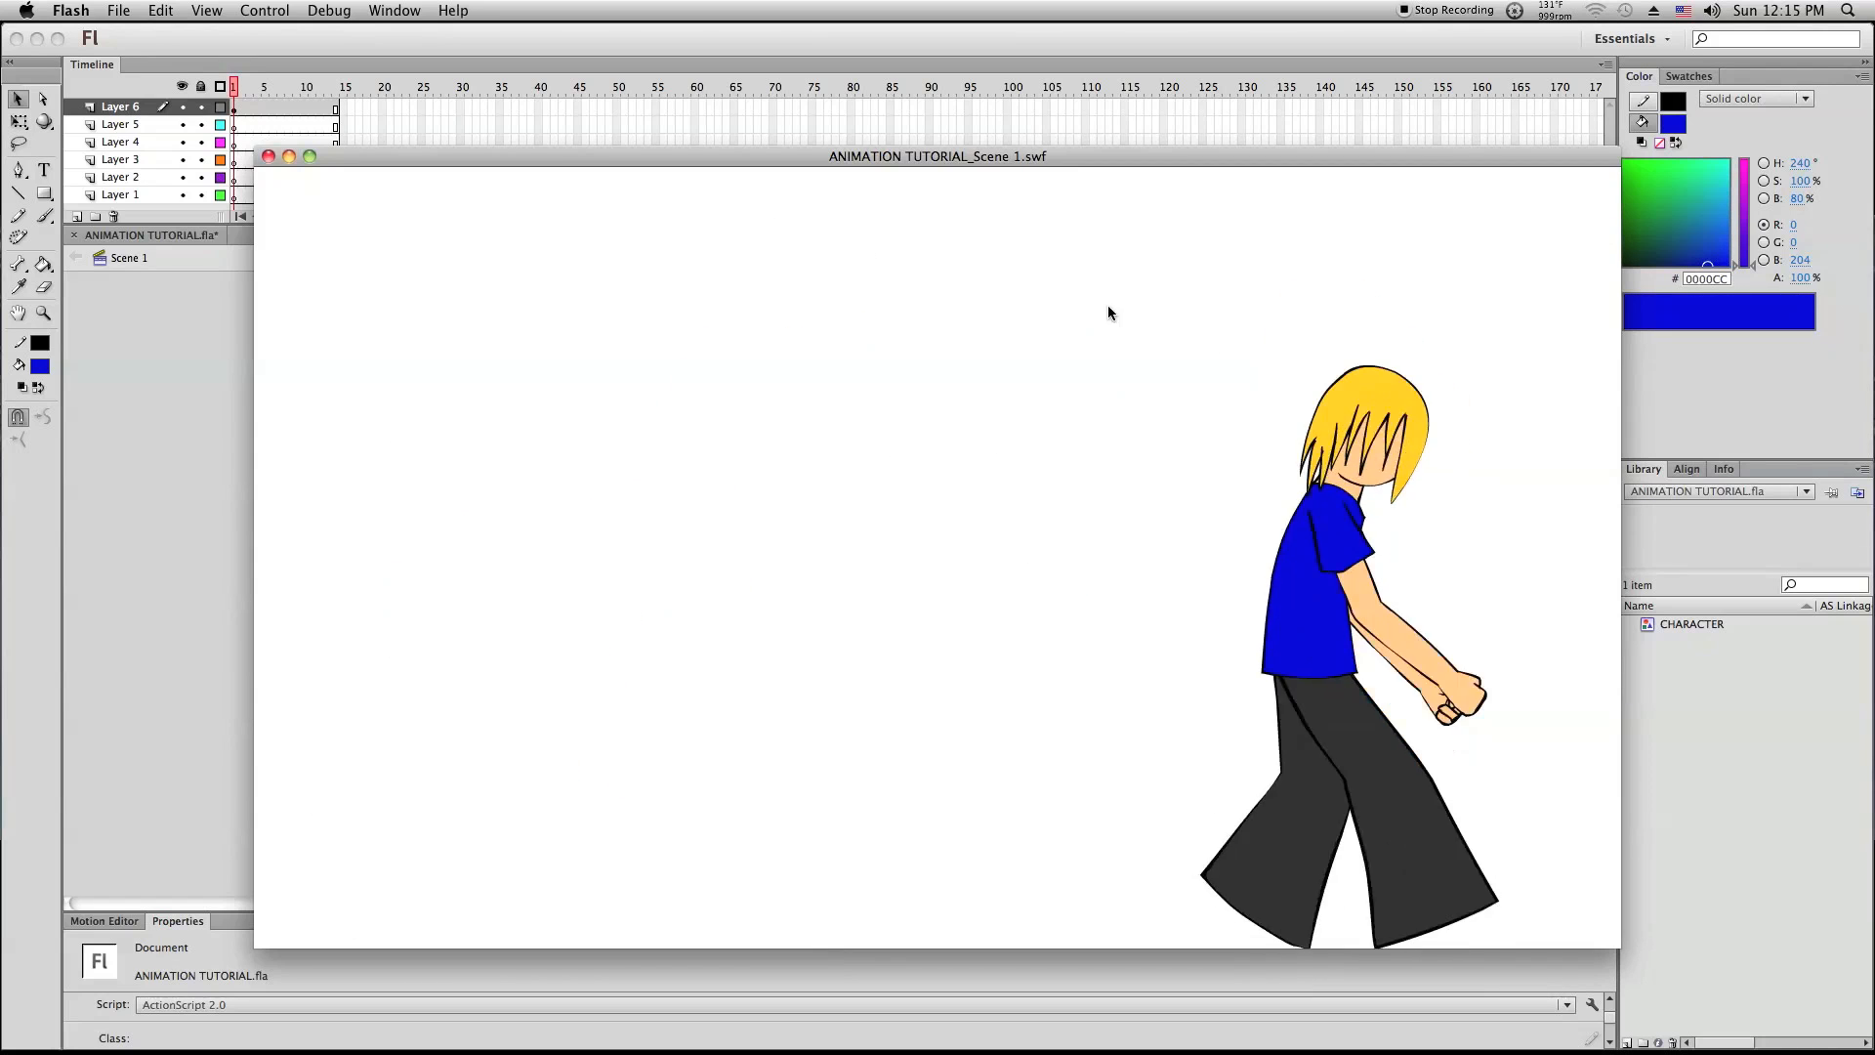
{"action": "left_click", "coordinate": [268, 157]}
Scrub to frame 14, inspect the sitting pose inside the CHARACTER symbol and return to the main scene
{"action": "left_click_drag", "start_coordinate": [281, 90], "coordinate": [349, 94]}
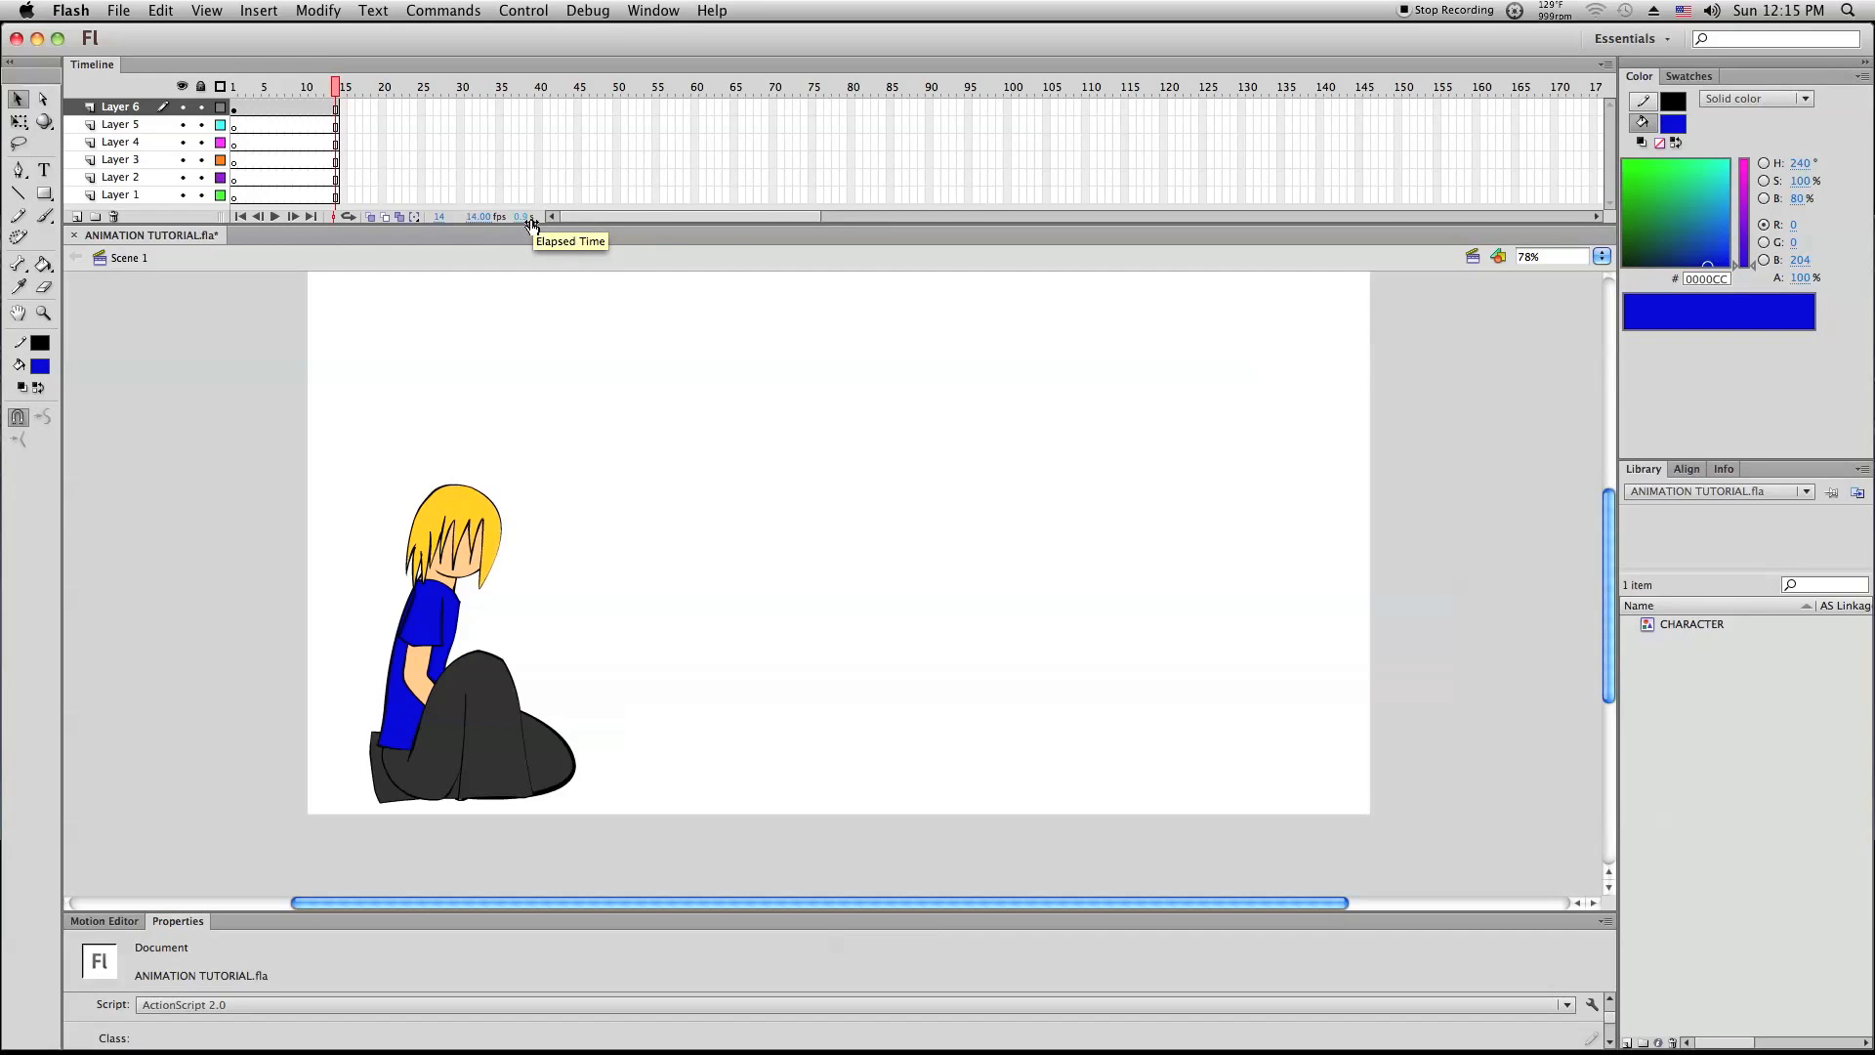
{"action": "double_click", "coordinate": [430, 594]}
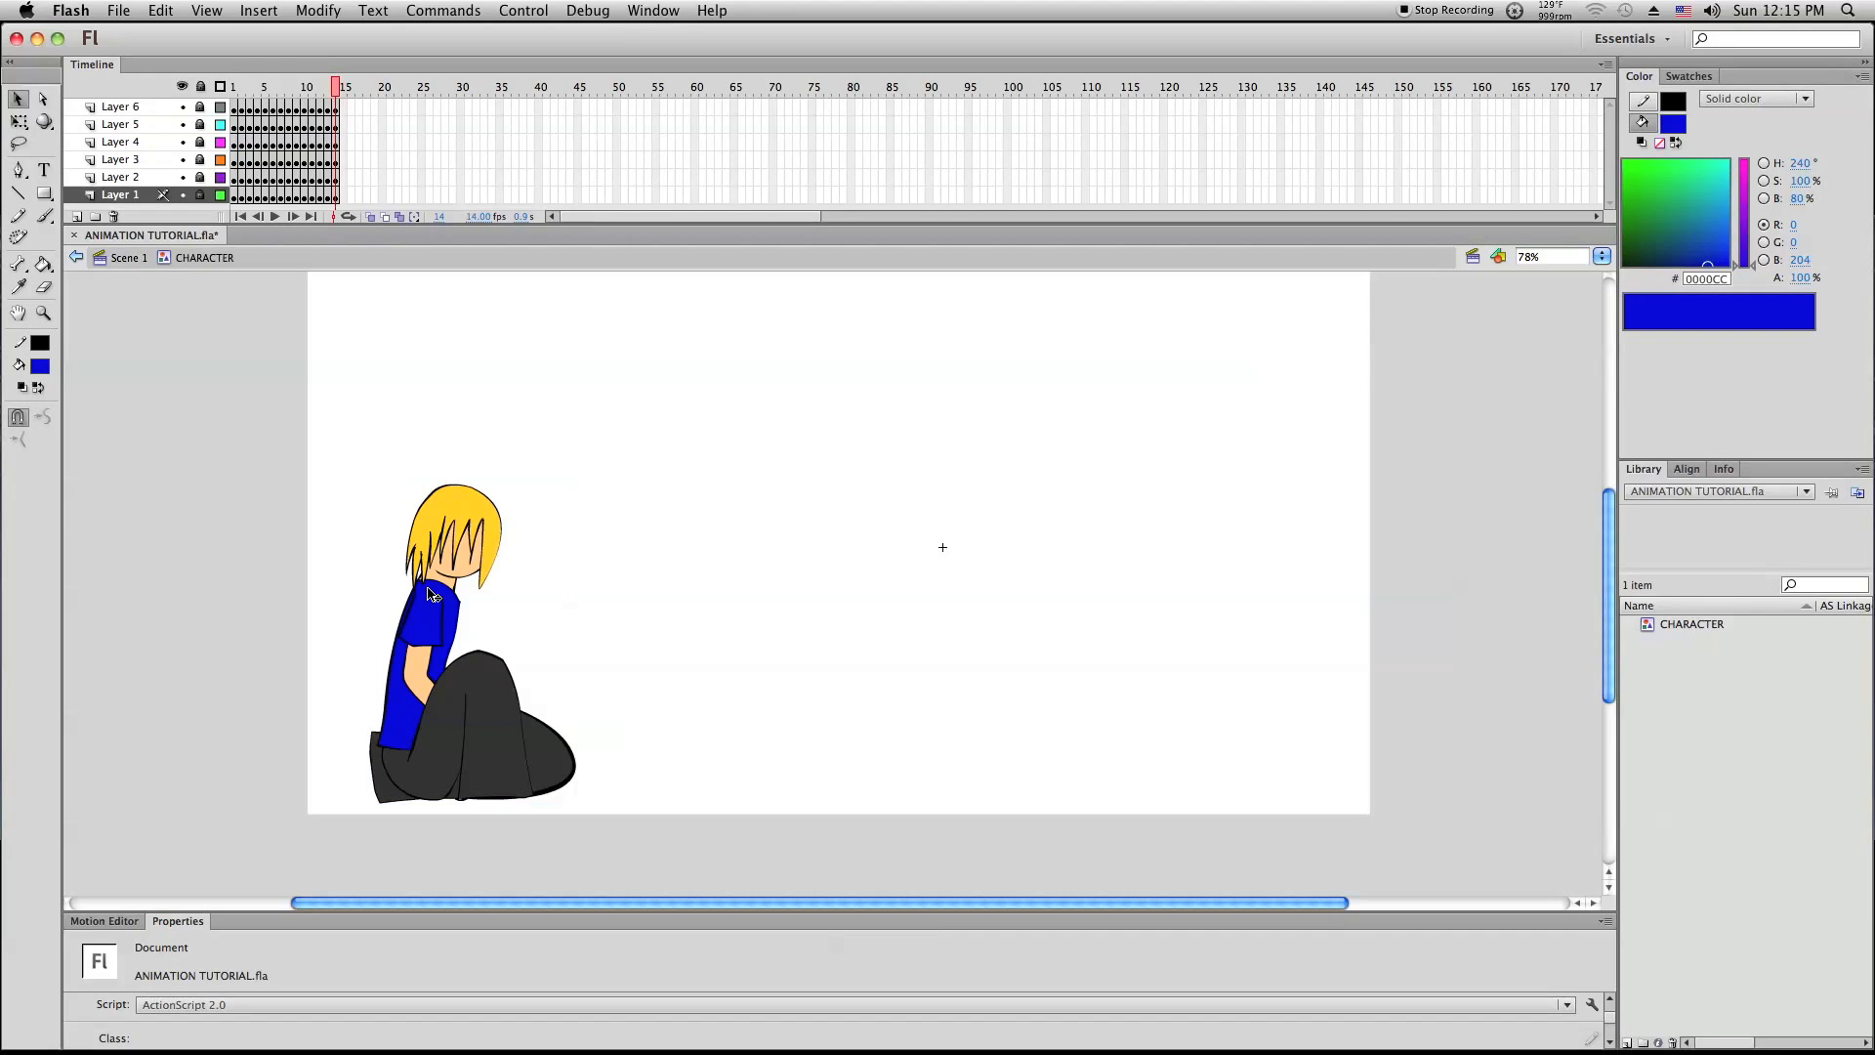
{"action": "double_click", "coordinate": [371, 315]}
{"action": "left_click", "coordinate": [359, 333]}
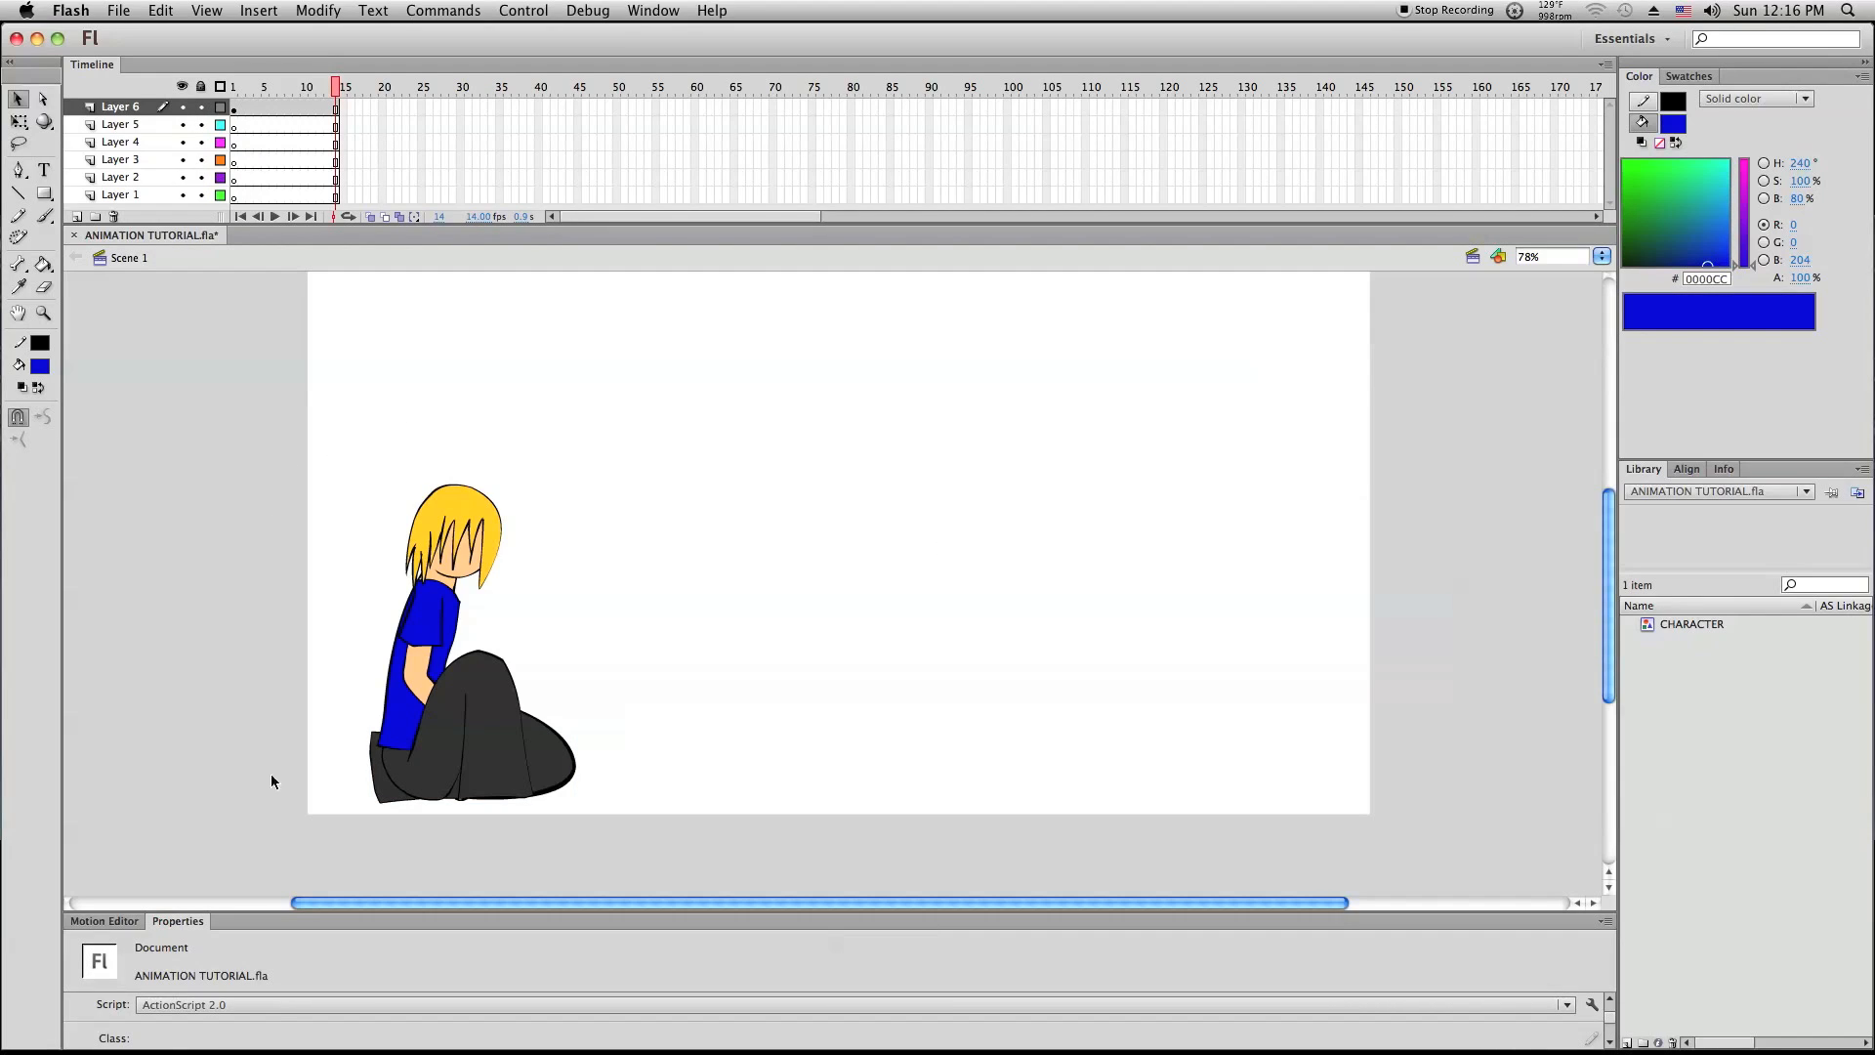
Set the document's frame rate to 28 fps
{"action": "scroll", "coordinate": [276, 1024], "scroll_direction": "down", "scroll_amount": 3}
{"action": "left_click_drag", "start_coordinate": [292, 915], "coordinate": [293, 720]}
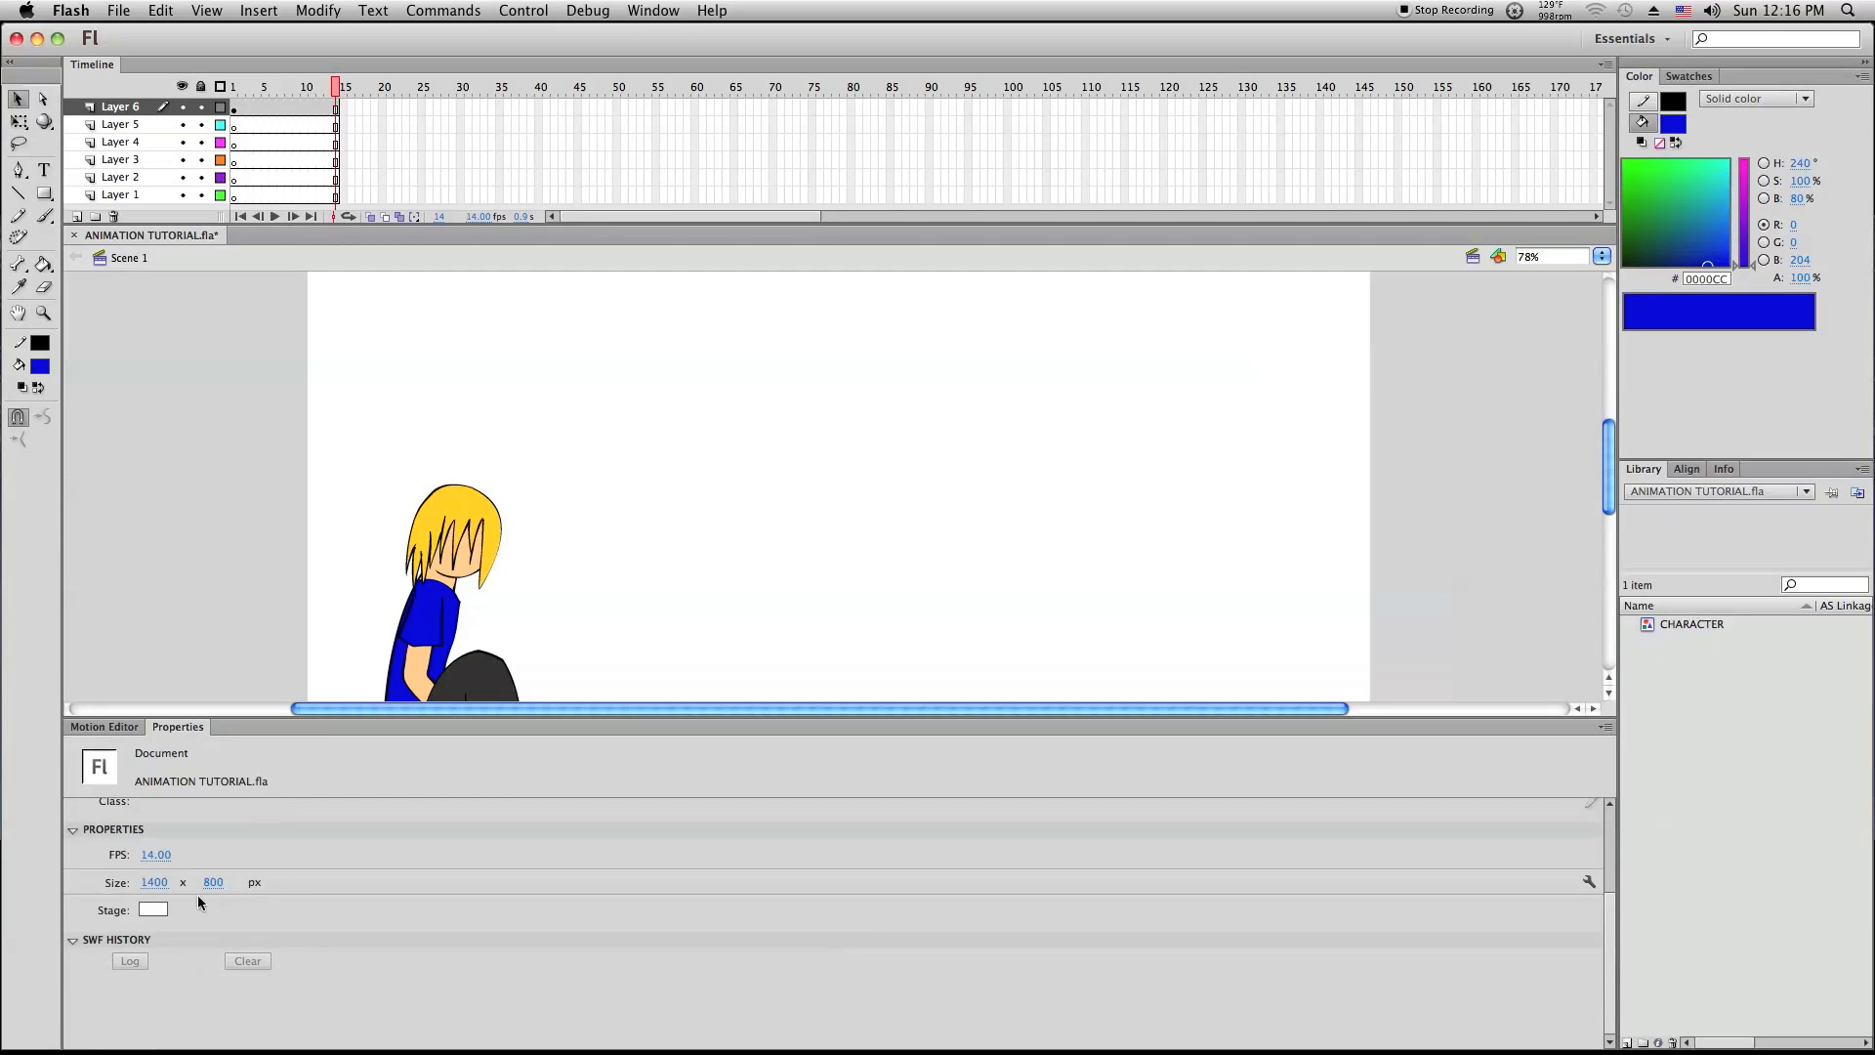
{"action": "left_click", "coordinate": [156, 855]}
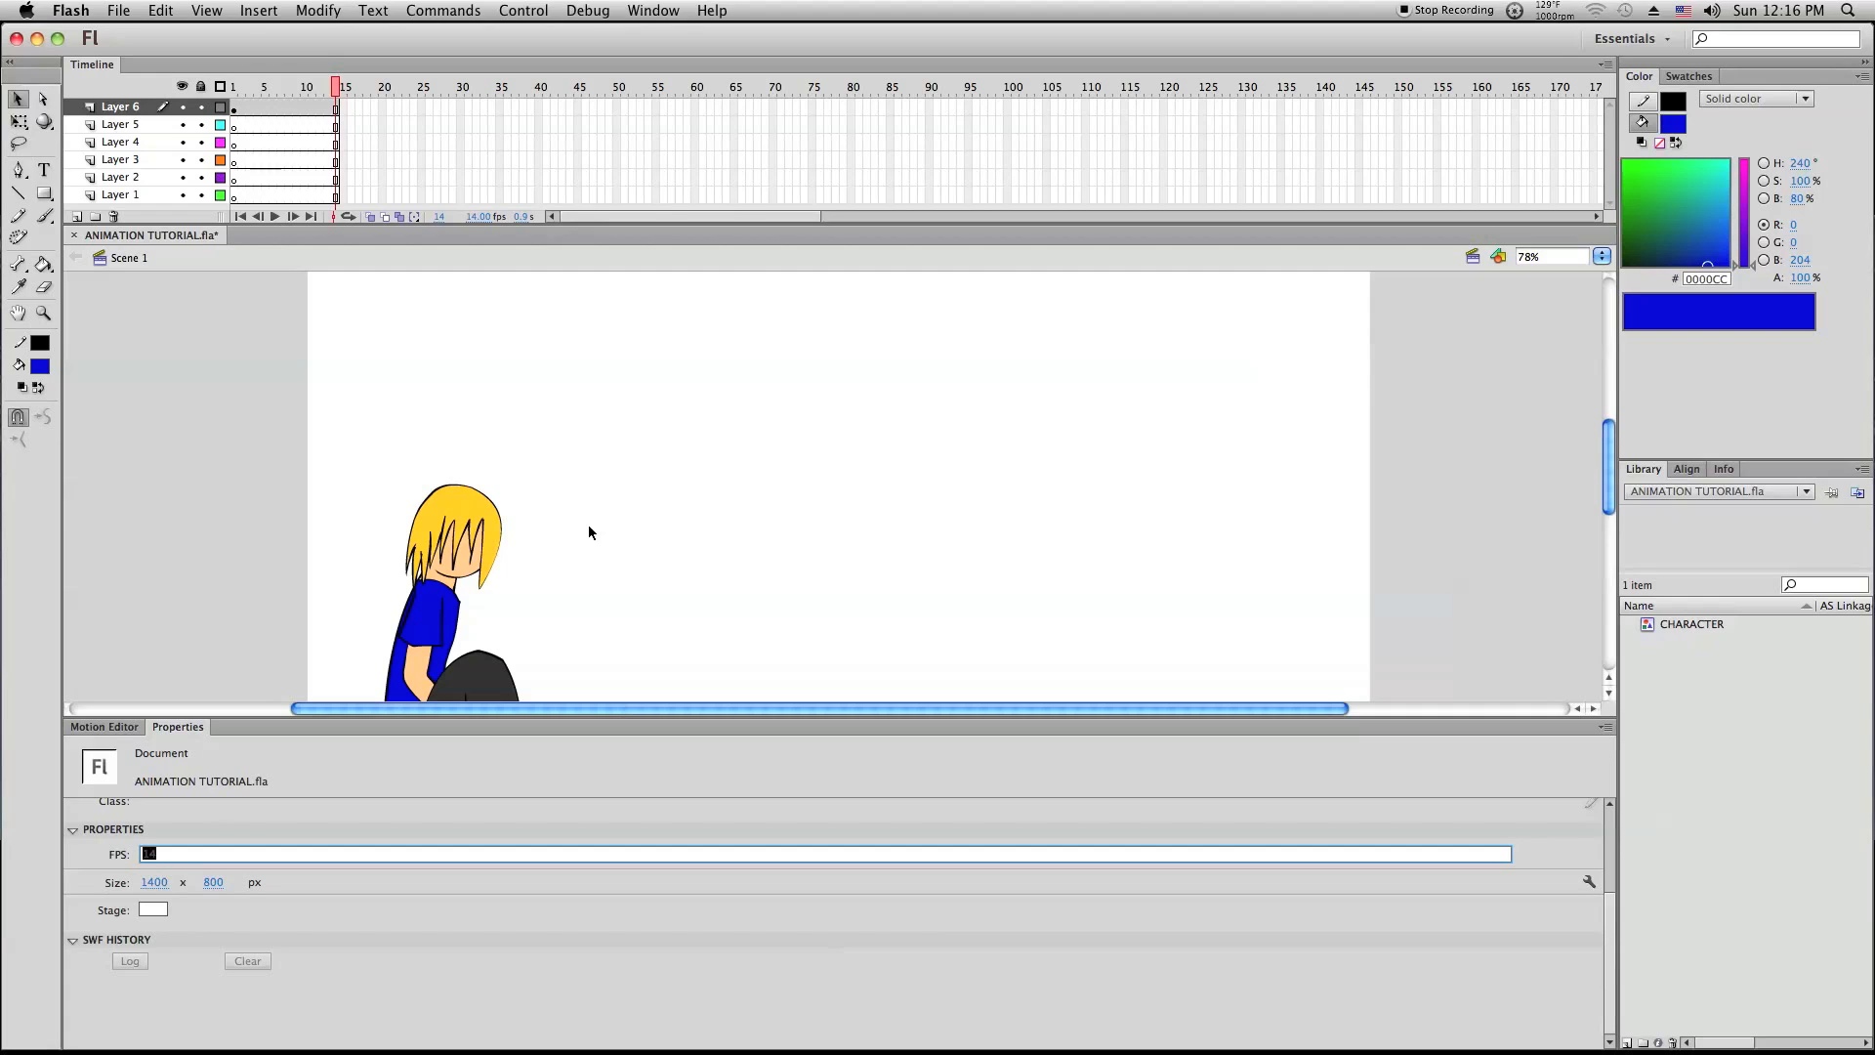
{"action": "type", "text": "28"}
{"action": "key", "text": "Return"}
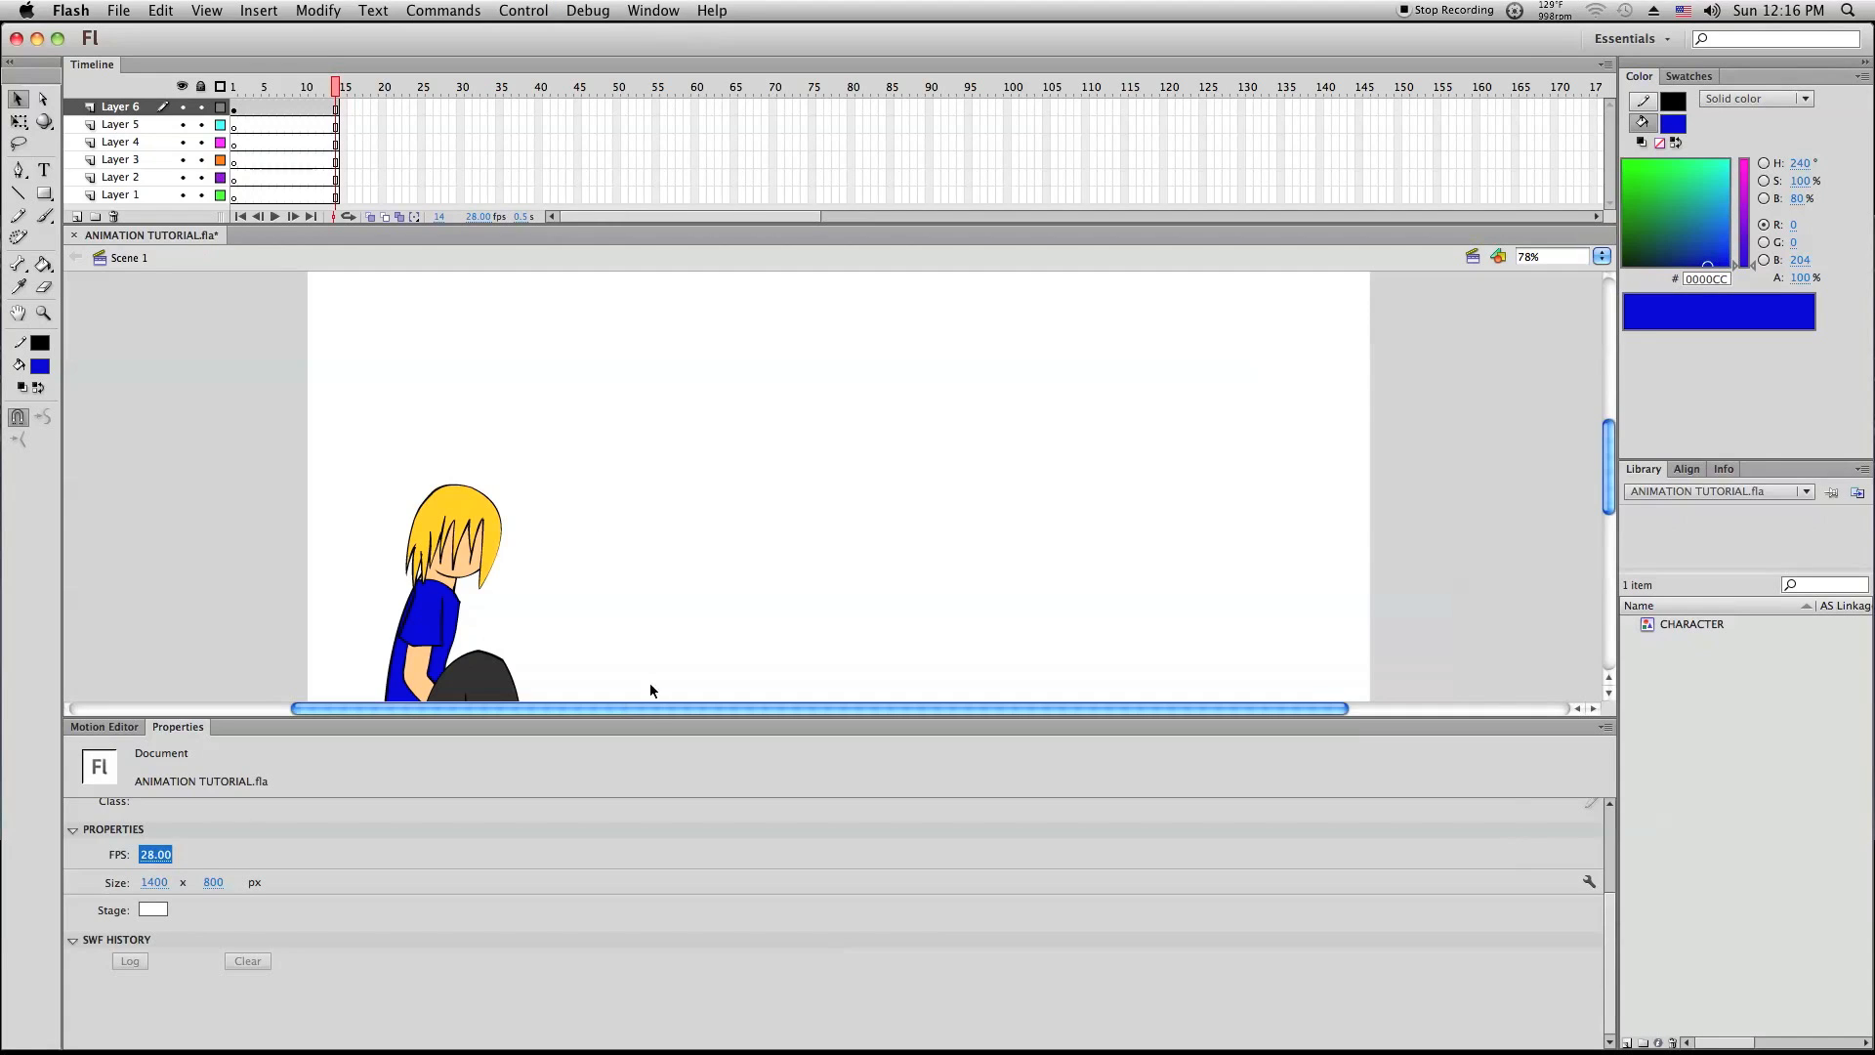
{"action": "left_click_drag", "start_coordinate": [647, 719], "coordinate": [647, 920]}
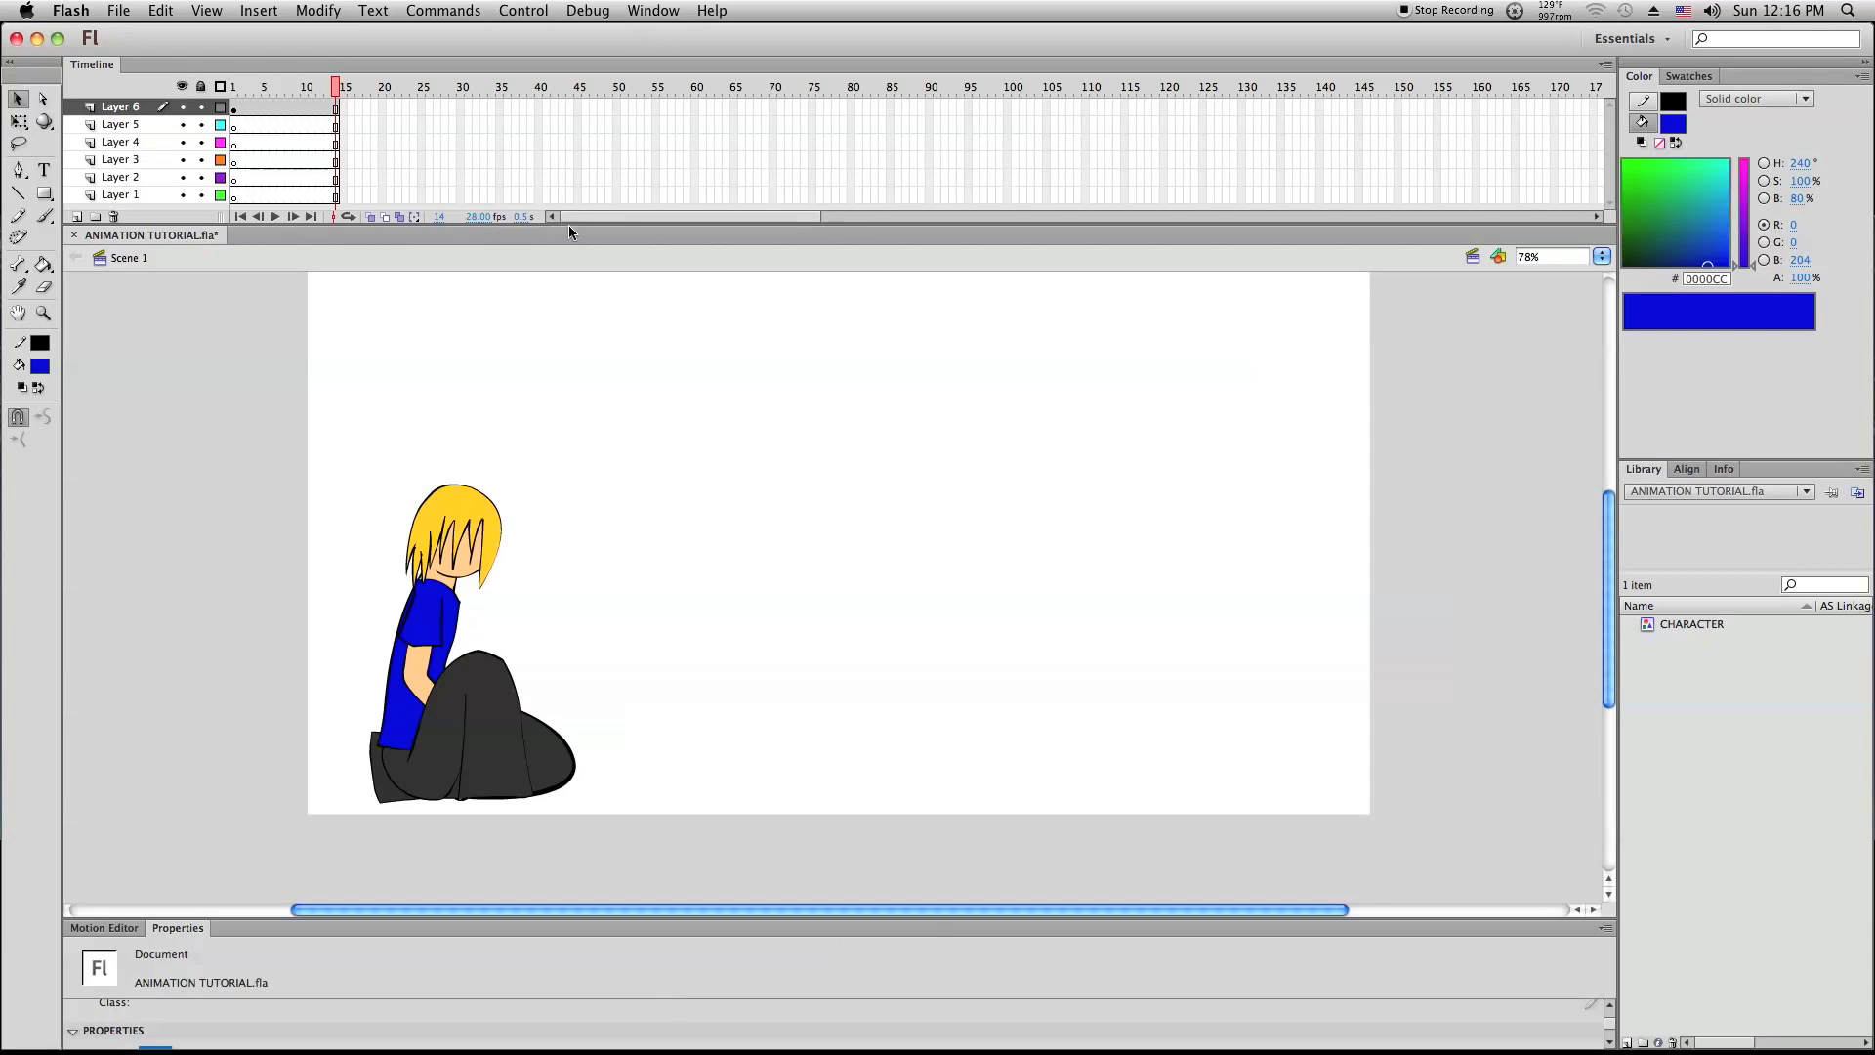
Test the scene at 28 fps and close the preview
{"action": "left_click", "coordinate": [524, 9]}
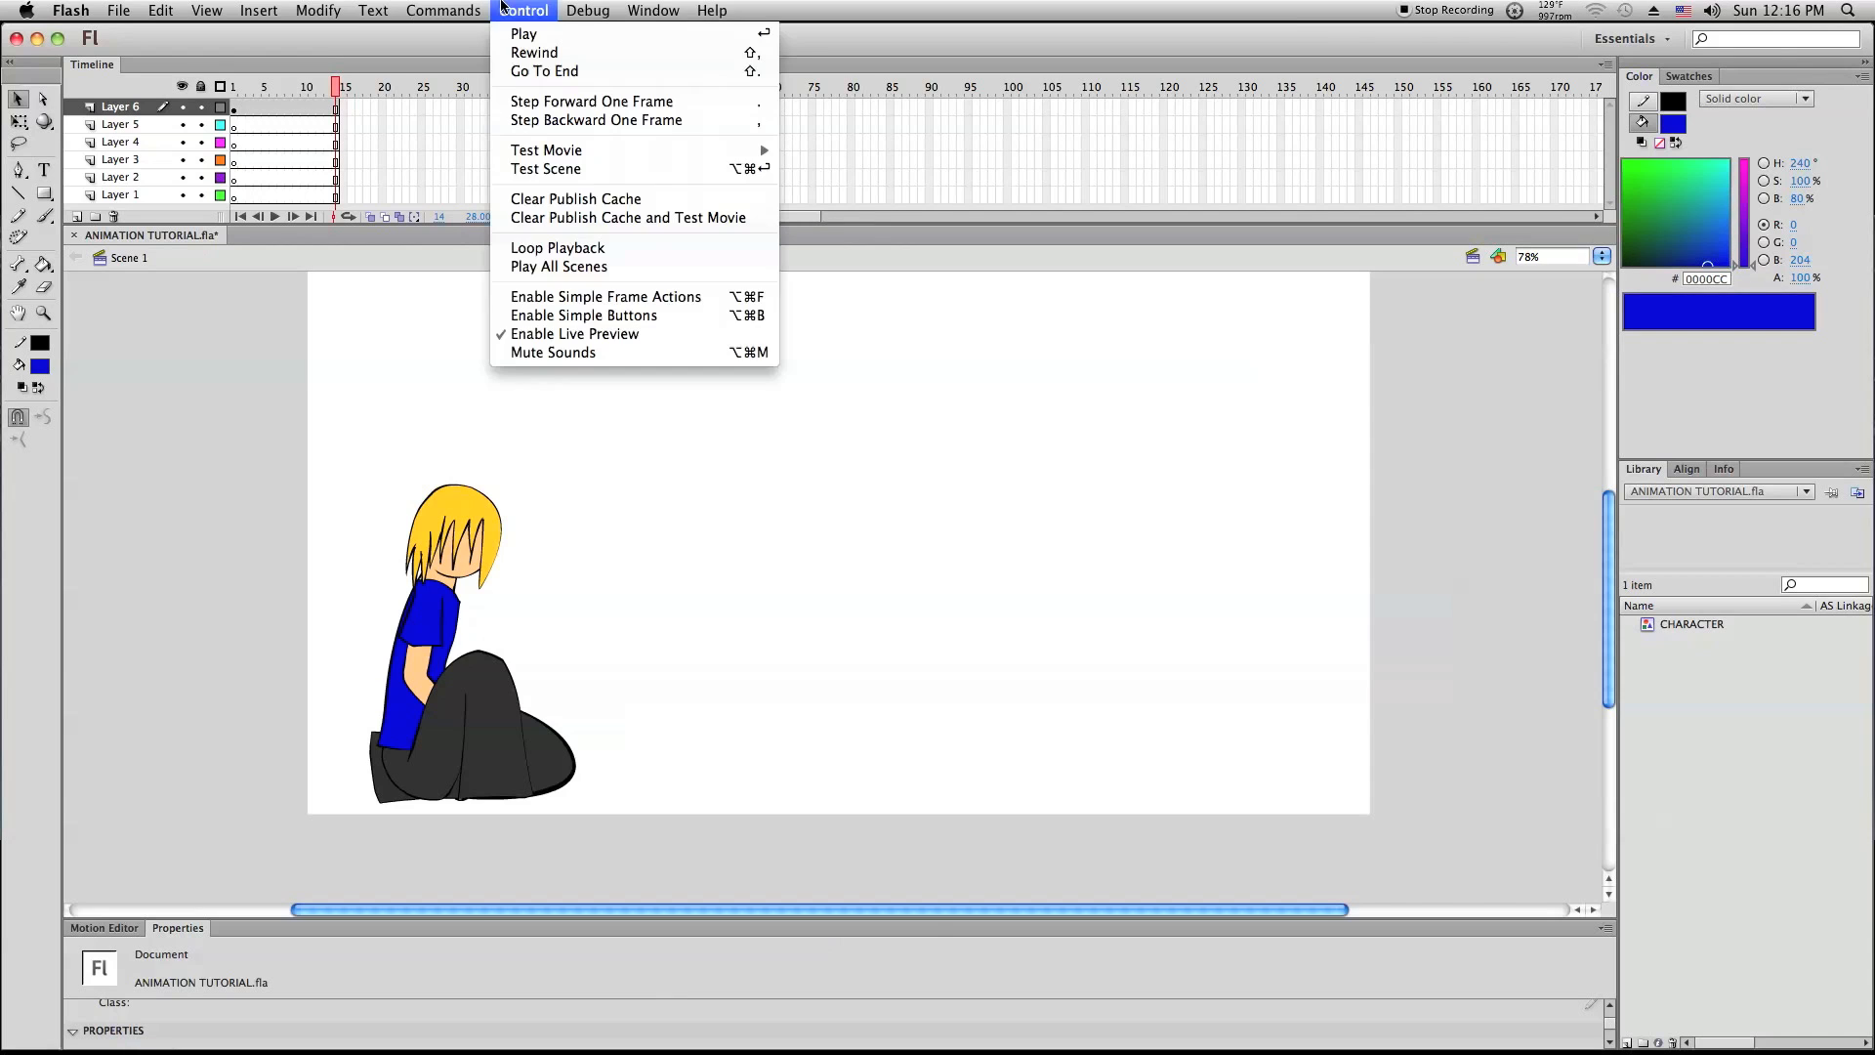
{"action": "left_click", "coordinate": [576, 172]}
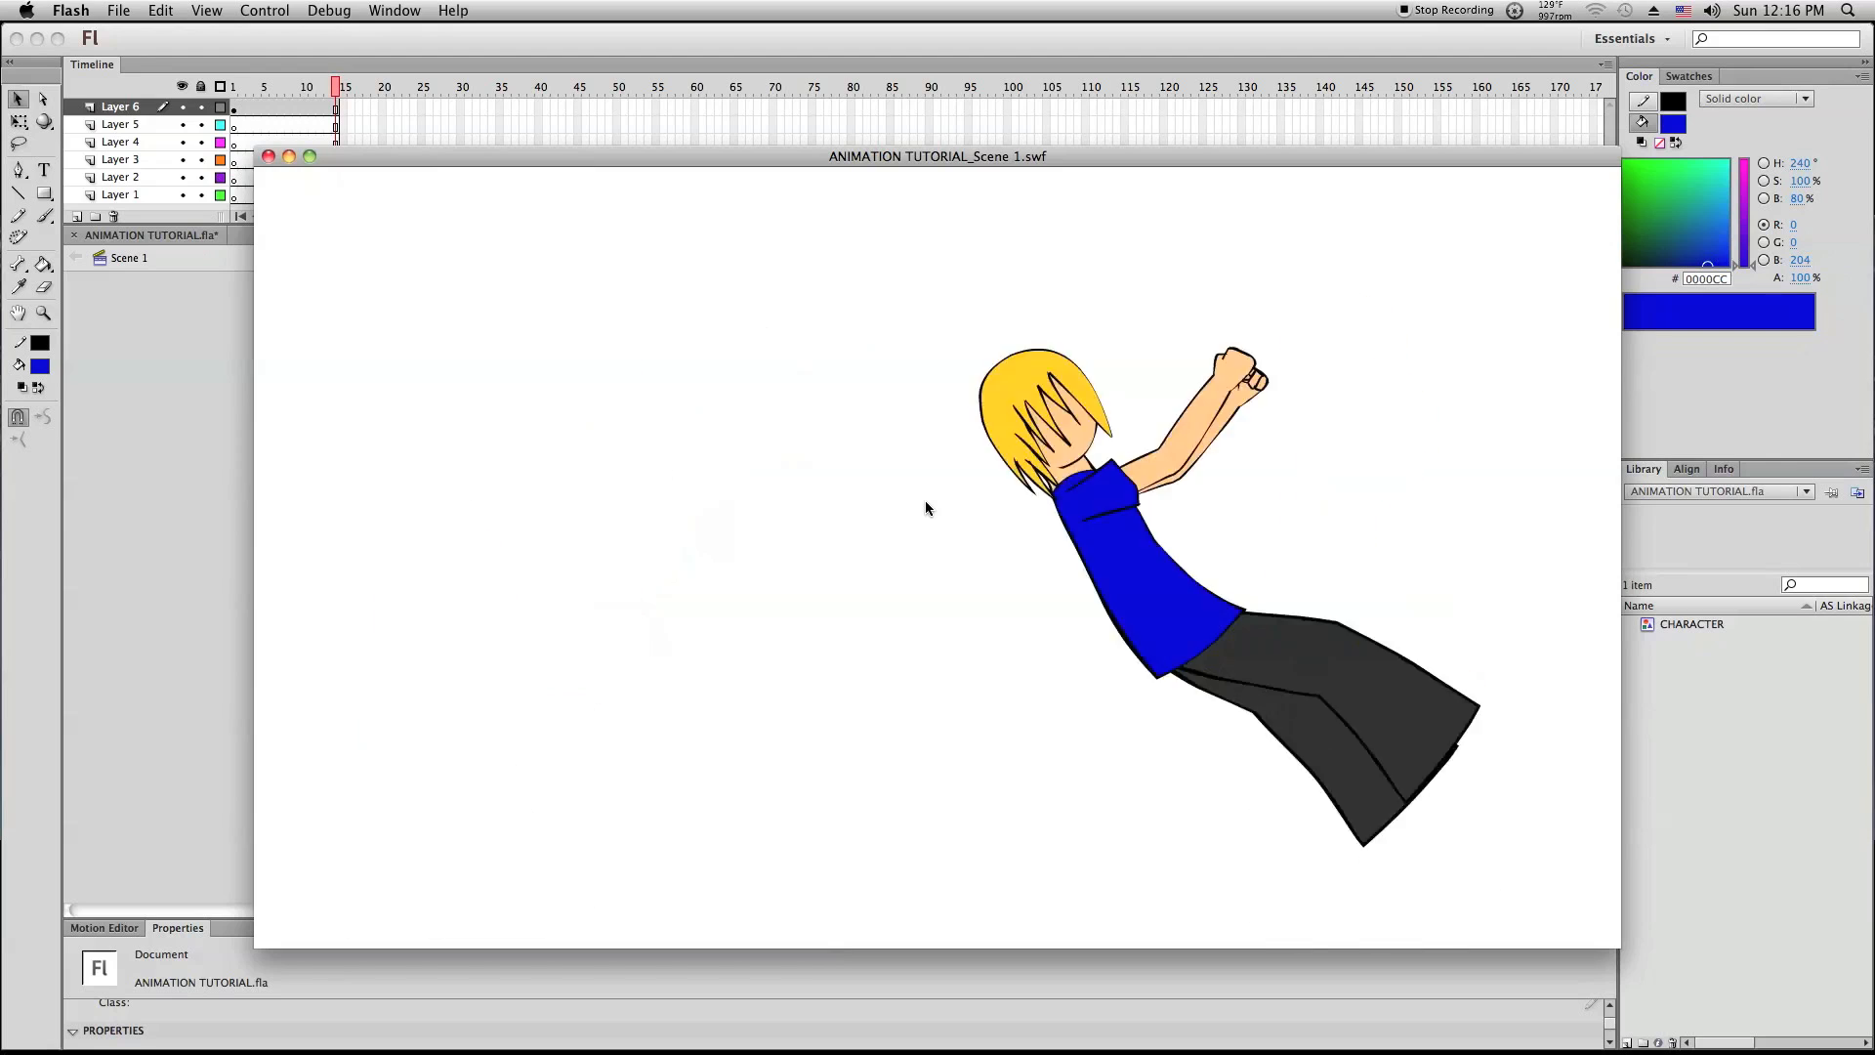
{"action": "left_click", "coordinate": [267, 155]}
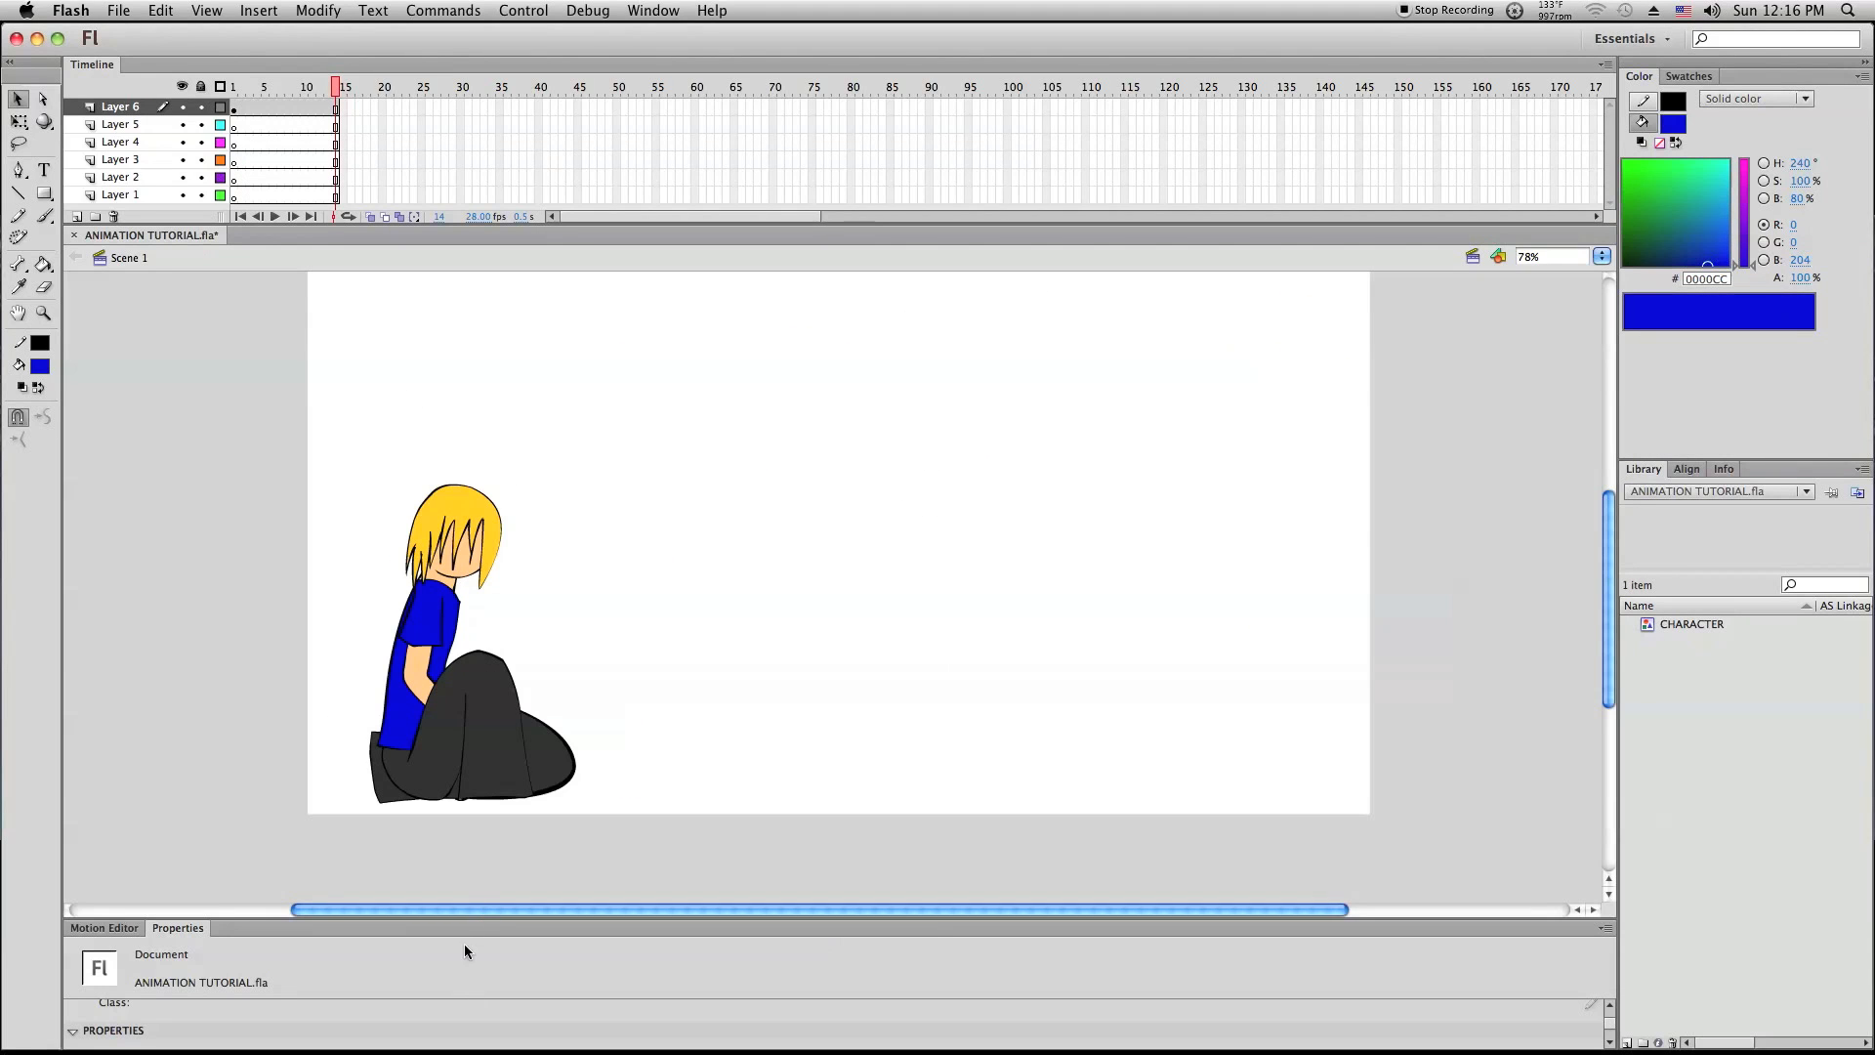
Set the document's frame rate to 30 fps
{"action": "left_click_drag", "start_coordinate": [464, 918], "coordinate": [464, 706]}
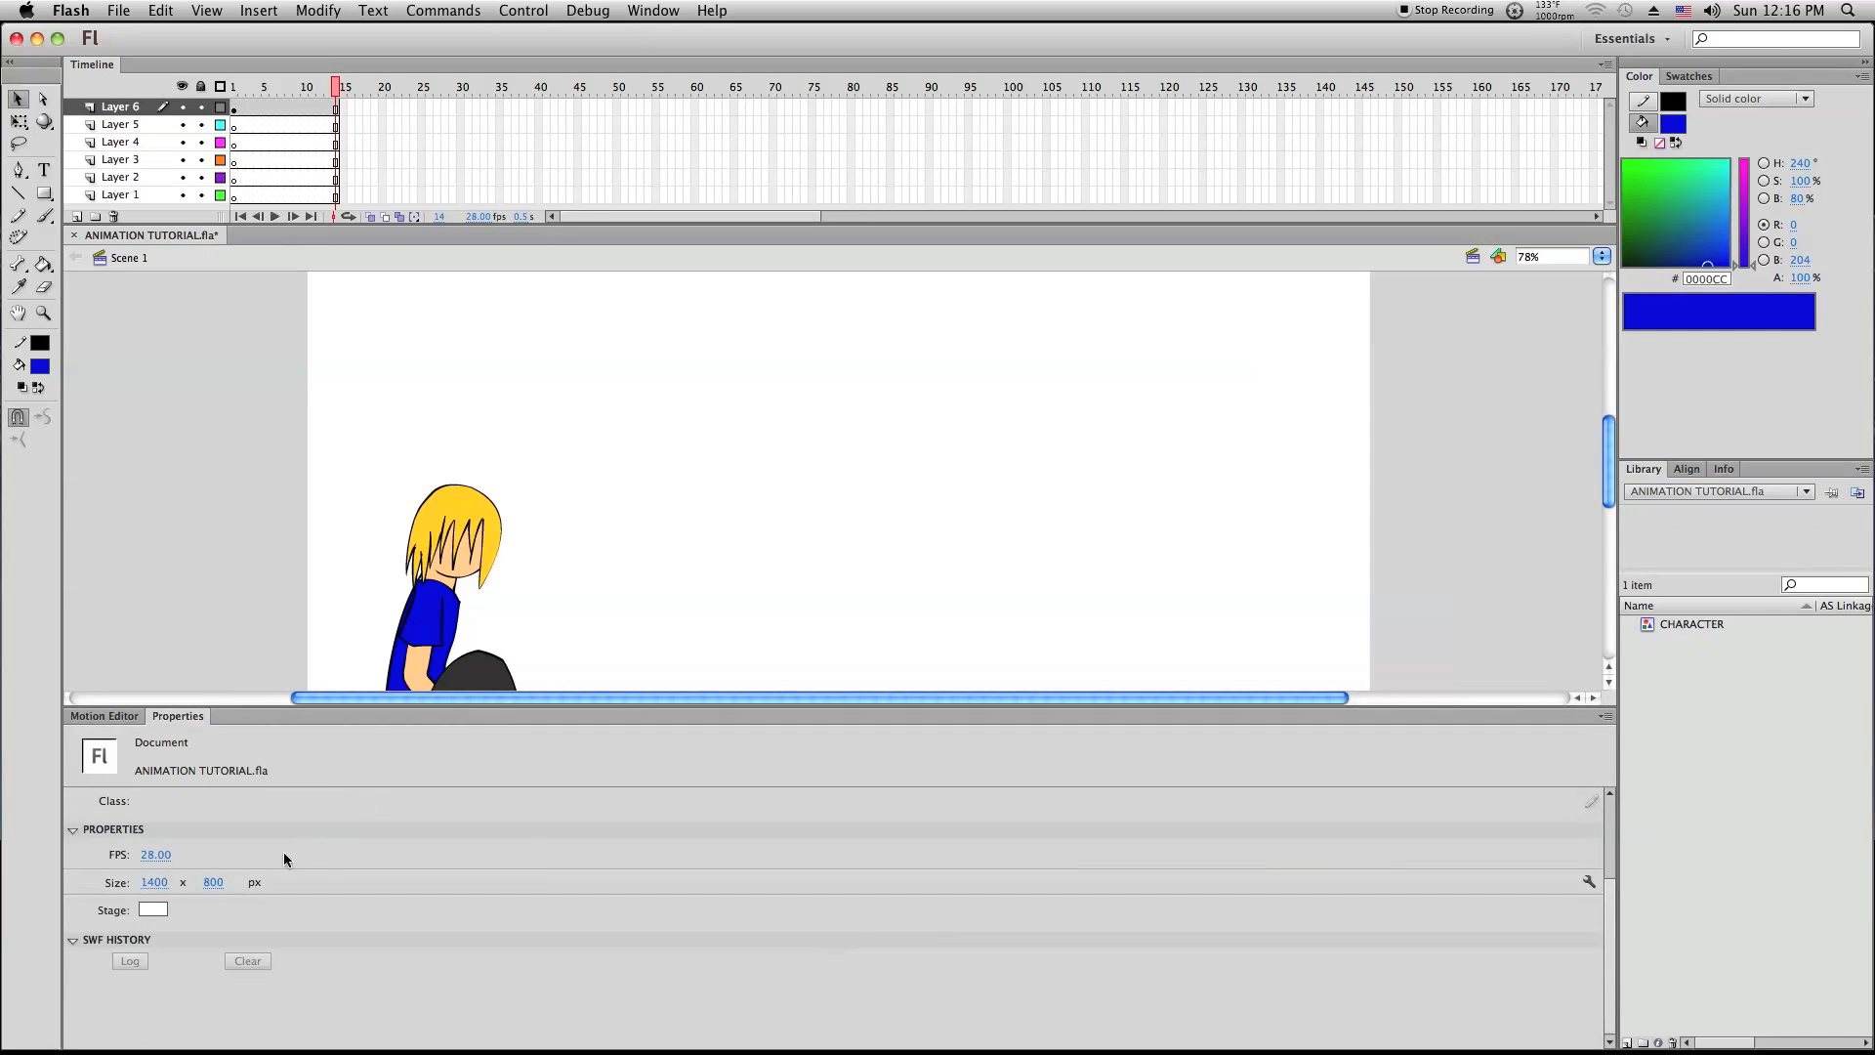
{"action": "left_click", "coordinate": [153, 853]}
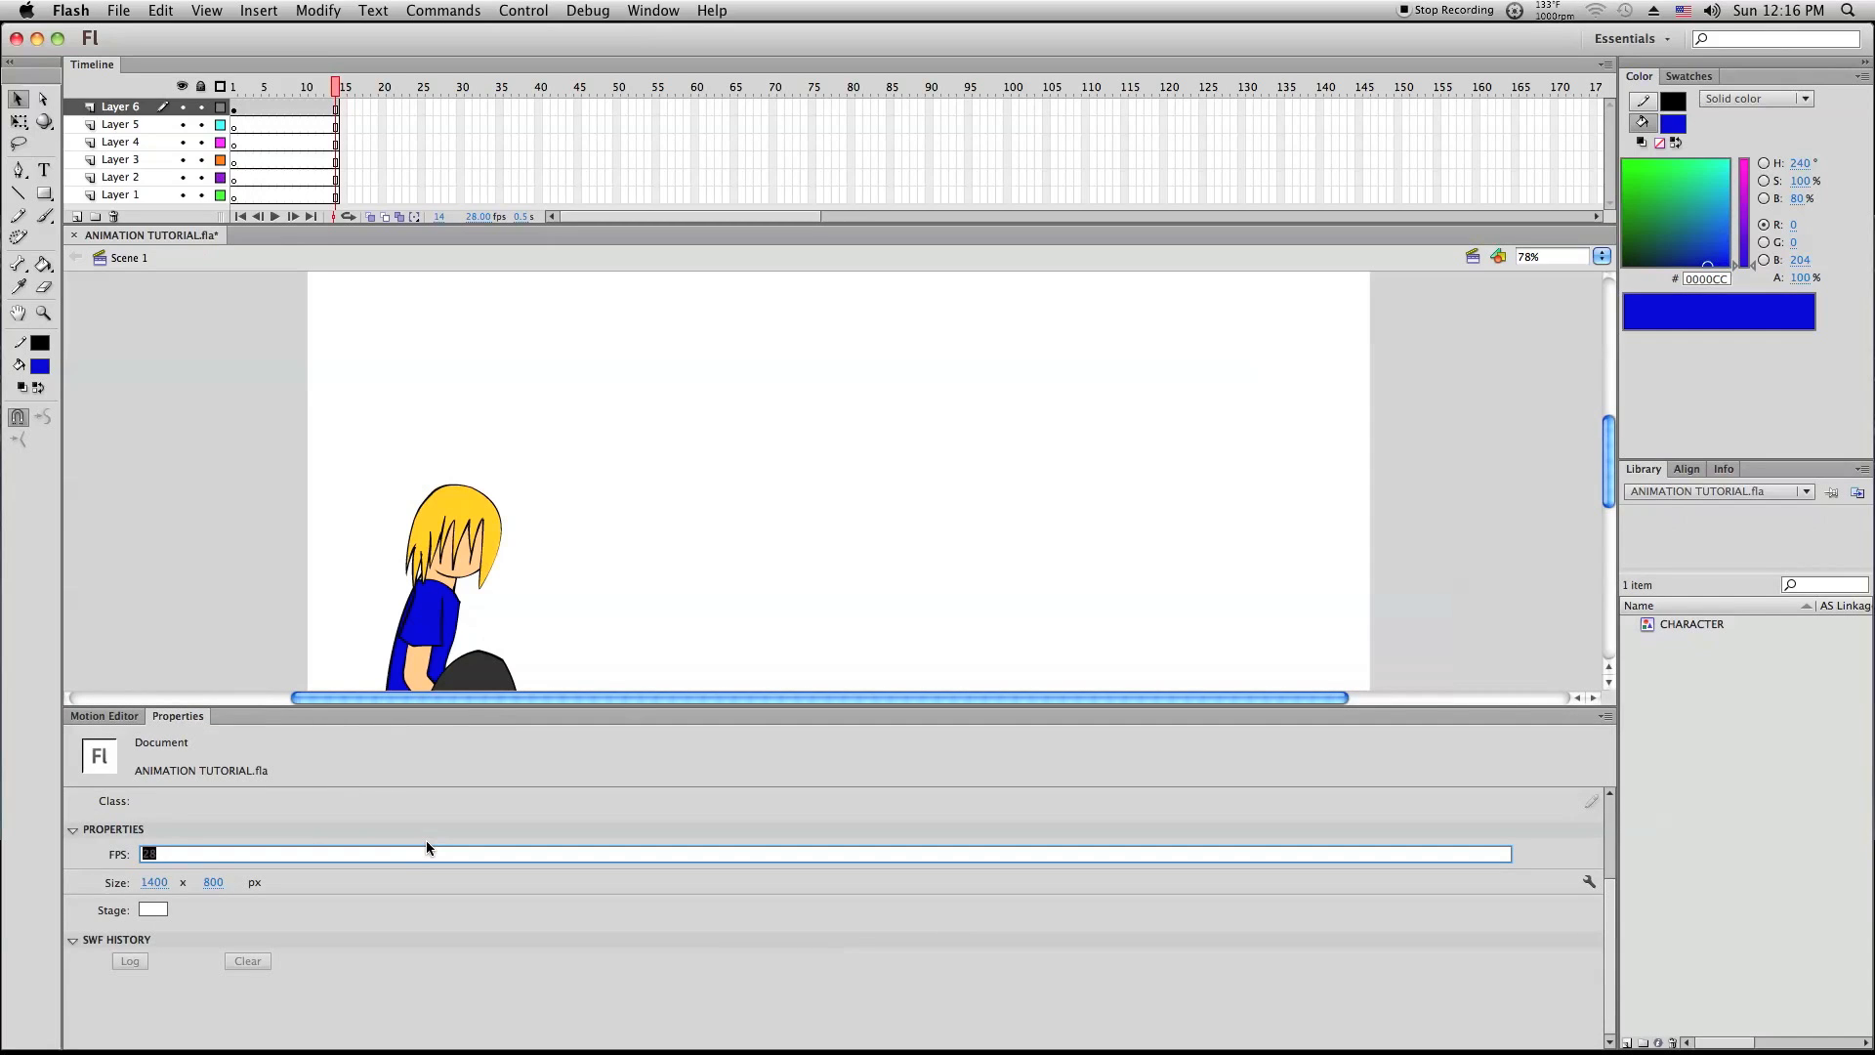
{"action": "type", "text": "30"}
{"action": "key", "text": "Return"}
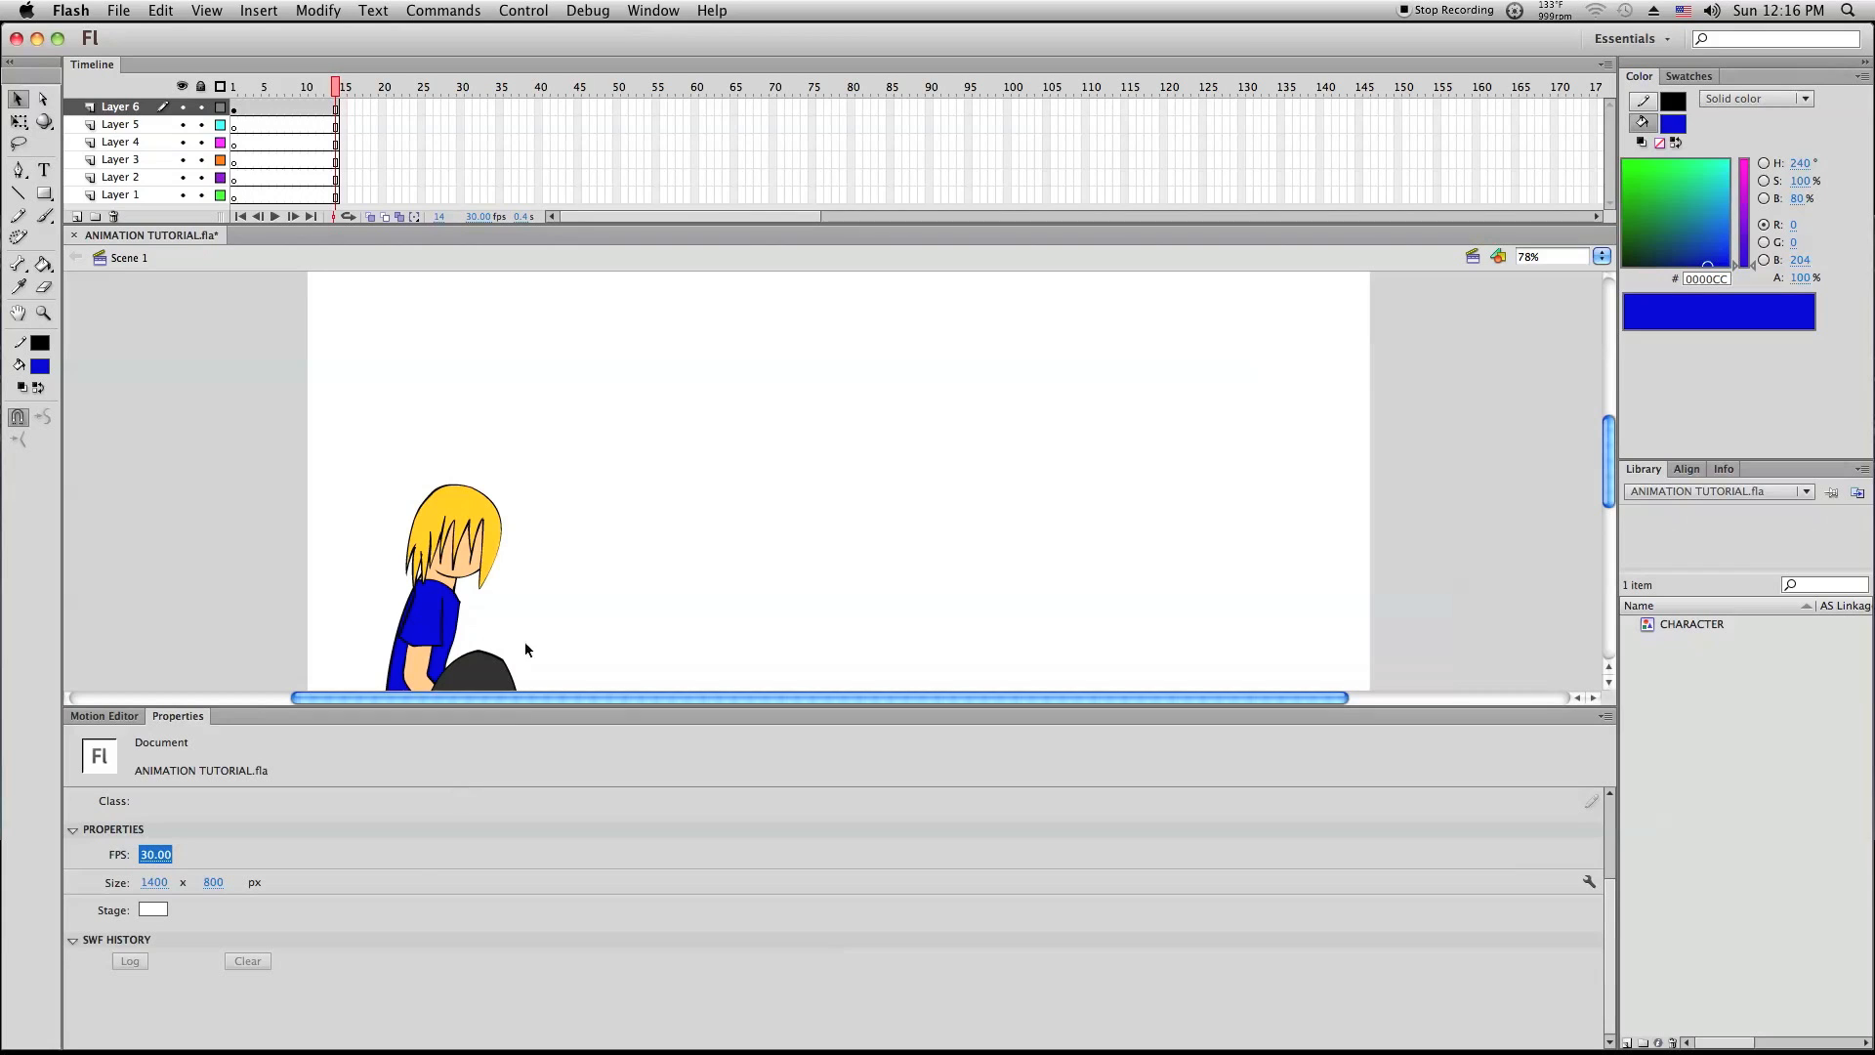
{"action": "scroll", "coordinate": [576, 539], "scroll_direction": "down", "scroll_amount": 3}
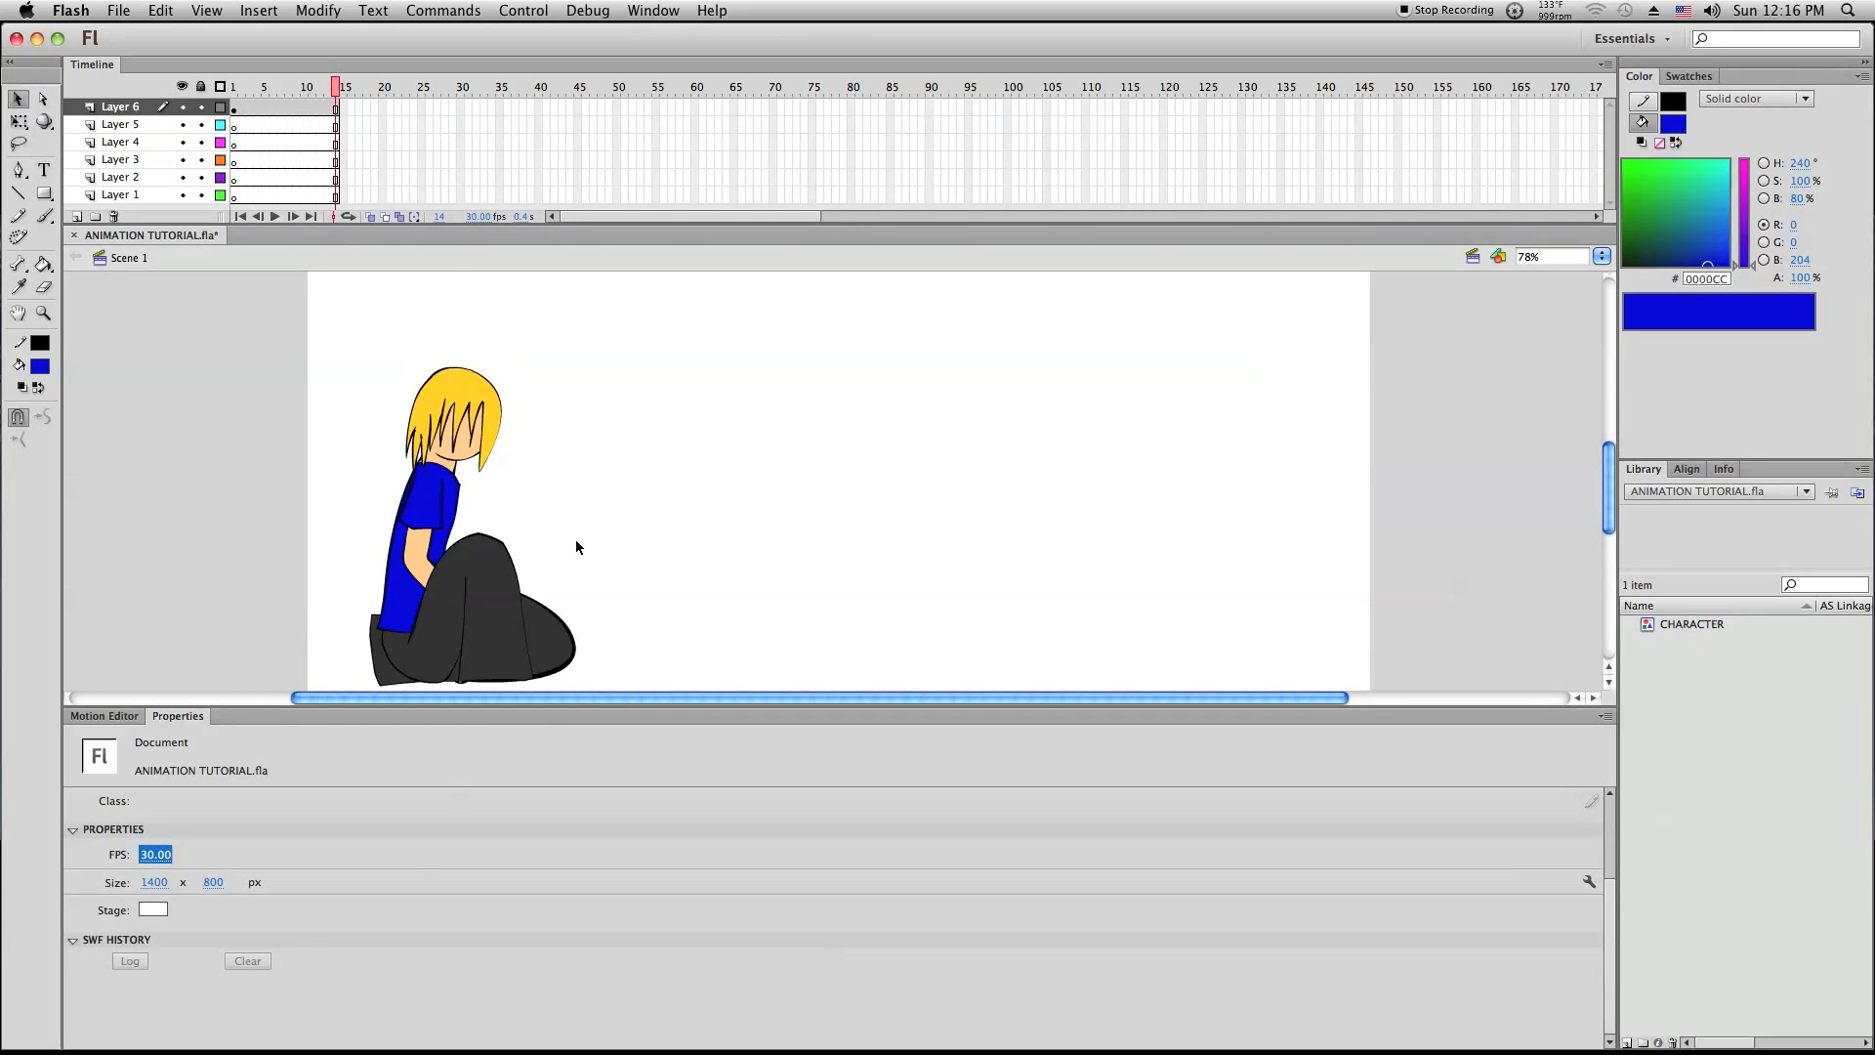
Set the document's frame rate to 24 fps
{"action": "left_click", "coordinate": [152, 855]}
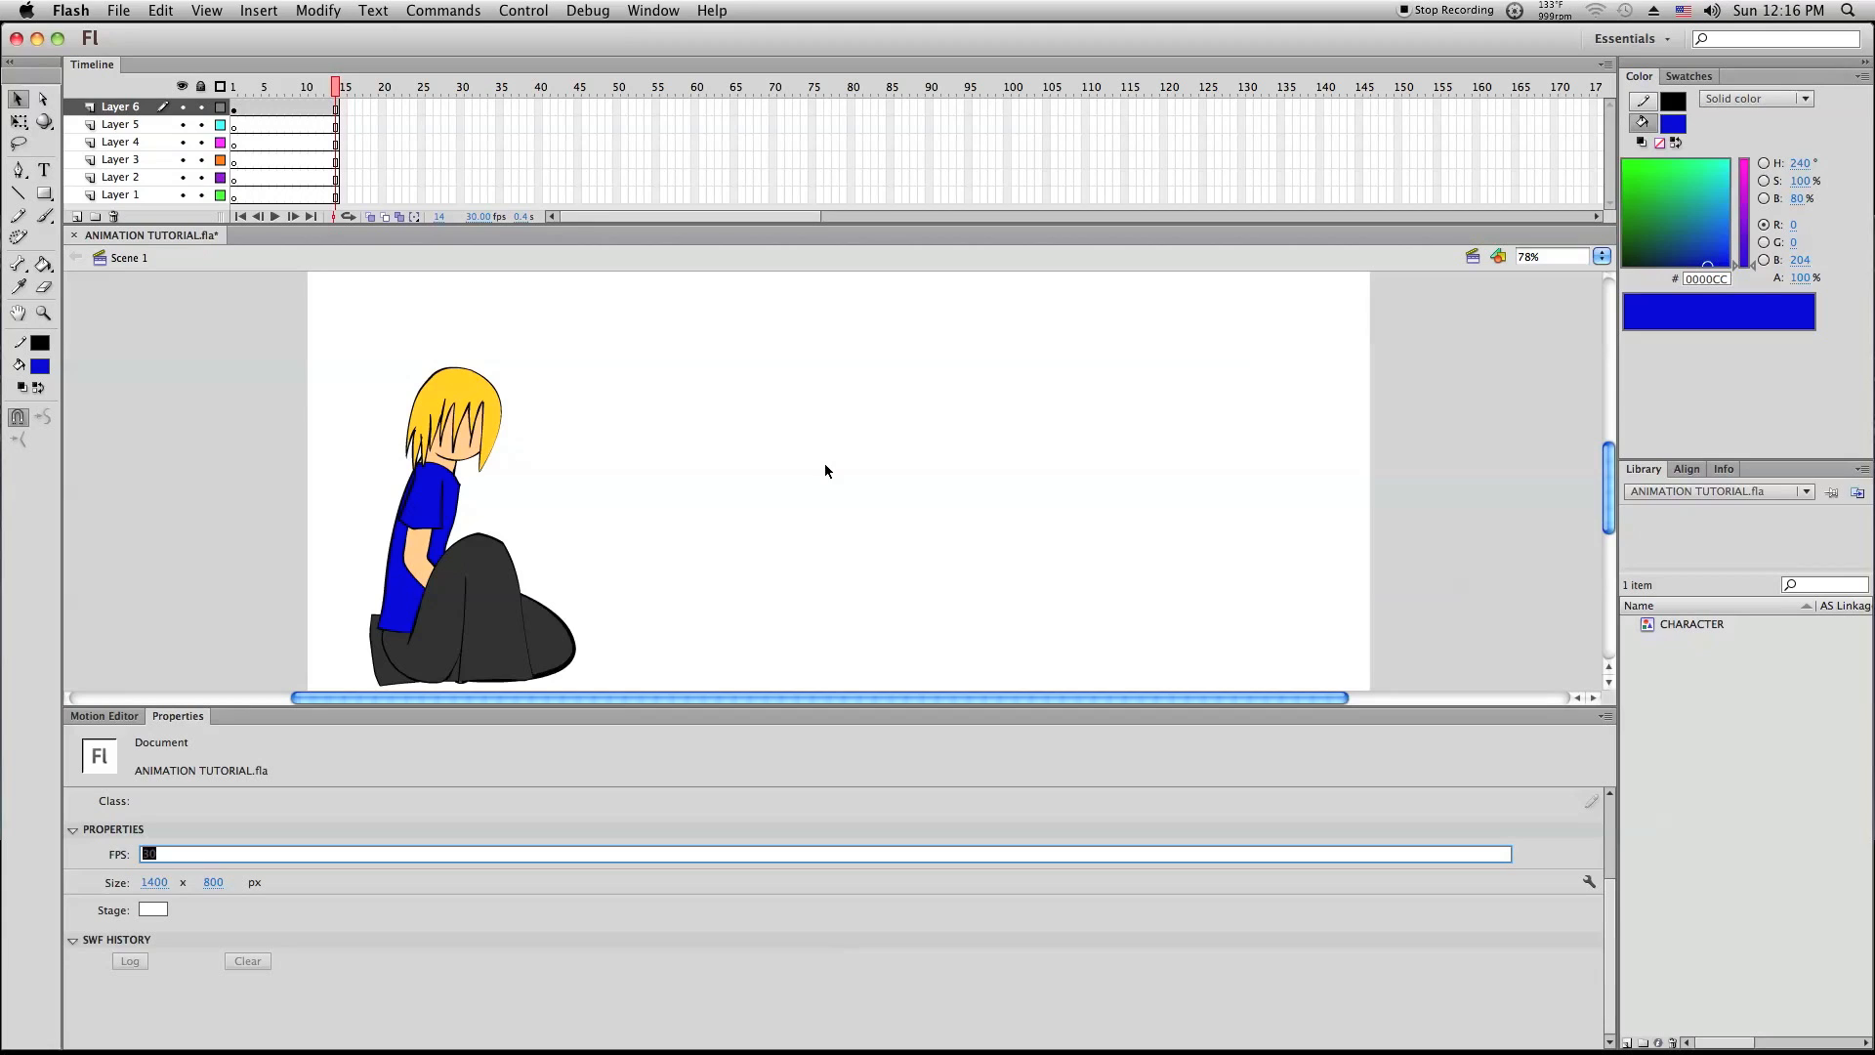
{"action": "type", "text": "24"}
{"action": "key", "text": "Return"}
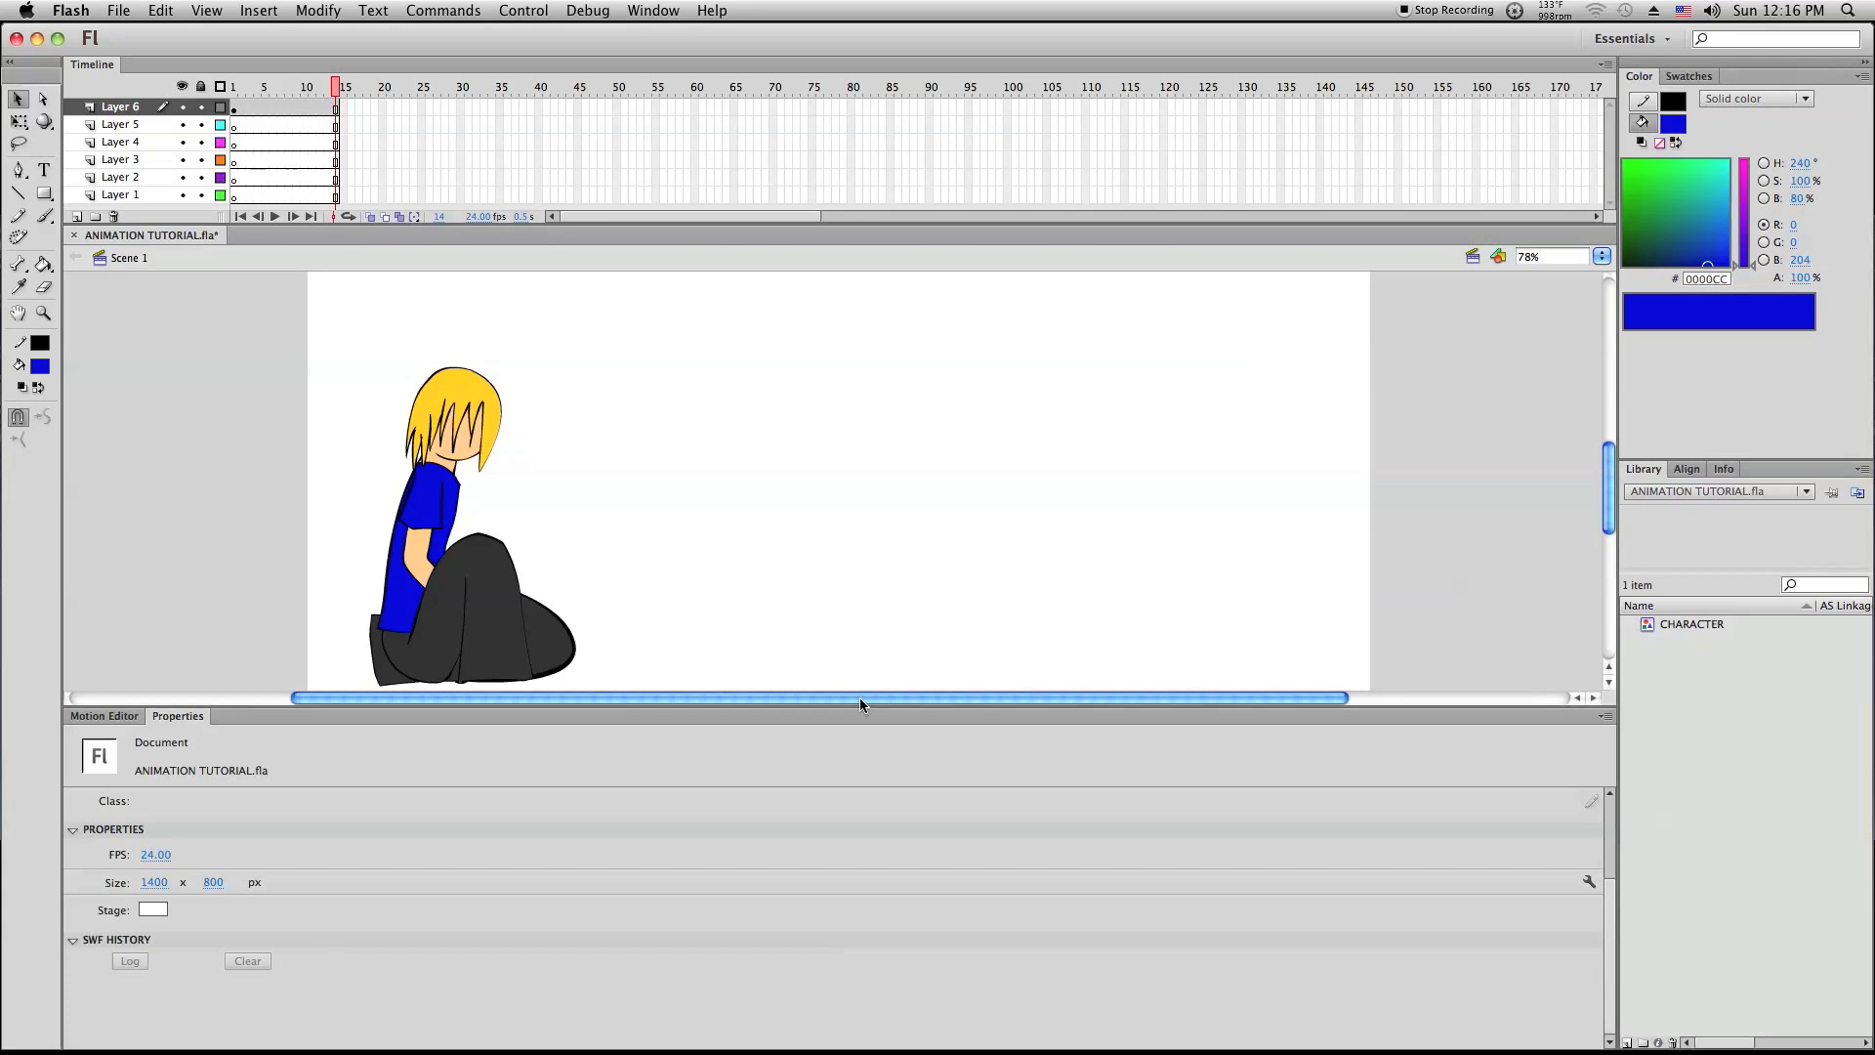
{"action": "left_click_drag", "start_coordinate": [858, 709], "coordinate": [854, 835]}
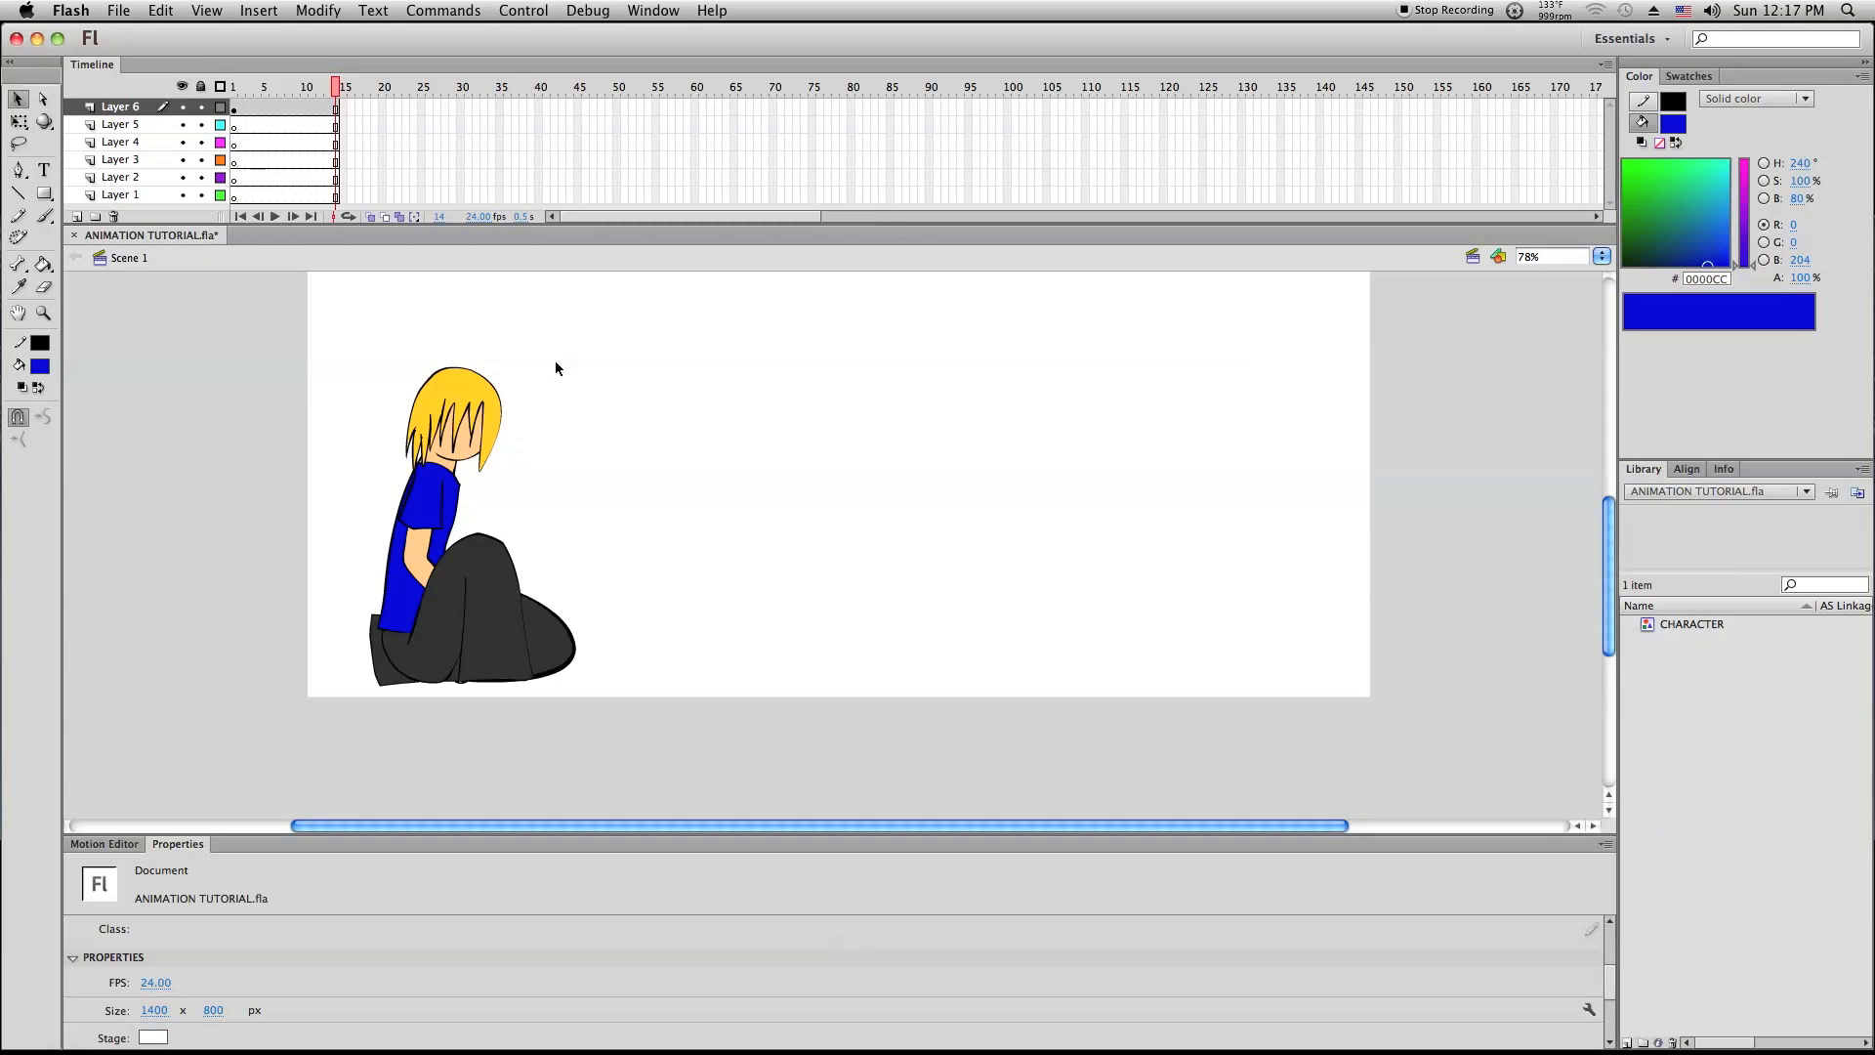
Test the scene at 24 fps and close the preview
{"action": "left_click", "coordinate": [518, 13]}
{"action": "mouse_move", "coordinate": [567, 151]}
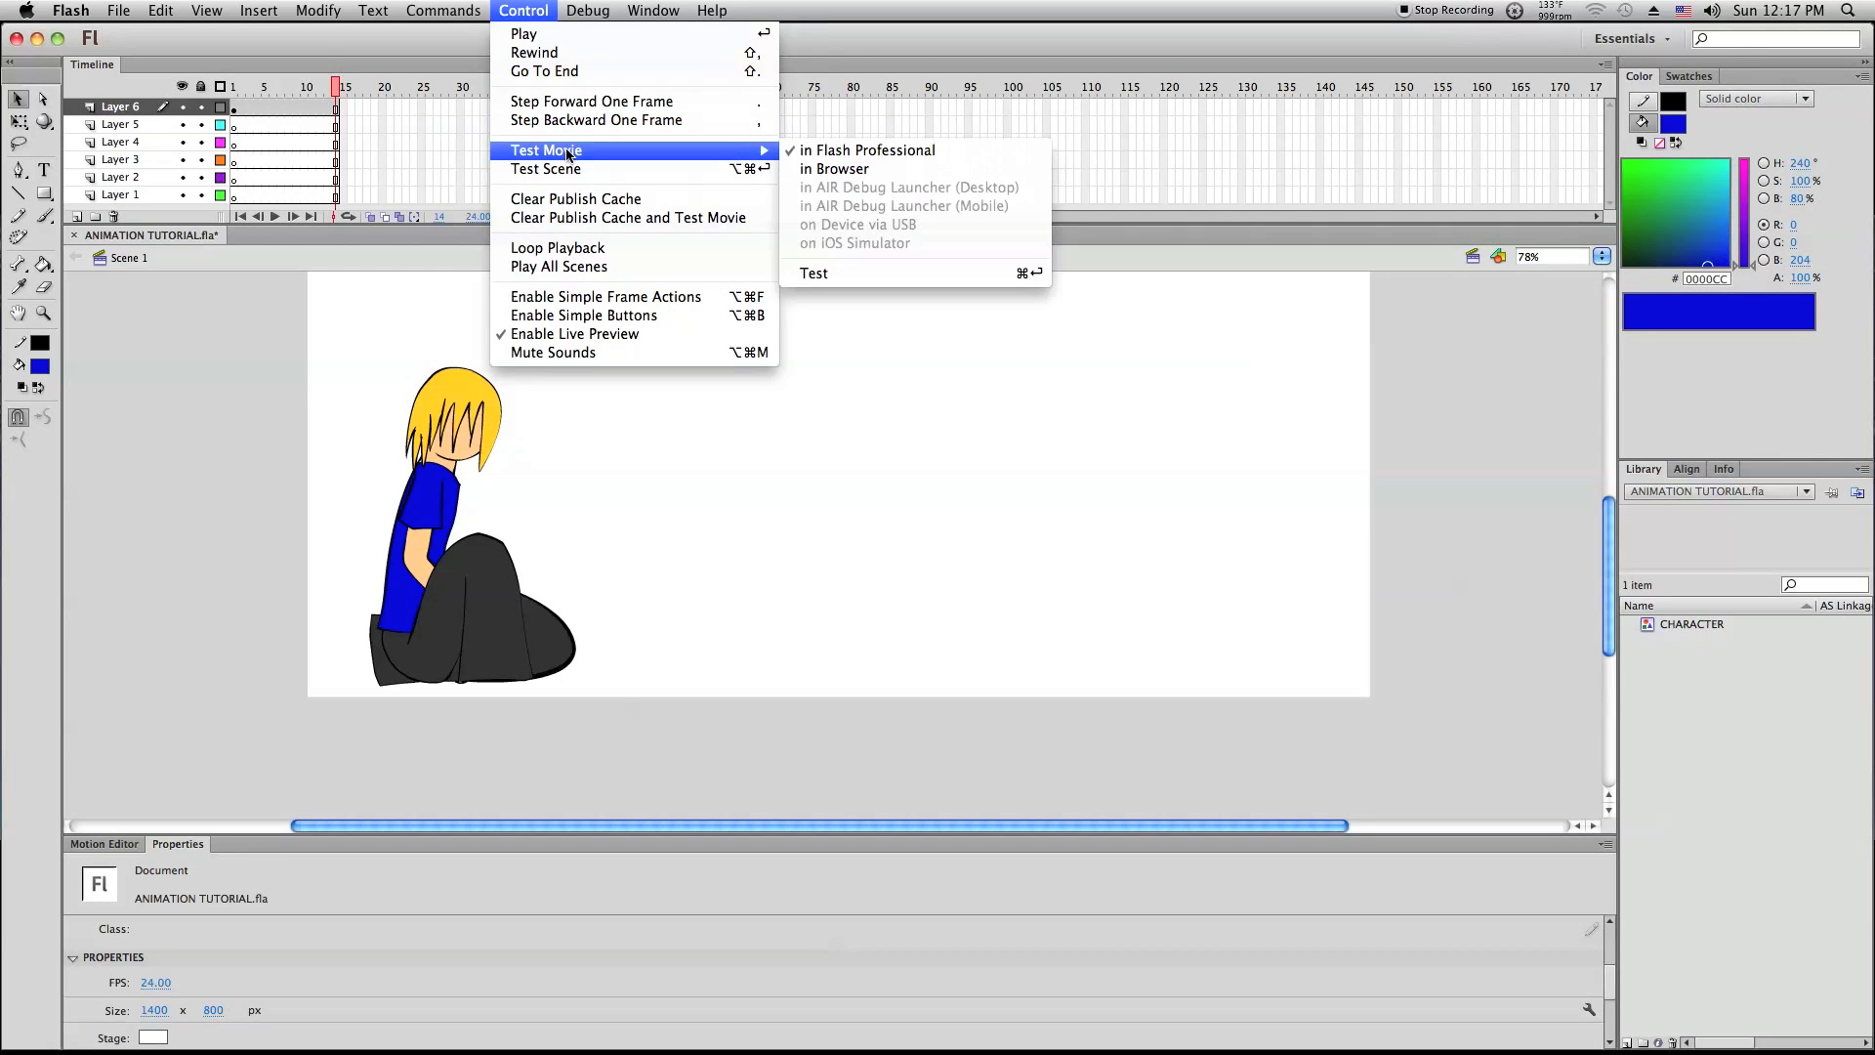
{"action": "left_click", "coordinate": [570, 168]}
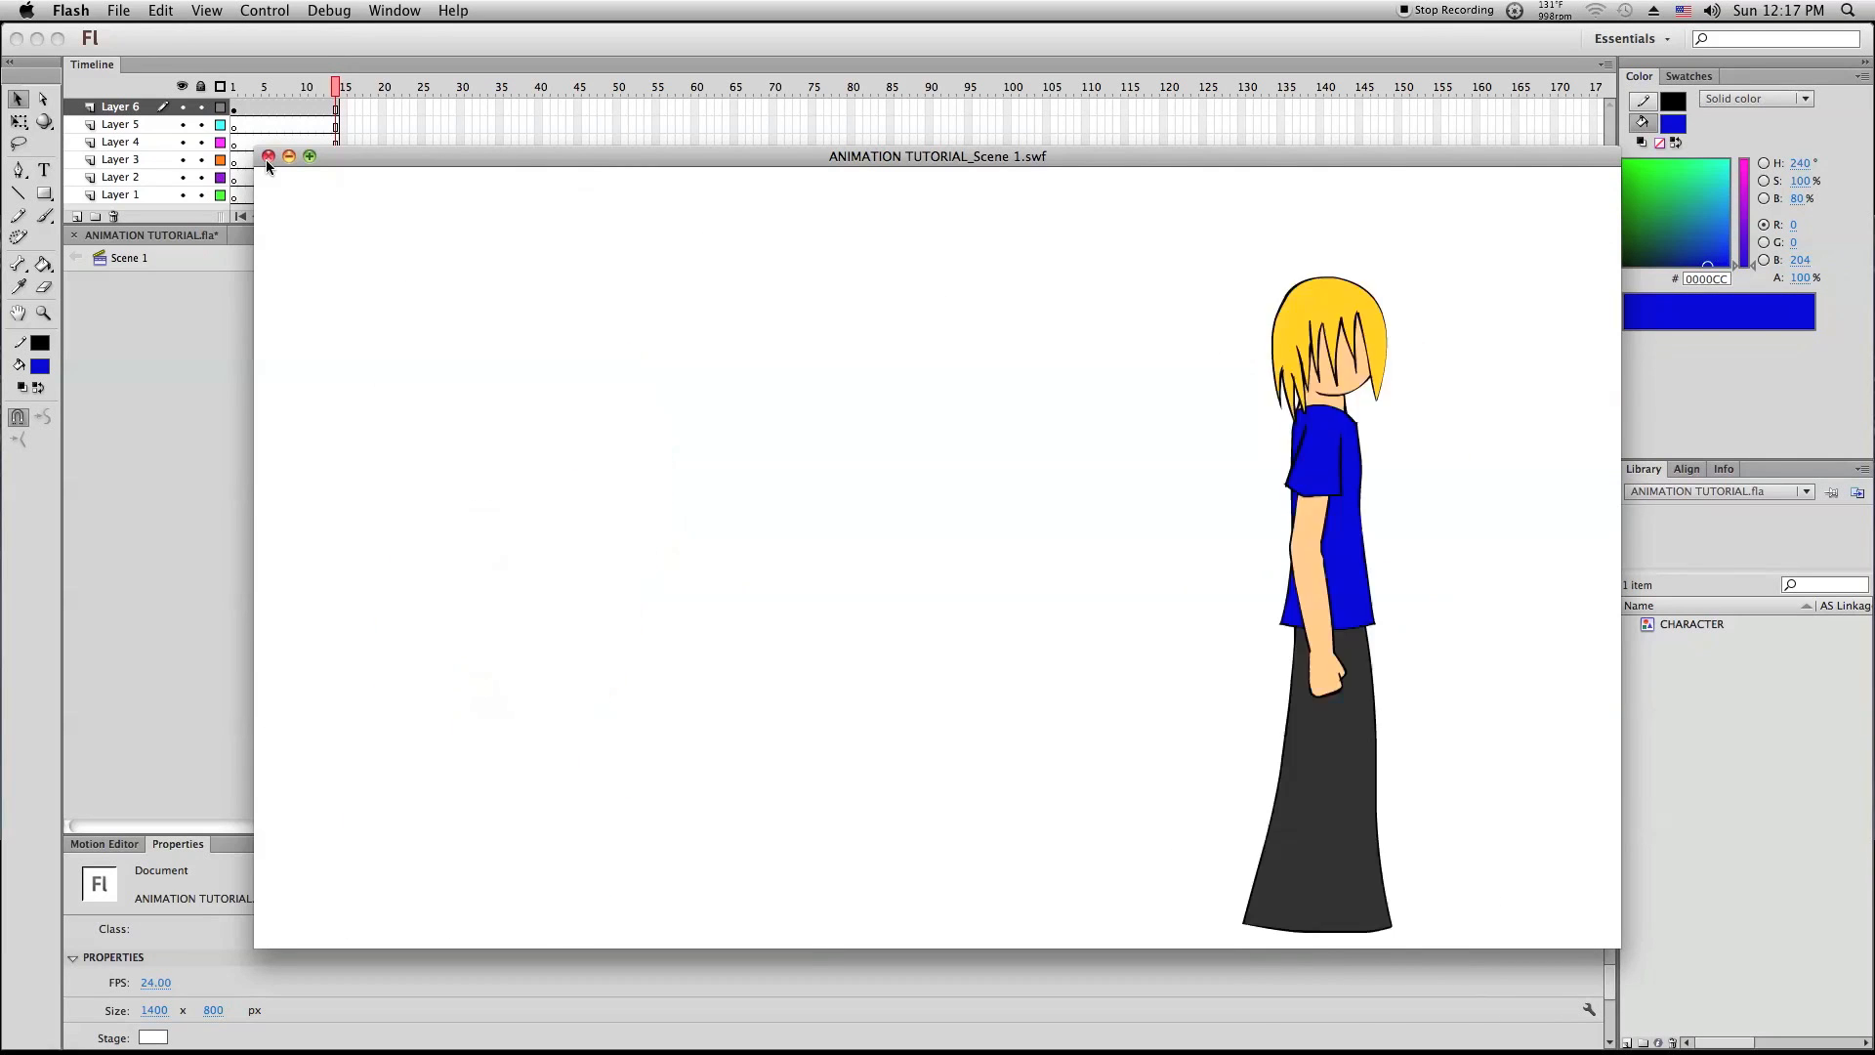
{"action": "left_click", "coordinate": [267, 160]}
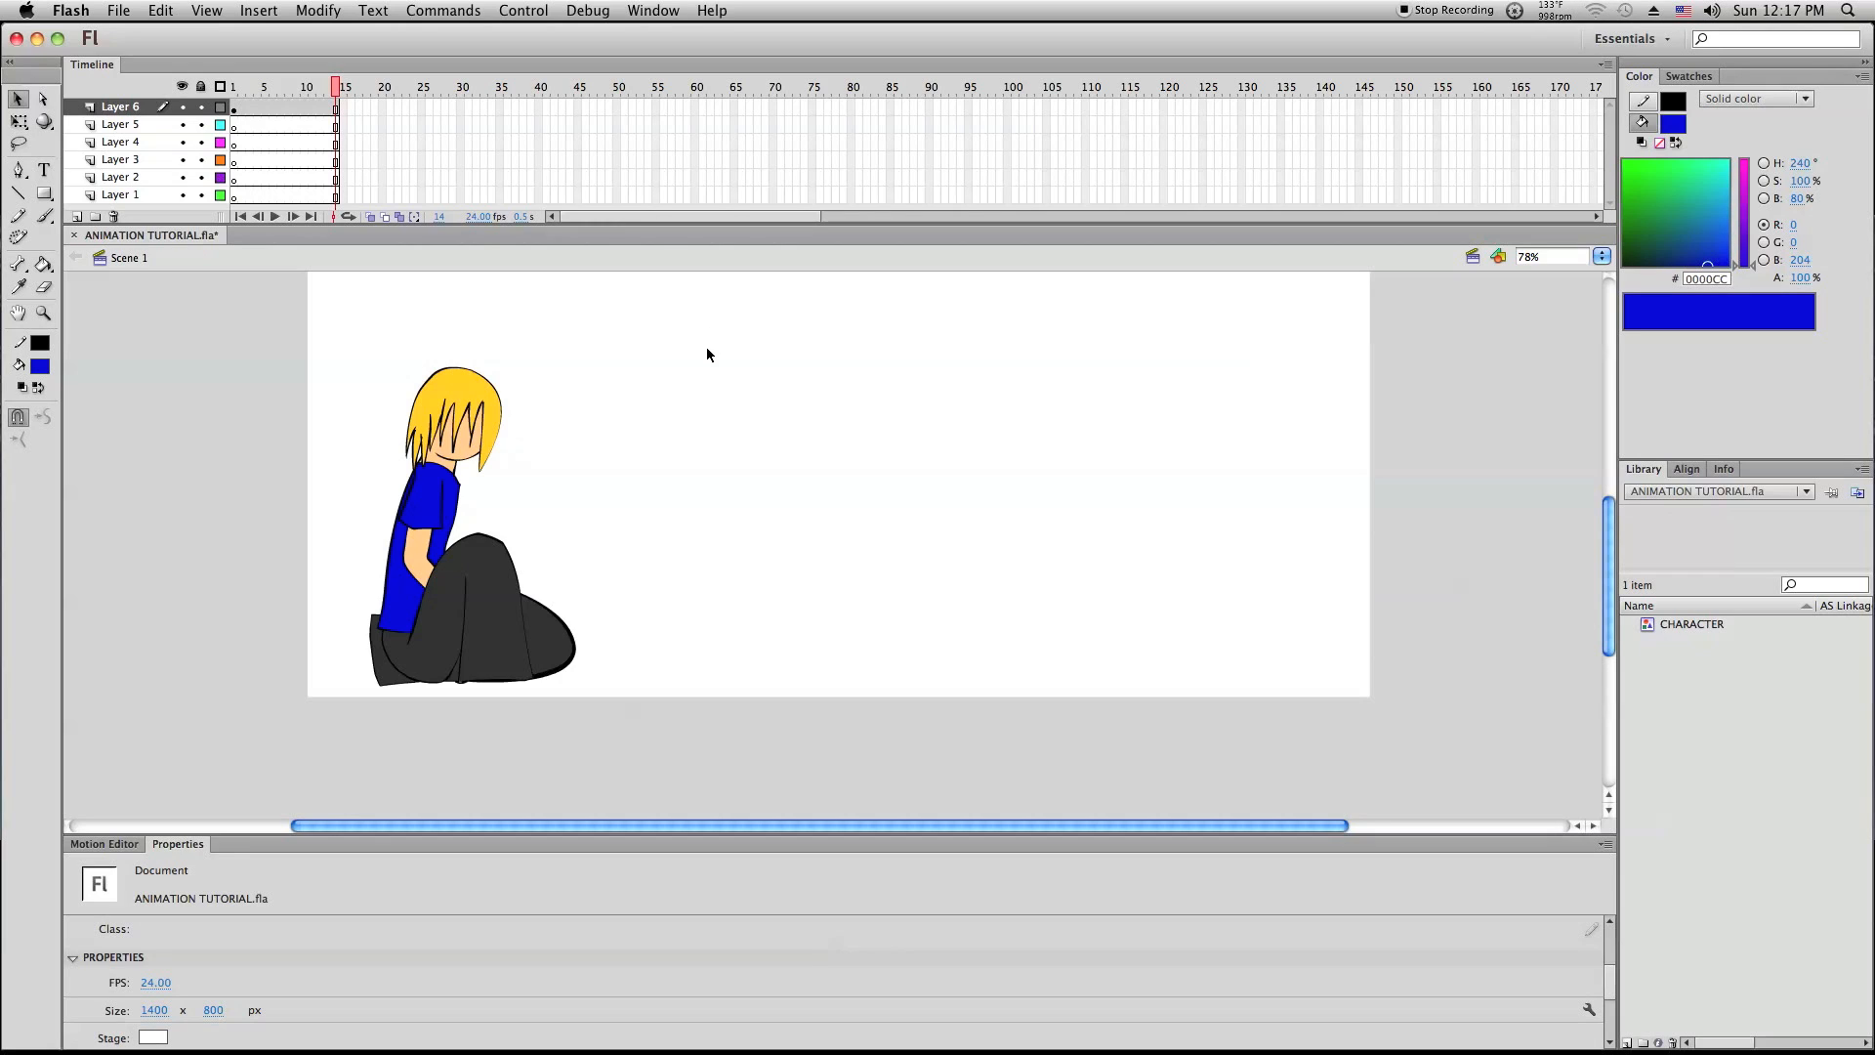
Open the CHARACTER symbol for editing and scrub from frame 1 to frame 5 to examine the opening poses
{"action": "scroll", "coordinate": [629, 396], "scroll_direction": "up", "scroll_amount": 3}
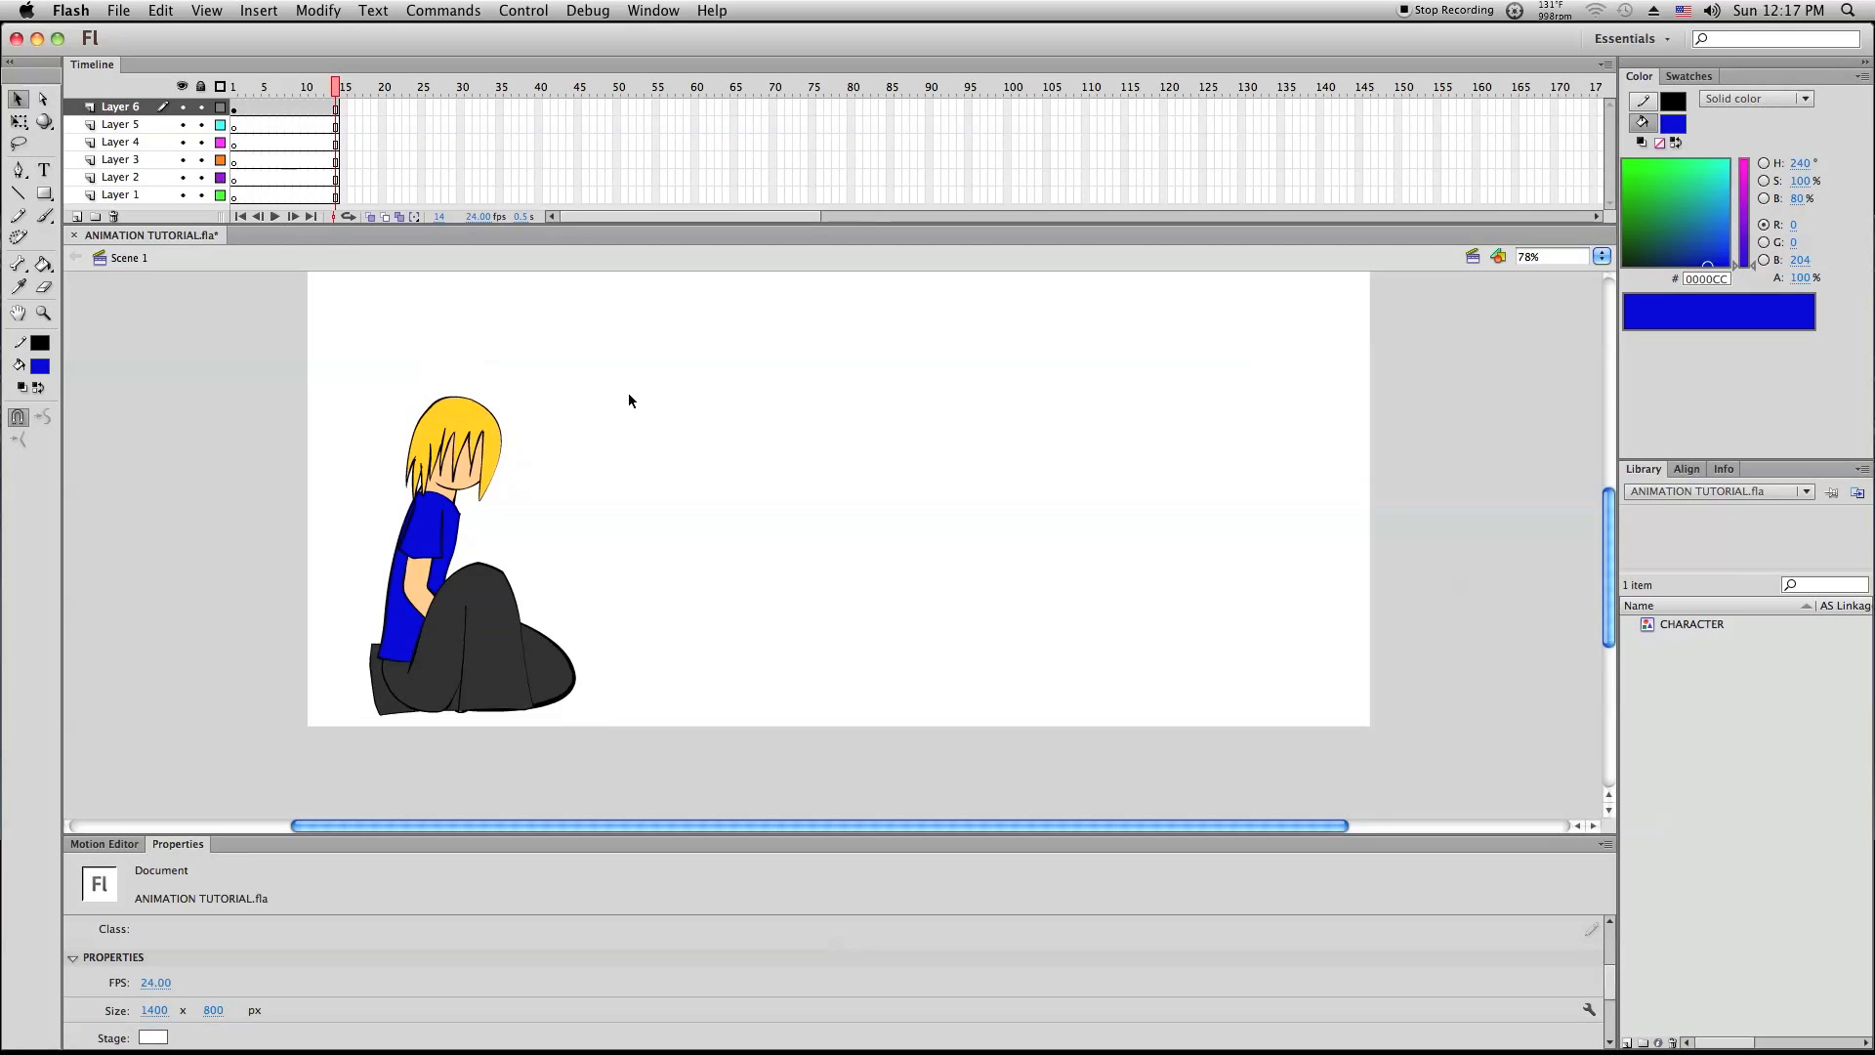
{"action": "scroll", "coordinate": [628, 395], "scroll_direction": "up", "scroll_amount": 2}
{"action": "left_click_drag", "start_coordinate": [757, 837], "coordinate": [784, 1010]}
{"action": "double_click", "coordinate": [447, 786]}
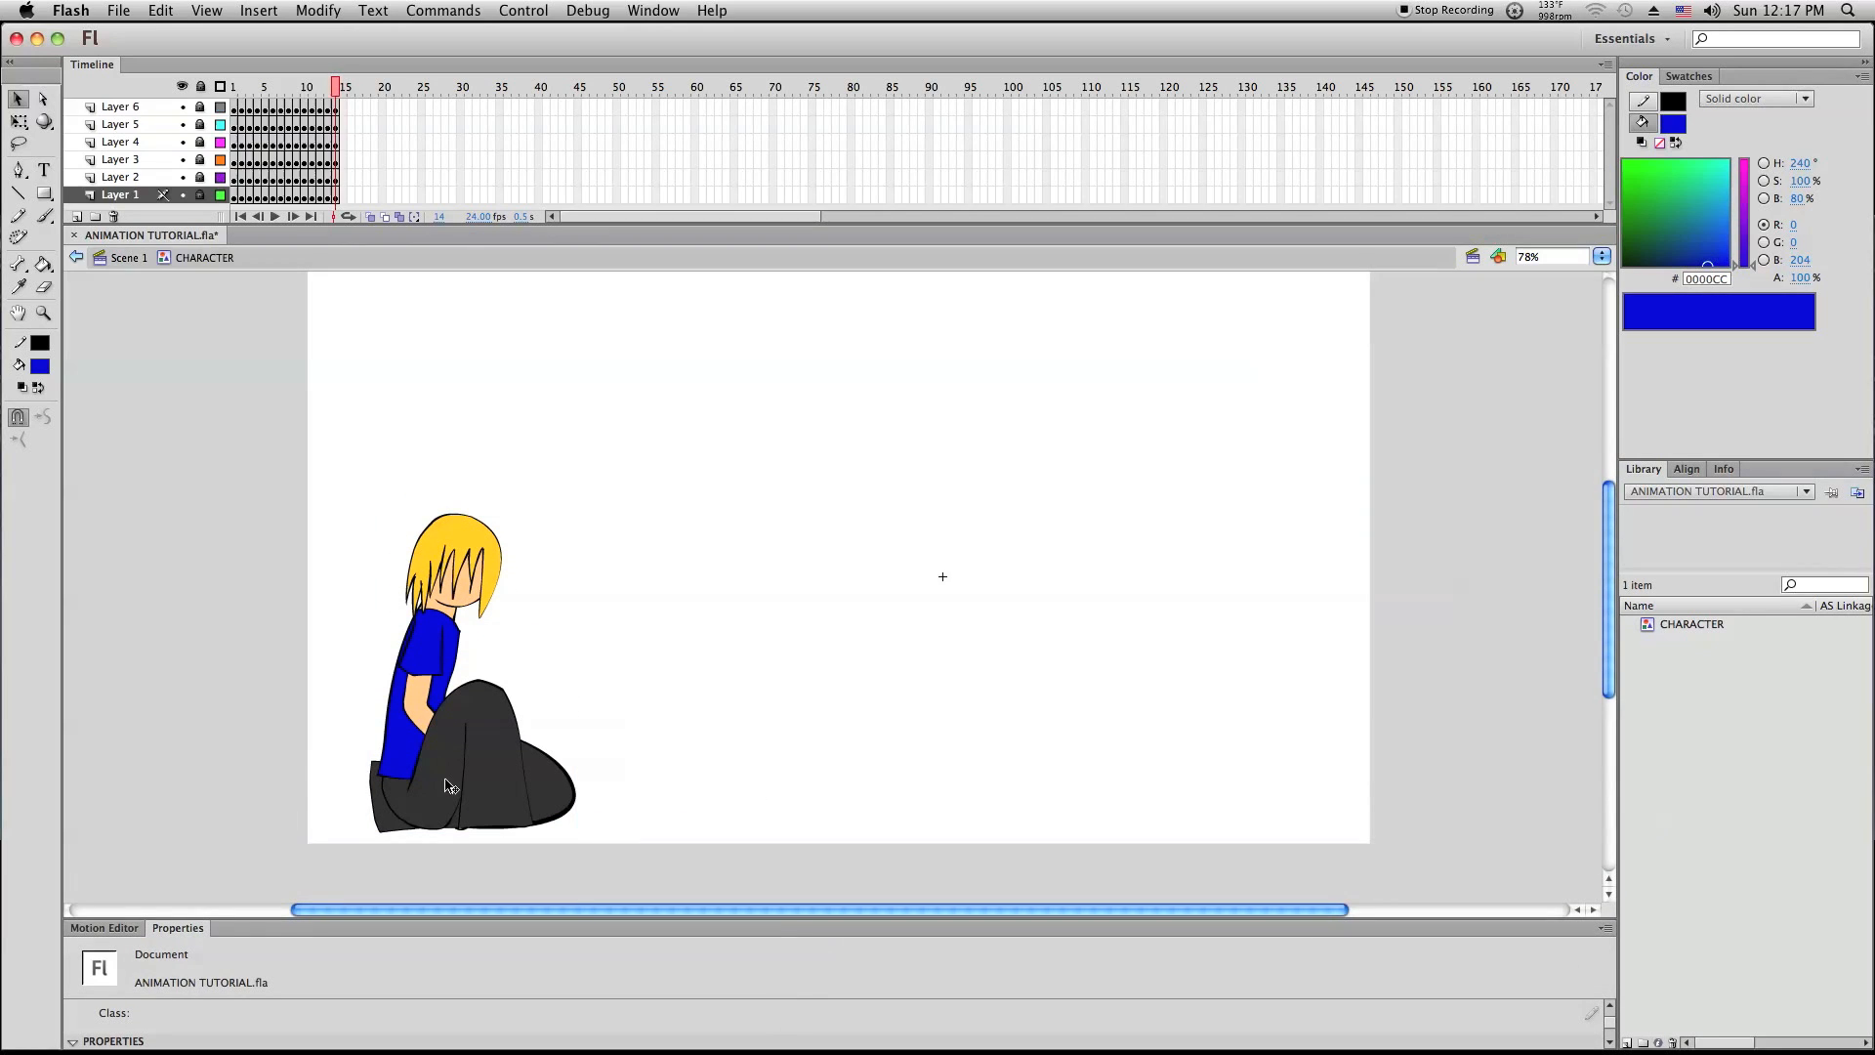
{"action": "left_click", "coordinate": [234, 90]}
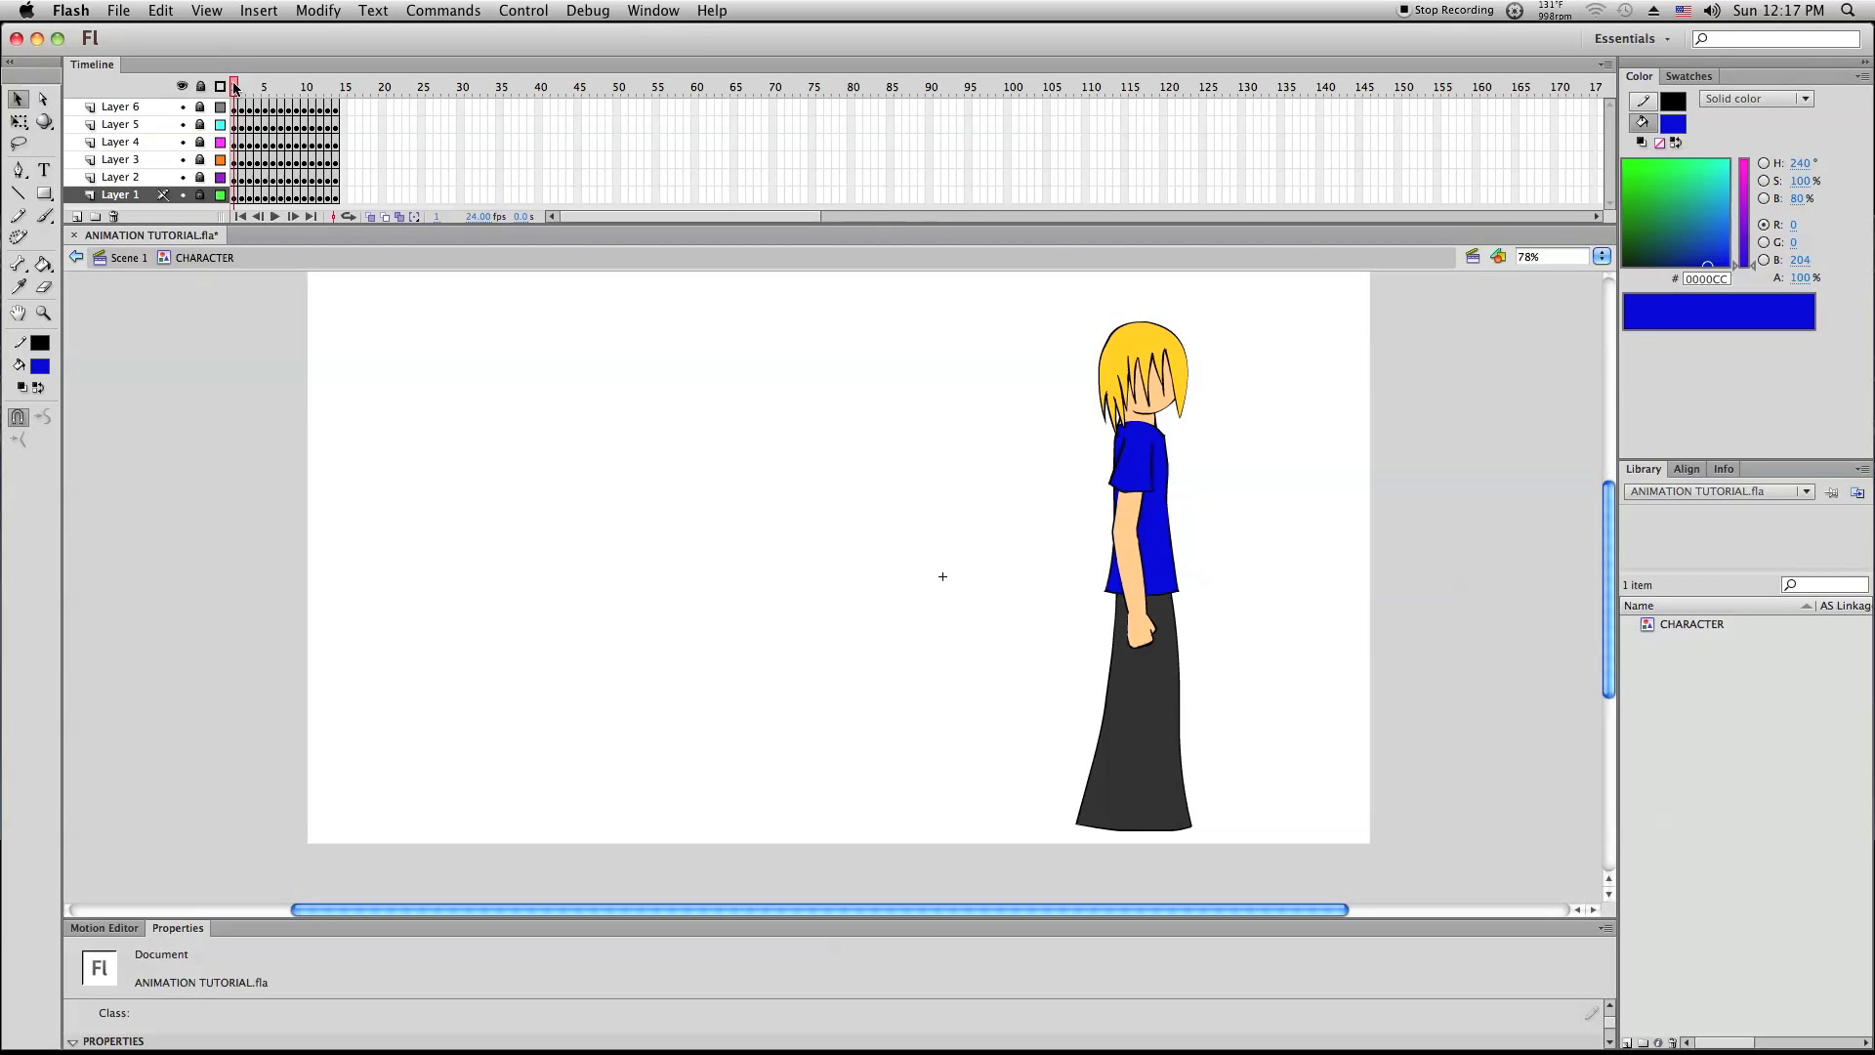
{"action": "left_click_drag", "start_coordinate": [234, 88], "coordinate": [241, 88]}
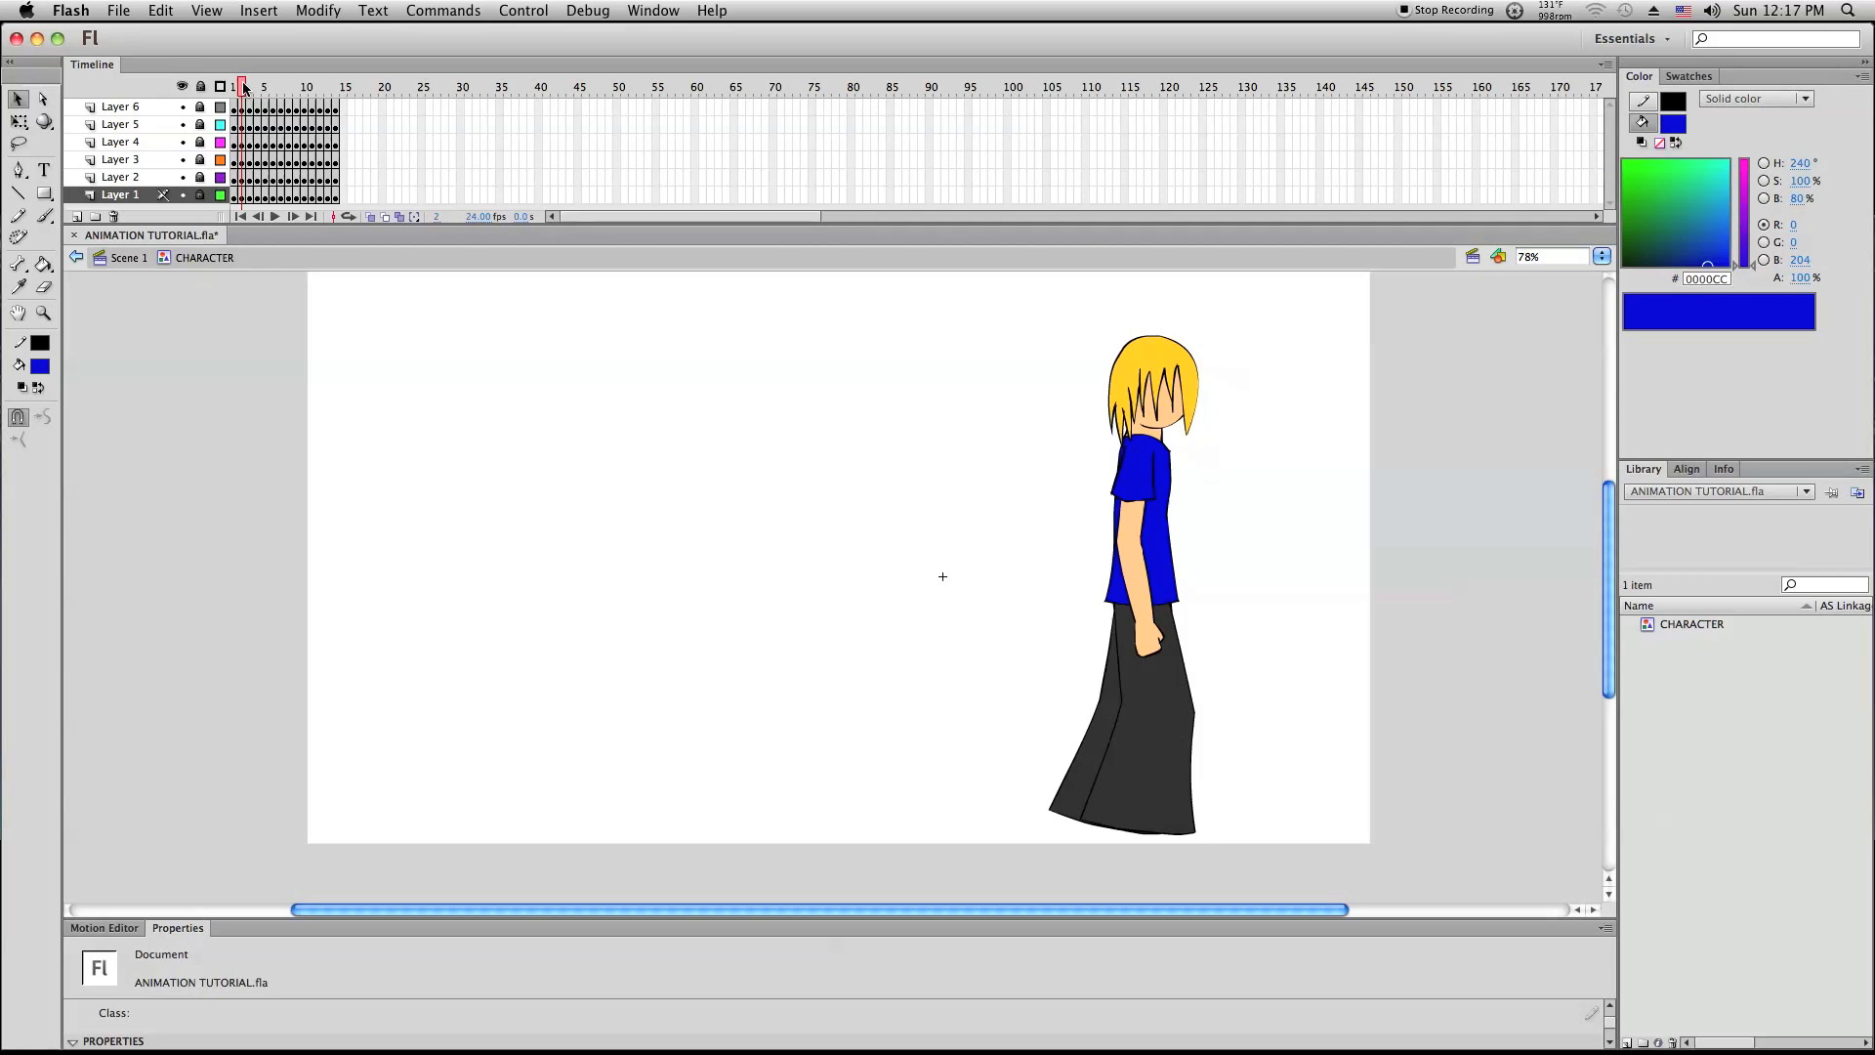
{"action": "left_click_drag", "start_coordinate": [244, 88], "coordinate": [266, 84]}
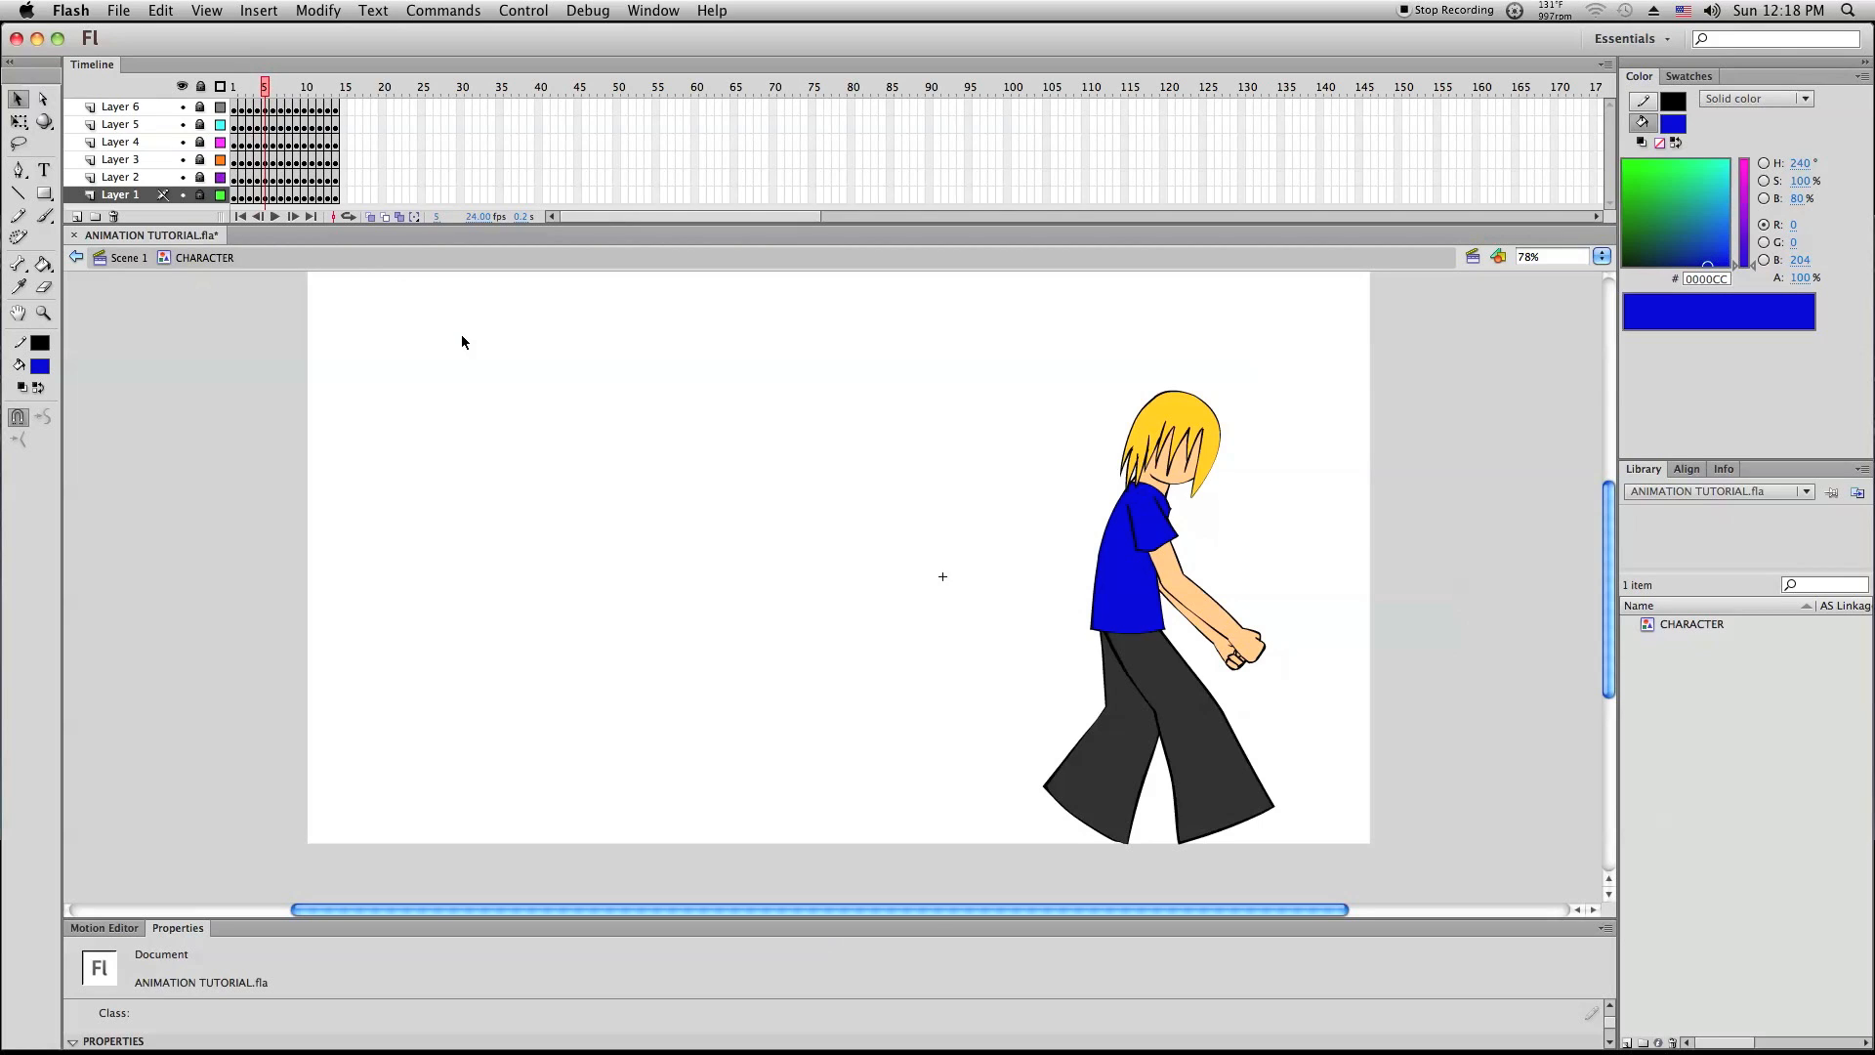
Step frame by frame from frame 5 to frame 14 of the CHARACTER symbol to examine the rest of the fall
{"action": "key", "text": "period"}
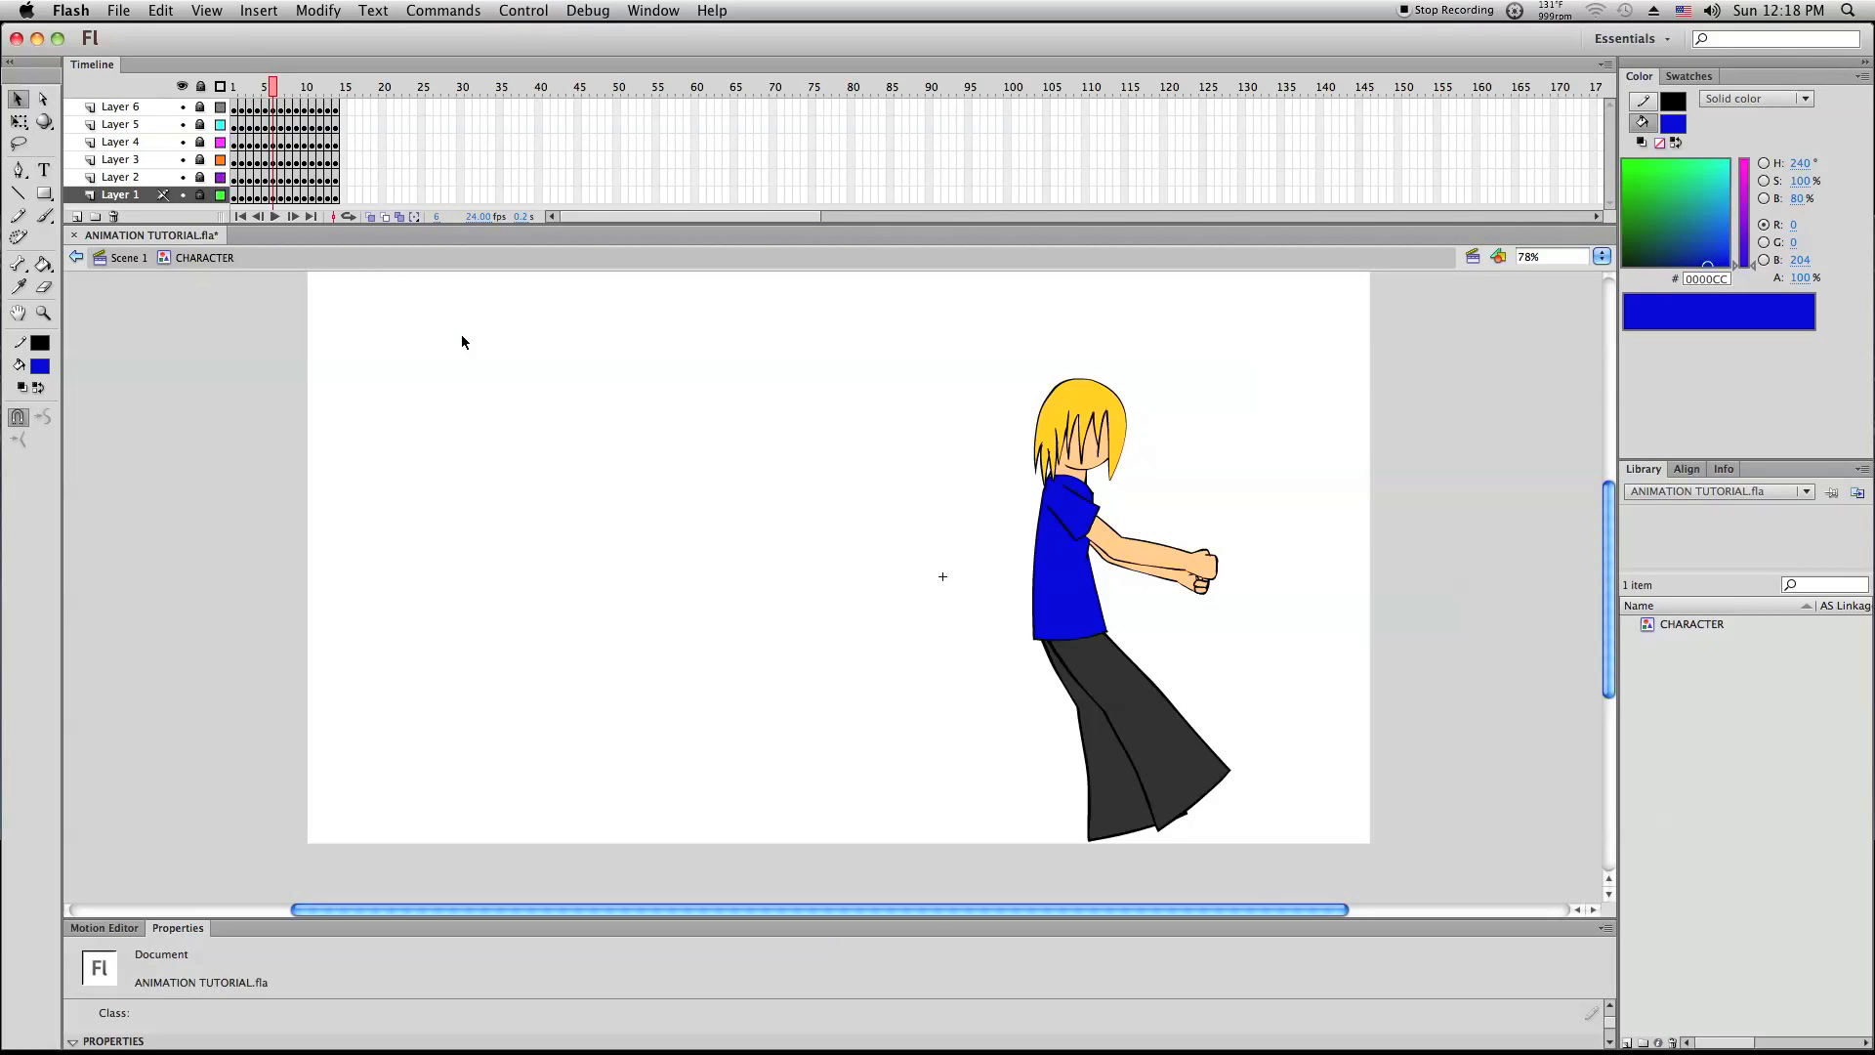
{"action": "key", "text": "period"}
{"action": "key", "text": "period"}
{"action": "key", "text": "period"}
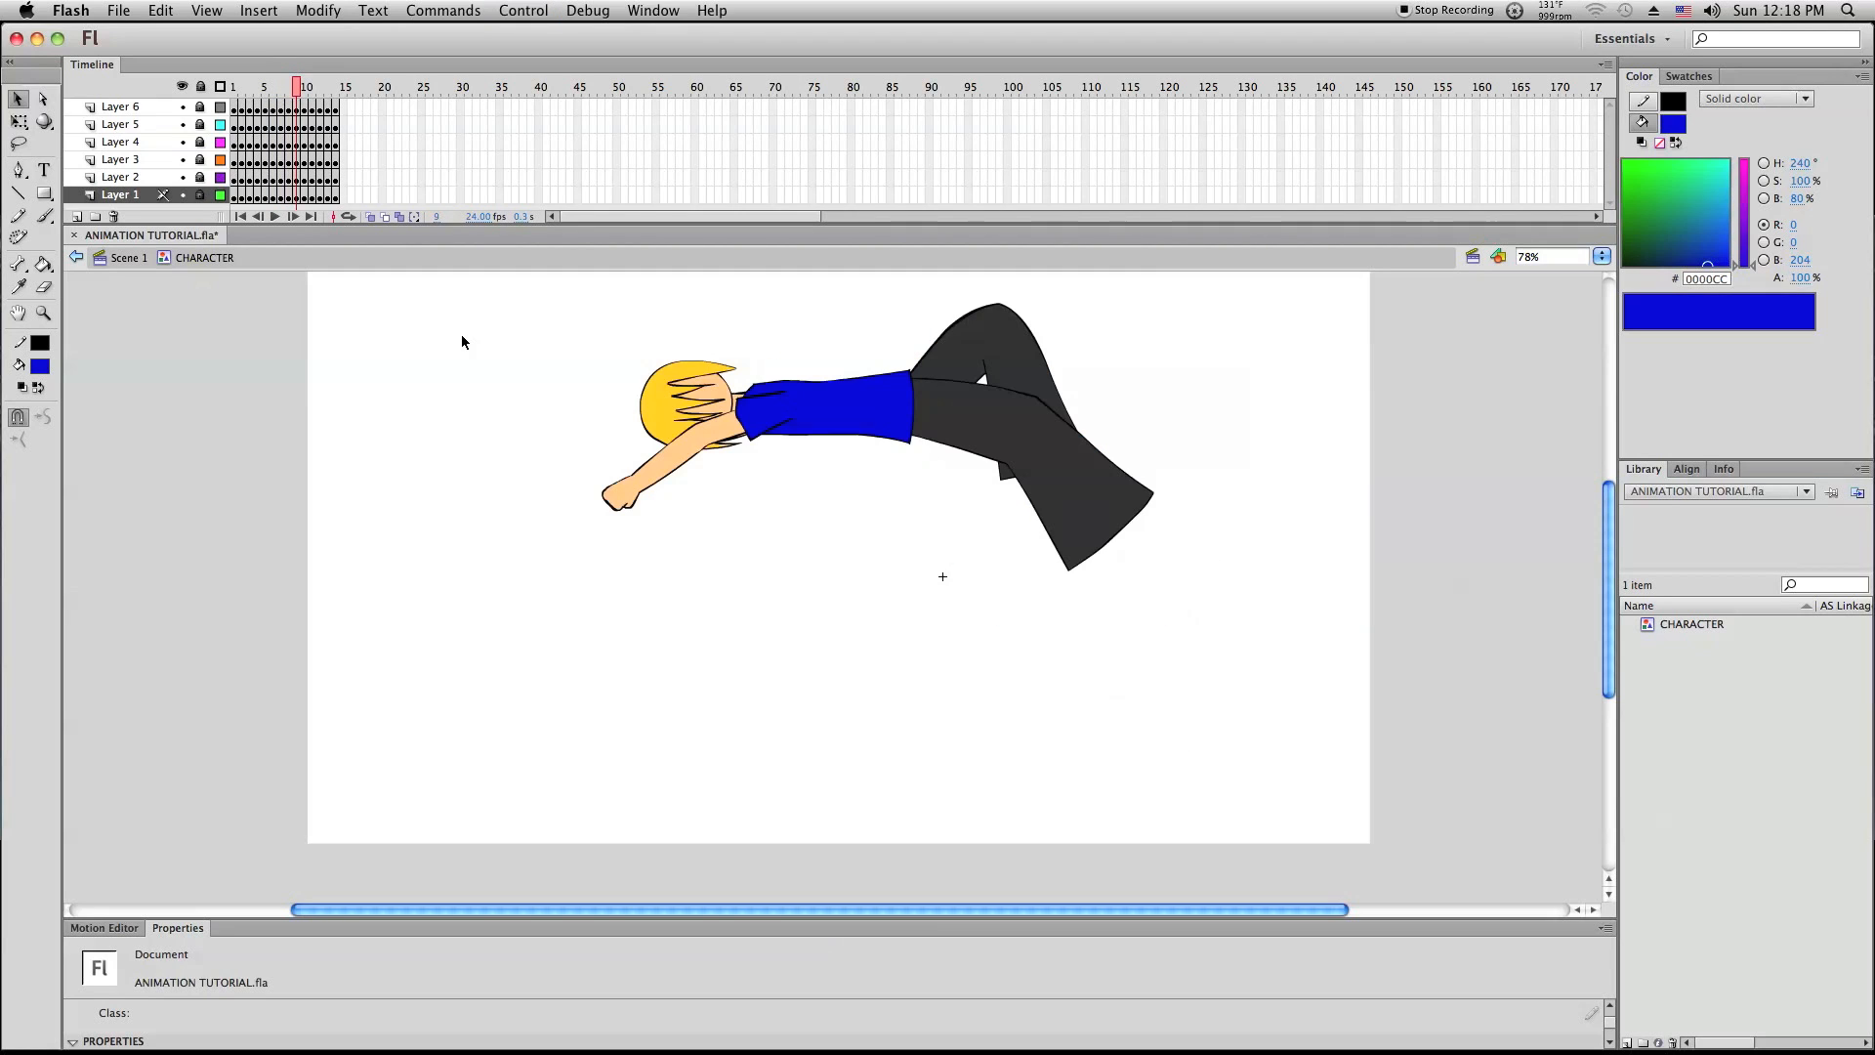
{"action": "key", "text": "period"}
{"action": "key", "text": "period"}
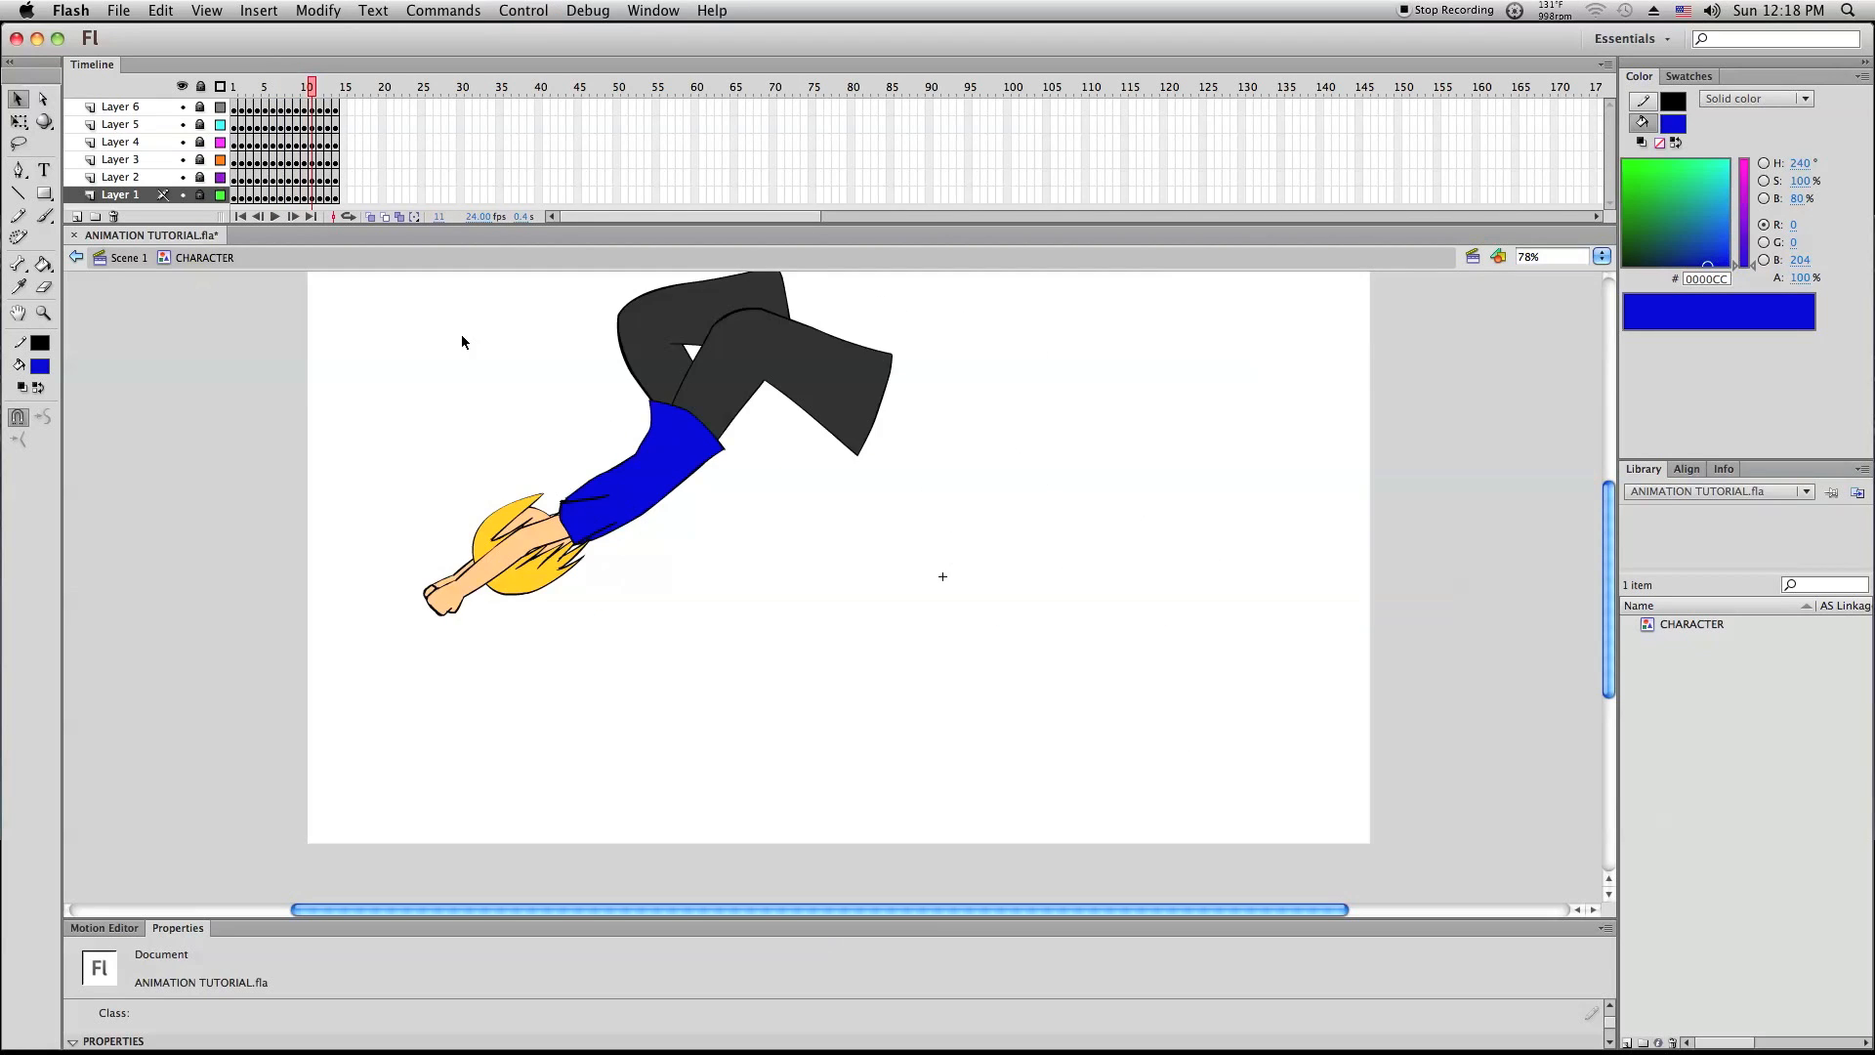
{"action": "key", "text": "period"}
{"action": "key", "text": "period"}
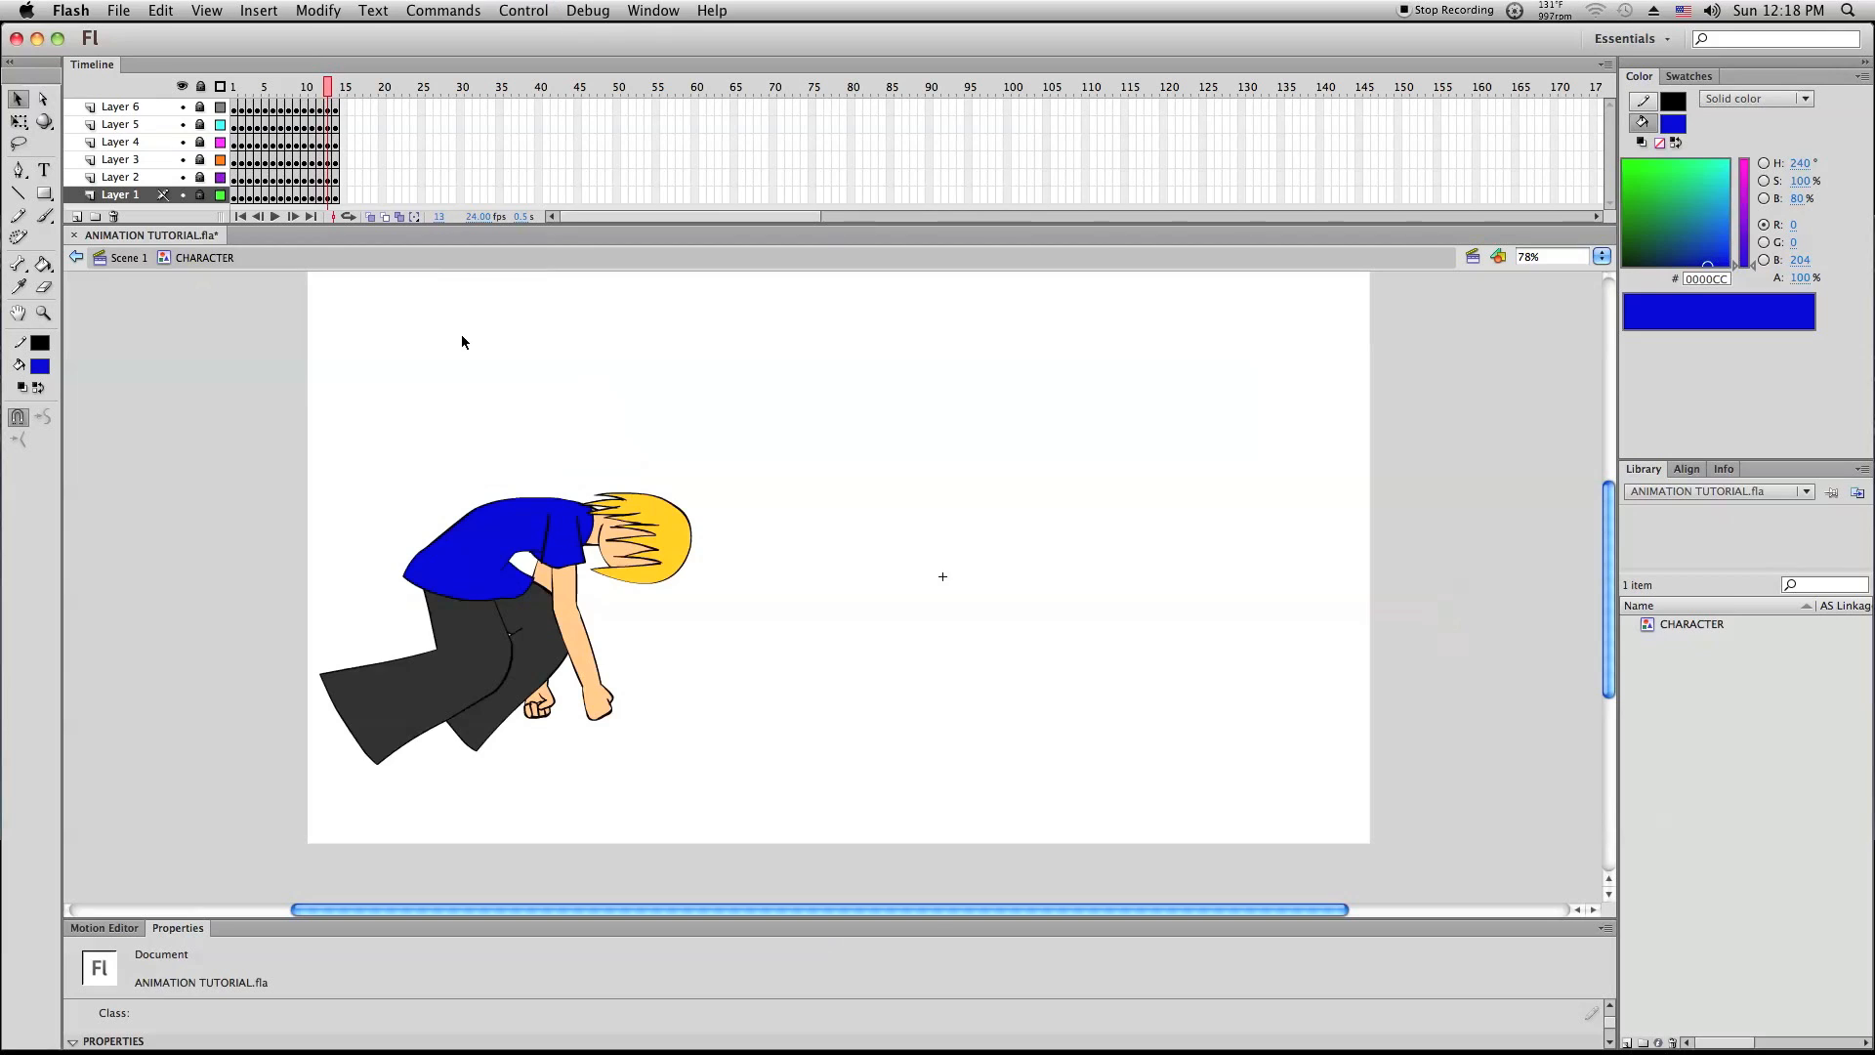
{"action": "key", "text": "period"}
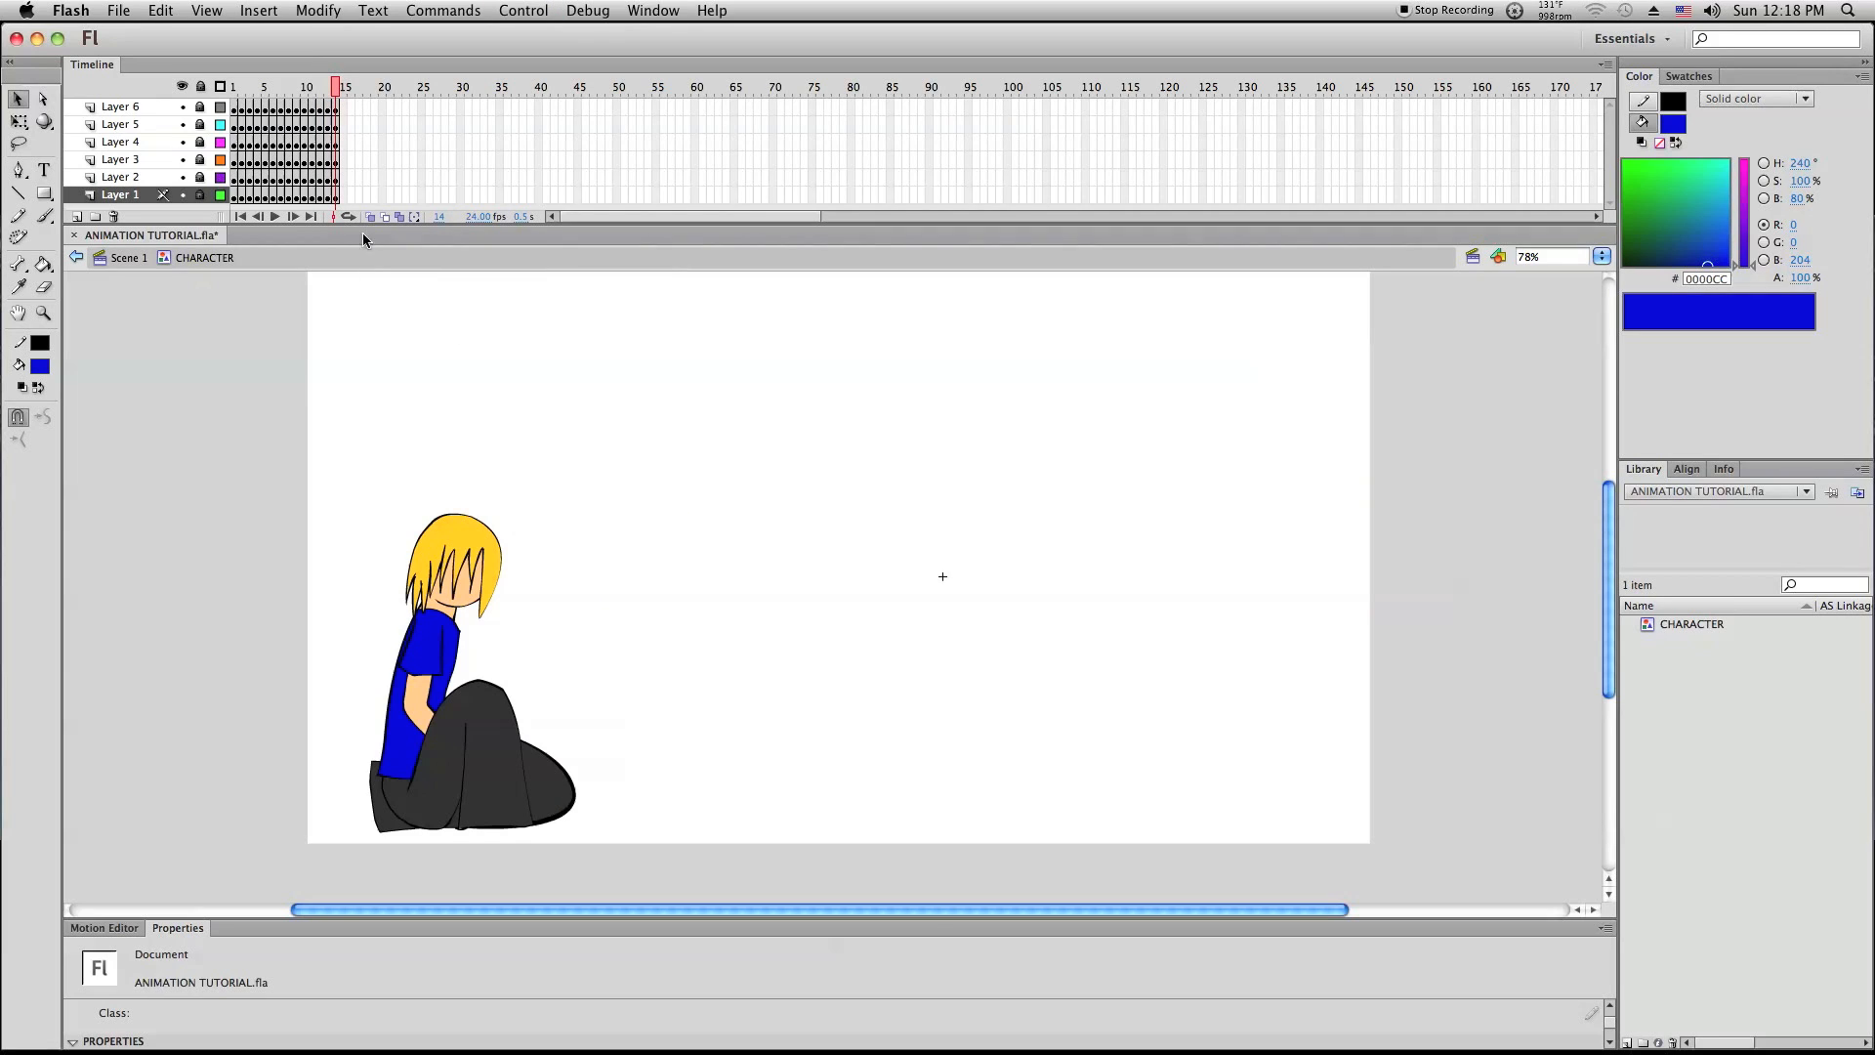
Unlock all layers, clear the keyframes on frames 2 to 13 across all six layers and go back to frame 1
{"action": "left_click", "coordinate": [249, 93]}
{"action": "left_click", "coordinate": [200, 87]}
{"action": "left_click", "coordinate": [234, 93]}
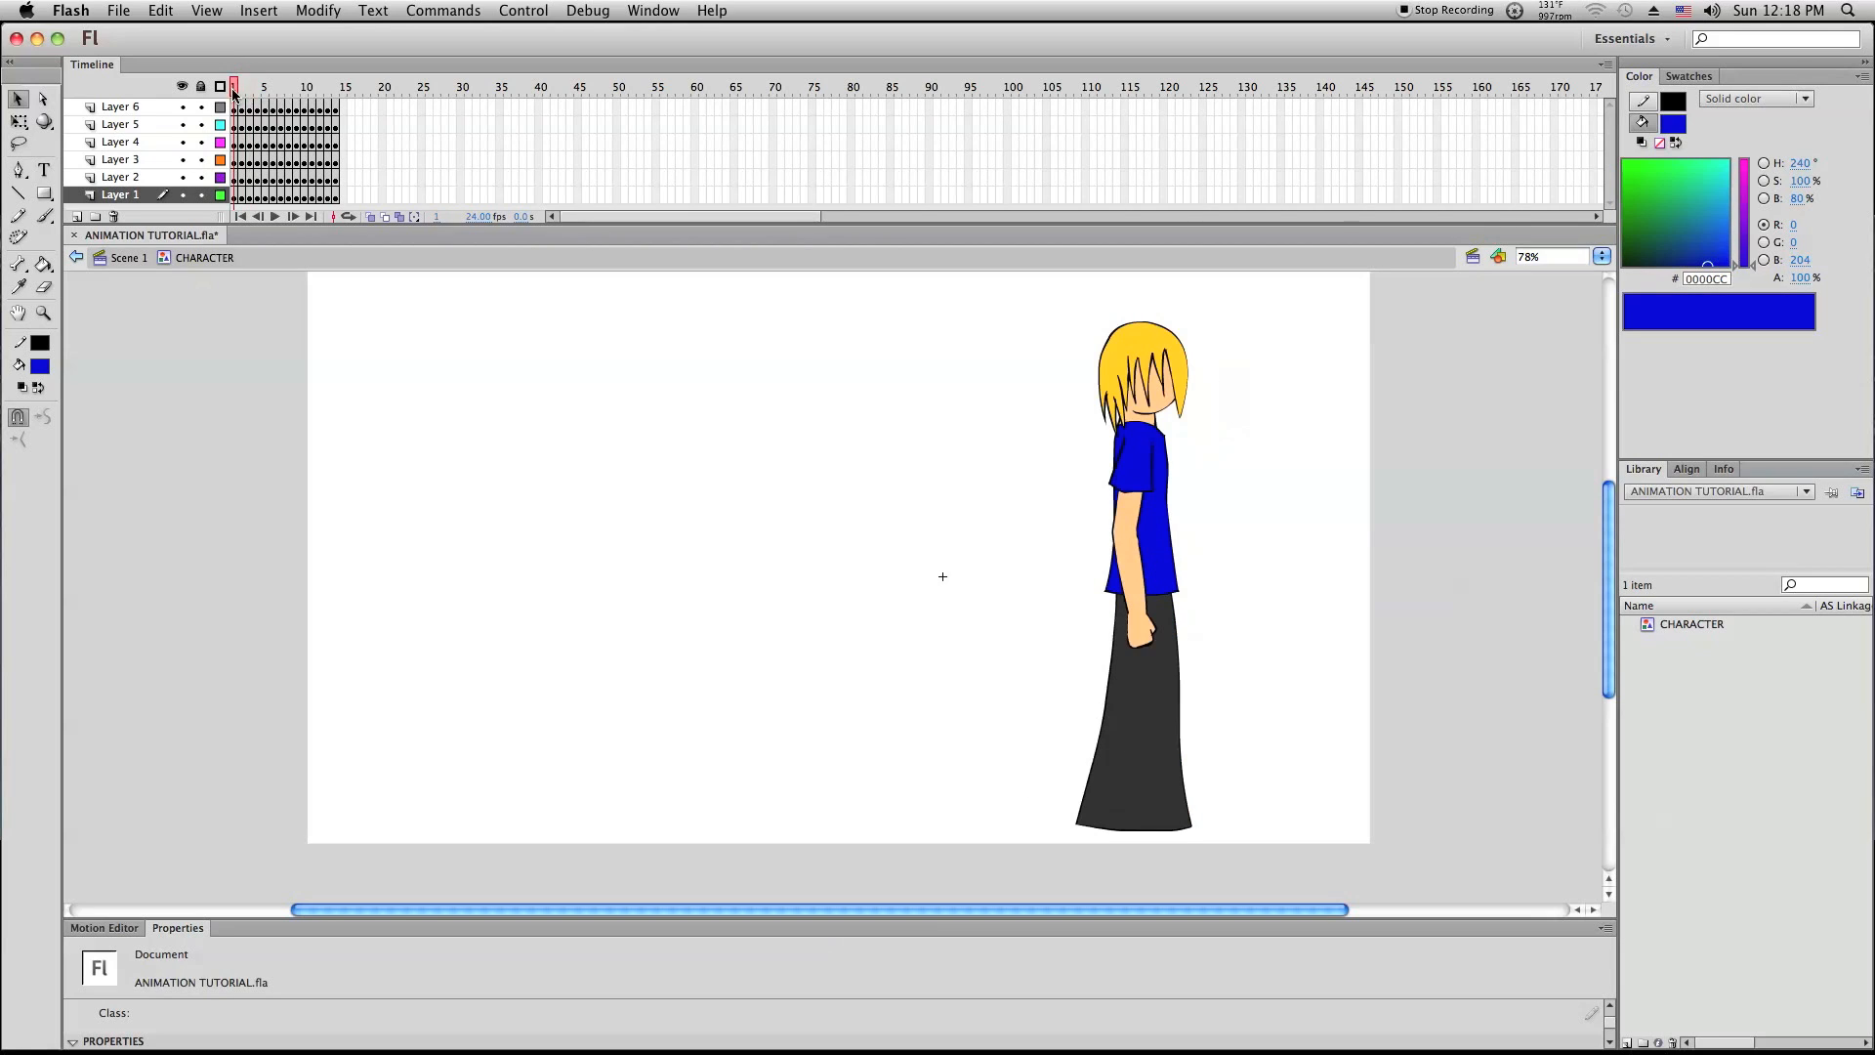
{"action": "left_click", "coordinate": [239, 93]}
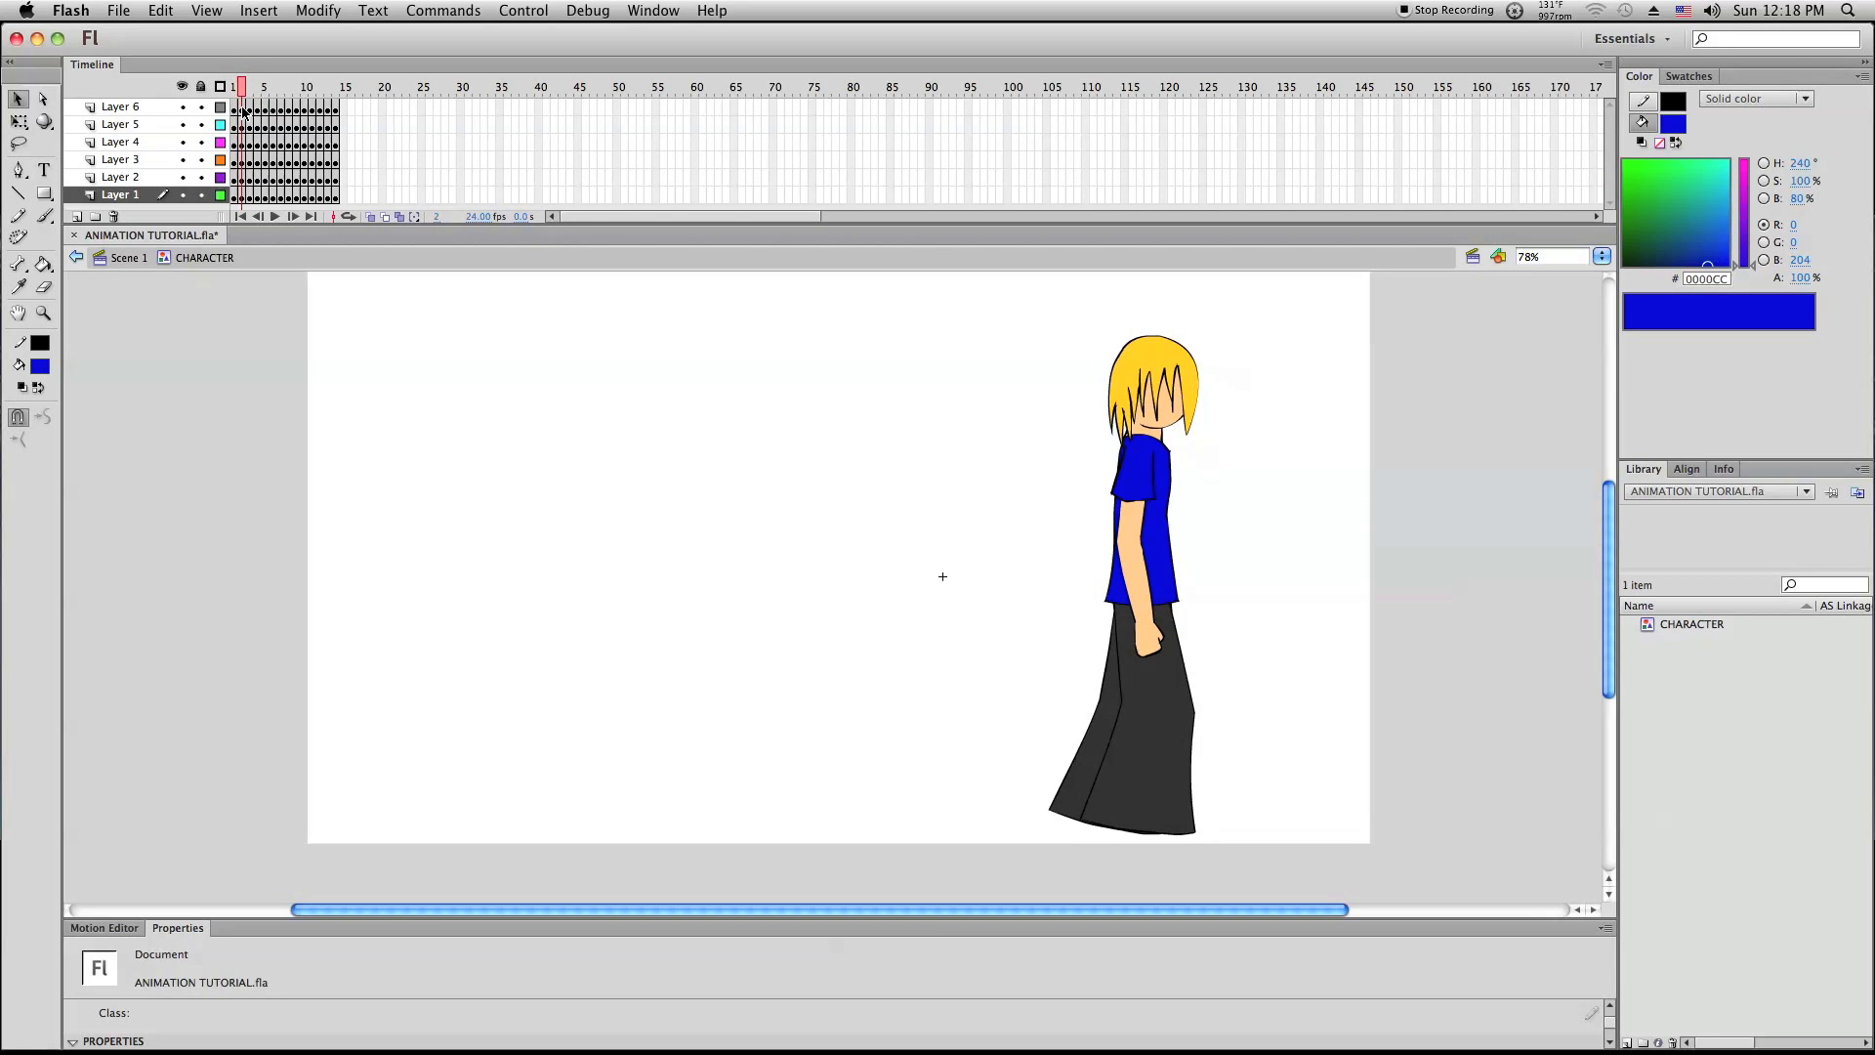
{"action": "left_click", "coordinate": [244, 109]}
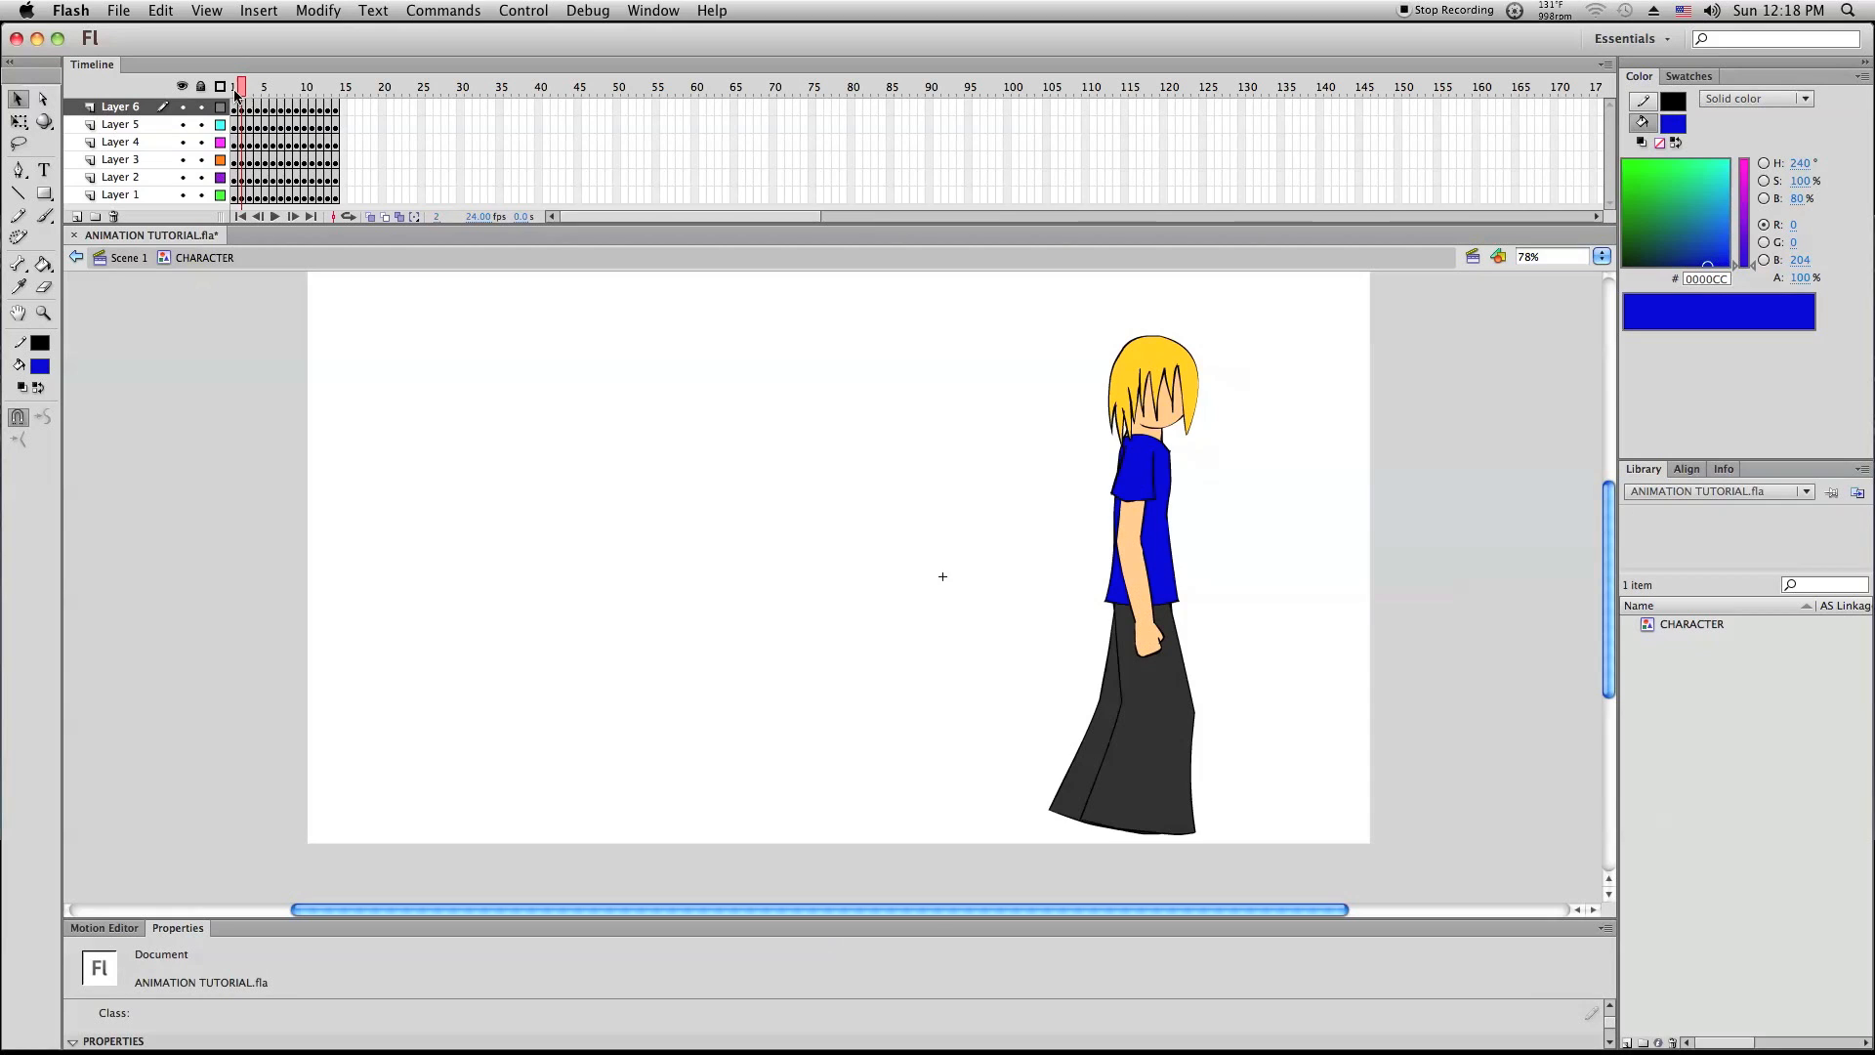
{"action": "left_click", "coordinate": [236, 93]}
{"action": "left_click", "coordinate": [343, 84]}
{"action": "left_click", "coordinate": [241, 93]}
{"action": "left_click_drag", "start_coordinate": [243, 110], "coordinate": [327, 195]}
{"action": "right_click", "coordinate": [326, 195]}
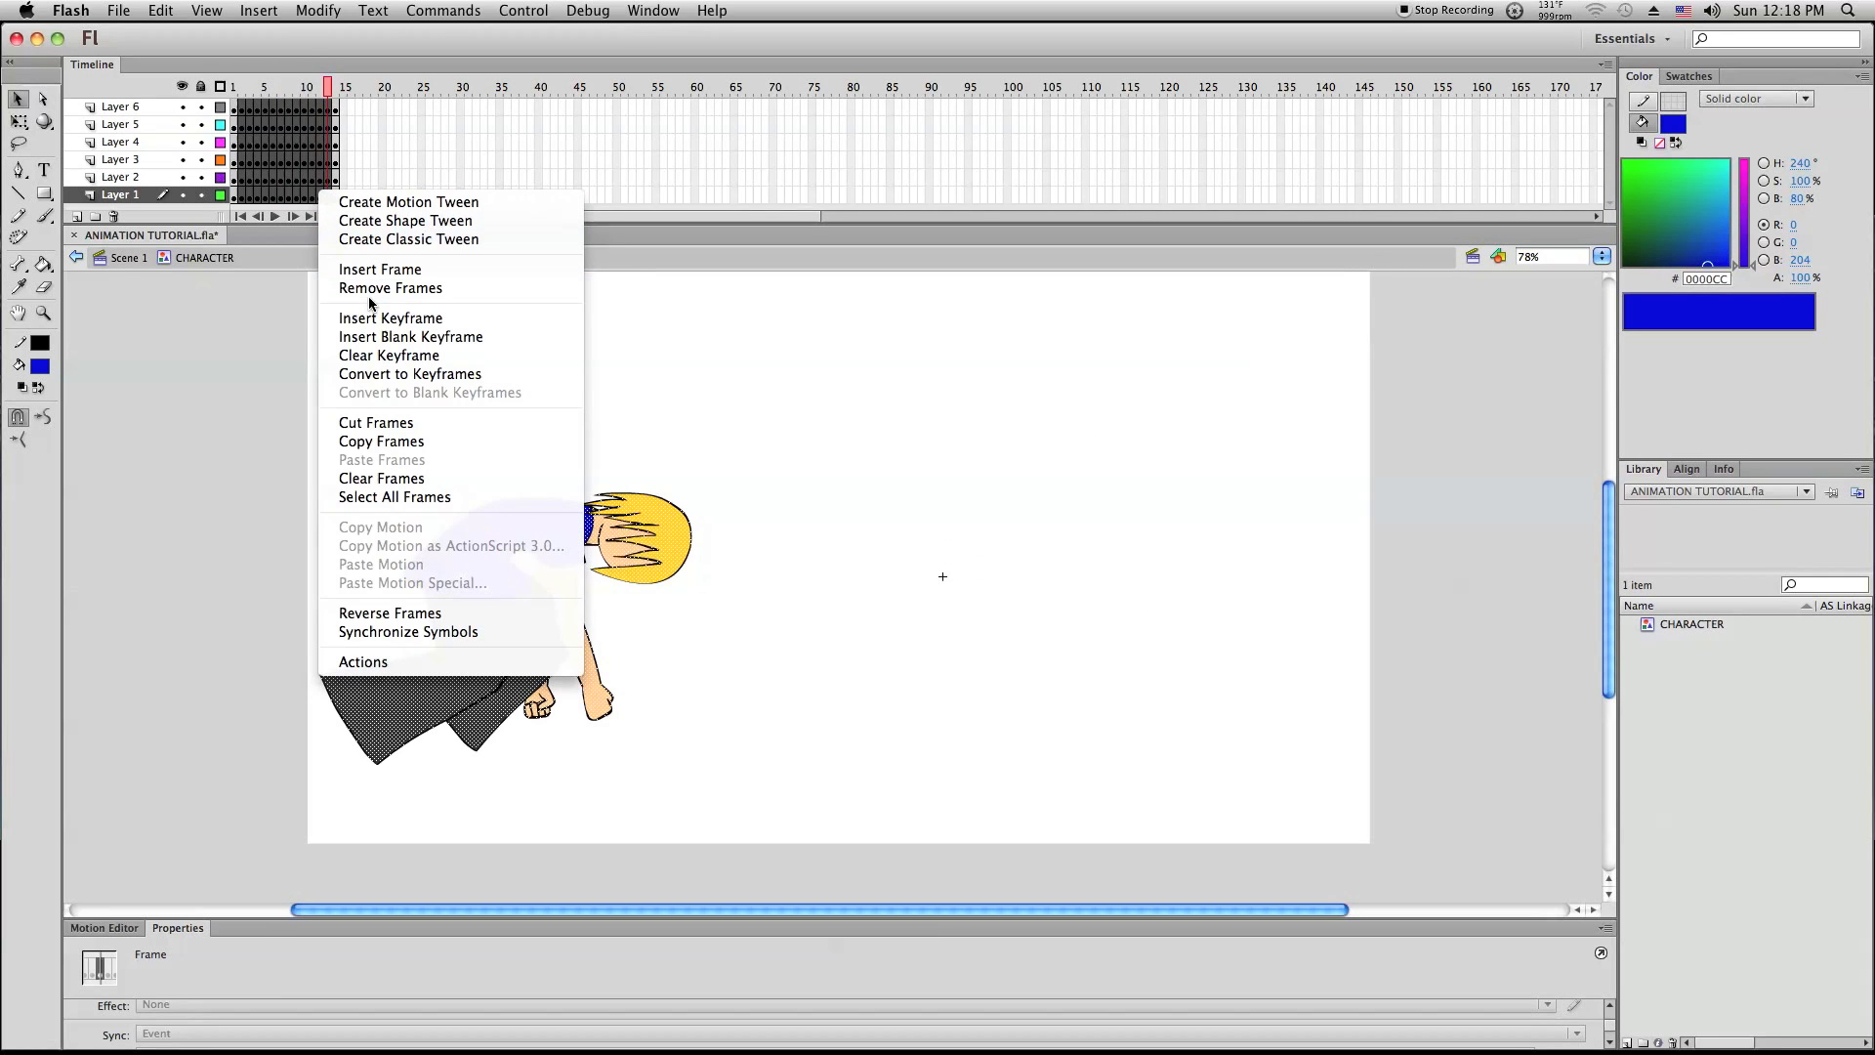
{"action": "left_click", "coordinate": [382, 356]}
{"action": "left_click_drag", "start_coordinate": [298, 91], "coordinate": [235, 84]}
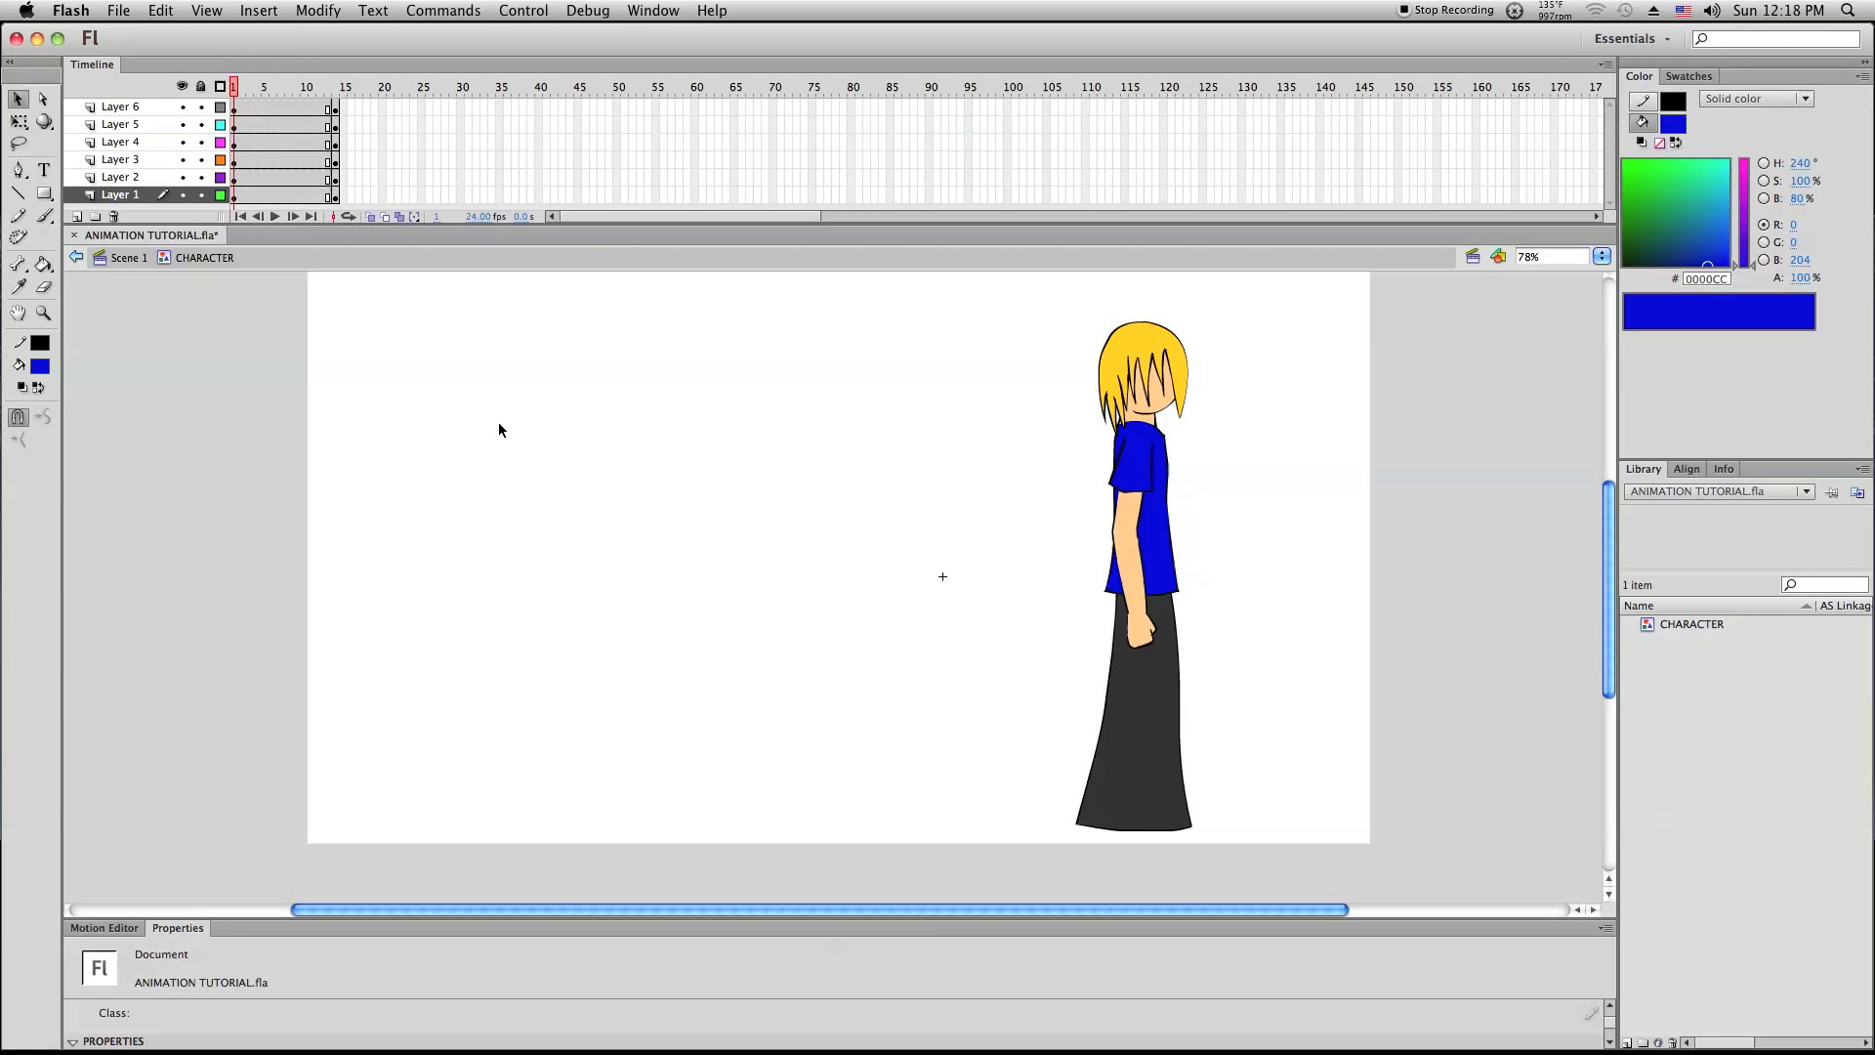
Undo the keyframe clearing, relock all layers and return to the main scene
{"action": "key", "text": "super+z"}
{"action": "key", "text": "super+z"}
{"action": "key", "text": "super+z"}
{"action": "left_click", "coordinate": [202, 87]}
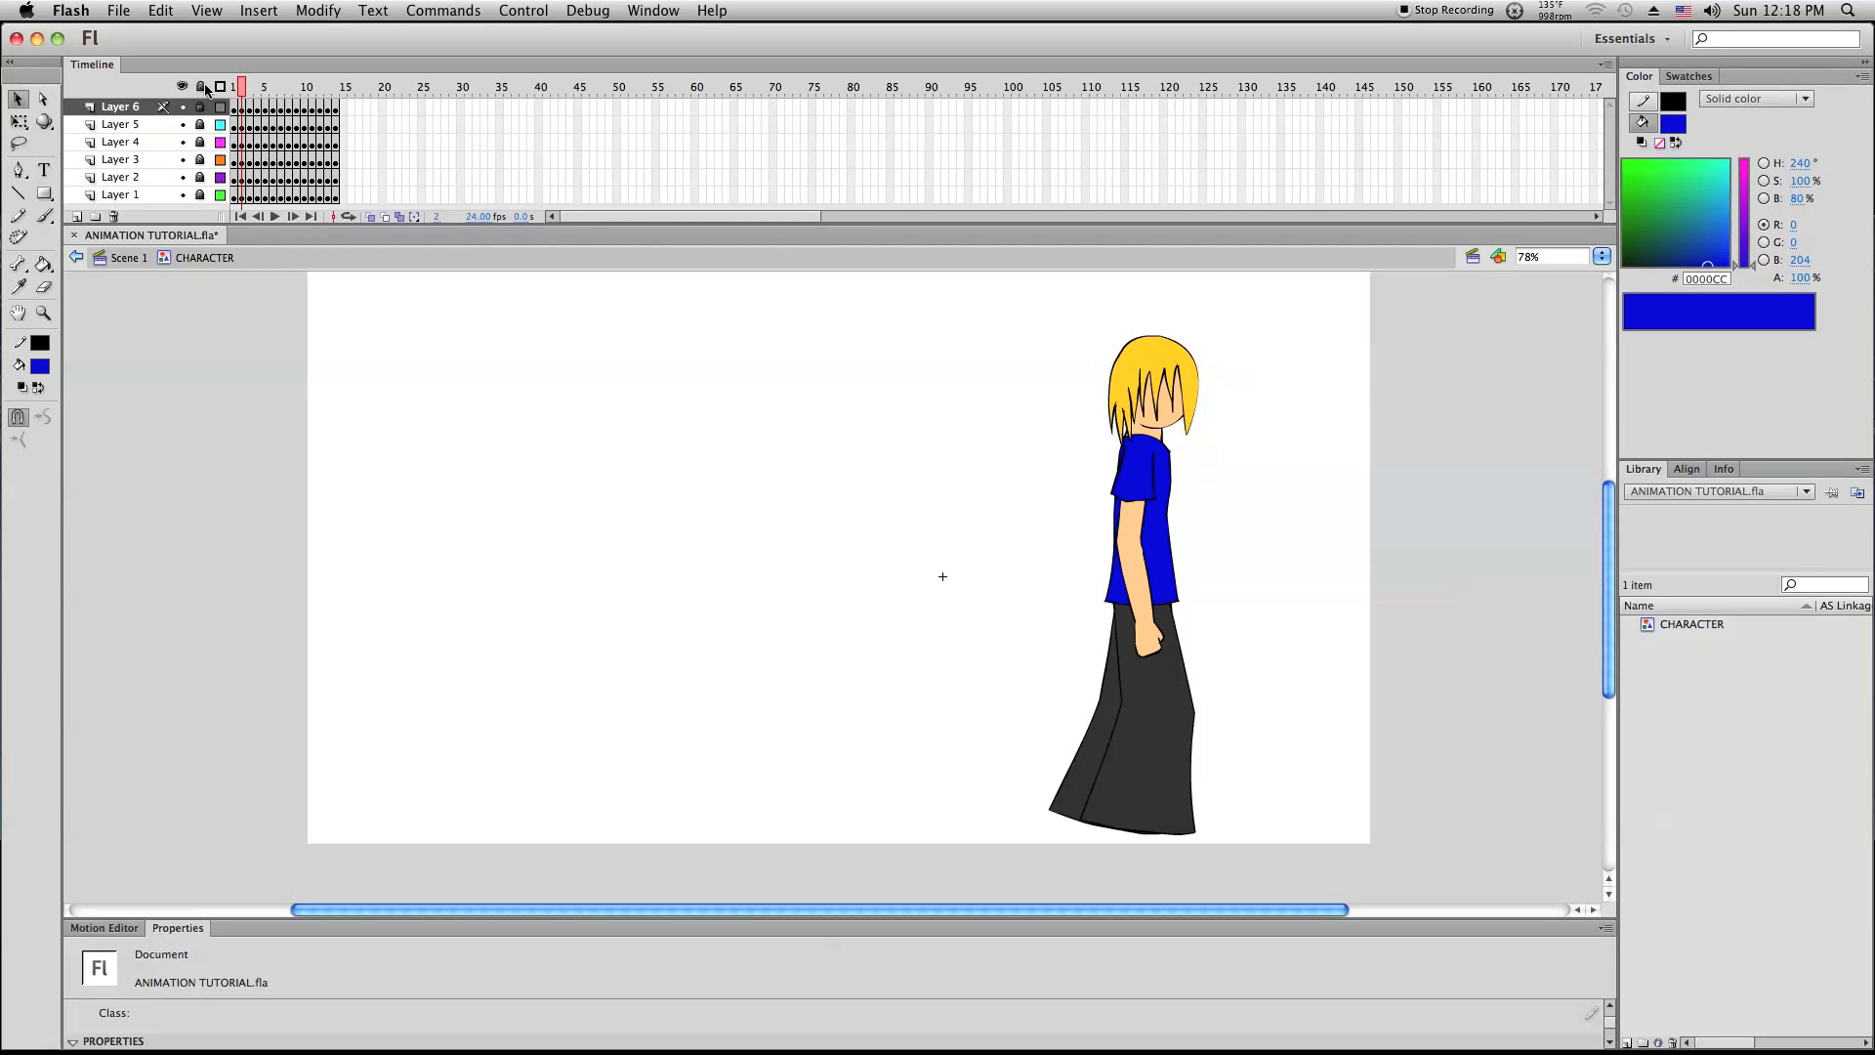
{"action": "double_click", "coordinate": [543, 359]}
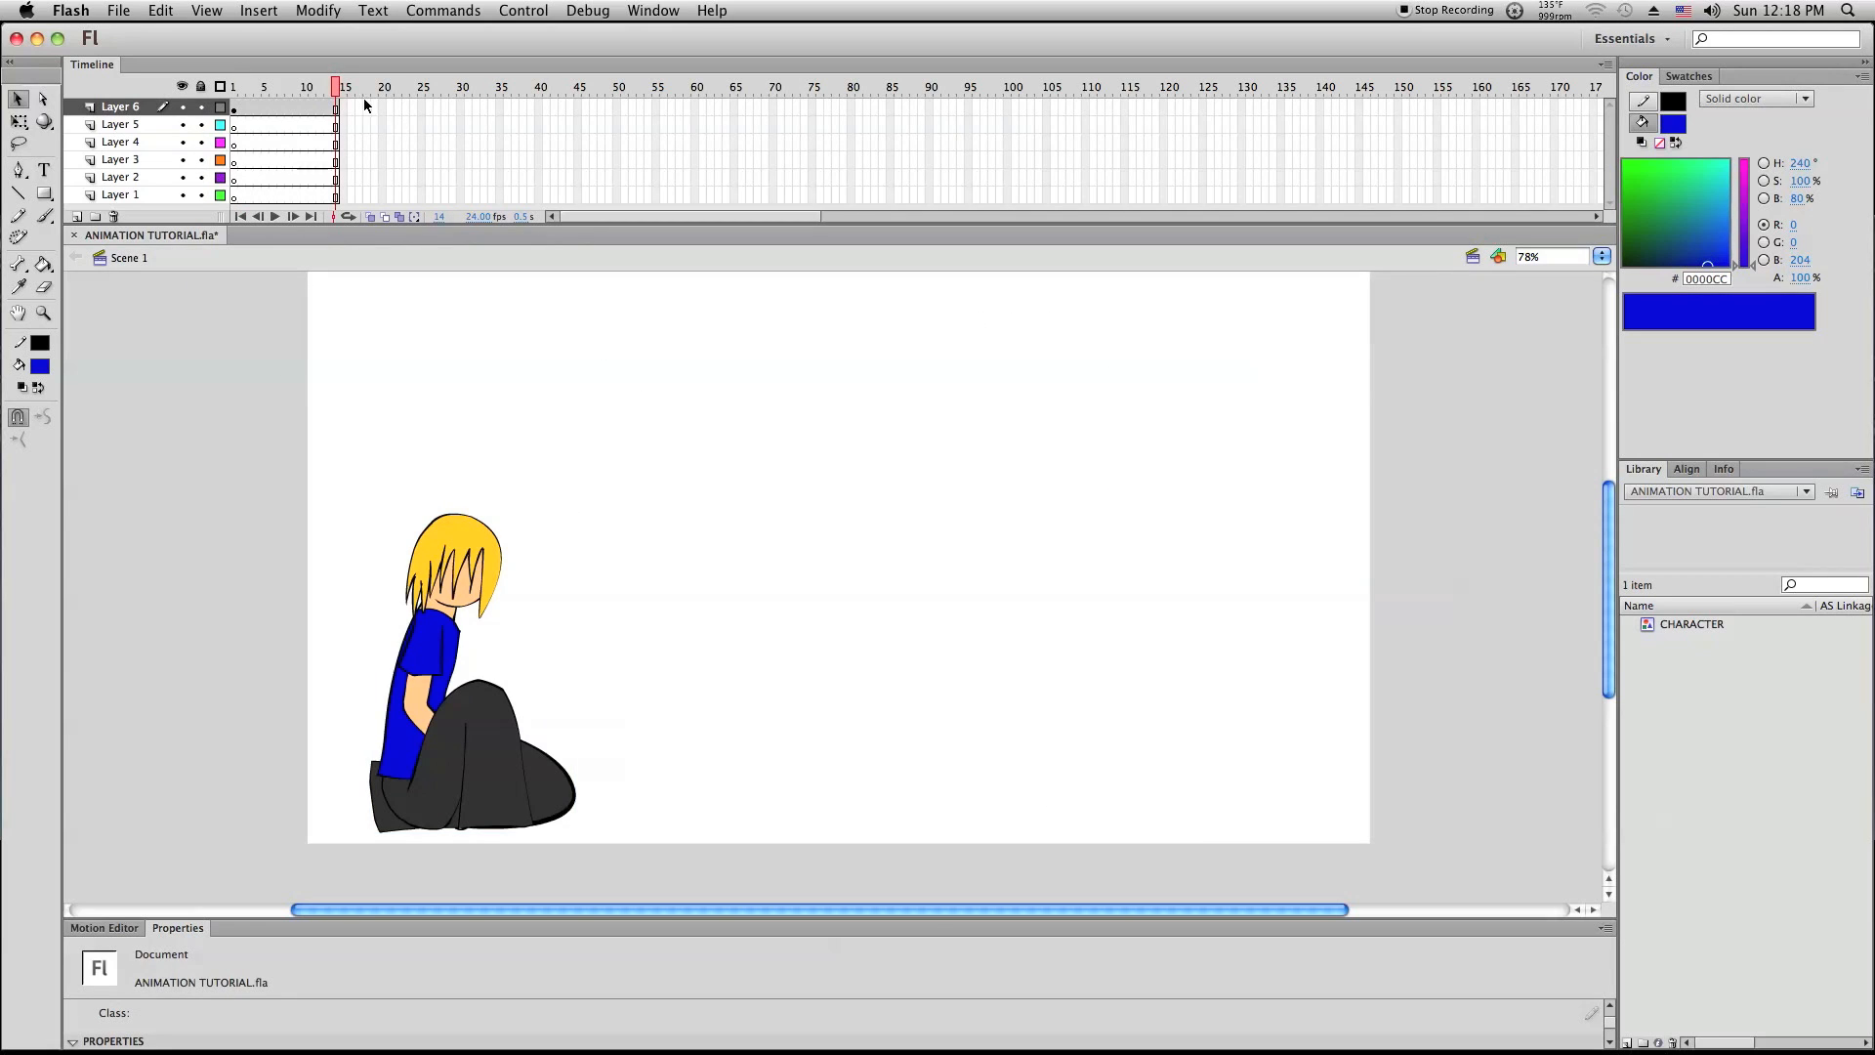
{"action": "mouse_move", "coordinate": [337, 89]}
{"action": "left_mouse_down"}
{"action": "mouse_move", "coordinate": [201, 81]}
{"action": "mouse_move", "coordinate": [347, 74]}
{"action": "left_mouse_up"}
{"action": "scroll", "coordinate": [1503, 521], "scroll_direction": "up", "scroll_amount": 3}
{"action": "scroll", "coordinate": [1503, 520], "scroll_direction": "down", "scroll_amount": 1}
{"action": "scroll", "coordinate": [1505, 516], "scroll_direction": "up", "scroll_amount": 1}
{"action": "scroll", "coordinate": [1505, 515], "scroll_direction": "down", "scroll_amount": 1}
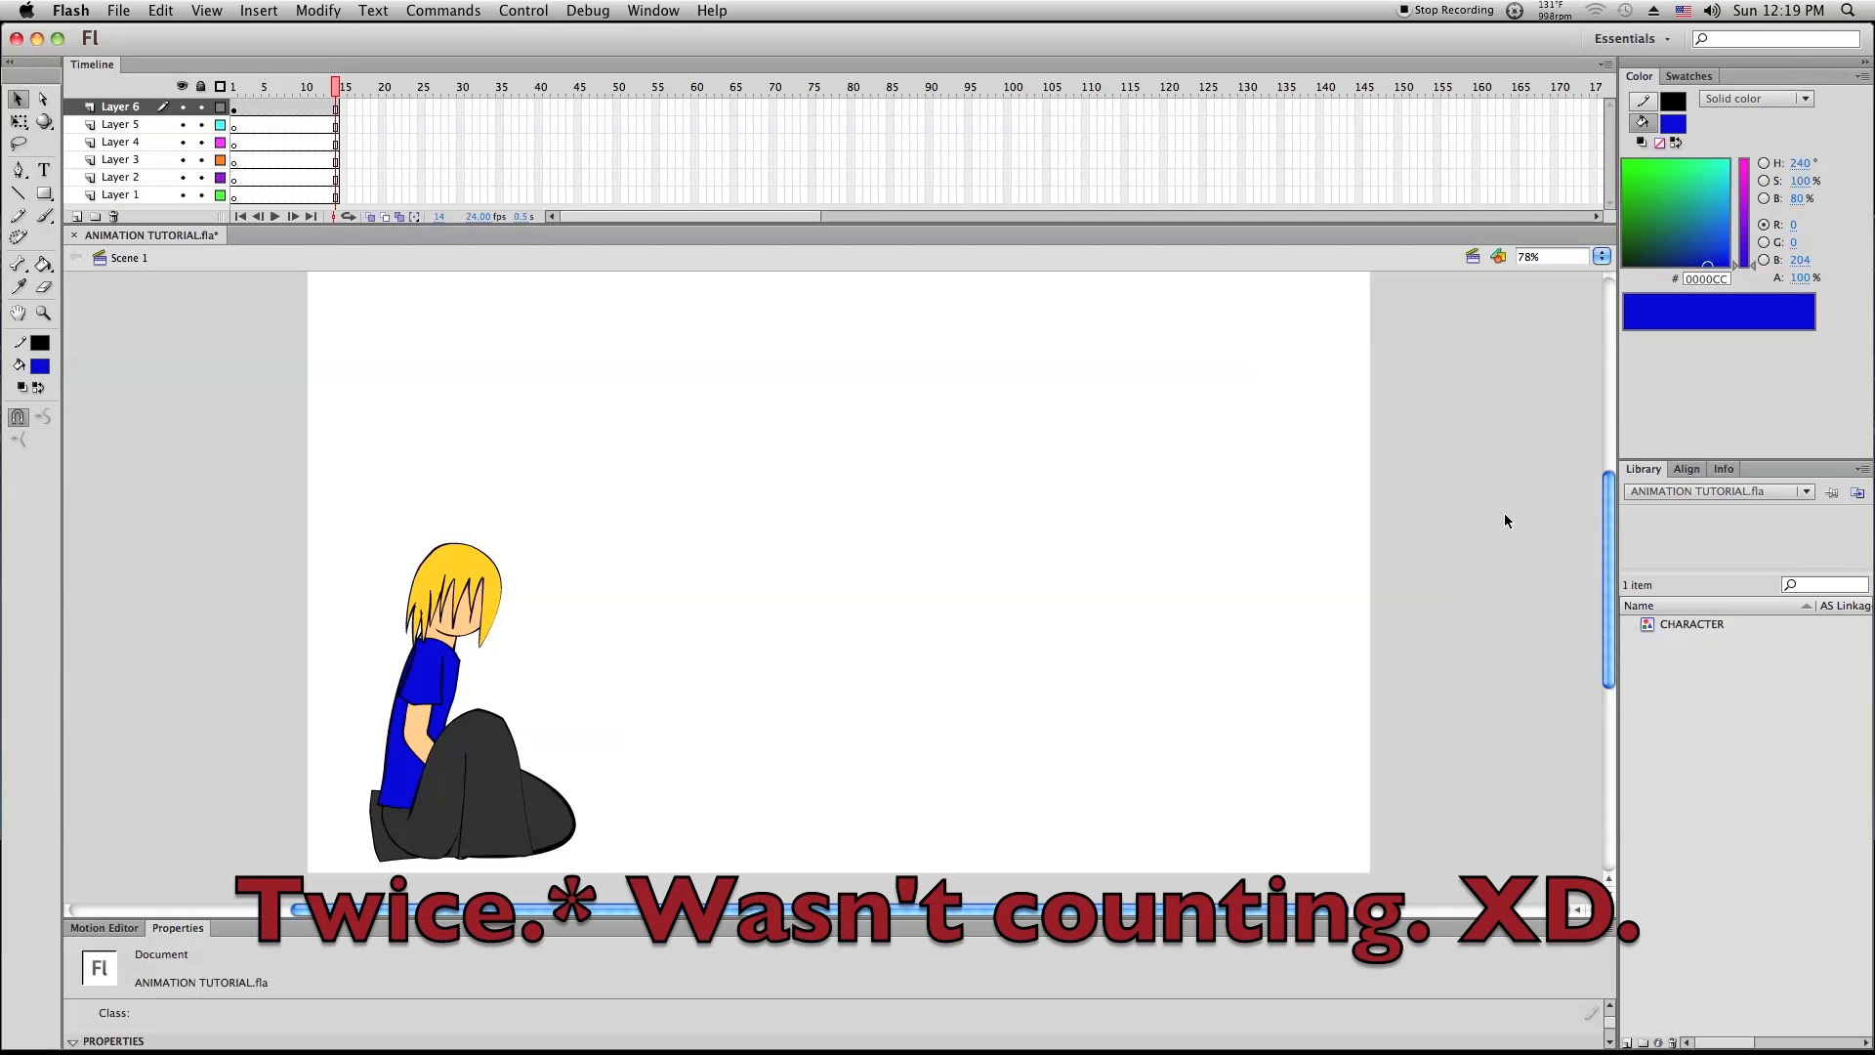
{"action": "scroll", "coordinate": [1505, 521], "scroll_direction": "up", "scroll_amount": 1}
{"action": "scroll", "coordinate": [1505, 520], "scroll_direction": "down", "scroll_amount": 1}
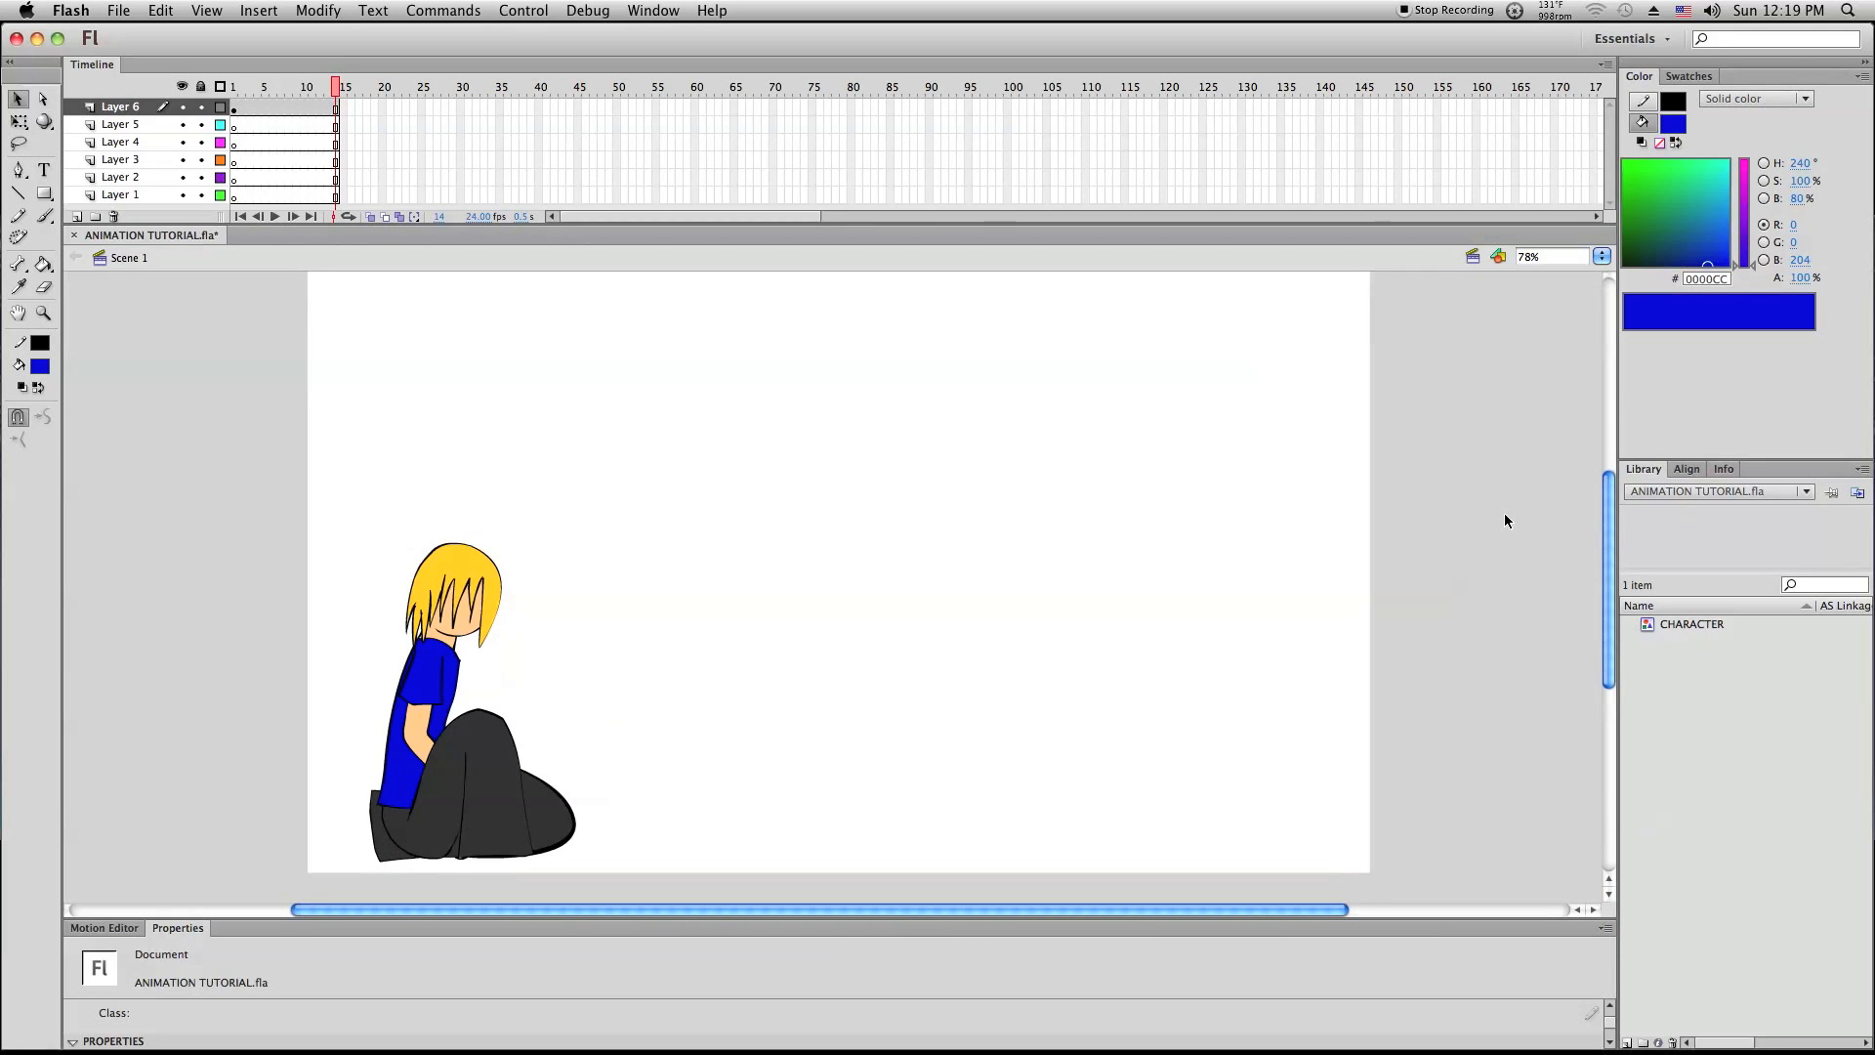